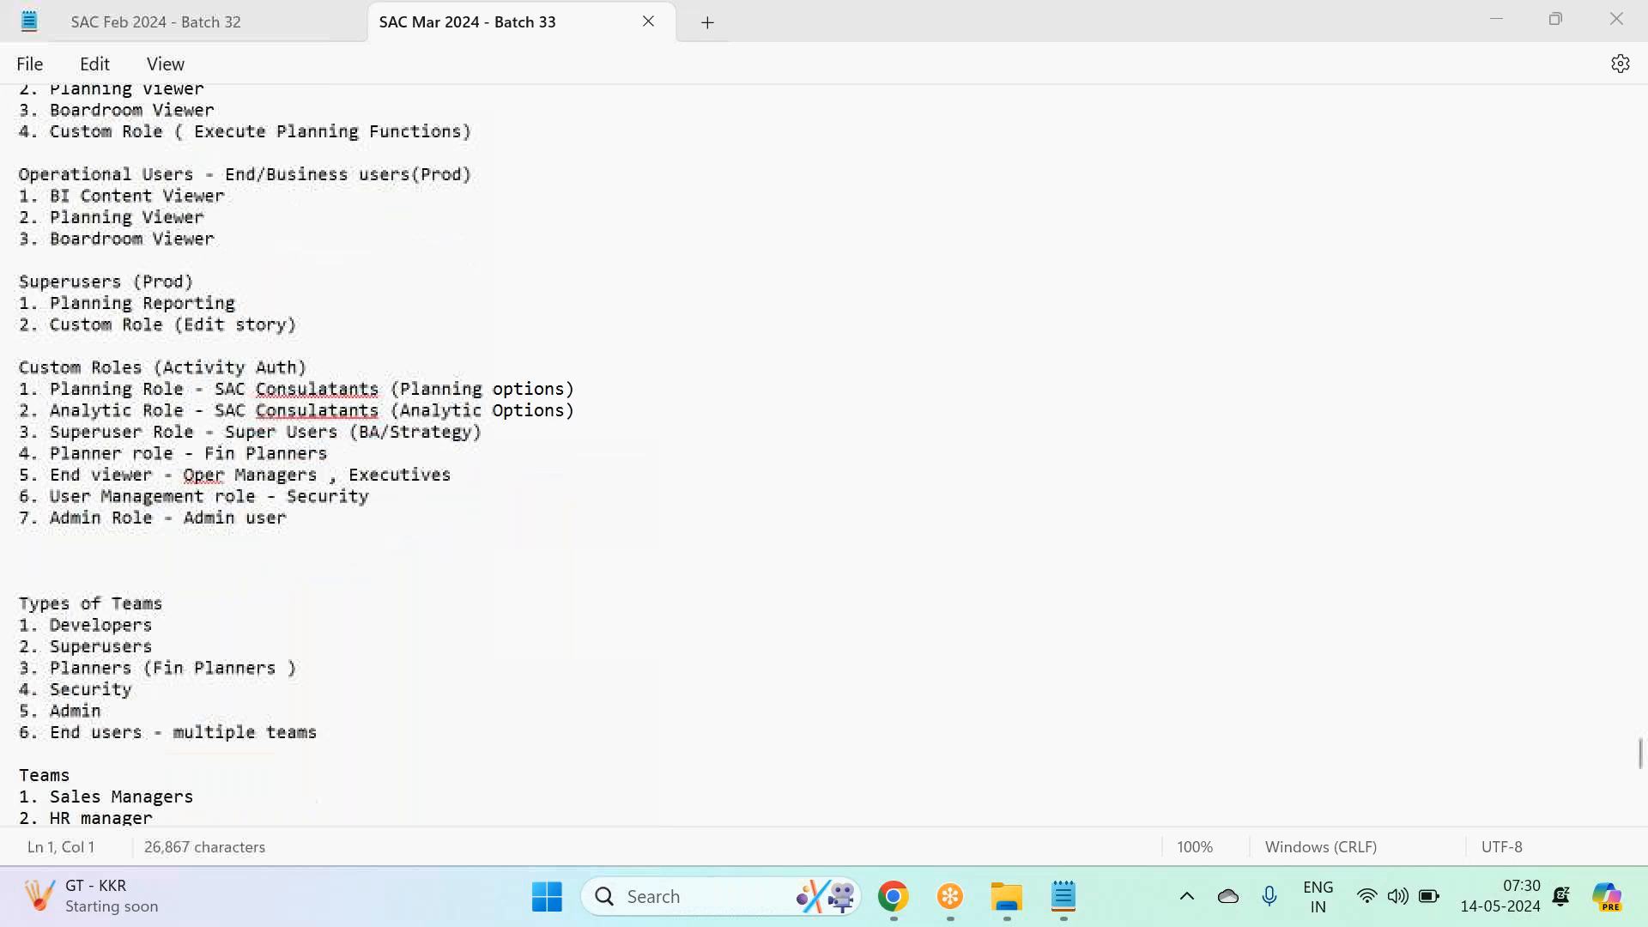
Step: Remove "Org Dimension (Person Responsible)" from the Data level Restrictions line, keep the blank line before Sharing Options, and save the notes
scroll(770, 479, "down", 4)
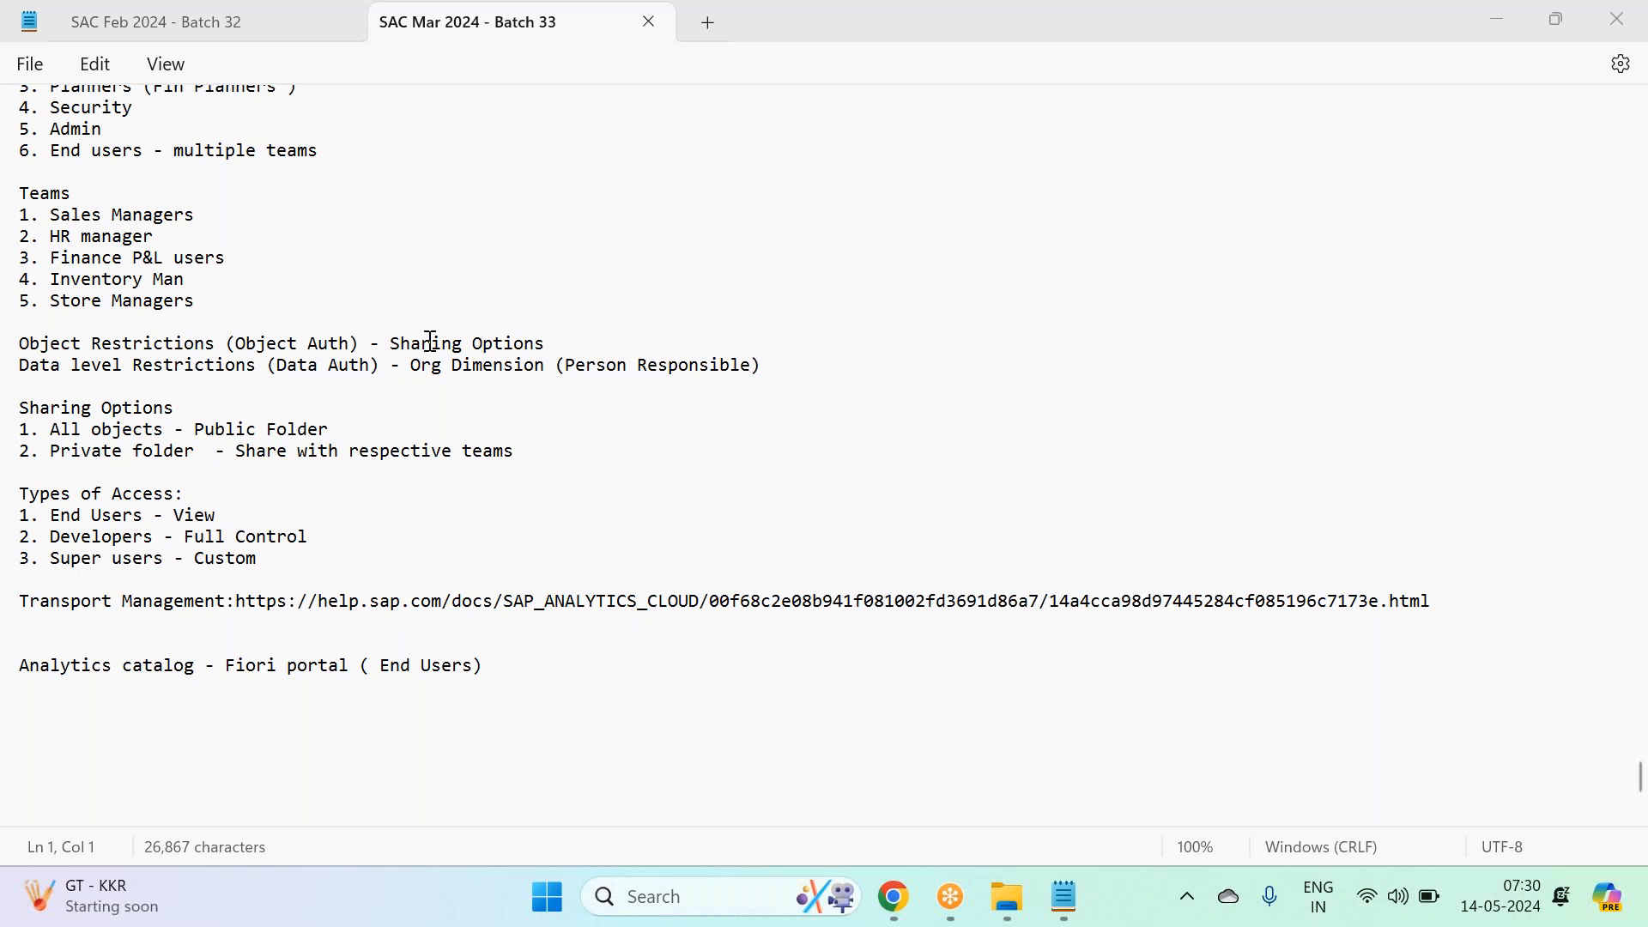
left_click_drag(413, 365, 691, 381)
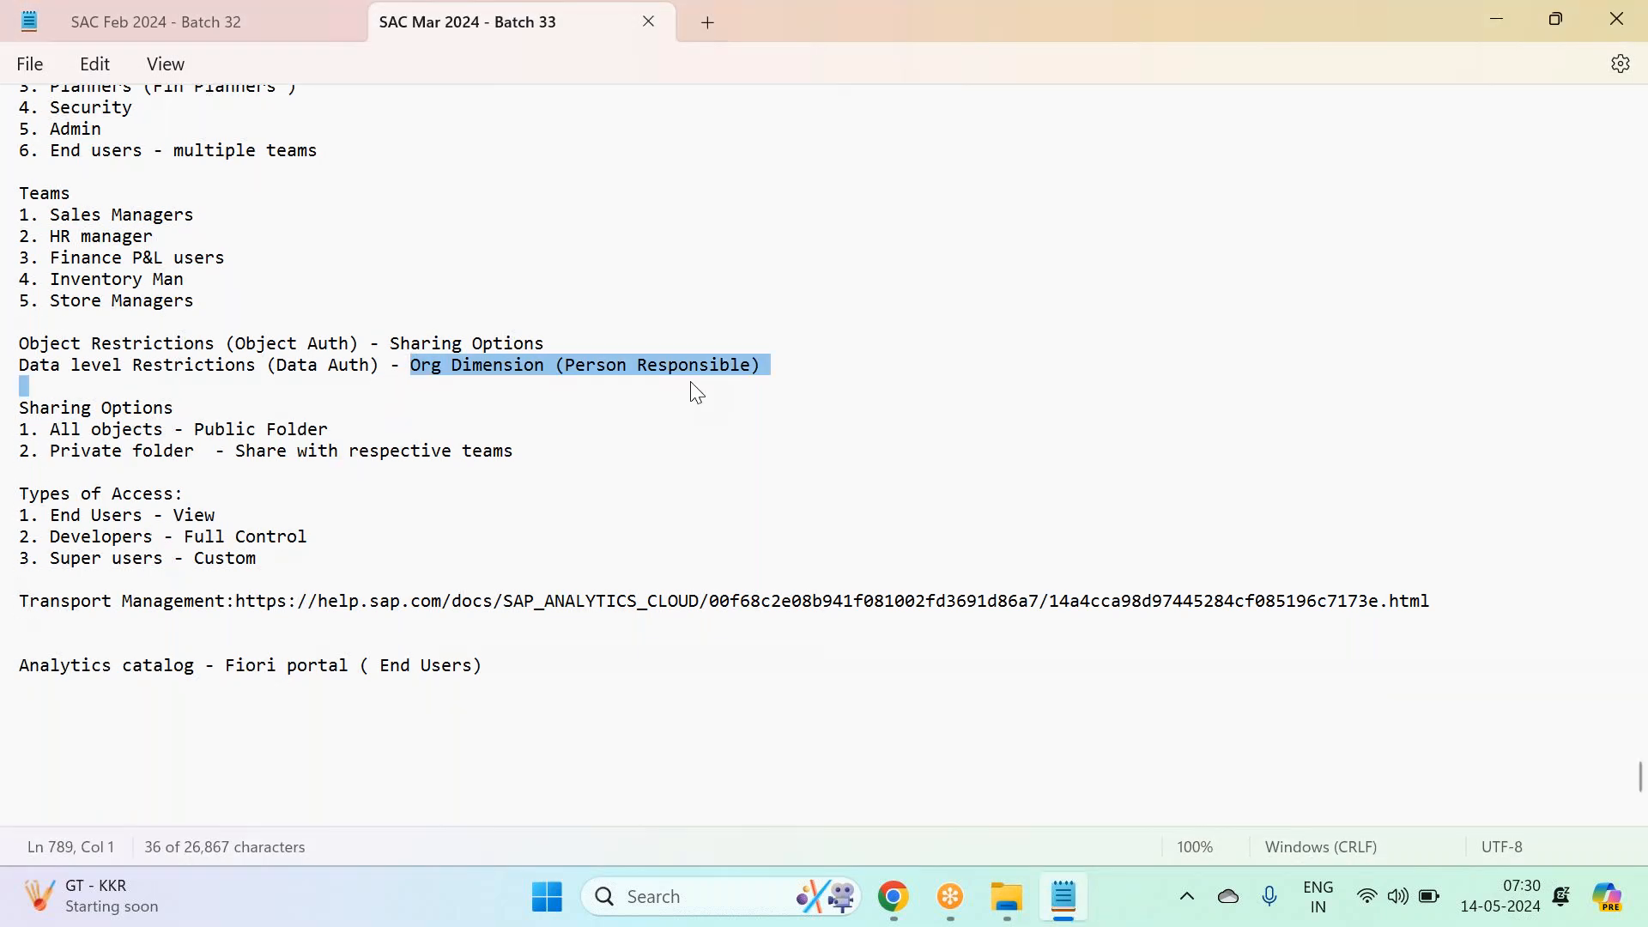
key("Delete")
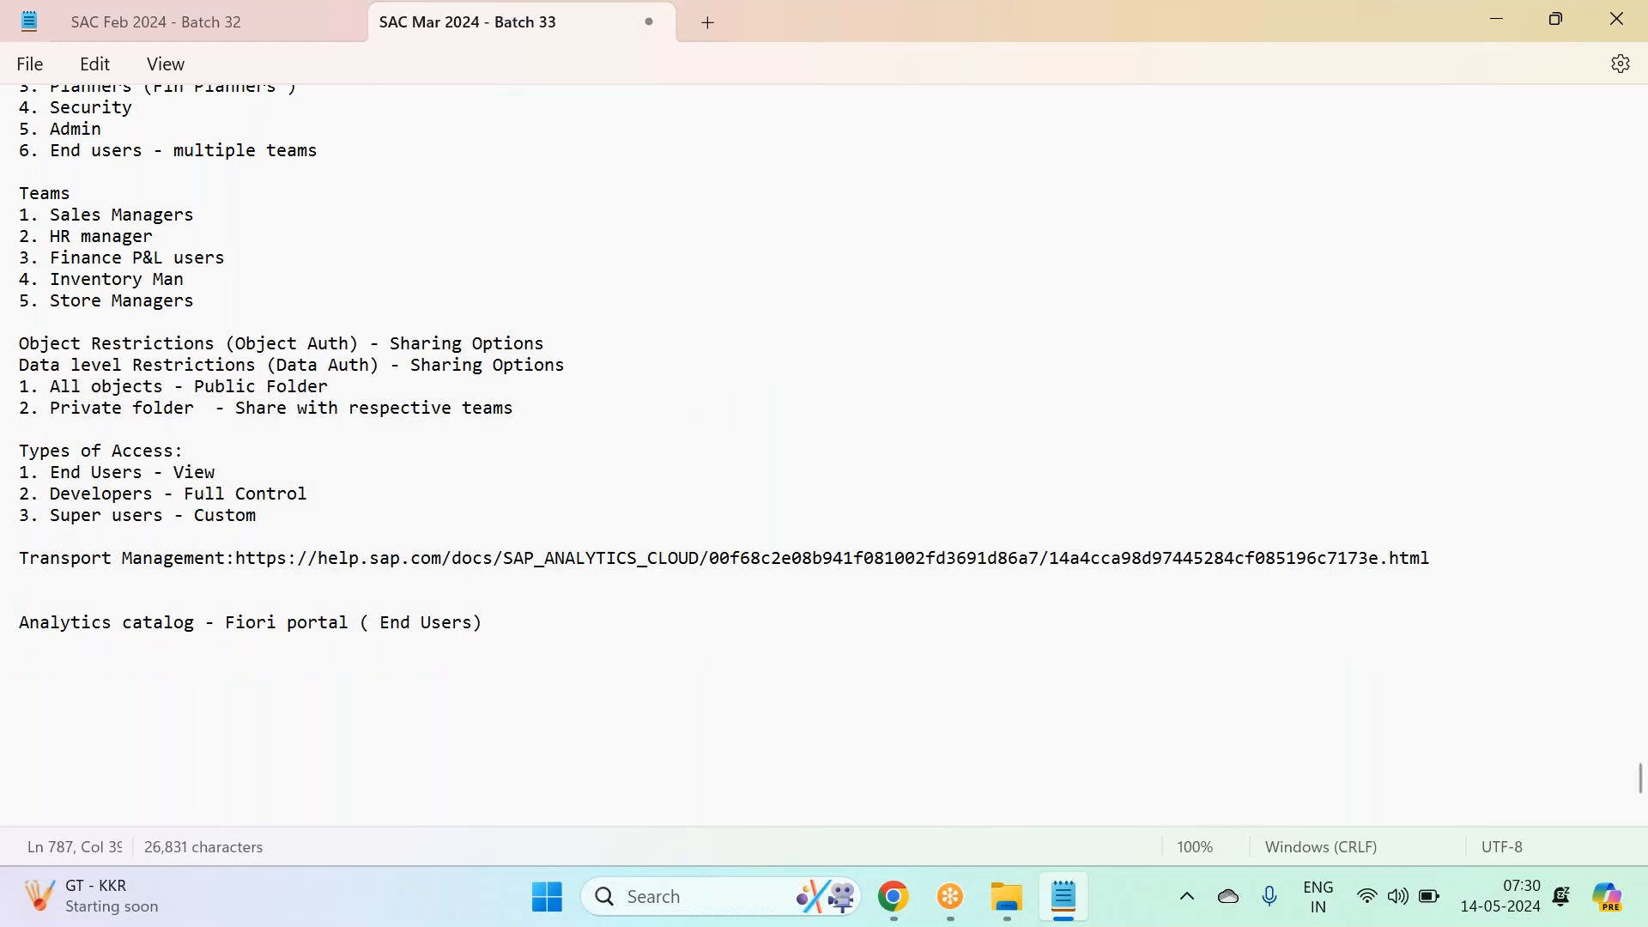
key("Return")
key("Return")
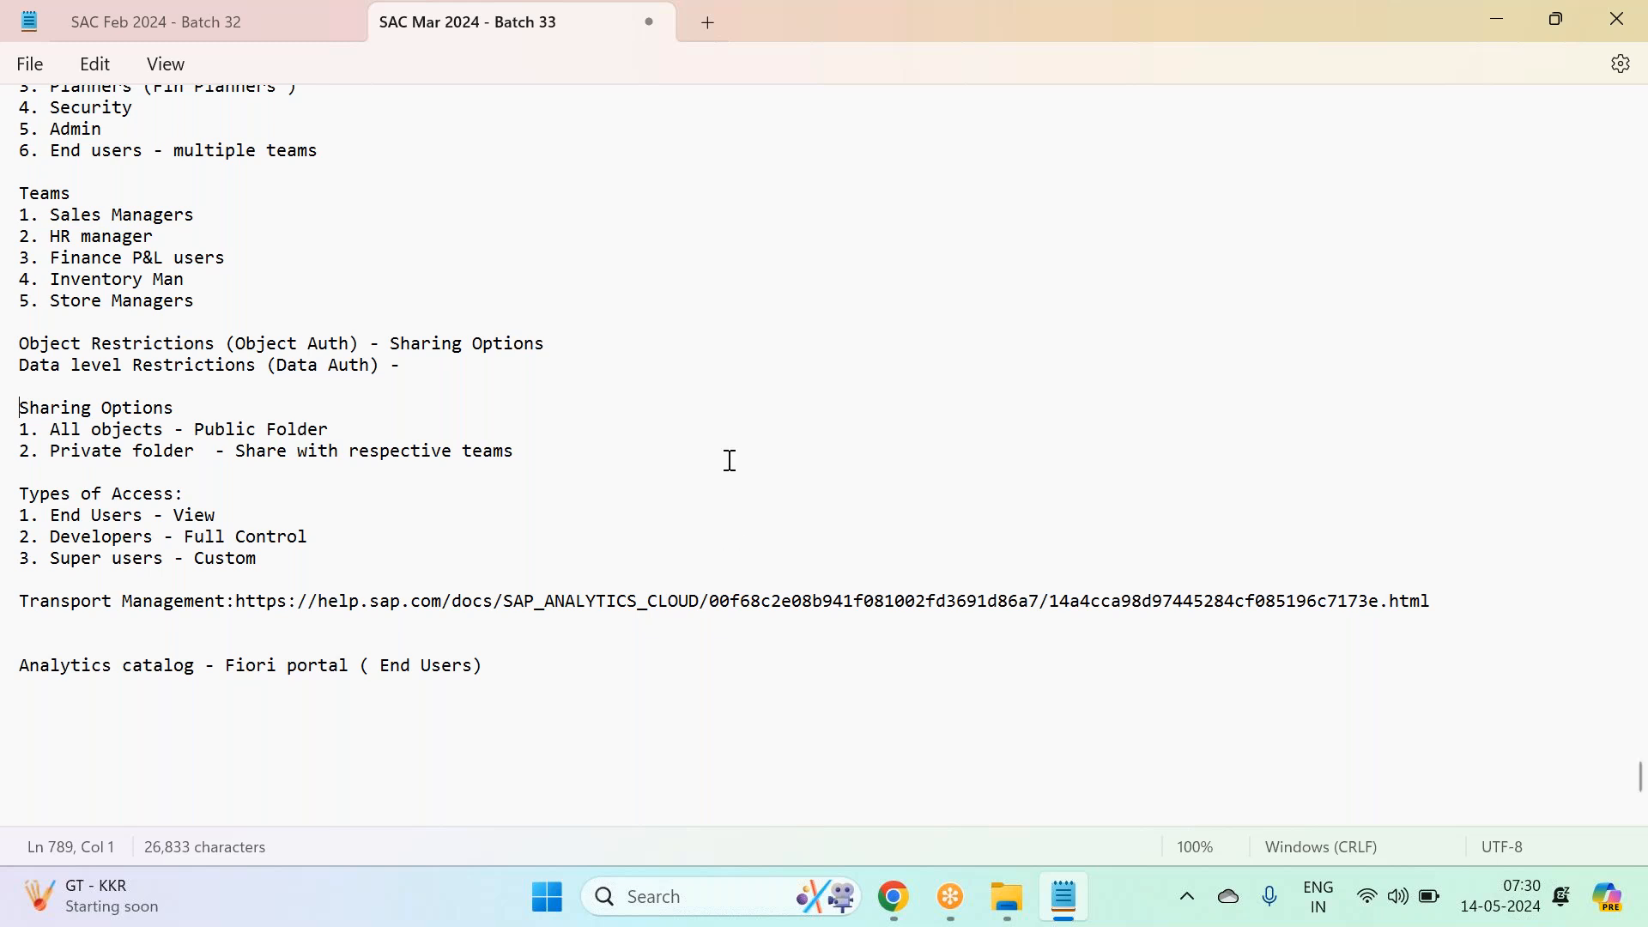
scroll(730, 461, "up", 1)
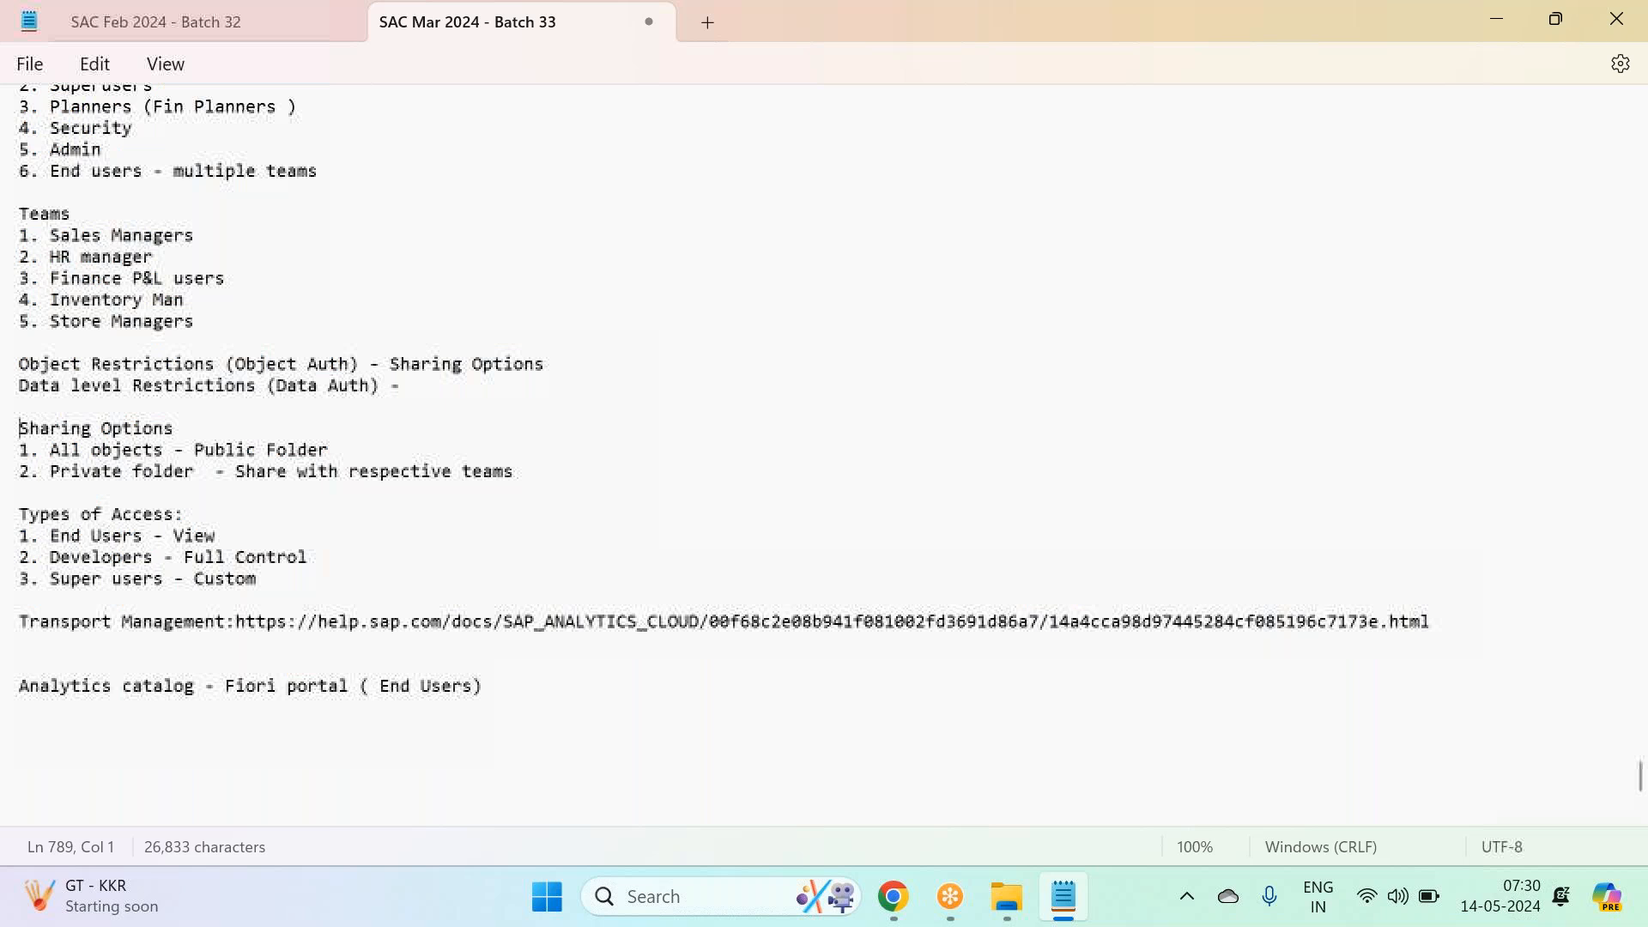
left_click(43, 65)
left_click(85, 233)
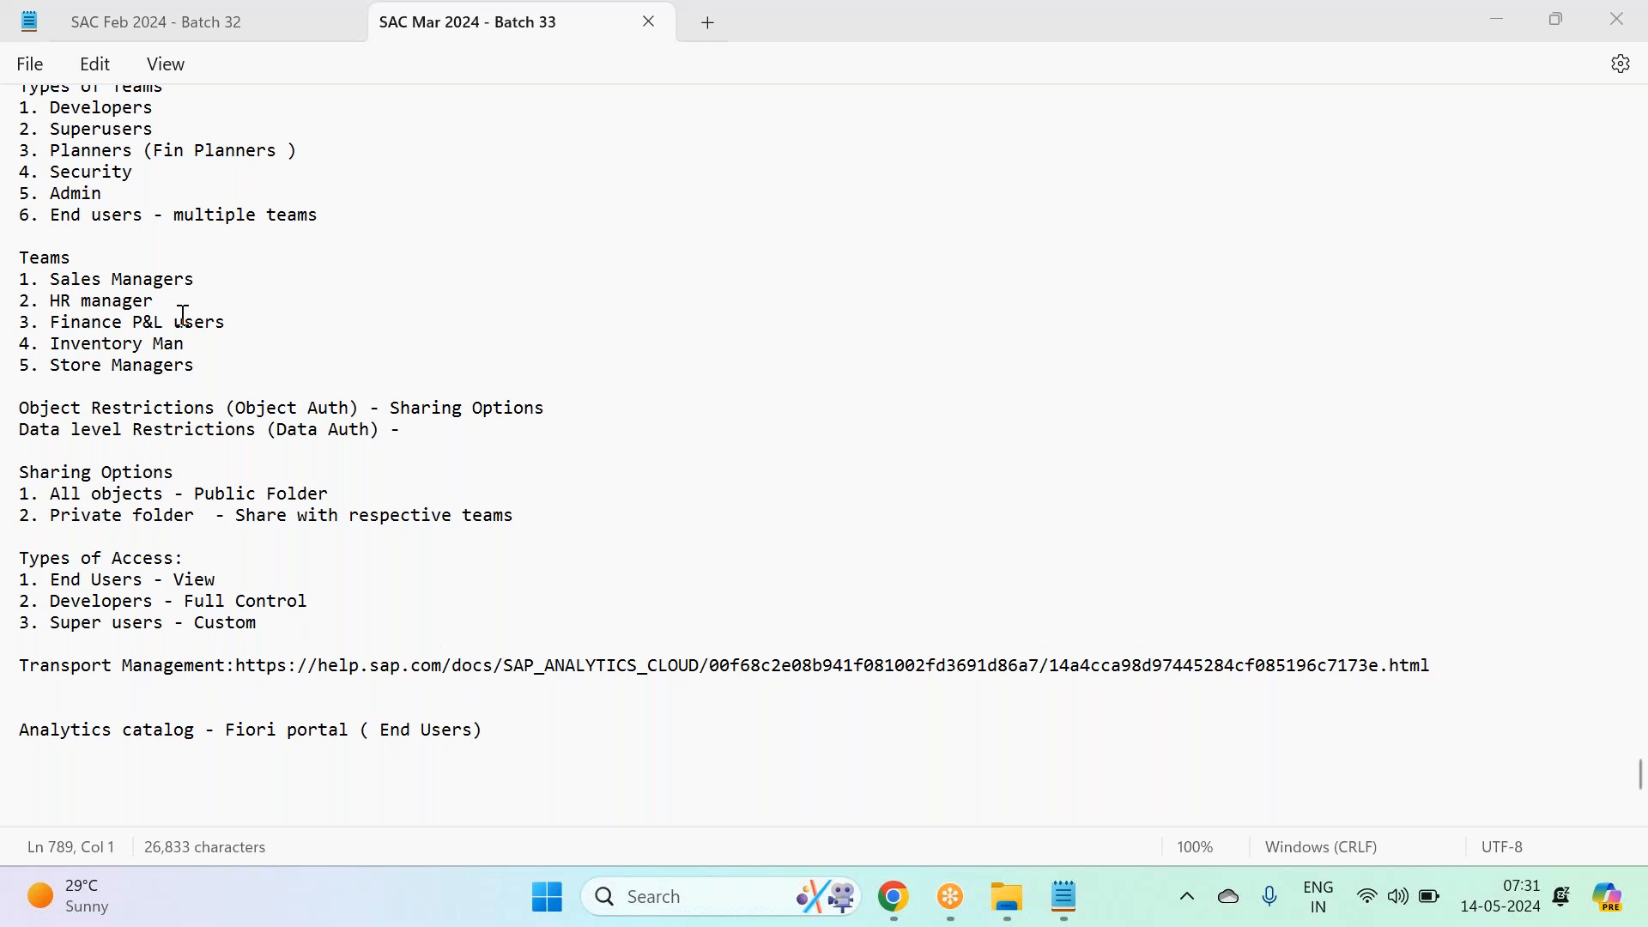
scroll(177, 302, "up", 2)
scroll(177, 301, "up", 2)
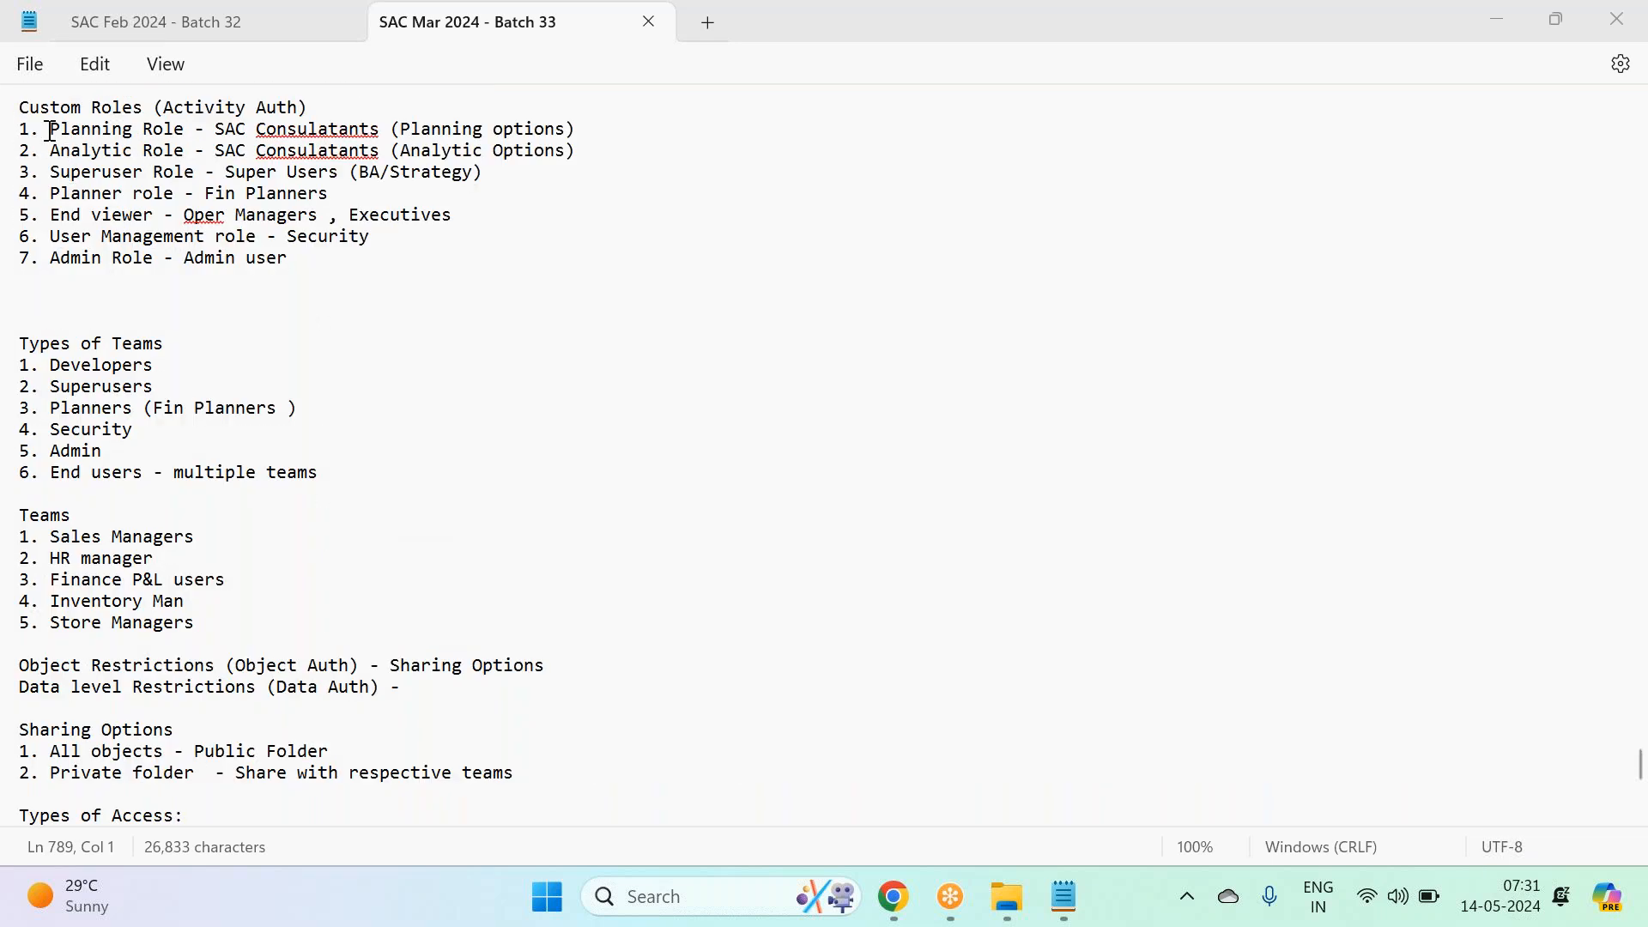
scroll(236, 273, "down", 3)
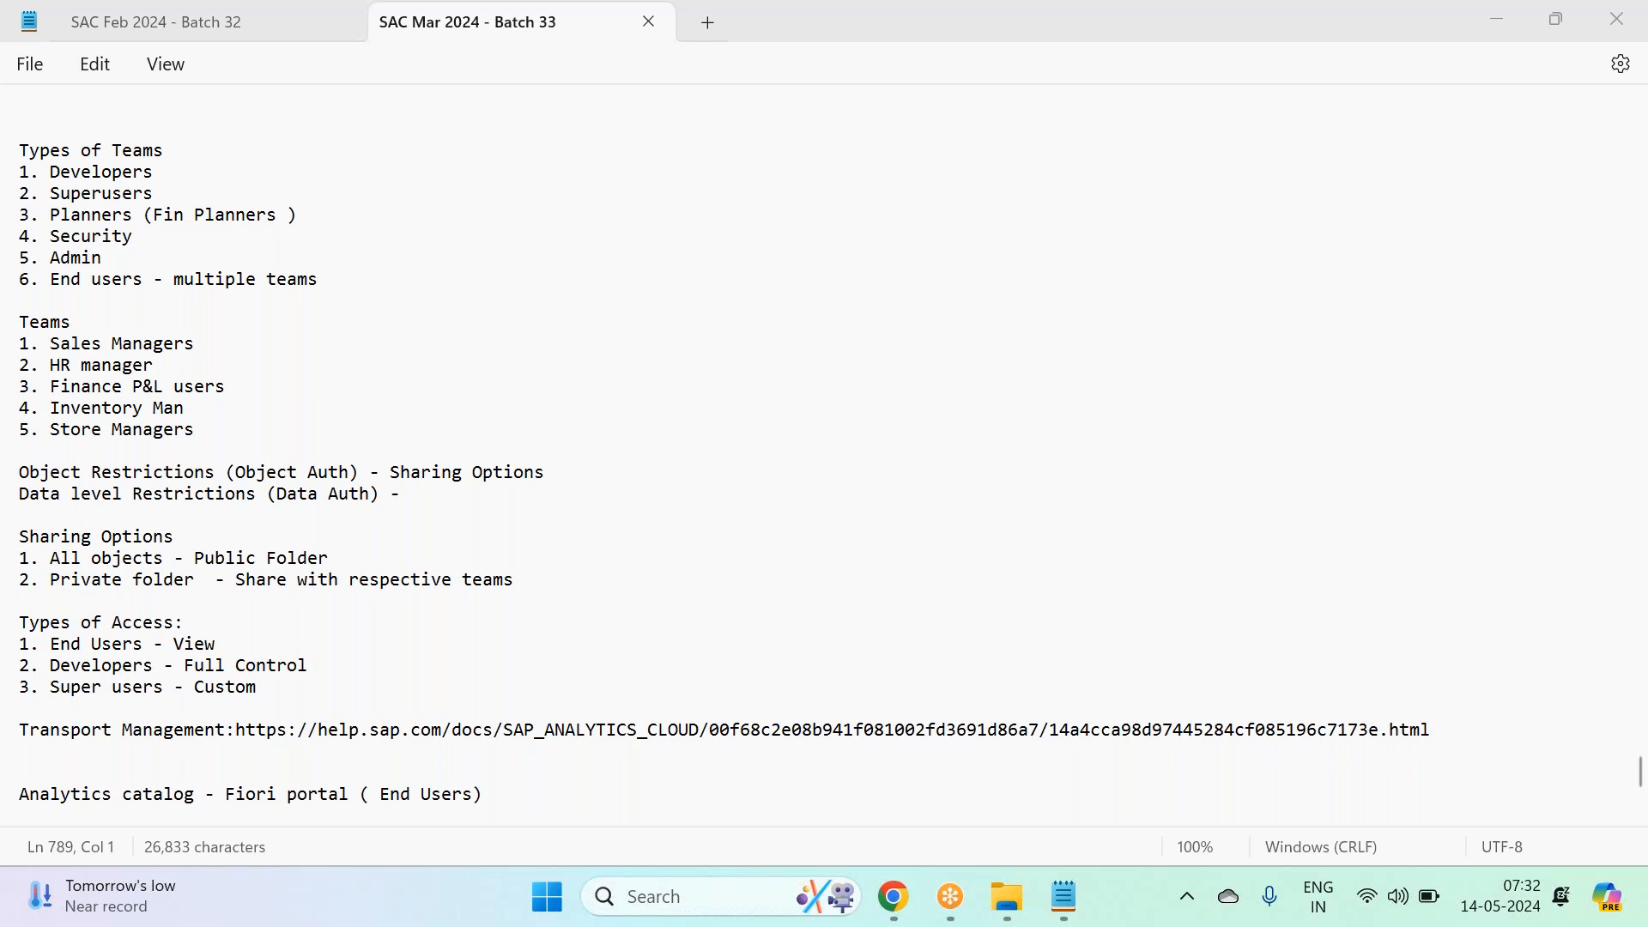
Step: Switch to SAP Analytics Cloud in Chrome and open the My Files list
left_click(893, 906)
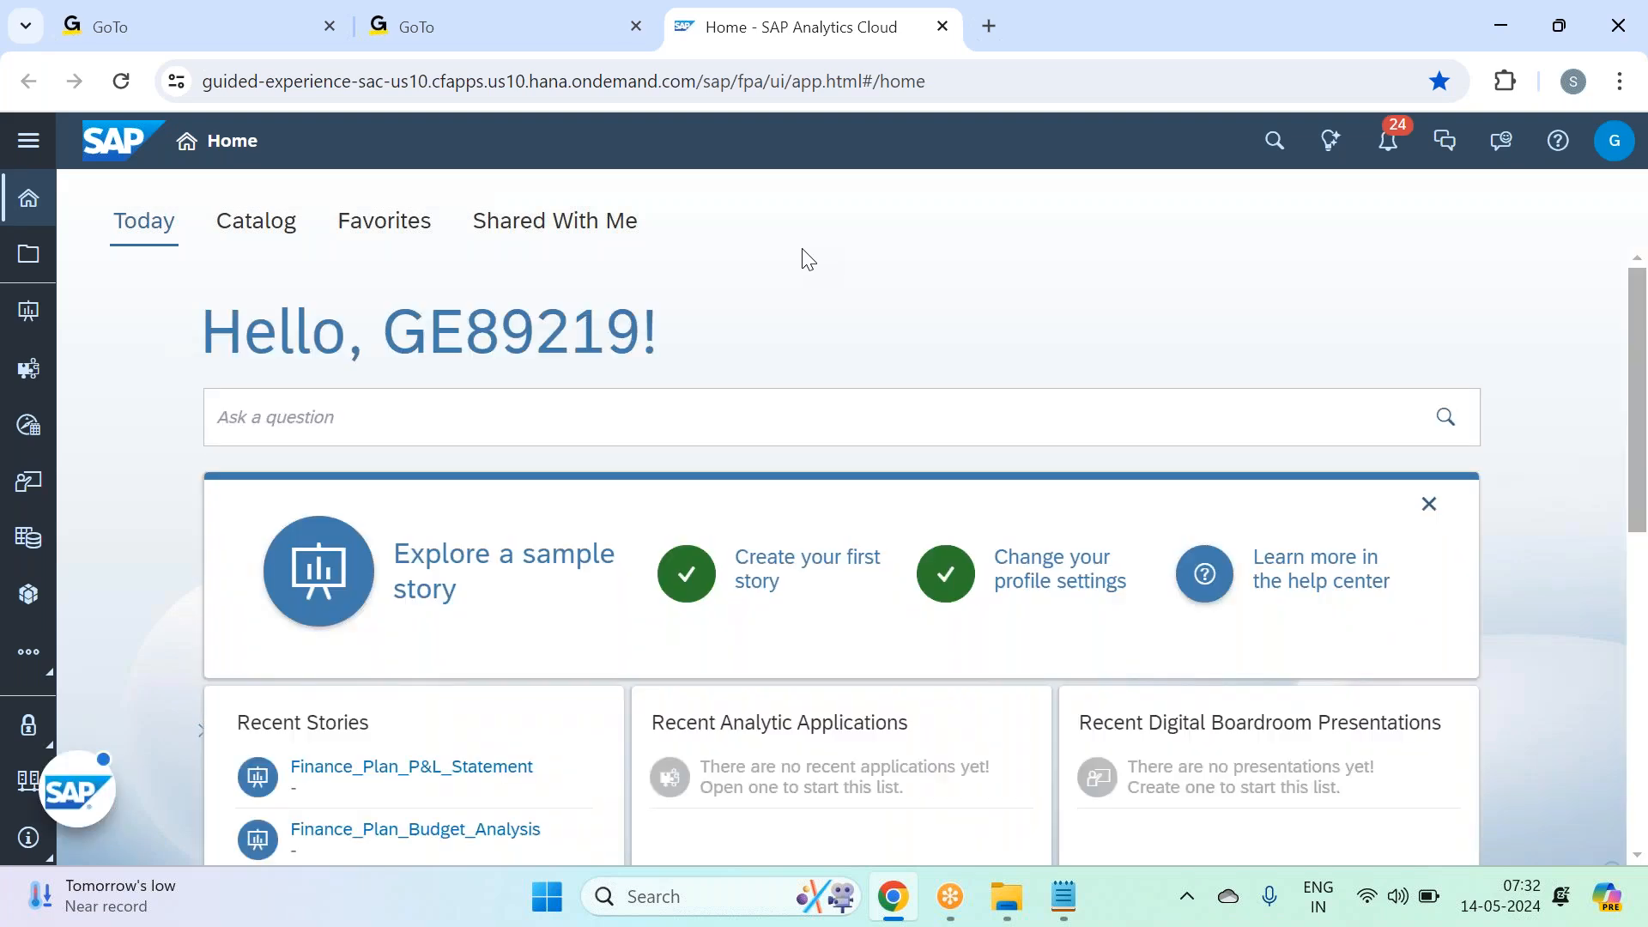
left_click(1613, 143)
left_click(21, 258)
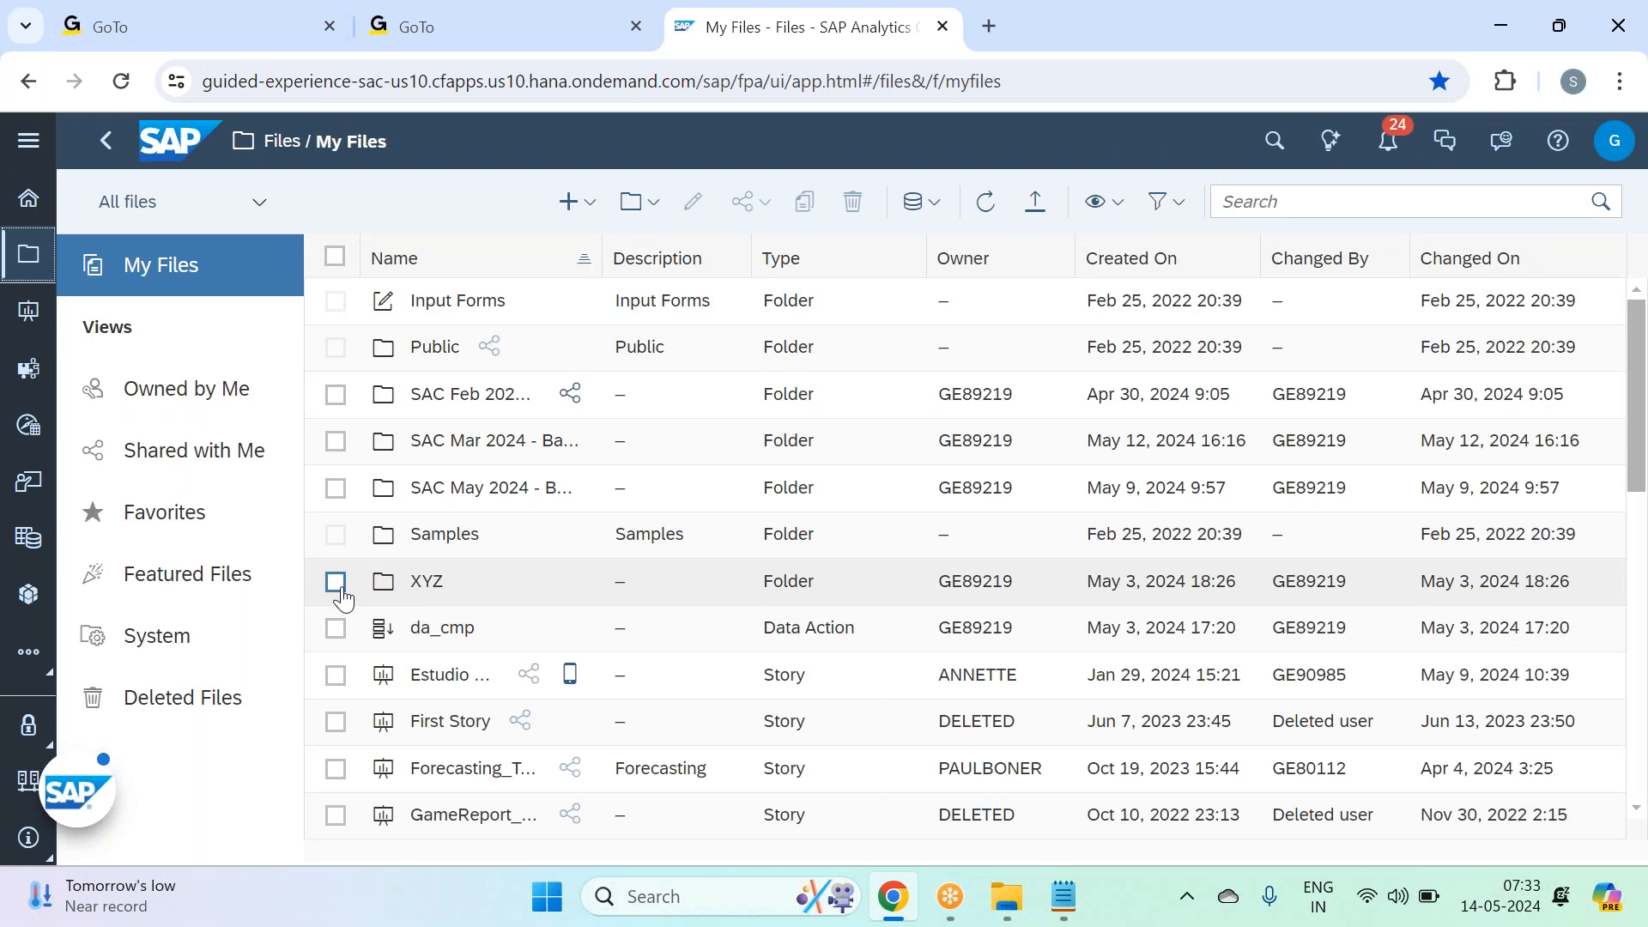
Step: Check the contents of the XYZ folder, return to My Files and delete that folder
left_click(420, 581)
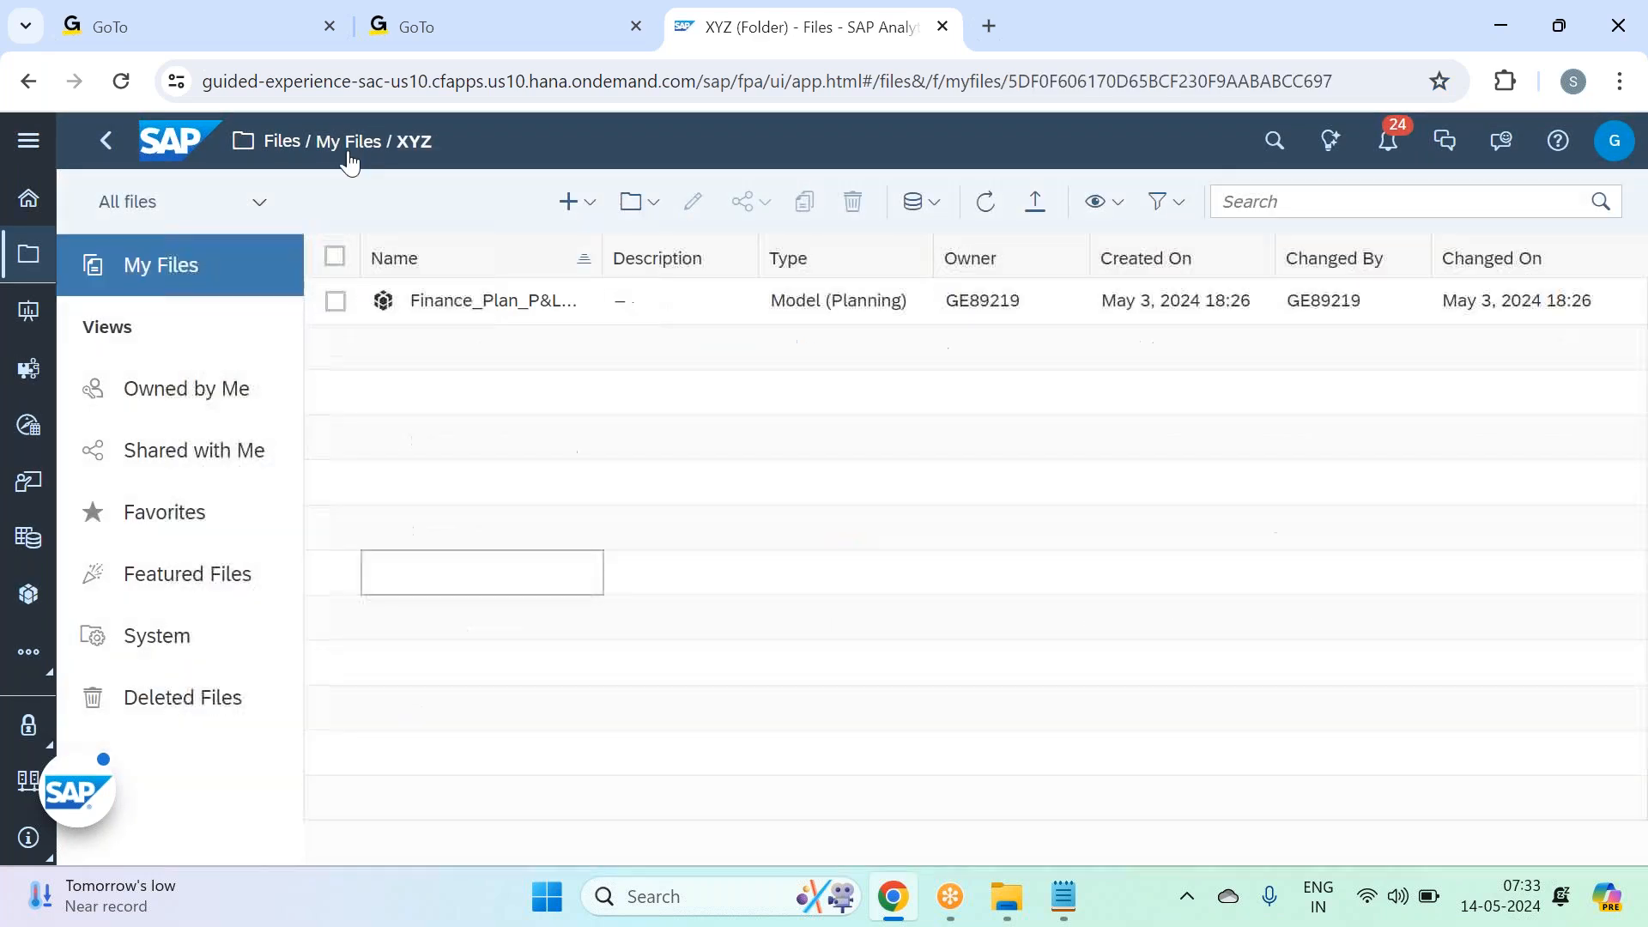
left_click(348, 142)
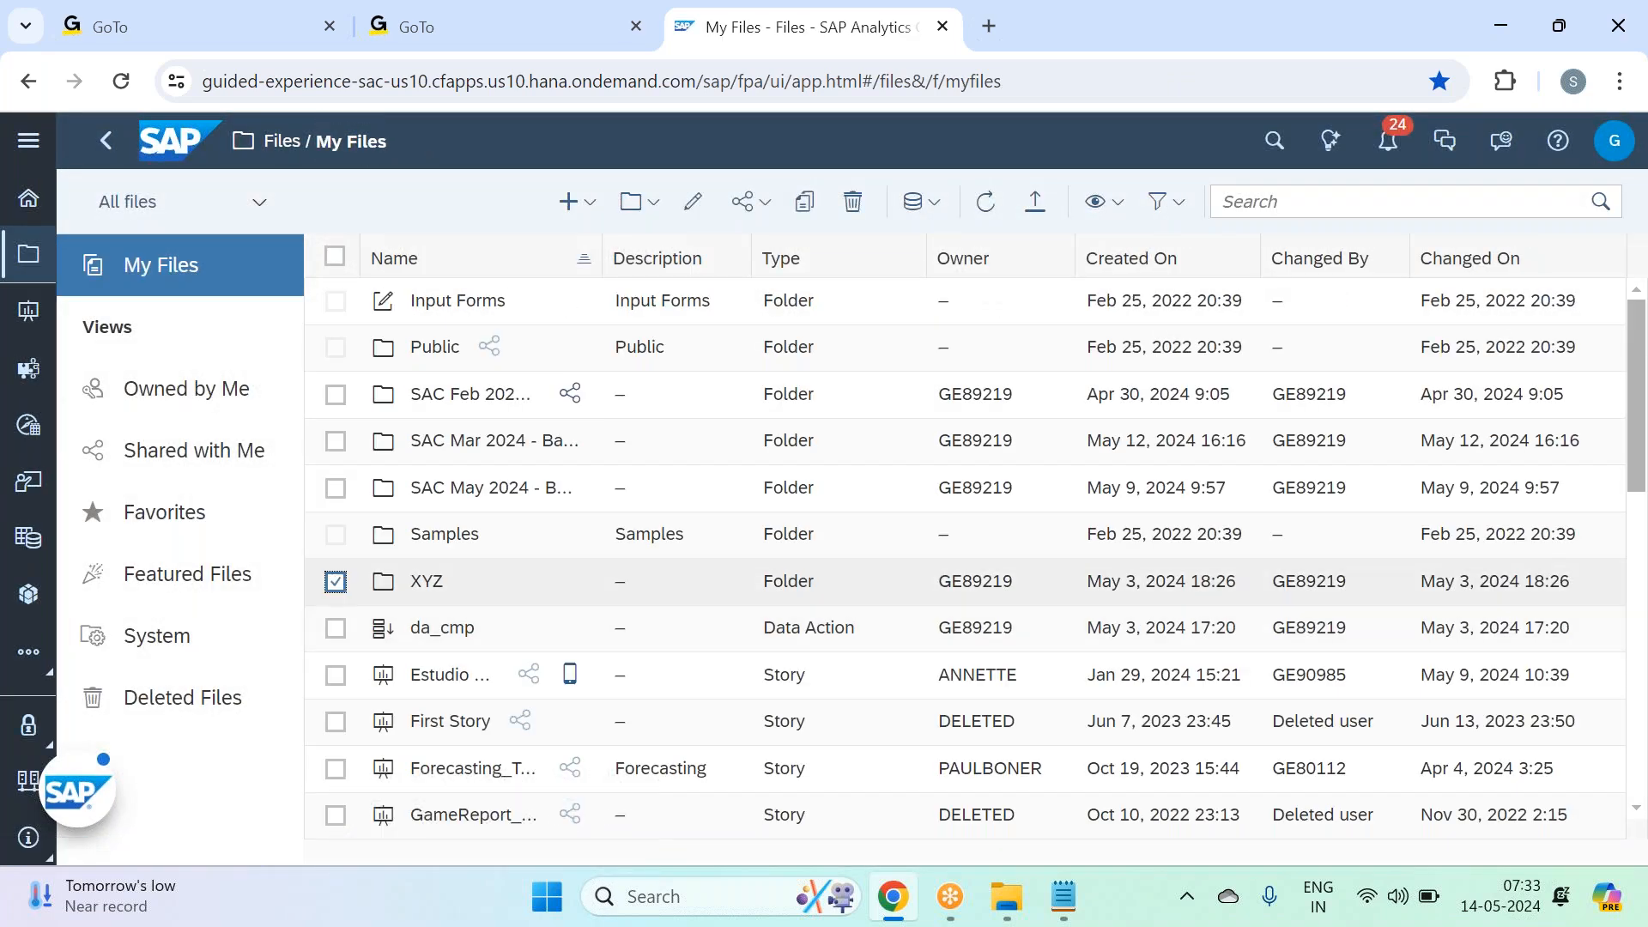
left_click(853, 202)
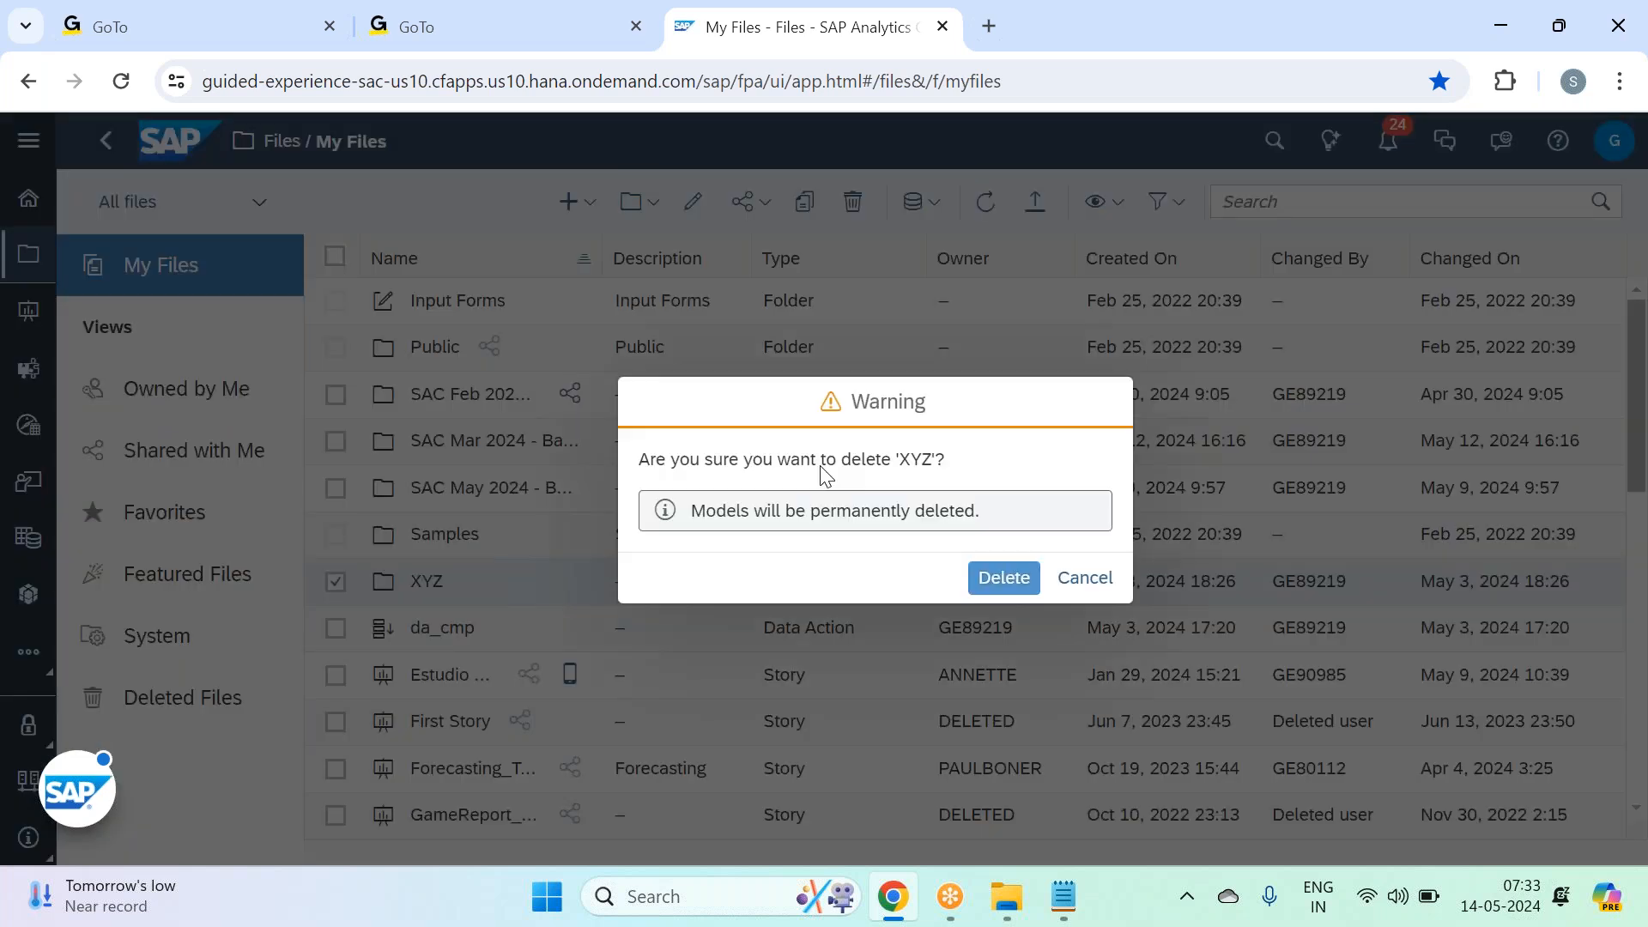
left_click(960, 582)
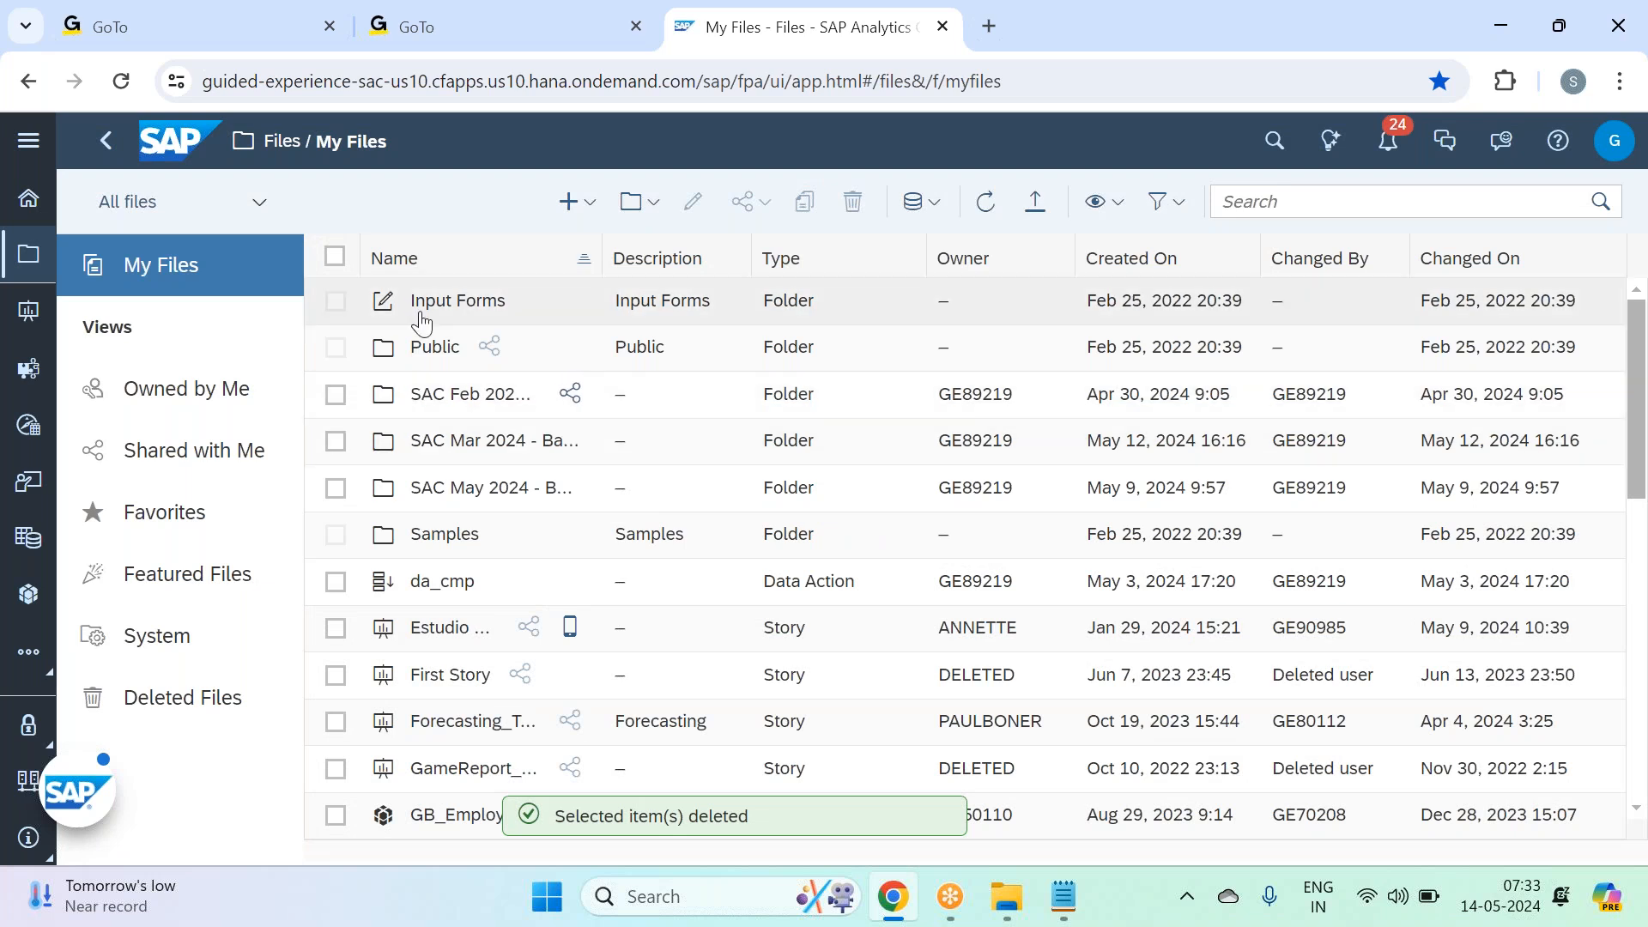
Step: Open the Public folder in My Files and widen the Name column so the full folder names fit
left_click(1064, 897)
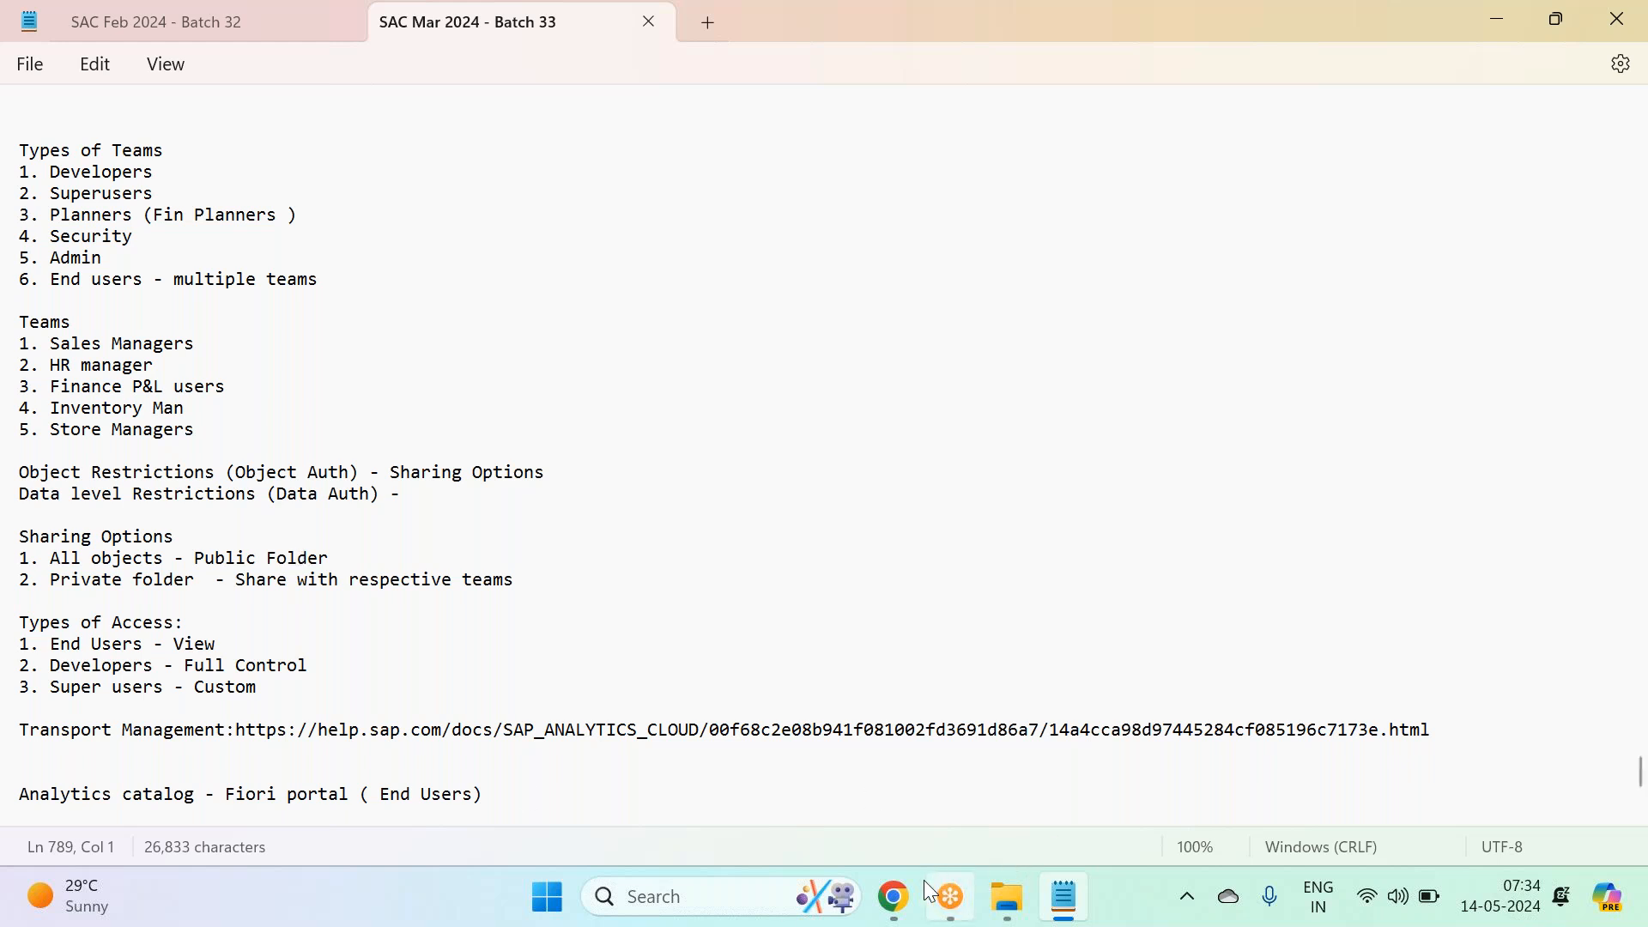
left_click(893, 896)
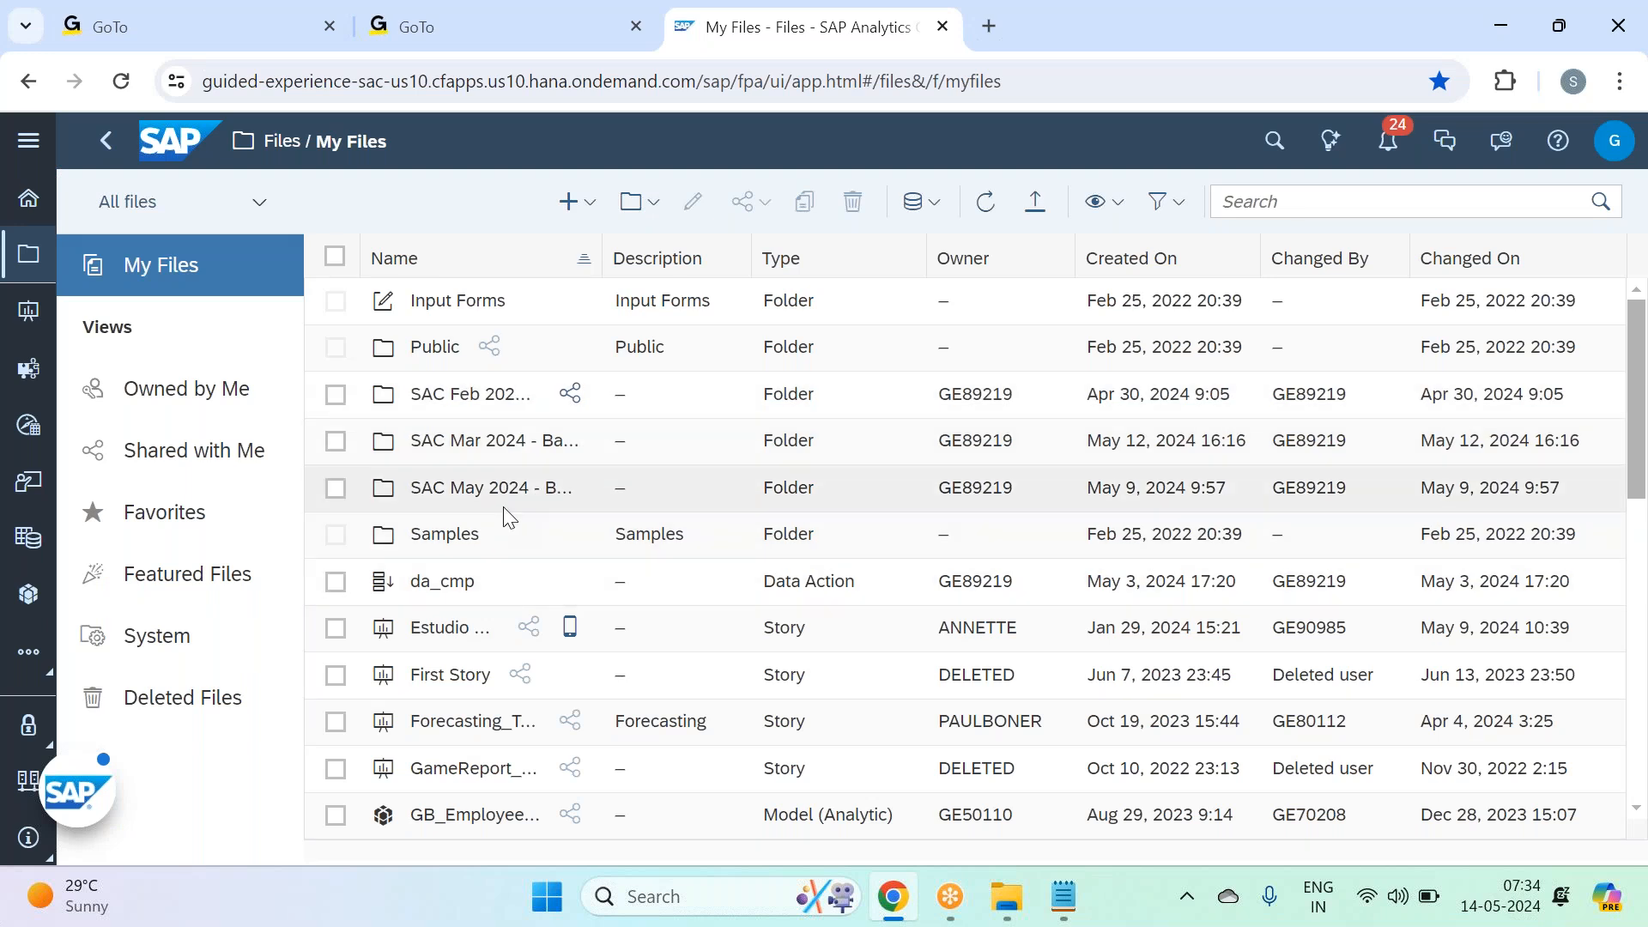
left_click(436, 360)
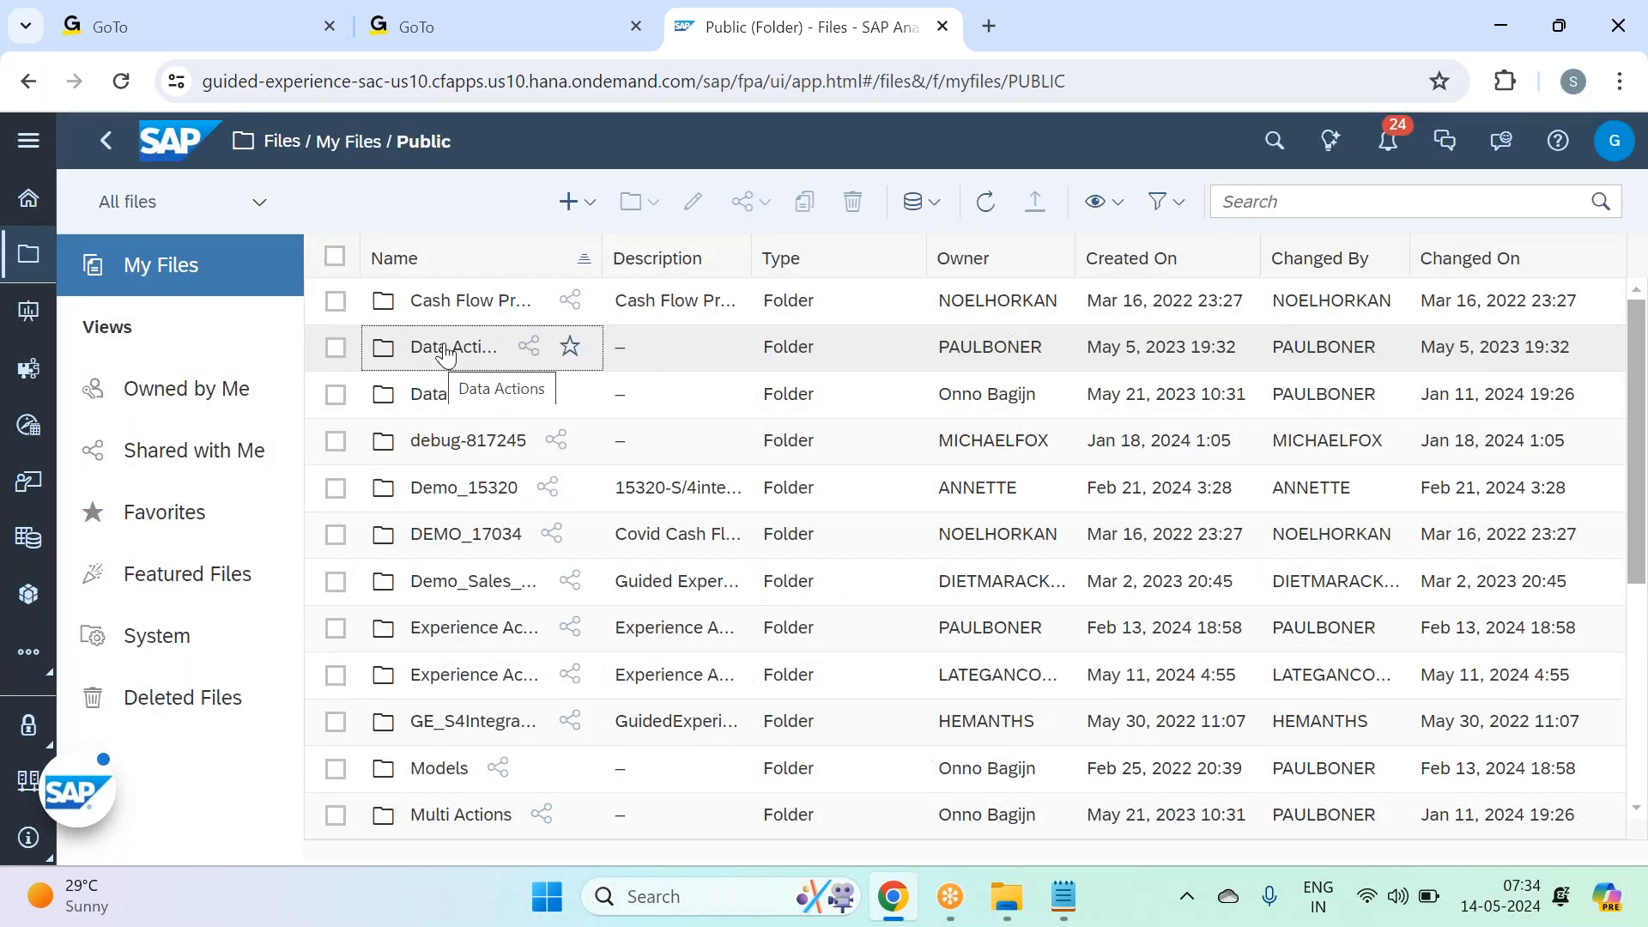
left_click_drag(599, 259, 801, 259)
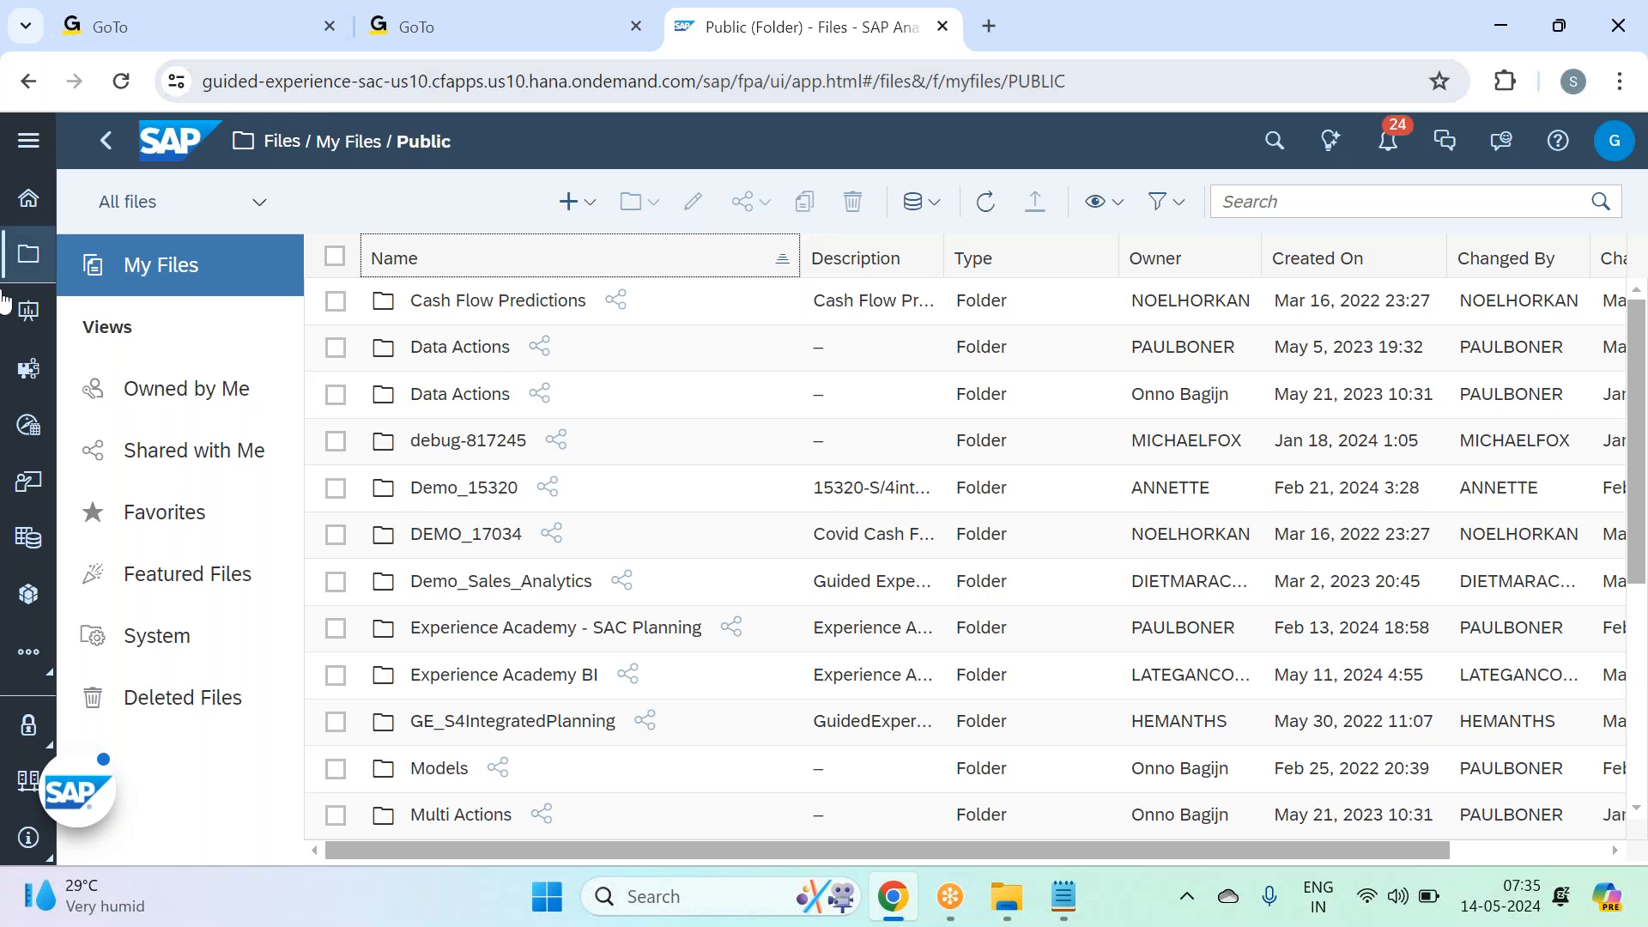
Step: Return to My Files and create a new folder named ABC there
left_click(28, 84)
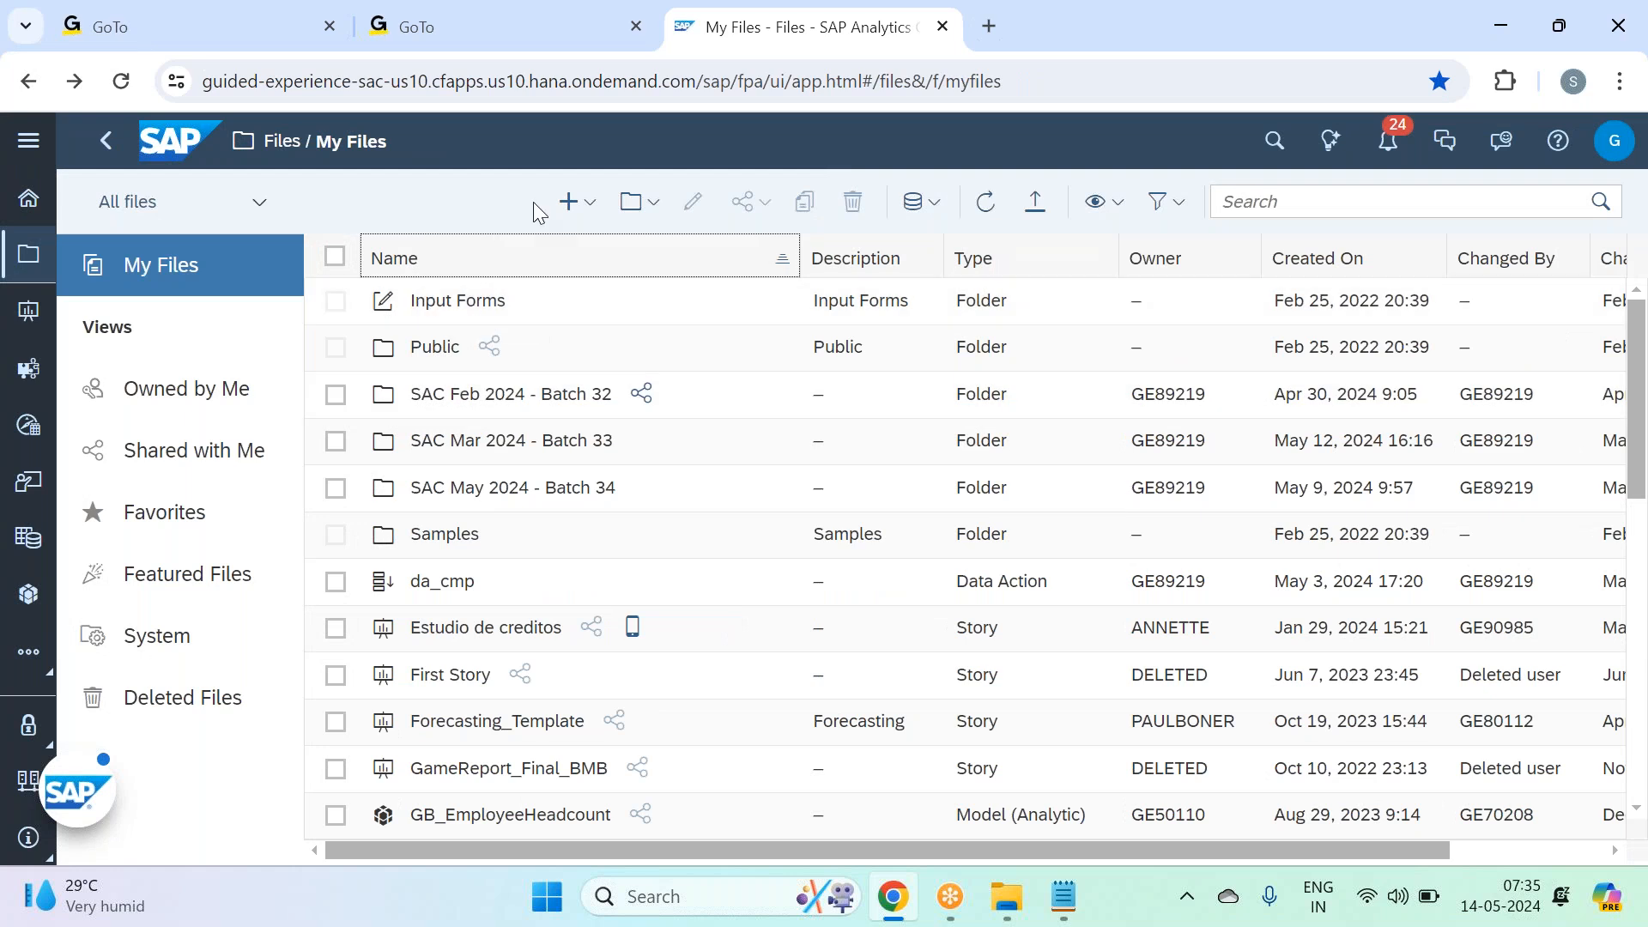
left_click(661, 216)
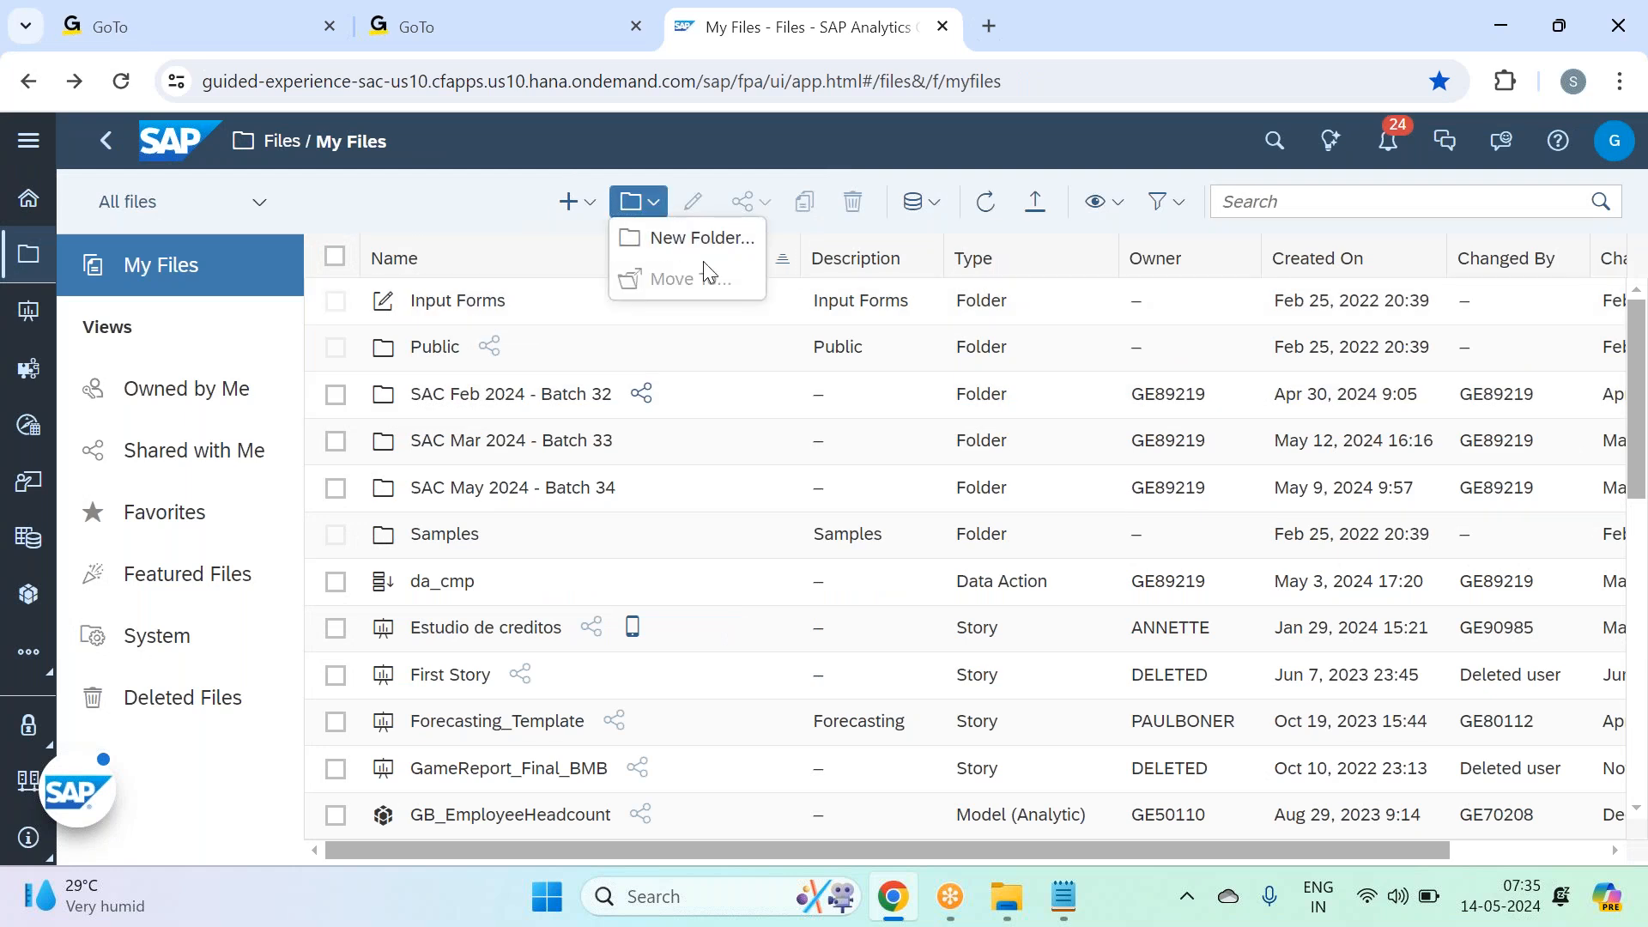
key("Return")
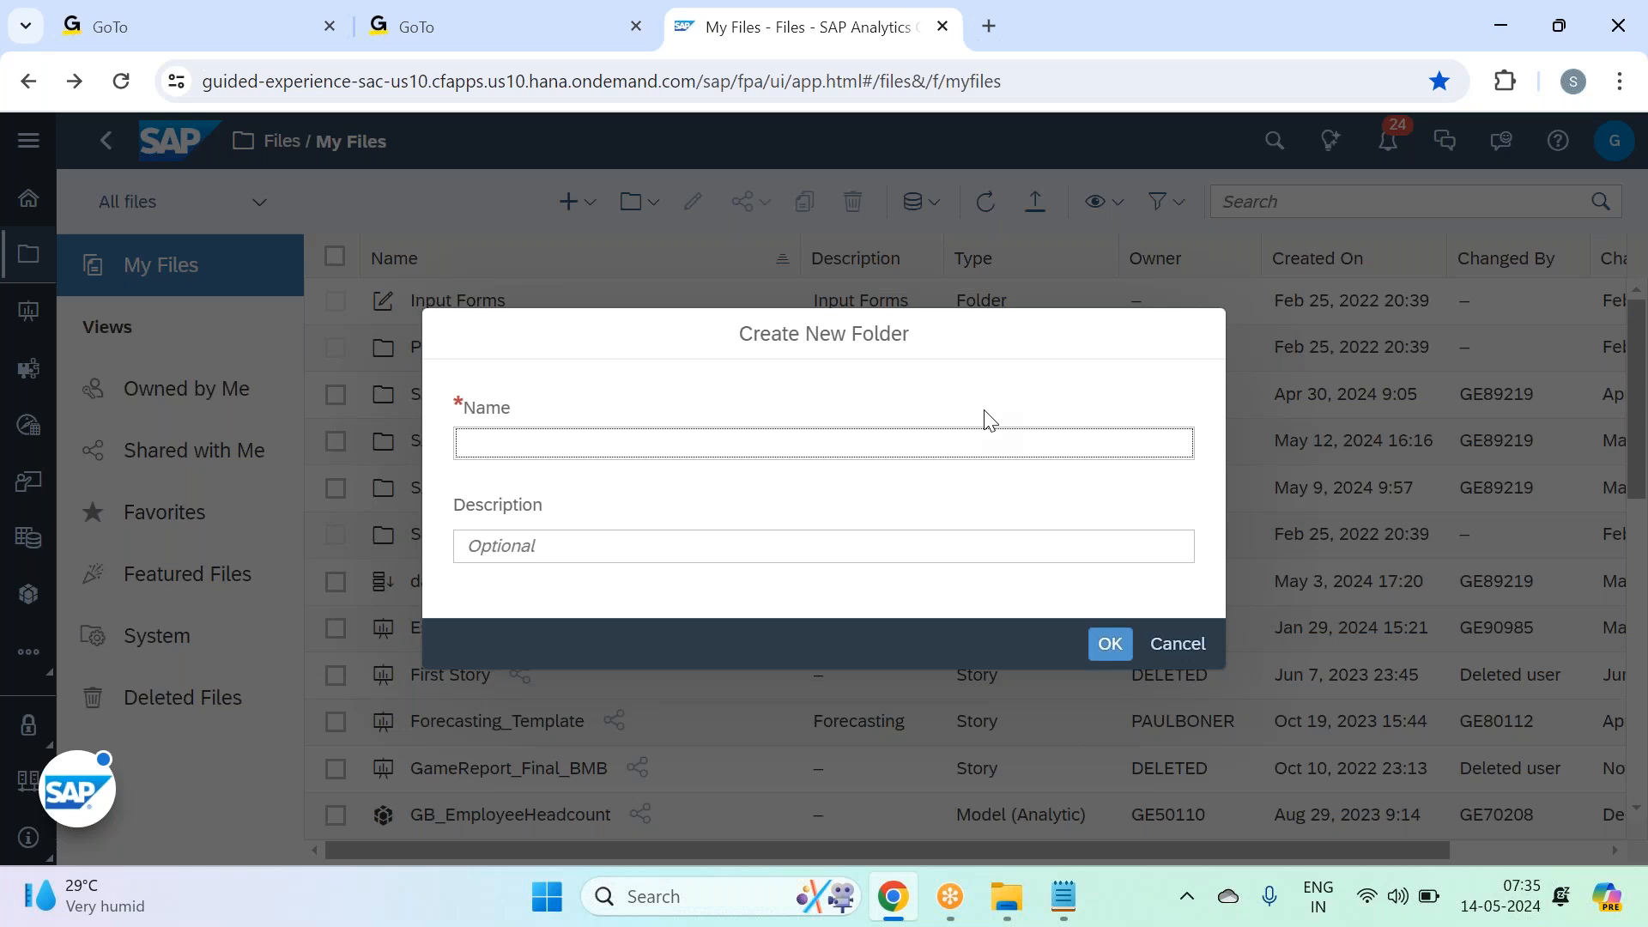
type("abc")
key("BackSpace")
key("BackSpace")
key("BackSpace")
type("ABC")
key("Return")
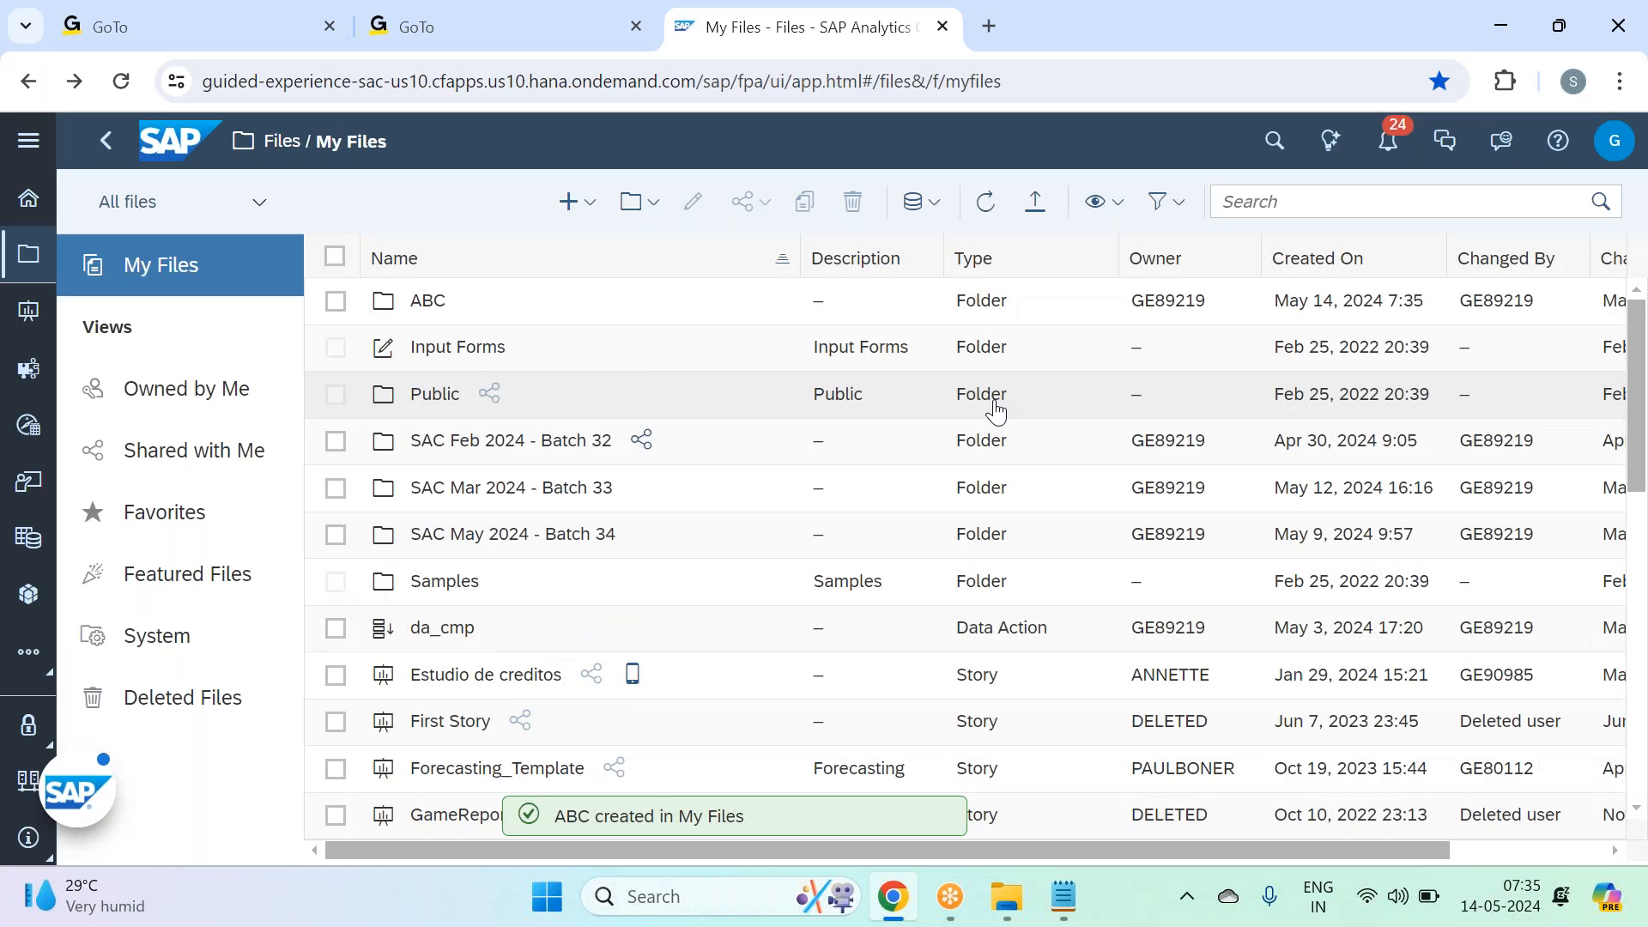
Step: Open the ABC folder and create a subfolder named Supply Chain Reporting
left_click(429, 301)
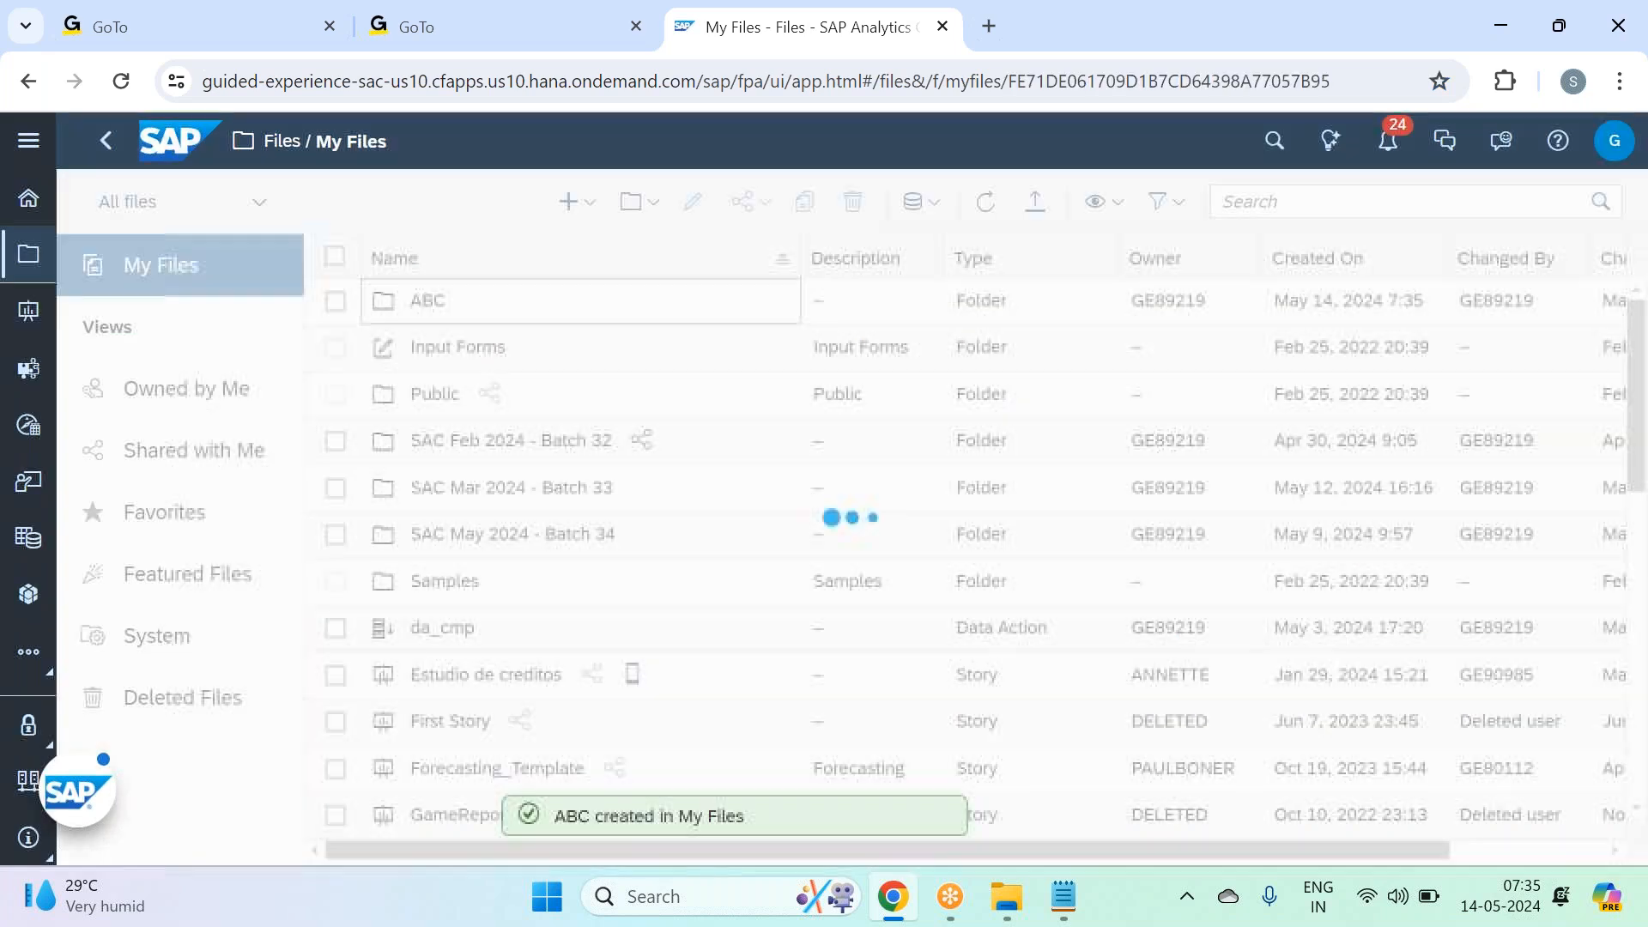
left_click(651, 225)
left_click(699, 242)
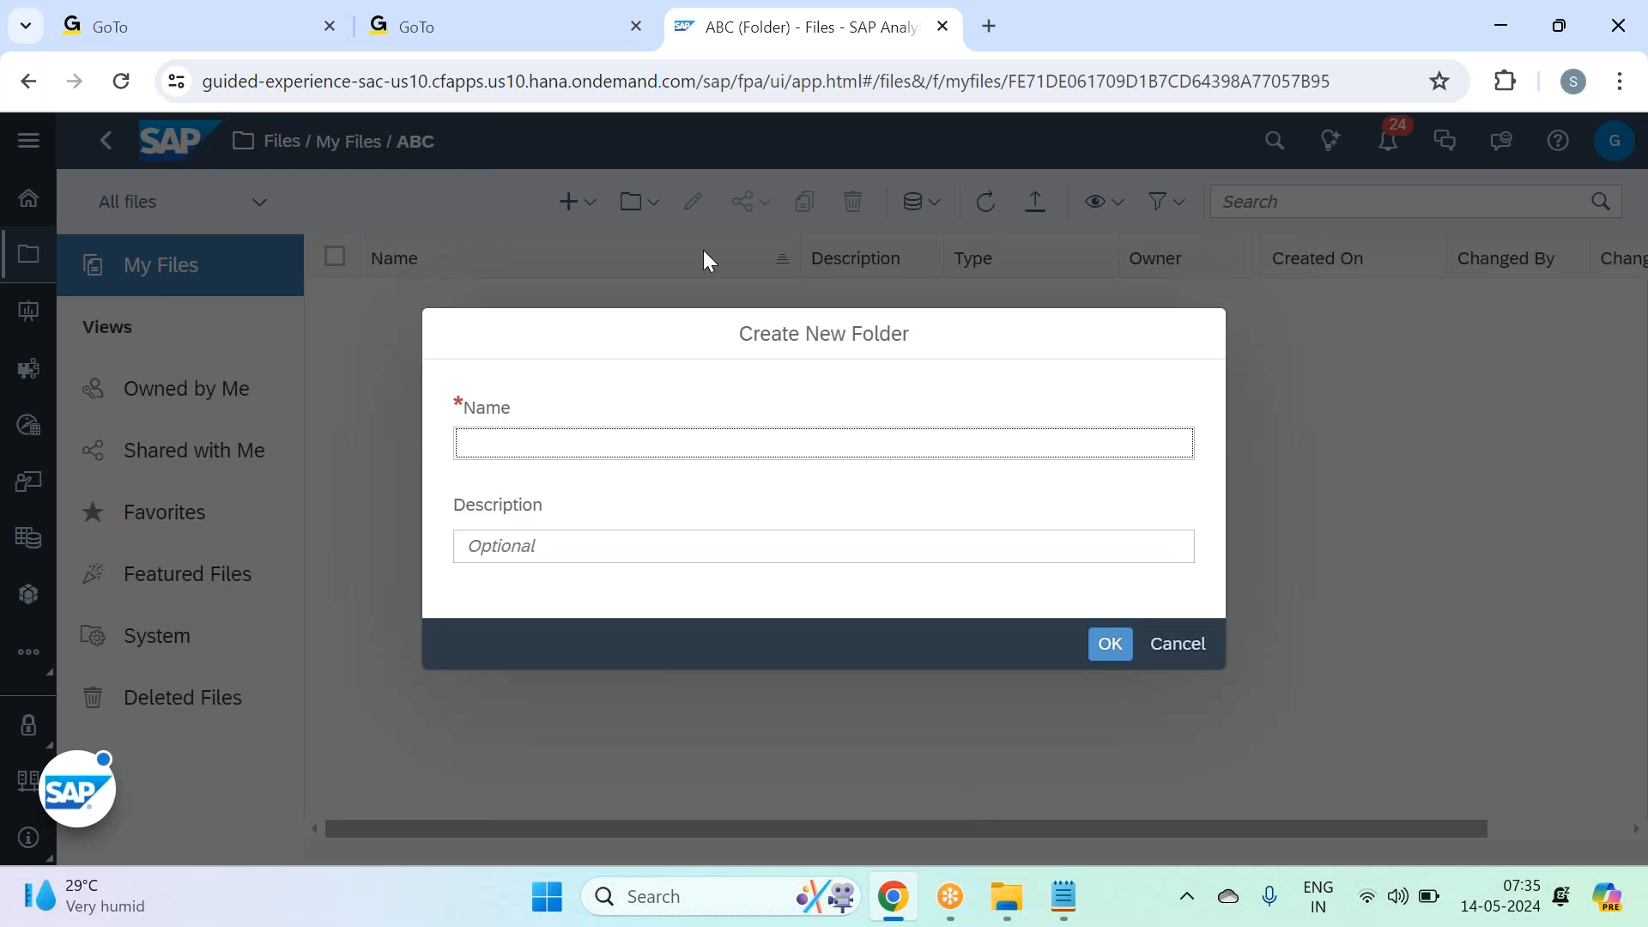
type("Supply Chain Reporting")
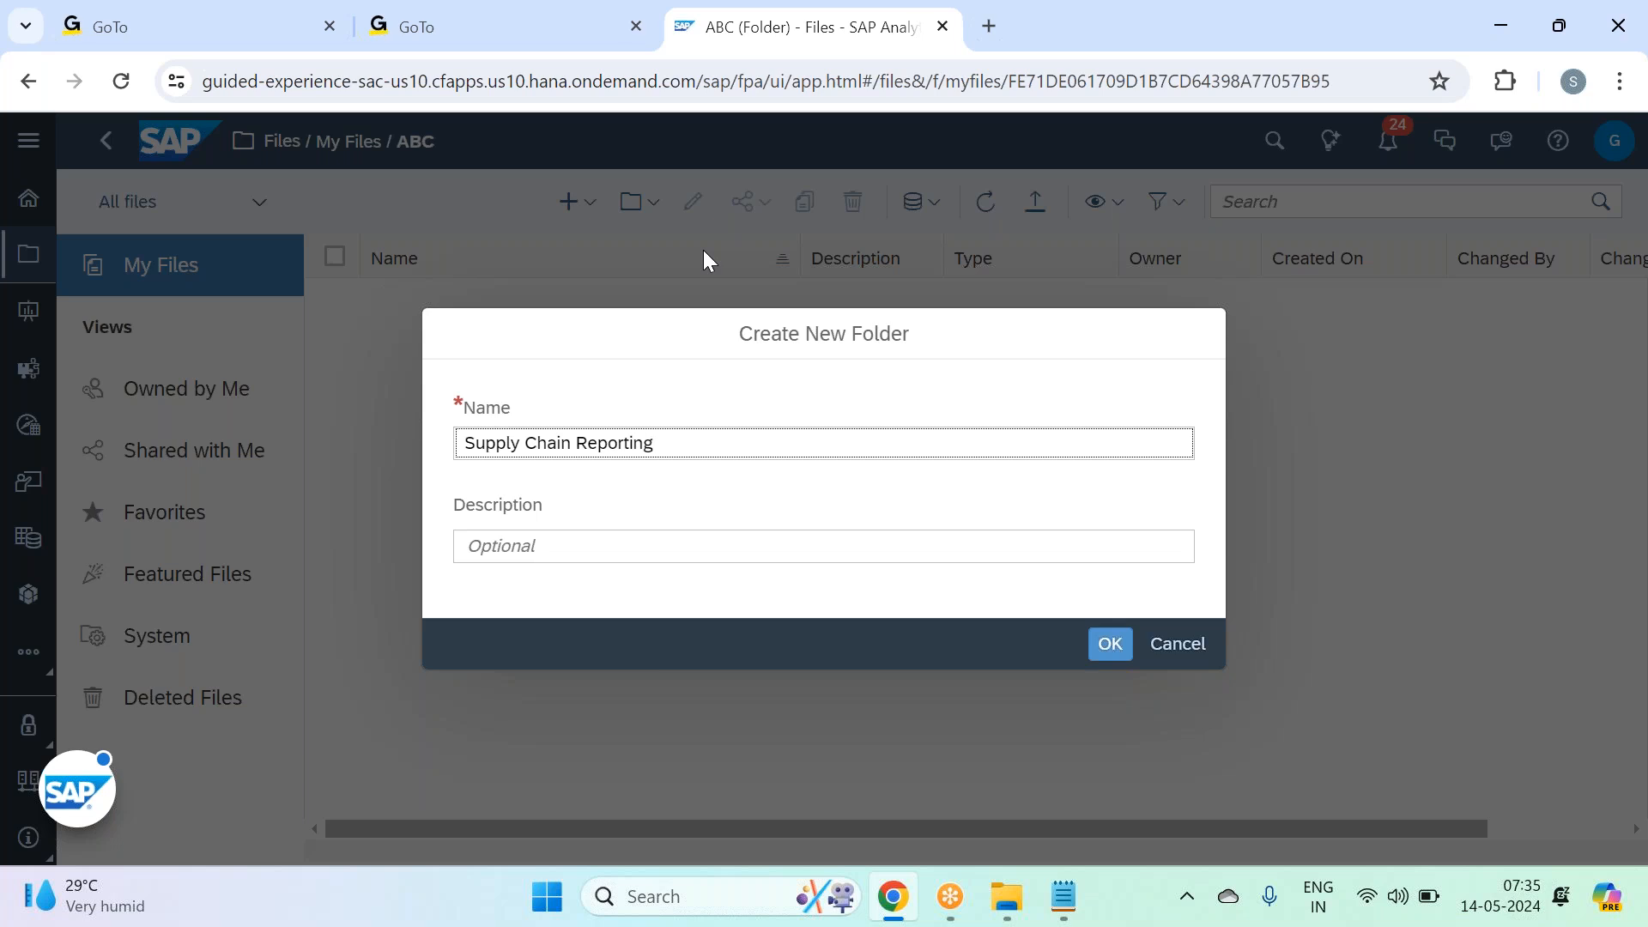
key("Return")
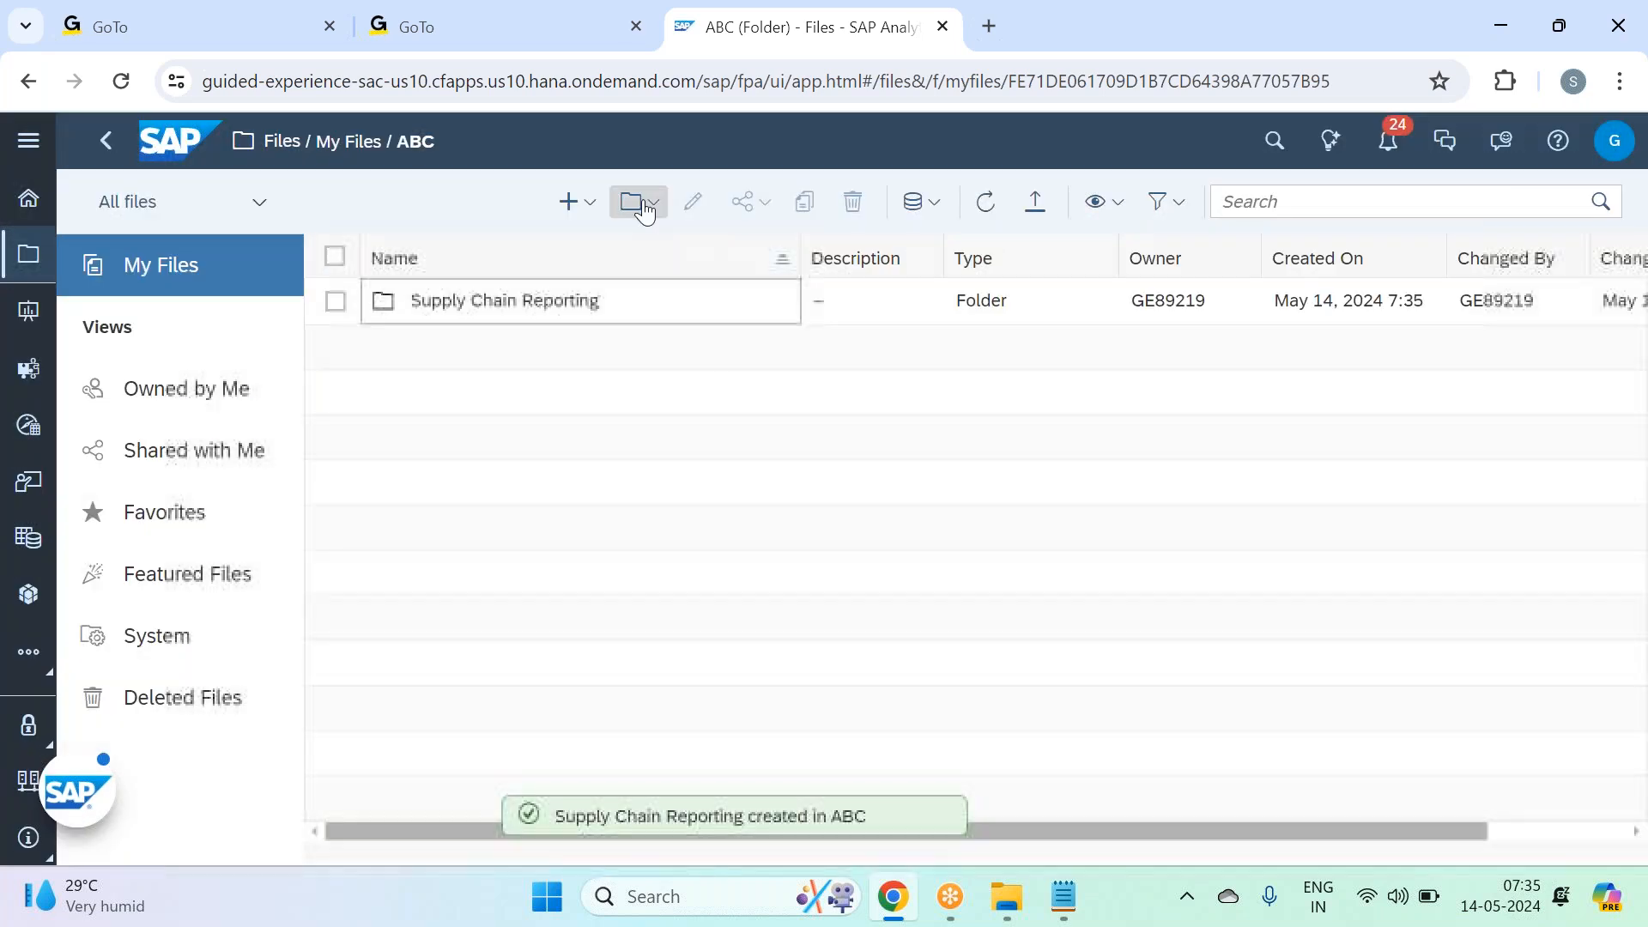
Step: Create another subfolder in ABC named Finance Reporting
left_click(646, 206)
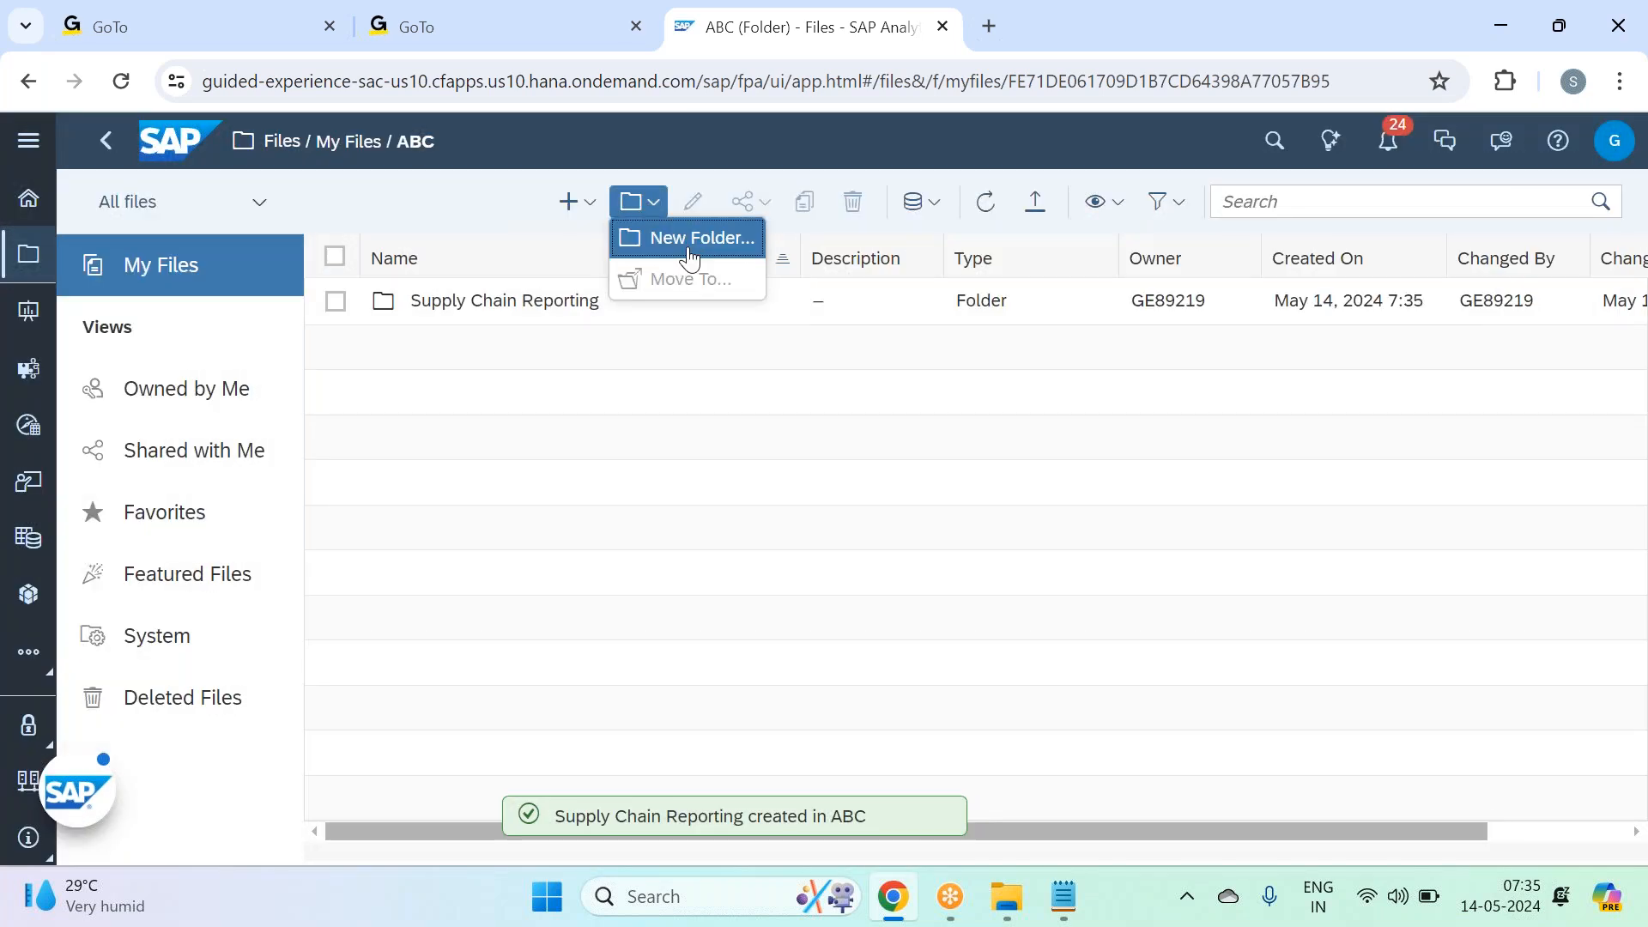
left_click(690, 239)
type("Fi")
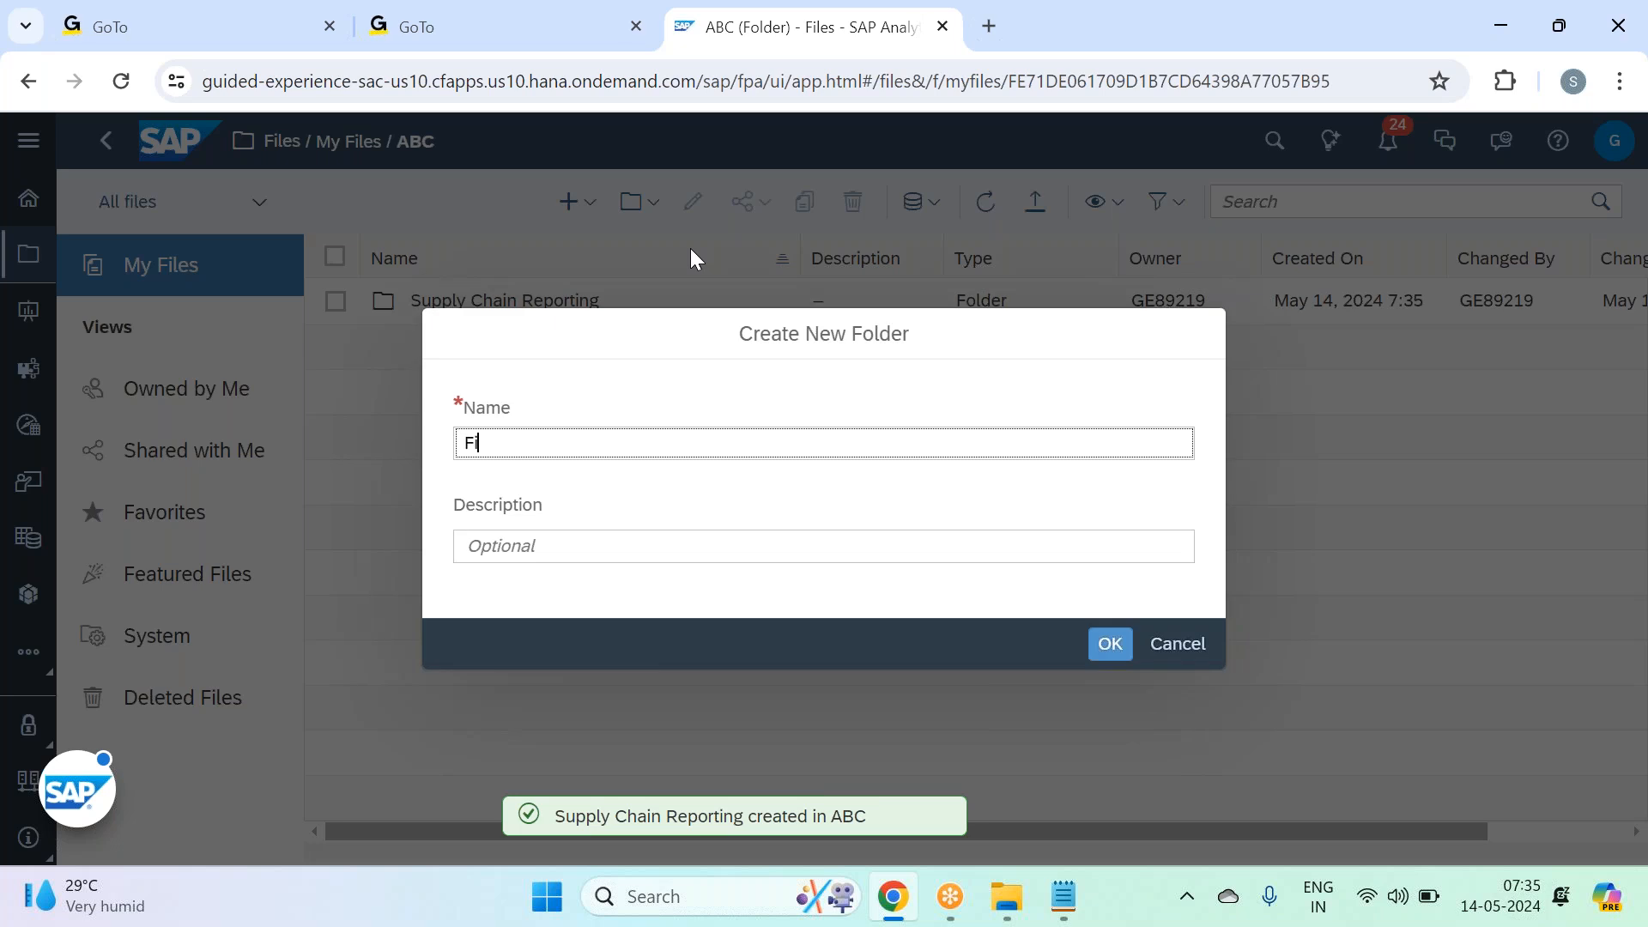
type("nance Reporti")
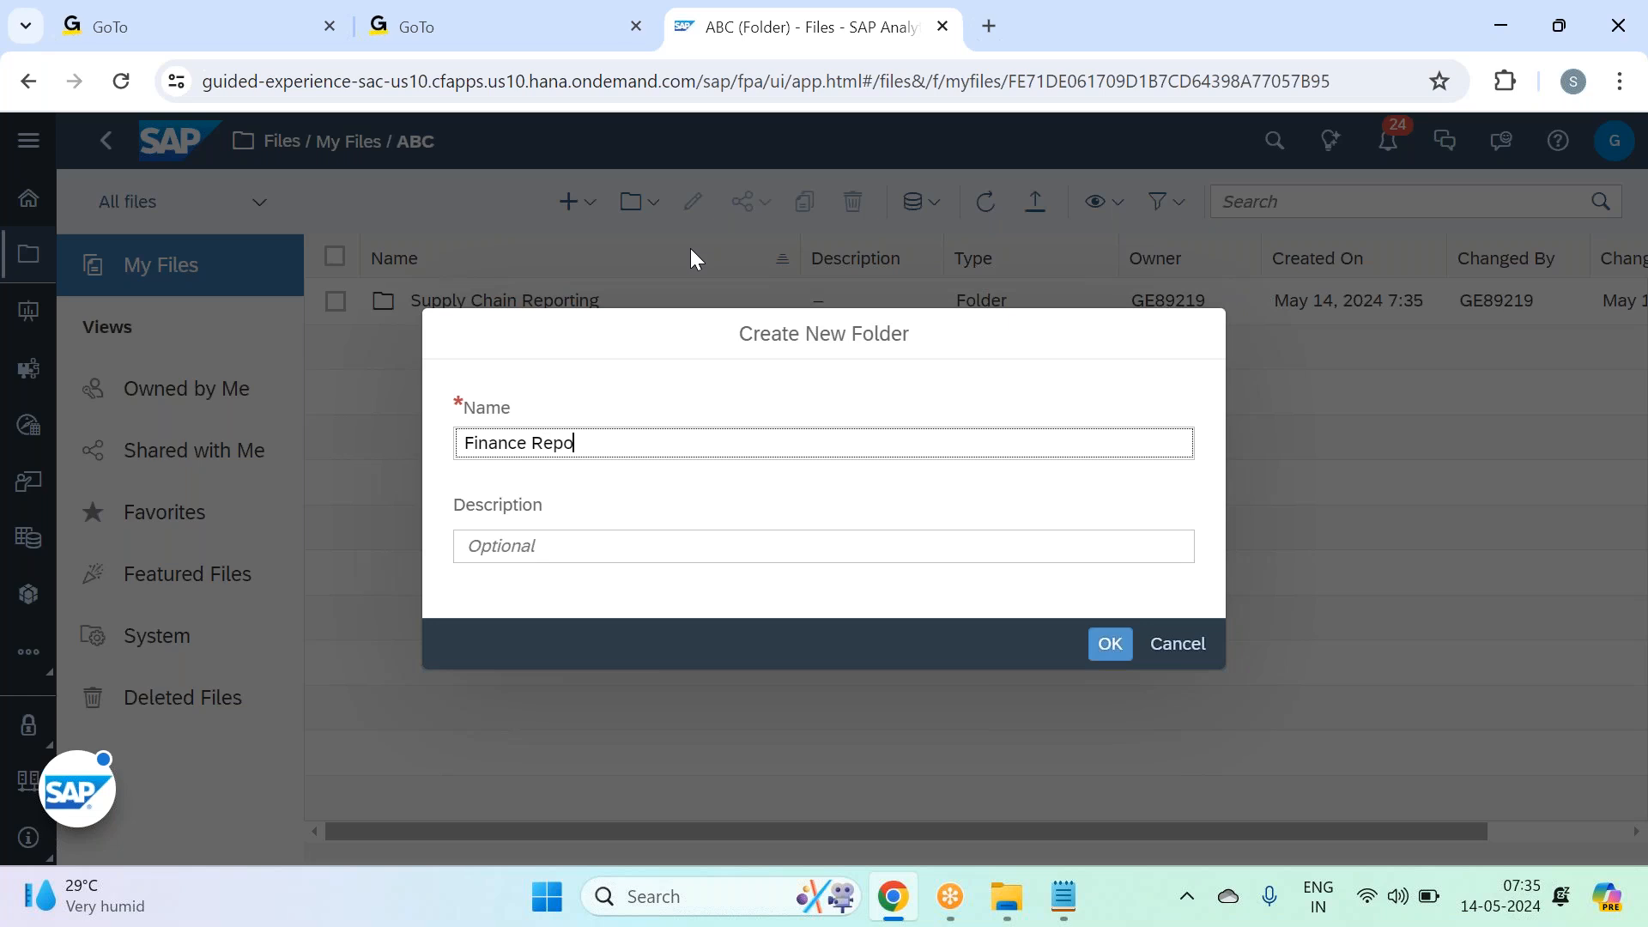
type("ng")
key("Return")
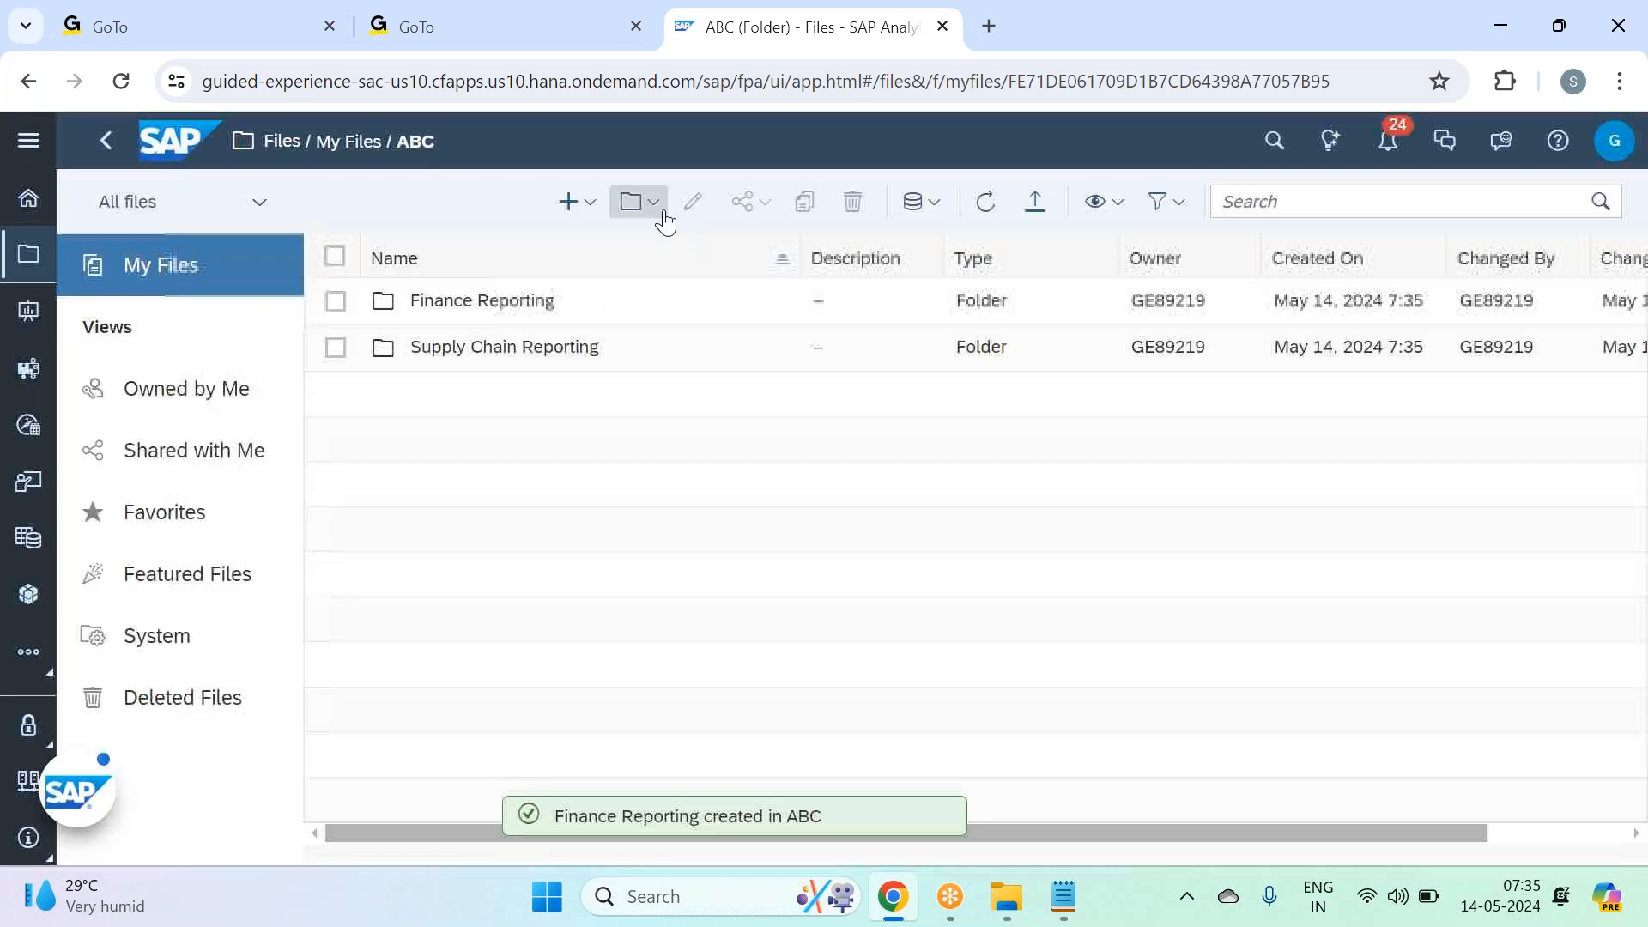
Step: Create a third subfolder in ABC named HR &Expense Reporting
left_click(658, 206)
left_click(674, 238)
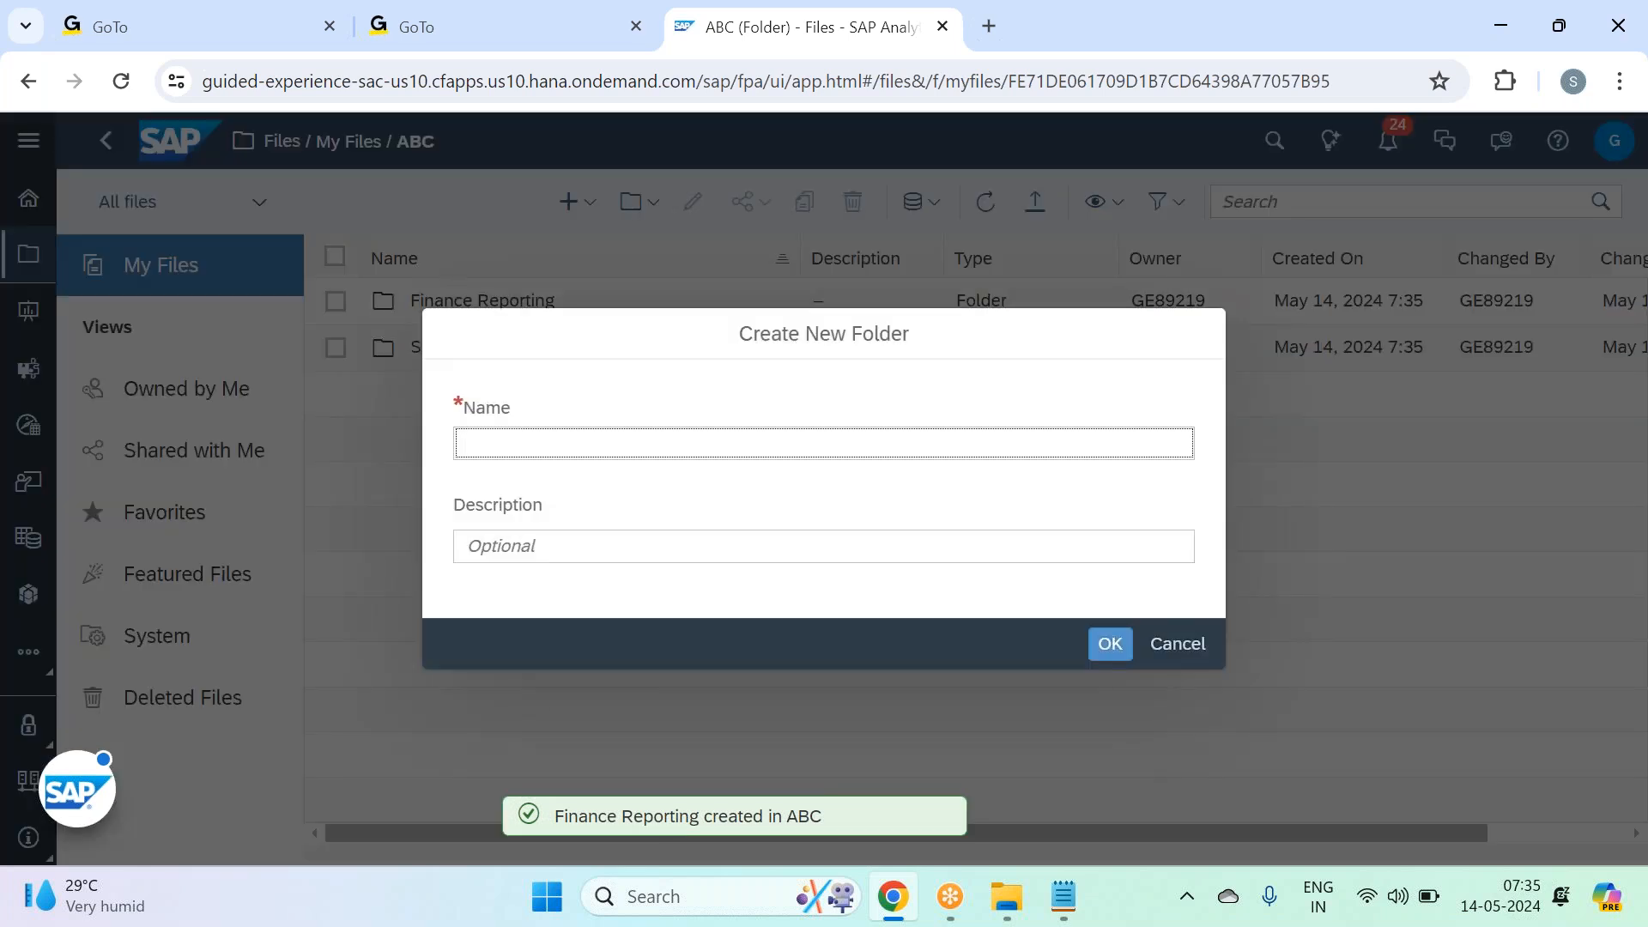
type("HR &Ex[e")
key("BackSpace")
key("BackSpace")
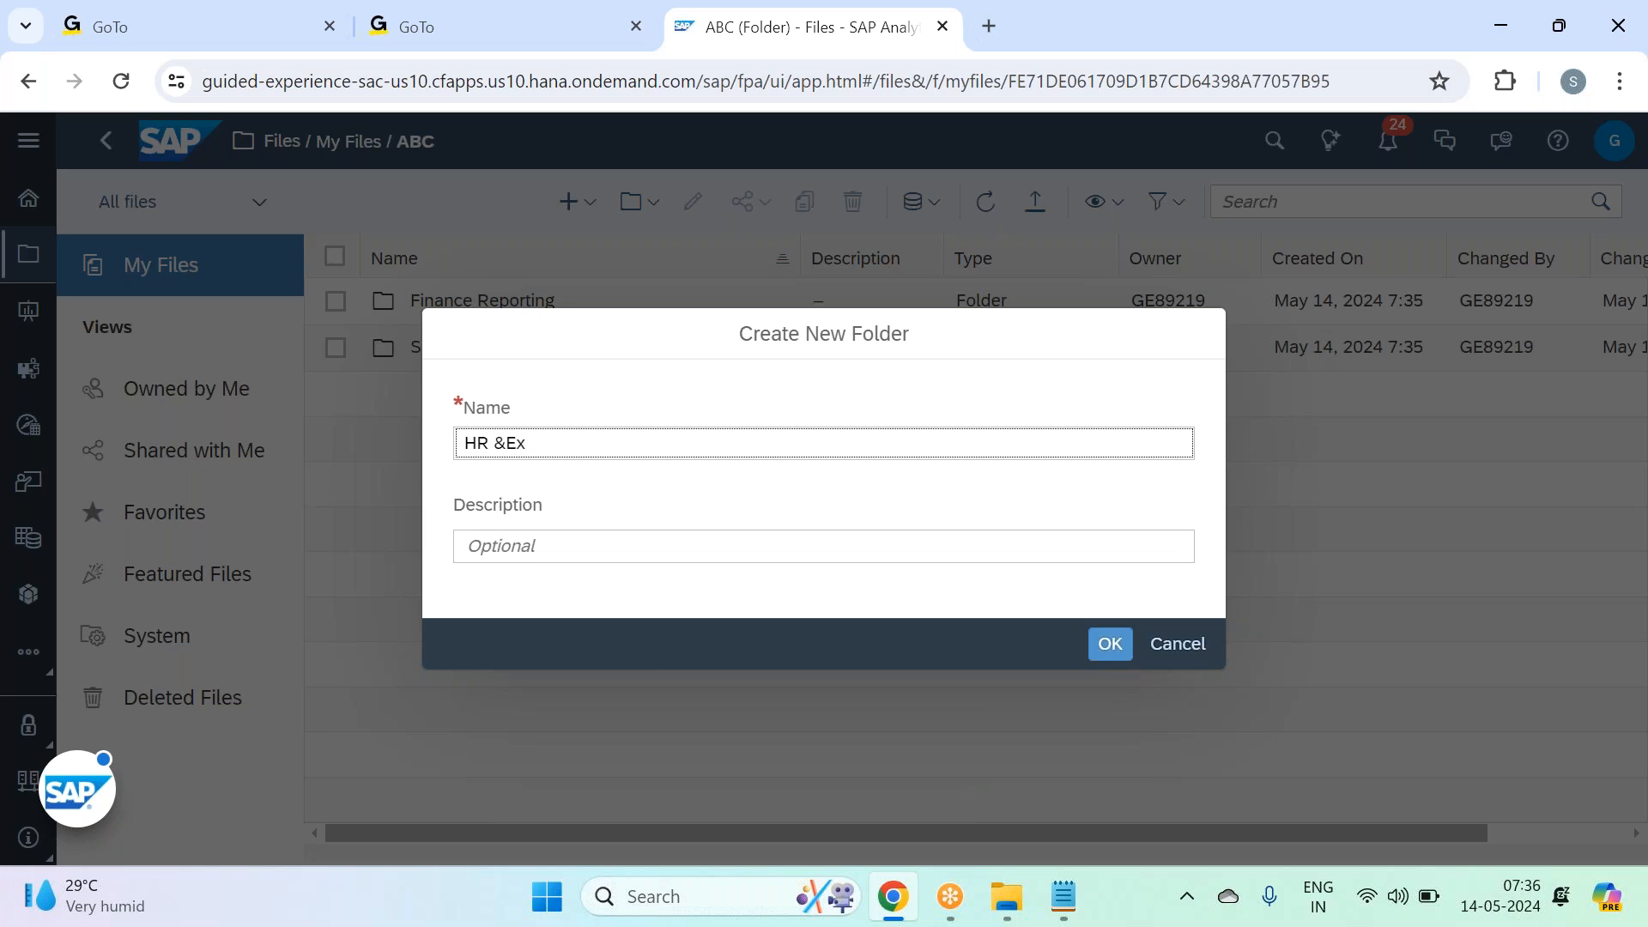
type("pense Reporting")
key("Return")
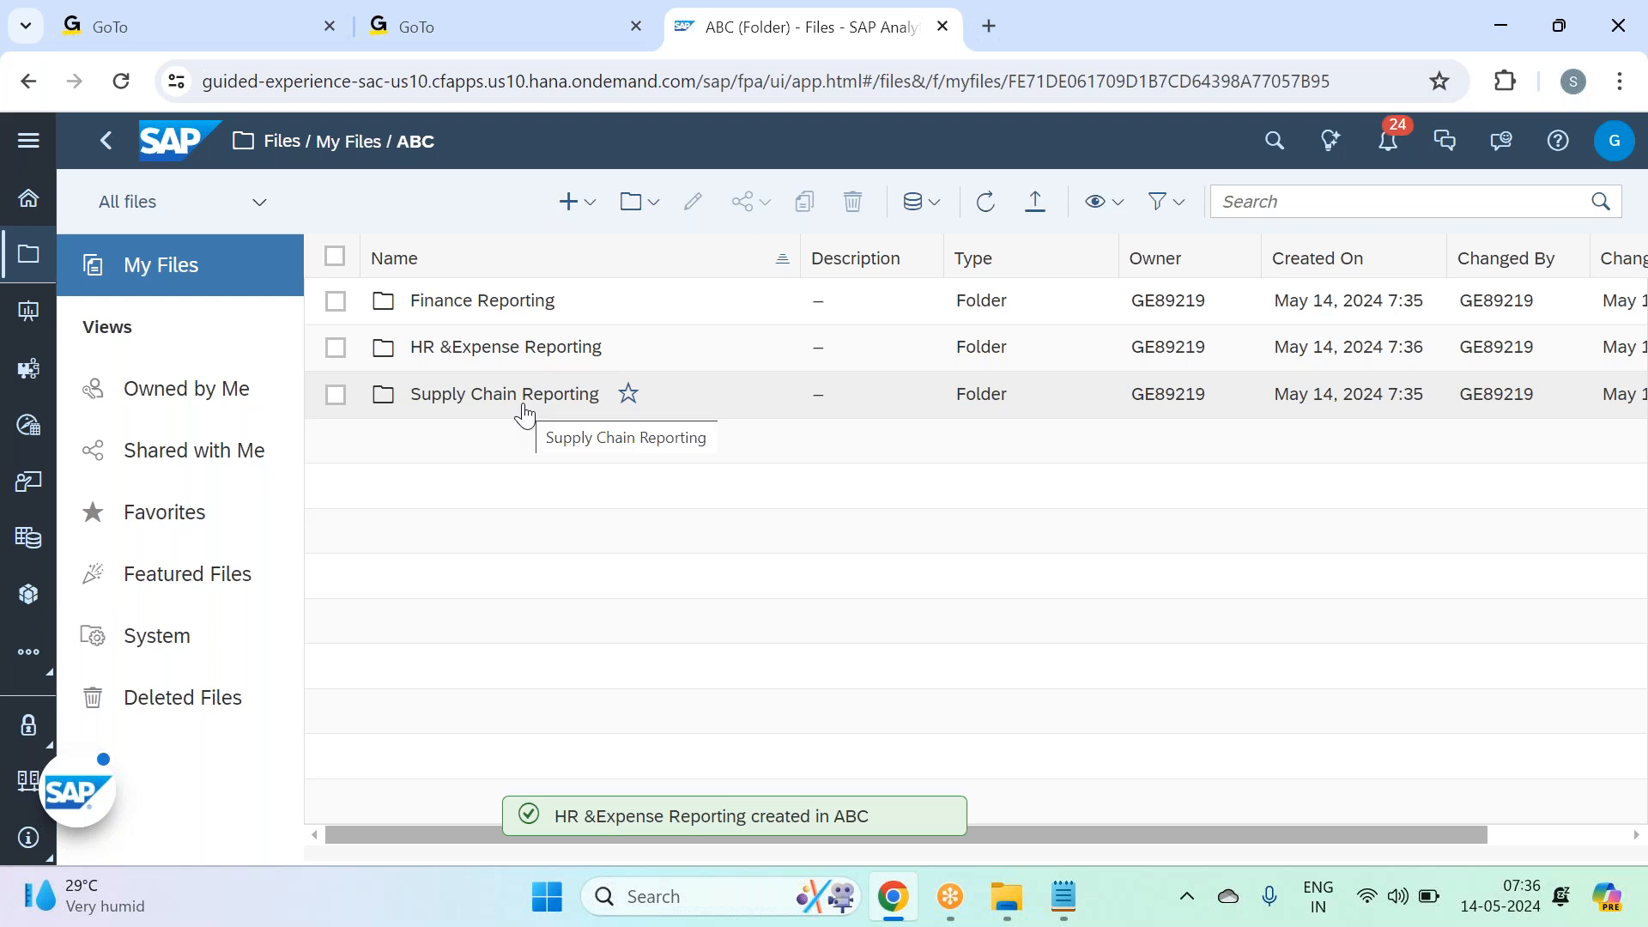
Step: Rename the Supply Chain Reporting folder in ABC as Sales & Operations Reporting
left_click(335, 394)
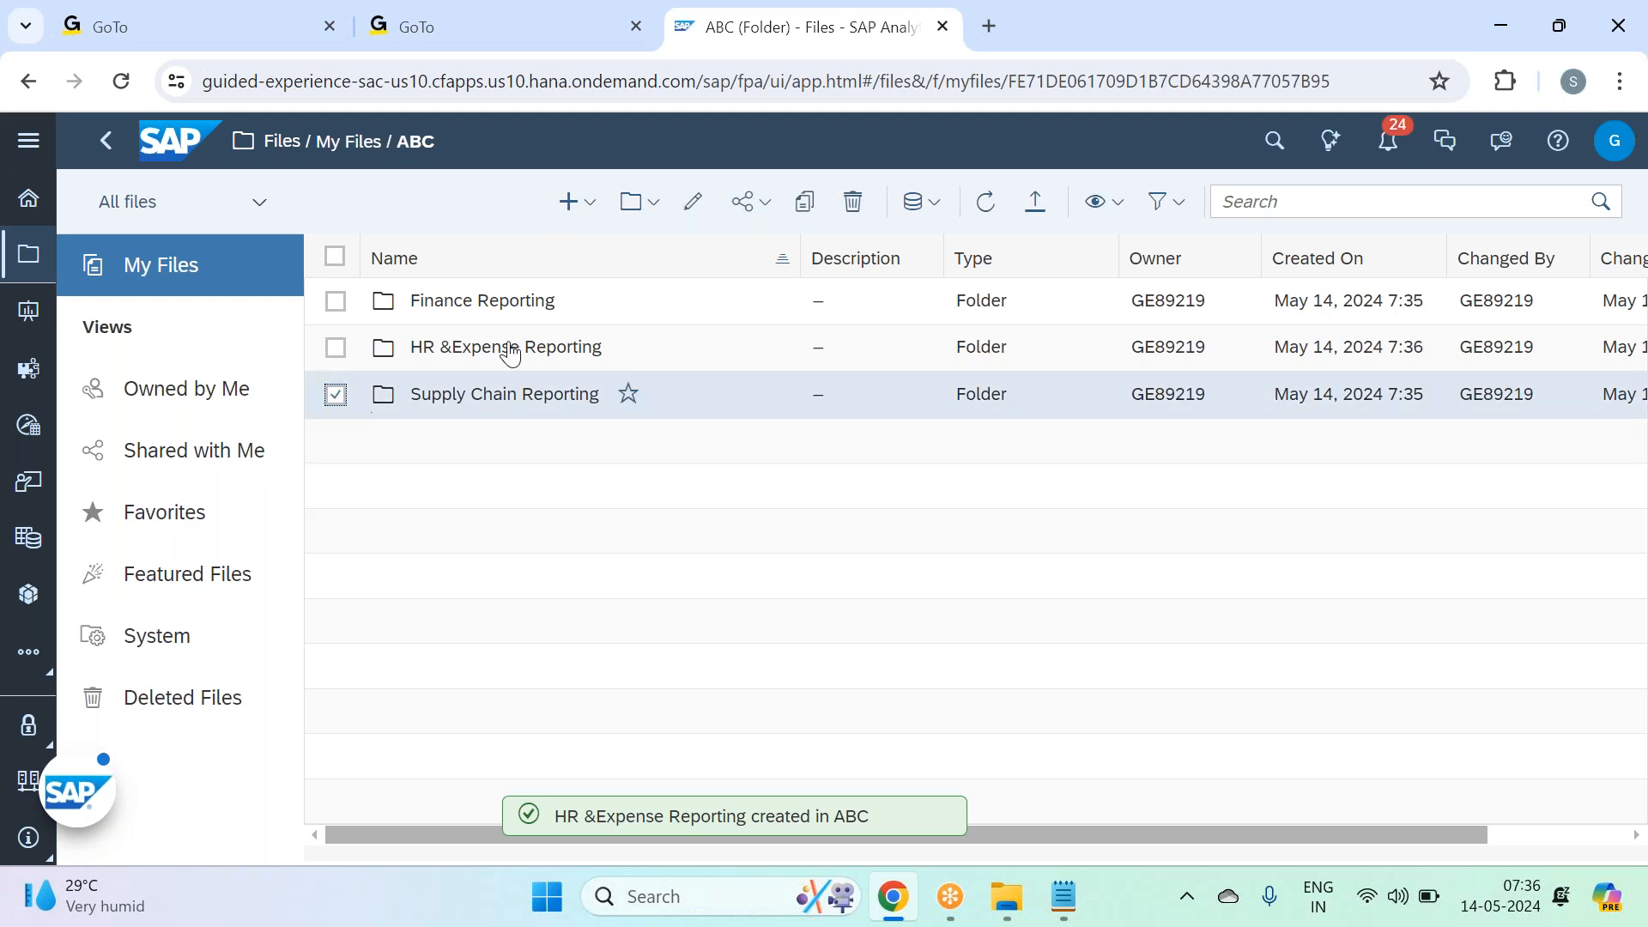
left_click(693, 201)
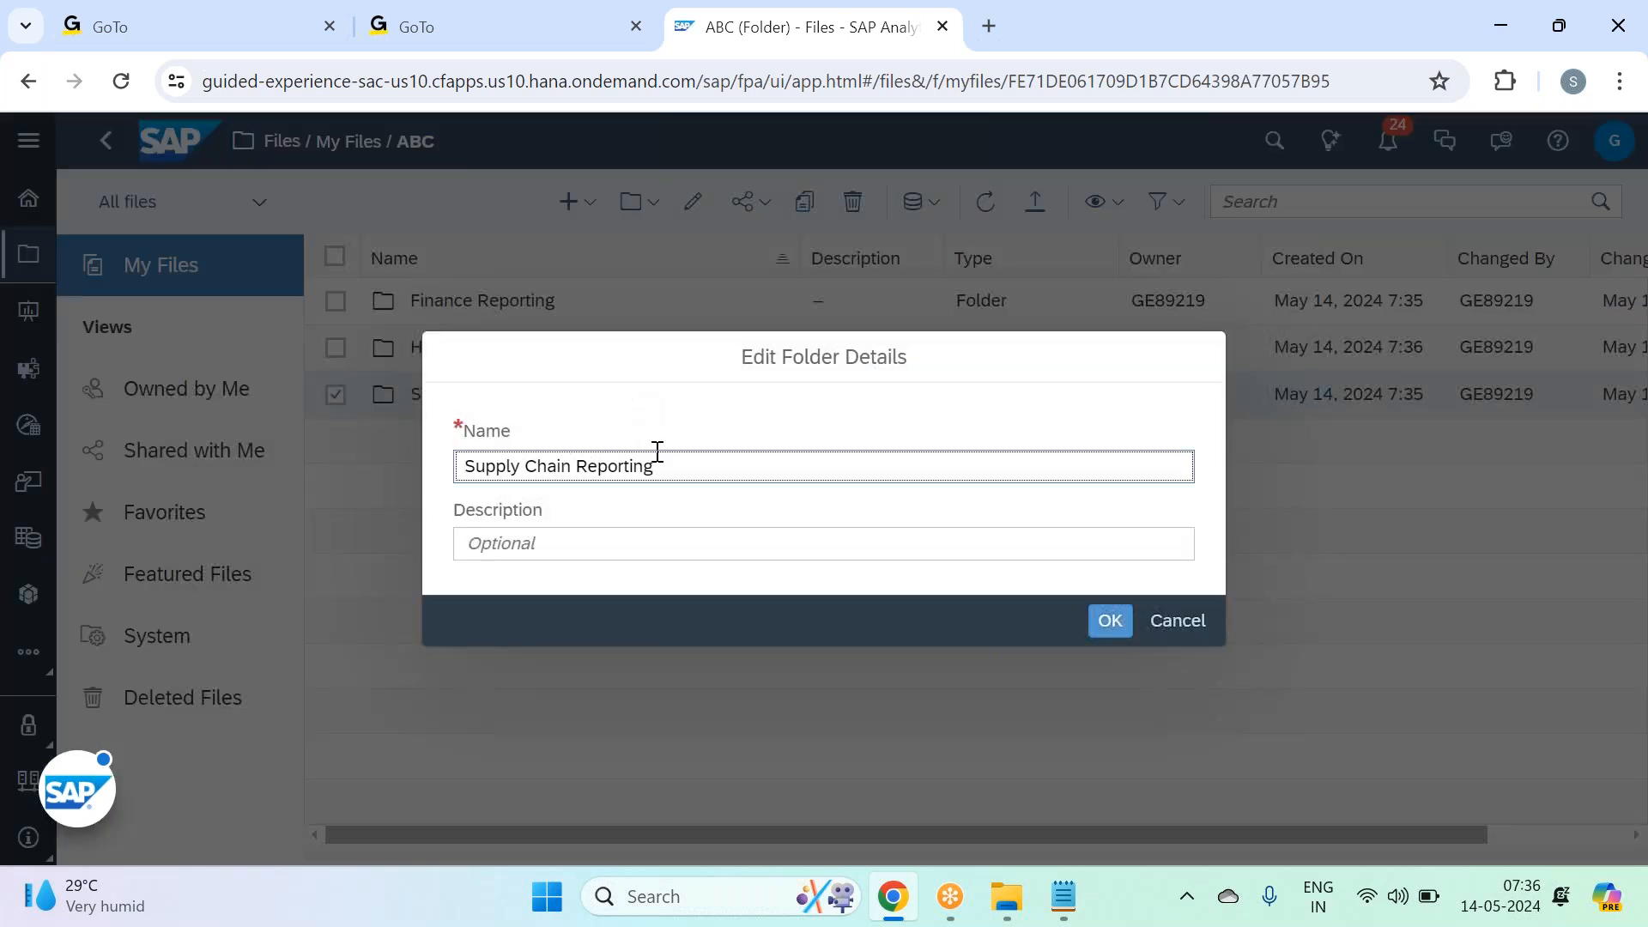
left_click_drag(575, 466, 312, 475)
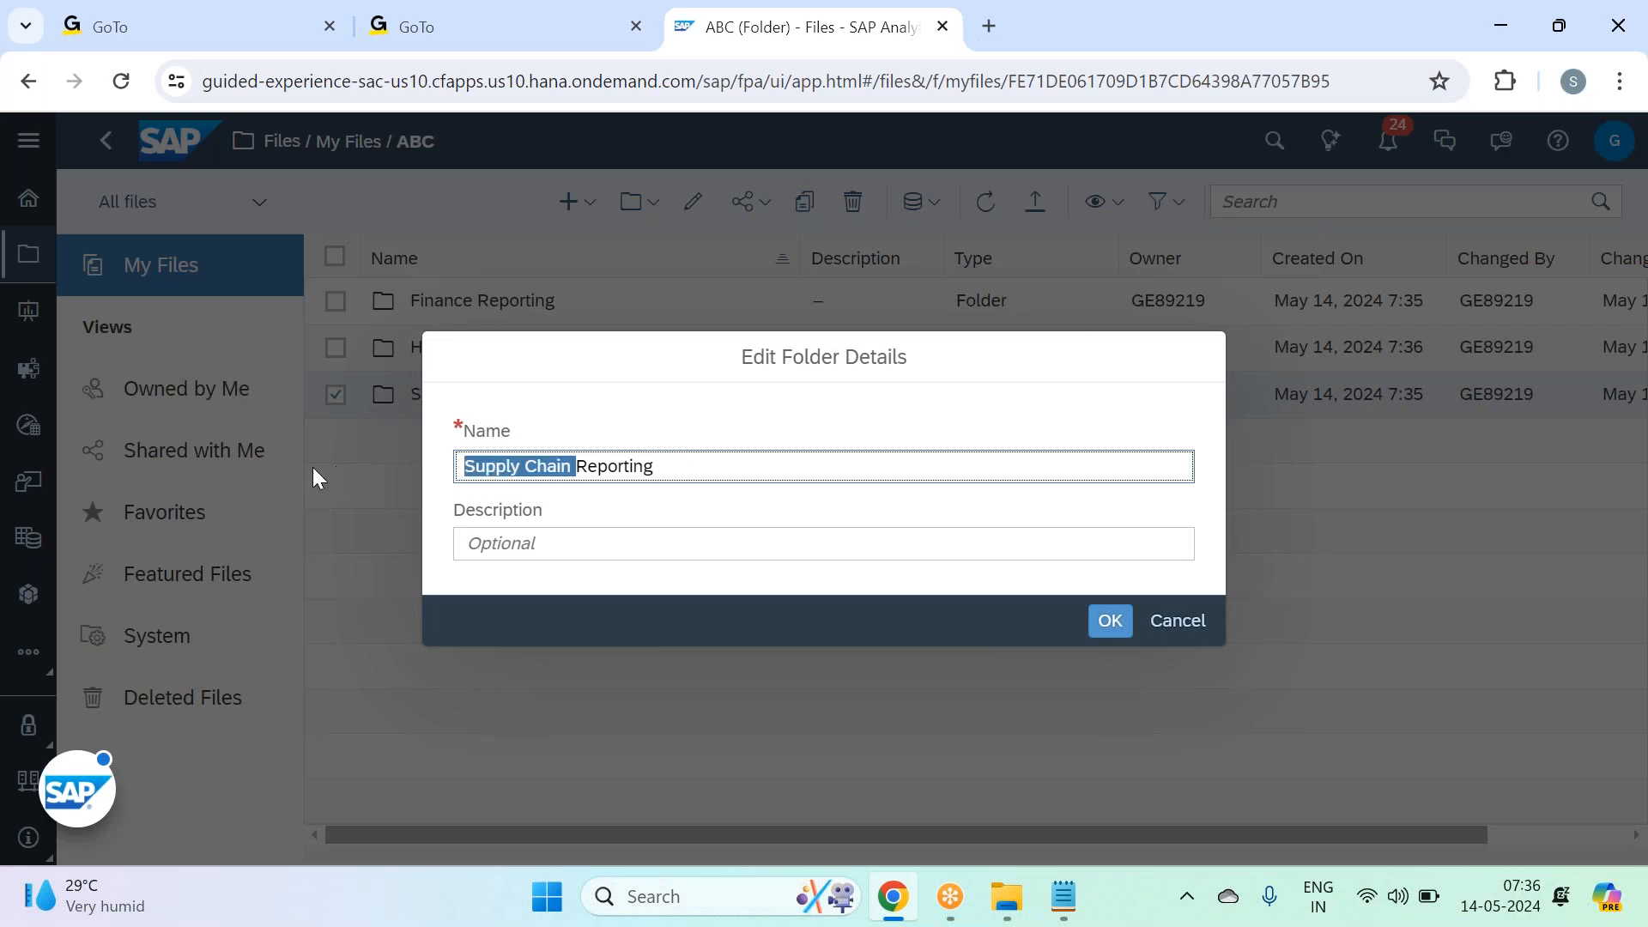
type("Sales")
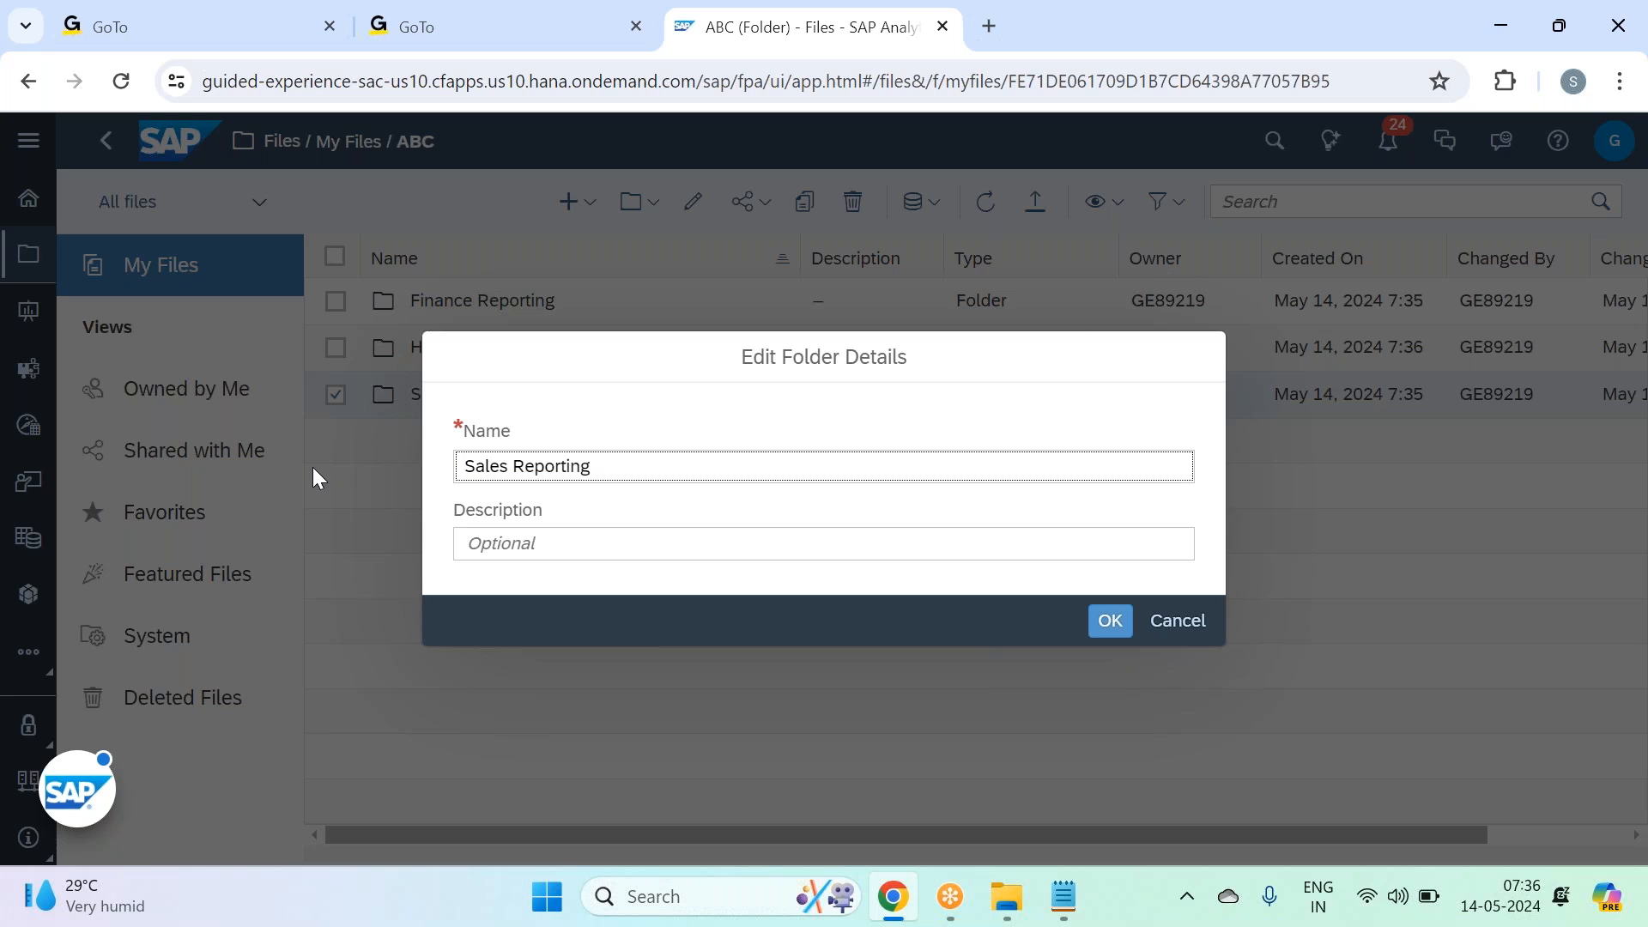
type(" & ")
type("Operat")
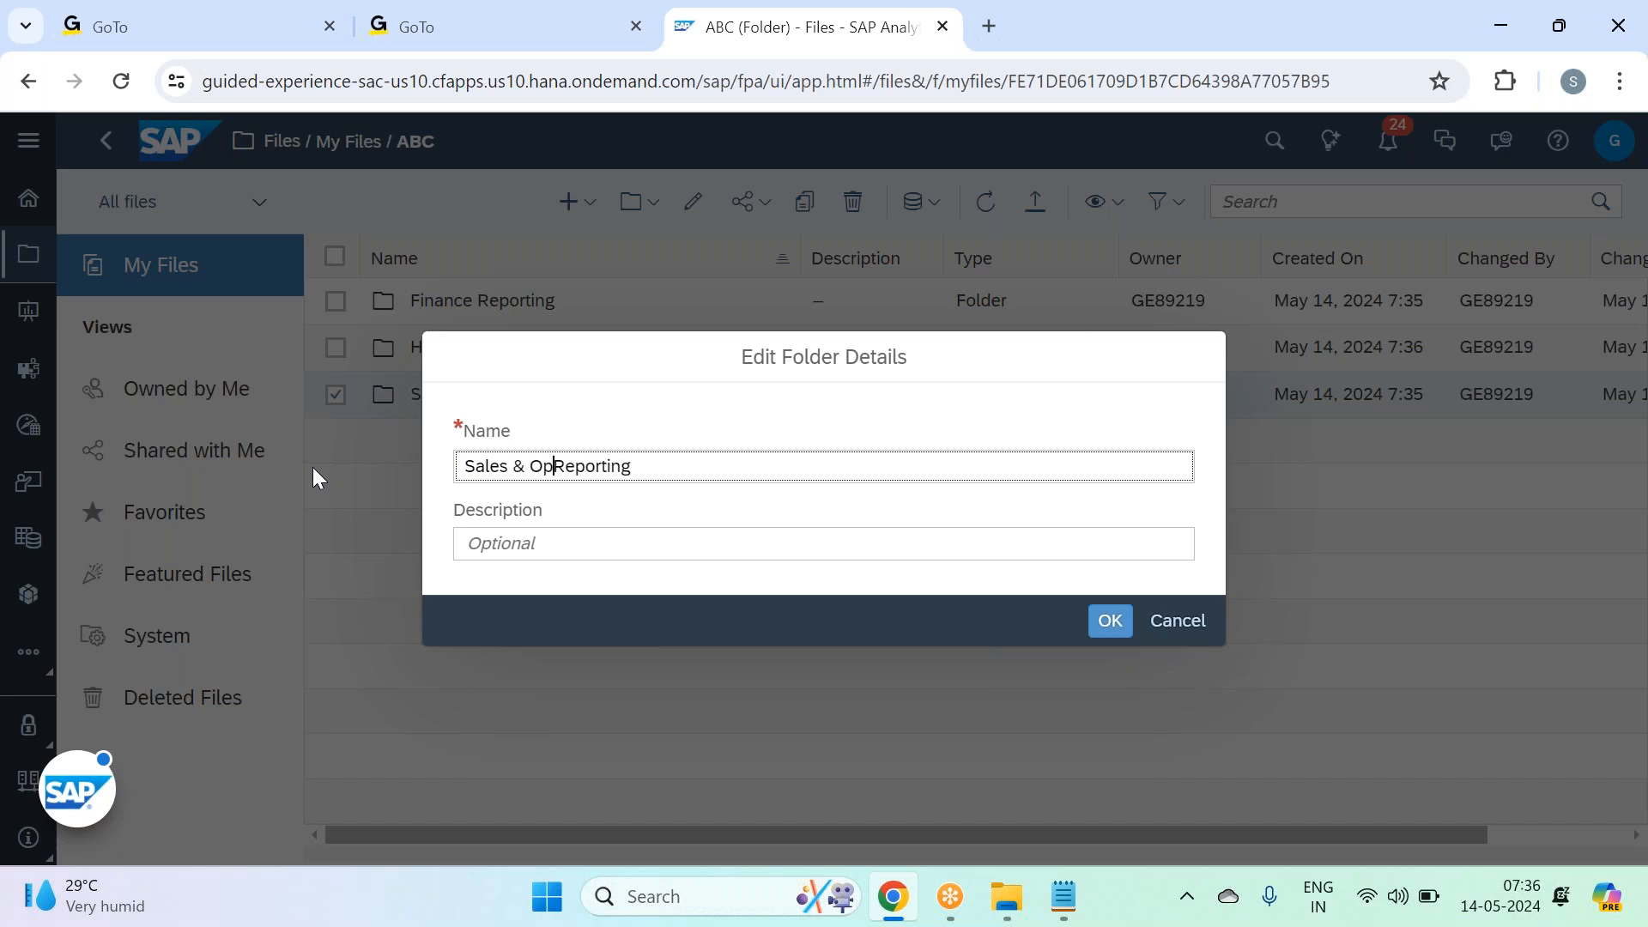
type("ions")
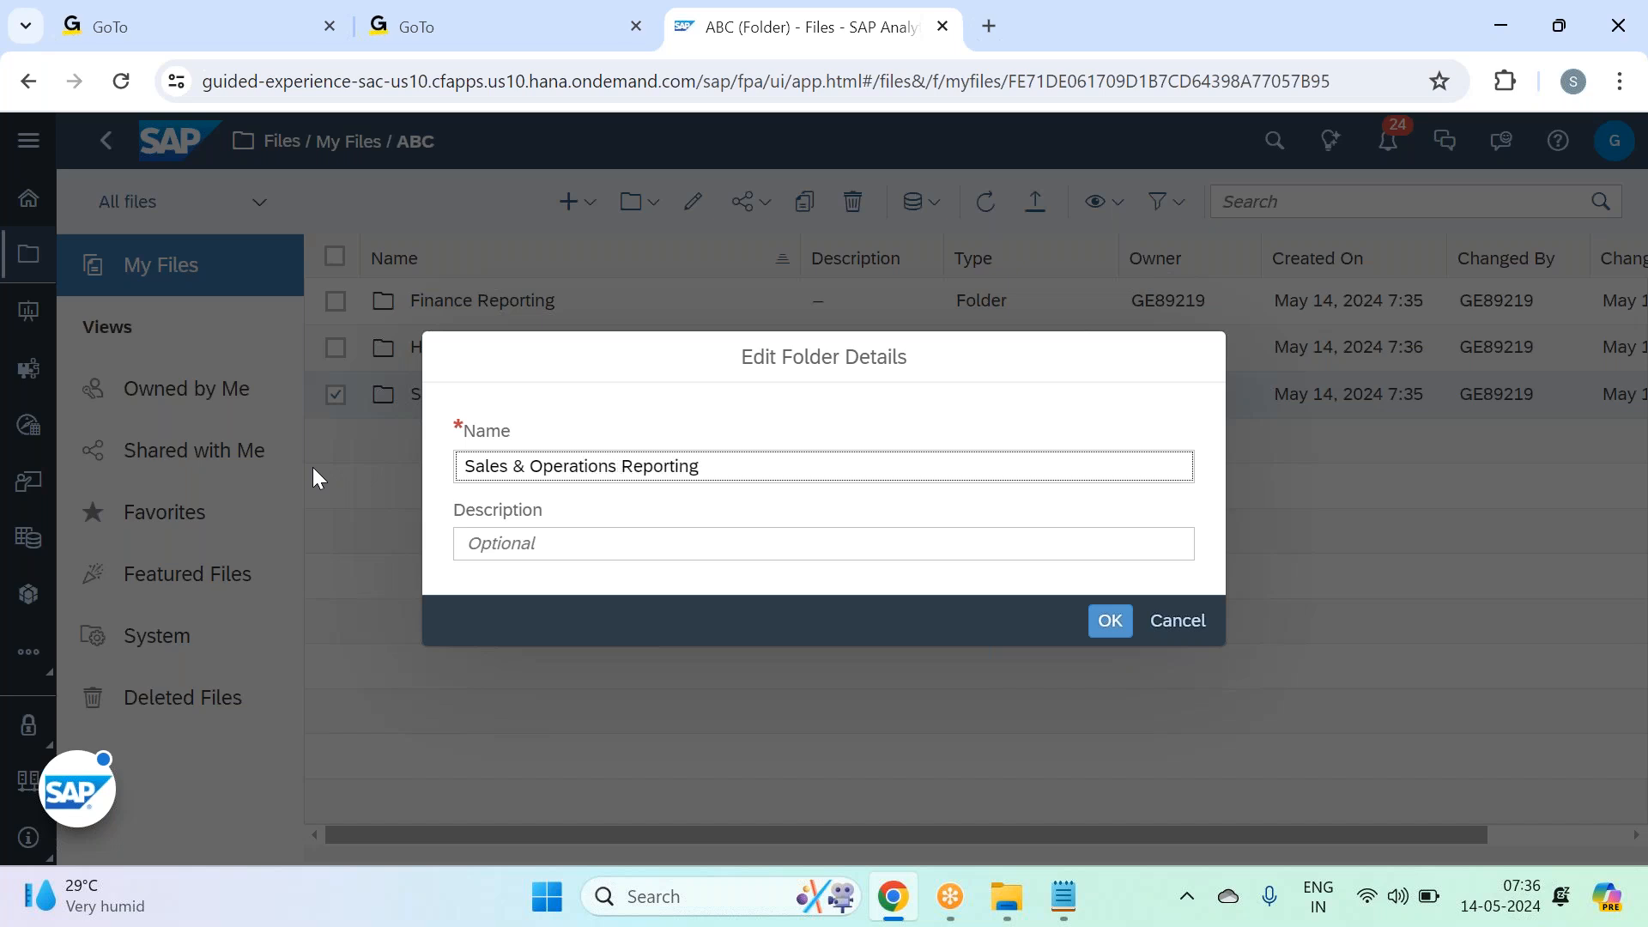
key("Return")
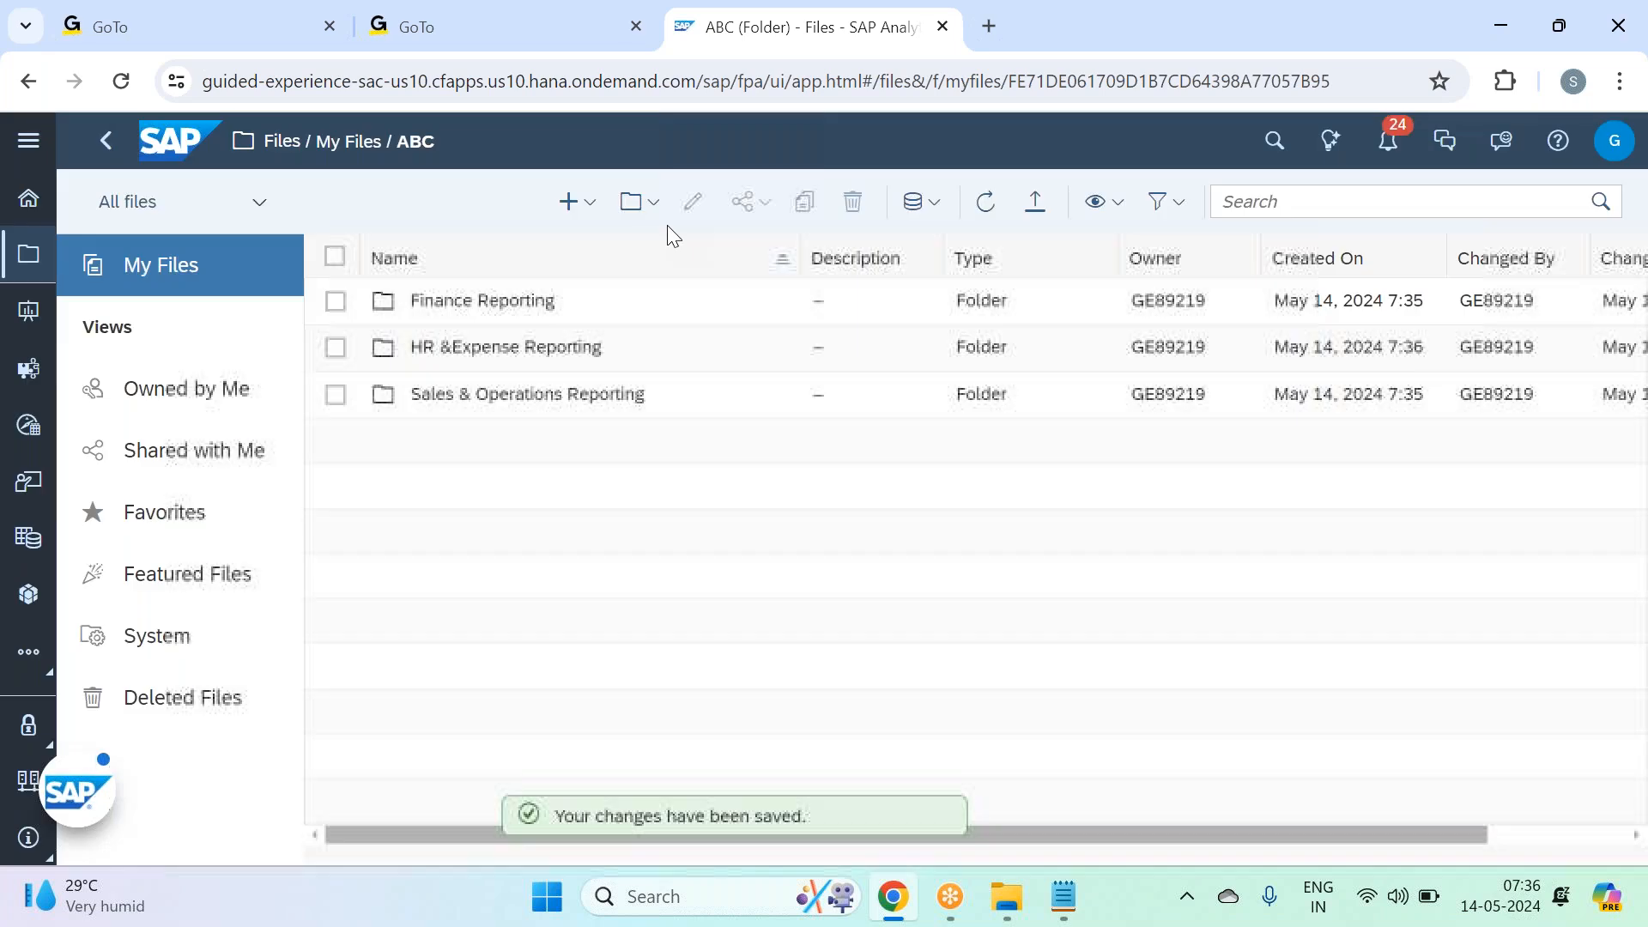
Step: Create another subfolder in ABC named Inventory & Logistics Reporting
left_click(639, 202)
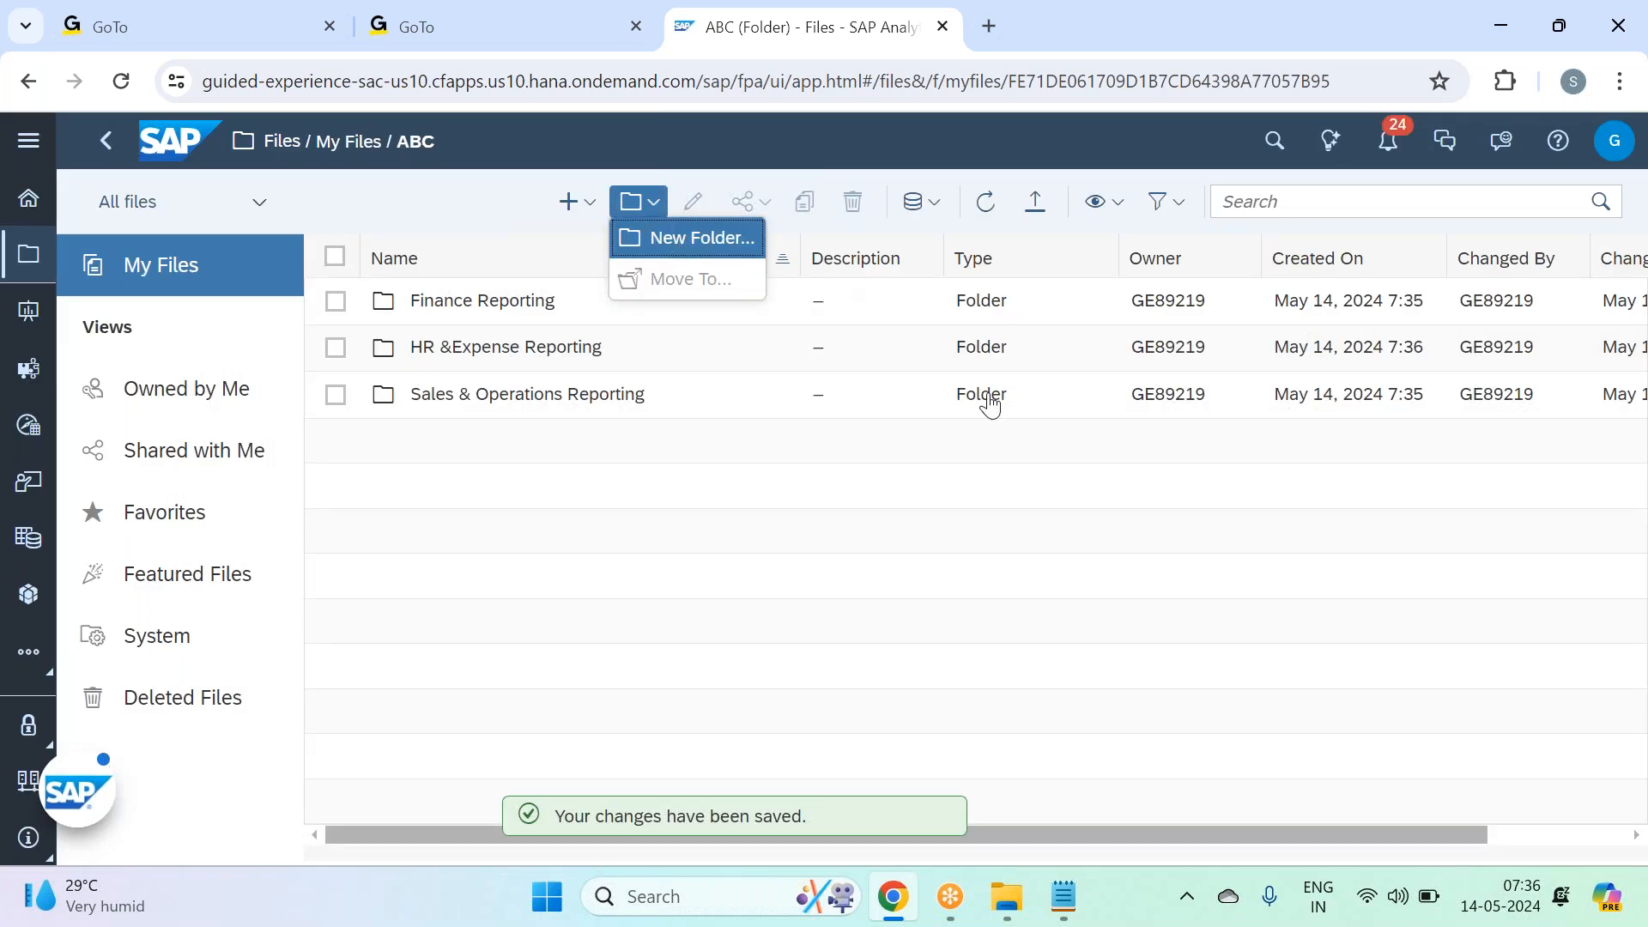
key("Return")
type("Inventor")
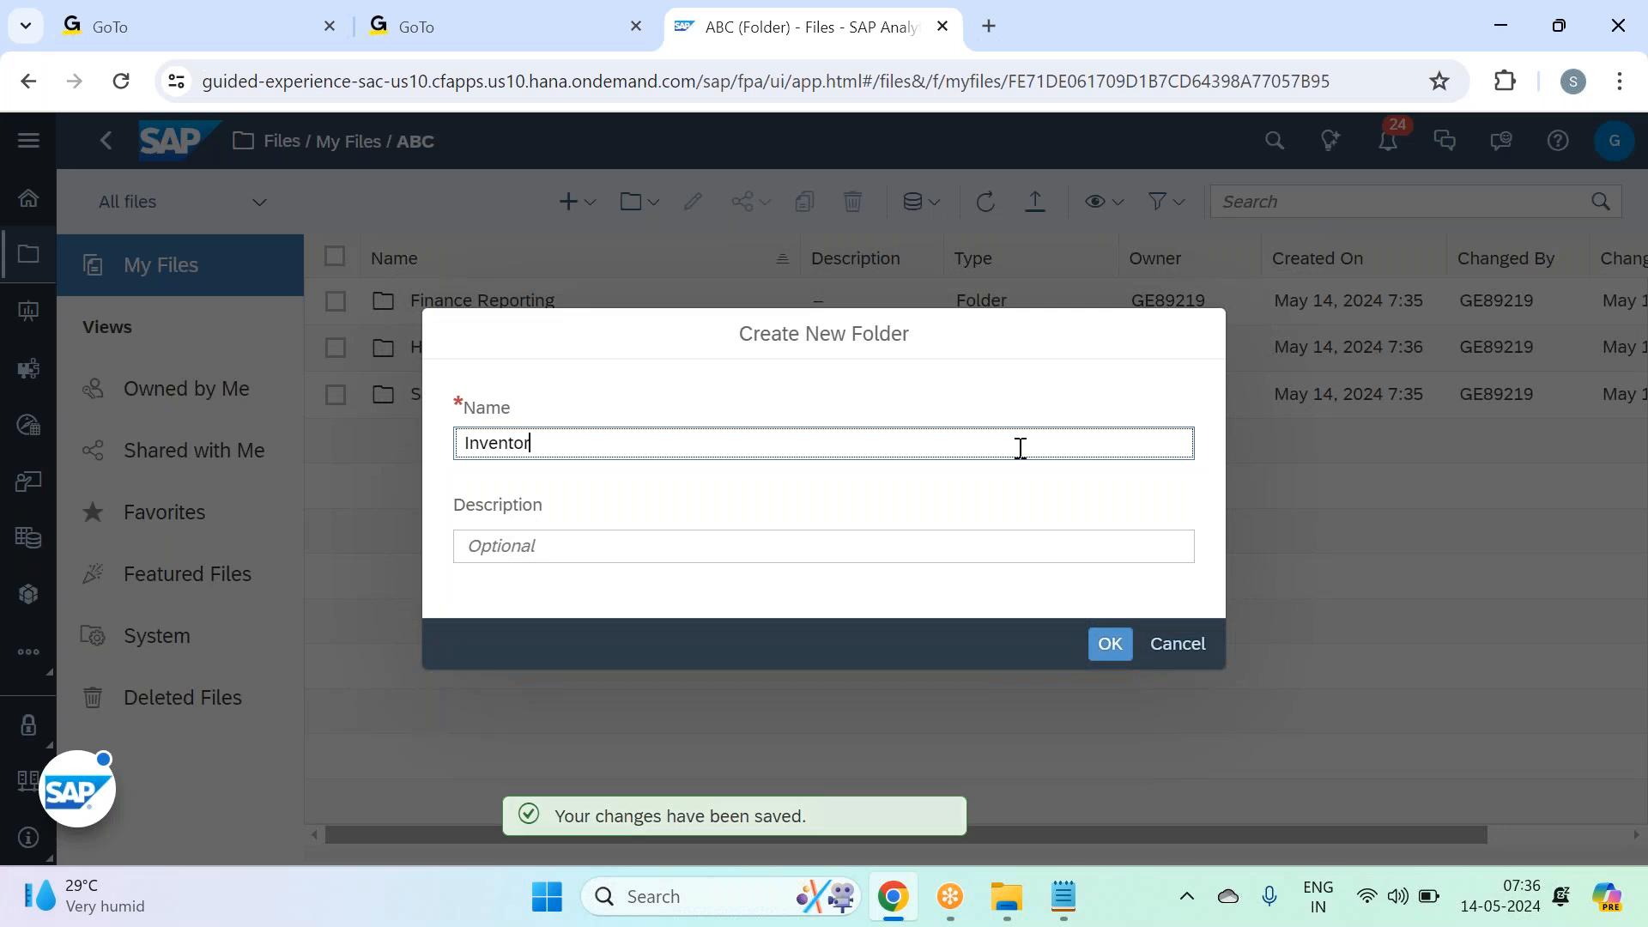
type("y &")
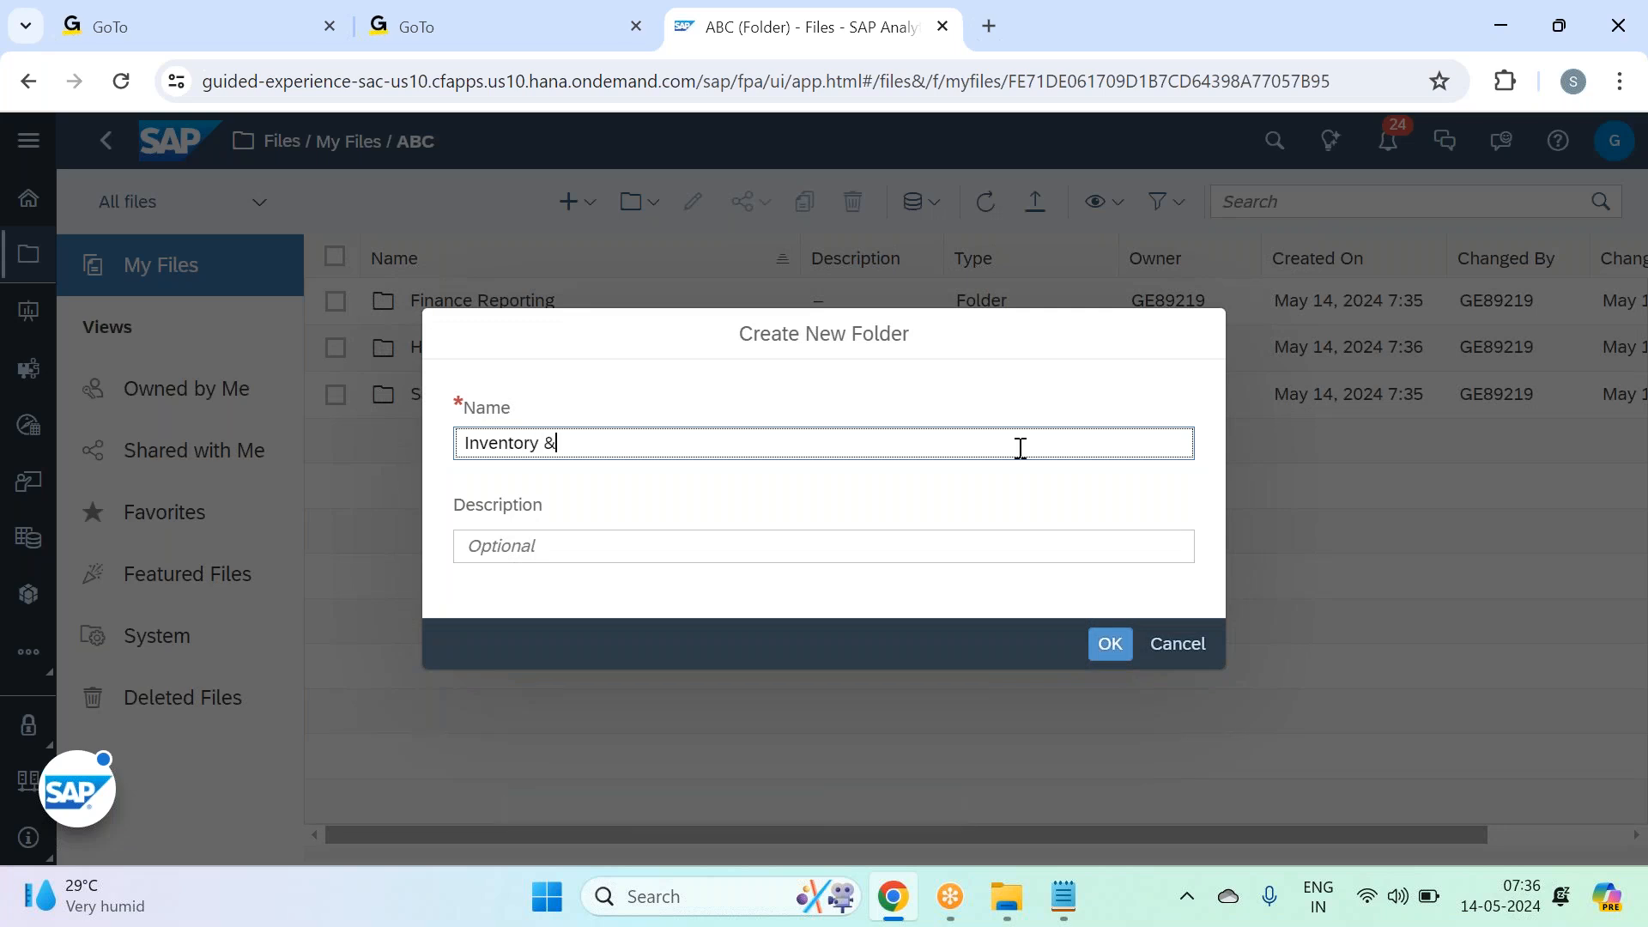
type(" Lp")
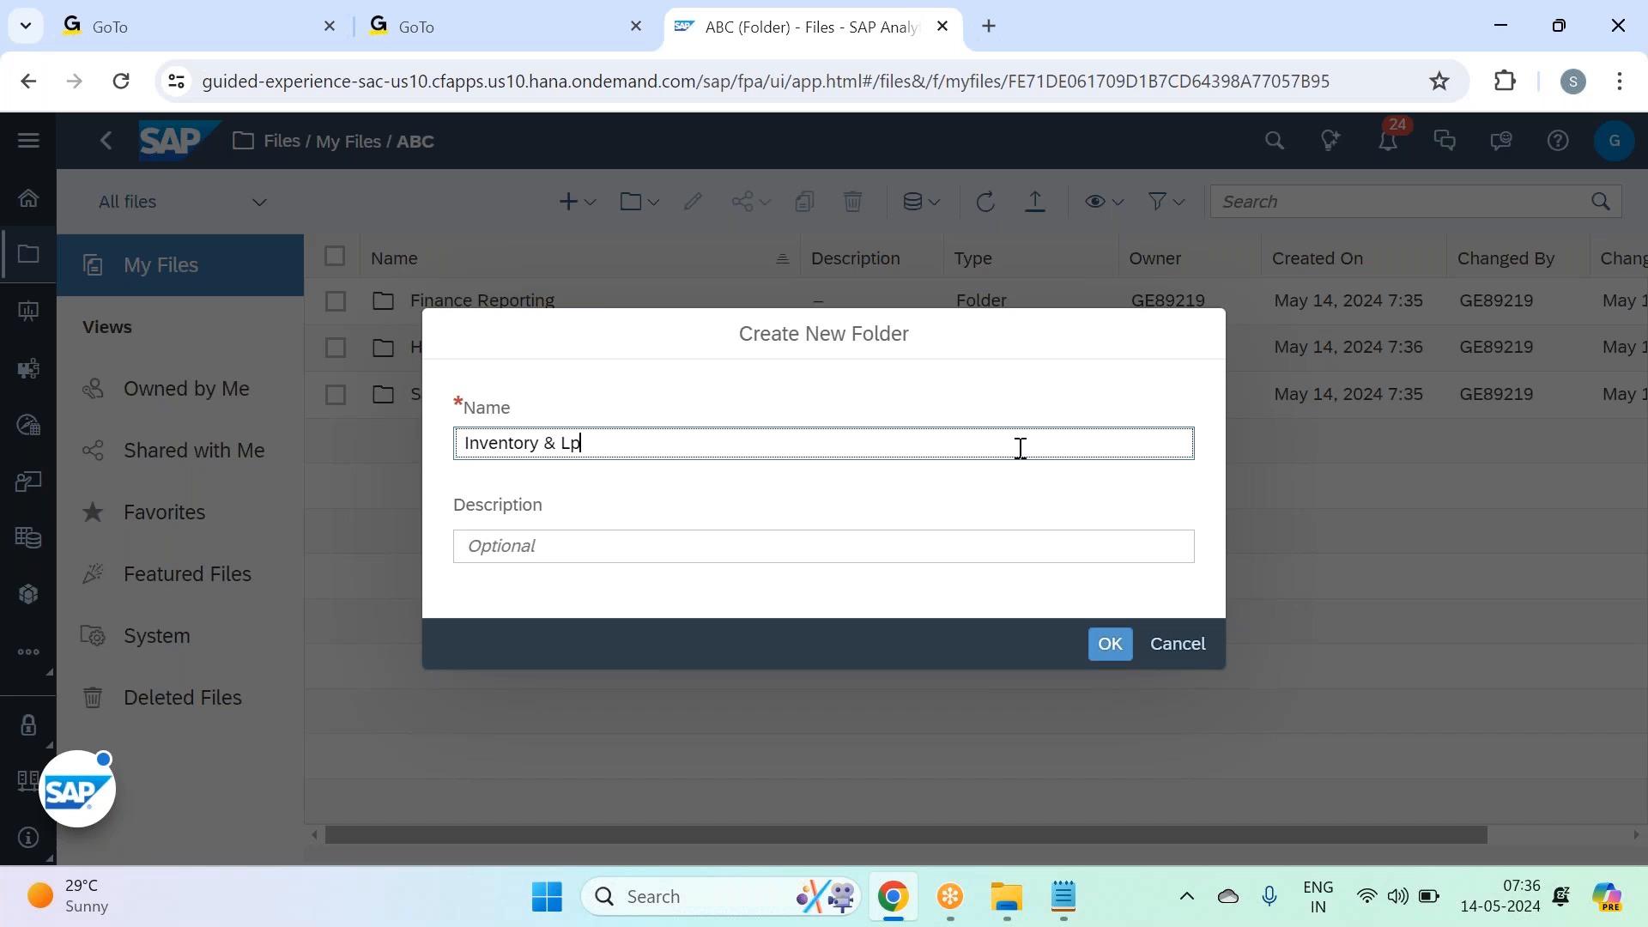
key("BackSpace")
type("ogistics Reporting")
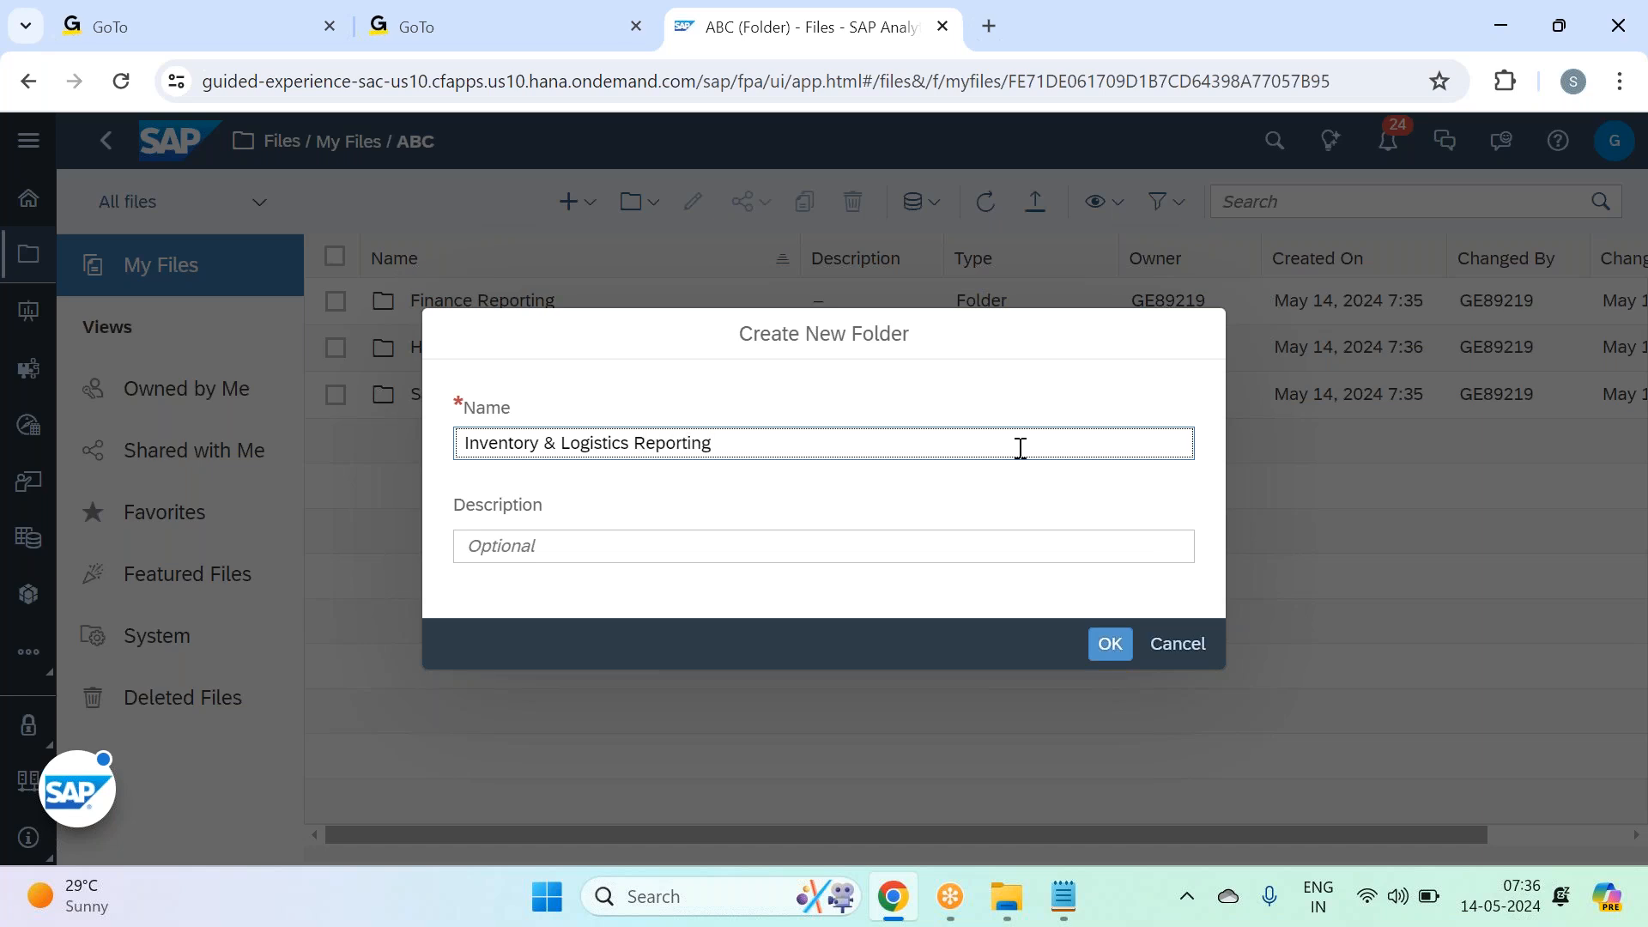
key("Return")
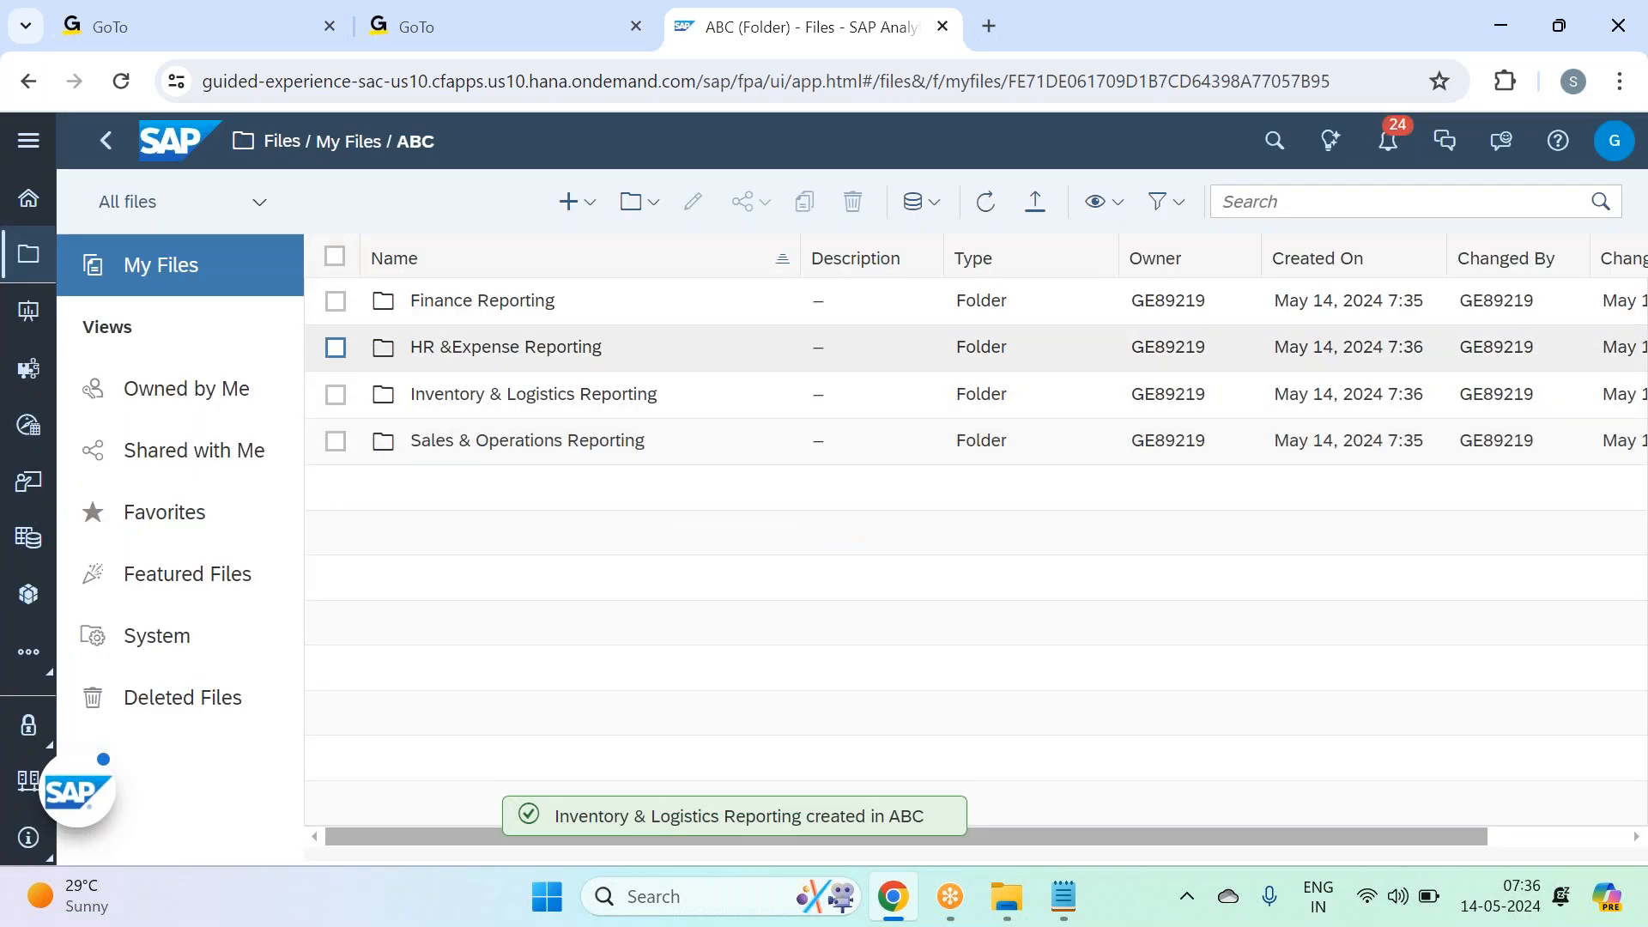
Step: Correct the spacing in the HR folder's name so it reads HR & Expense Reporting
left_click(336, 348)
left_click(693, 202)
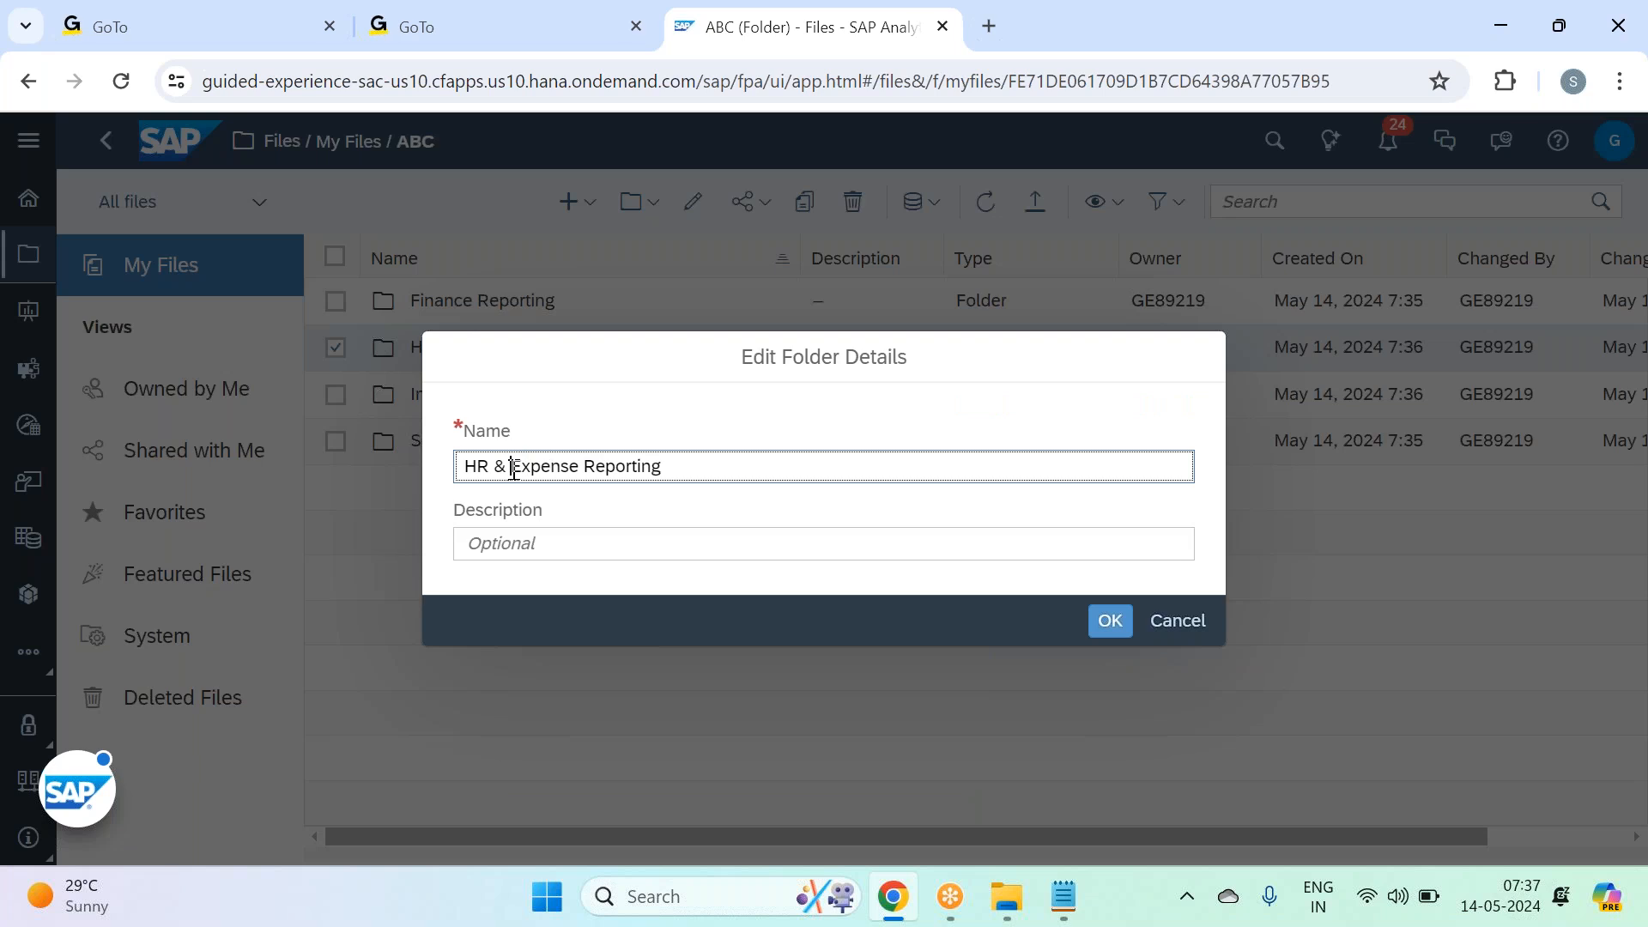
key("Return")
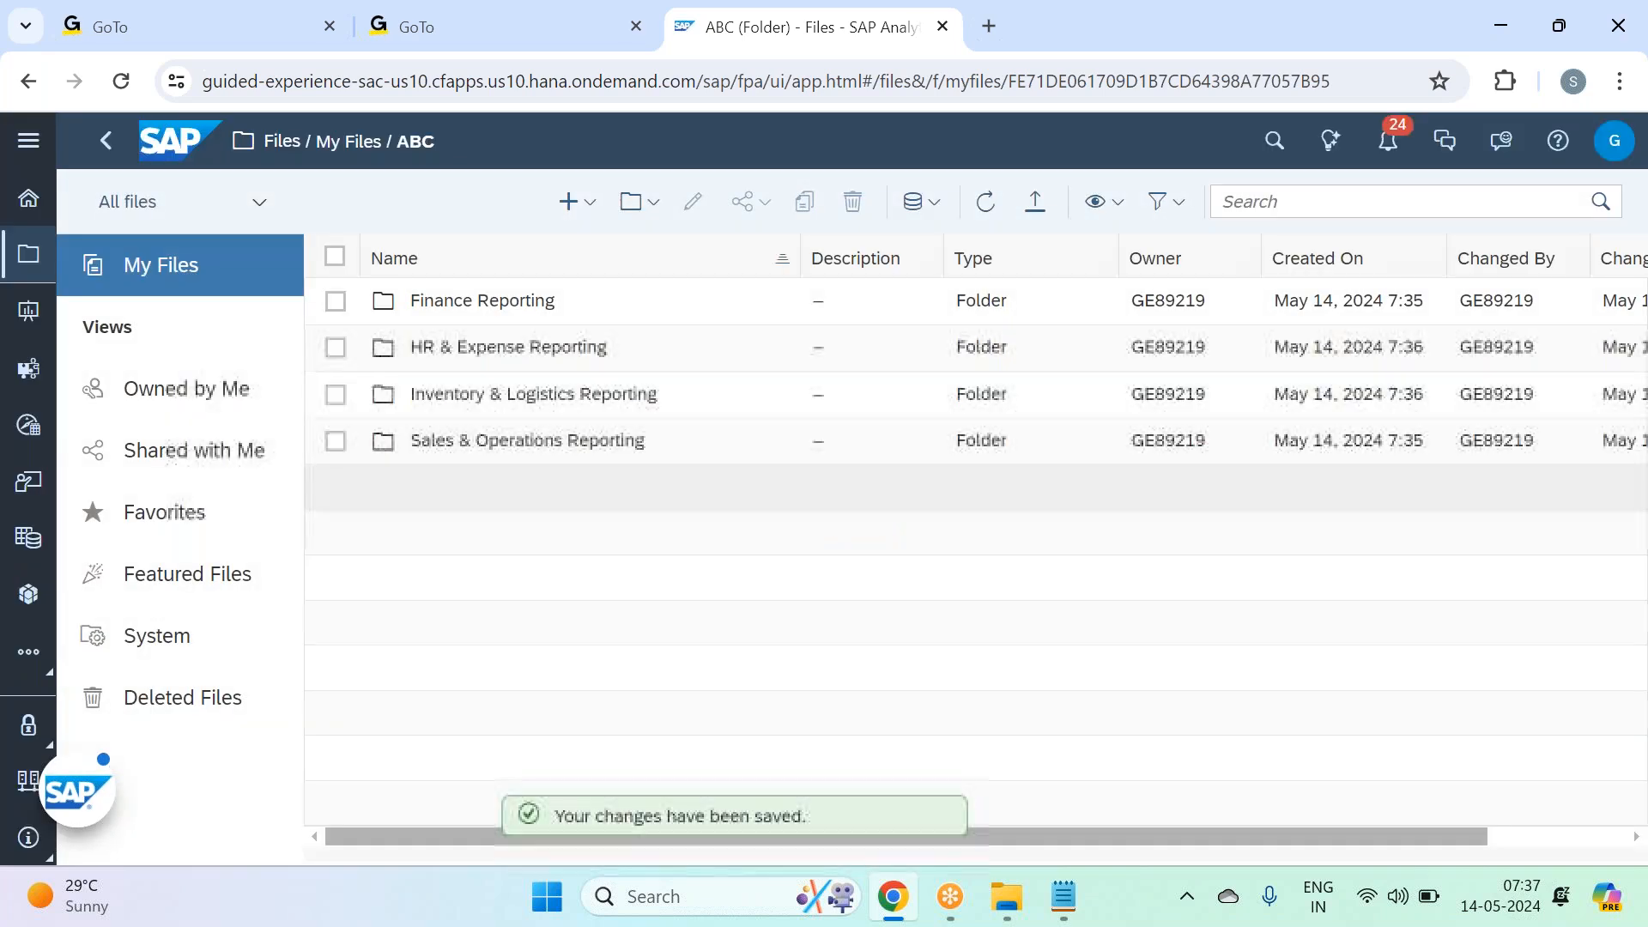
Step: Open the Sales & Operations Reporting folder and create a subfolder named Sales Orders
left_click(507, 440)
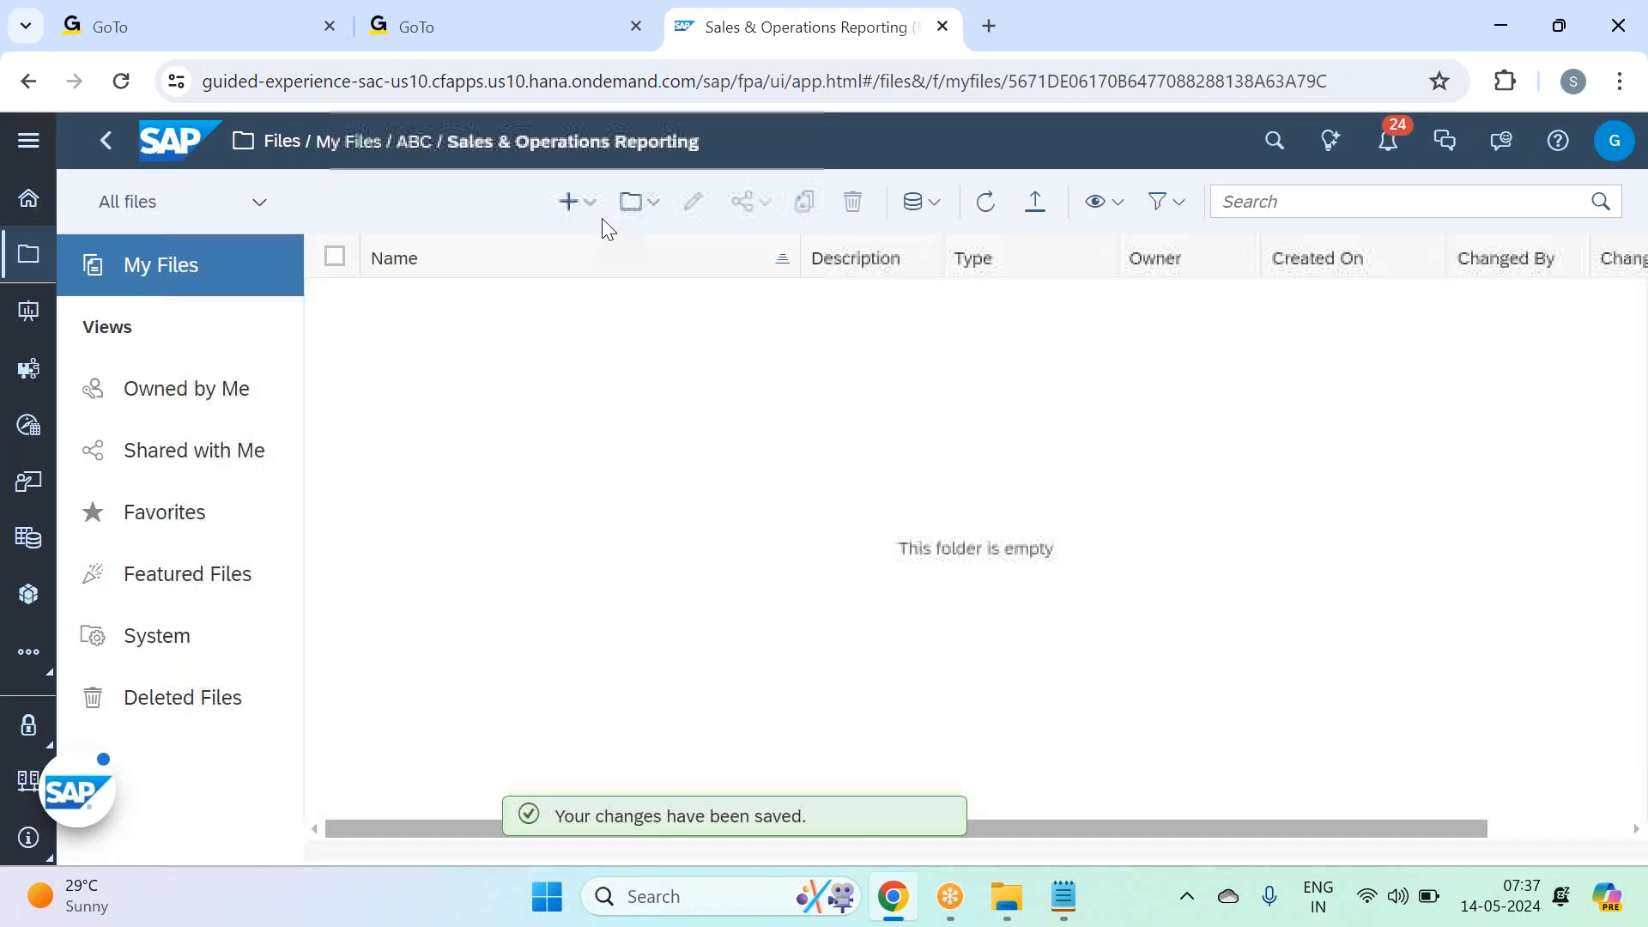
left_click(639, 202)
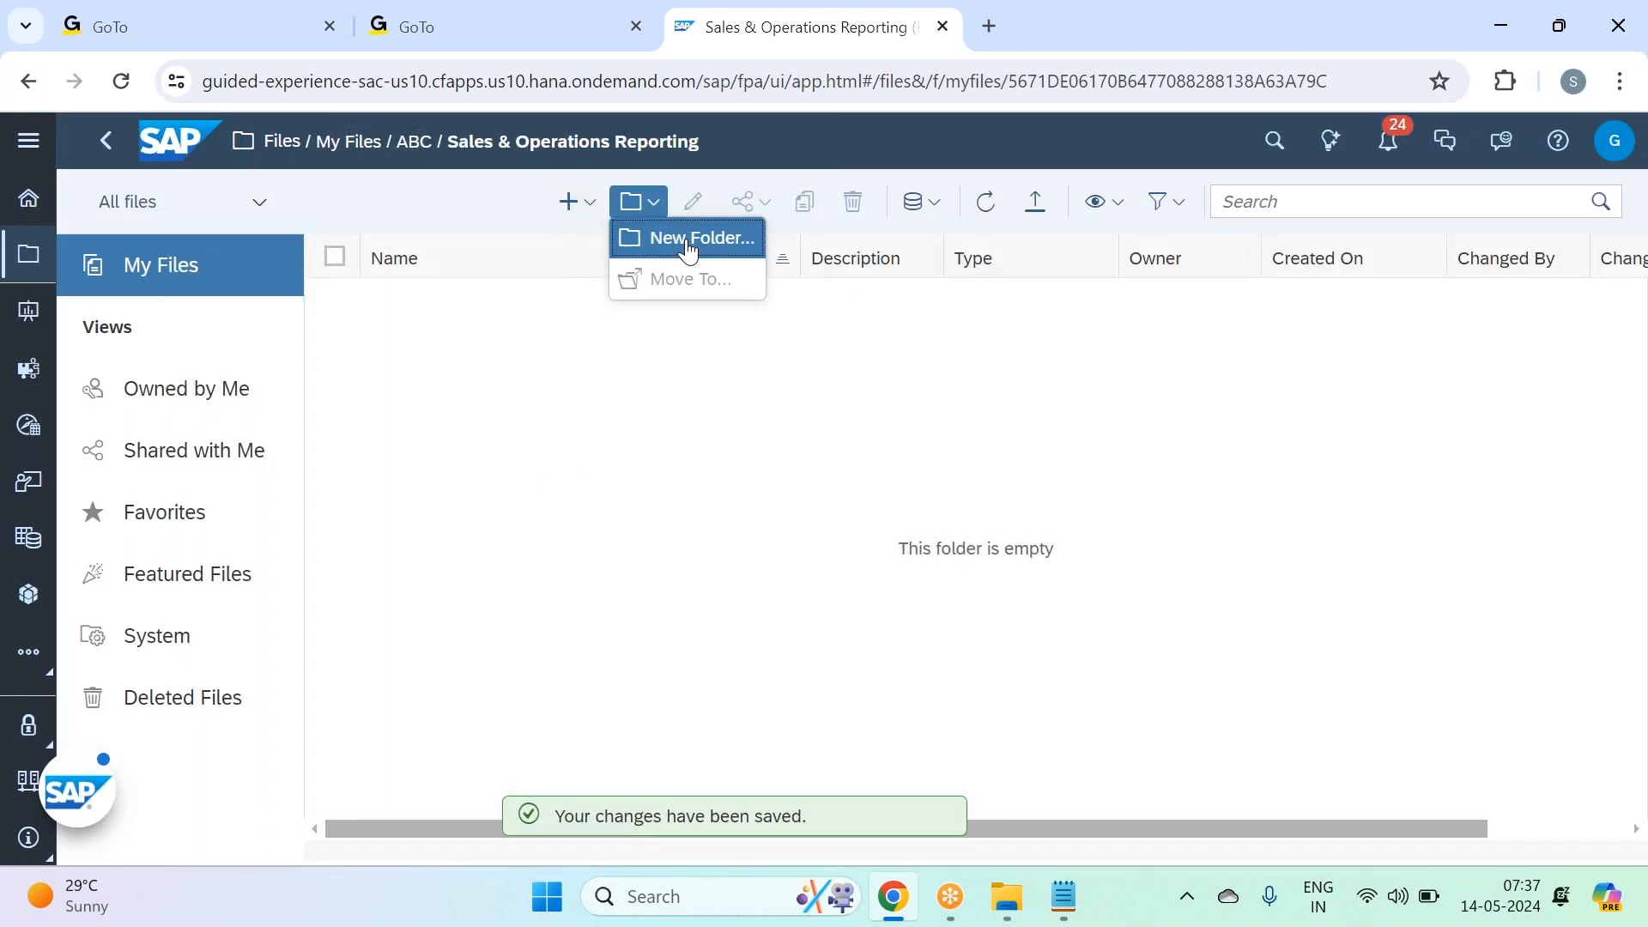
left_click(684, 245)
type("Sales")
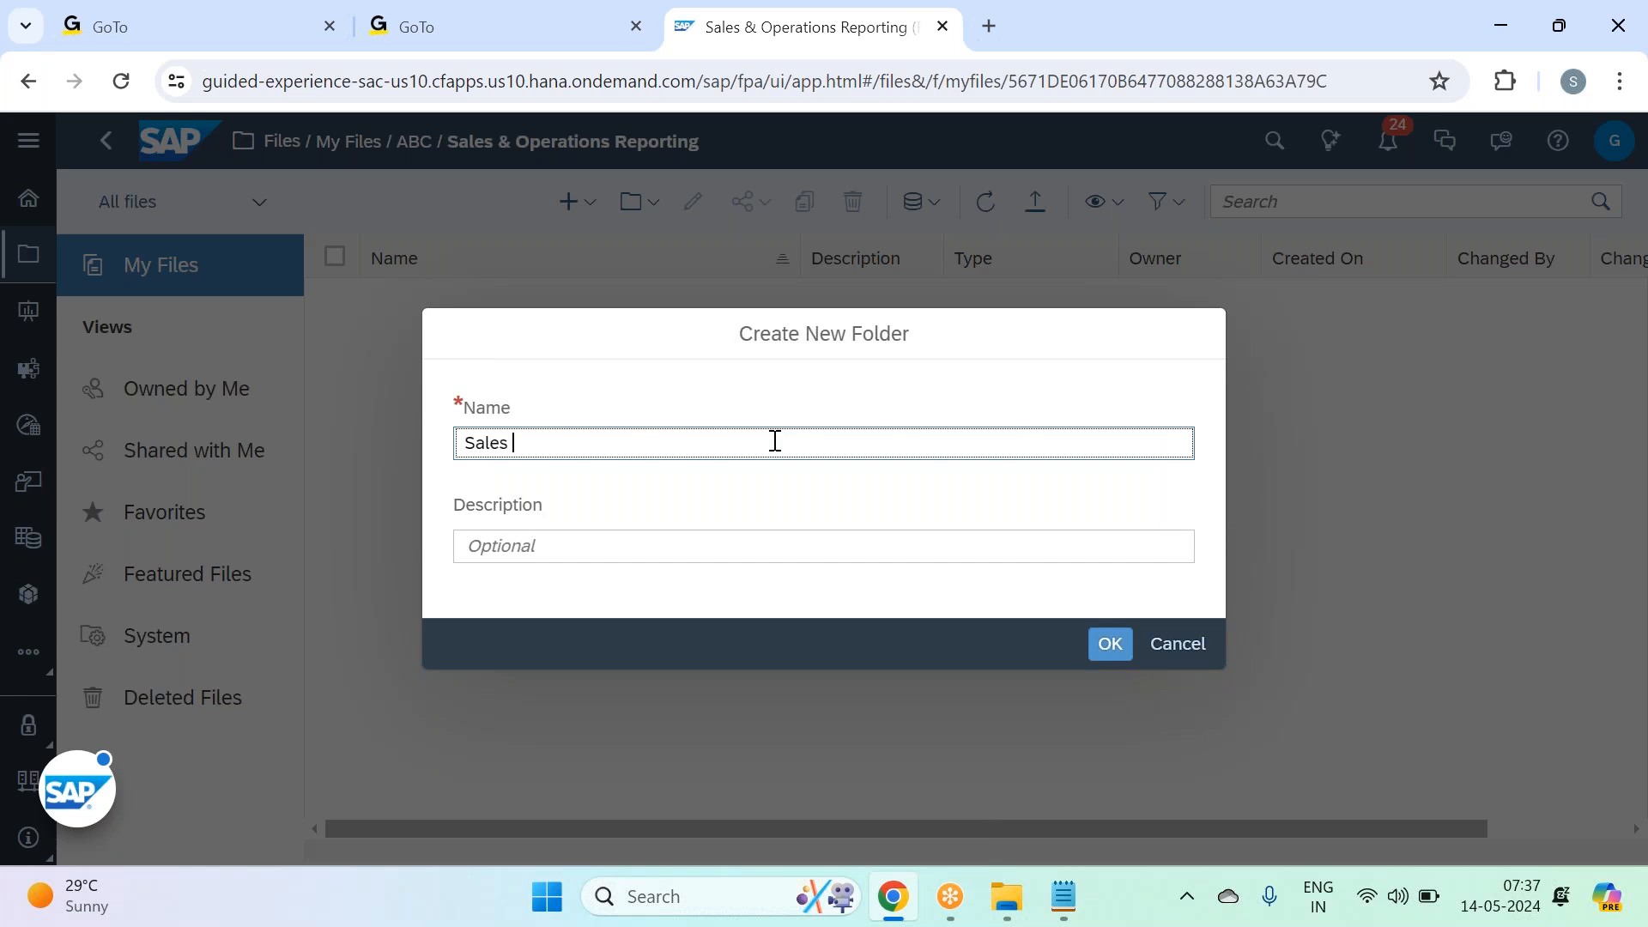
type(" Orders")
key("Return")
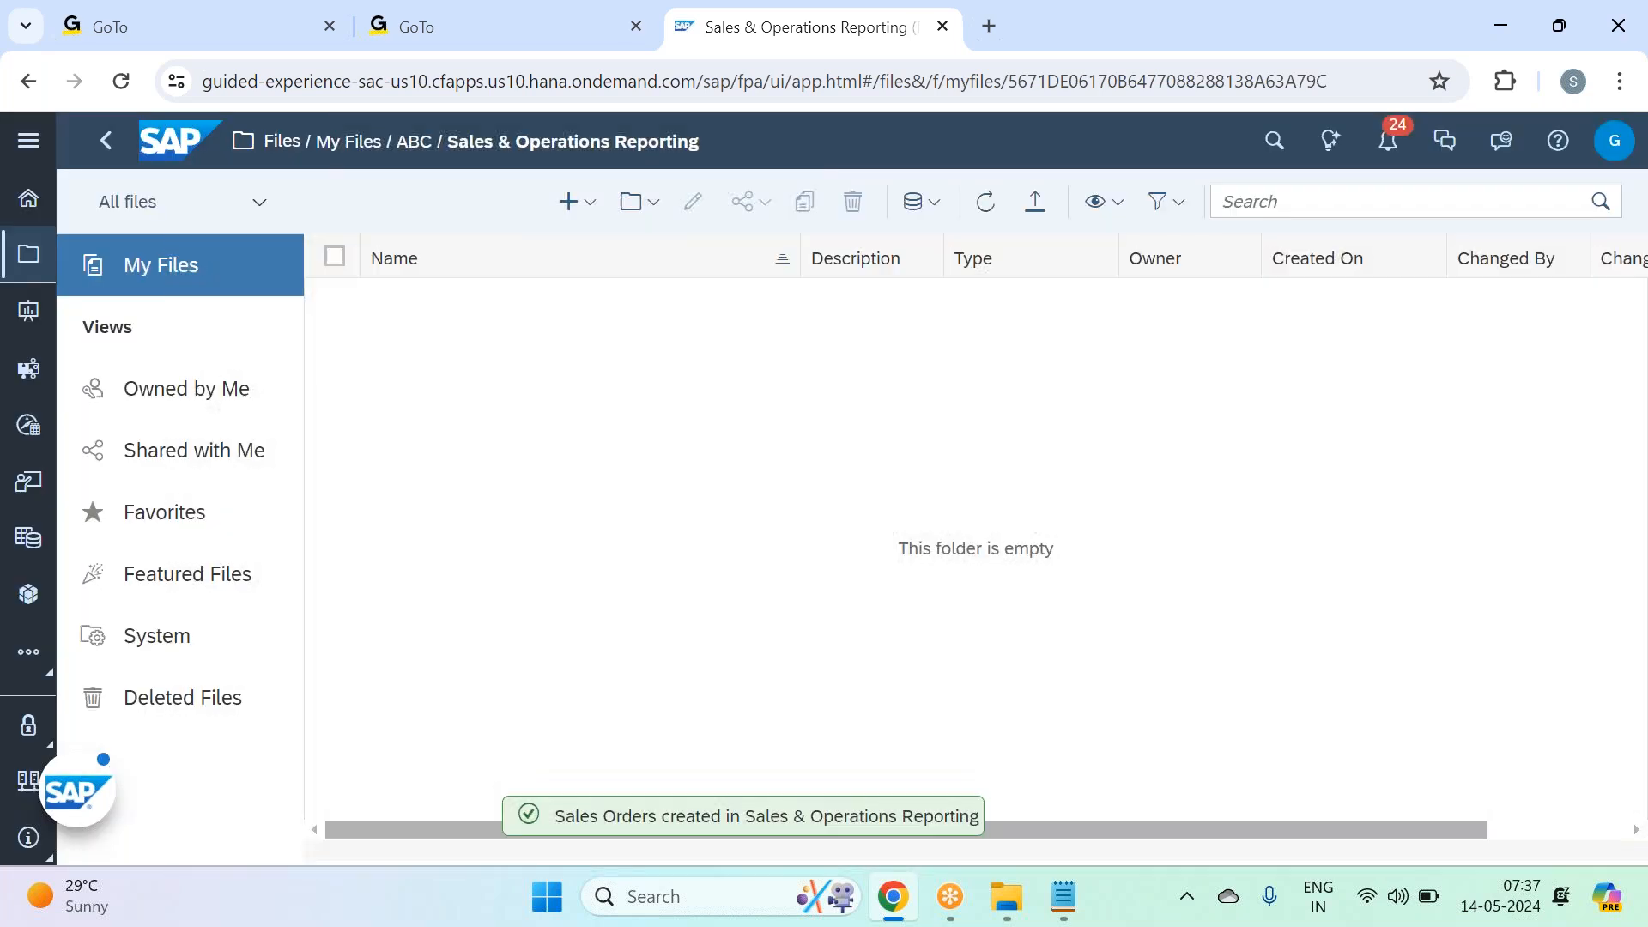
Step: Create a subfolder named Shipment Reports in Sales & Operations Reporting
left_click(636, 202)
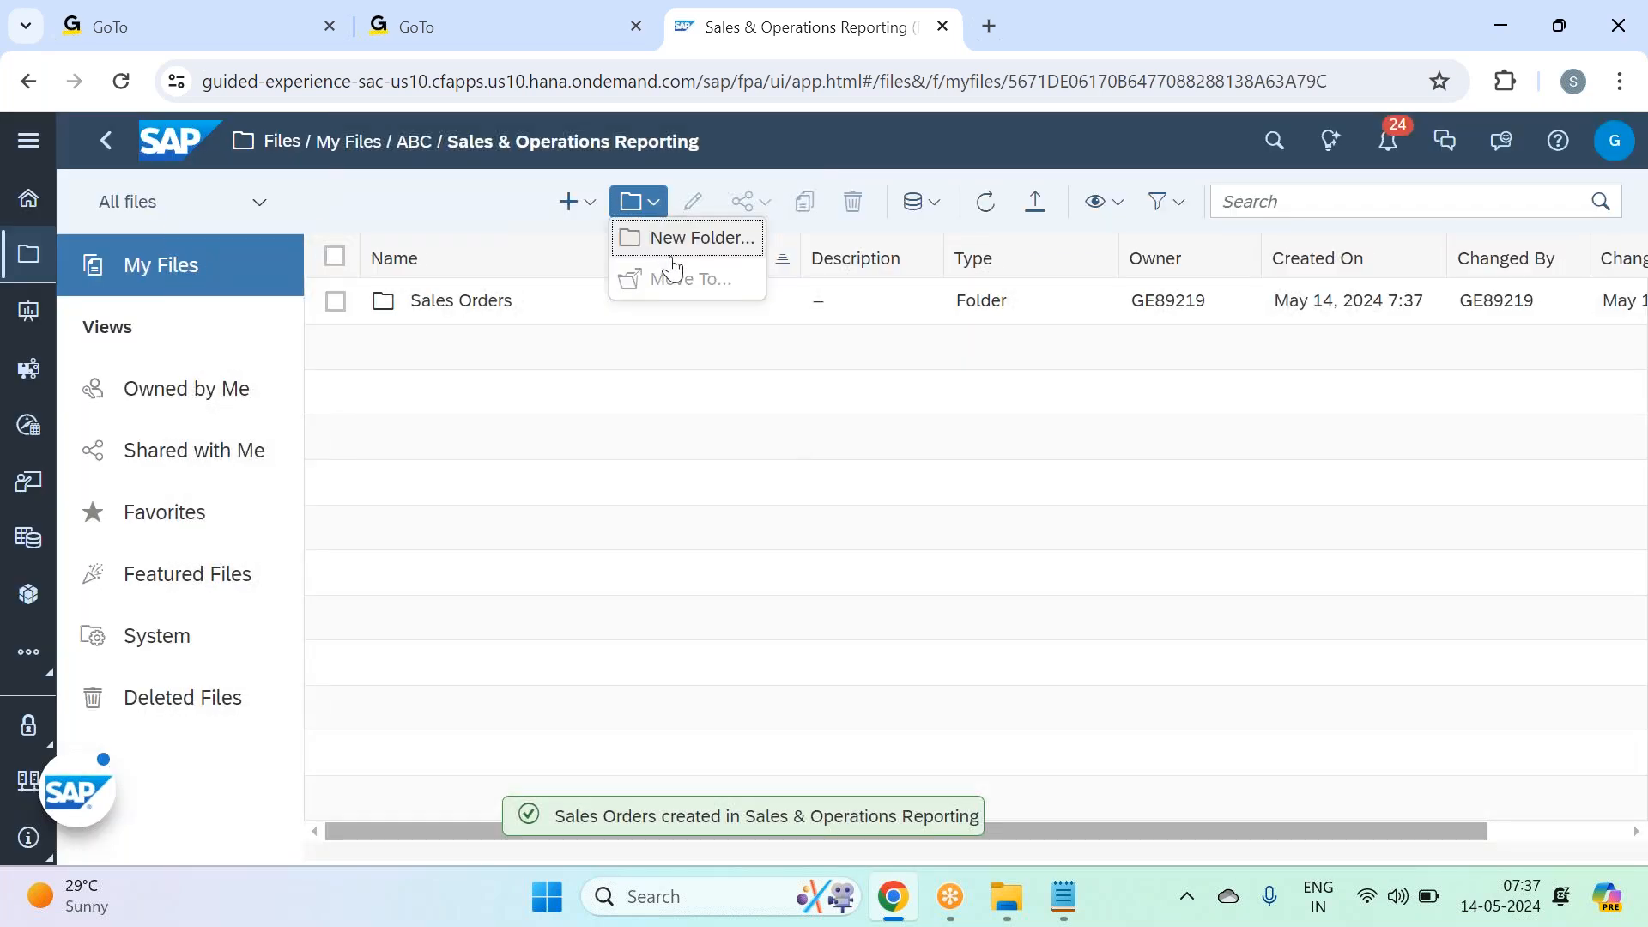
key("Return")
type("Shipm")
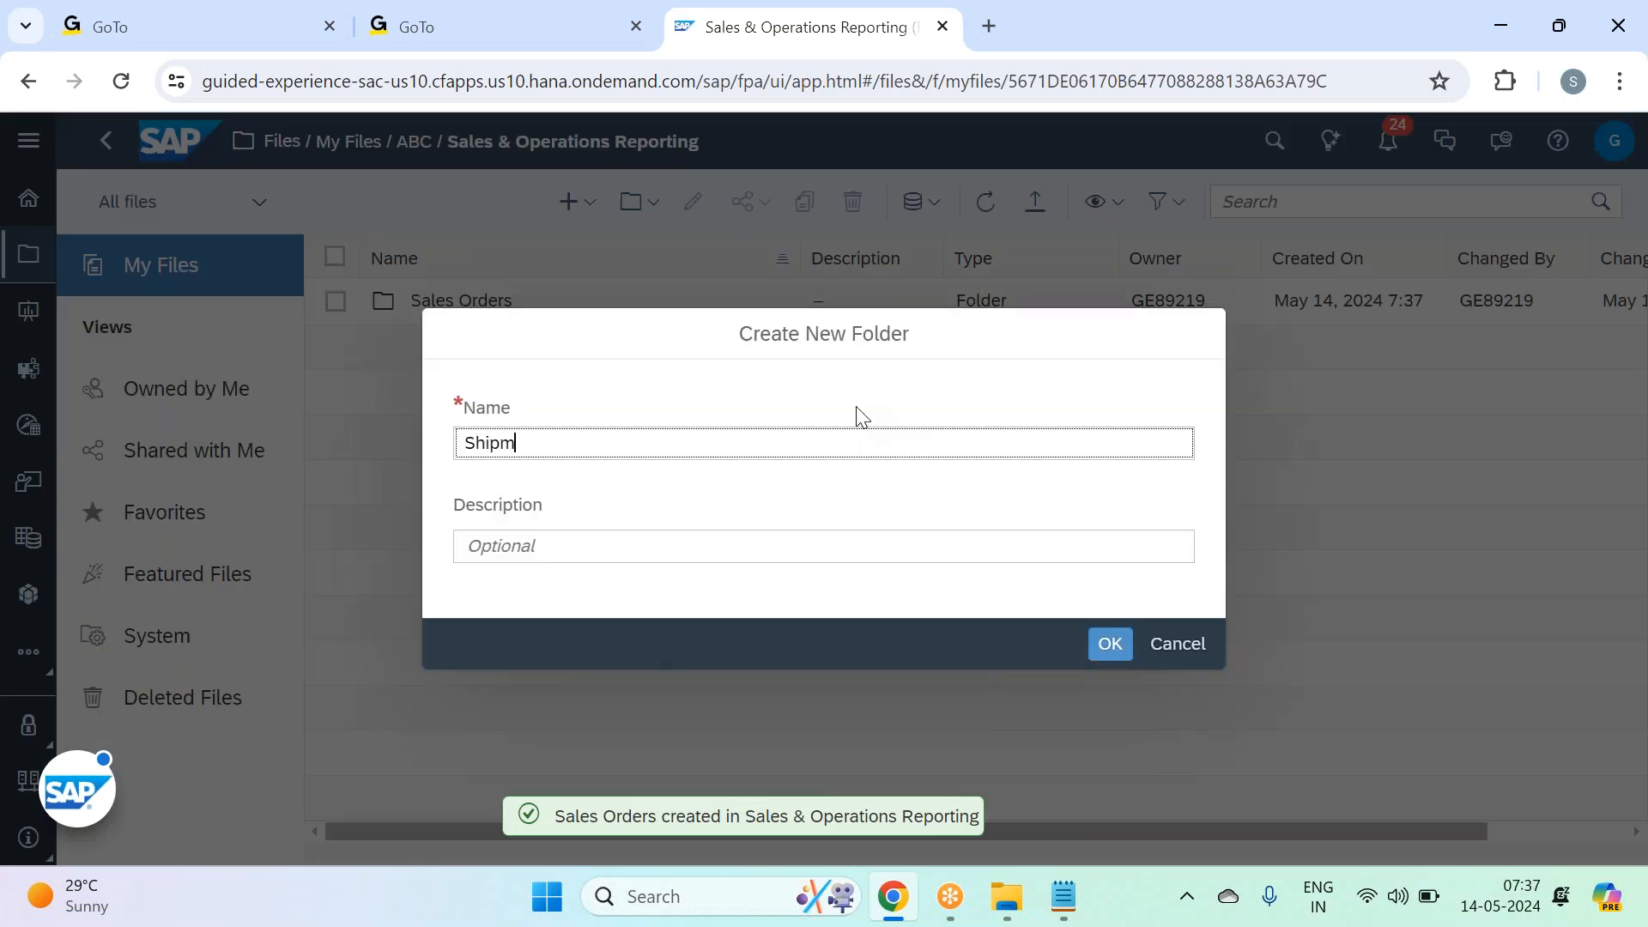
type("ent")
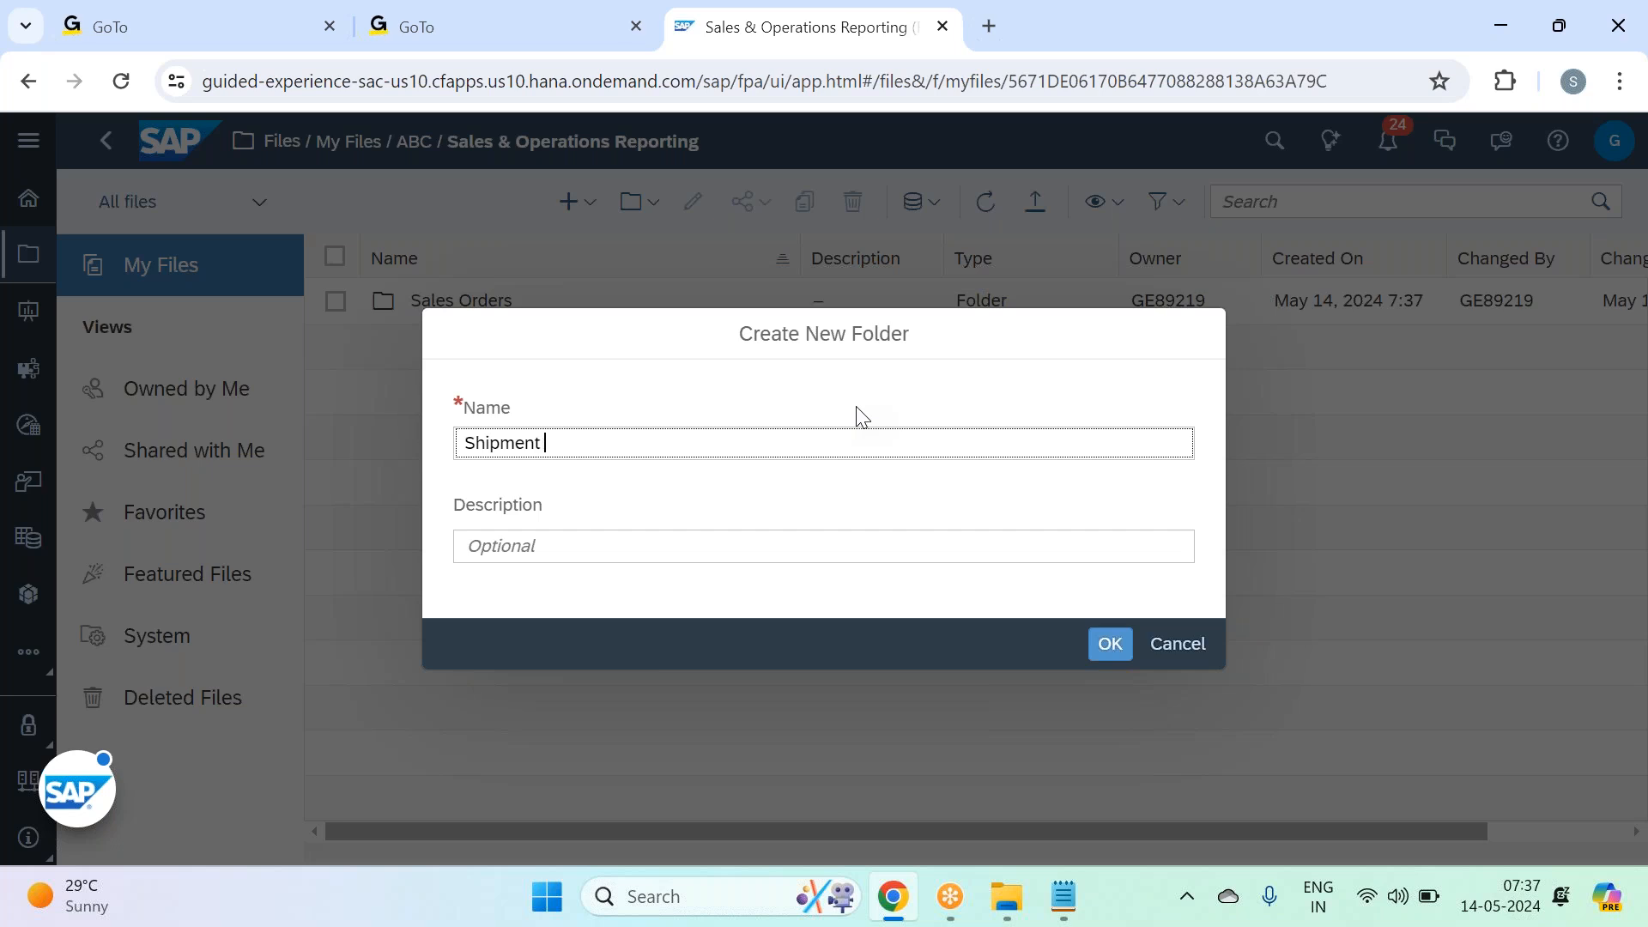
type(" Reports")
key("Return")
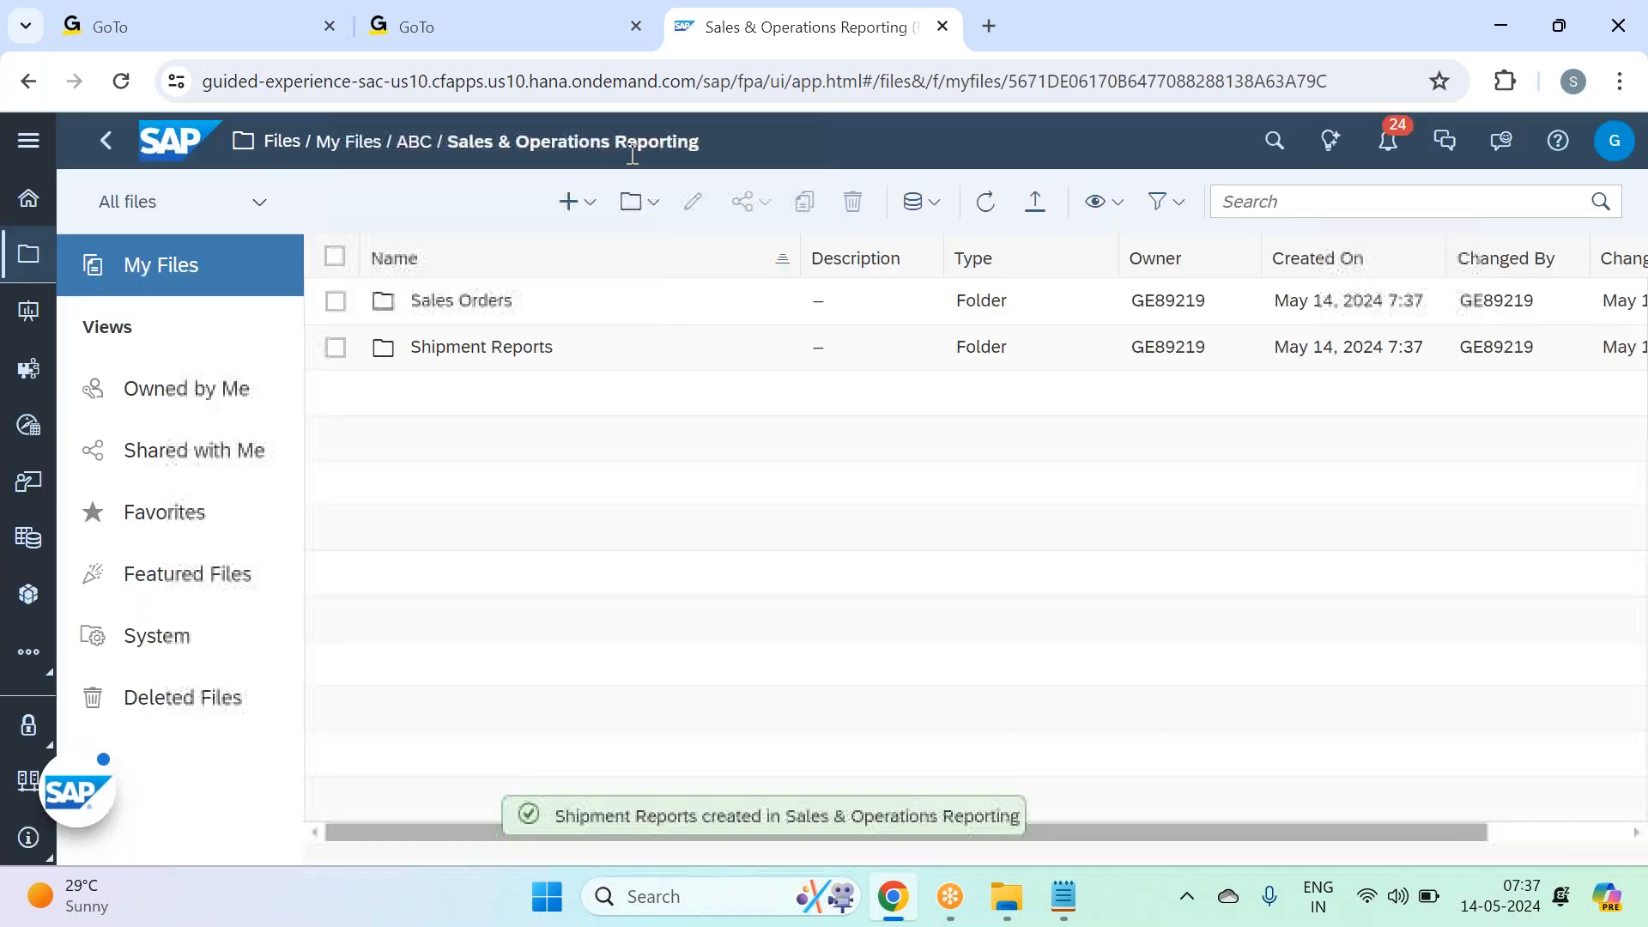
Step: Create a subfolder named Billing & Collections in Sales & Operations Reporting
left_click(636, 202)
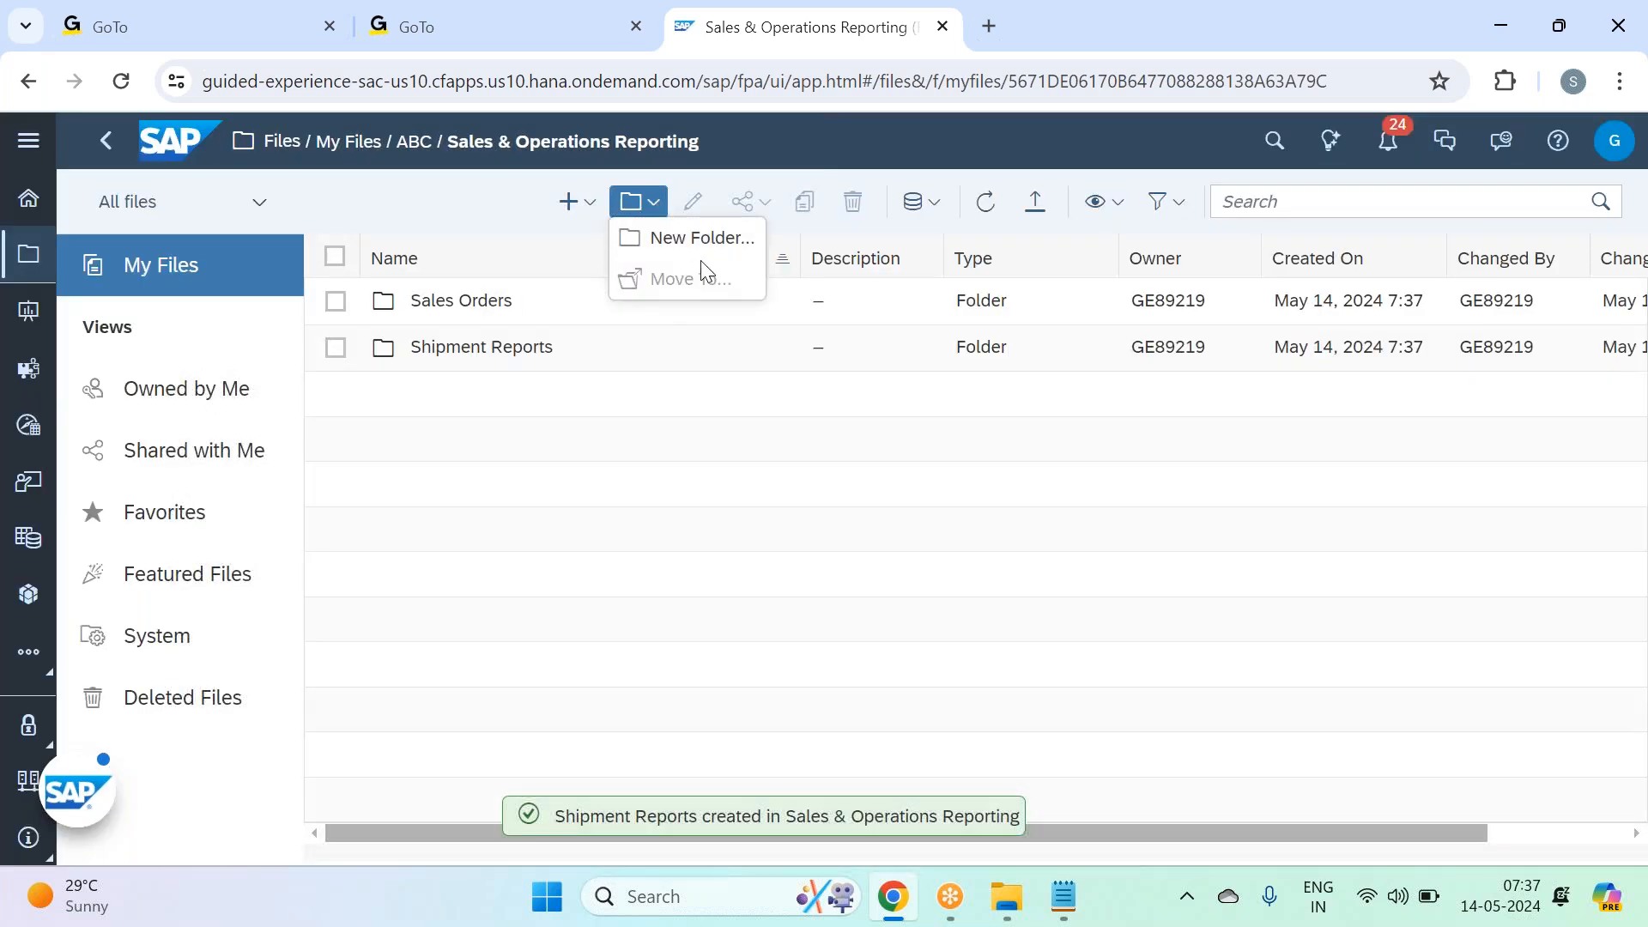
left_click(703, 238)
type("B")
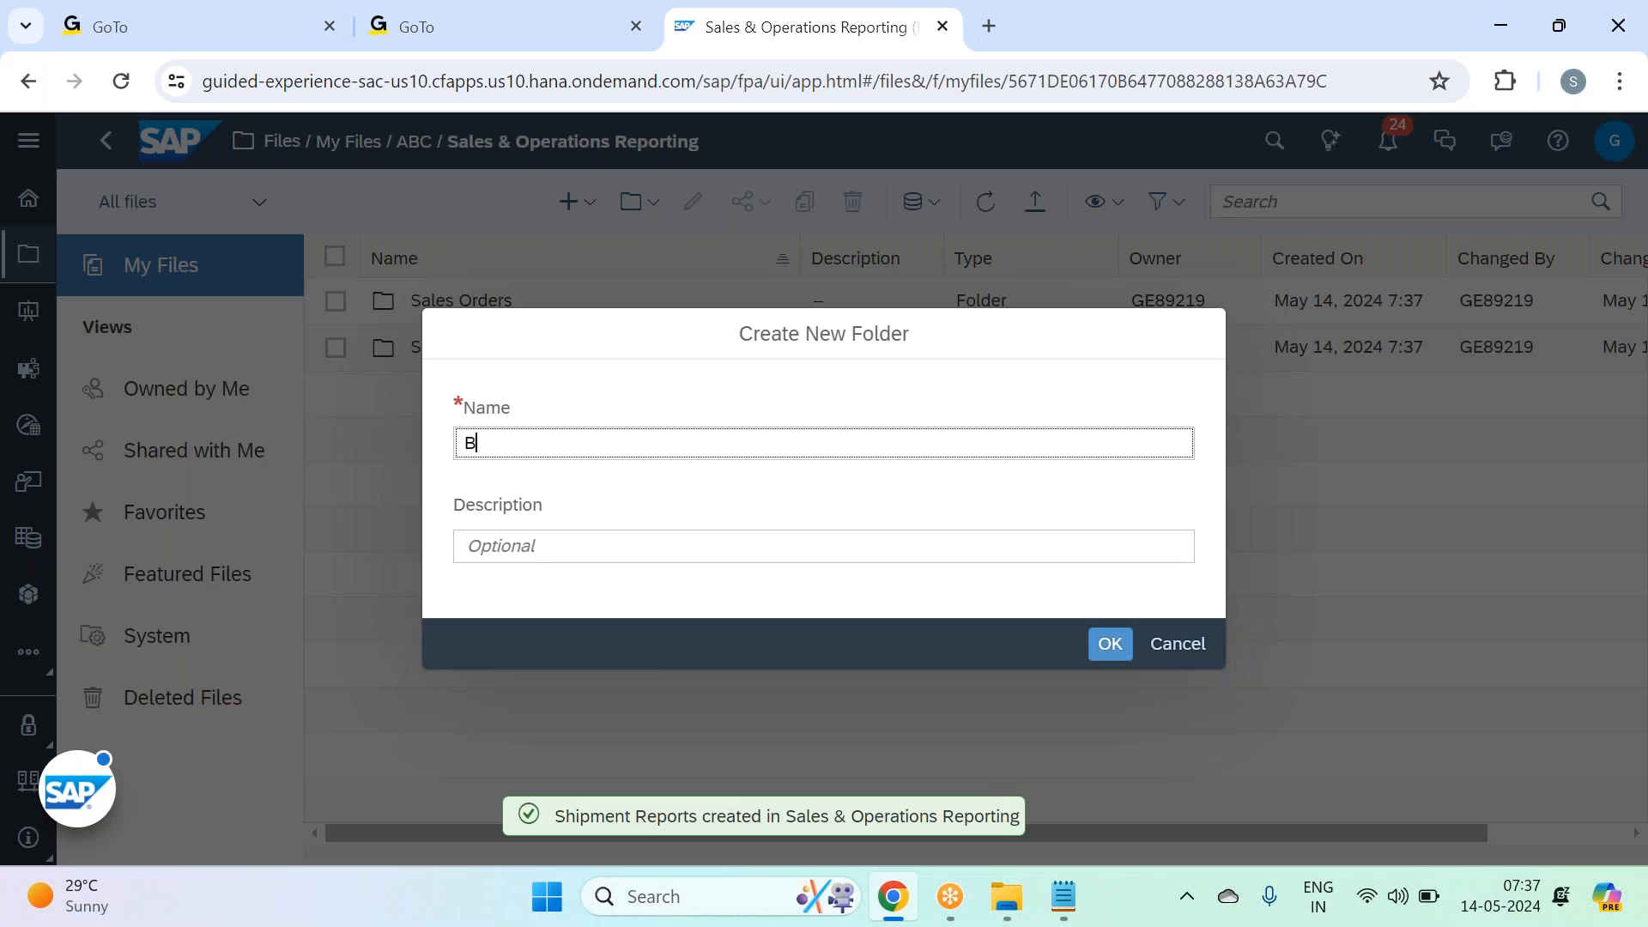
type("illing")
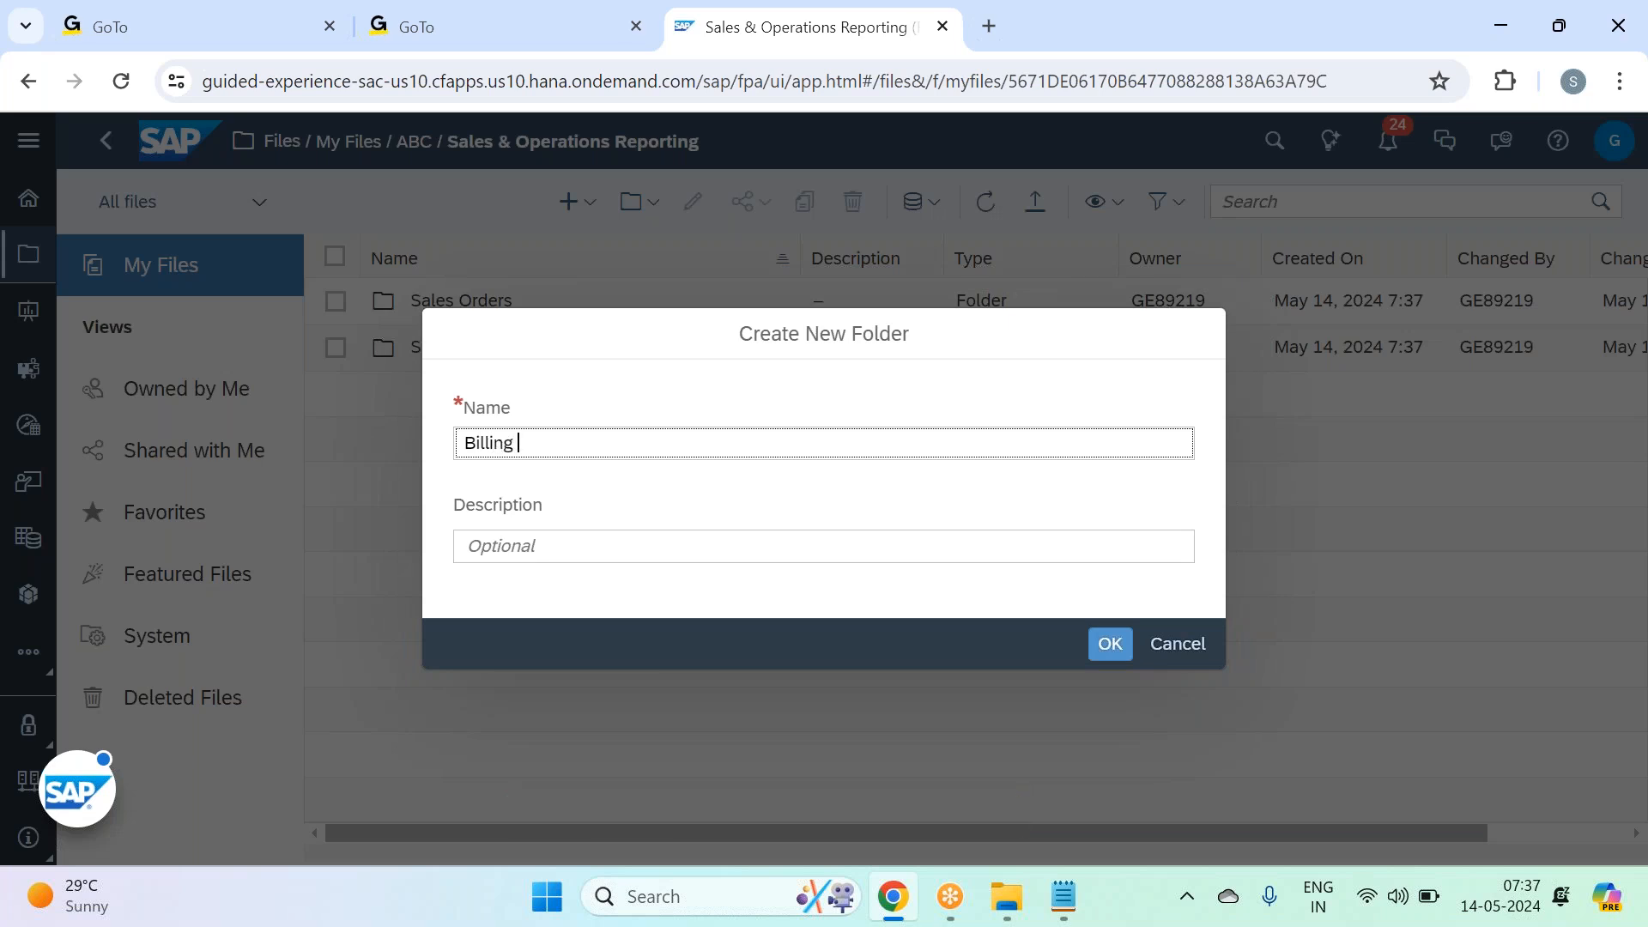
type(" & Collections")
key("Return")
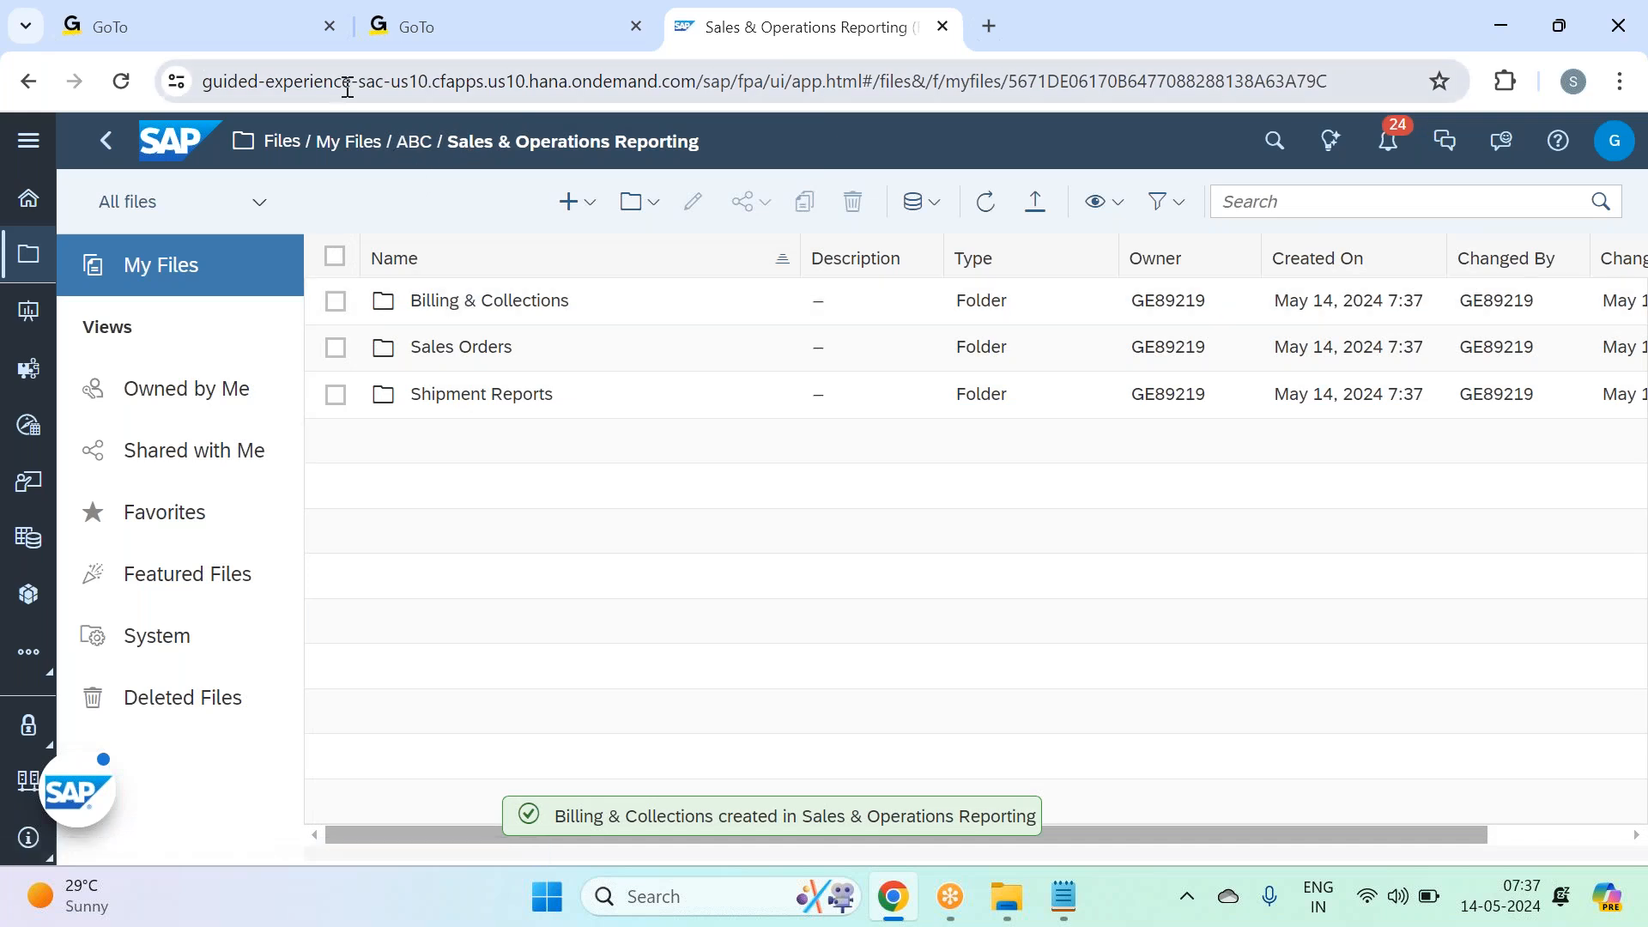
Step: Go back to ABC, open Inventory & Logistics Reporting and create a subfolder named Goods Movement
left_click(412, 142)
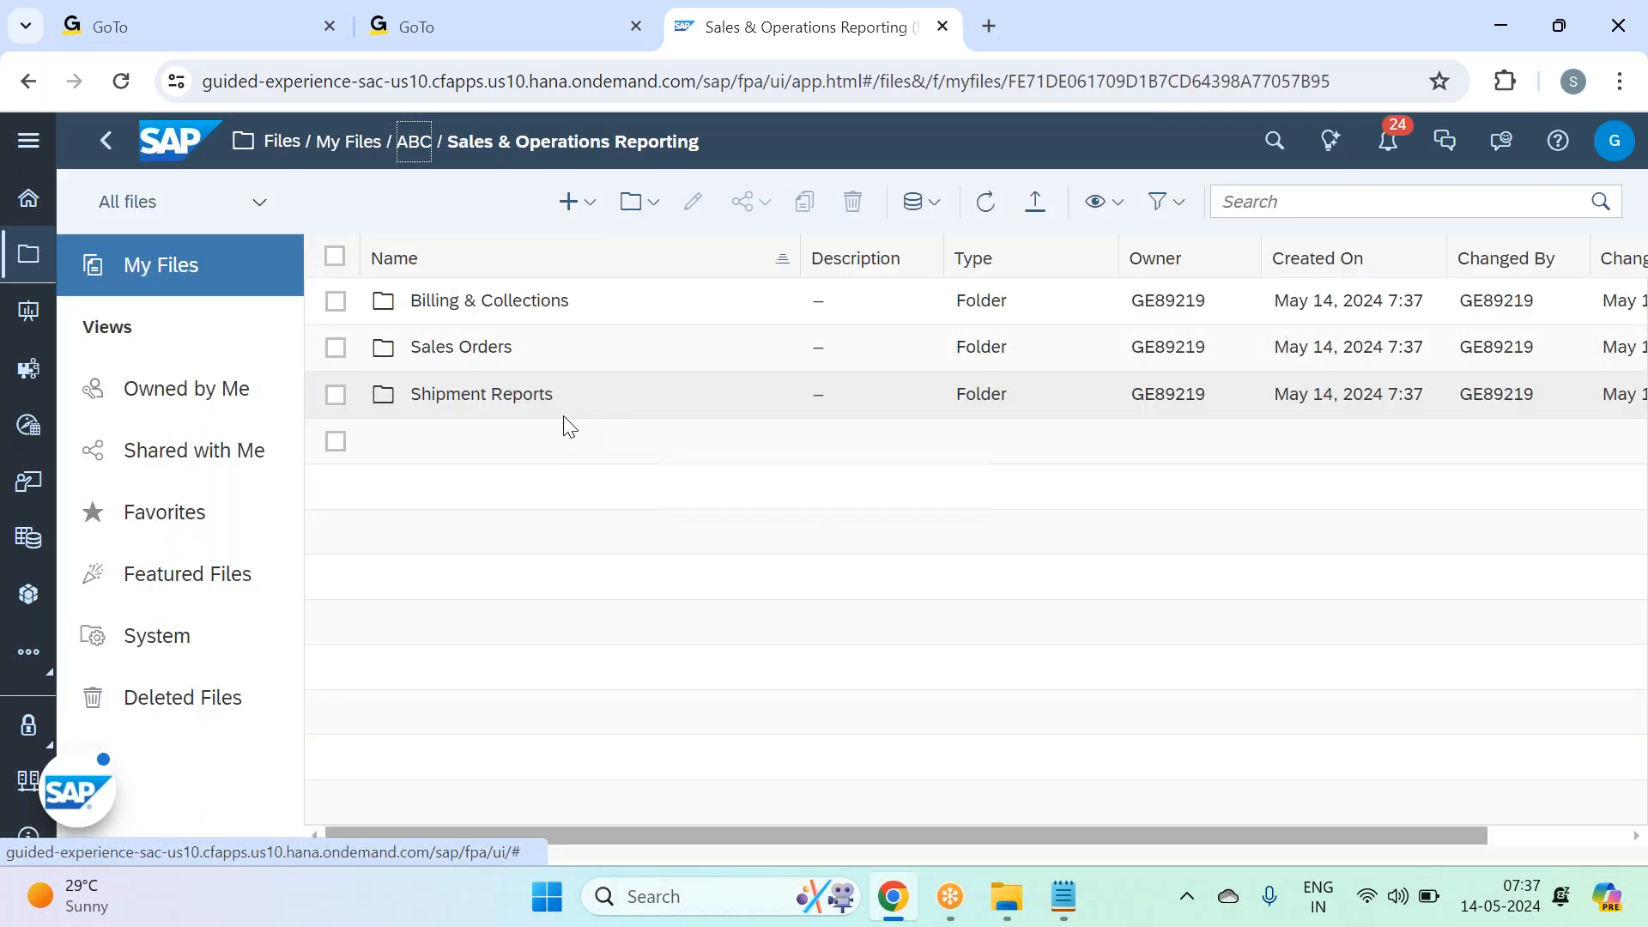
left_click(537, 394)
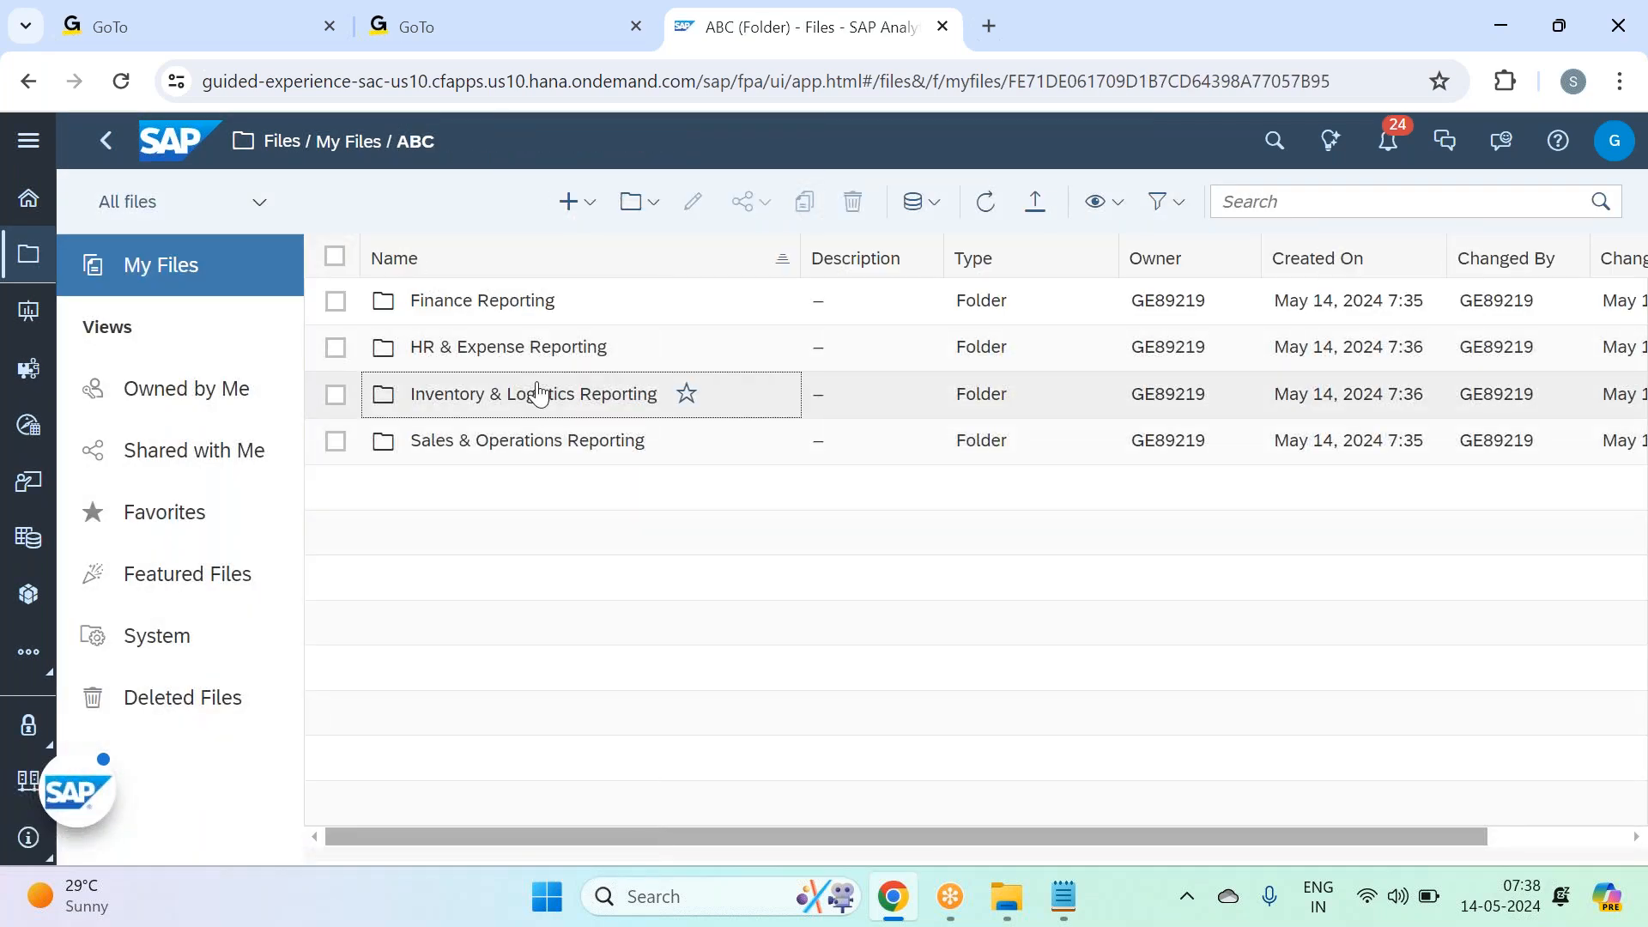
left_click(650, 203)
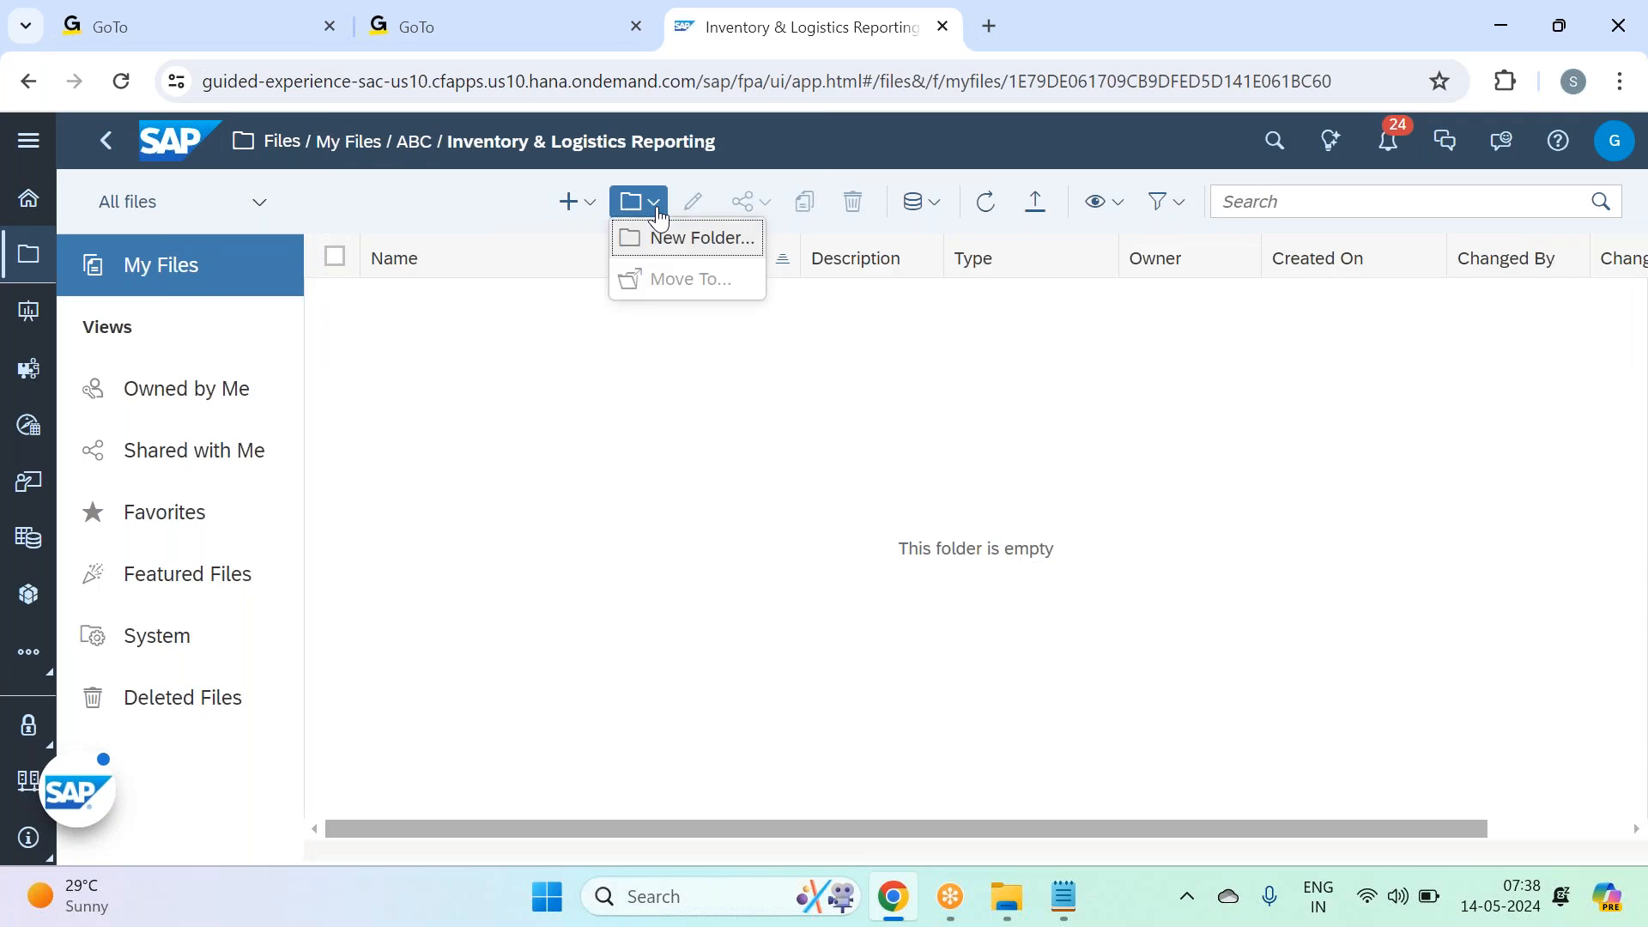
left_click(682, 239)
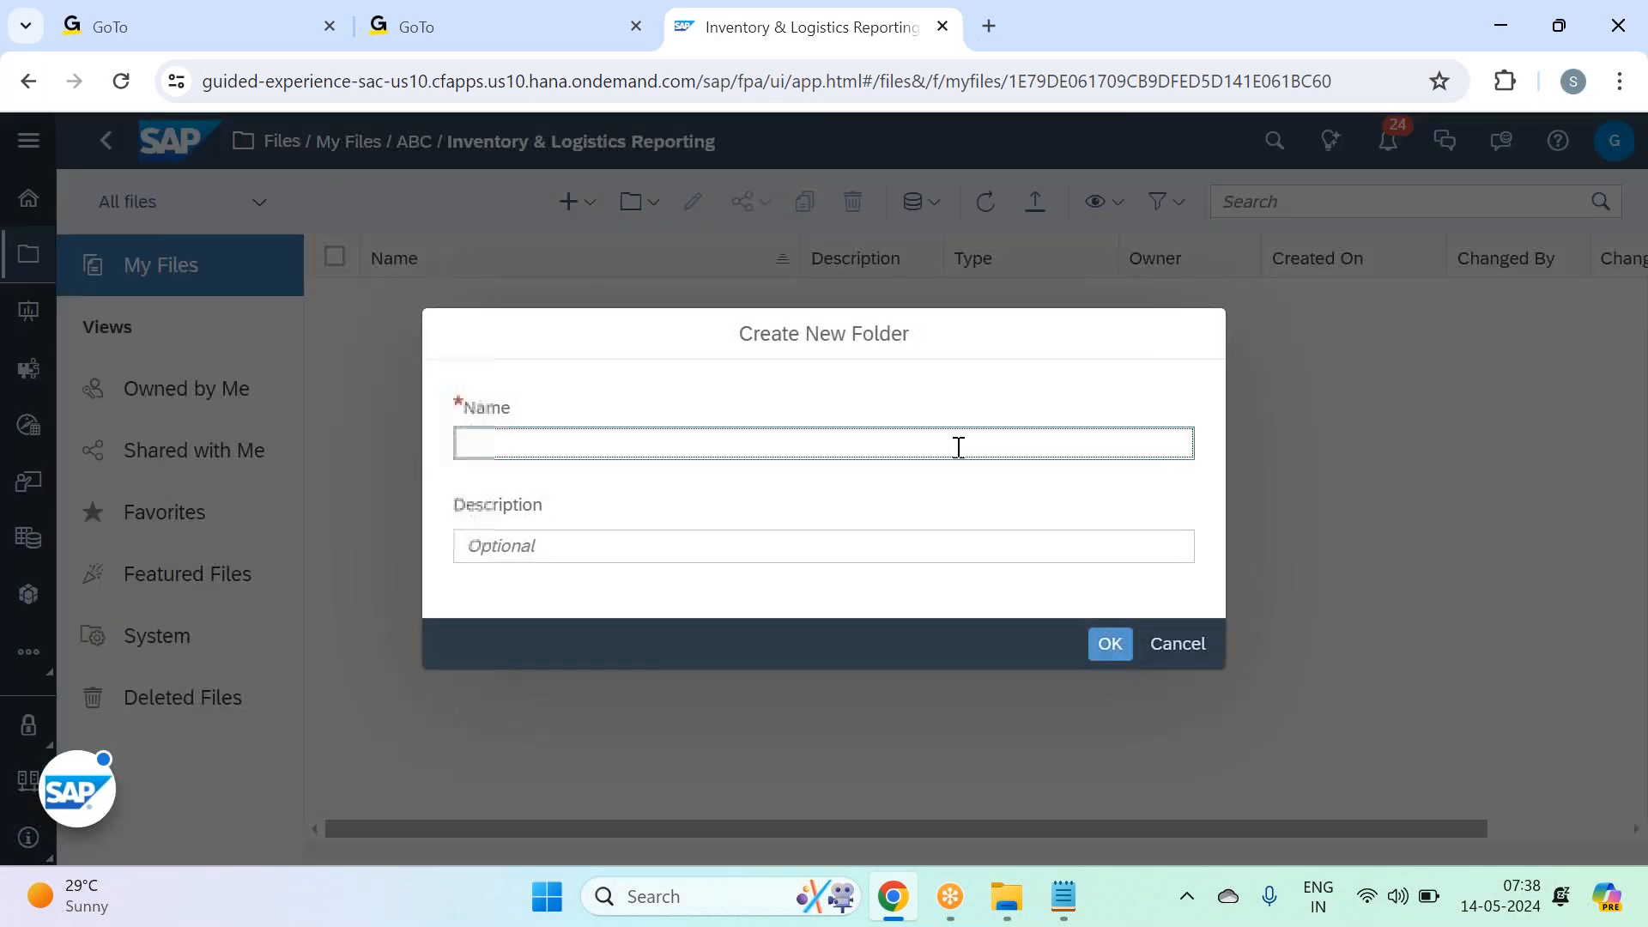
type("Goods Mo")
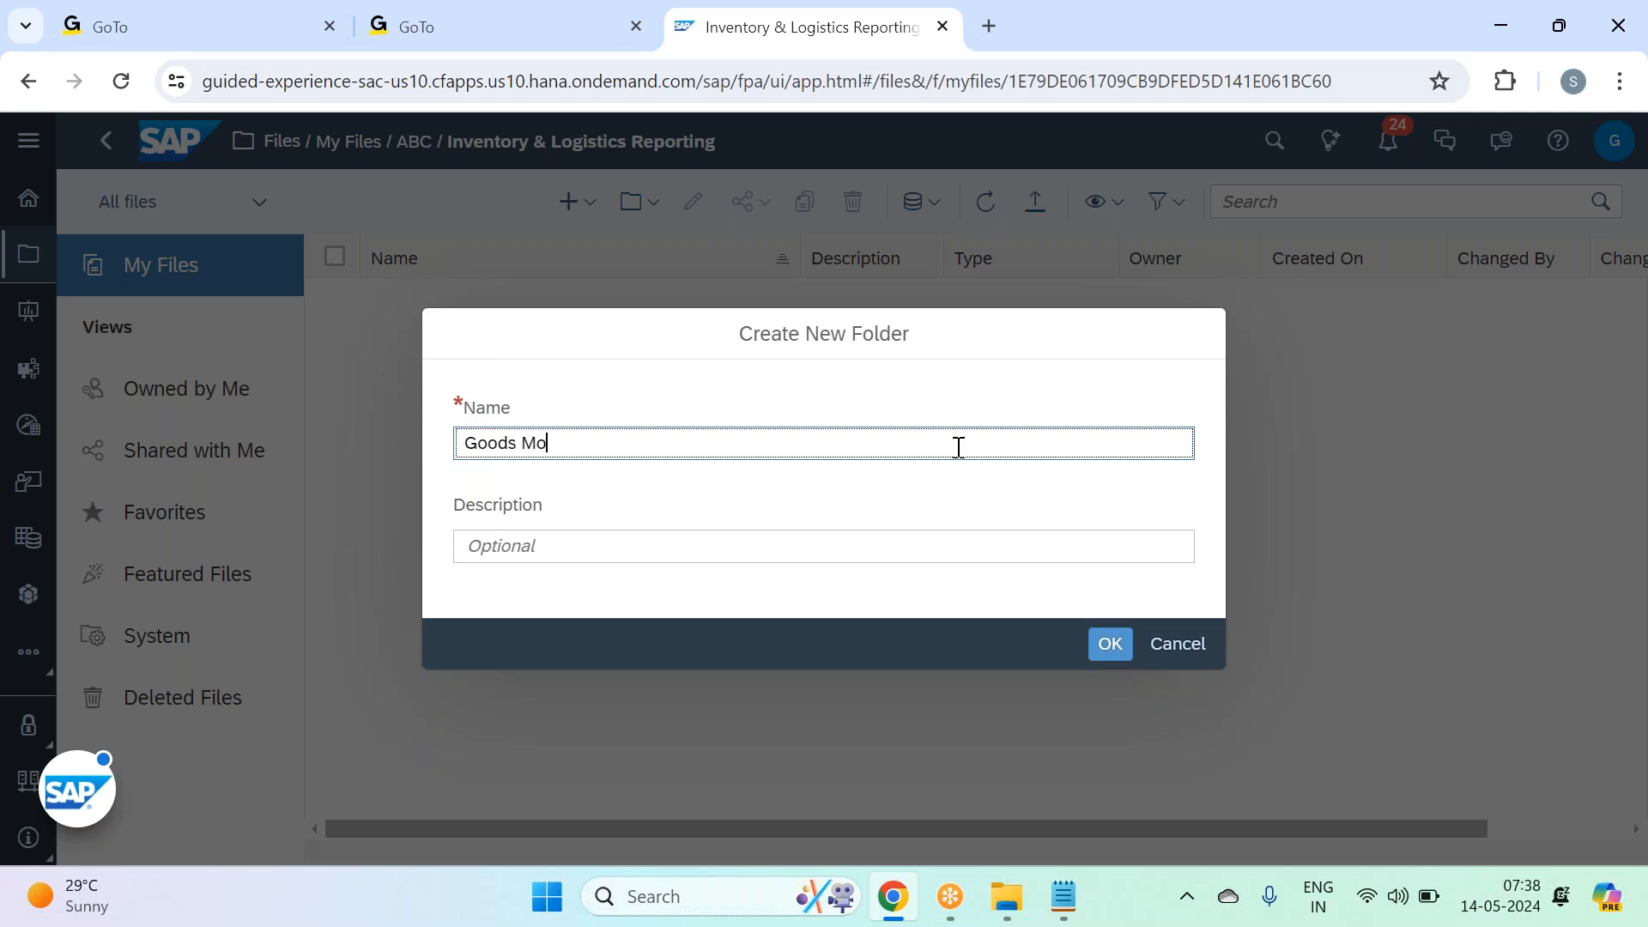
type("vement")
key("Return")
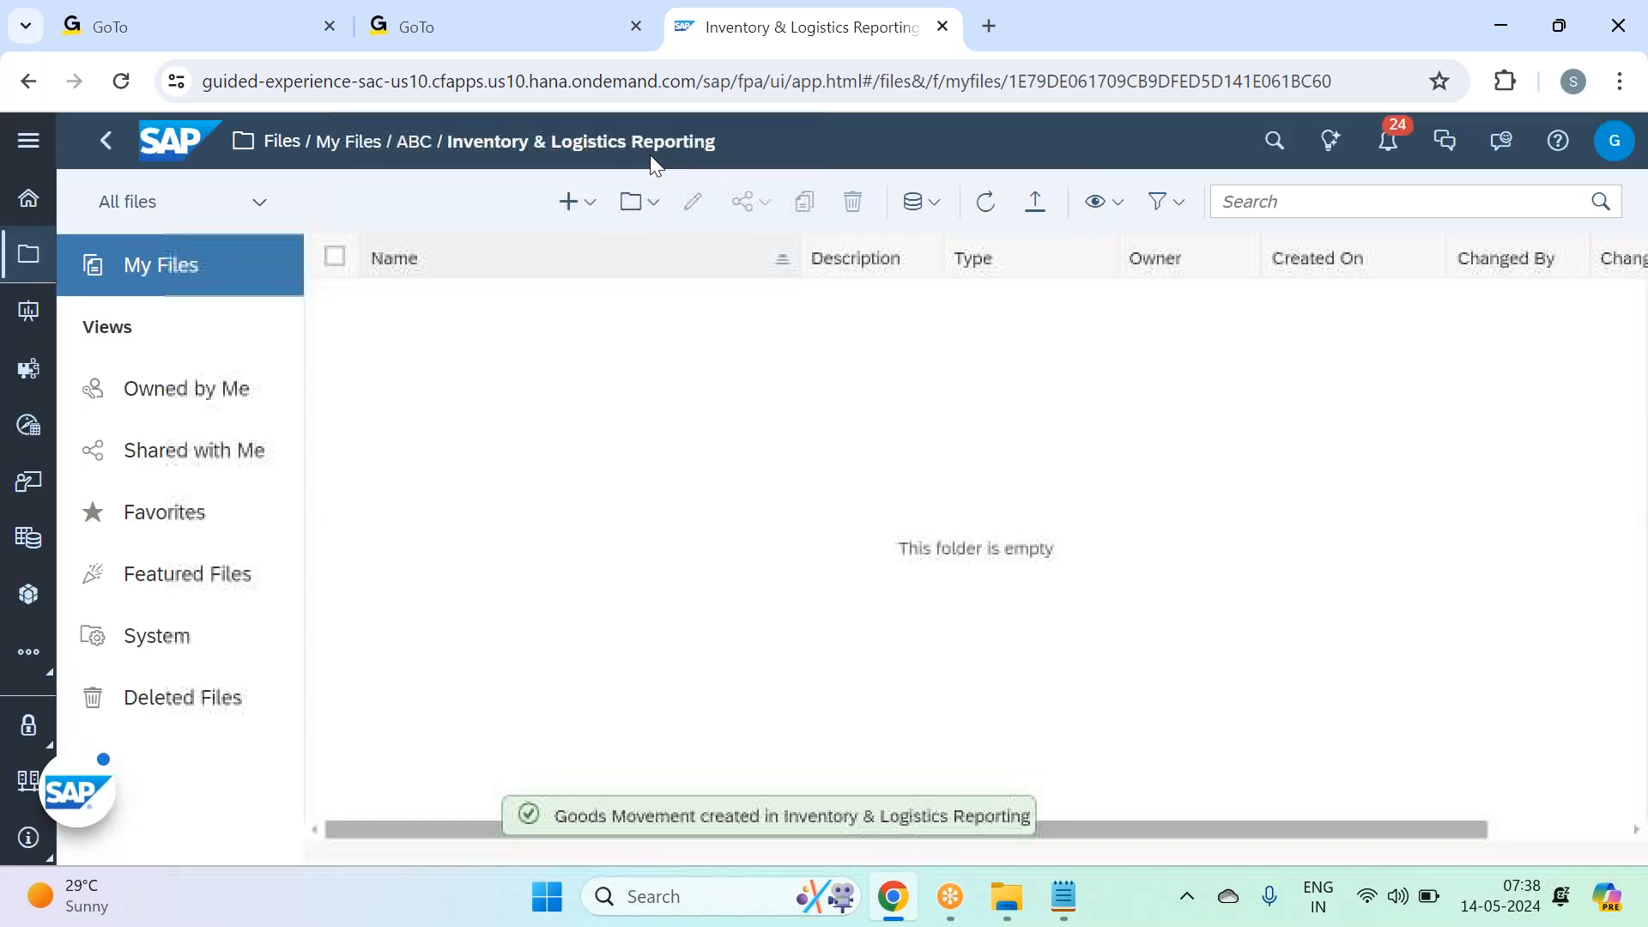
Step: Create a subfolder named Inventory Management in Inventory & Logistics Reporting
left_click(643, 202)
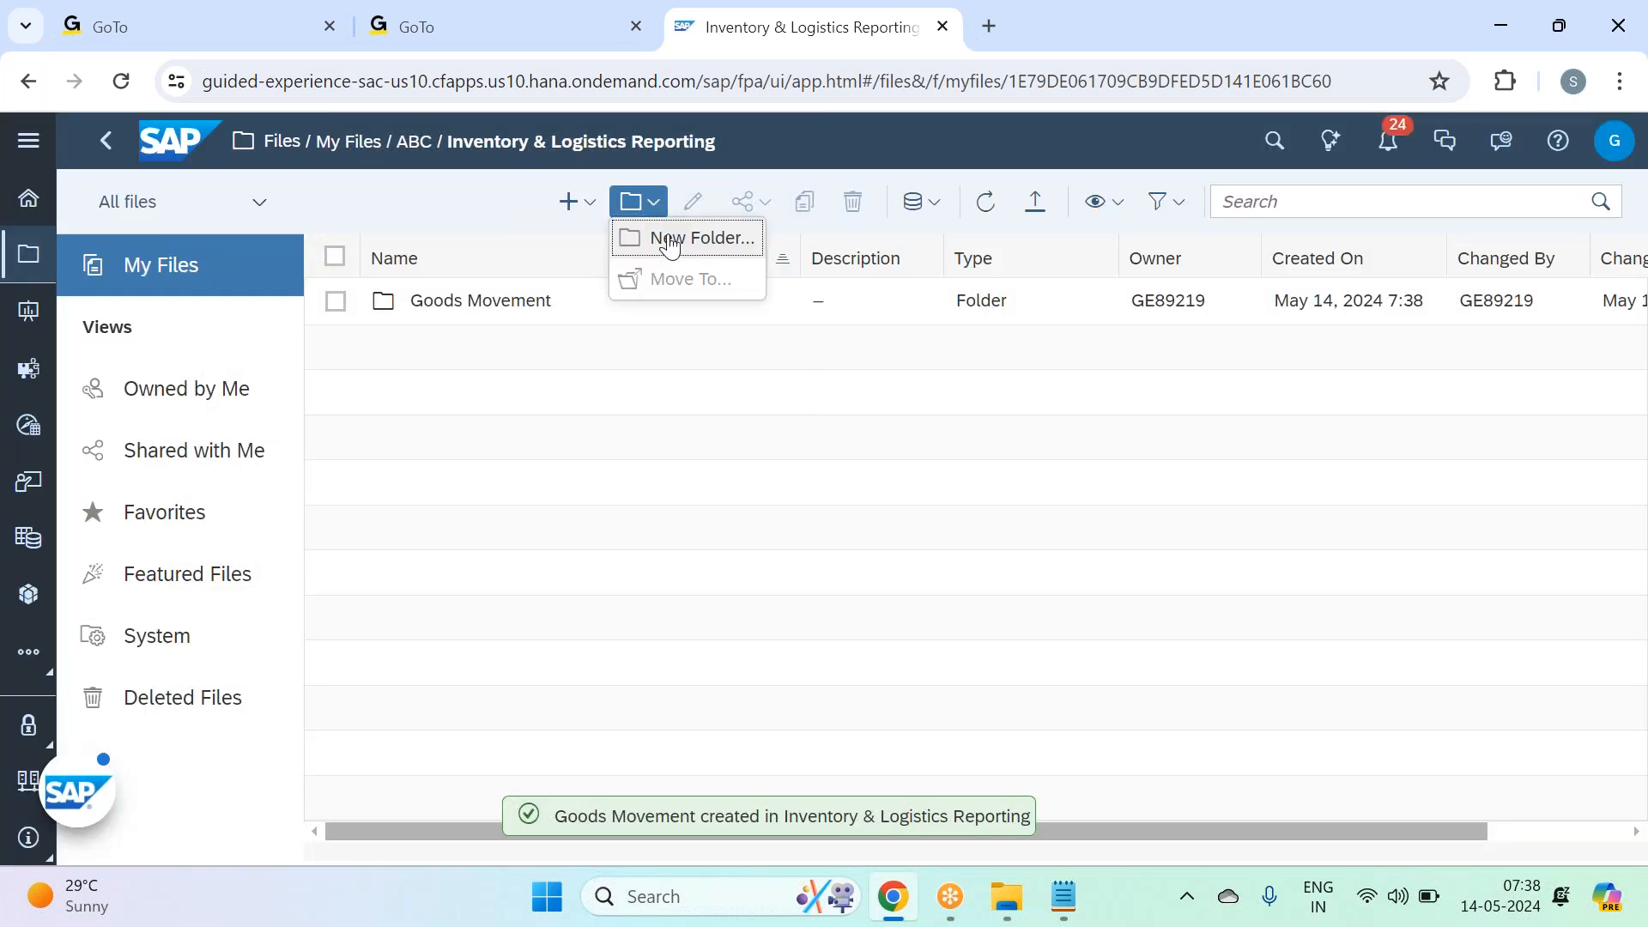
left_click(671, 241)
type("In")
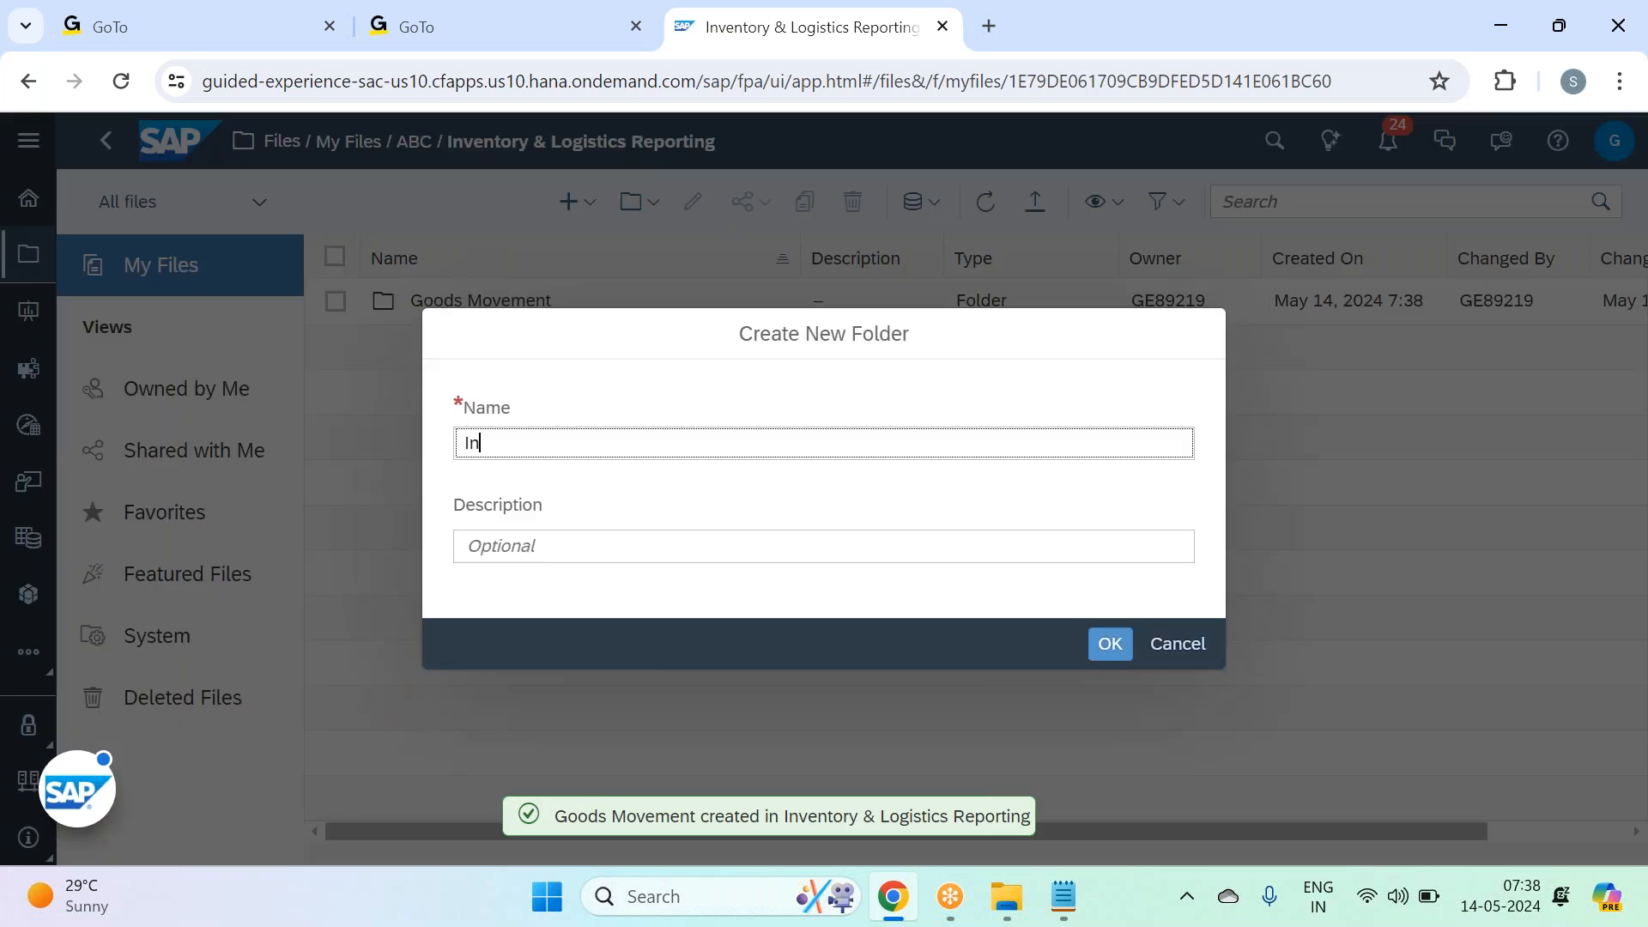
type("ventory")
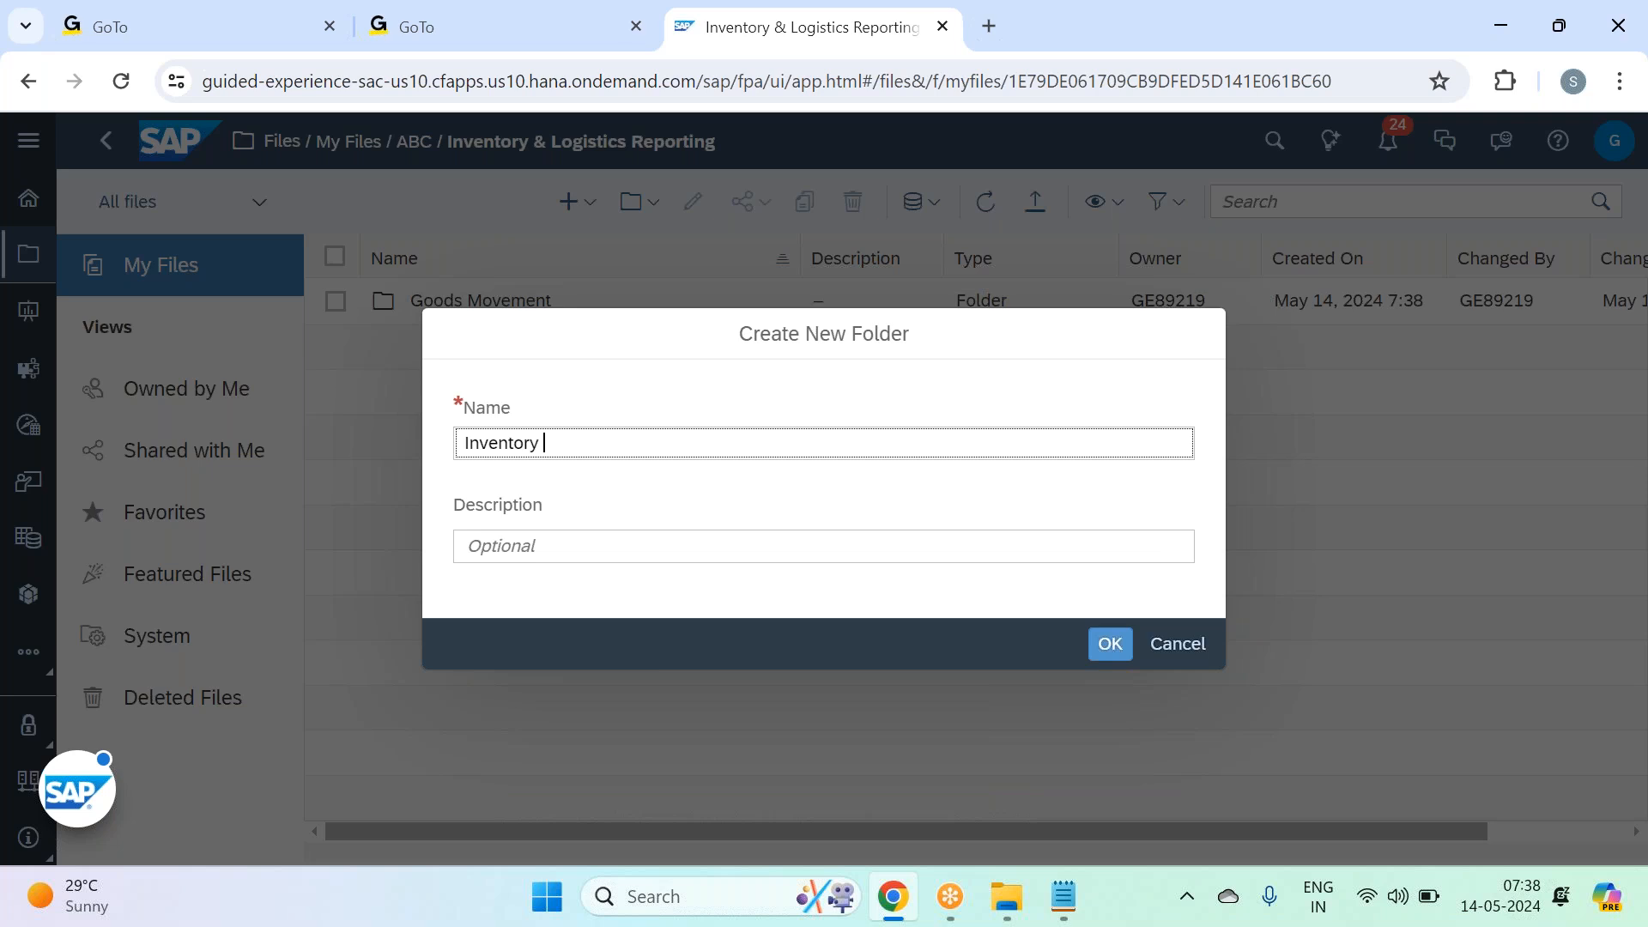
type("Ms")
type("anagem")
type("en")
type("t")
key("Return")
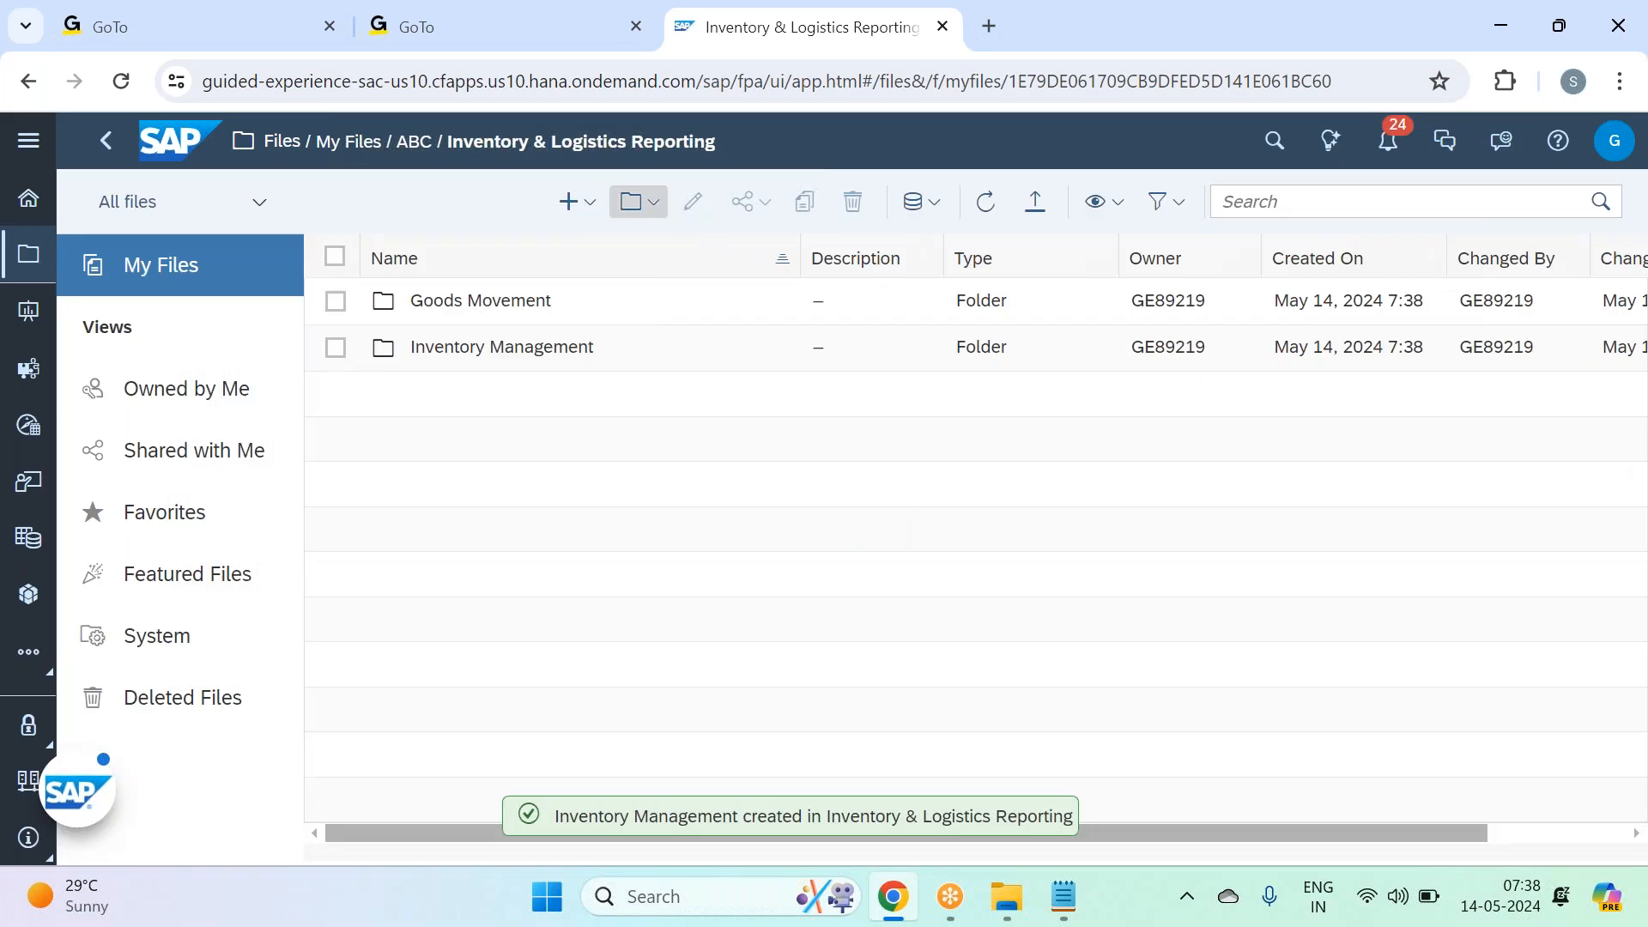
Step: Create a subfolder named Supplier Reports in Inventory & Logistics Reporting
left_click(653, 203)
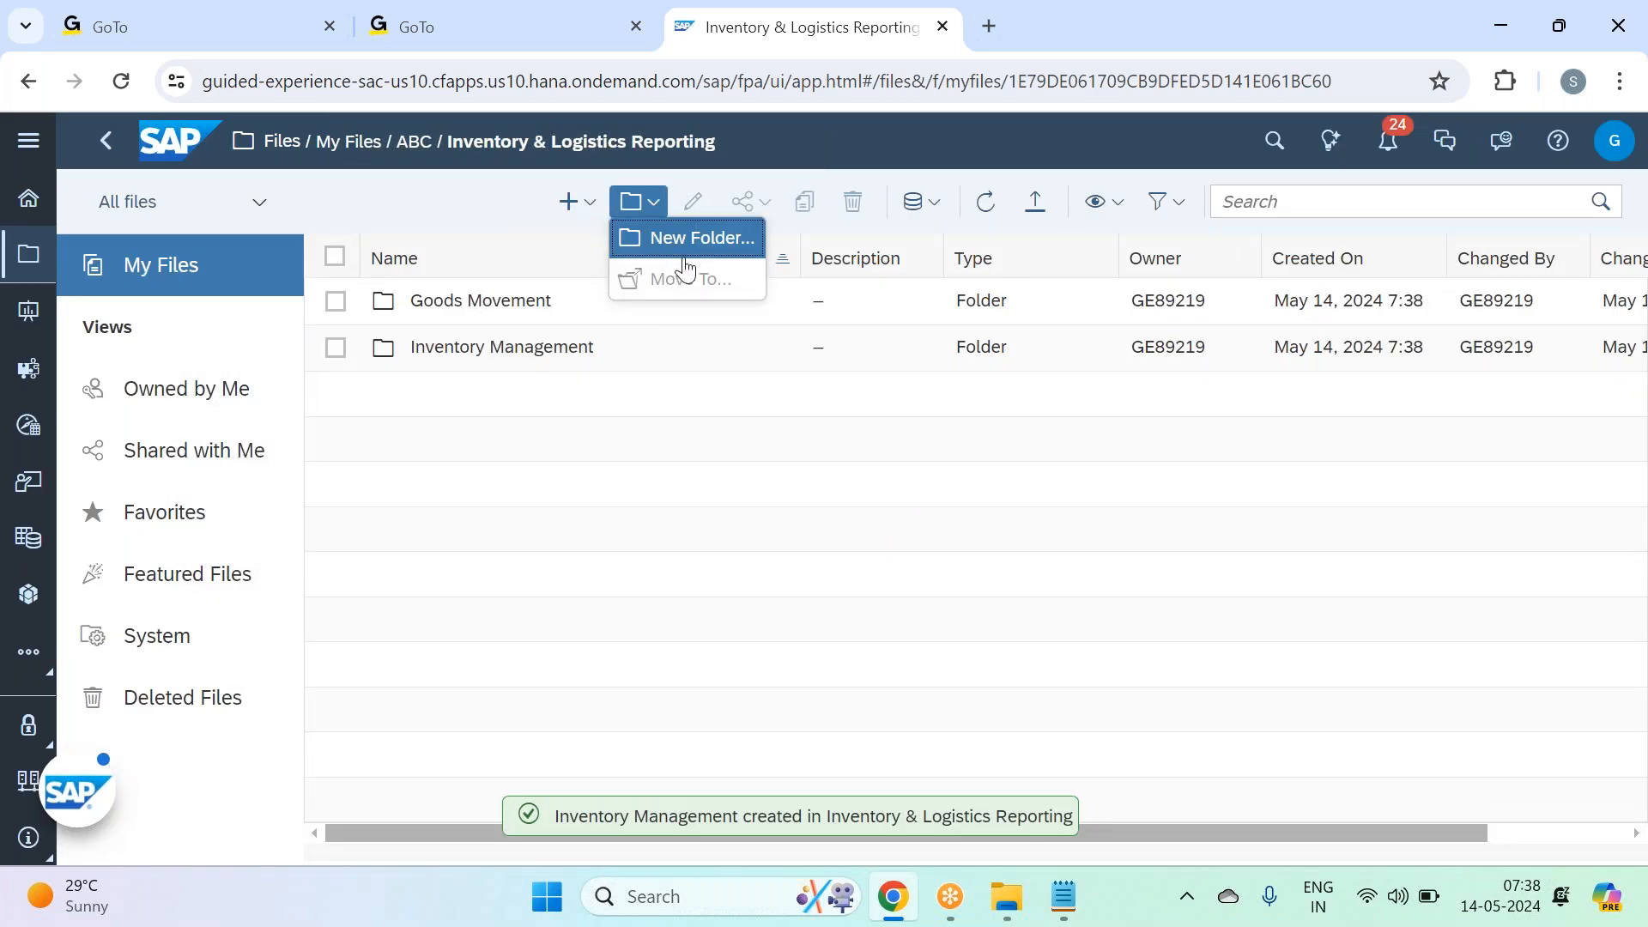
left_click(691, 240)
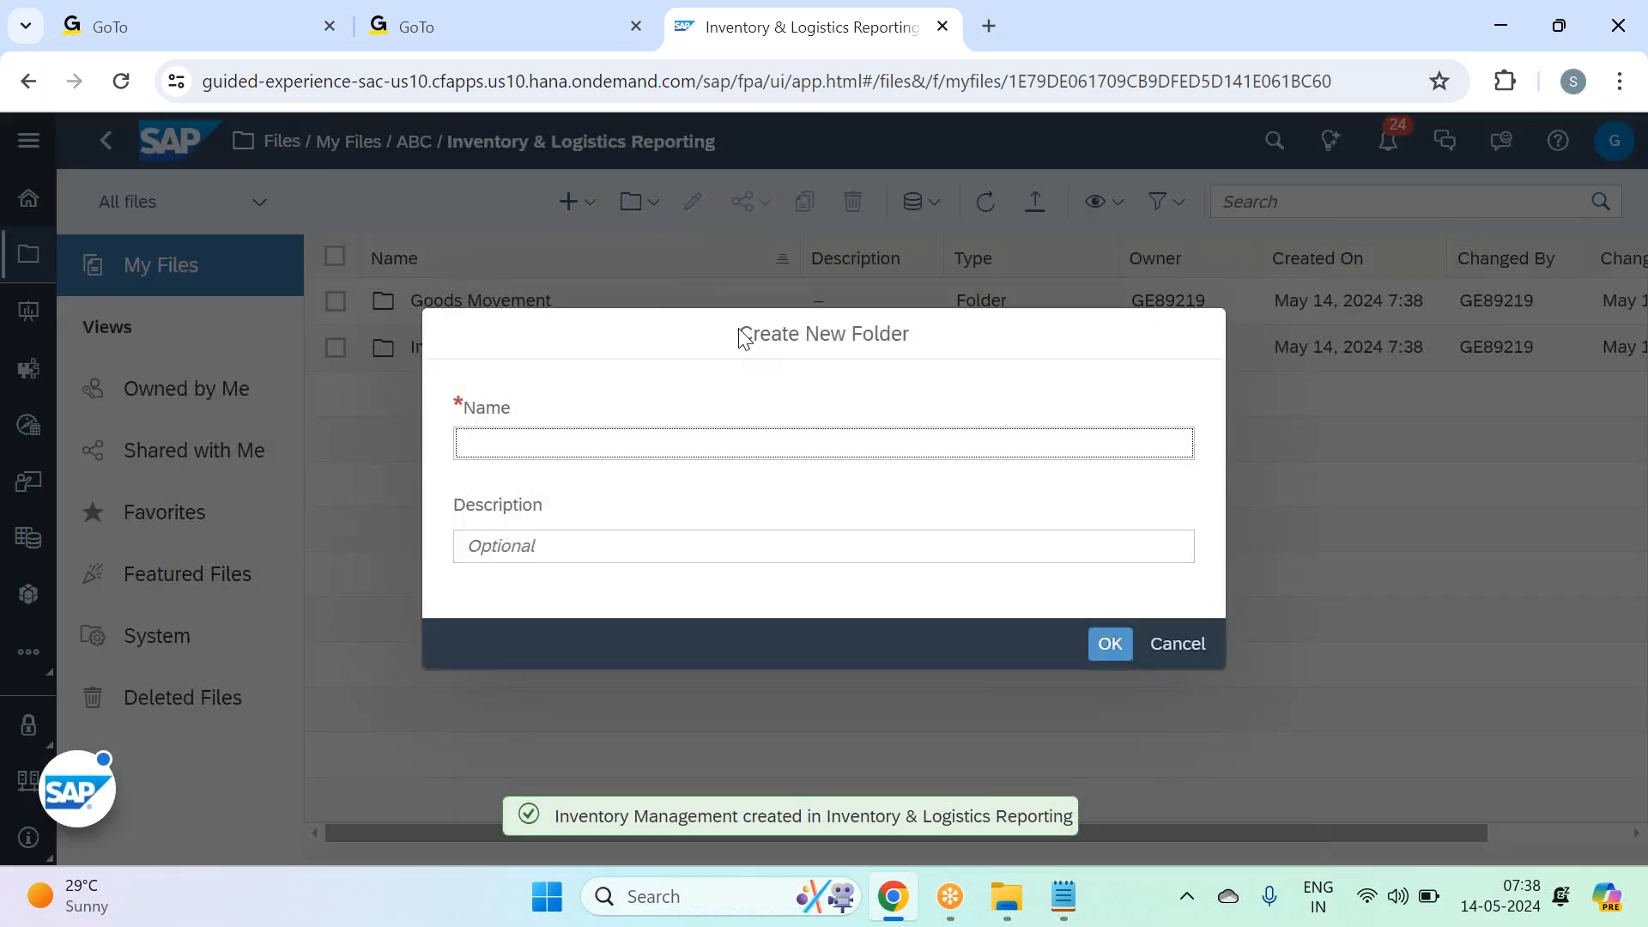
type("Supplier Repo")
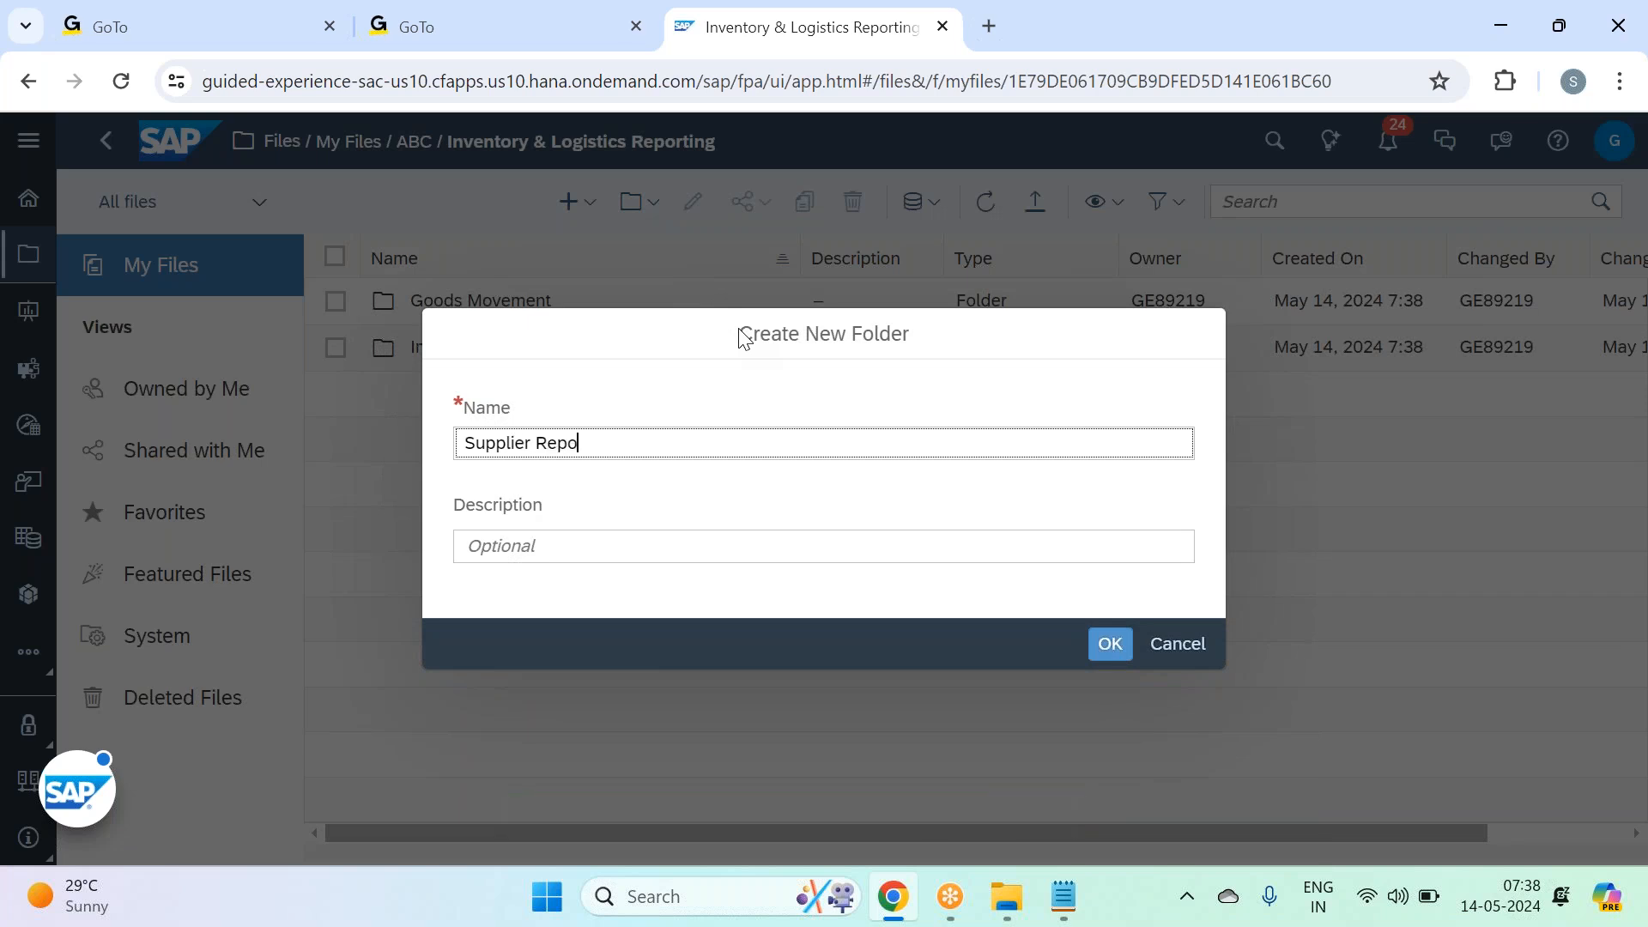
type("rts")
key("Return")
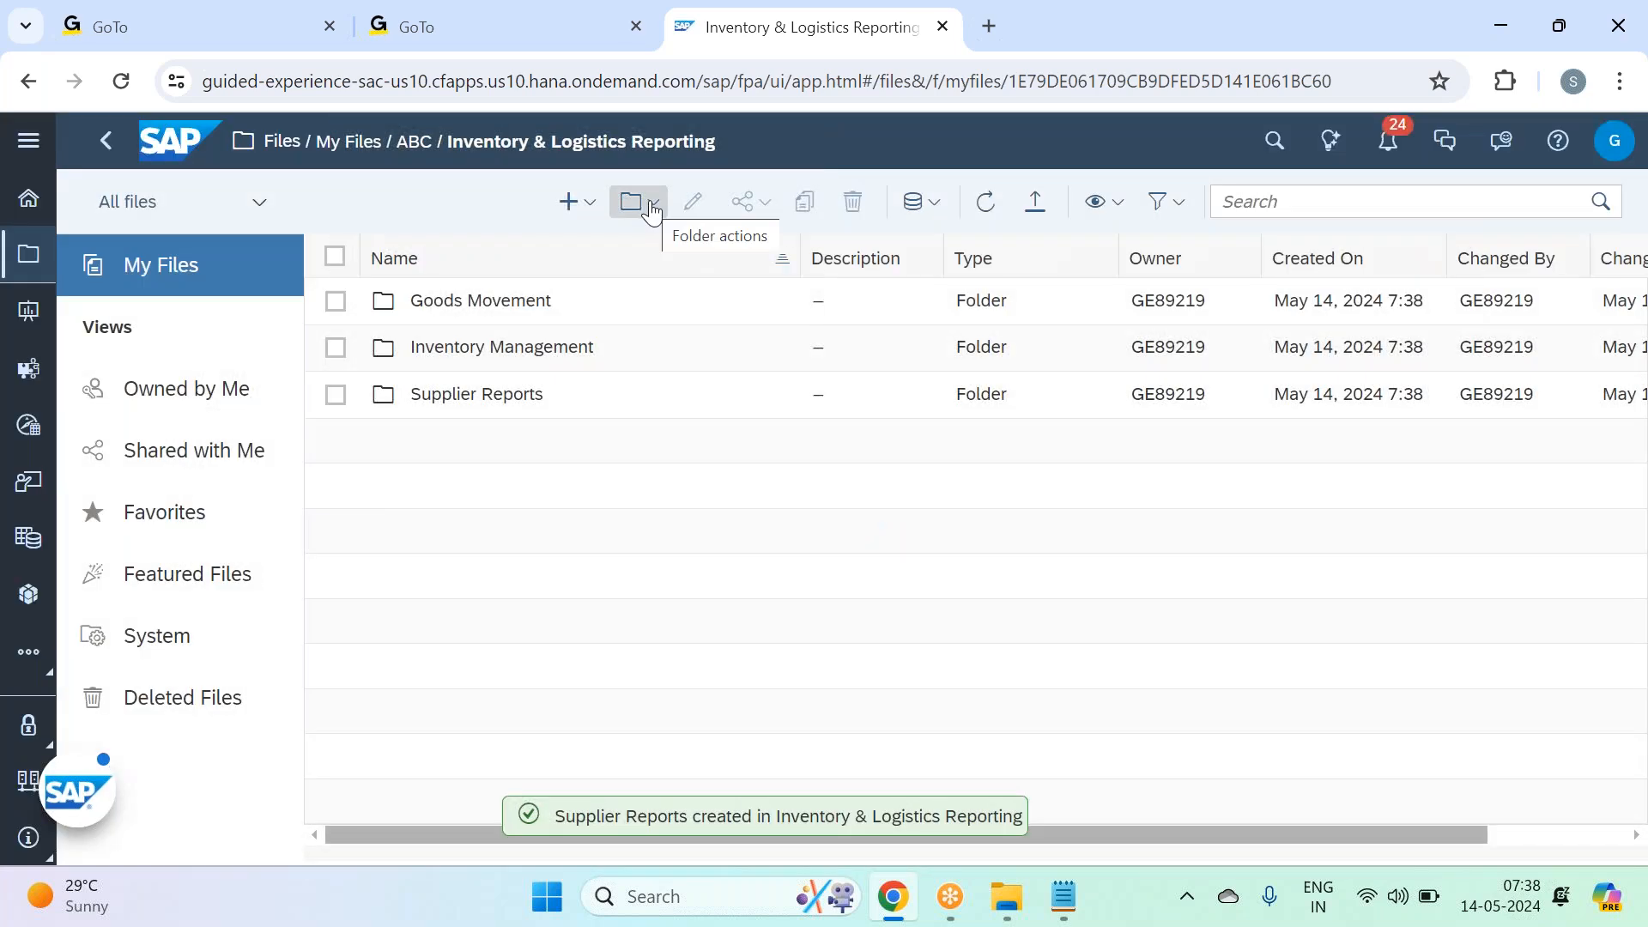
Step: Go back to ABC, open Finance Reporting and create a subfolder named Asset Depreciation
left_click(653, 211)
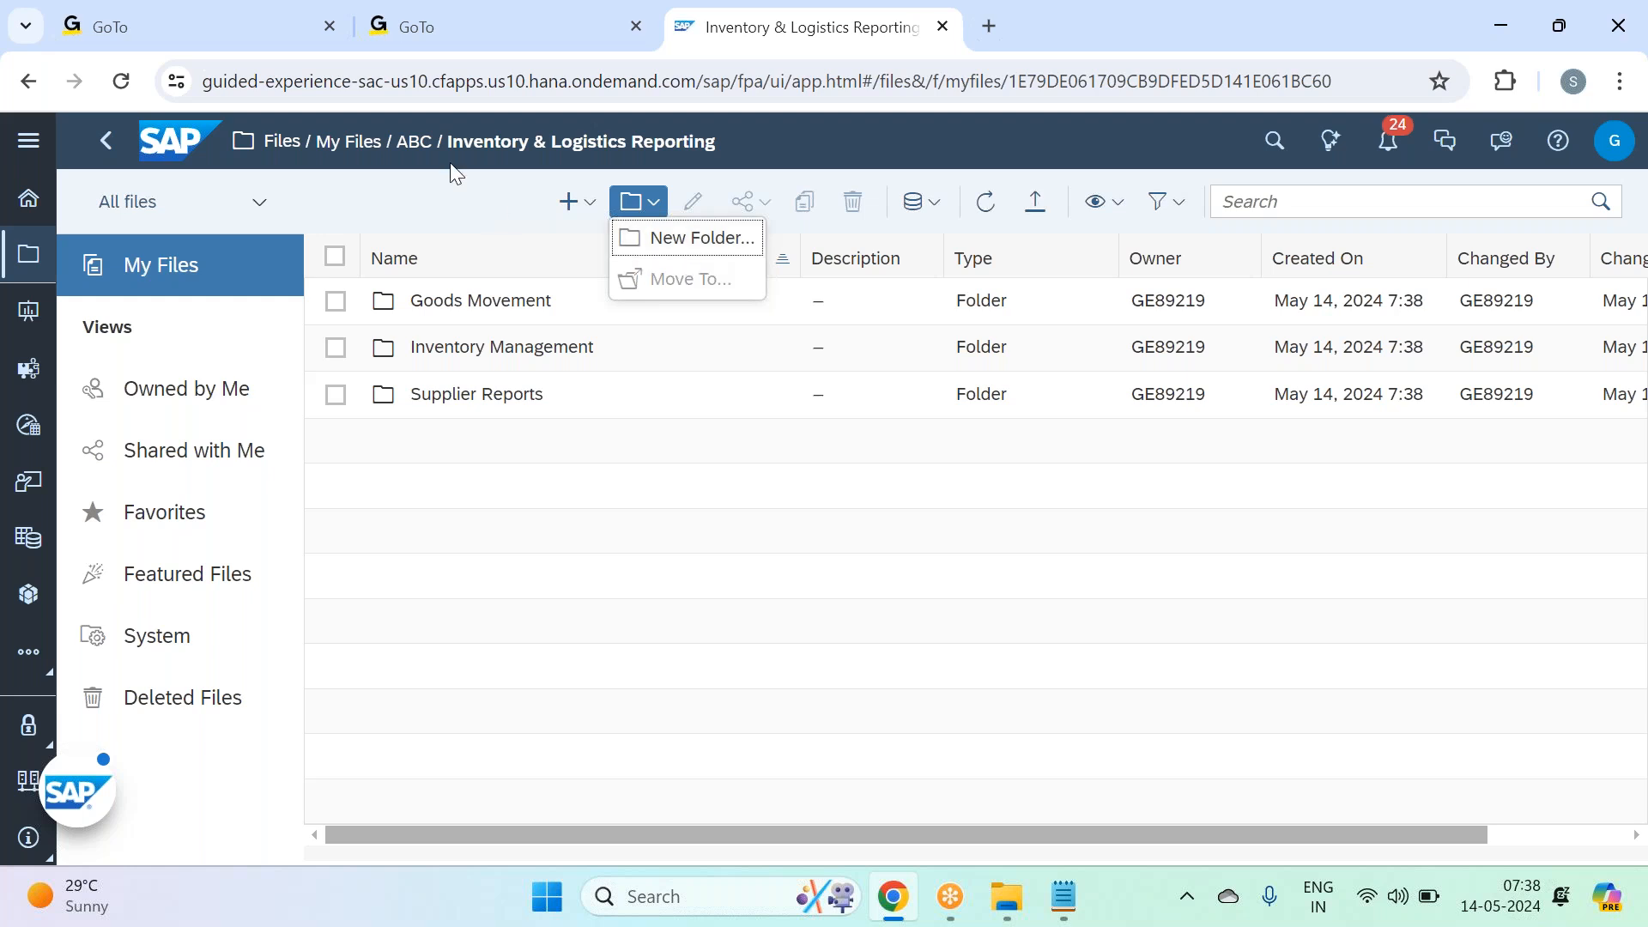
left_click(421, 144)
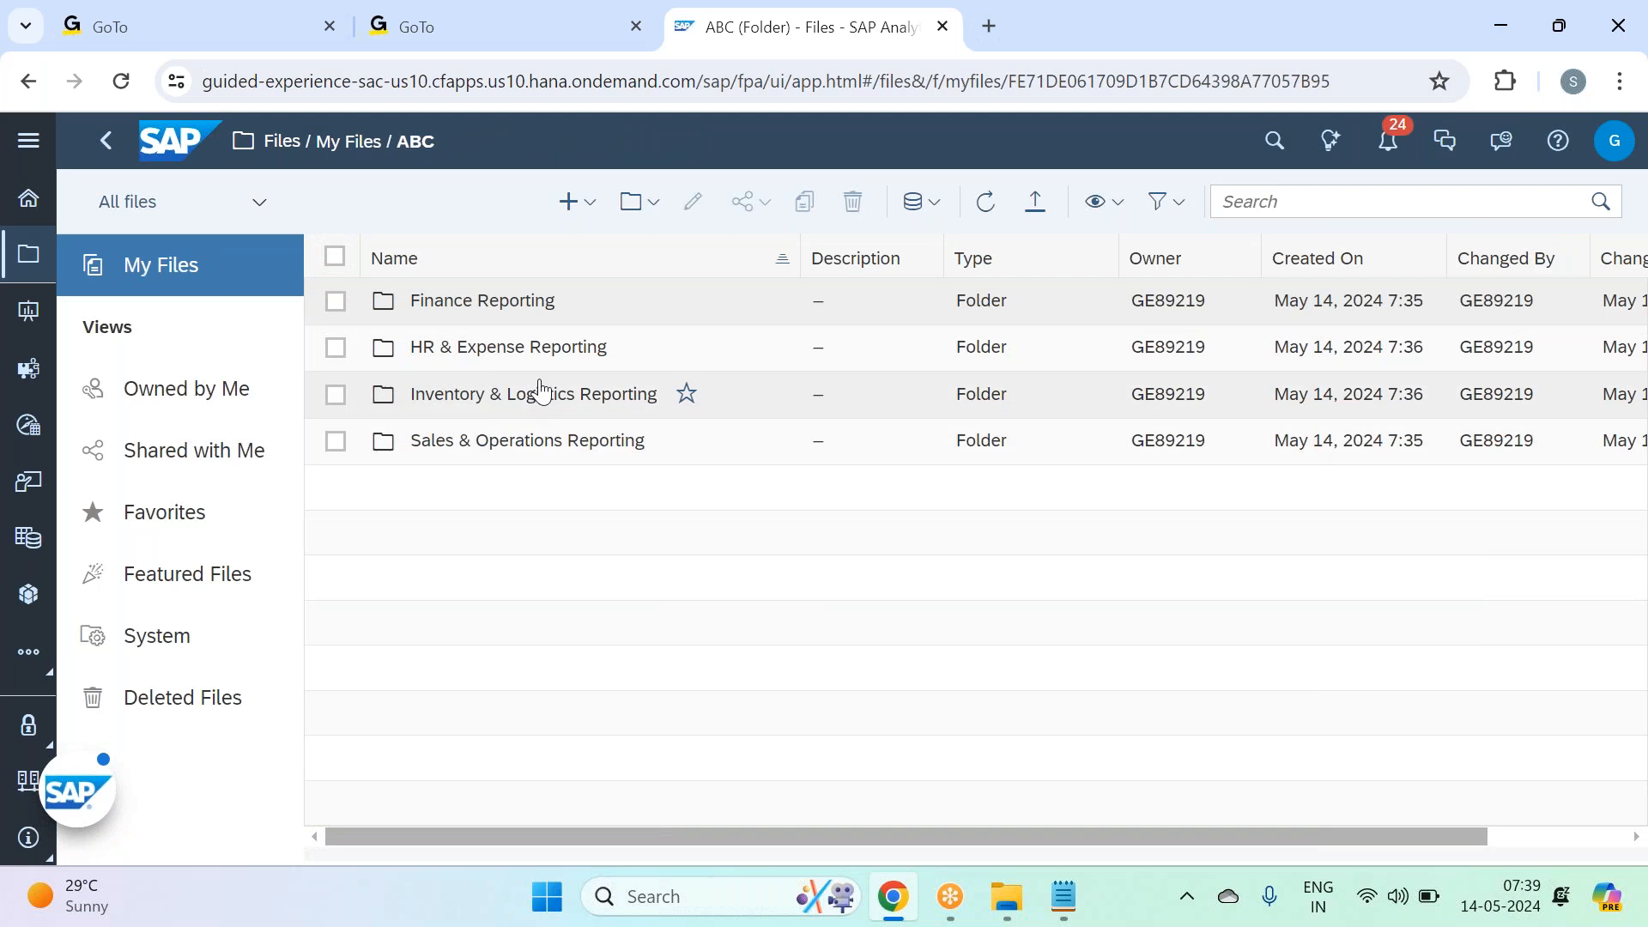
left_click(562, 307)
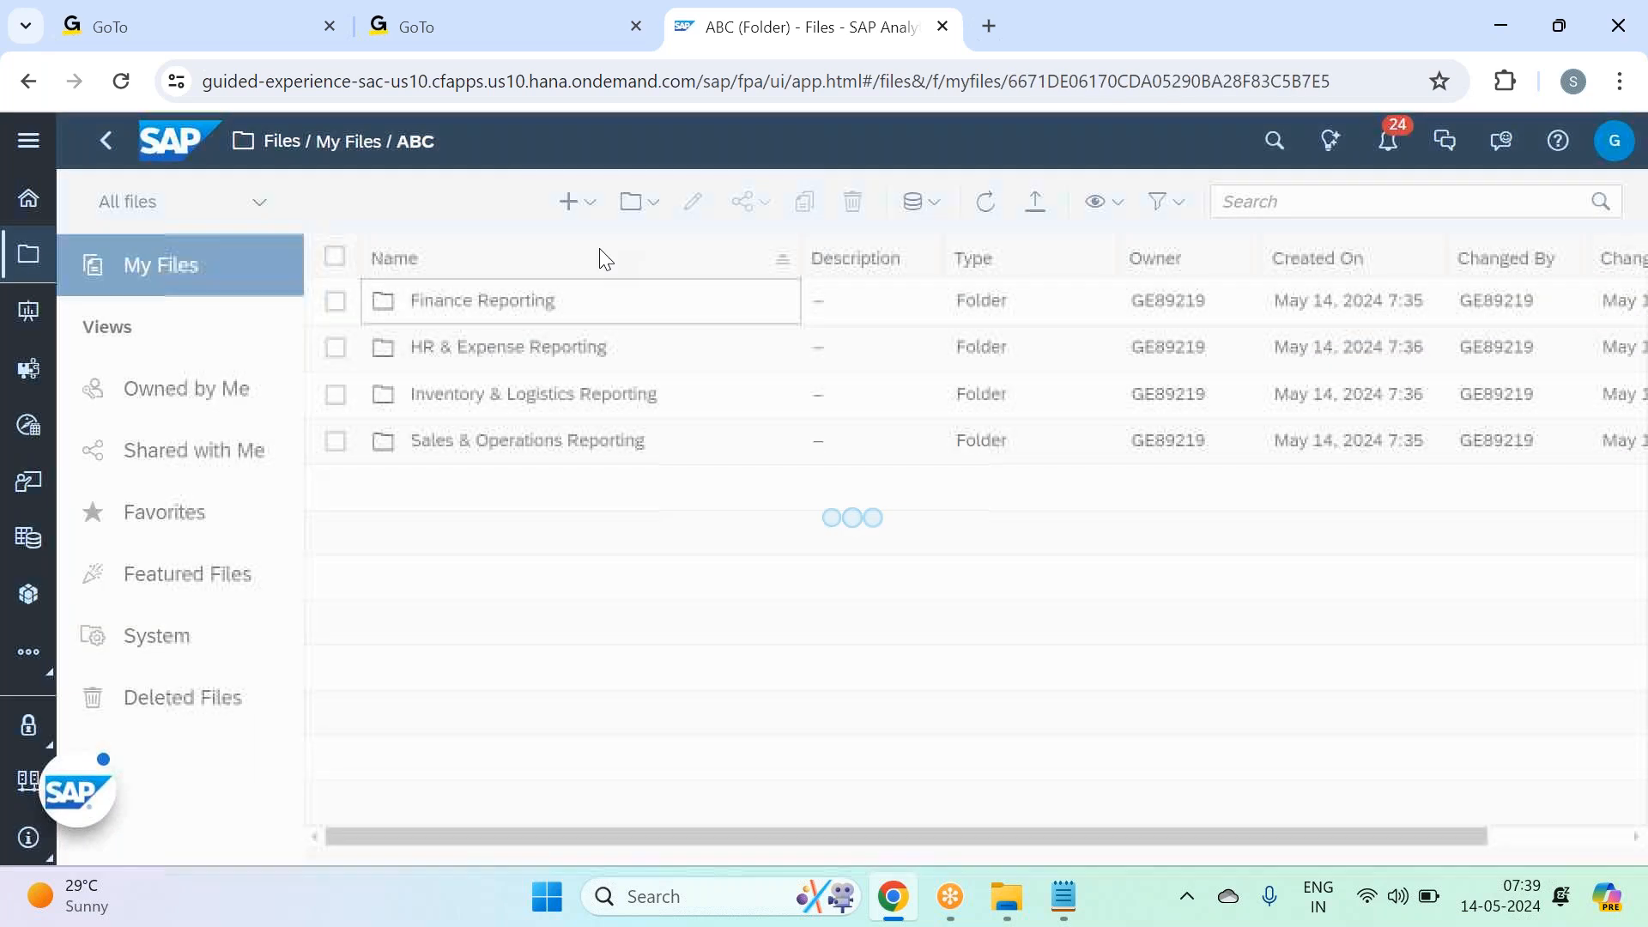
left_click(639, 202)
left_click(678, 234)
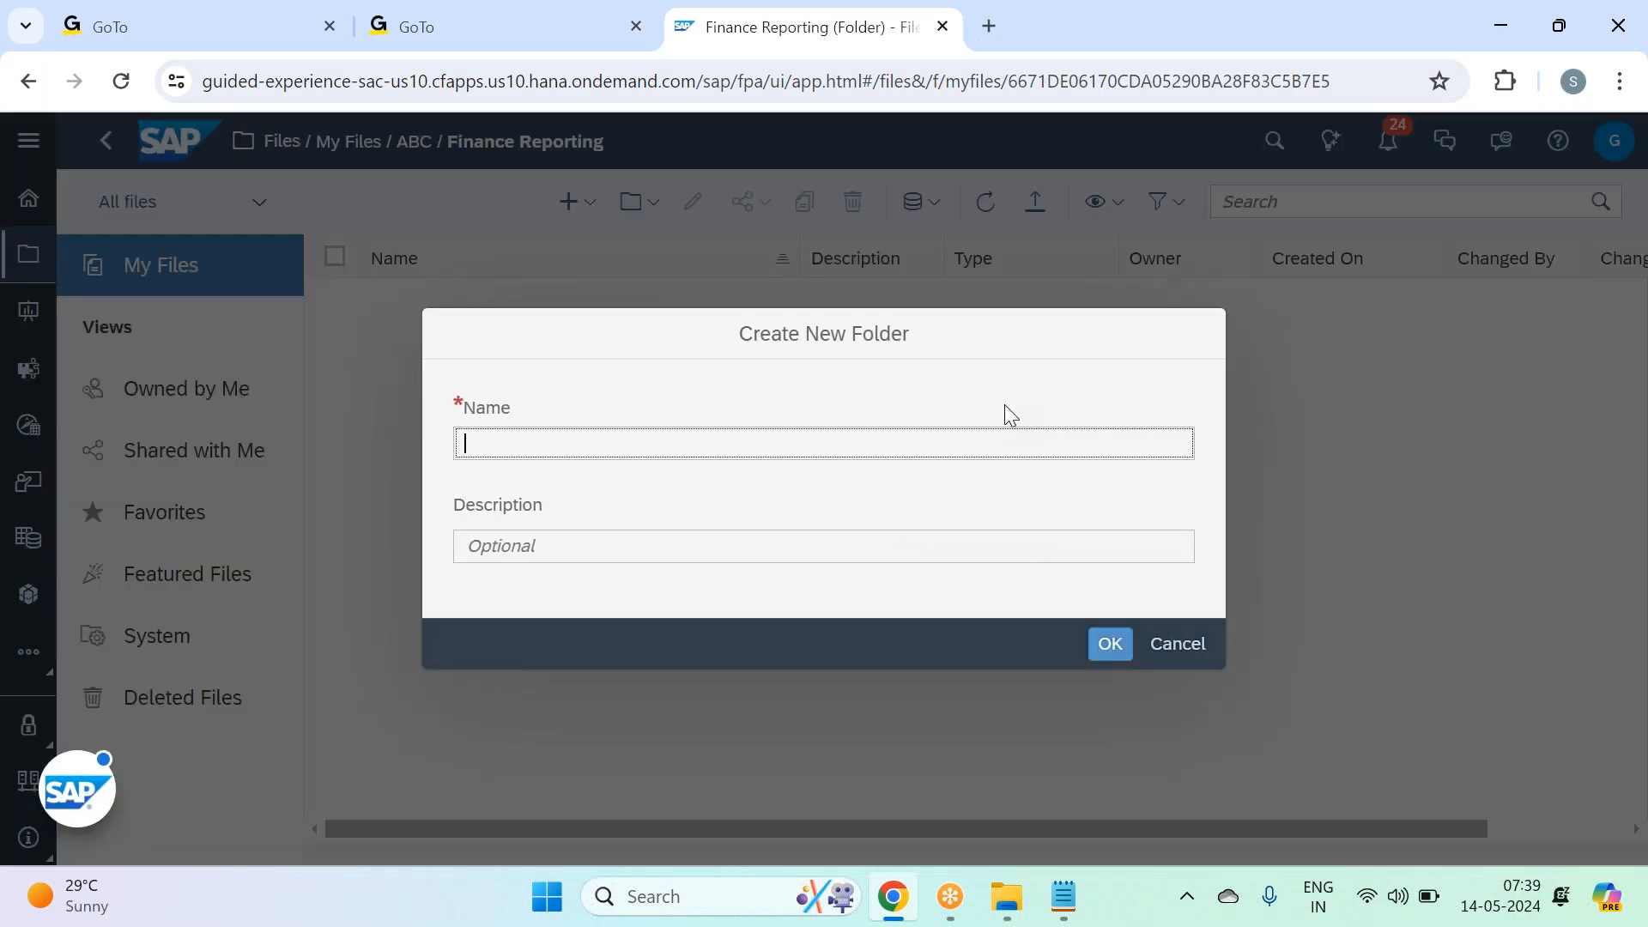
type("Asse")
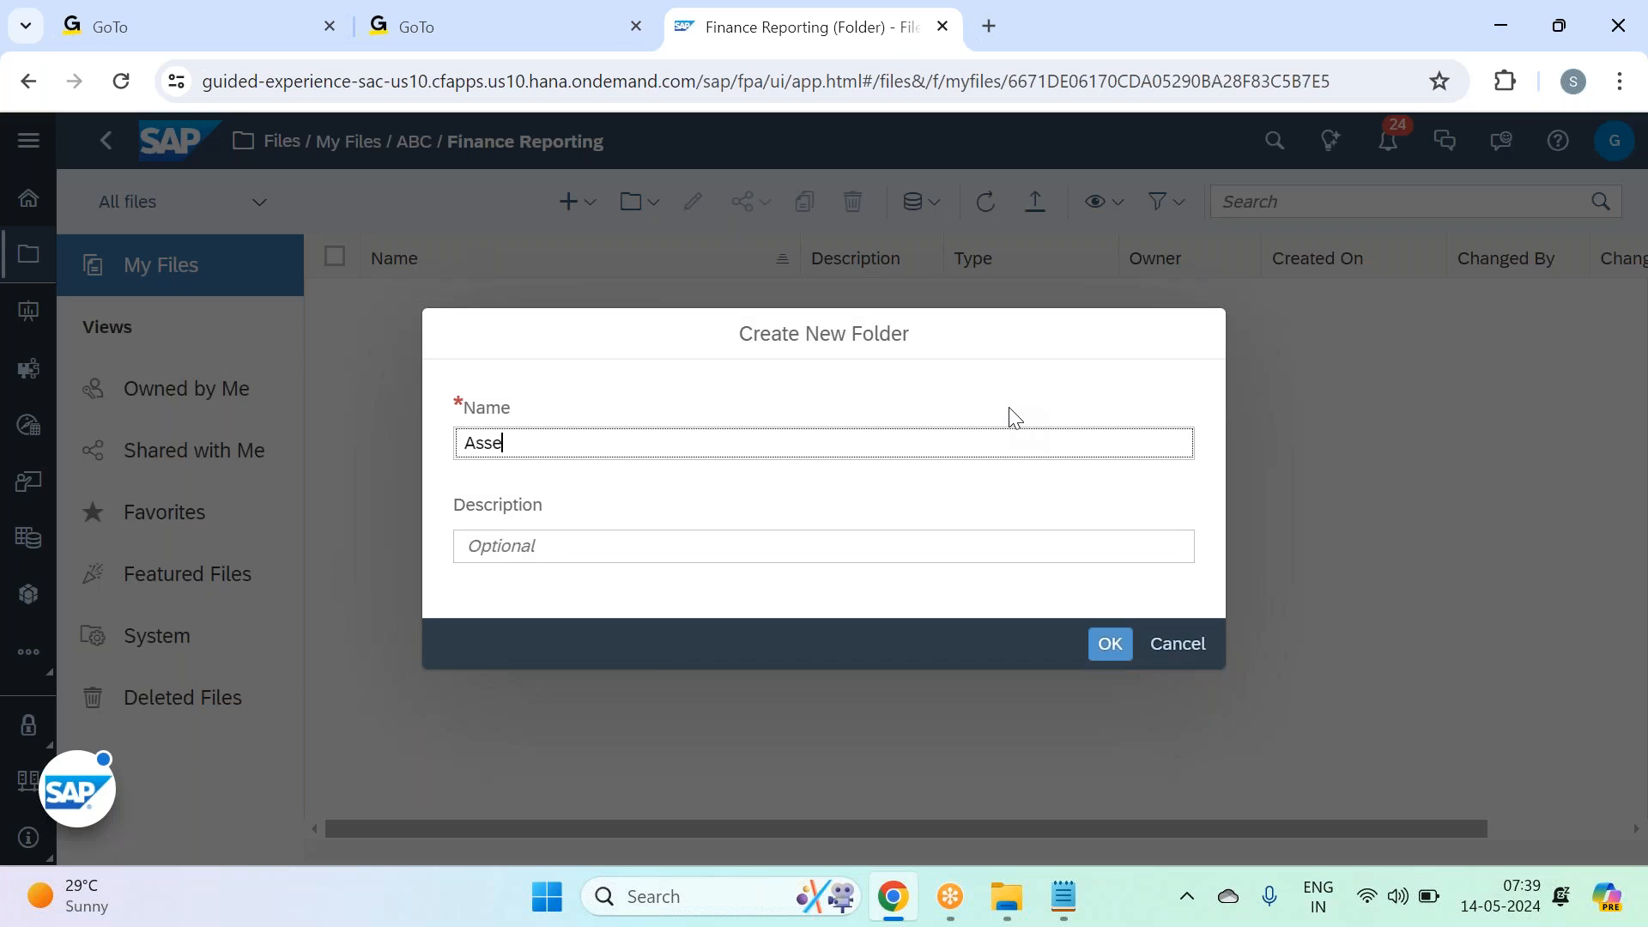
type("t Depreciation")
key("Return")
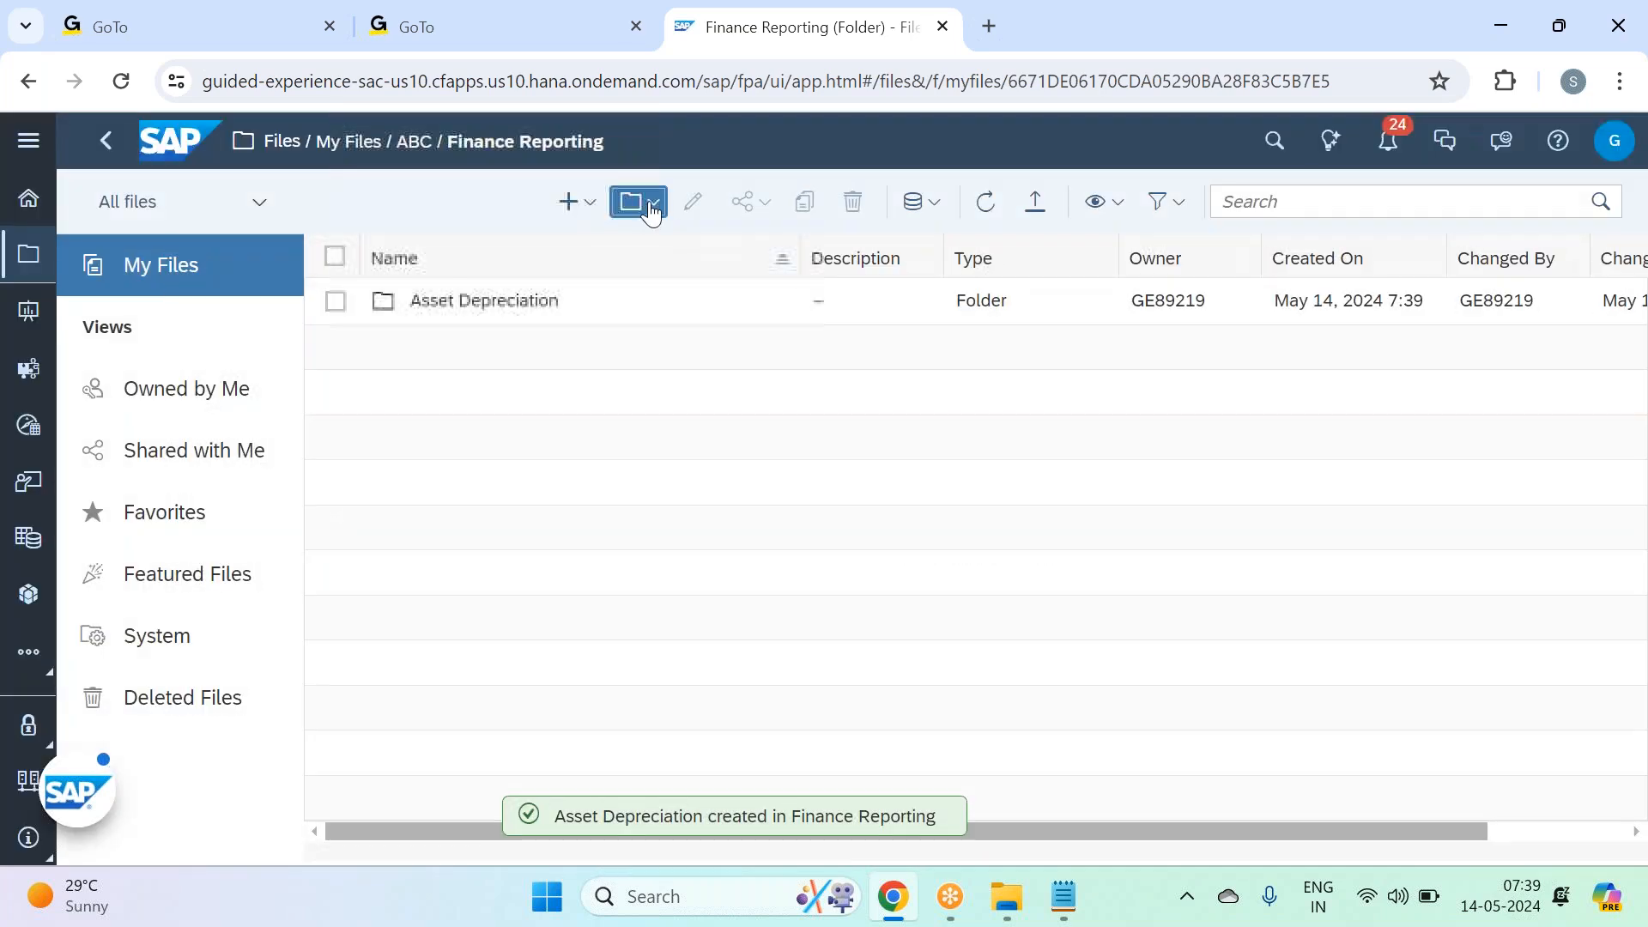
Step: Create a subfolder named Cashflow Reports in Finance Reporting
left_click(644, 204)
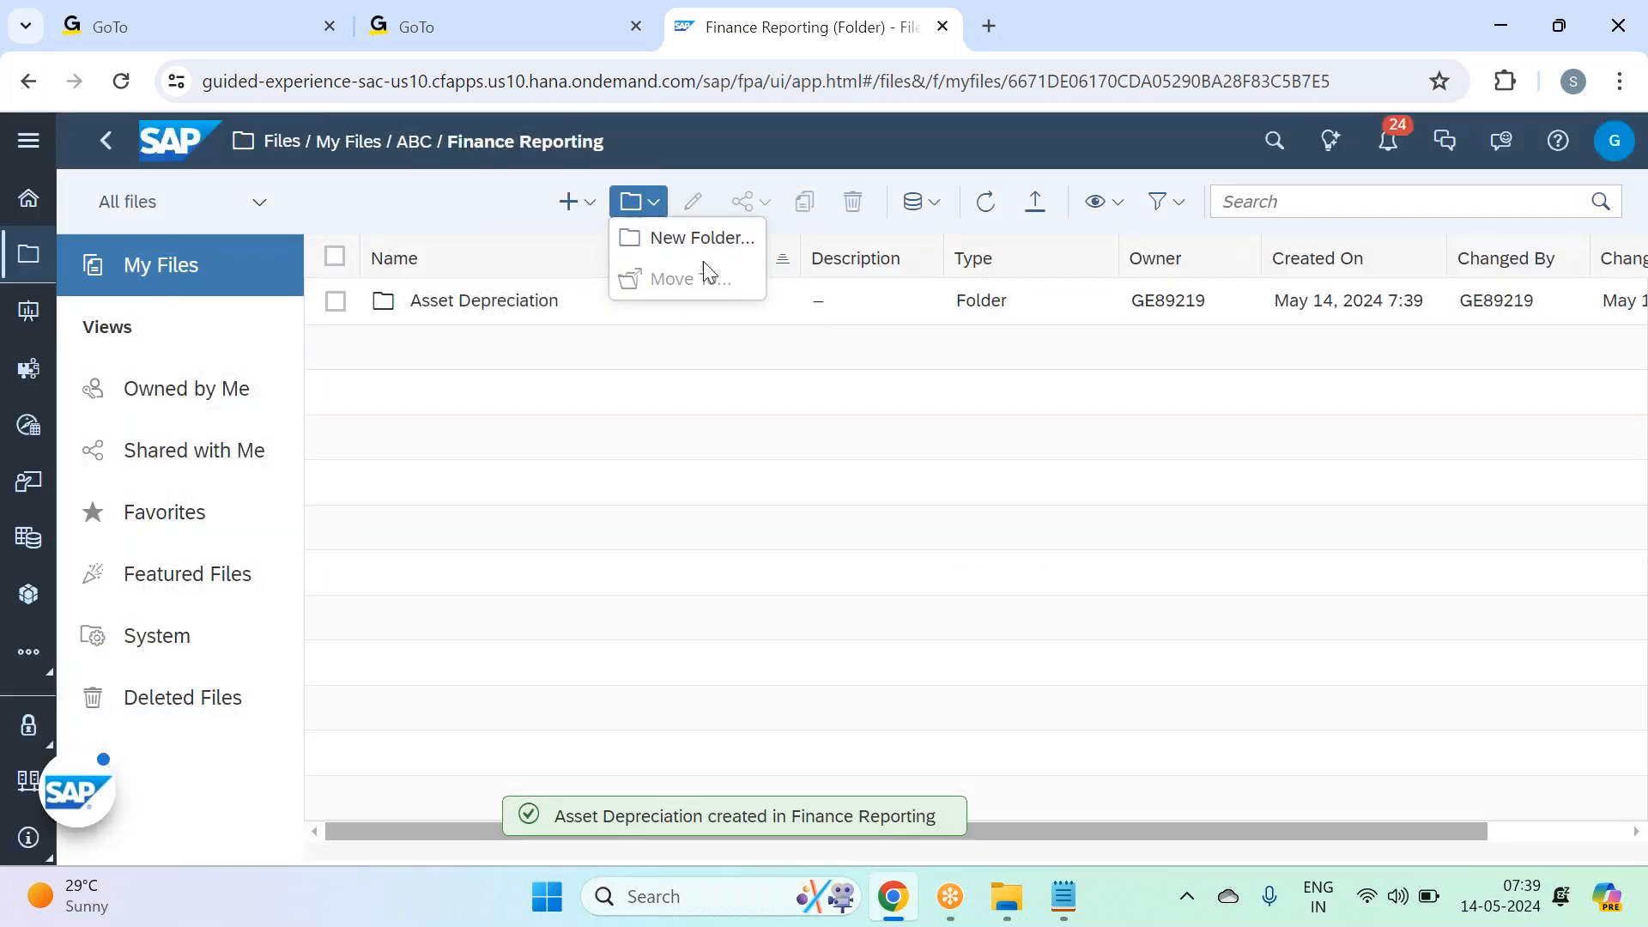
left_click(725, 247)
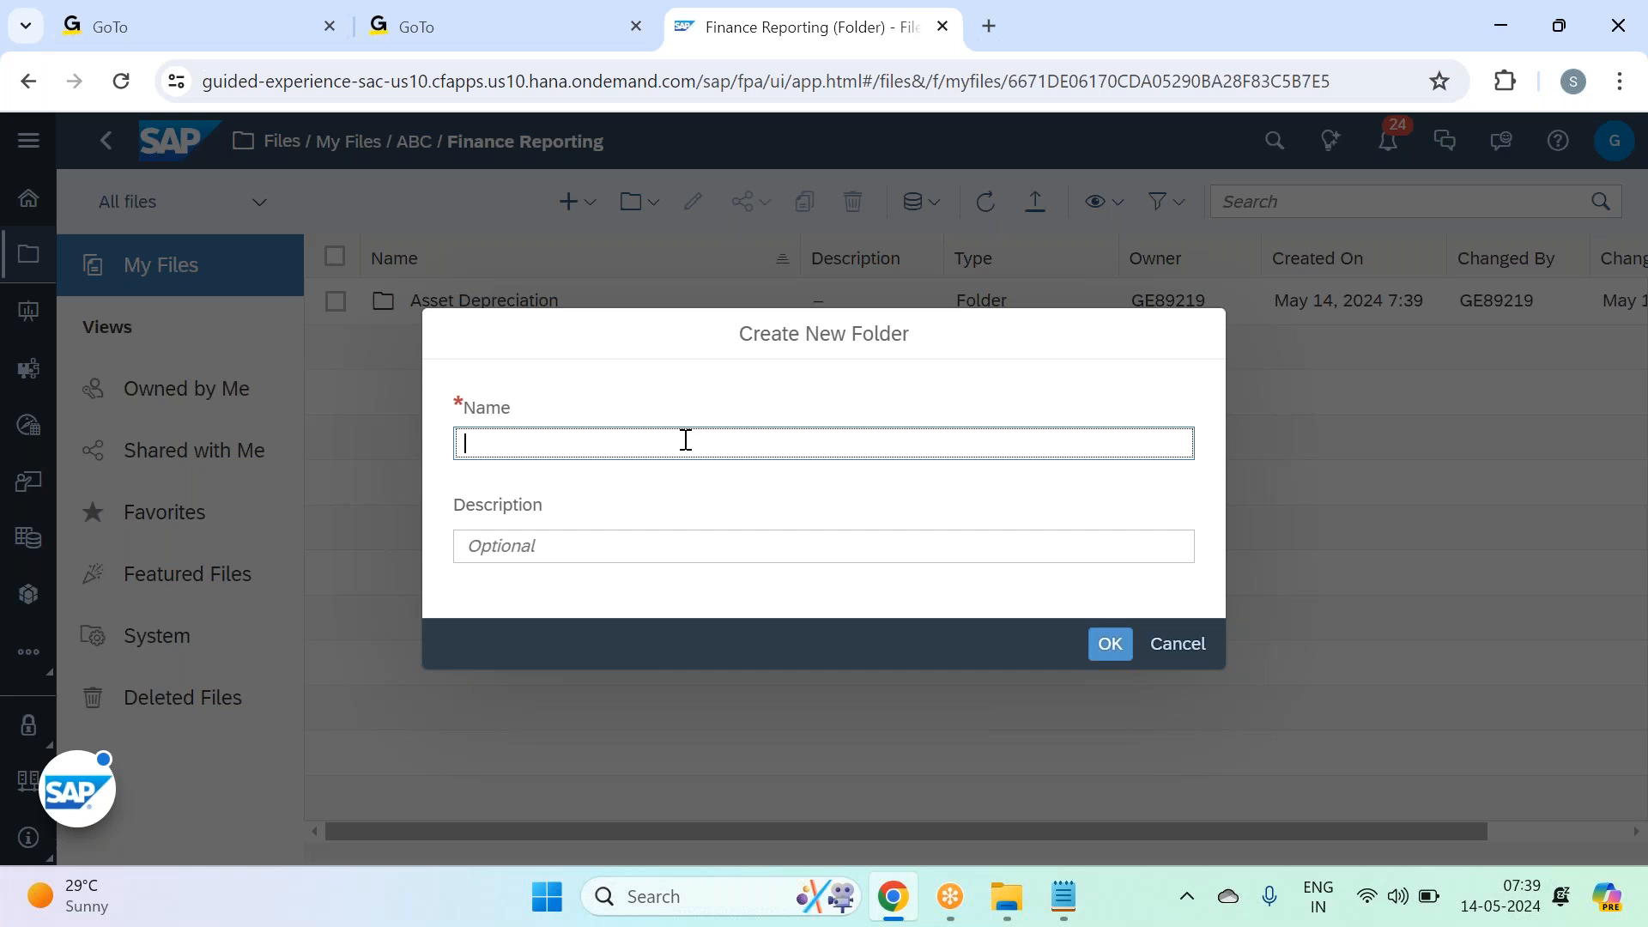
type("Cashflow Reports")
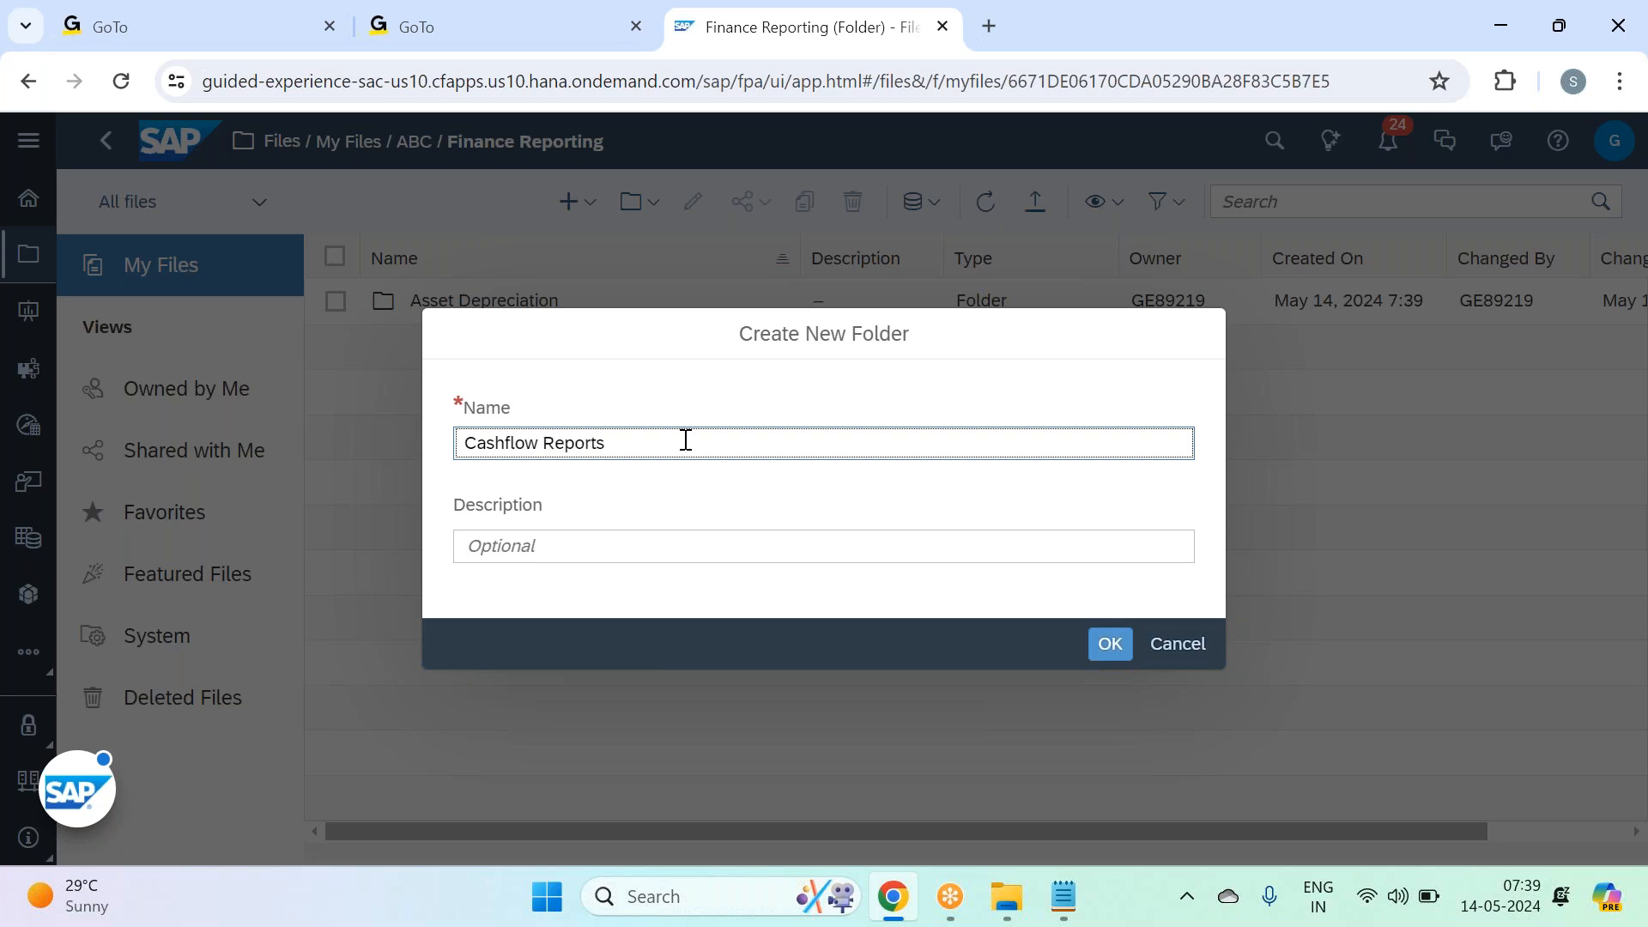
key("Return")
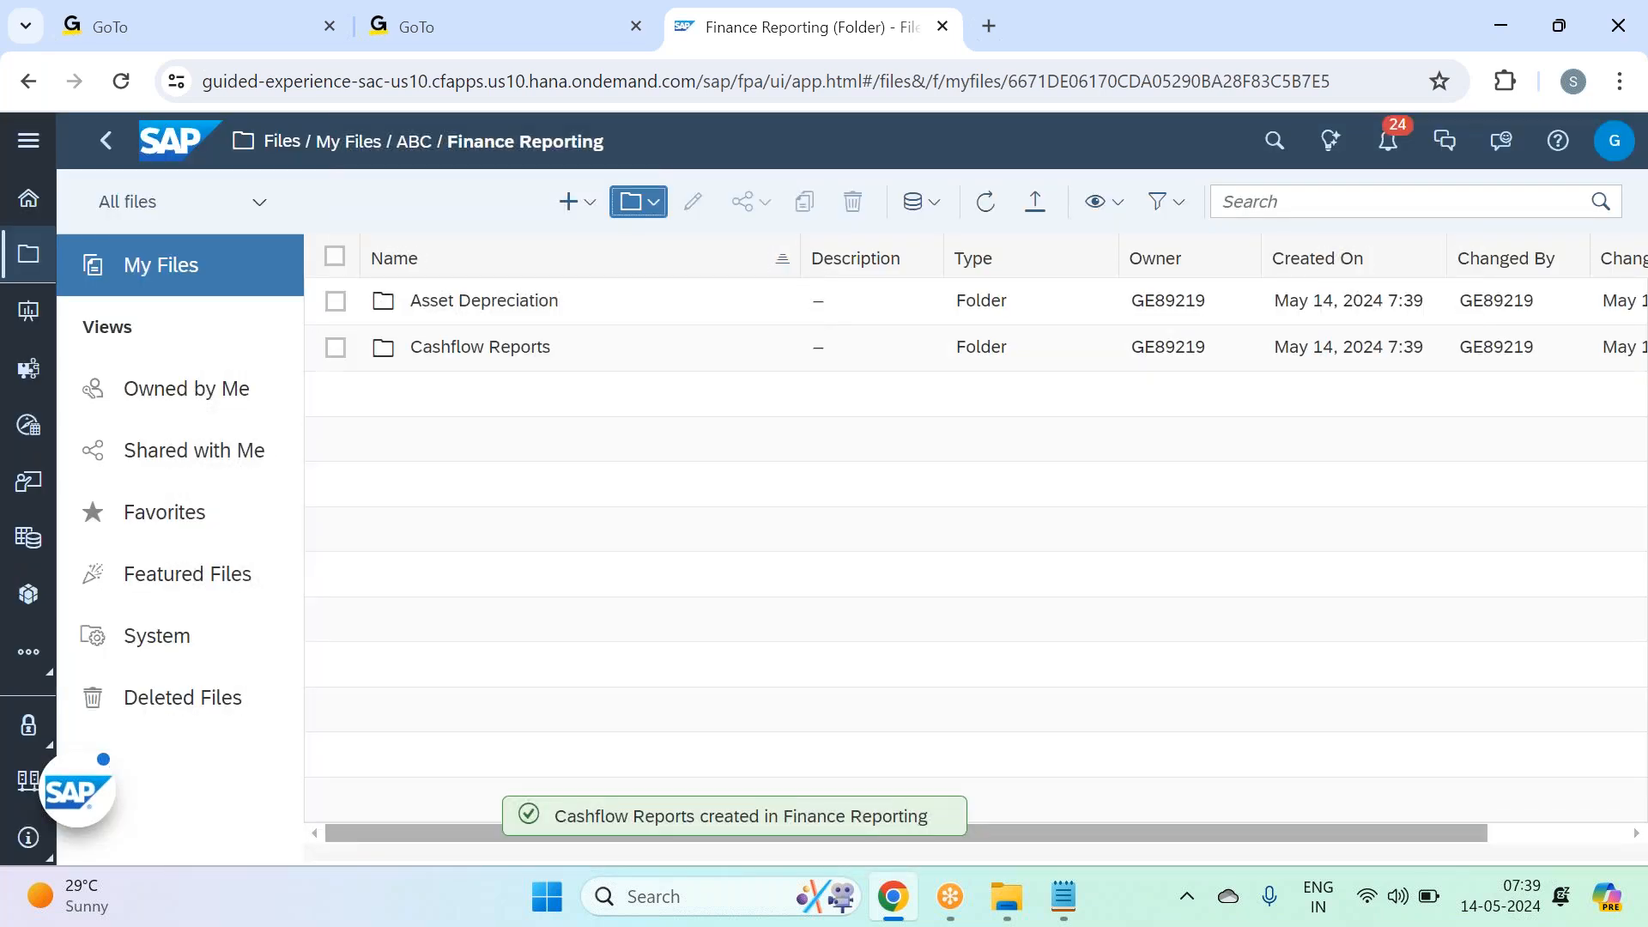
Step: Create a subfolder named Finance Recievables in Finance Reporting
left_click(636, 204)
left_click(691, 238)
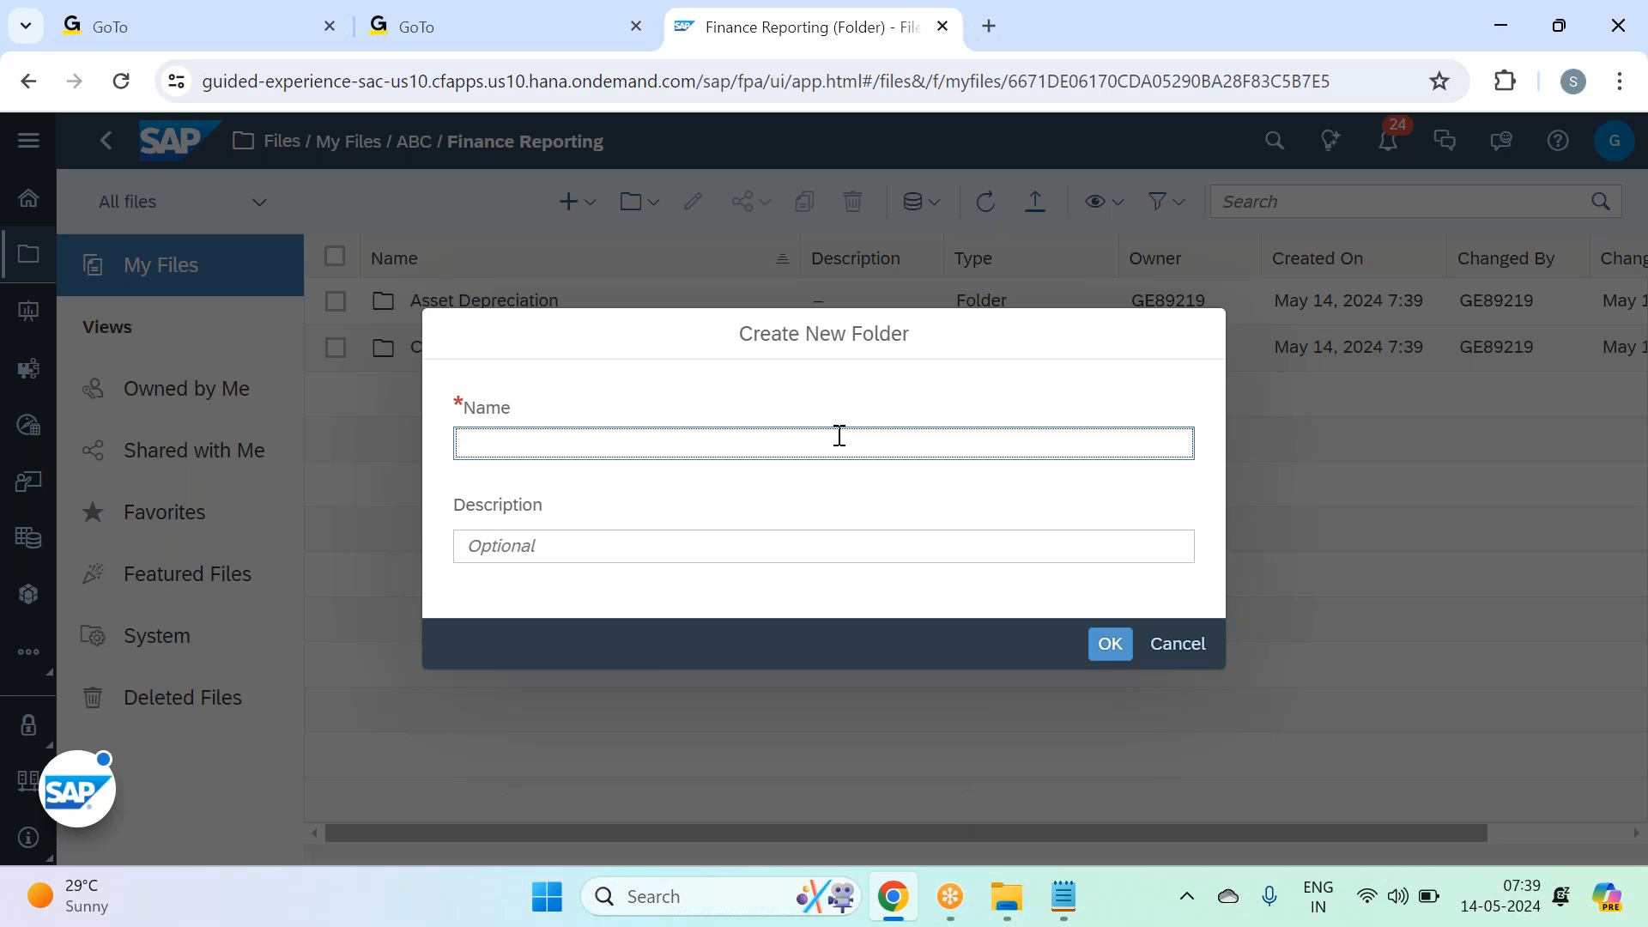
type("Finance Recievables")
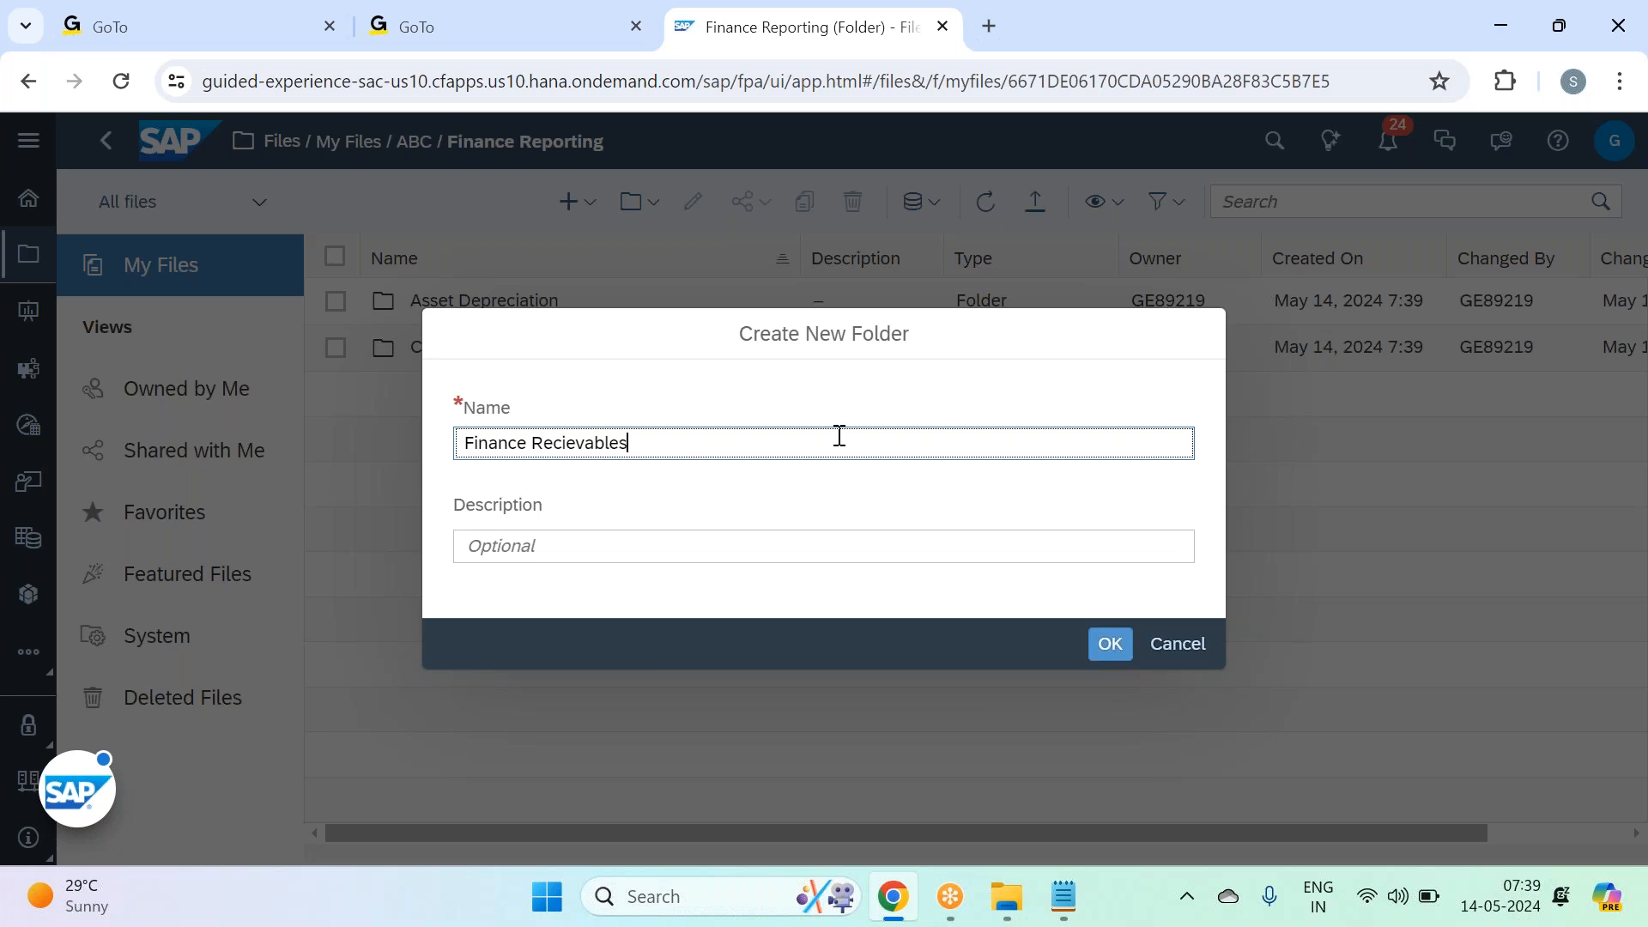
key("Return")
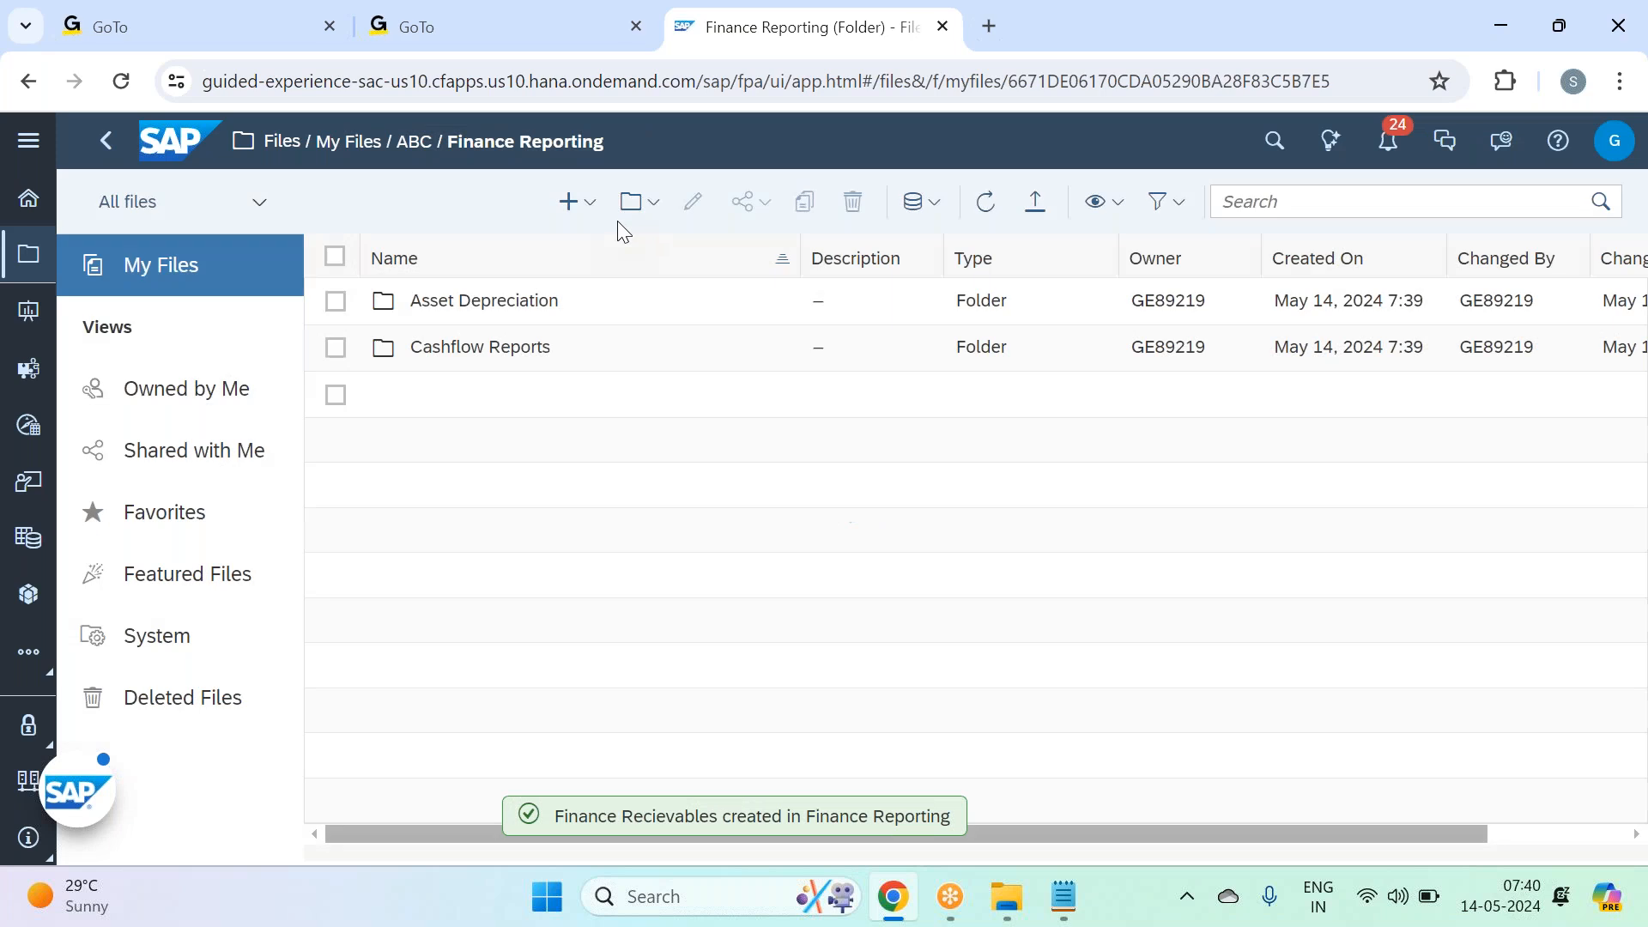
Step: Create a subfolder named Finance Balance Sheet Reporting in Finance Reporting
left_click(638, 202)
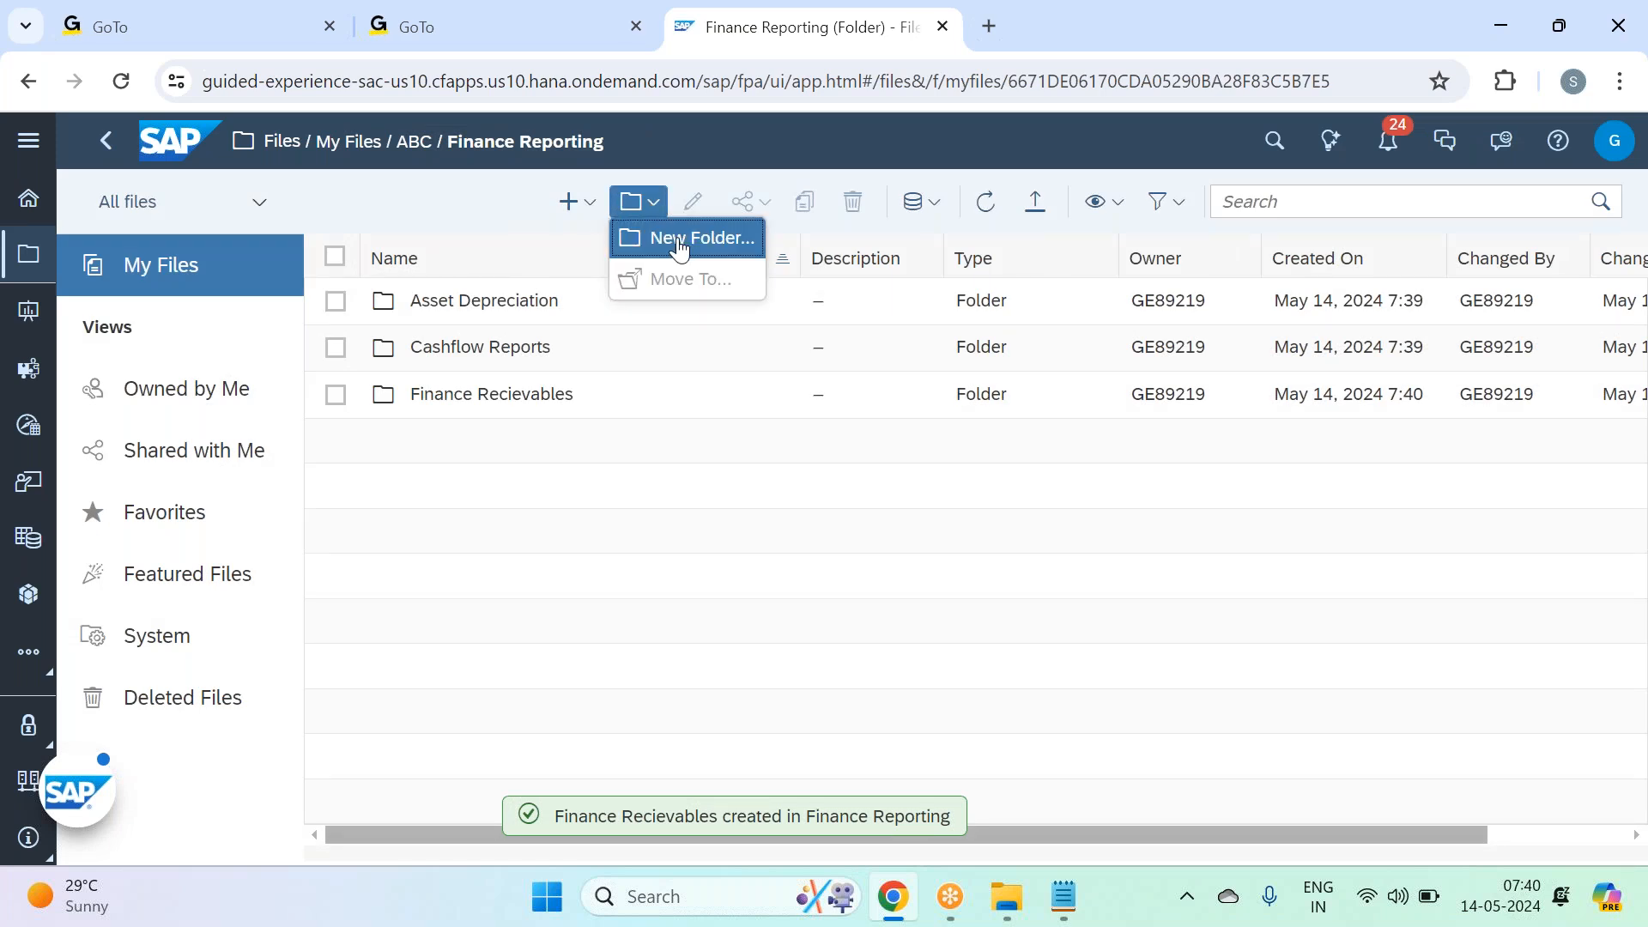
left_click(679, 240)
left_click(769, 443)
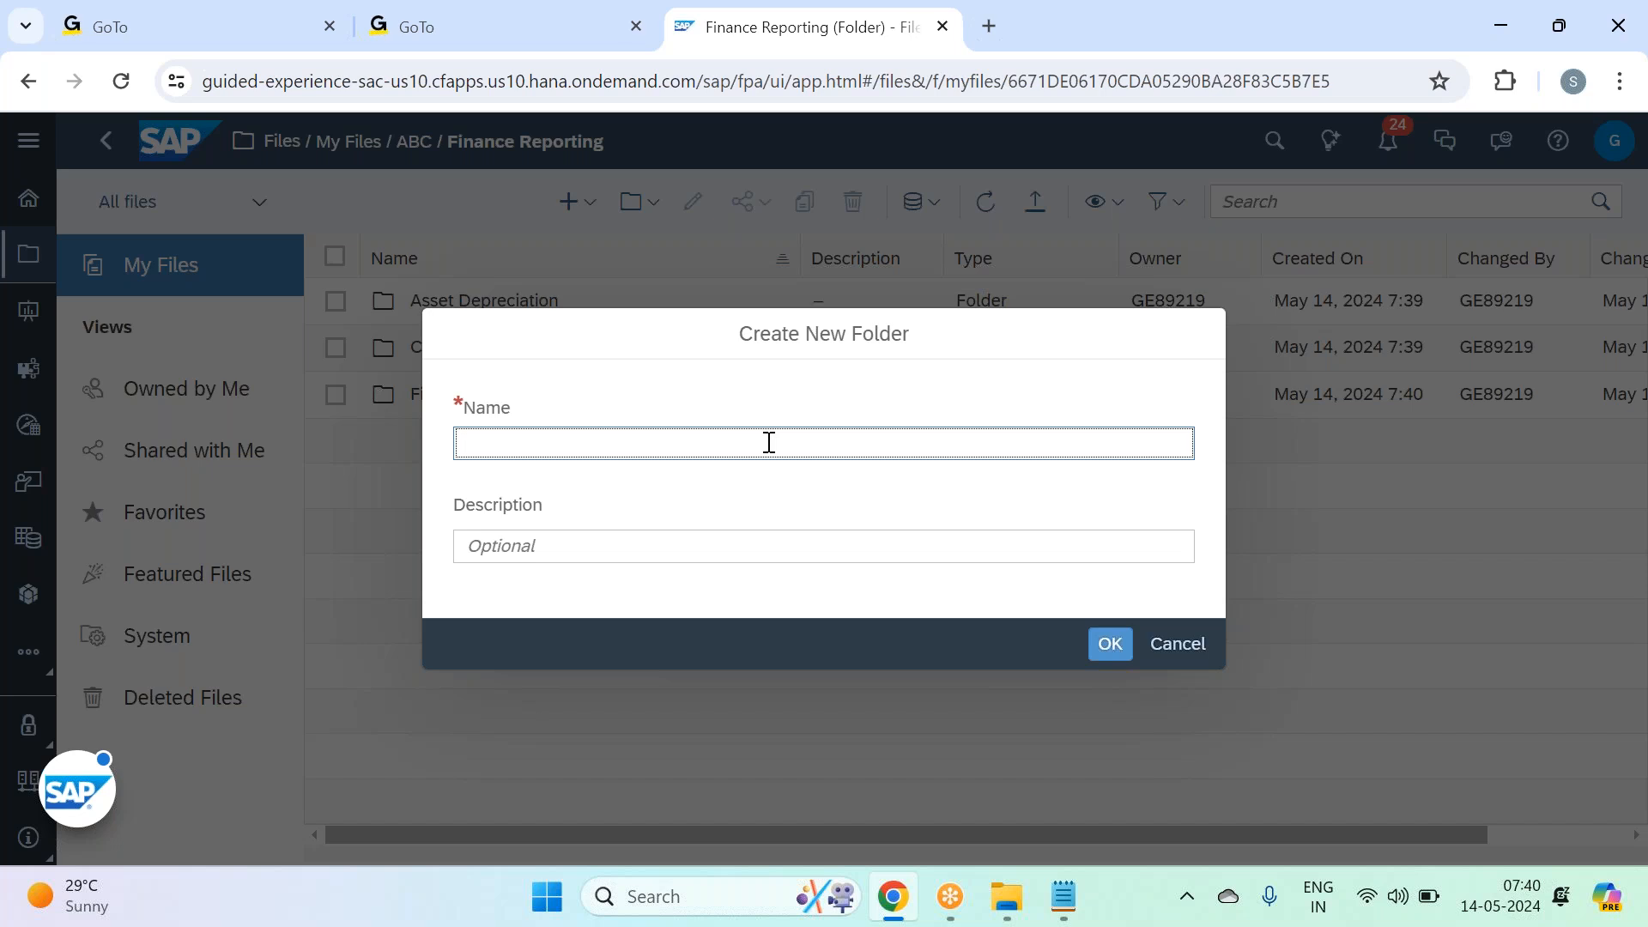
type("nce")
type(" P&")
key("BackSpace")
key("BackSpace")
key("BackSpace")
key("BackSpace")
key("BackSpace")
type("Balance Sheet ")
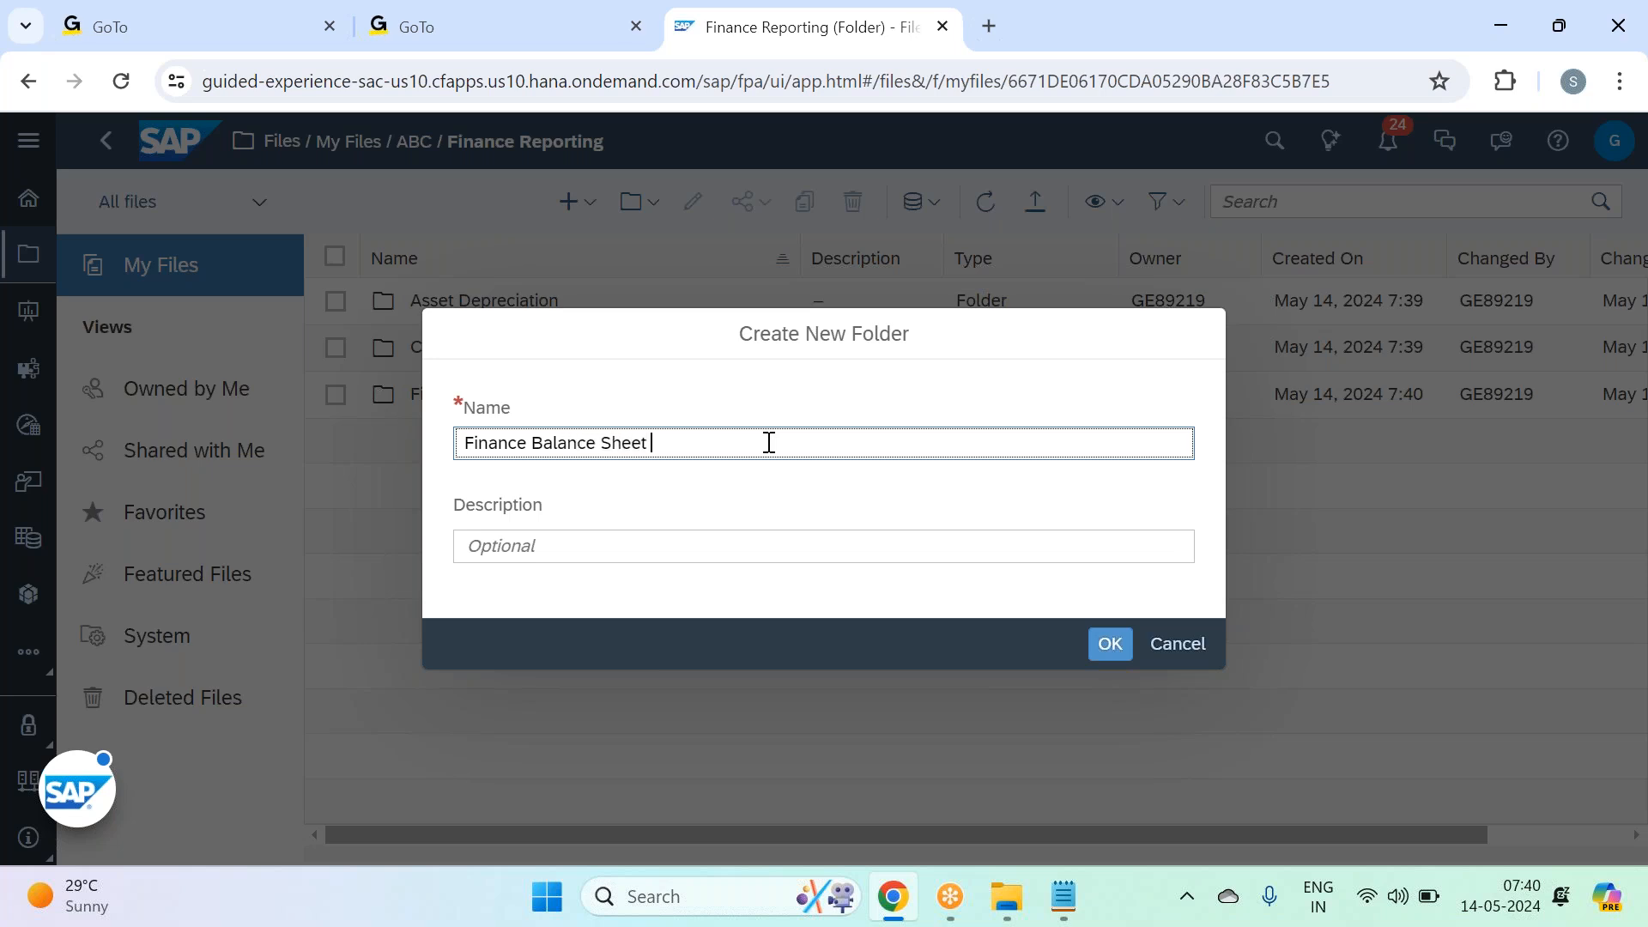
type("Reporting")
key("Return")
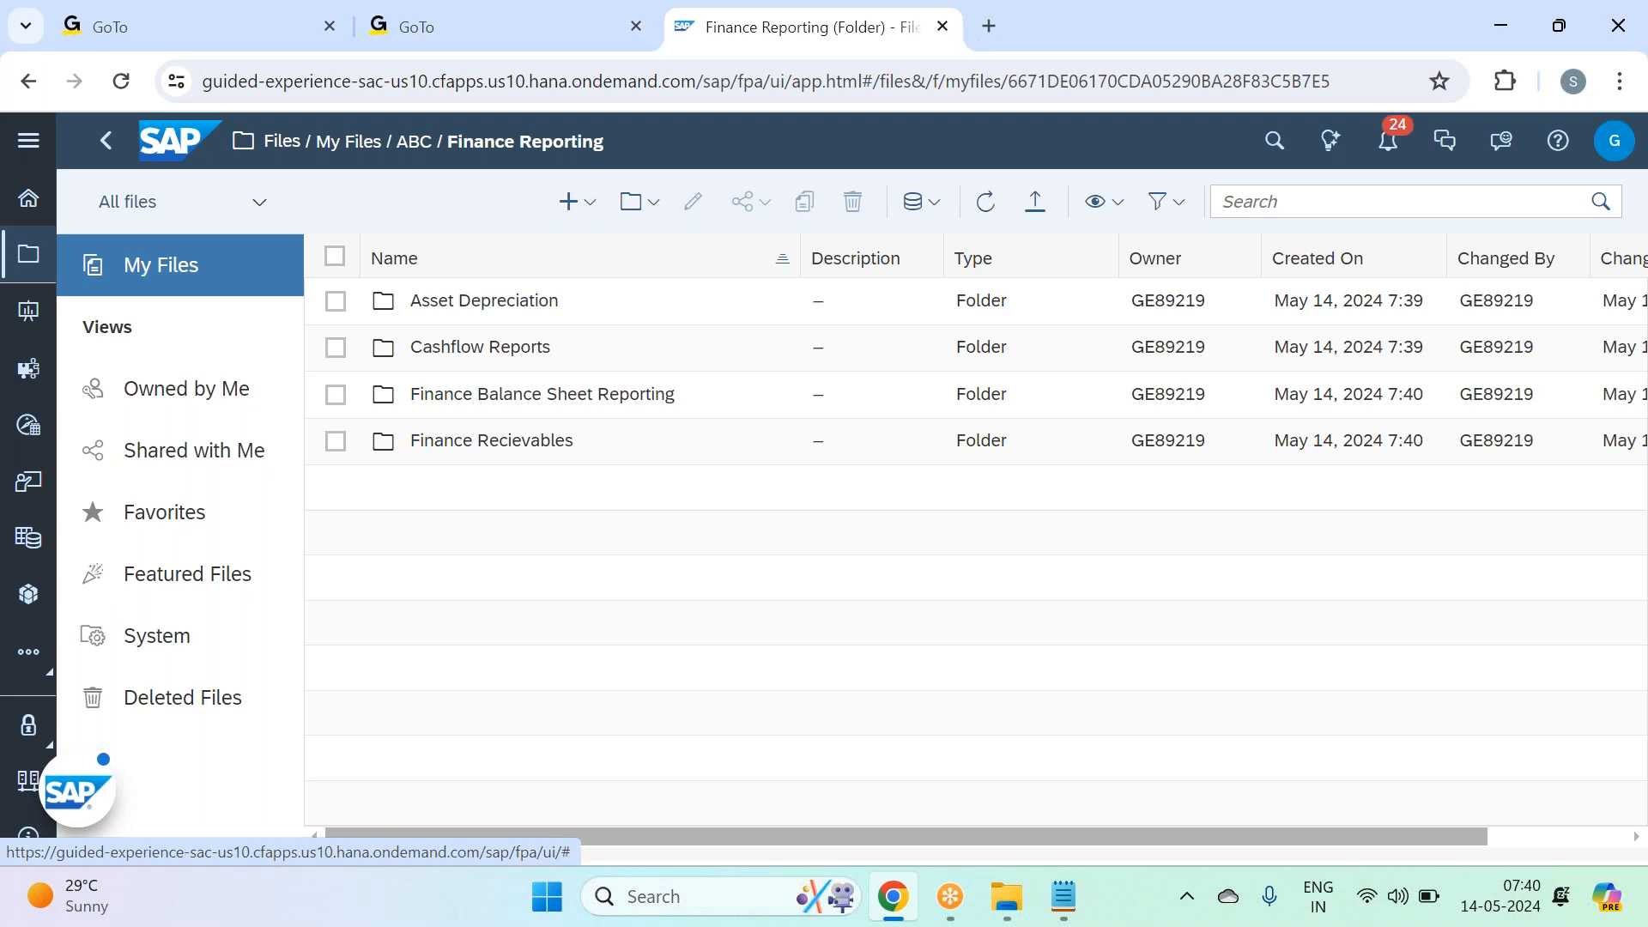
Step: Open the Finance Balance Sheet Reporting folder and create a subfolder named Finance P&L Statement
left_click(587, 390)
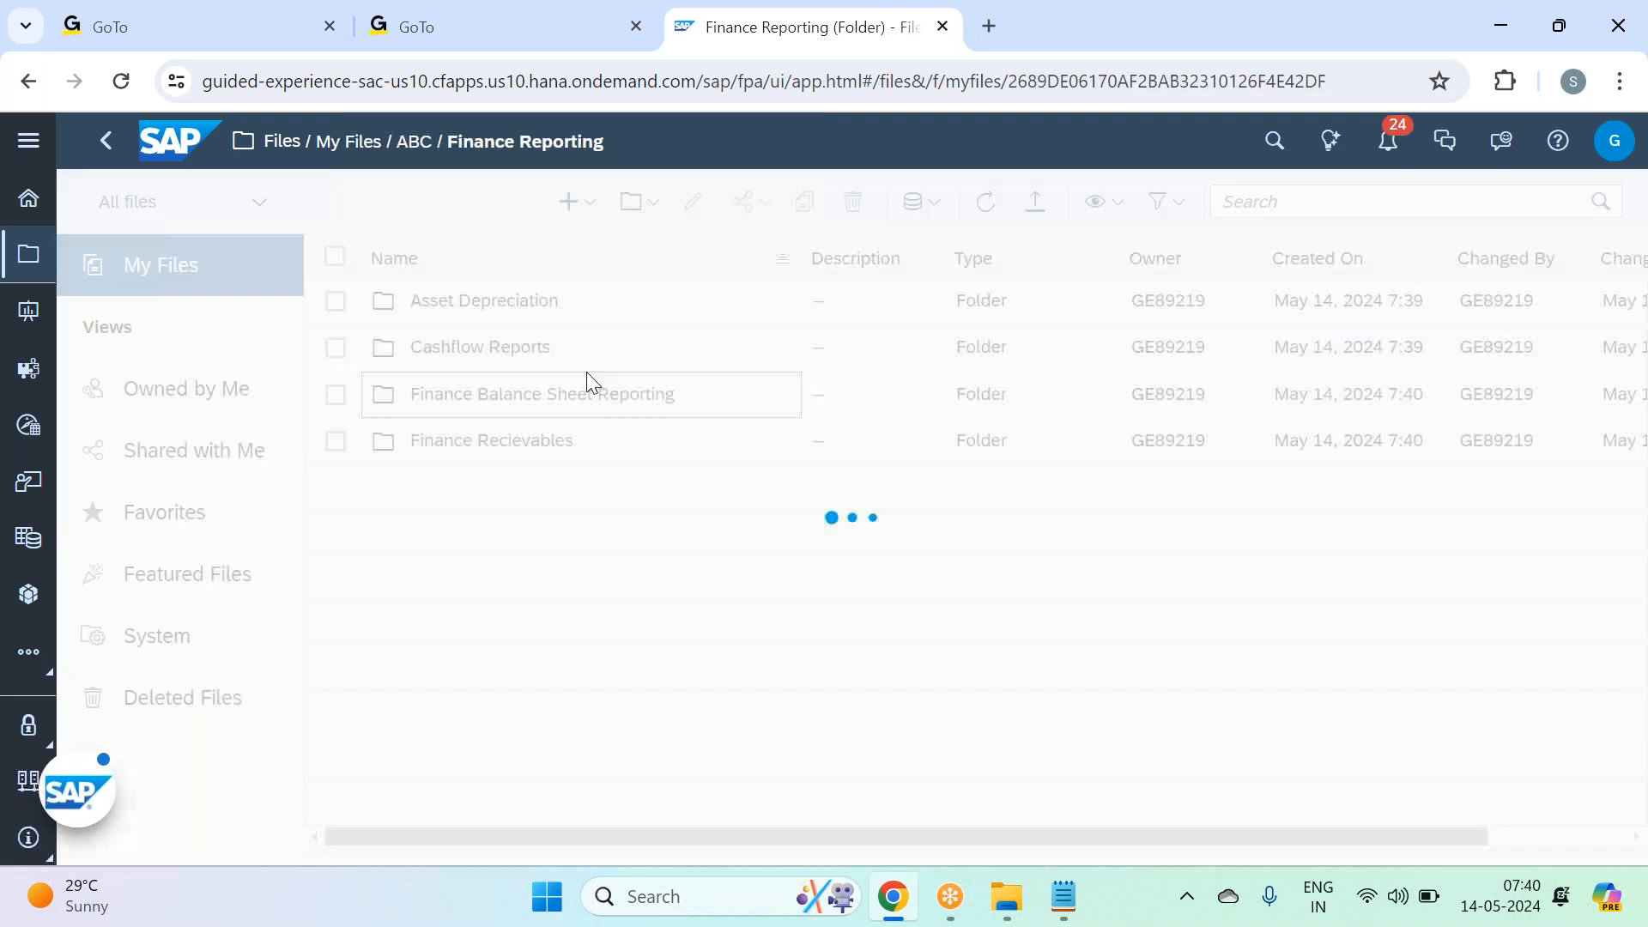
left_click(640, 202)
left_click(743, 240)
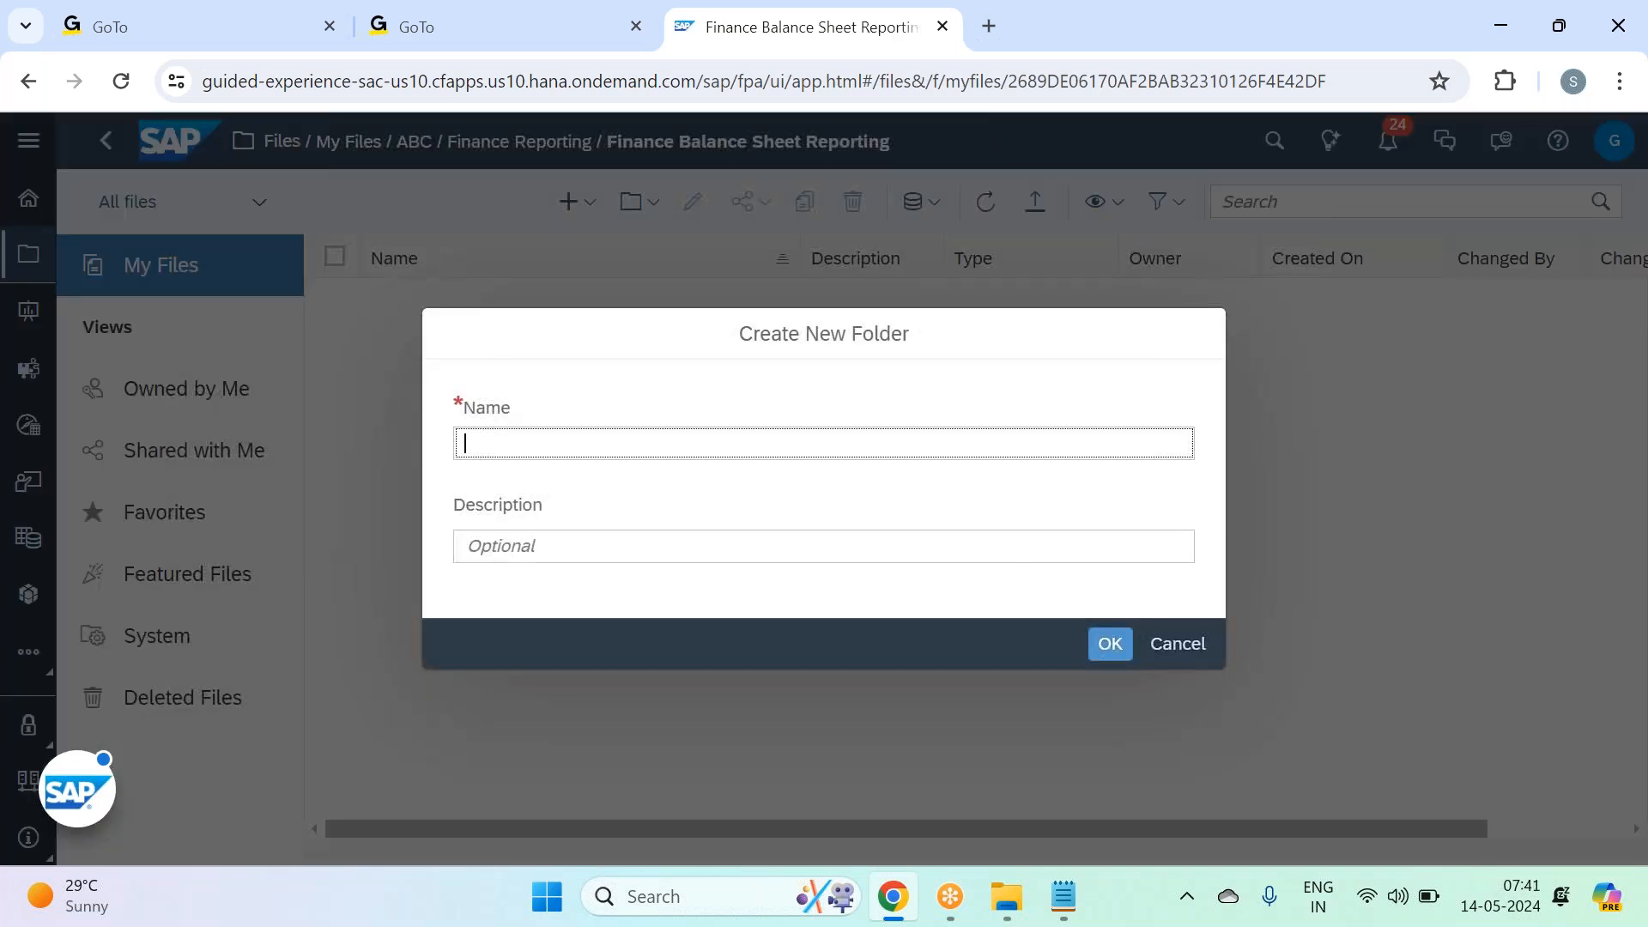
type("Finance P&L Statement")
key("Return")
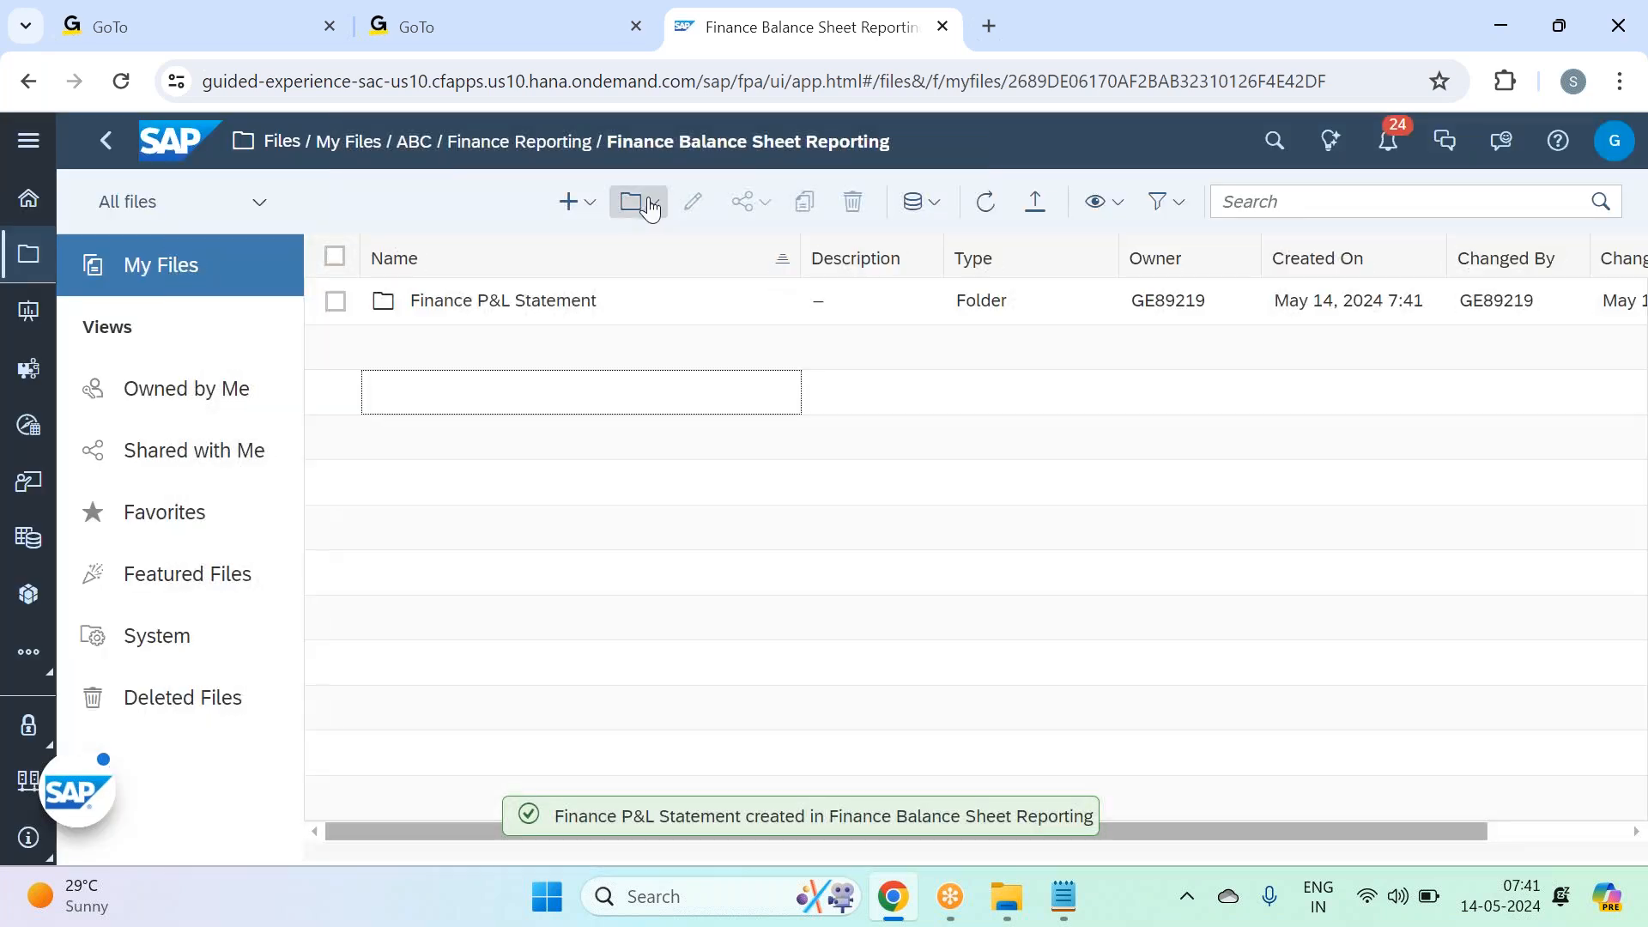
Step: Create a subfolder named Finance Balance sheet in Finance Balance Sheet Reporting
left_click(646, 205)
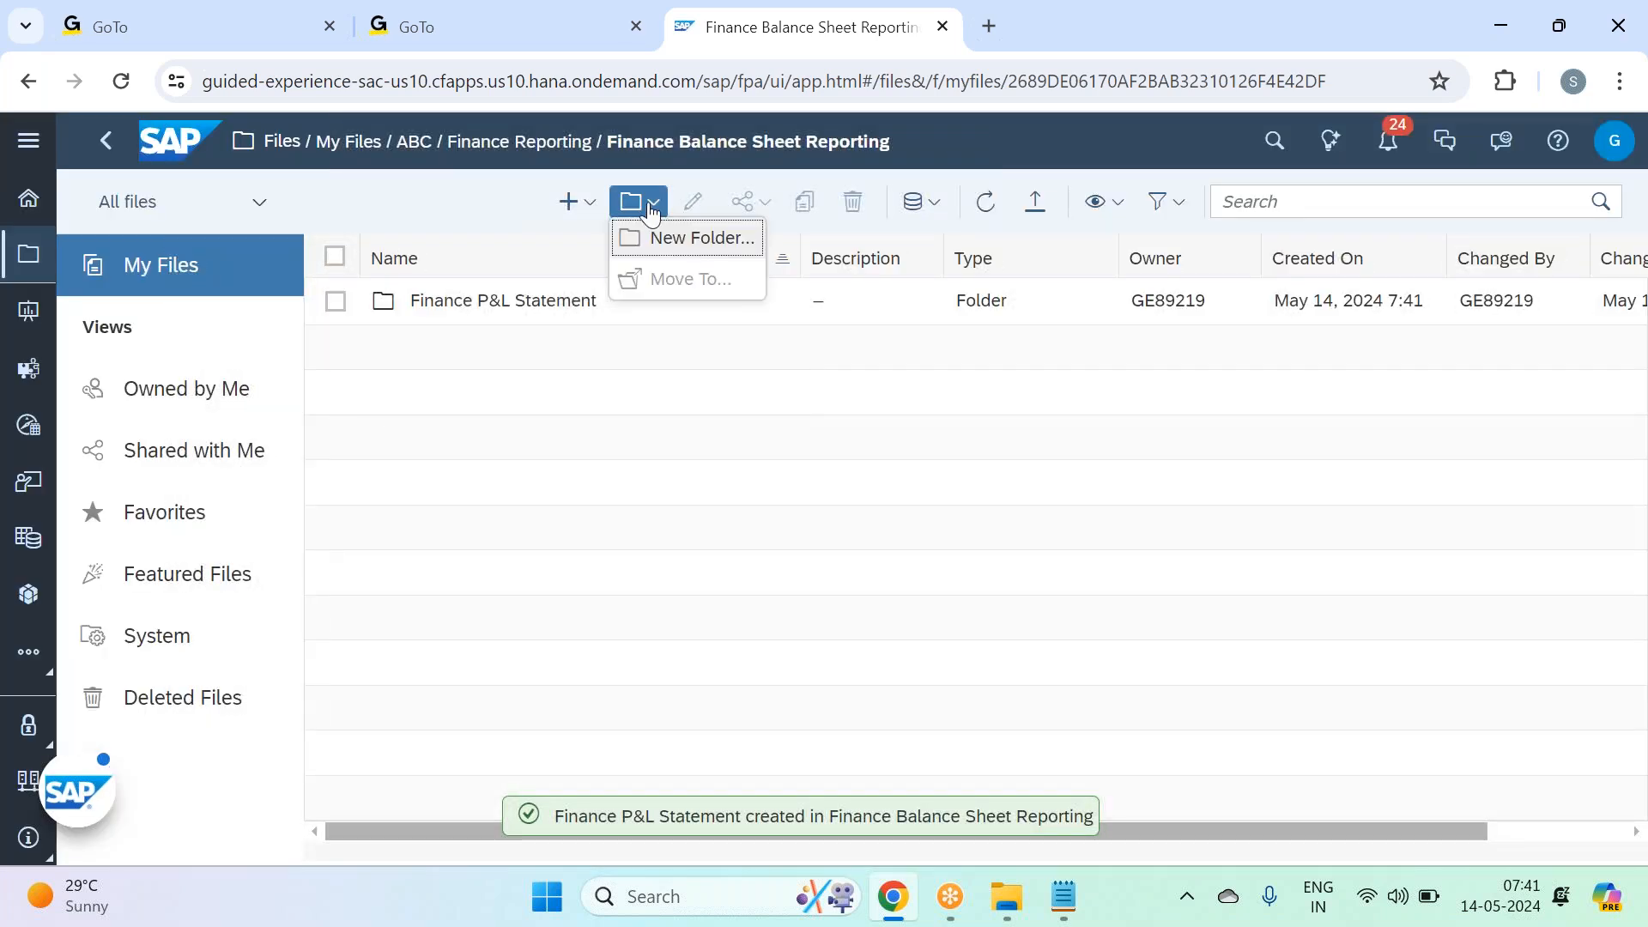
left_click(711, 247)
type("Fian")
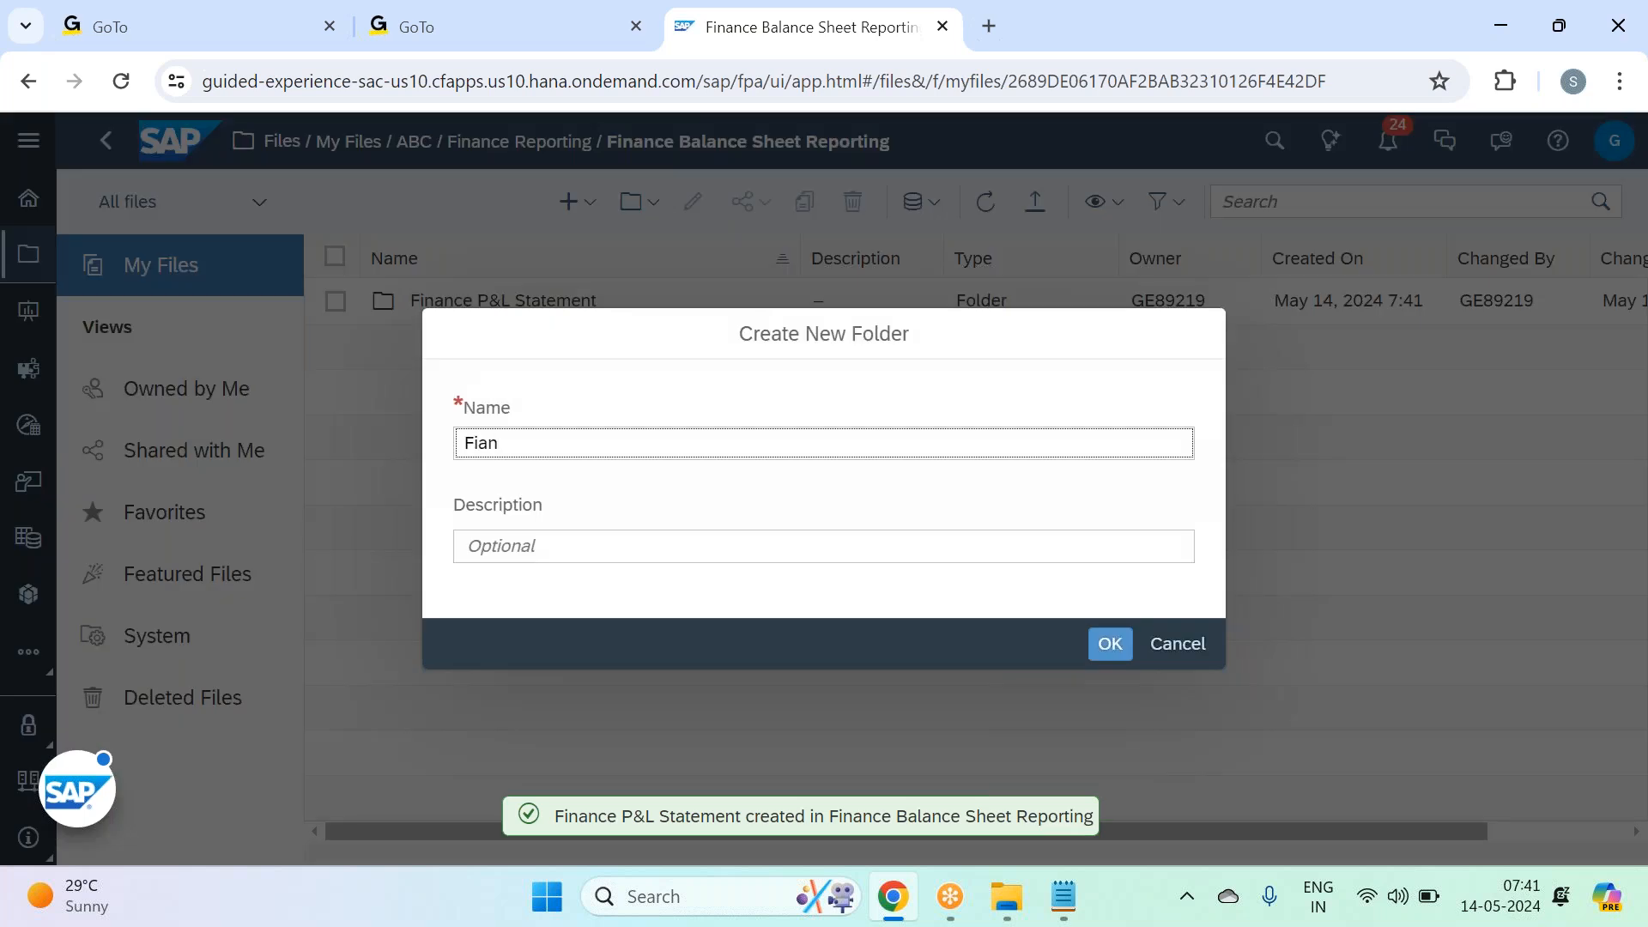
key("BackSpace")
type("nance B")
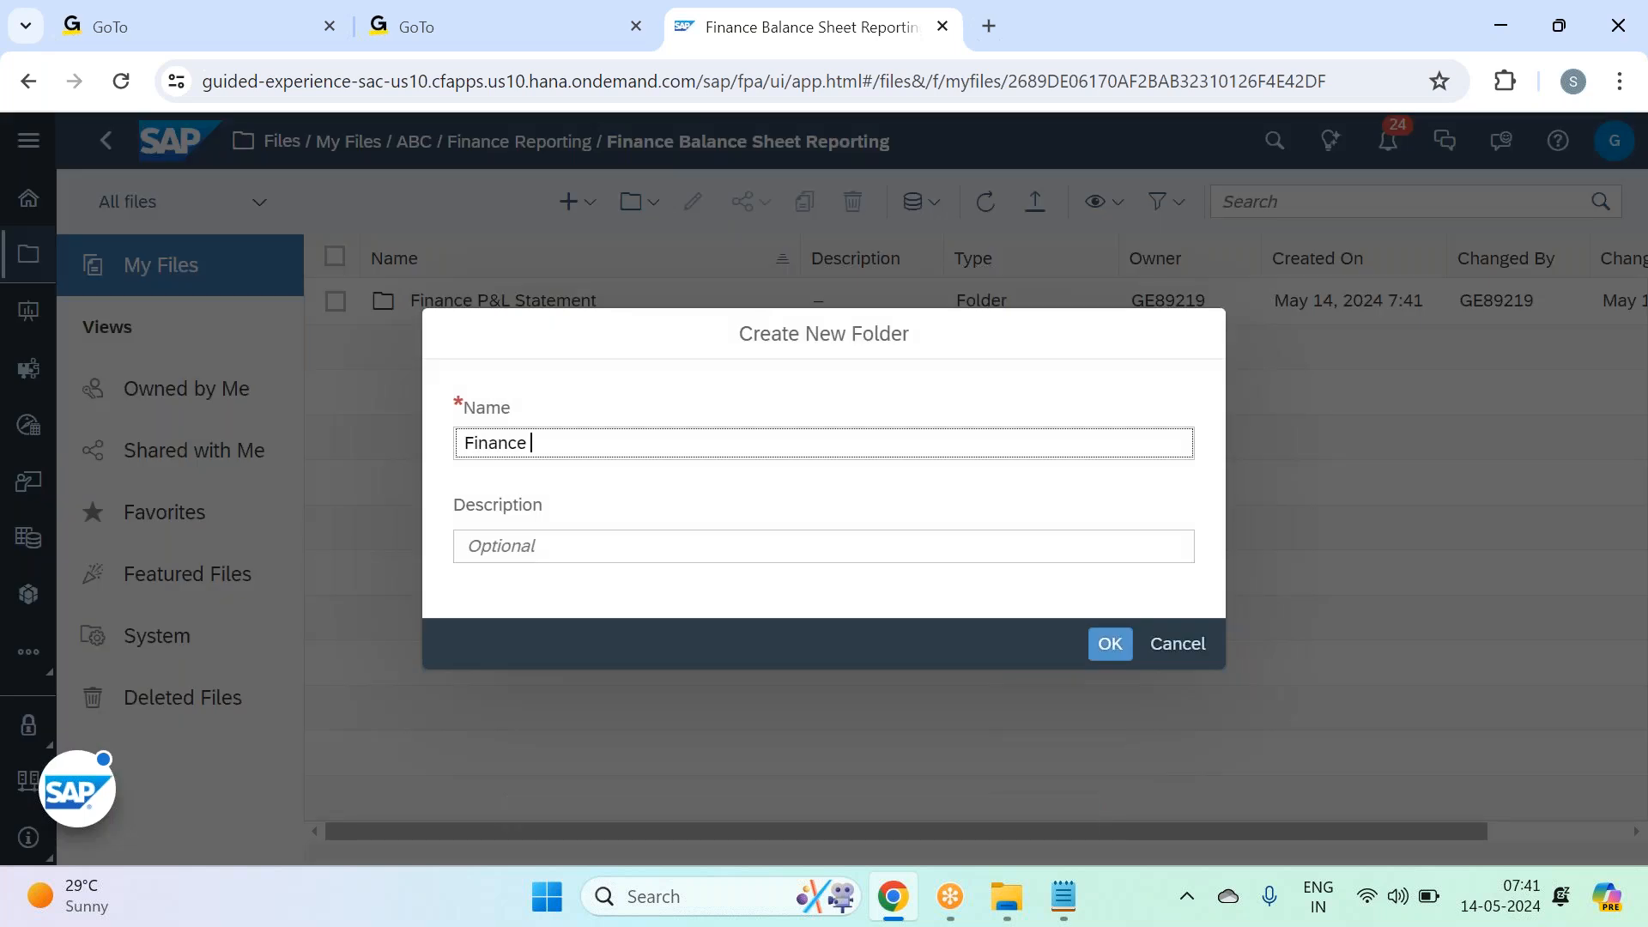
type("alance sheet")
key("Return")
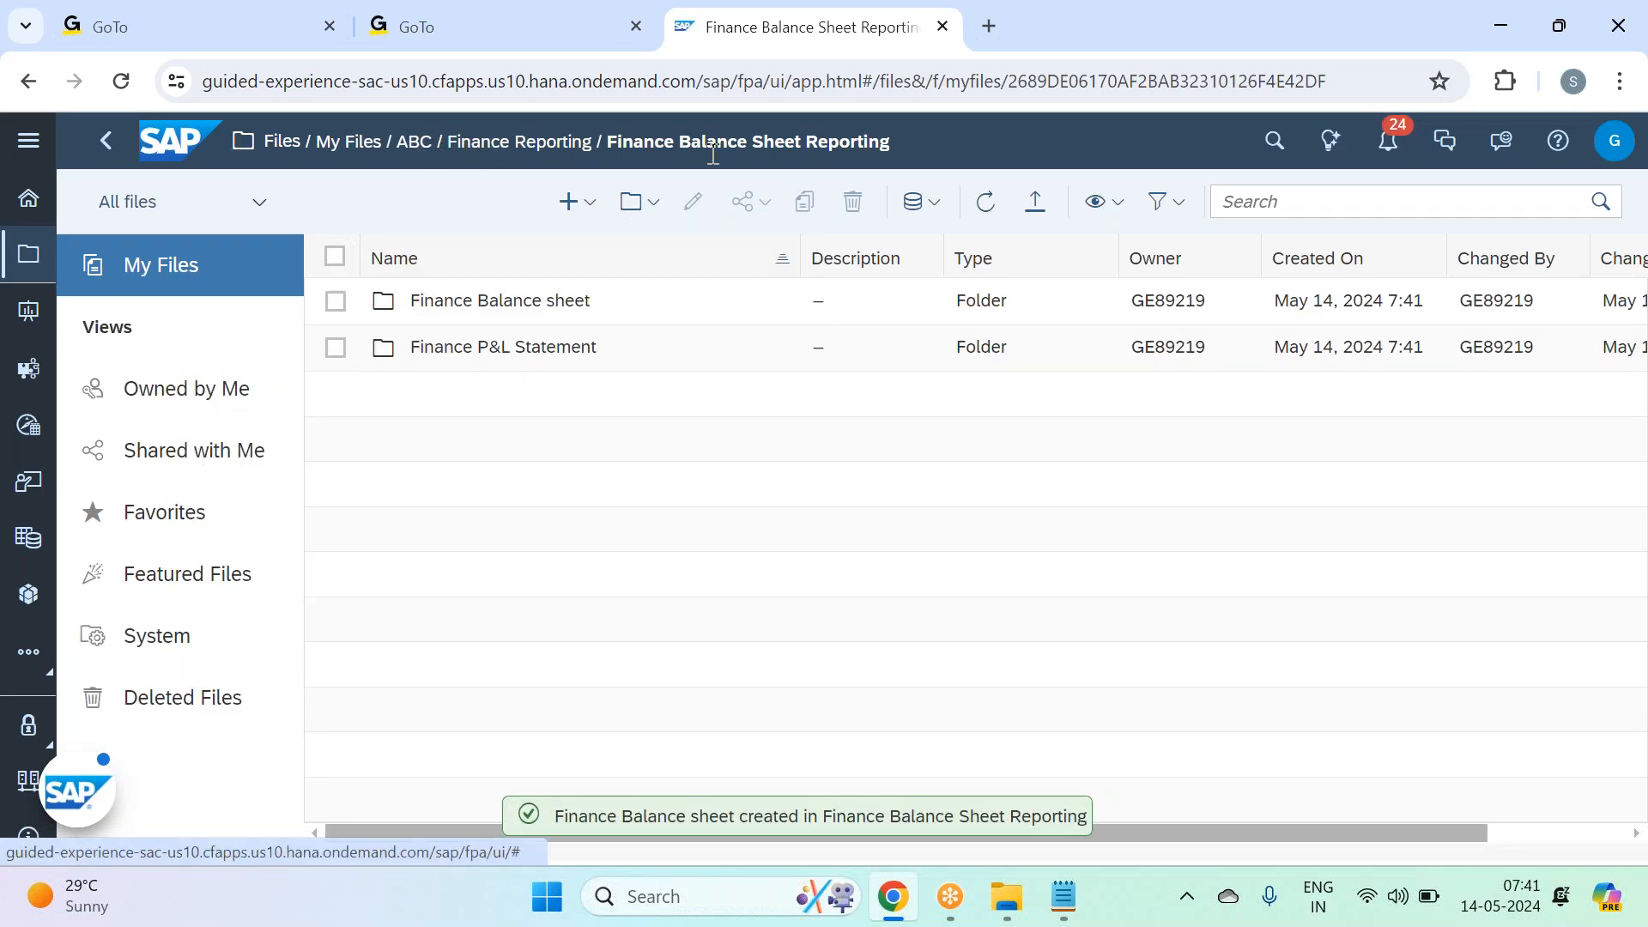
Step: Look inside the Finance P&L Statement folder and return to the Finance Reporting folder
left_click(533, 346)
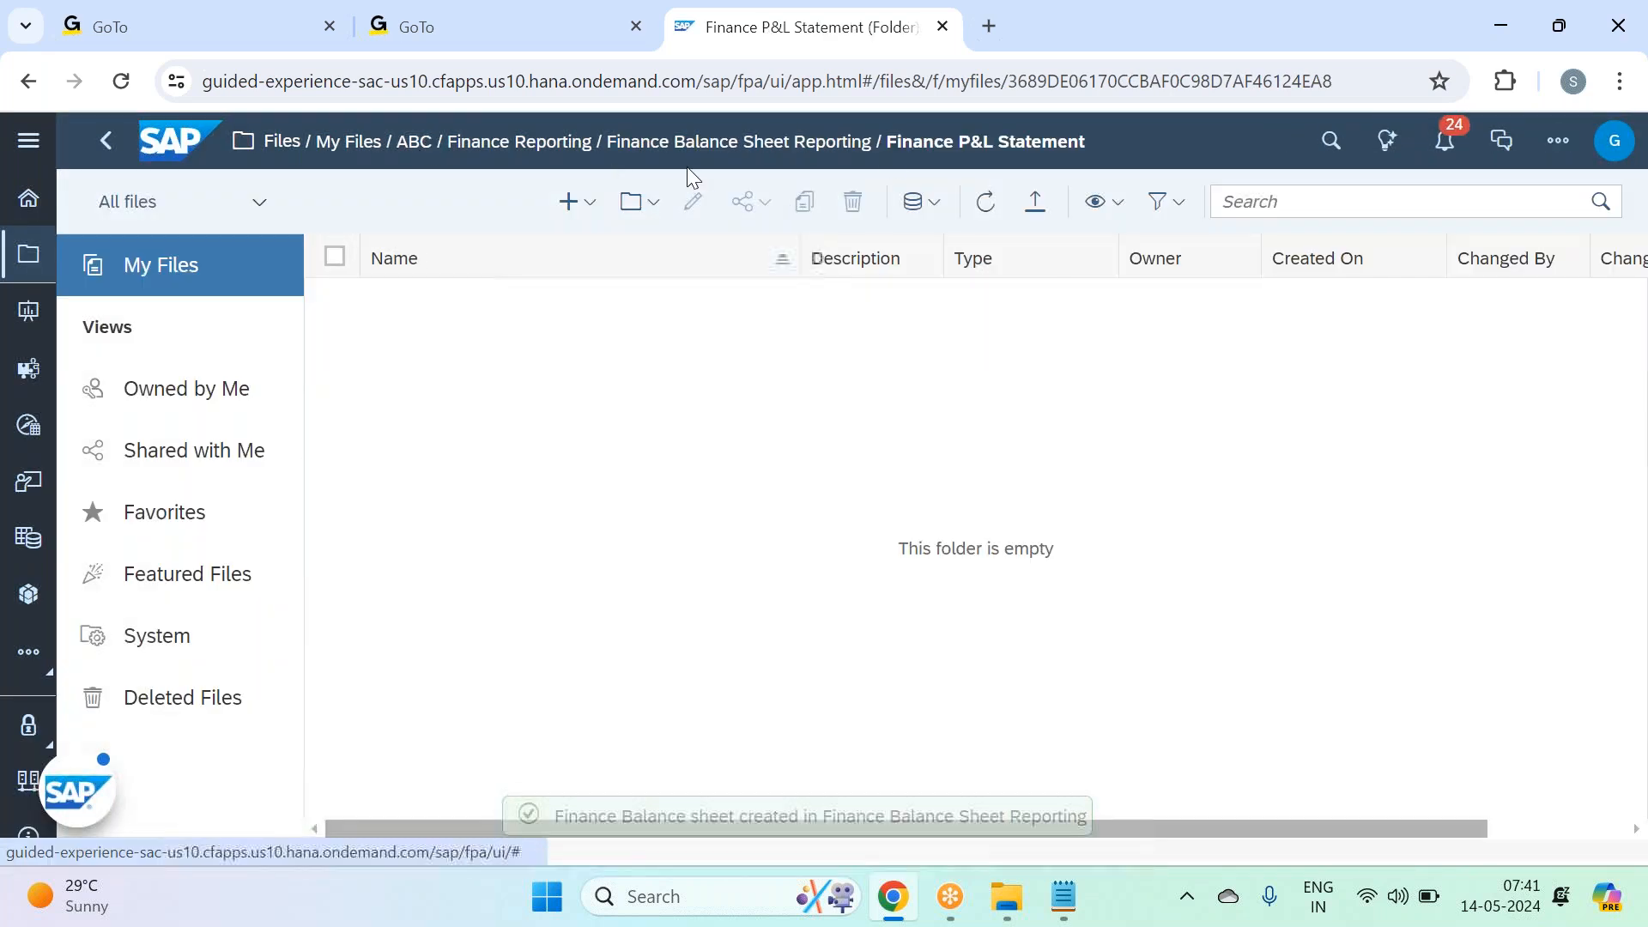
left_click(786, 144)
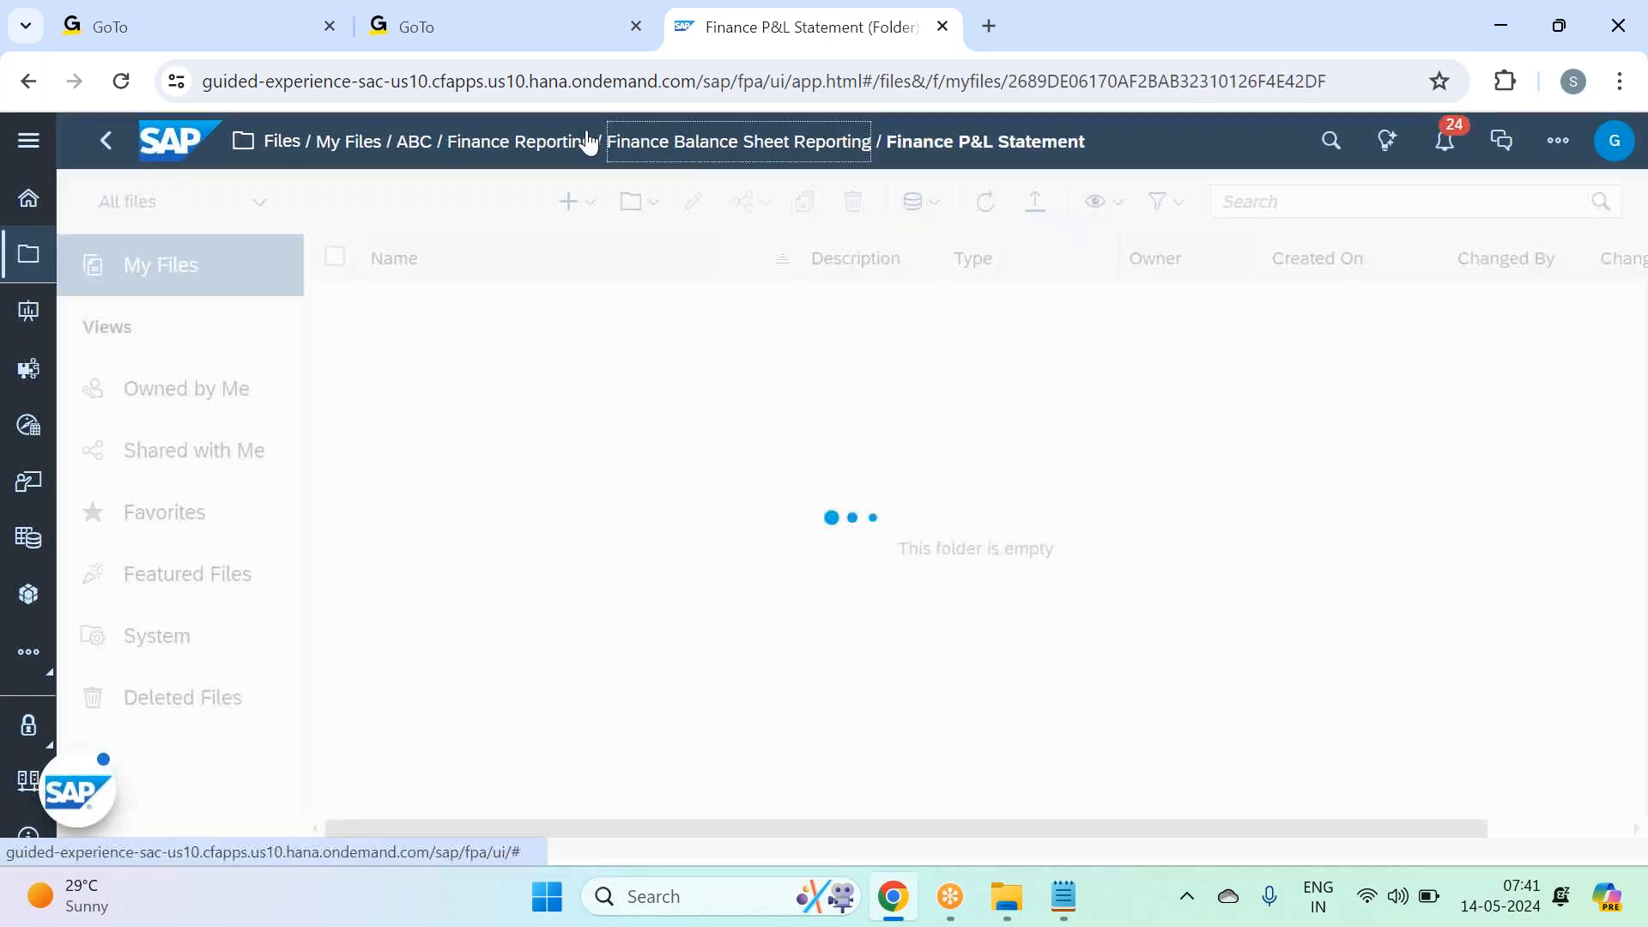
left_click(552, 144)
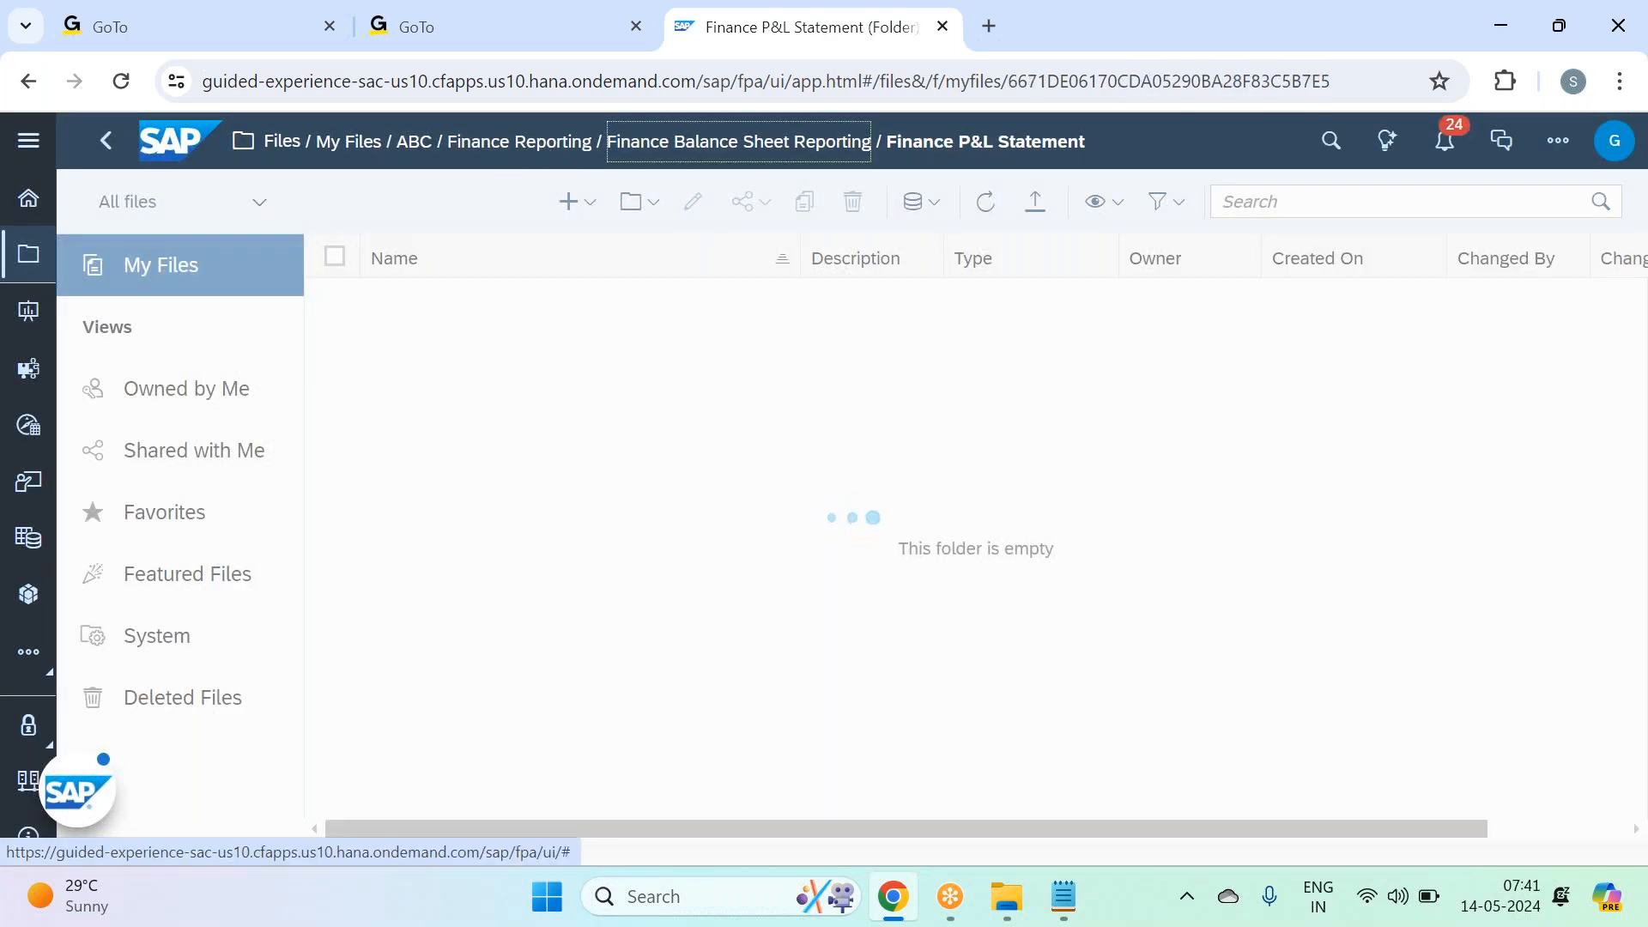
Step: Open the HR & Expense Reporting folder in ABC and create a subfolder named Payroll Reporting
left_click(415, 144)
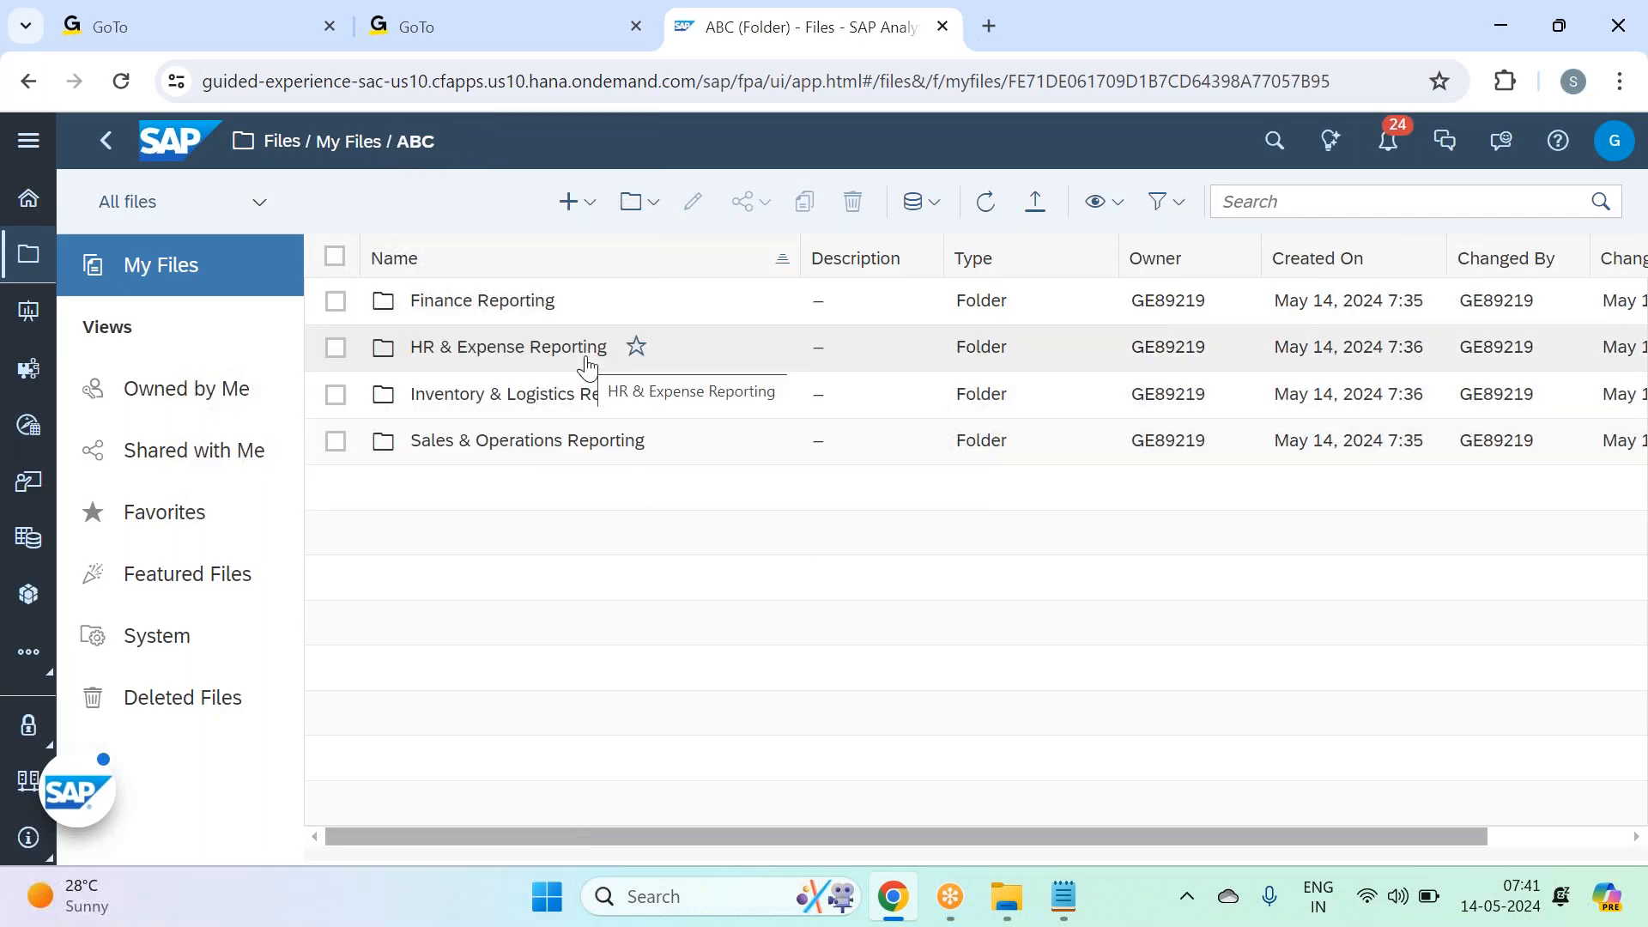
left_click(587, 367)
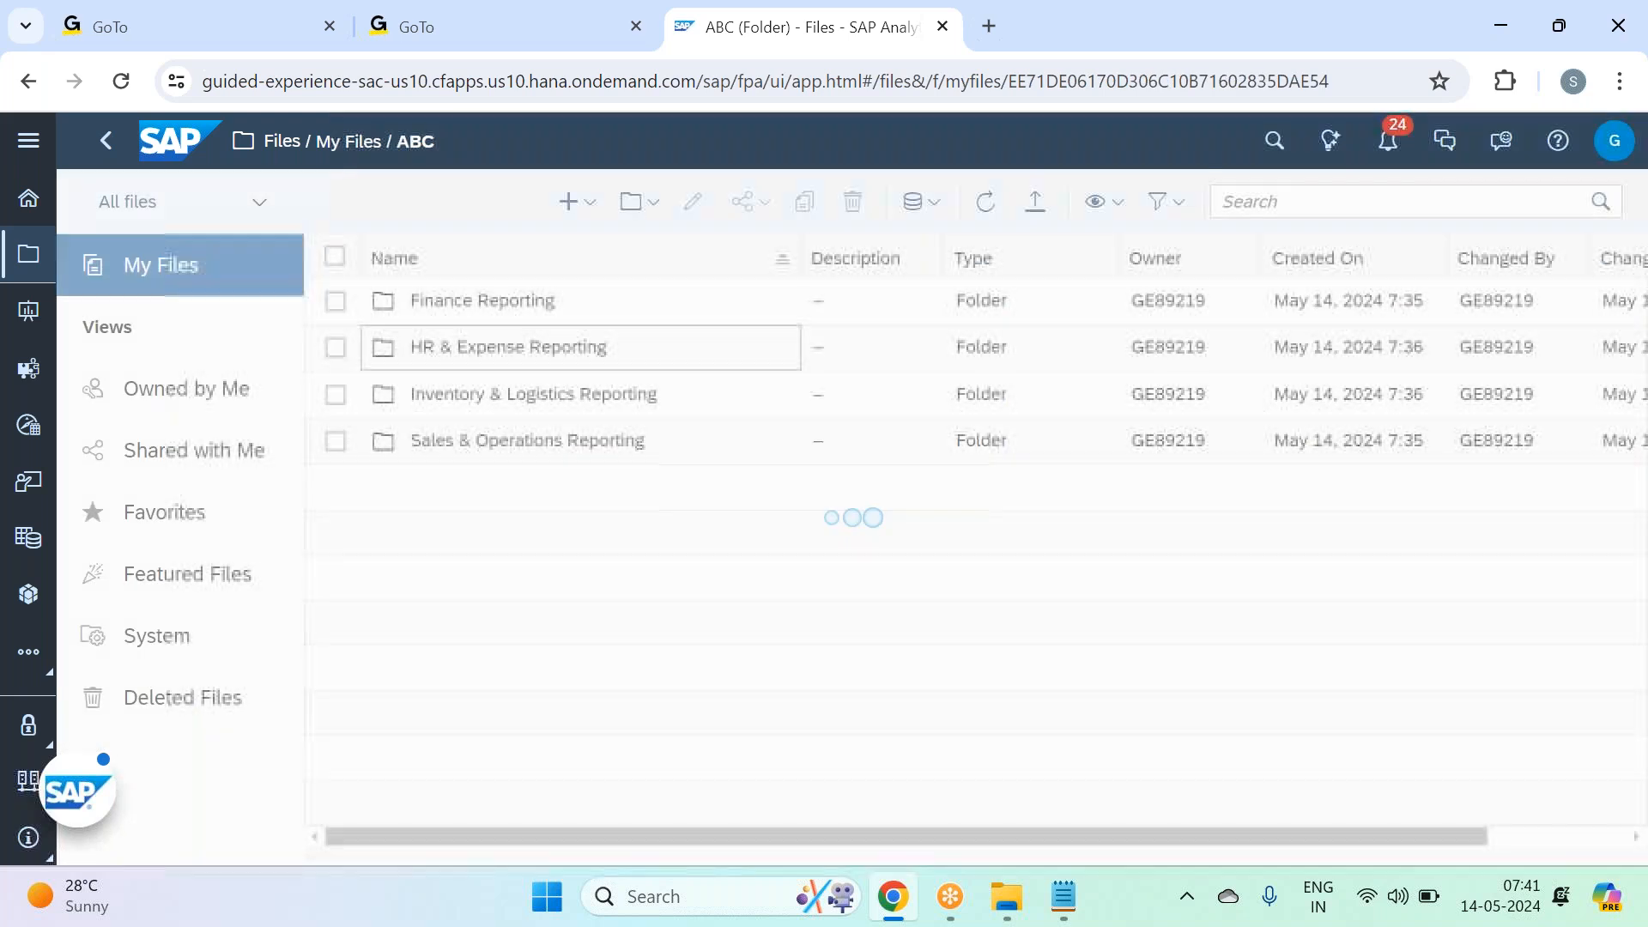
left_click(646, 203)
left_click(672, 246)
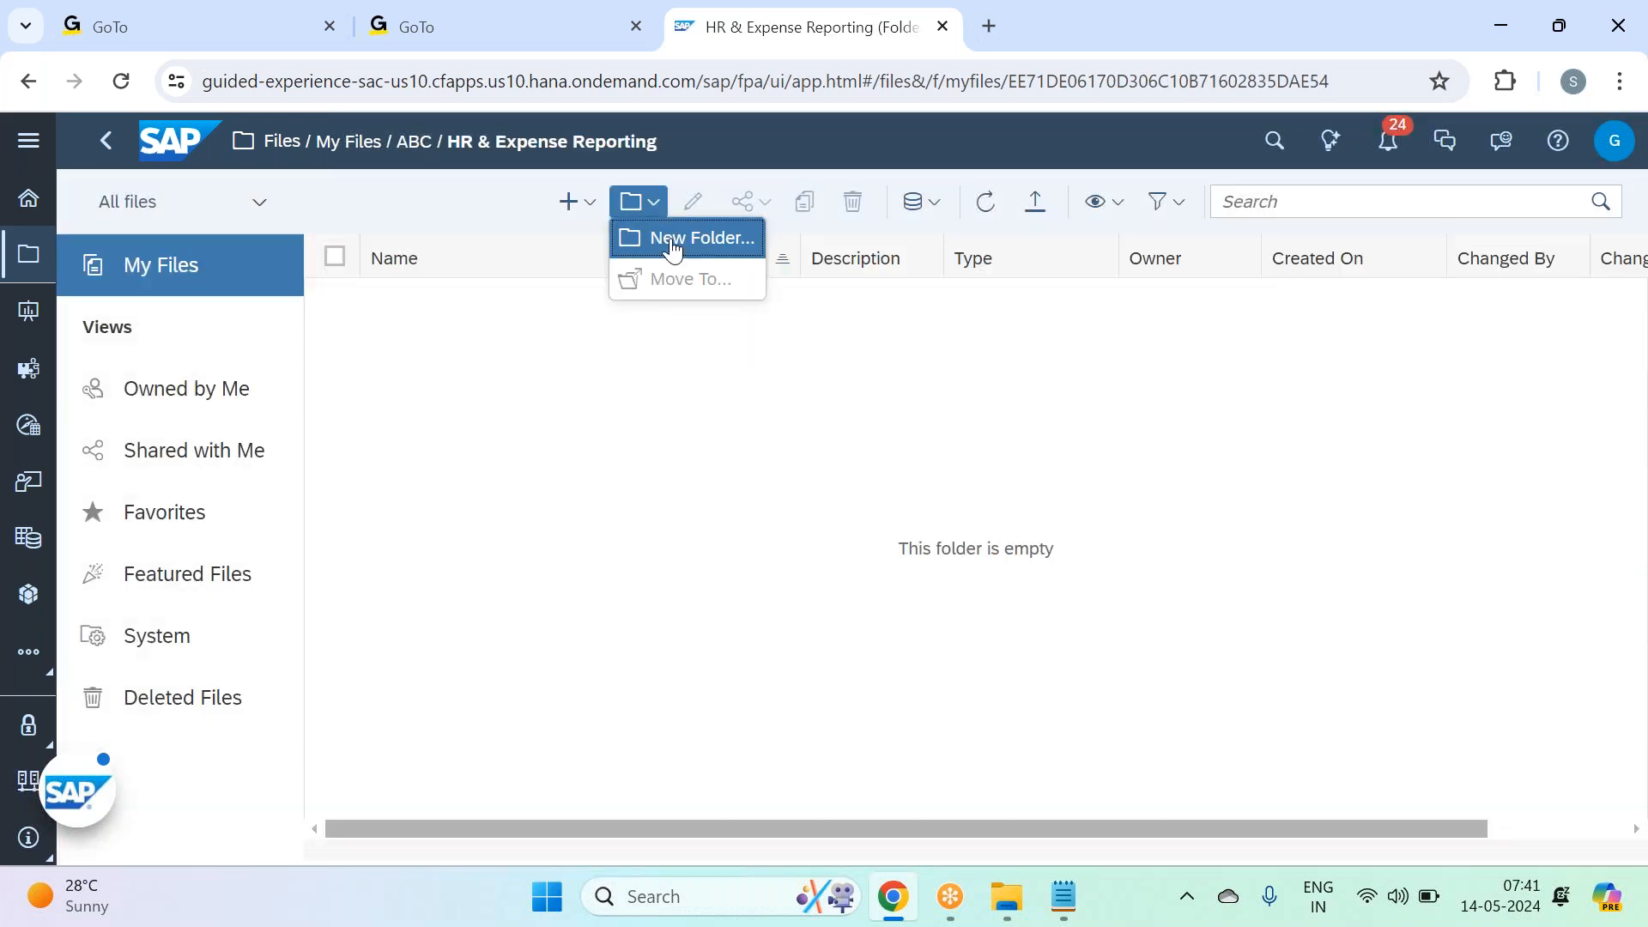
type("Pay")
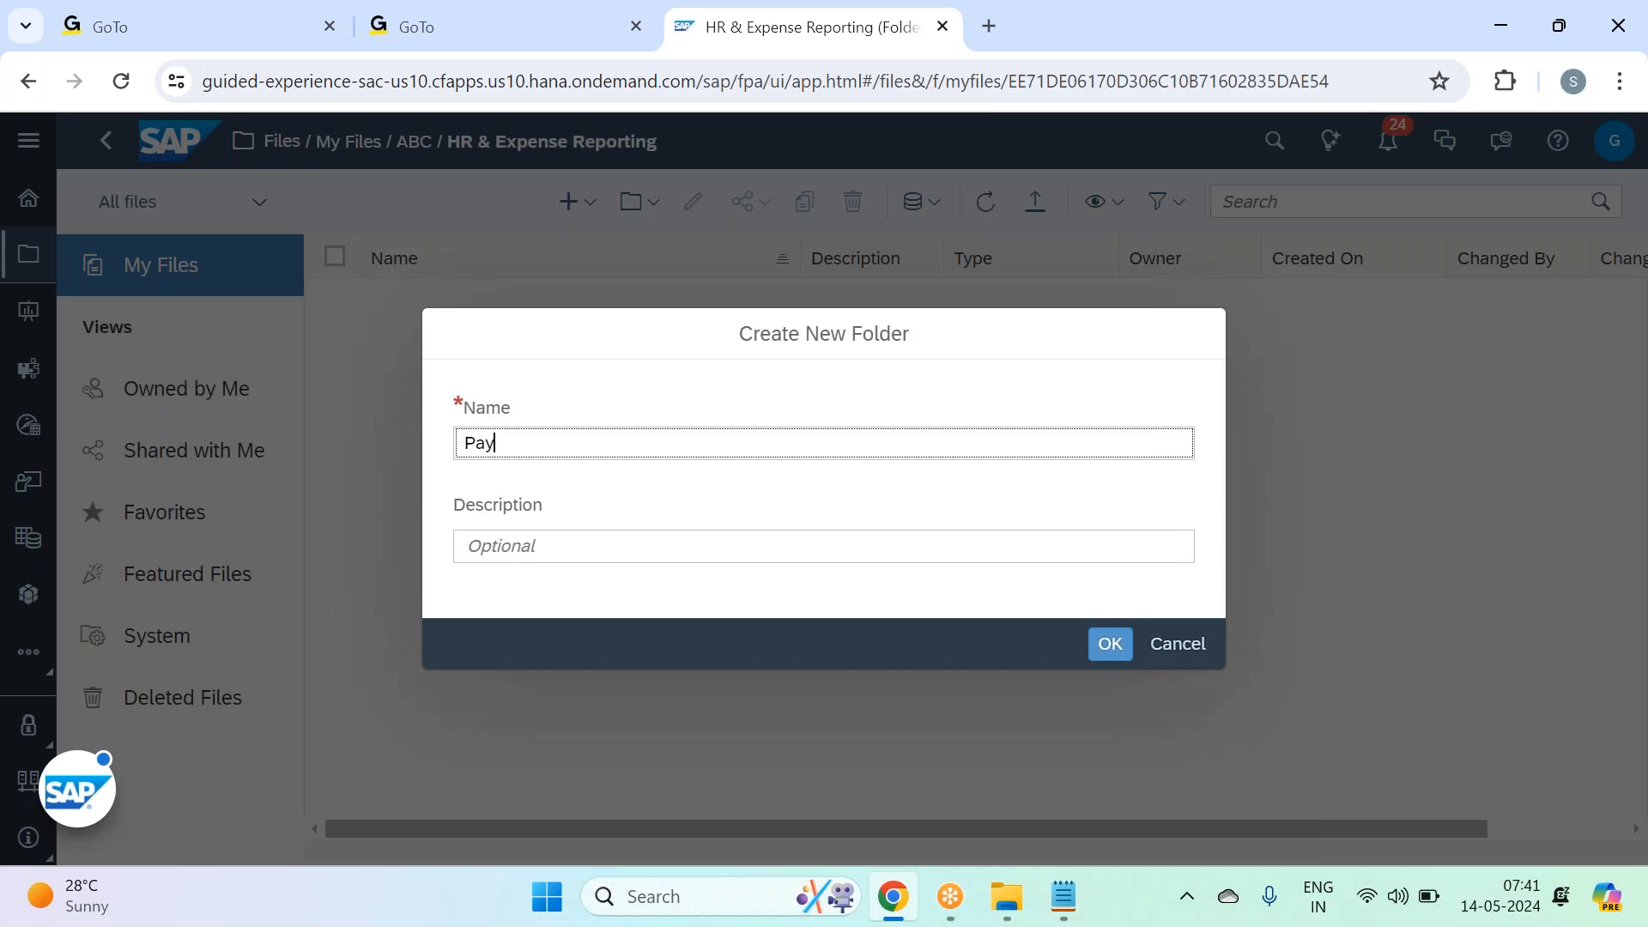
type("roll Reporting")
key("Return")
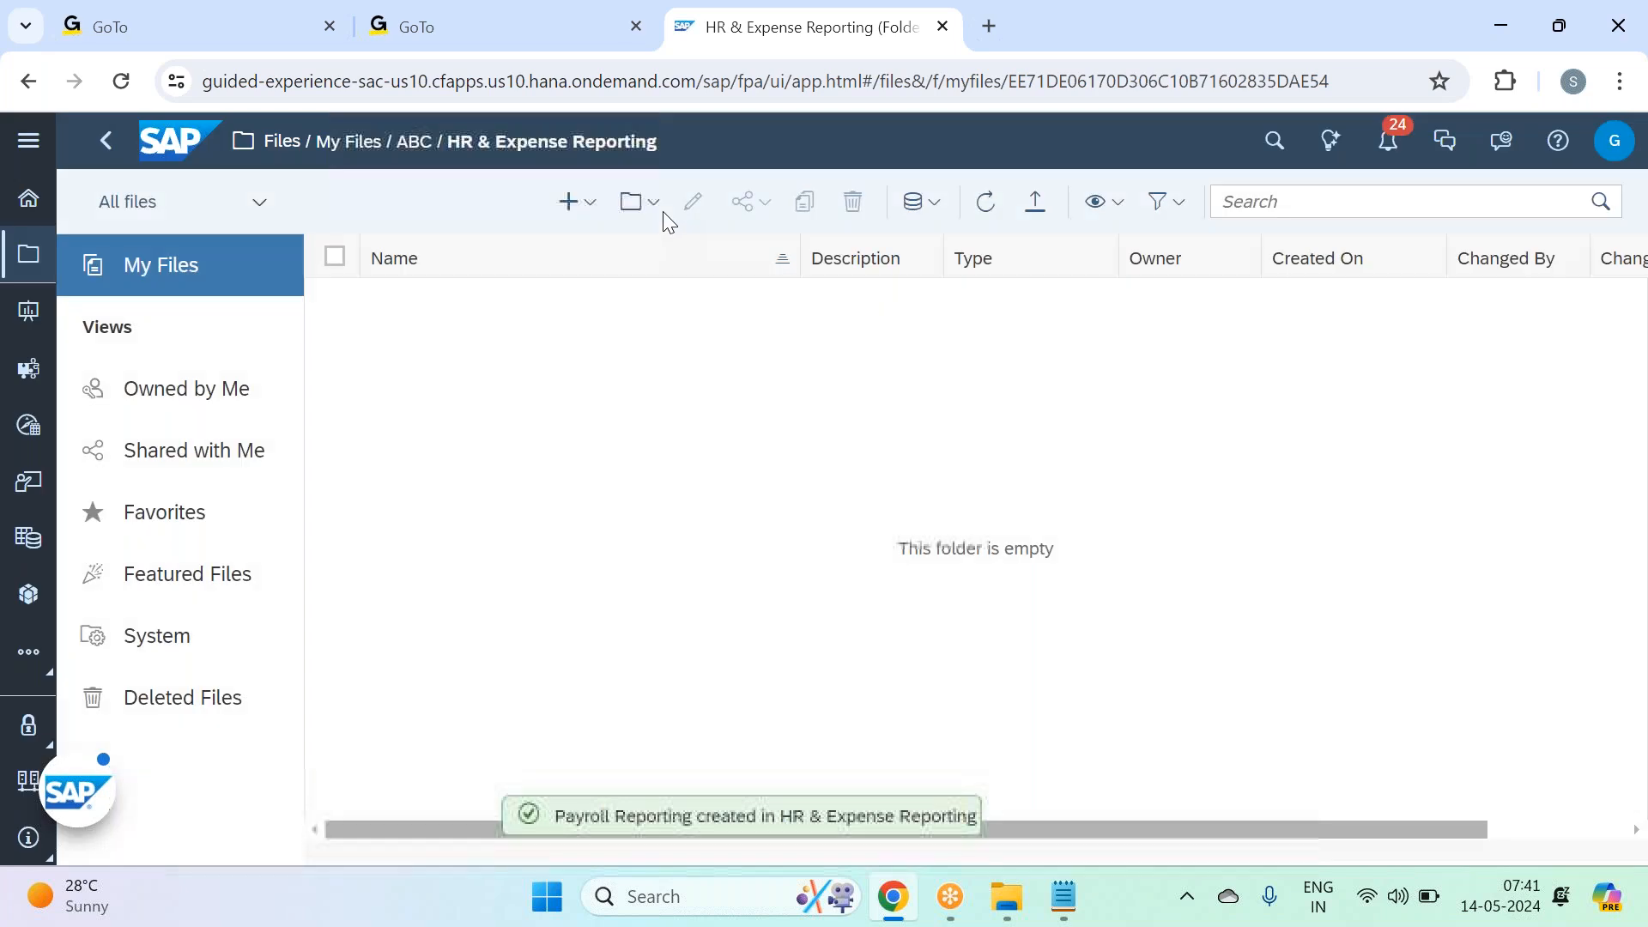
Step: Create a subfolder named Employe Expense in HR & Expense Reporting
left_click(654, 204)
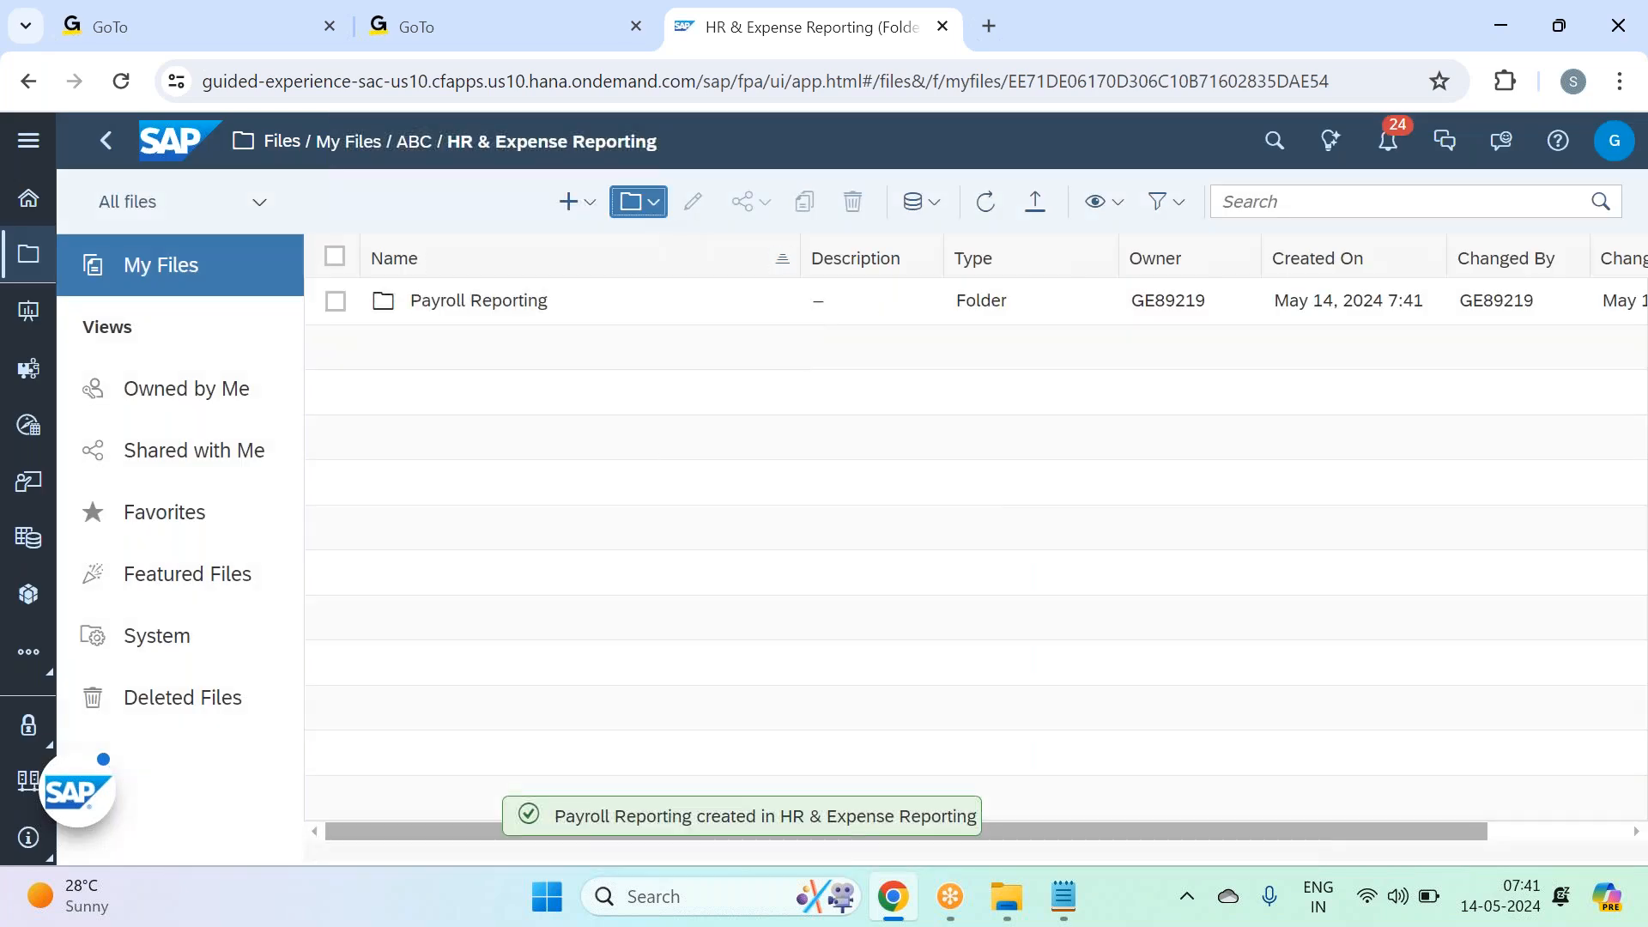
left_click(682, 256)
type("Employe Exd")
key("BackSpace")
type("pense")
key("Return")
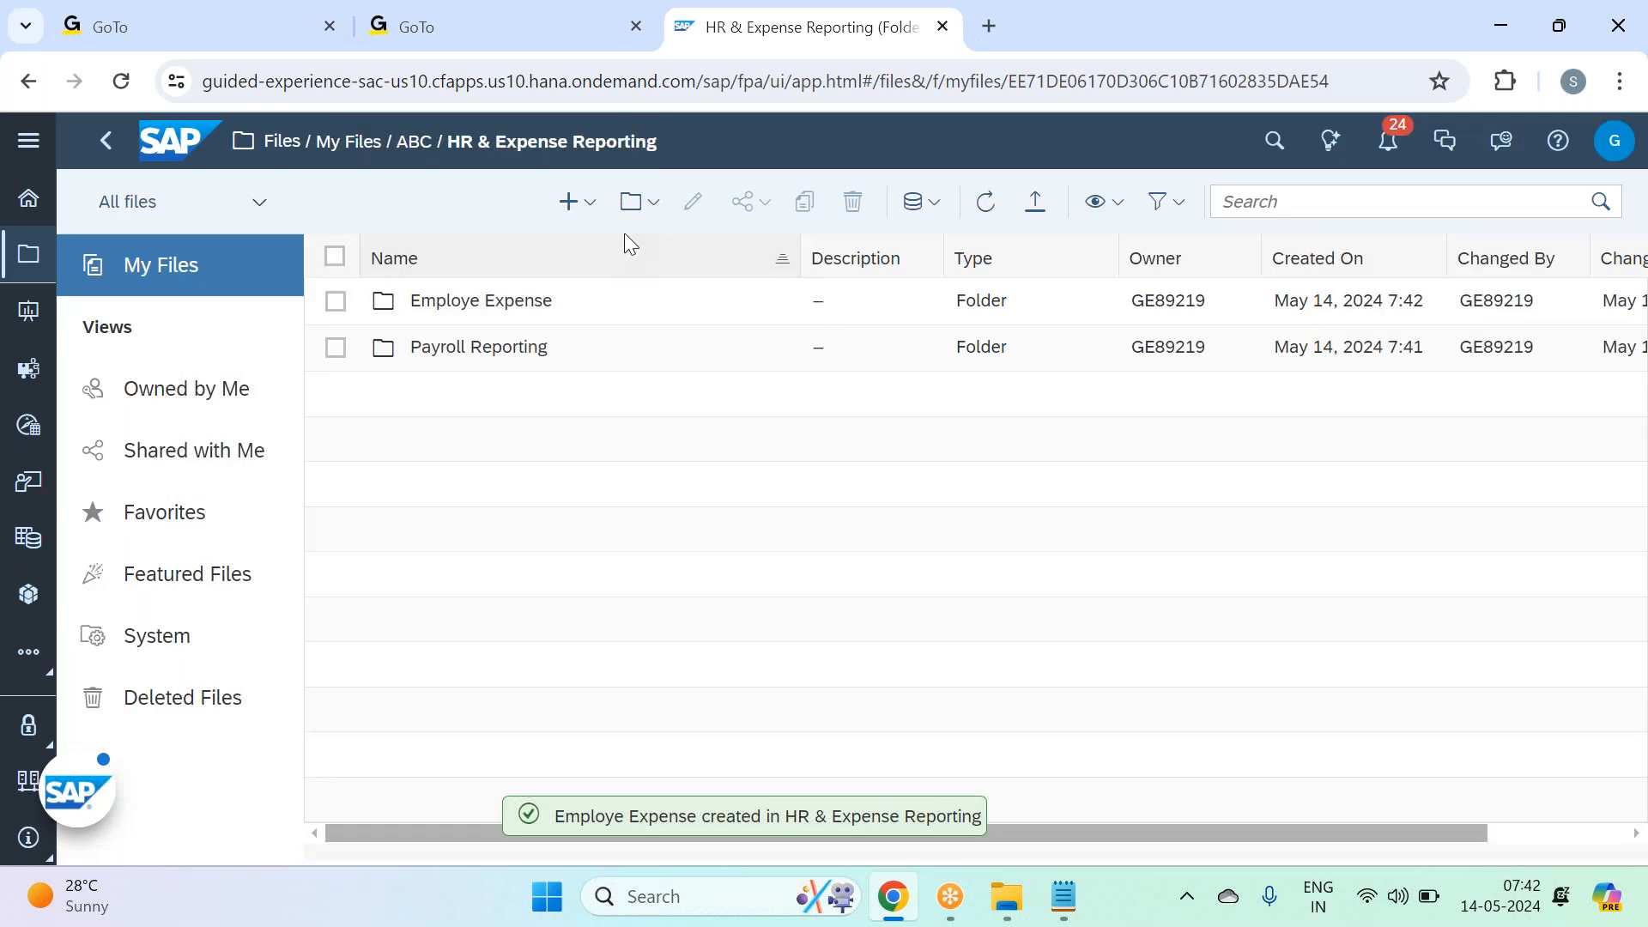
Step: Create a subfolder named Training & Recruitmenet in HR & Expense Reporting
left_click(645, 206)
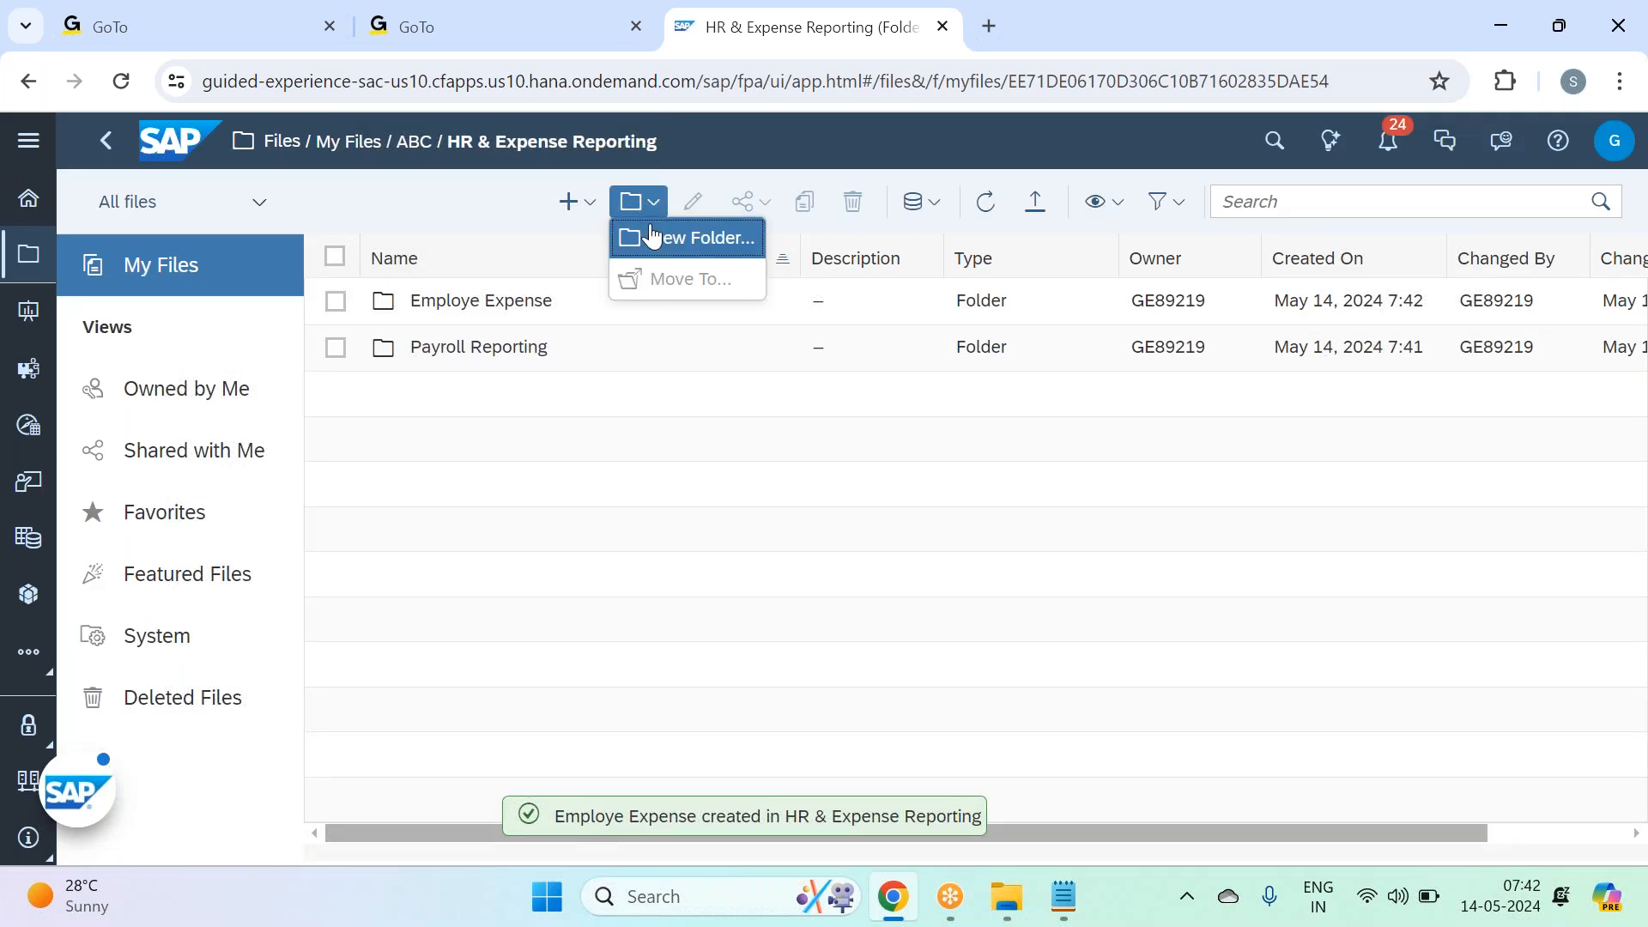
key("Return")
type("Training & Reci")
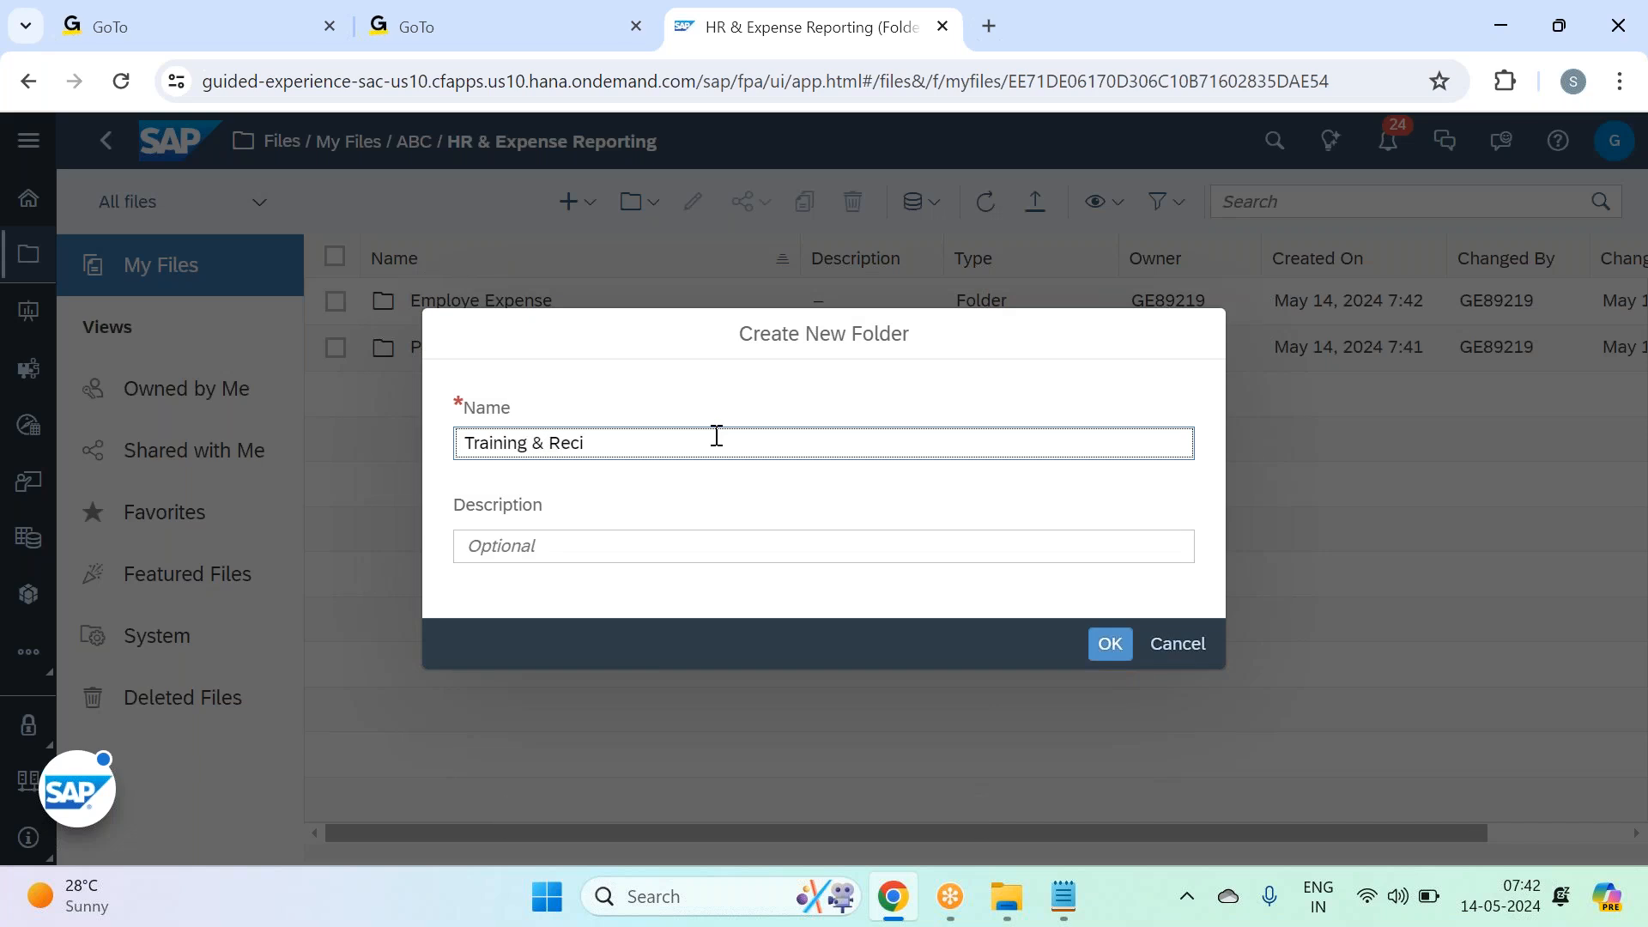
key("BackSpace")
type("ruitmenet")
key("Return")
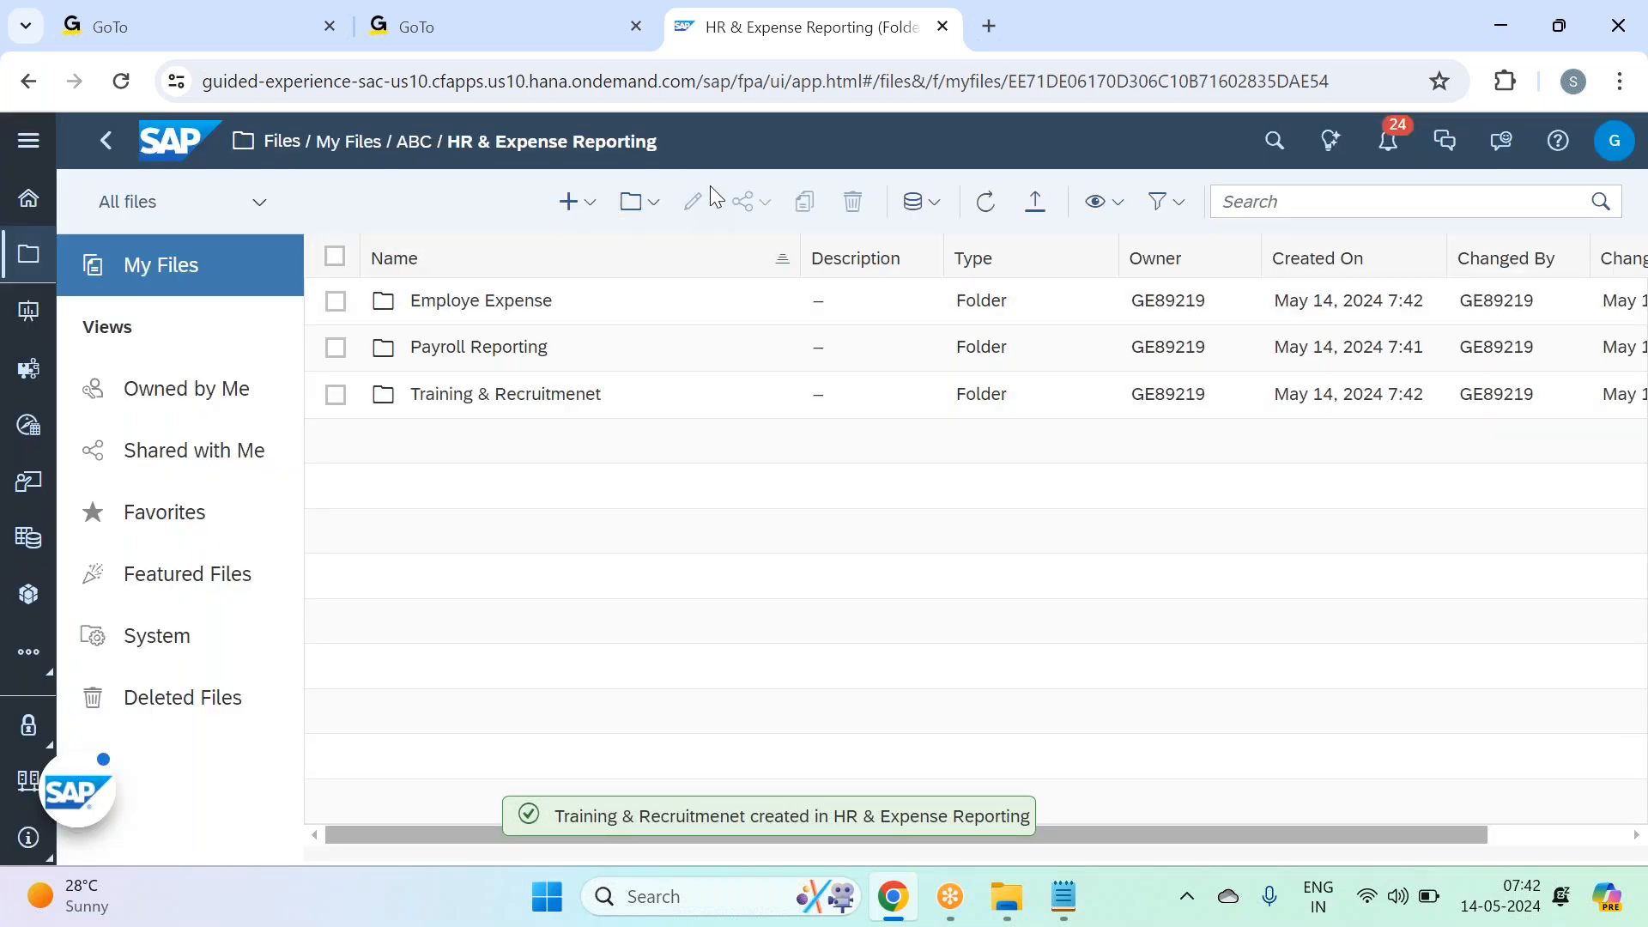
Step: Look inside the Inventory & Logistics Reporting folder and return to the ABC folder
left_click(429, 155)
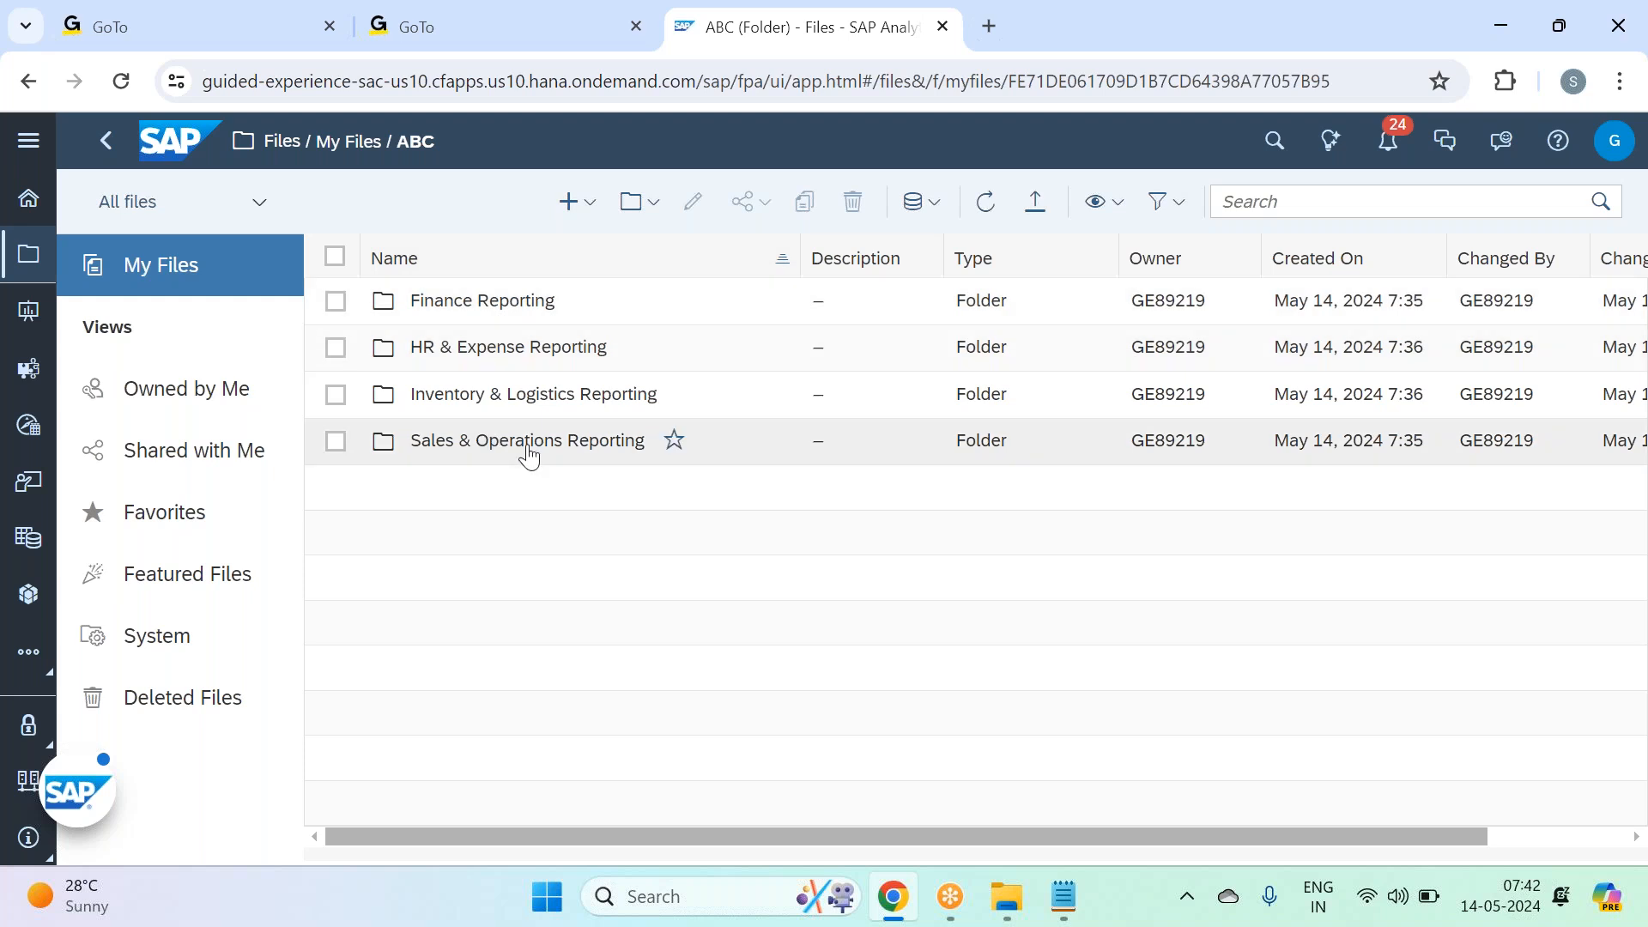
left_click(552, 392)
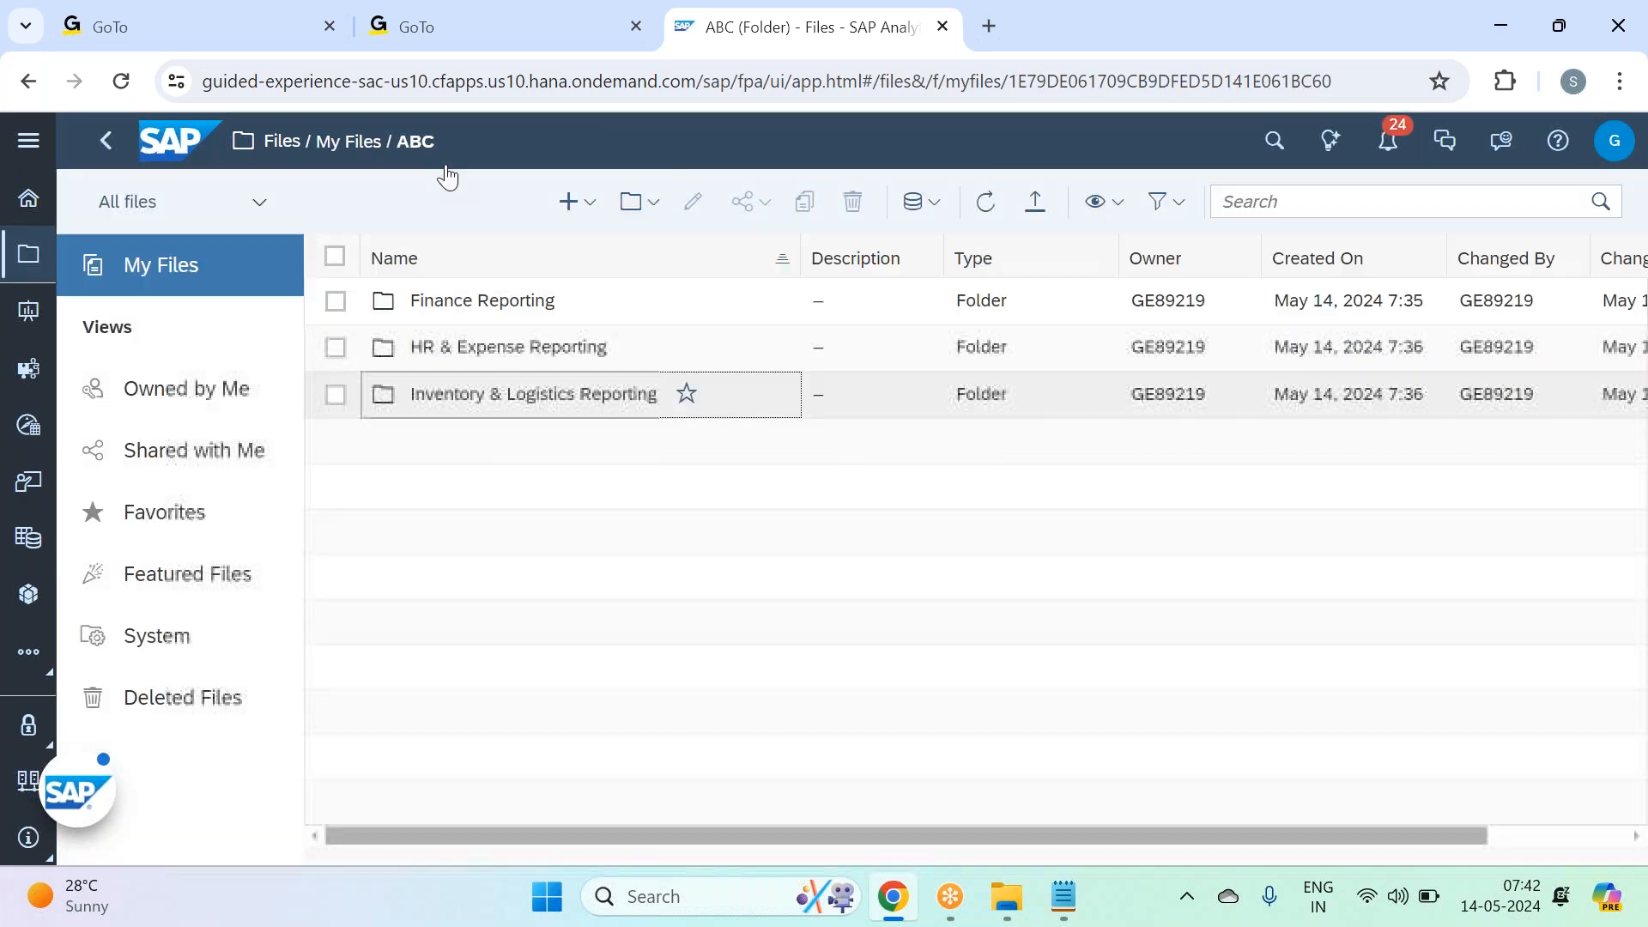
left_click(405, 146)
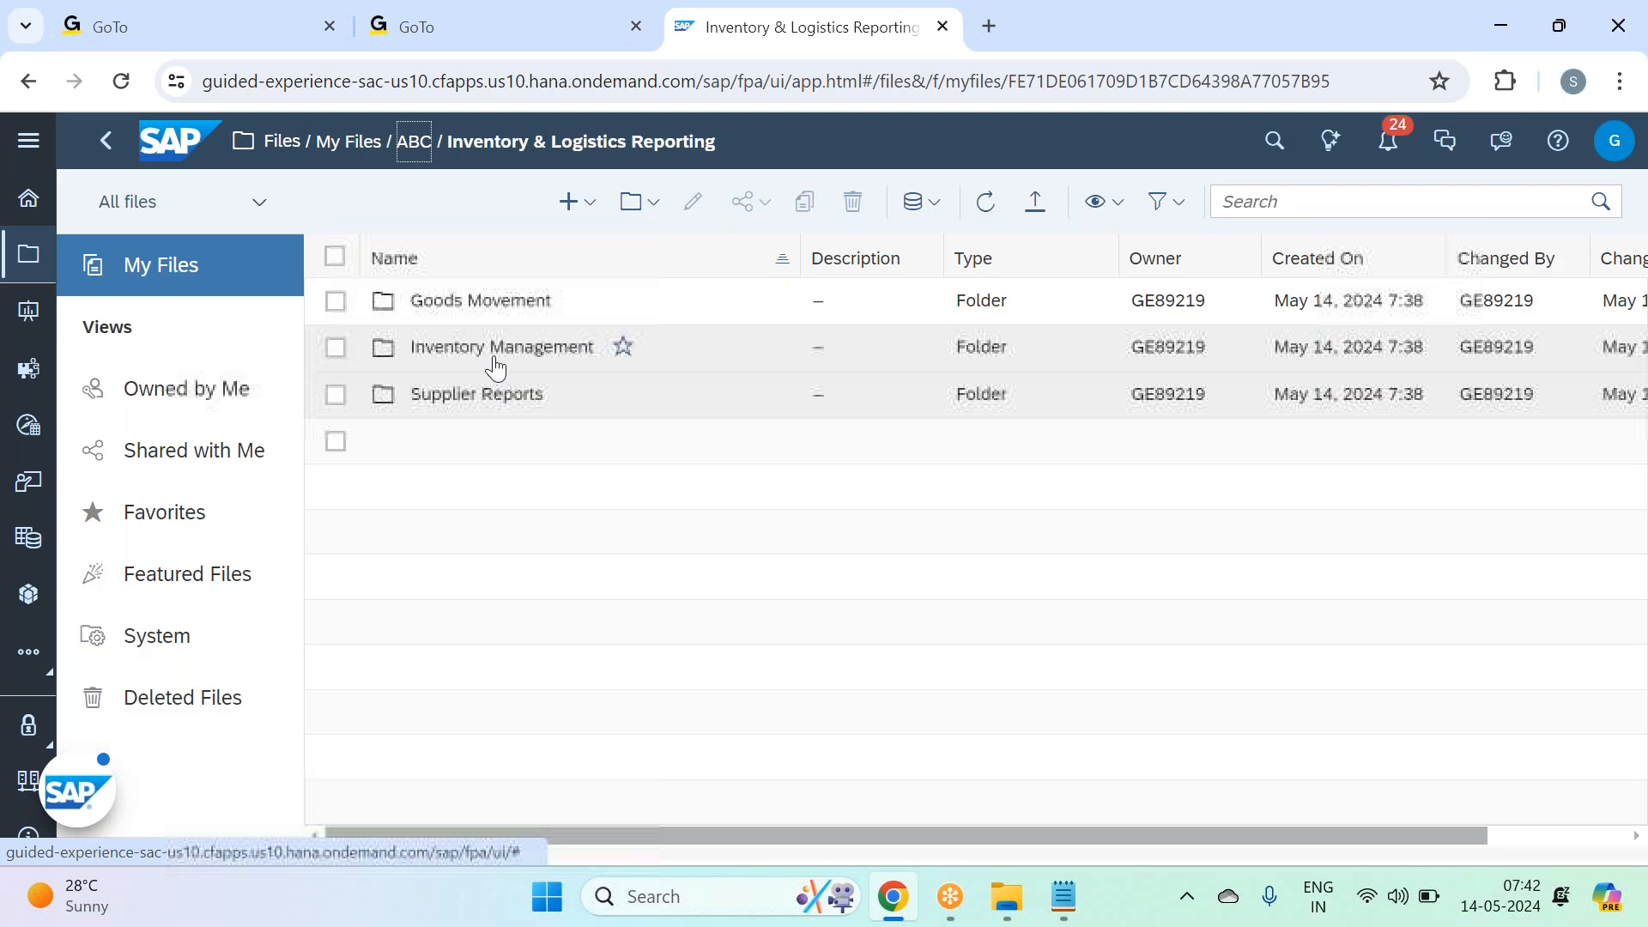
Step: Open the Employe Expense folder in HR & Expense Reporting and create a subfolder named Travel Expense
left_click(491, 349)
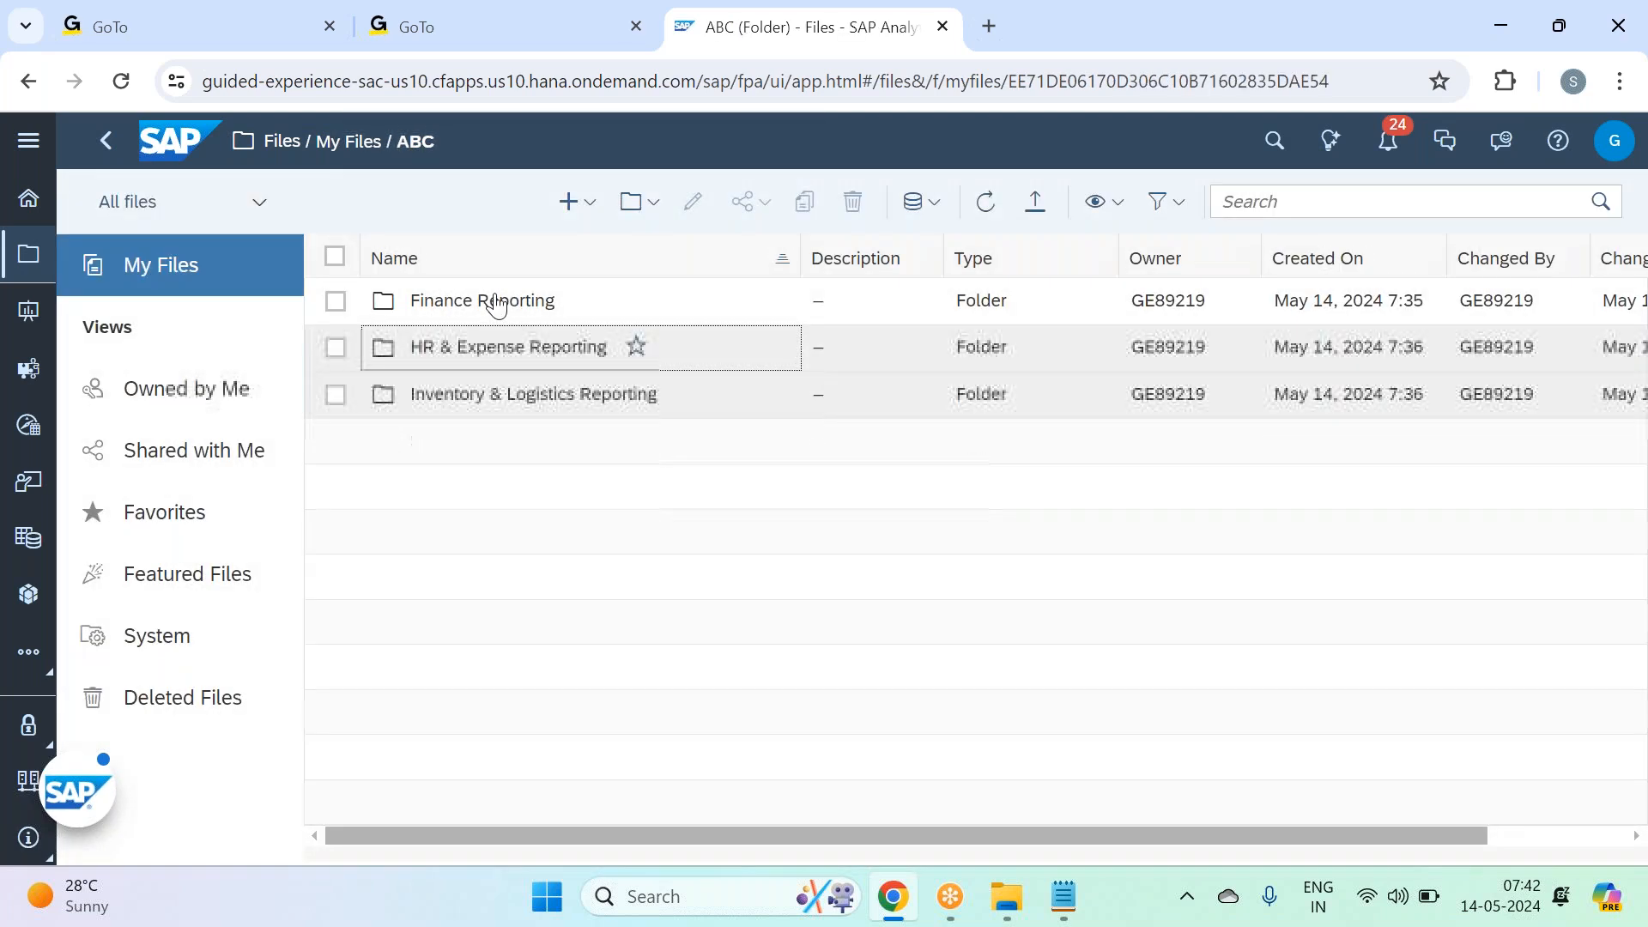
left_click(486, 301)
left_click(642, 202)
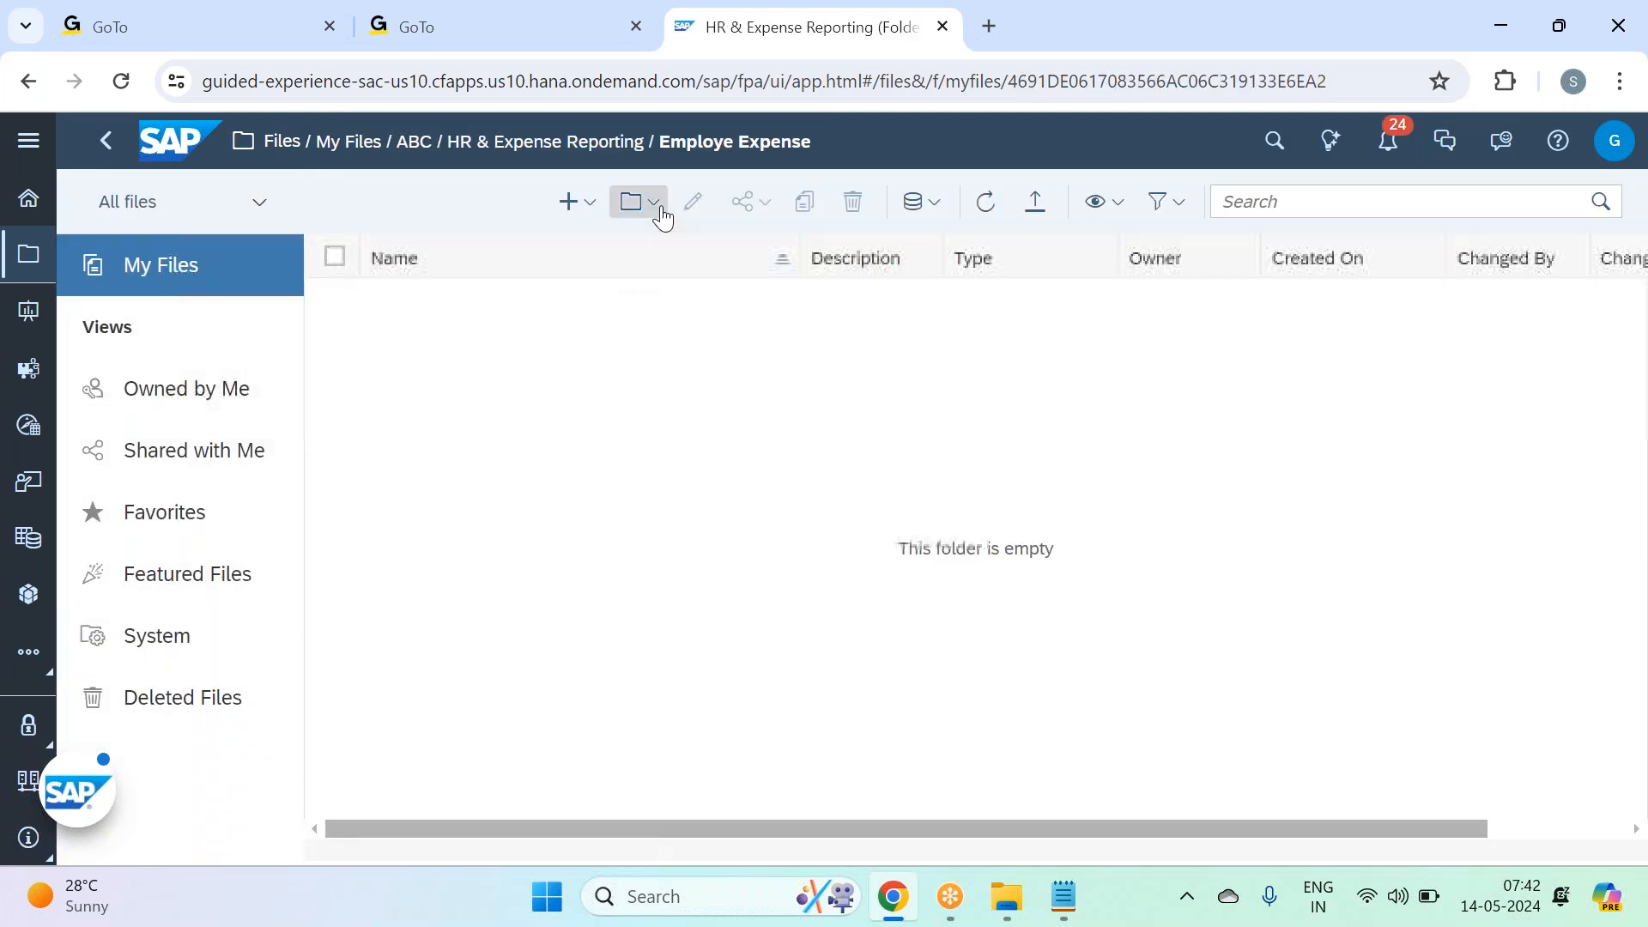
left_click(672, 241)
type("Travel Expense")
key("Return")
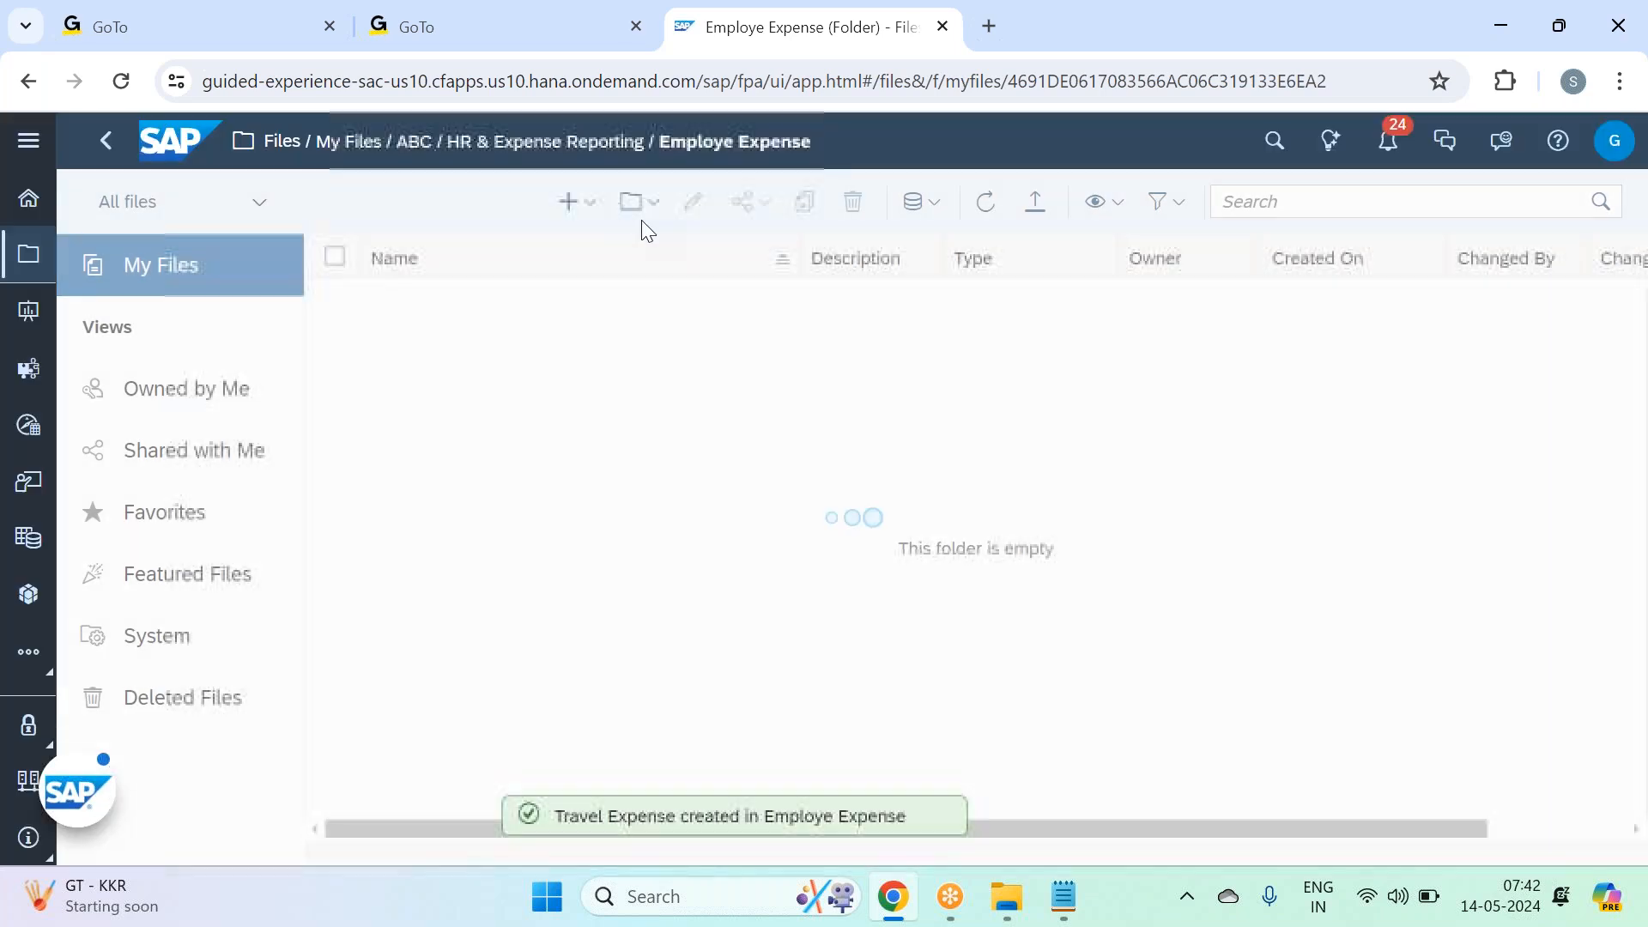
Step: Create a subfolder named Training Expense in the Employe Expense folder
left_click(639, 202)
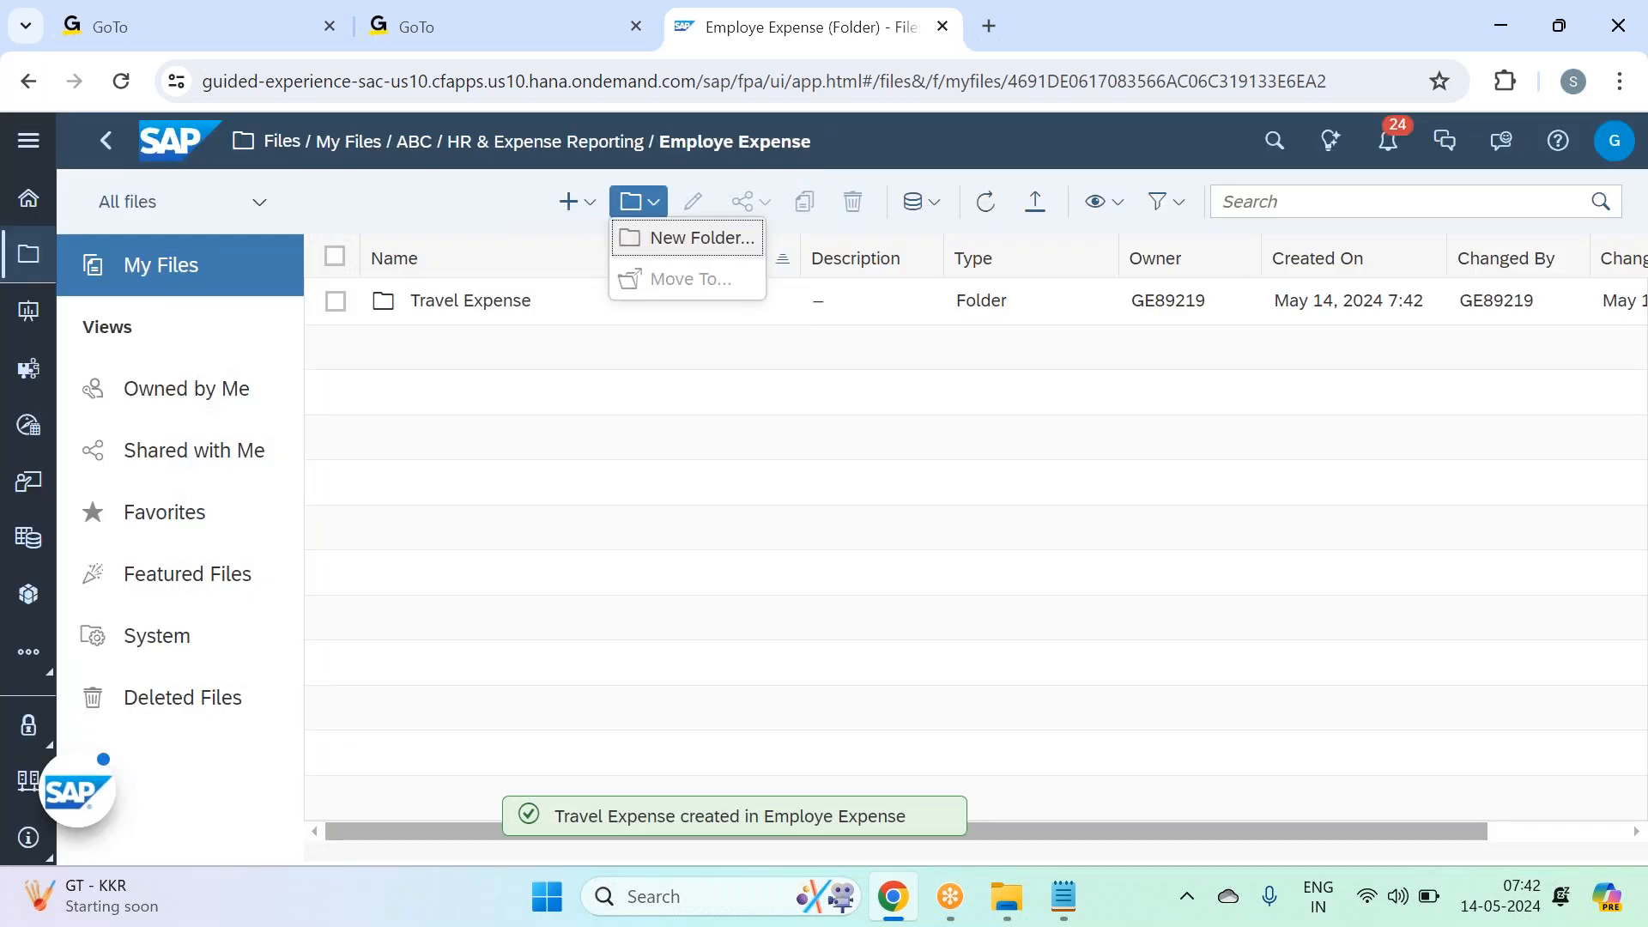
left_click(697, 239)
type("Trainig")
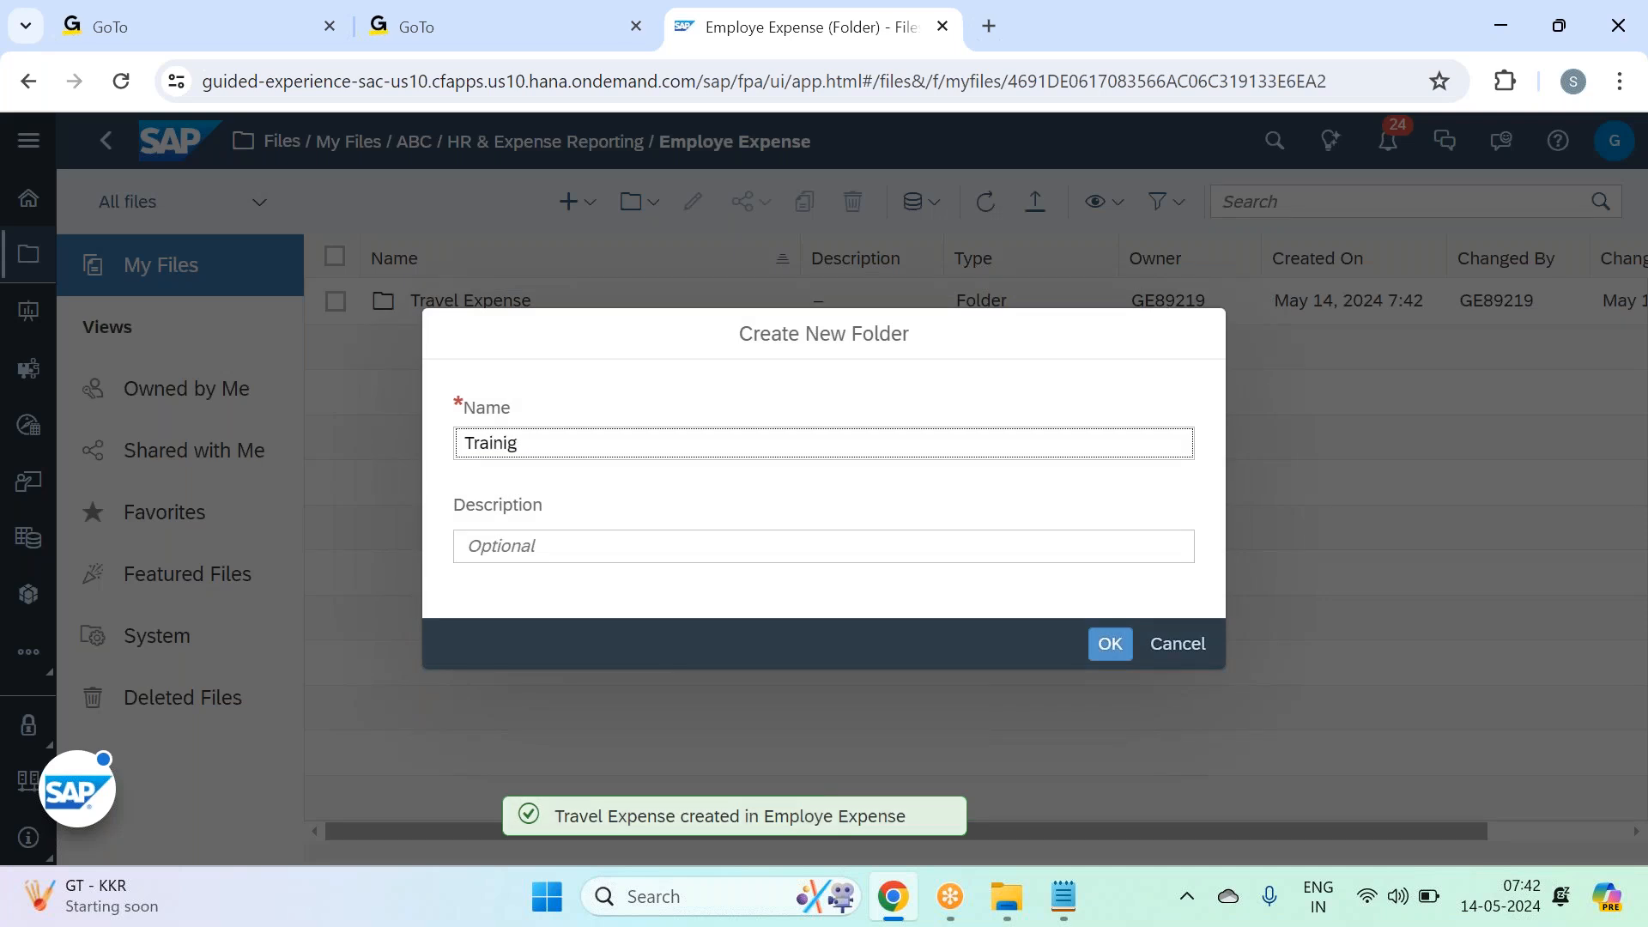
key("BackSpace")
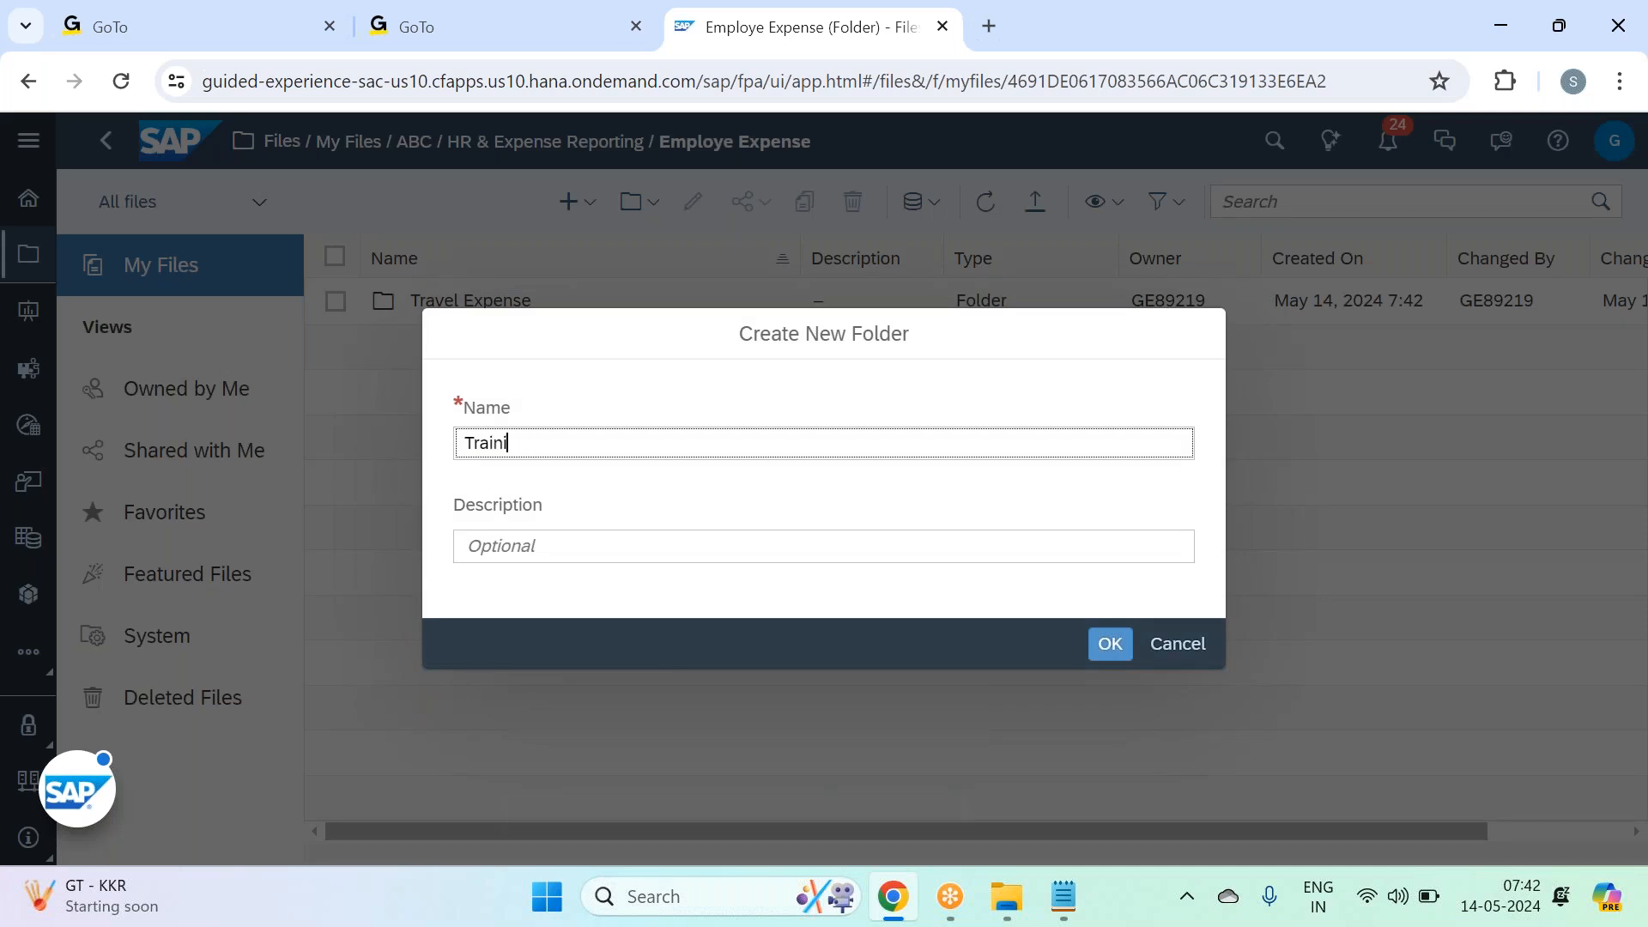
type("ng Expense")
key("Return")
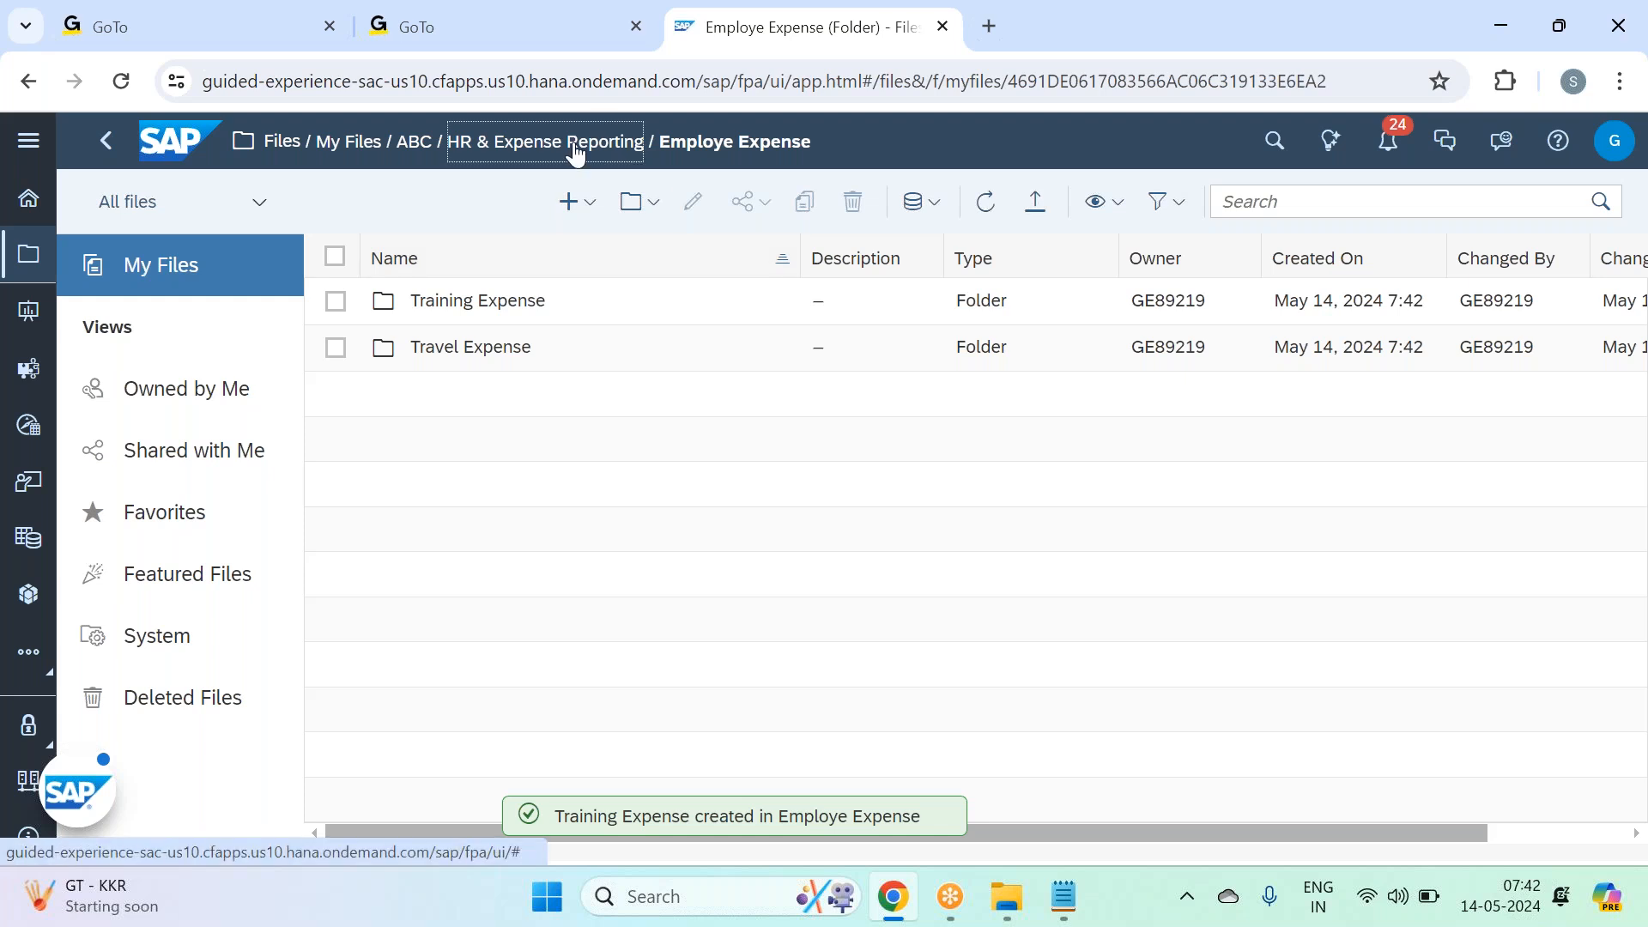
Step: Return to HR & Expense Reporting and rename the Employe Expense folder as Employee Expense
left_click(574, 146)
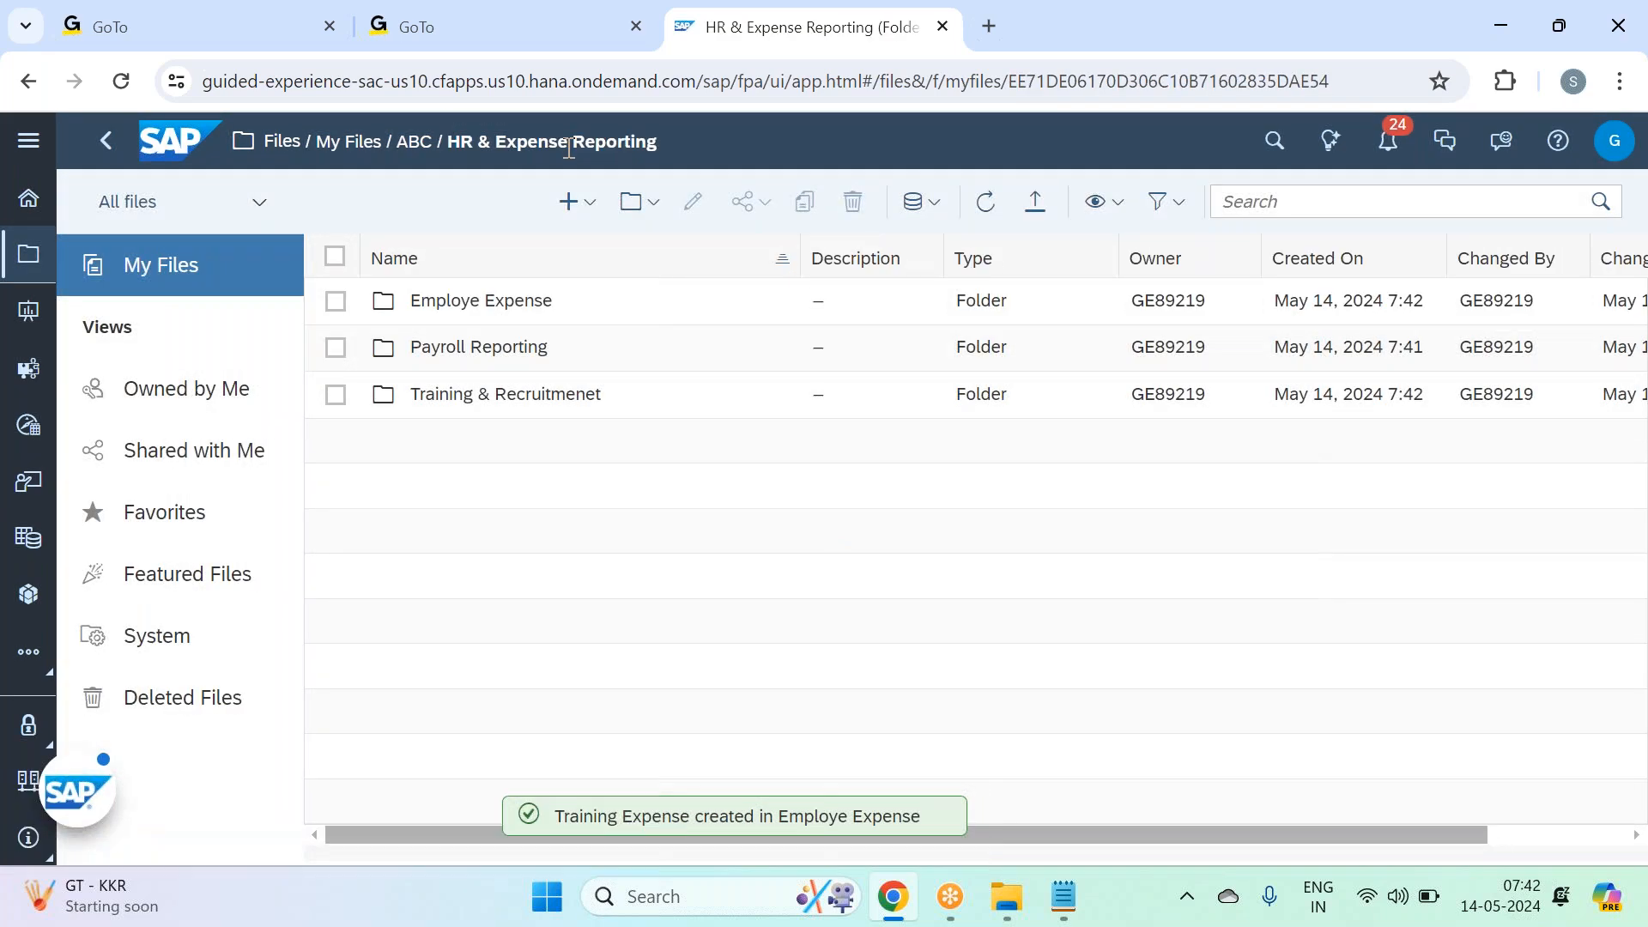
left_click(335, 301)
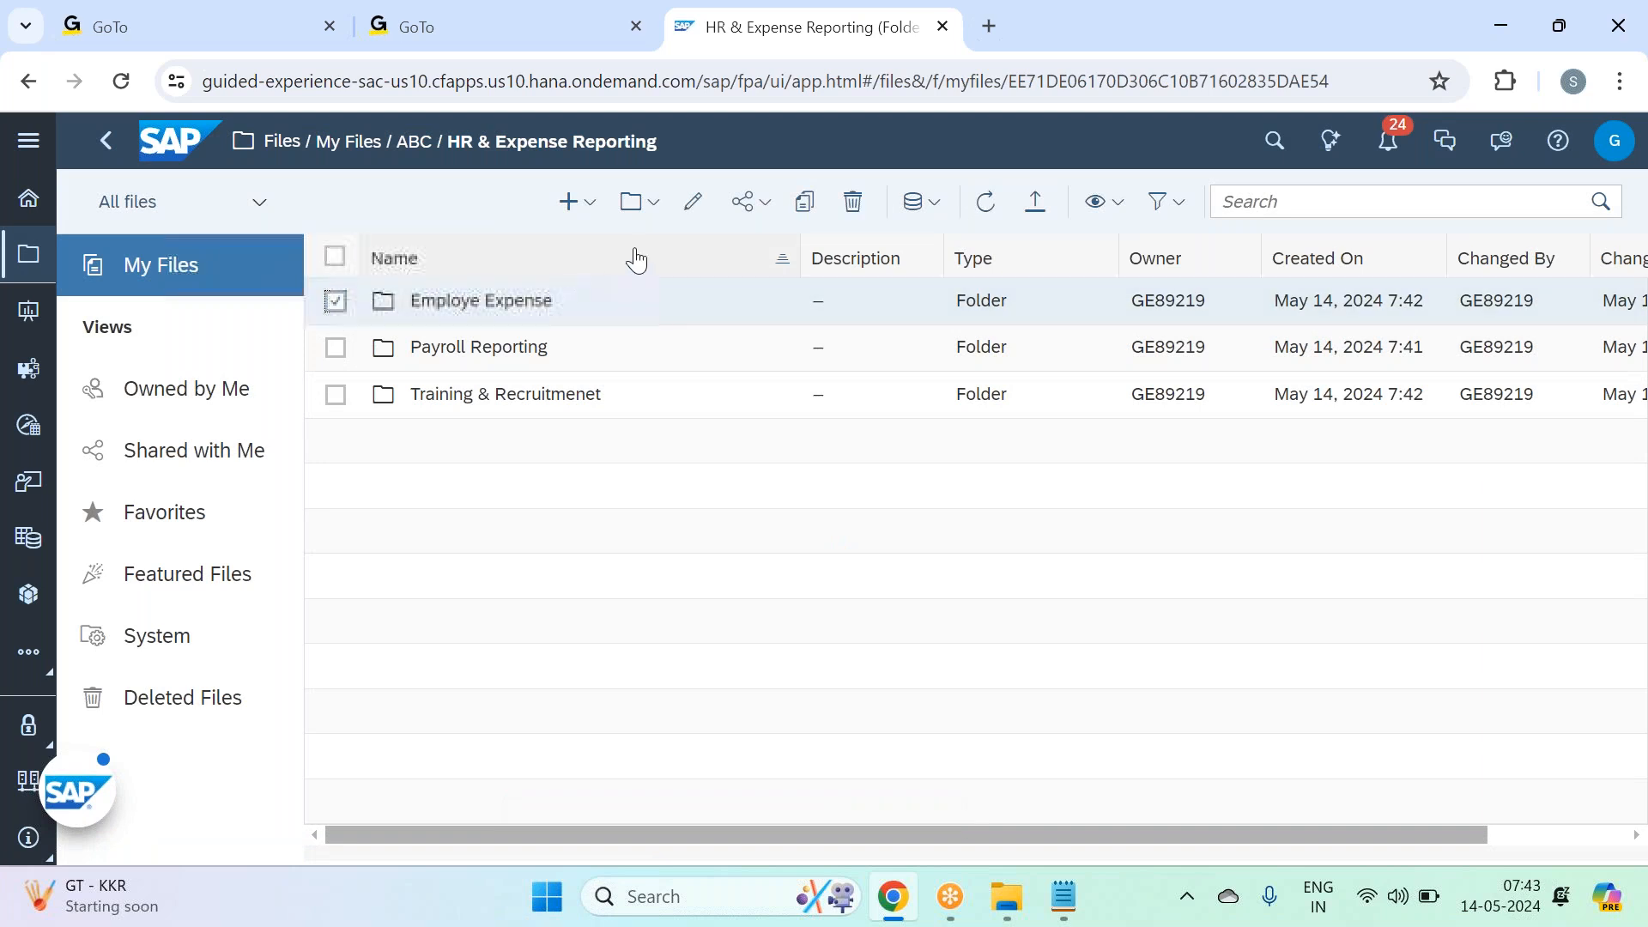
left_click(693, 203)
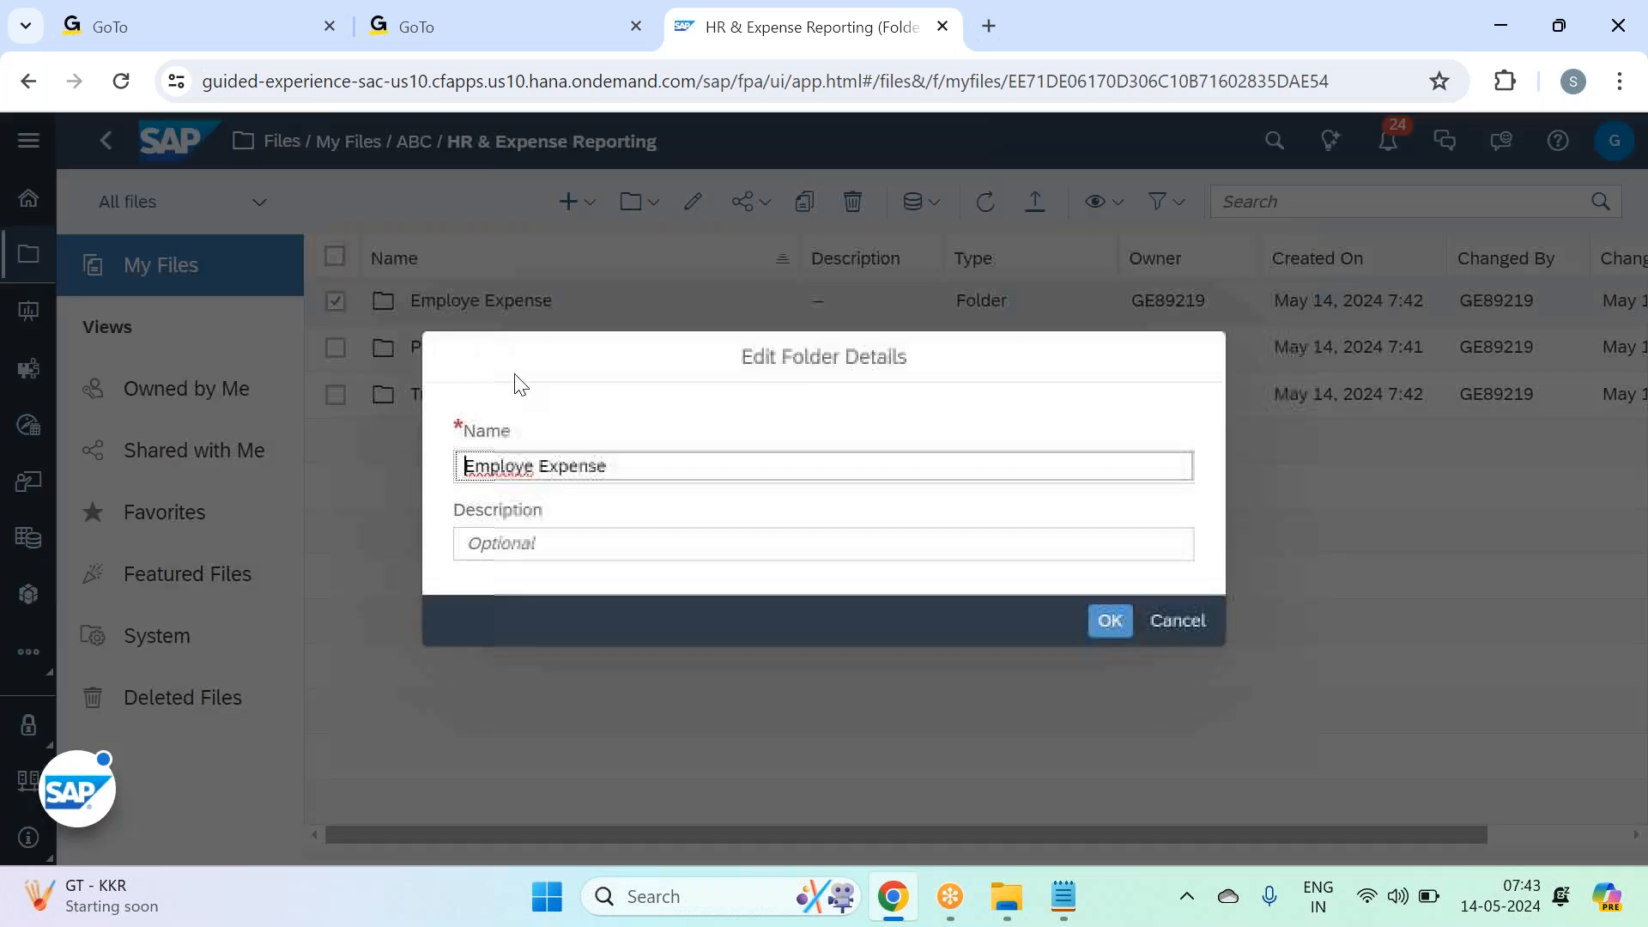
type("e")
key("Return")
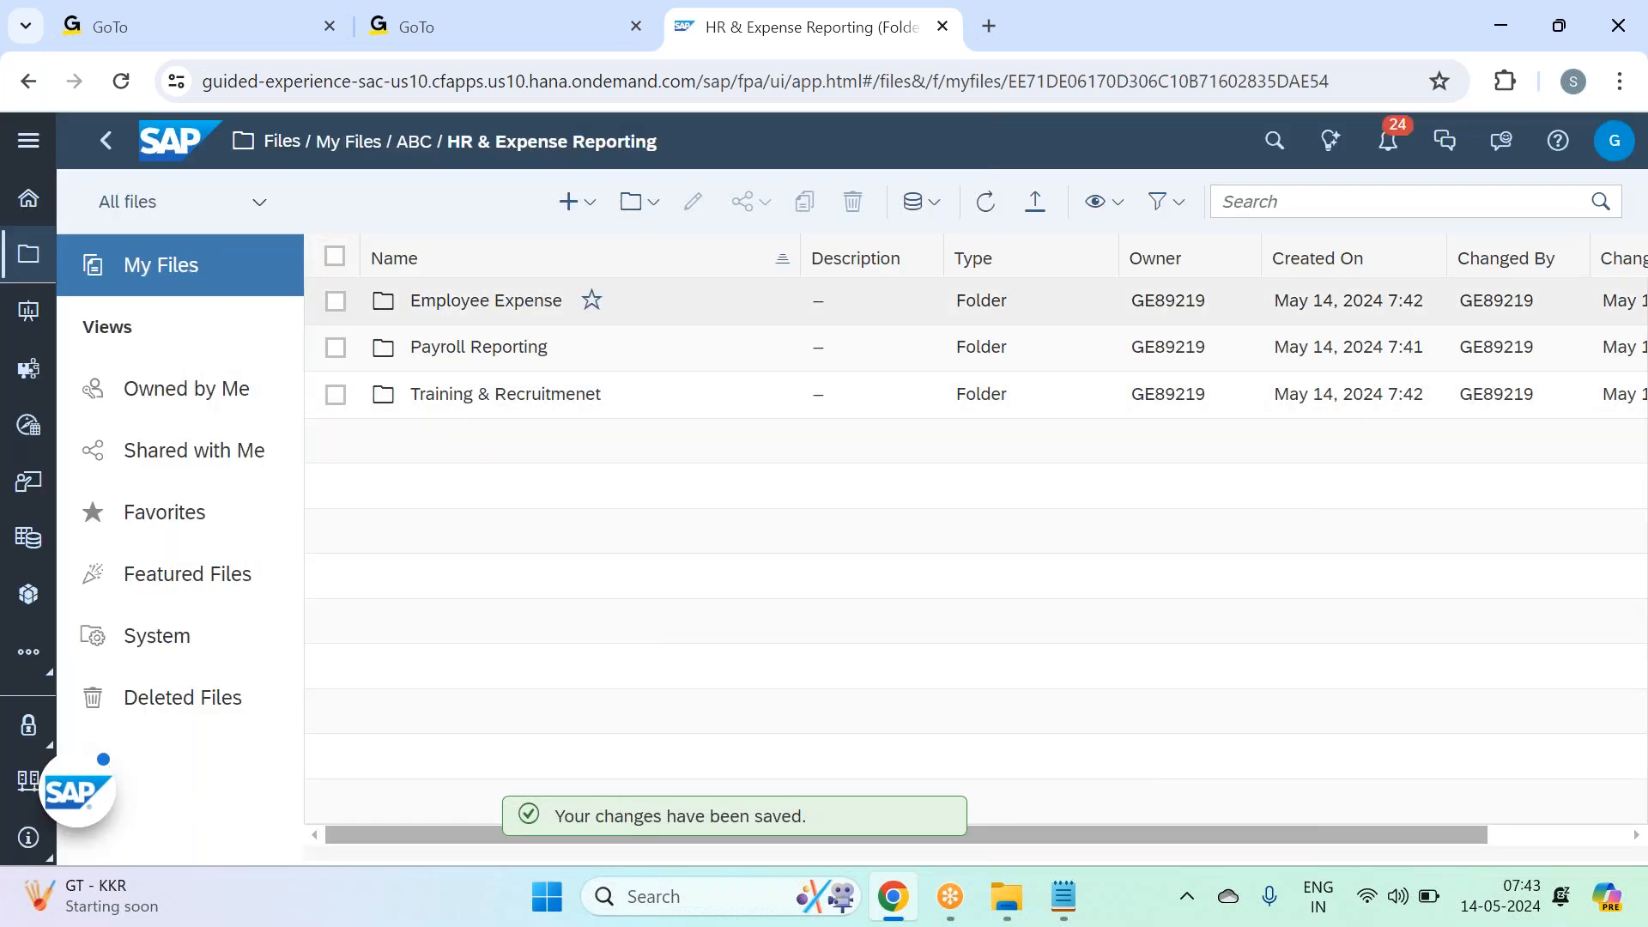
Step: Examine which users the Finance_Plan_Budget_Analysis story is shared with, in the Planning folder of SAC Feb 2024 - Batch 32
left_click(416, 141)
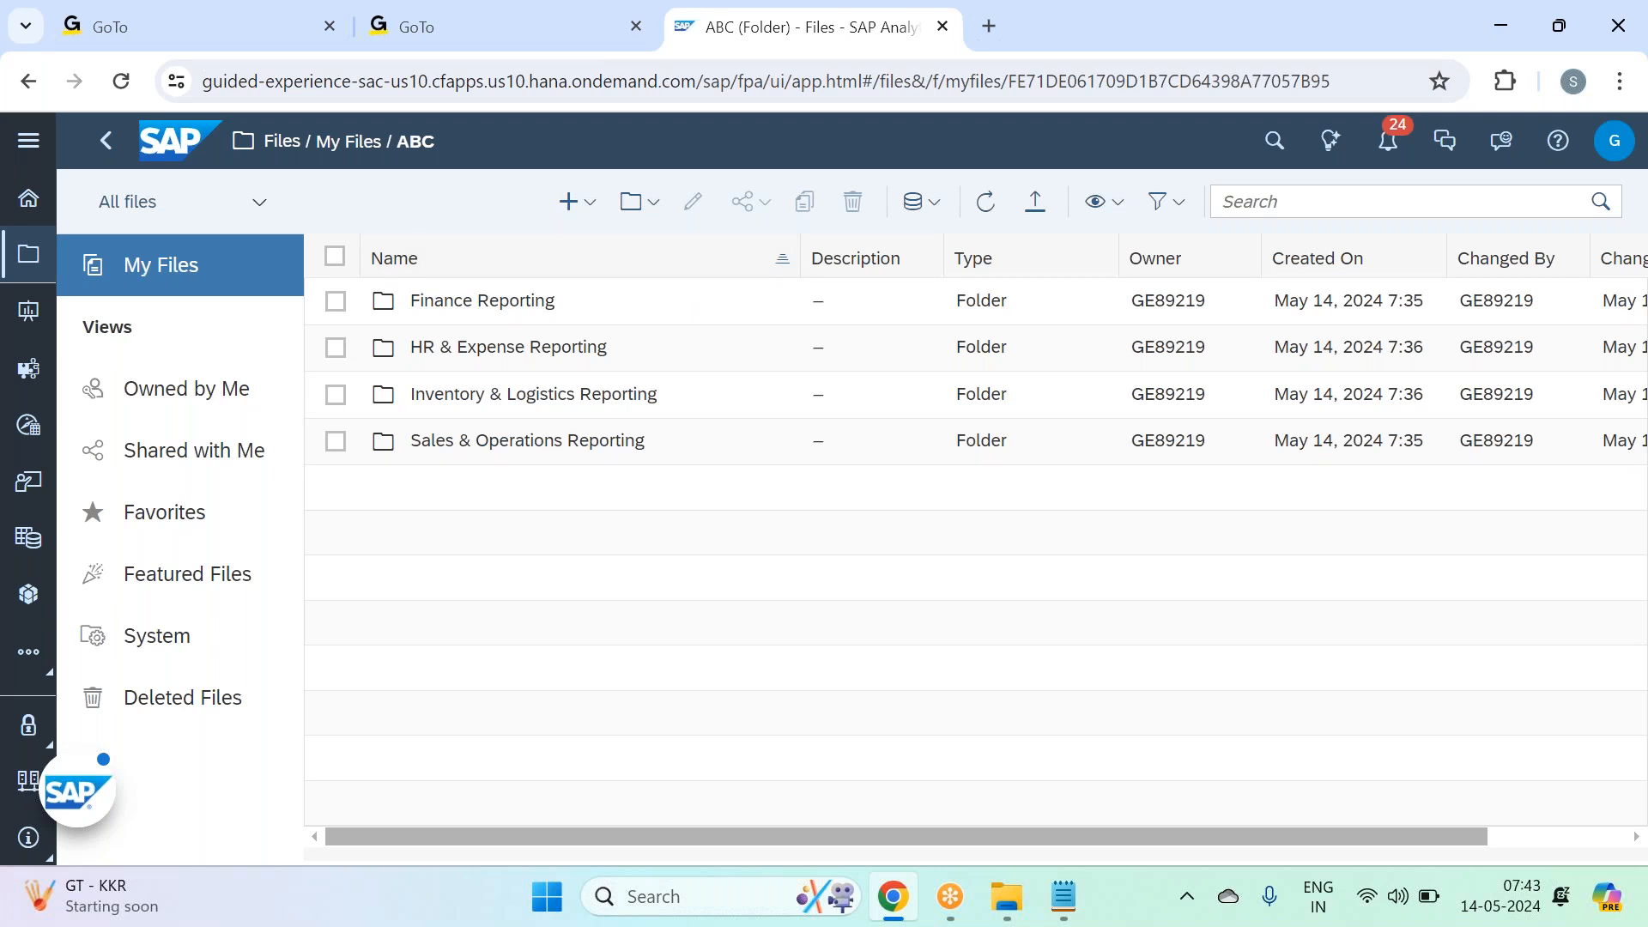
left_click(347, 142)
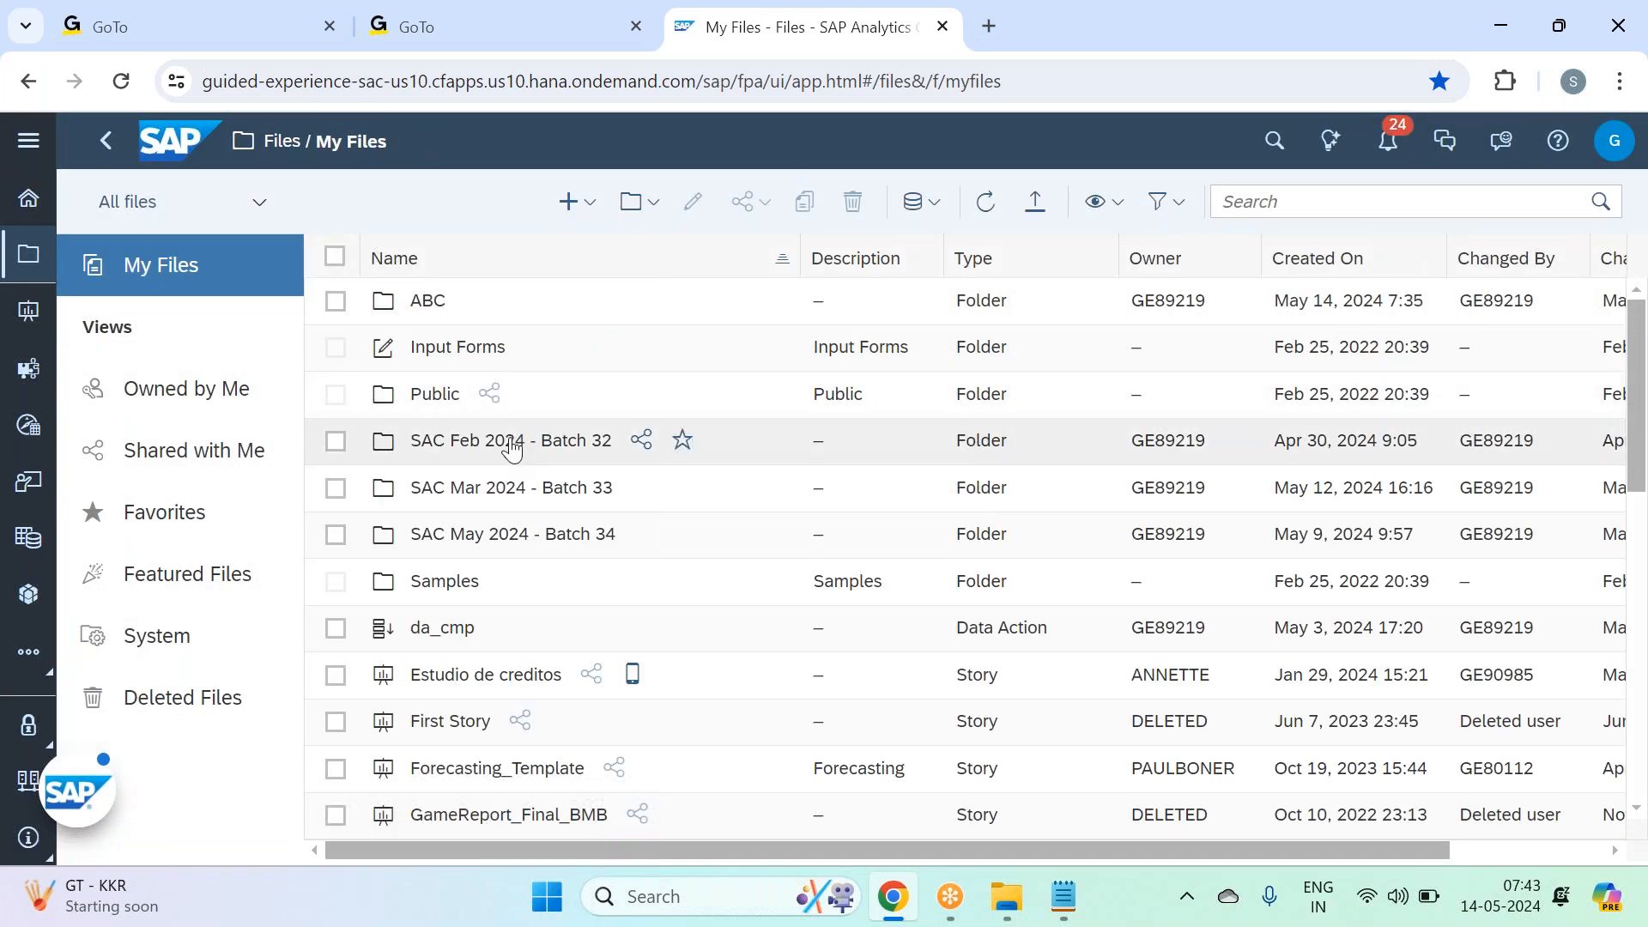
left_click(511, 442)
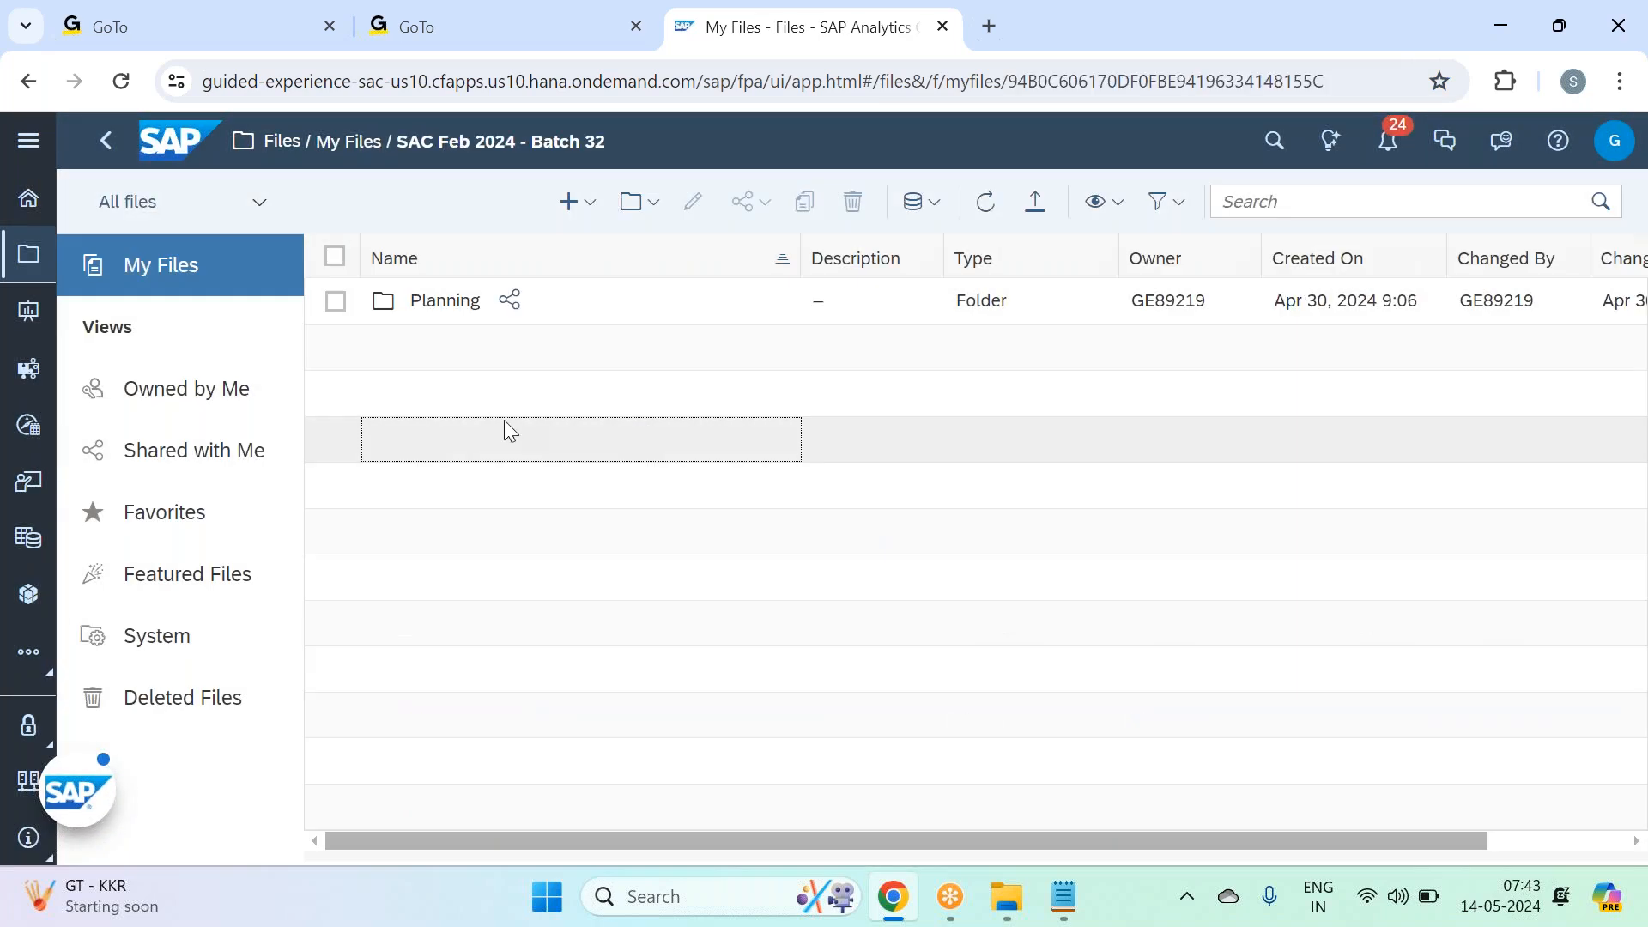
left_click(442, 302)
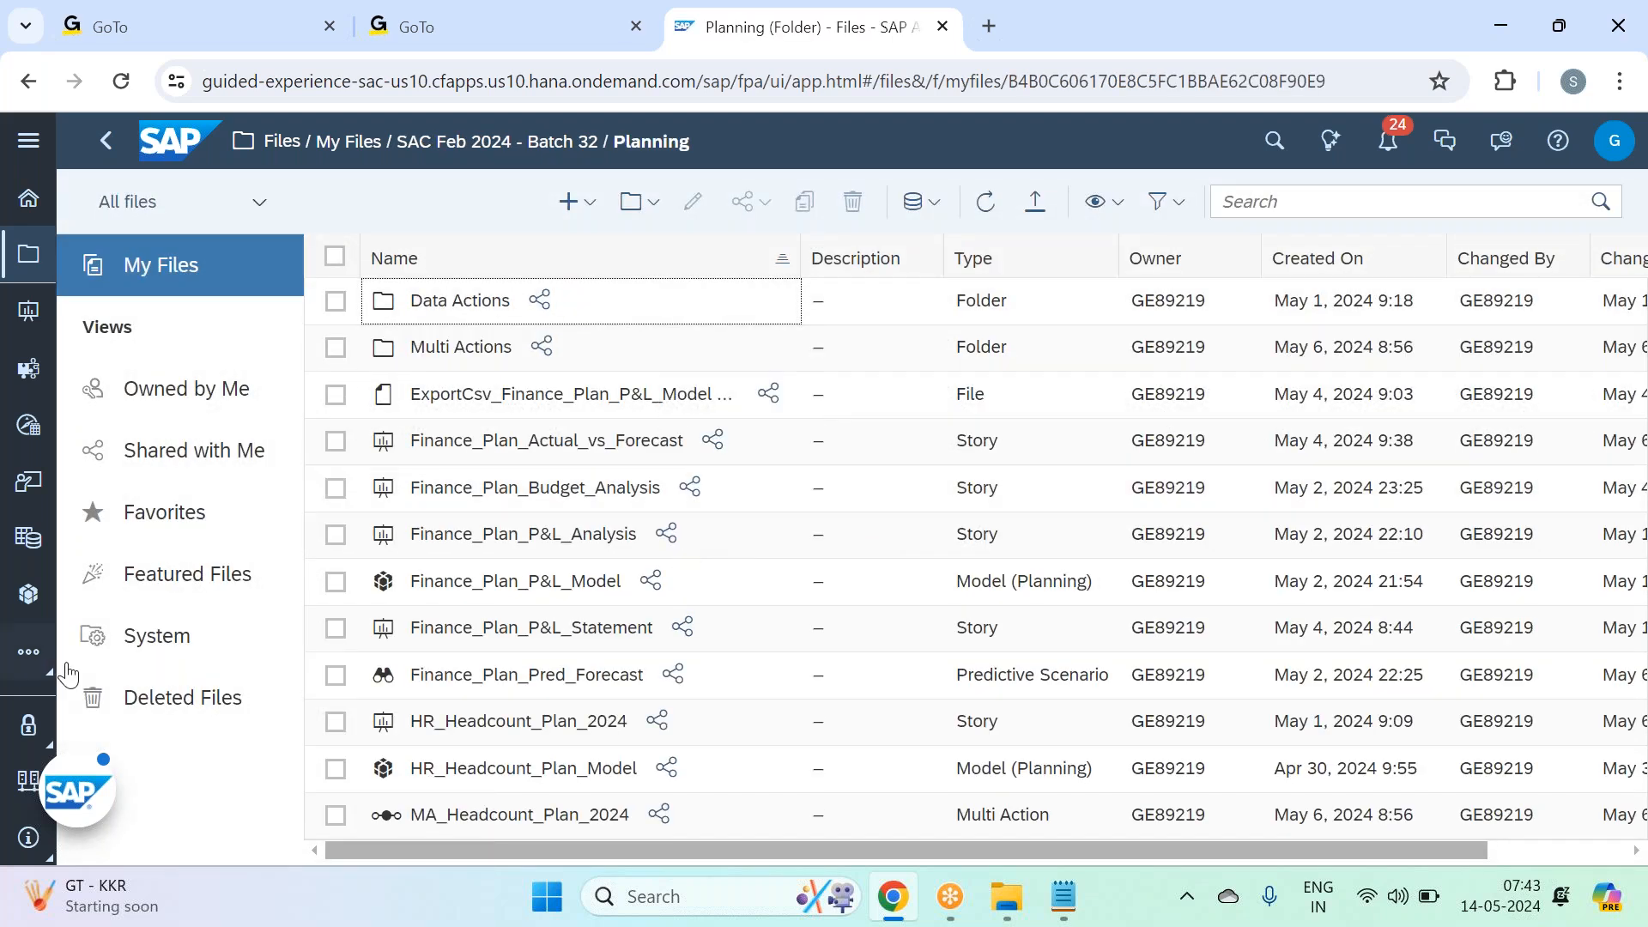
left_click(684, 498)
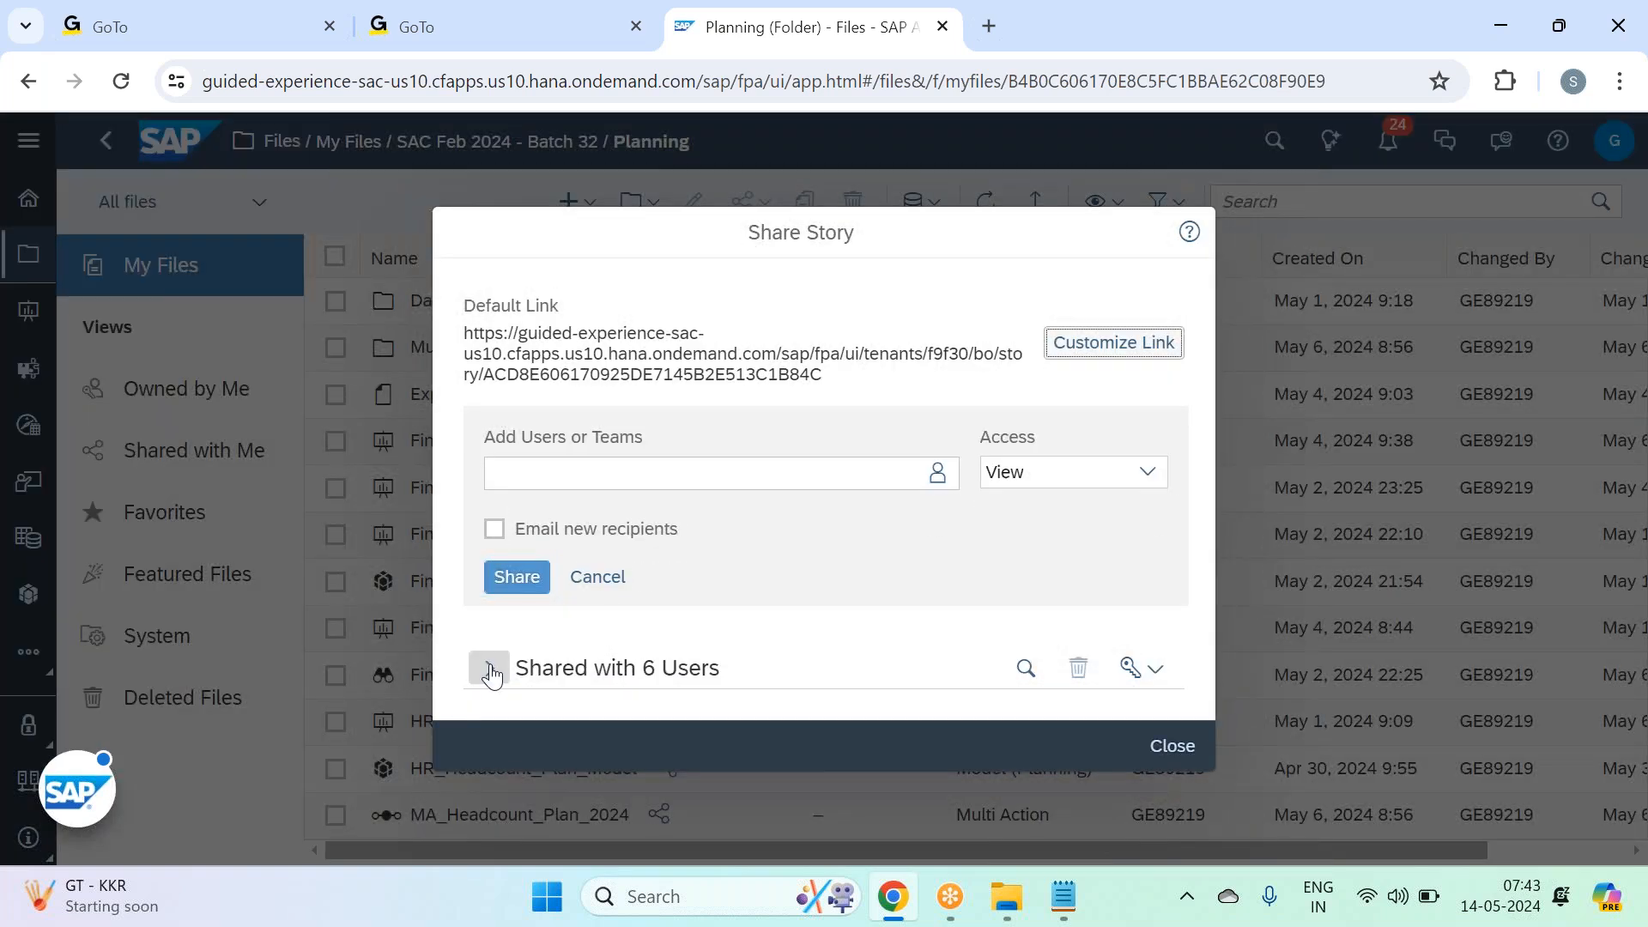
left_click(536, 663)
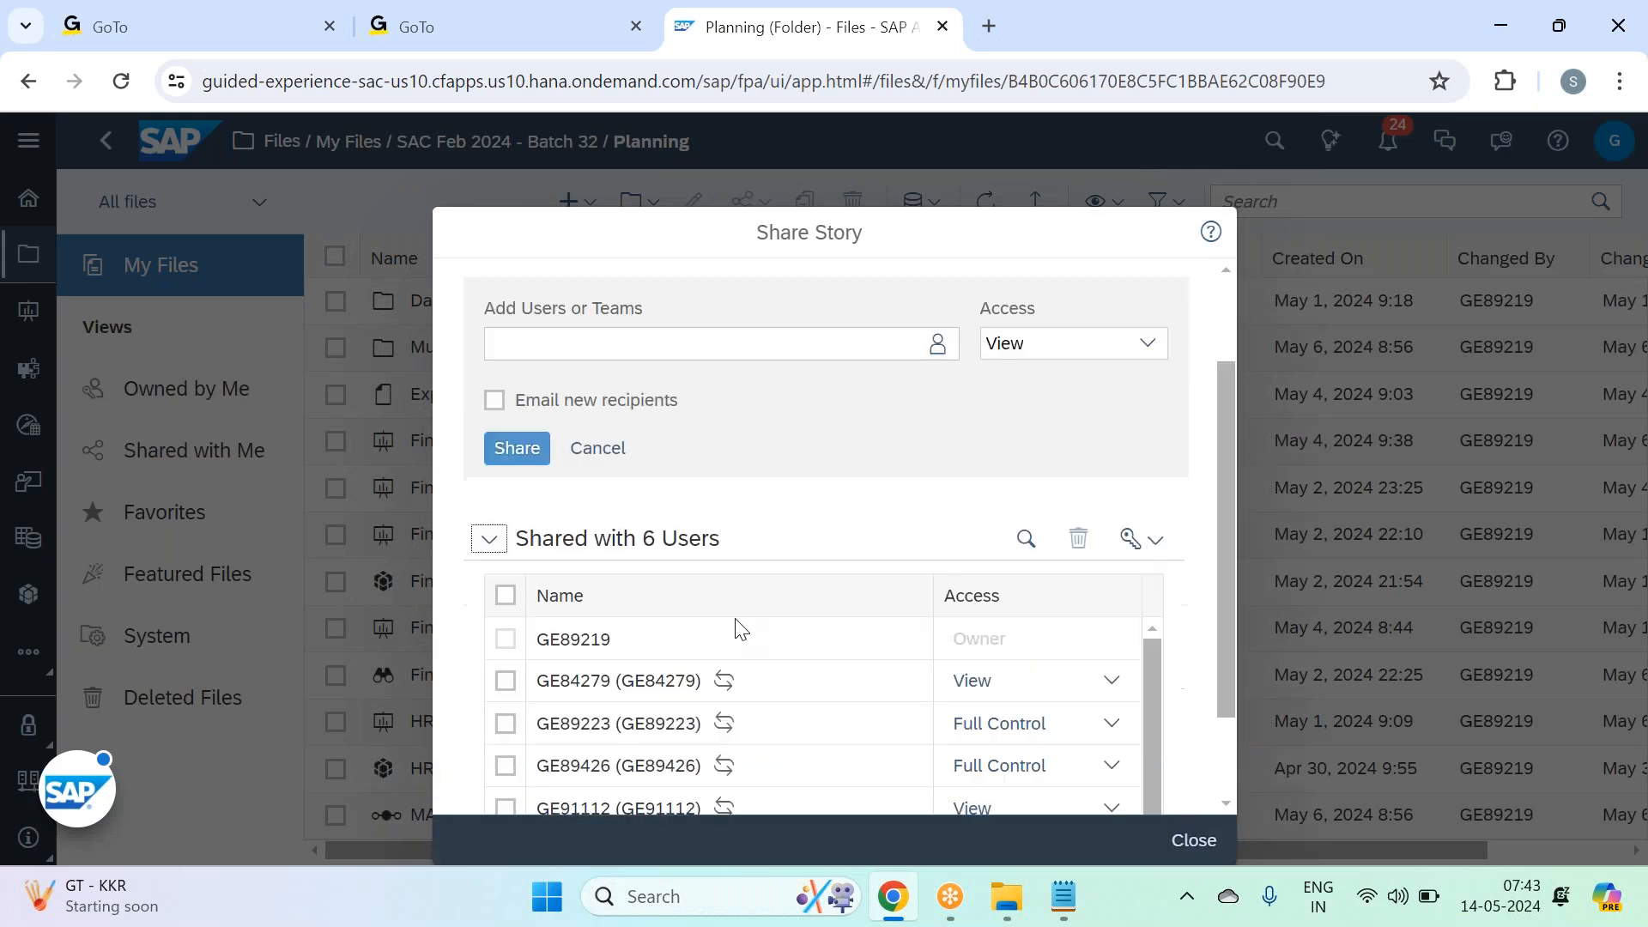
left_click(1183, 793)
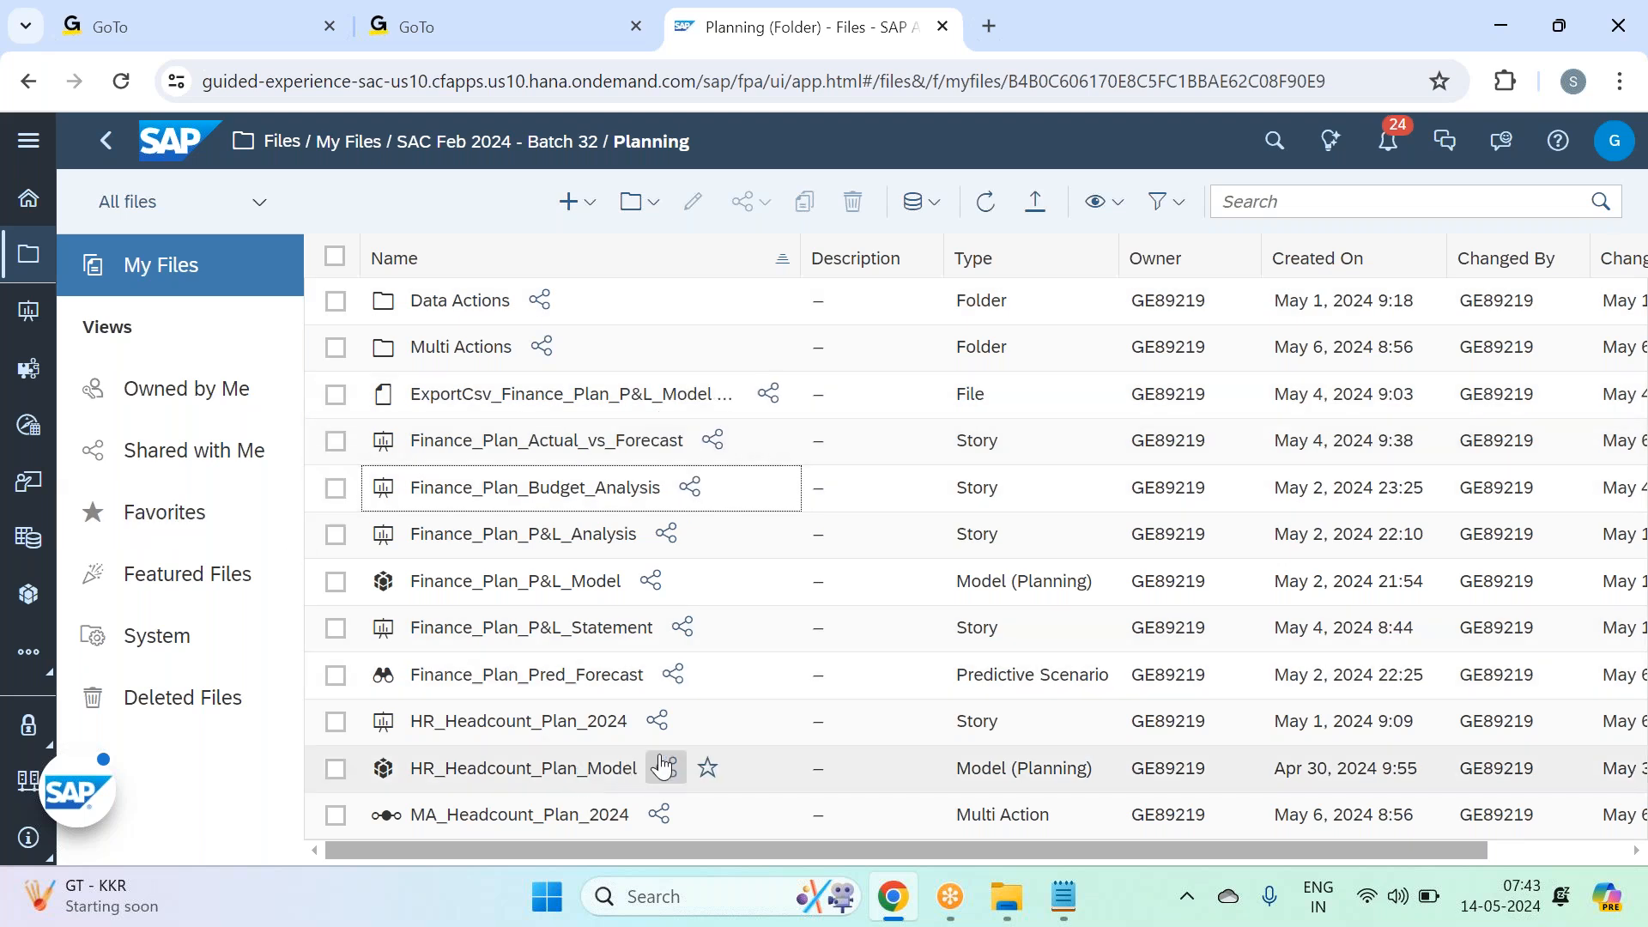
Step: Return to My Files and open the Finance Reporting folder inside ABC
left_click(486, 146)
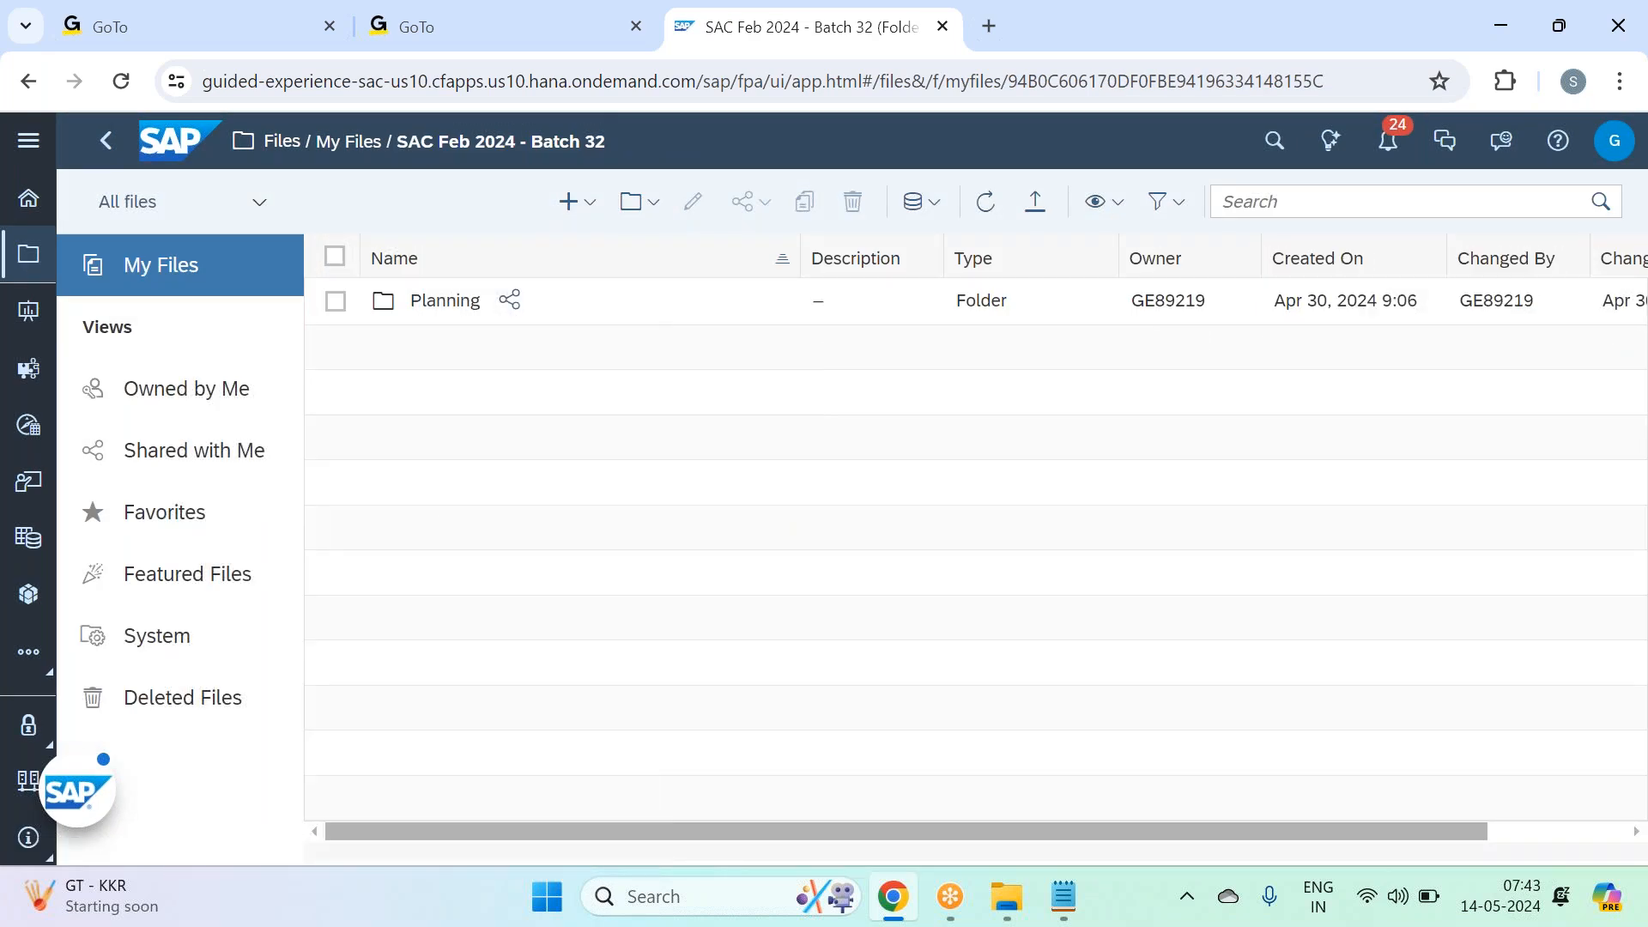
left_click(346, 143)
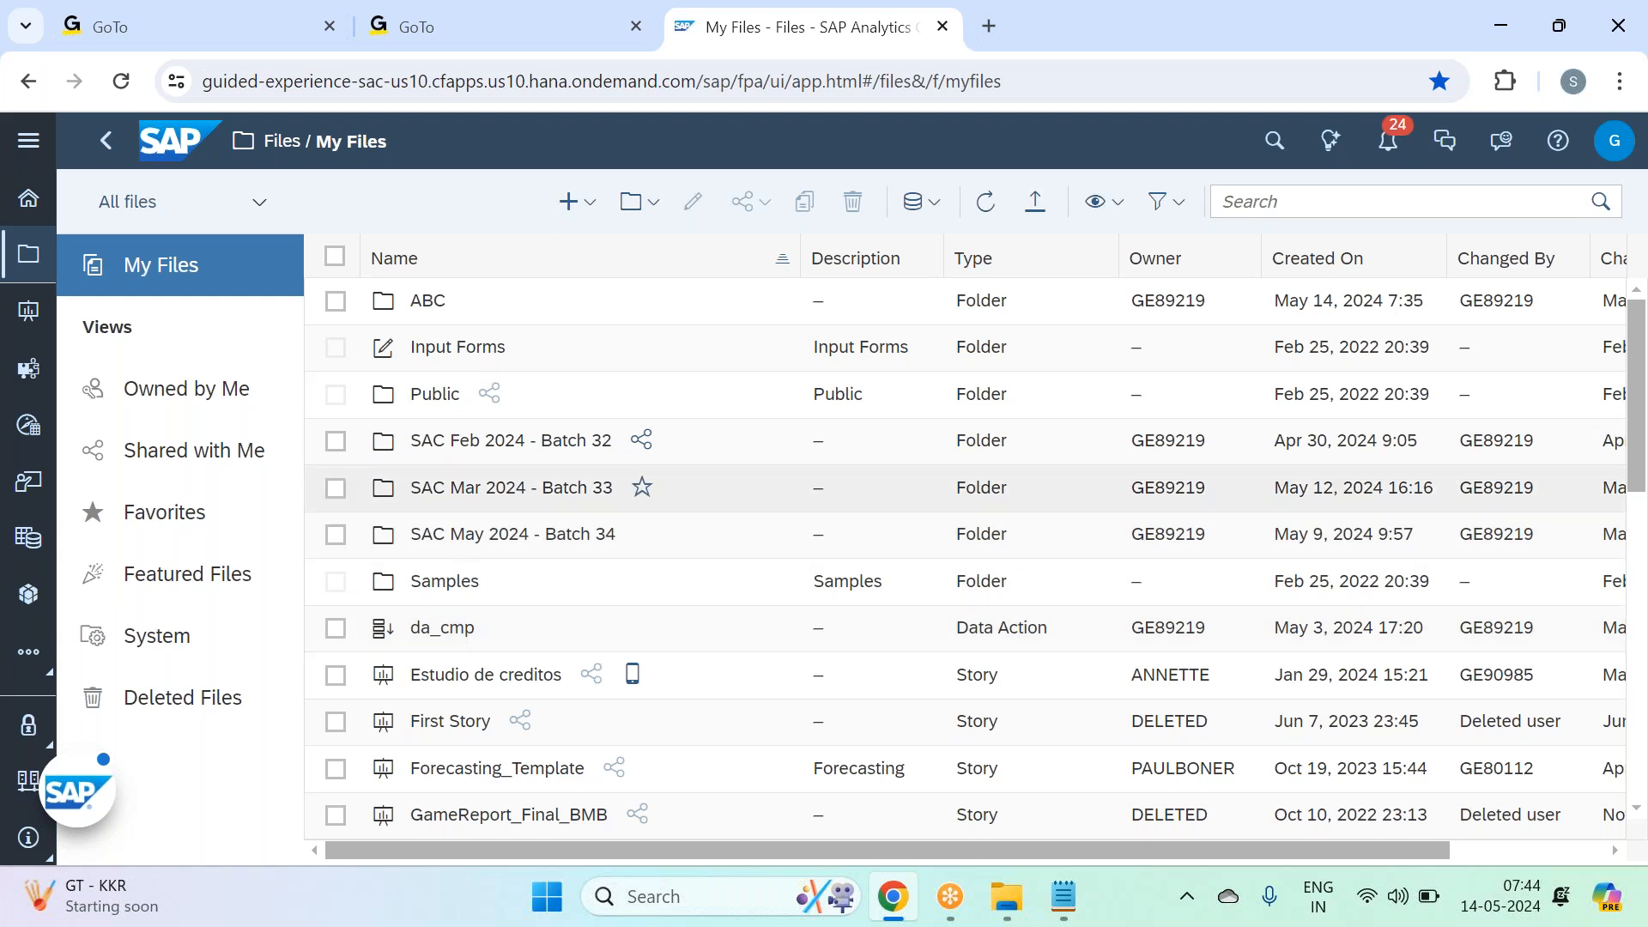
left_click(427, 302)
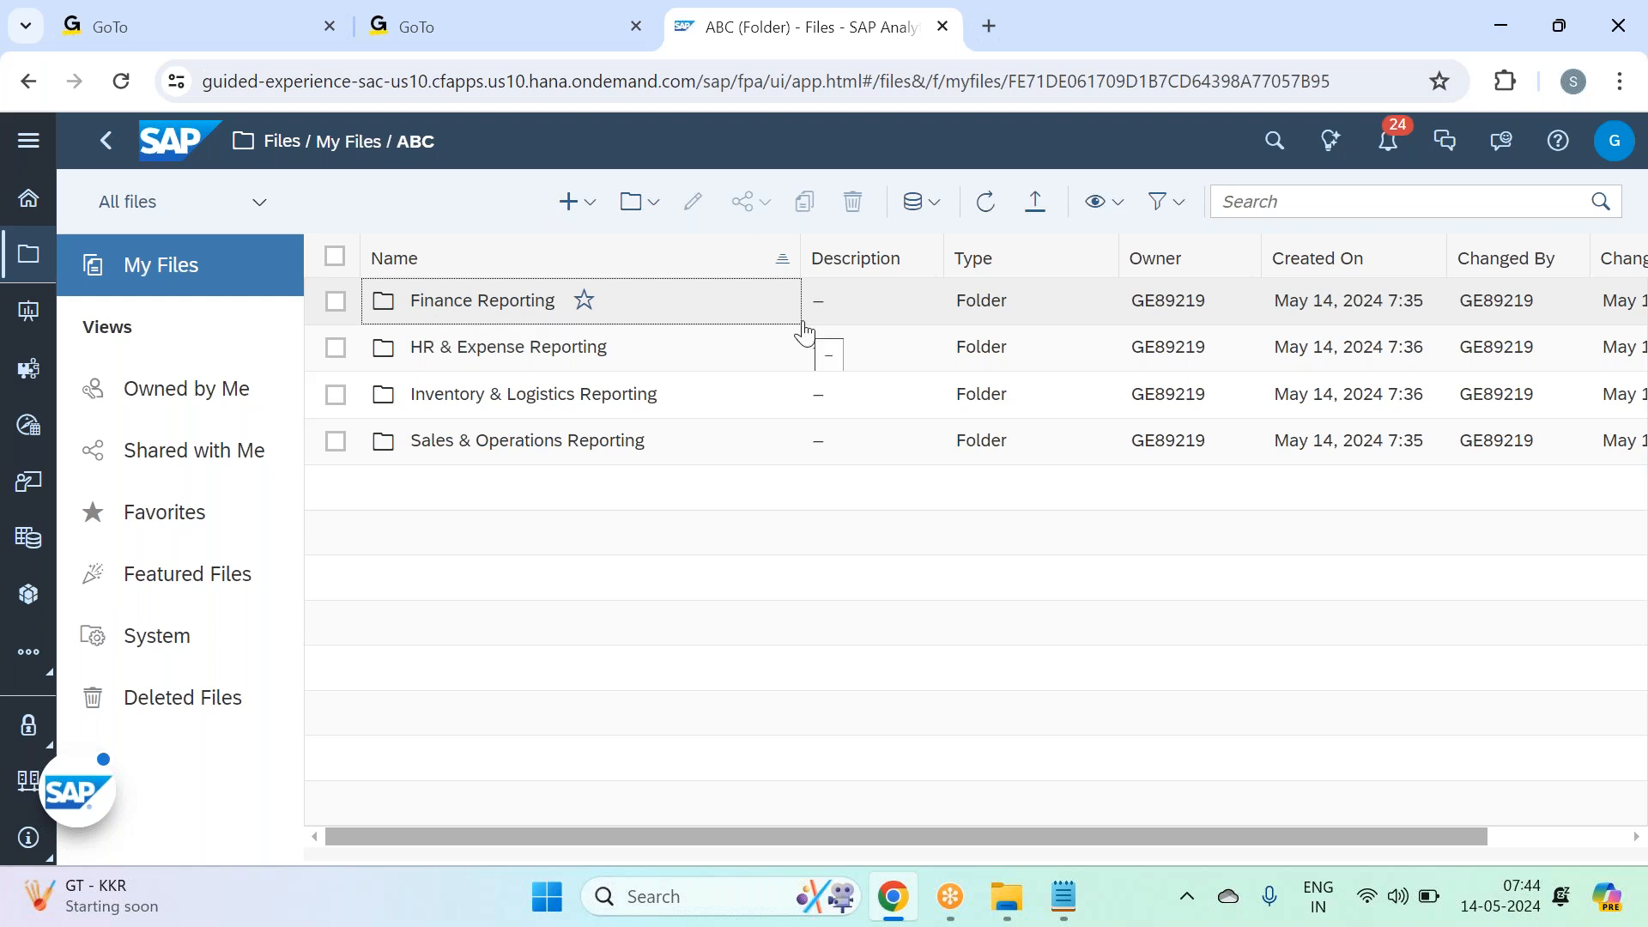
left_click(695, 320)
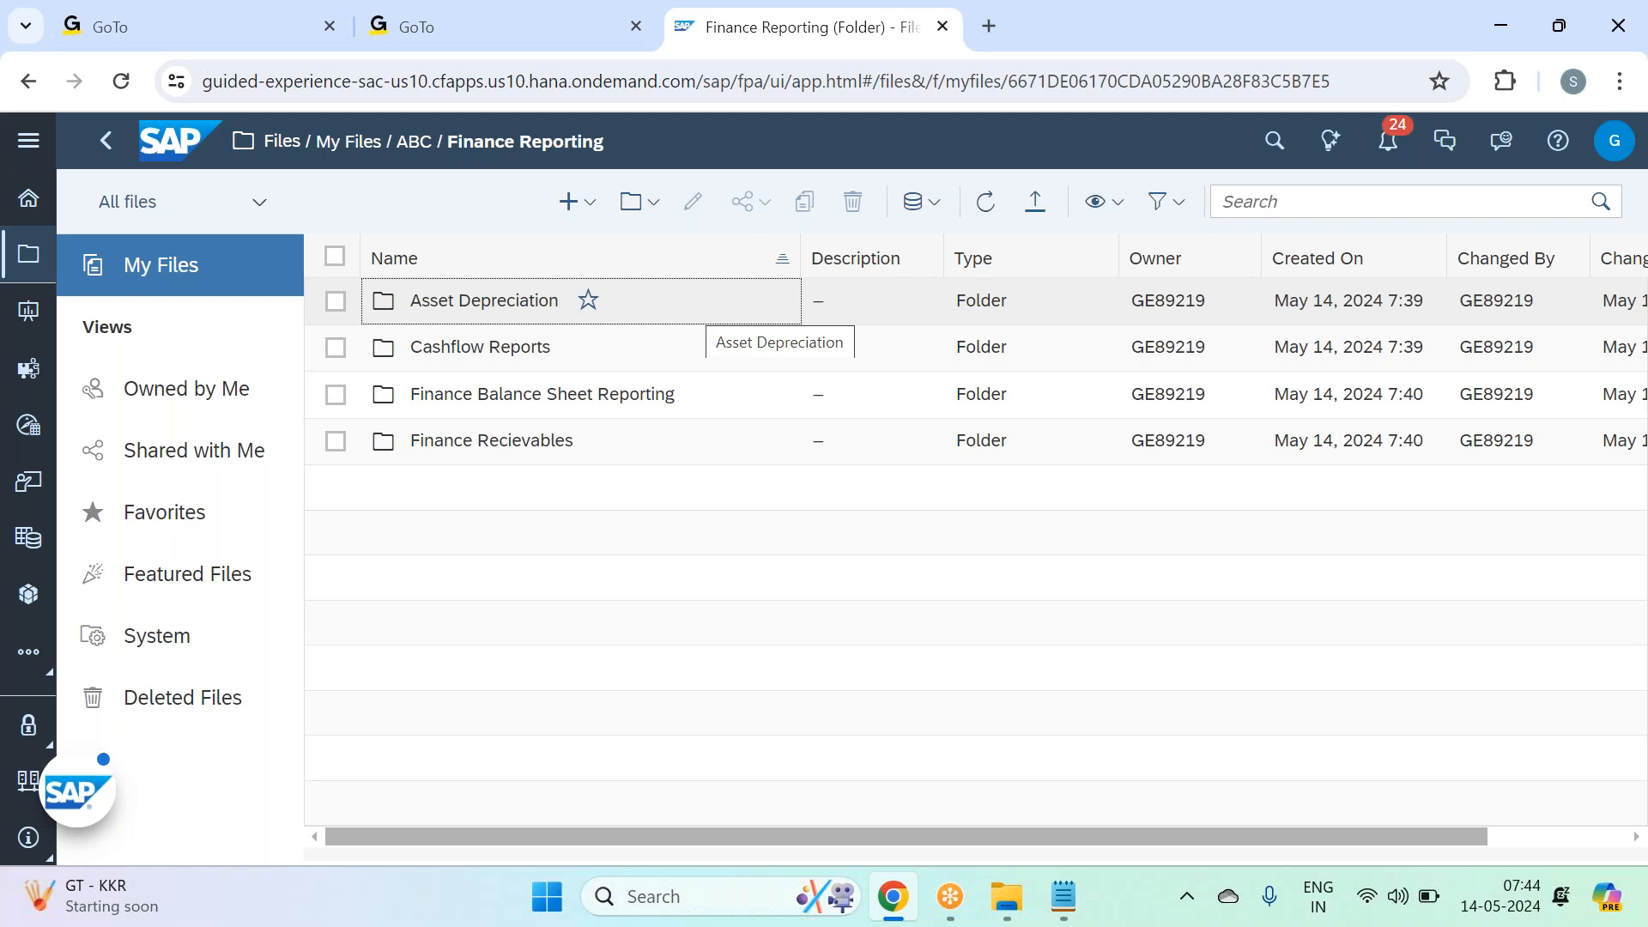
Step: Create a subfolder named Finance P&L Planning in the Finance Balance Sheet Reporting folder
left_click(655, 414)
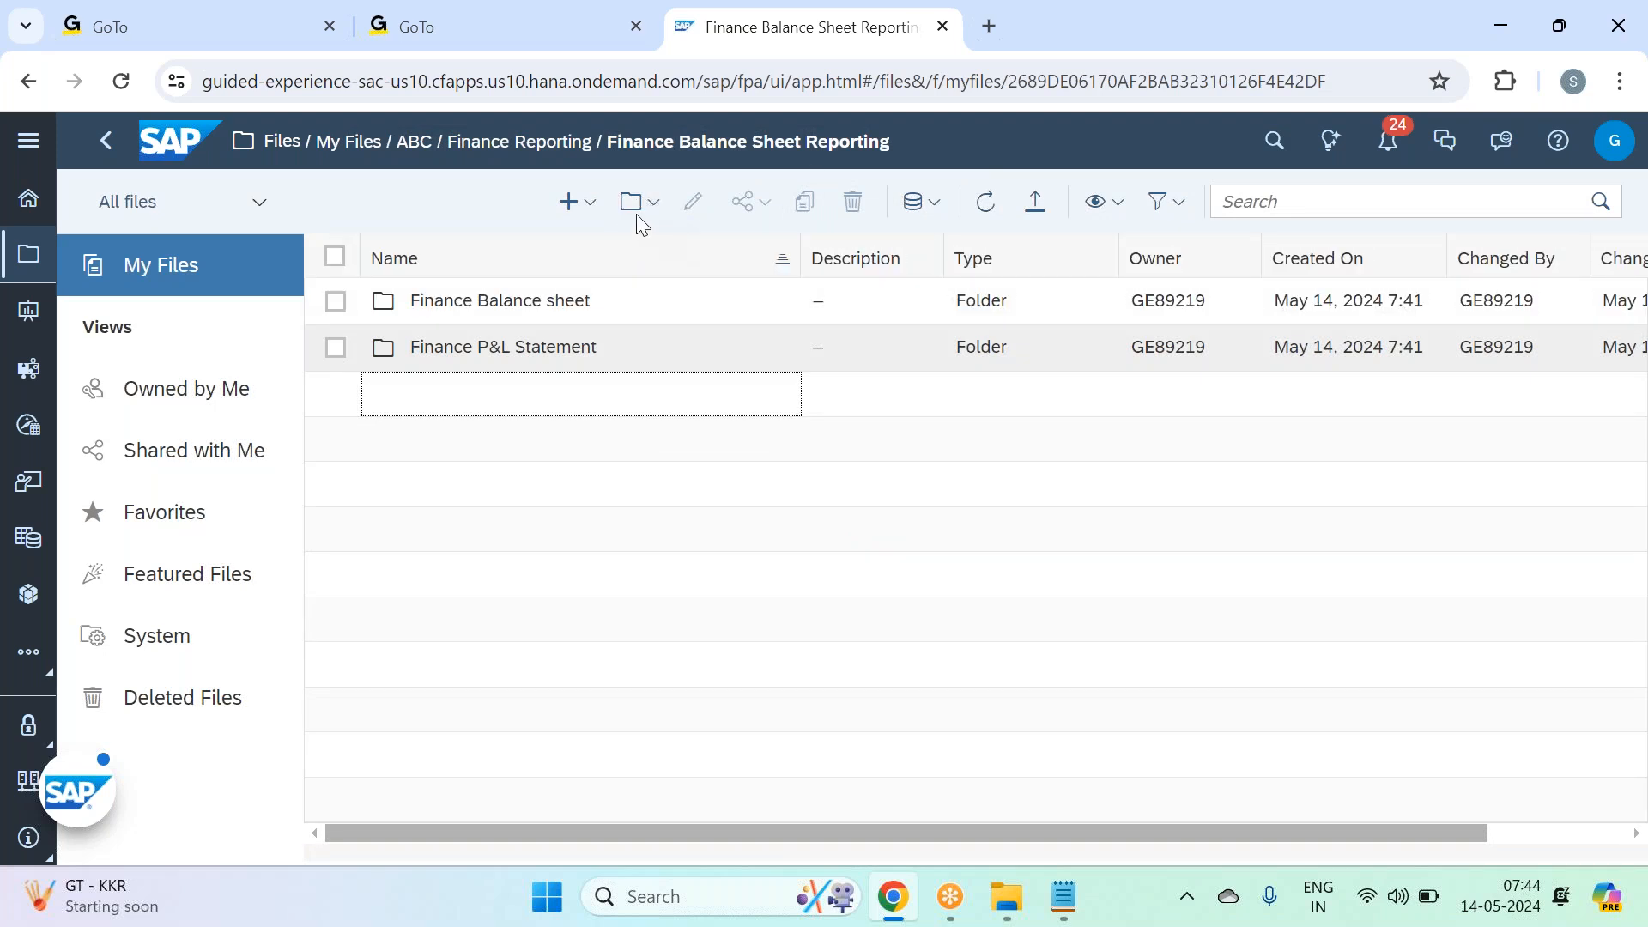
left_click(642, 203)
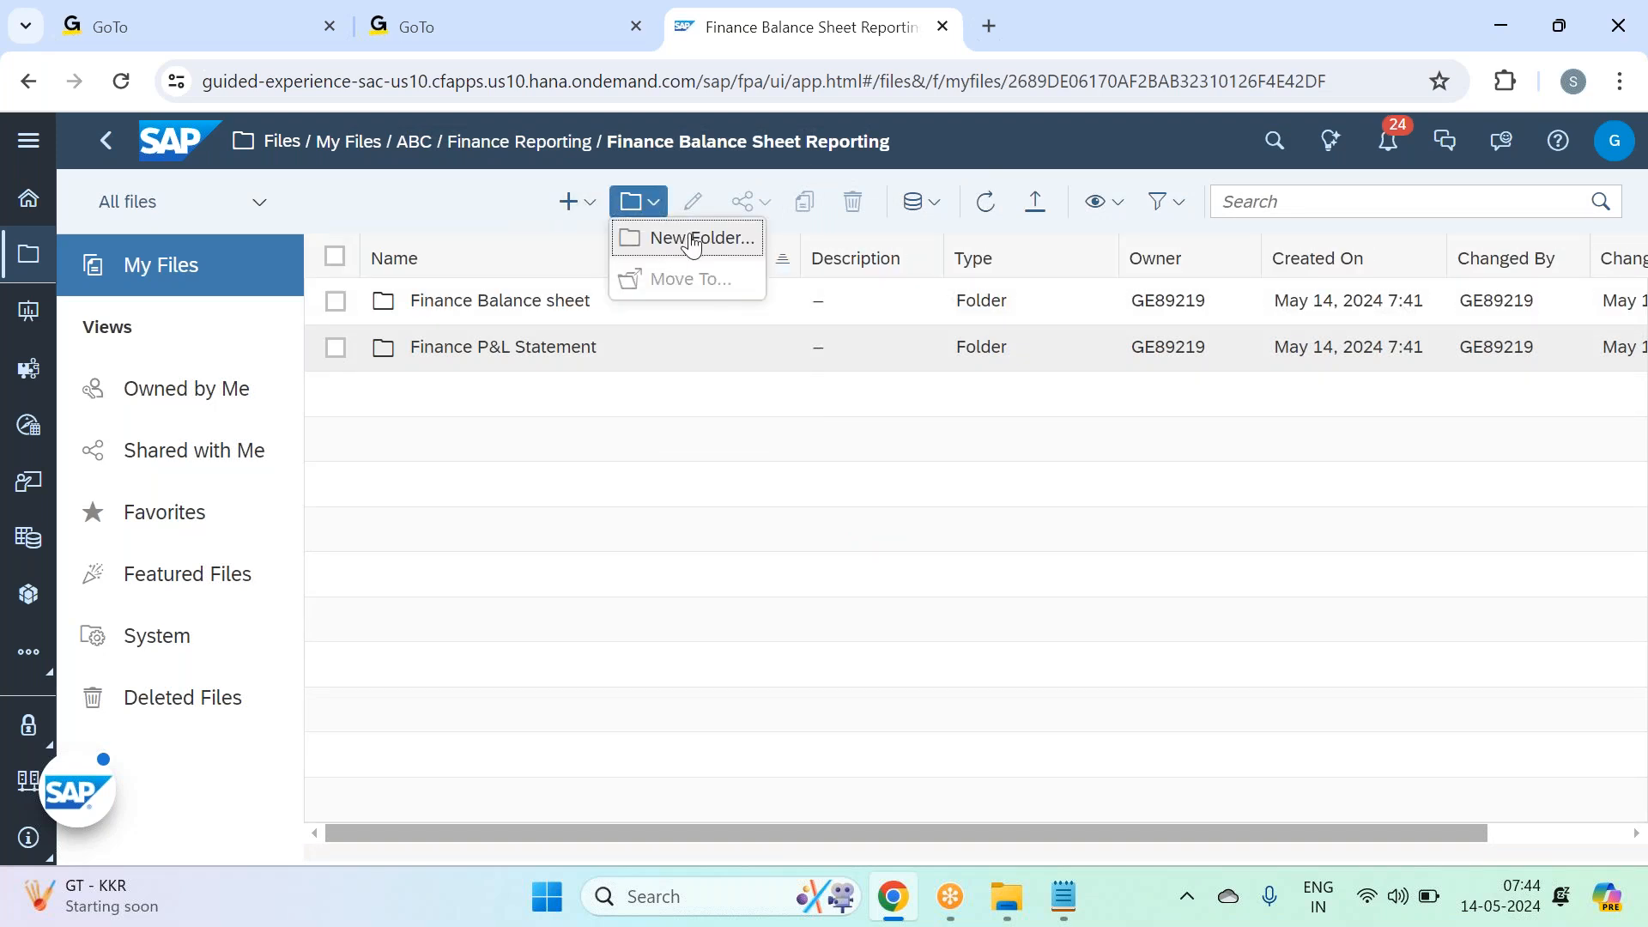
left_click(693, 241)
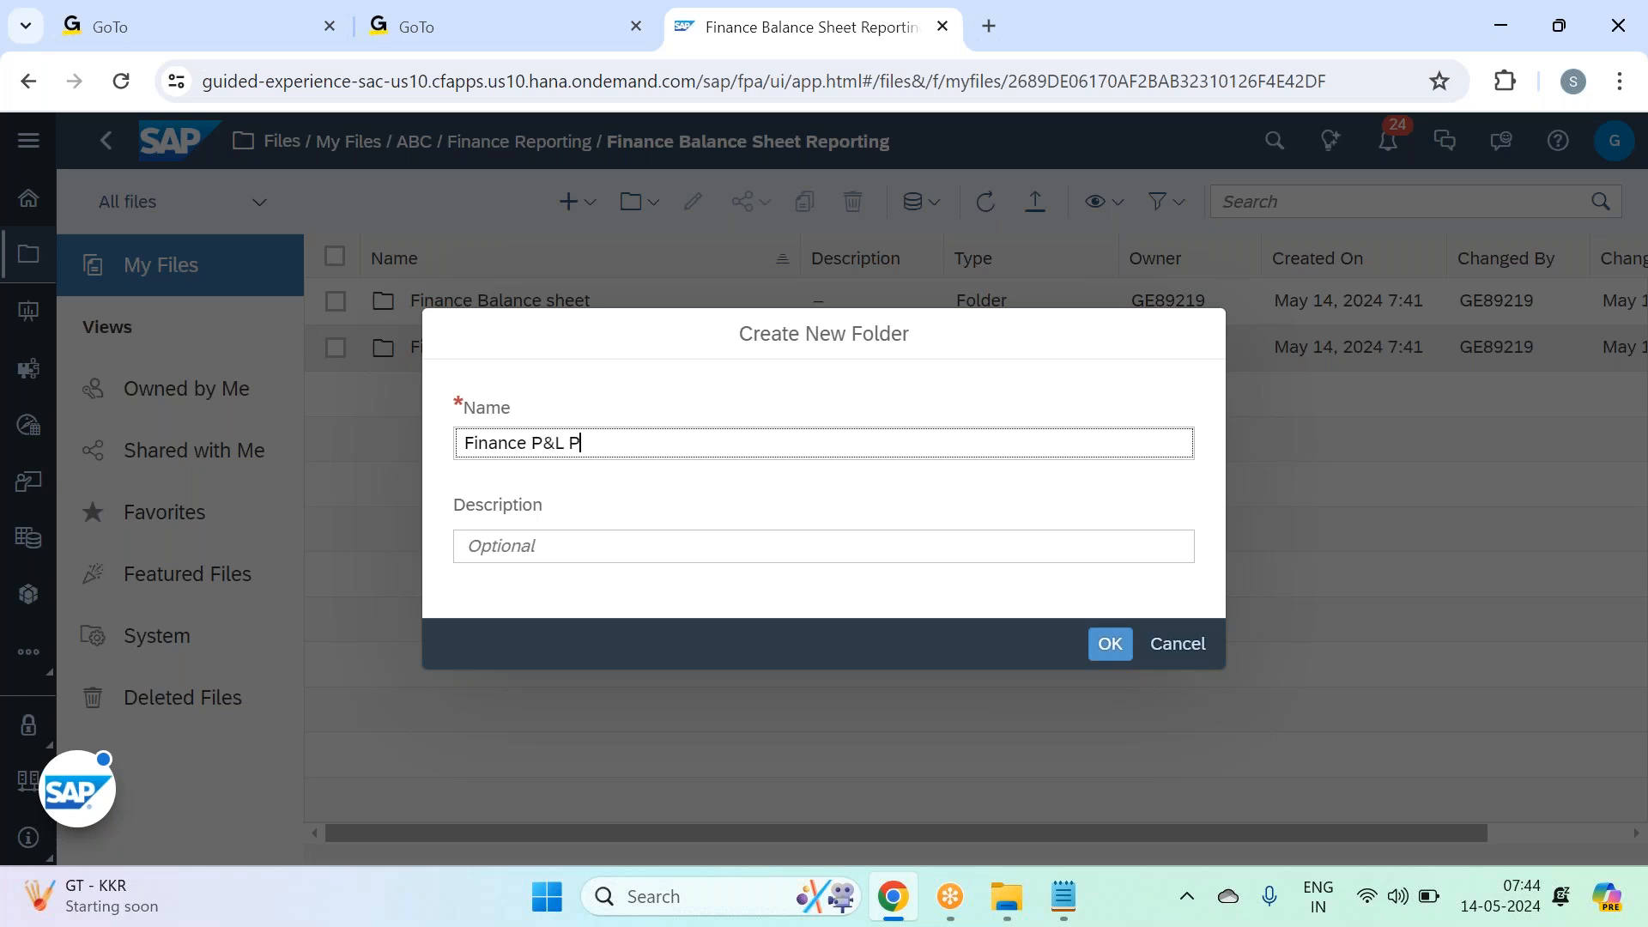
key("Return")
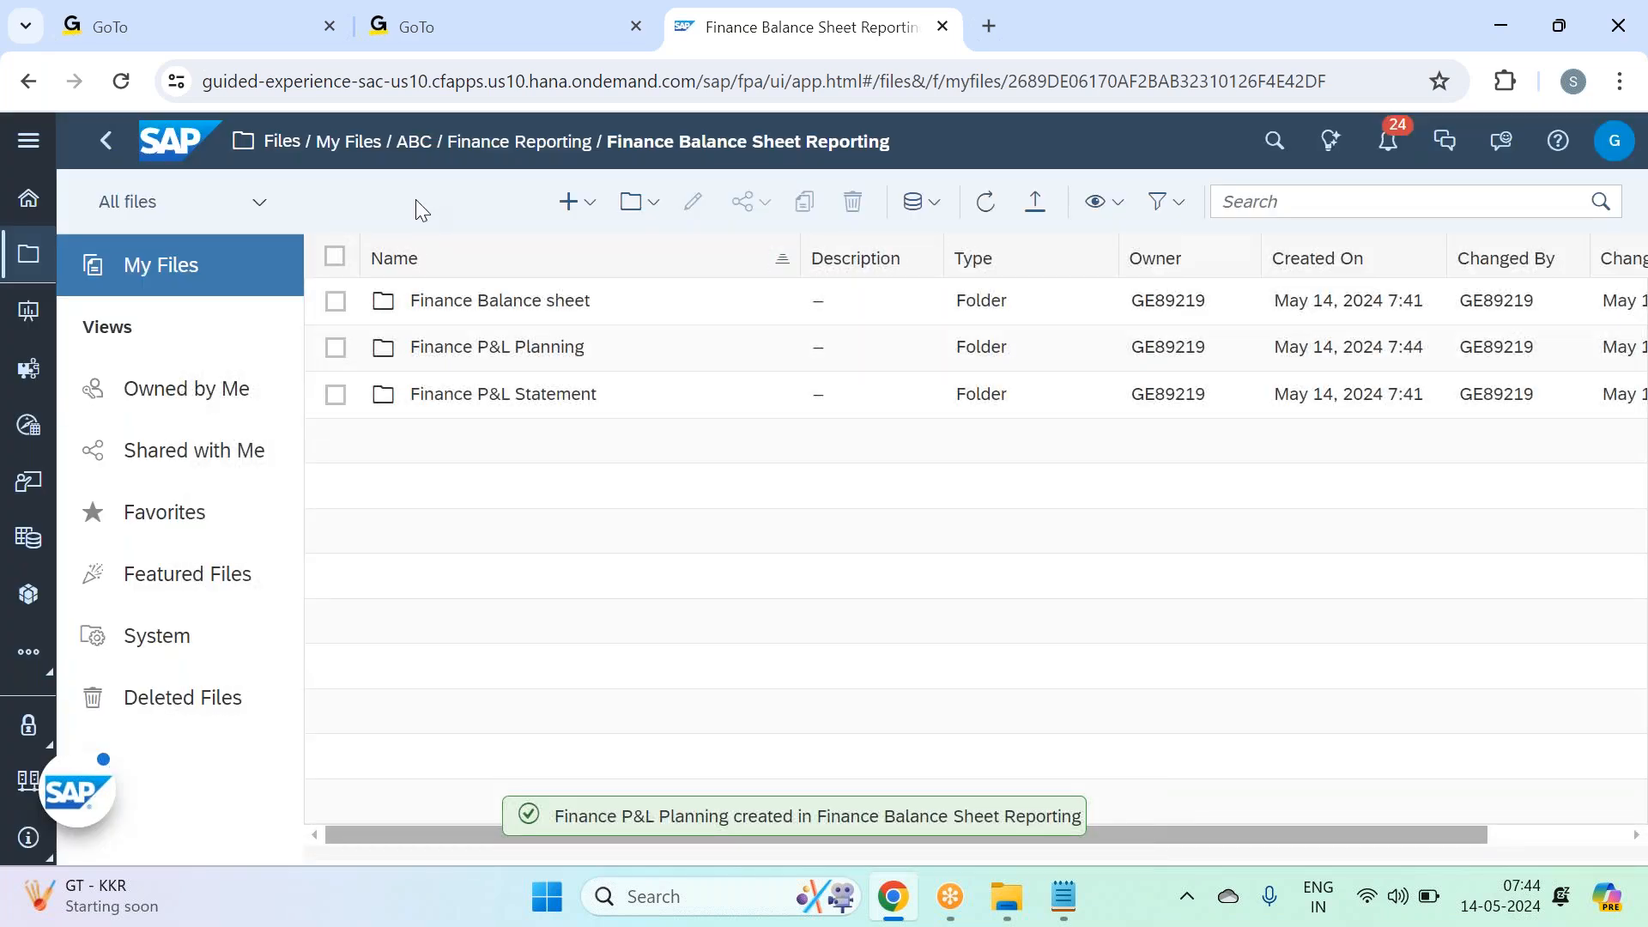
Step: Return to My Files and open the Planning folder inside SAC Feb 2024 - Batch 32
left_click(334, 143)
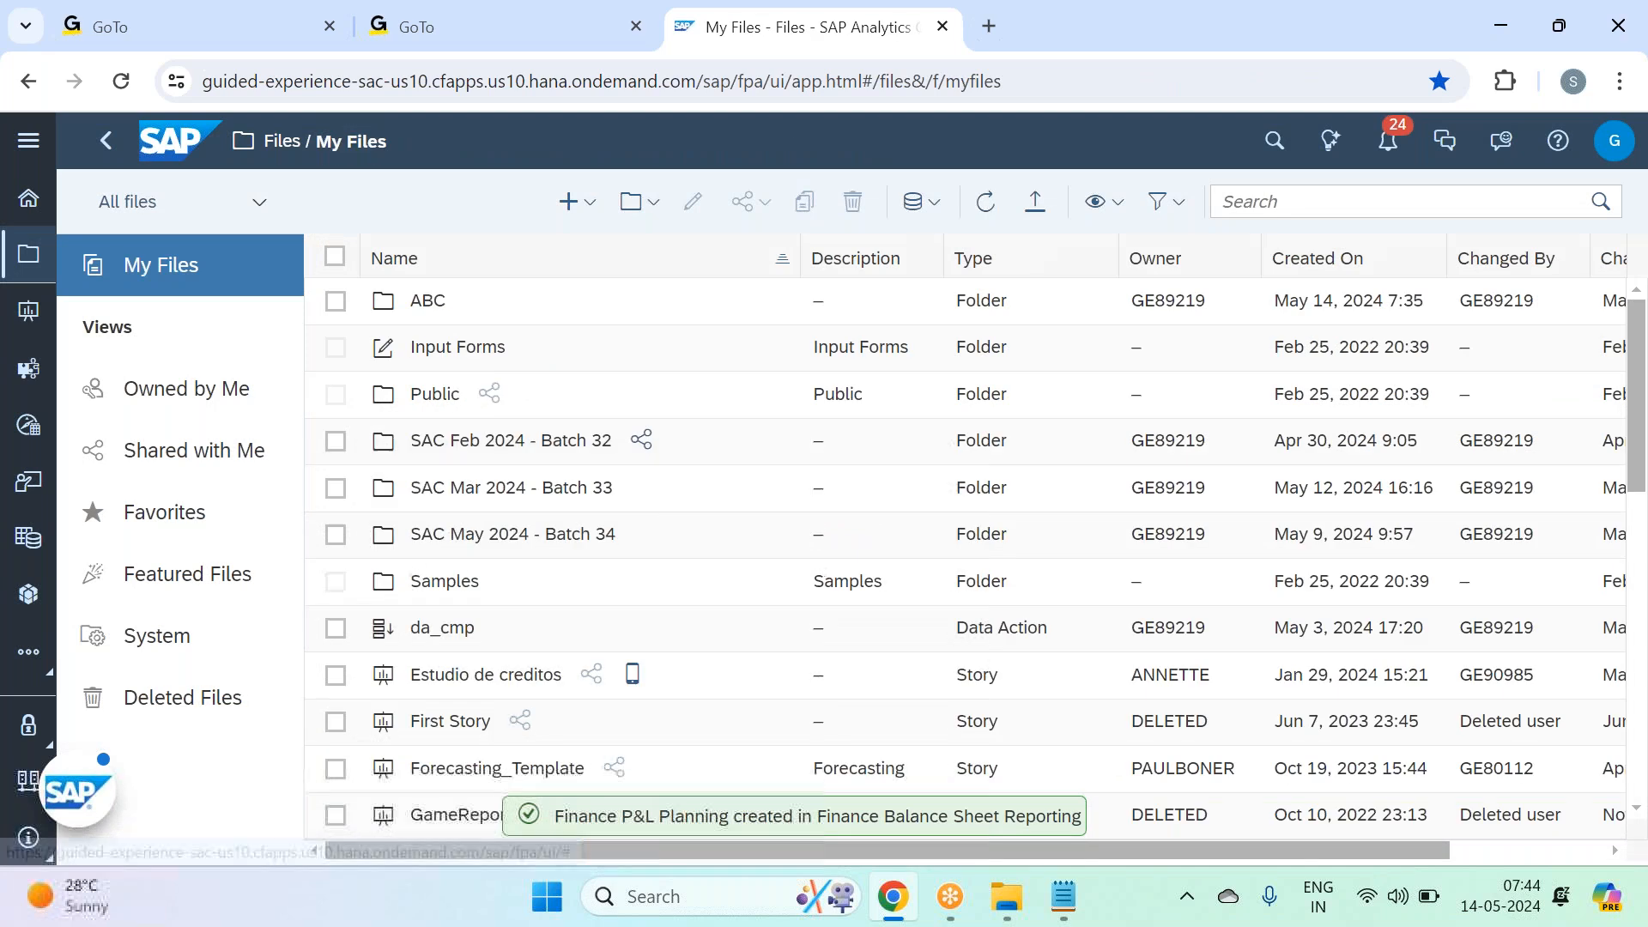
left_click(532, 440)
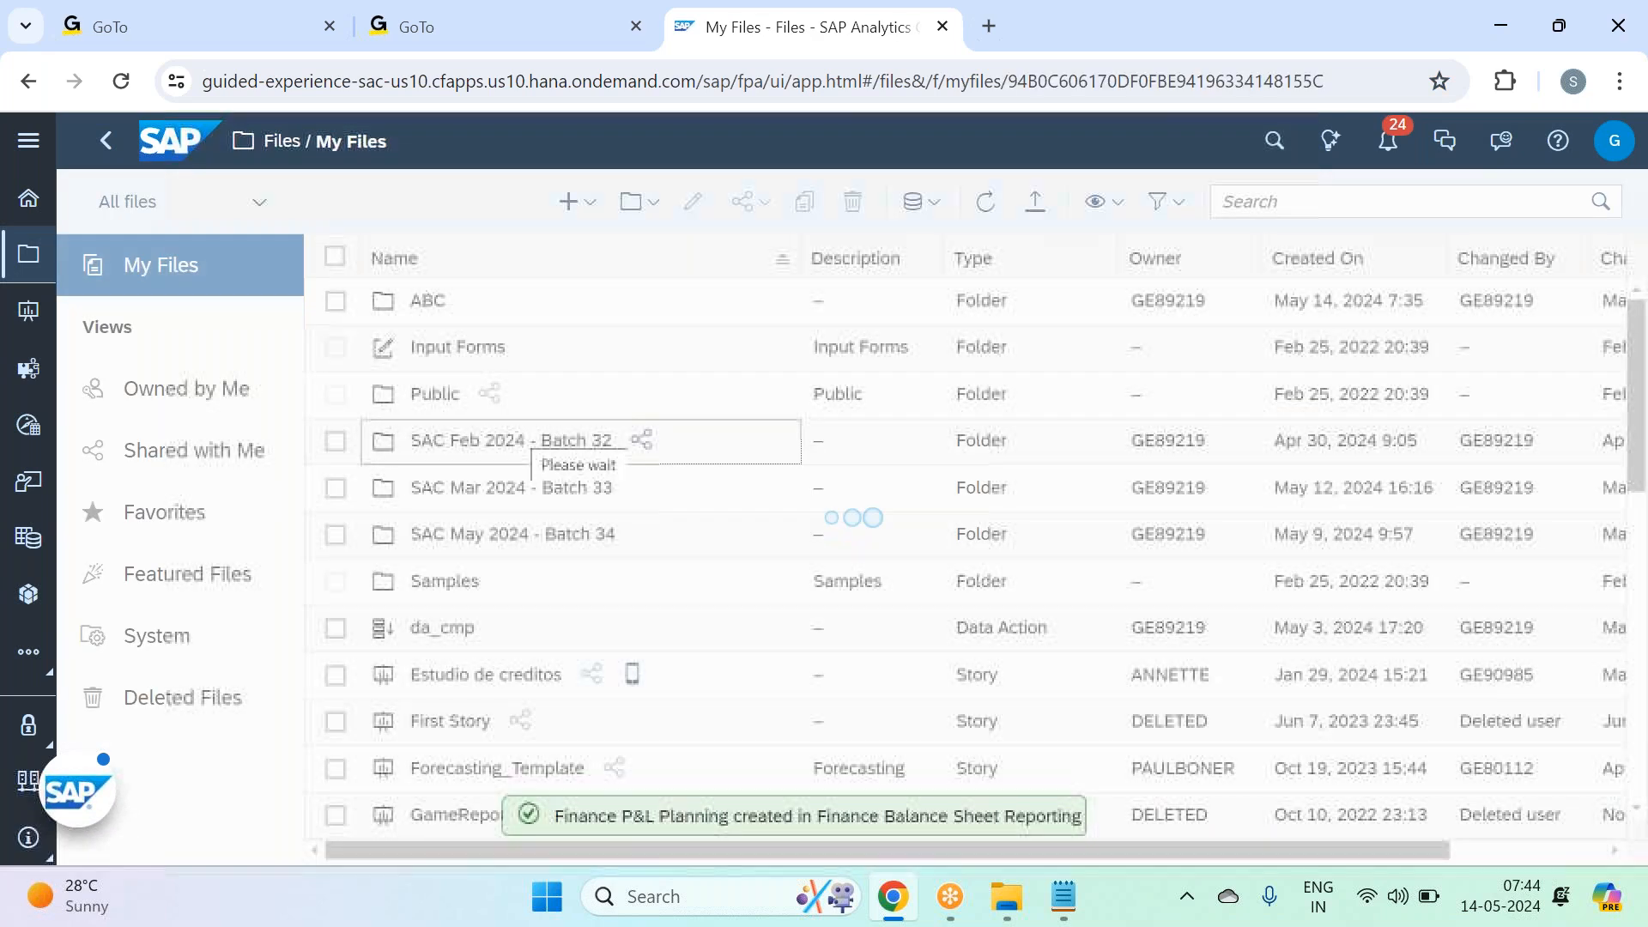
left_click(450, 307)
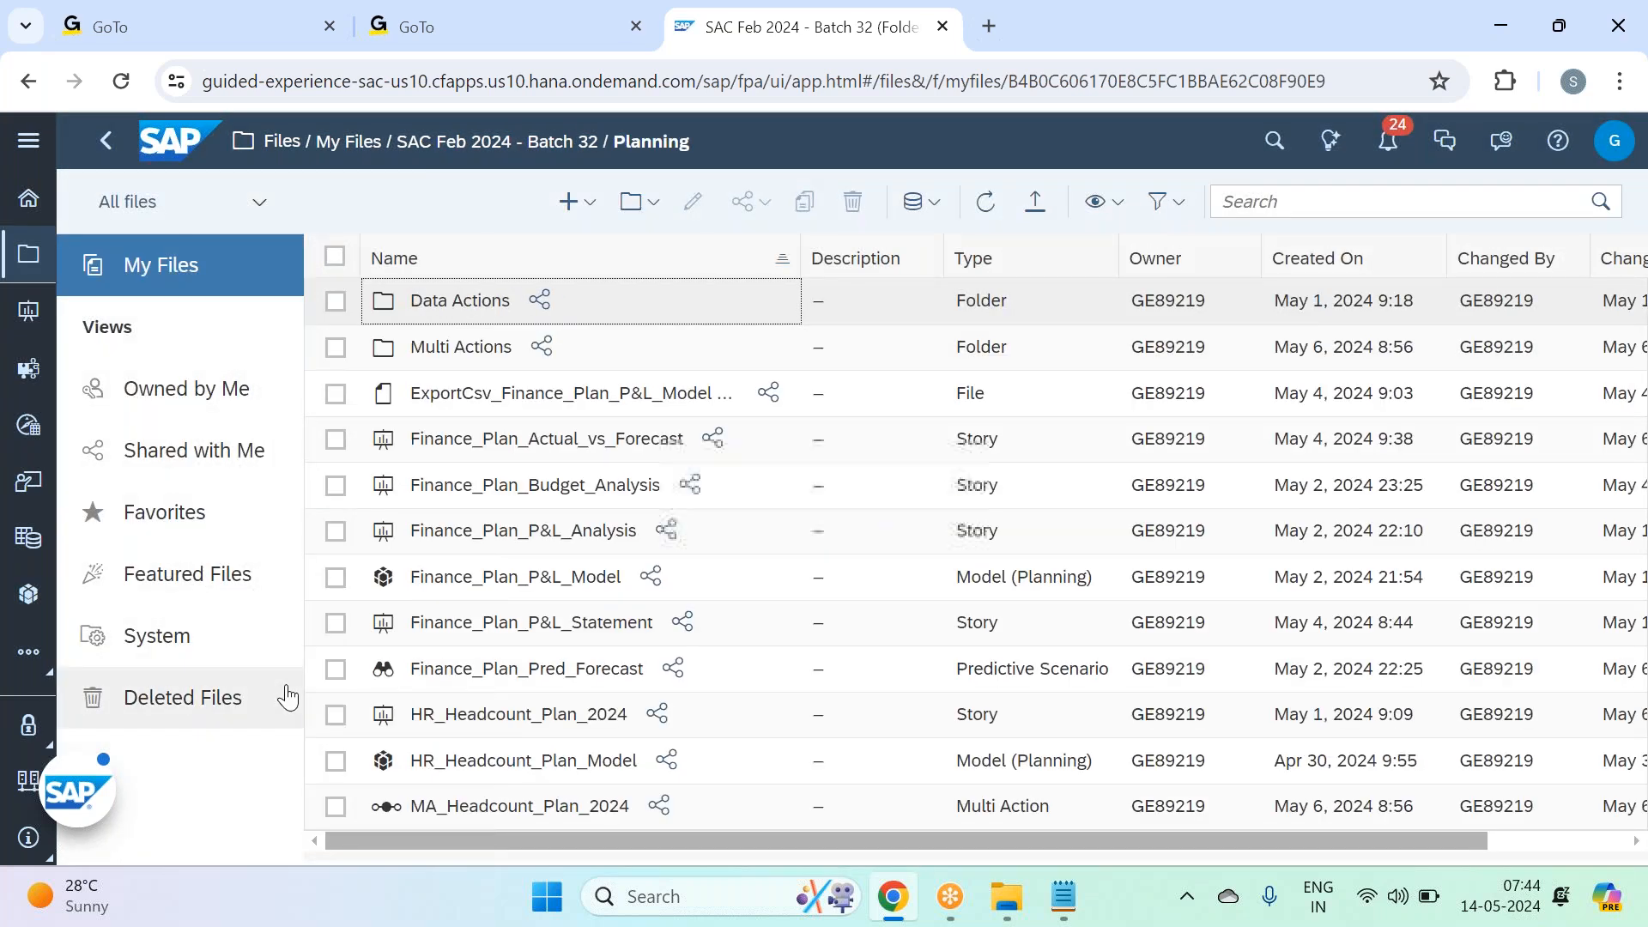
Step: Copy the stories Finance_Plan_Actual_vs_Forecast, Finance_Plan_Budget_Analysis and Finance_Plan_P&L_Analysis into ABC / Finance Reporting / Finance Balance Sheet Reporting / Finance P&L Planning
left_click(336, 534)
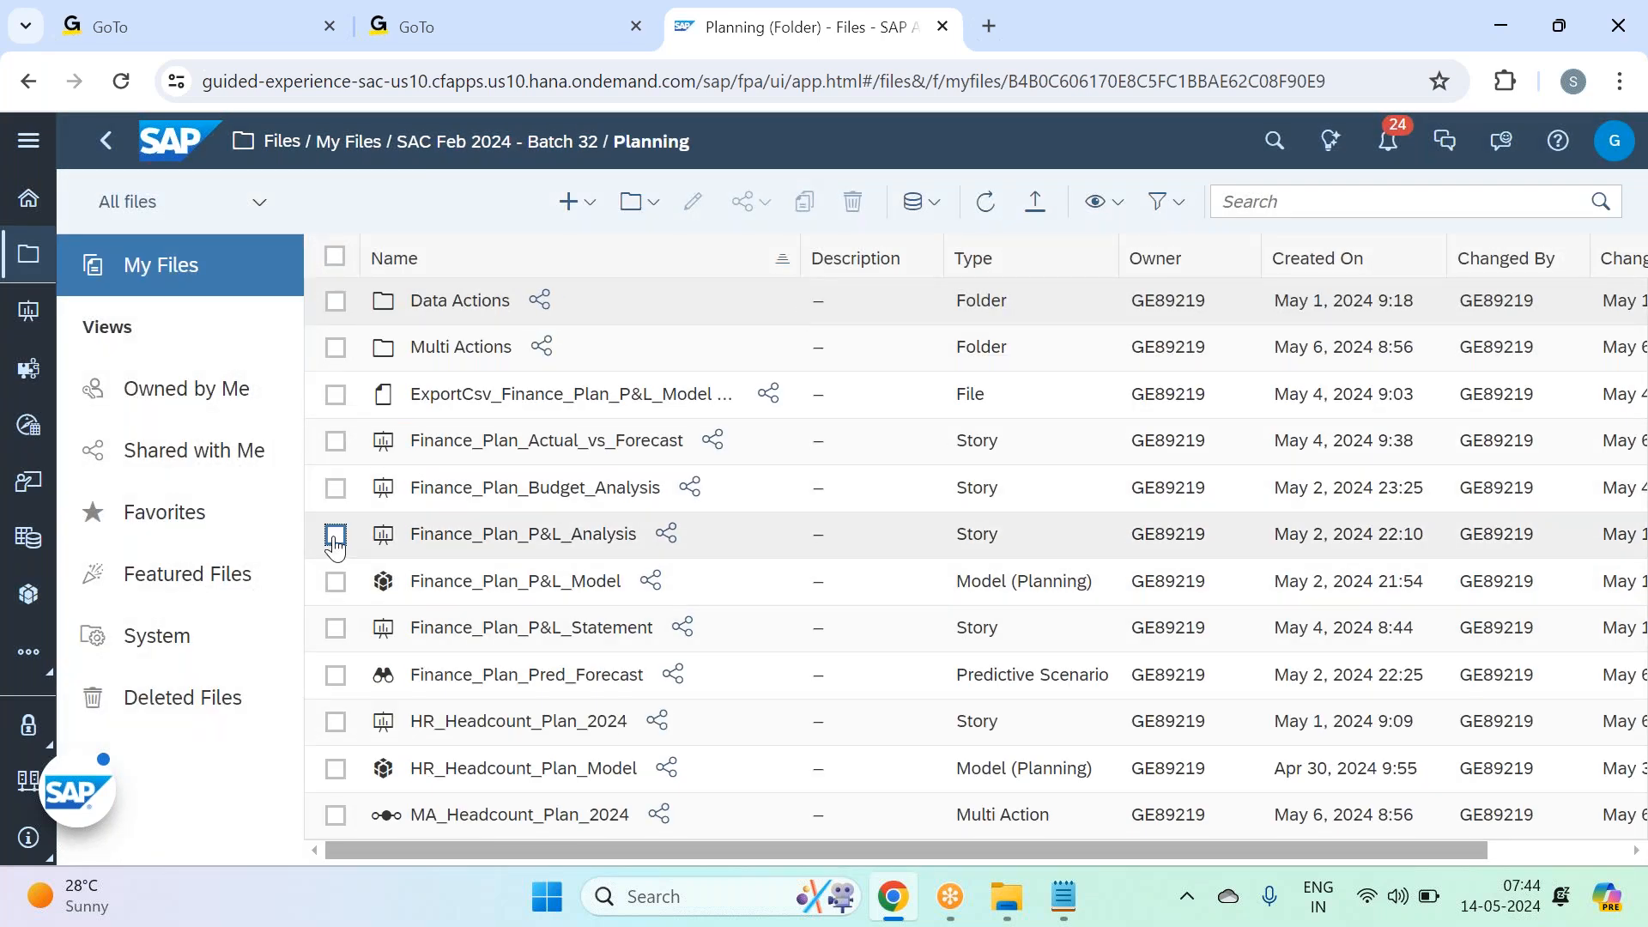
left_click(336, 488)
left_click(335, 441)
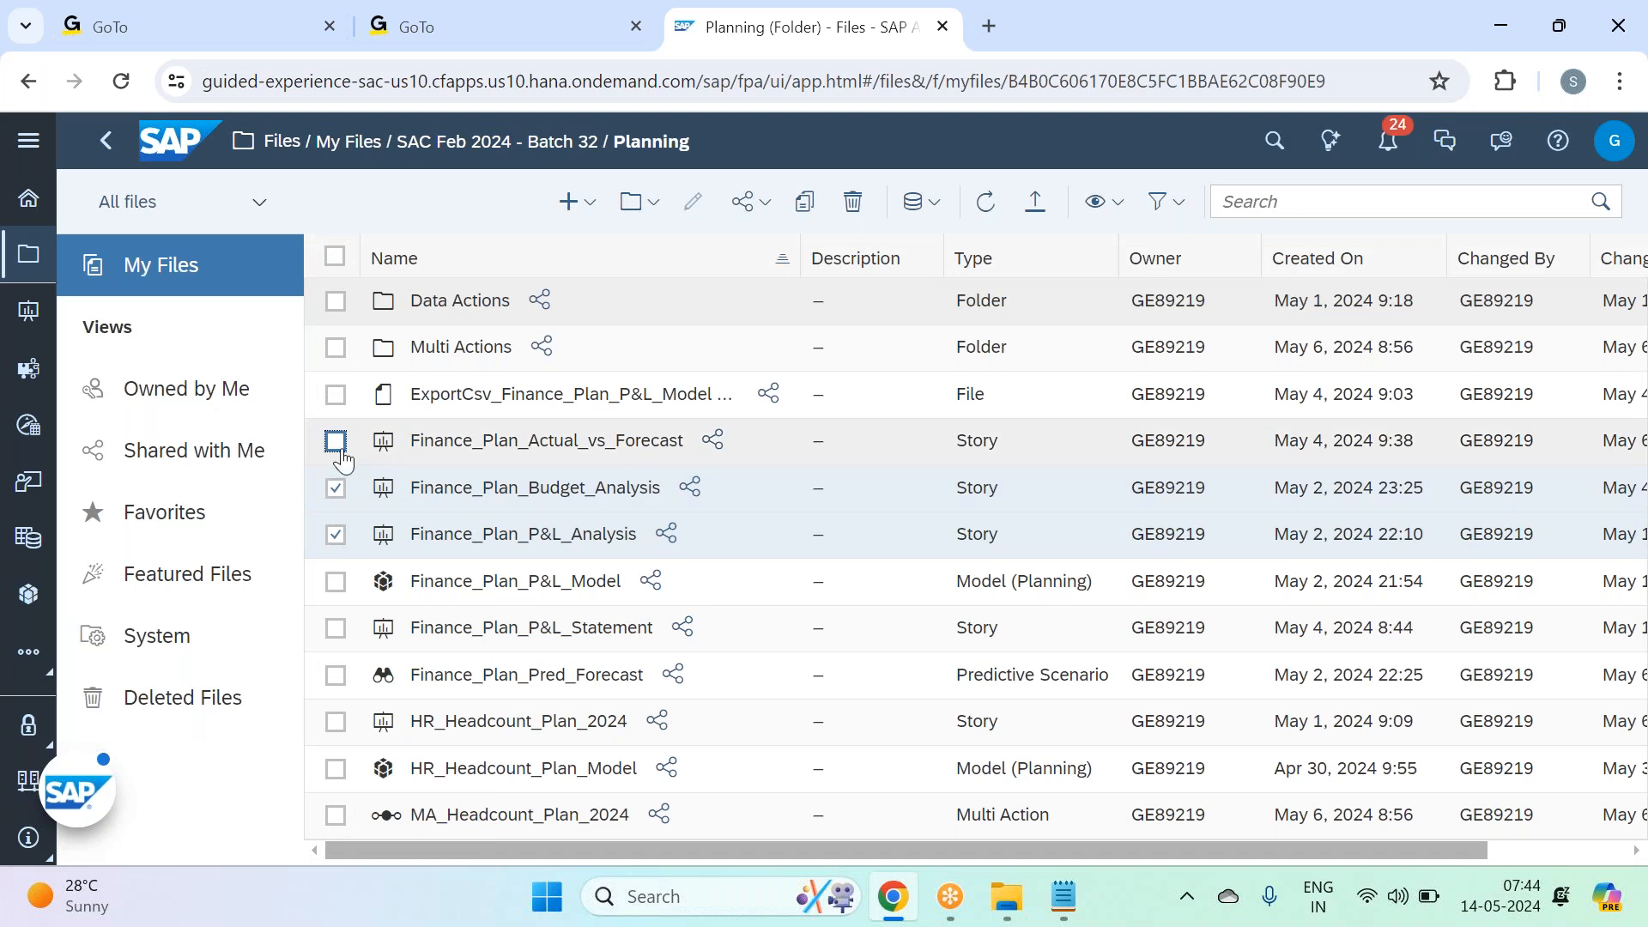
left_click(804, 202)
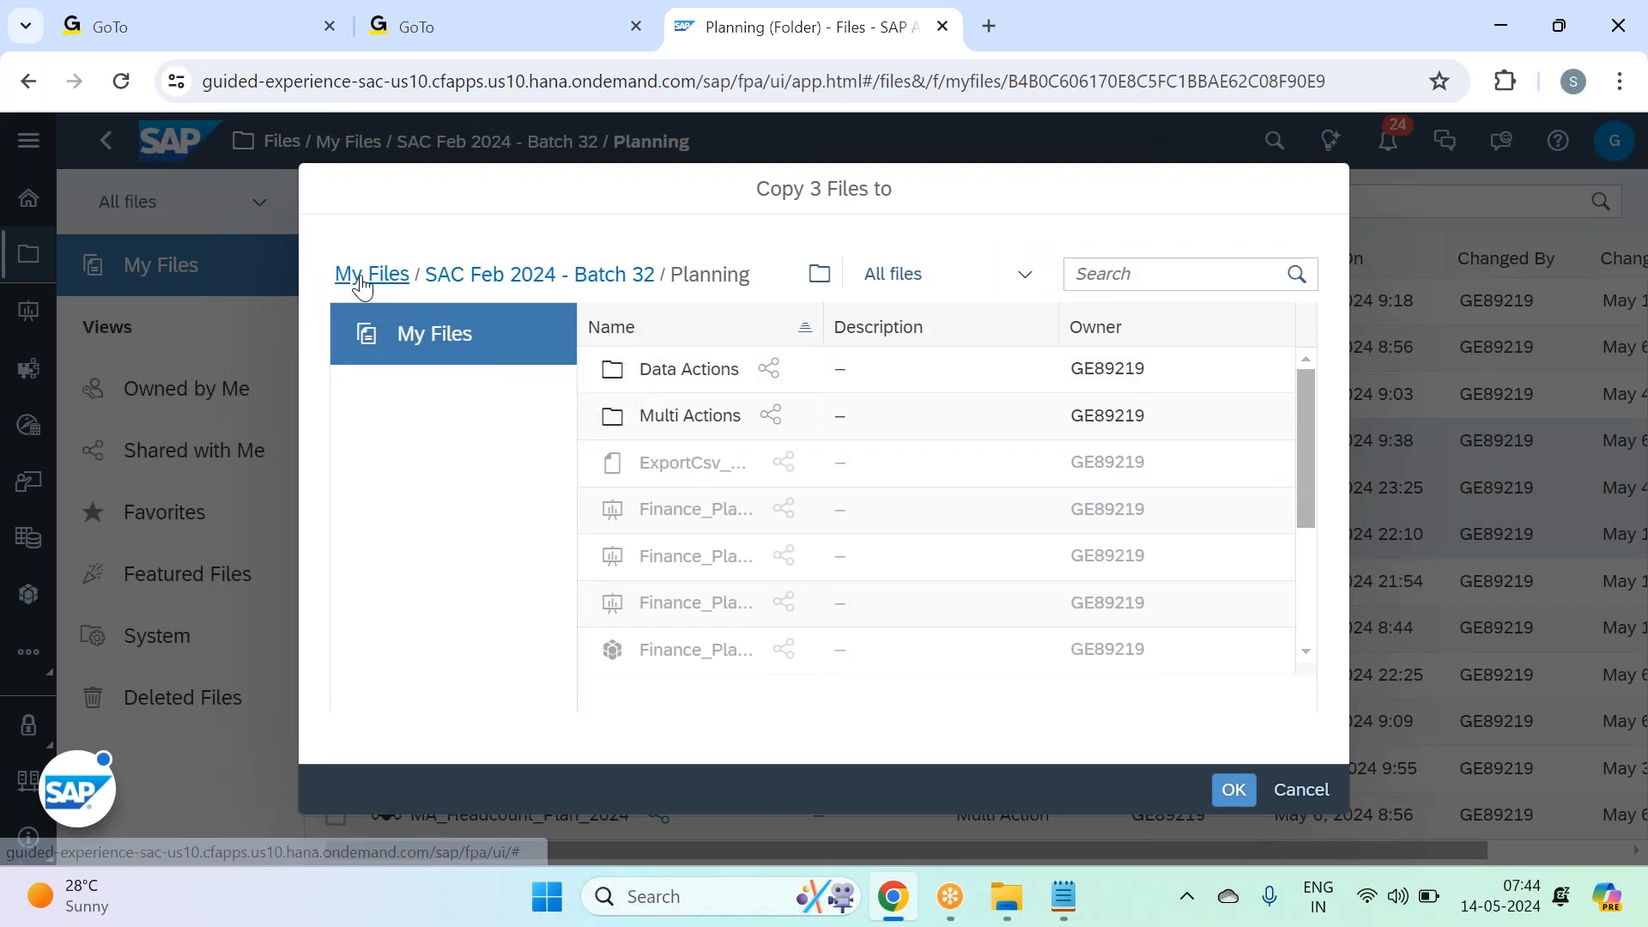
left_click(361, 275)
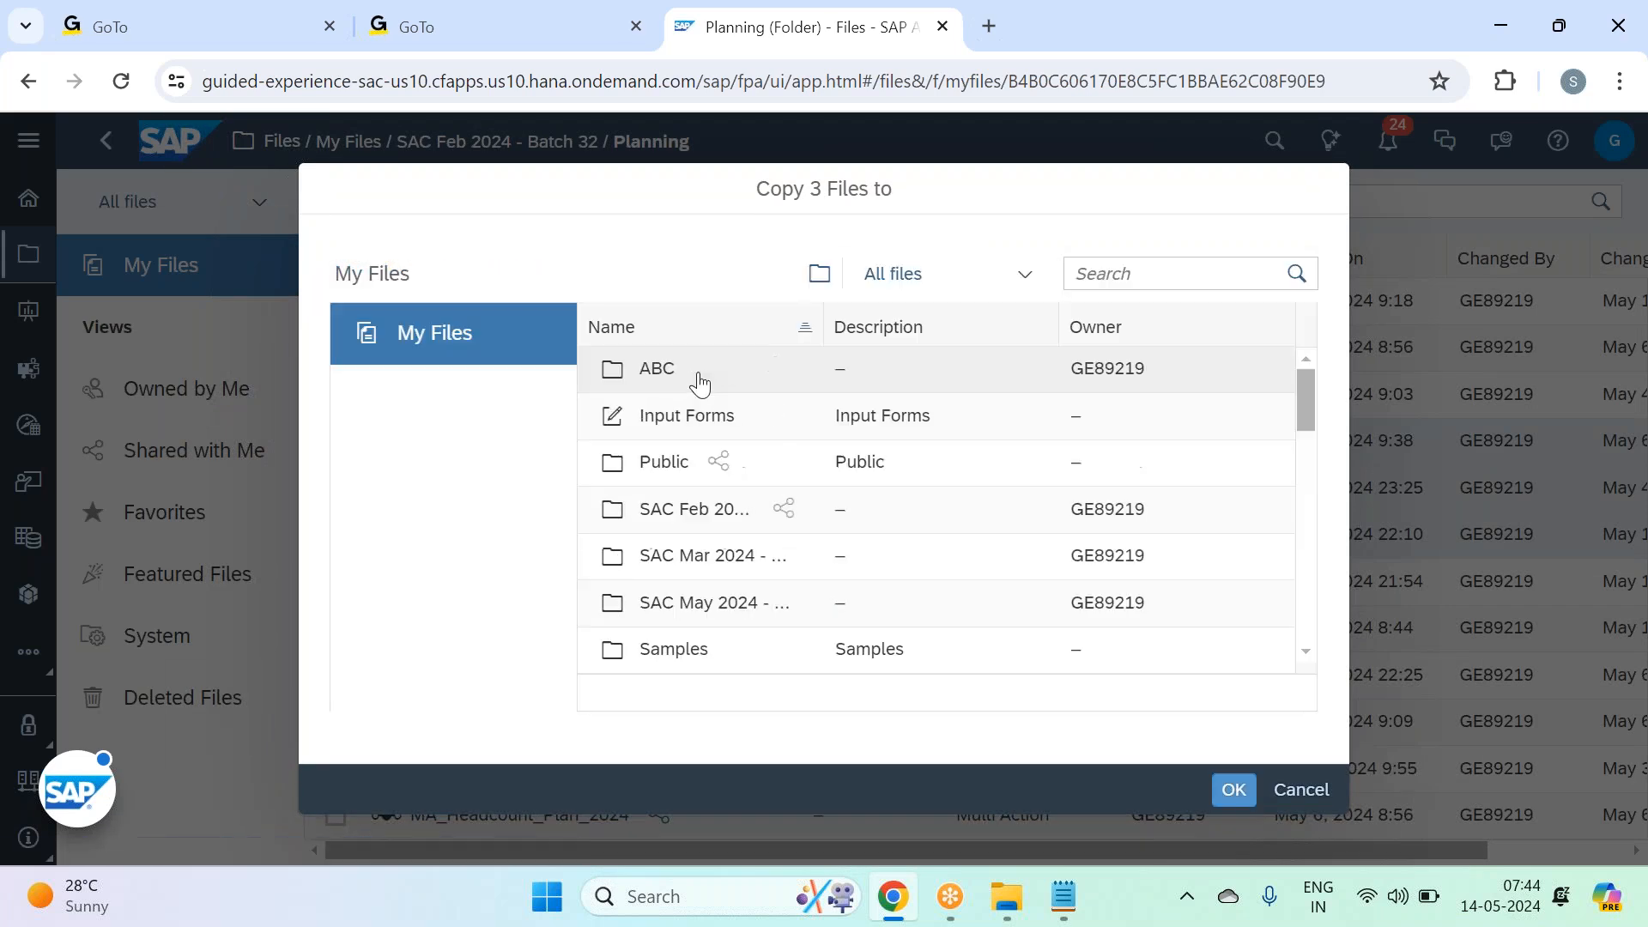
double_click(708, 371)
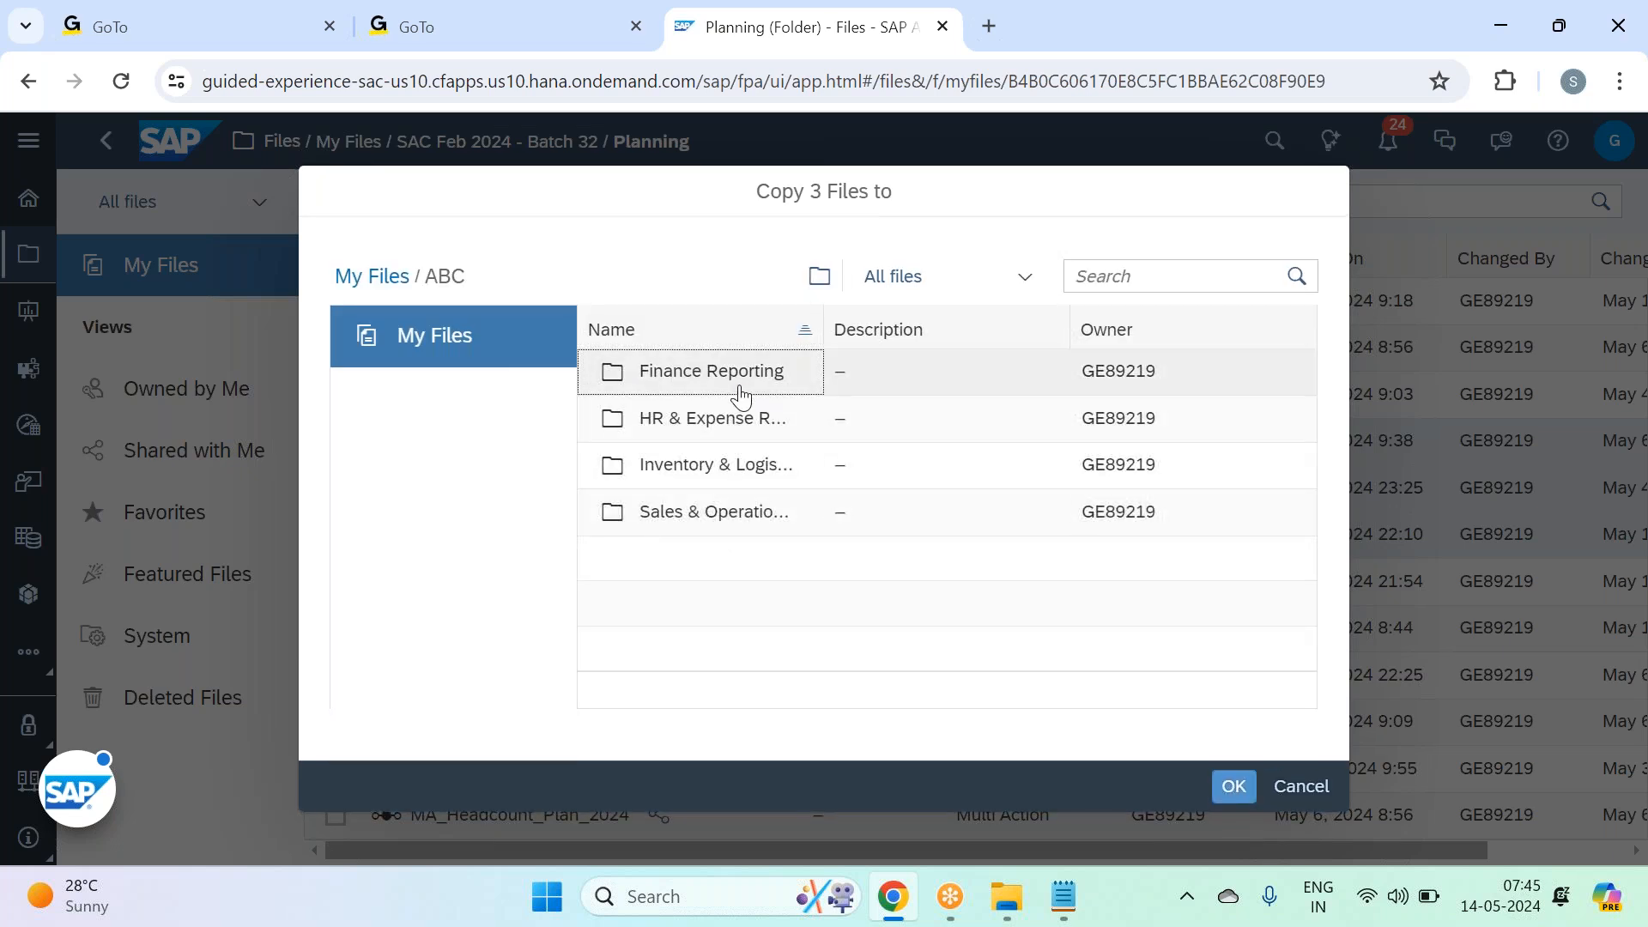
double_click(736, 378)
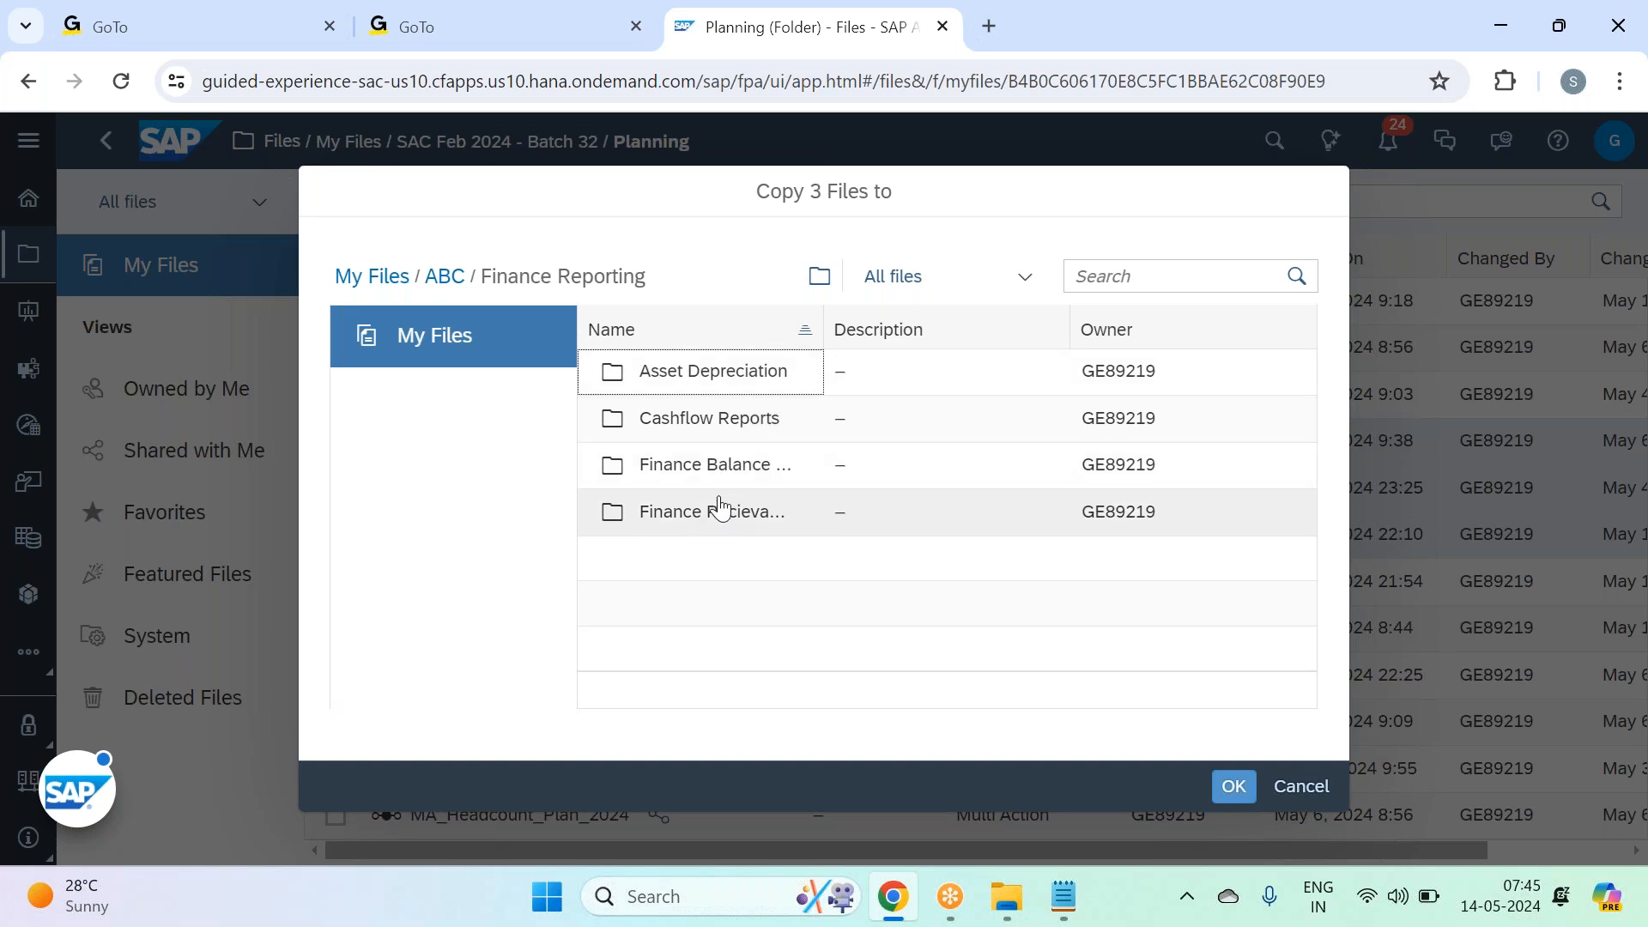
double_click(729, 470)
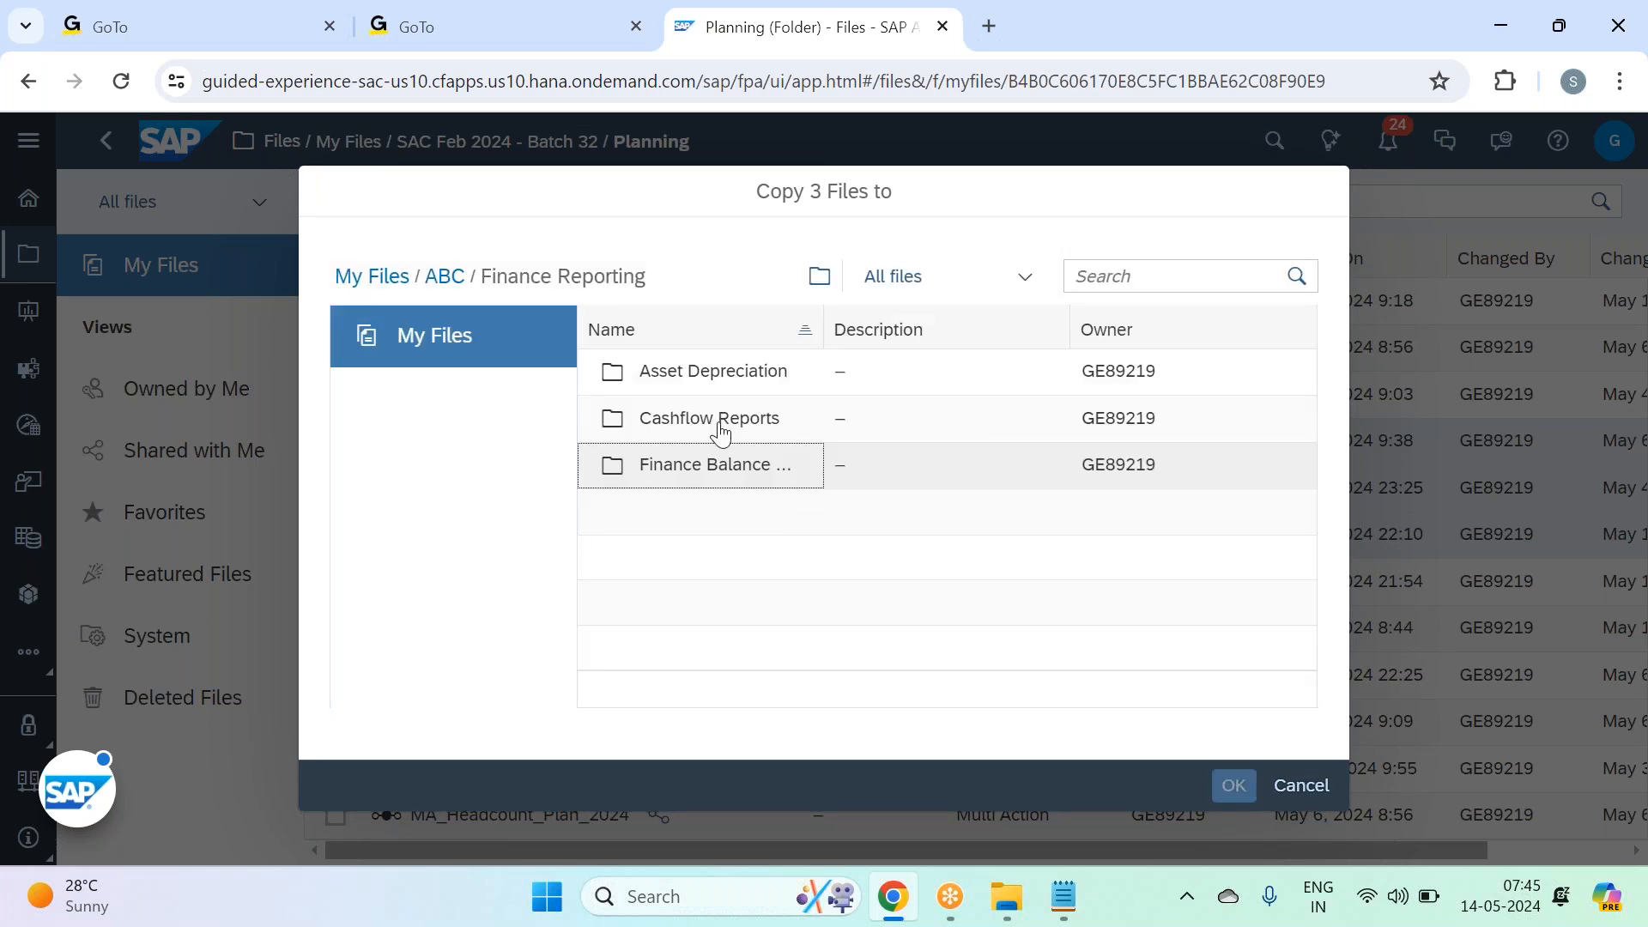
double_click(720, 436)
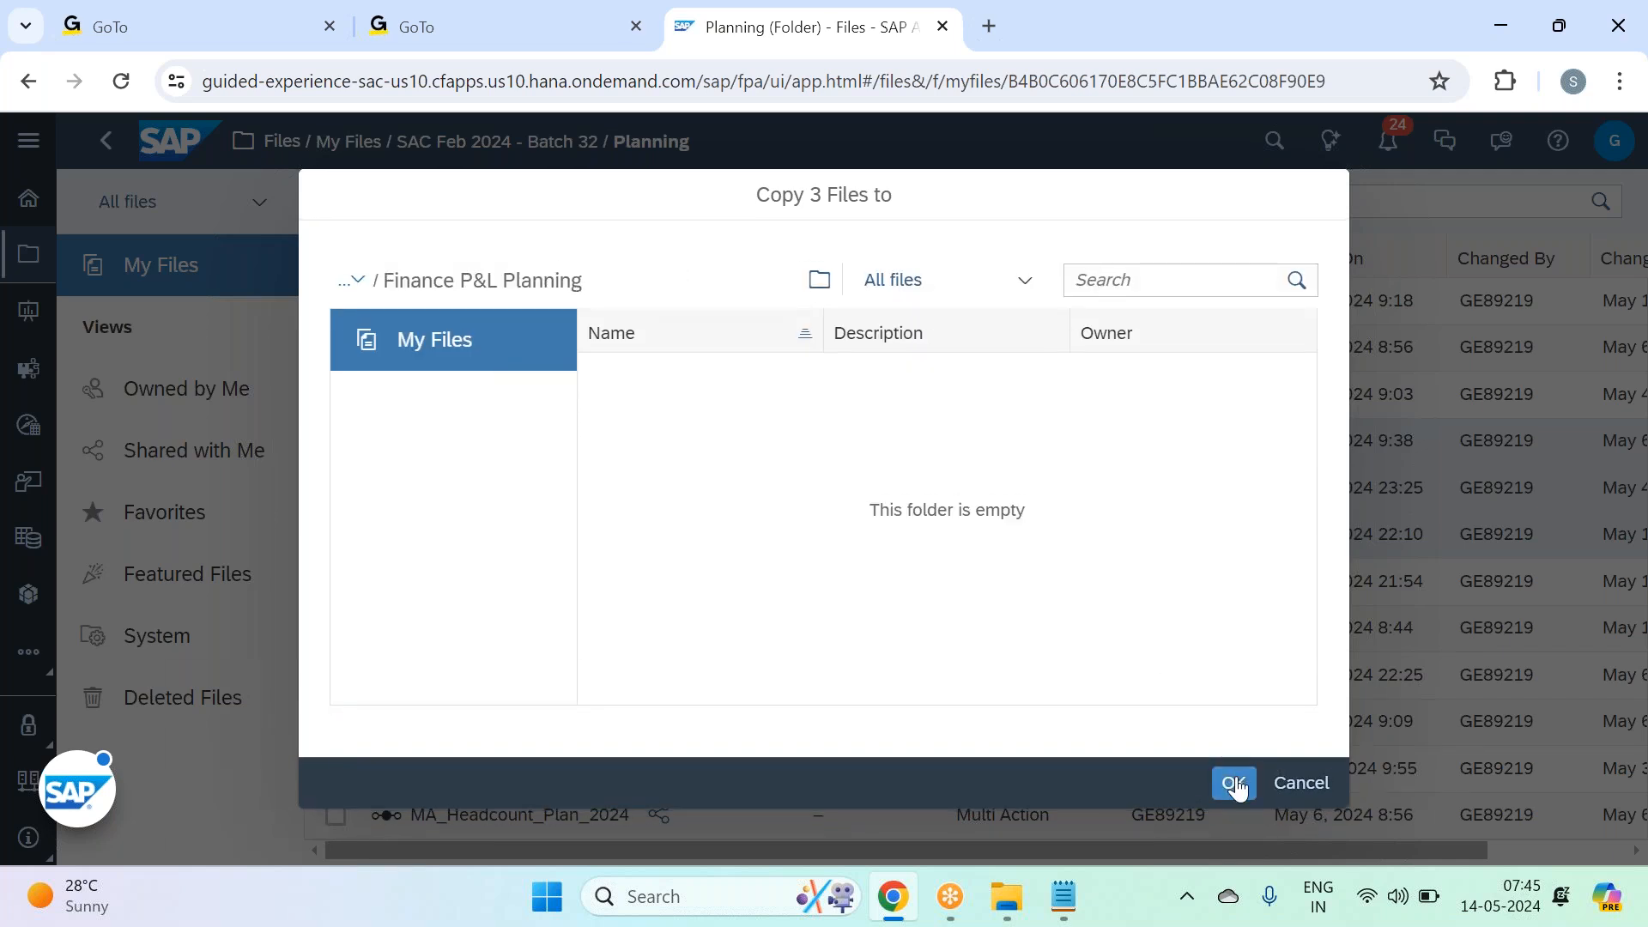
left_click(1233, 784)
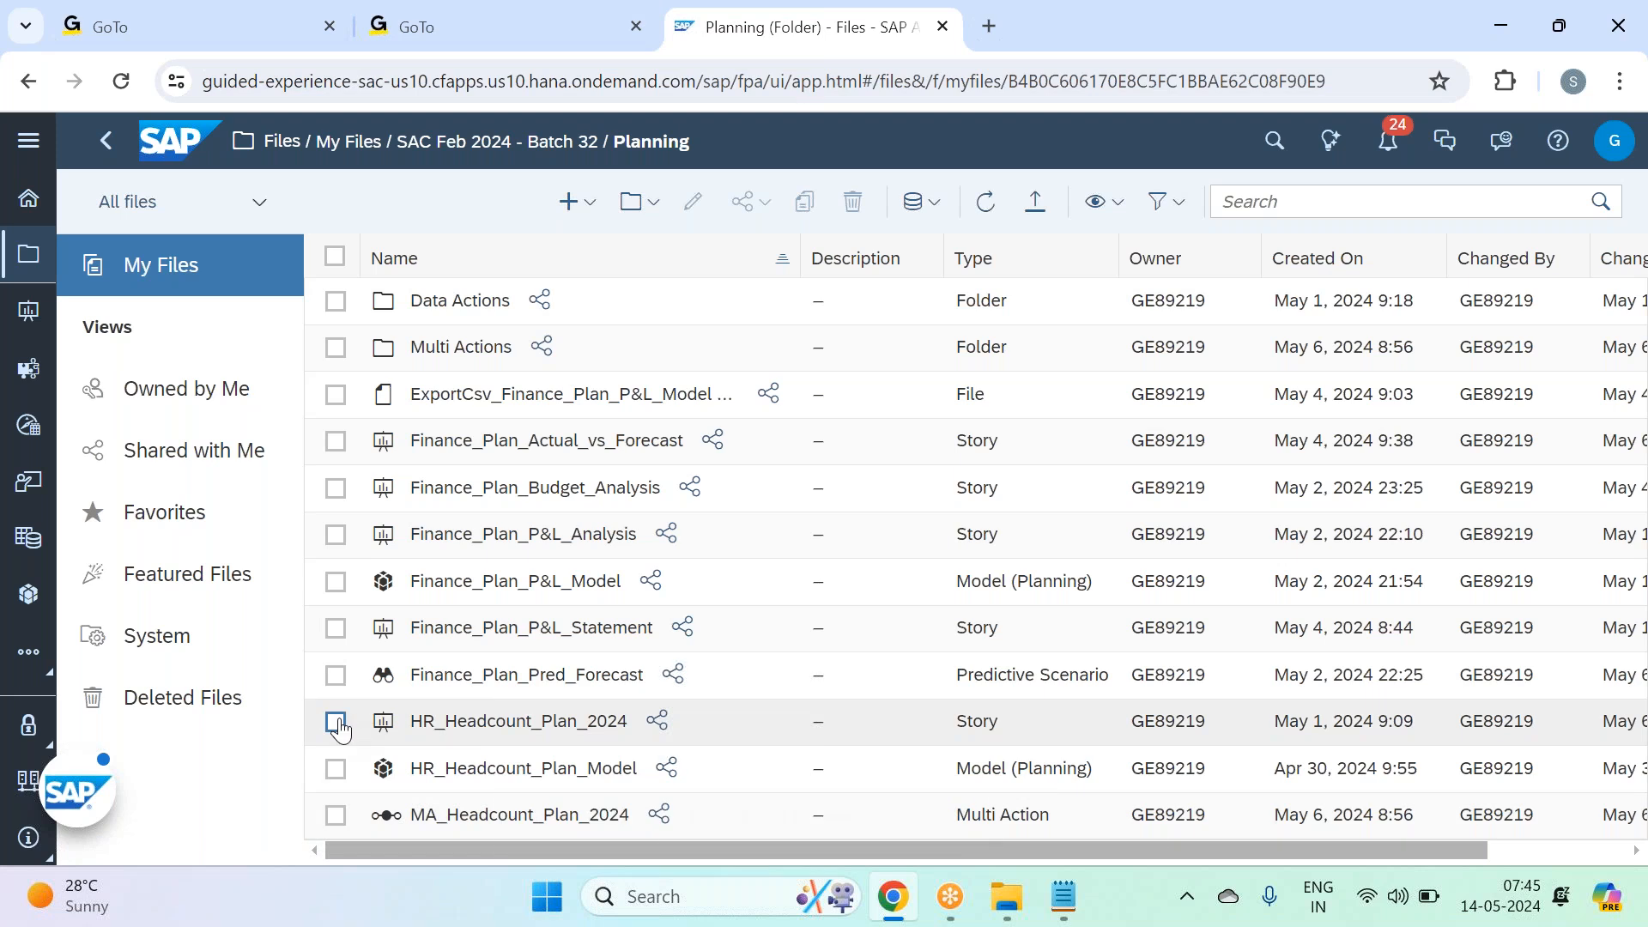
Step: Return to My Files and open the Finance Balance Sheet Reporting folder within ABC / Finance Reporting
left_click(484, 142)
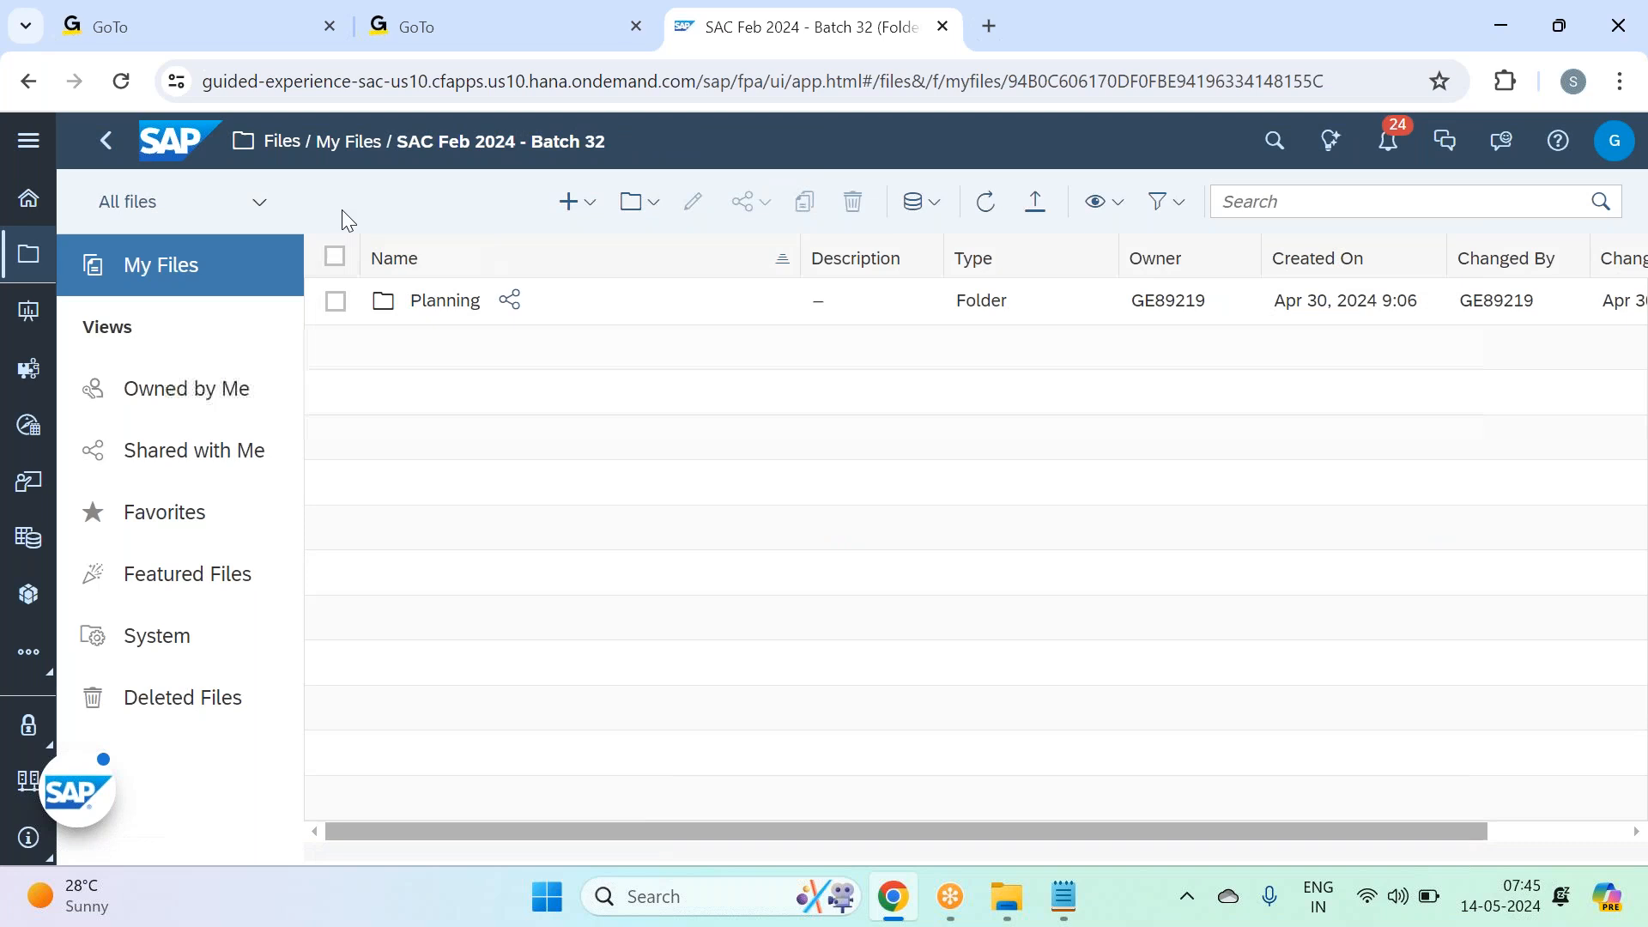
left_click(349, 142)
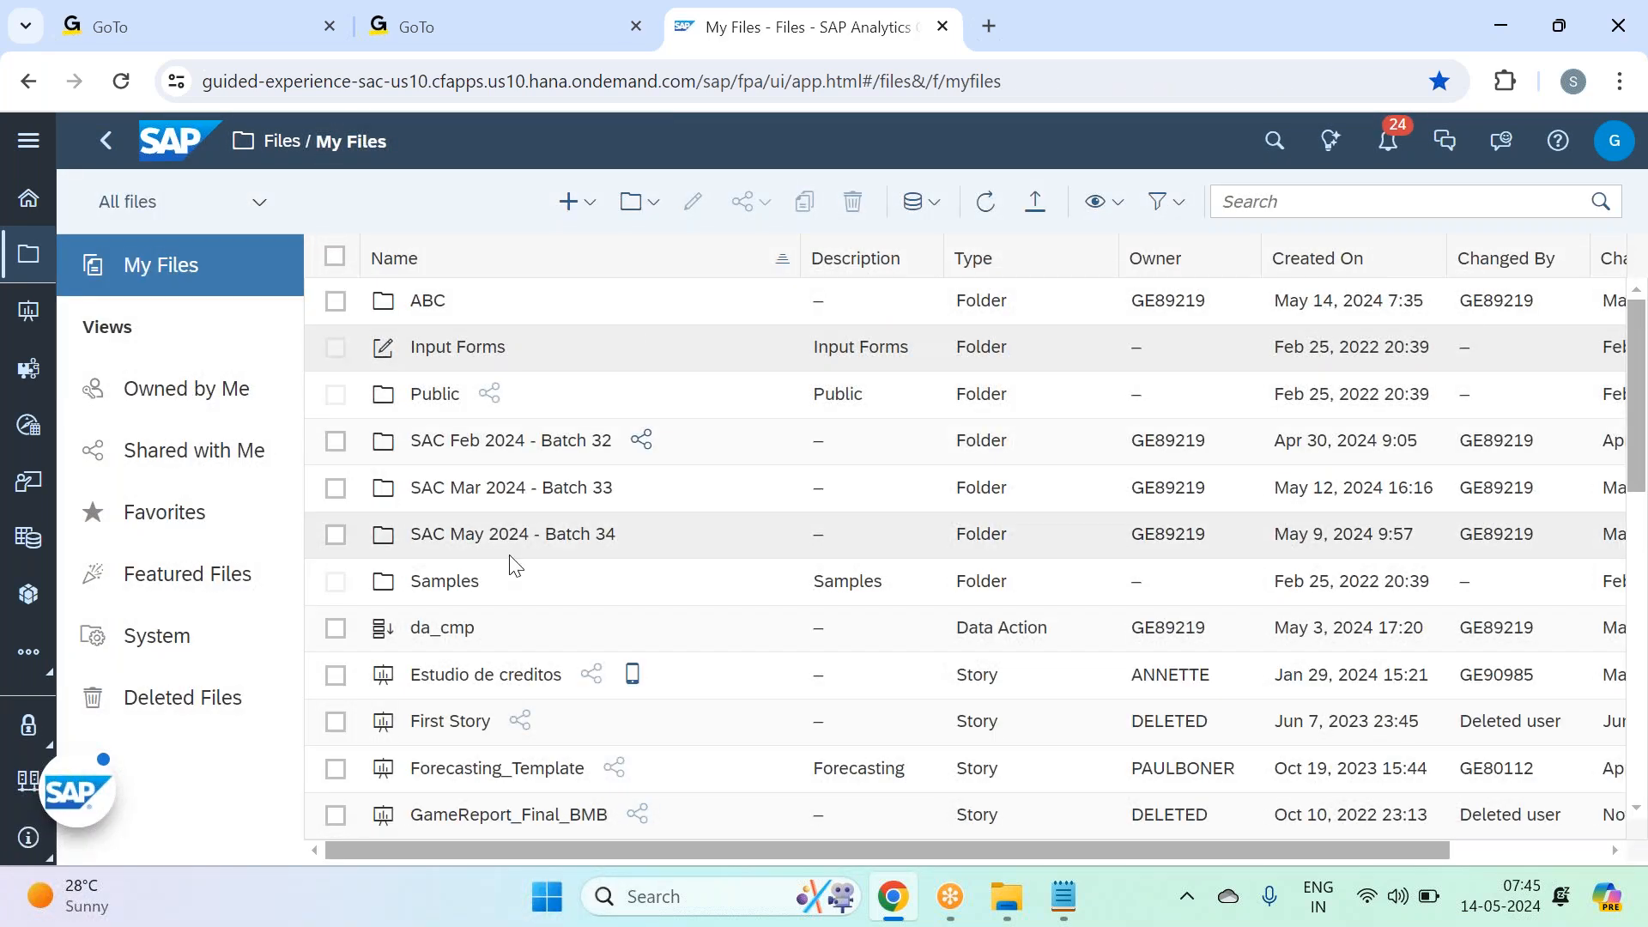
left_click(473, 302)
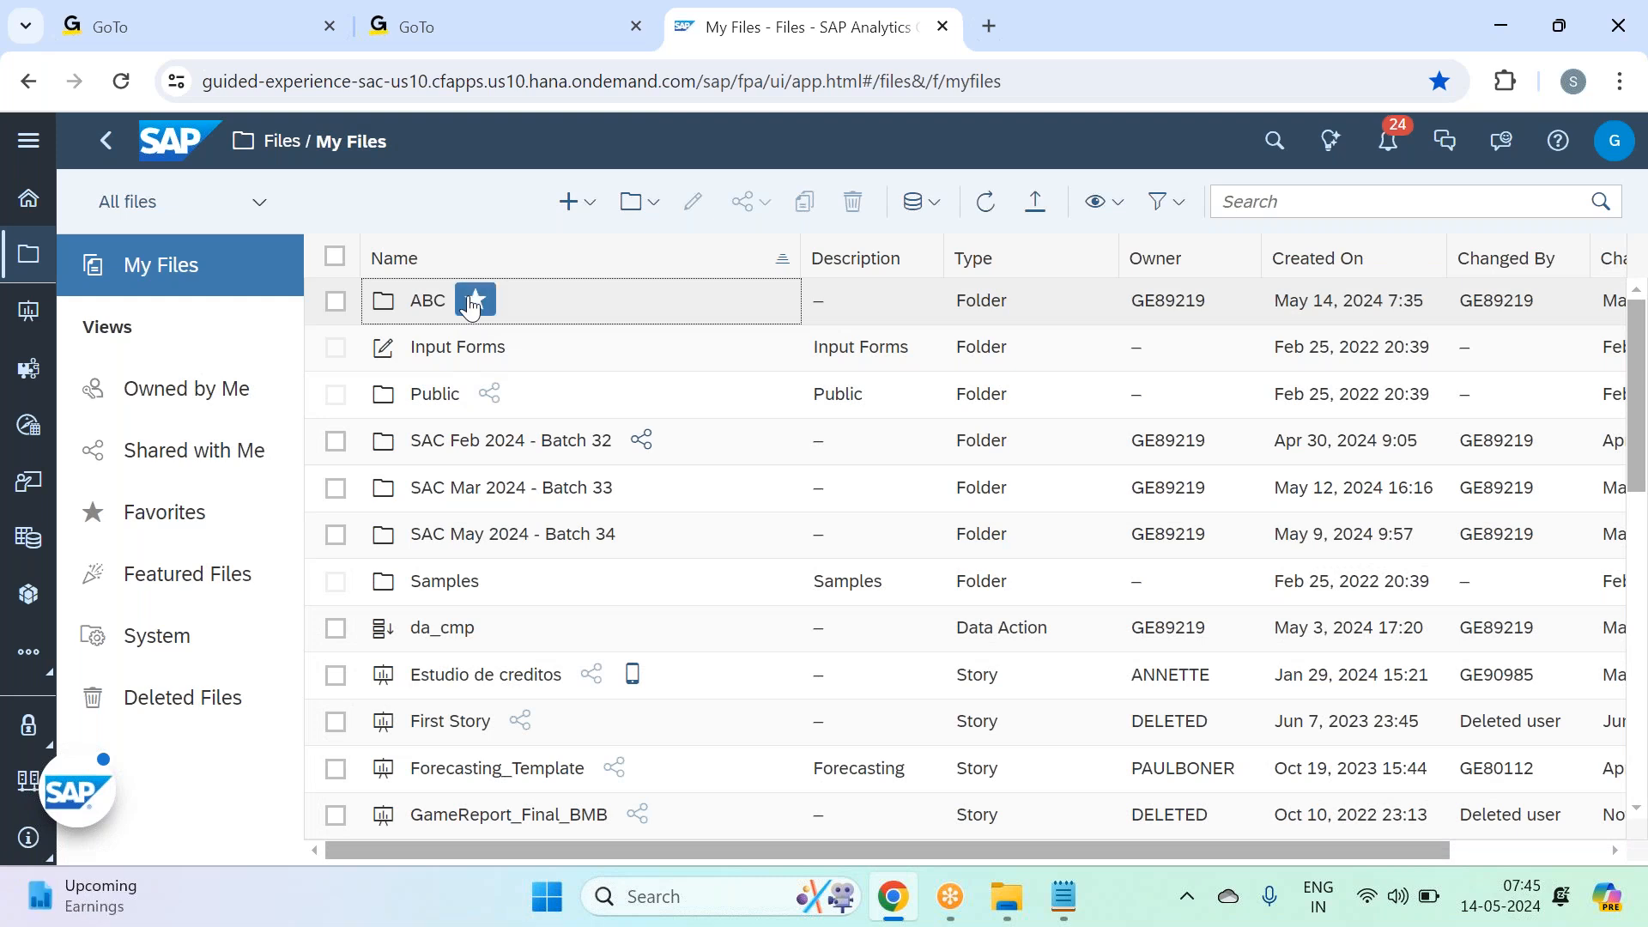
left_click(442, 303)
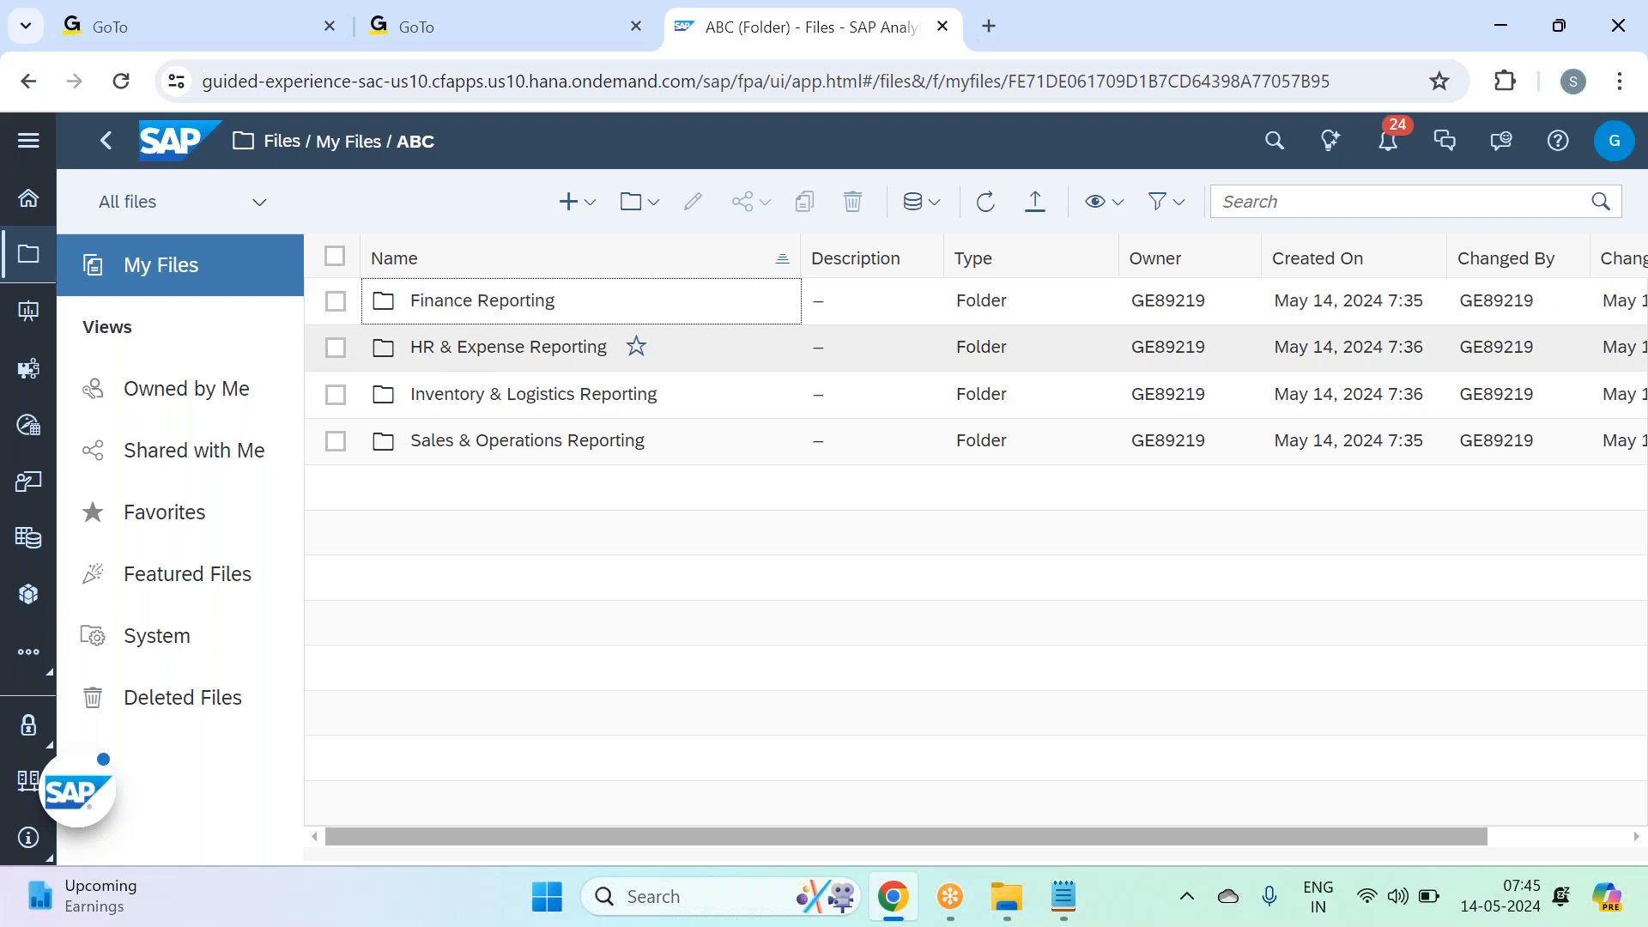
left_click(483, 301)
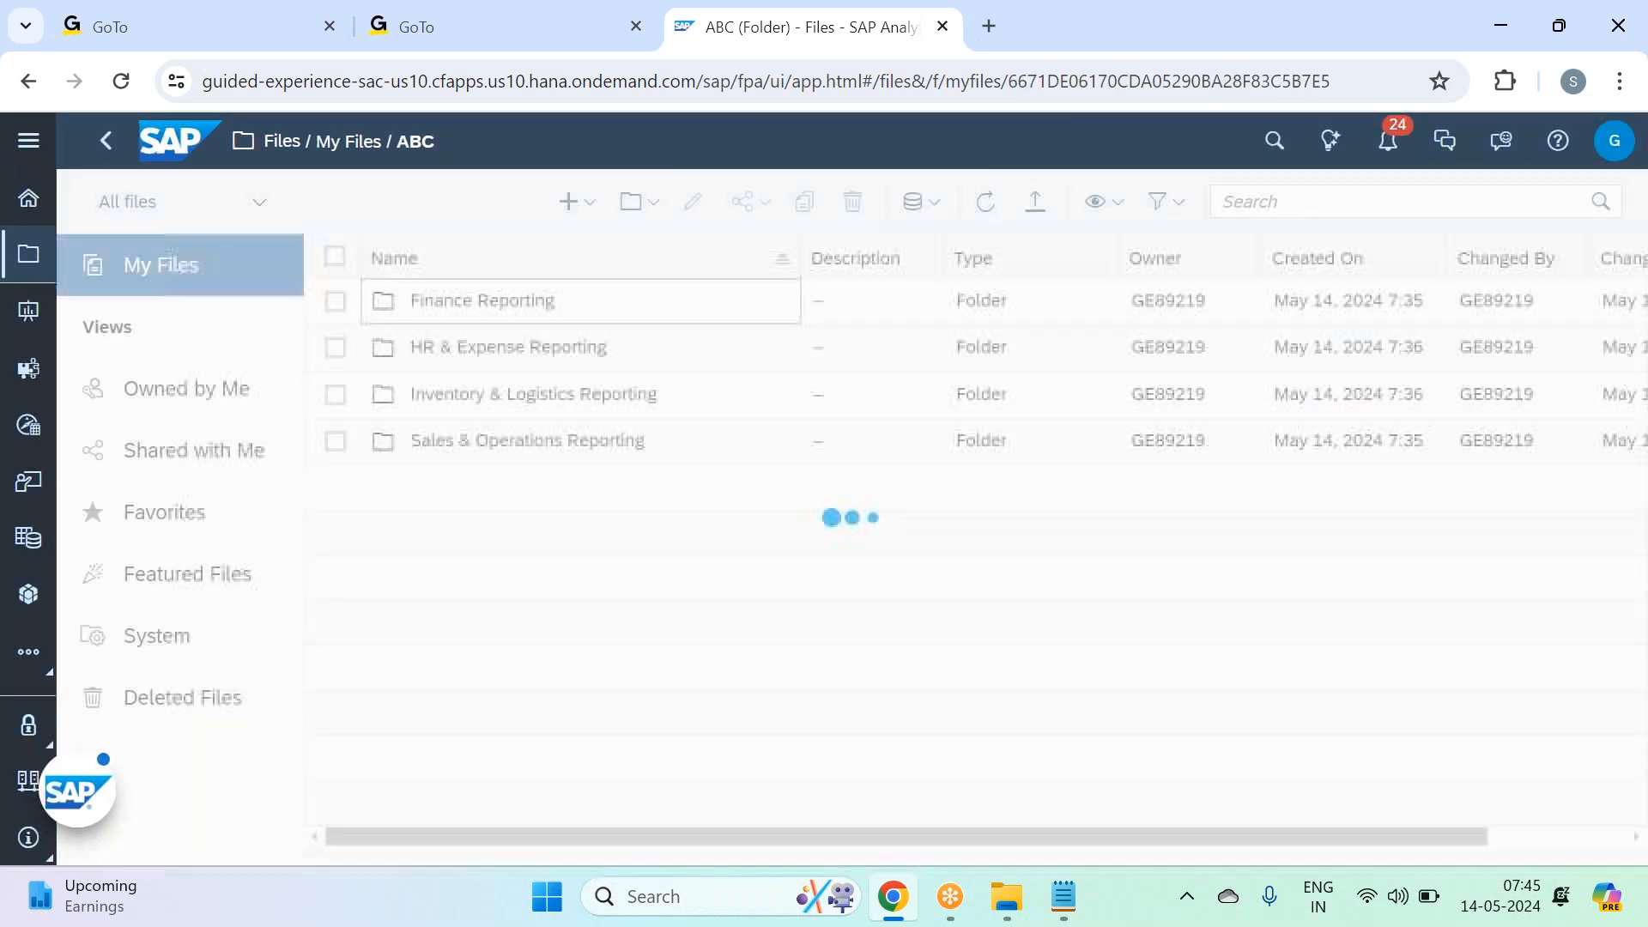
left_click(483, 402)
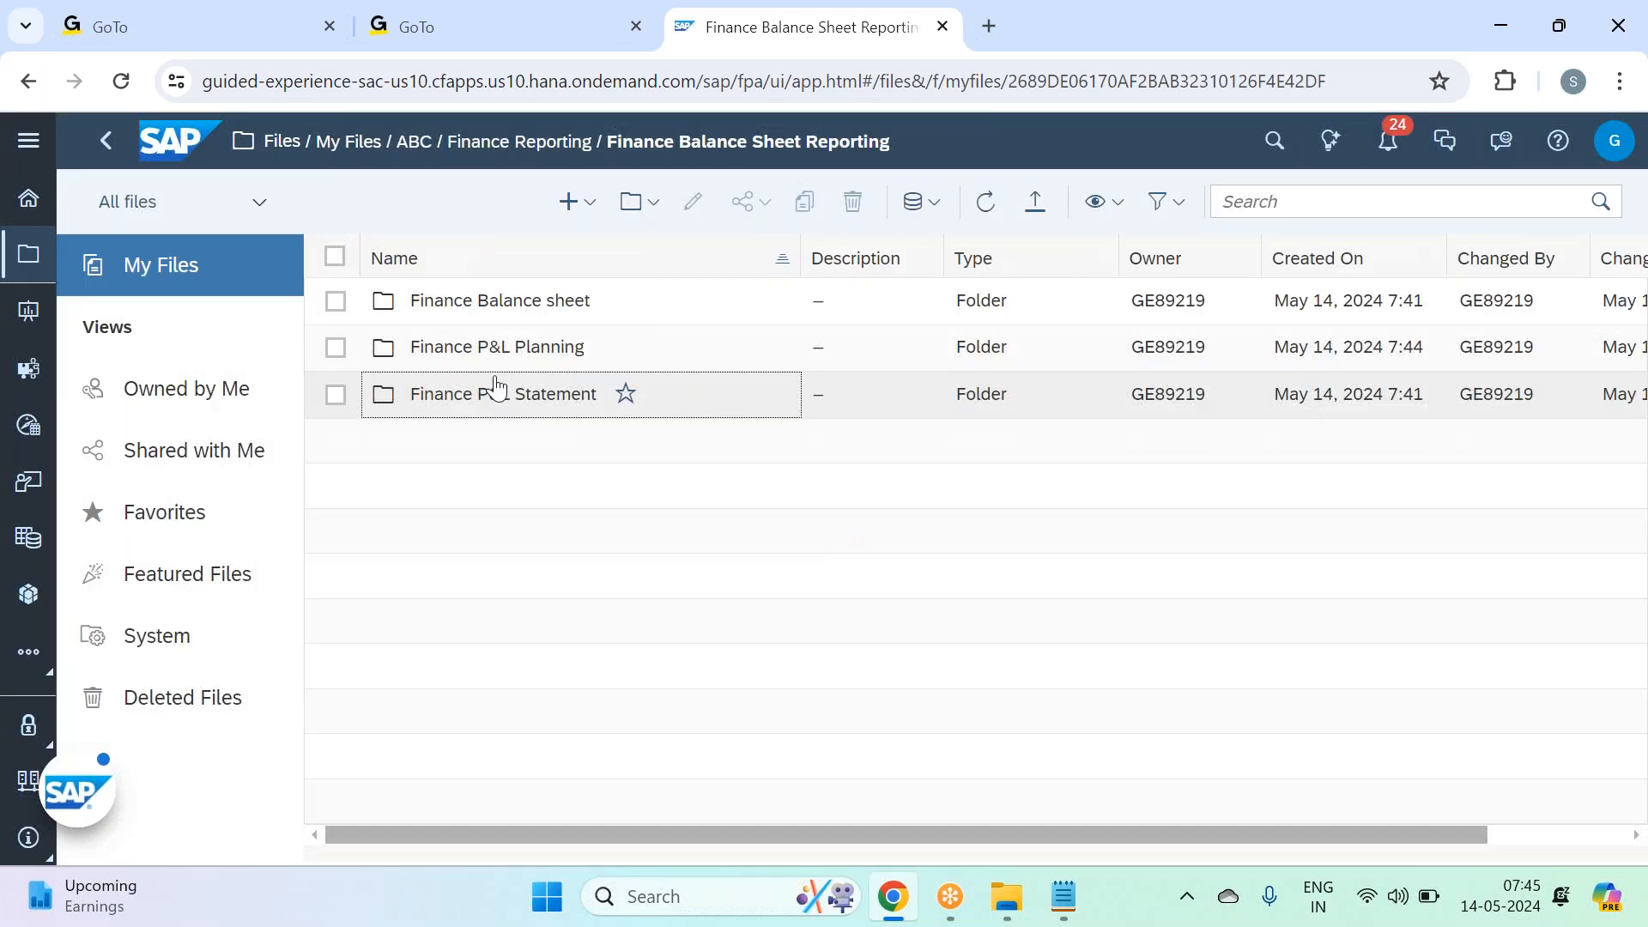
Step: Start sharing the Finance P&L Planning folder and add the DataActionRole_Viewer team as recipient
left_click(334, 350)
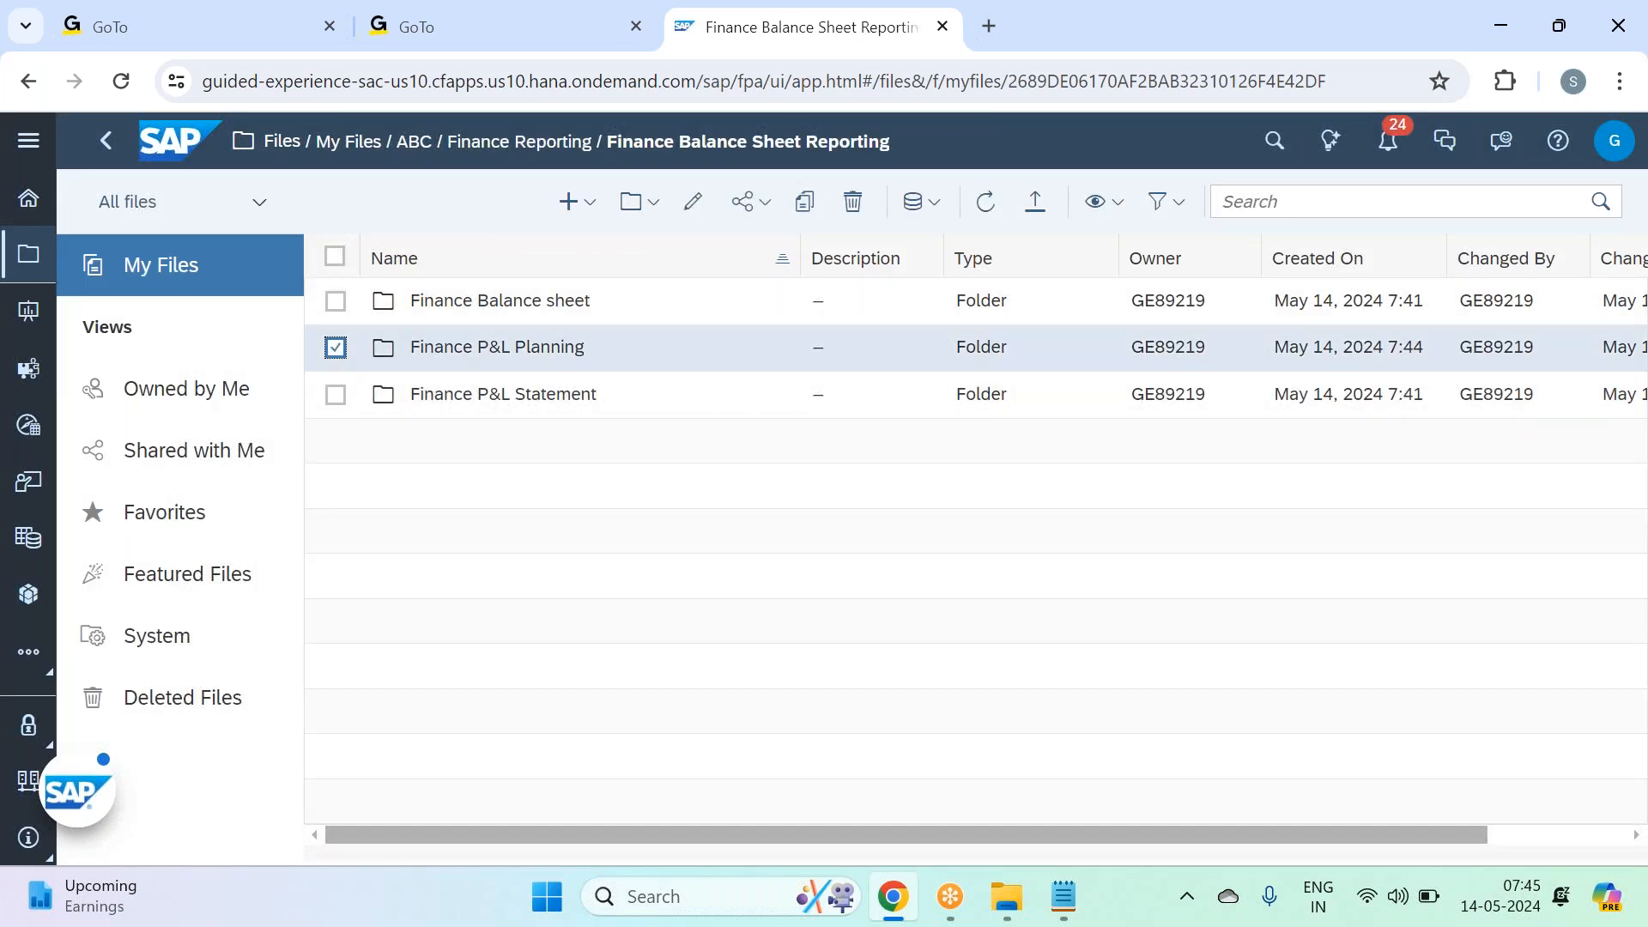
left_click(762, 206)
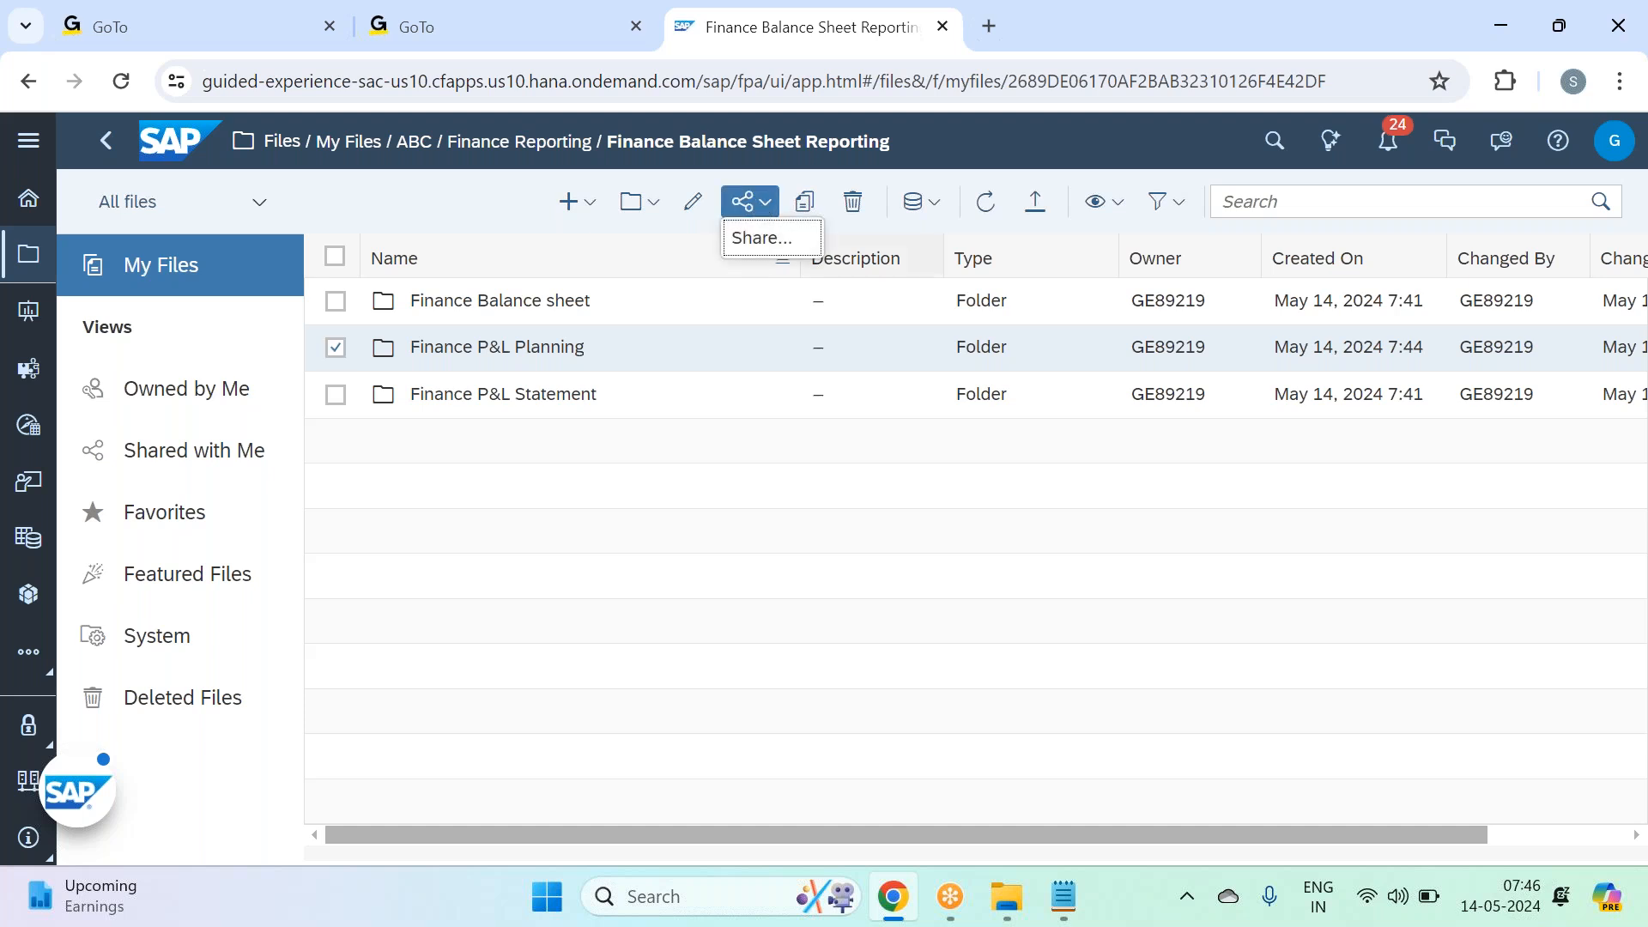
left_click(779, 243)
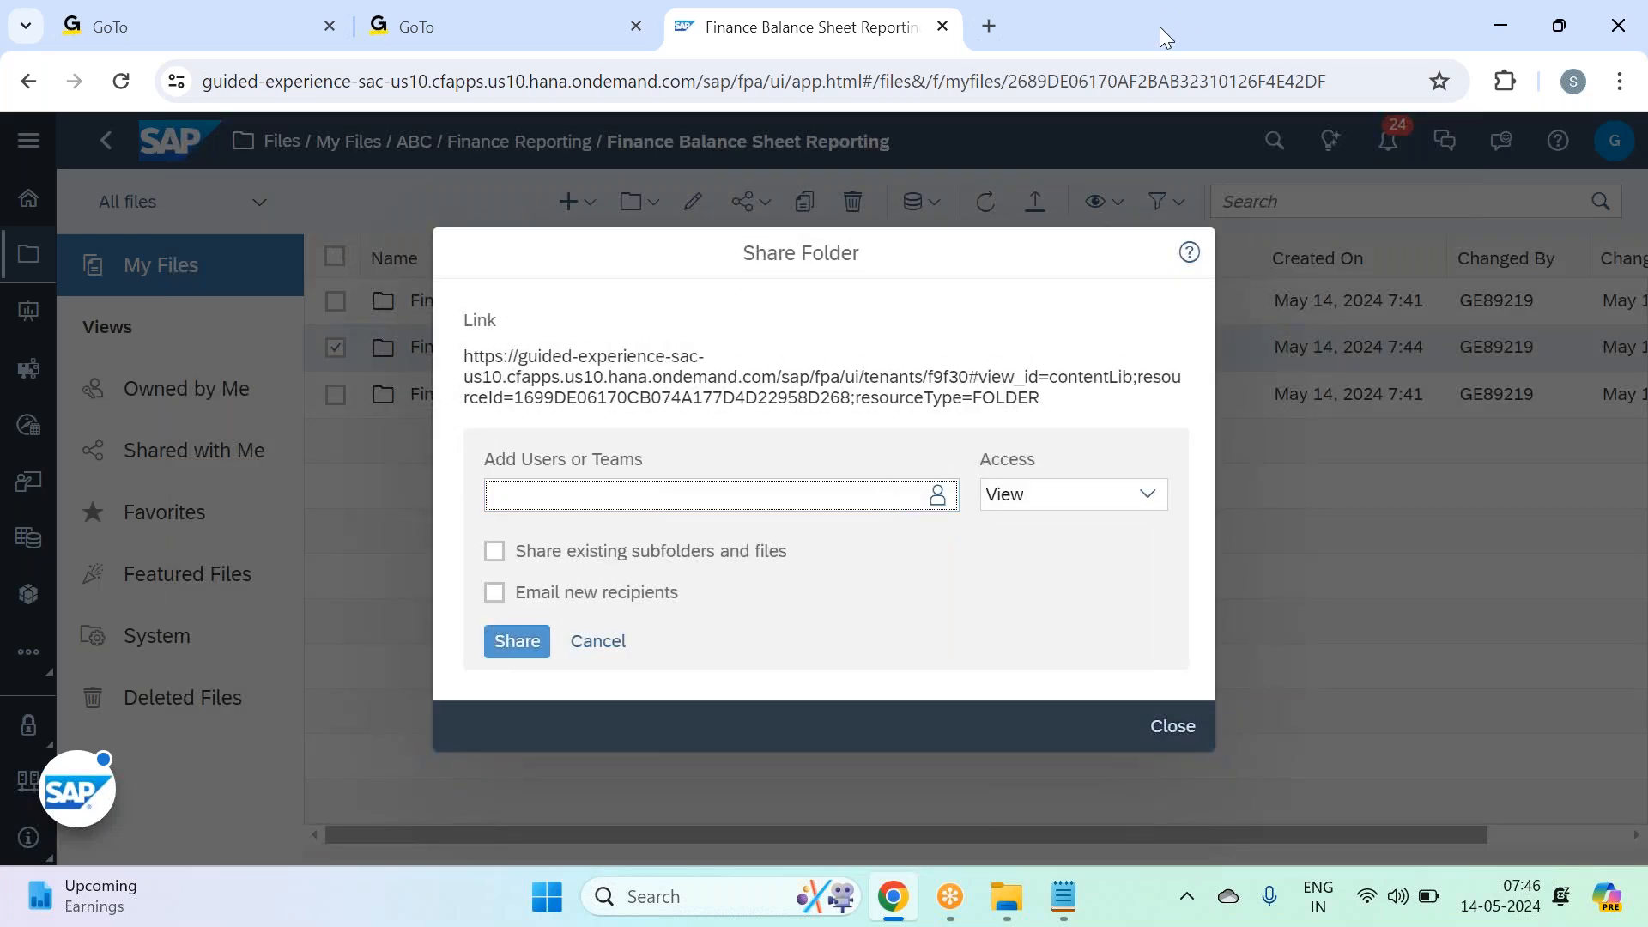
left_click(1128, 46)
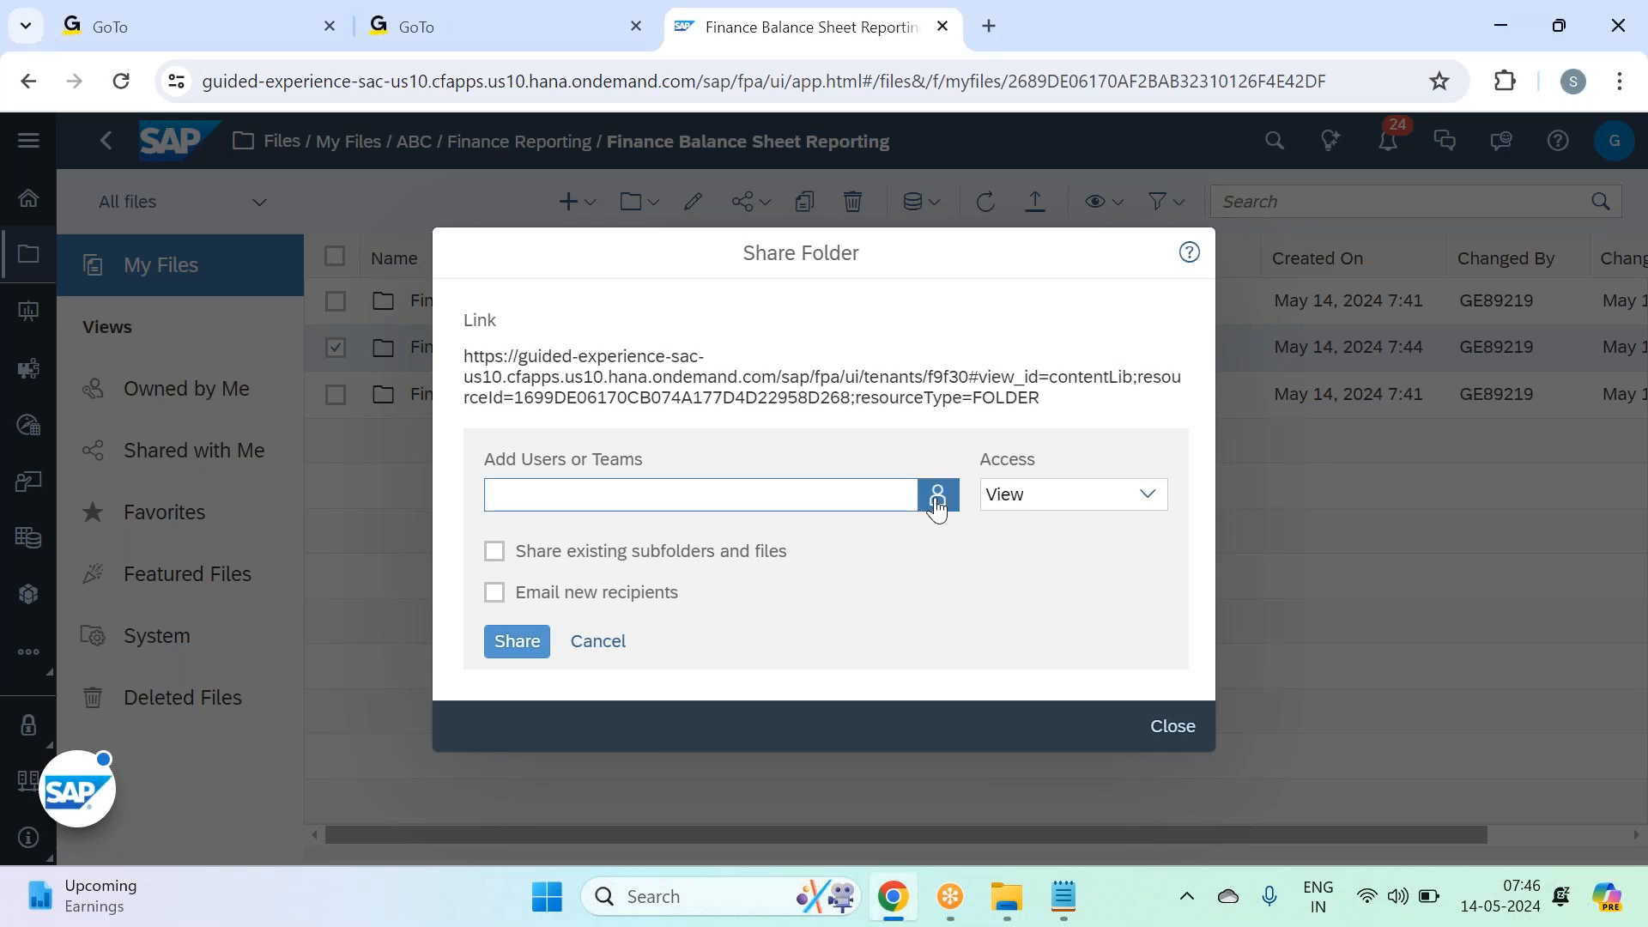
left_click(938, 496)
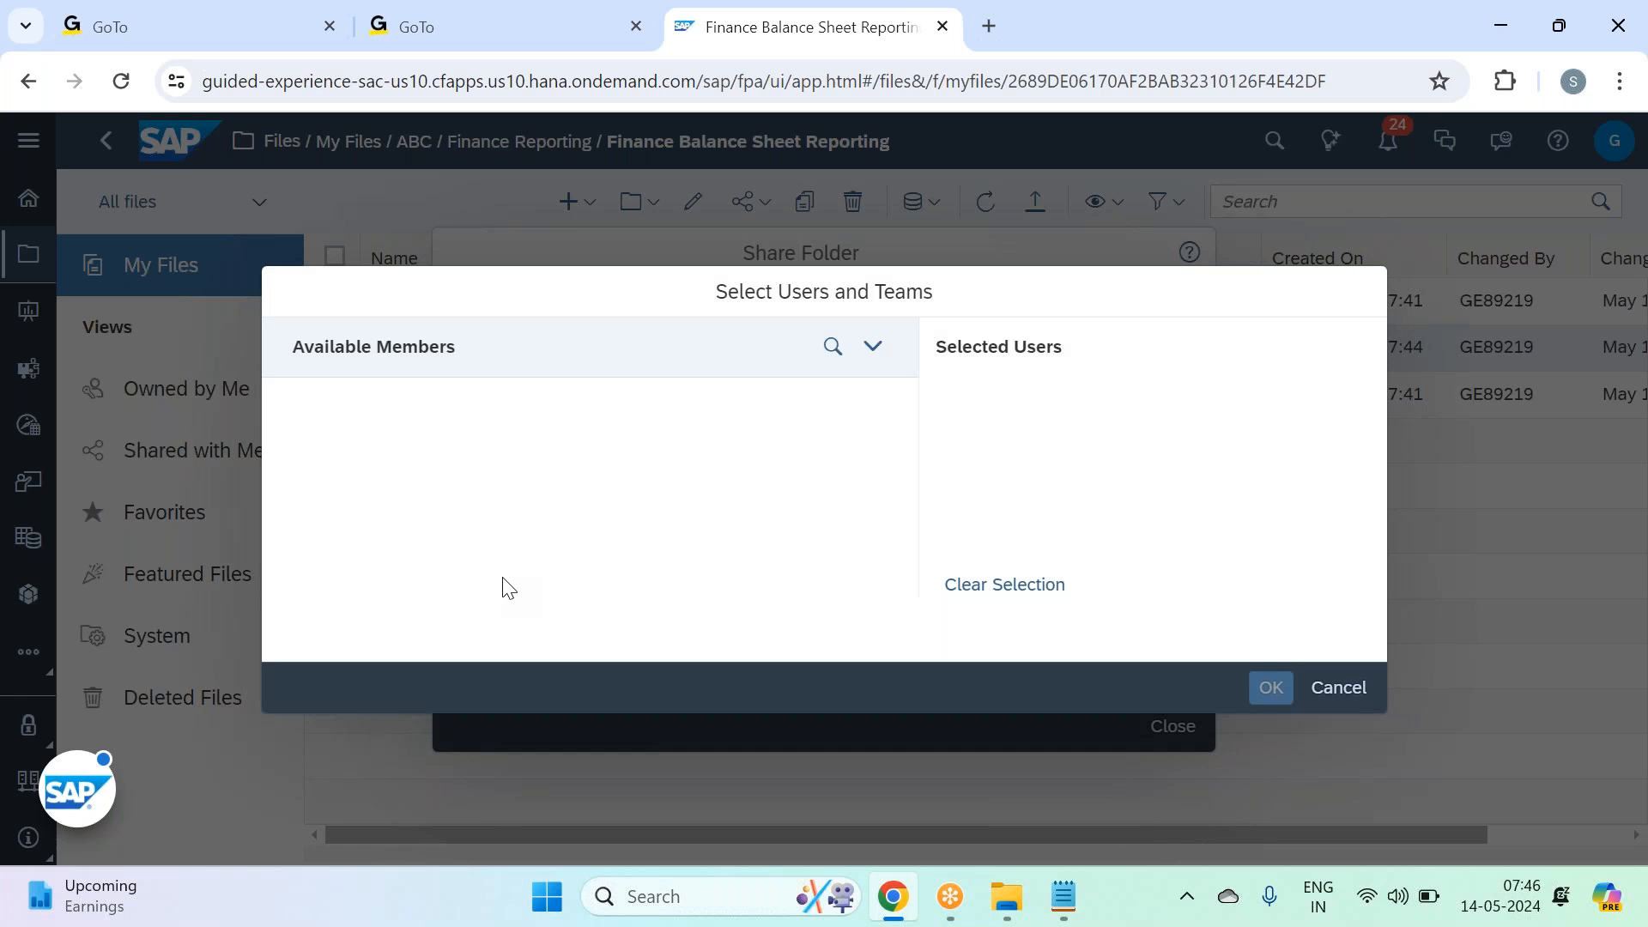
scroll(363, 570, "down", 3)
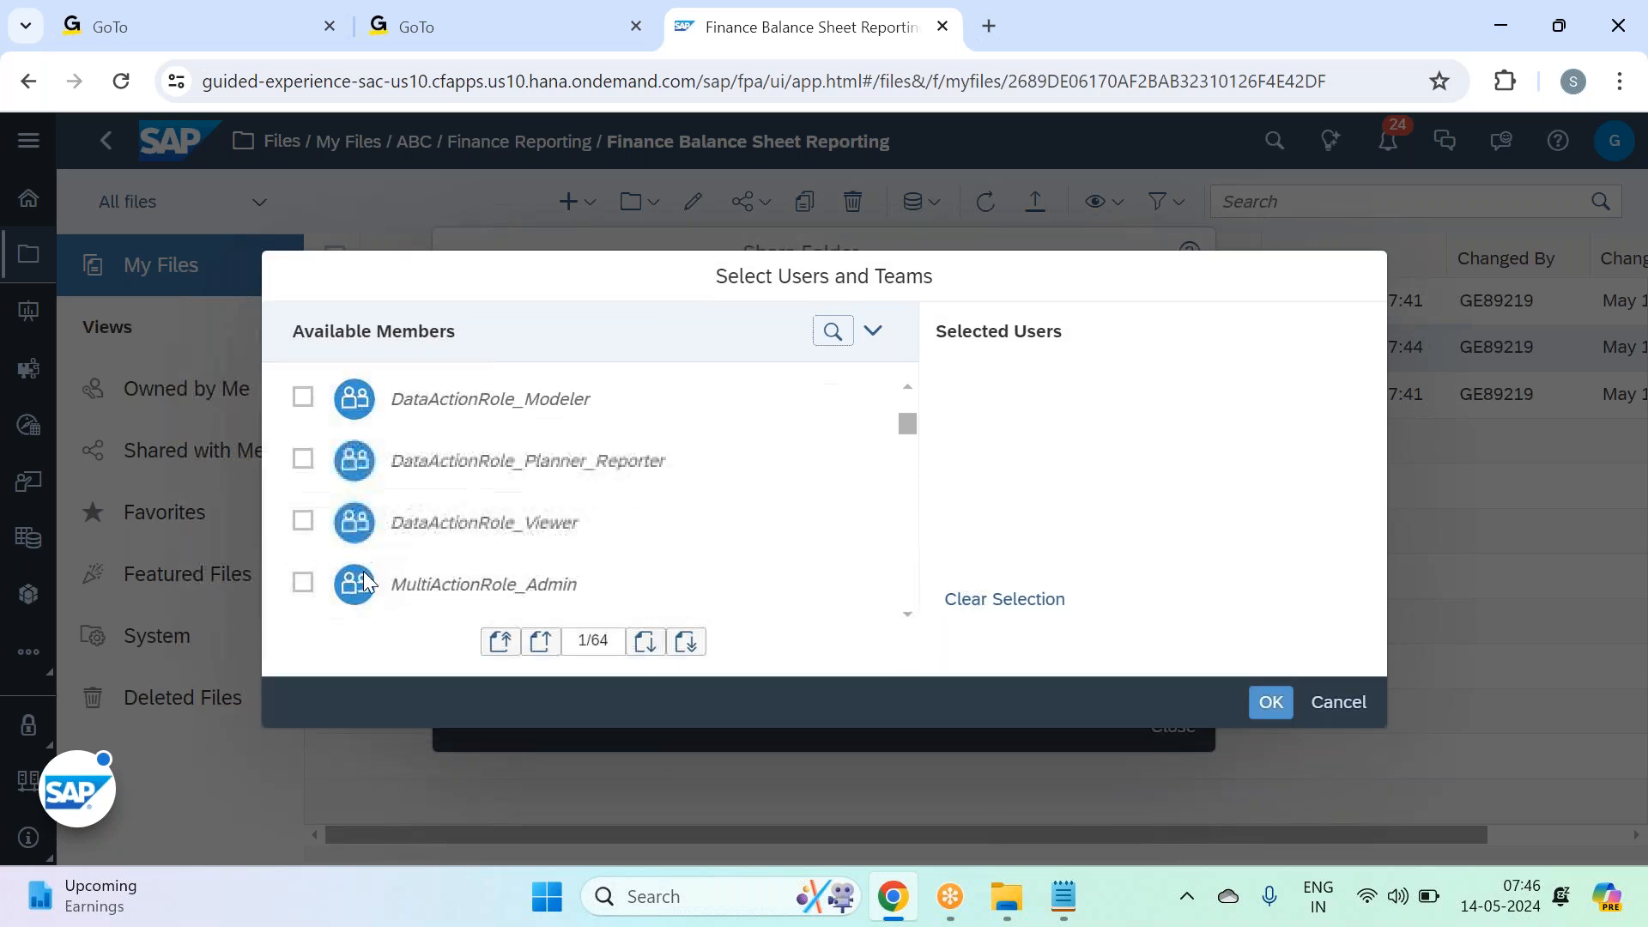
left_click(315, 527)
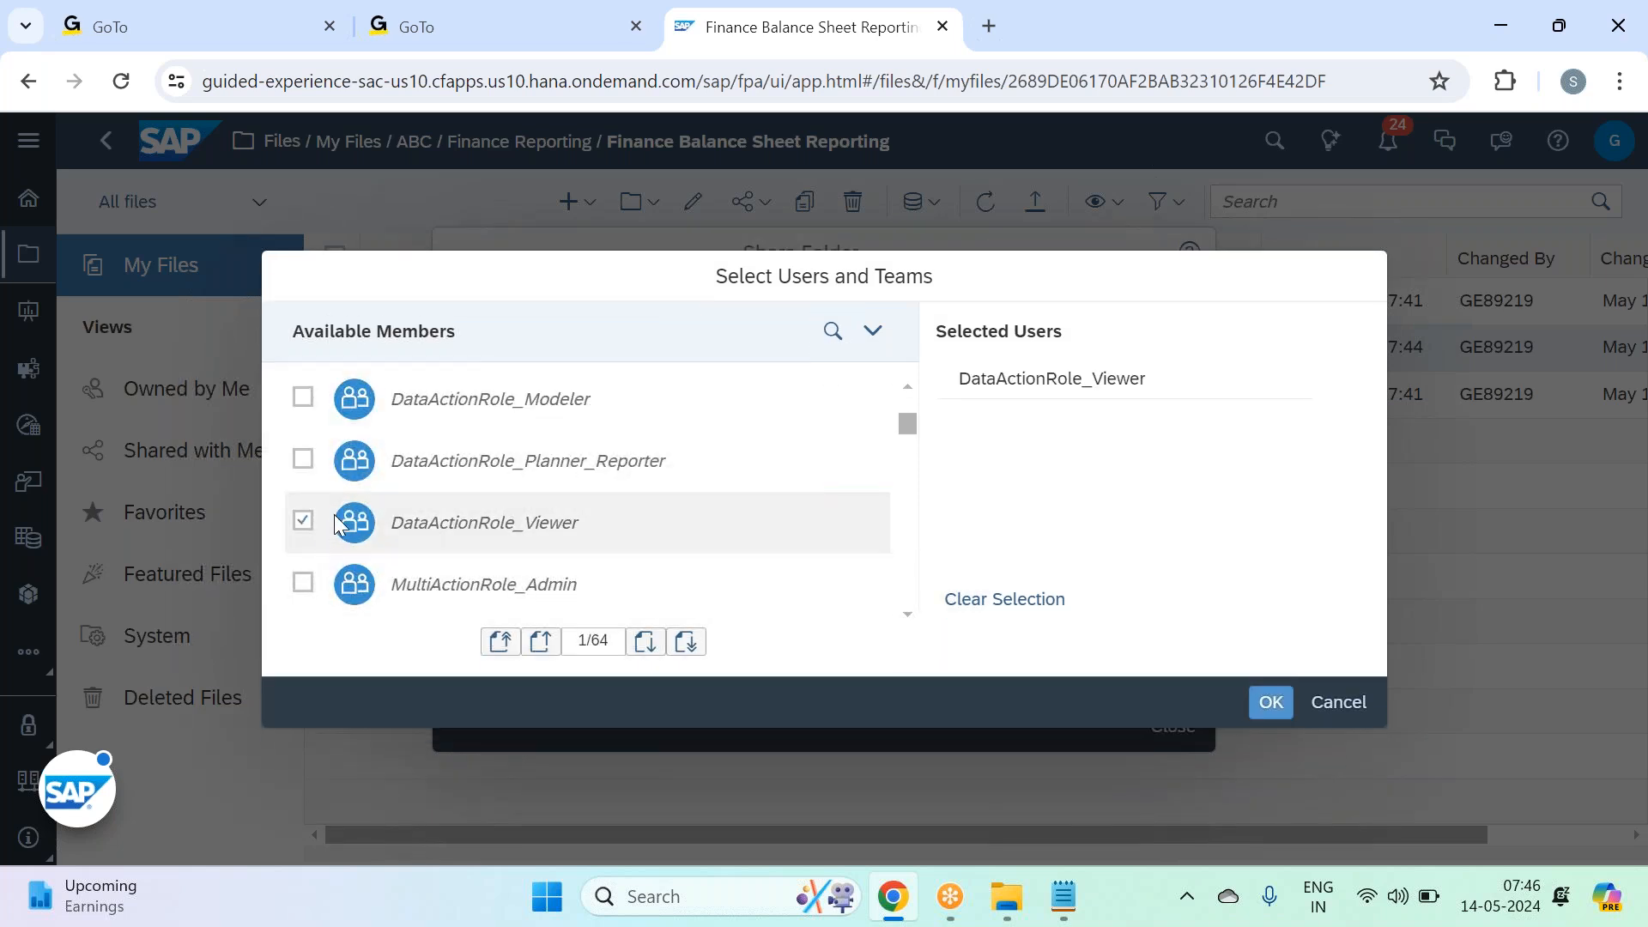
left_click(1192, 106)
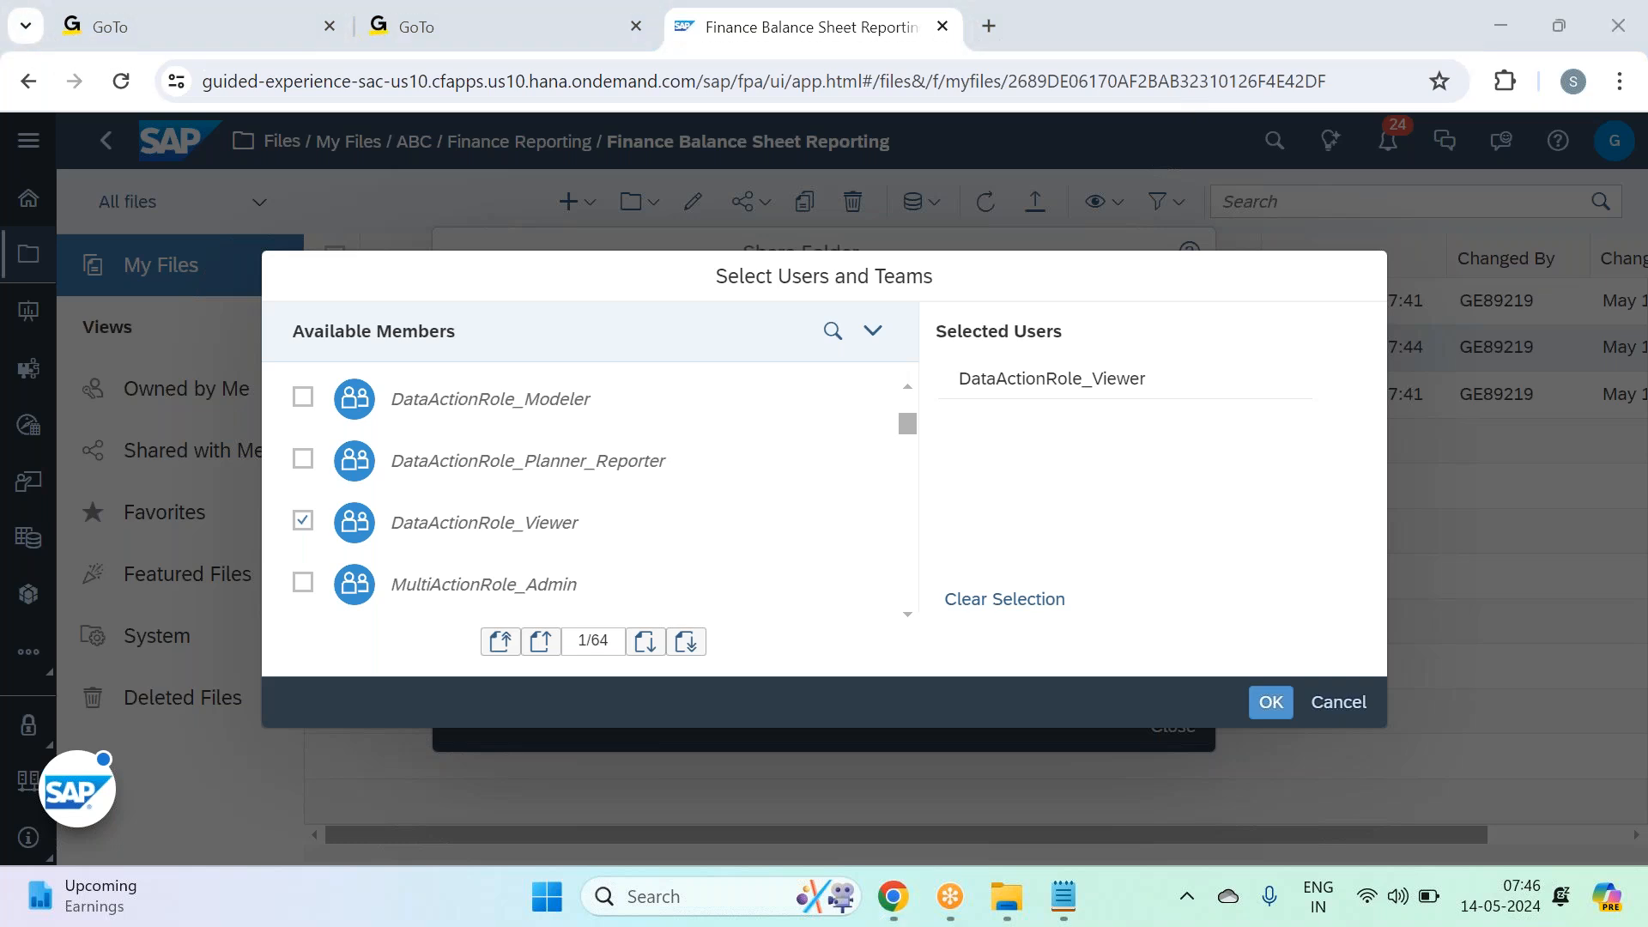
left_click(1270, 702)
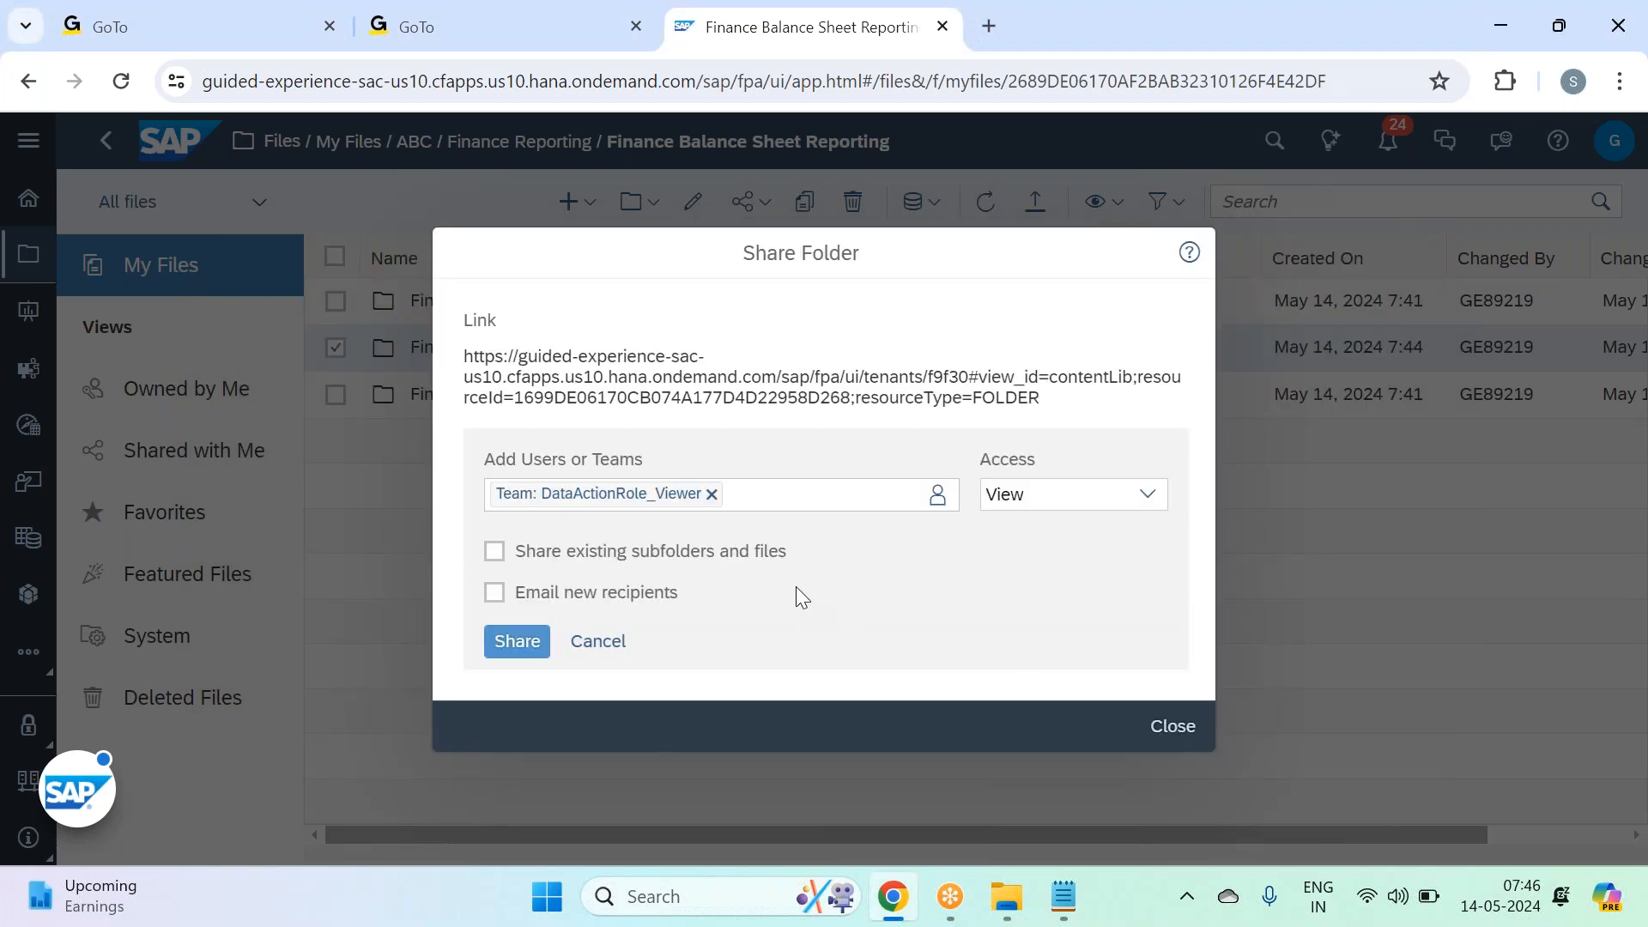
Step: Set custom access for the DataActionRole_Viewer team, removing Copy while keeping Read, View Comment and Add Comment
left_click(1146, 497)
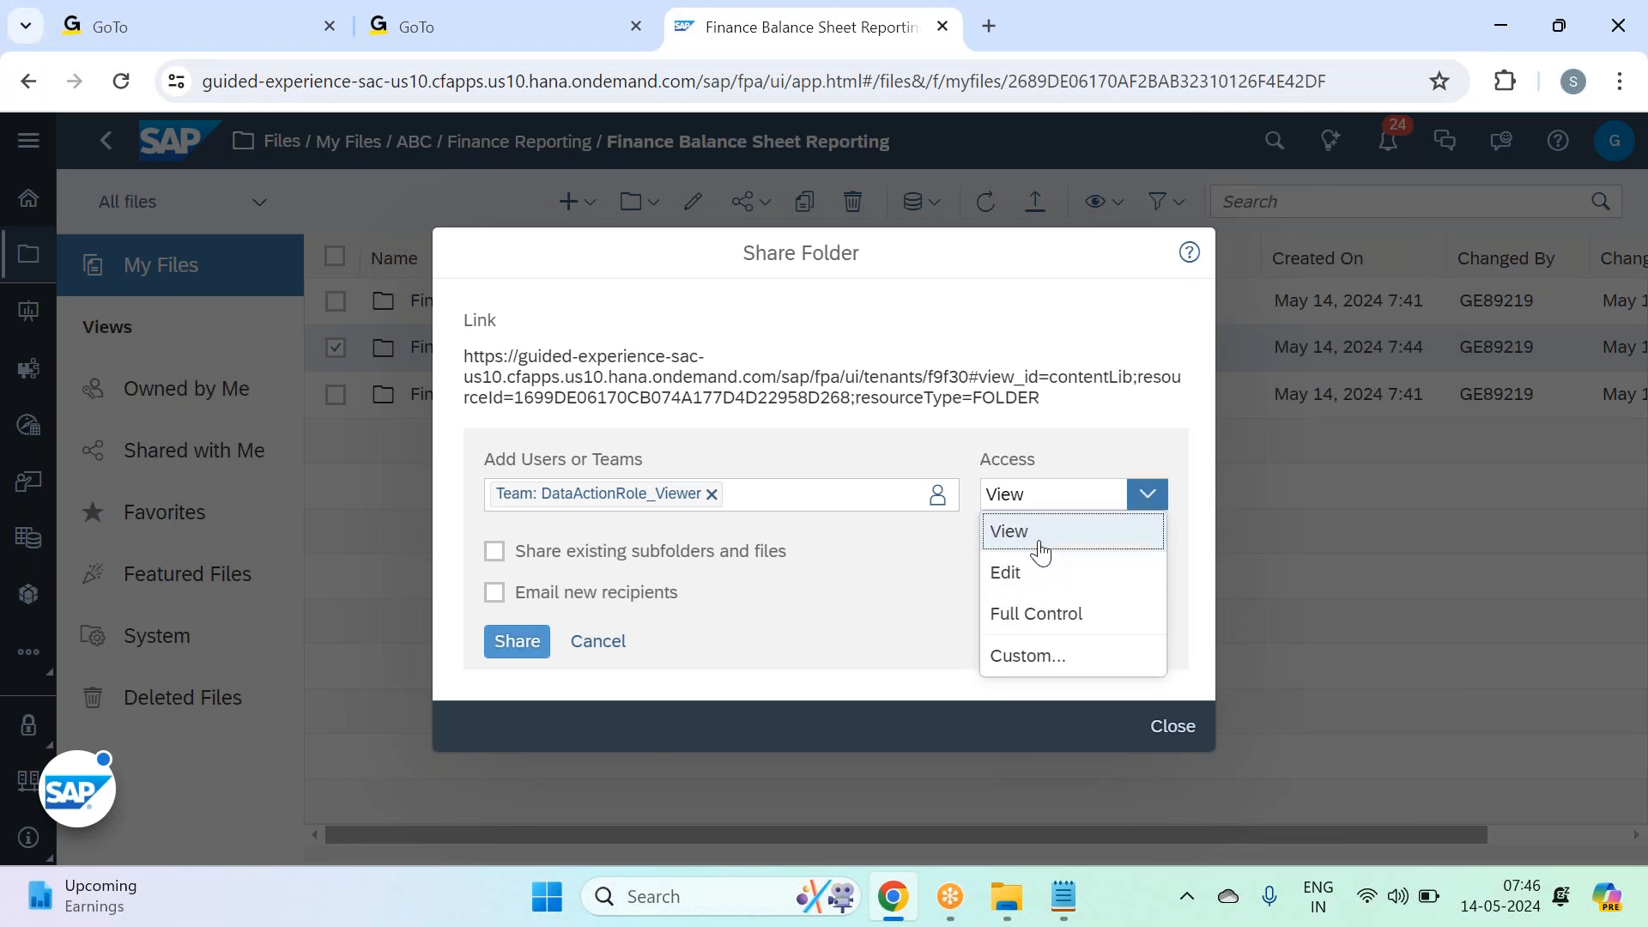
left_click(1043, 661)
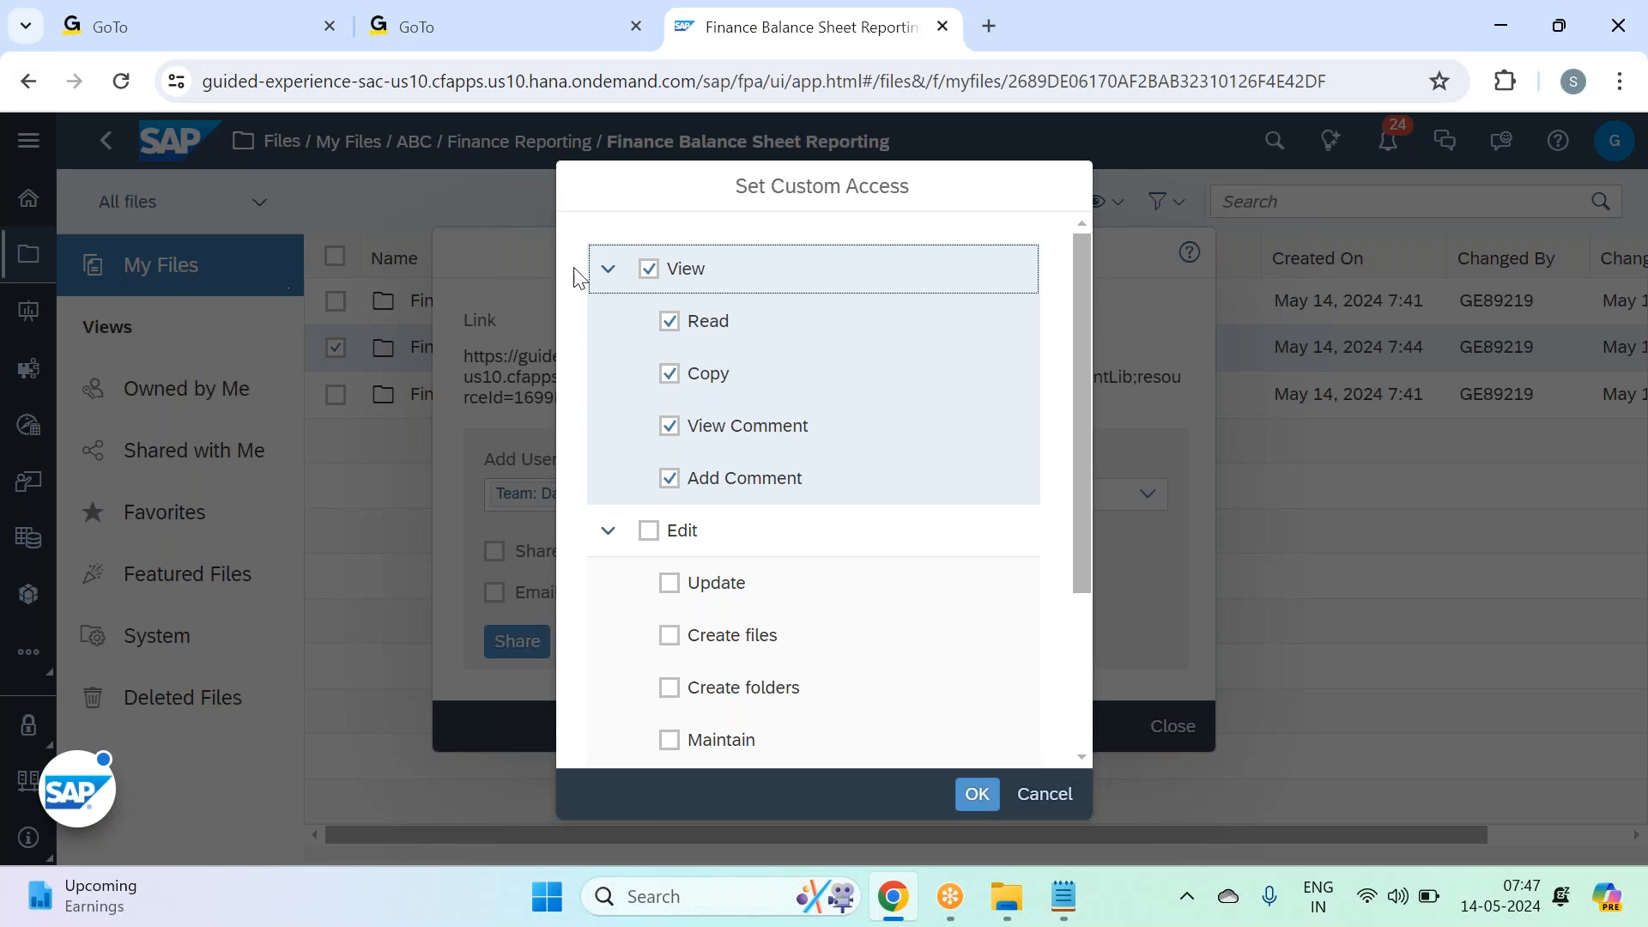
left_click(669, 375)
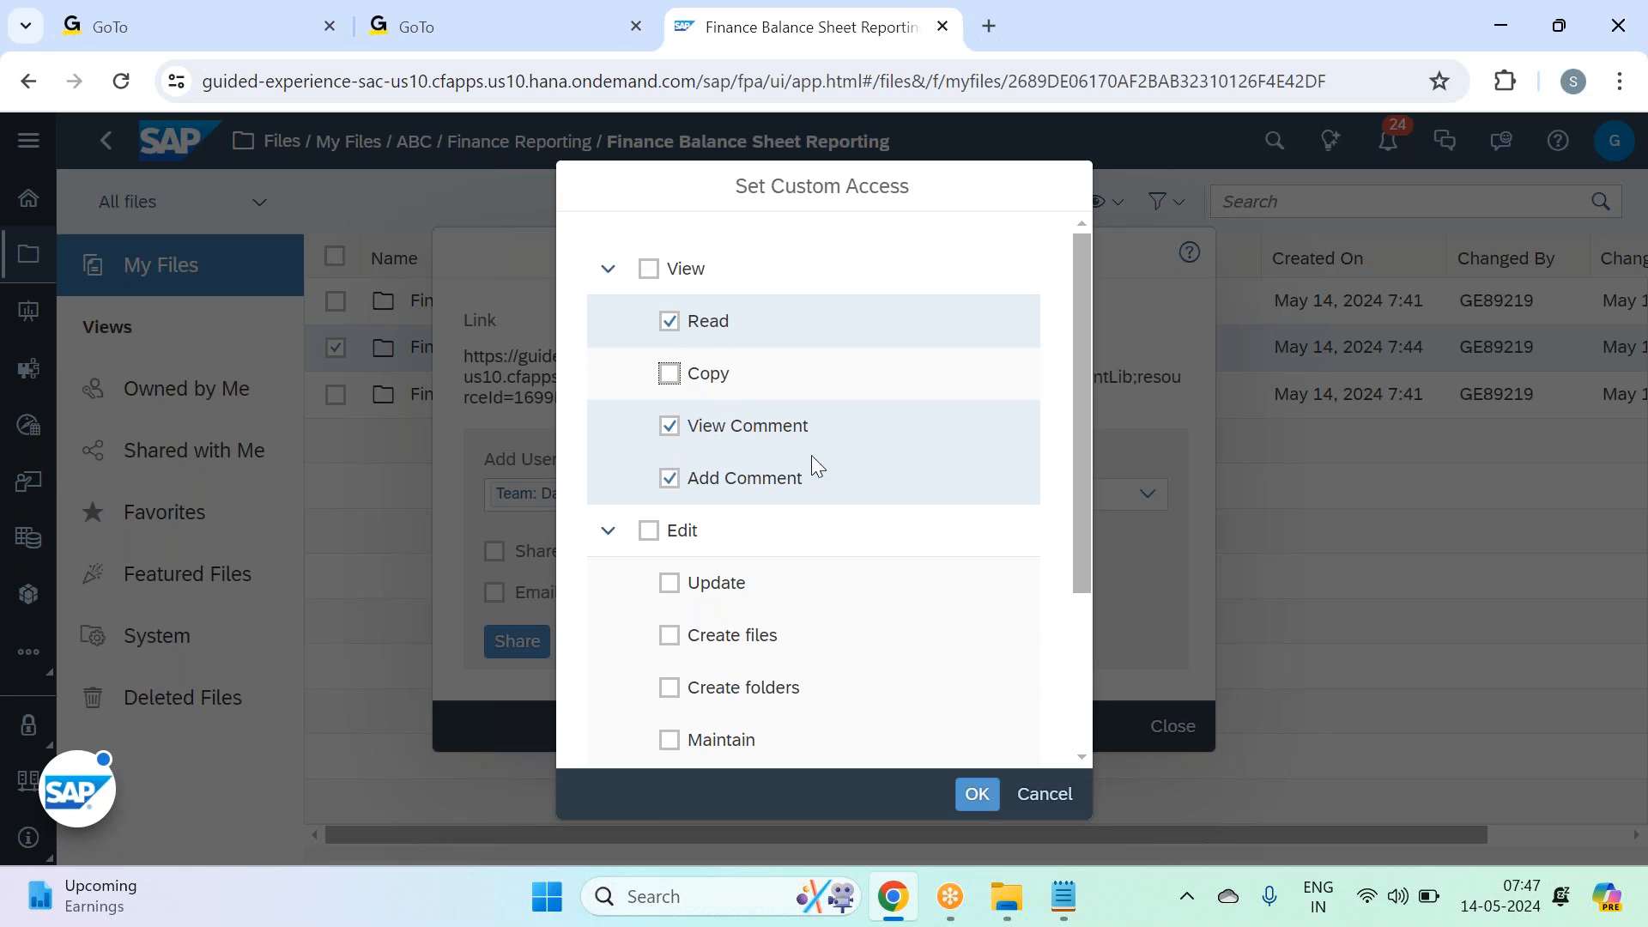
scroll(811, 455, "down", 2)
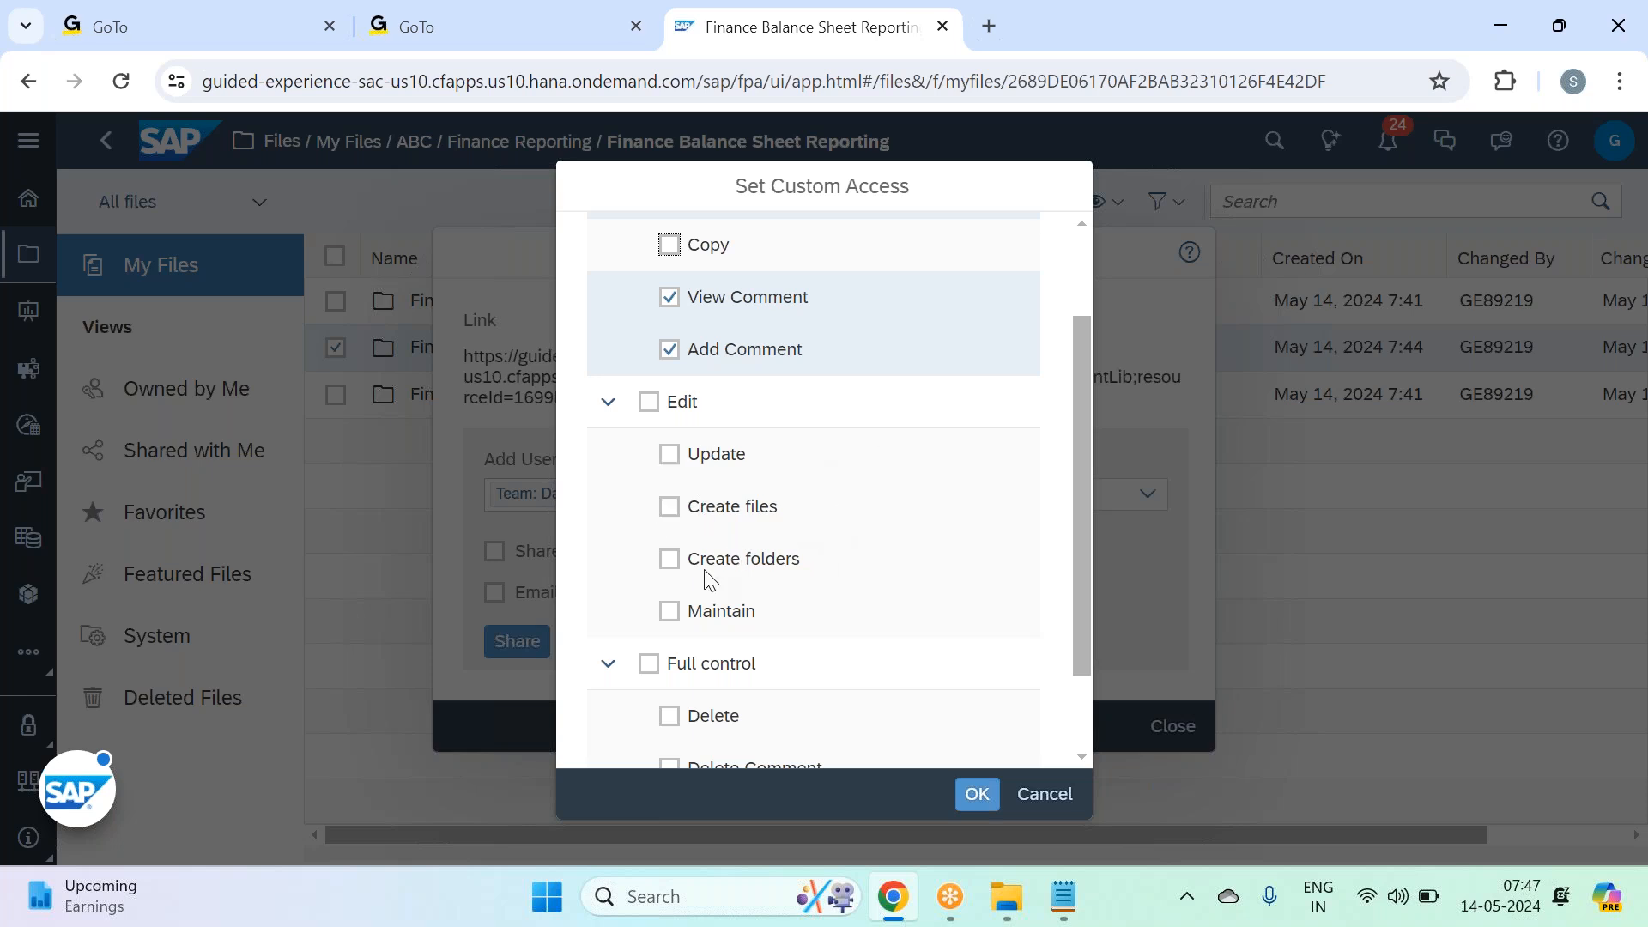
scroll(807, 592, "down", 2)
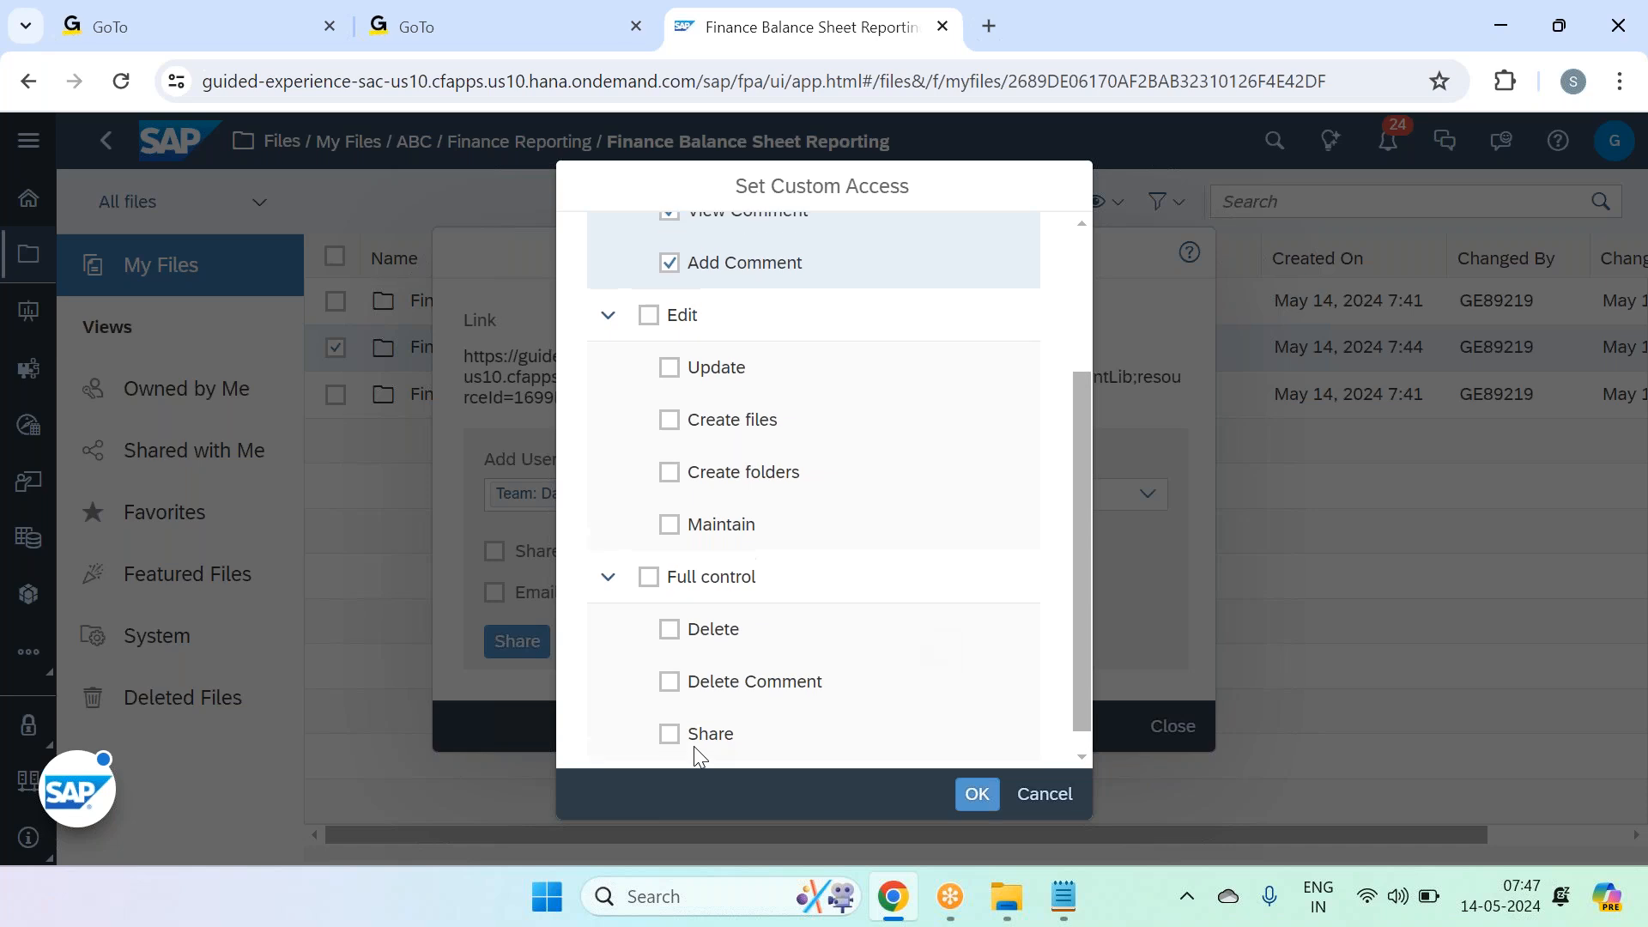
scroll(697, 751, "up", 4)
scroll(697, 751, "down", 4)
scroll(814, 489, "up", 3)
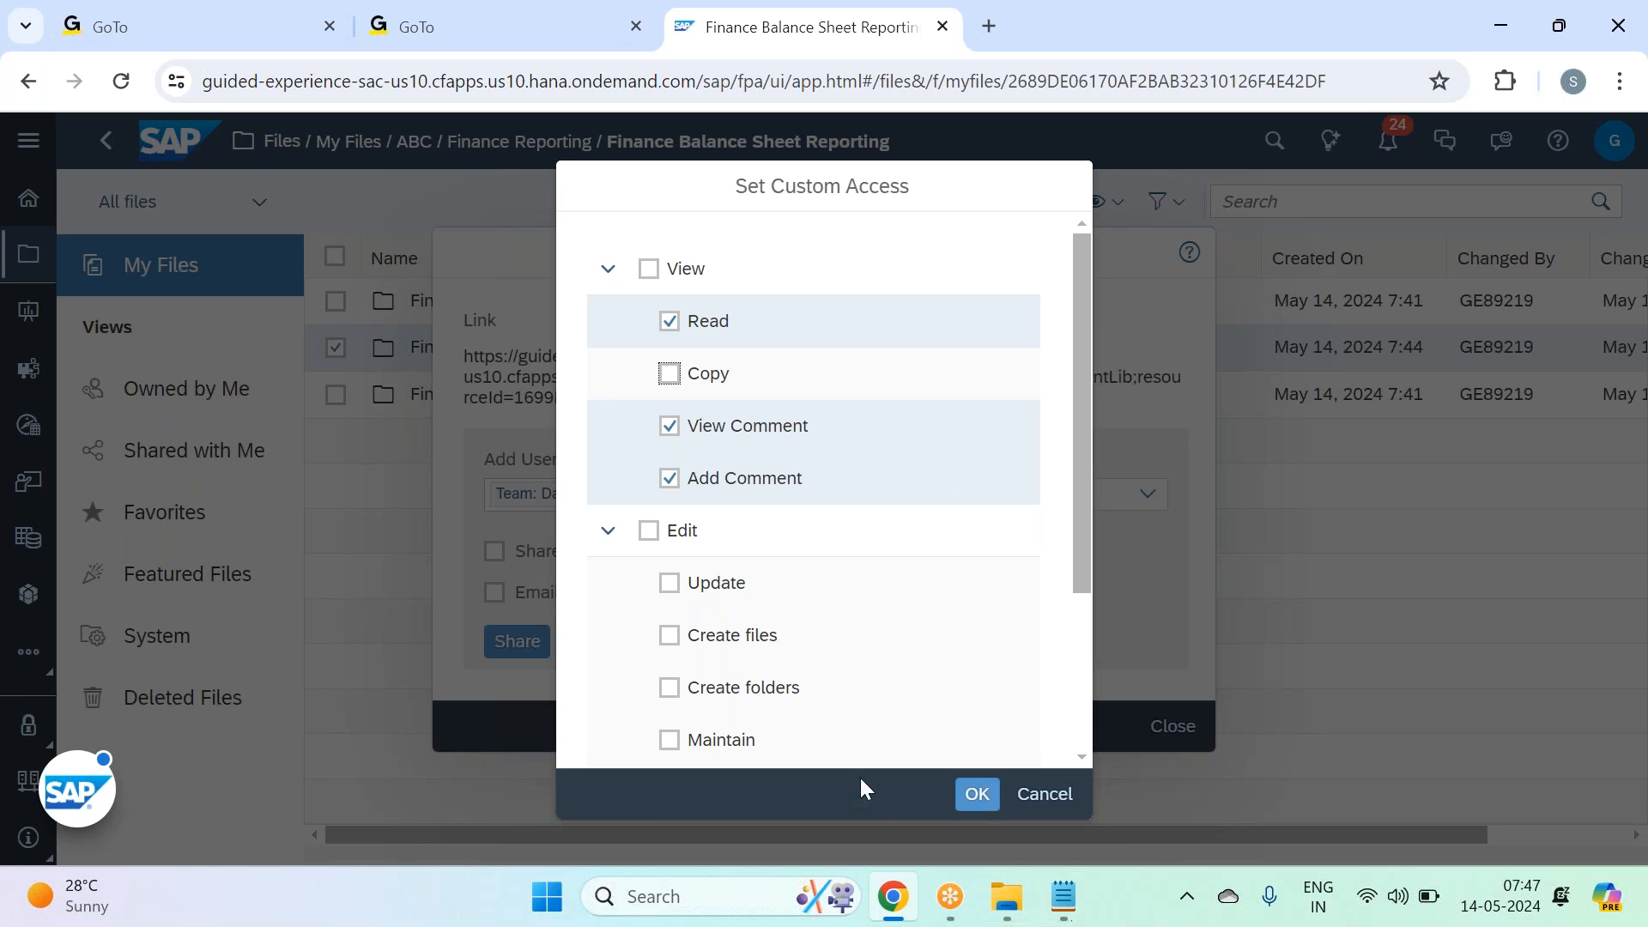
left_click(978, 794)
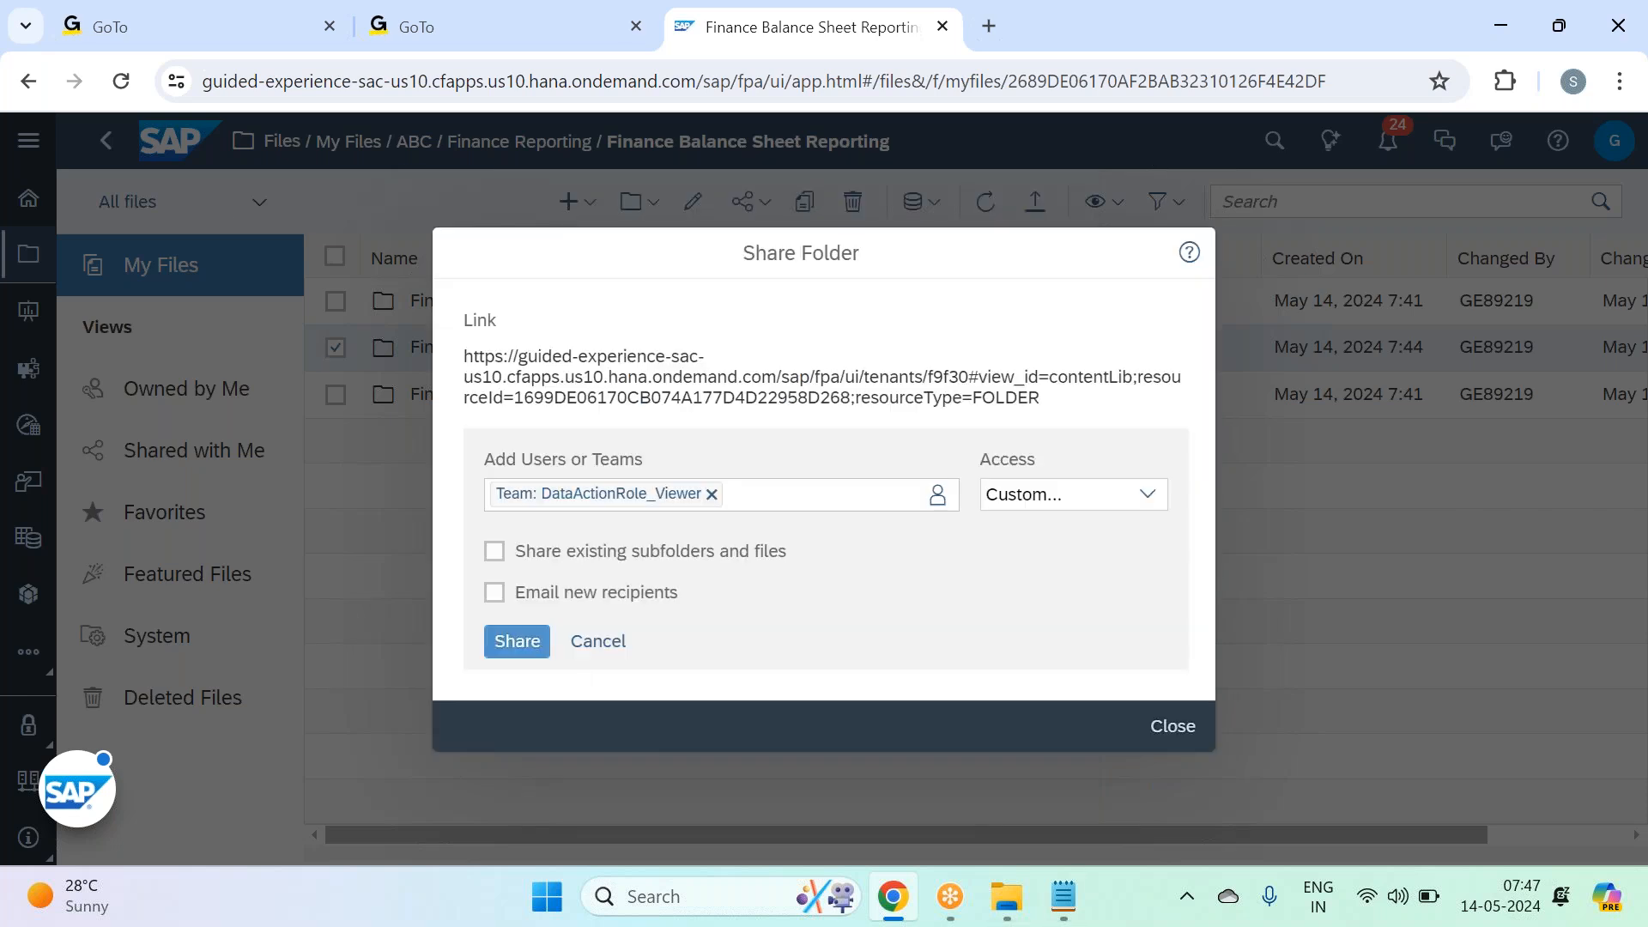
Step: Share the Finance P&L Planning folder including existing subfolders and files, and expand the list of teams with access
left_click(496, 553)
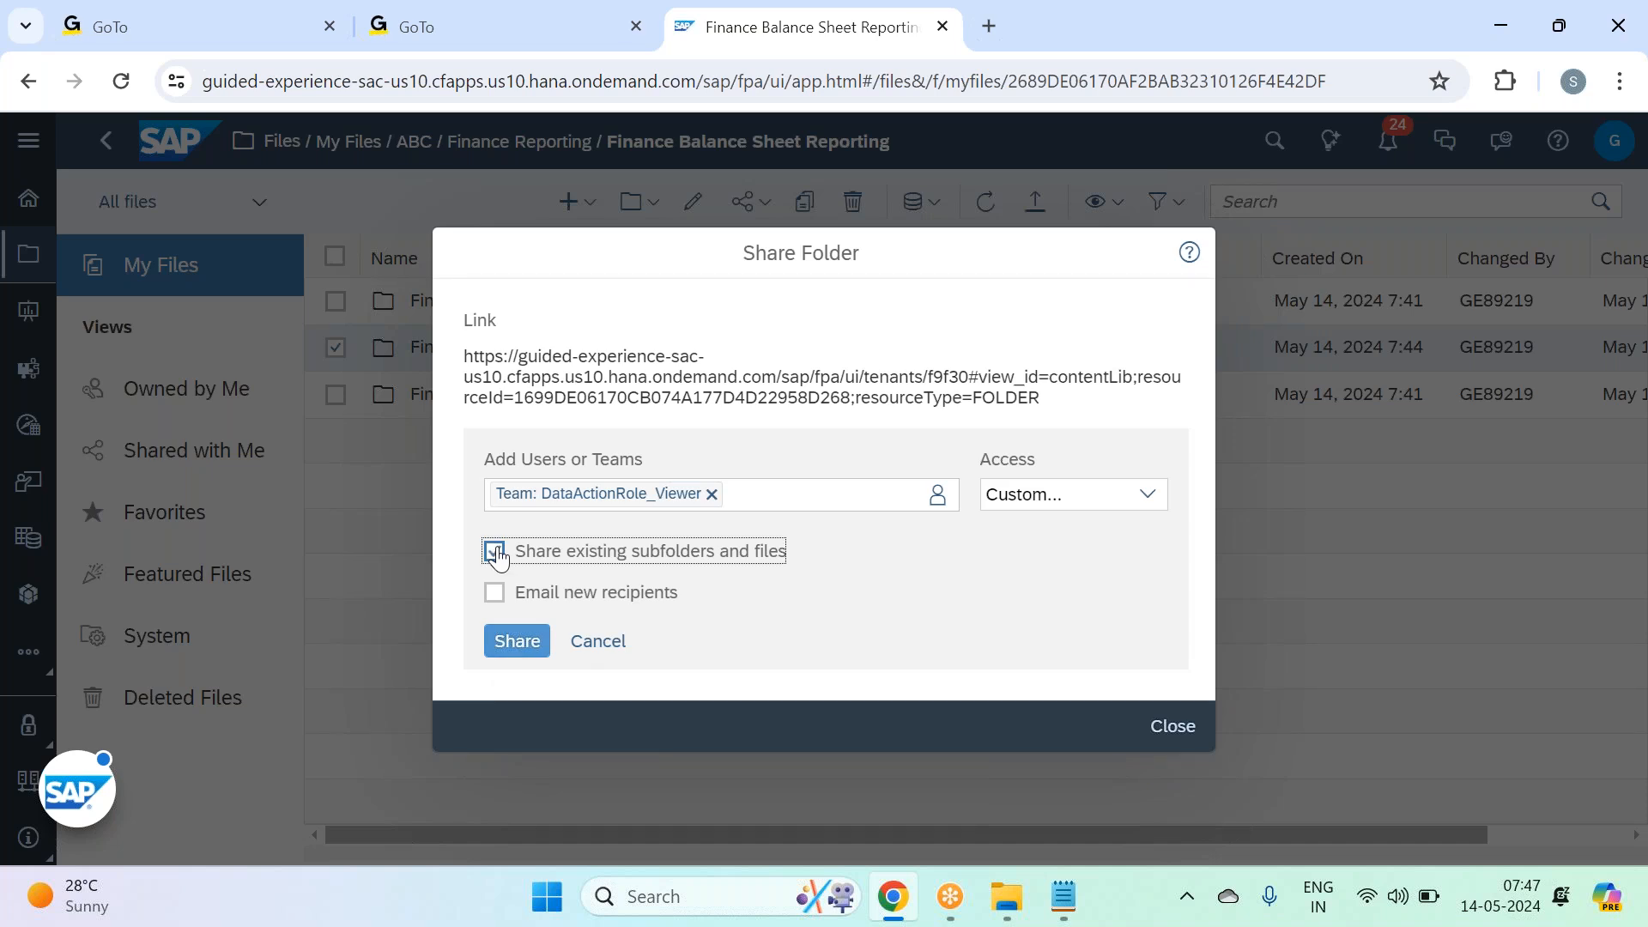
left_click(496, 553)
left_click(508, 641)
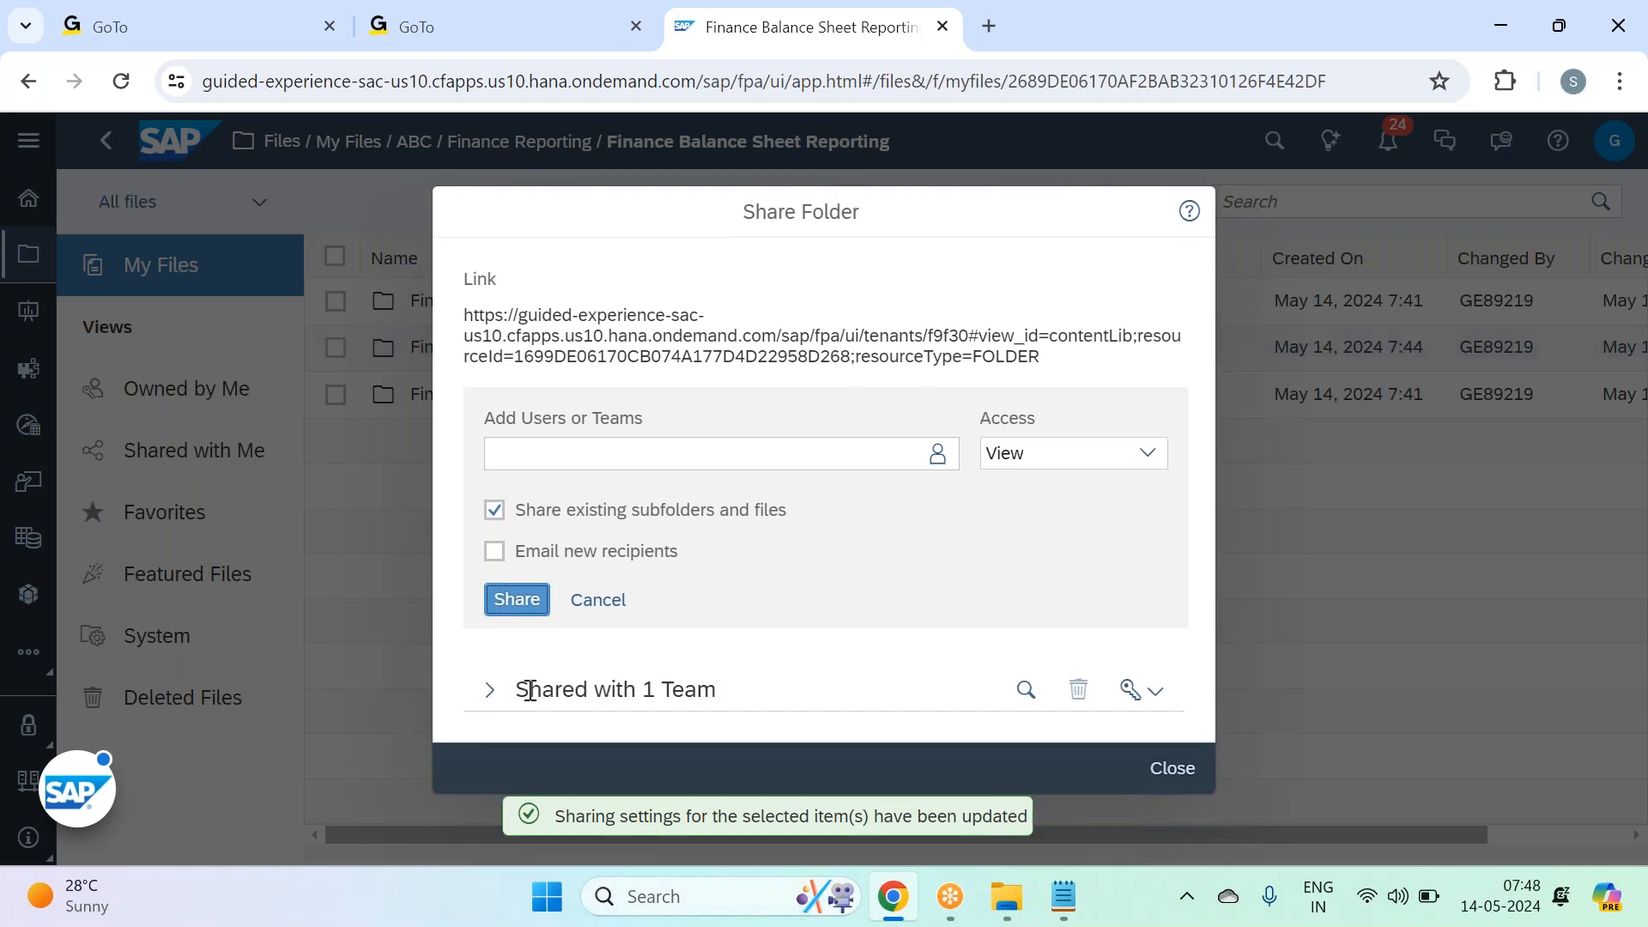
left_click(489, 690)
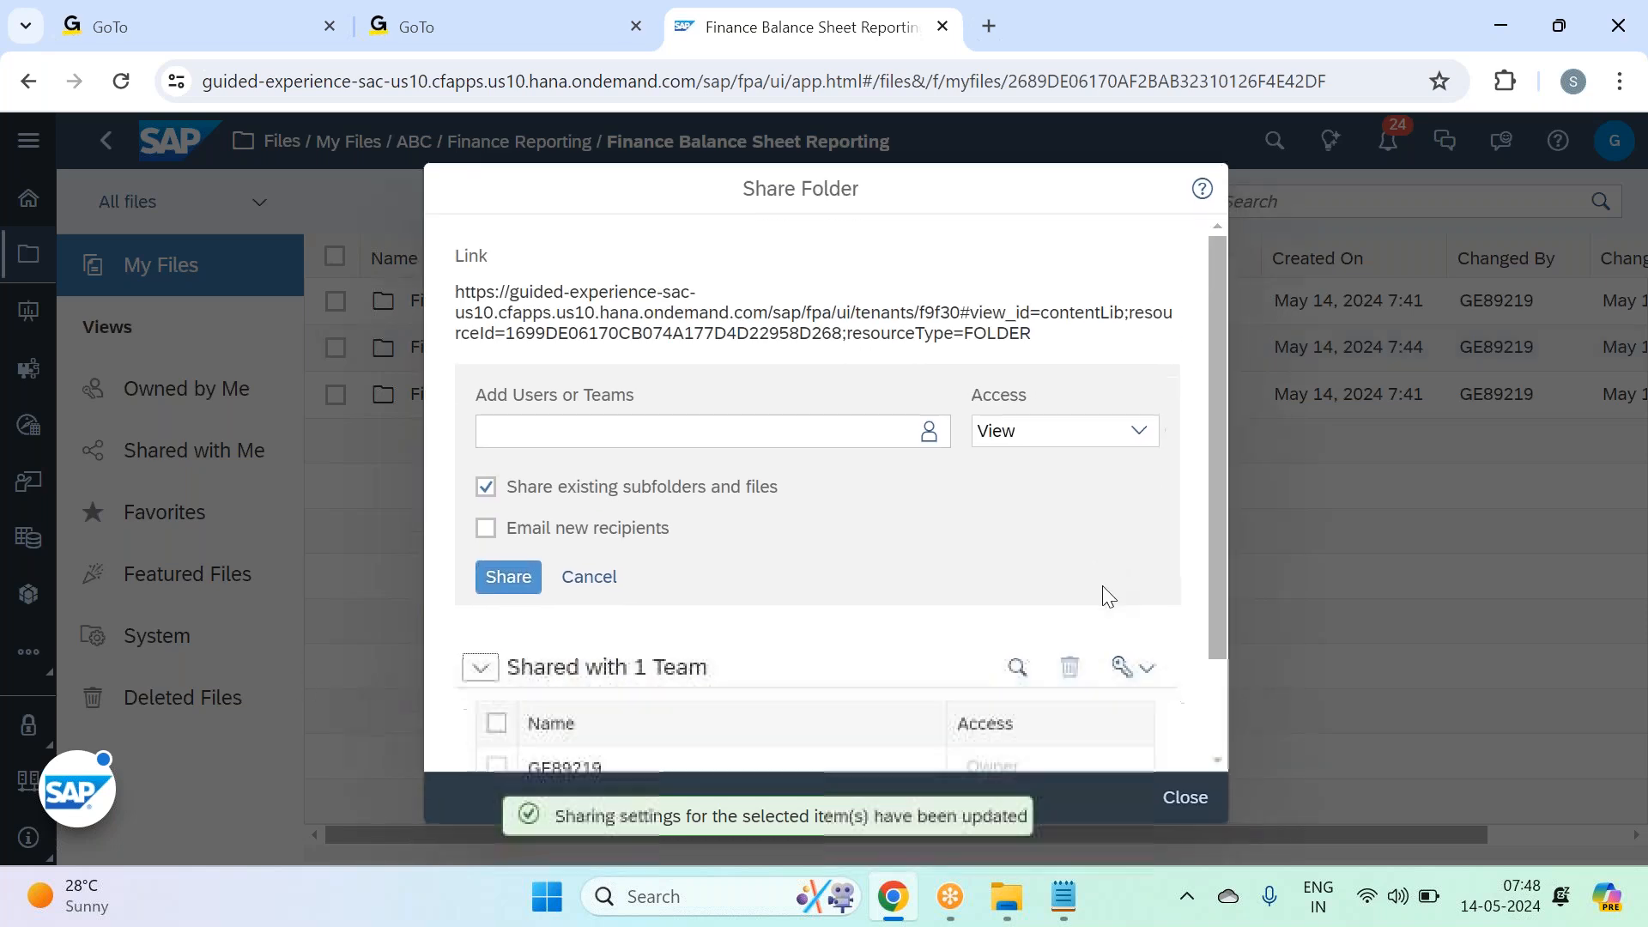
scroll(1107, 597, "down", 2)
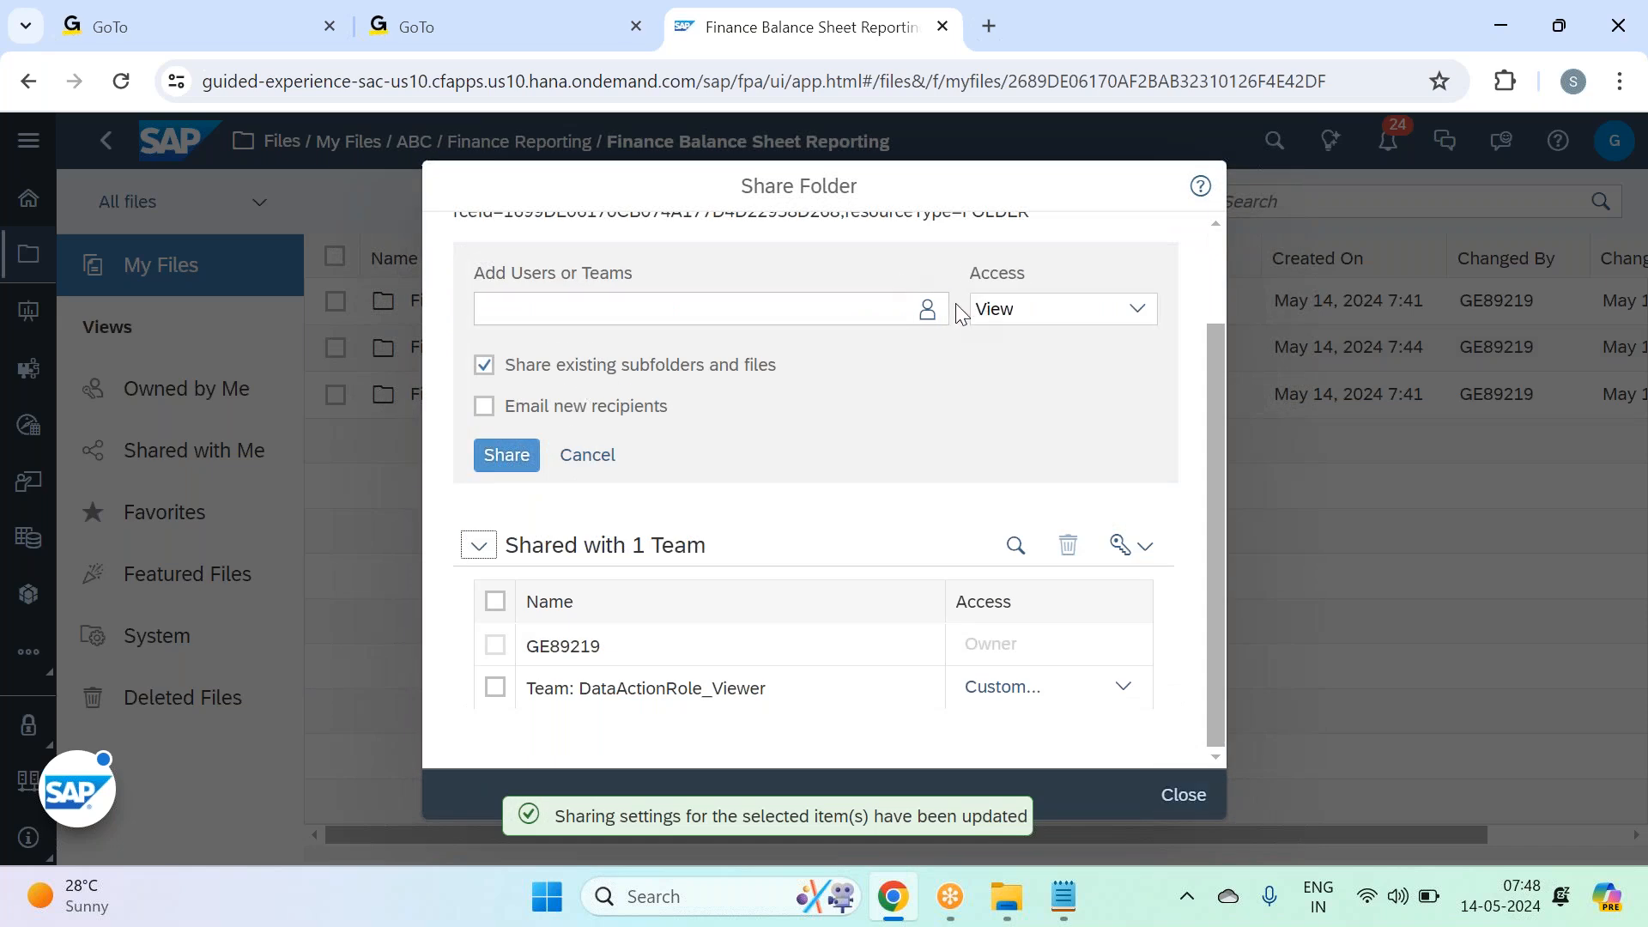
Step: Add the DataActionRole_Admin team as another recipient of the folder
left_click(932, 315)
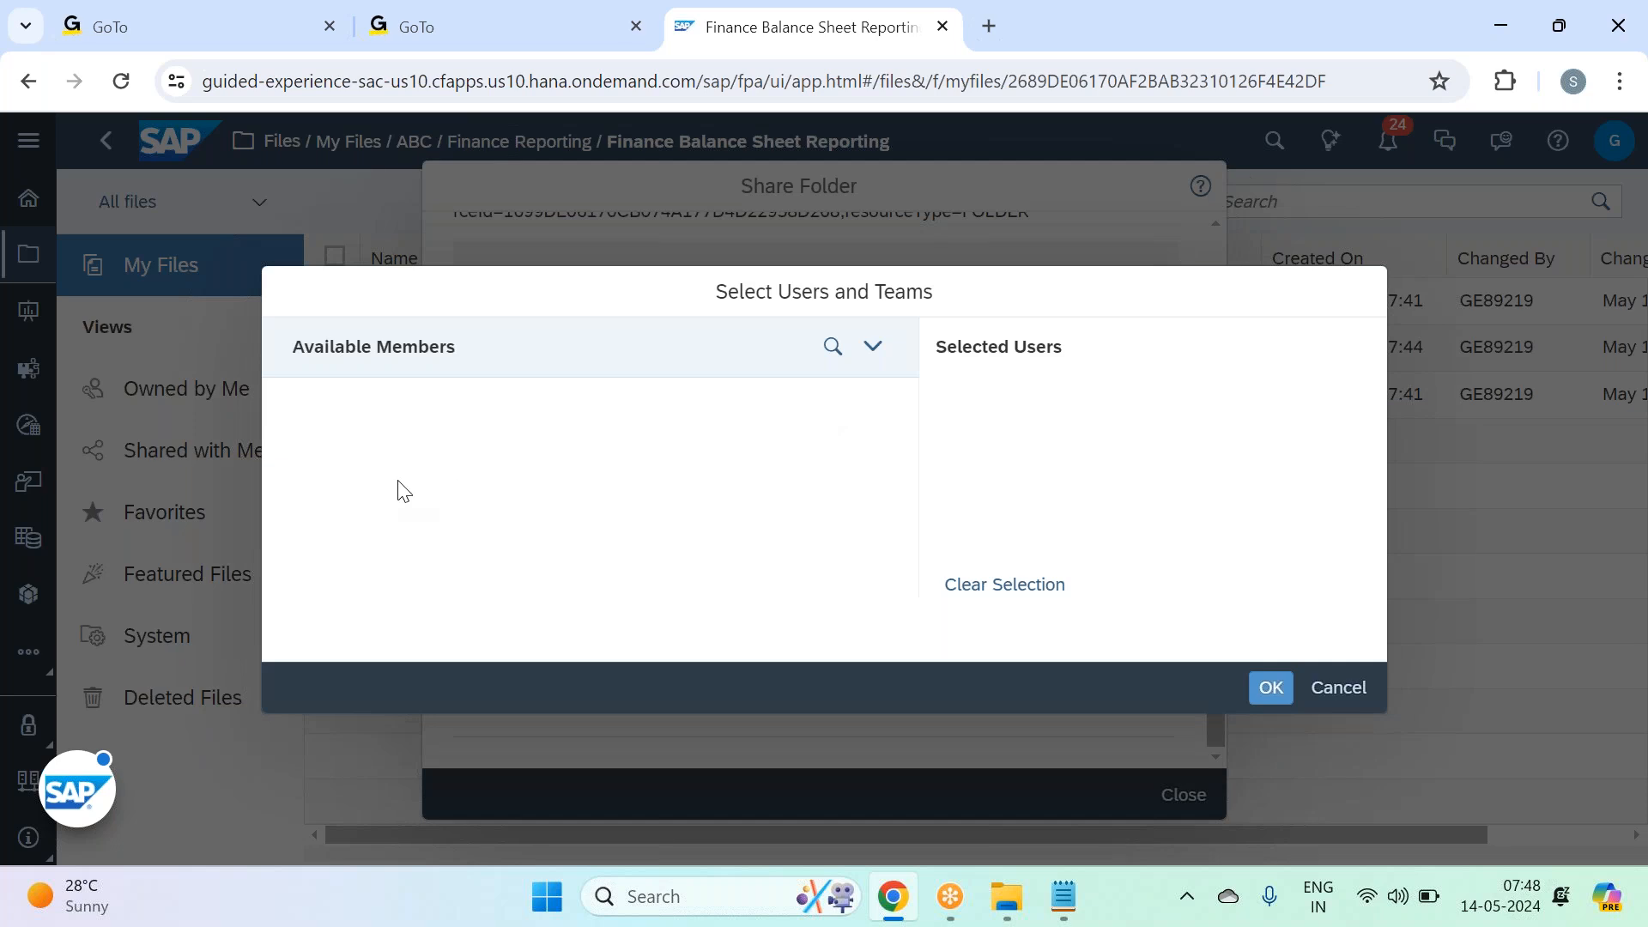
left_click(302, 469)
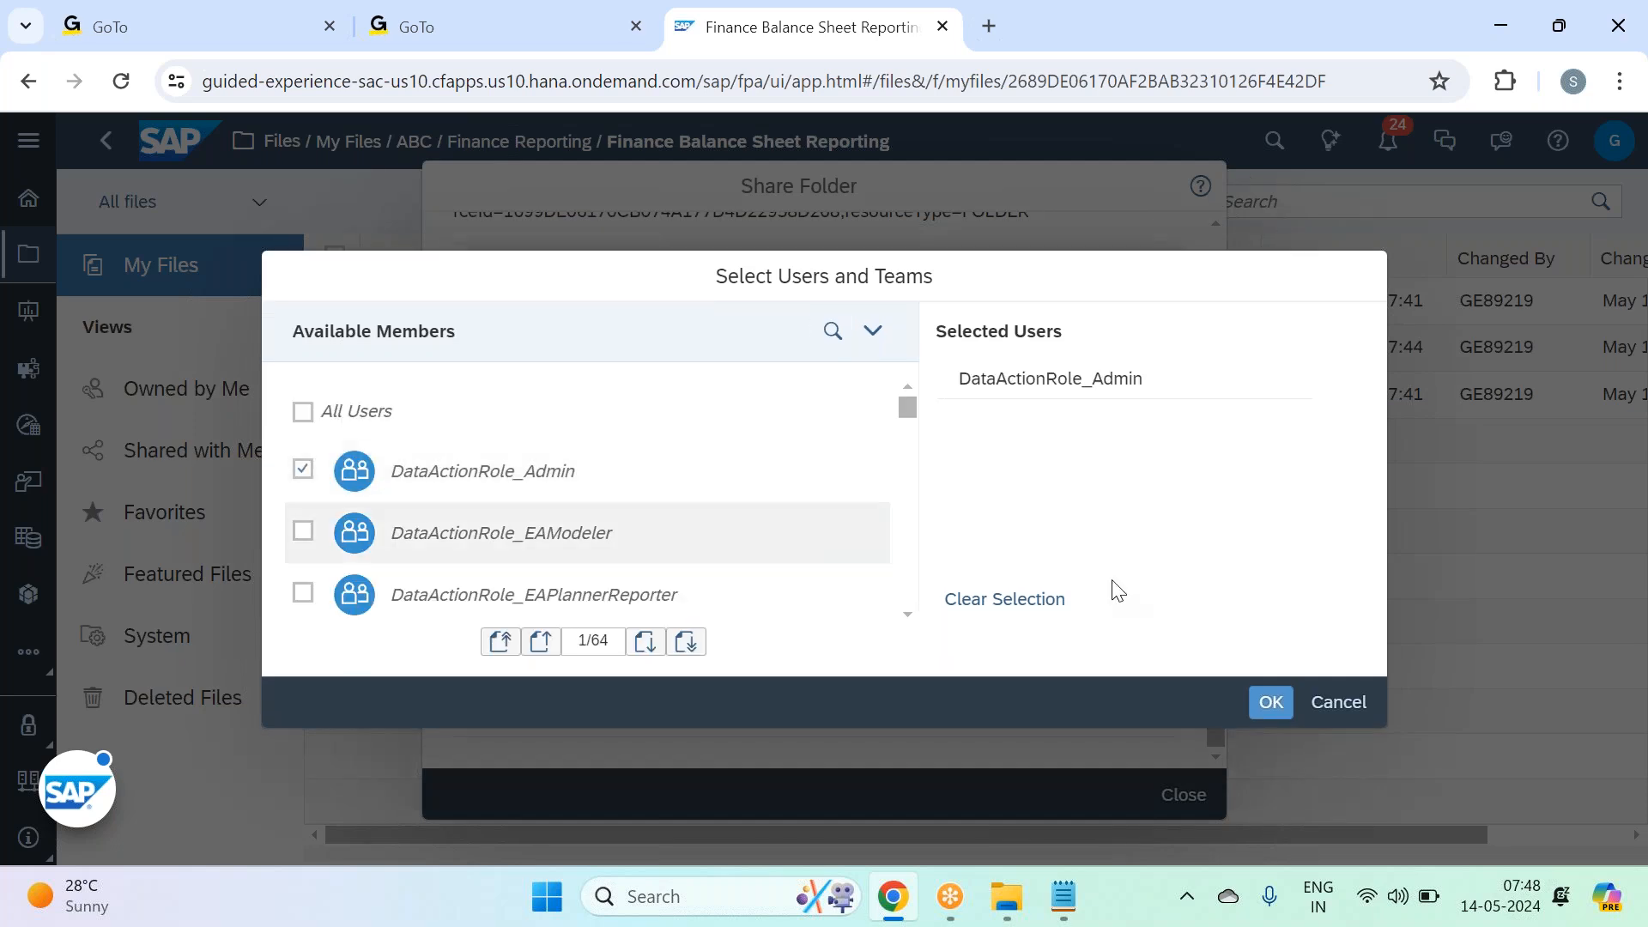
left_click(1271, 702)
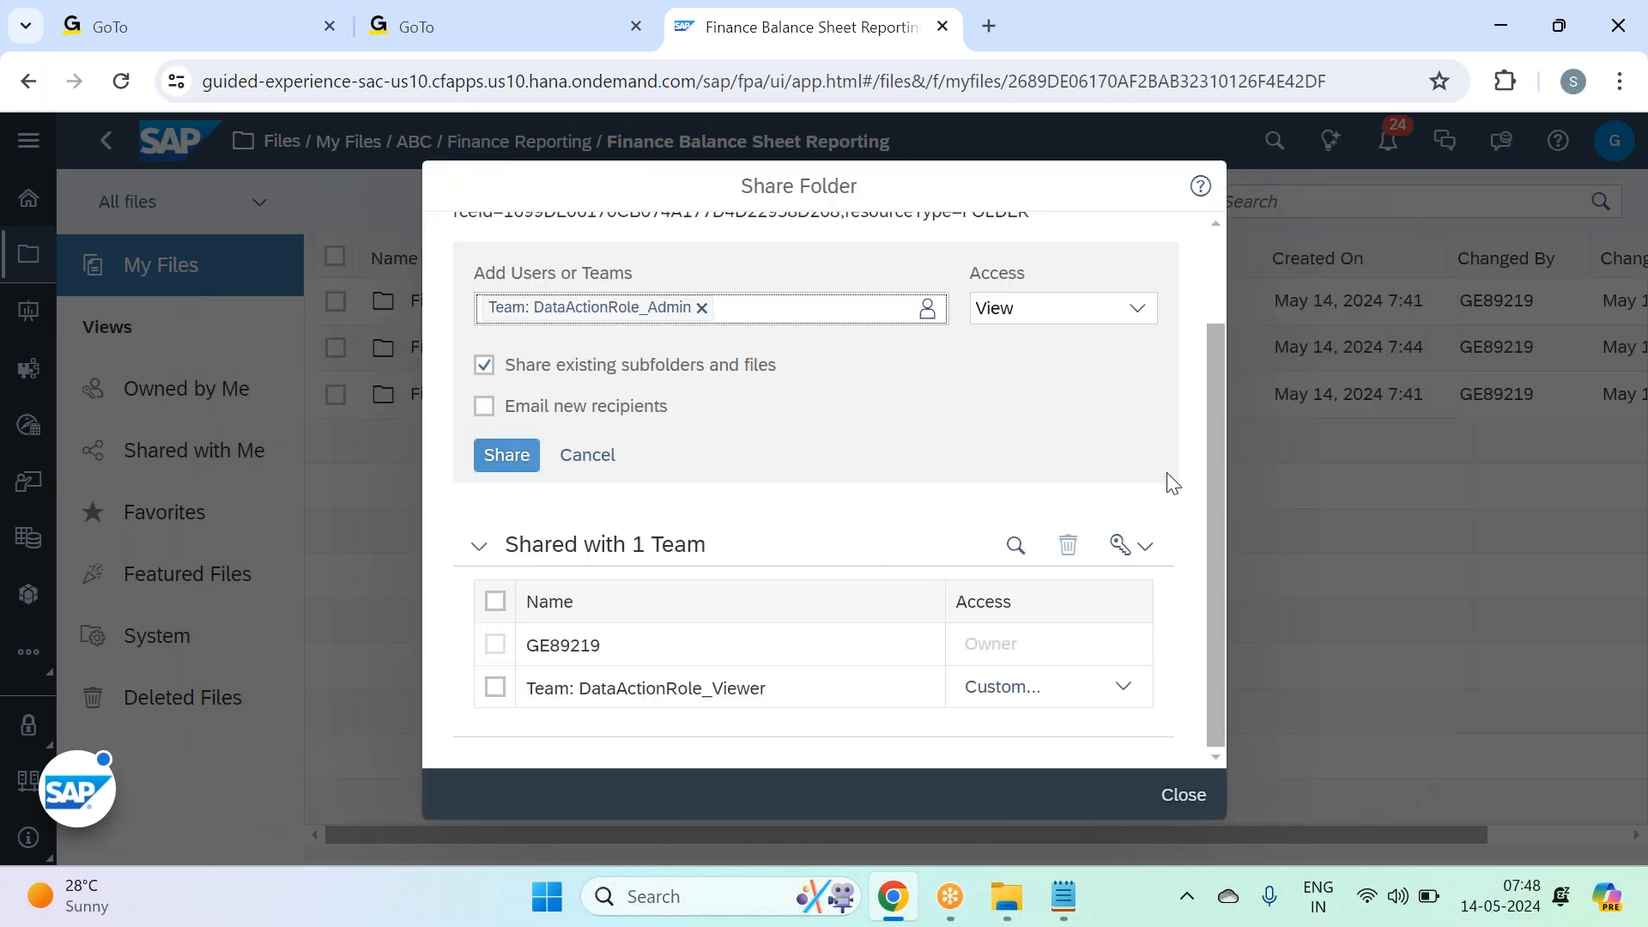
Step: Give the DataActionRole_Admin team custom access with Delete Comment and Share on top of the View rights, and share the folder
left_click(1134, 307)
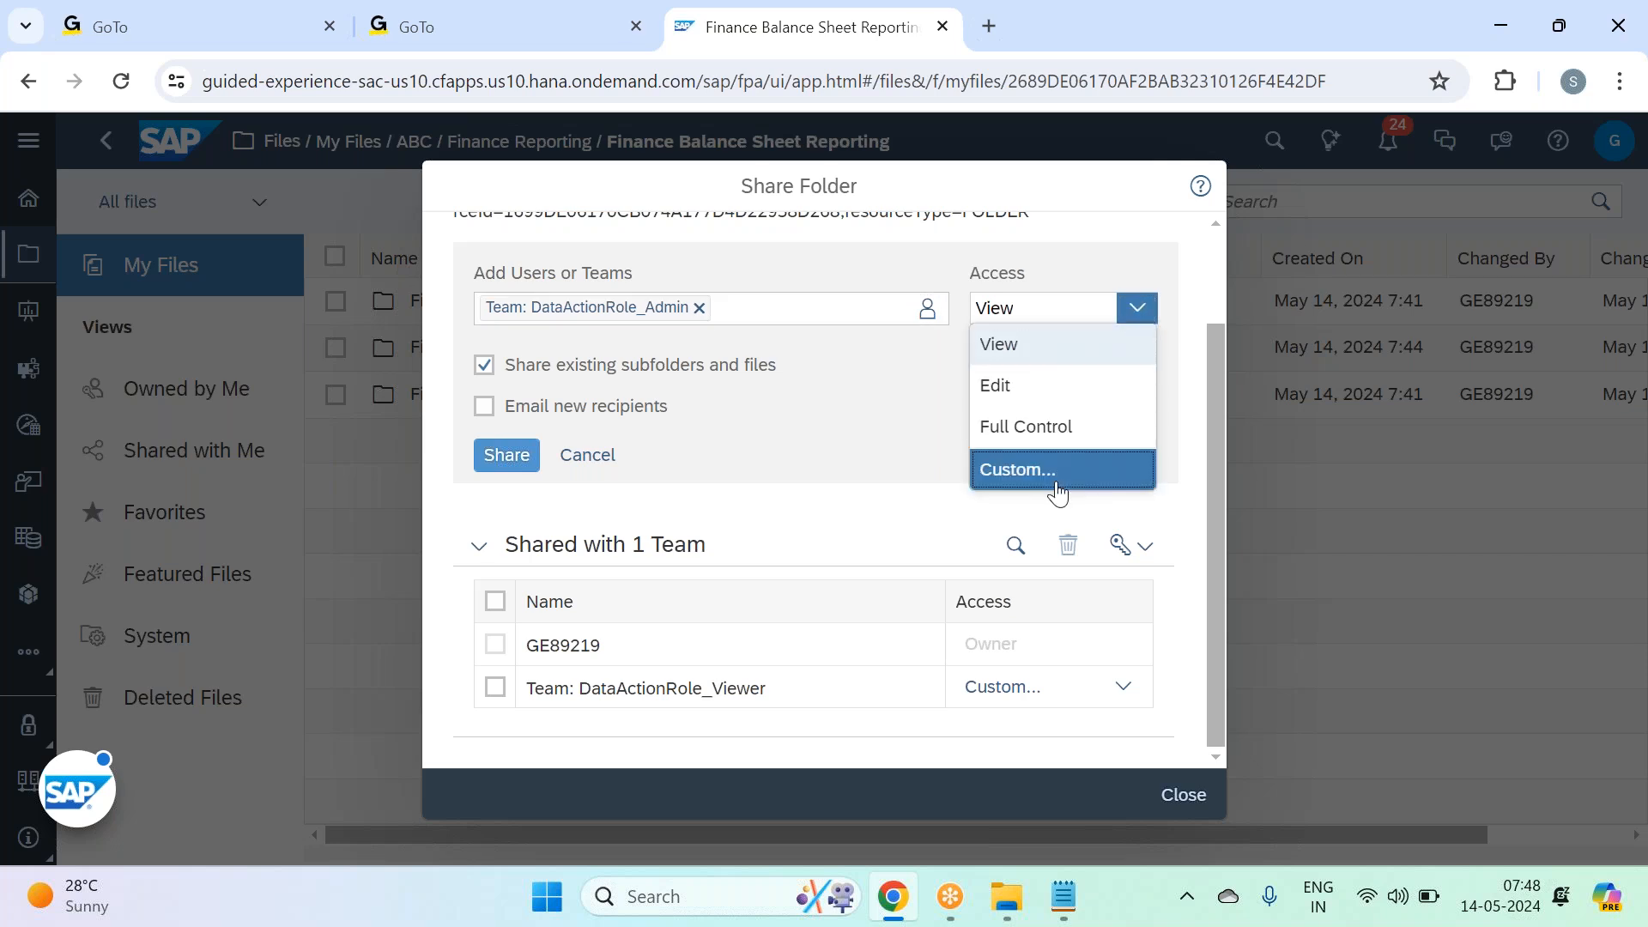
left_click(1019, 469)
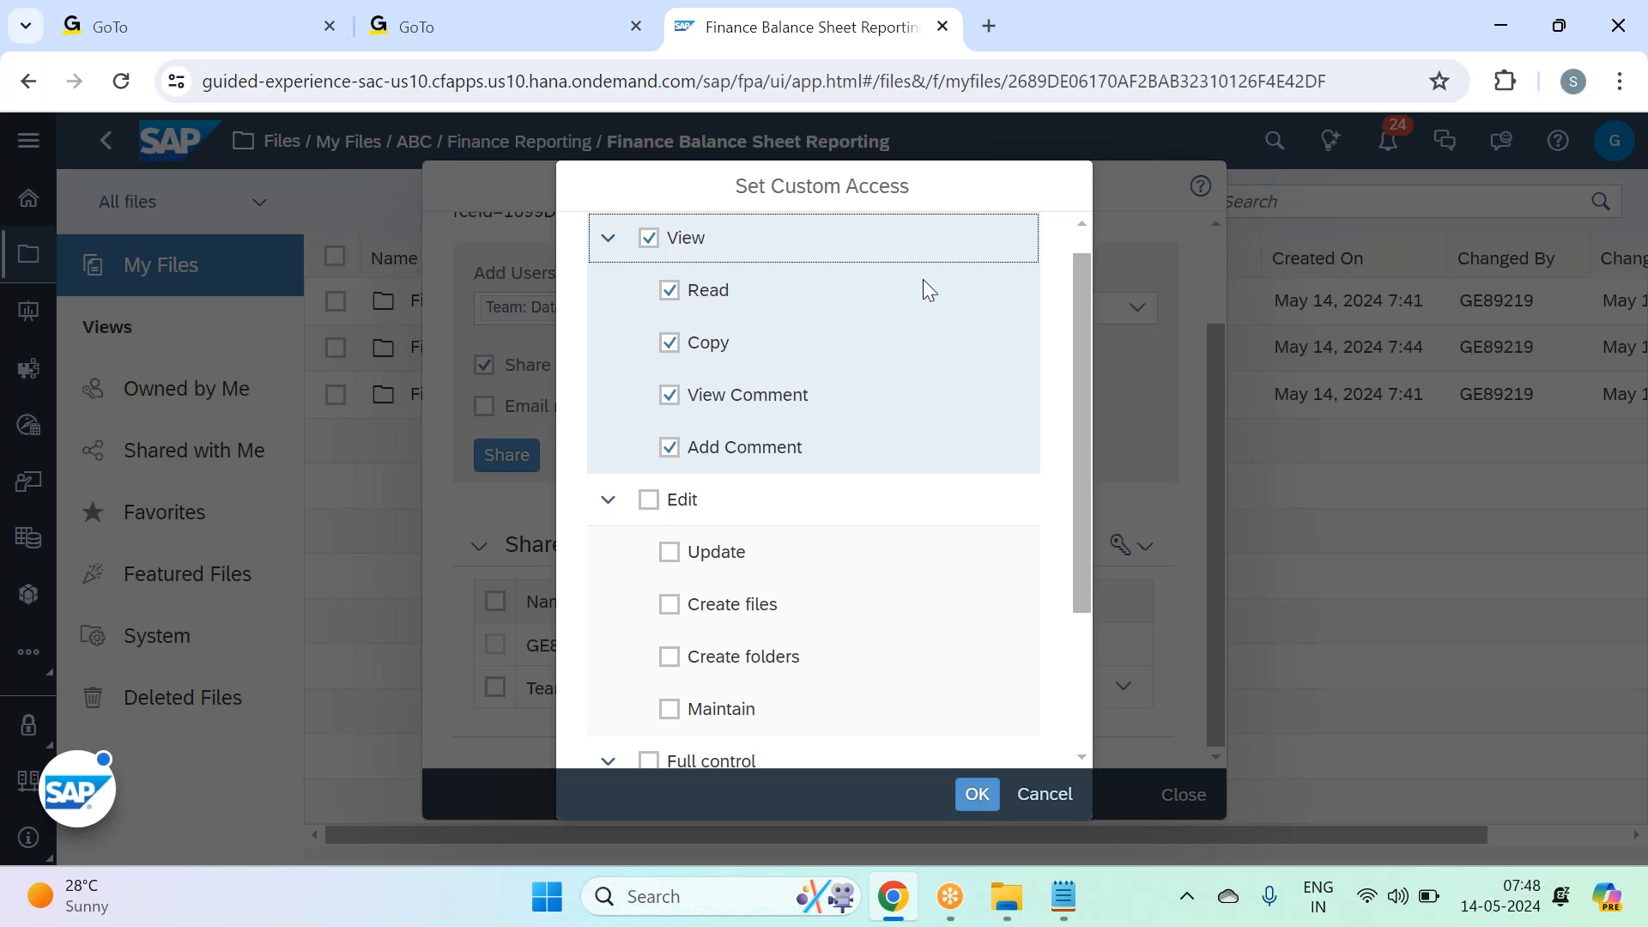
scroll(920, 387, "down", 2)
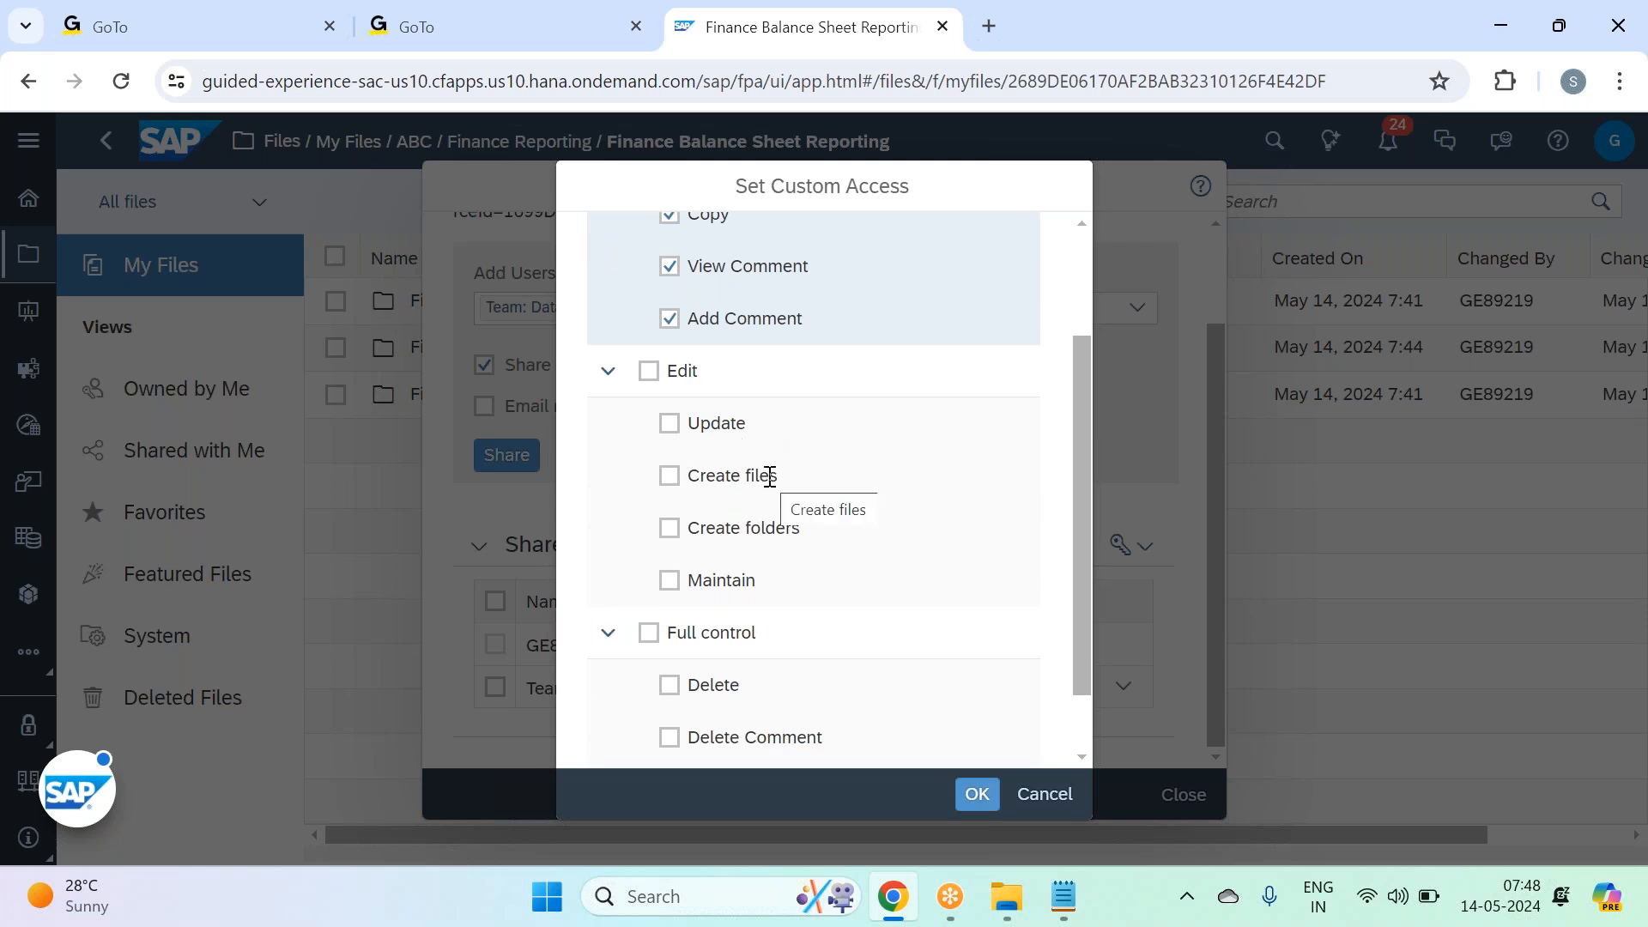
scroll(762, 583, "down", 1)
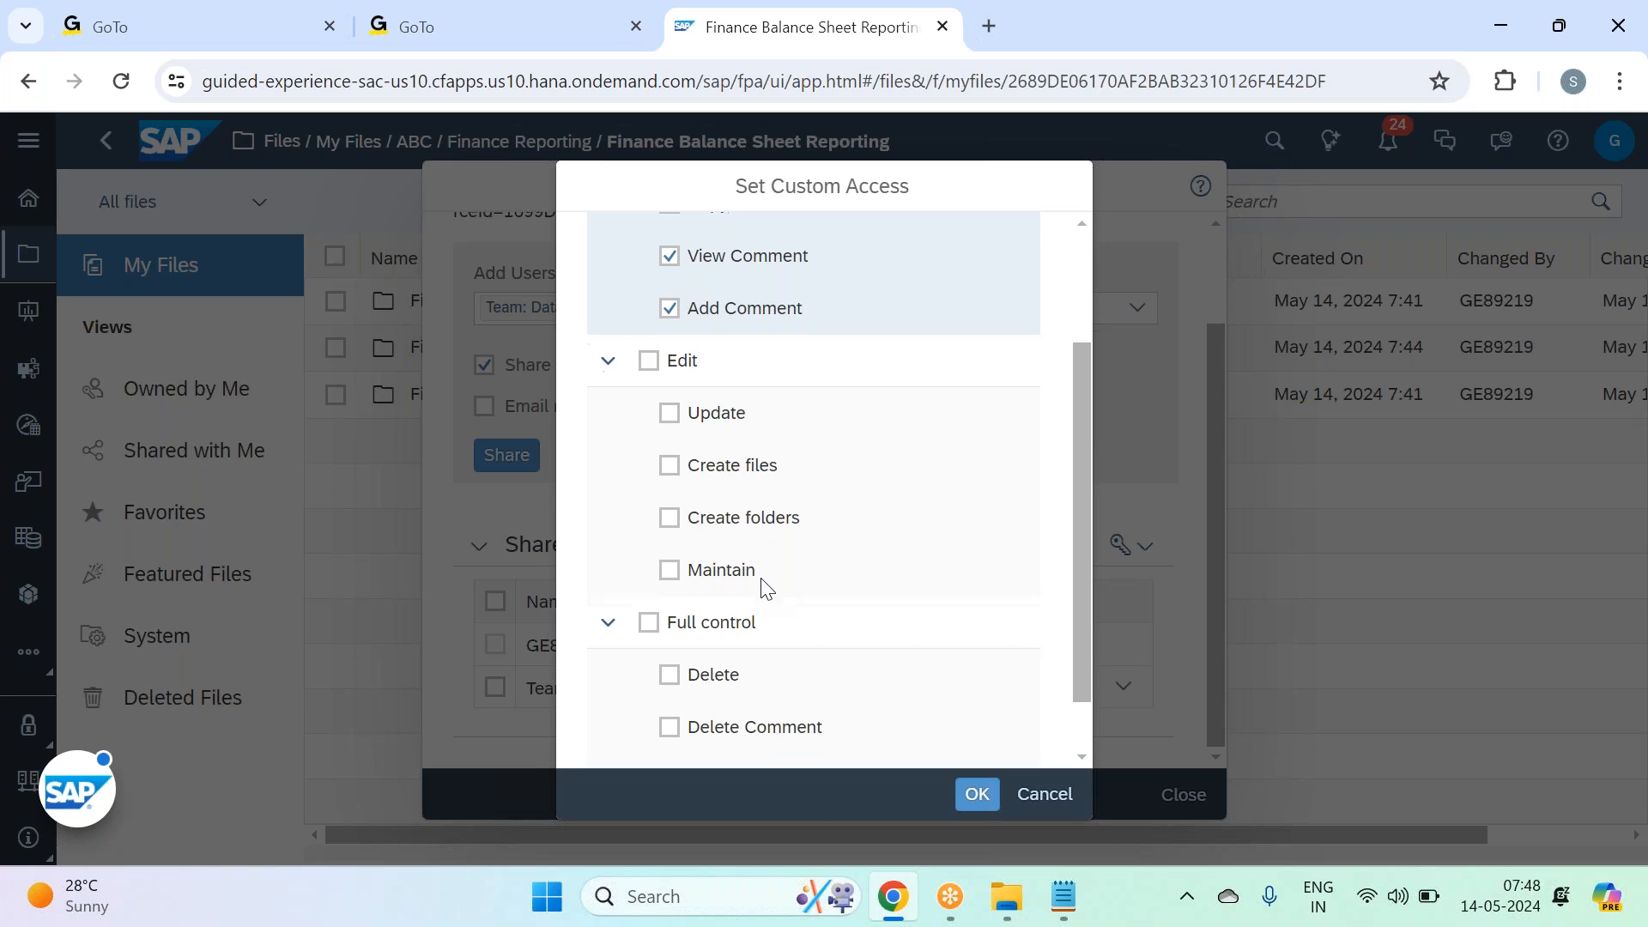
left_click(670, 661)
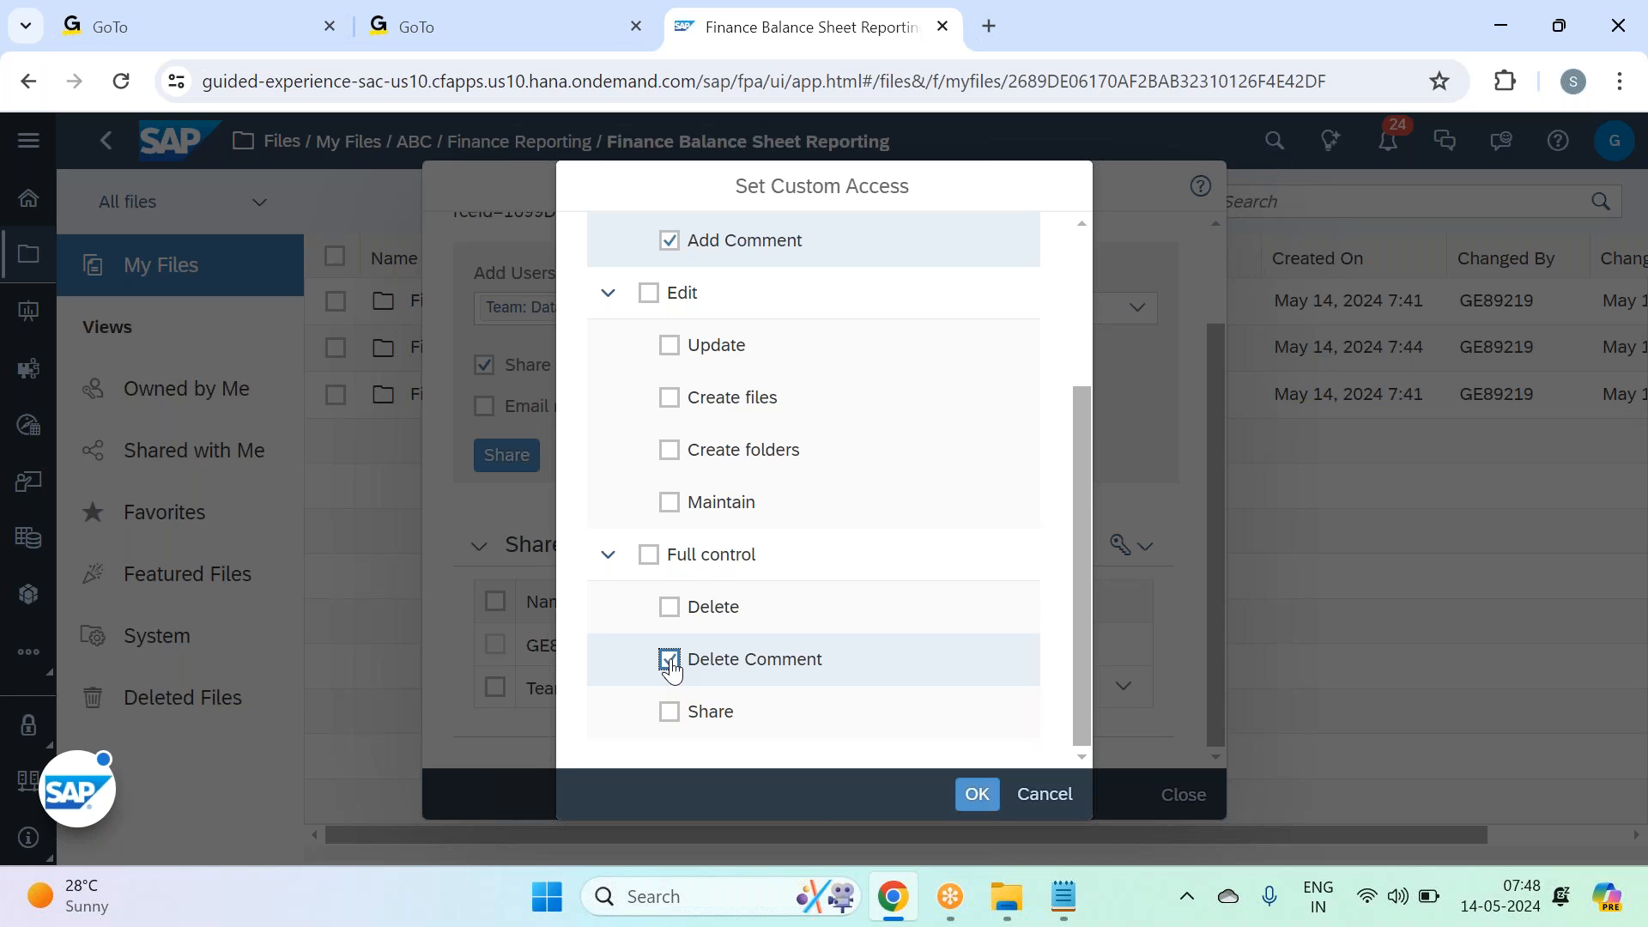
left_click(669, 713)
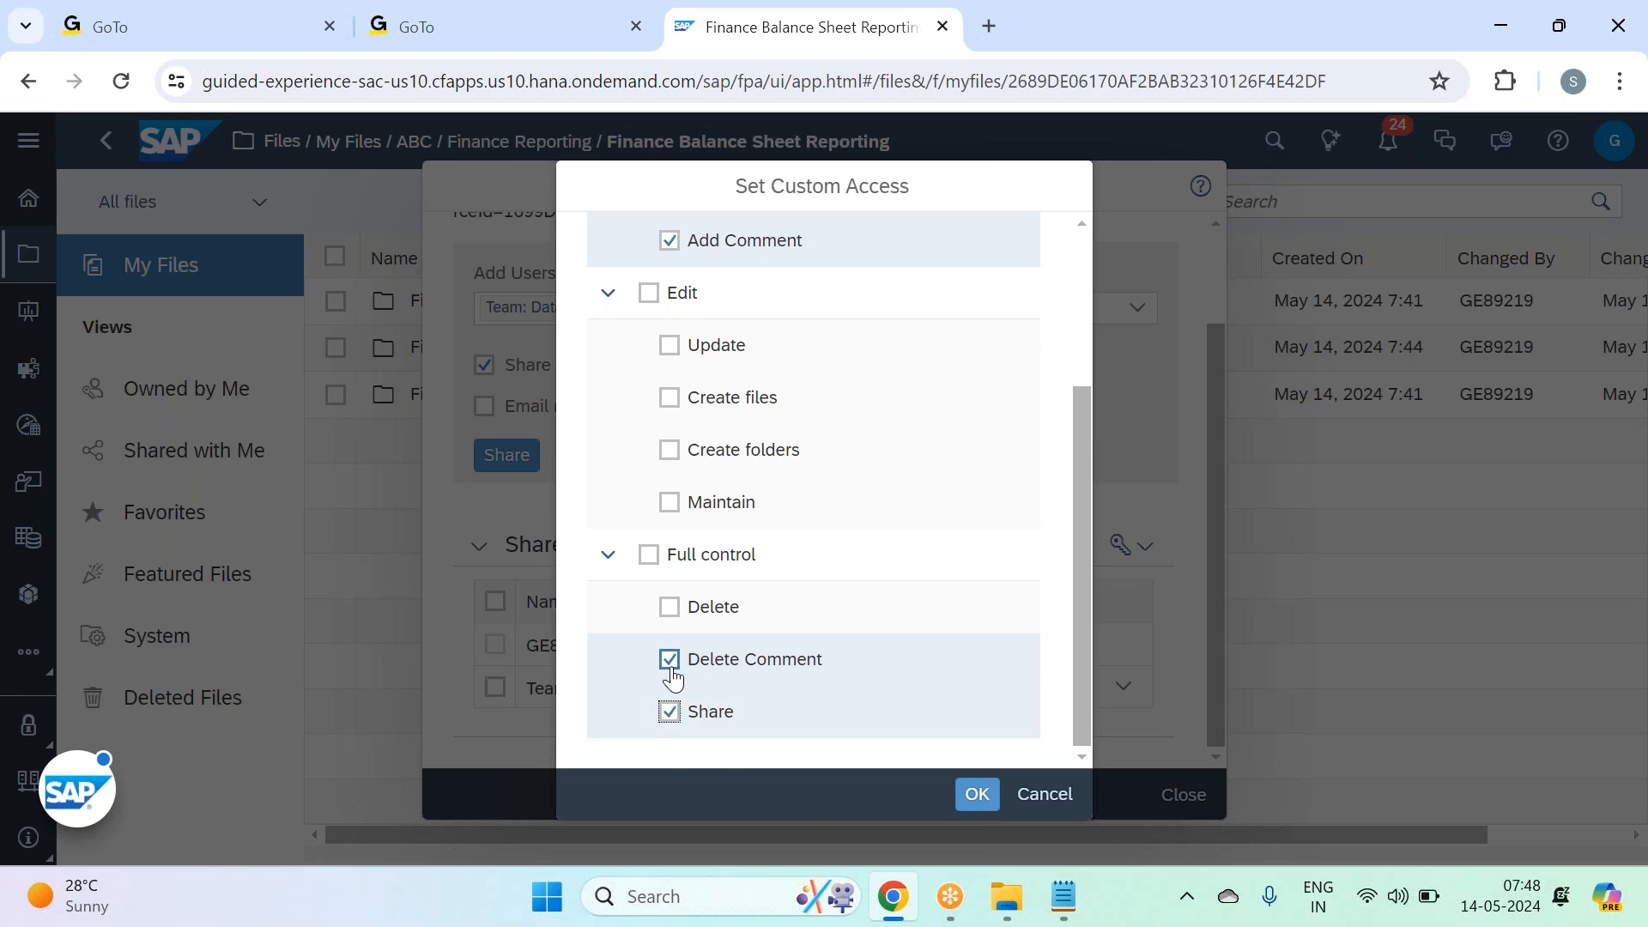
left_click(976, 795)
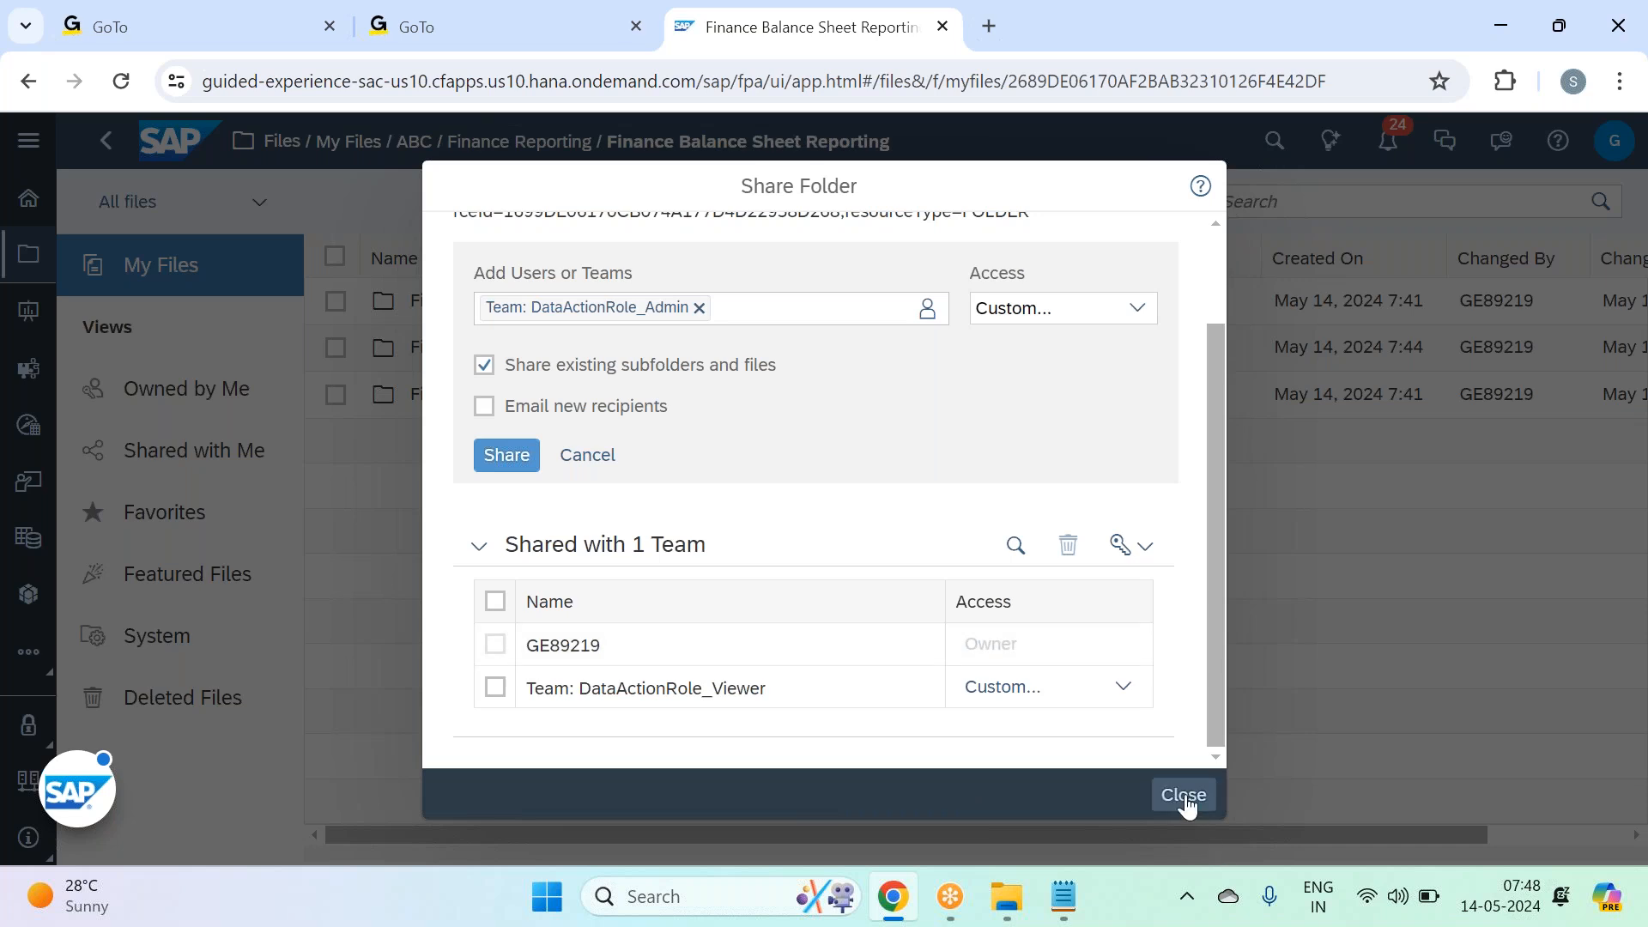
left_click(507, 455)
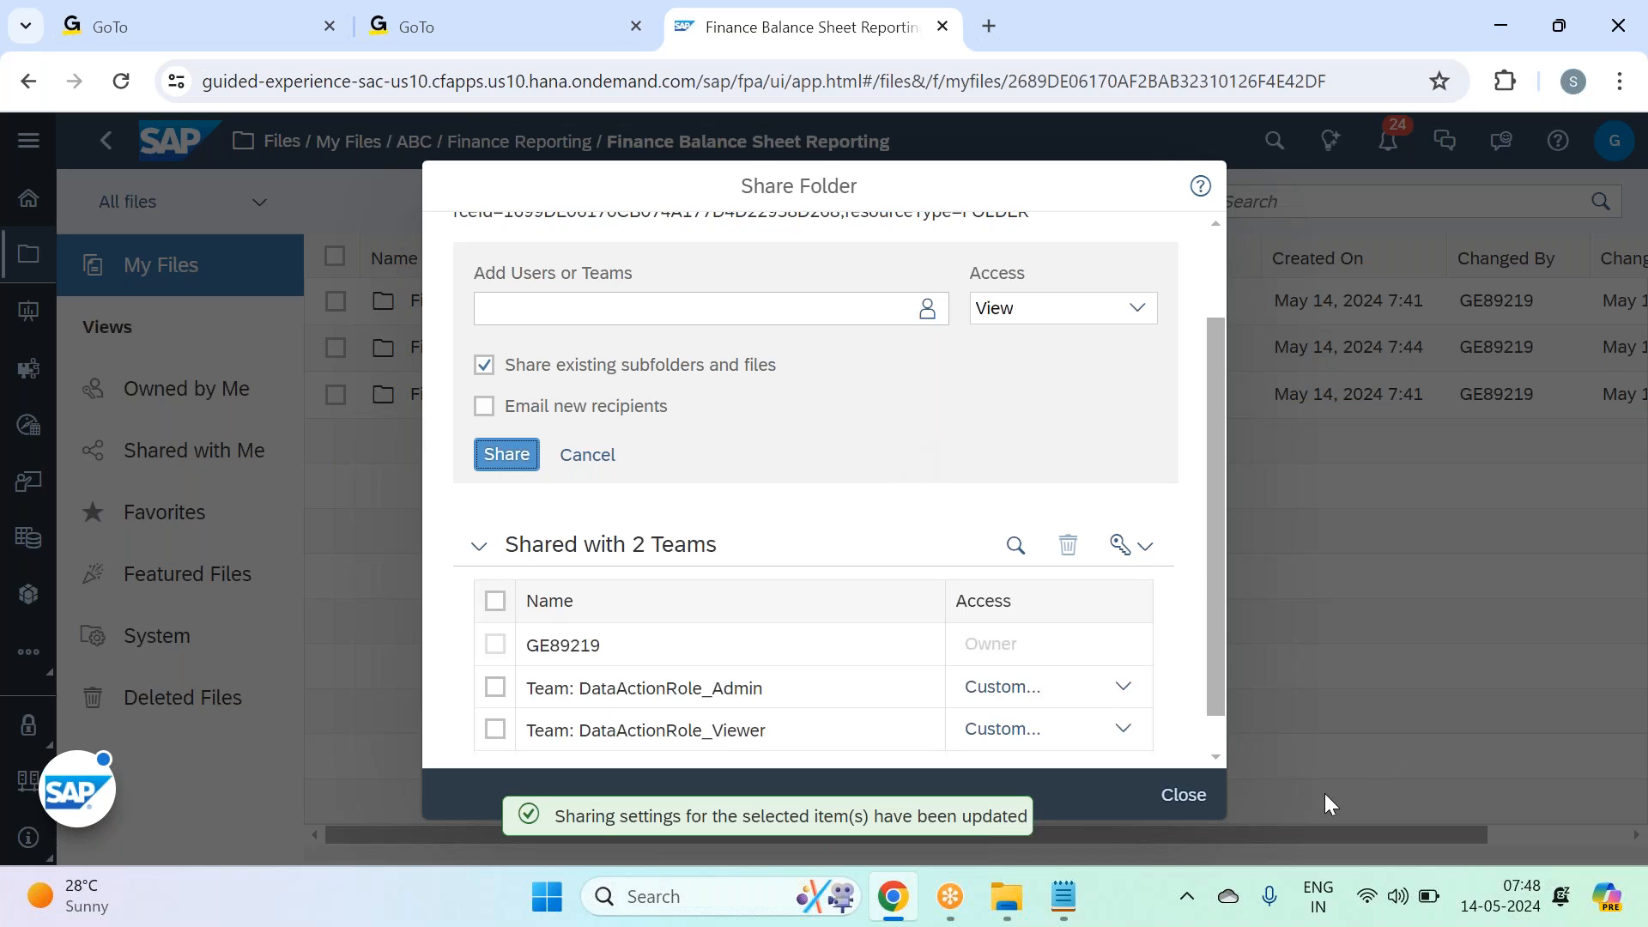
left_click(1183, 795)
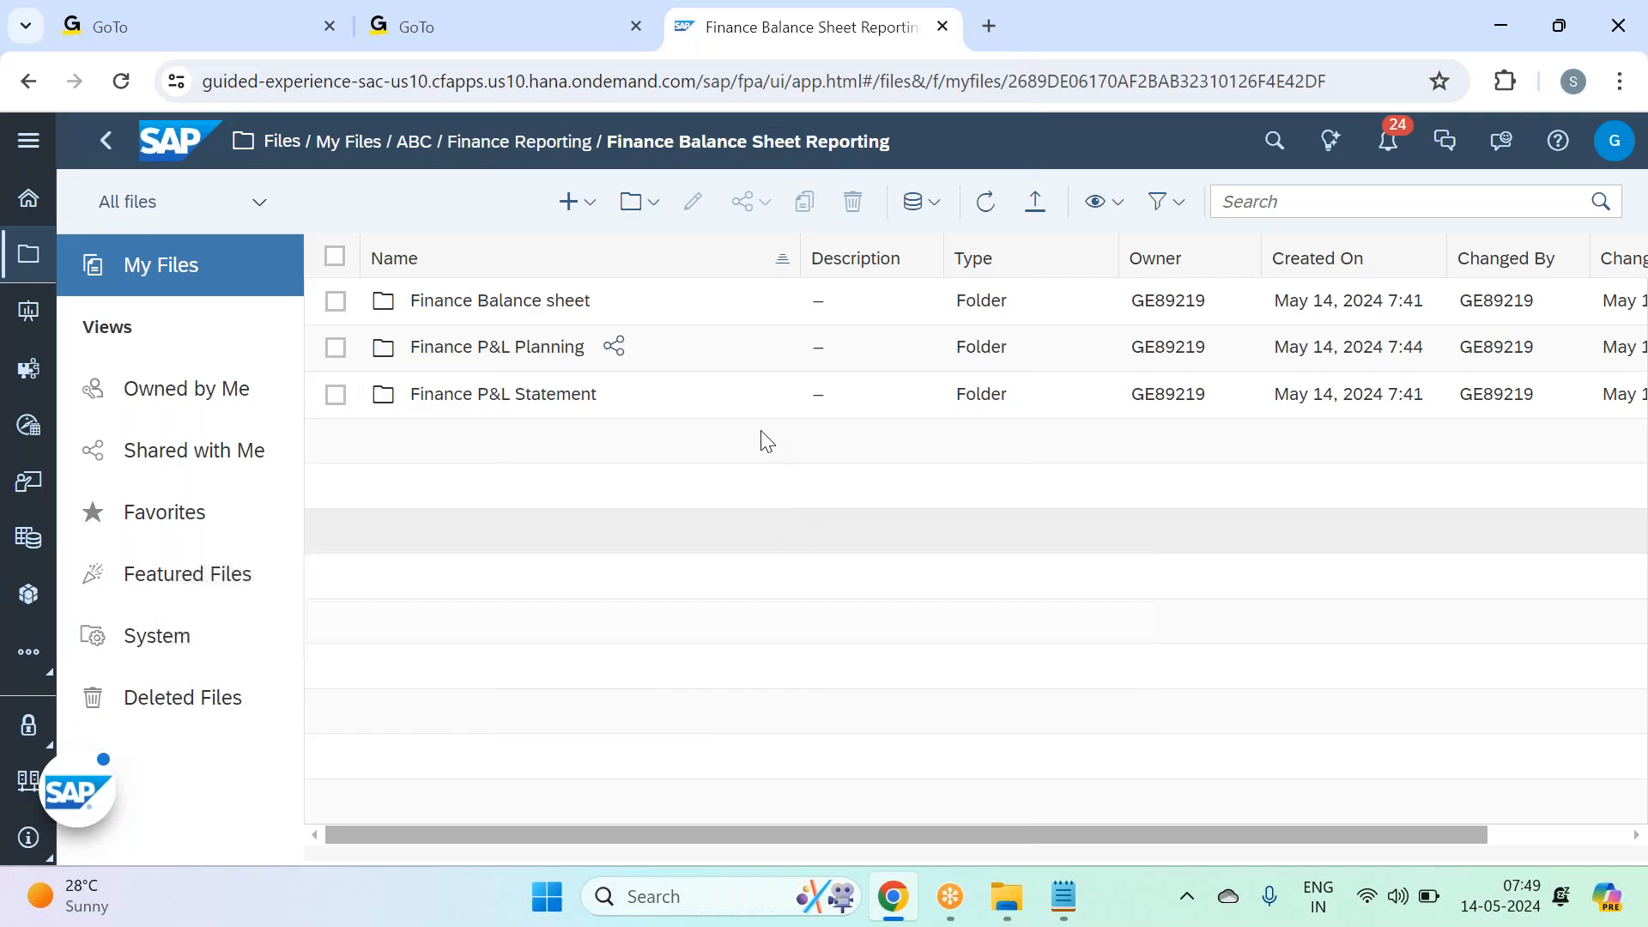
Step: Go back to Finance Reporting and start sharing the Finance Balance Sheet Reporting folder with existing subfolders and files included
left_click(532, 146)
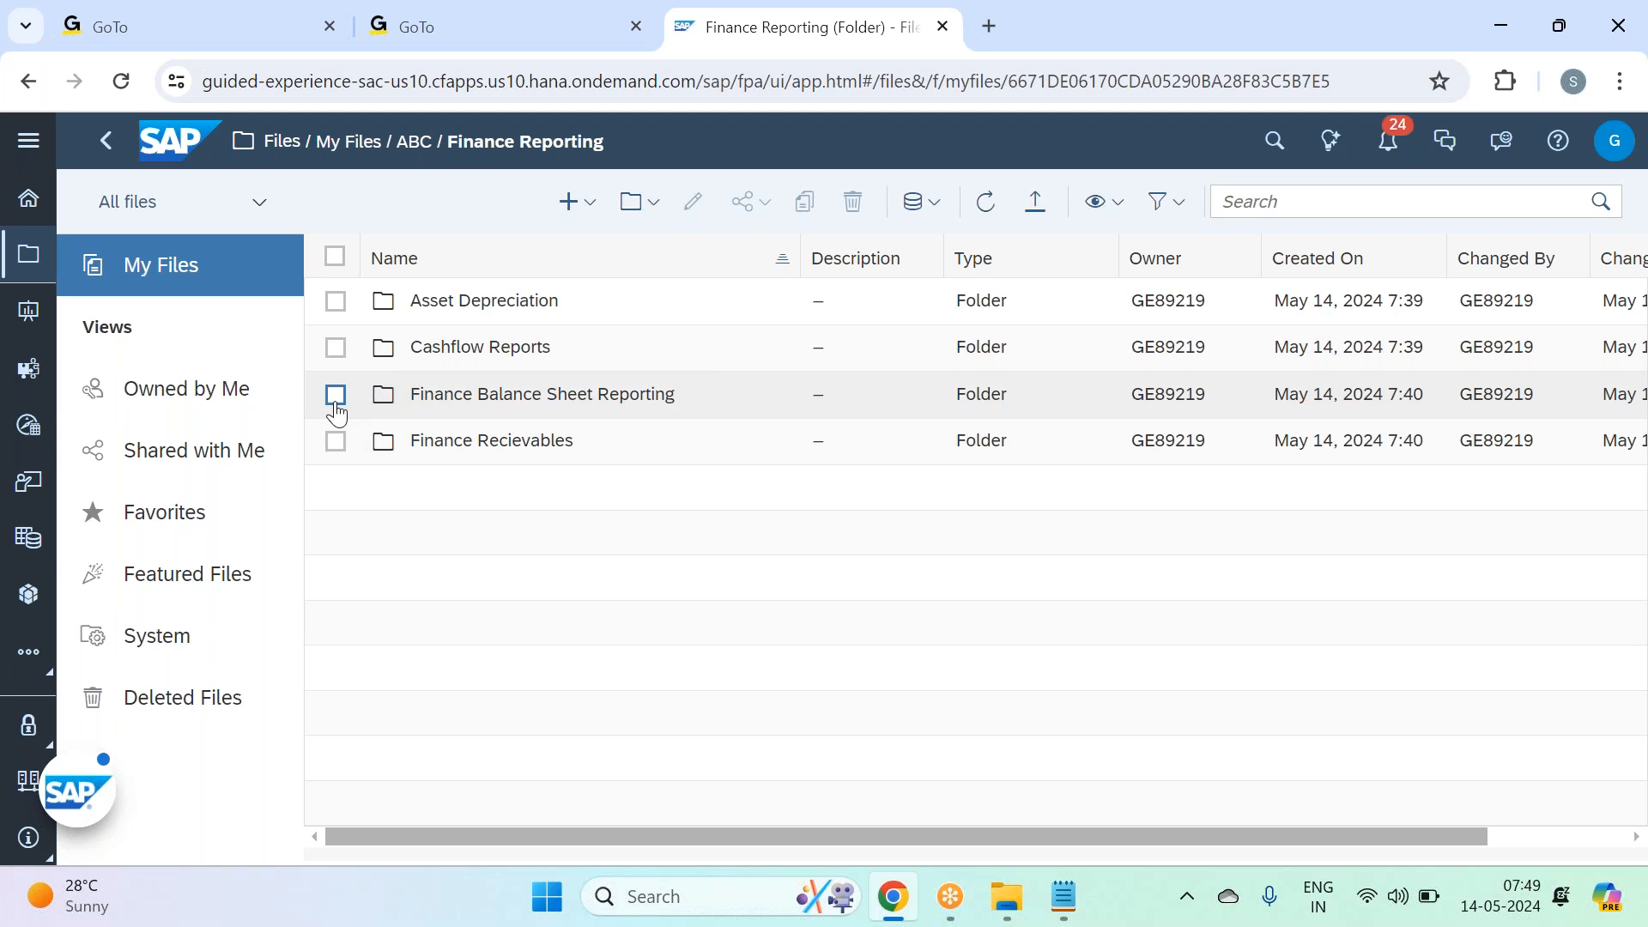
left_click(446, 397)
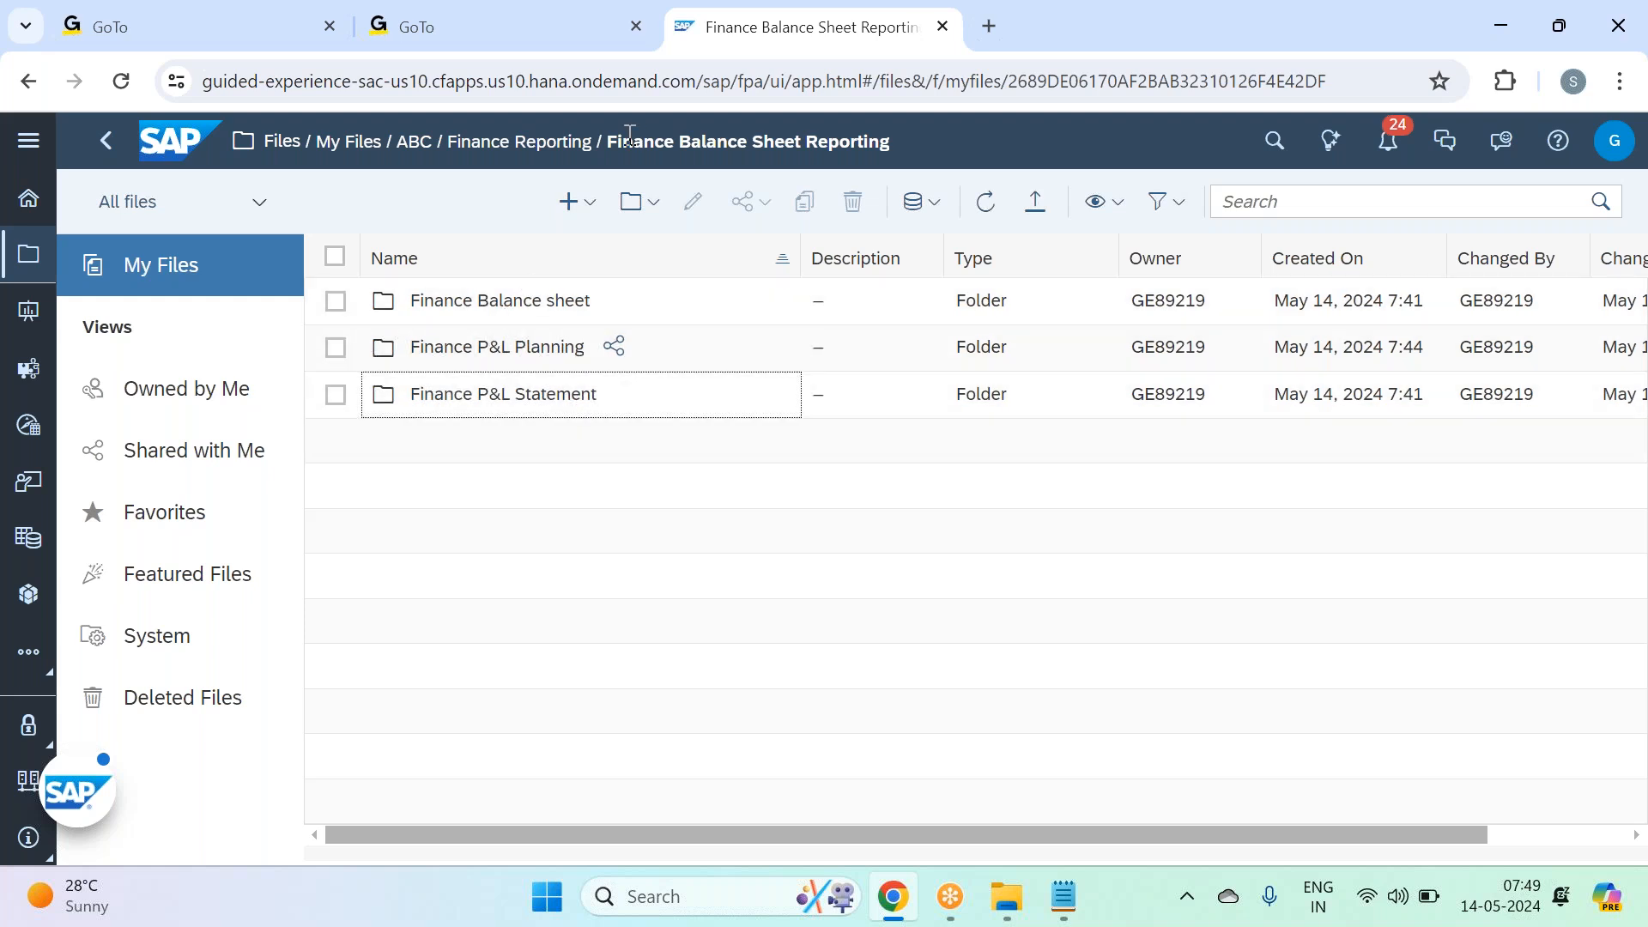
left_click(552, 143)
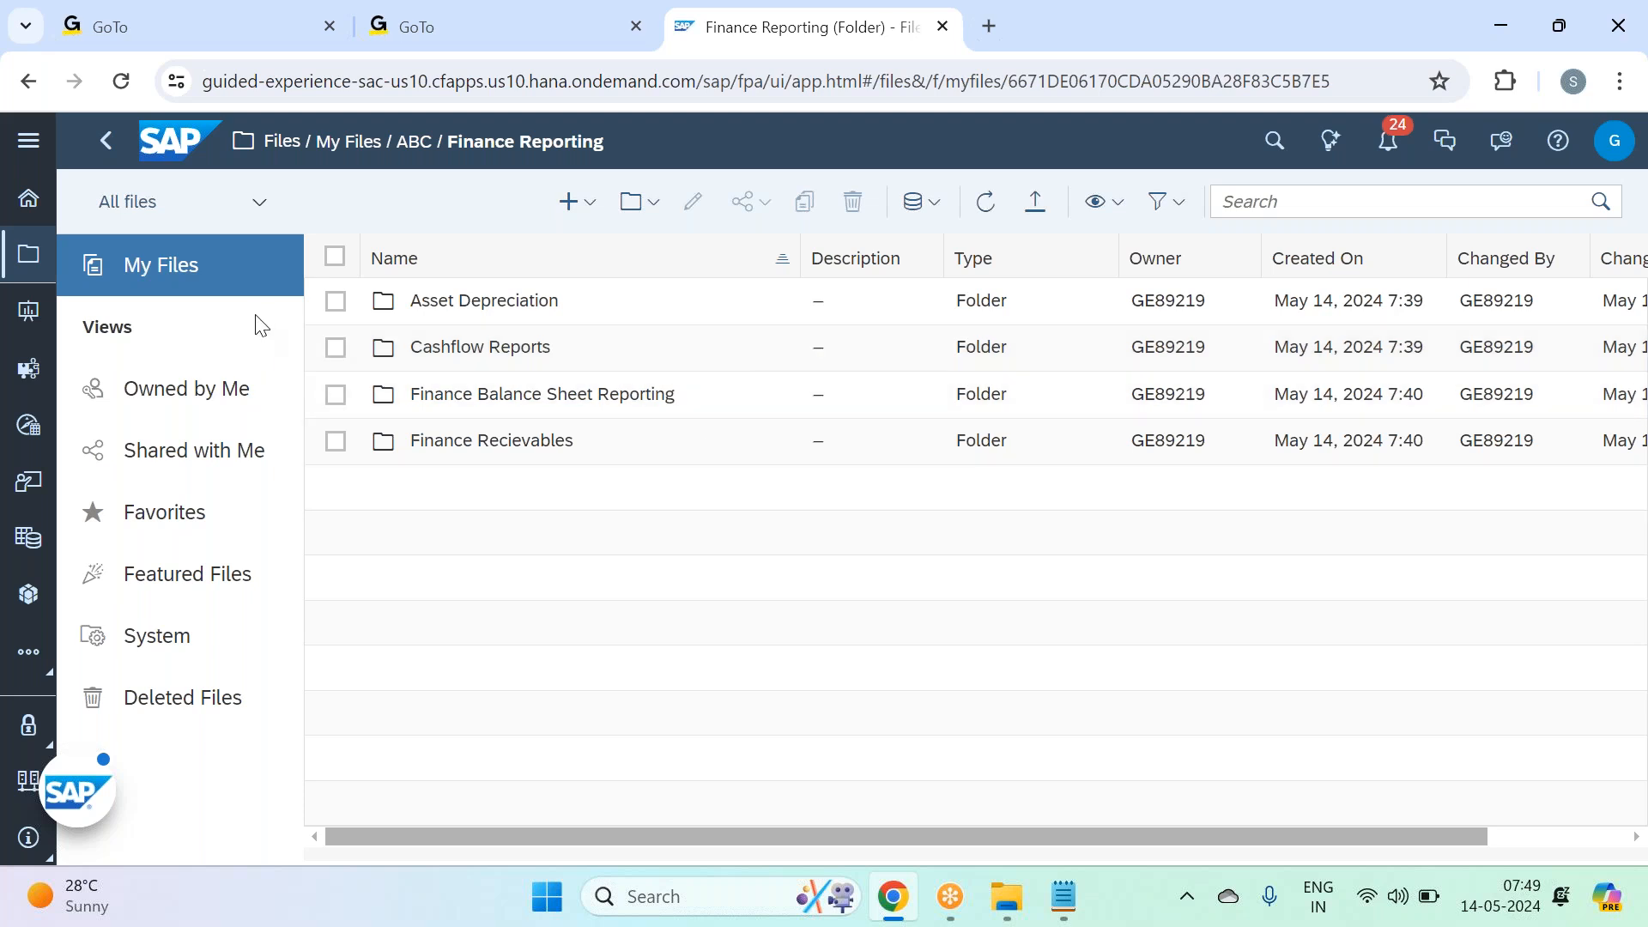
left_click(335, 396)
left_click(742, 206)
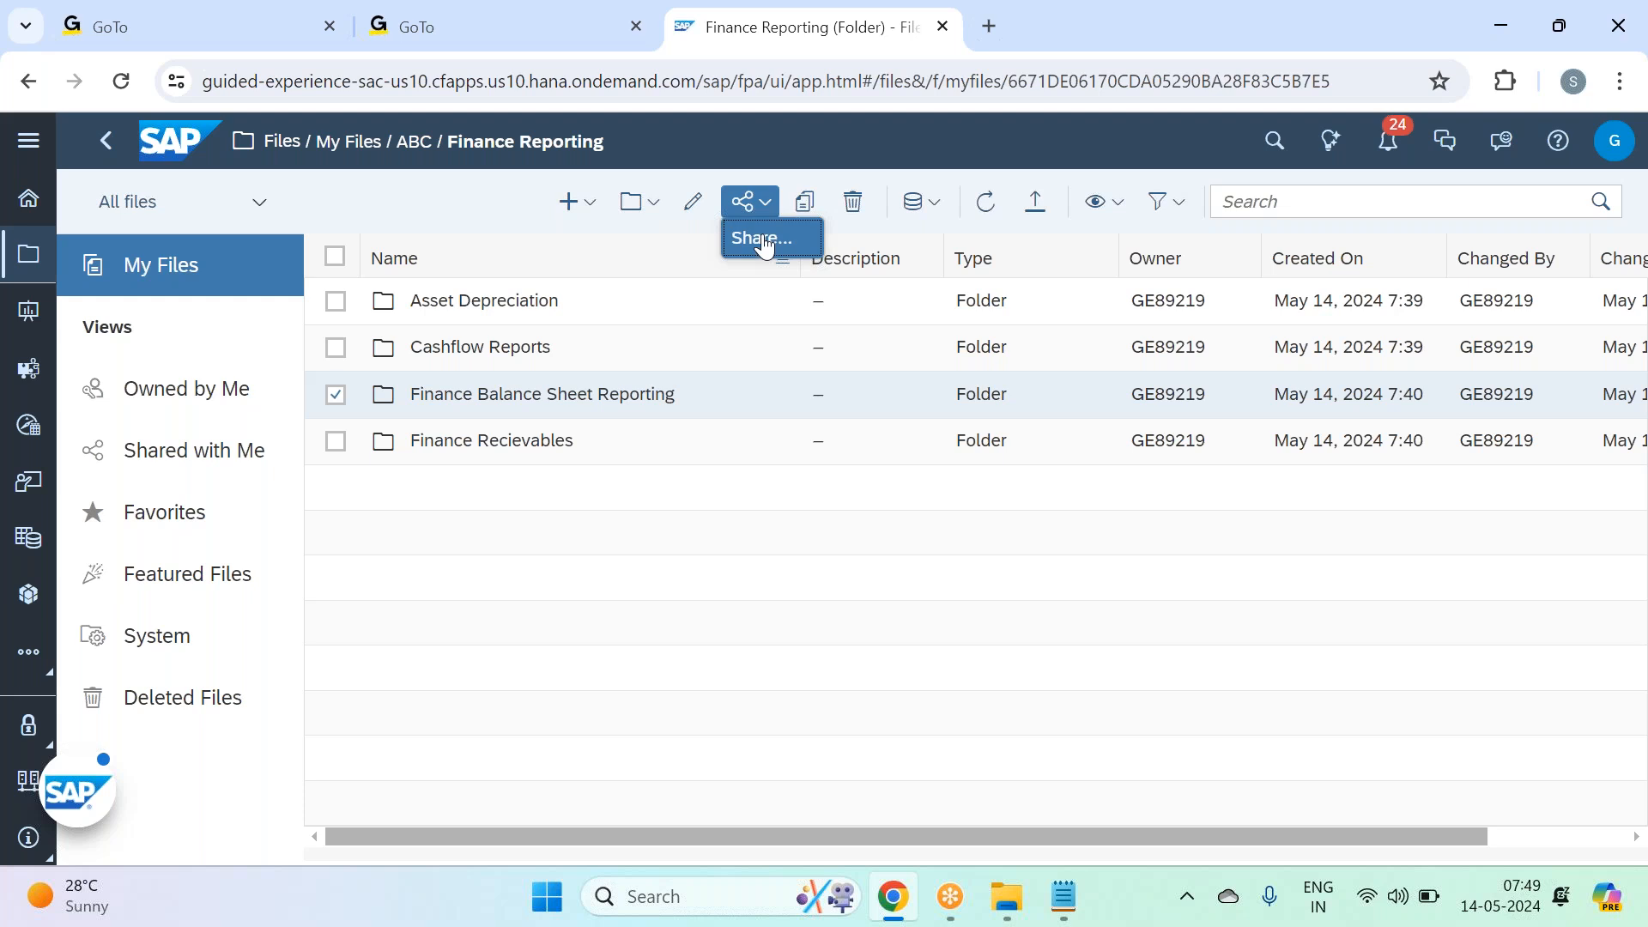
left_click(761, 240)
left_click(494, 553)
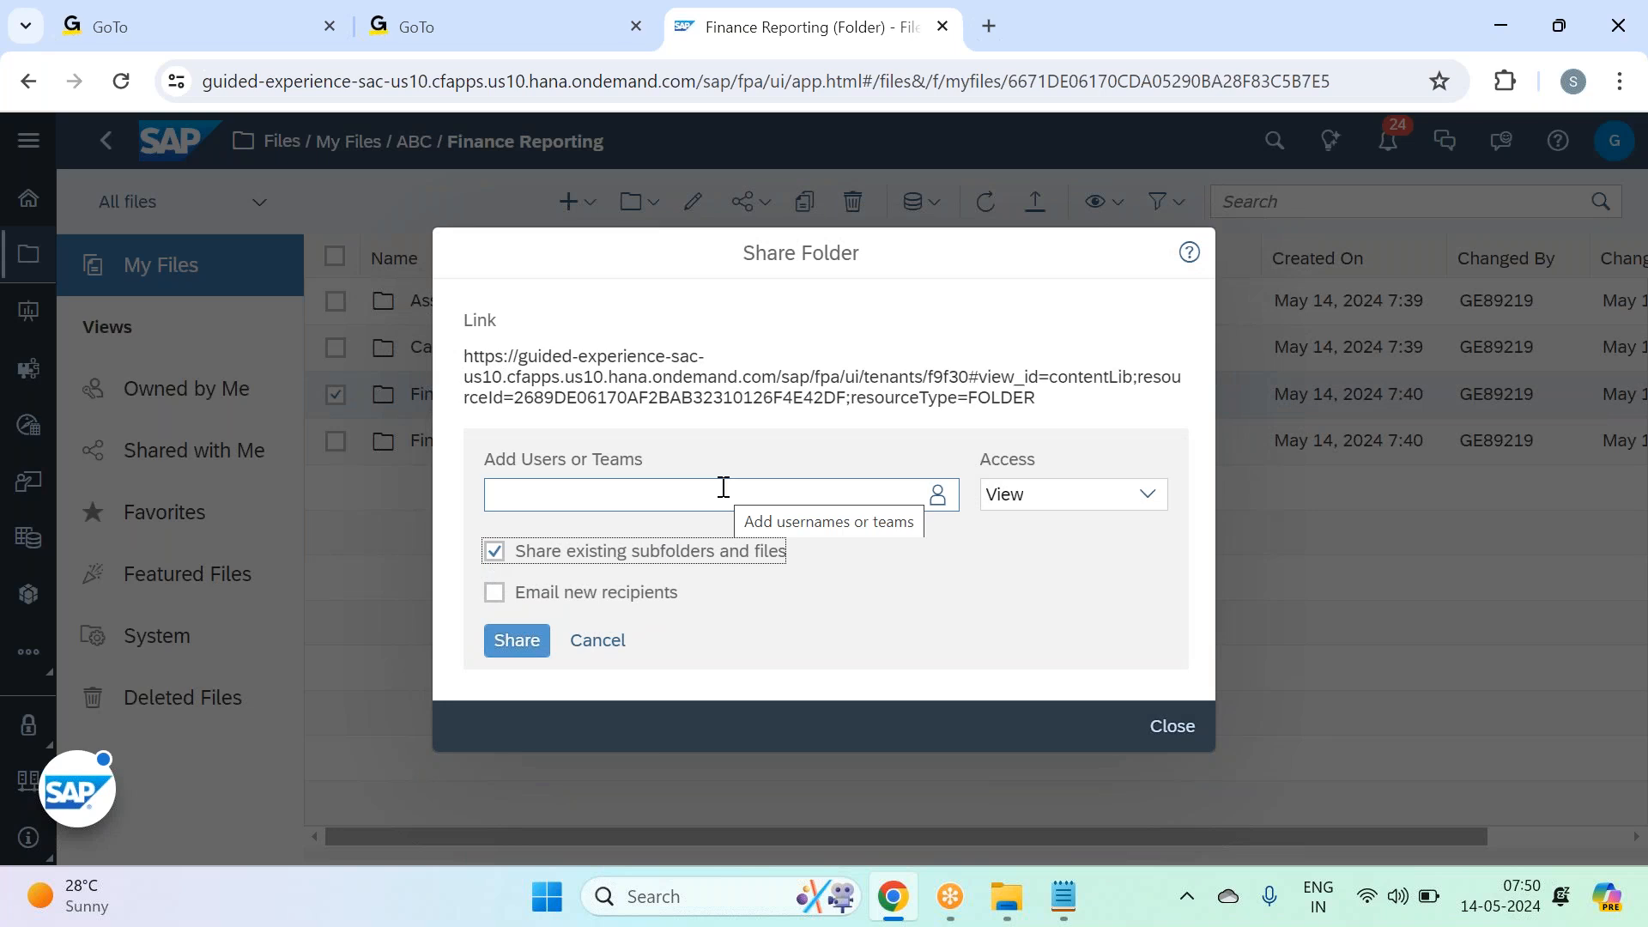
Step: Add the MultiActionRole_EAModeler team as recipient of the Finance Balance Sheet Reporting folder
left_click(937, 494)
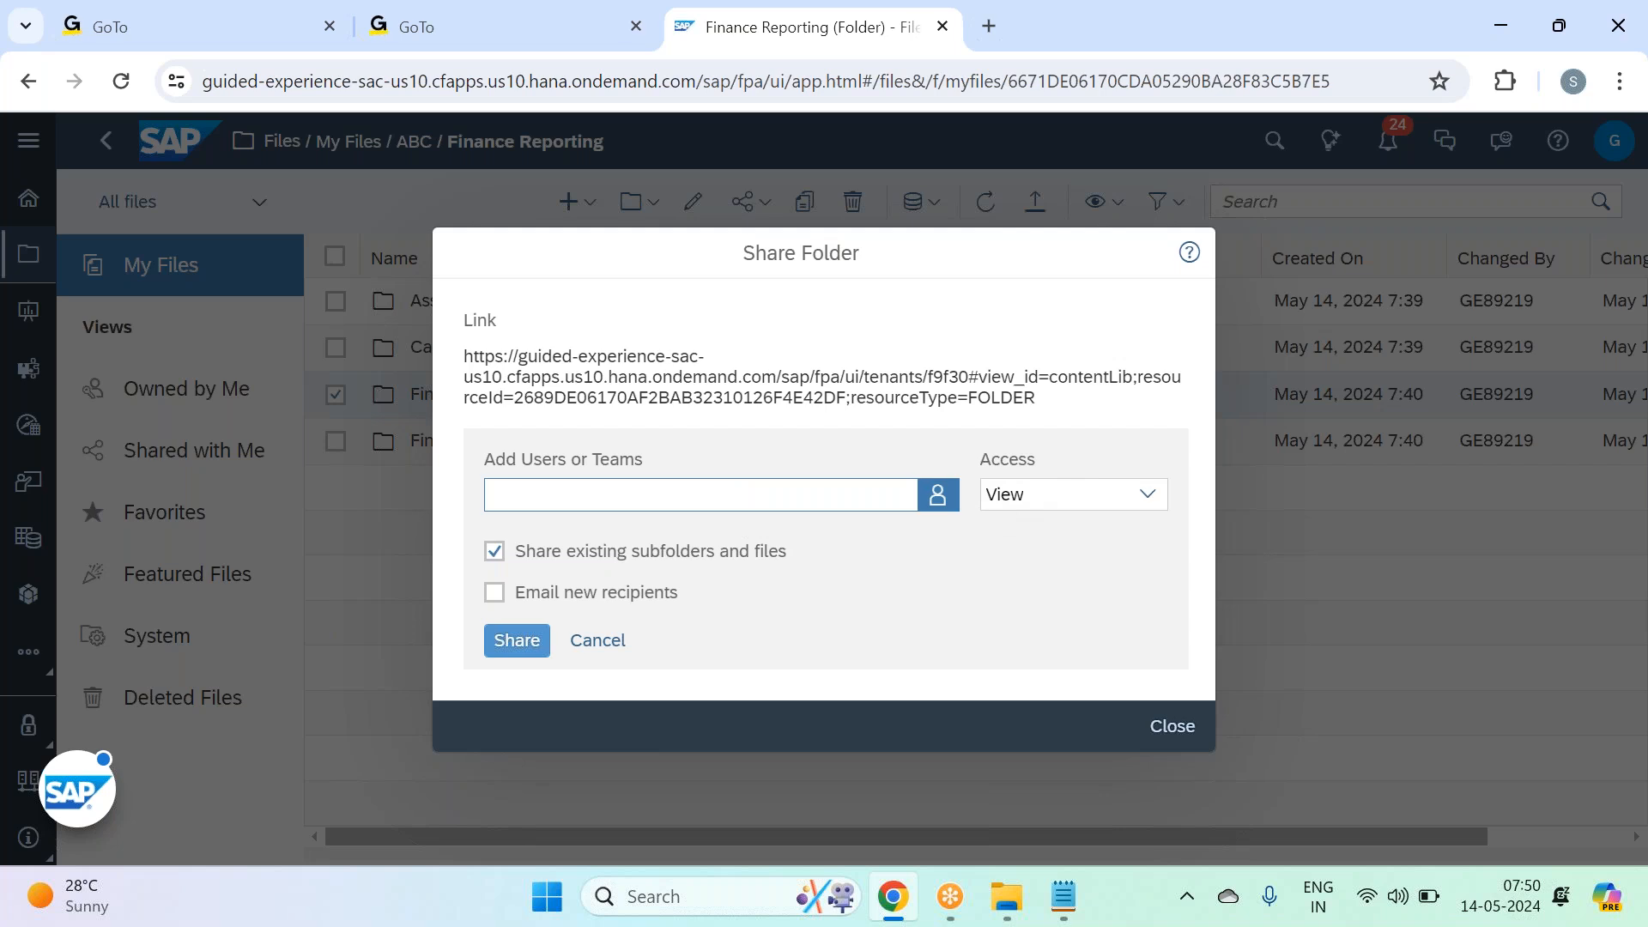
scroll(673, 556, "down", 5)
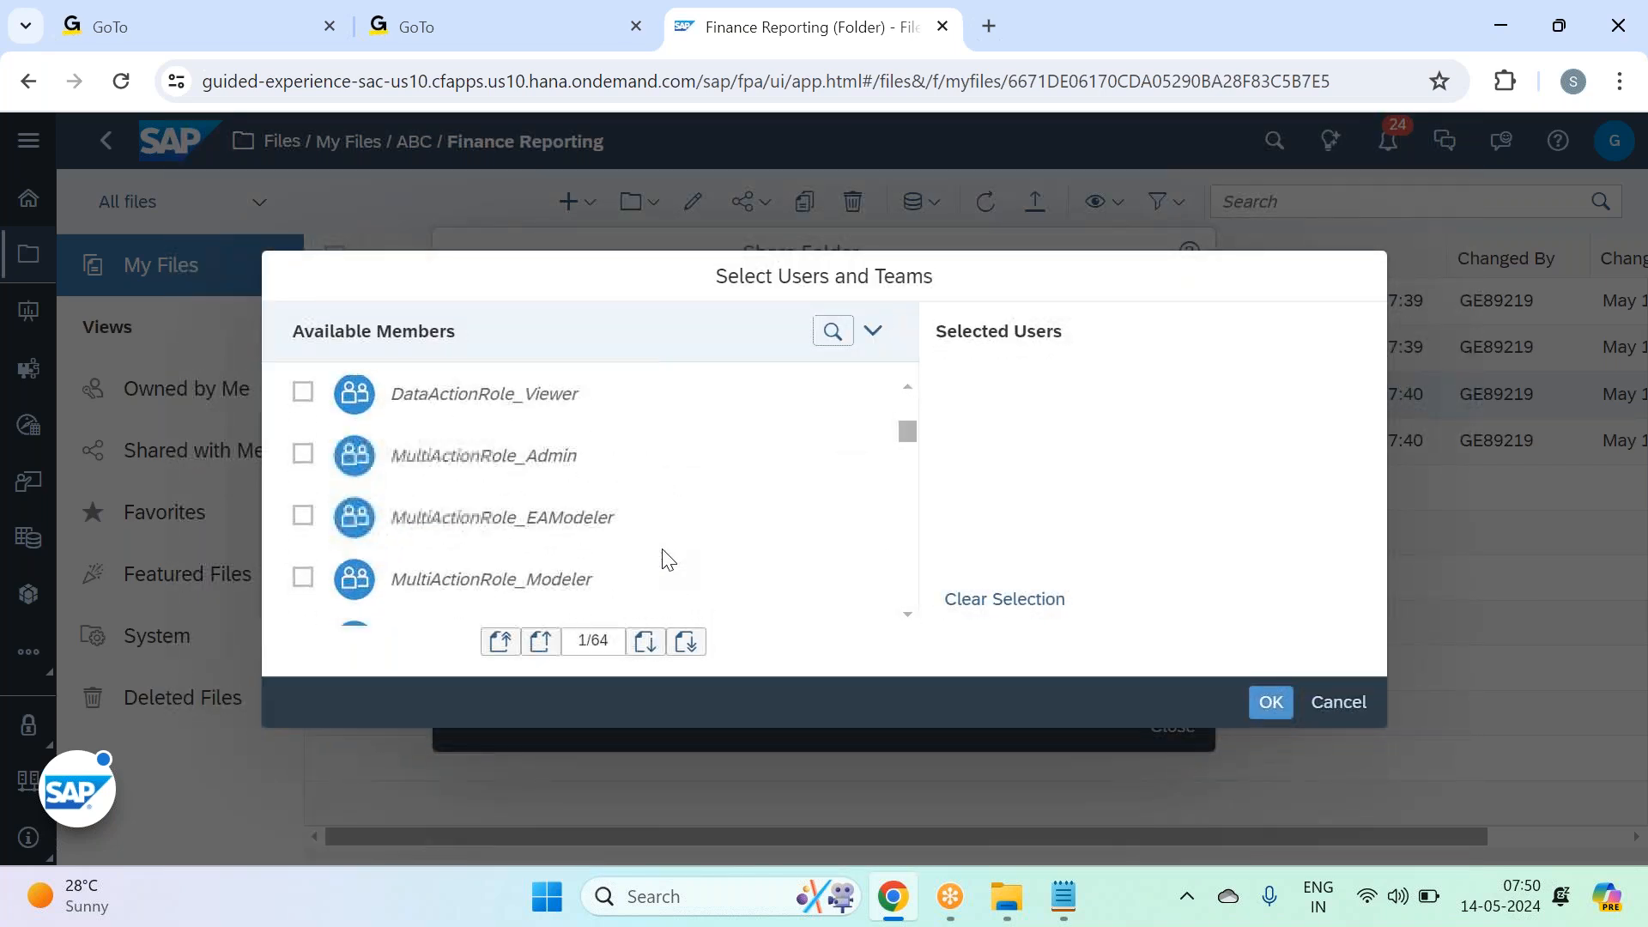
left_click(575, 520)
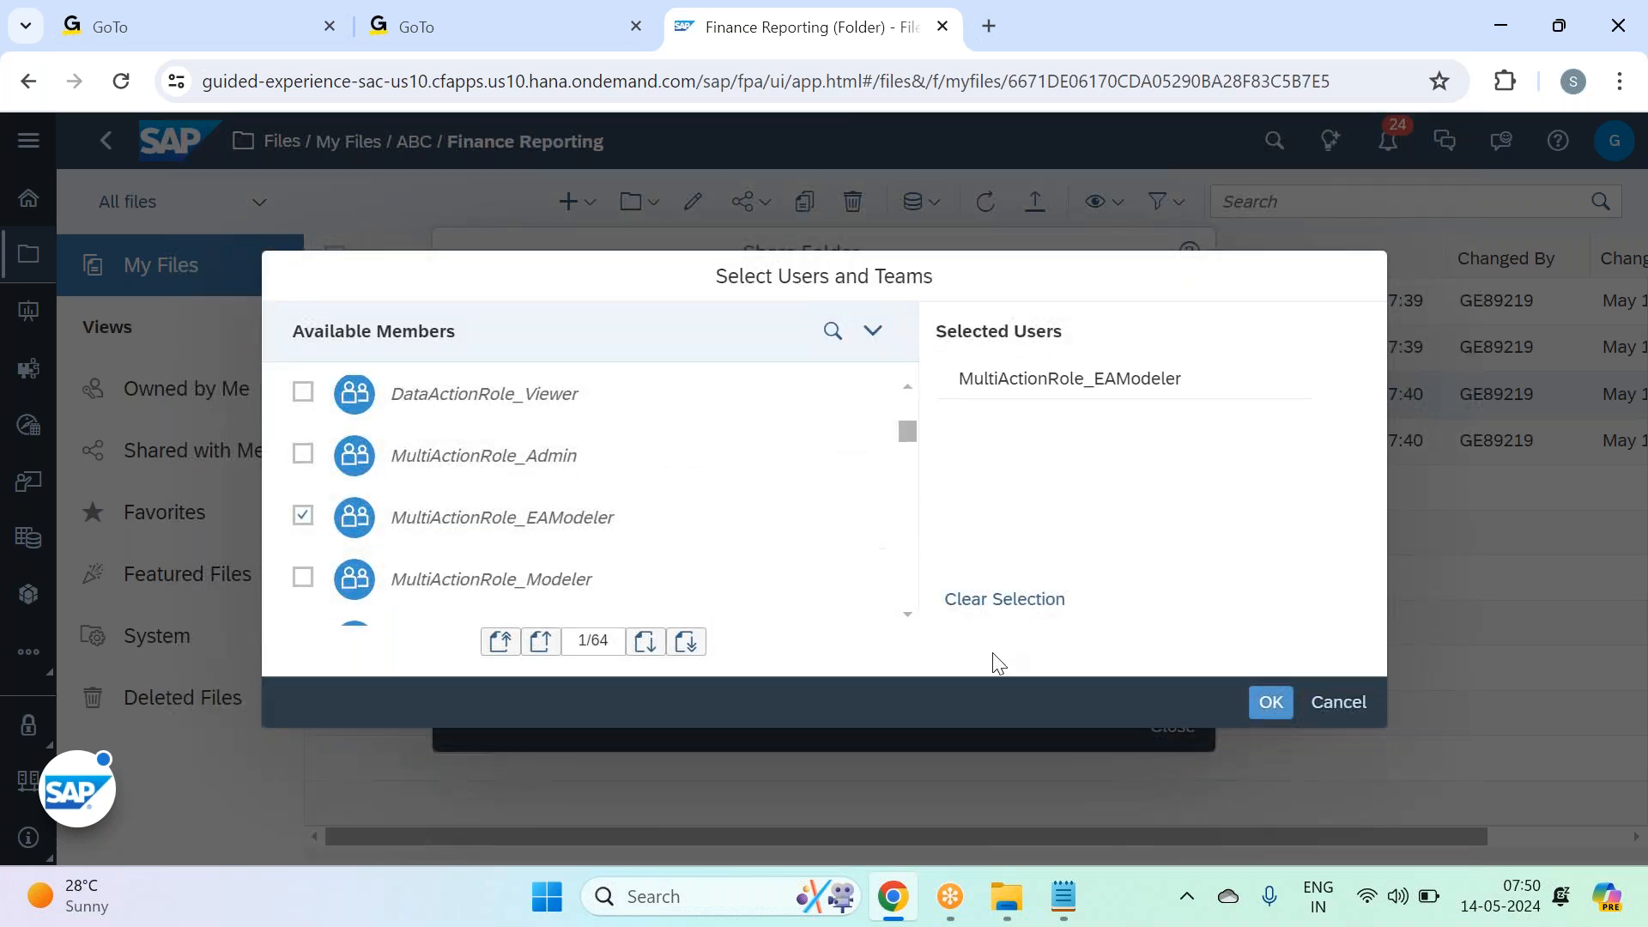
left_click(1253, 711)
Step: Share the Finance Balance Sheet Reporting folder with View access for the MultiActionRole_EAModeler team and close the sharing dialog
left_click(1148, 495)
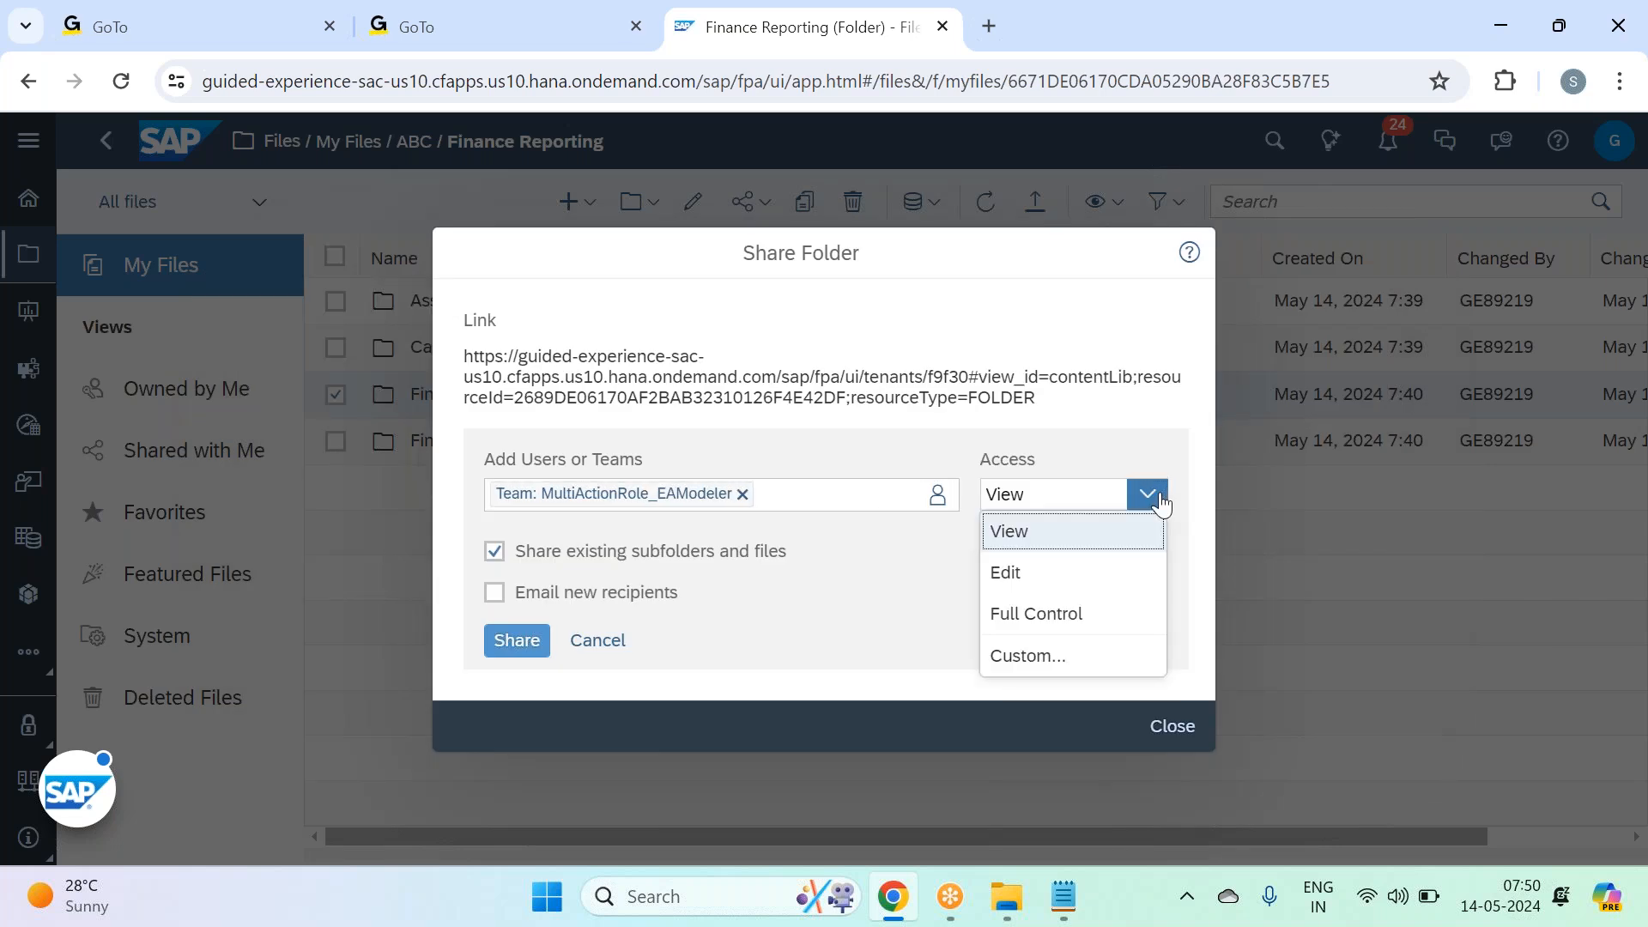
left_click(1052, 534)
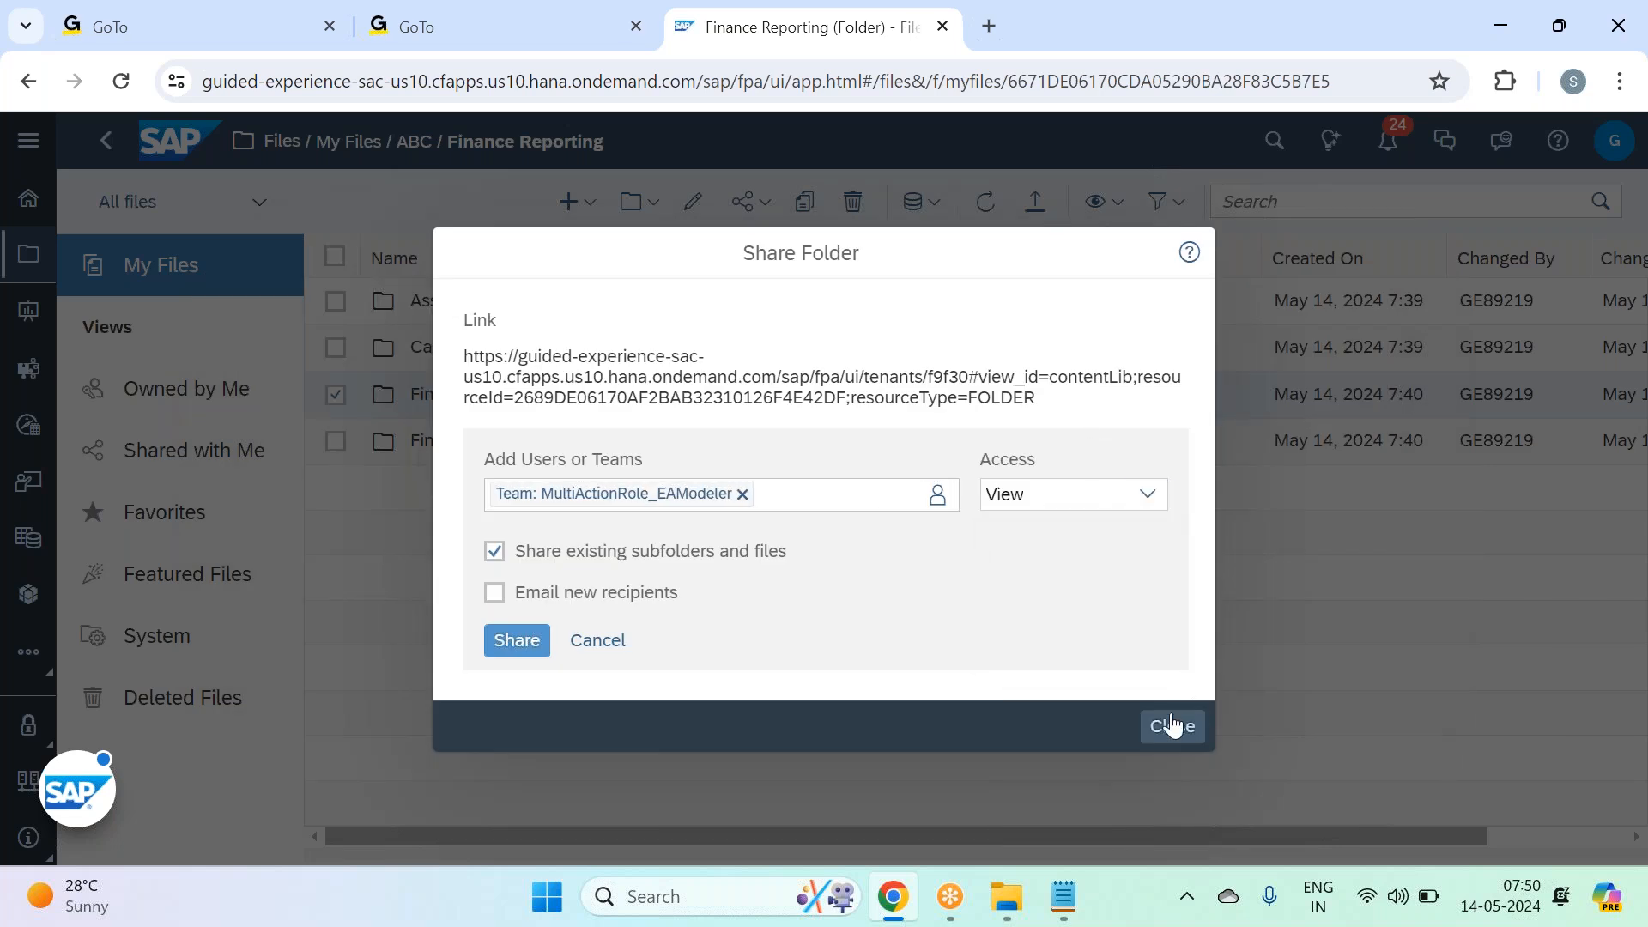
left_click(523, 640)
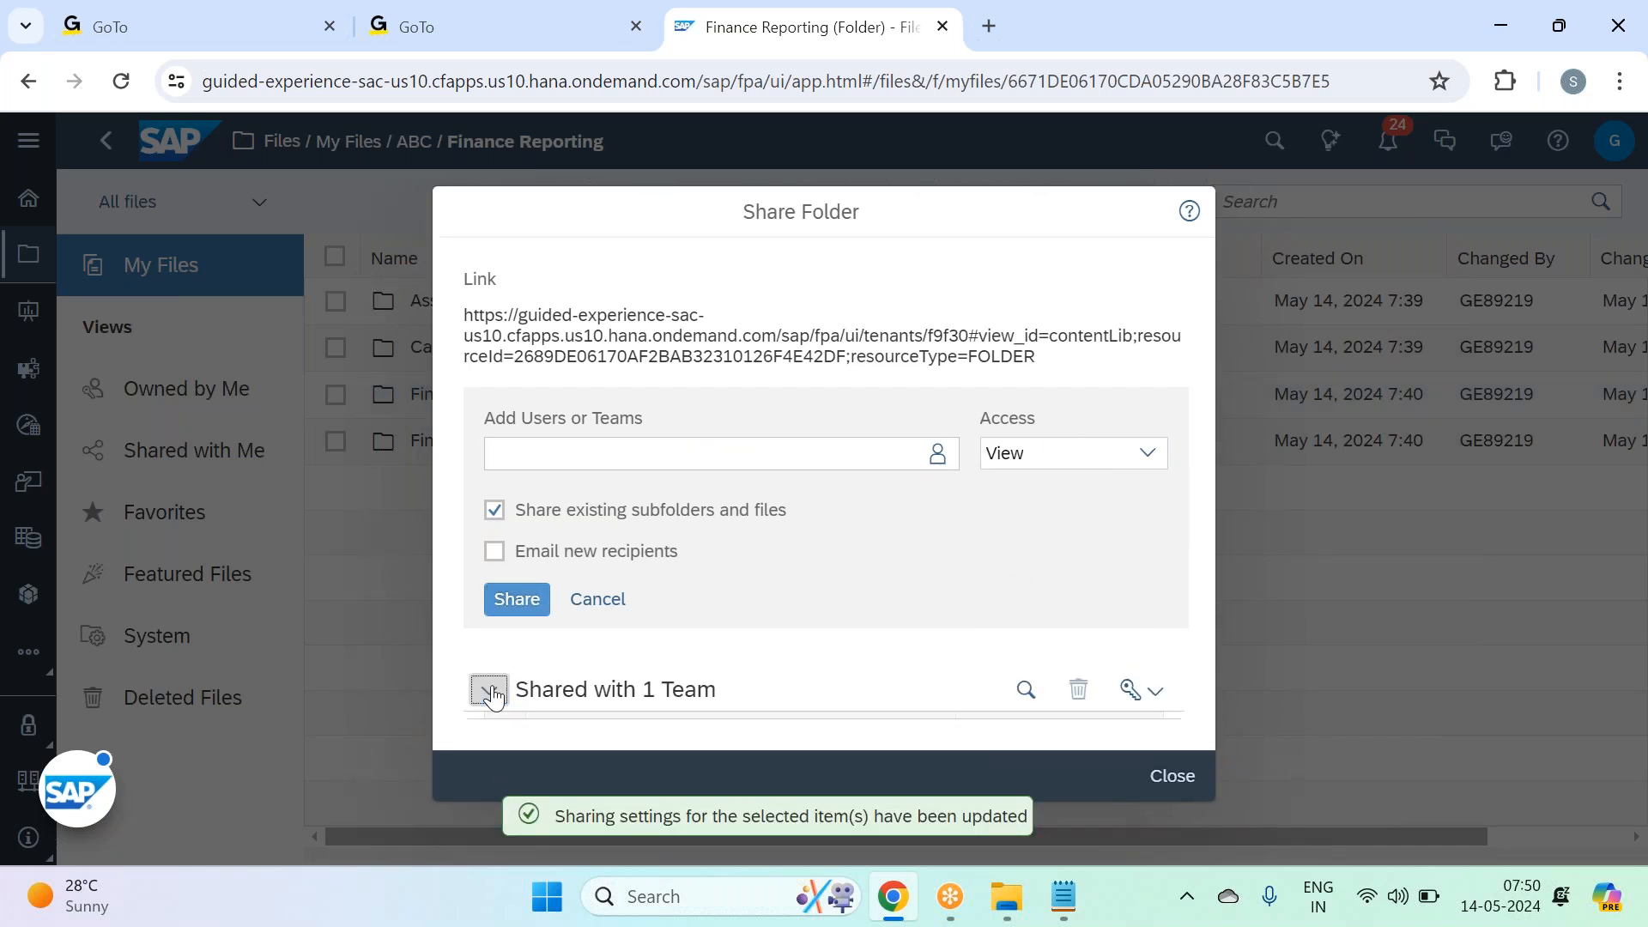
left_click(489, 689)
left_click(1180, 794)
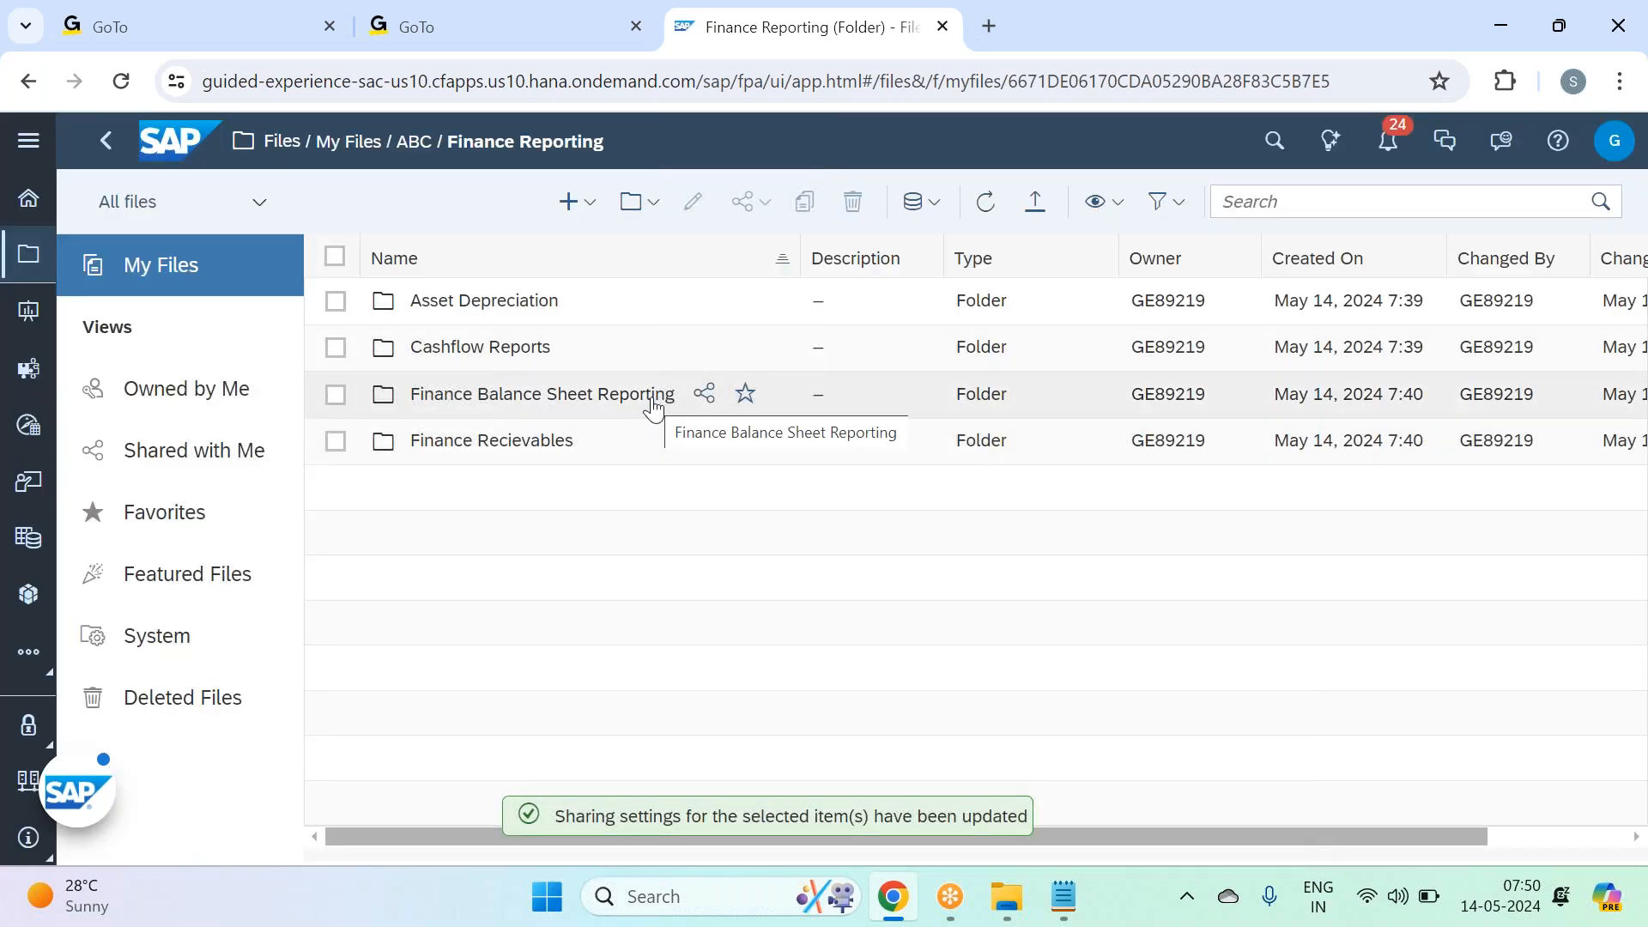
Step: Return to the ABC folder and start sharing Finance Reporting with the DataActionRole_EAModeler team as recipient
left_click(413, 146)
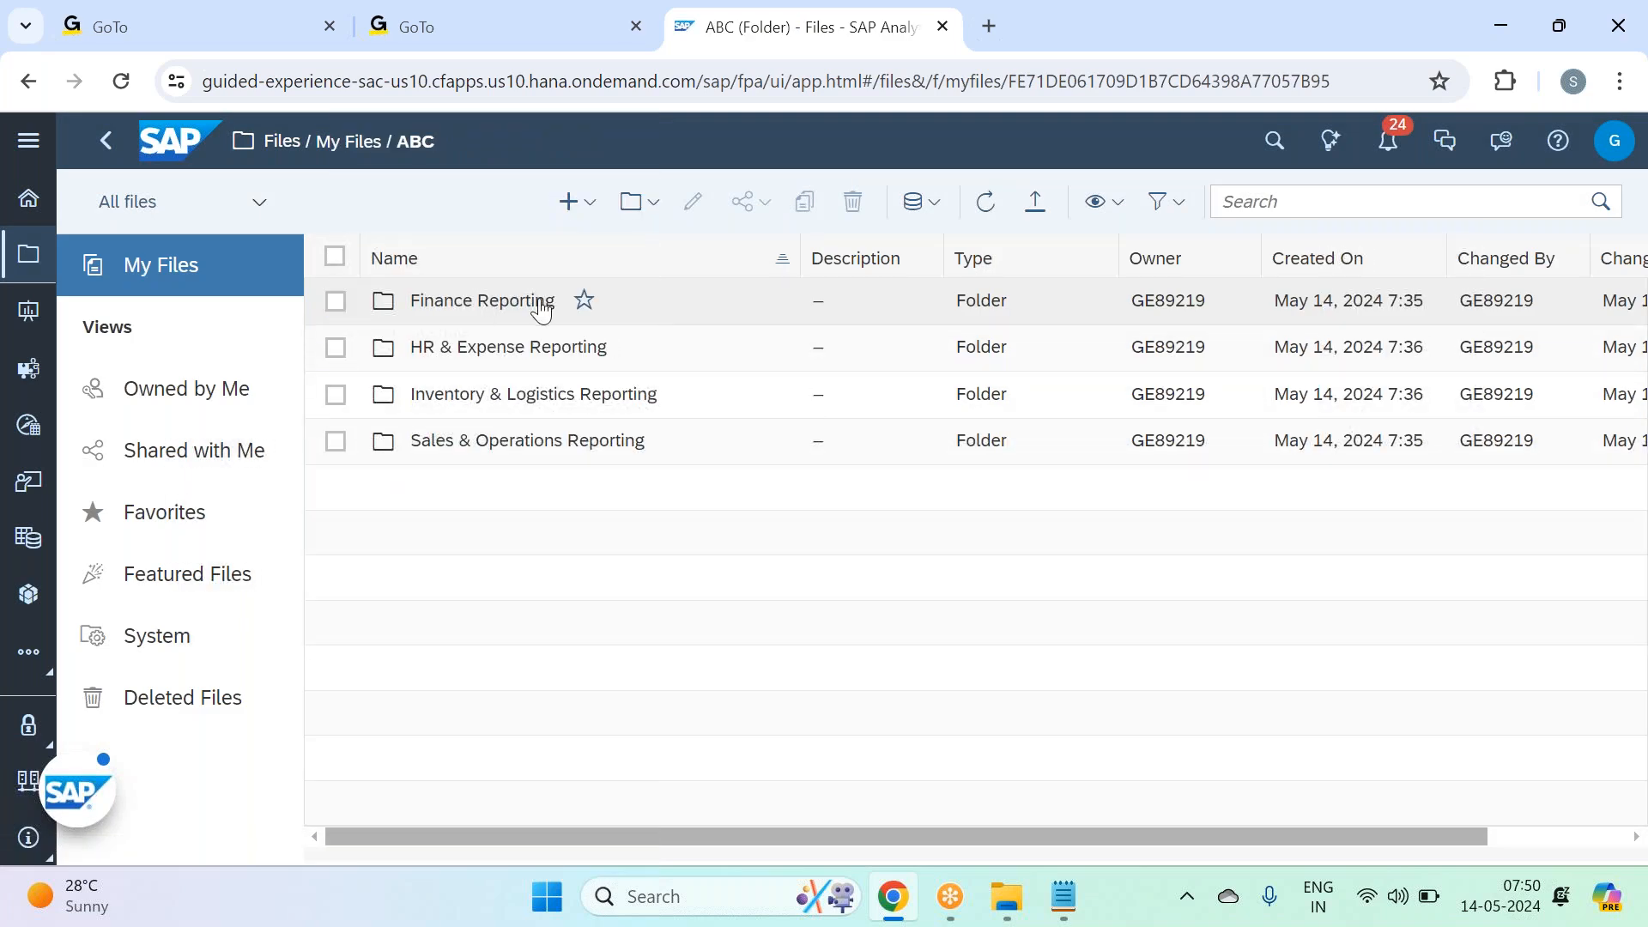
left_click(498, 307)
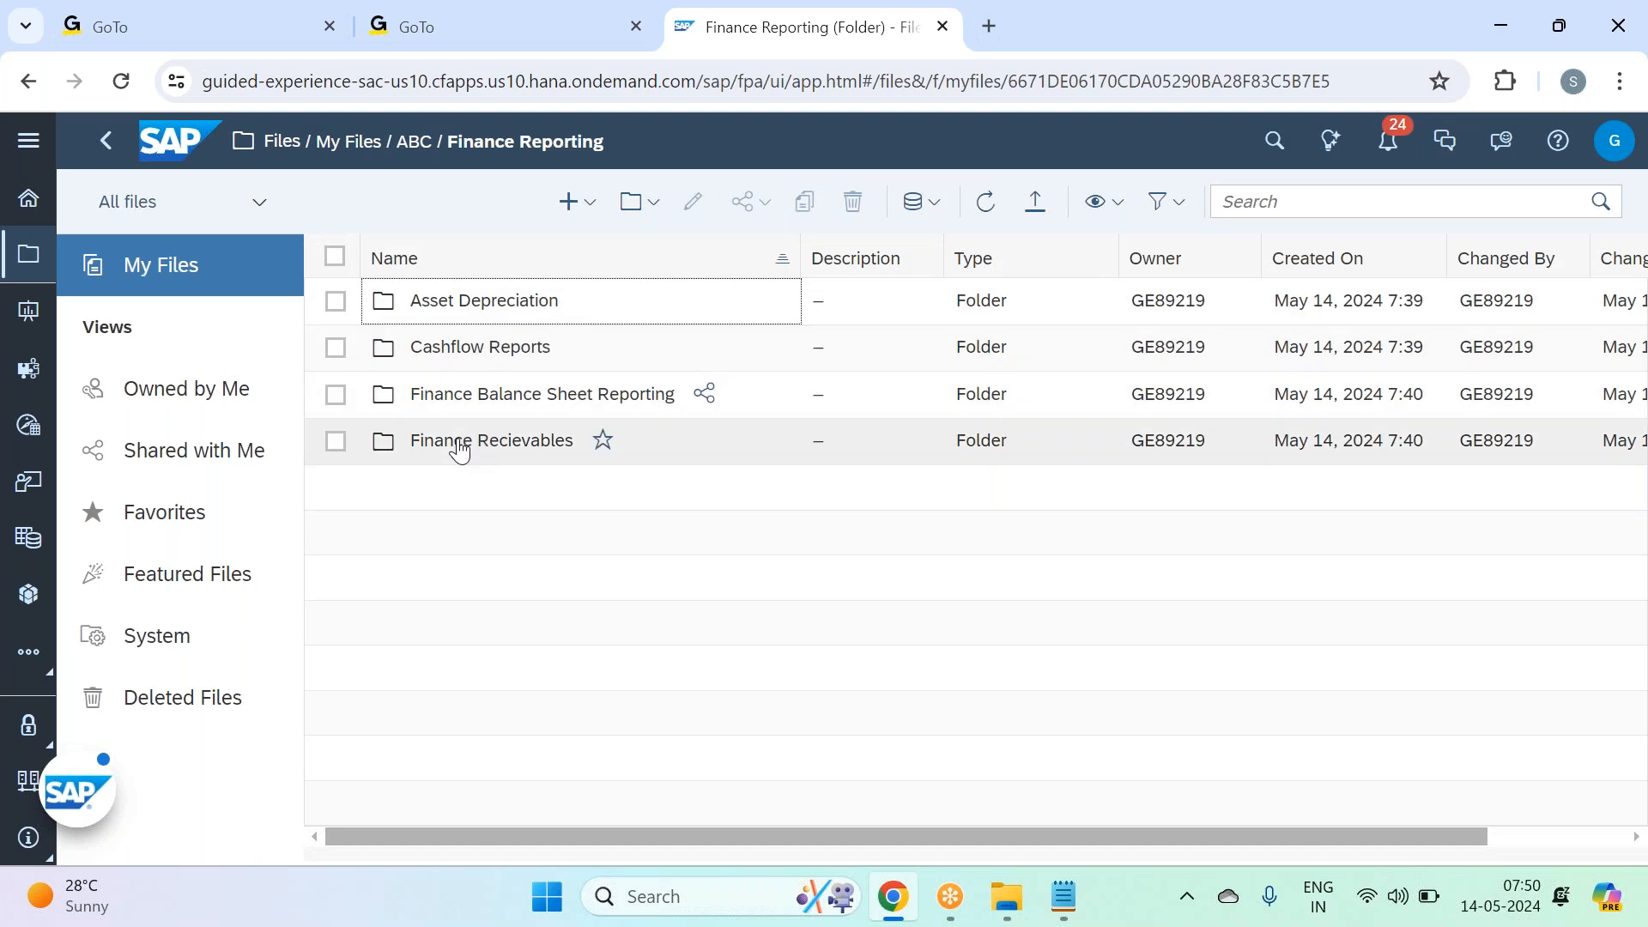
left_click(407, 141)
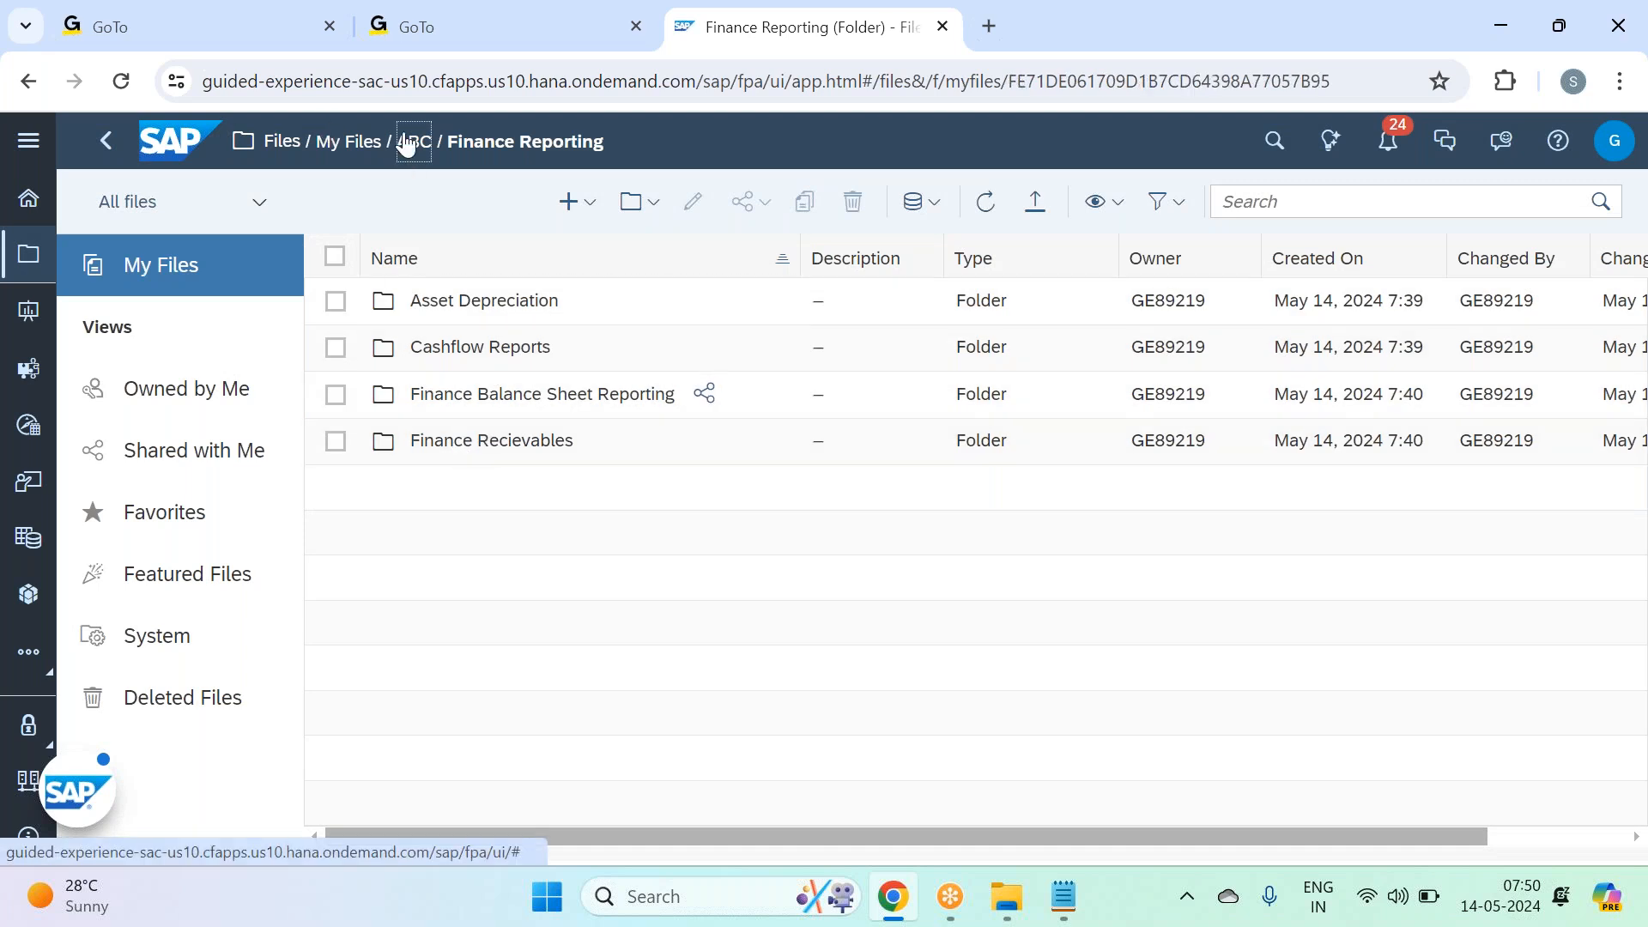
left_click(335, 308)
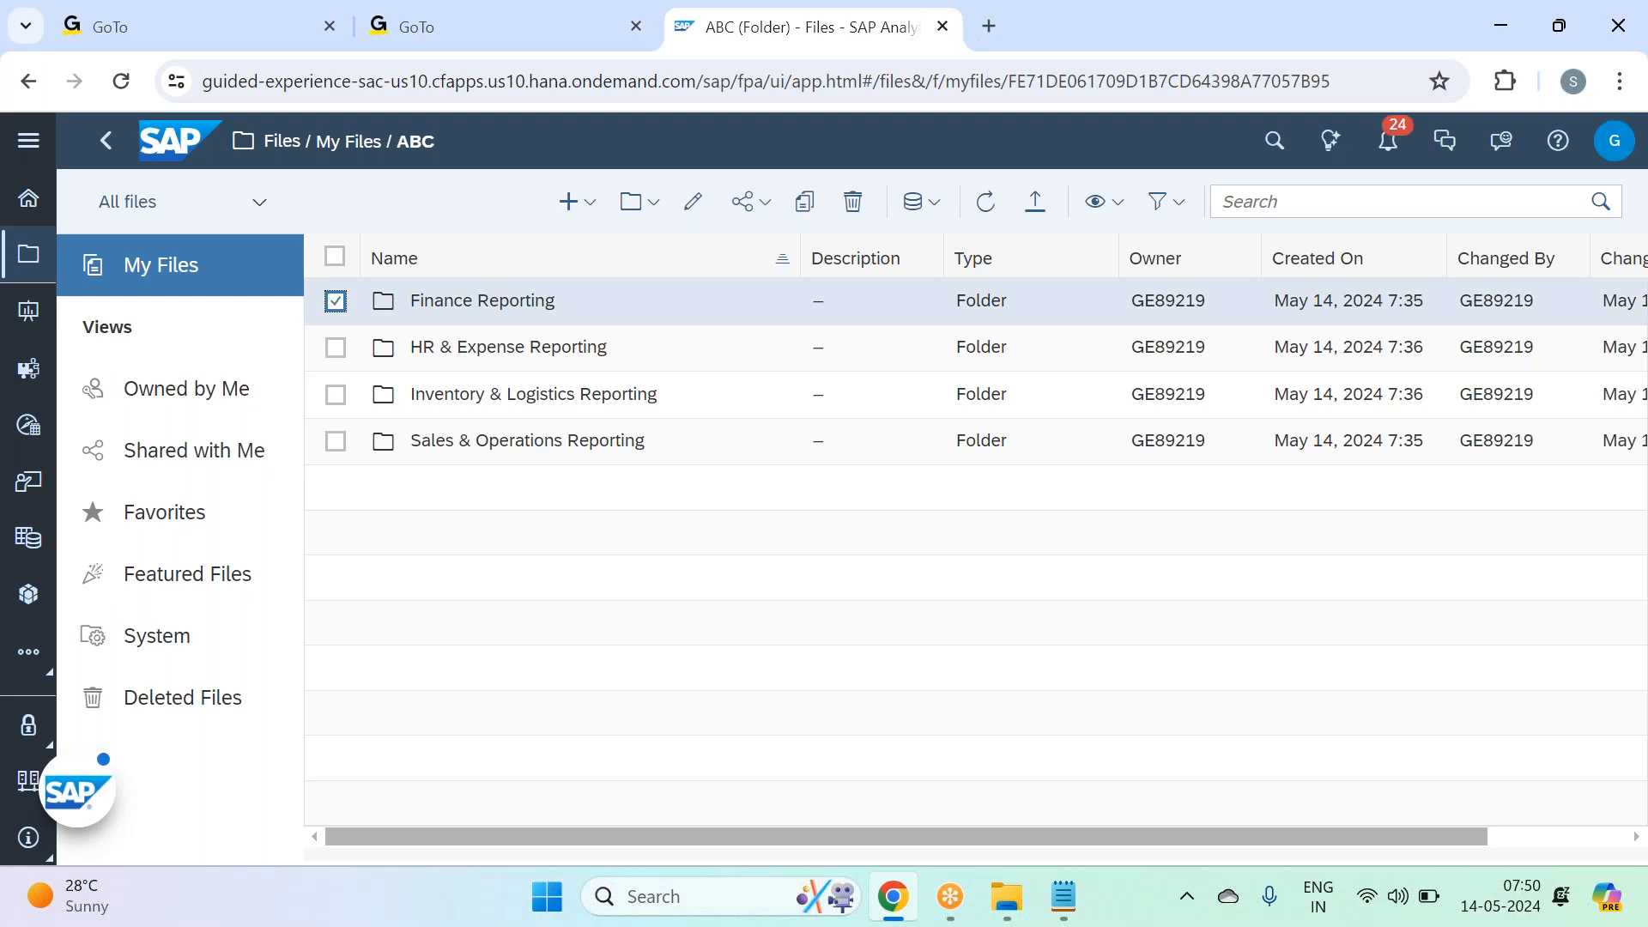
left_click(744, 206)
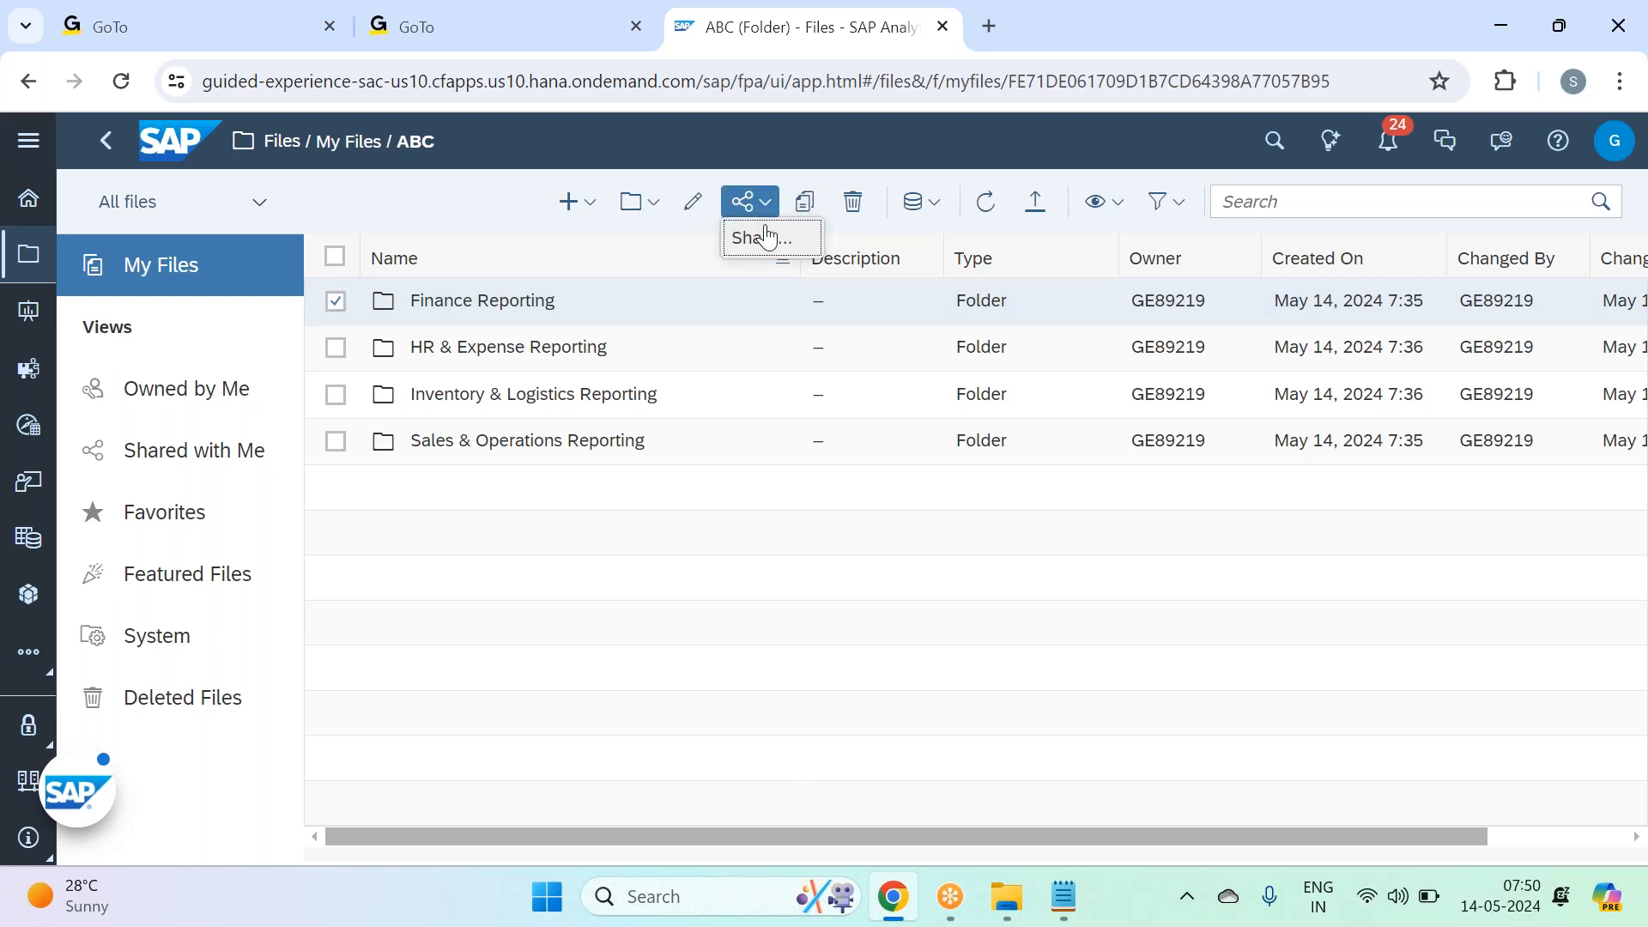
left_click(759, 236)
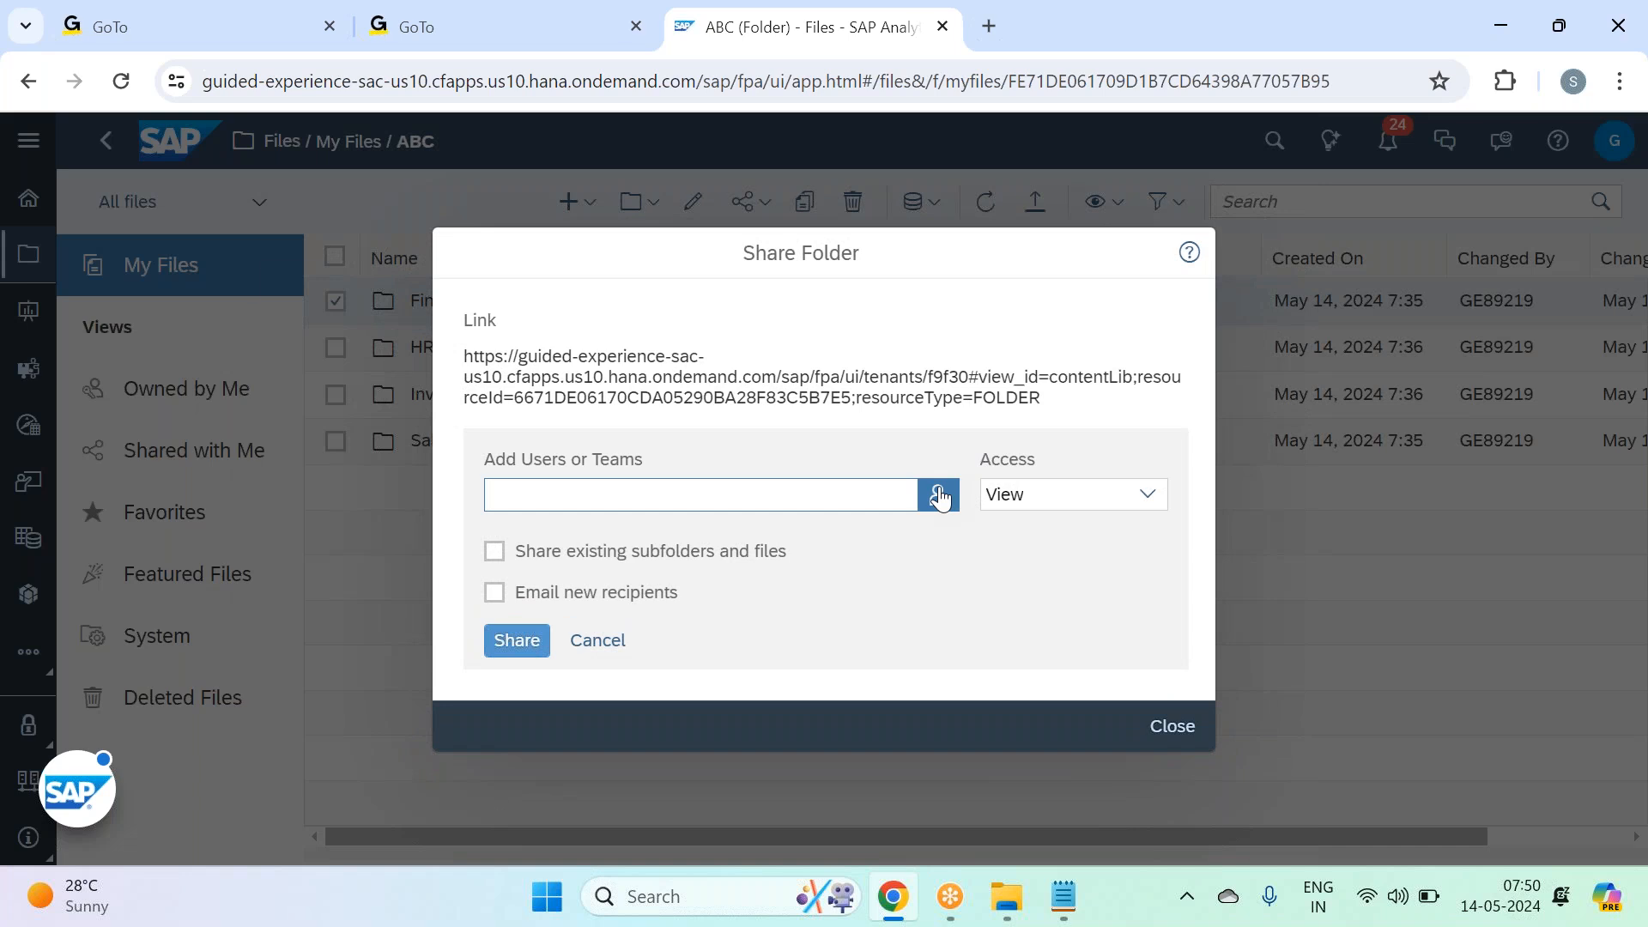
left_click(939, 496)
left_click(548, 540)
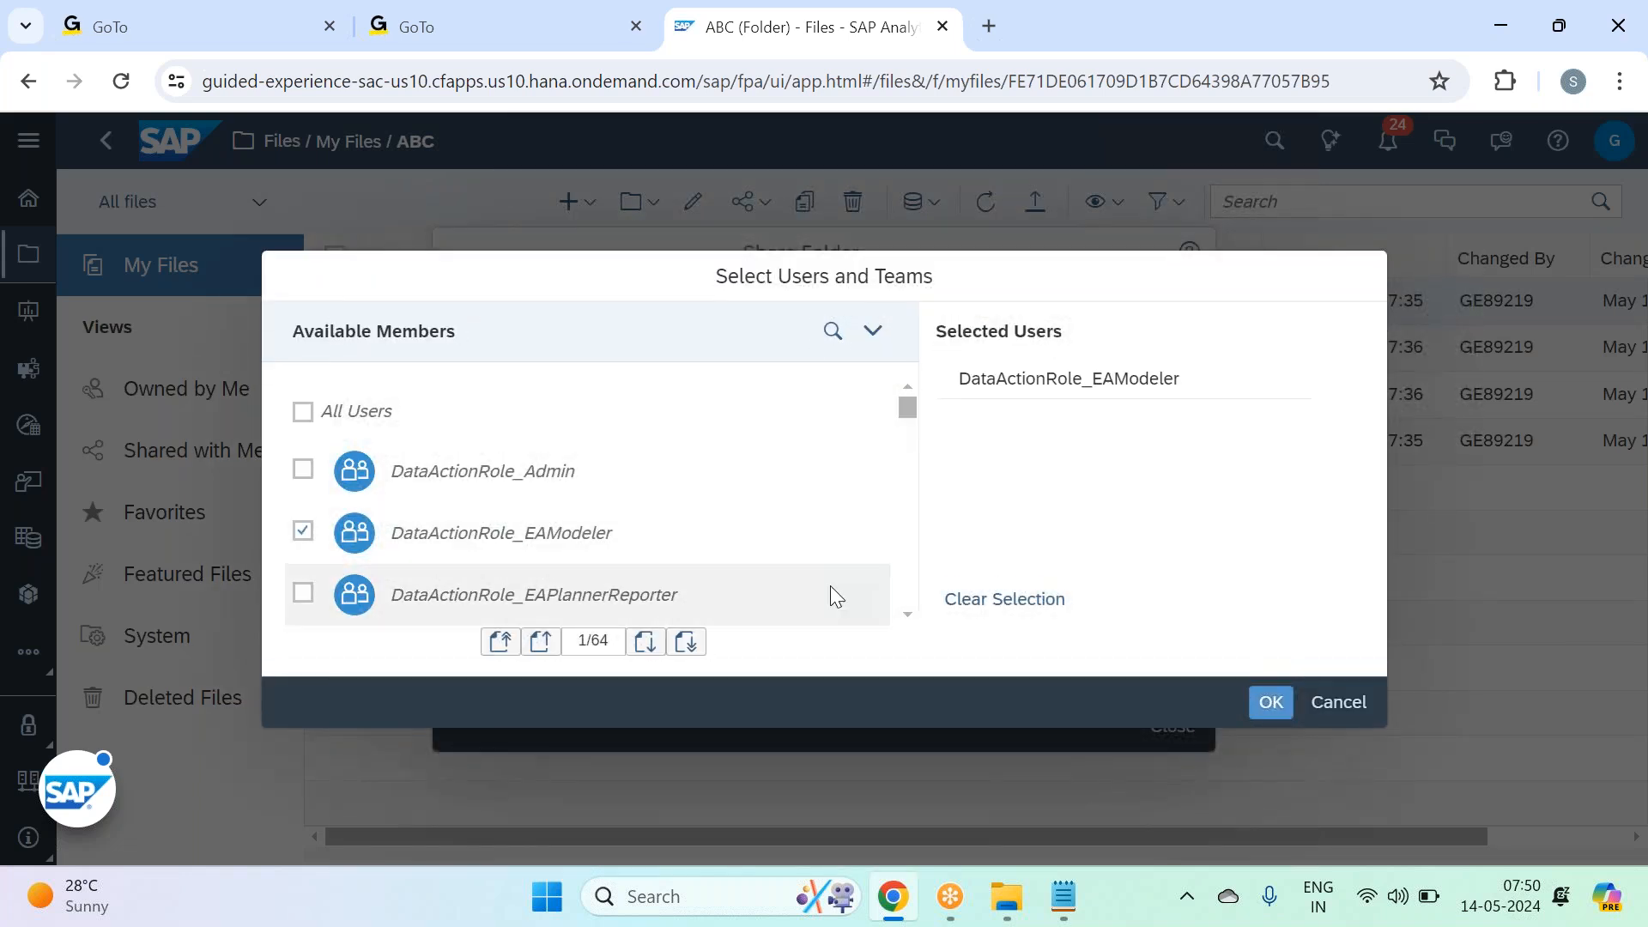
left_click(1269, 702)
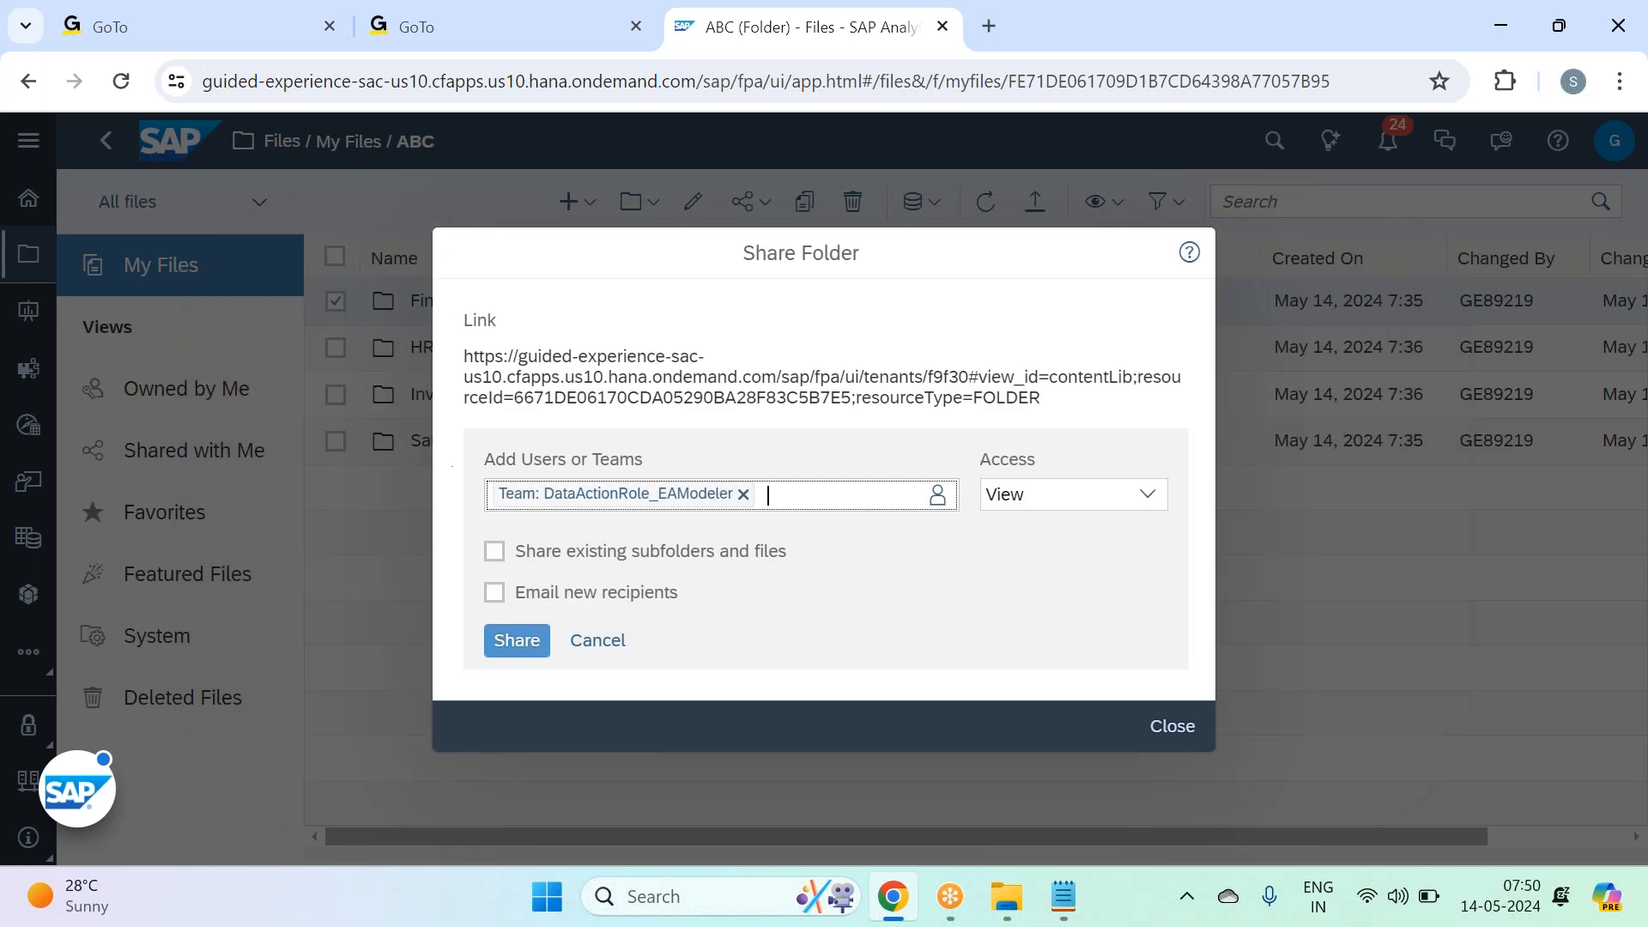
Step: Give the team custom access with Read, View Comment and Add Comment but no Copy, and share Finance Reporting including existing subfolders and files
left_click(1146, 495)
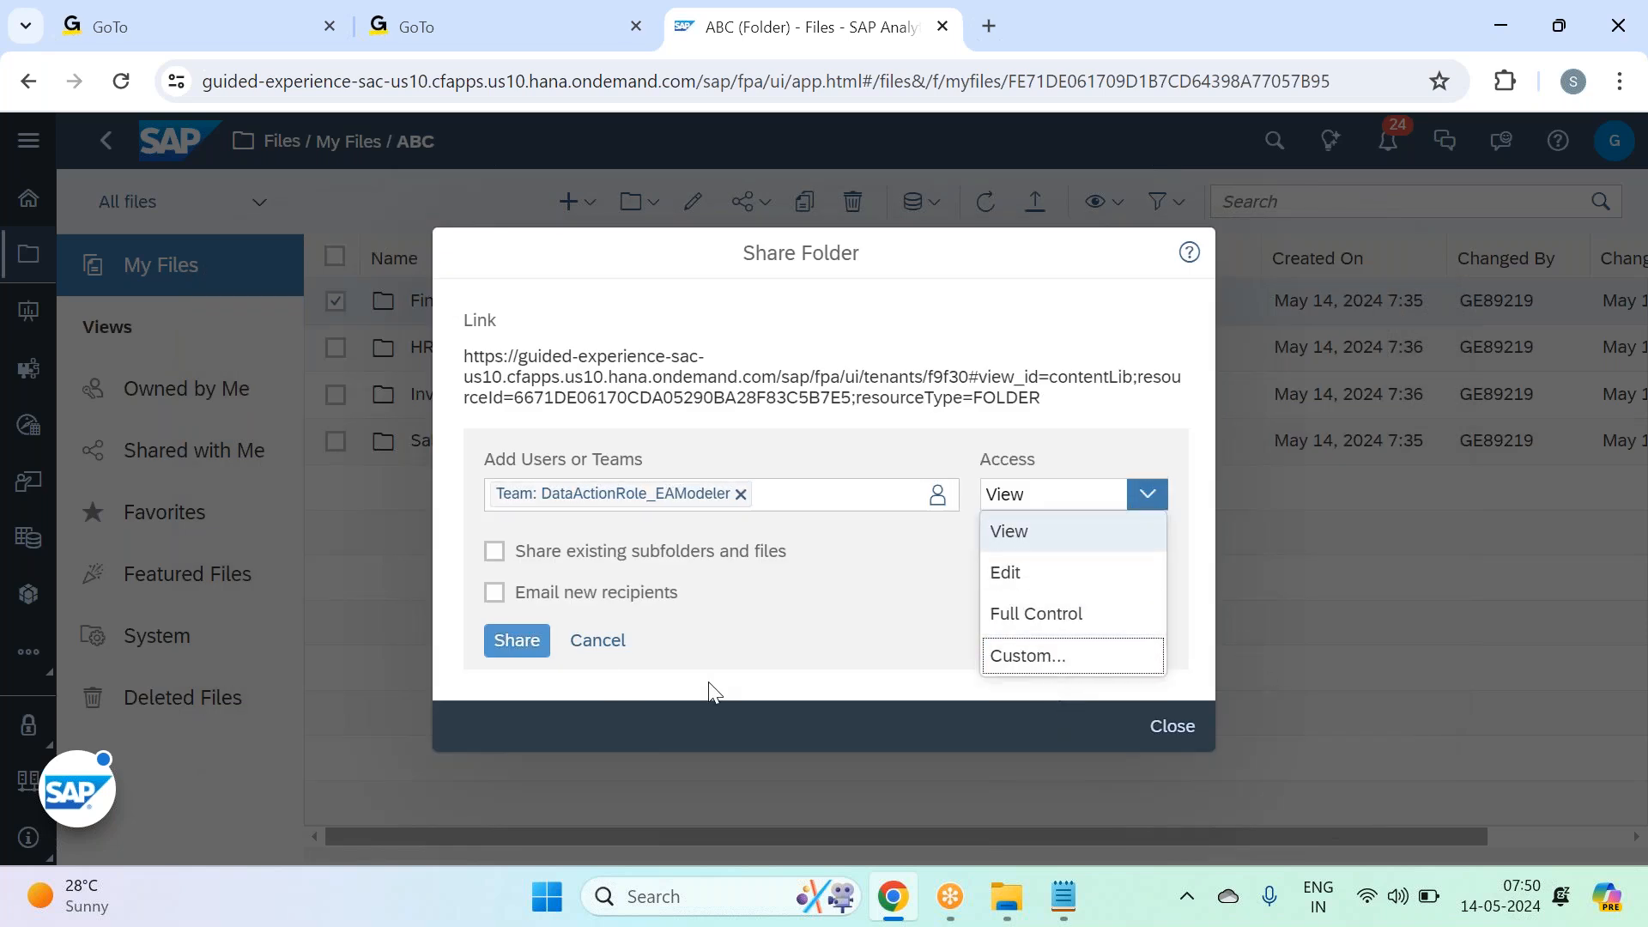
left_click(1039, 672)
left_click(759, 349)
left_click(670, 344)
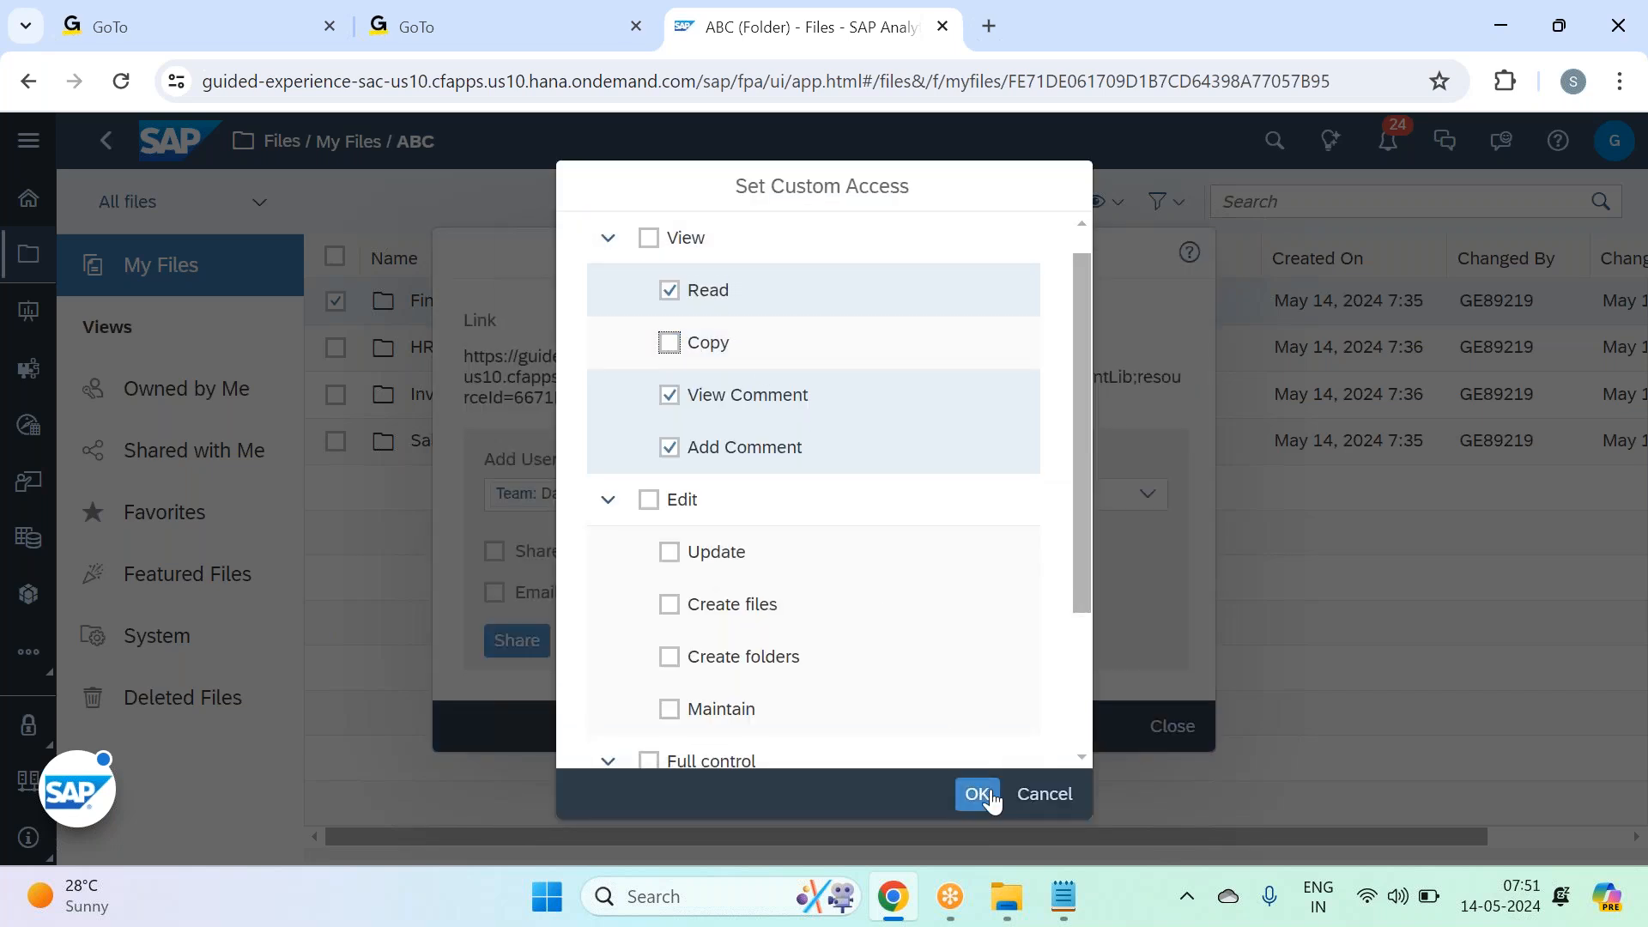
left_click(977, 793)
left_click(495, 551)
left_click(513, 641)
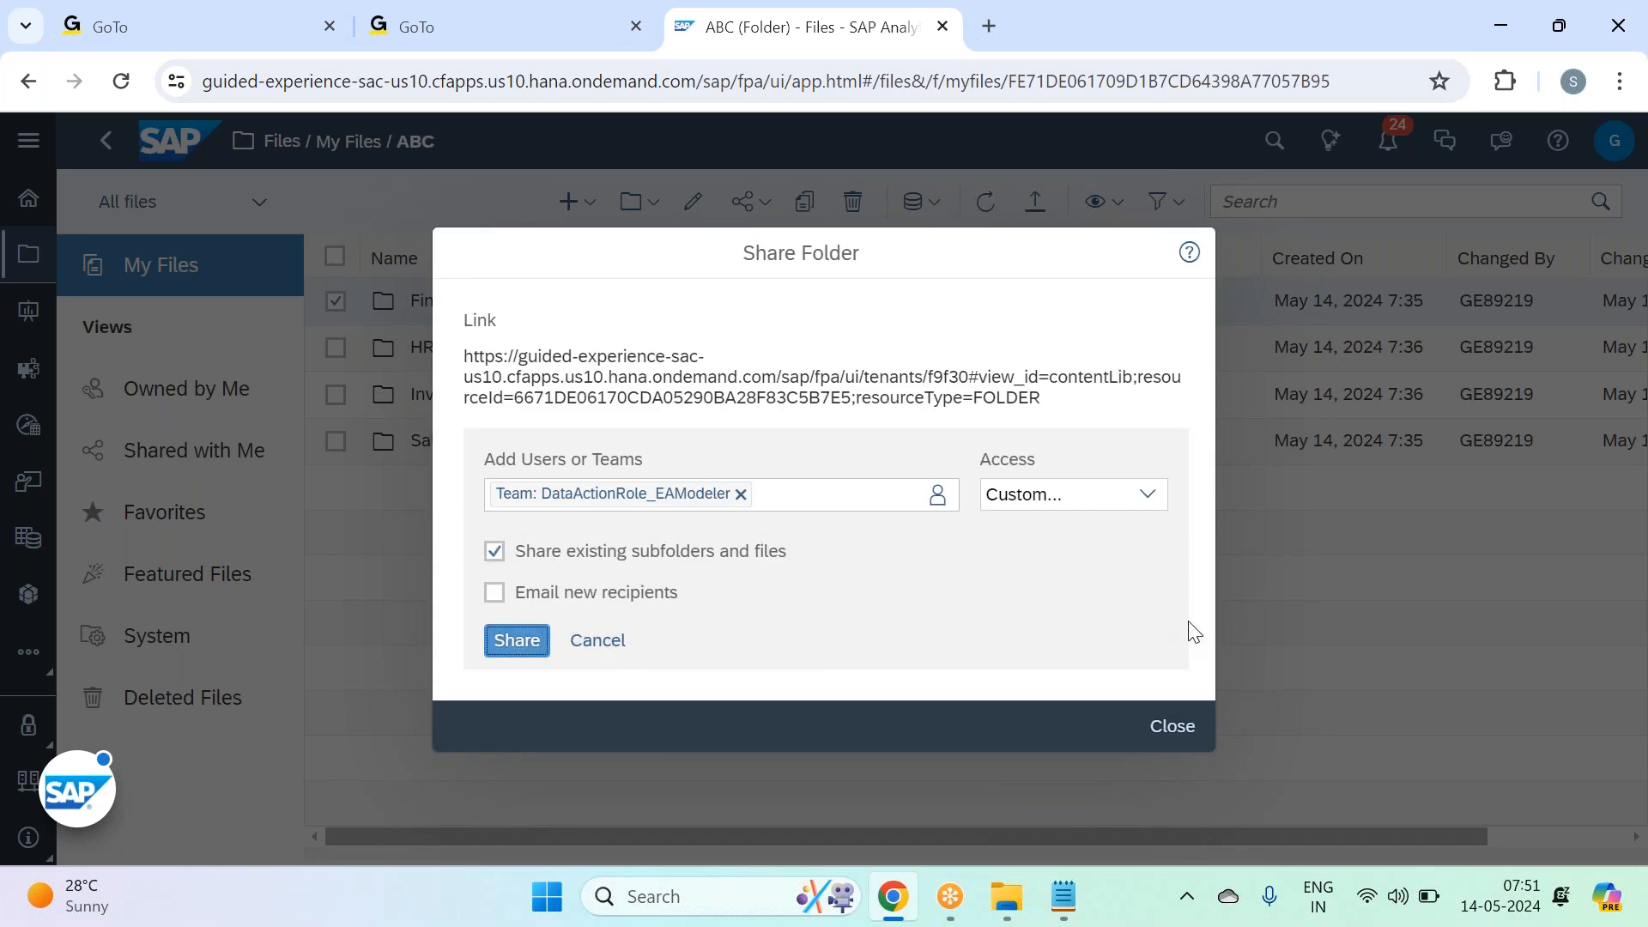
left_click(1172, 770)
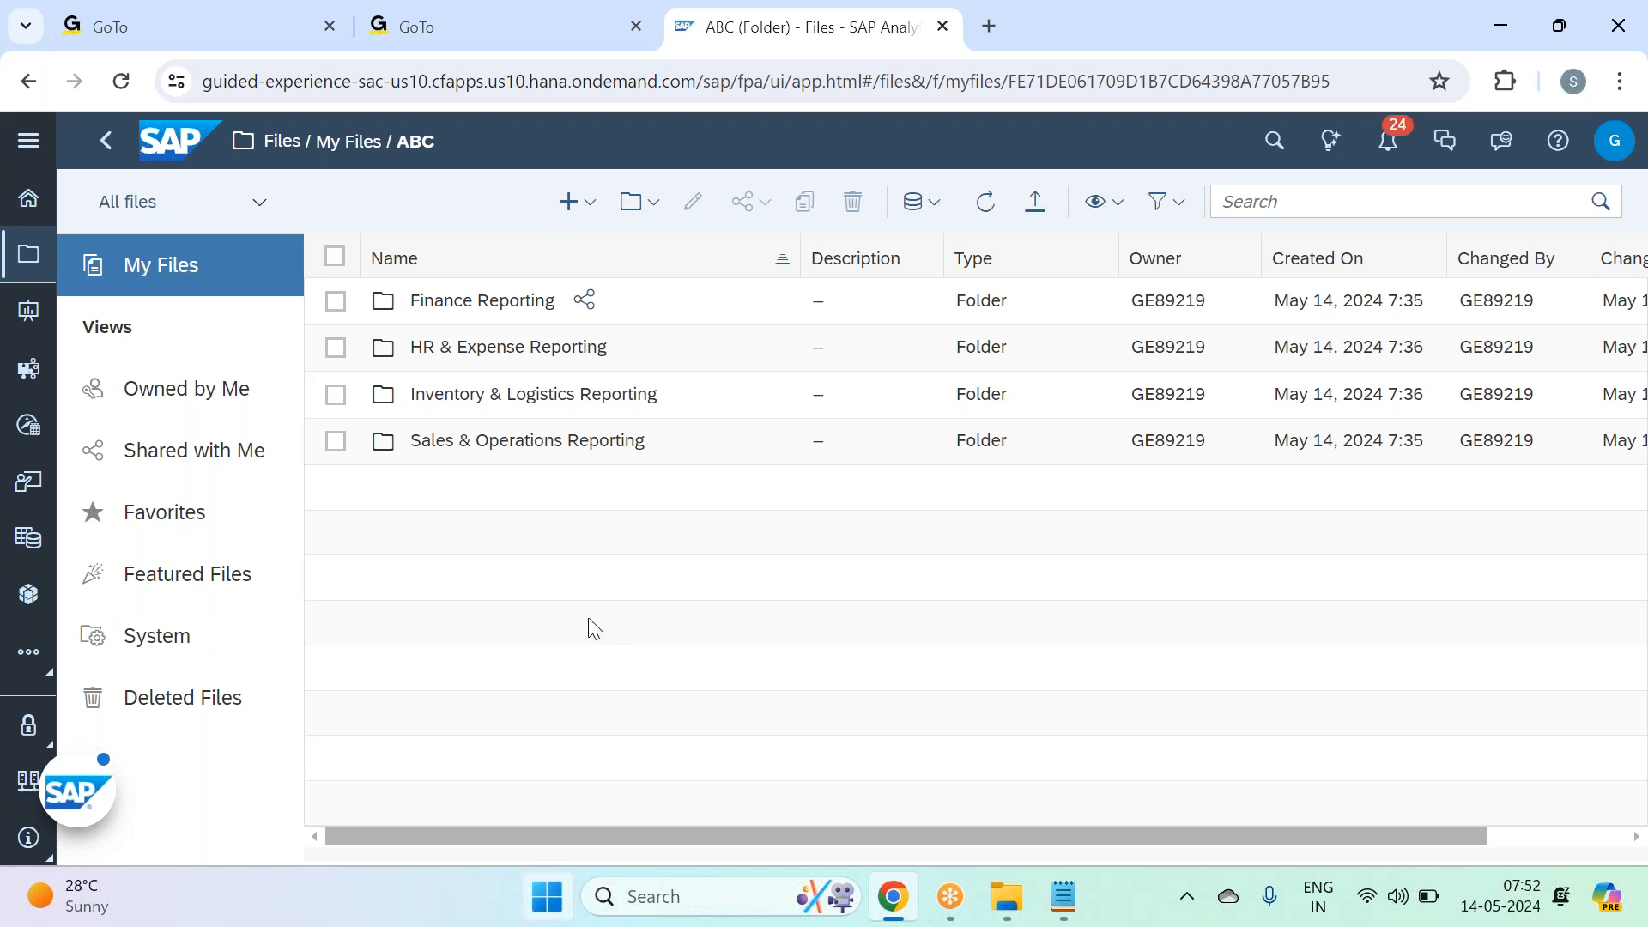
Step: Start sharing the Sales & Operations Reporting folder and add two individual users as recipients
left_click(334, 441)
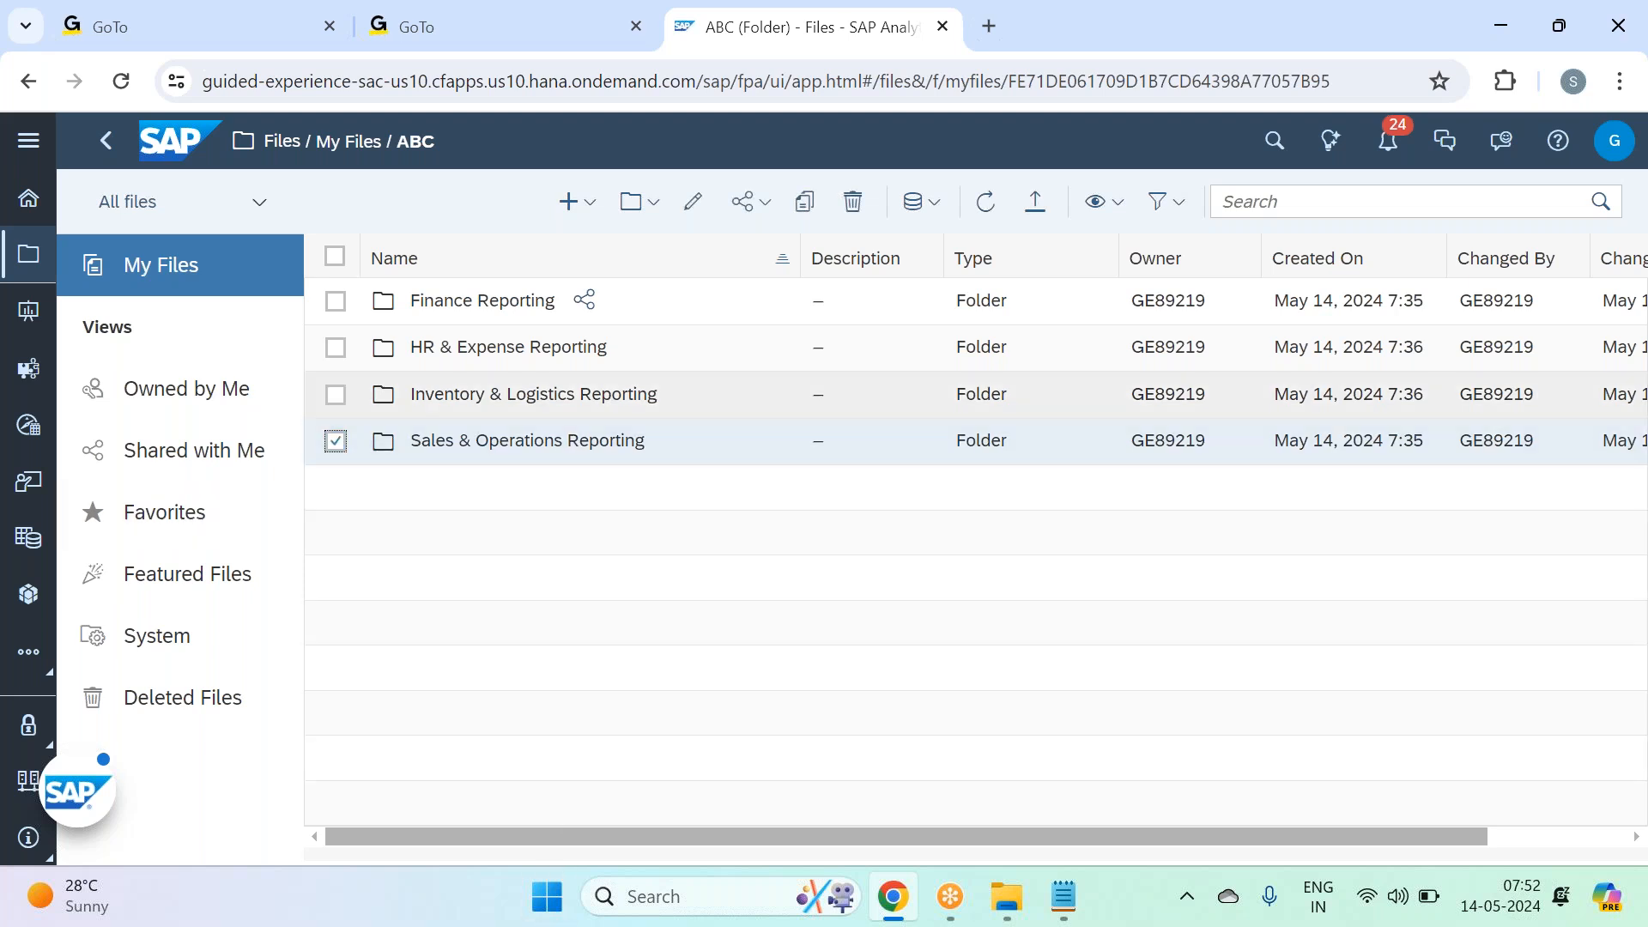
left_click(747, 206)
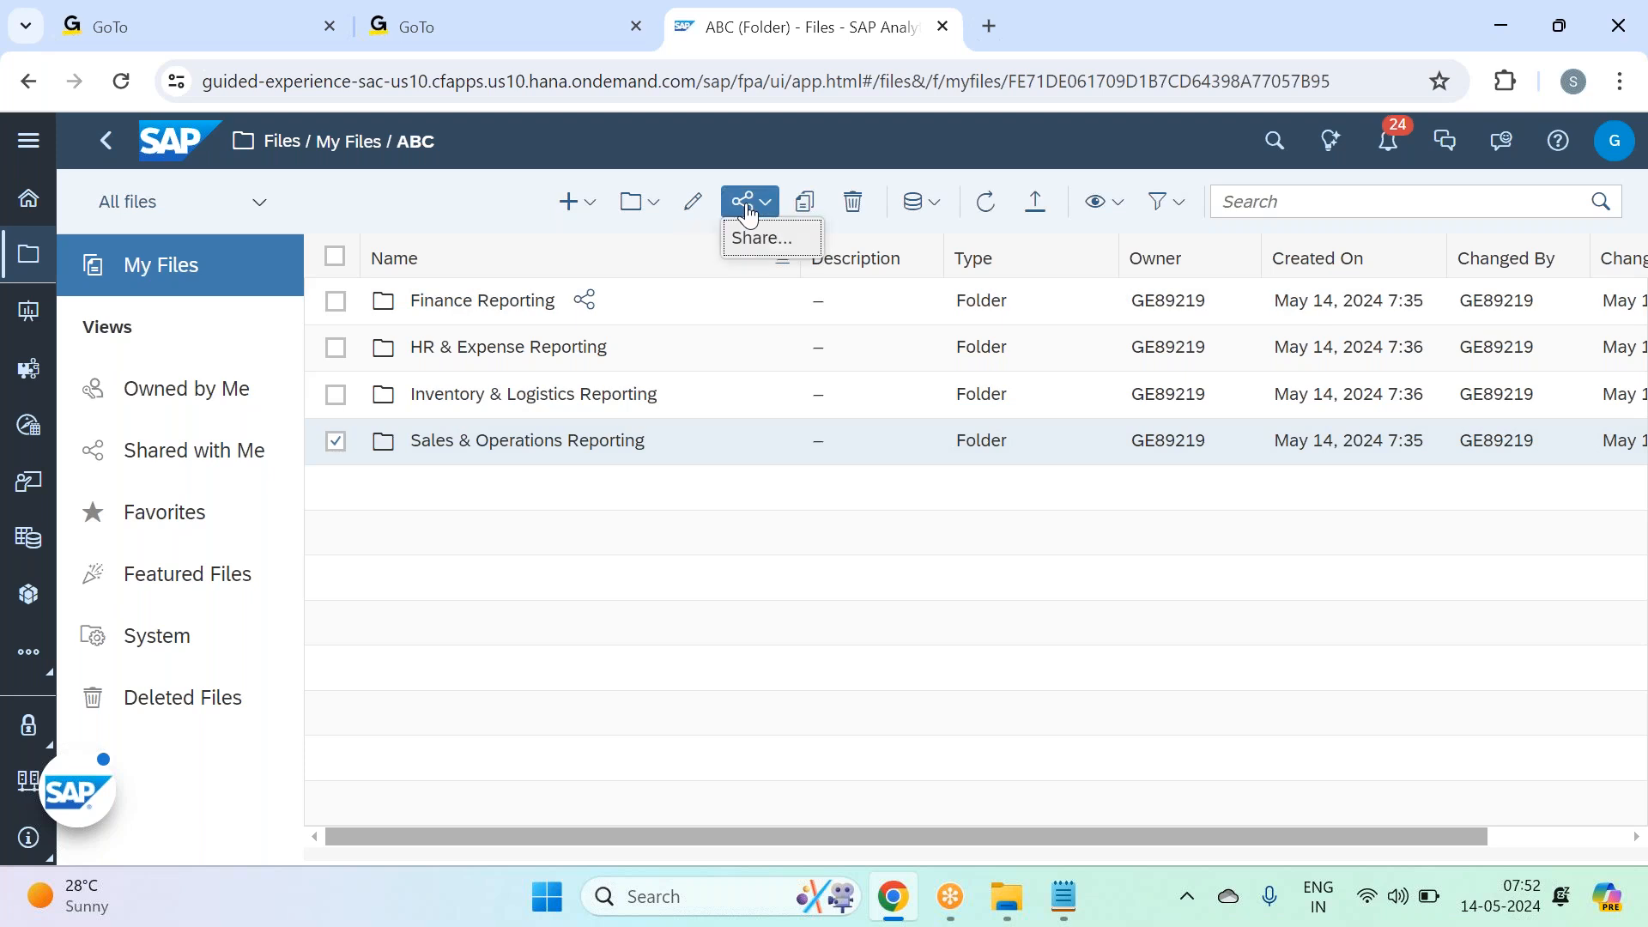
left_click(762, 238)
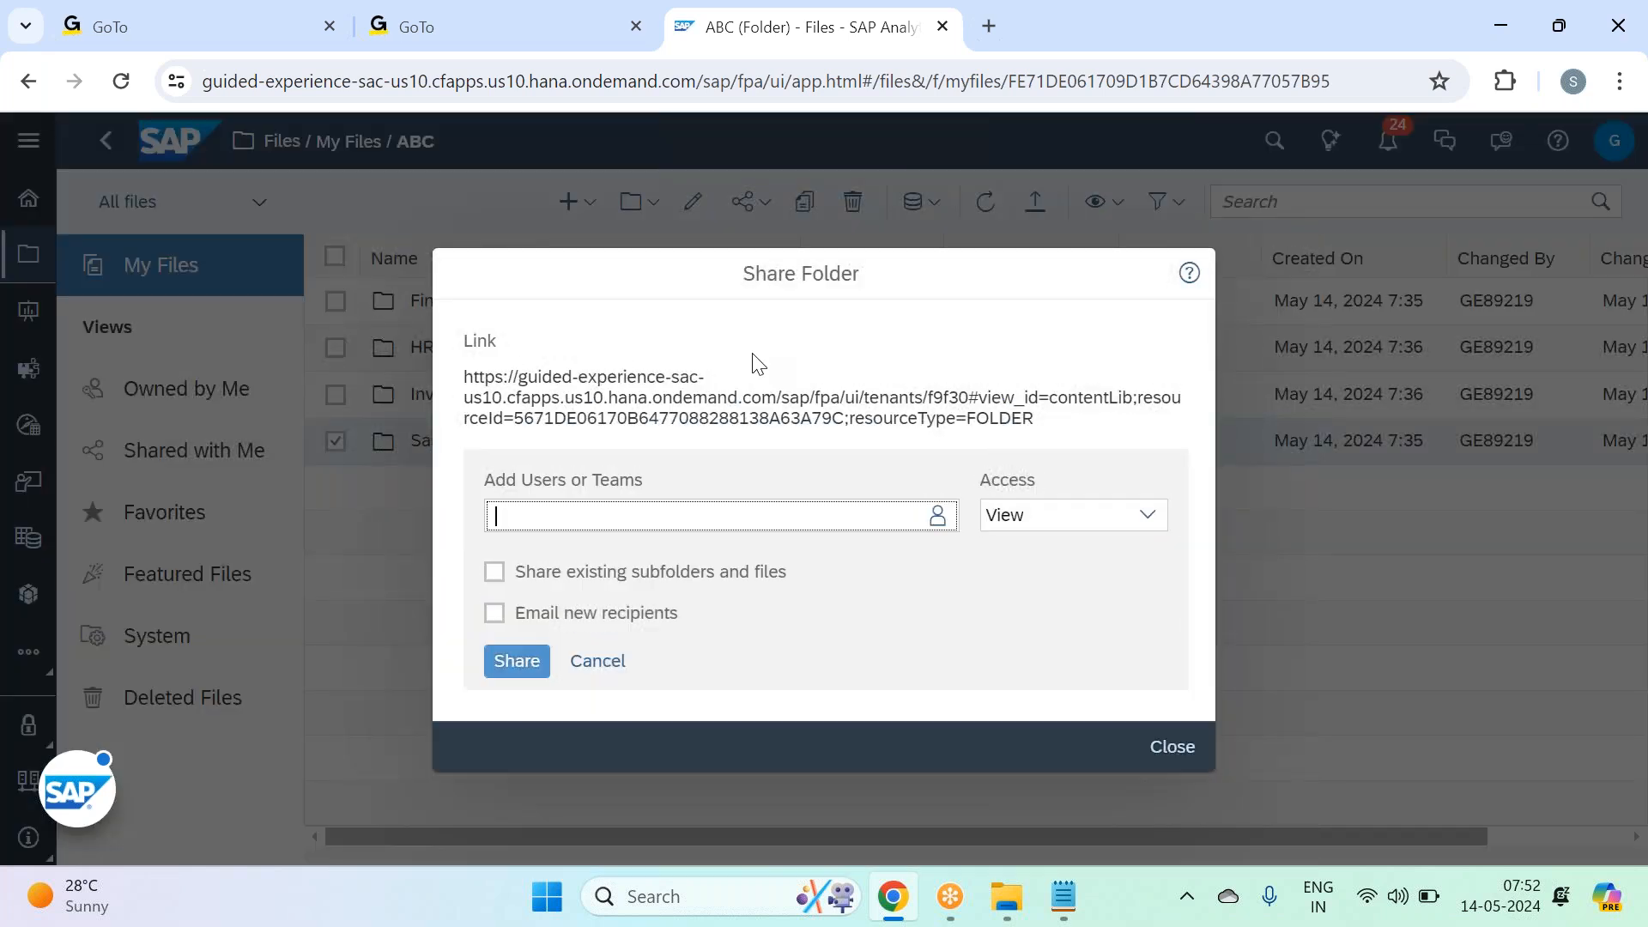
left_click(925, 514)
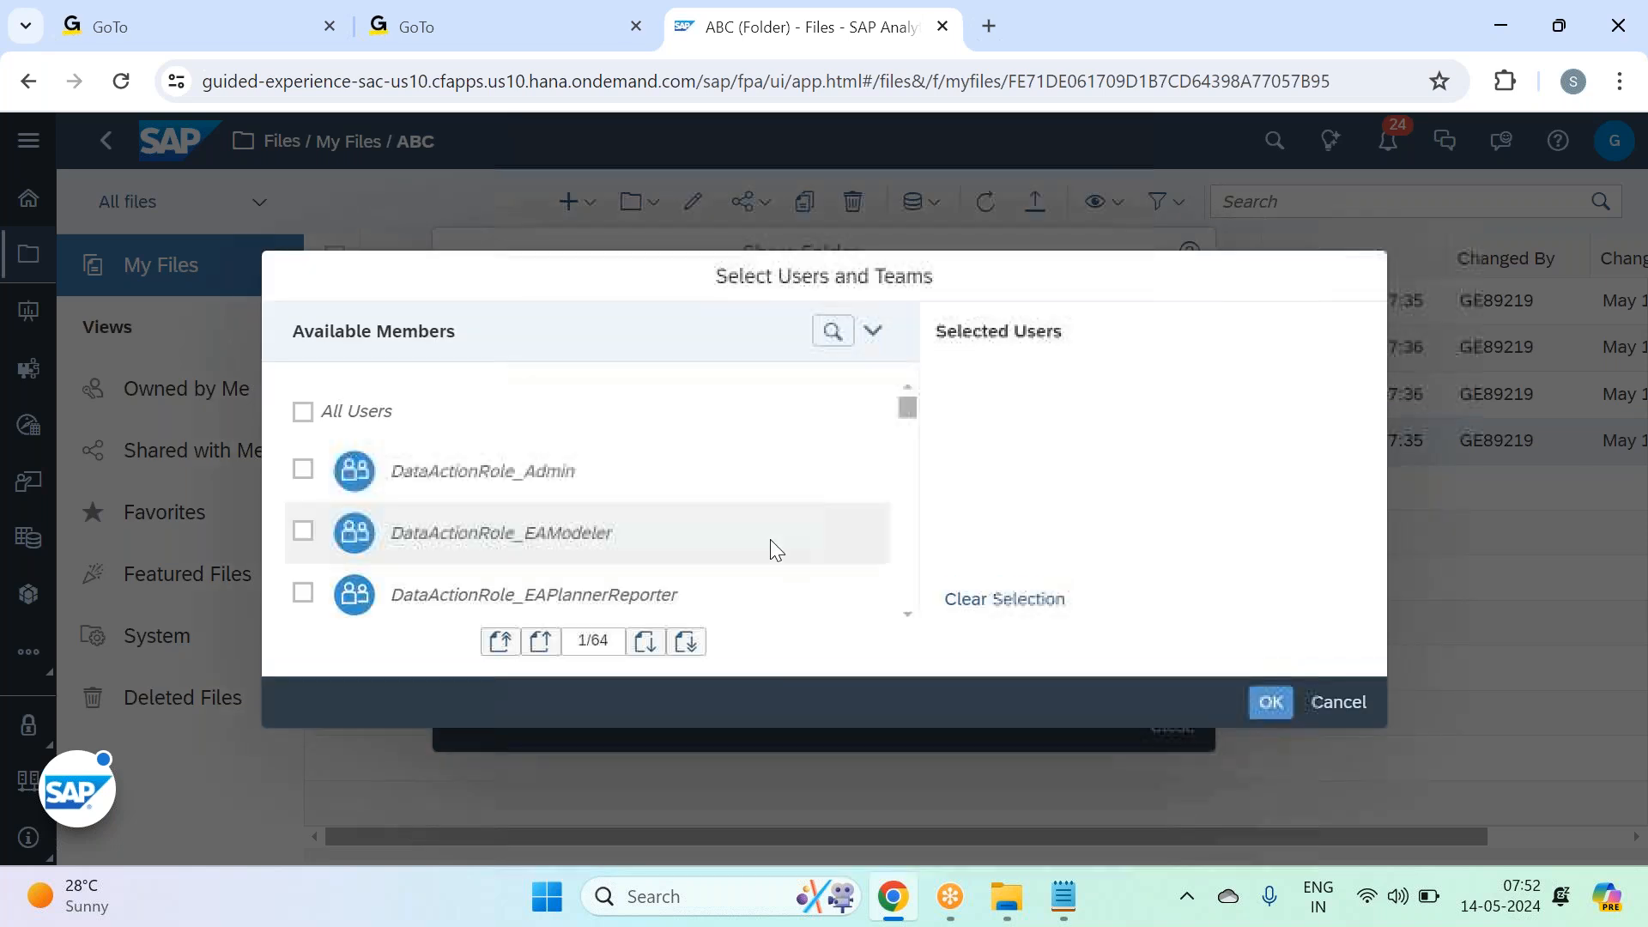
scroll(770, 544, "down", 10)
scroll(773, 548, "down", 5)
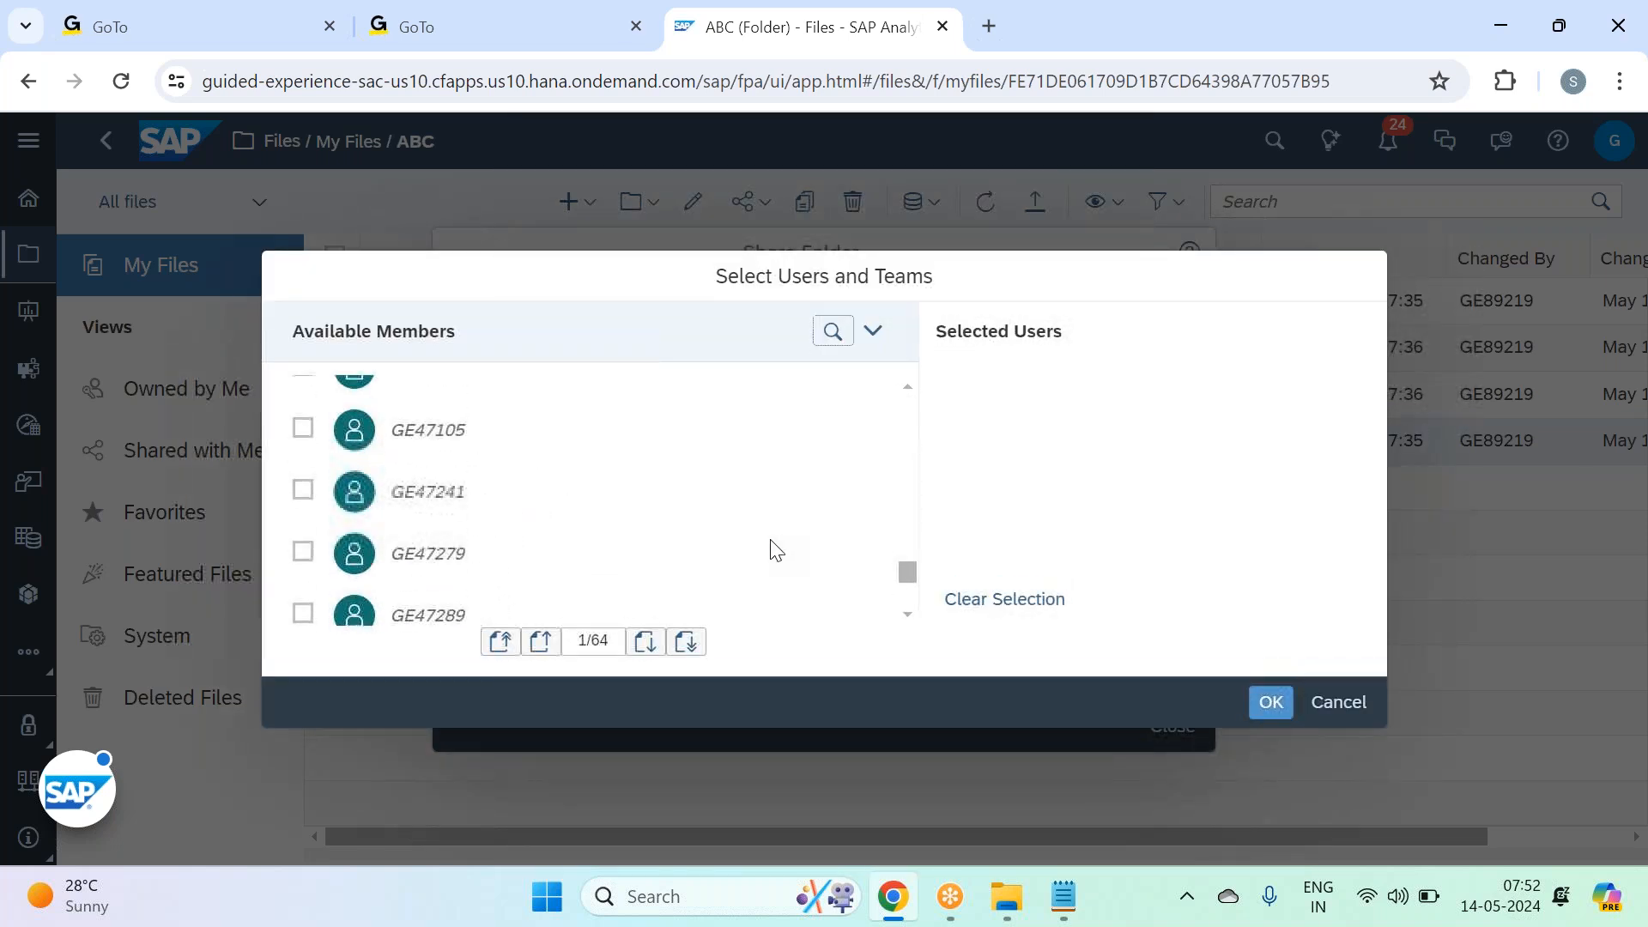
left_click(498, 566)
left_click(477, 496)
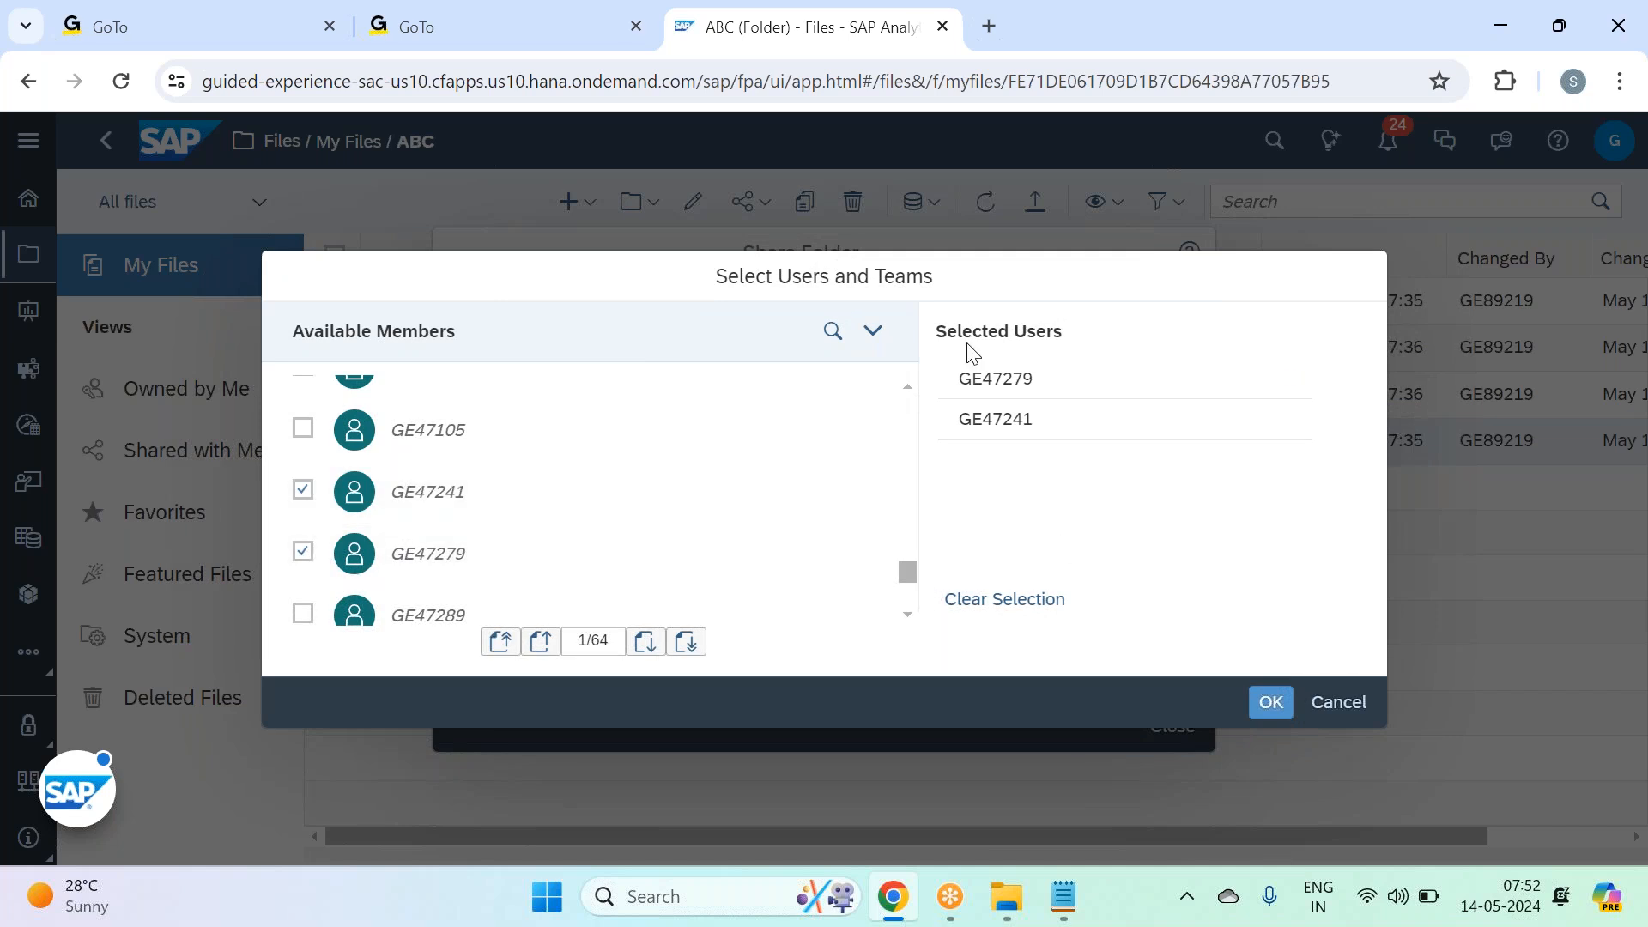
left_click(1271, 704)
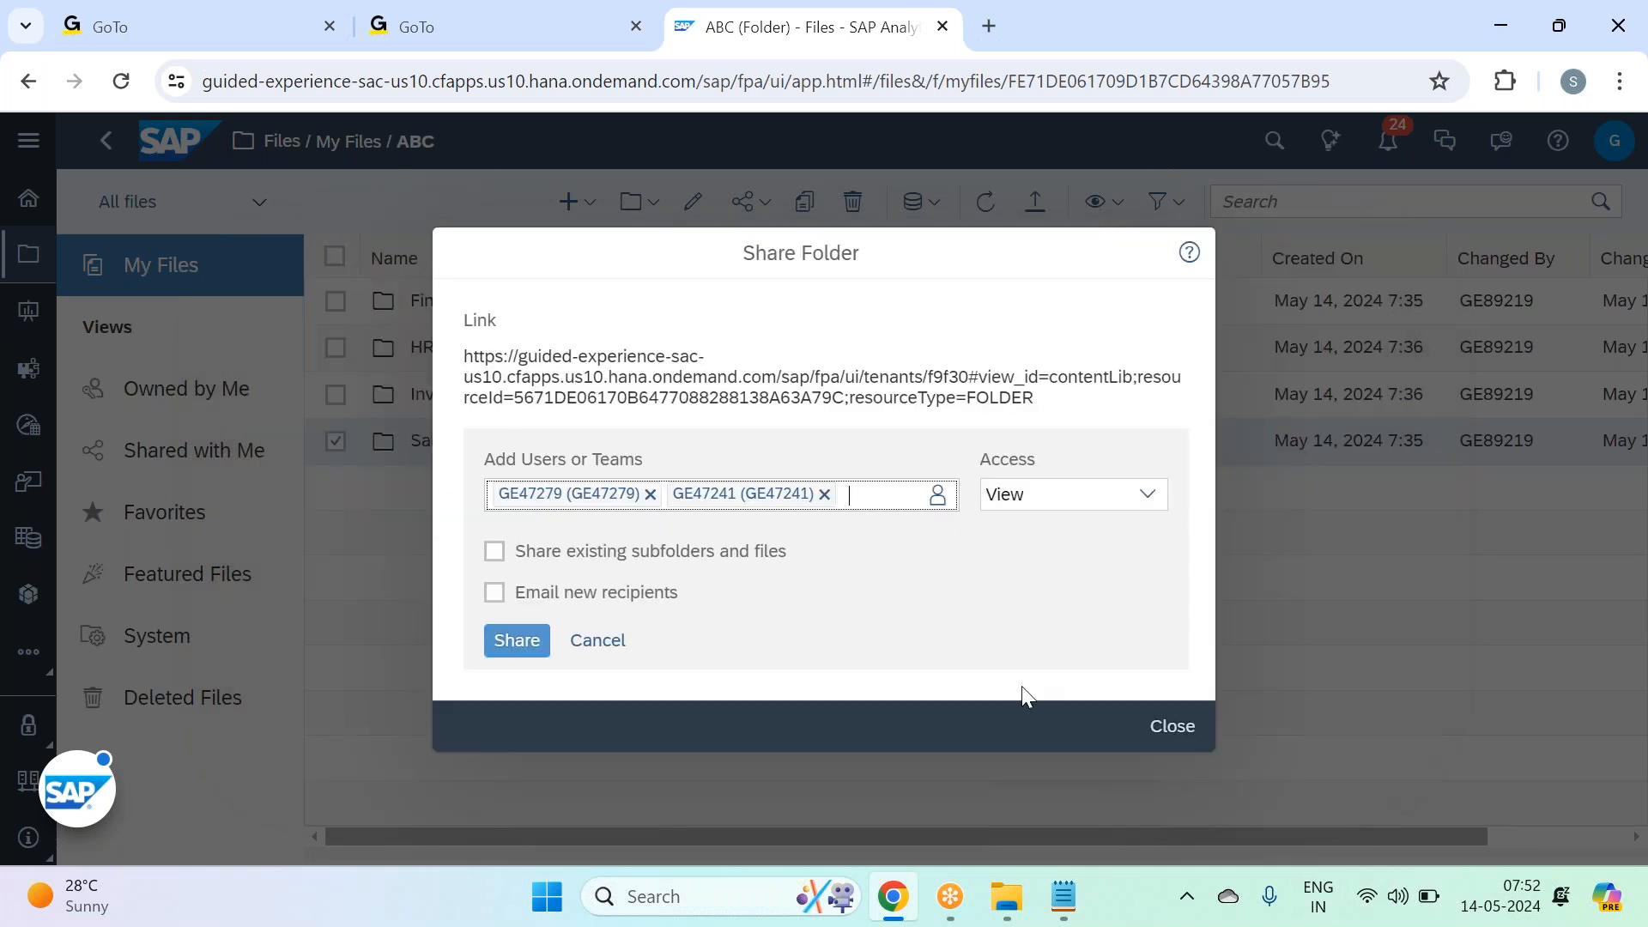
Step: Share Sales & Operations Reporting with View access for both users, including existing subfolders and files
left_click(495, 551)
left_click(534, 649)
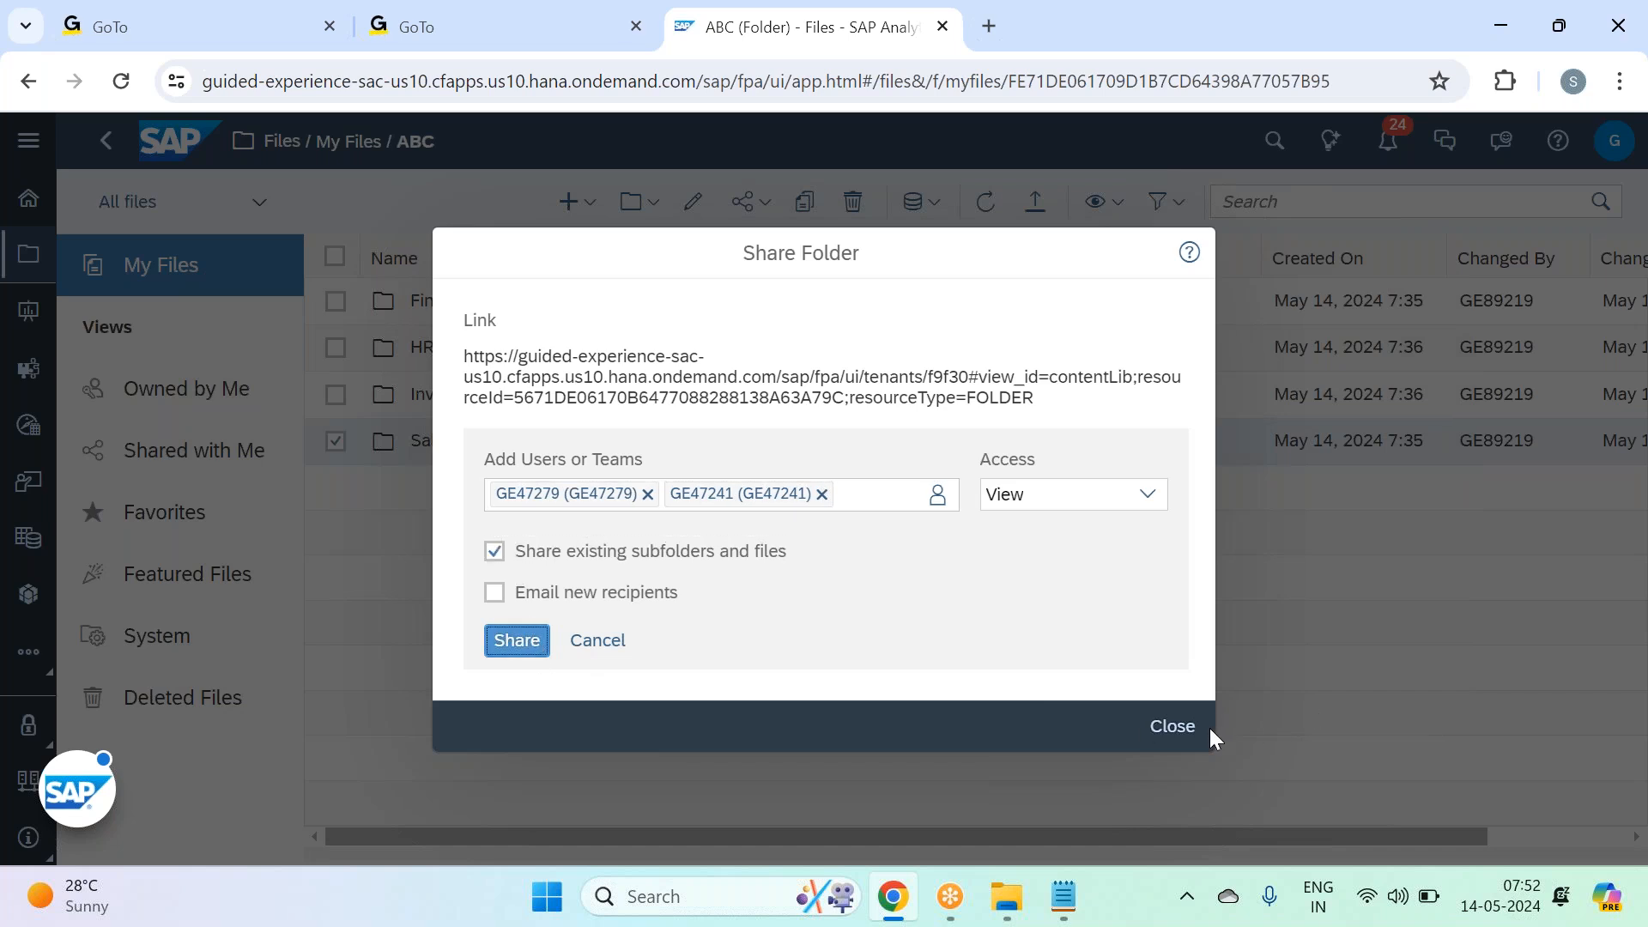
left_click(1173, 769)
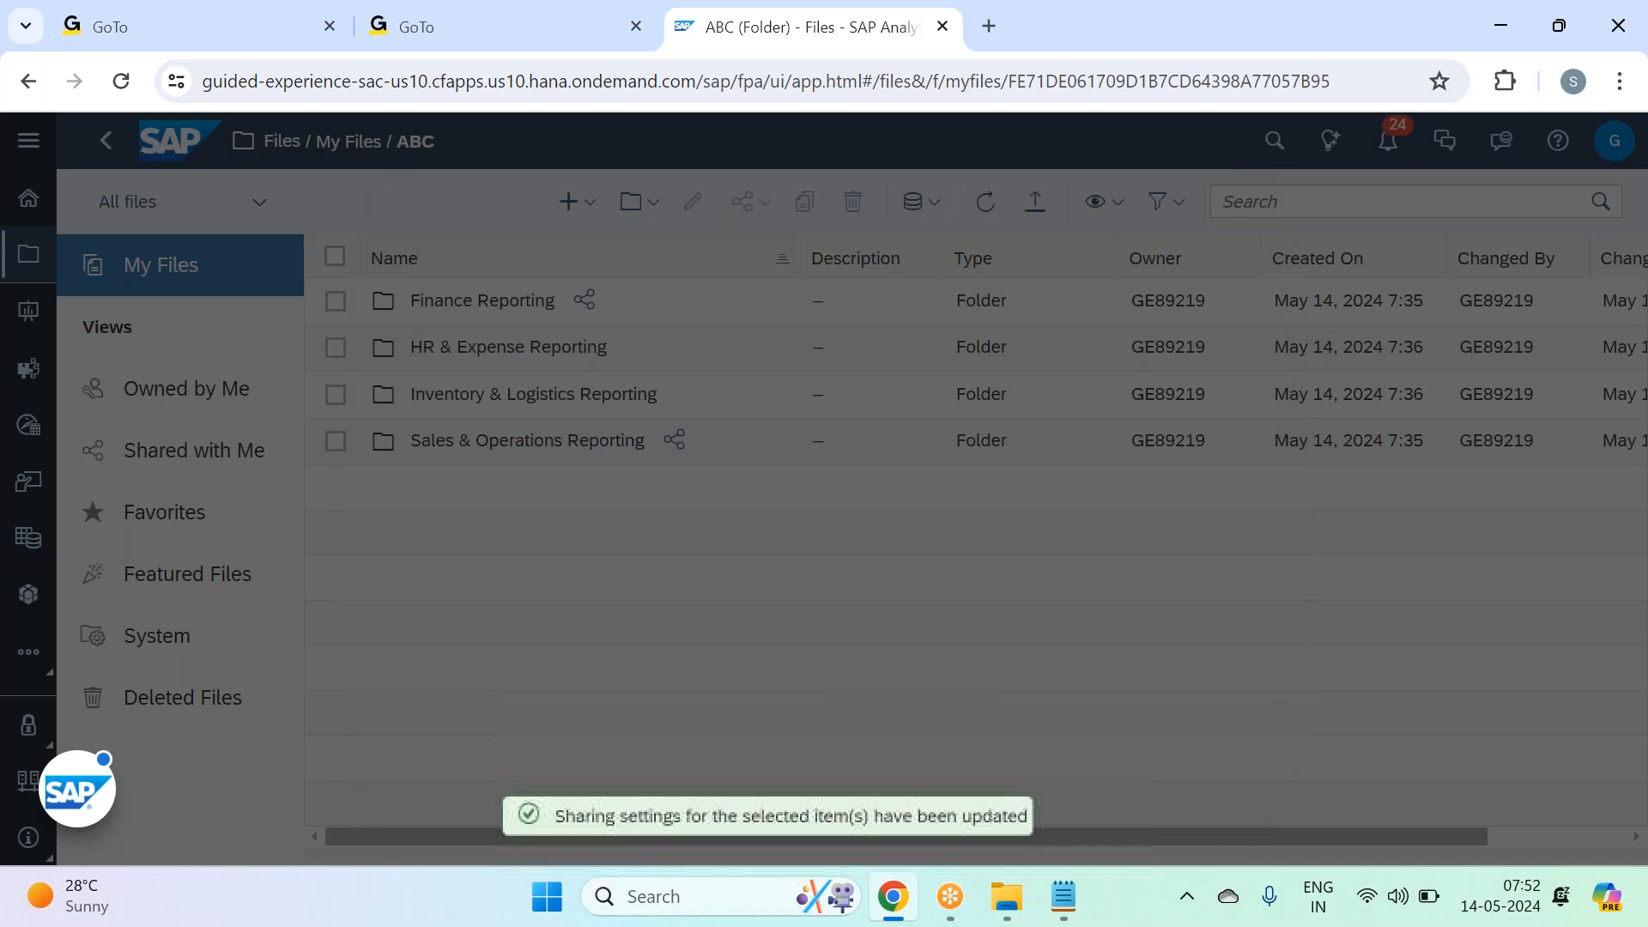
Step: Open Sales & Operations Reporting and add the MultiActionRole_Viewer team as recipient of the Shipment Reports folder
left_click(474, 445)
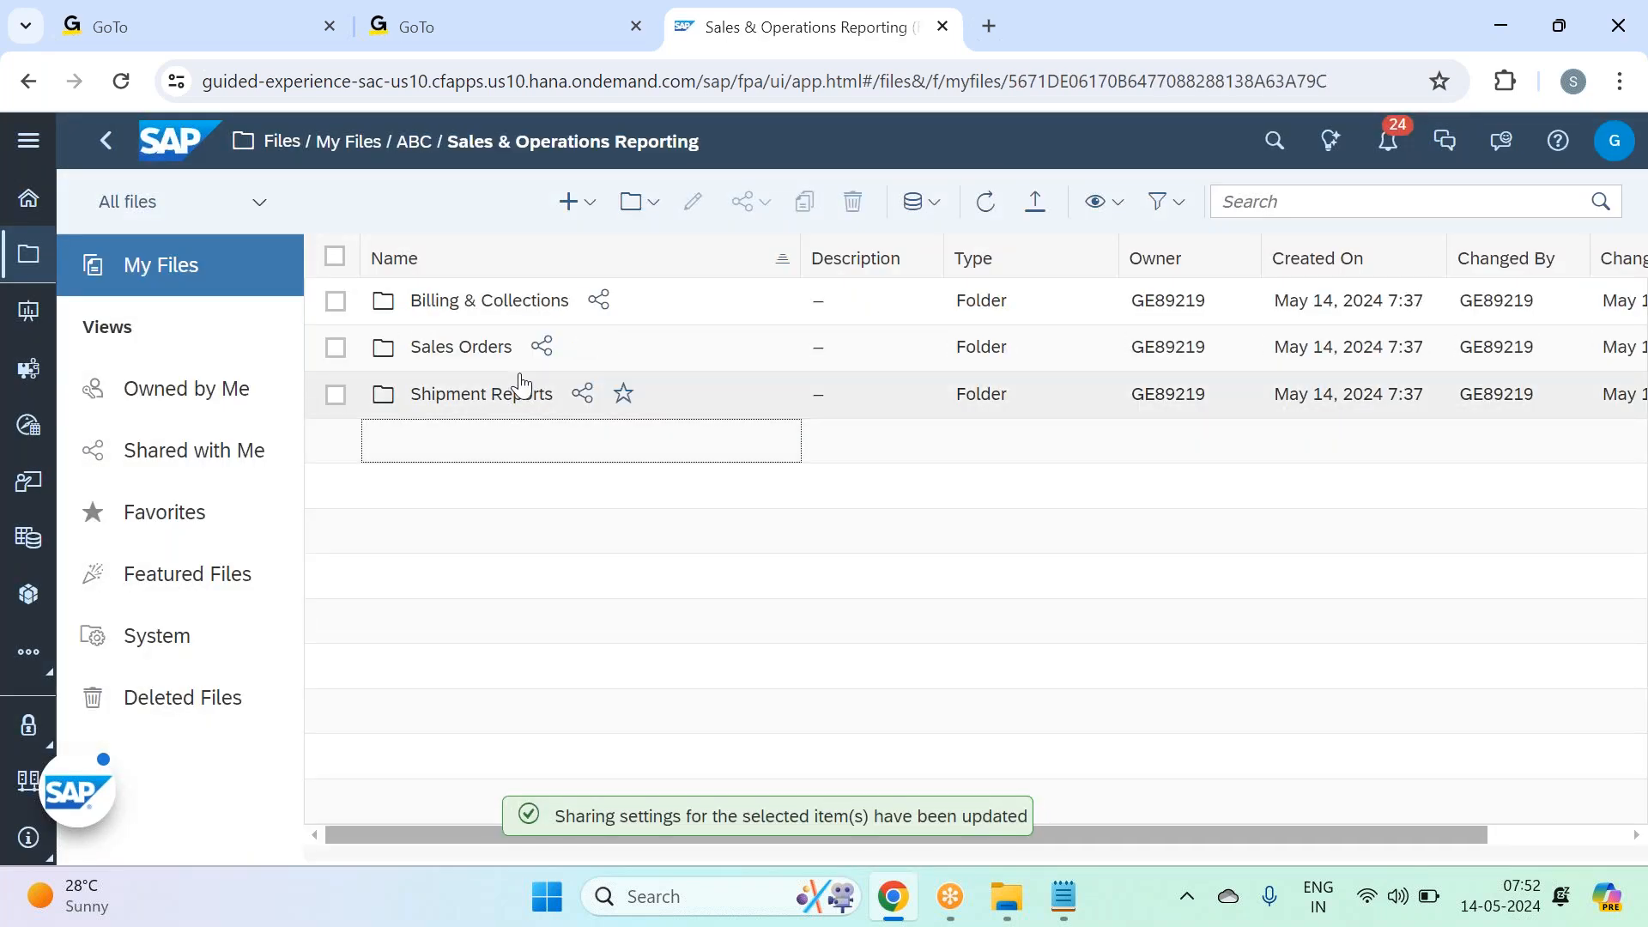
left_click(583, 394)
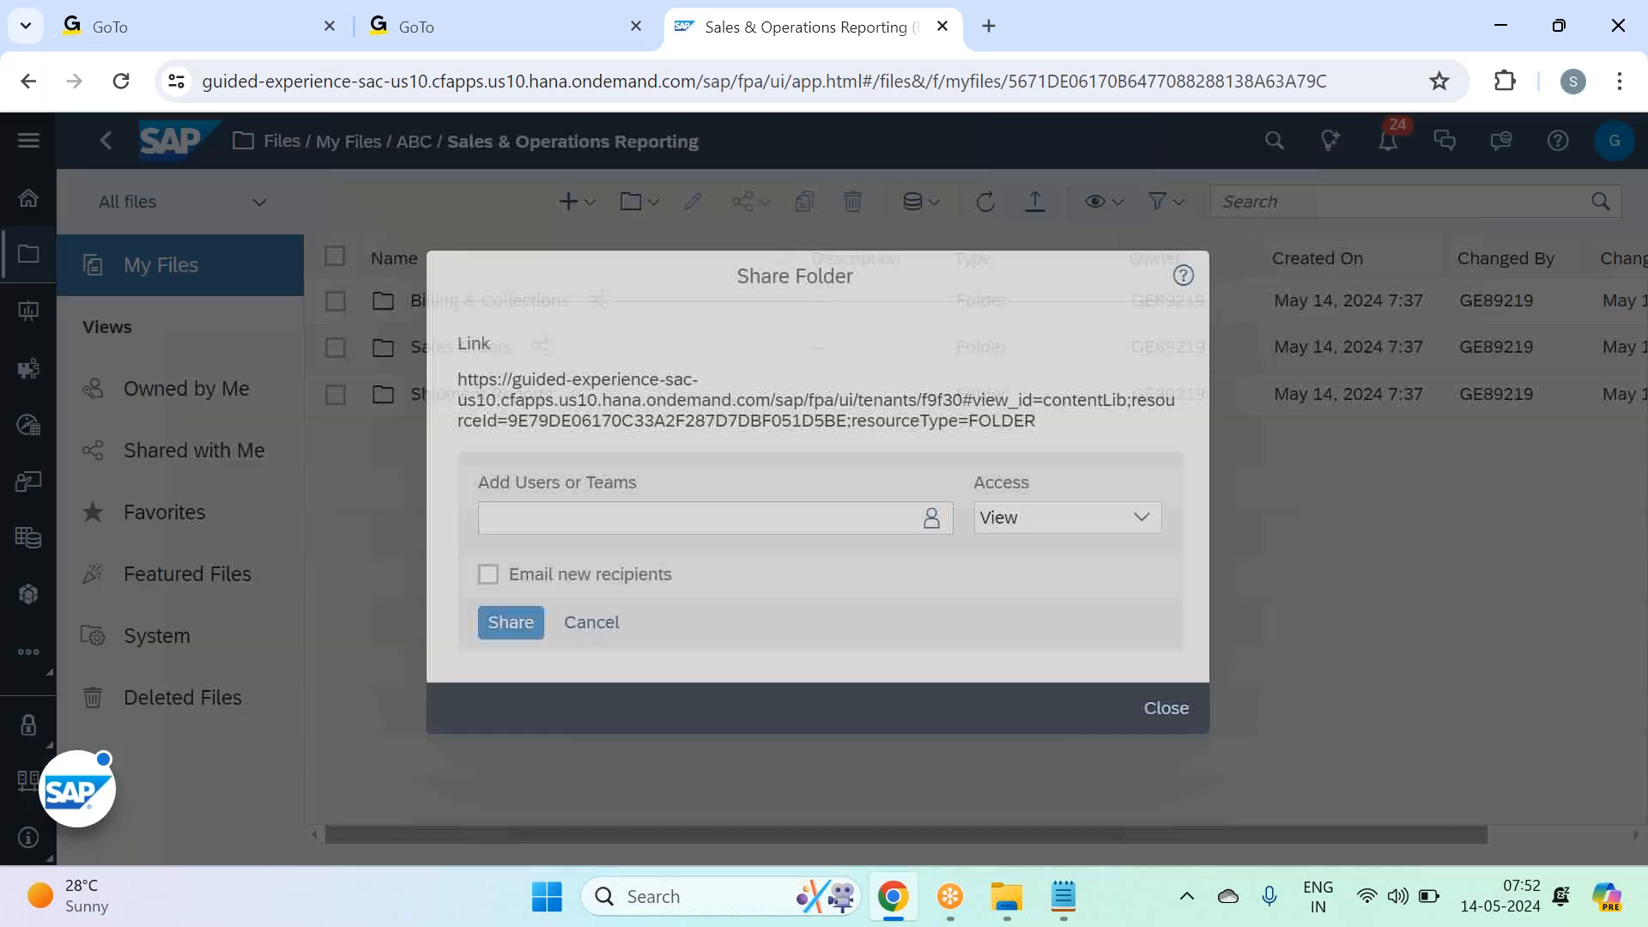
left_click(942, 461)
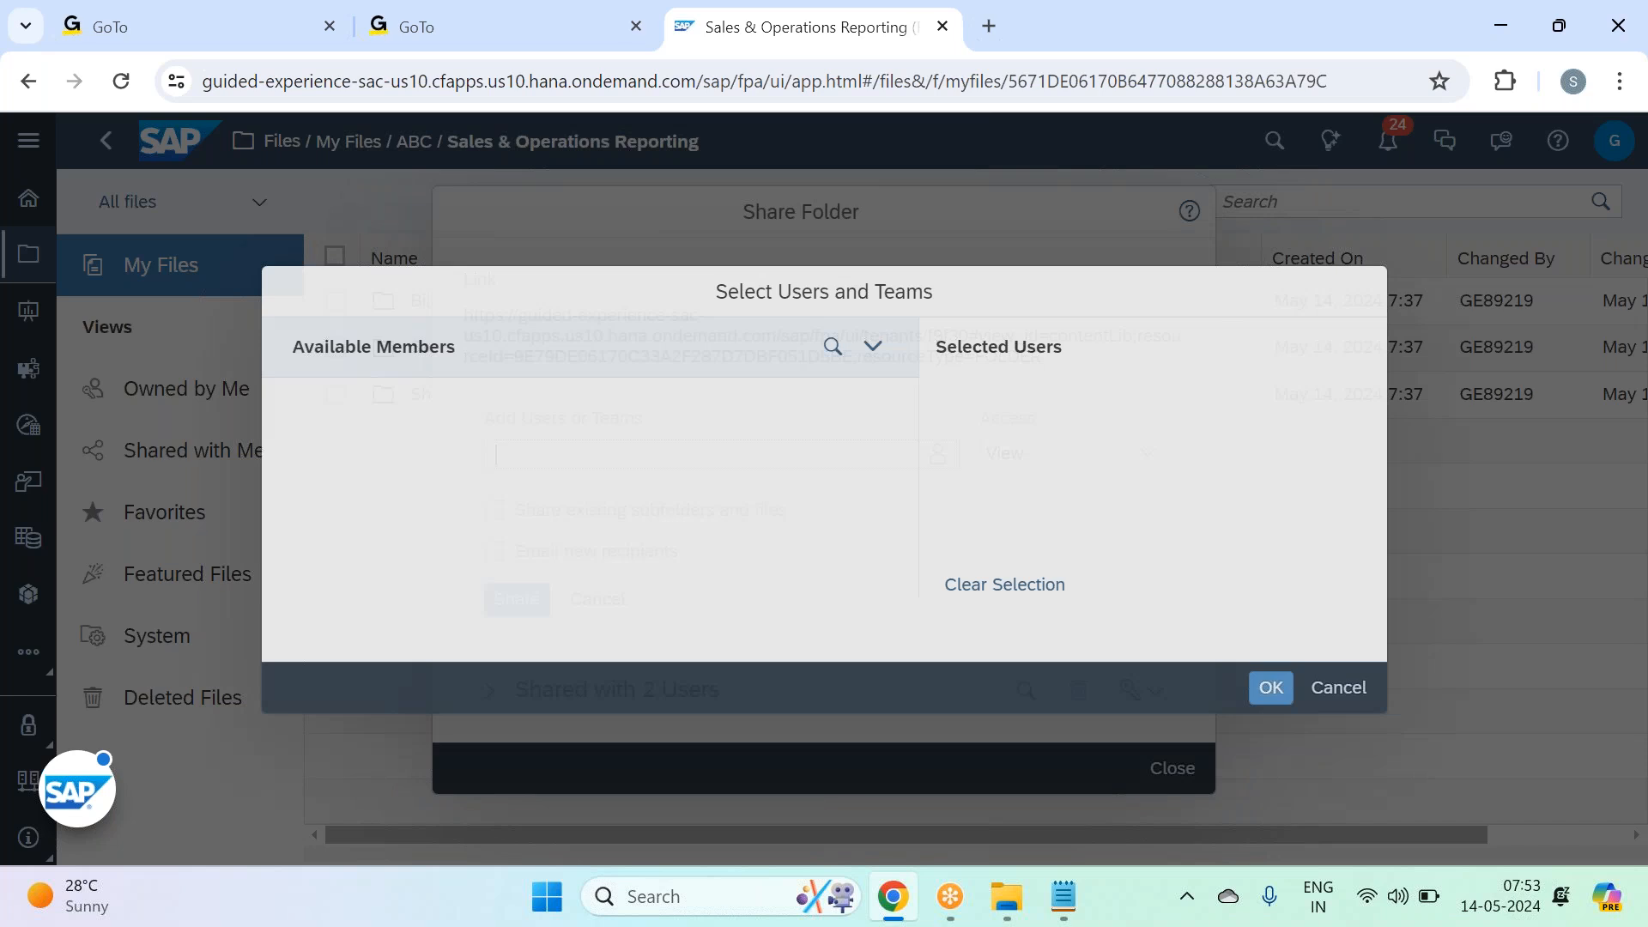
scroll(678, 559, "down", 5)
scroll(578, 558, "up", 2)
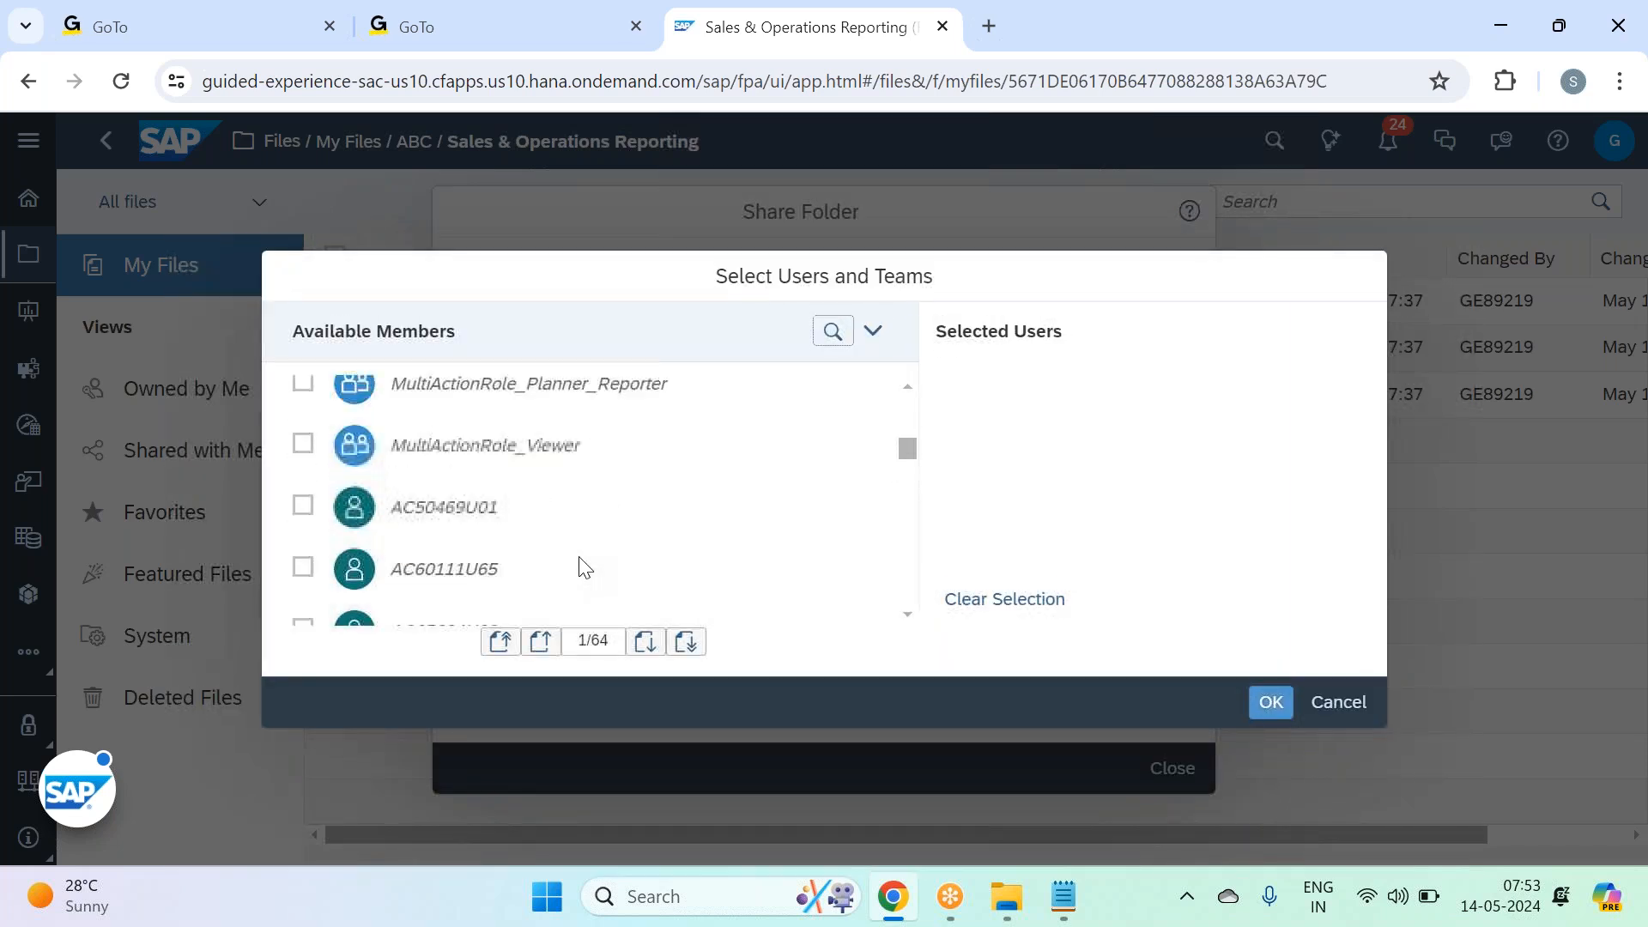
left_click(571, 468)
left_click(1256, 706)
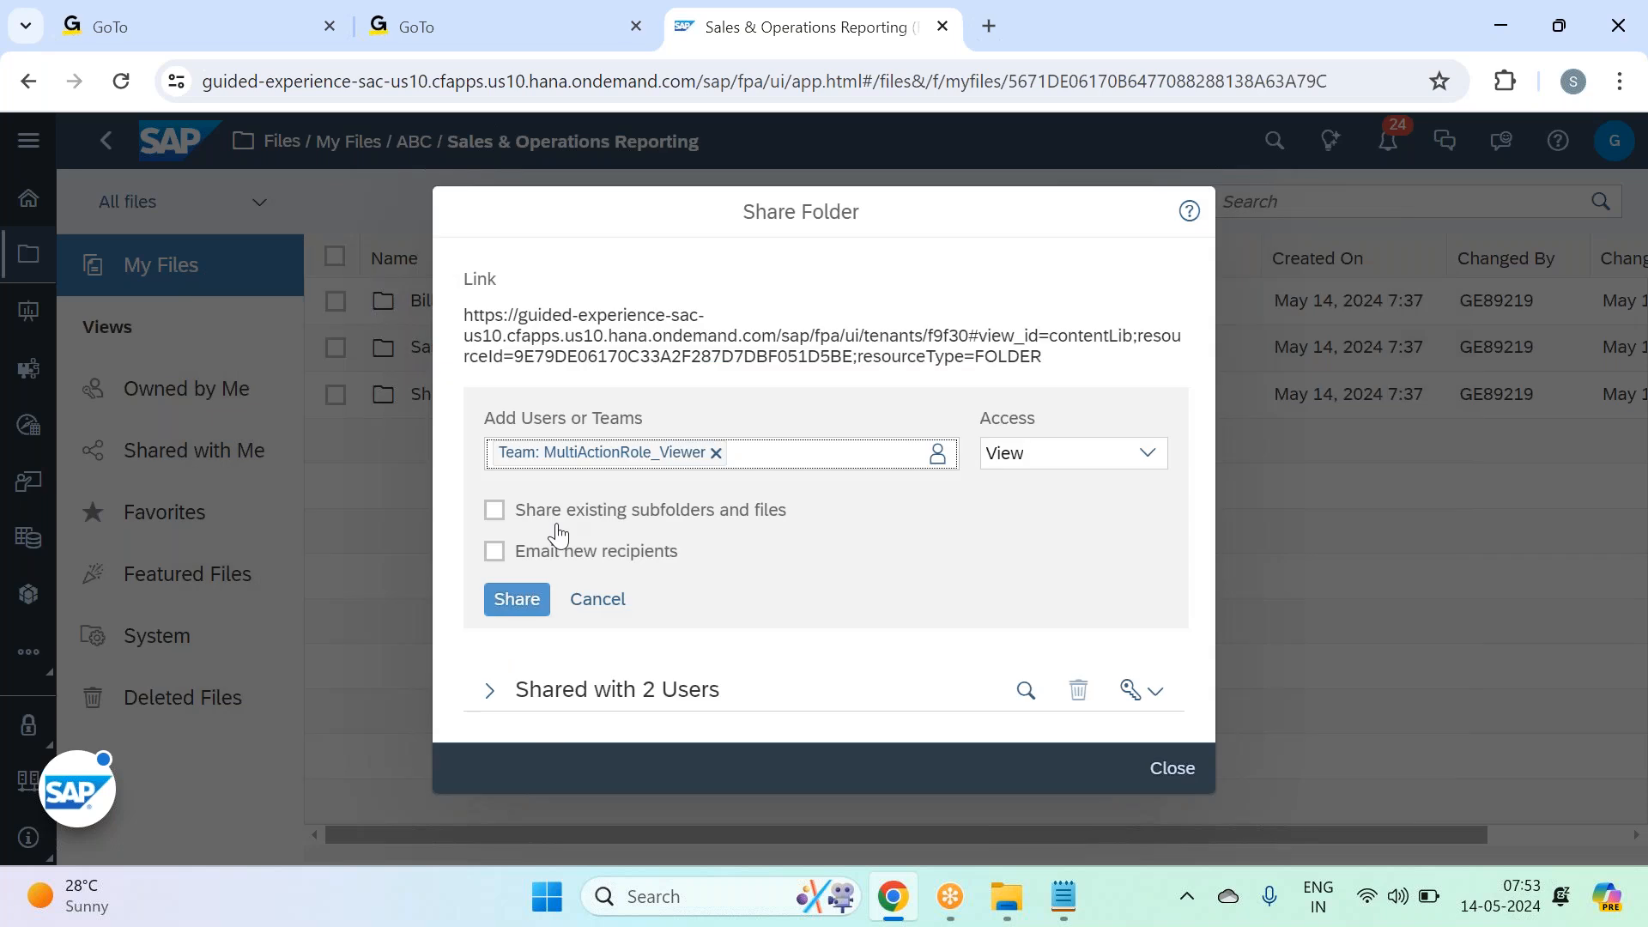
Step: Share Shipment Reports with View access for the MultiActionRole_Viewer team, including existing subfolders and files
left_click(559, 520)
left_click(517, 600)
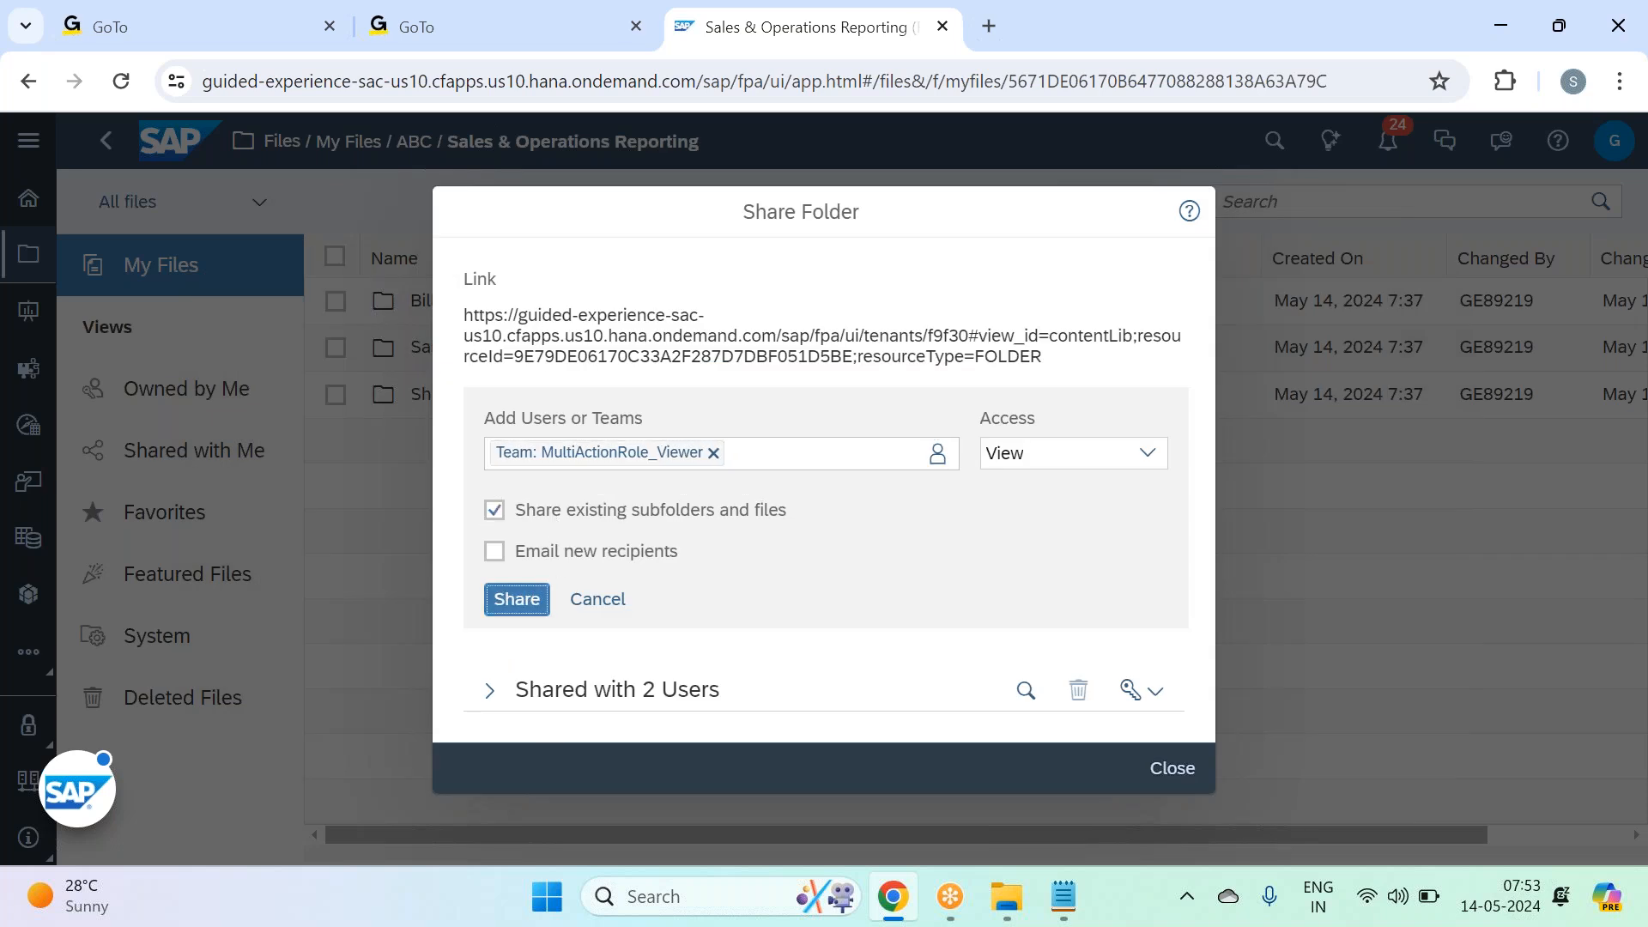
left_click(1171, 769)
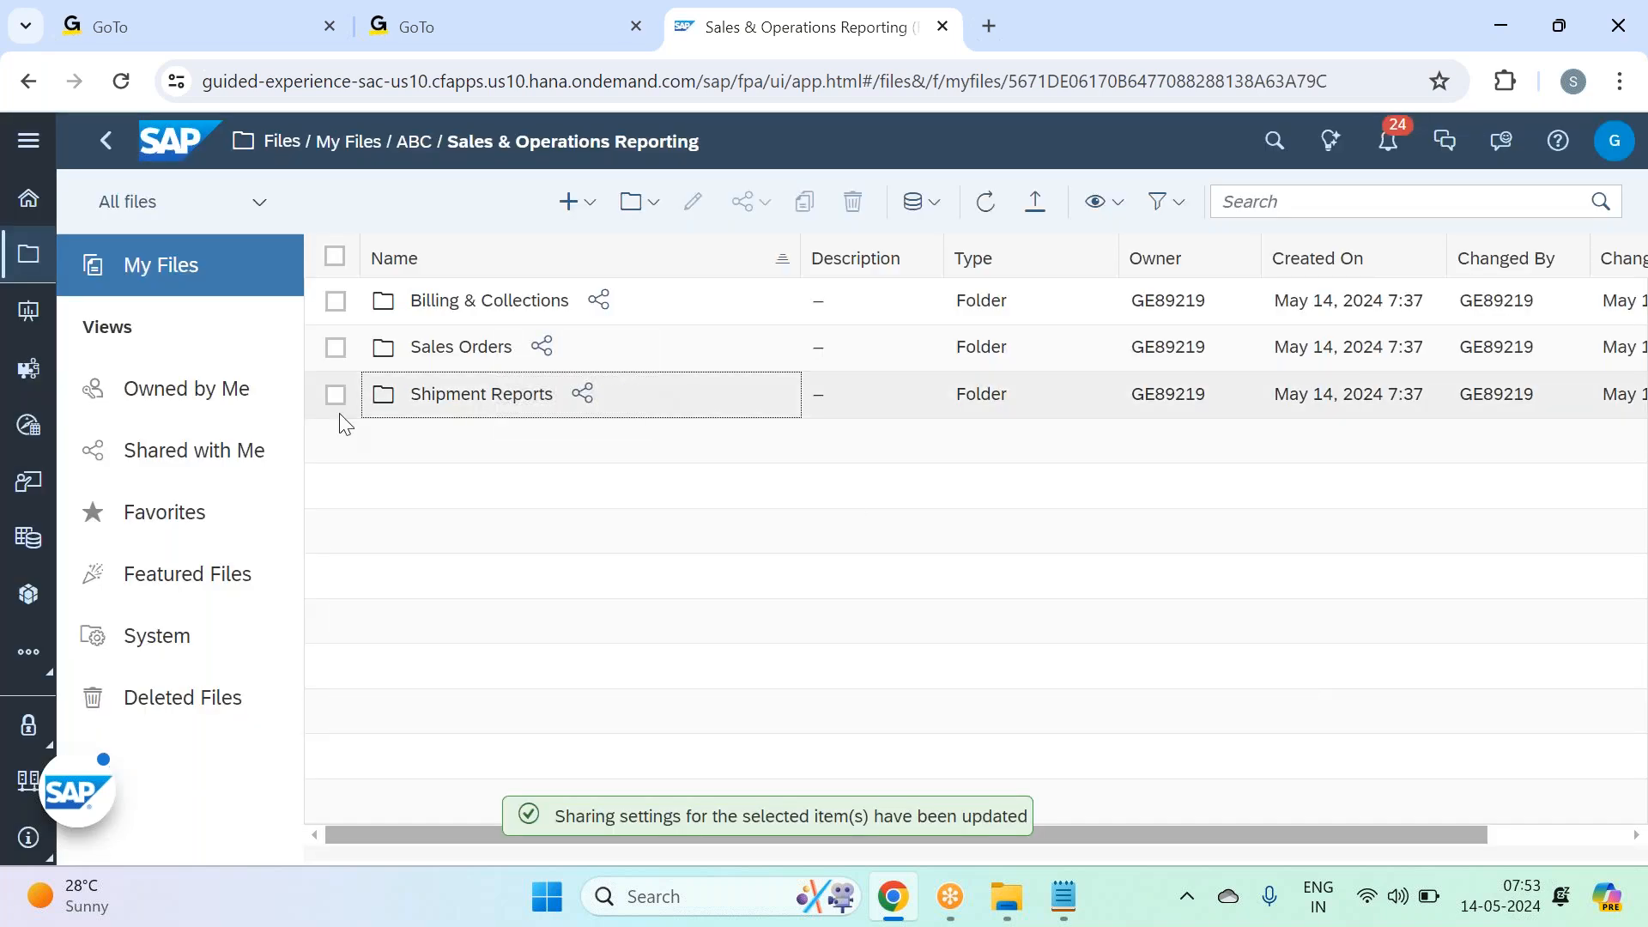
Step: Review which team and users have access to the Shipment Reports folder, and close the sharing dialog
left_click(584, 394)
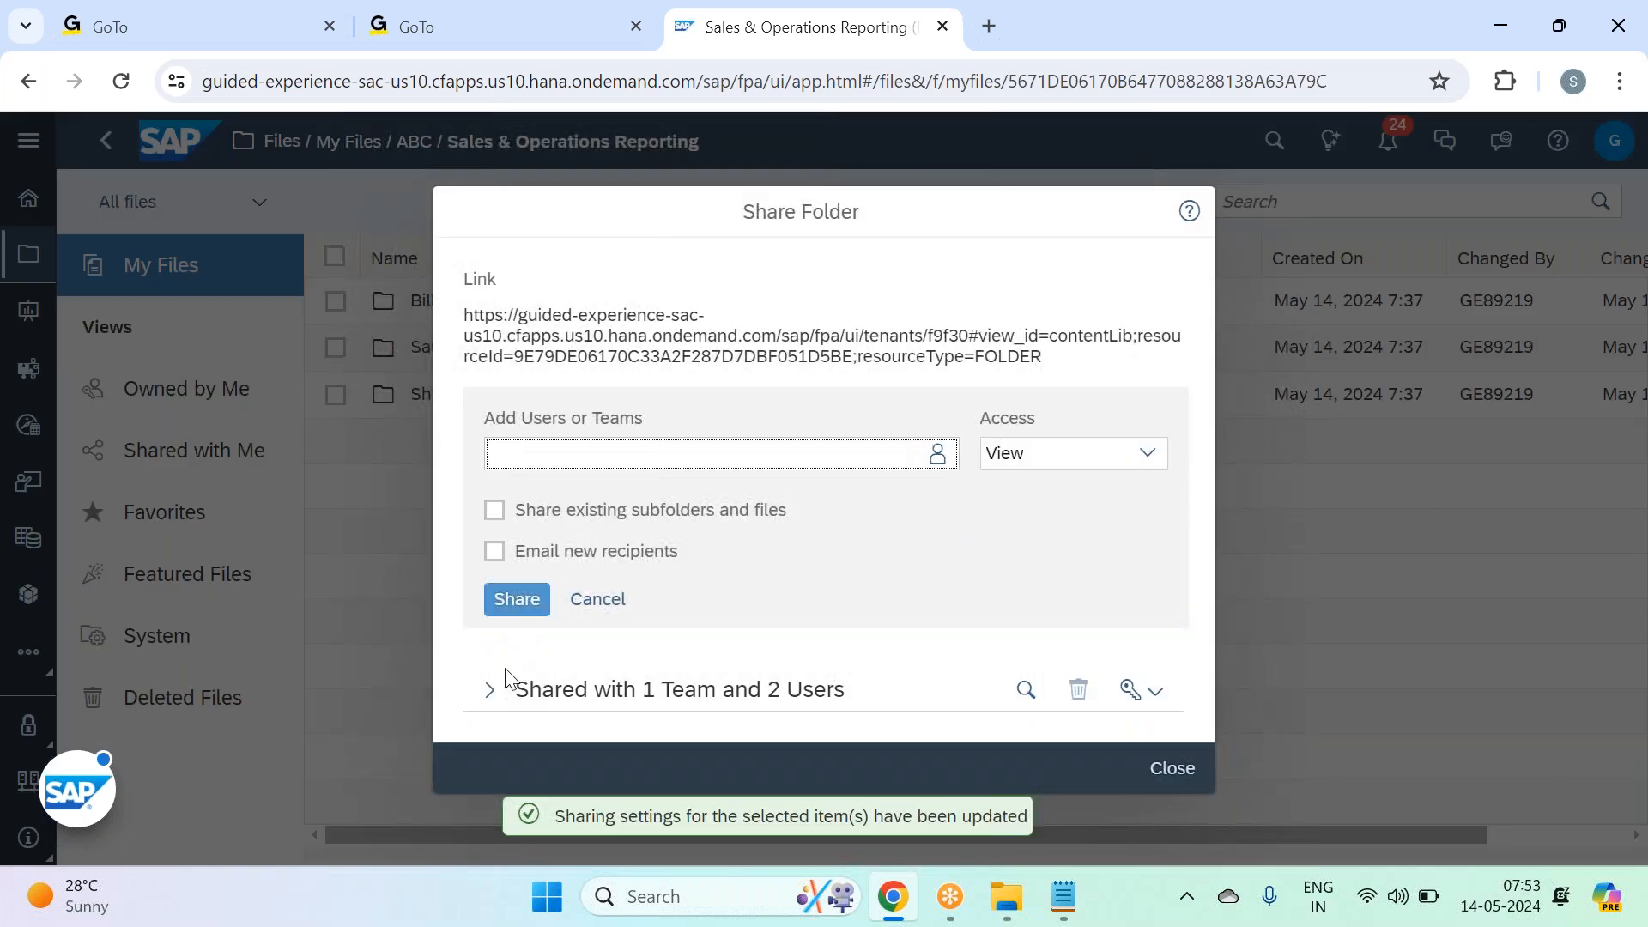
left_click(489, 689)
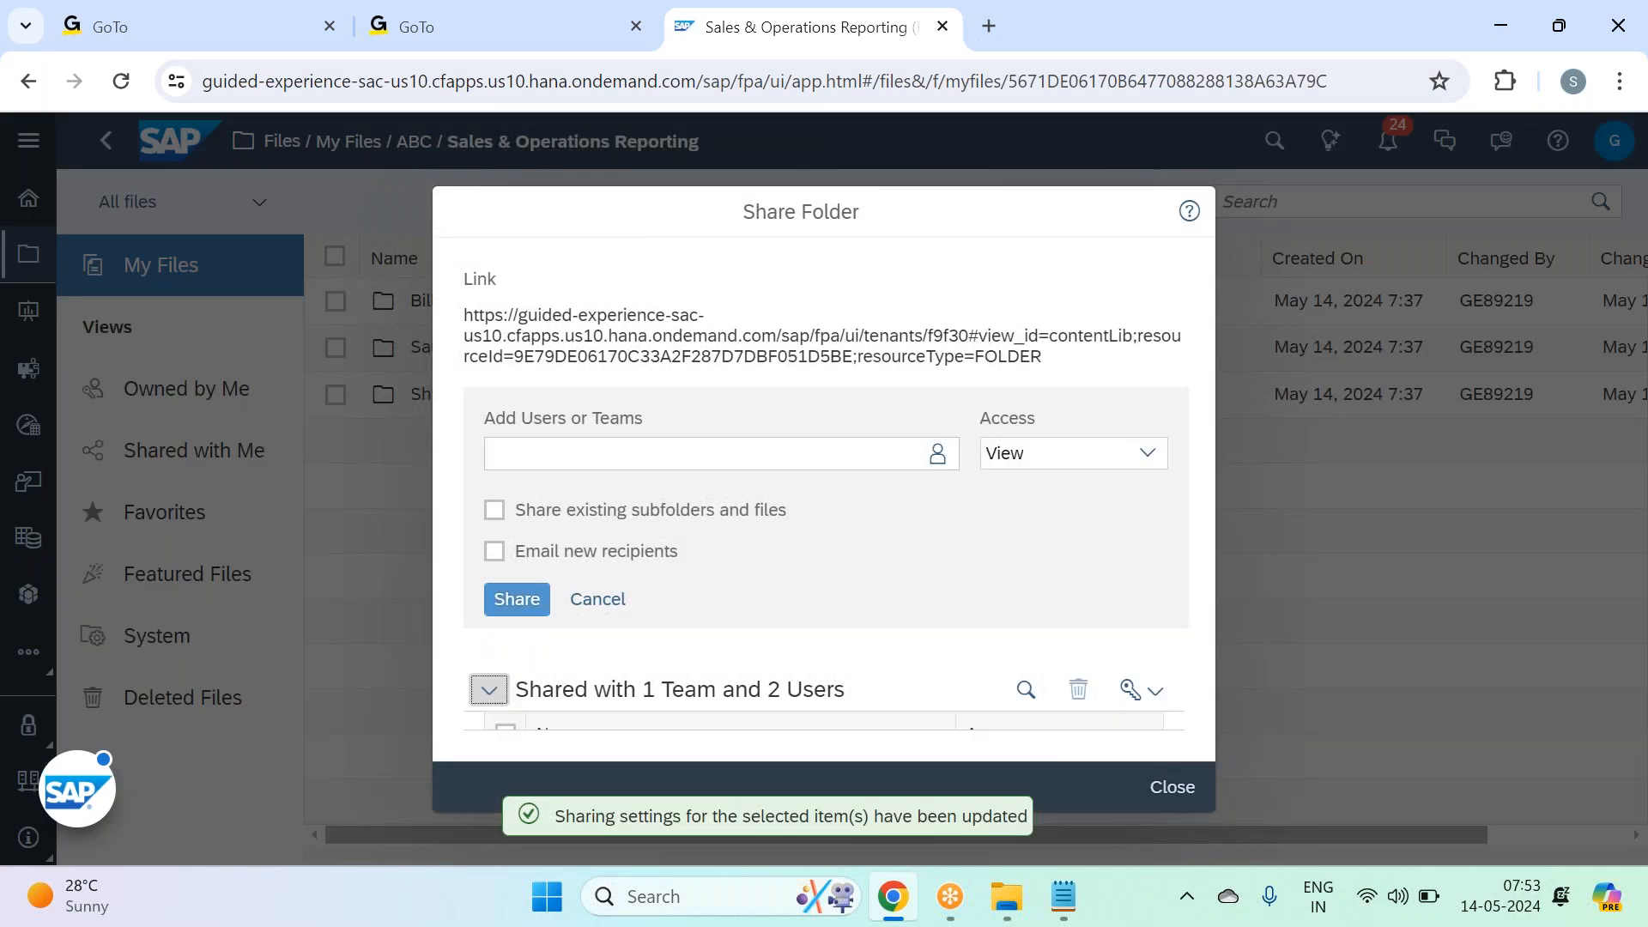
scroll(681, 631, "down", 3)
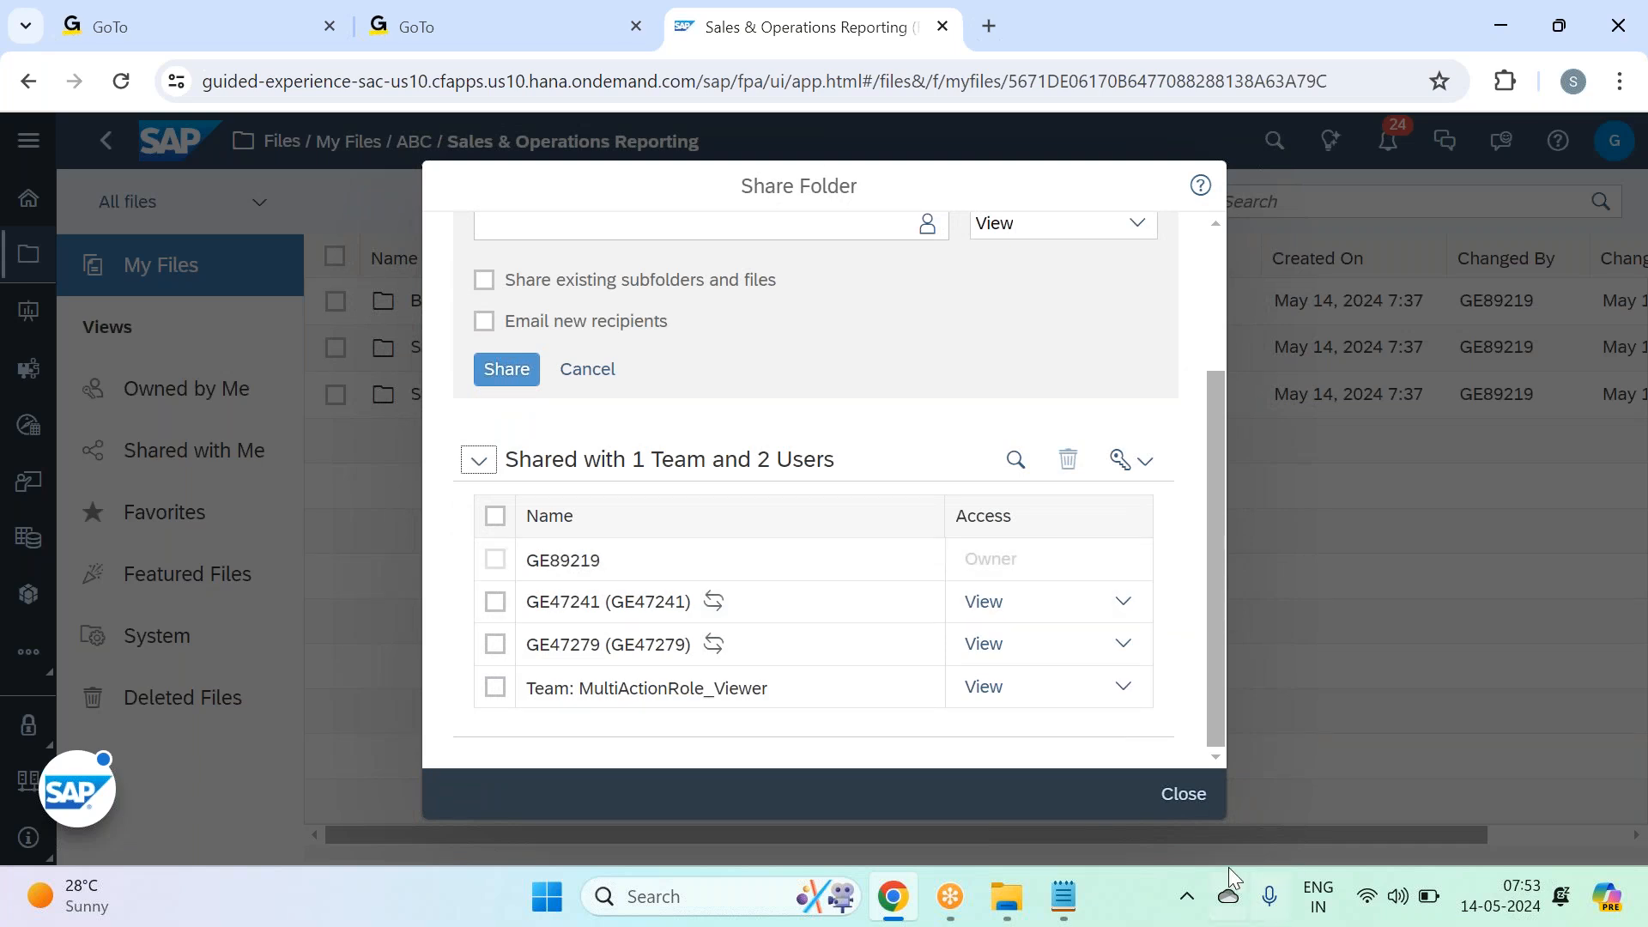
left_click(1185, 795)
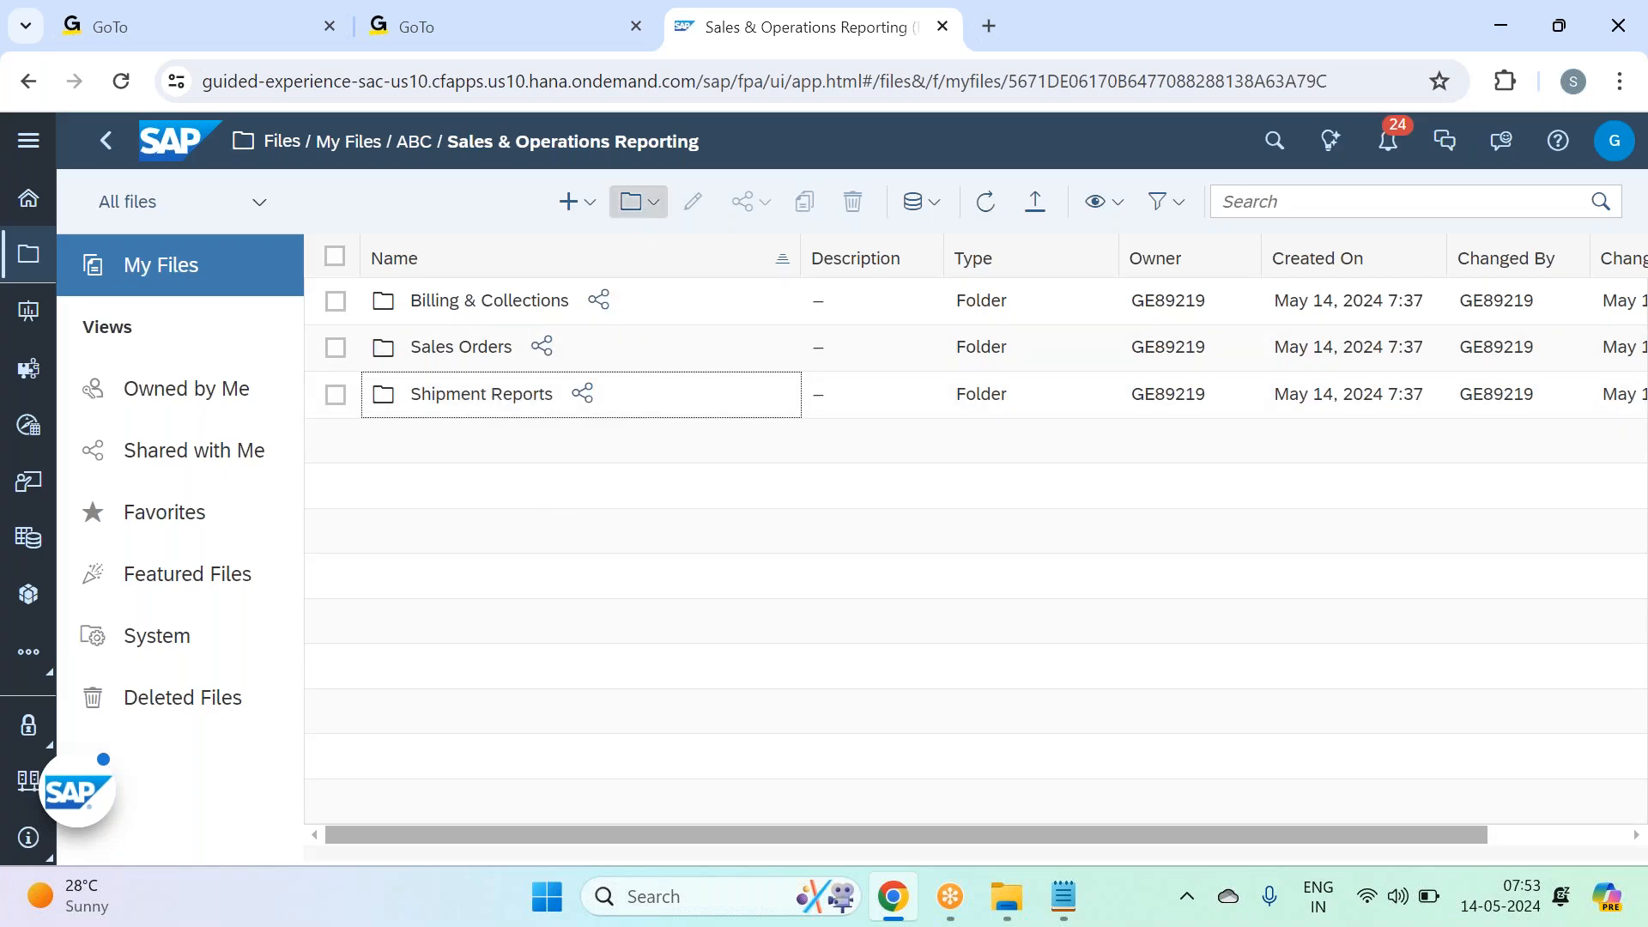
Step: Go back to My Files, start sharing the ABC folder and open the selection of users and teams
left_click(416, 142)
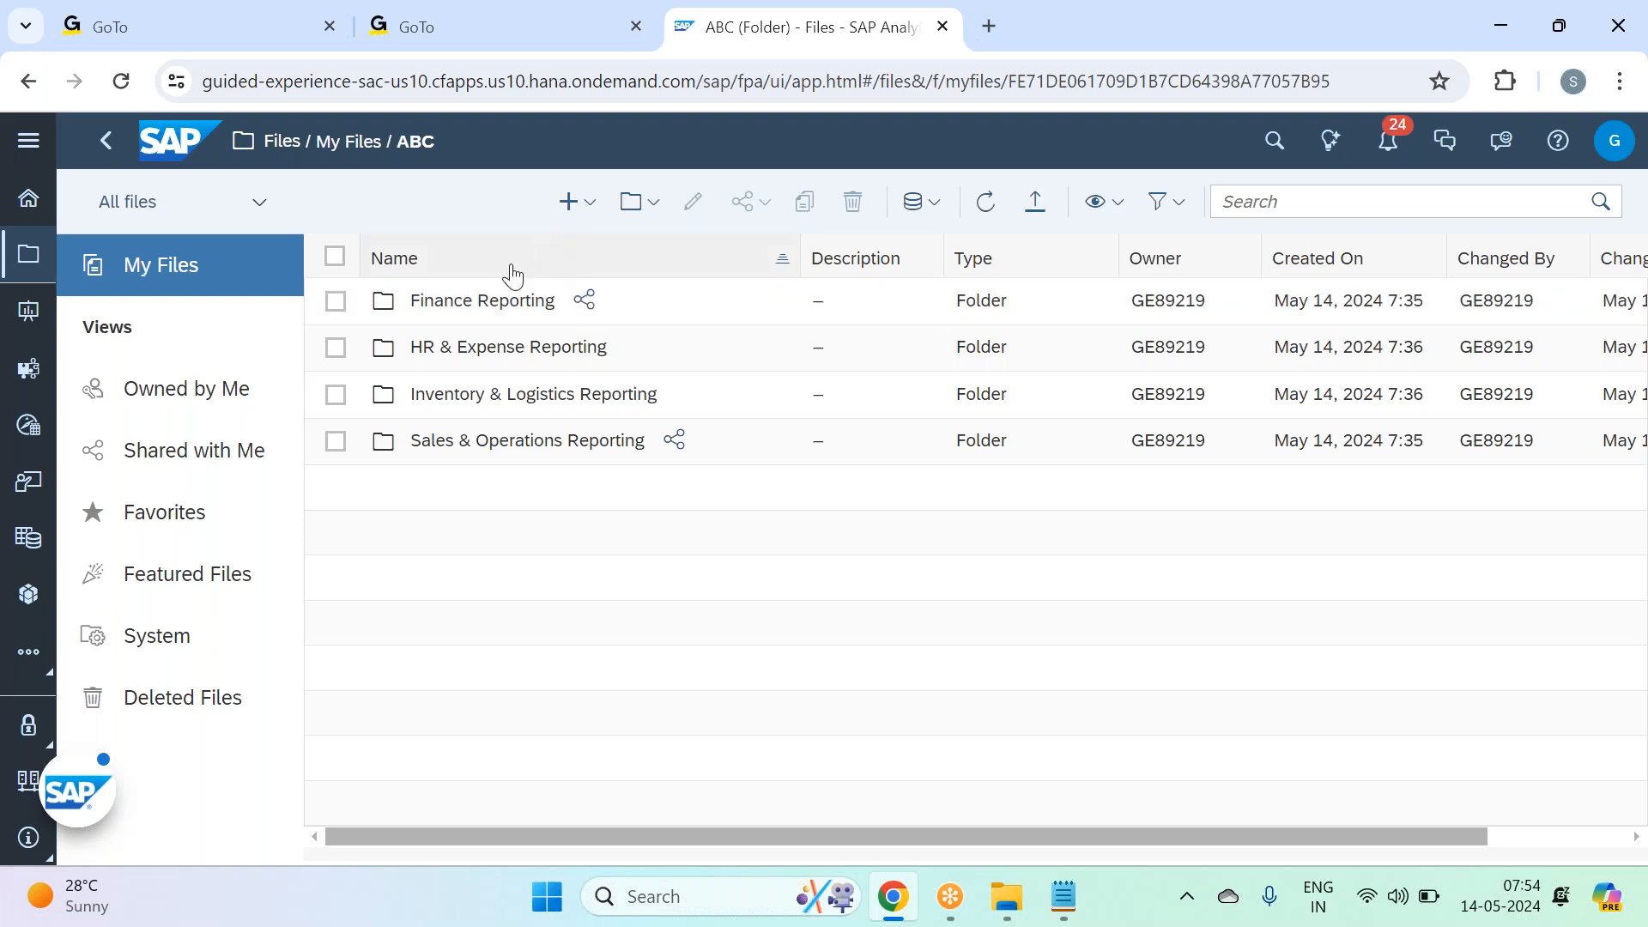
left_click(348, 140)
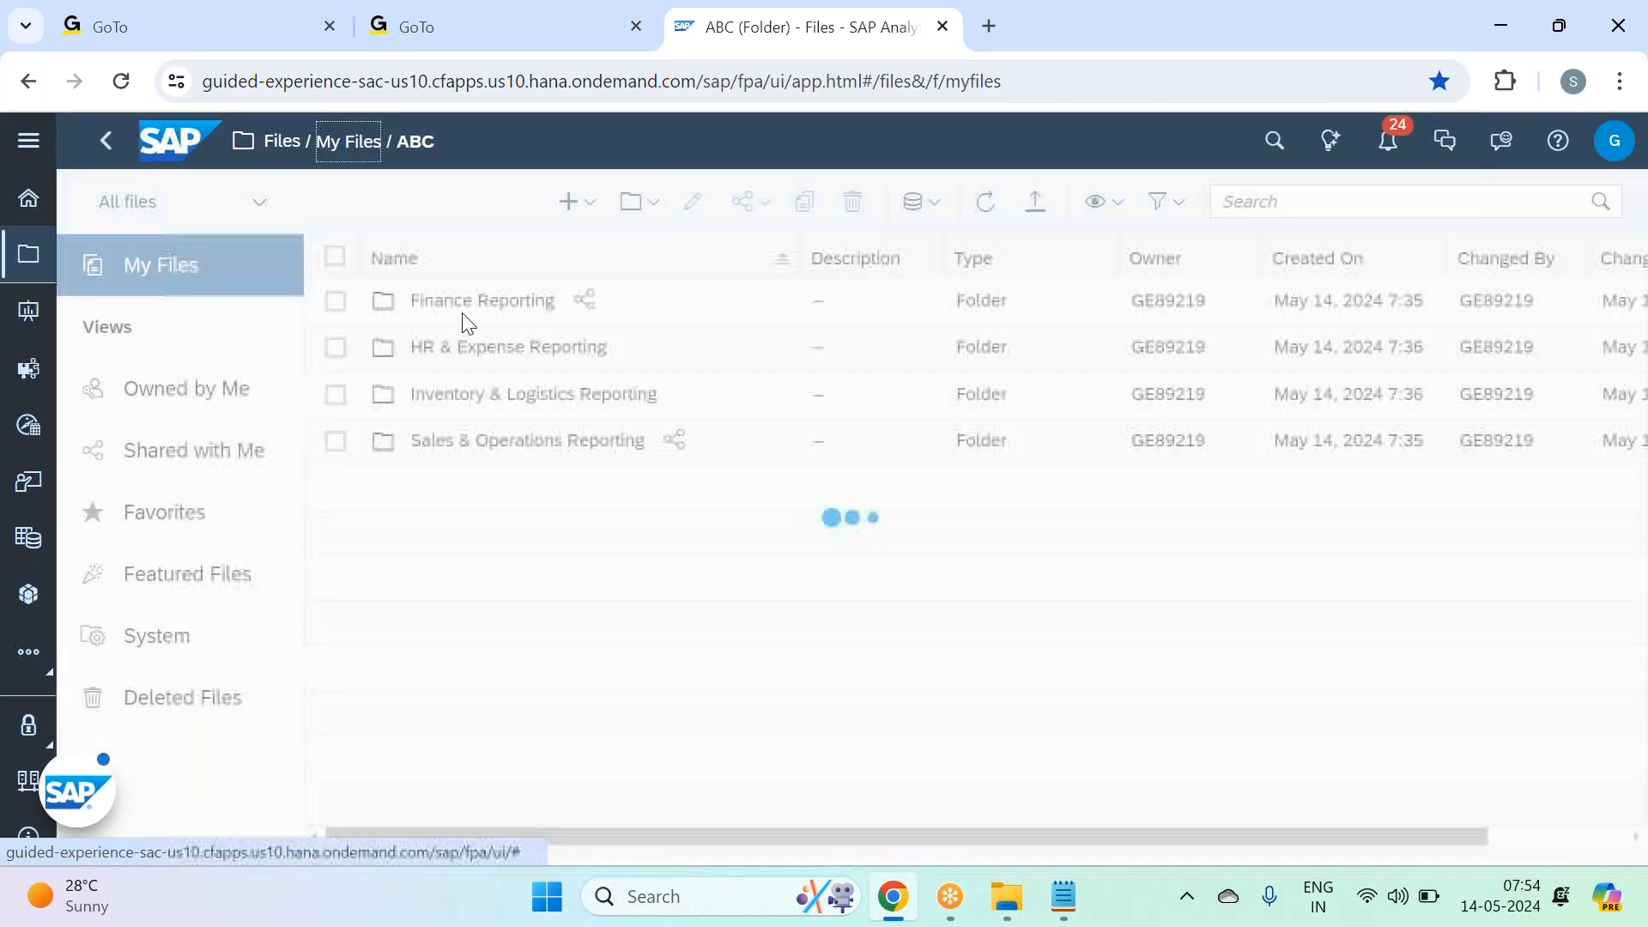
left_click(336, 301)
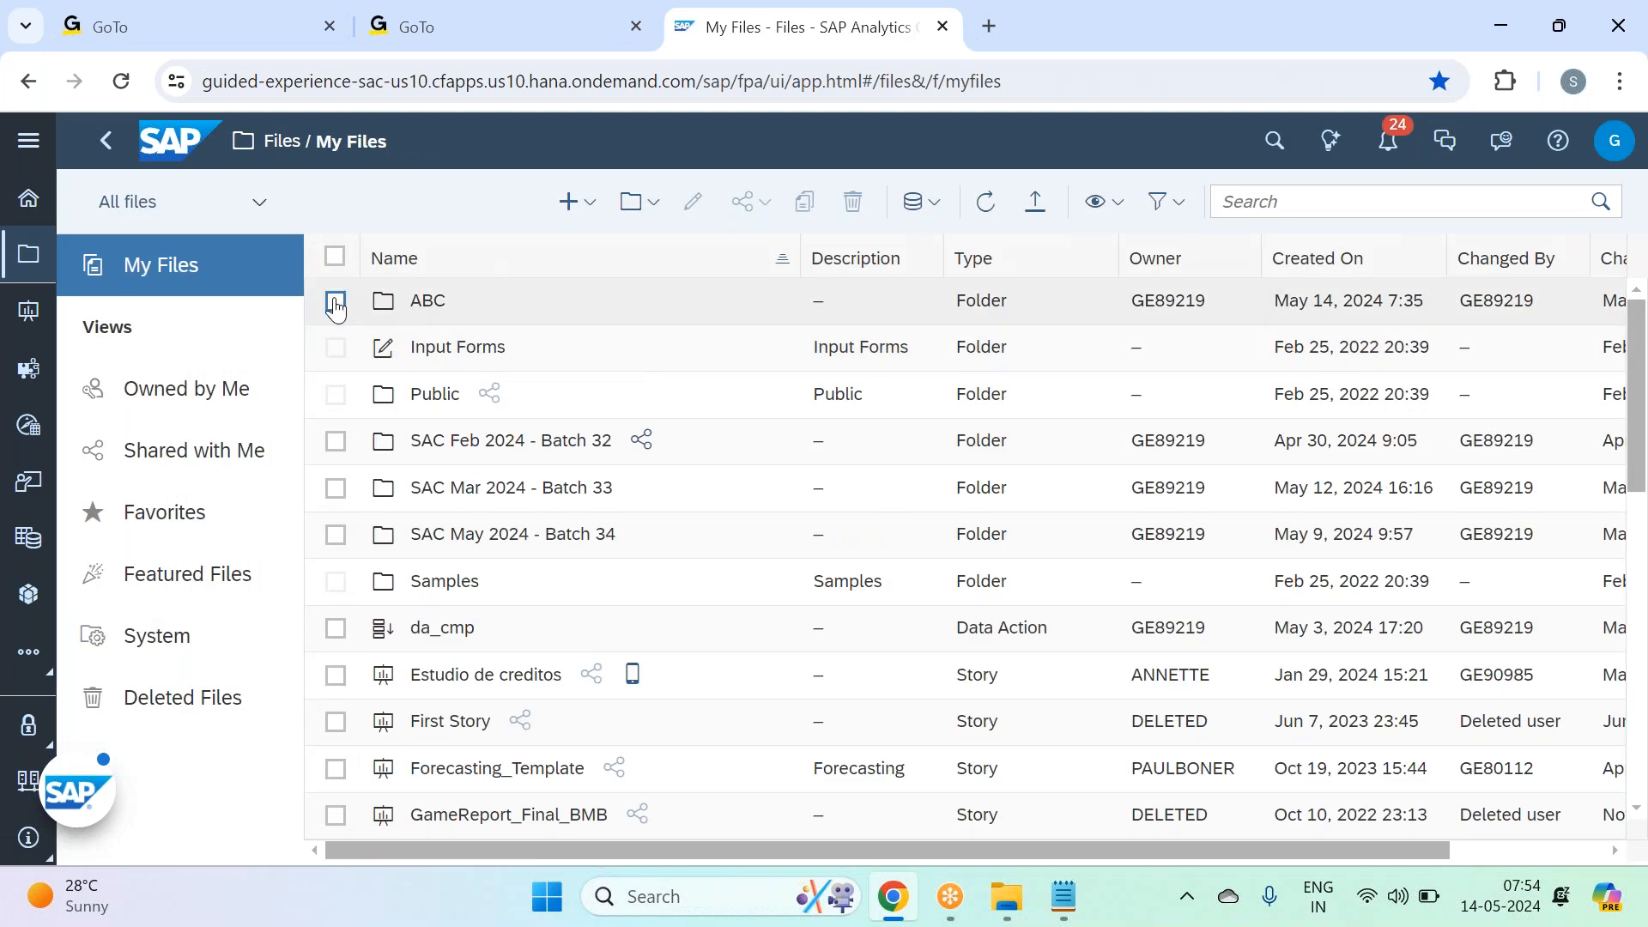
left_click(763, 211)
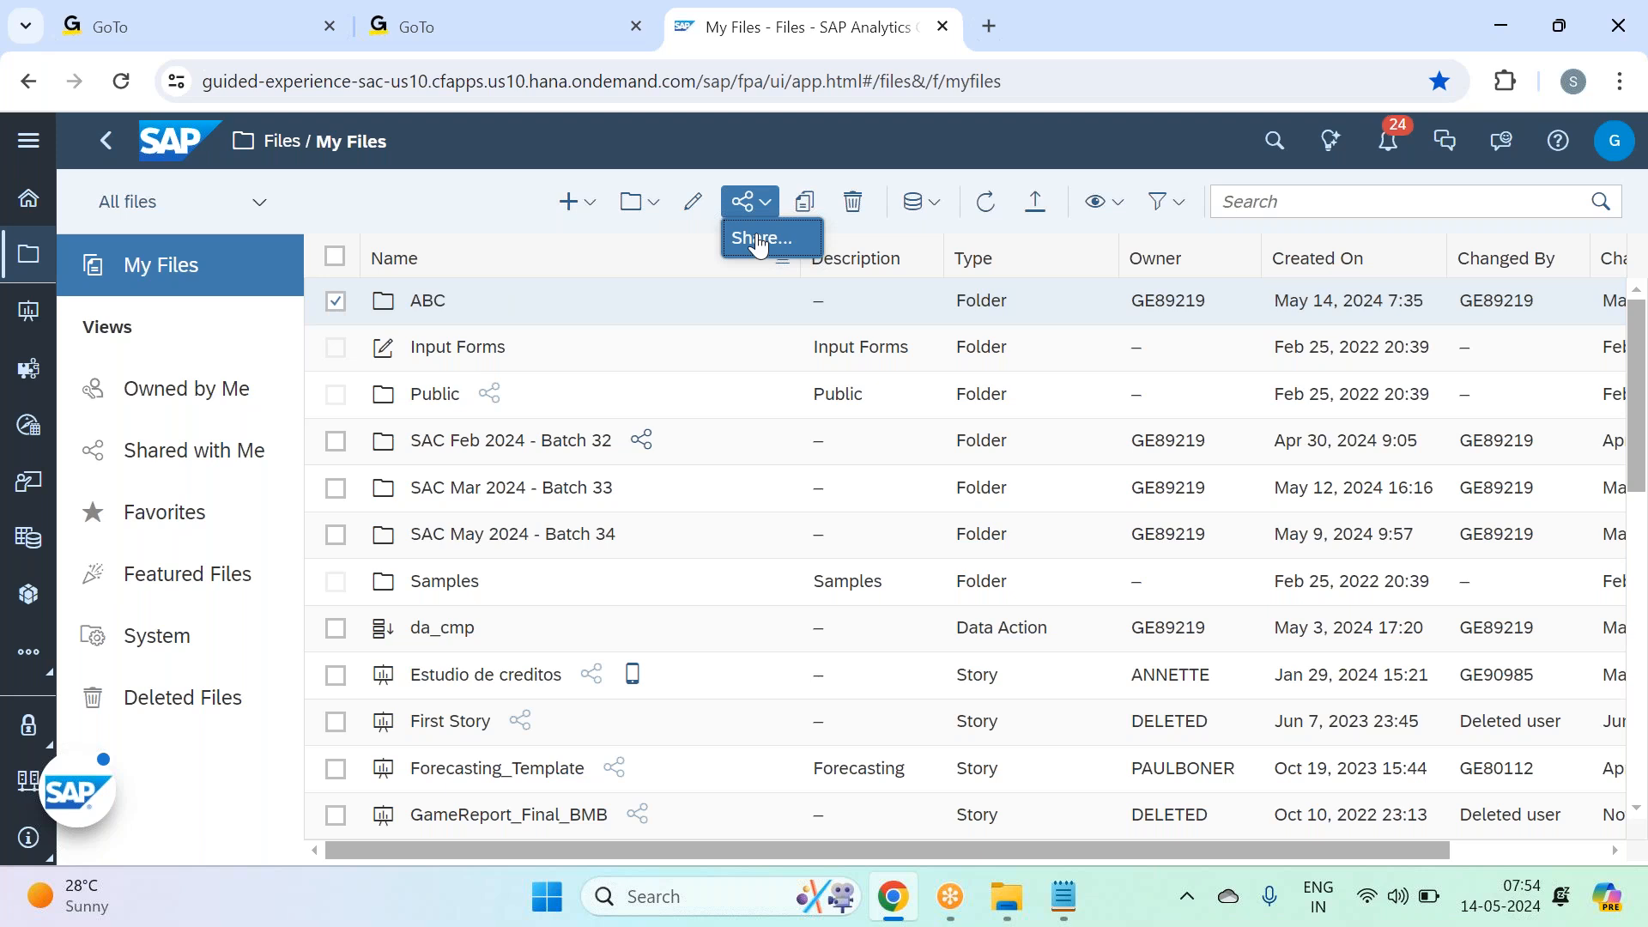
left_click(759, 242)
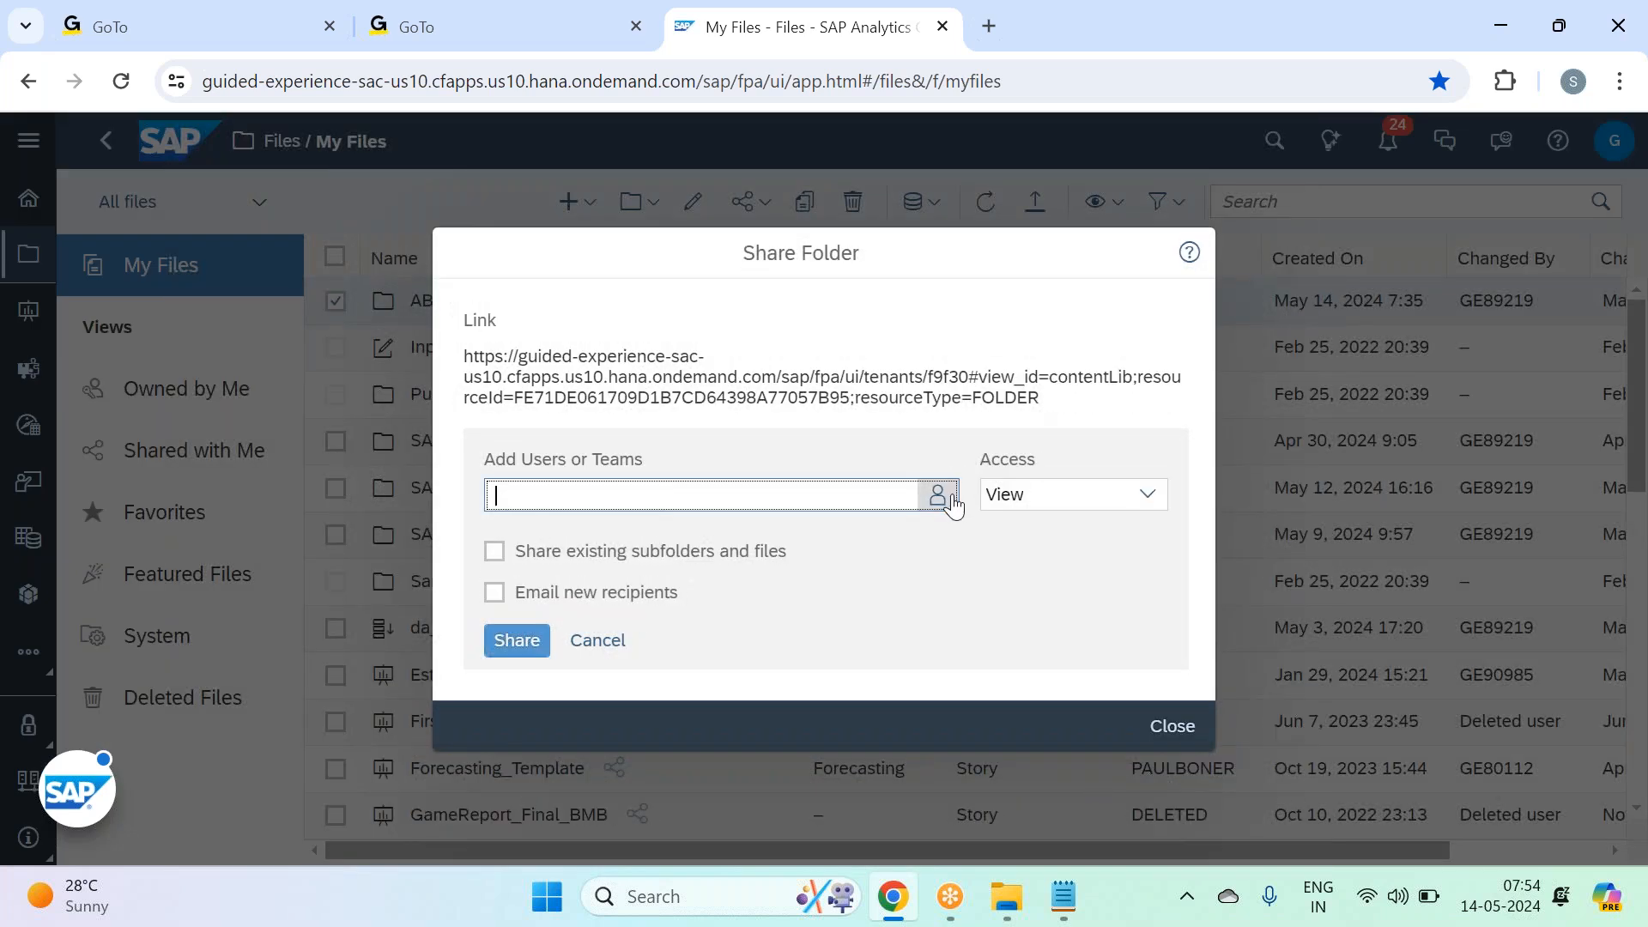
left_click(809, 512)
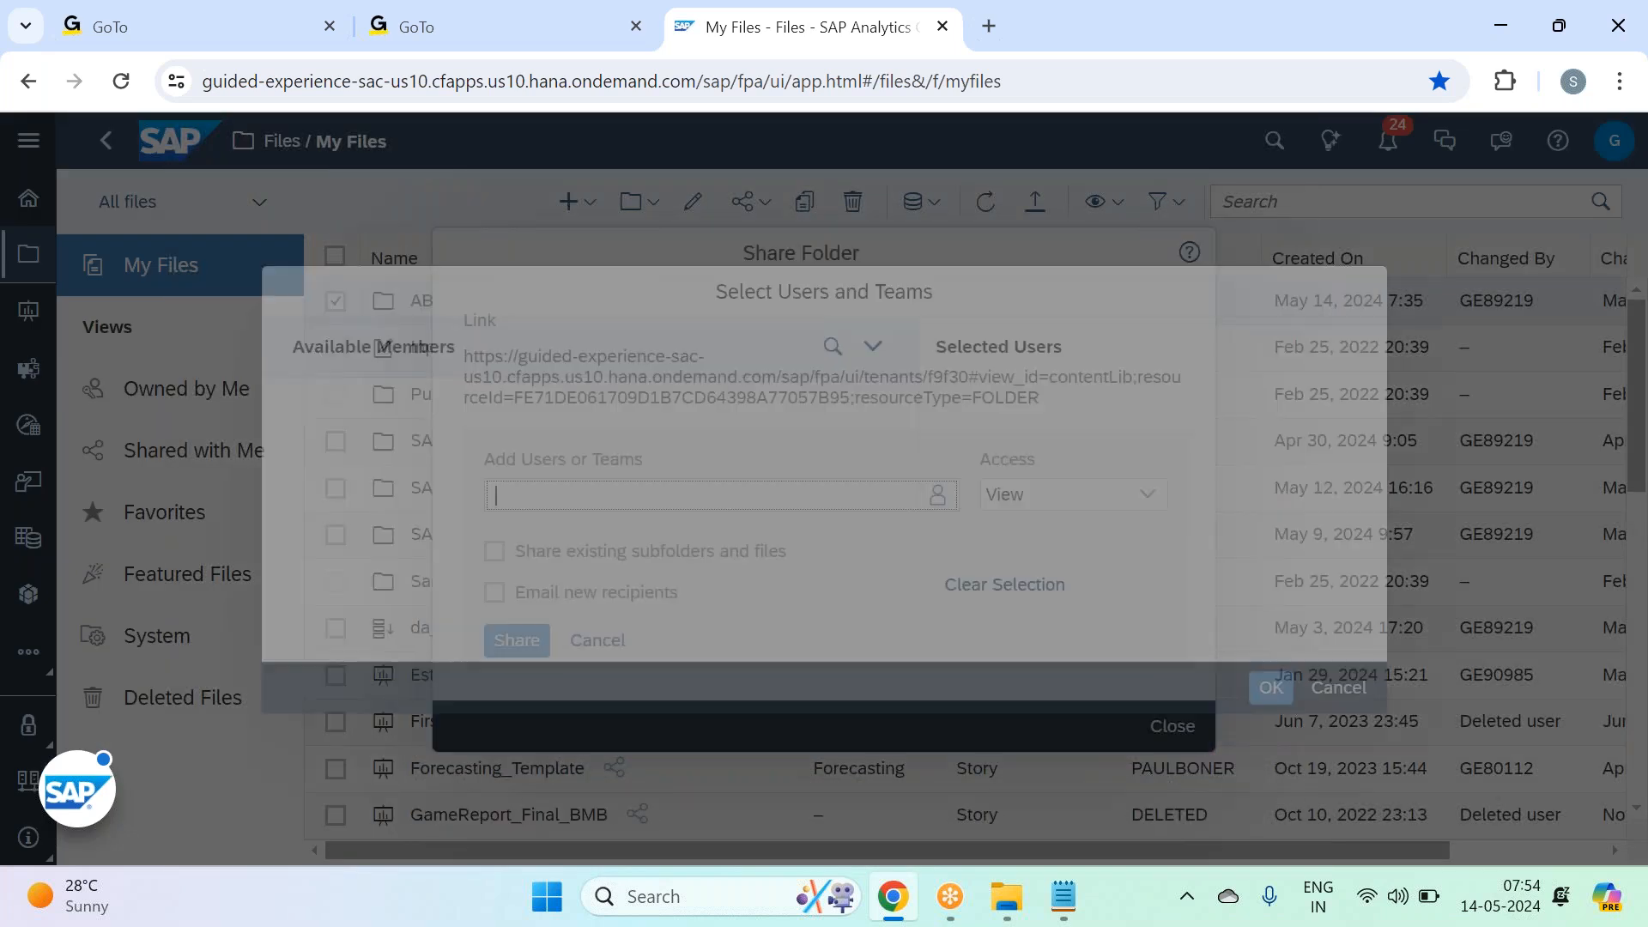
Step: Add the team DataActionRole_Planner_Reporter as a recipient of the folder share and choose custom access for it
scroll(570, 567, "down", 2)
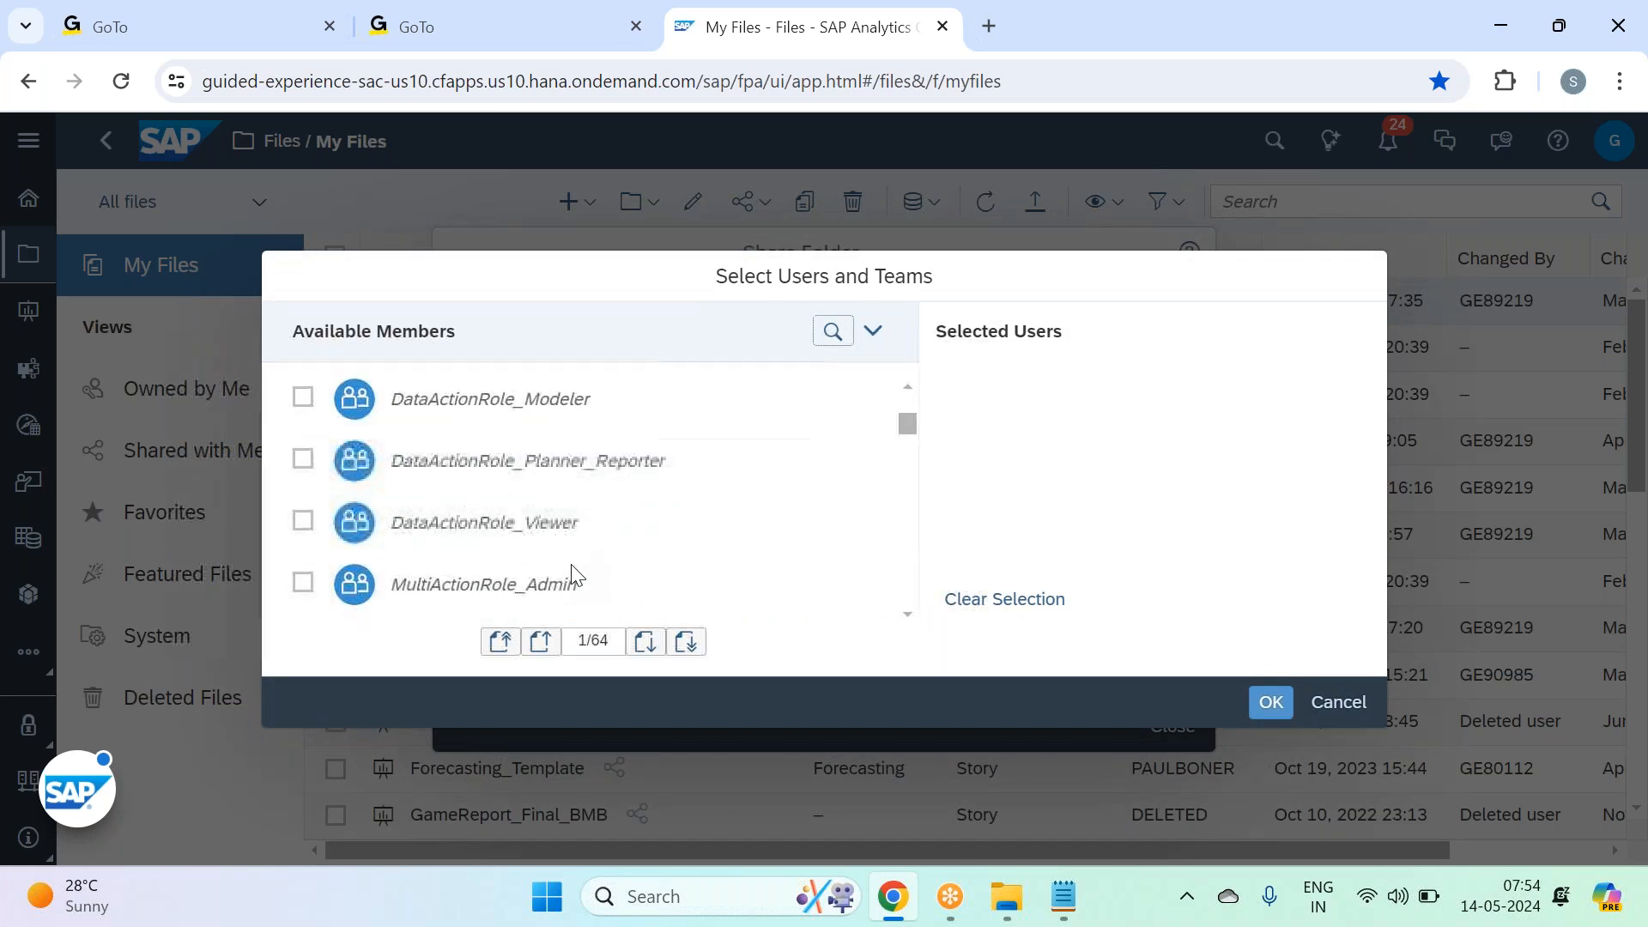
left_click(566, 464)
left_click(1267, 703)
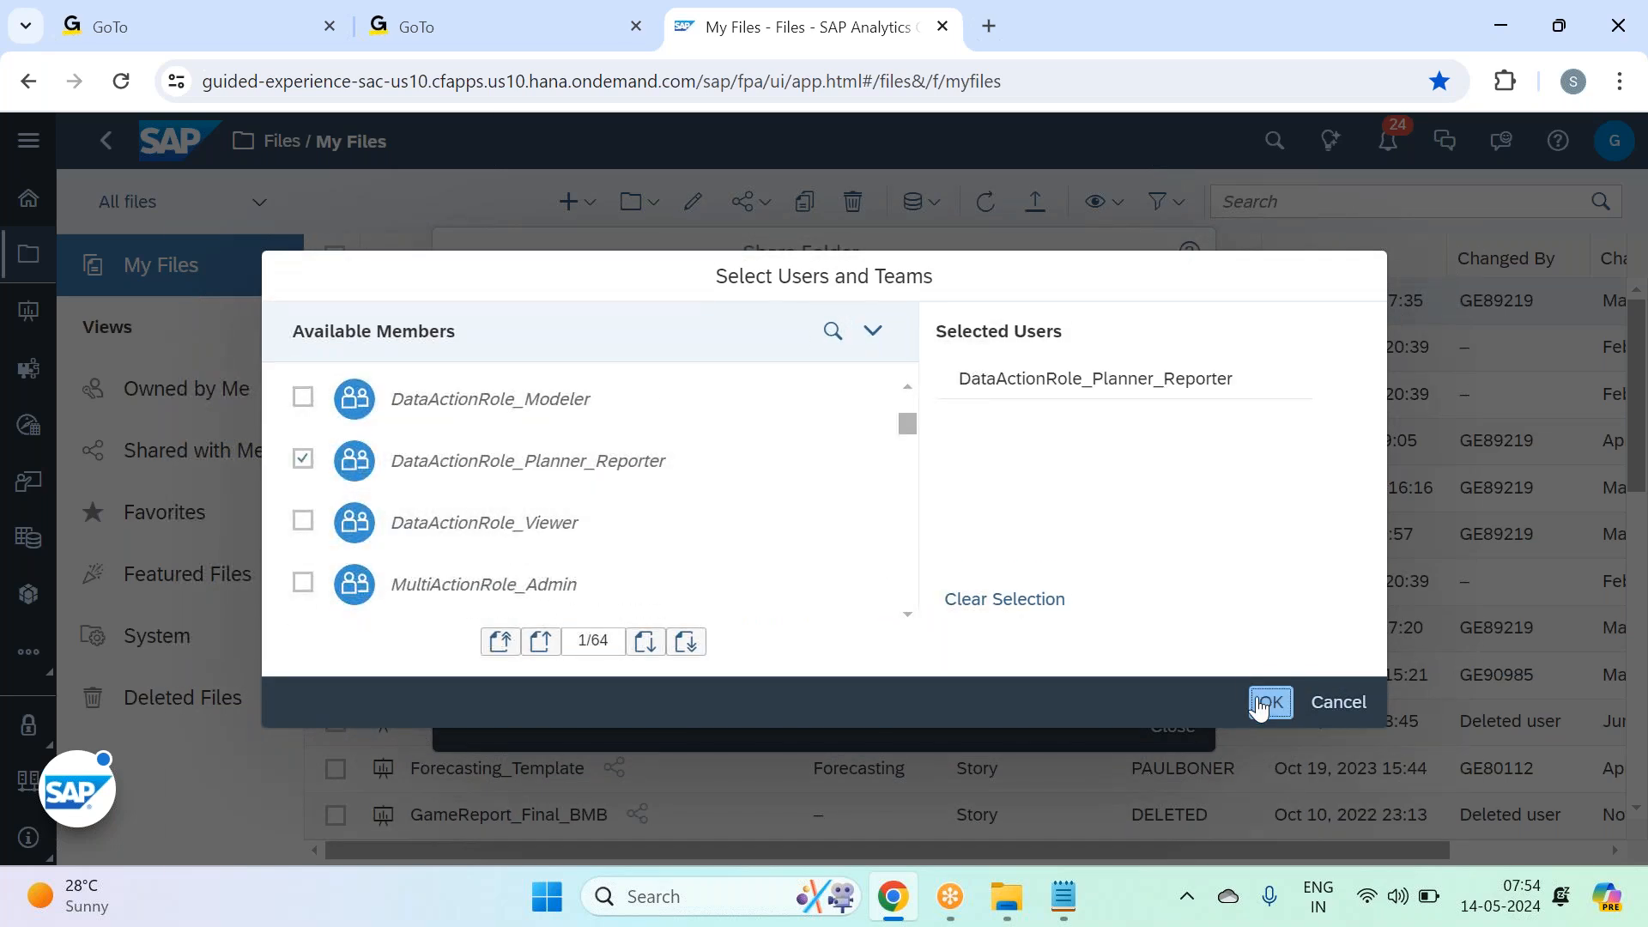
left_click(1148, 496)
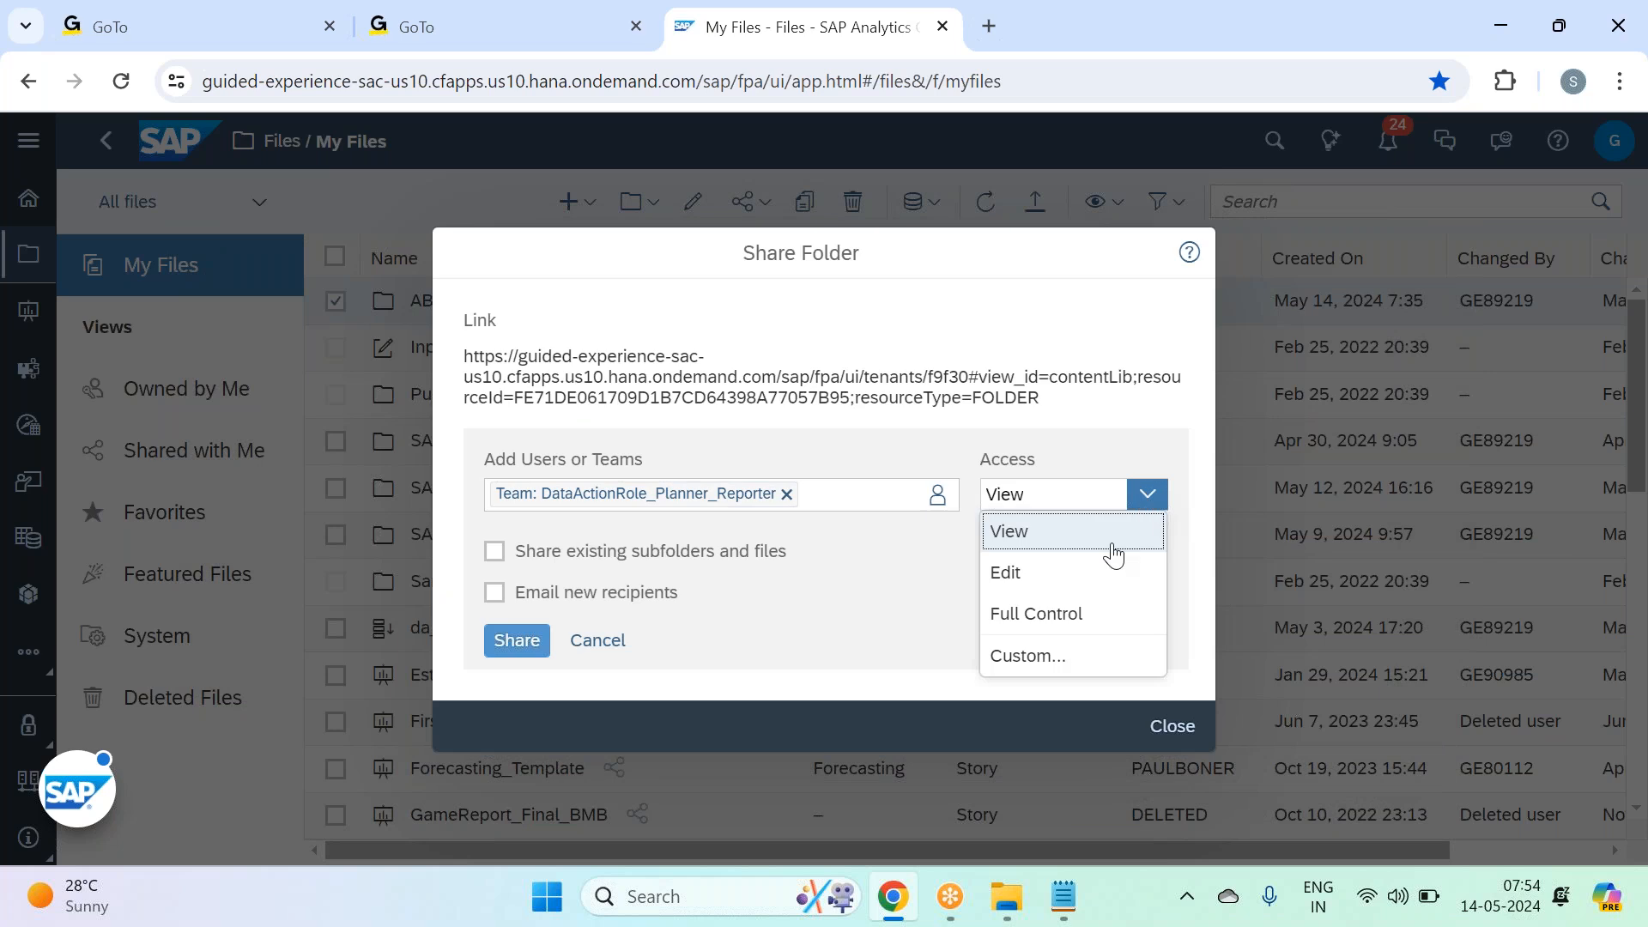
left_click(1059, 671)
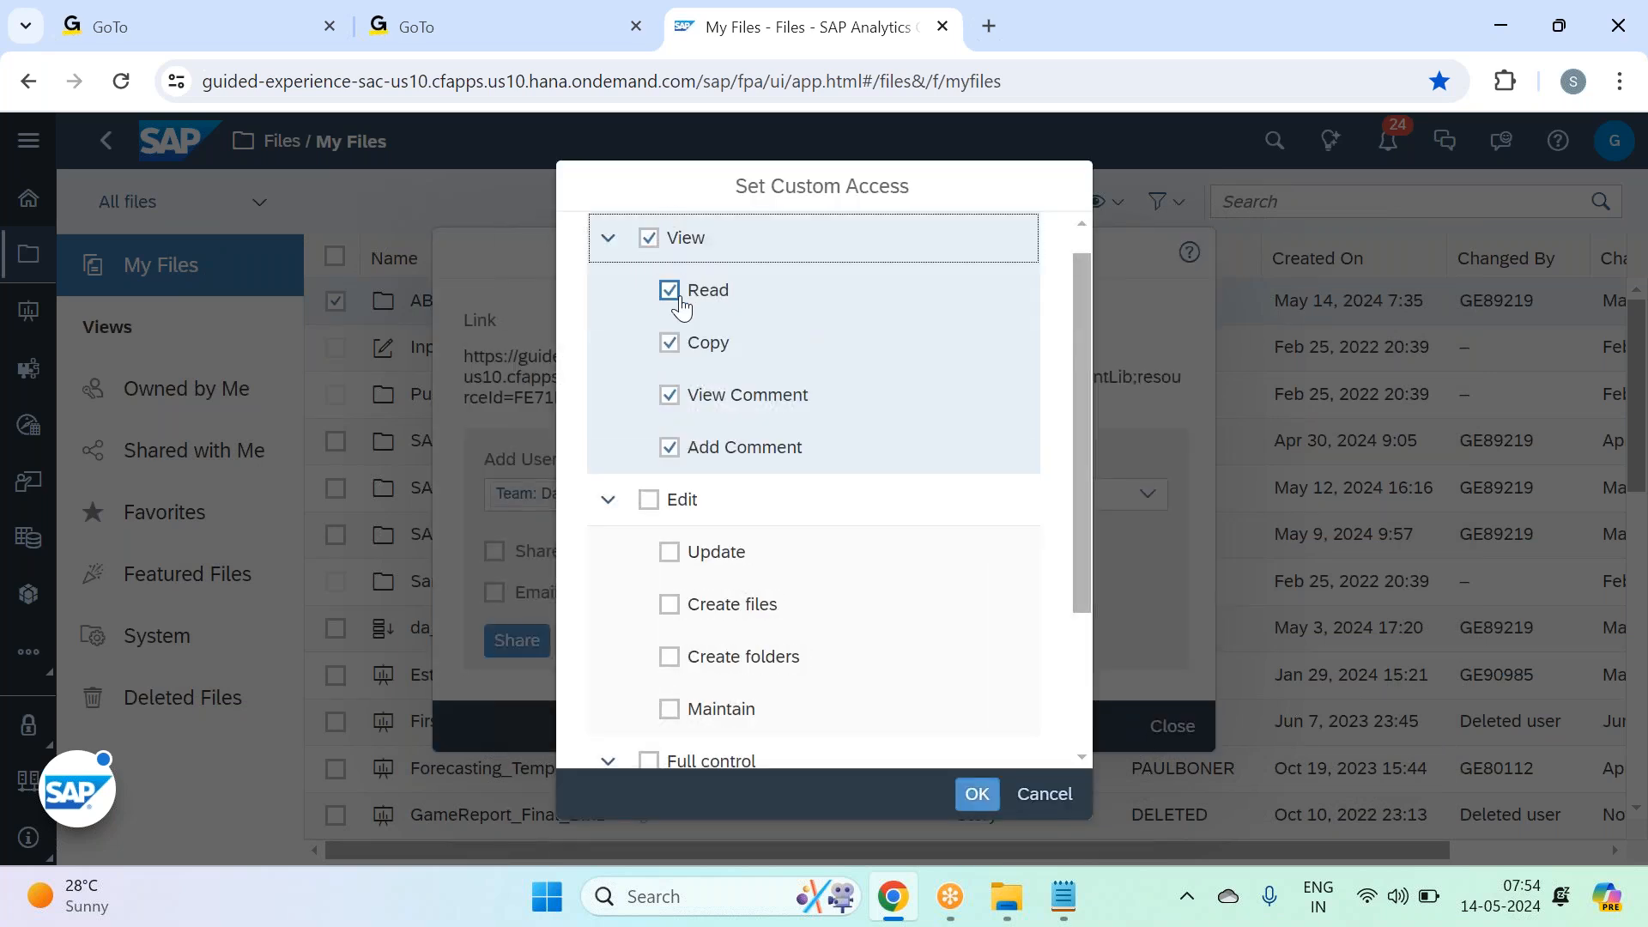
Step: Grant the Update, Create files, Create folders and Maintain permissions in the custom access settings
scroll(687, 430, "down", 1)
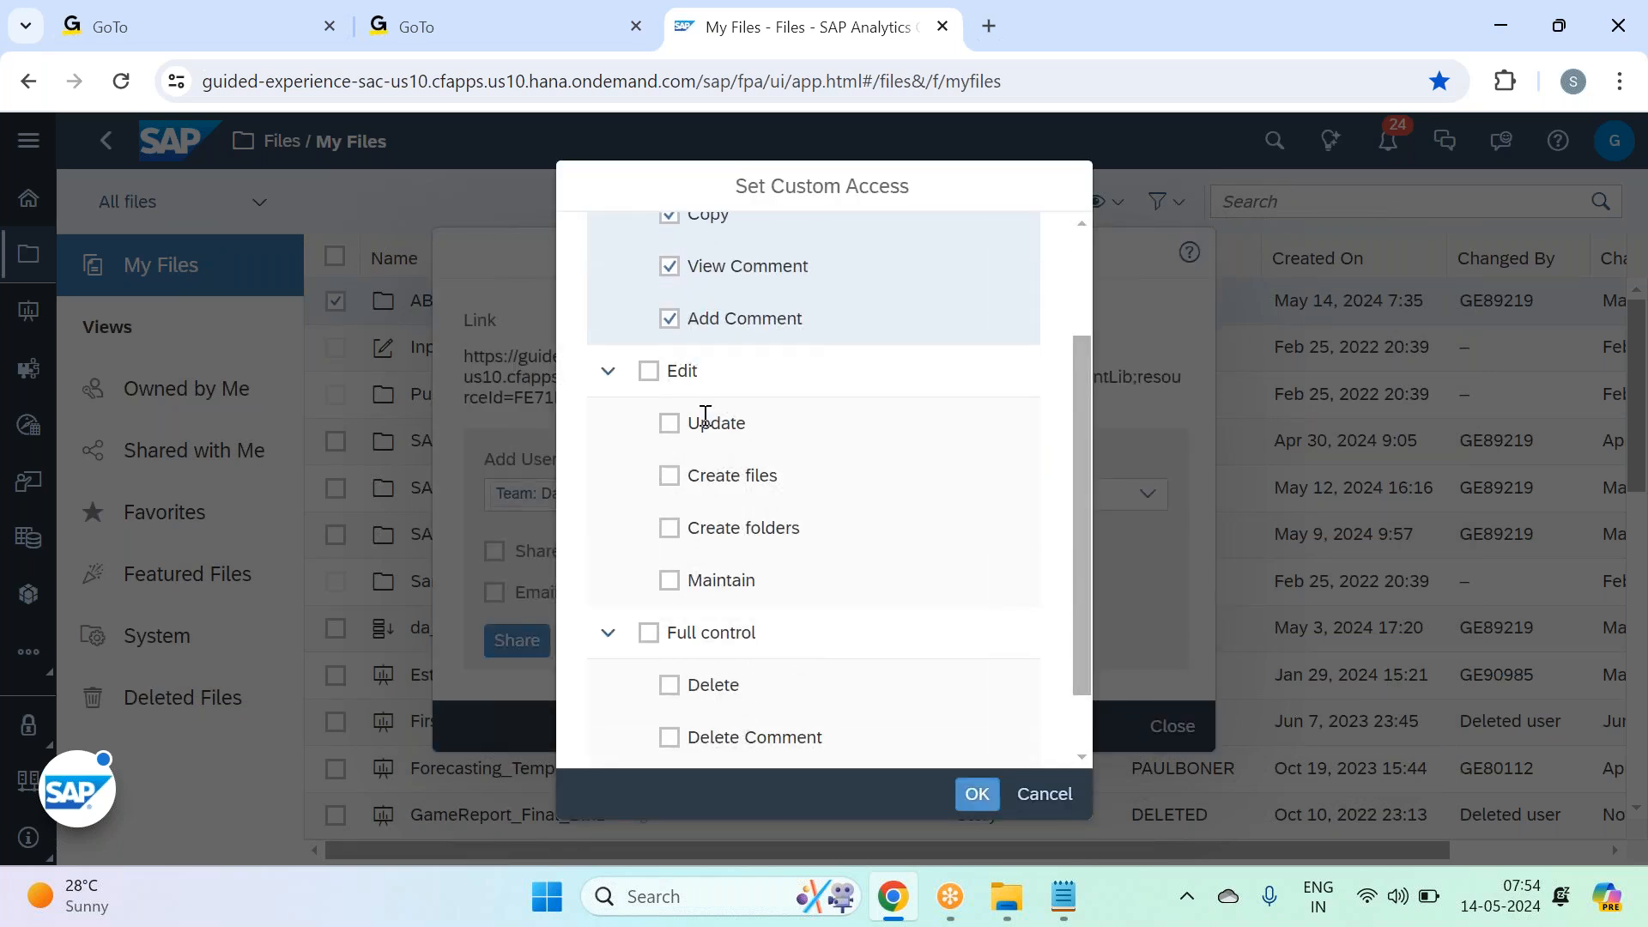
left_click(669, 424)
left_click(670, 475)
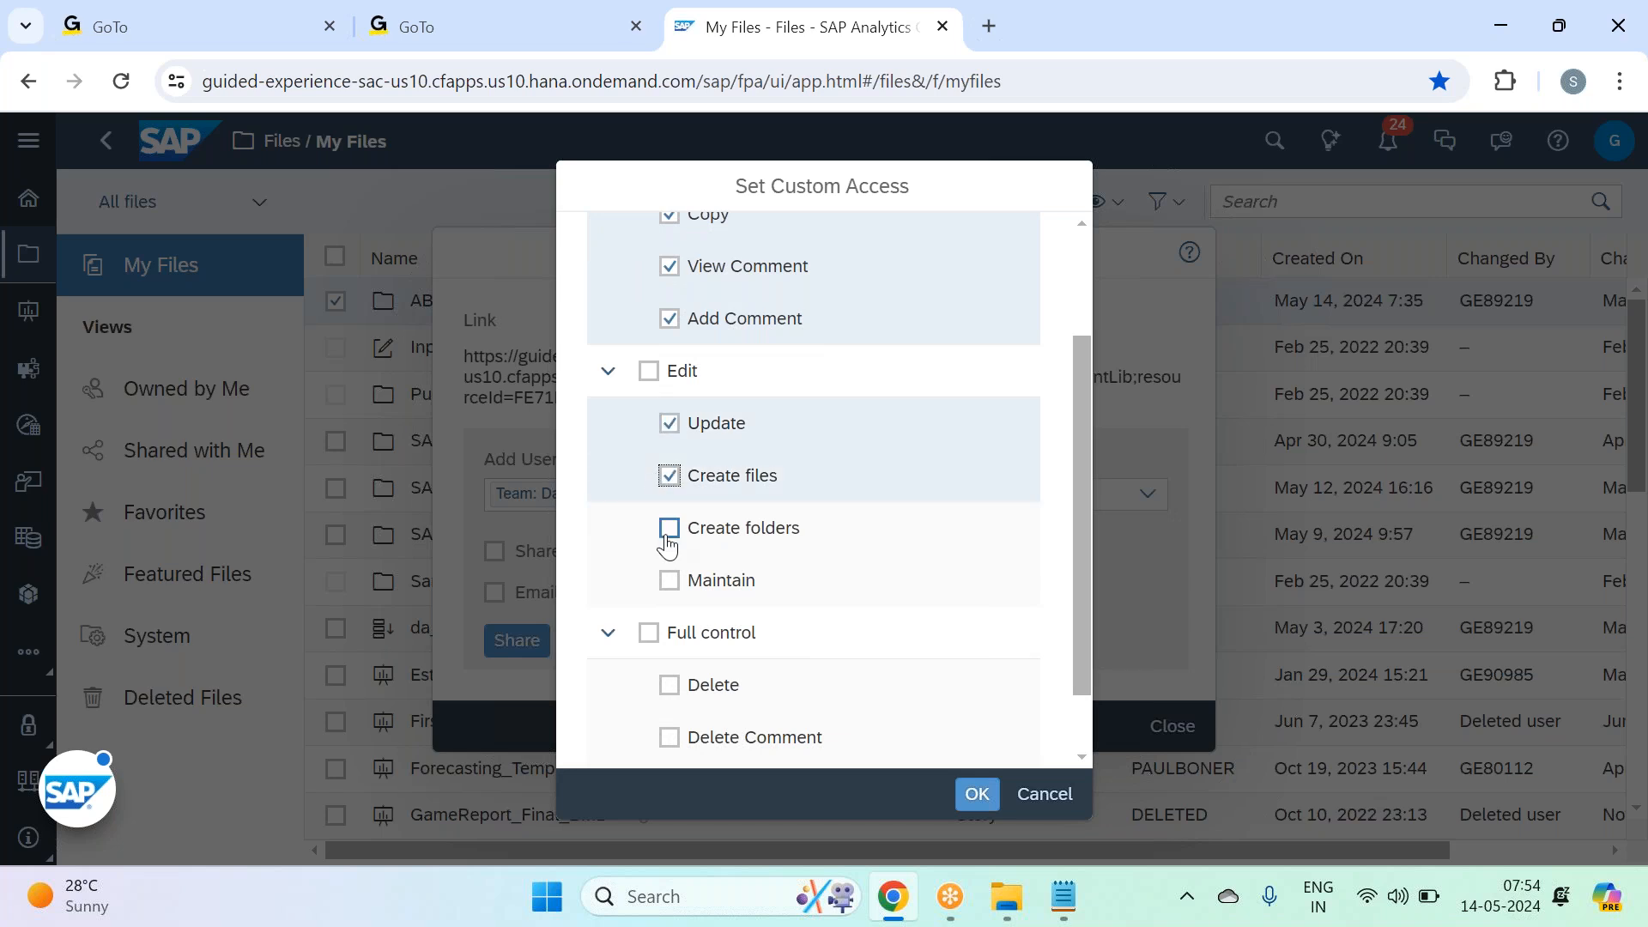
left_click(668, 535)
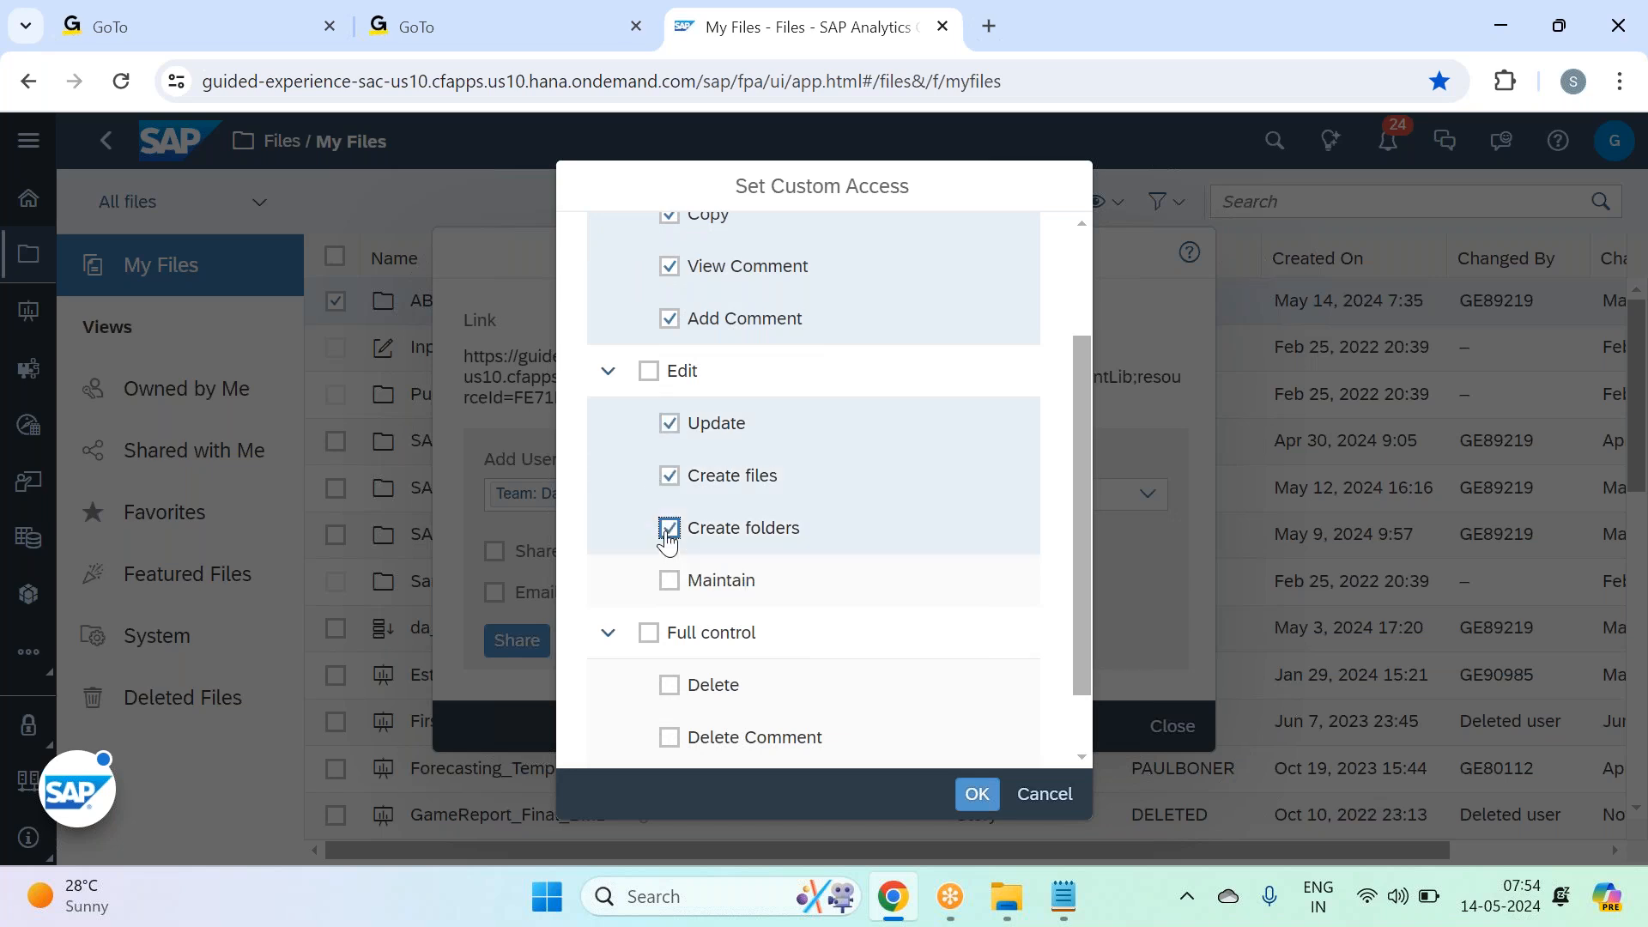
left_click(670, 581)
Step: Grant the Delete, Share and Delete Comment permissions under Full control
scroll(689, 586, "down", 1)
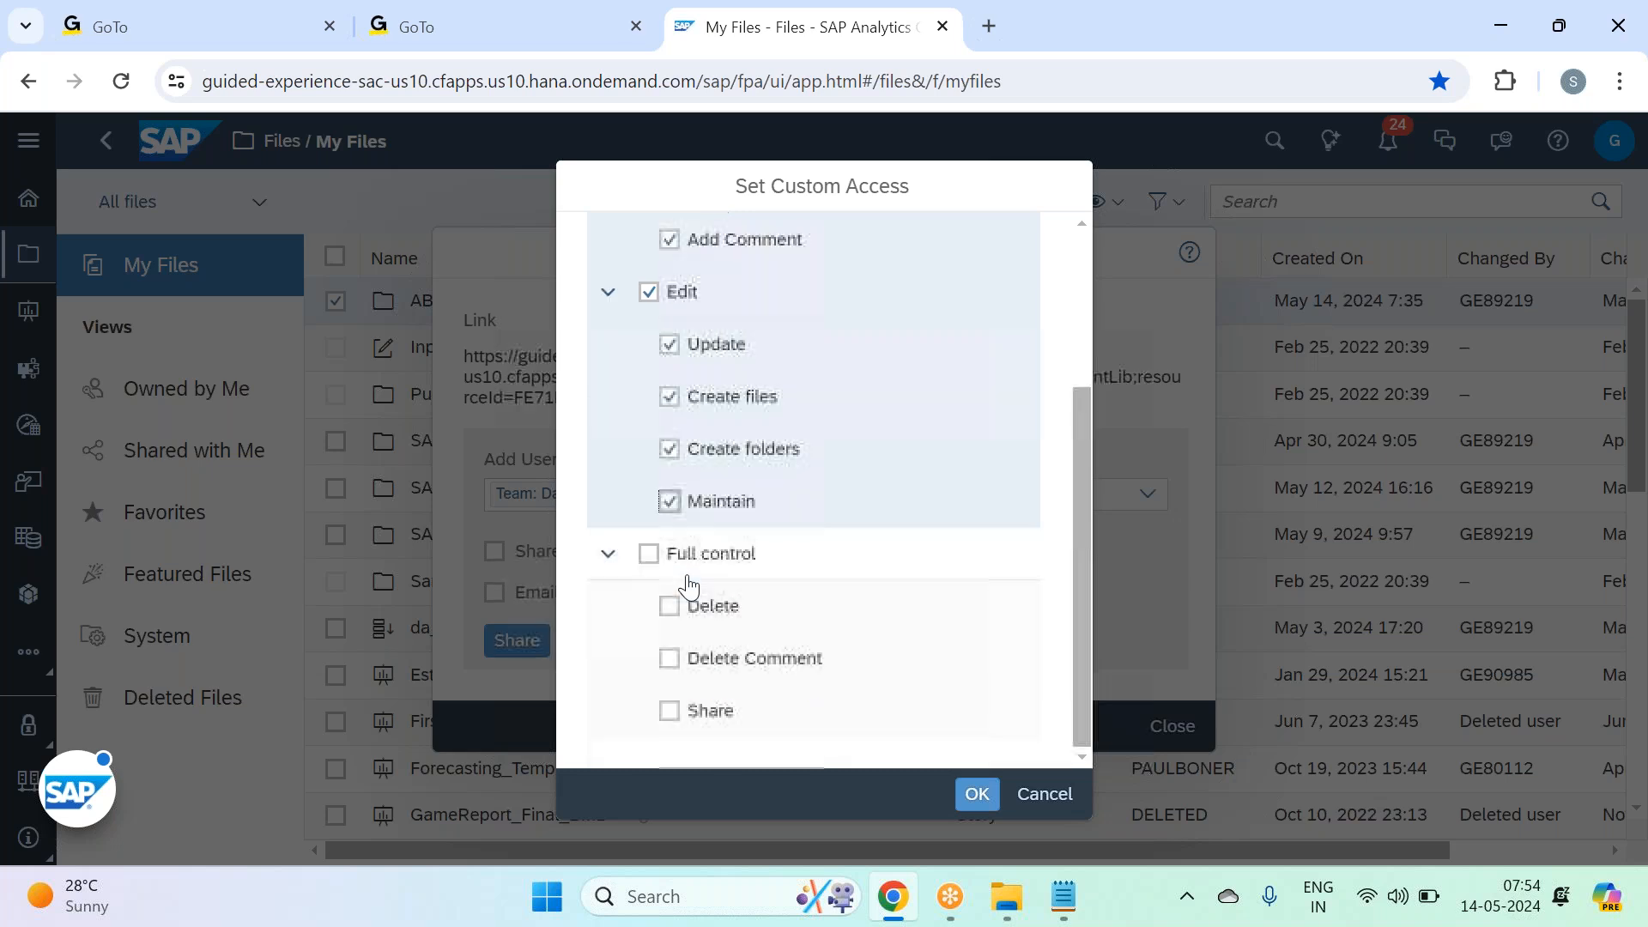
left_click(687, 608)
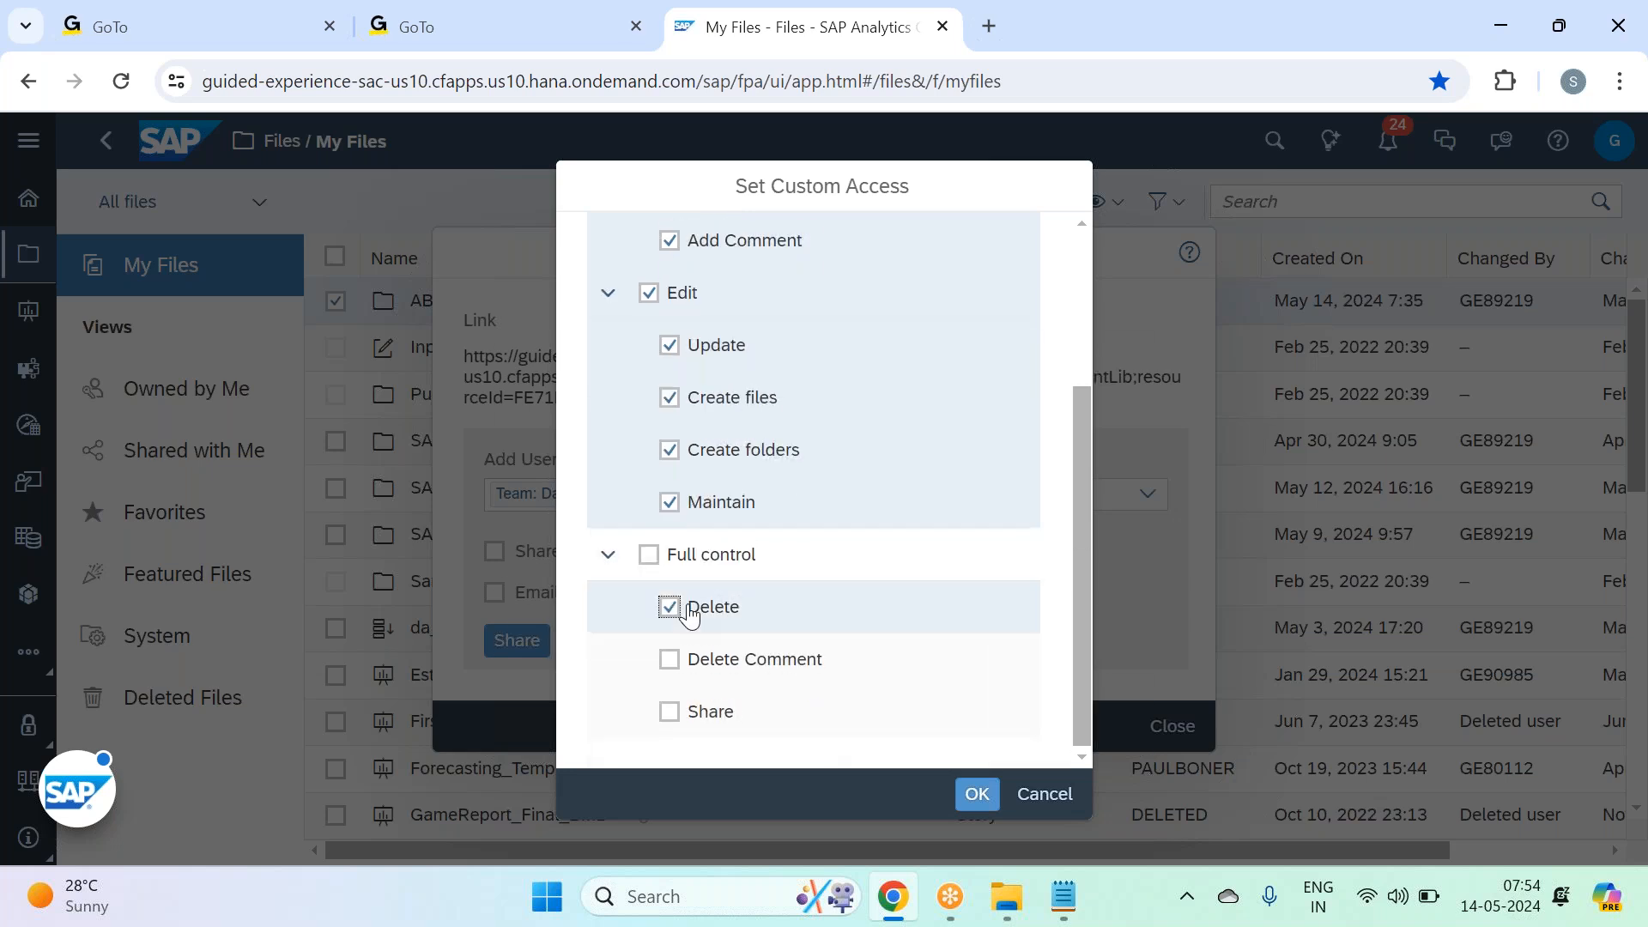
left_click(670, 712)
left_click(670, 659)
Step: Switch the whole View and Edit permission groups off and on to try group-level selection
scroll(736, 504, "up", 3)
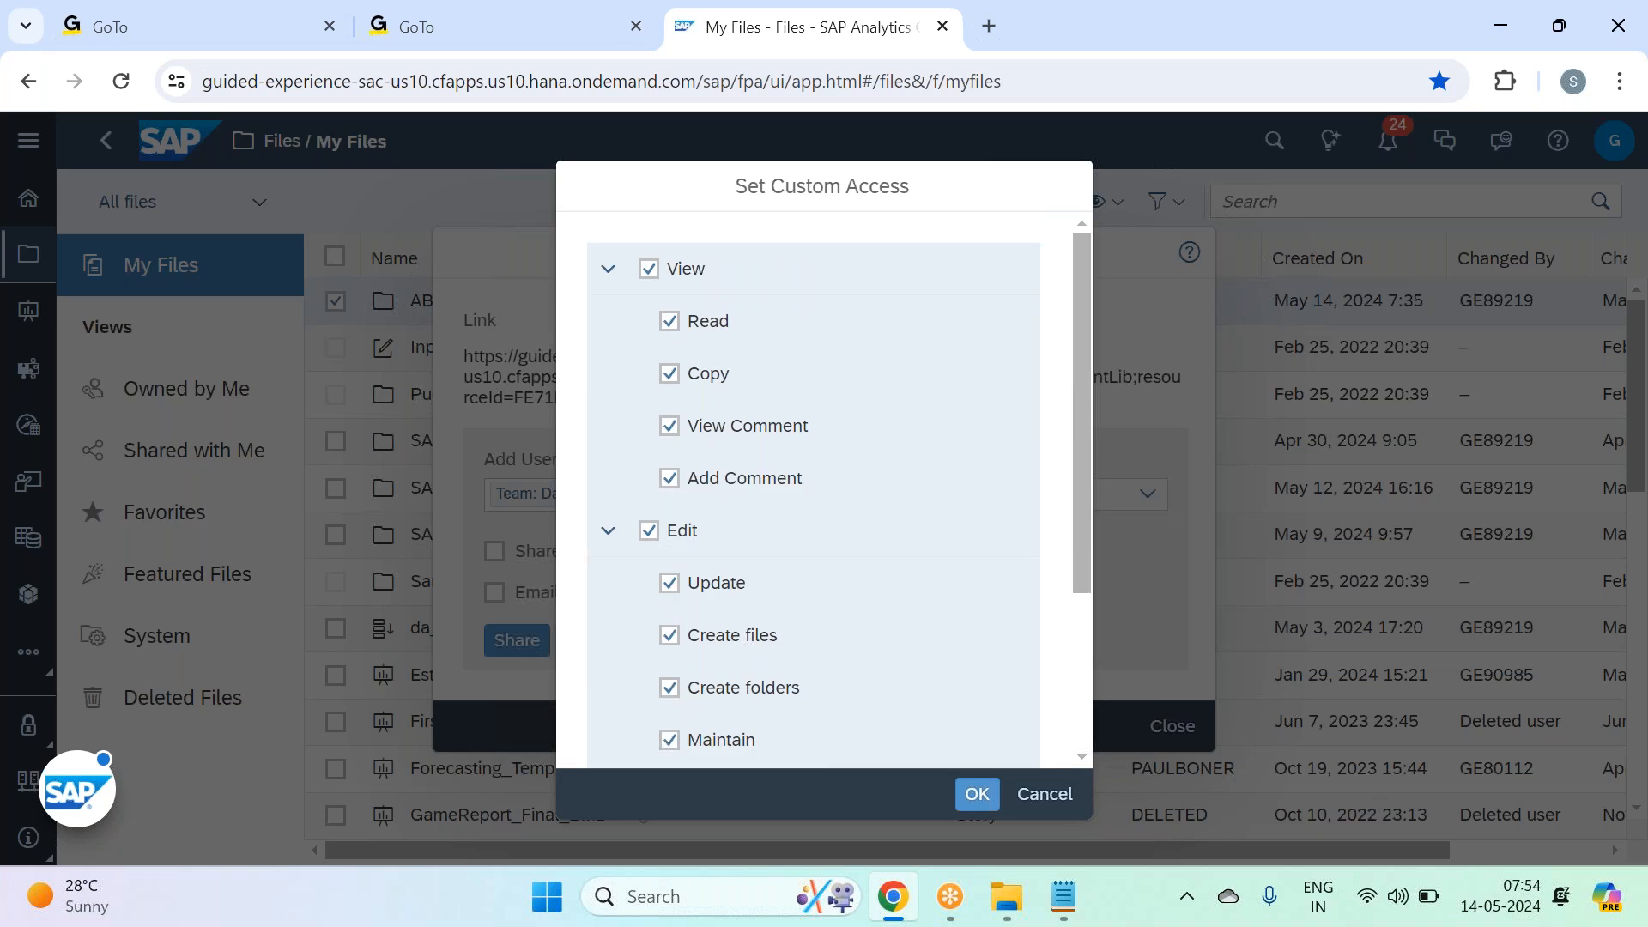
left_click(650, 272)
left_click(650, 271)
left_click(656, 533)
left_click(657, 532)
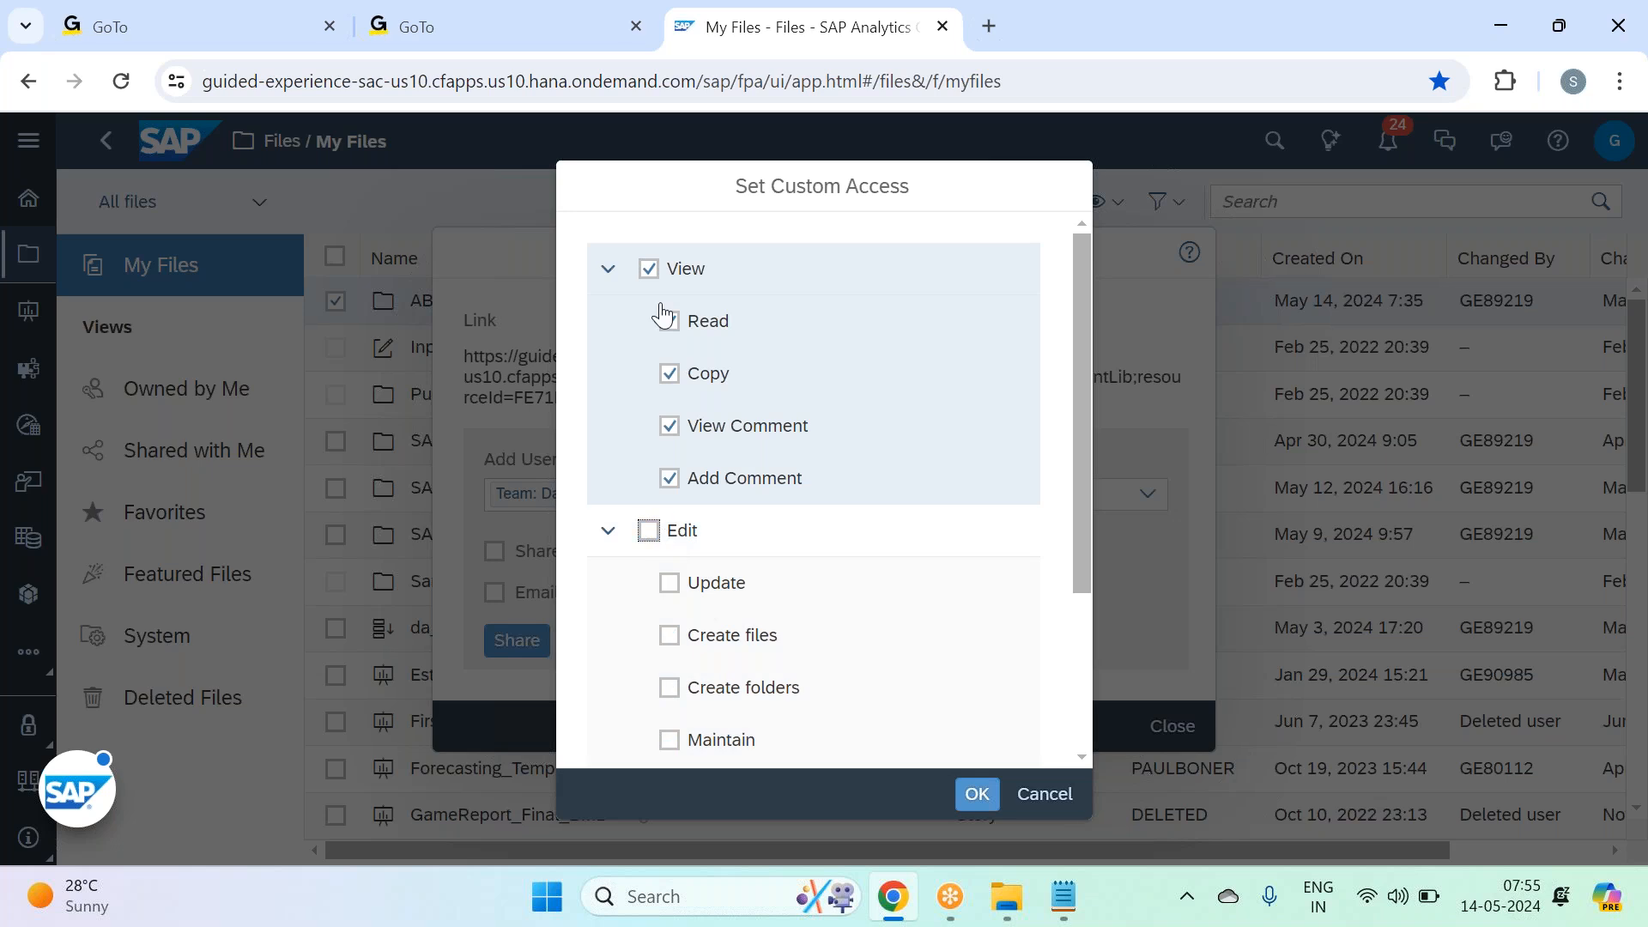
Step: Grant the entire Full control group and share the ABC folder with the team, including existing subfolders and files
scroll(653, 713, "down", 3)
left_click(650, 555)
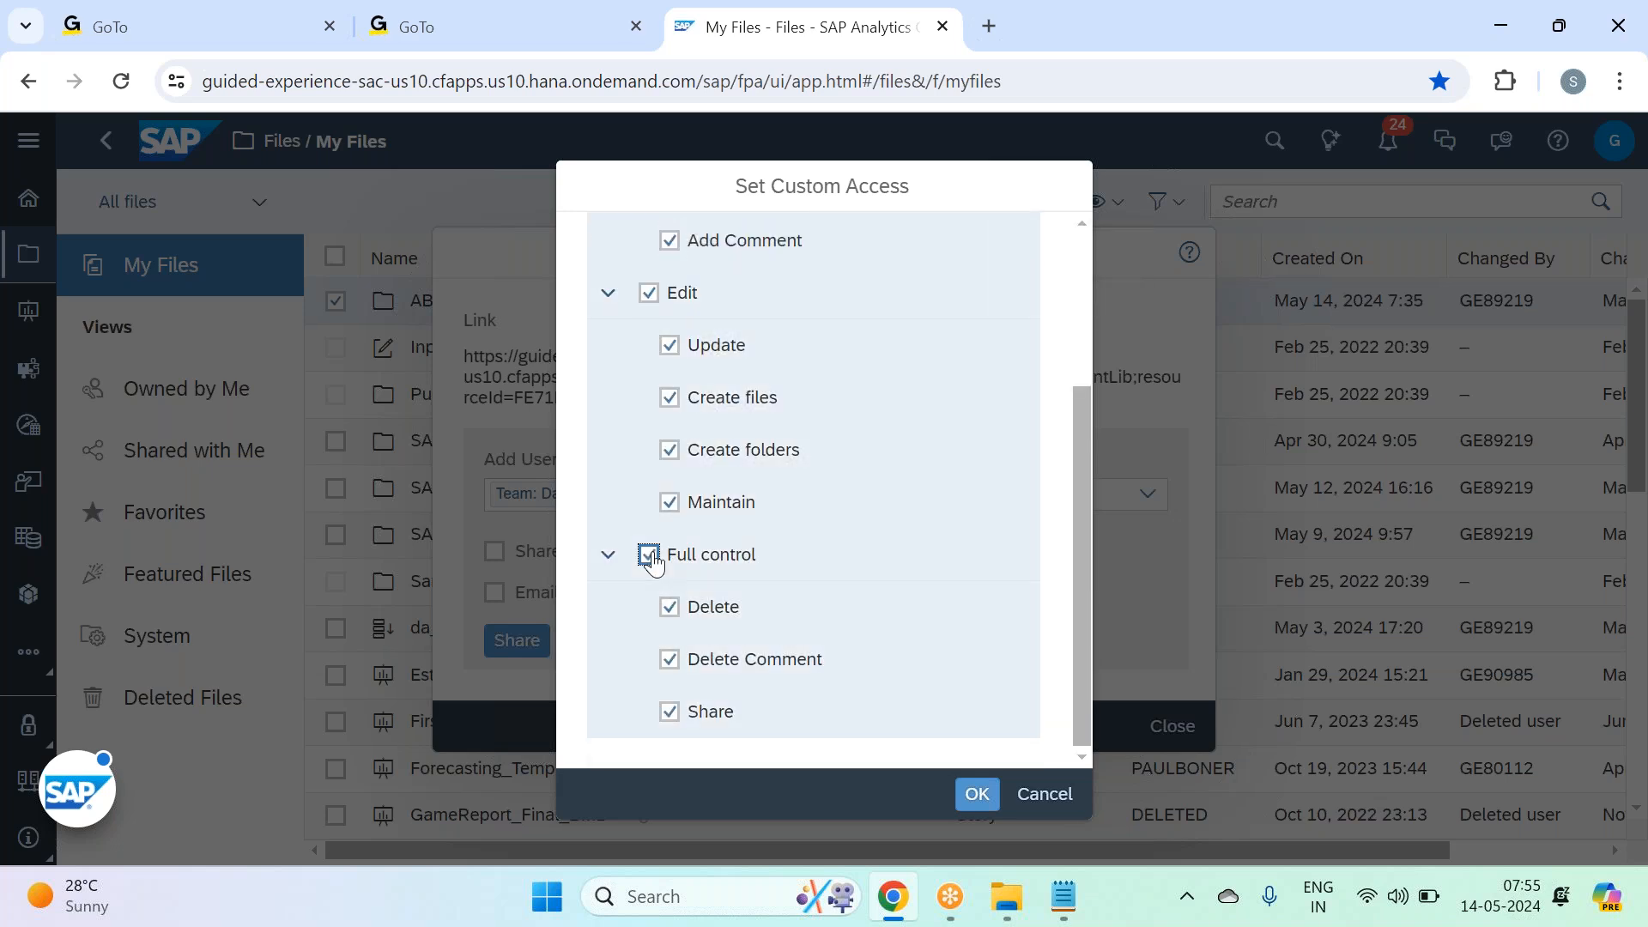
scroll(781, 532, "up", 3)
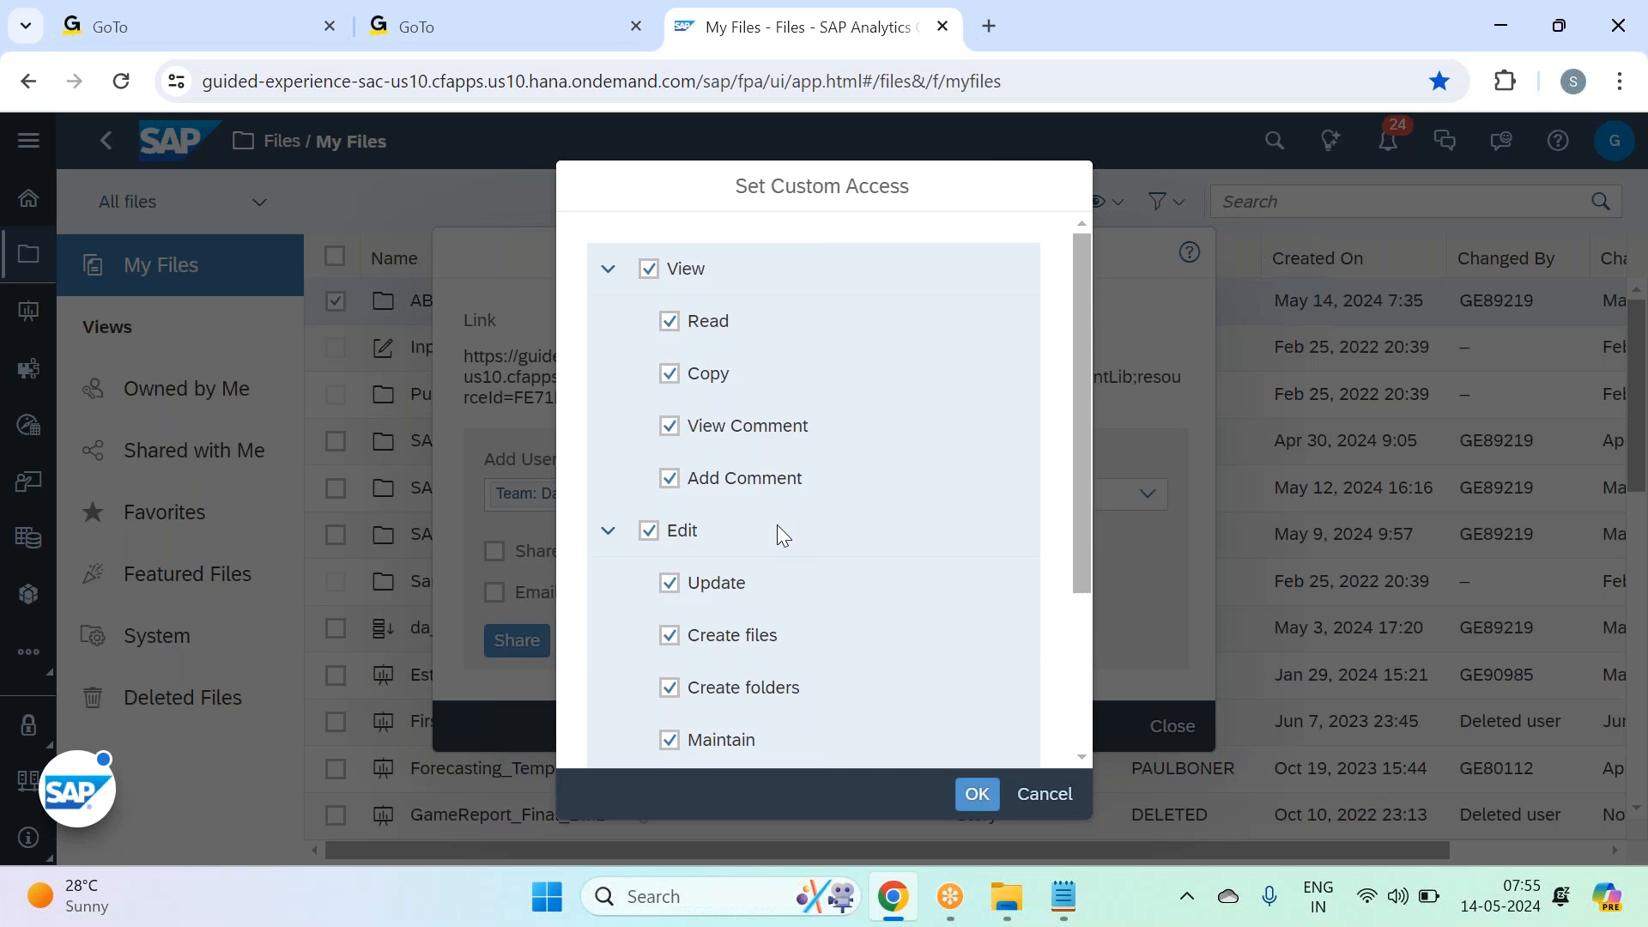
left_click(978, 795)
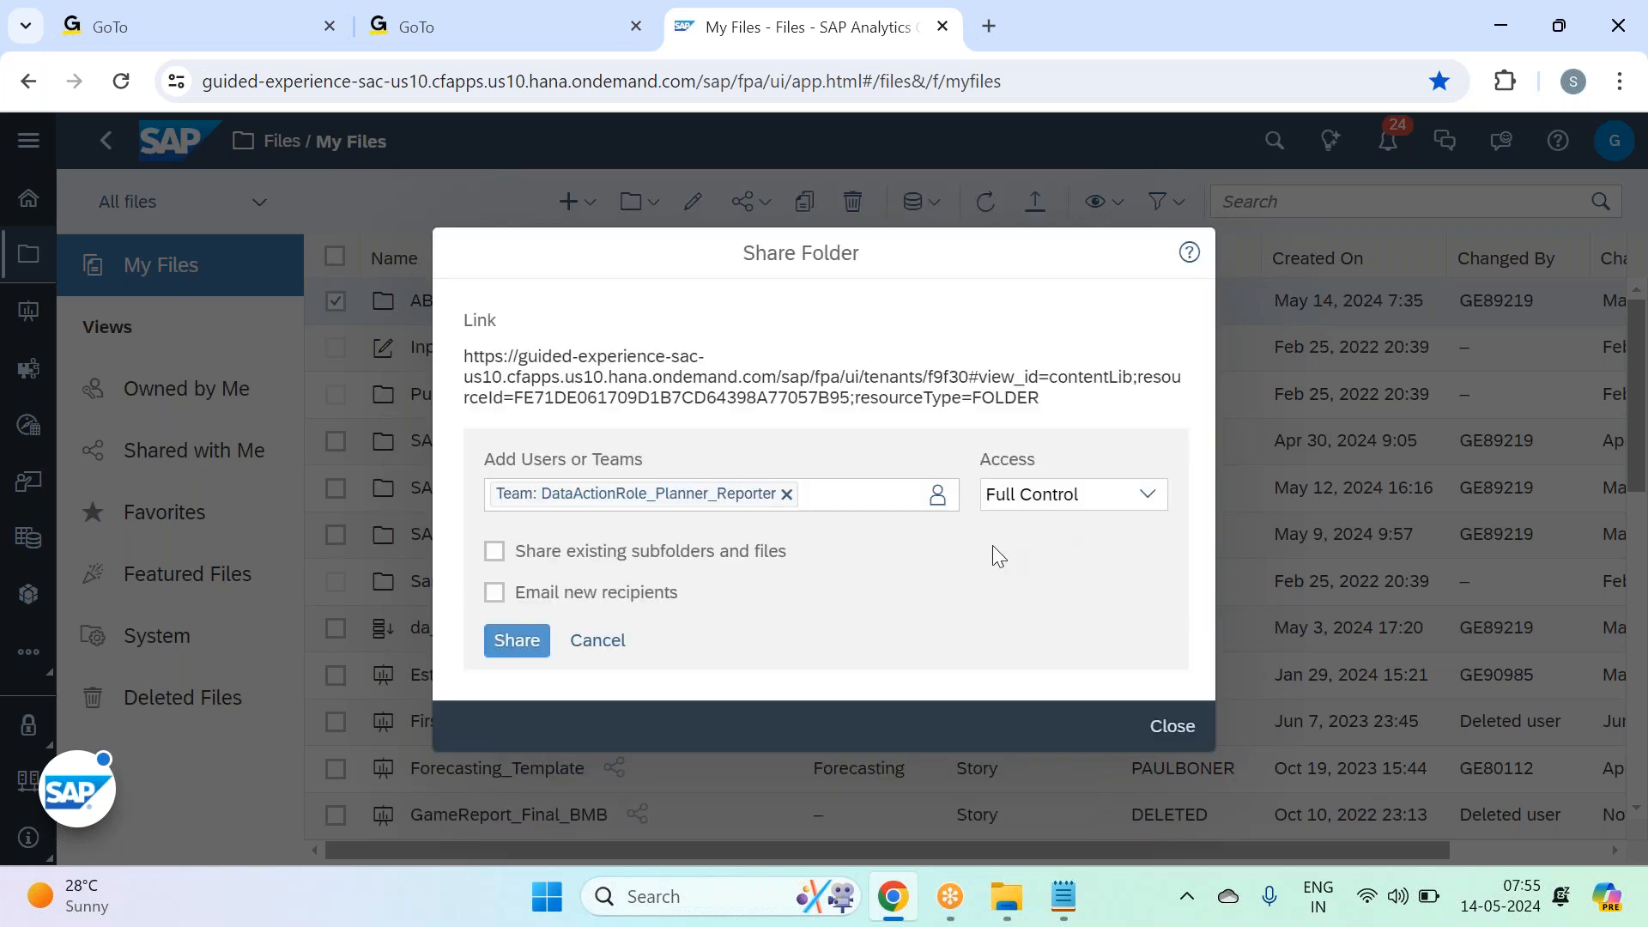
left_click(495, 552)
left_click(516, 643)
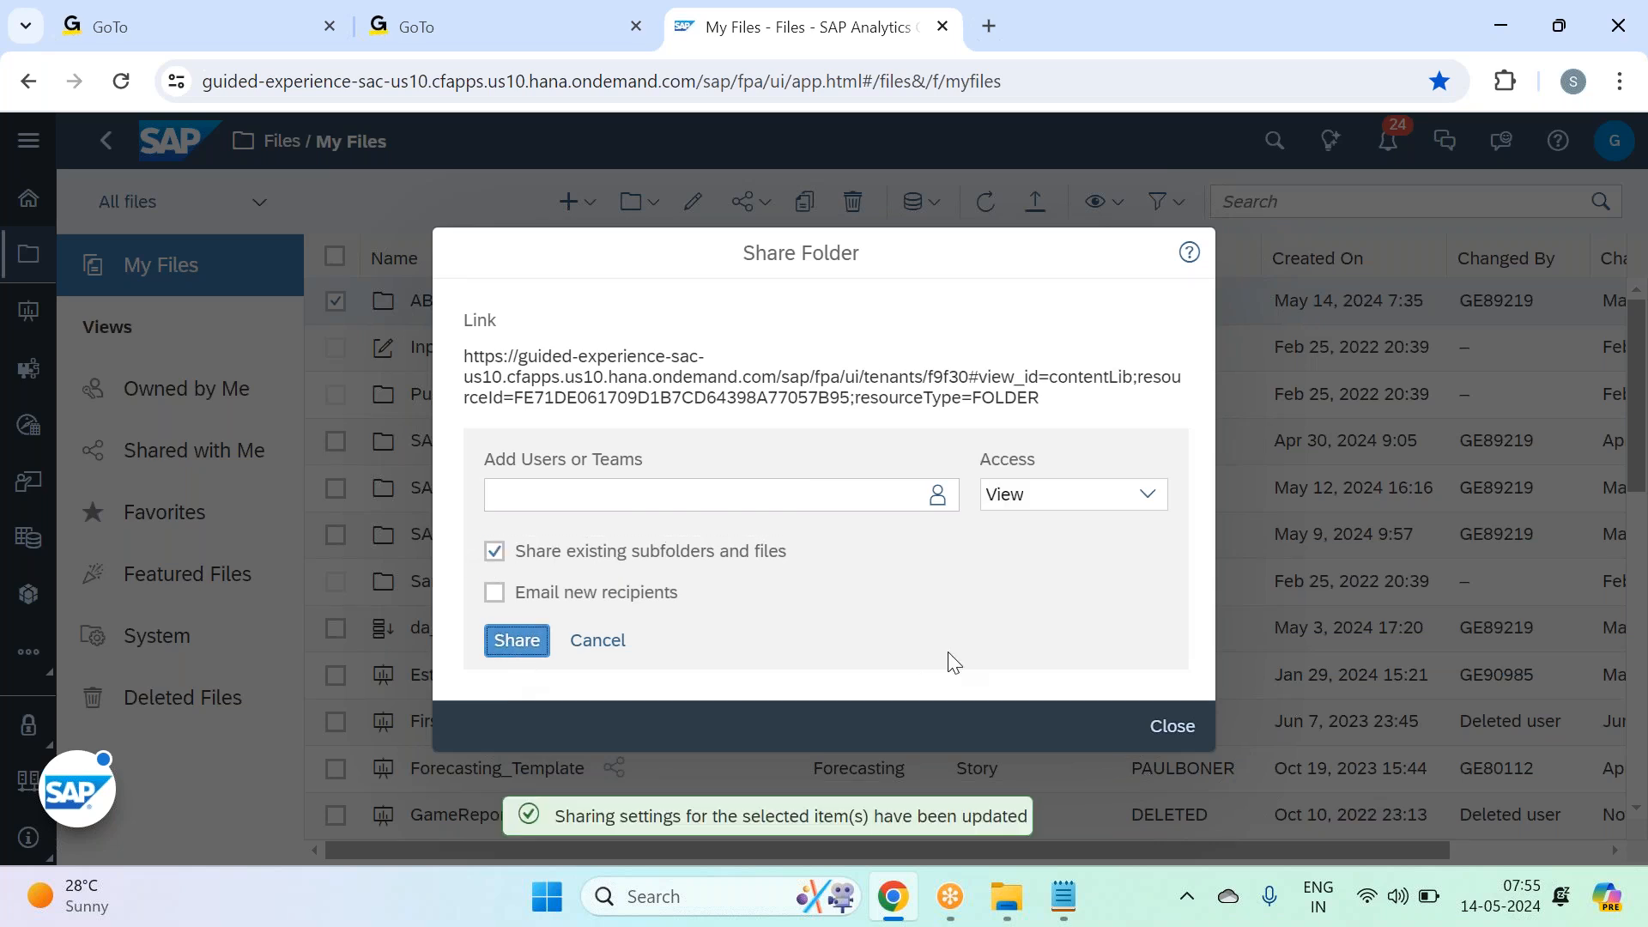
left_click(938, 455)
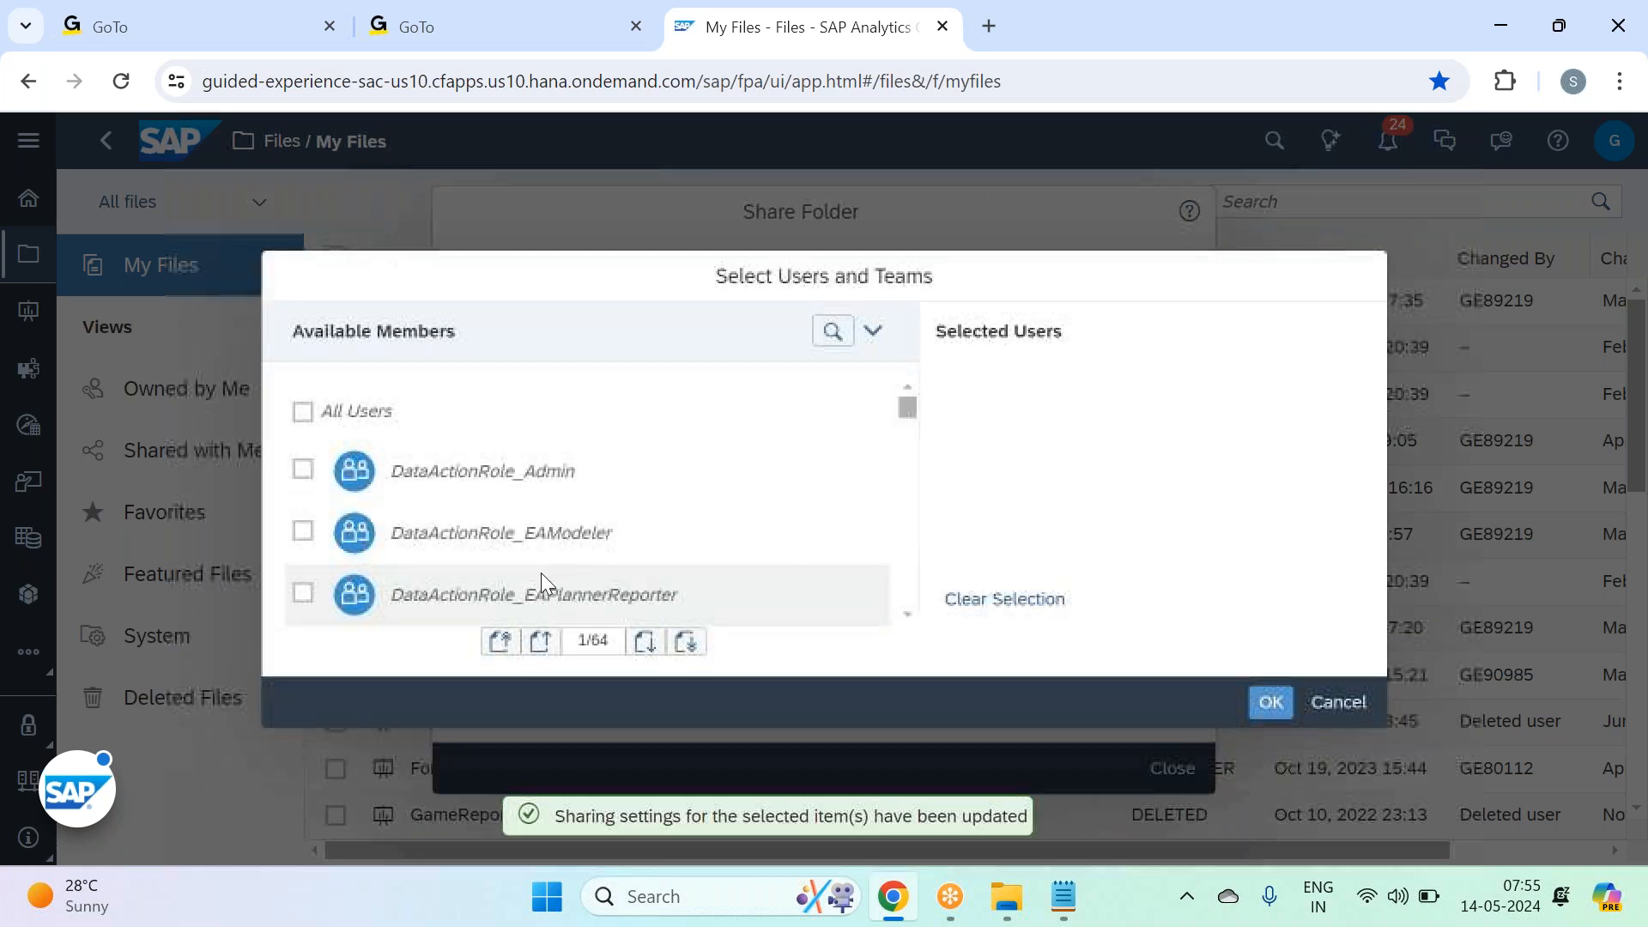
left_click(532, 532)
left_click(1268, 702)
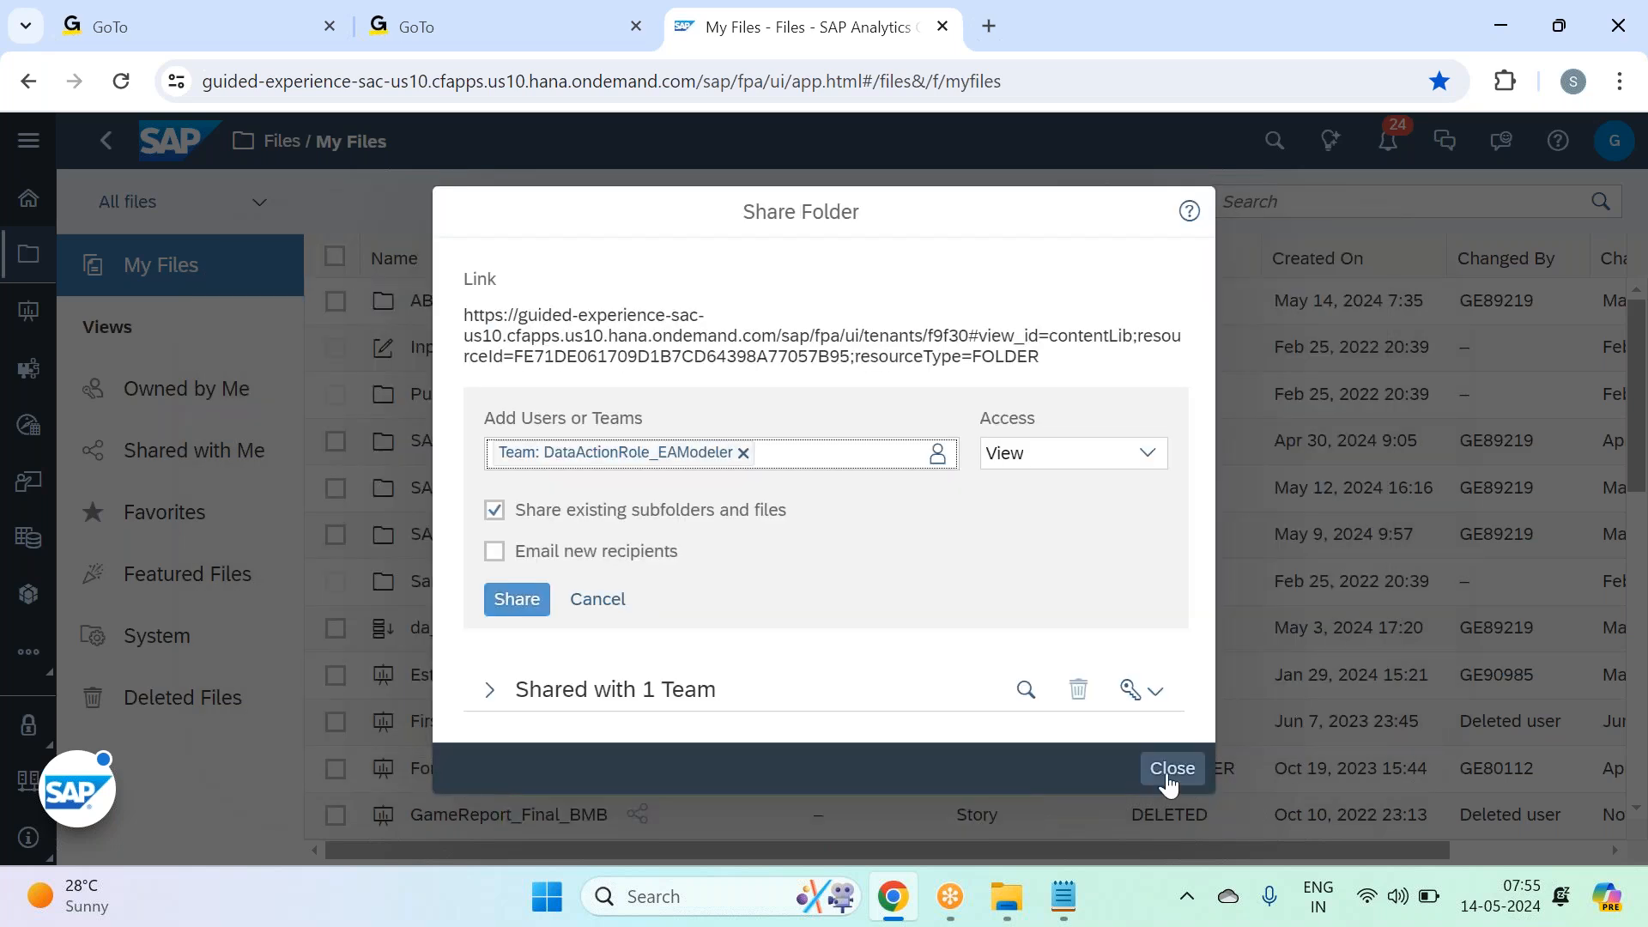
left_click(1169, 769)
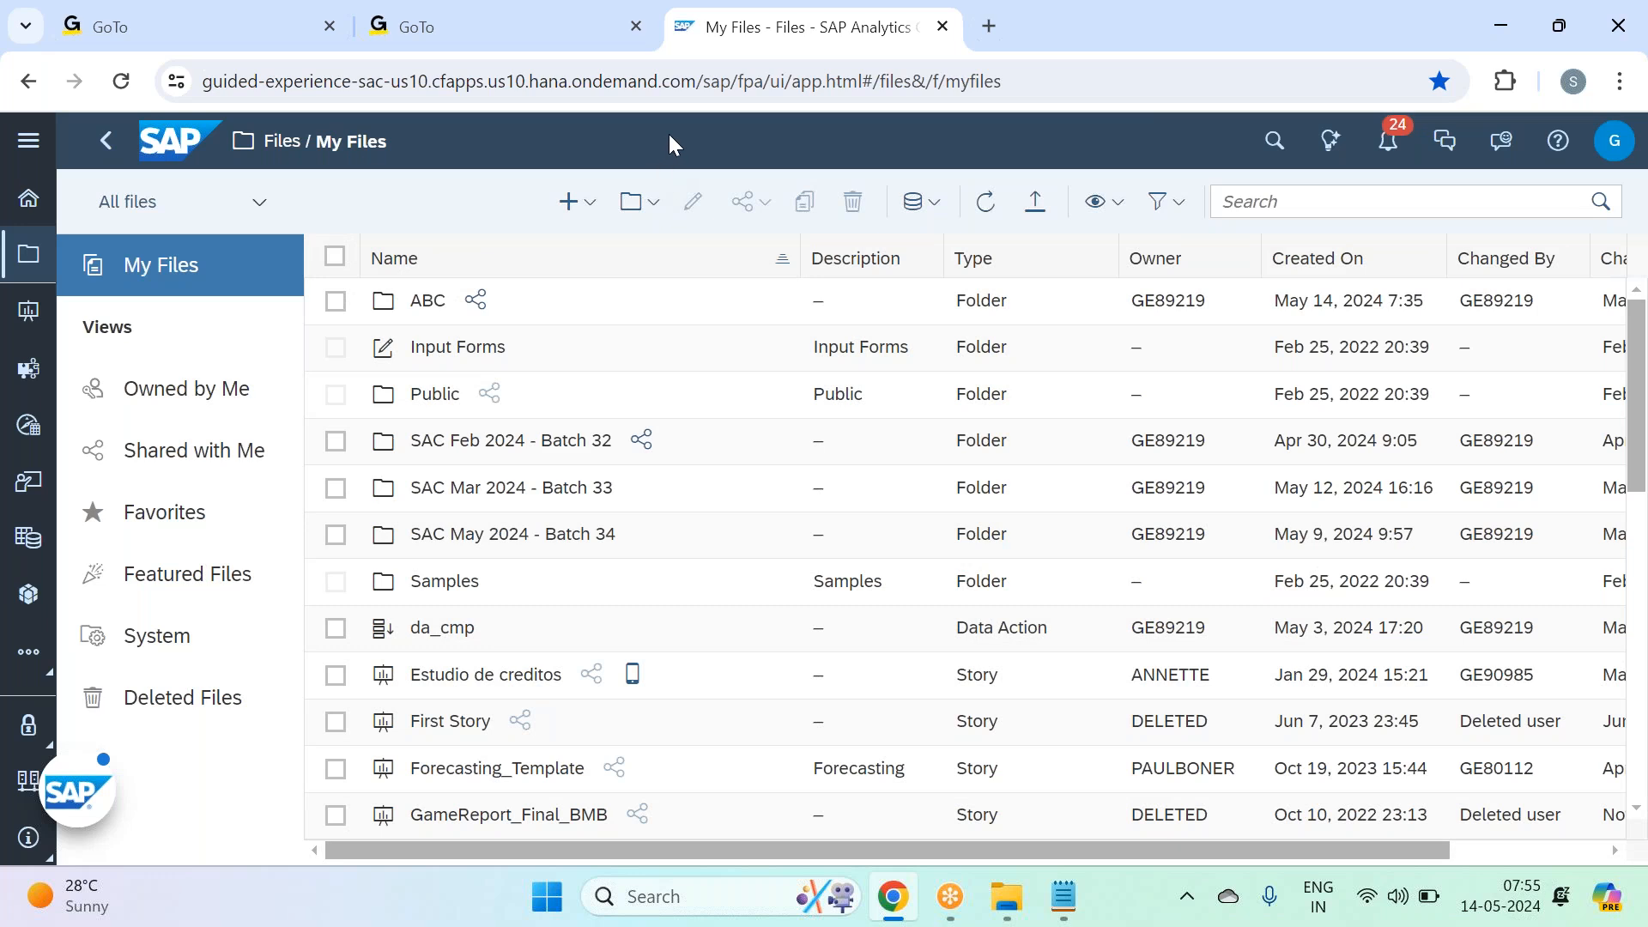
Step: Review the ABC folder's sharing settings, checking the shared team's access and the access levels that can be applied
left_click(1130, 31)
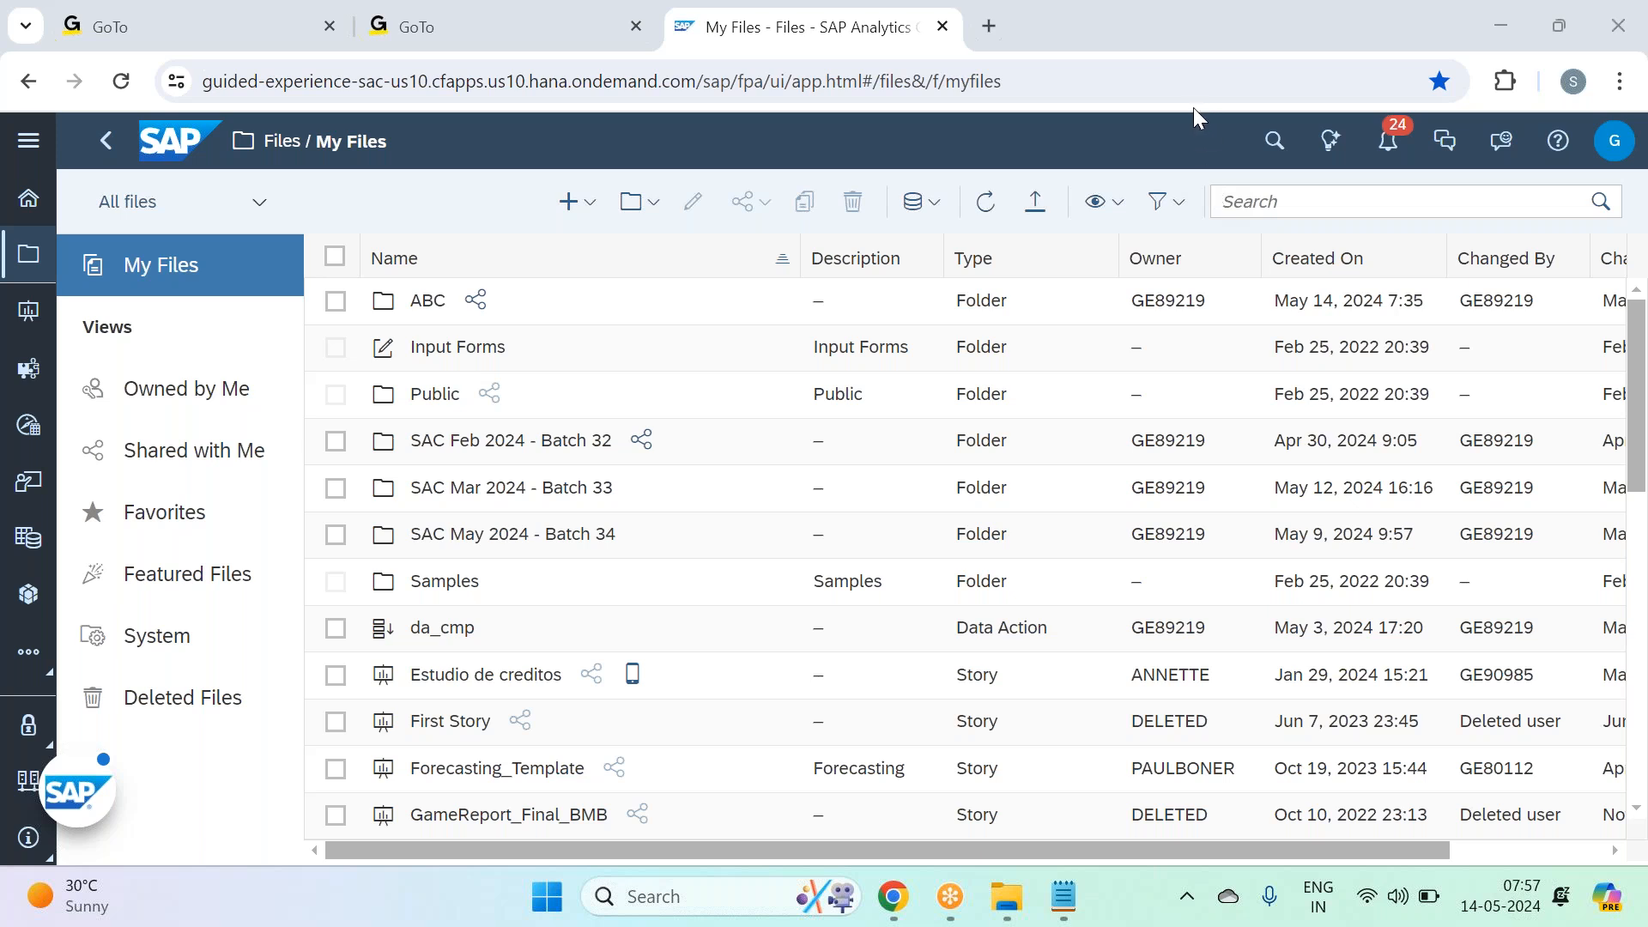
left_click(474, 303)
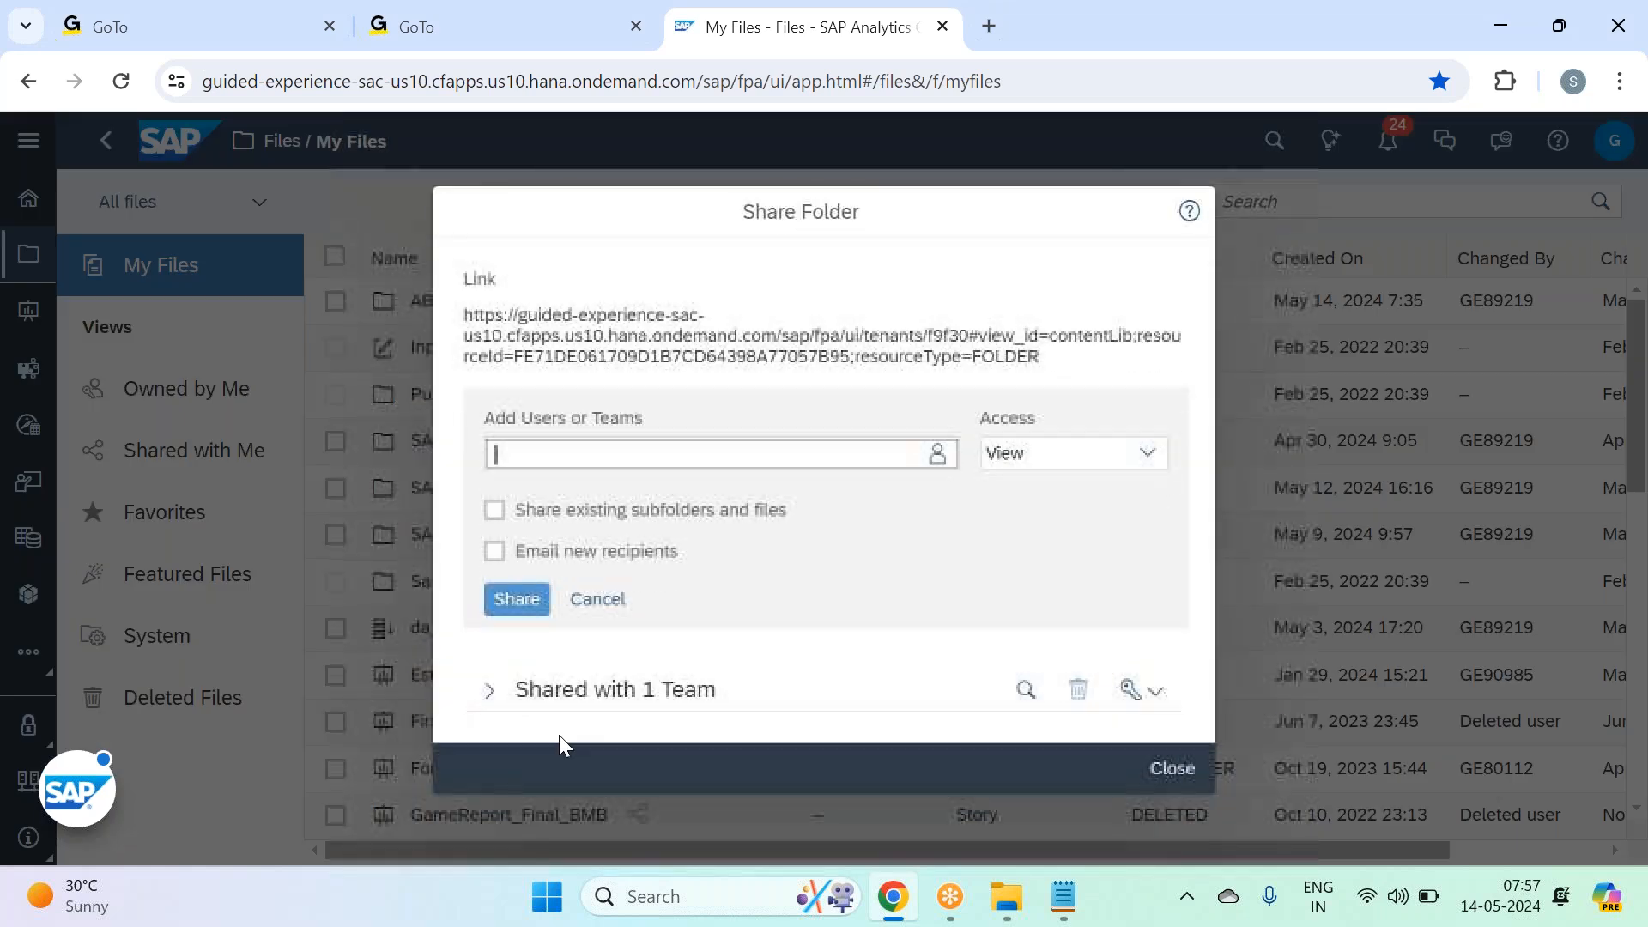
left_click(489, 689)
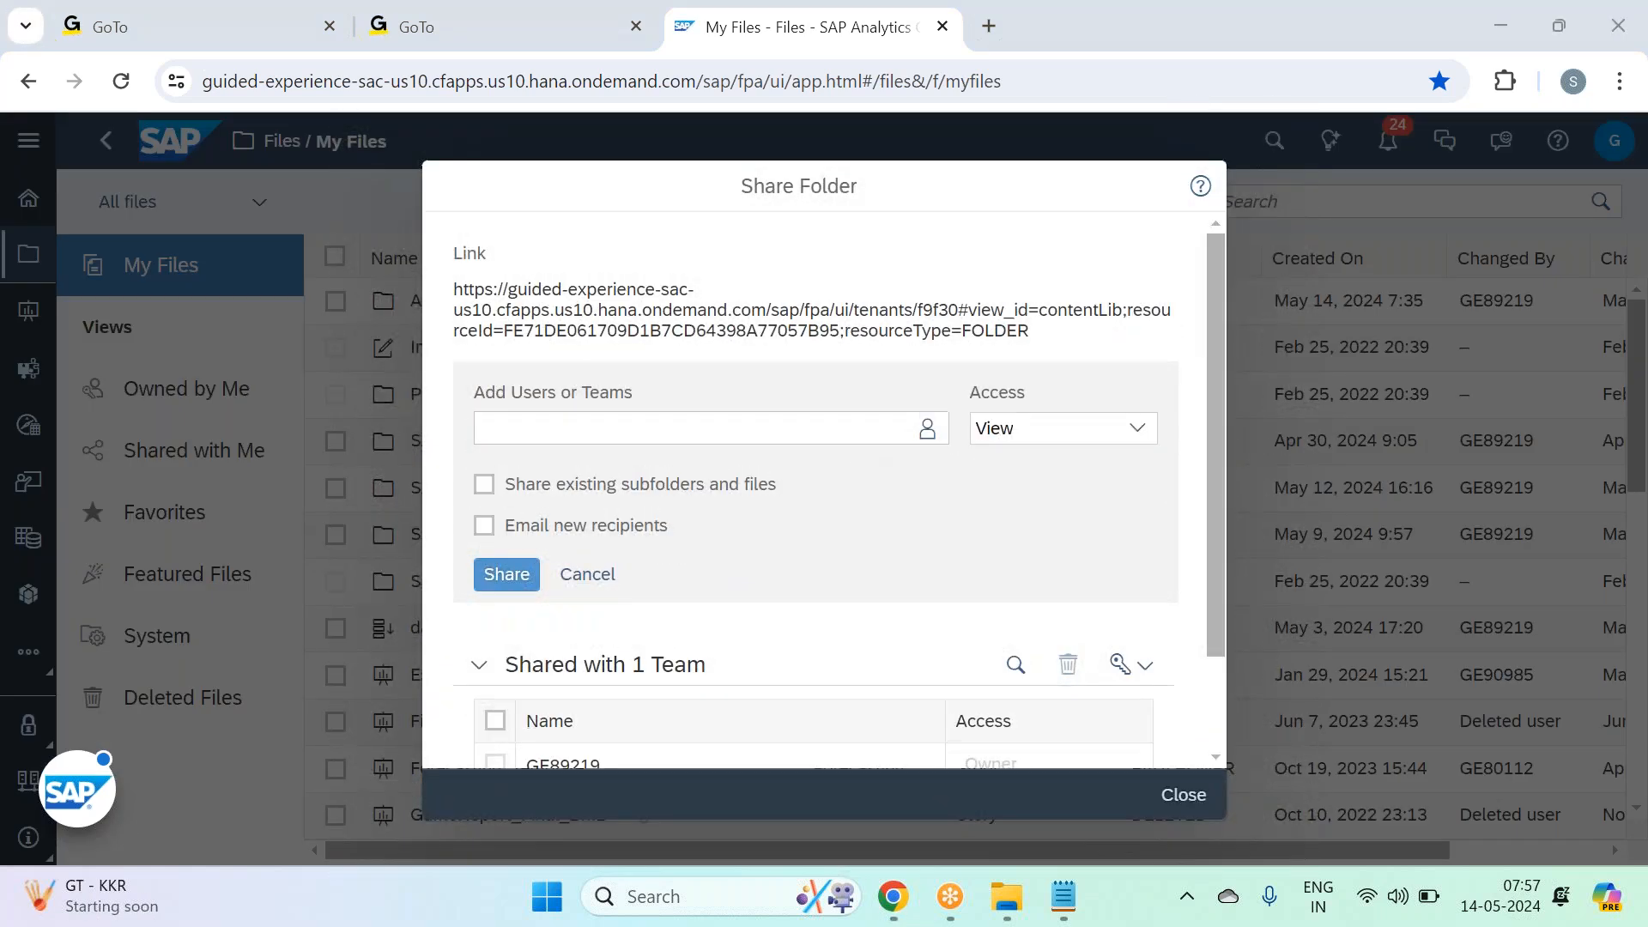
scroll(517, 685, "down", 2)
left_click(495, 688)
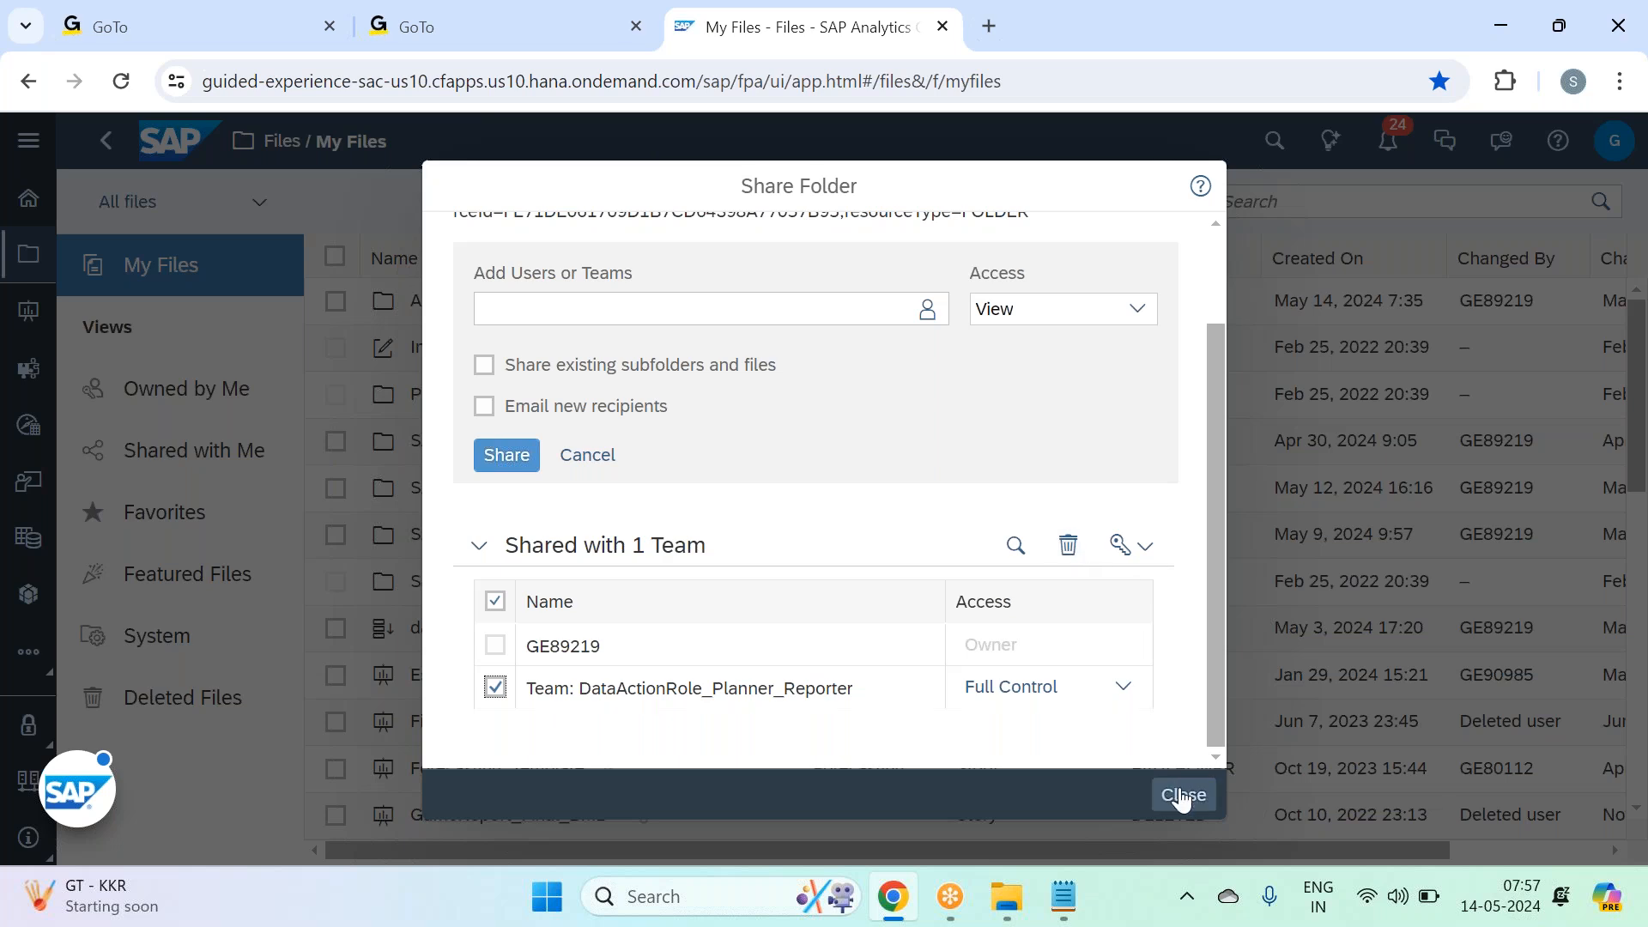
left_click(1158, 553)
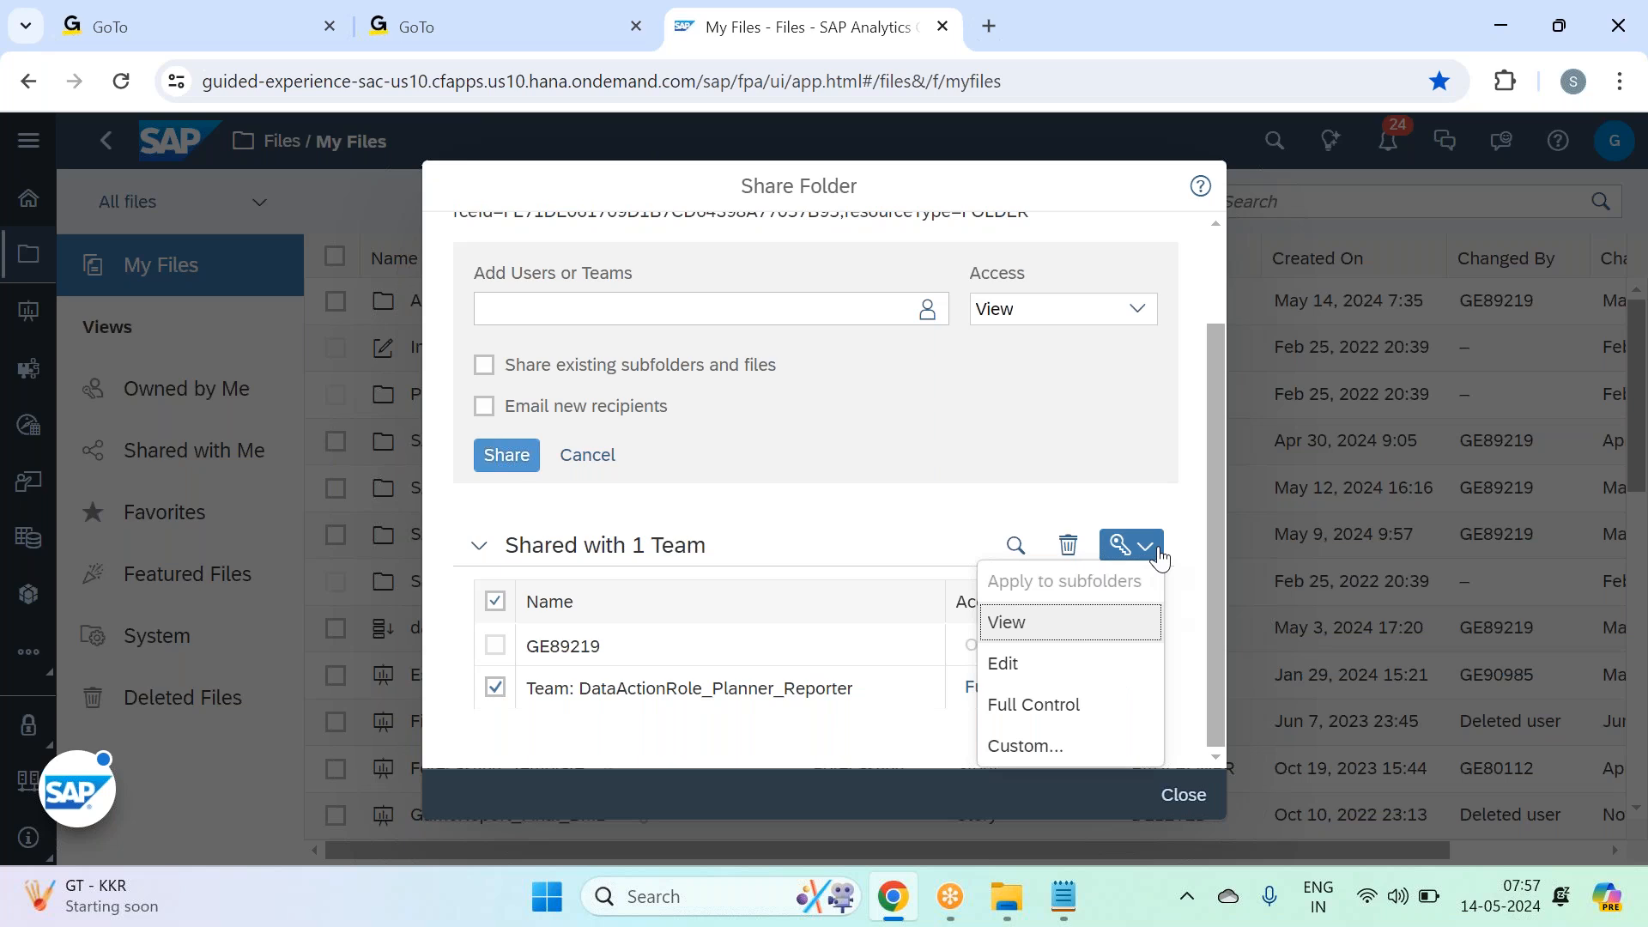
left_click(1158, 503)
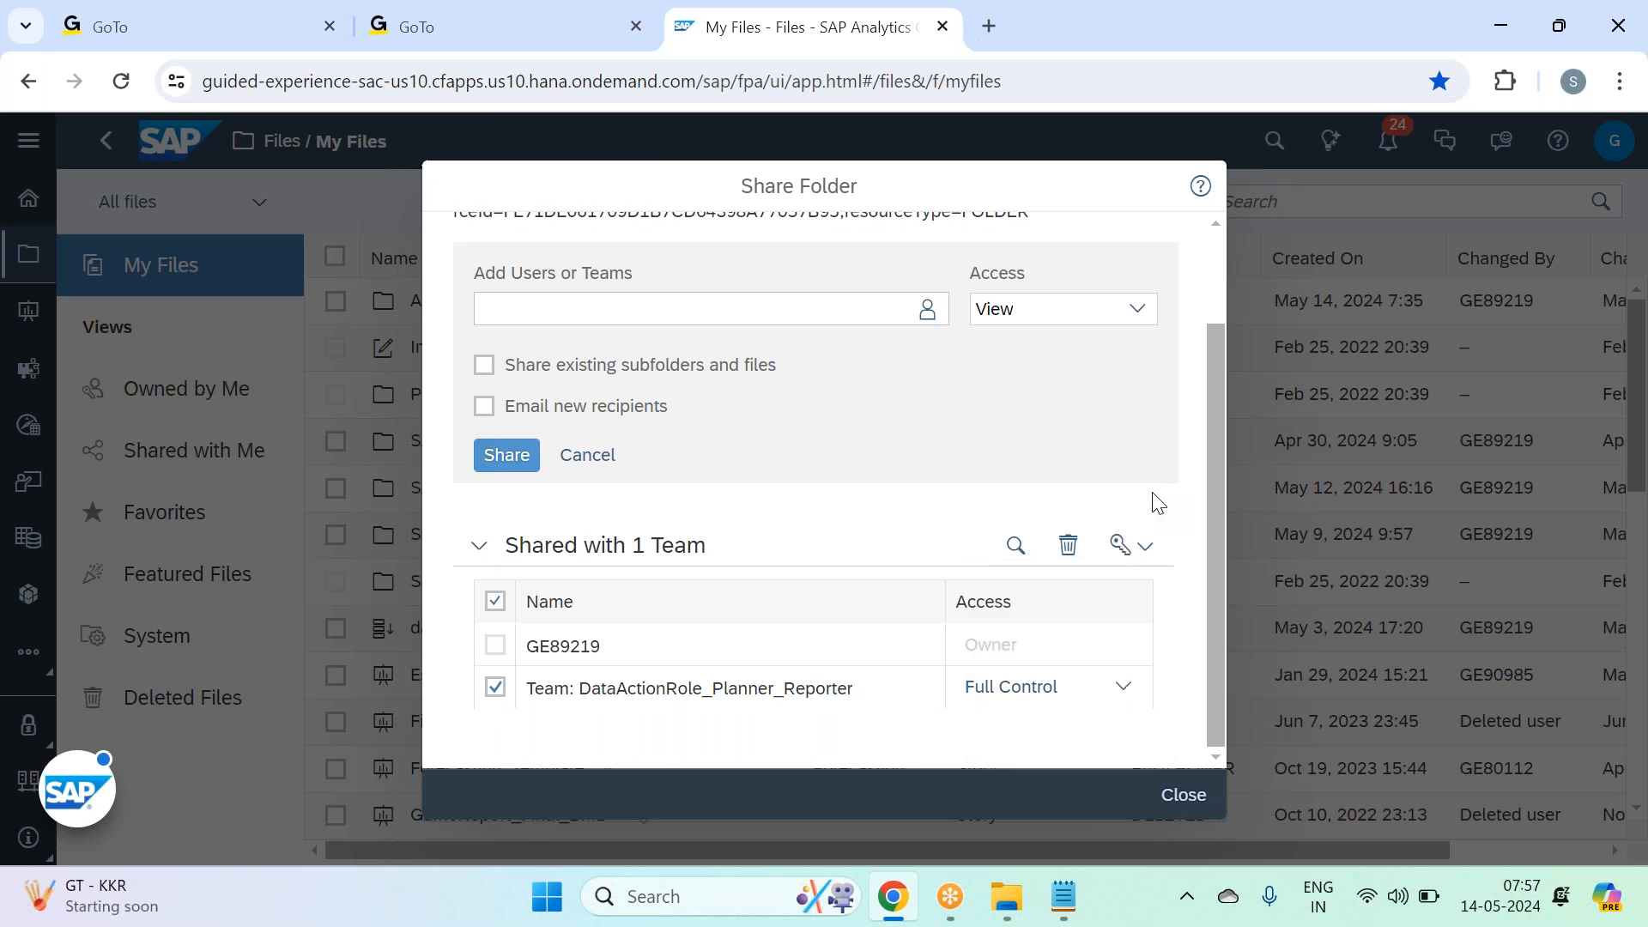
left_click(1177, 795)
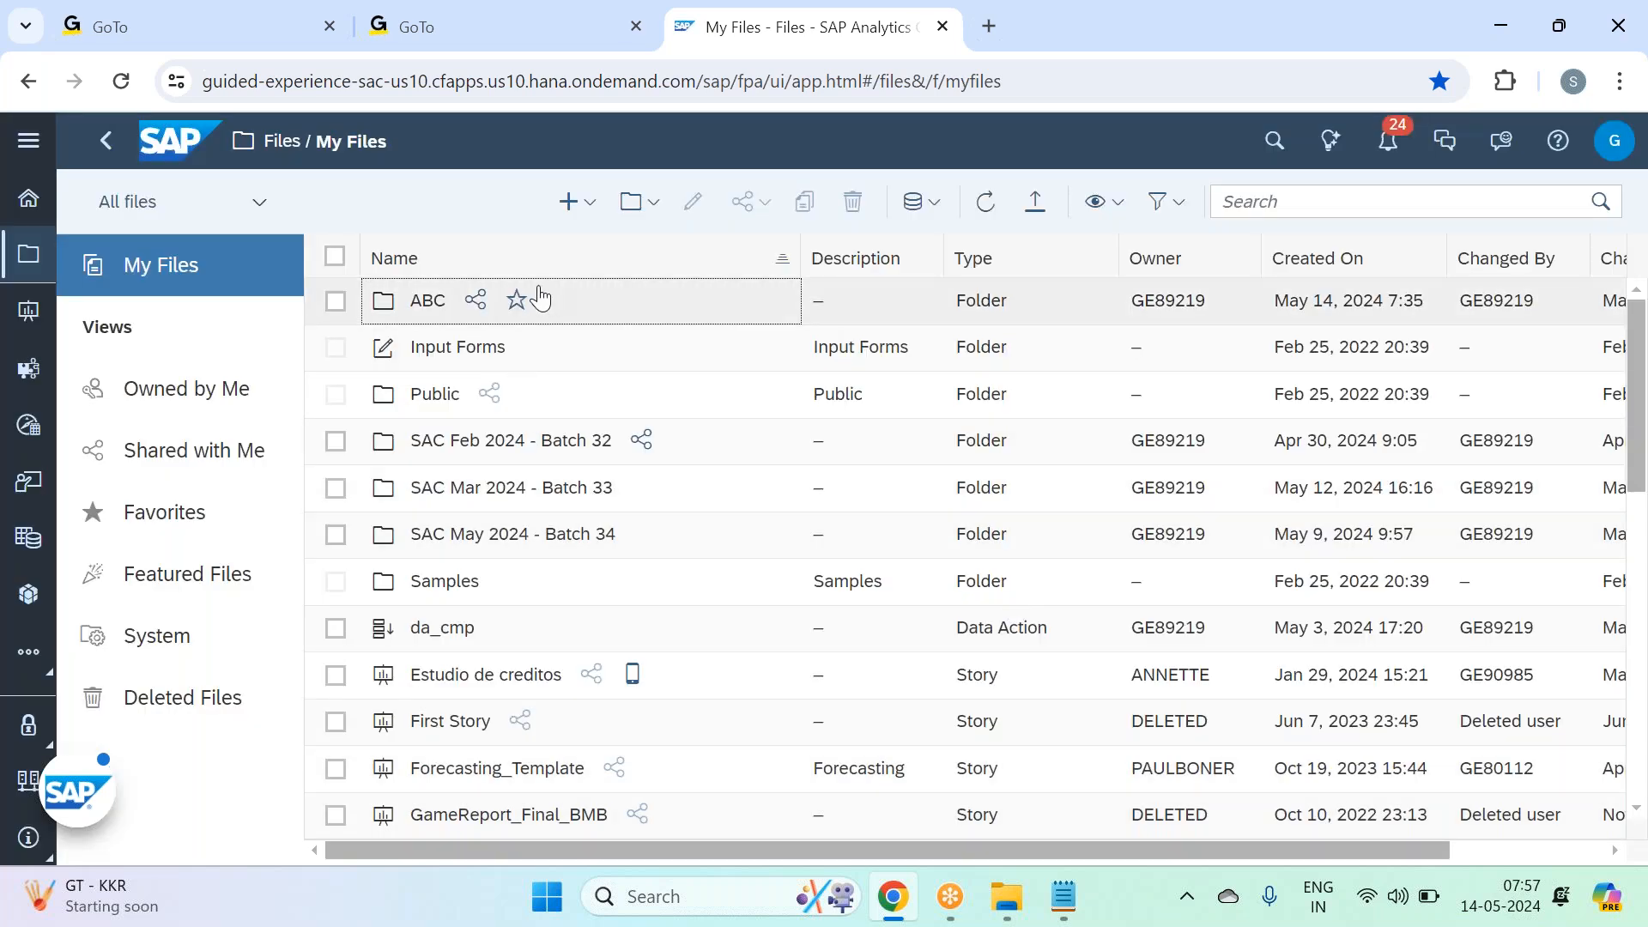
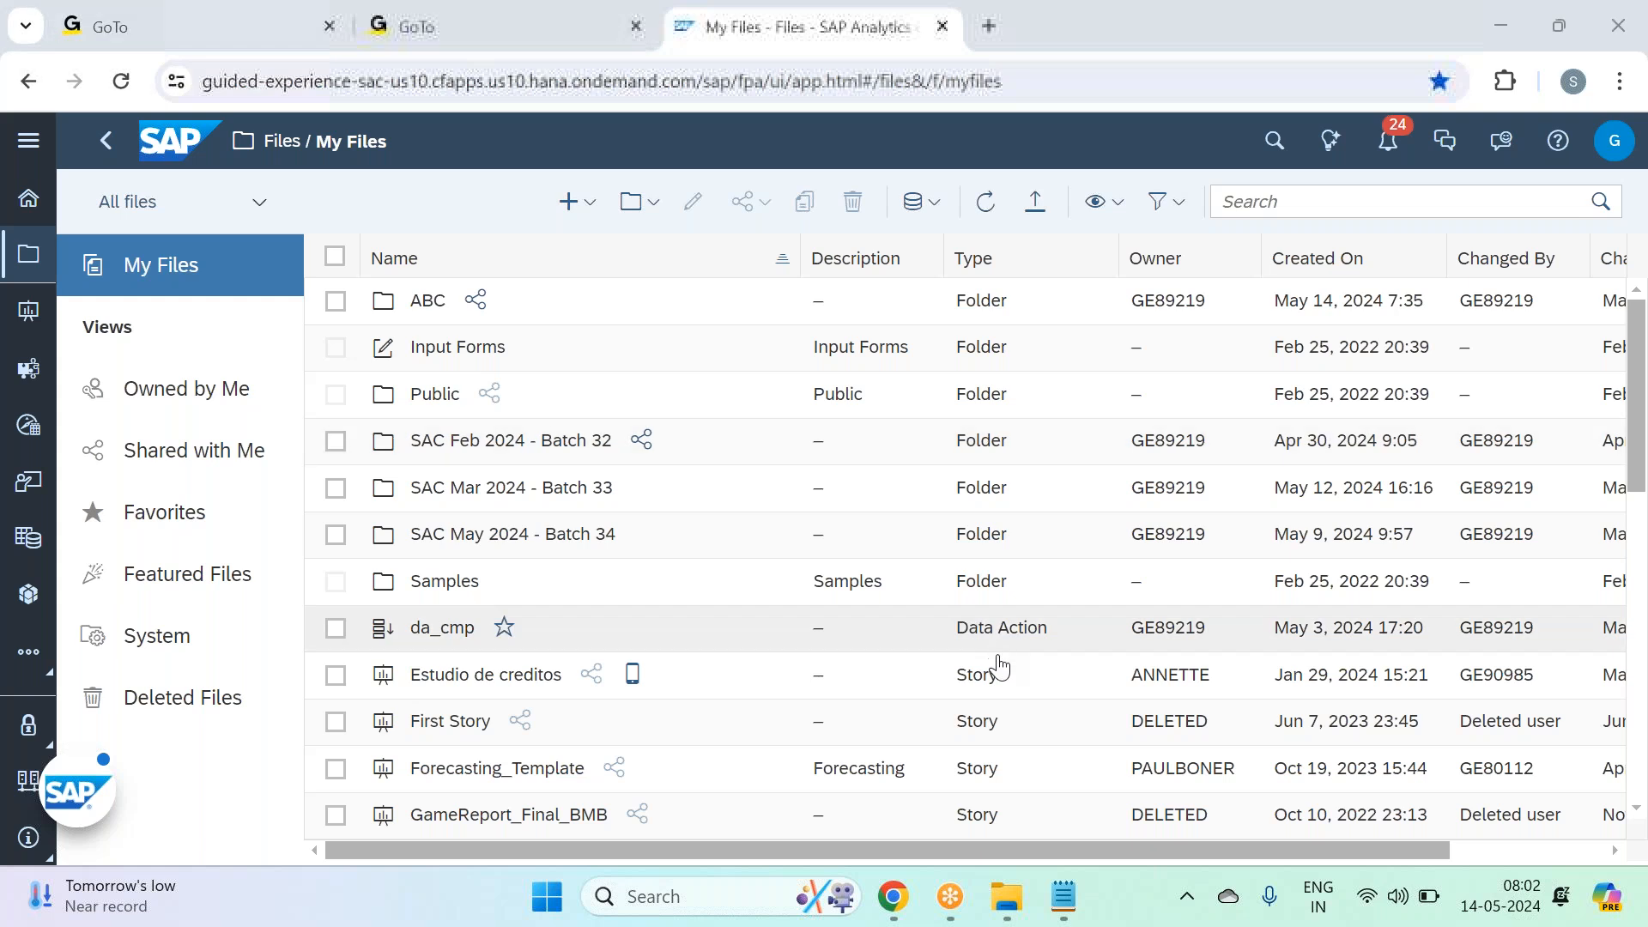
Step: Switch to the Notepad notes and review the types of access, sharing options and data-level restrictions
left_click(1065, 900)
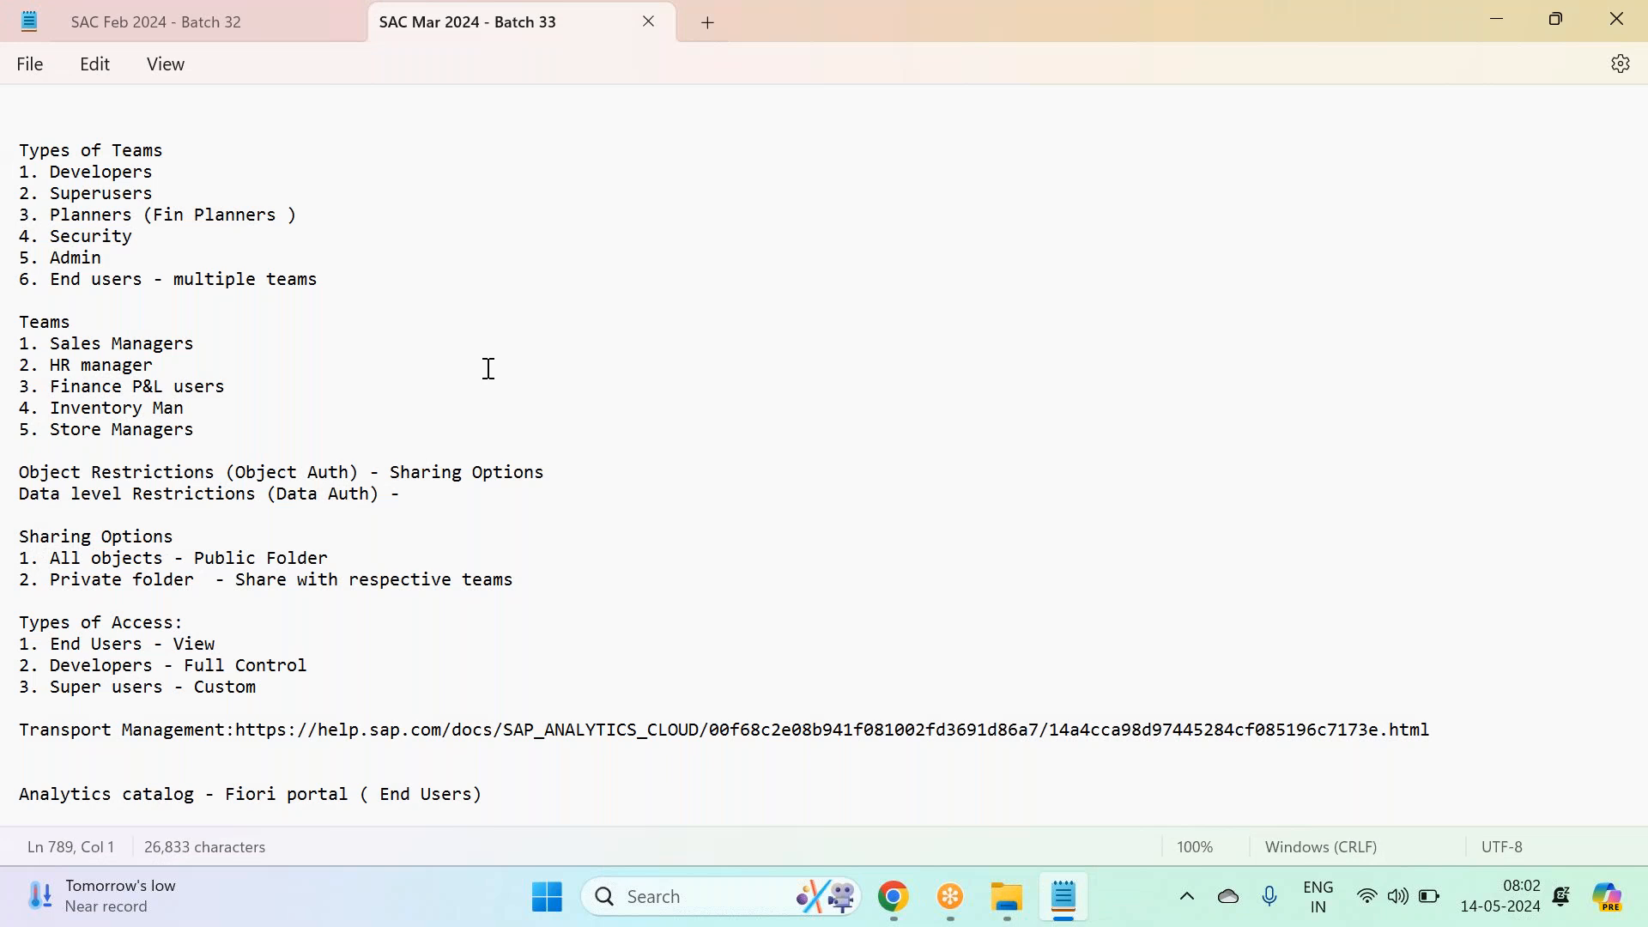
scroll(489, 369, "down", 2)
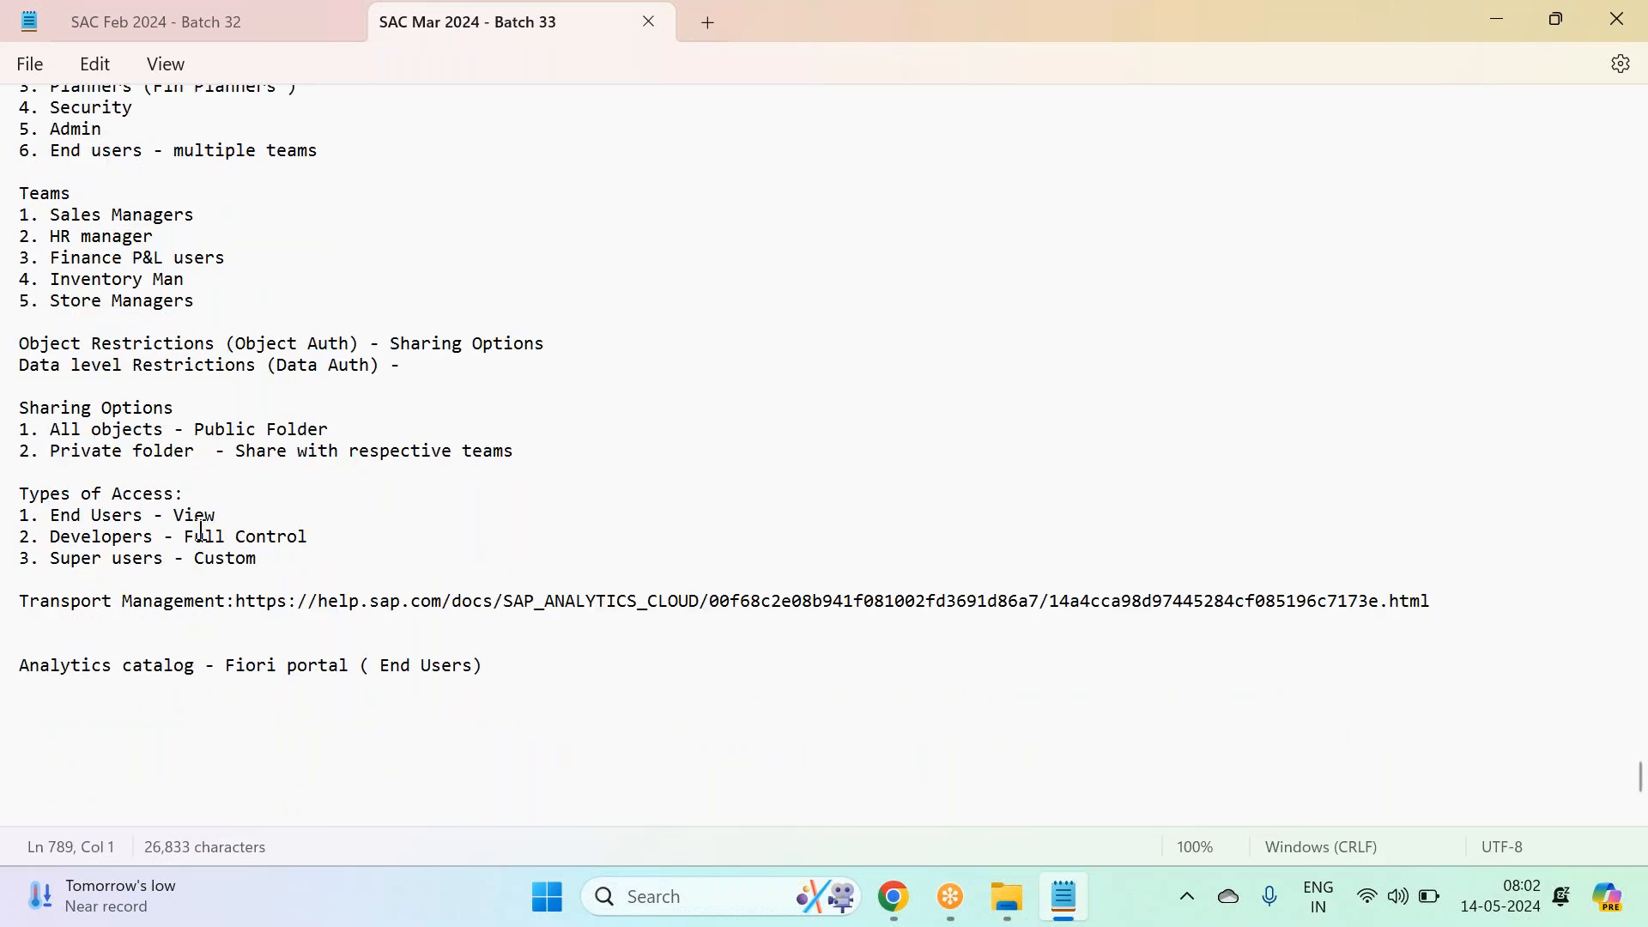
left_click_drag(71, 537, 372, 552)
left_click(273, 556)
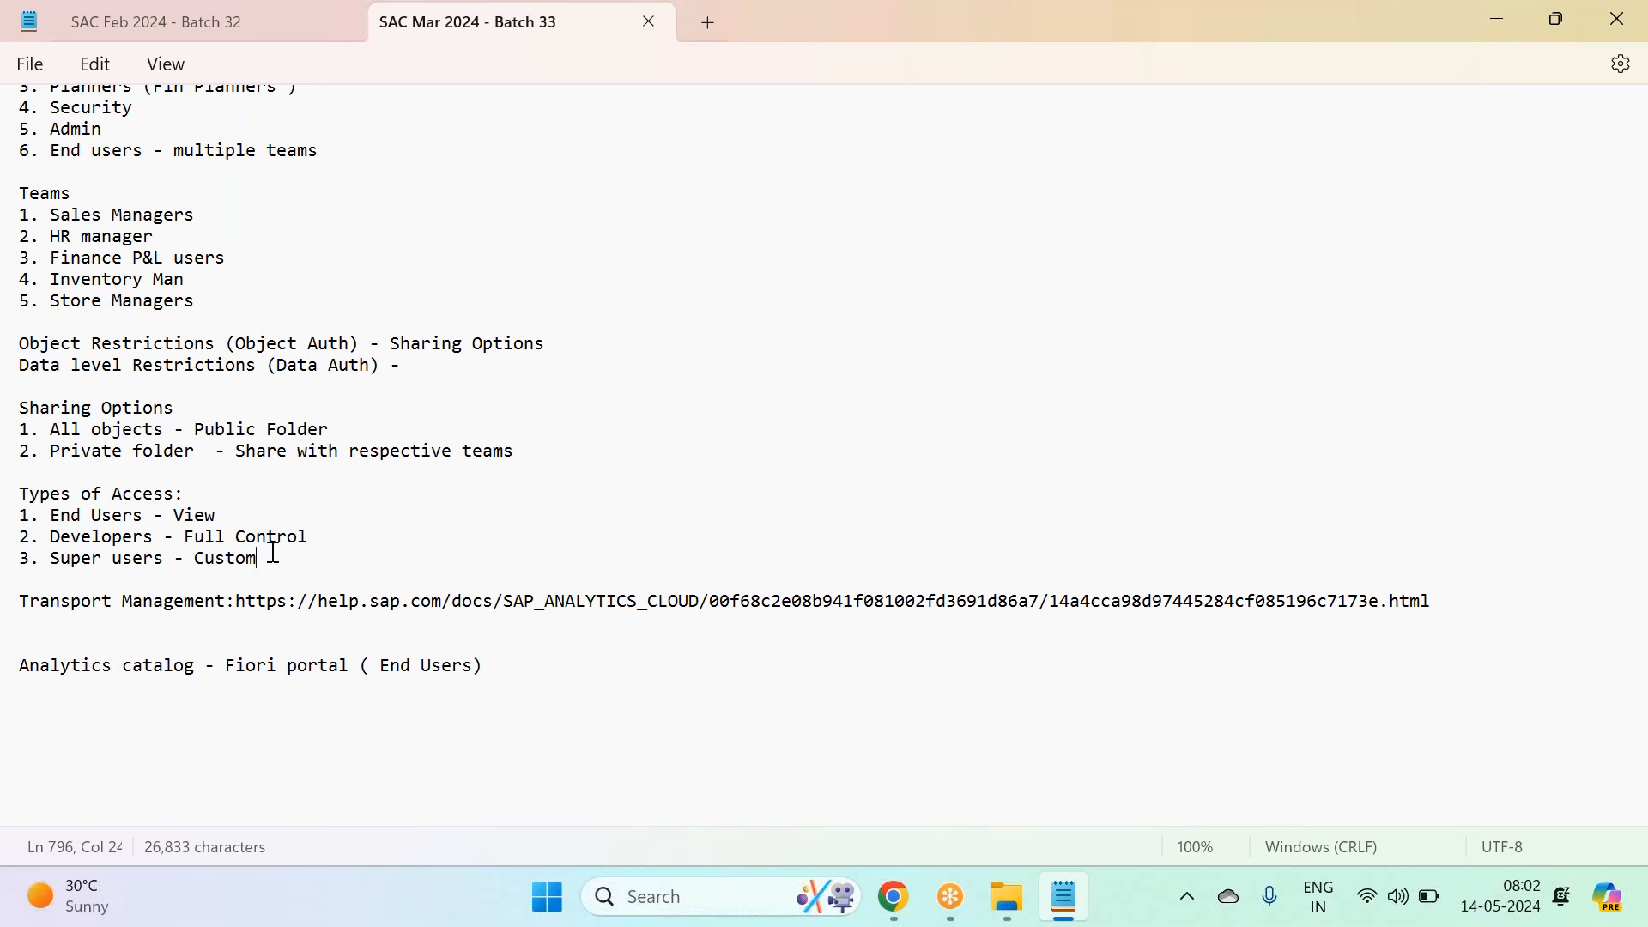
left_click_drag(514, 451, 32, 388)
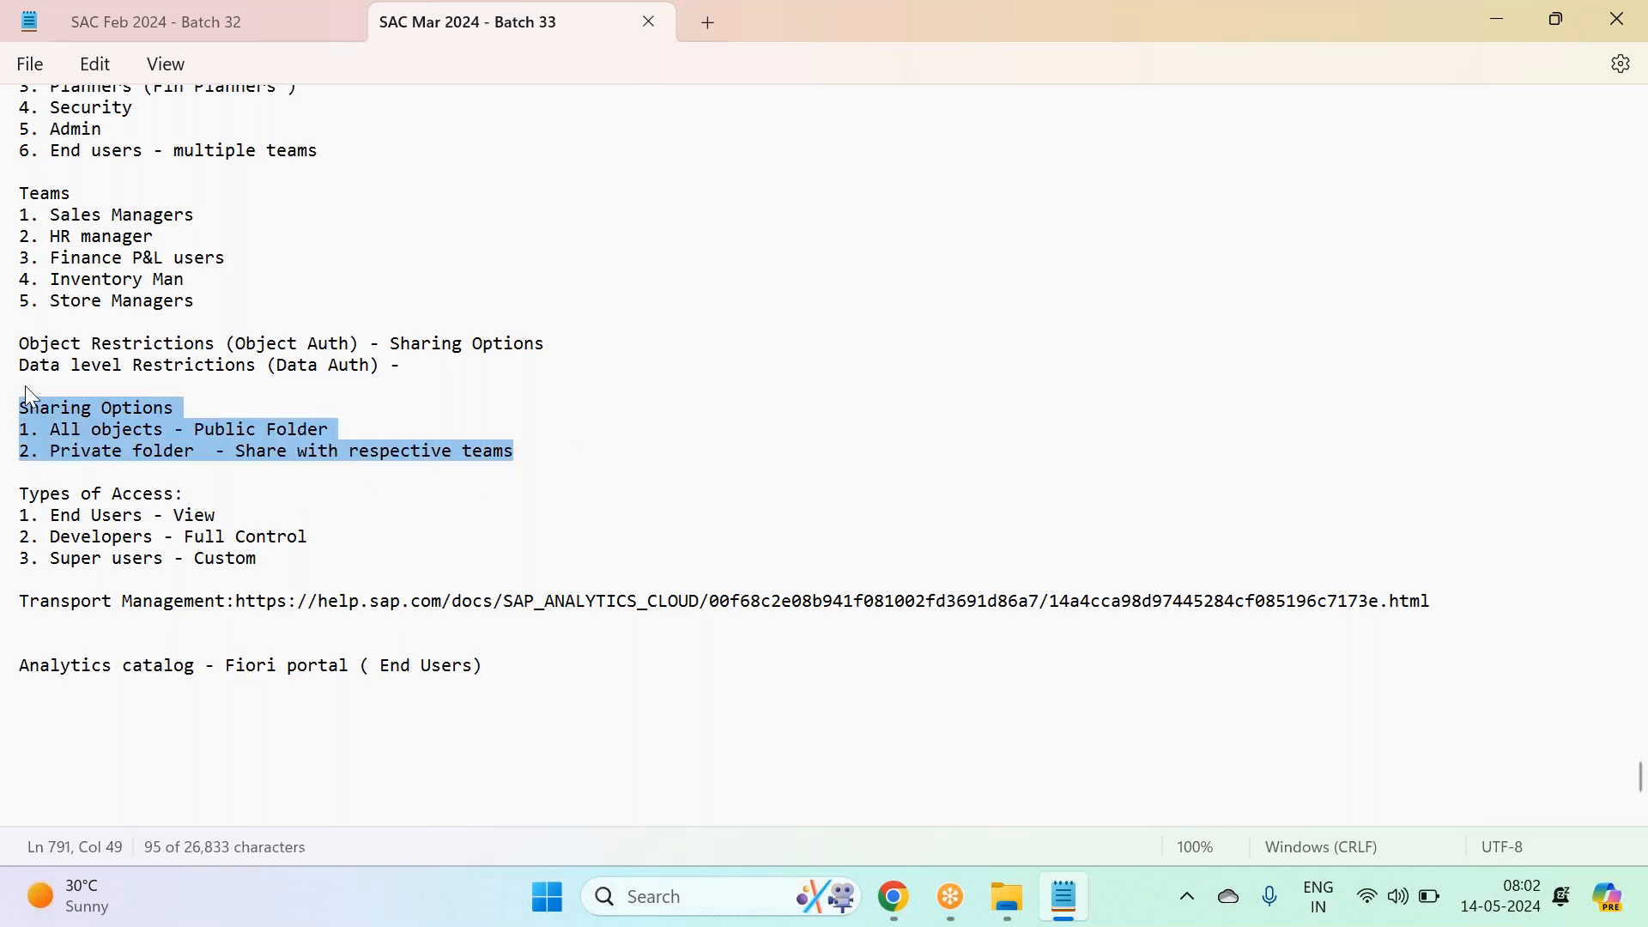
left_click(452, 364)
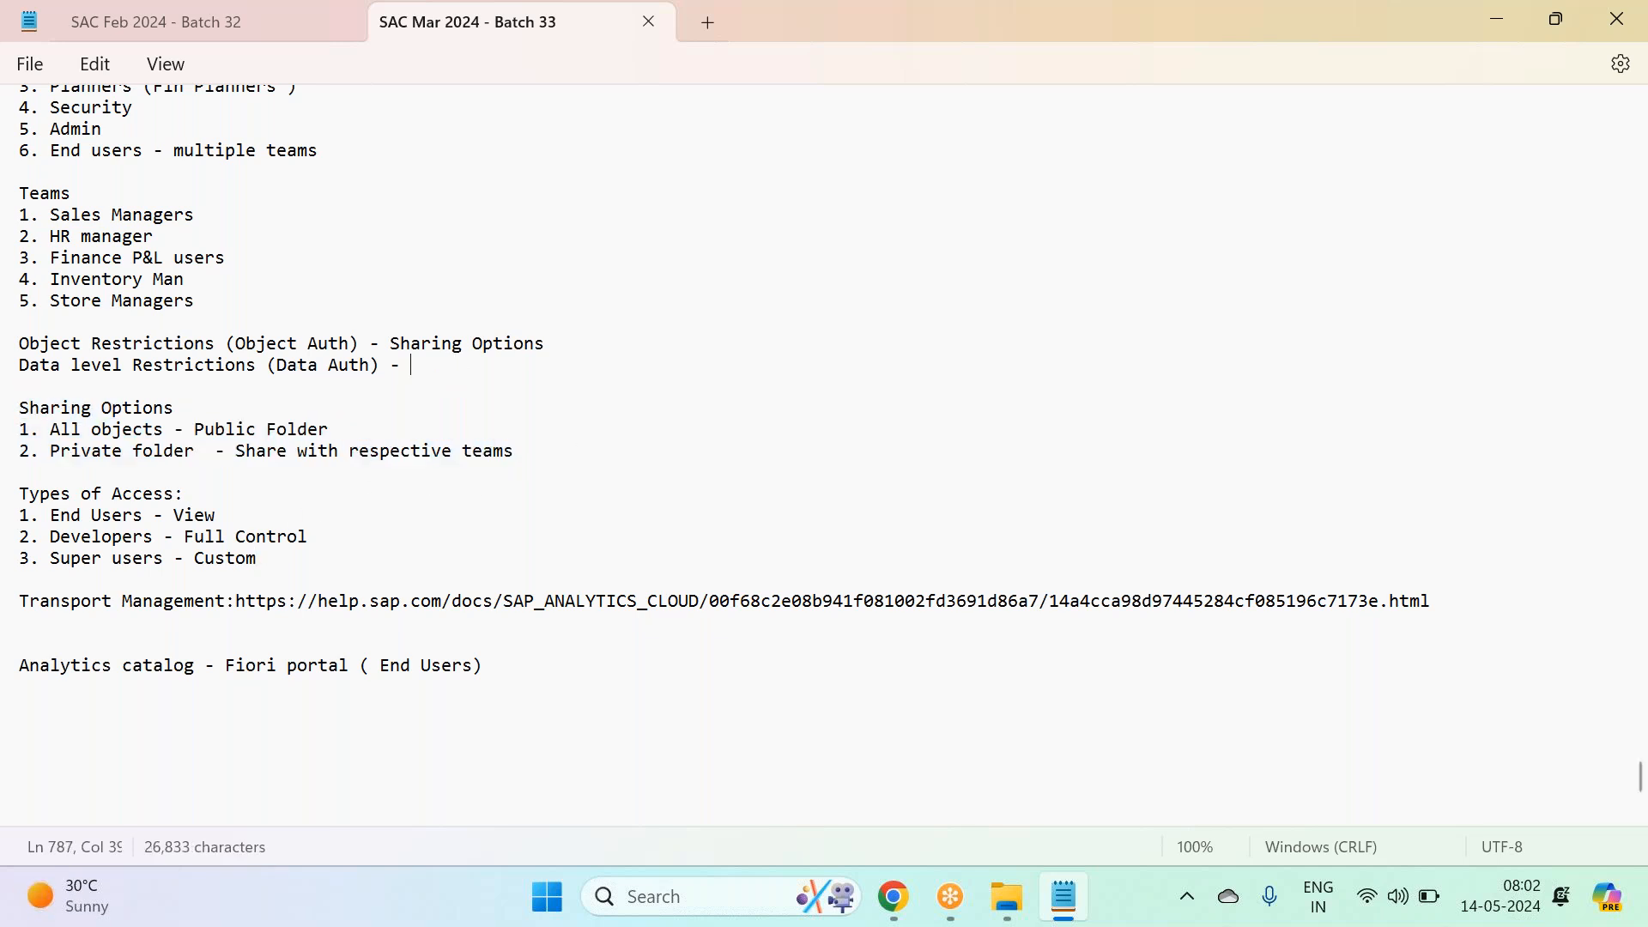
Step: Switch back to Chrome and open Finance_Plan_P&L_Model from the Planning folder inside SAC Feb 2024 - Batch 32
left_click(893, 897)
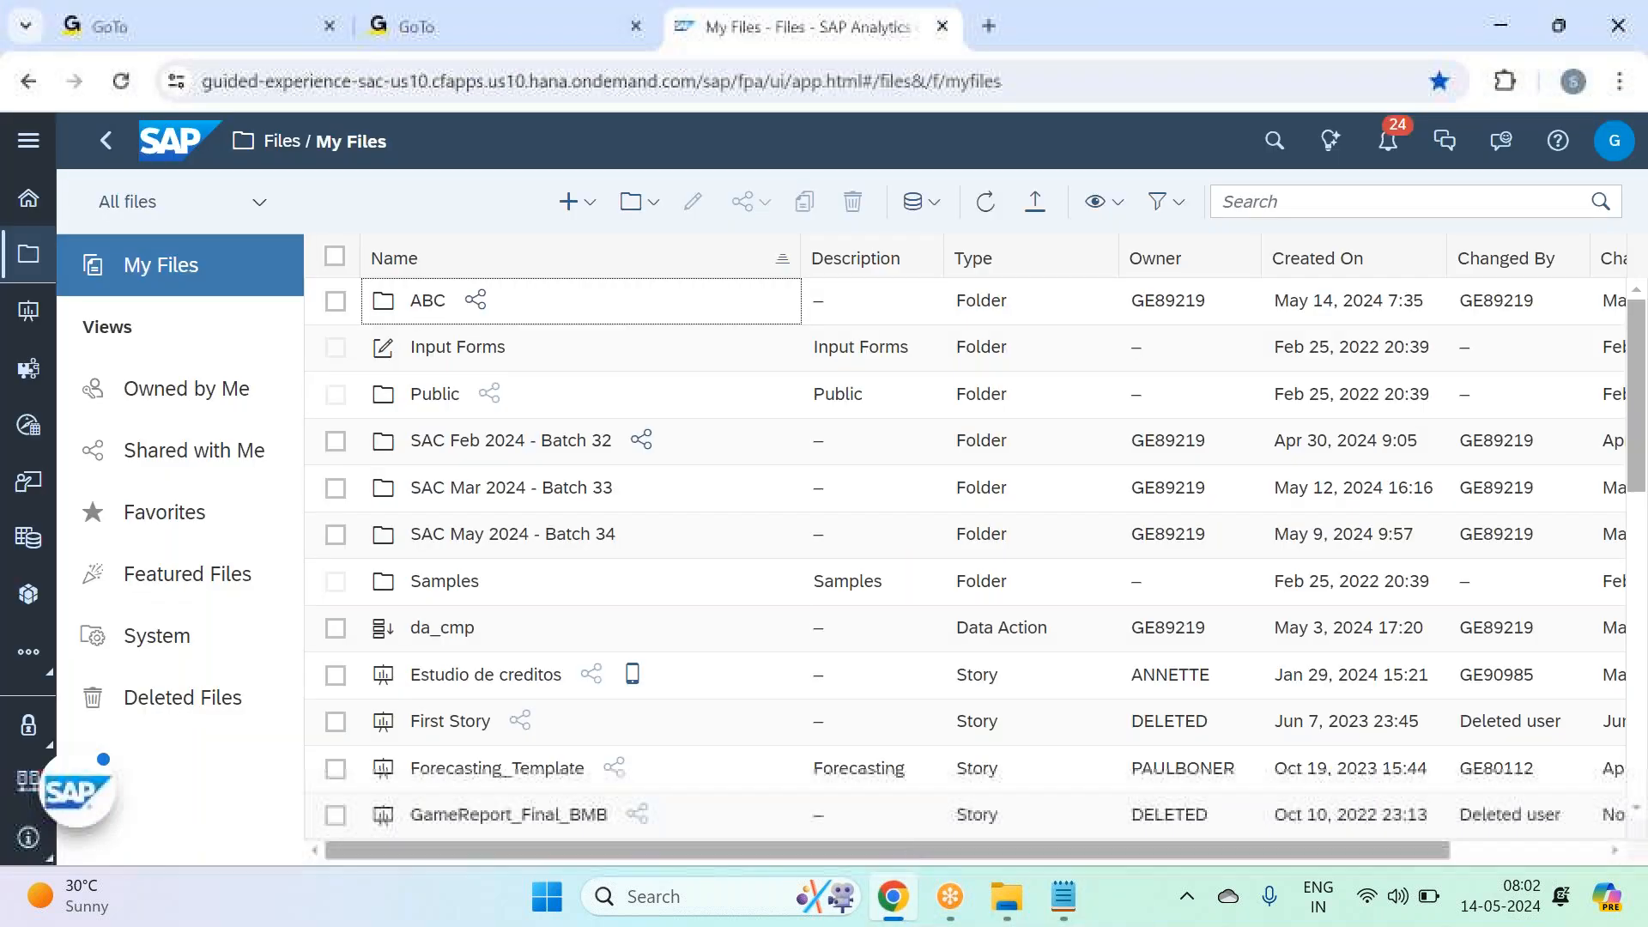
left_click(543, 447)
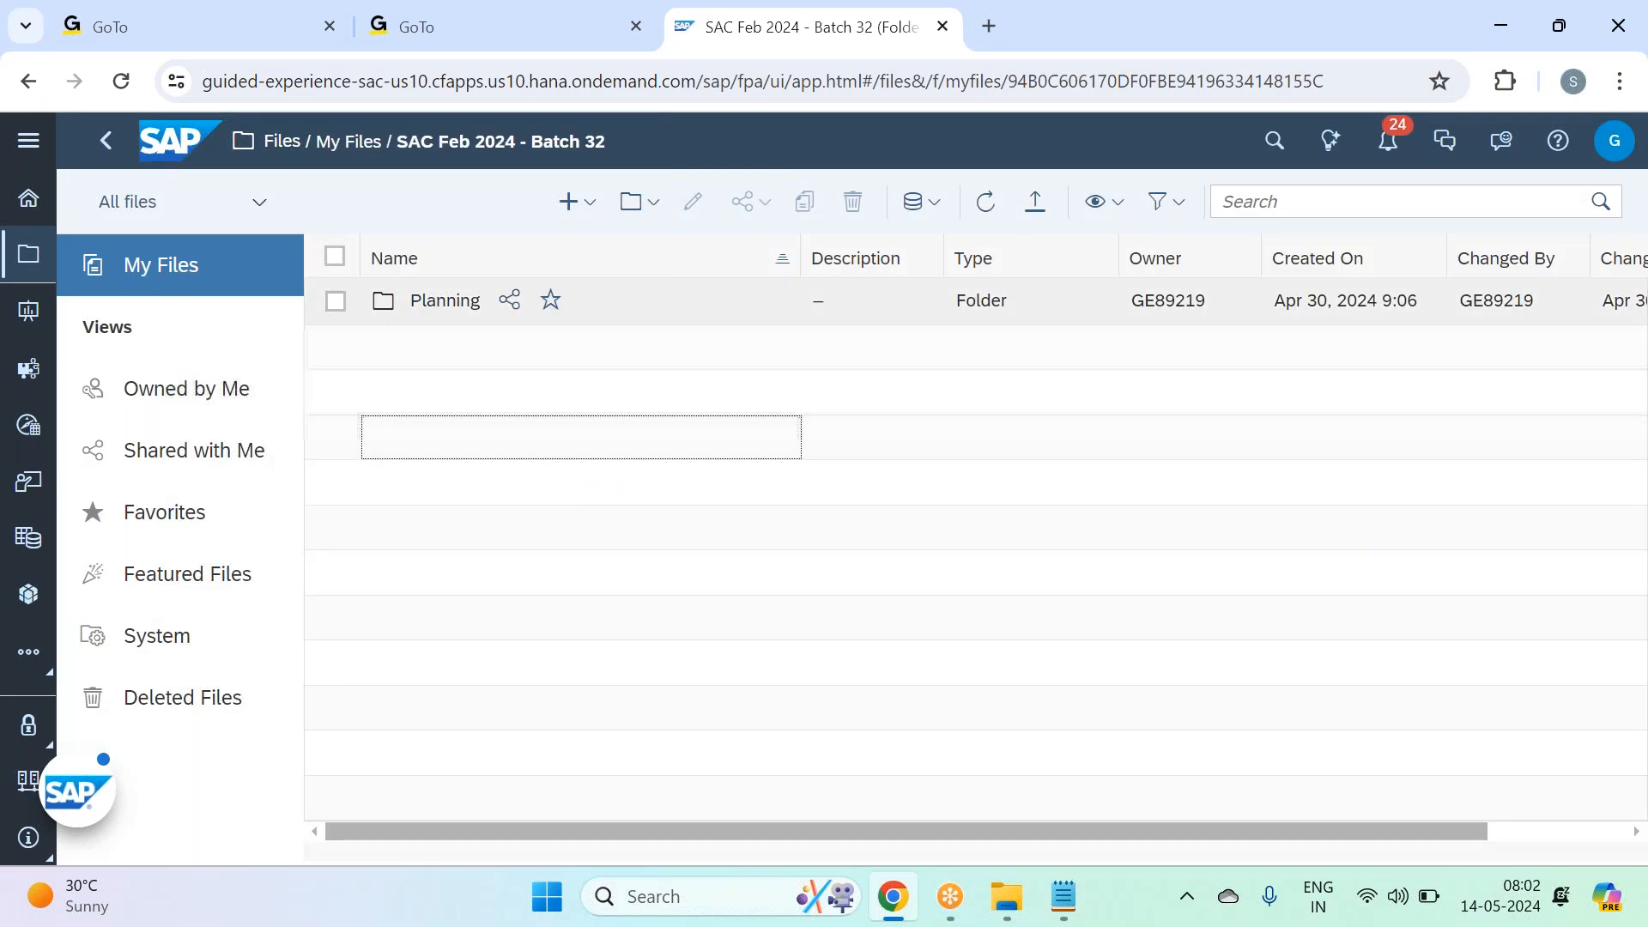
left_click(441, 305)
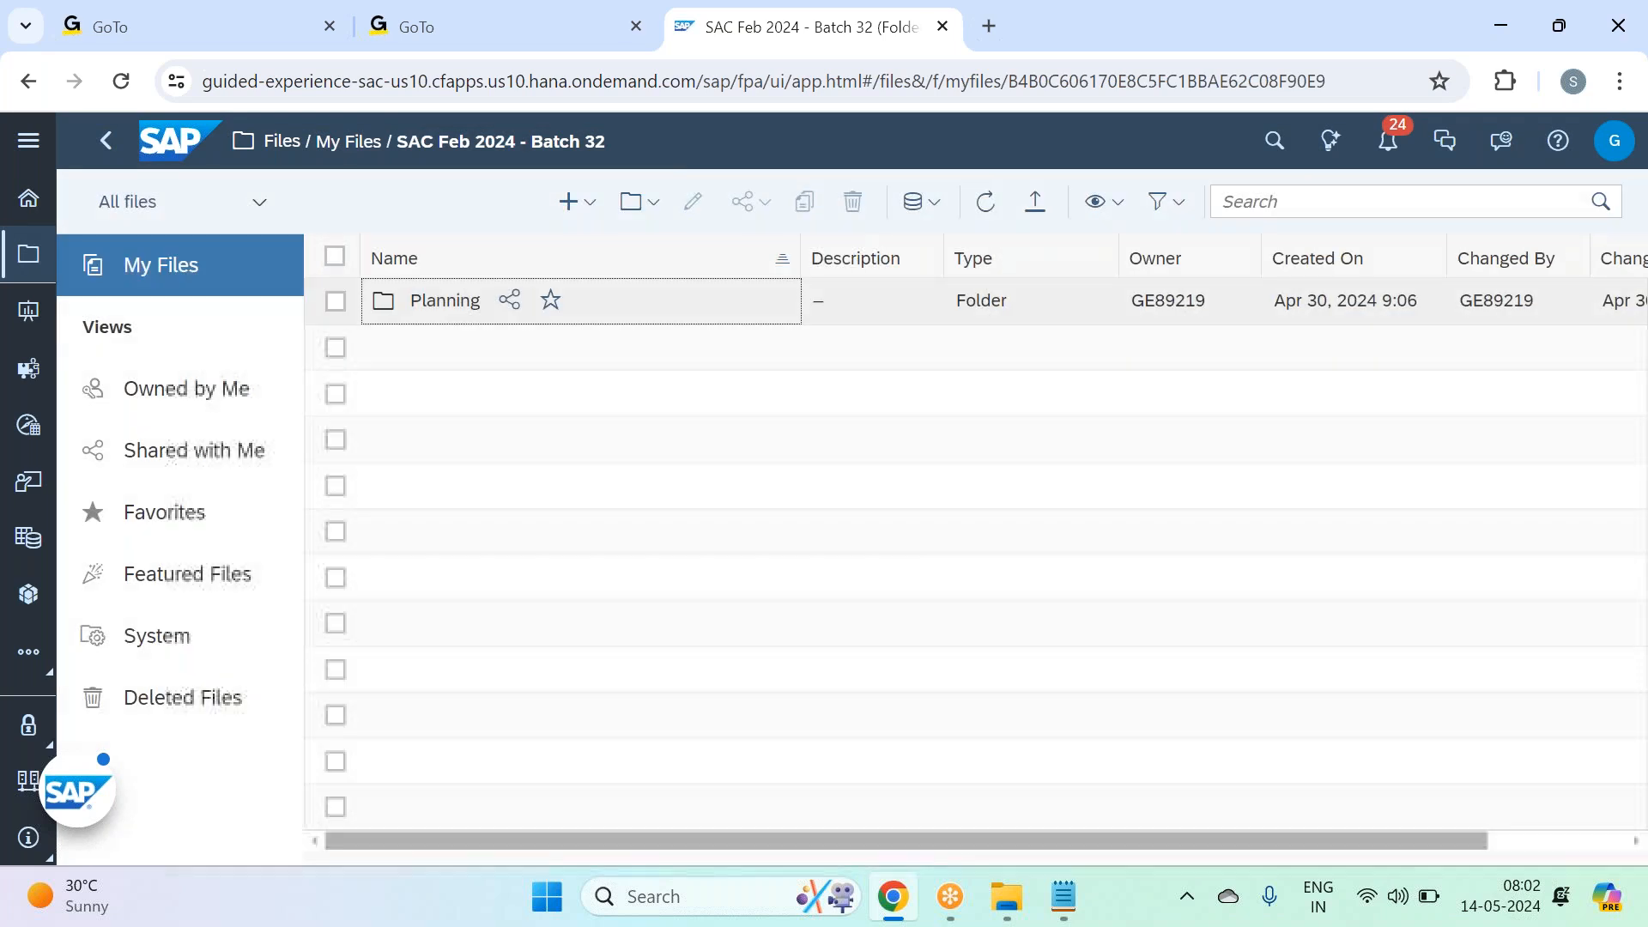
left_click(593, 581)
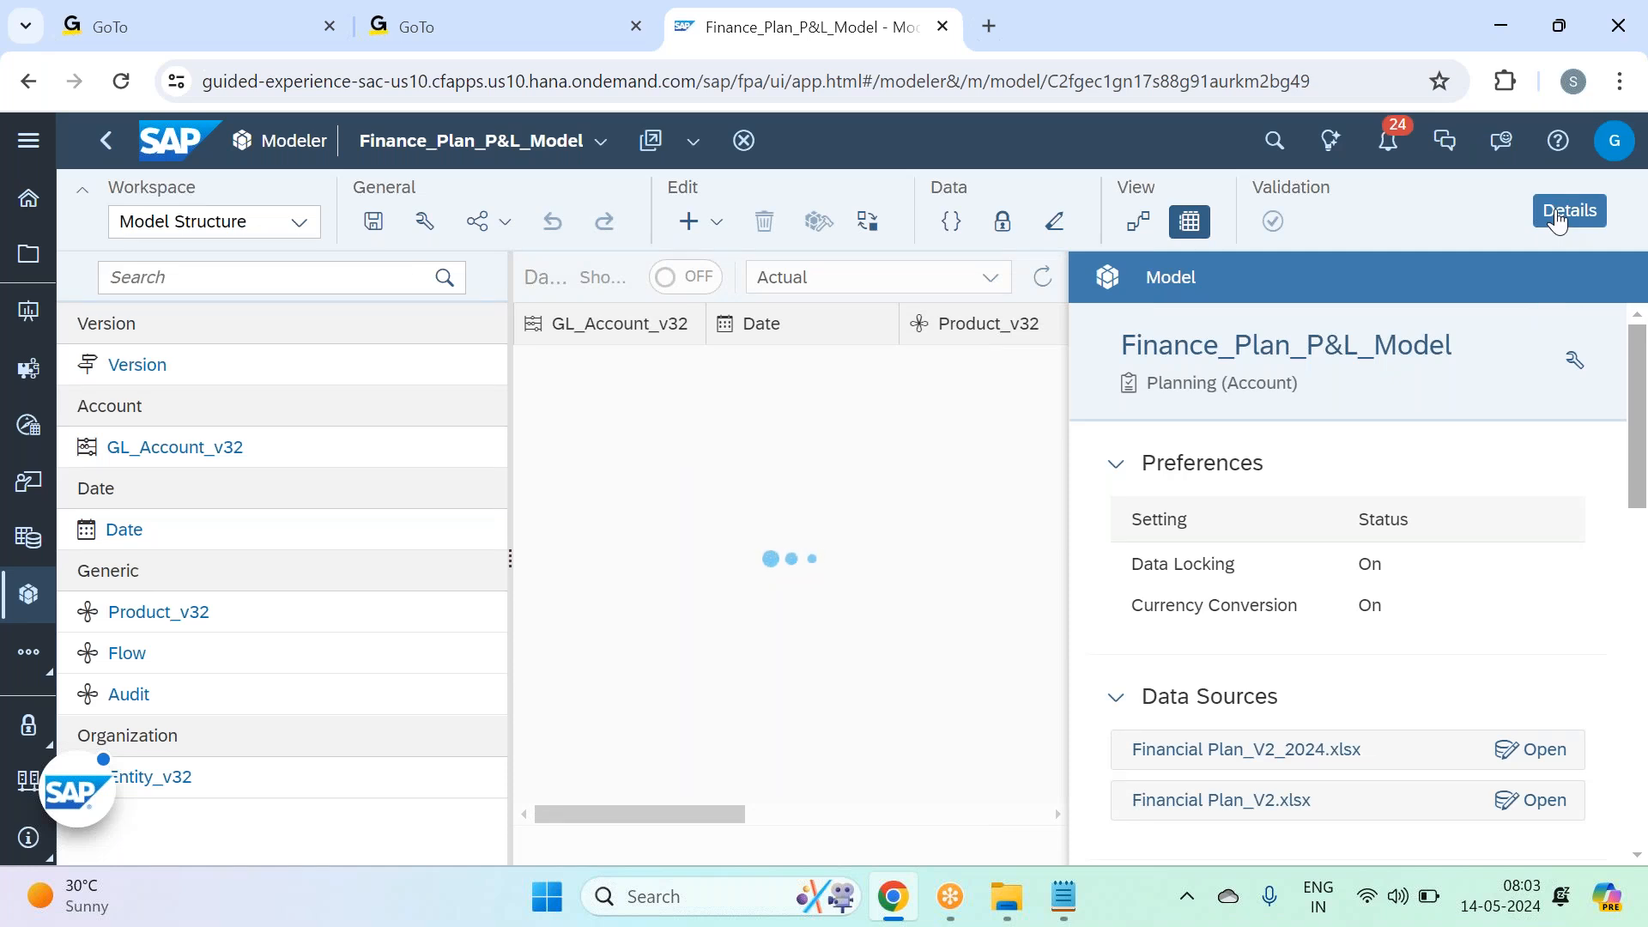
Step: Hide the model details, show the model structure as a list, and open the Entity_v32 dimension table
left_click(1559, 221)
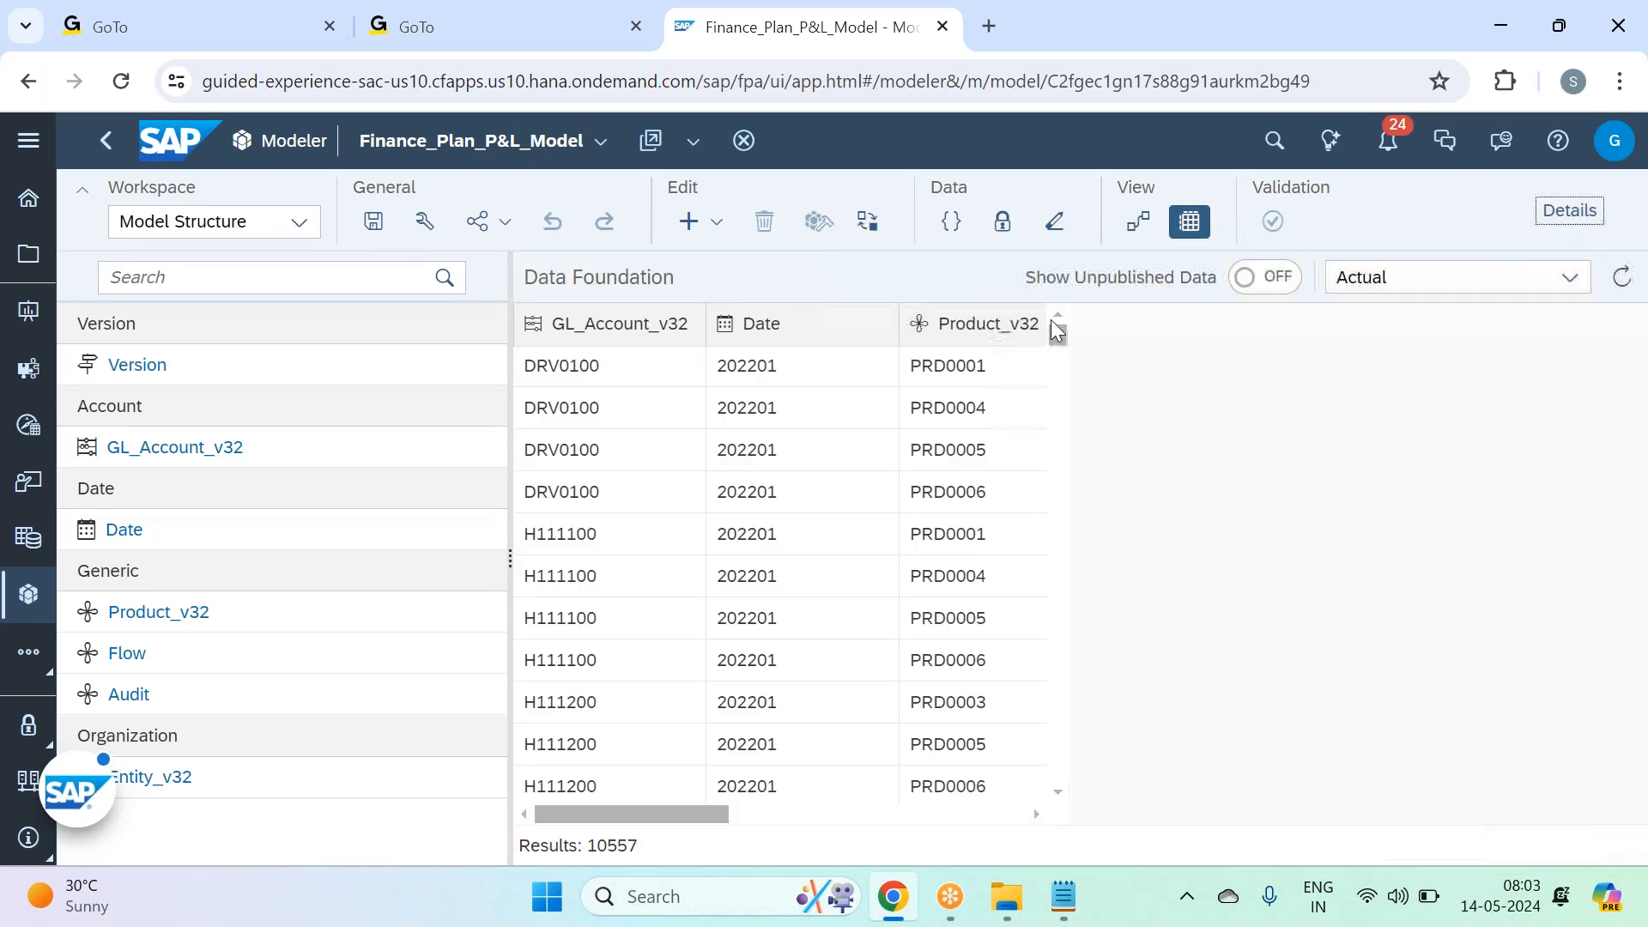
left_click(1194, 225)
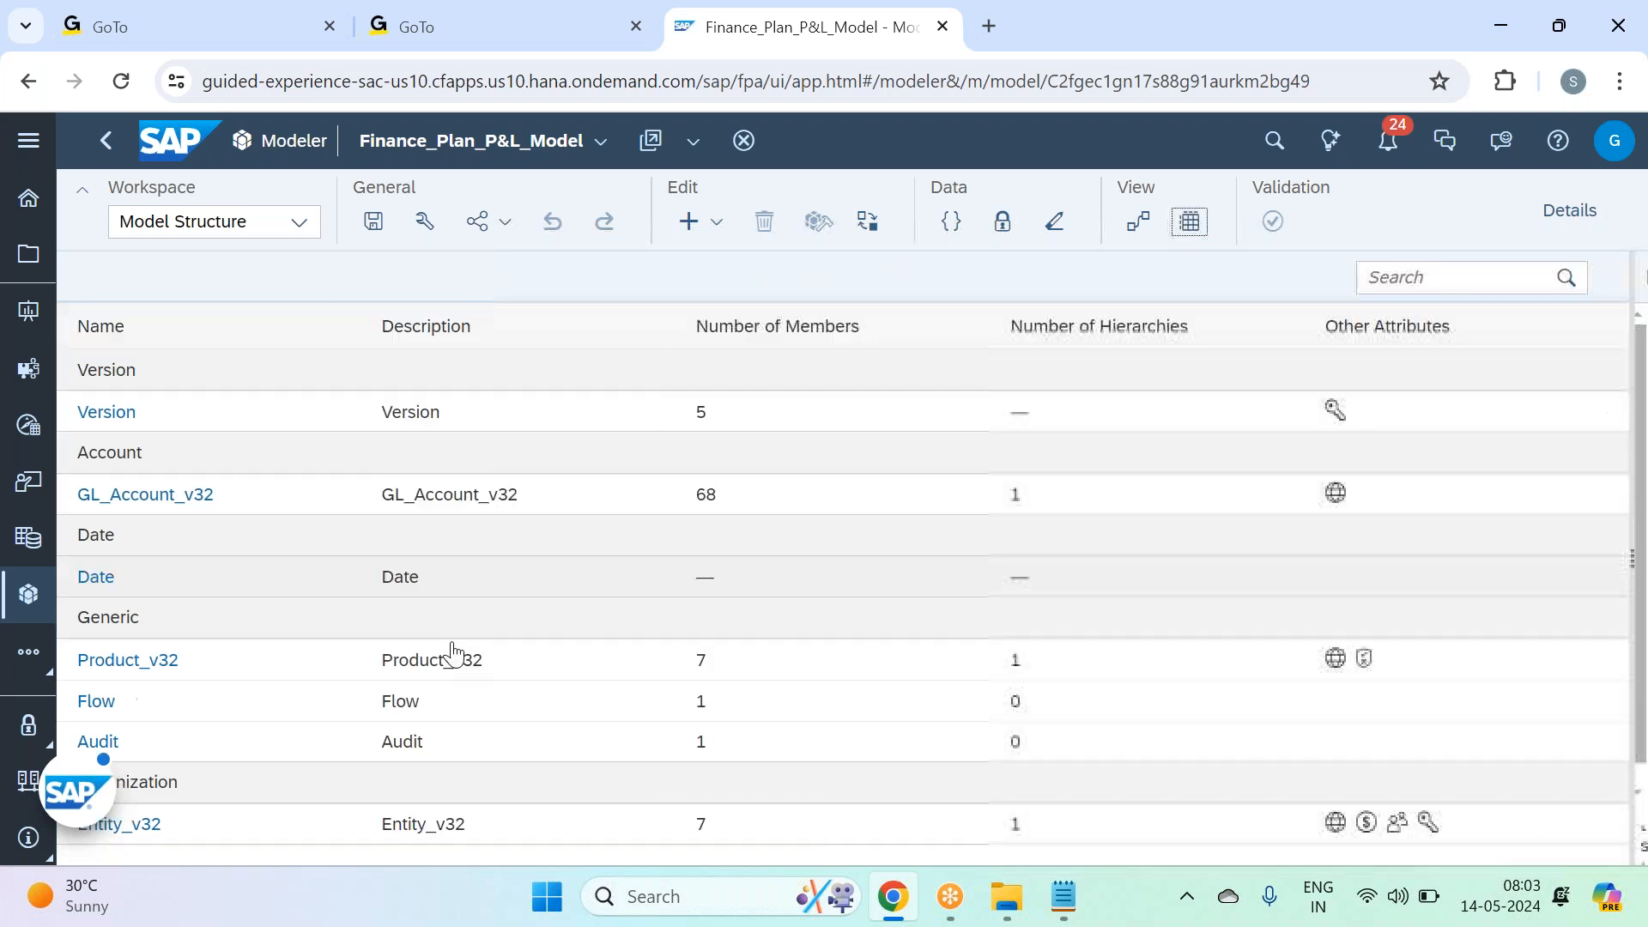
left_click(142, 826)
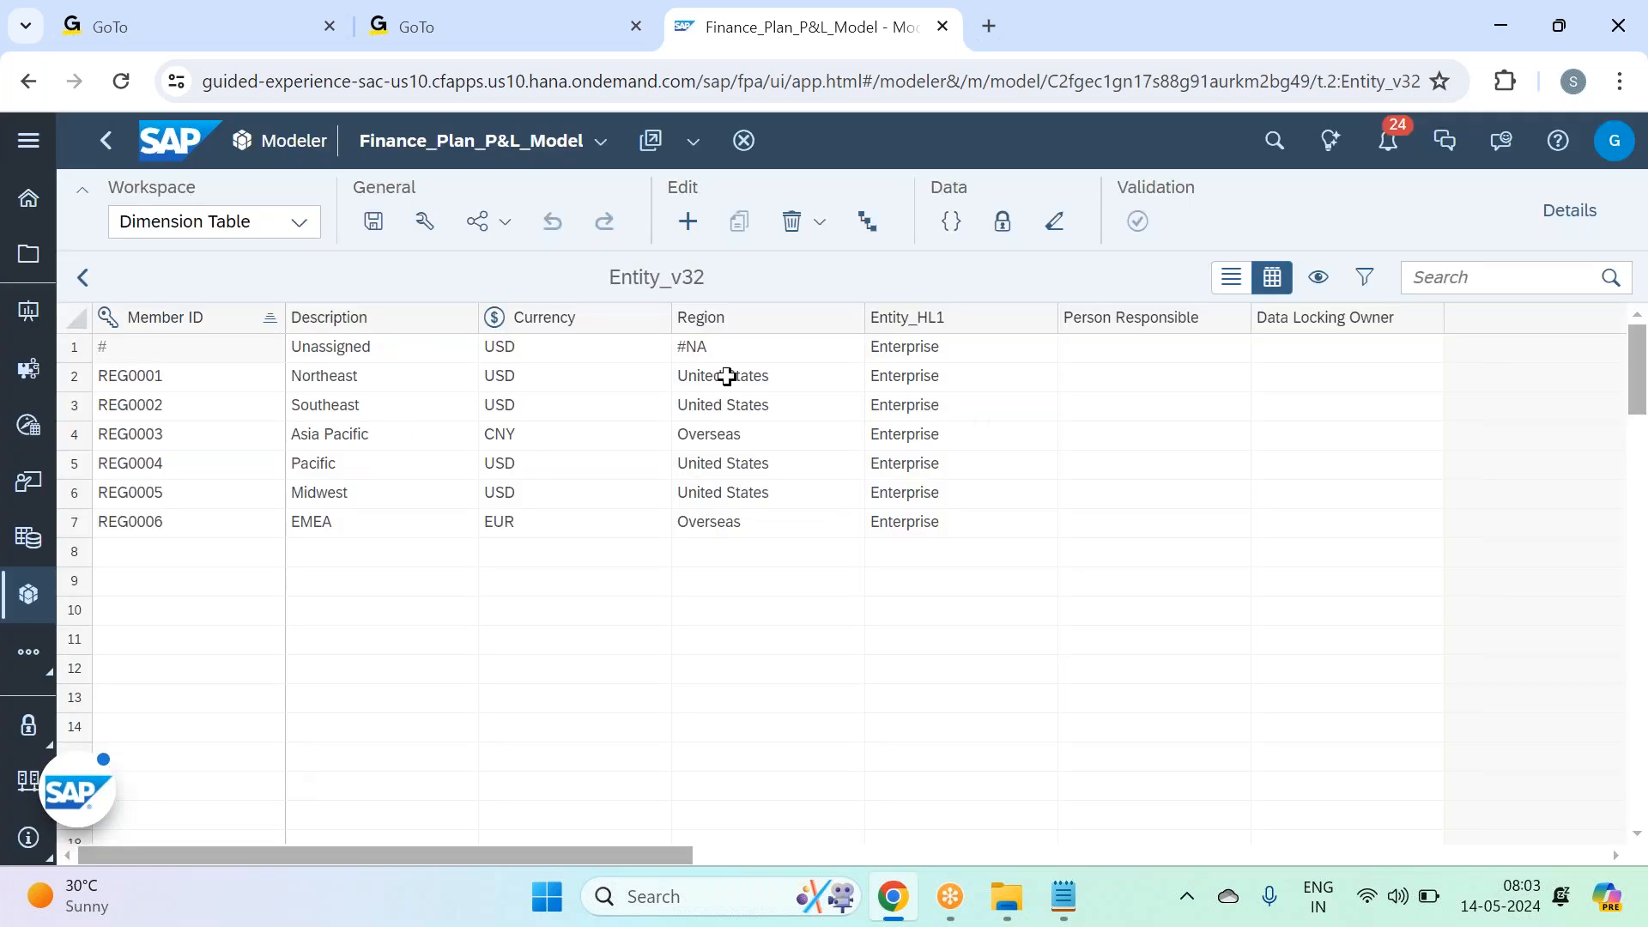
Step: Examine the Entity_v32 members and compare which ones belong to the United States and Overseas regions
left_click(729, 381)
left_click(732, 404)
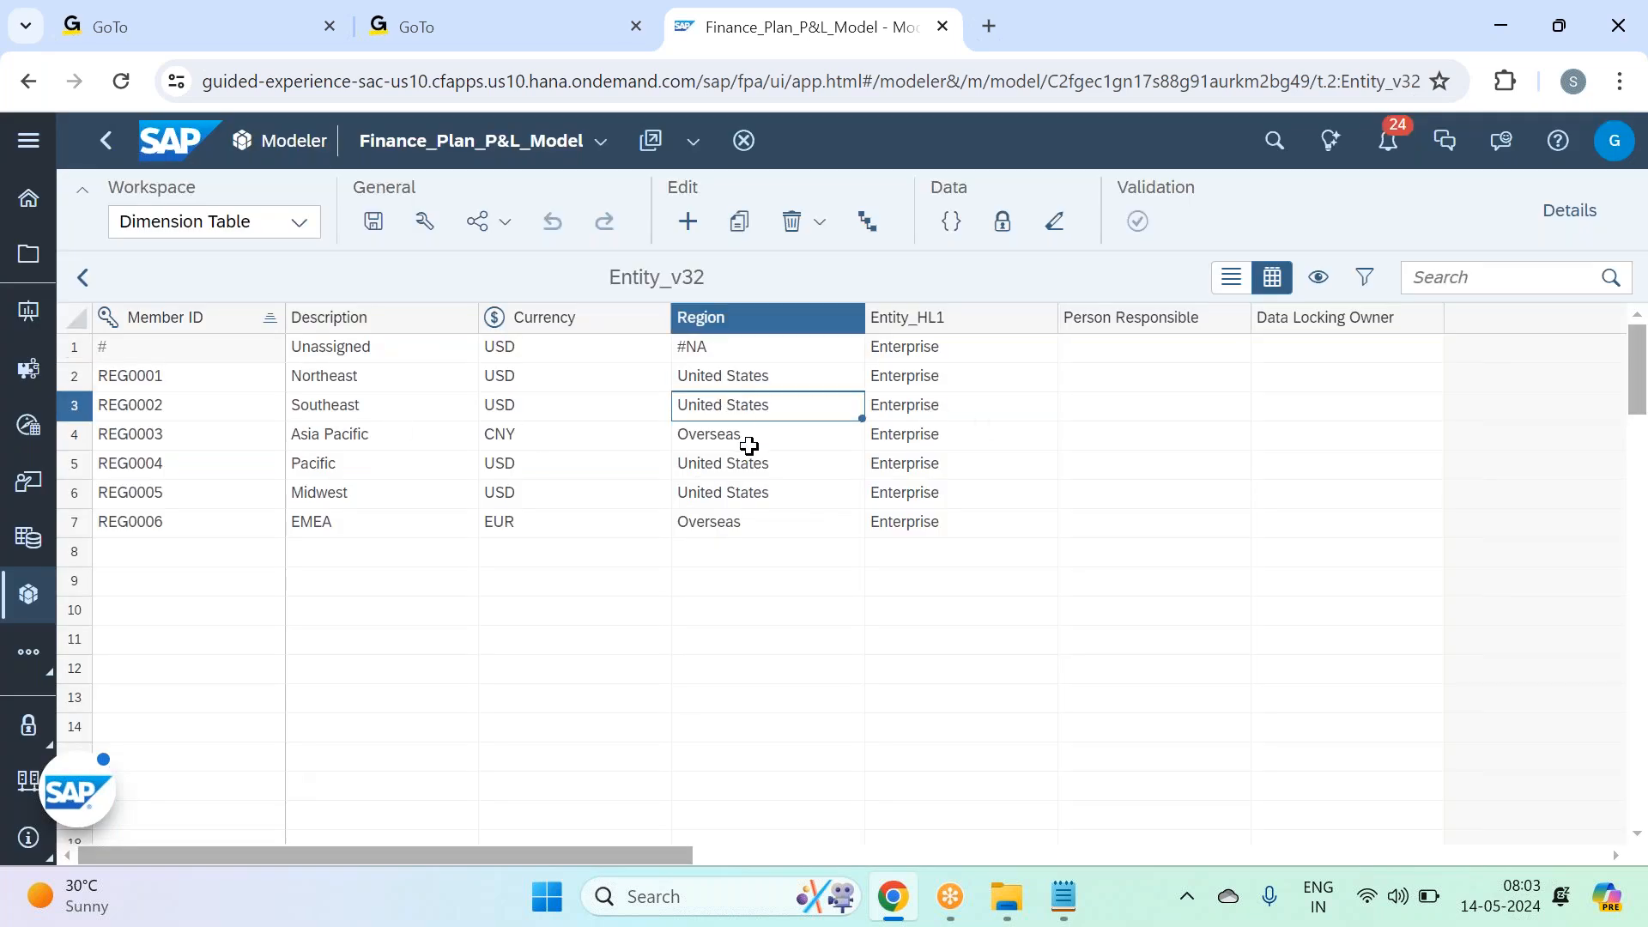
left_click(749, 437)
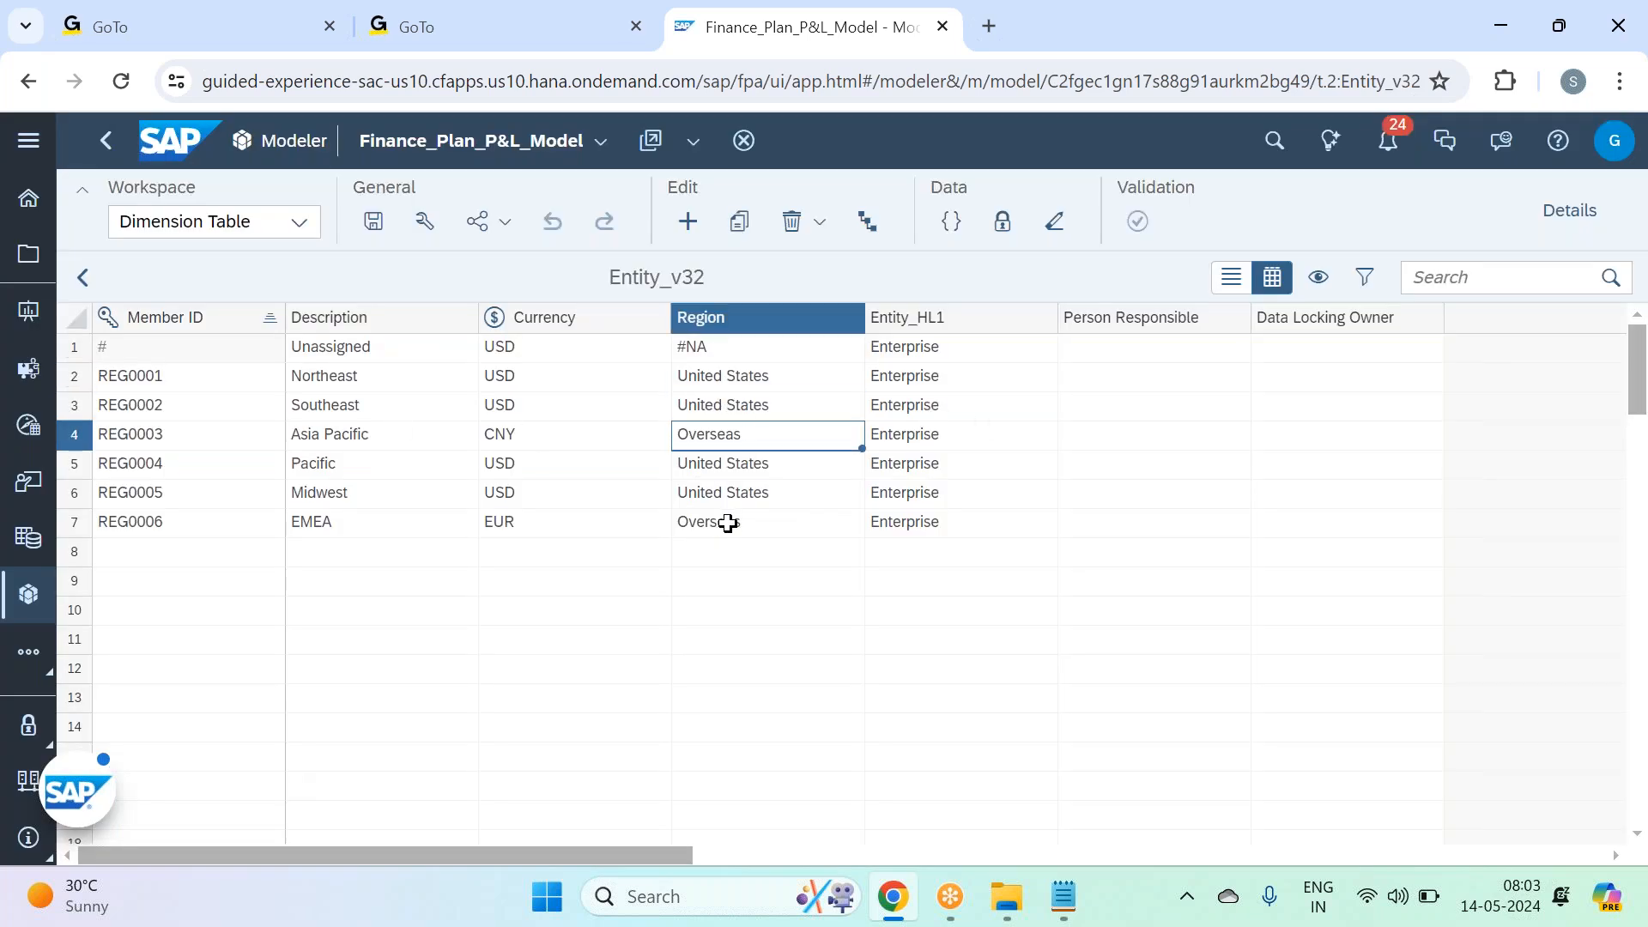
left_click(357, 442)
left_click(343, 525)
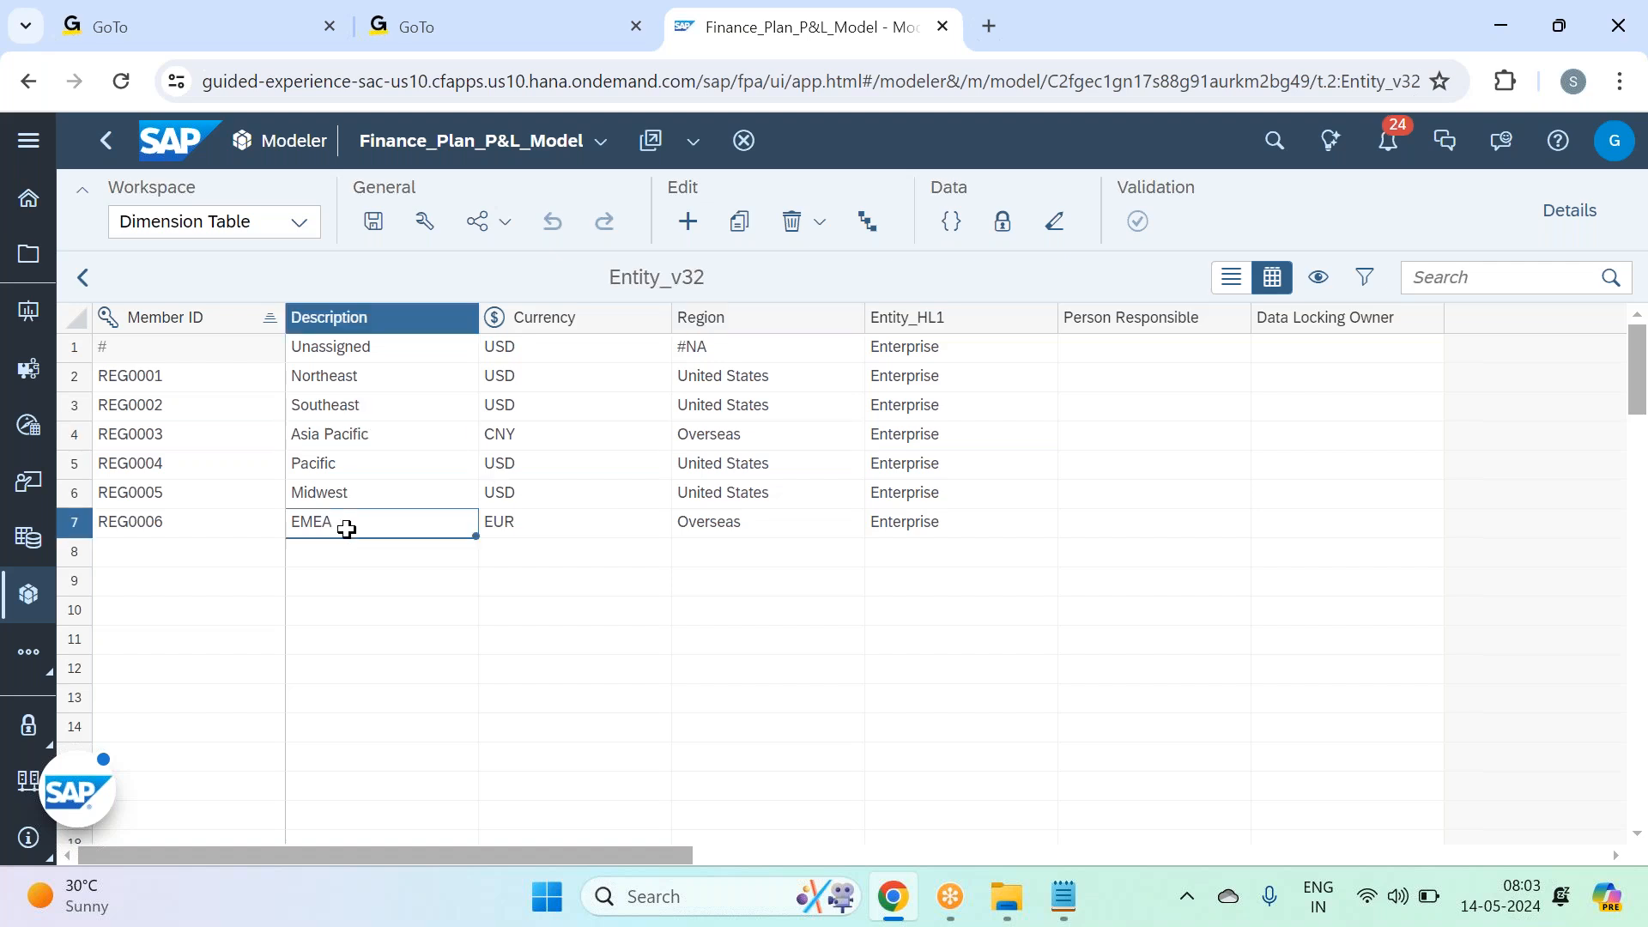
left_click(751, 498)
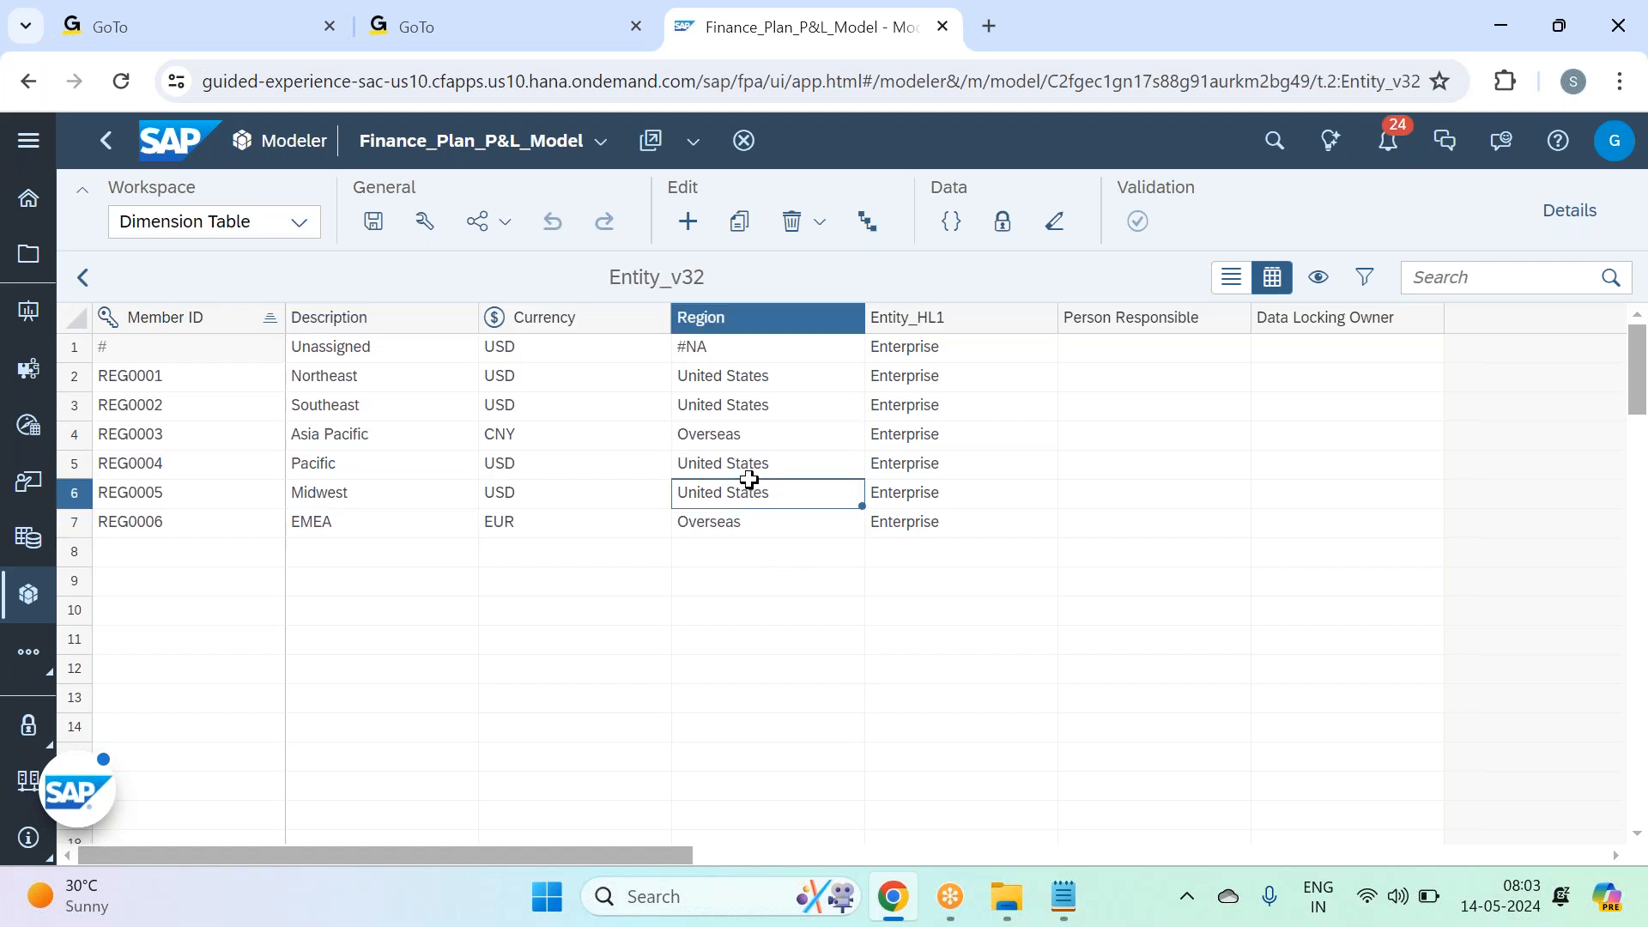
left_click(749, 468)
left_click(752, 410)
left_click(761, 378)
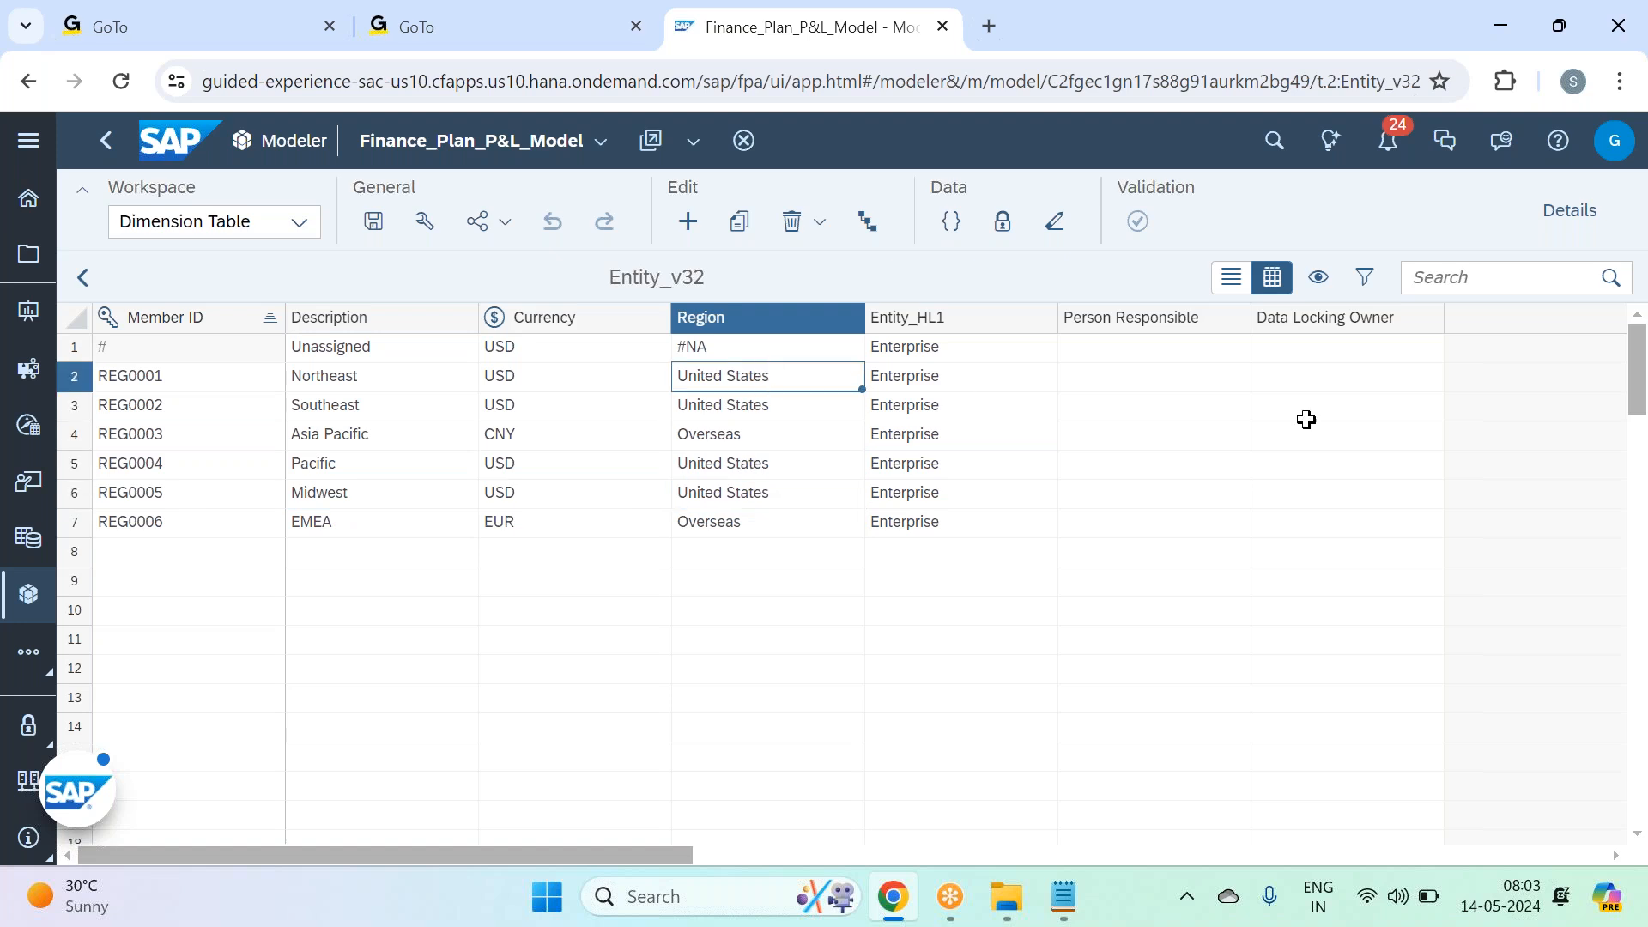
left_click(750, 432)
left_click(768, 534)
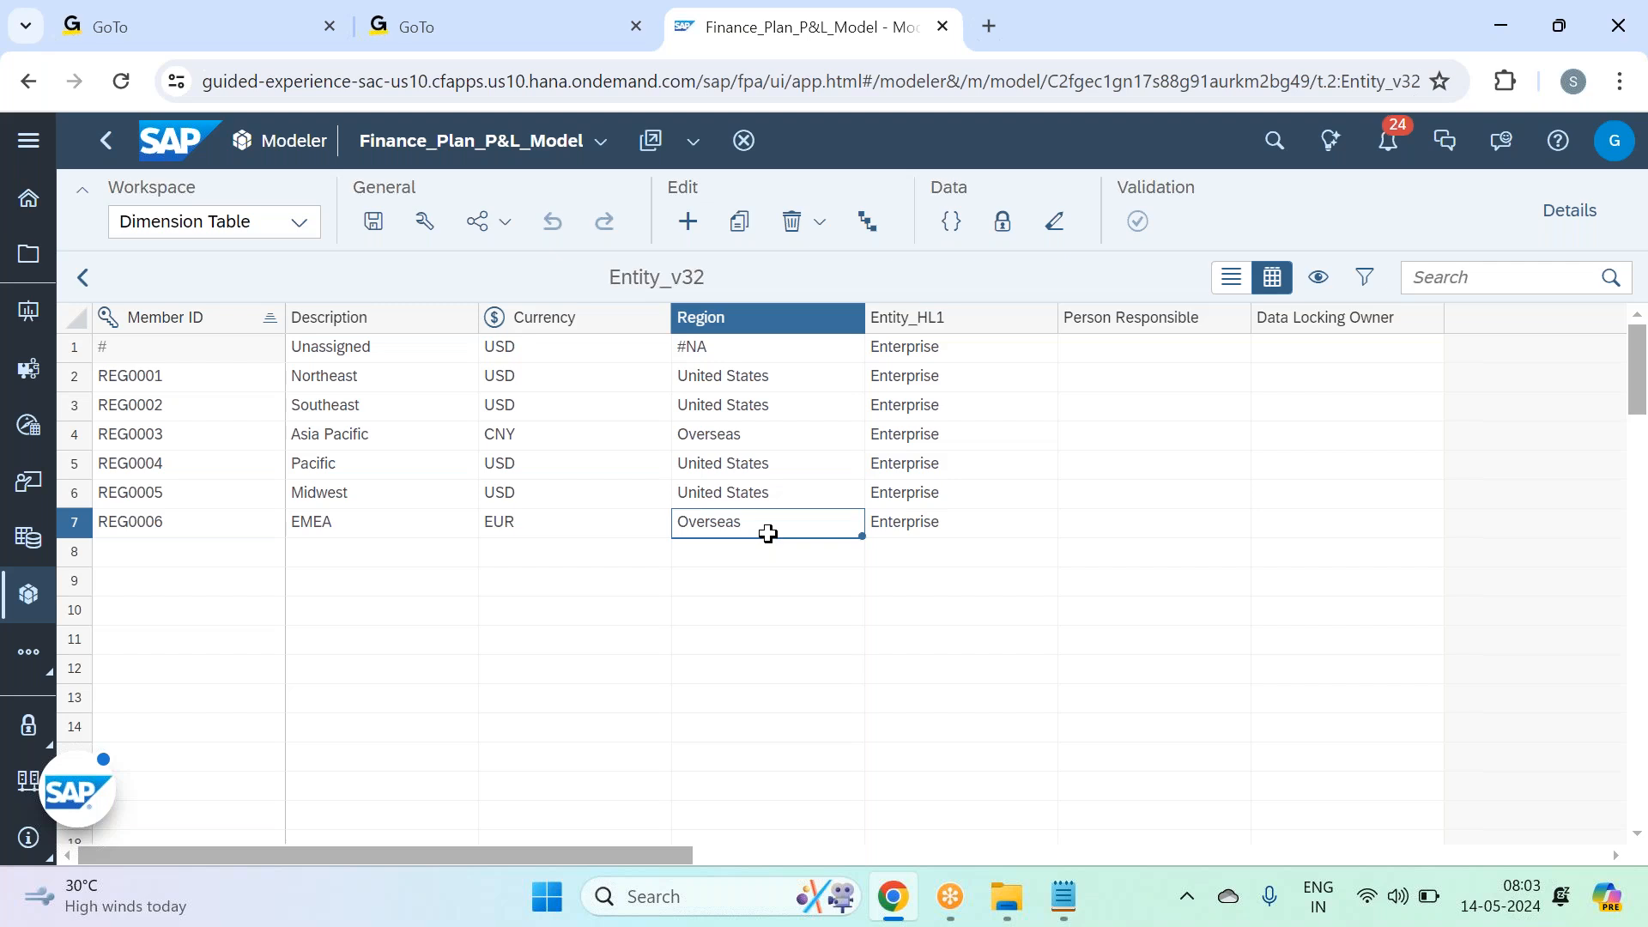
Step: Check the Data Access Control setting in the Entity_v32 dimension details, and close the details
left_click(1569, 213)
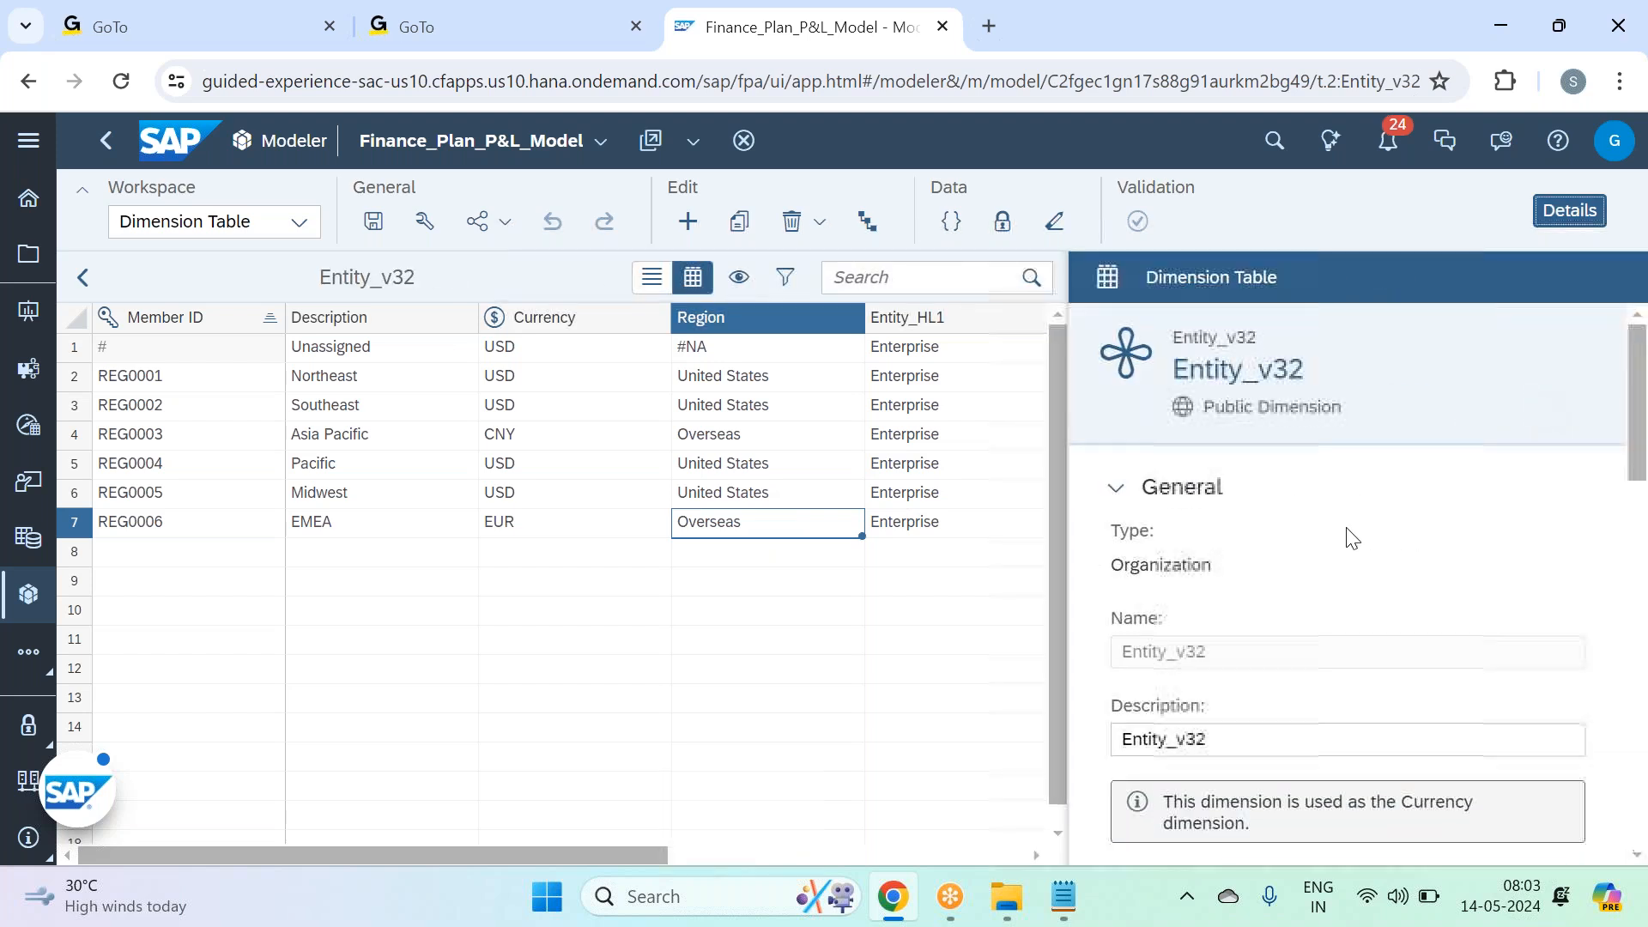
scroll(1352, 538, "down", 8)
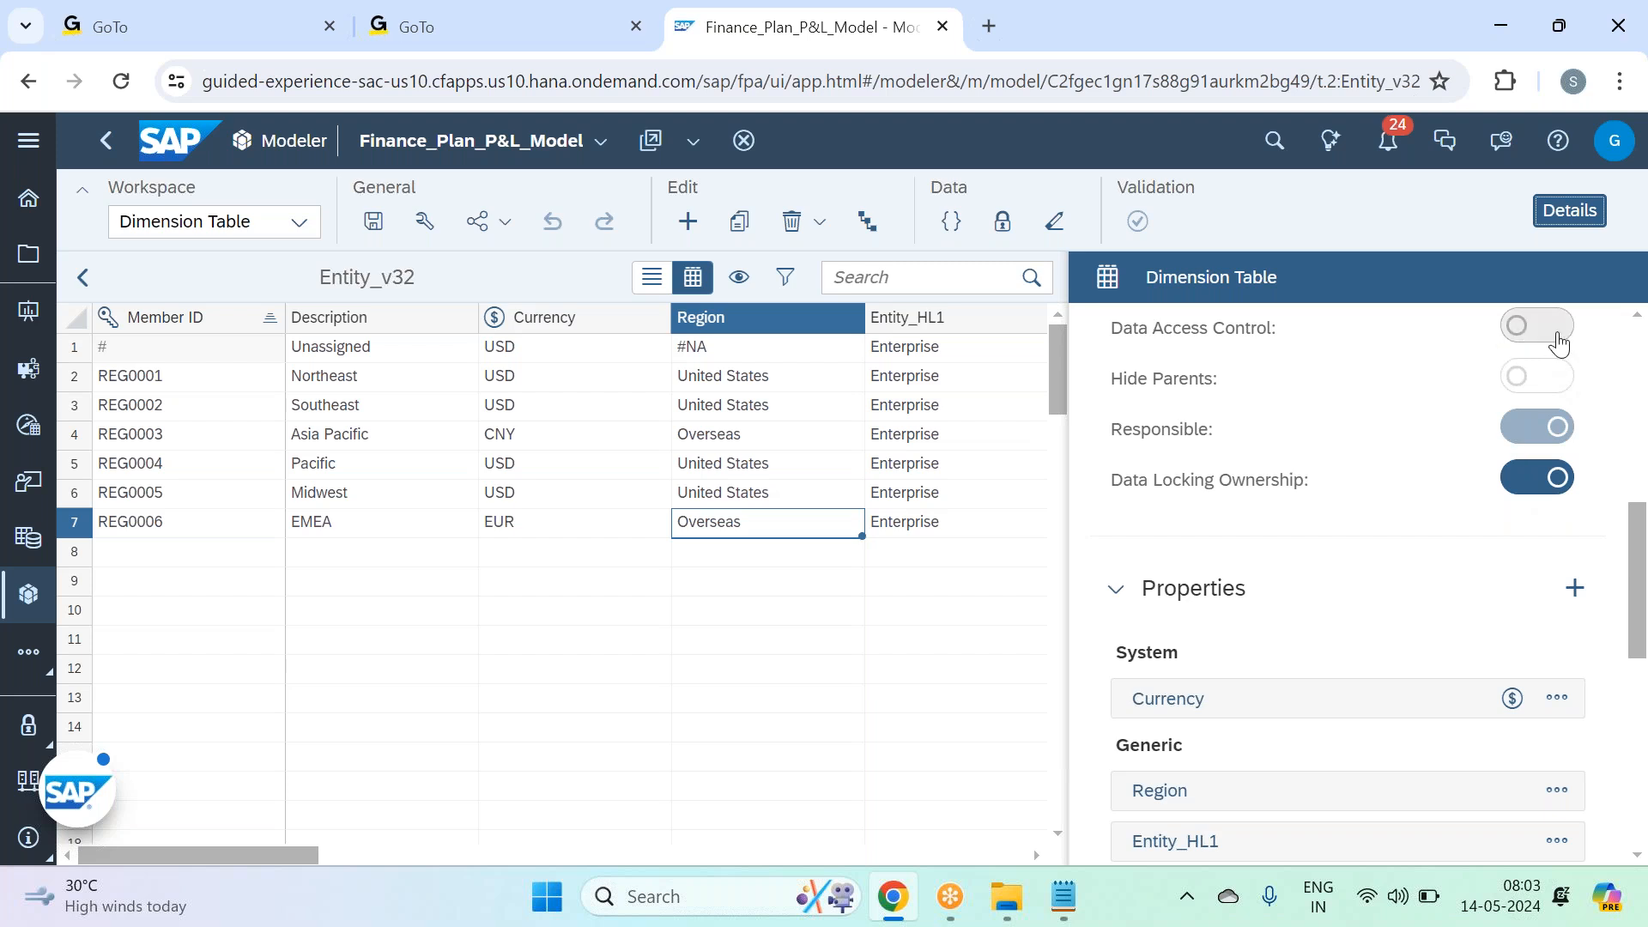
left_click(1580, 227)
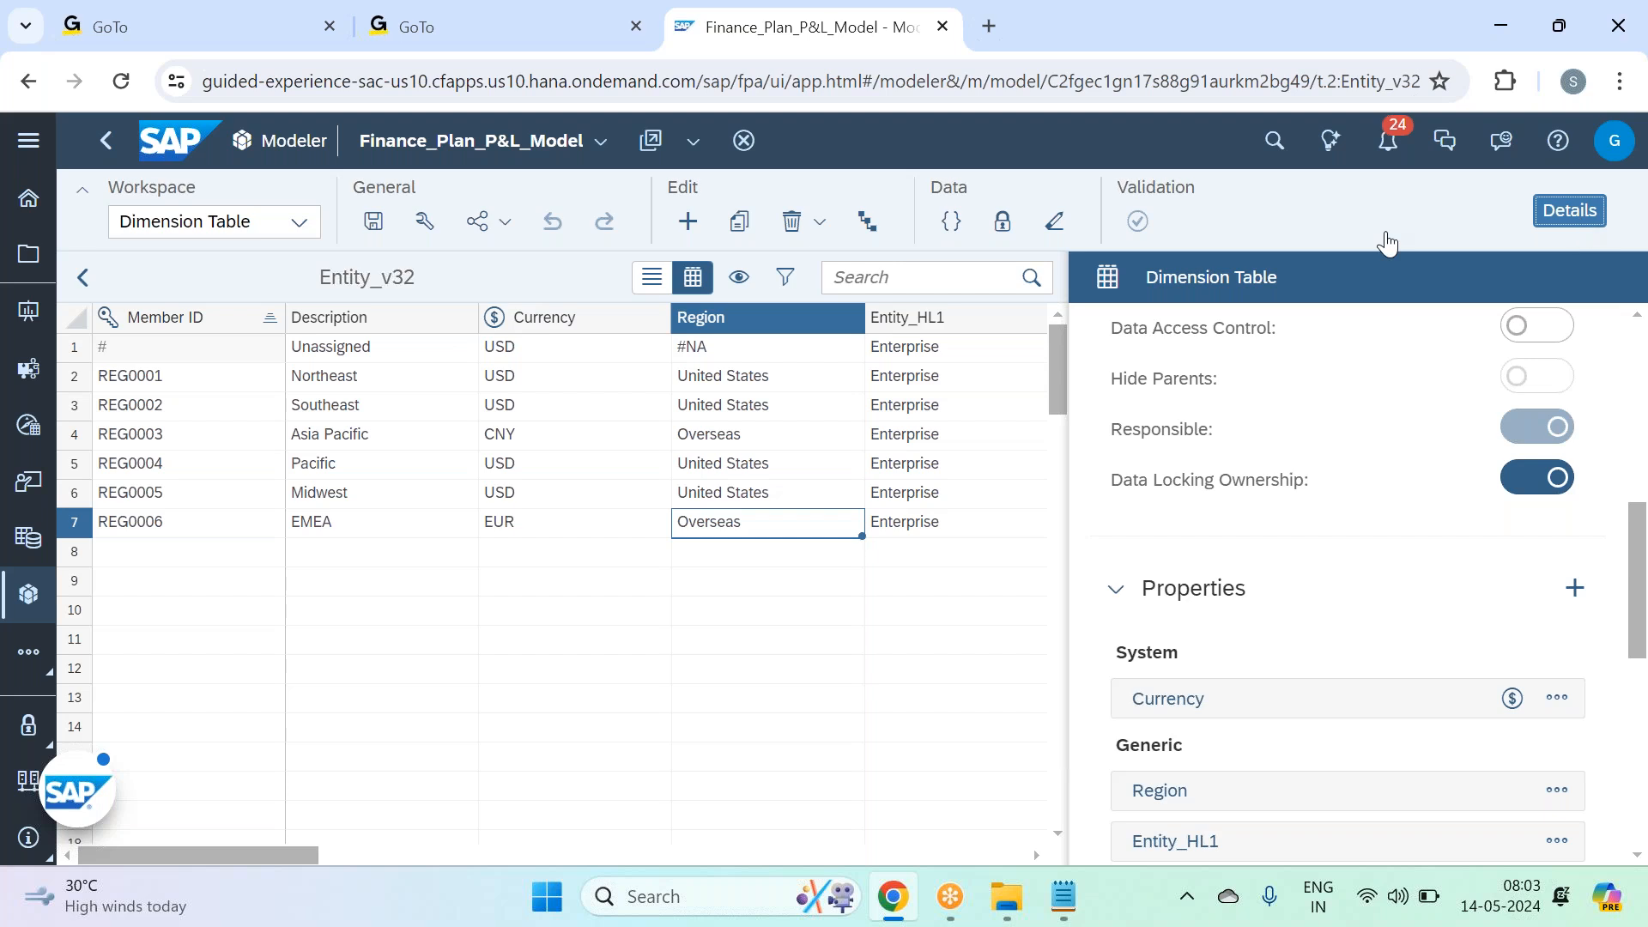
Step: Enable Data Access Control for Entity_v32 in the model's Access and Privacy preferences, and save the model
left_click(425, 225)
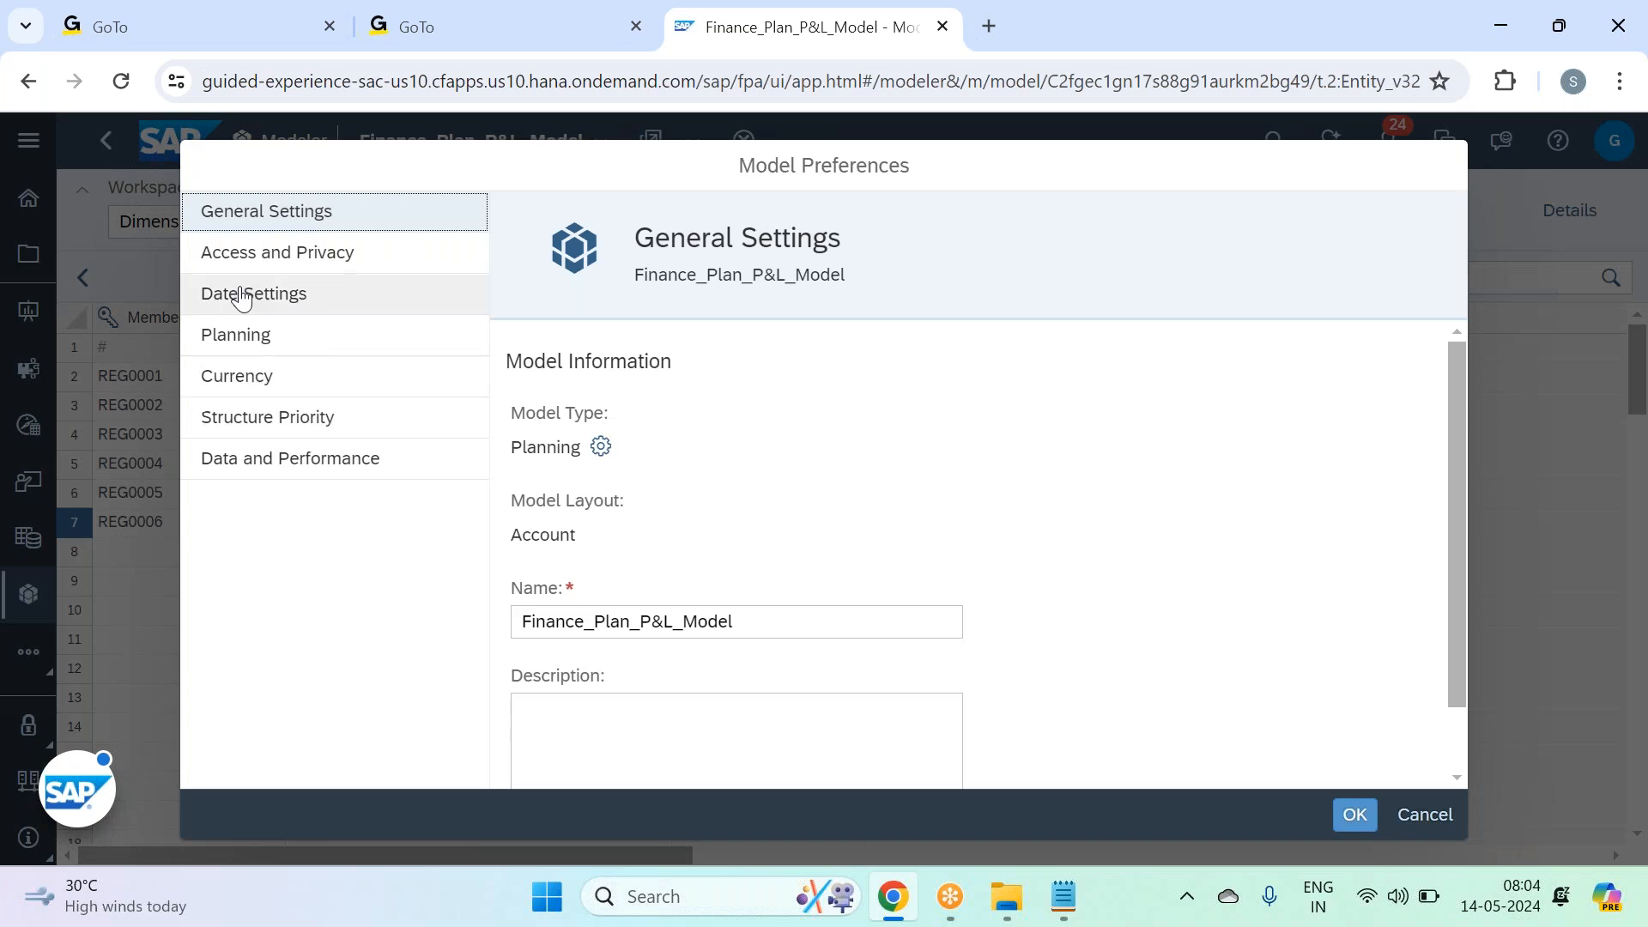
left_click(285, 264)
scroll(977, 455, "down", 3)
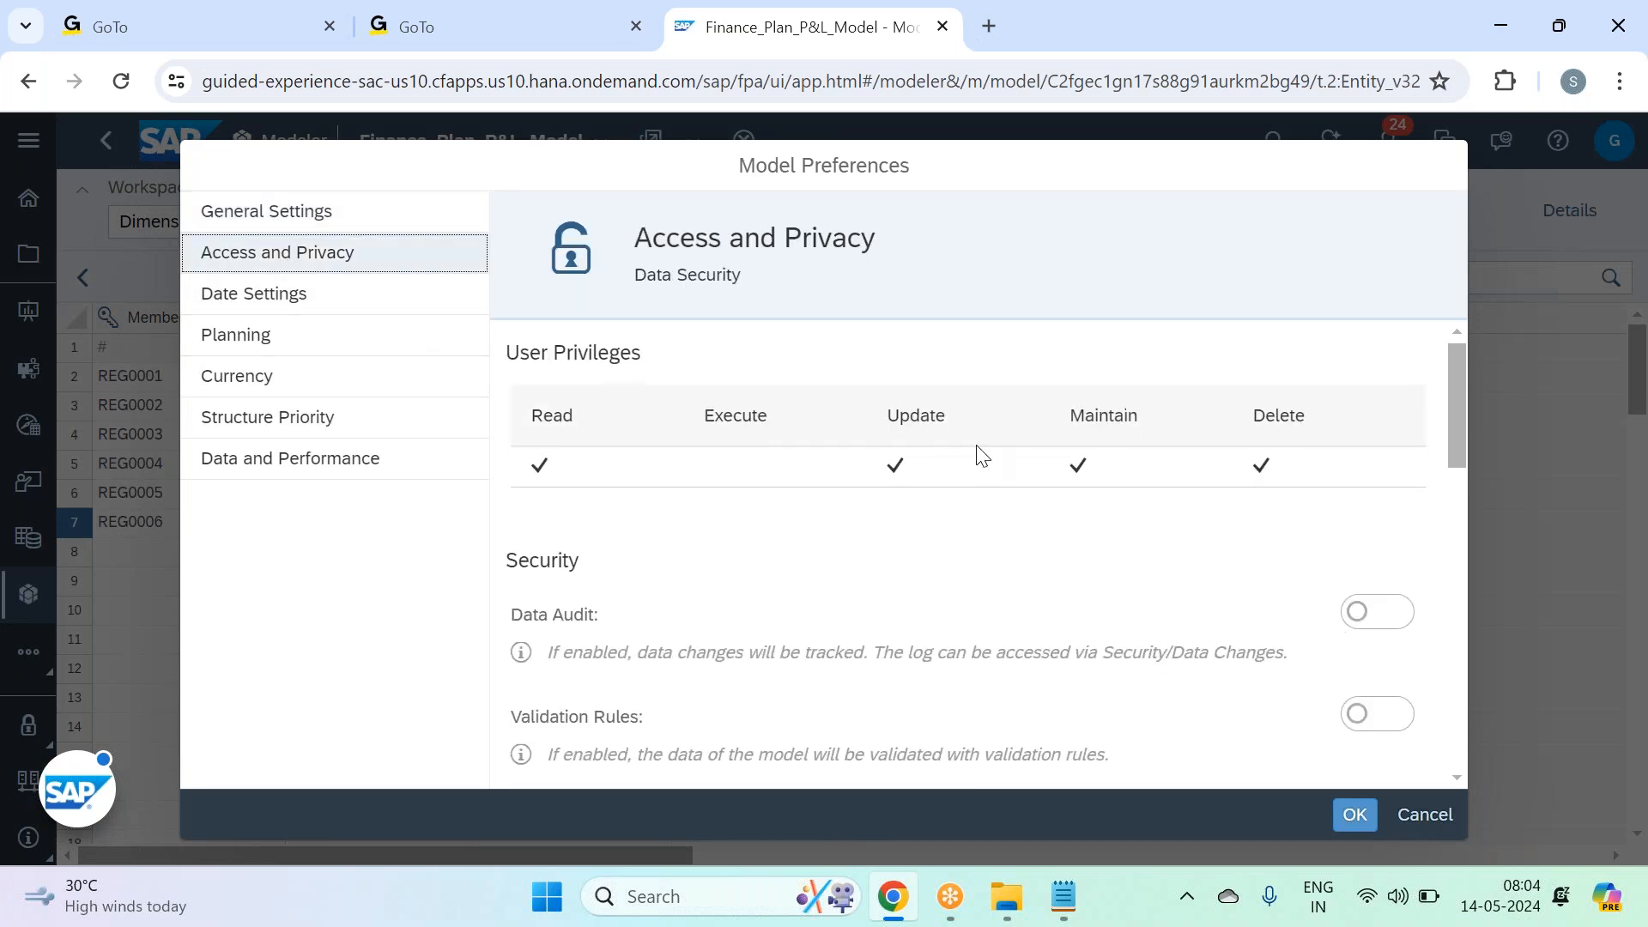
scroll(979, 455, "down", 6)
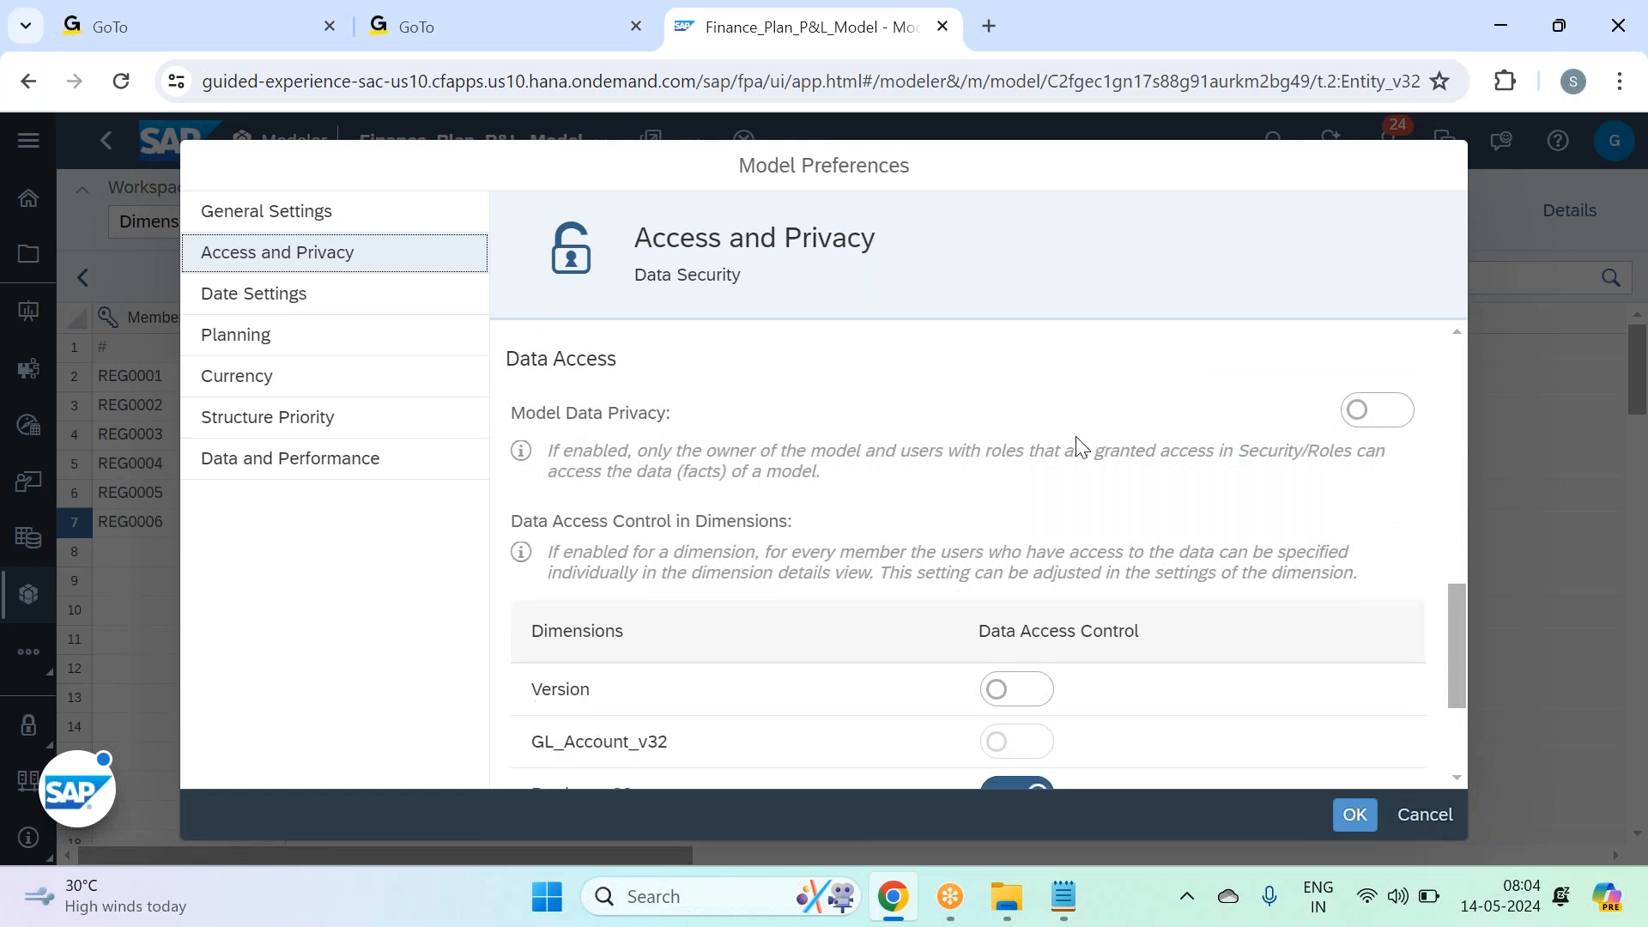
scroll(1079, 444, "down", 2)
scroll(987, 575, "down", 1)
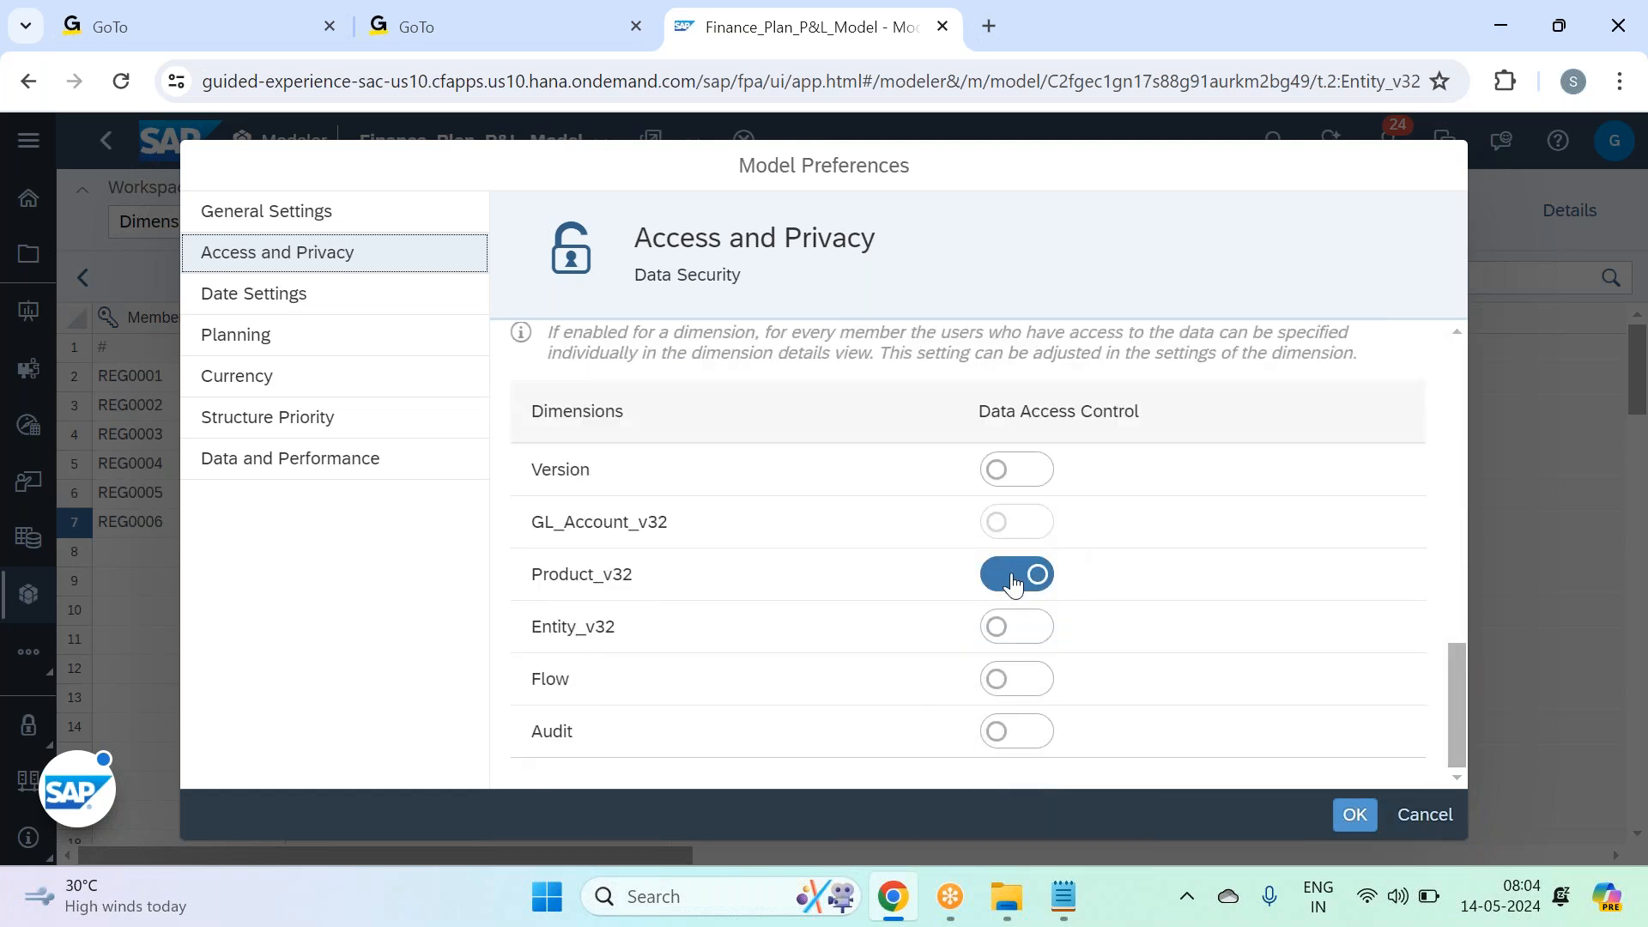
left_click(994, 629)
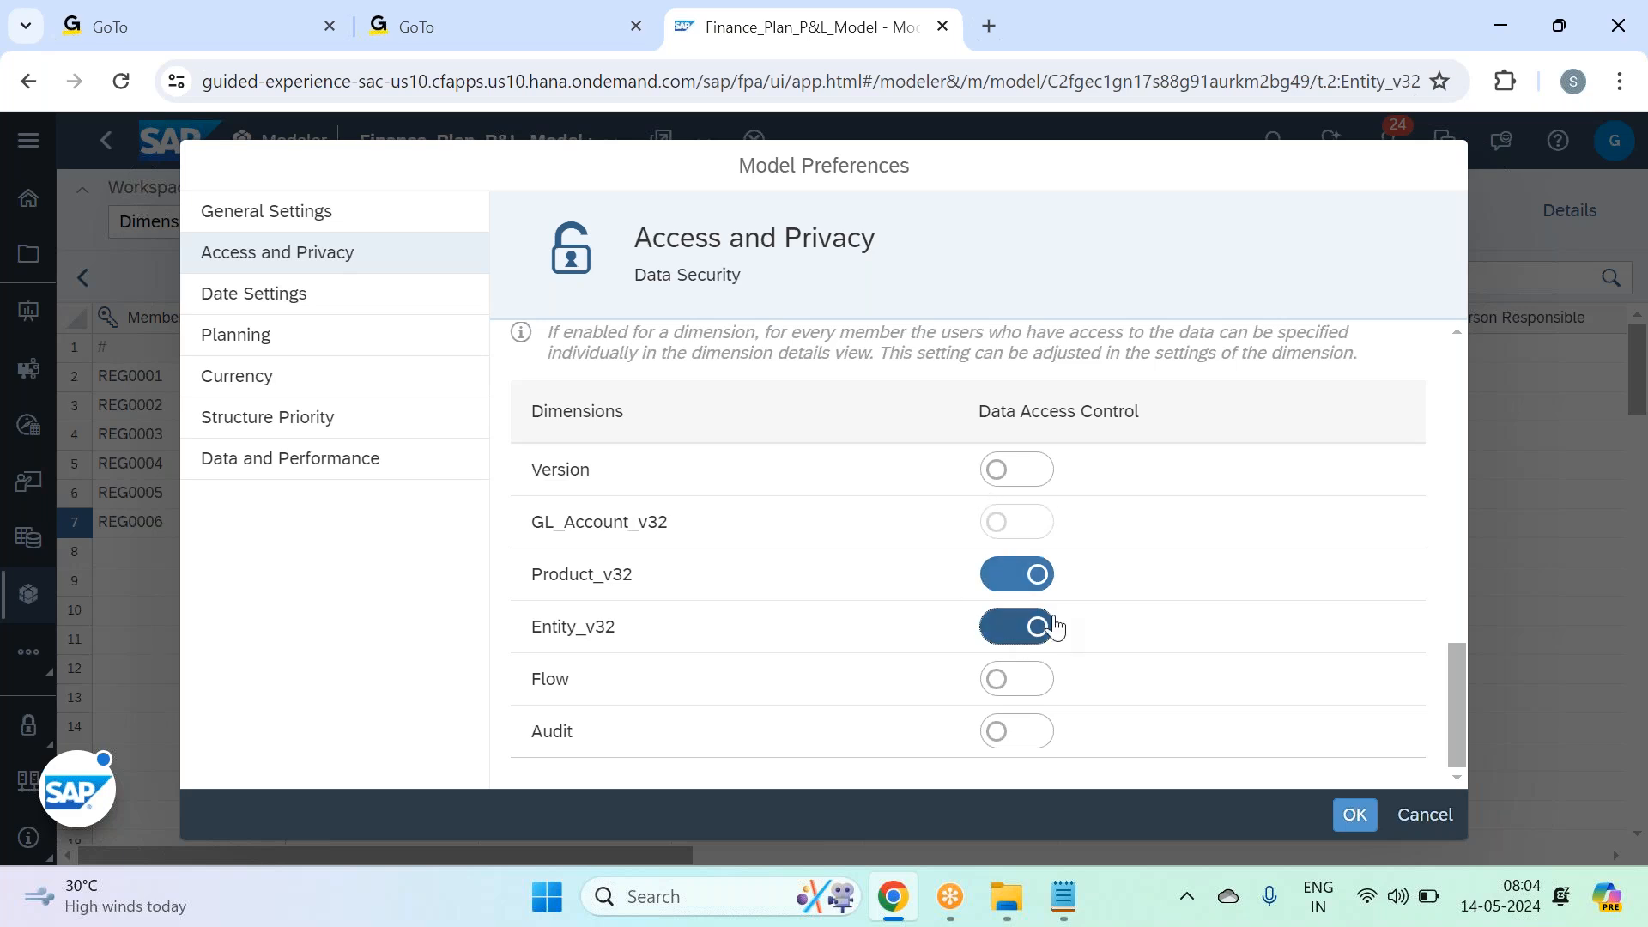
left_click(1357, 816)
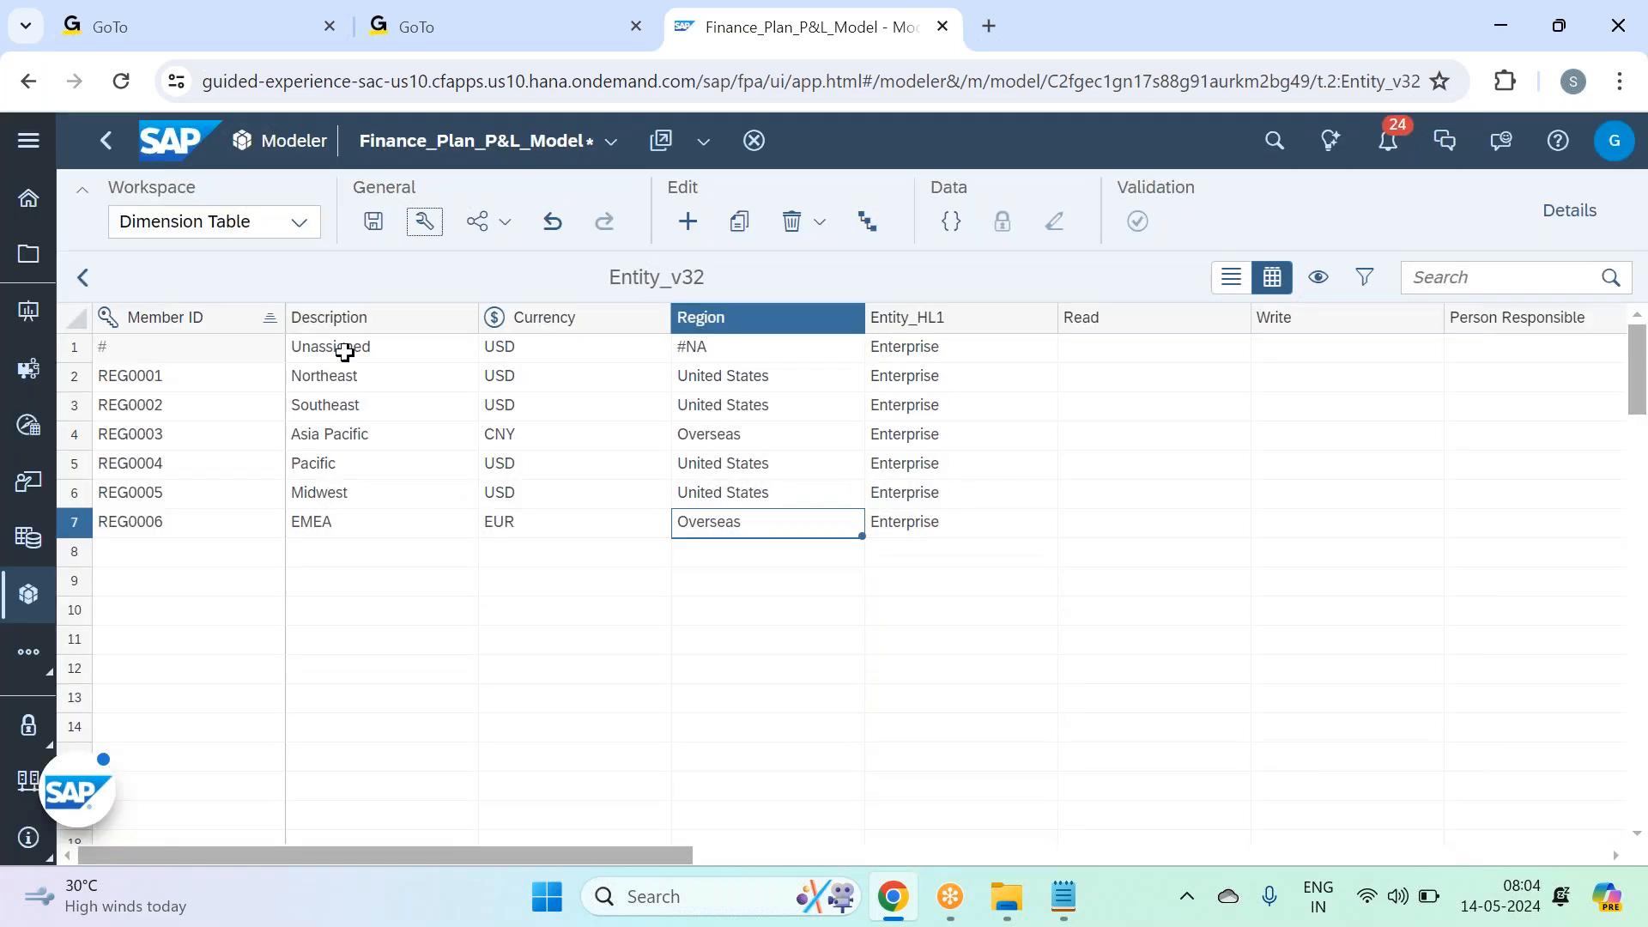
left_click(373, 221)
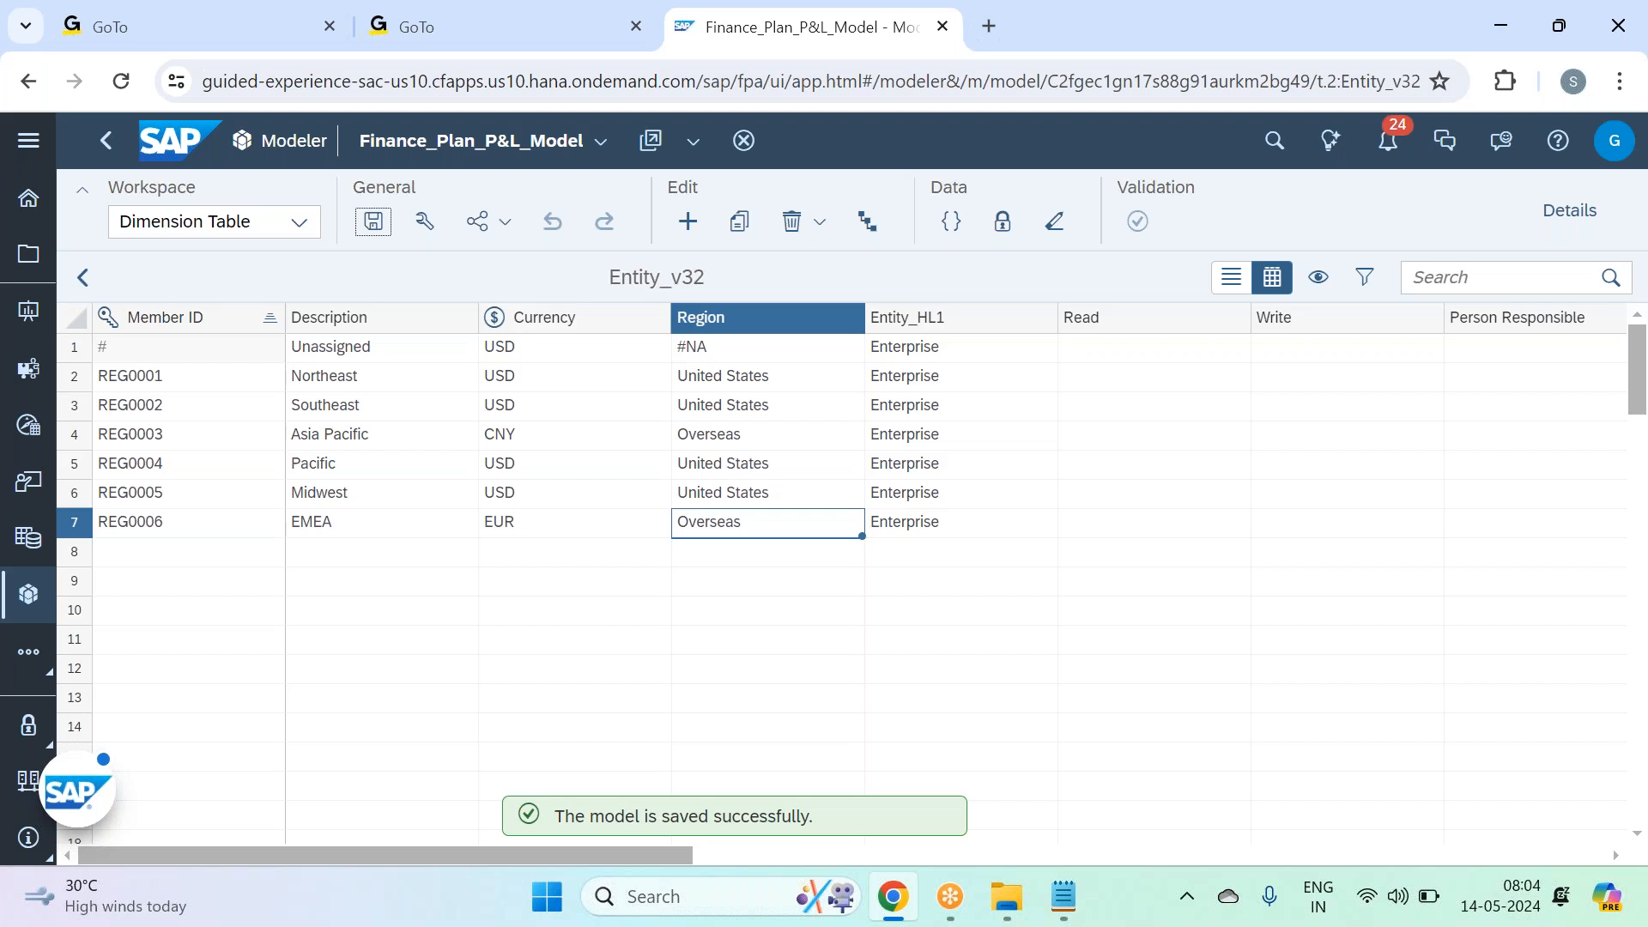
Step: Grant the DataActionRole_Admin team read access to the Northeast member REG0001
left_click(1146, 376)
left_click(1320, 372)
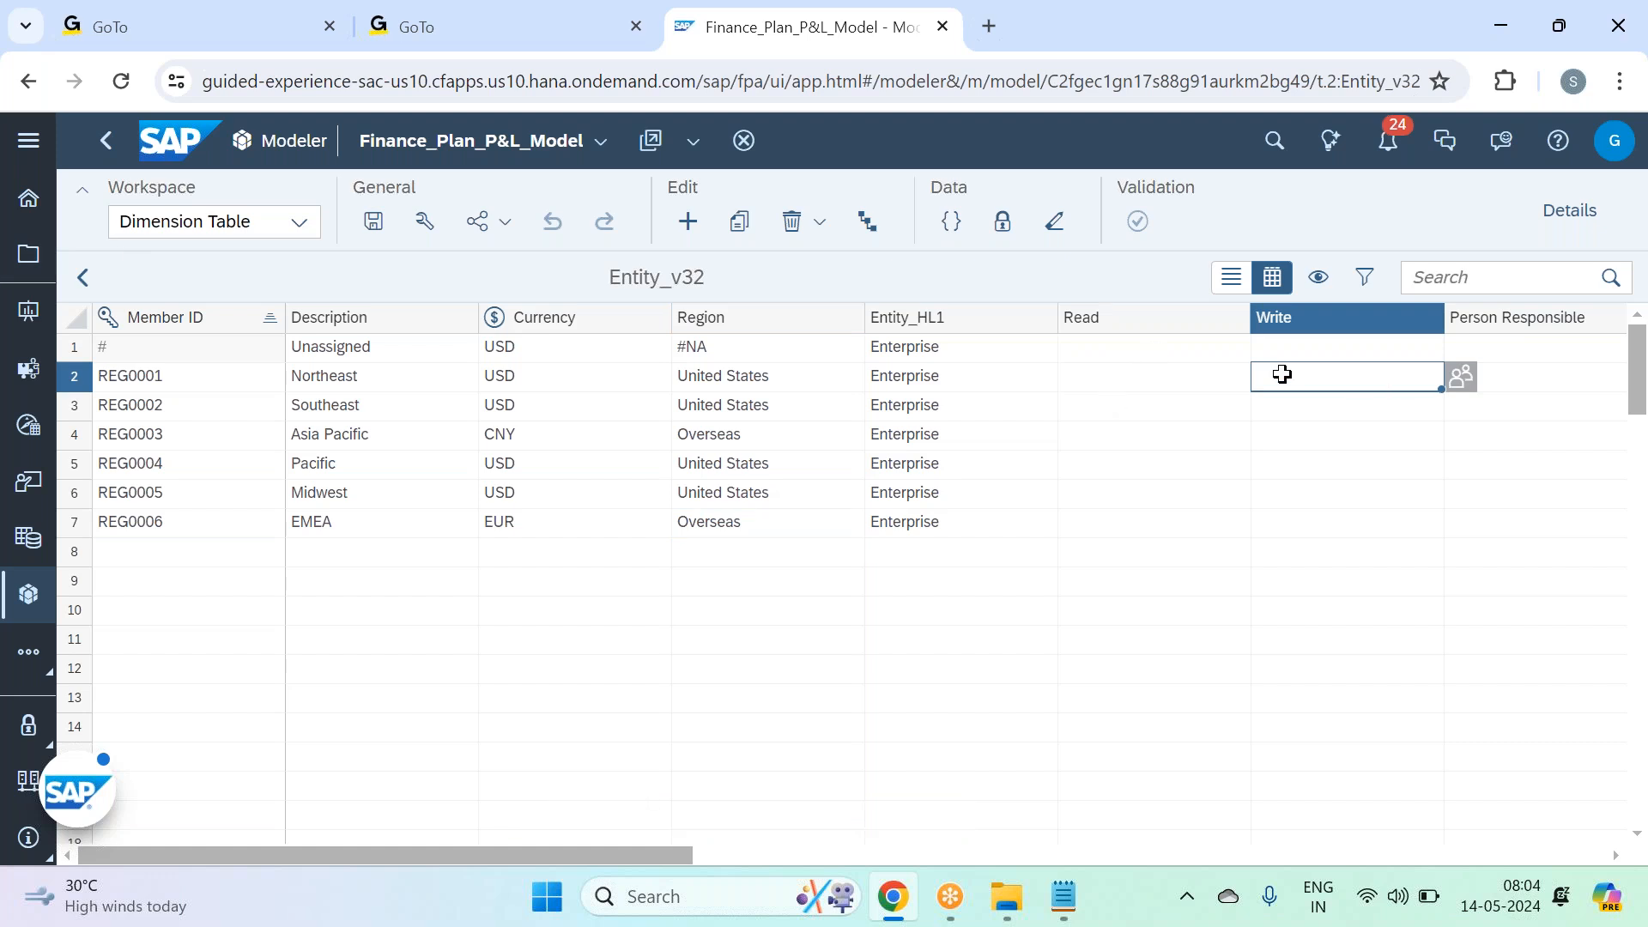
left_click(1113, 384)
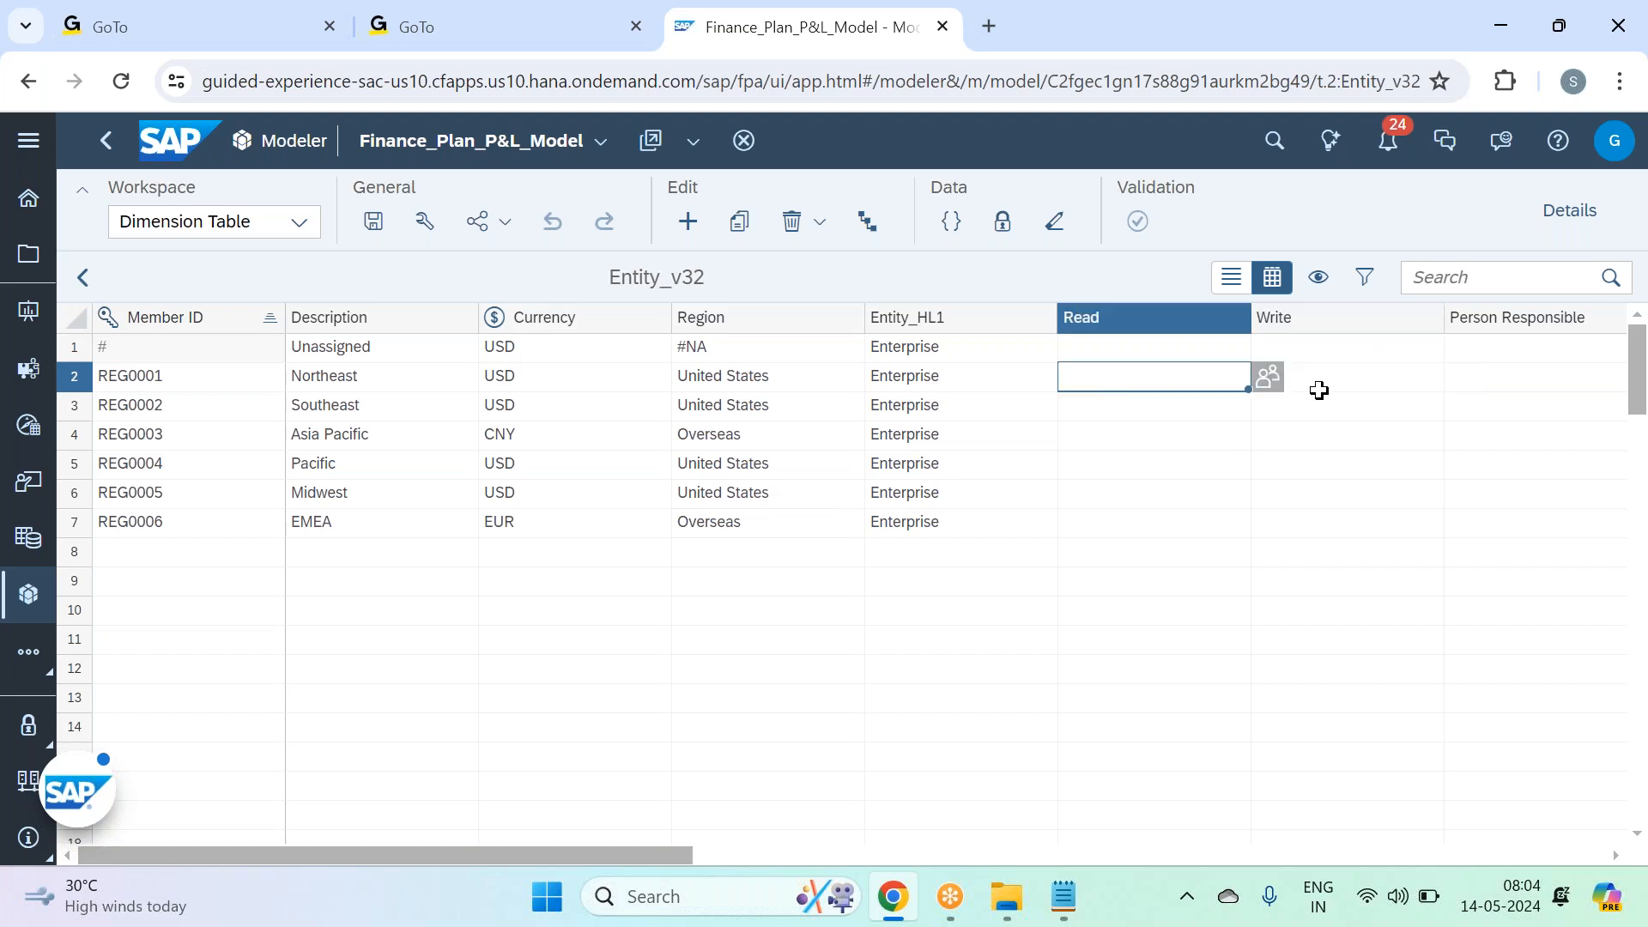
left_click(1268, 377)
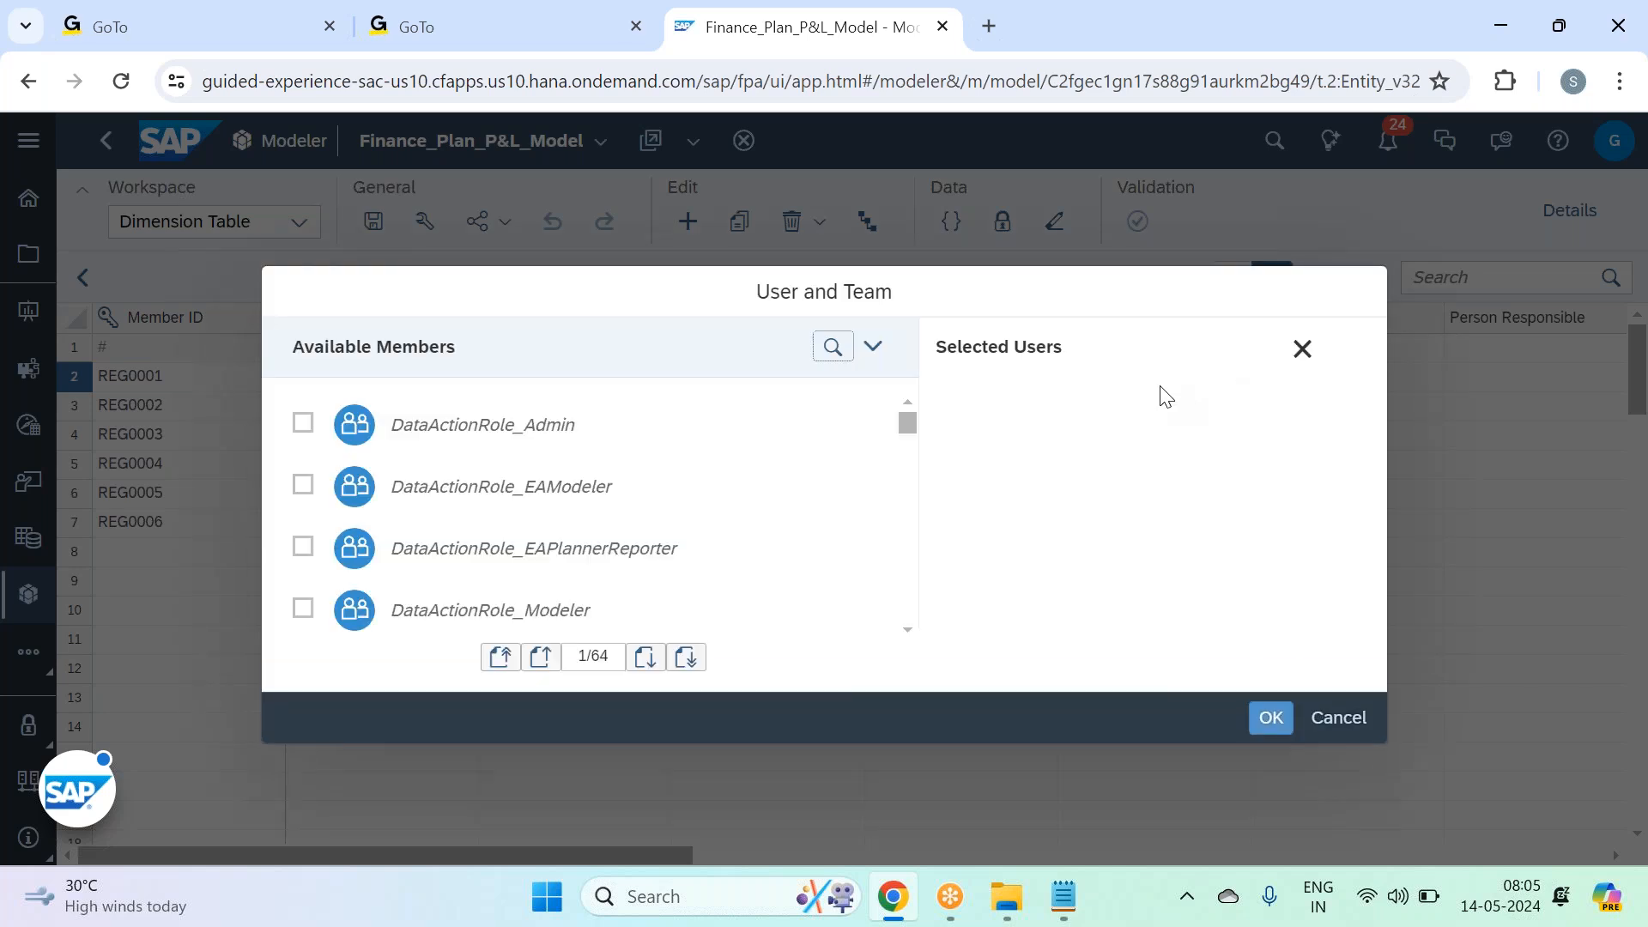
left_click(593, 436)
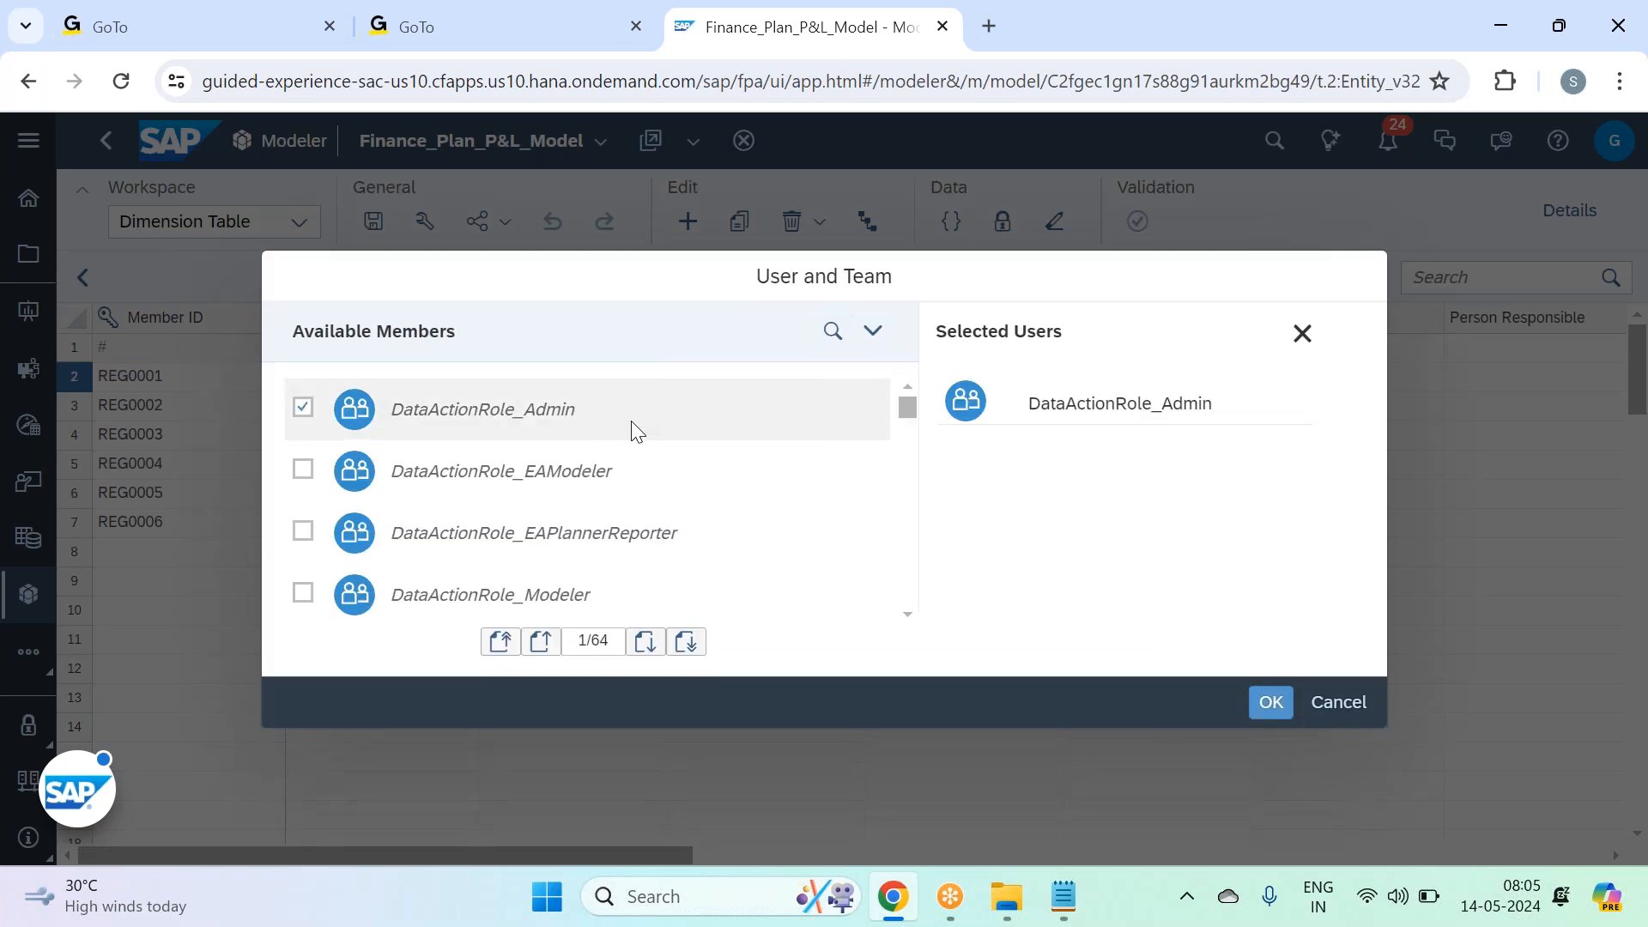
scroll(695, 472, "down", 3)
scroll(695, 473, "down", 10)
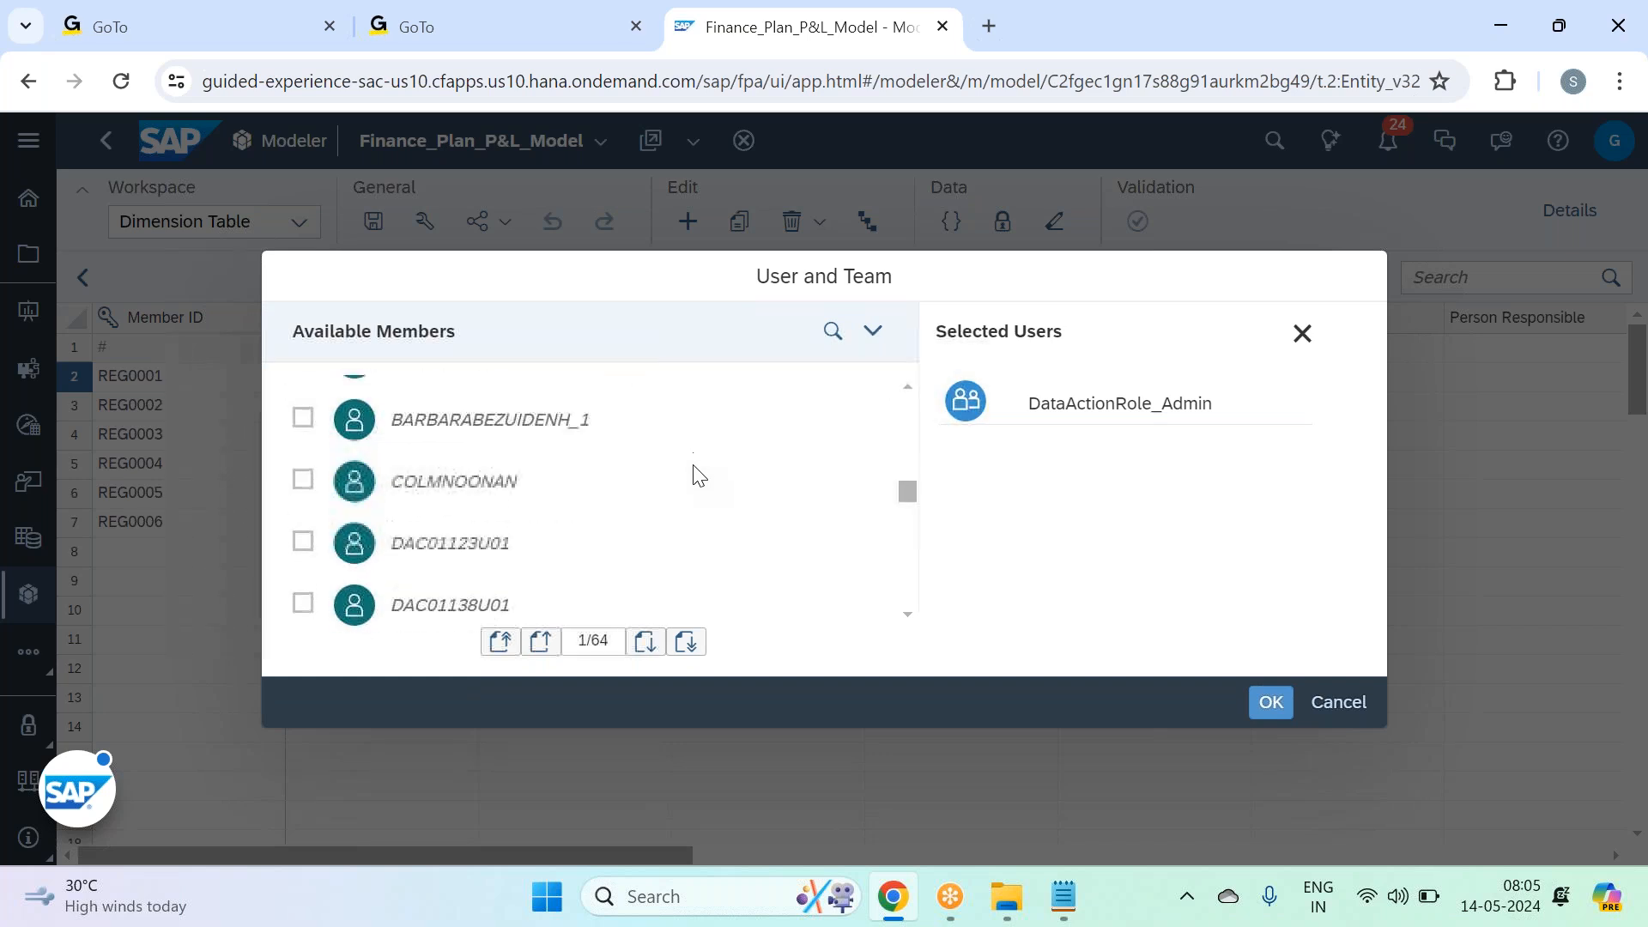
left_click(639, 464)
left_click(629, 485)
left_click(623, 511)
left_click(623, 462)
left_click(1269, 701)
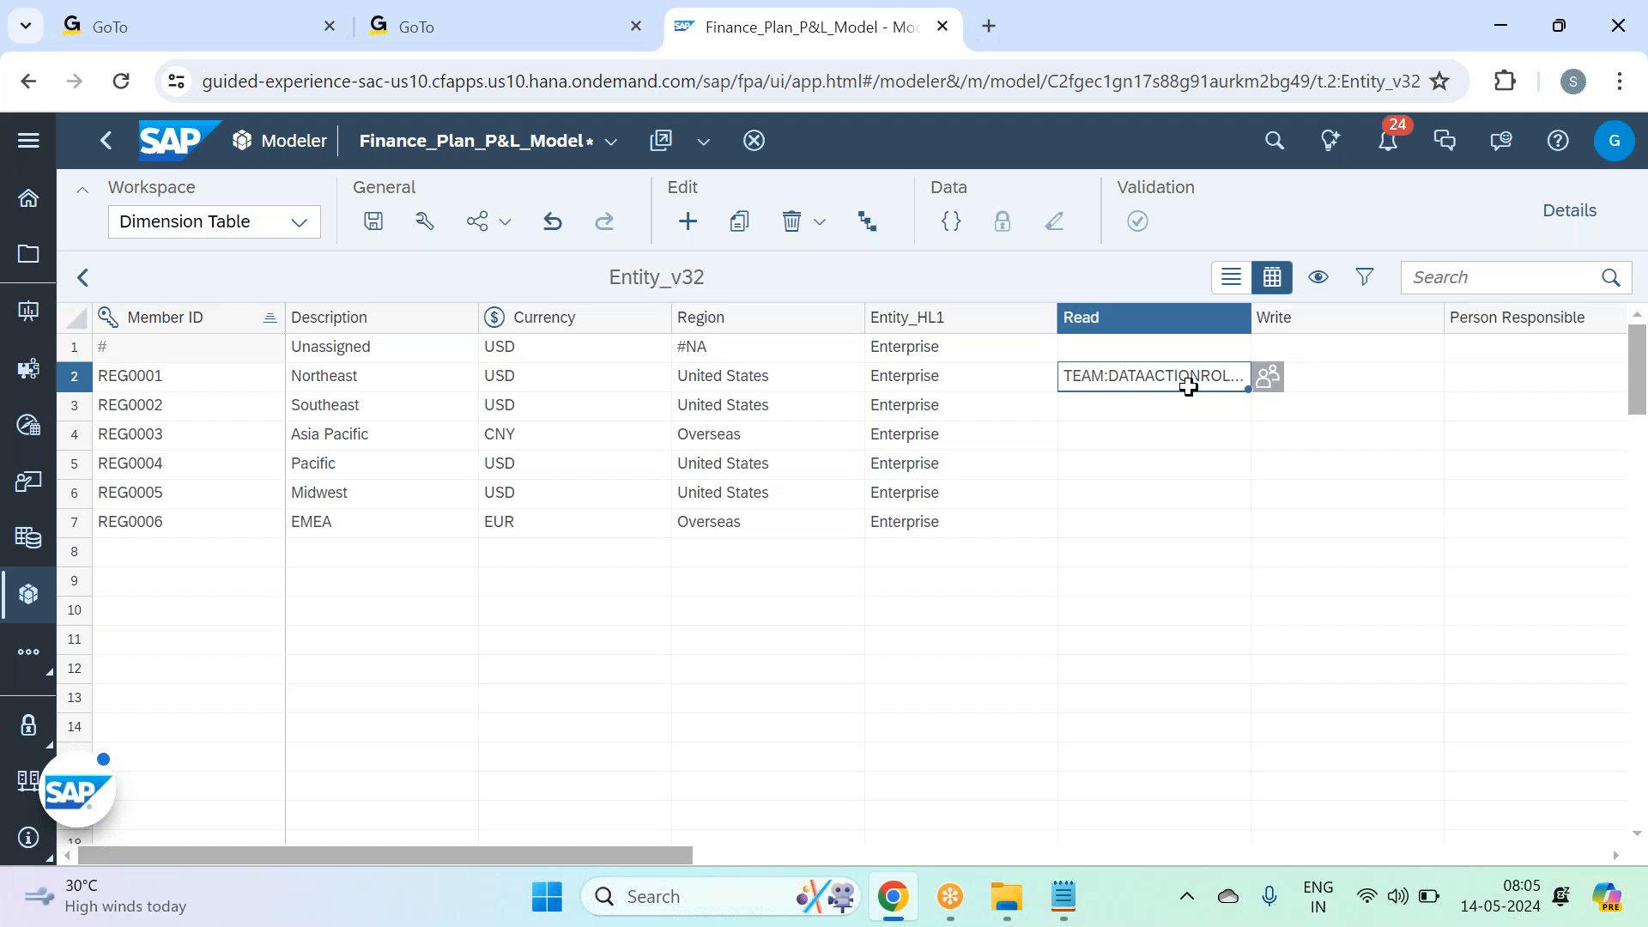
Step: Apply the Northeast member's read access to the other United States members, REG0002, REG0004 and REG0005, and save the model
left_click(1142, 411)
key("ctrl+v")
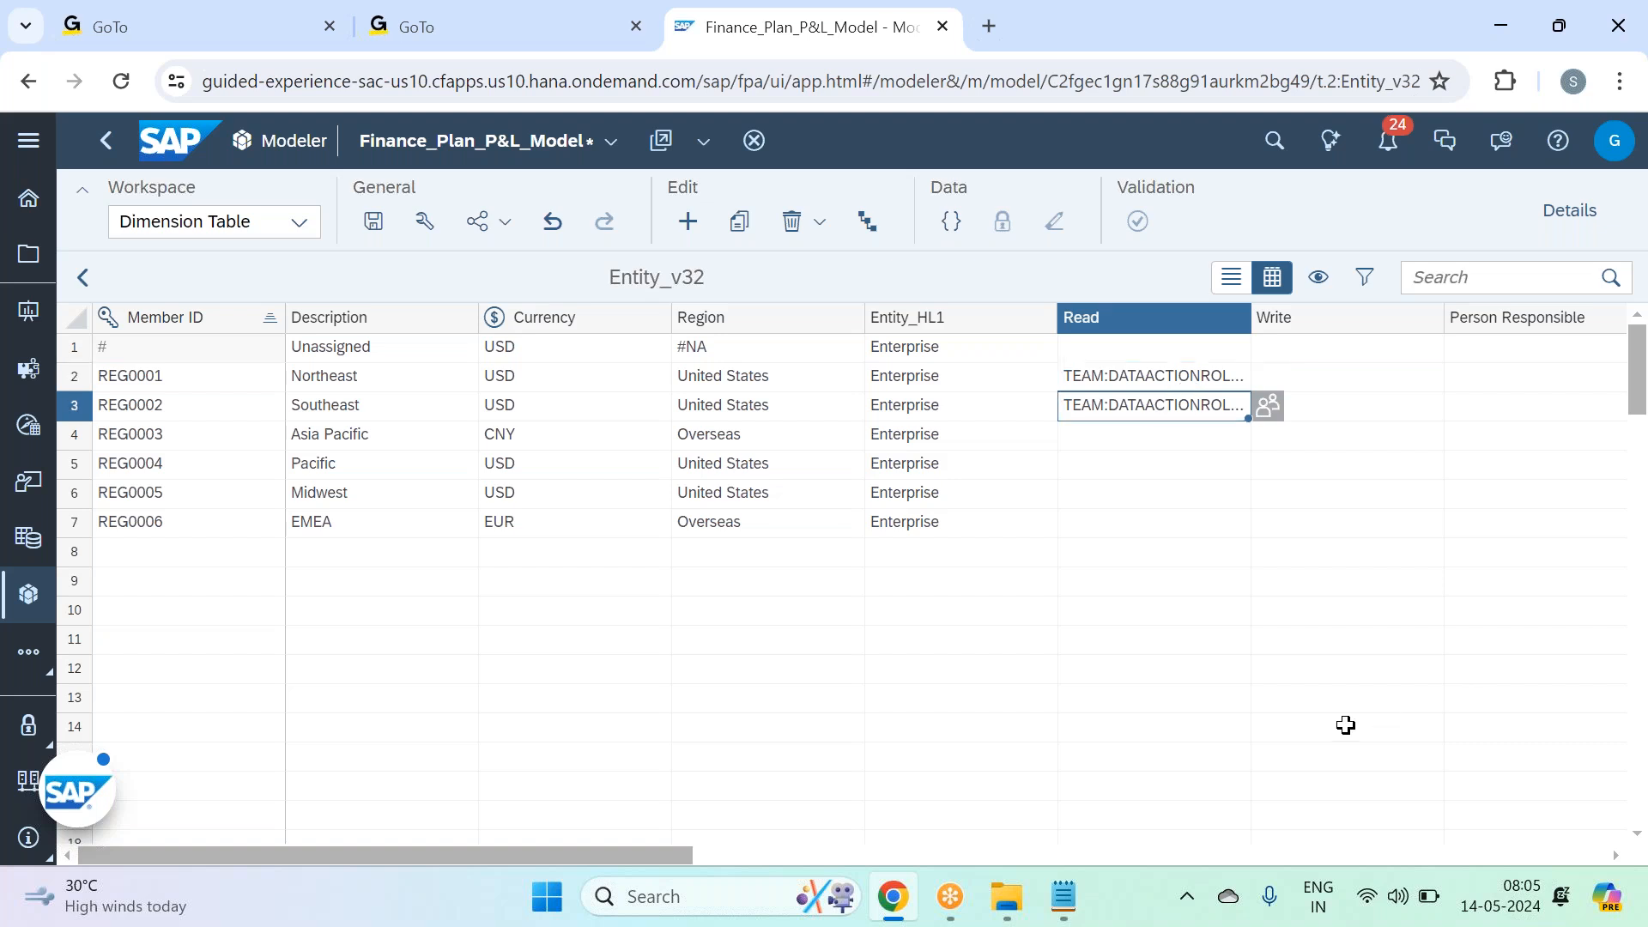
left_click(1147, 455)
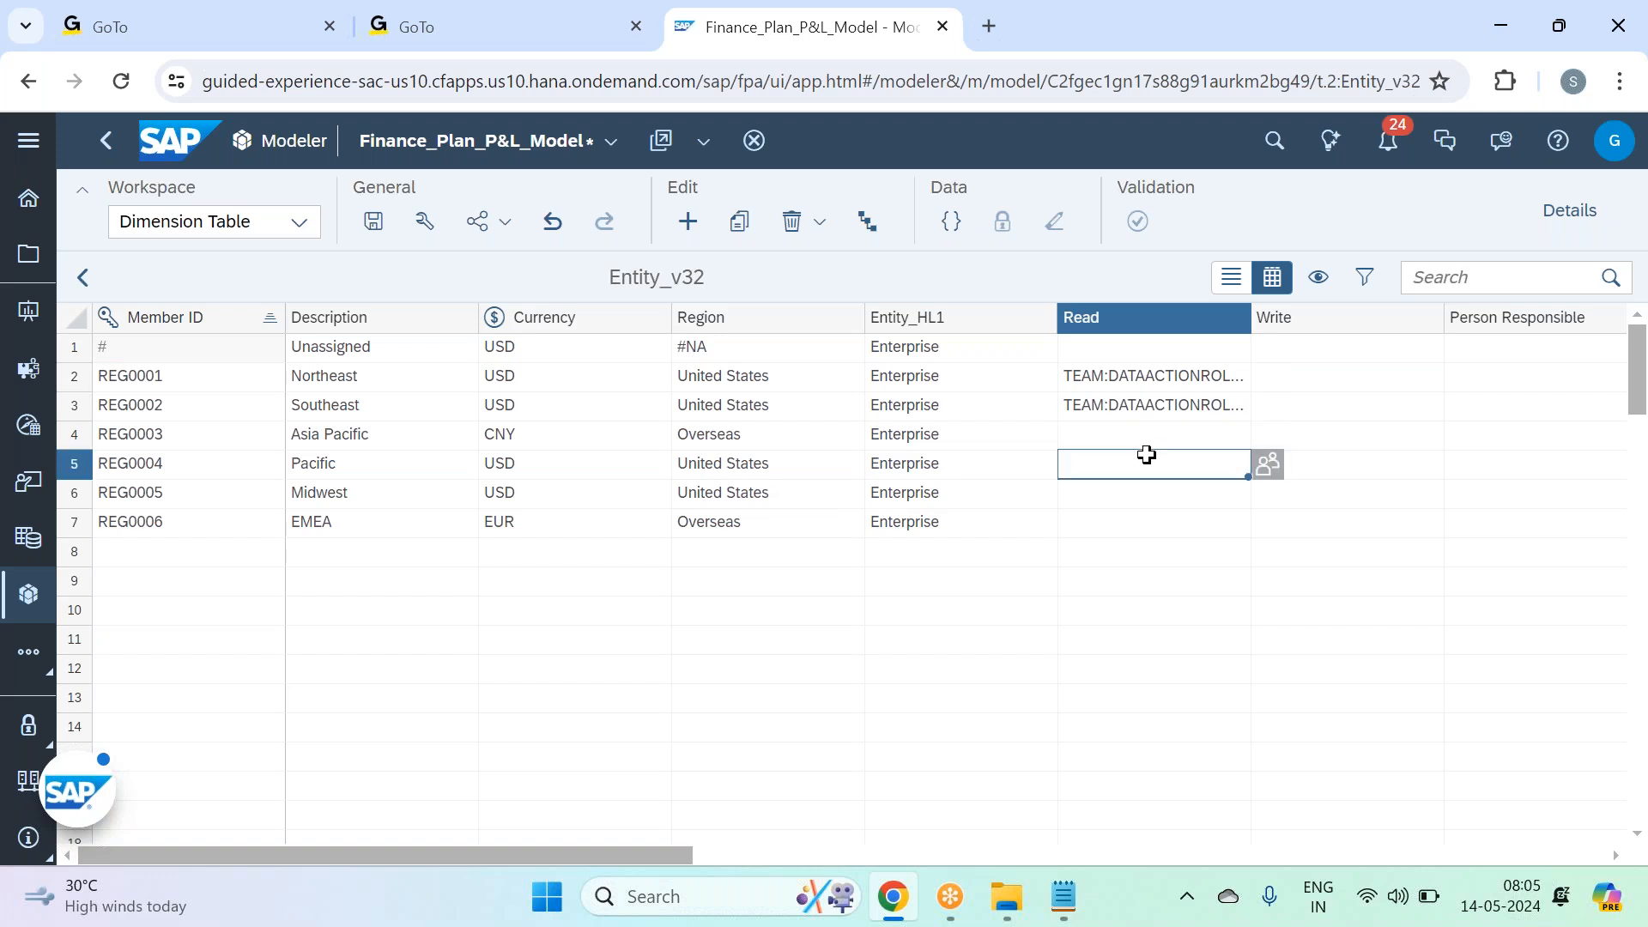
type("TEAM:DATAACTIONROL...")
left_click(1168, 503)
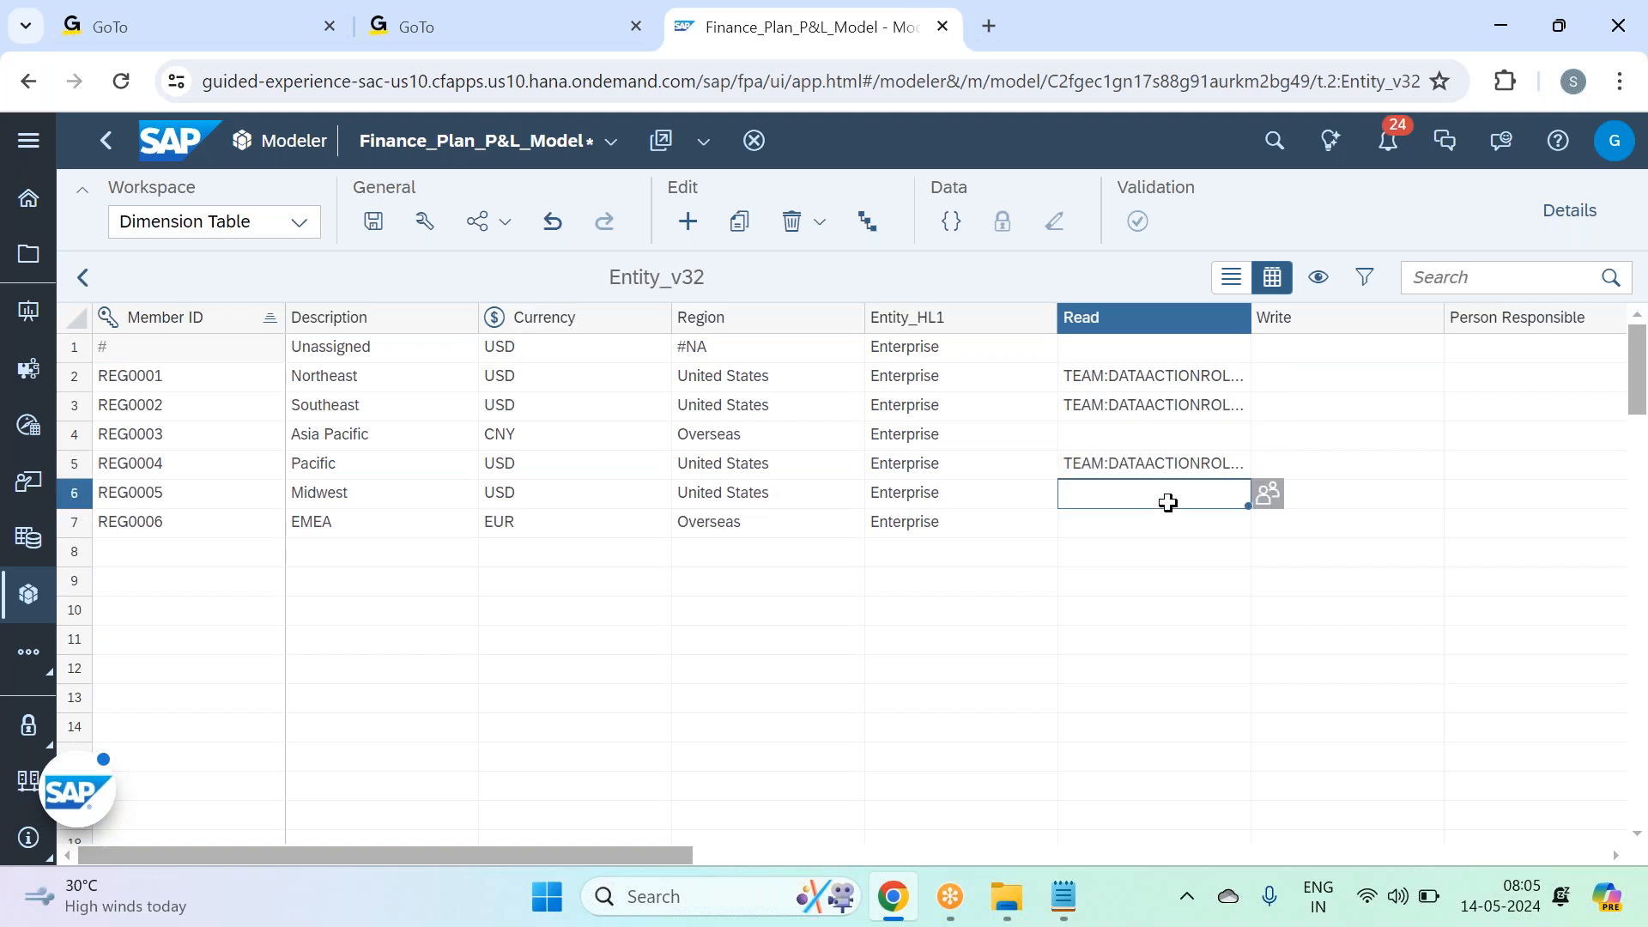
right_click(1169, 504)
key("Escape")
key("ctrl+v")
left_click(373, 222)
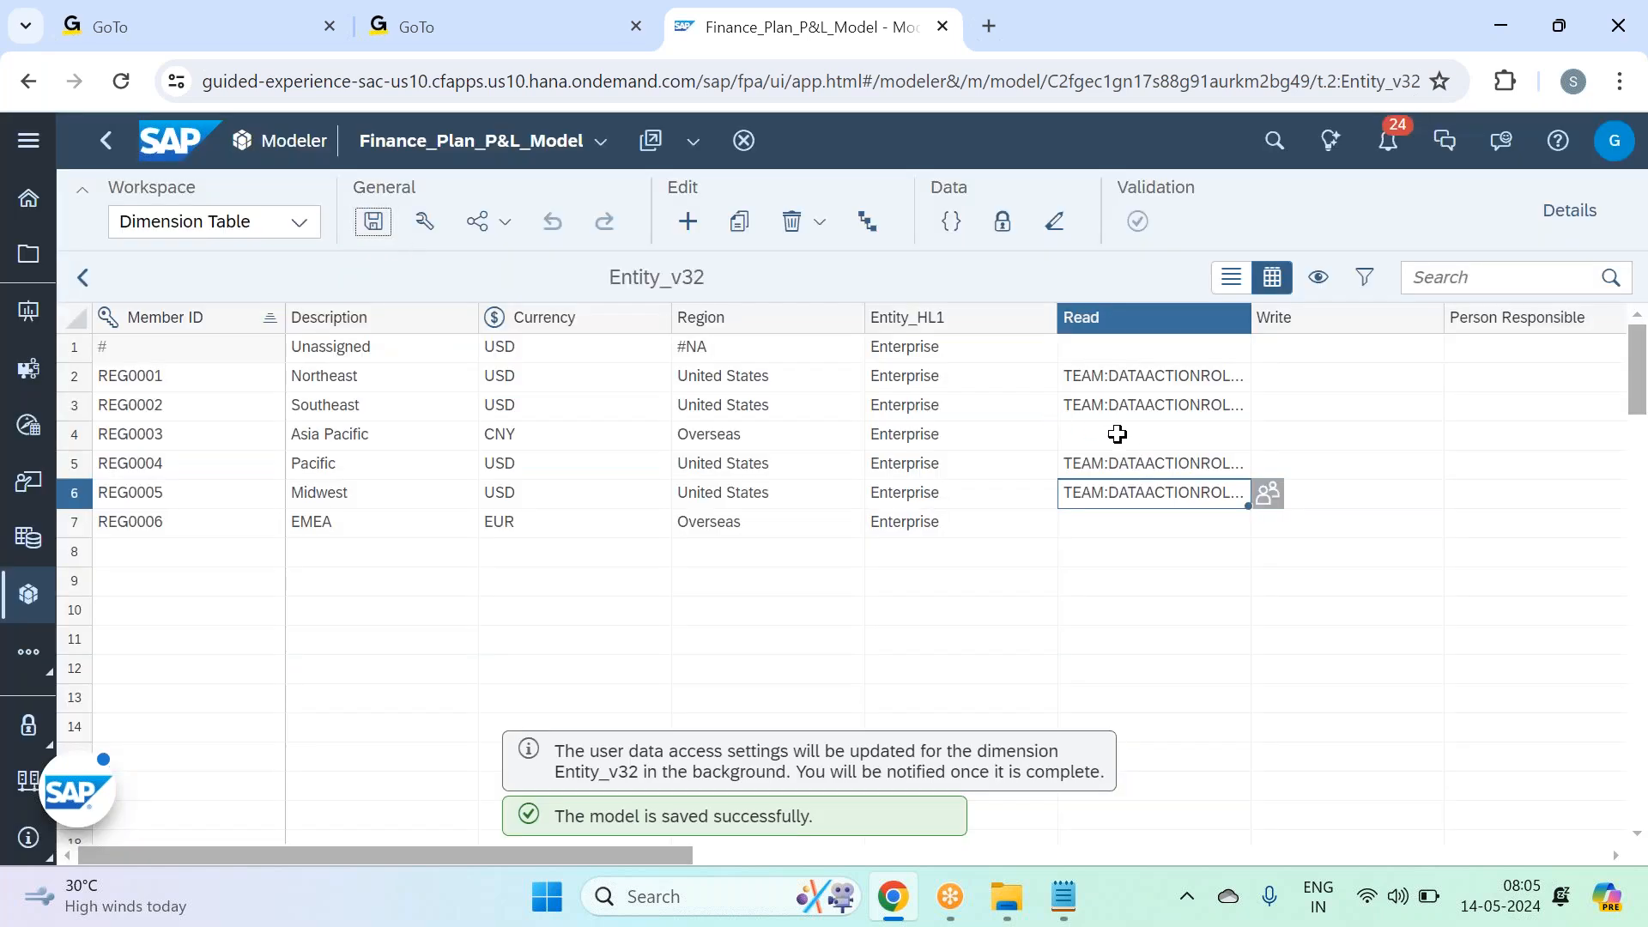
Step: Grant the DataActionRole_EAModeler team read access to the Asia Pacific member REG0003
left_click(1117, 434)
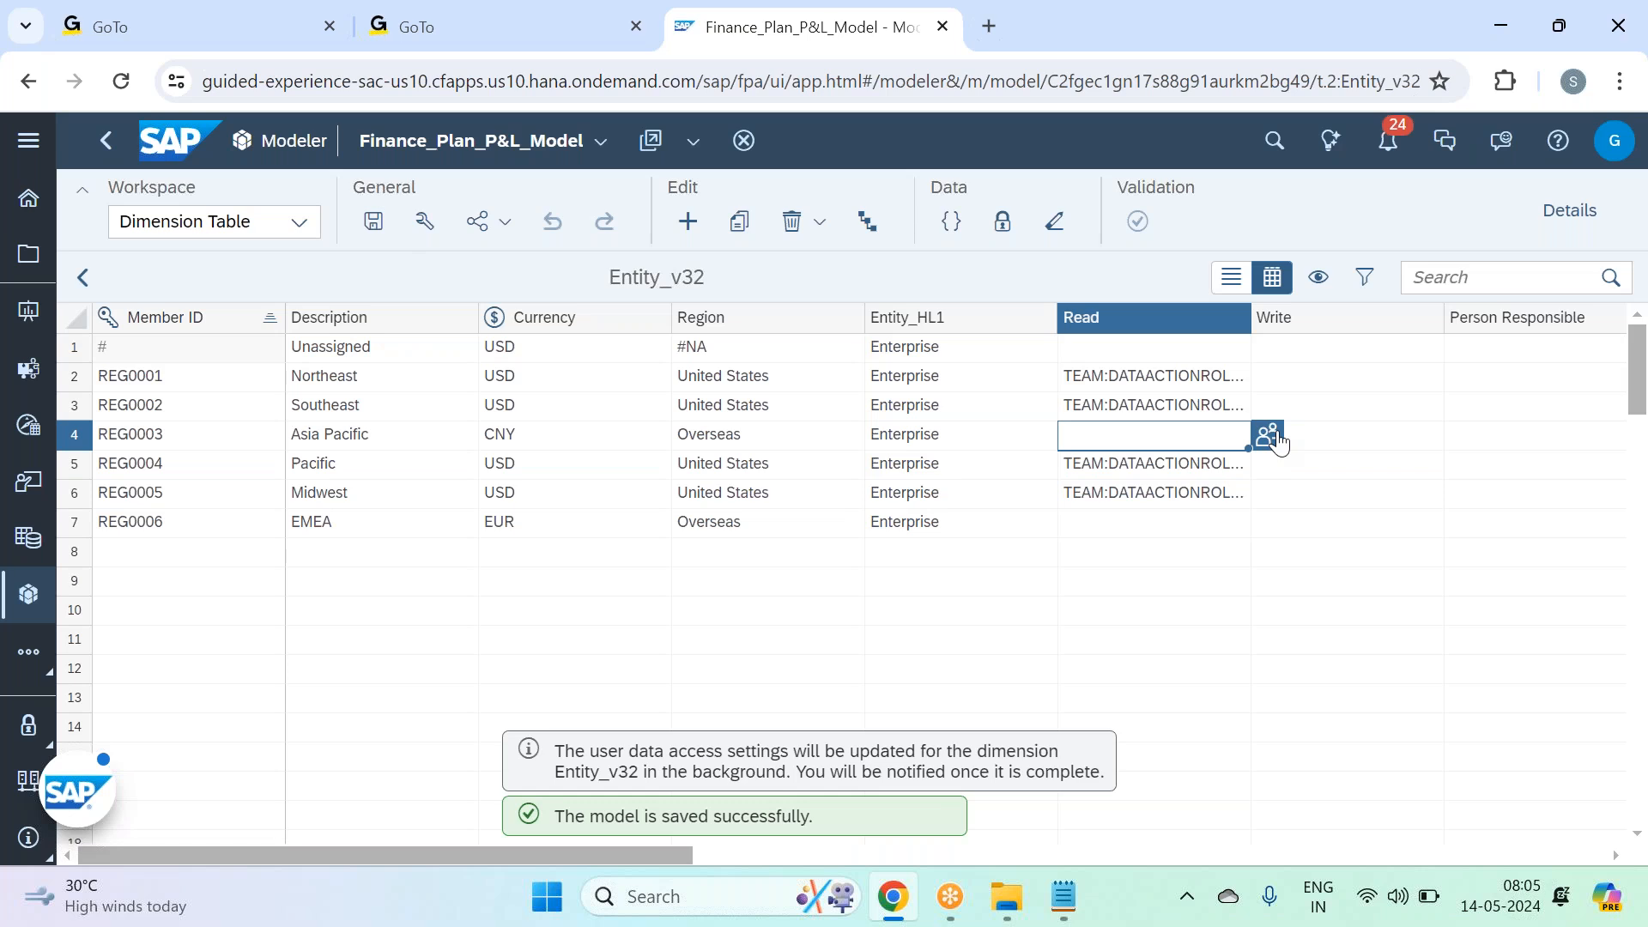
left_click(1268, 436)
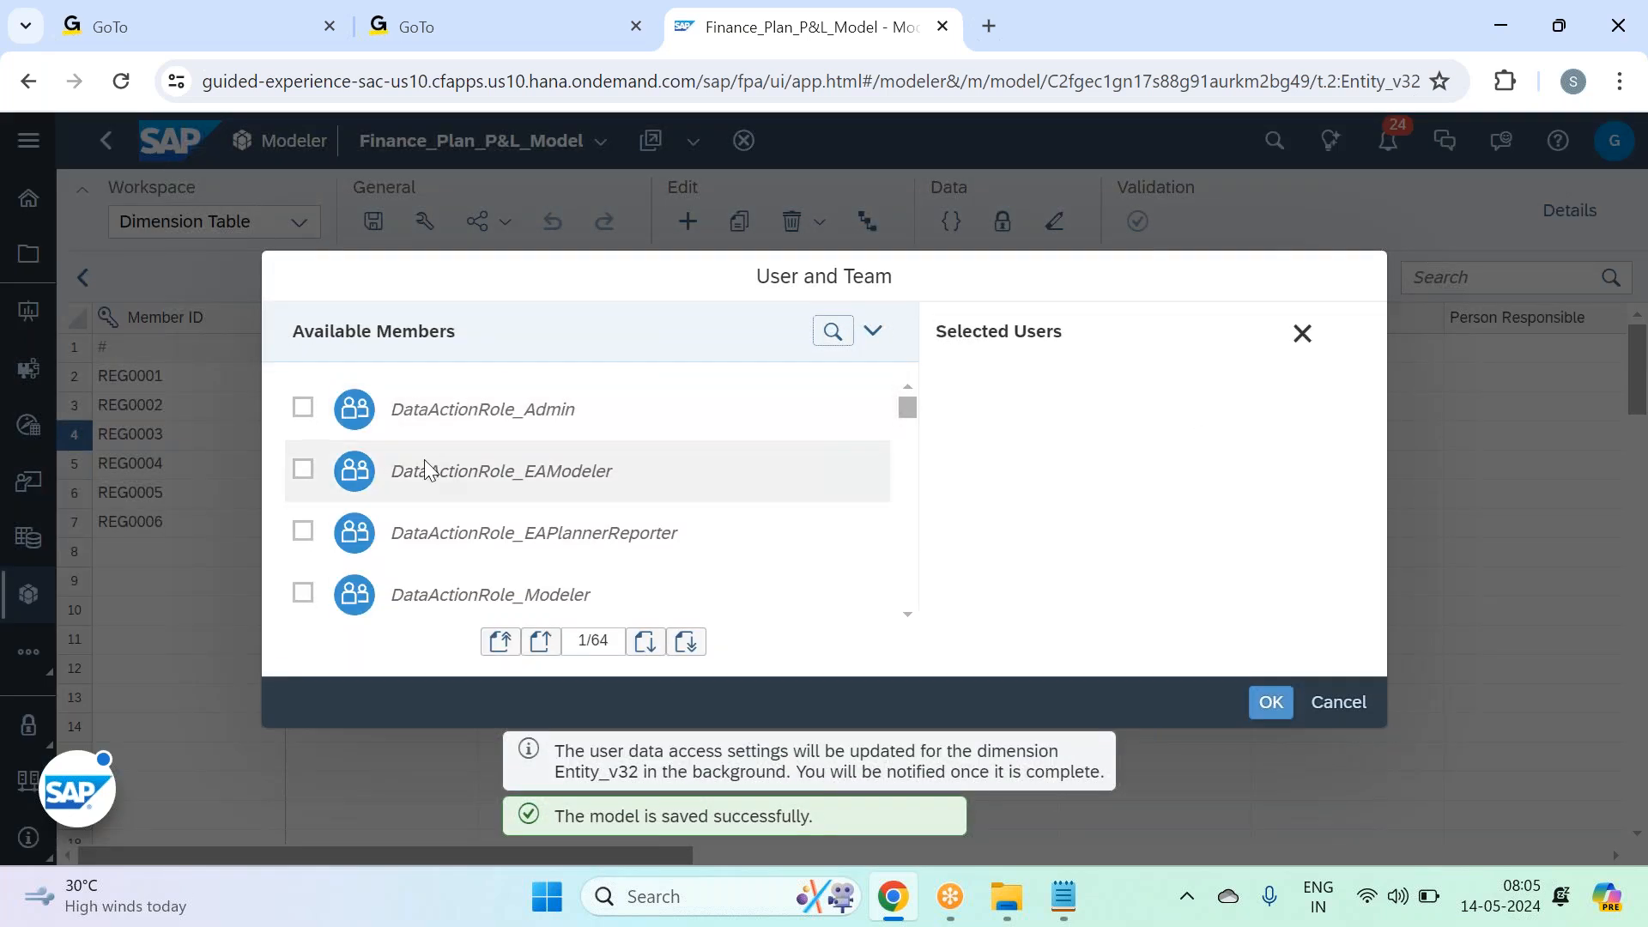
left_click(515, 485)
left_click(1265, 713)
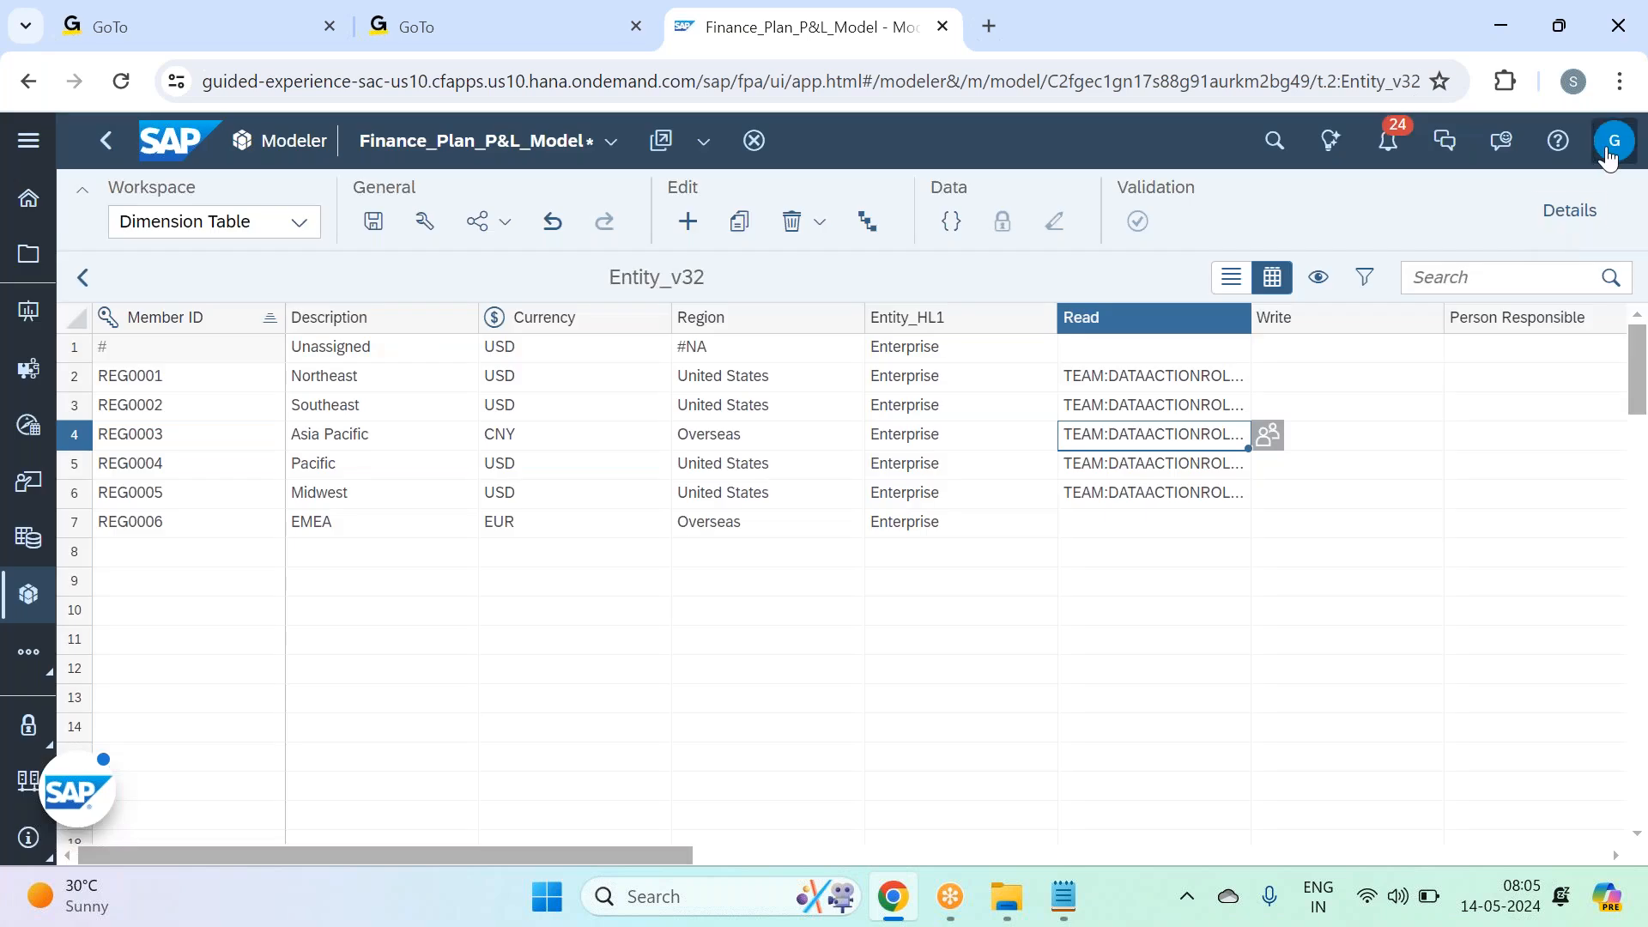
Step: Look up the signed-in user's ID and add that user to the read access of the Asia Pacific member REG0003
left_click(1611, 145)
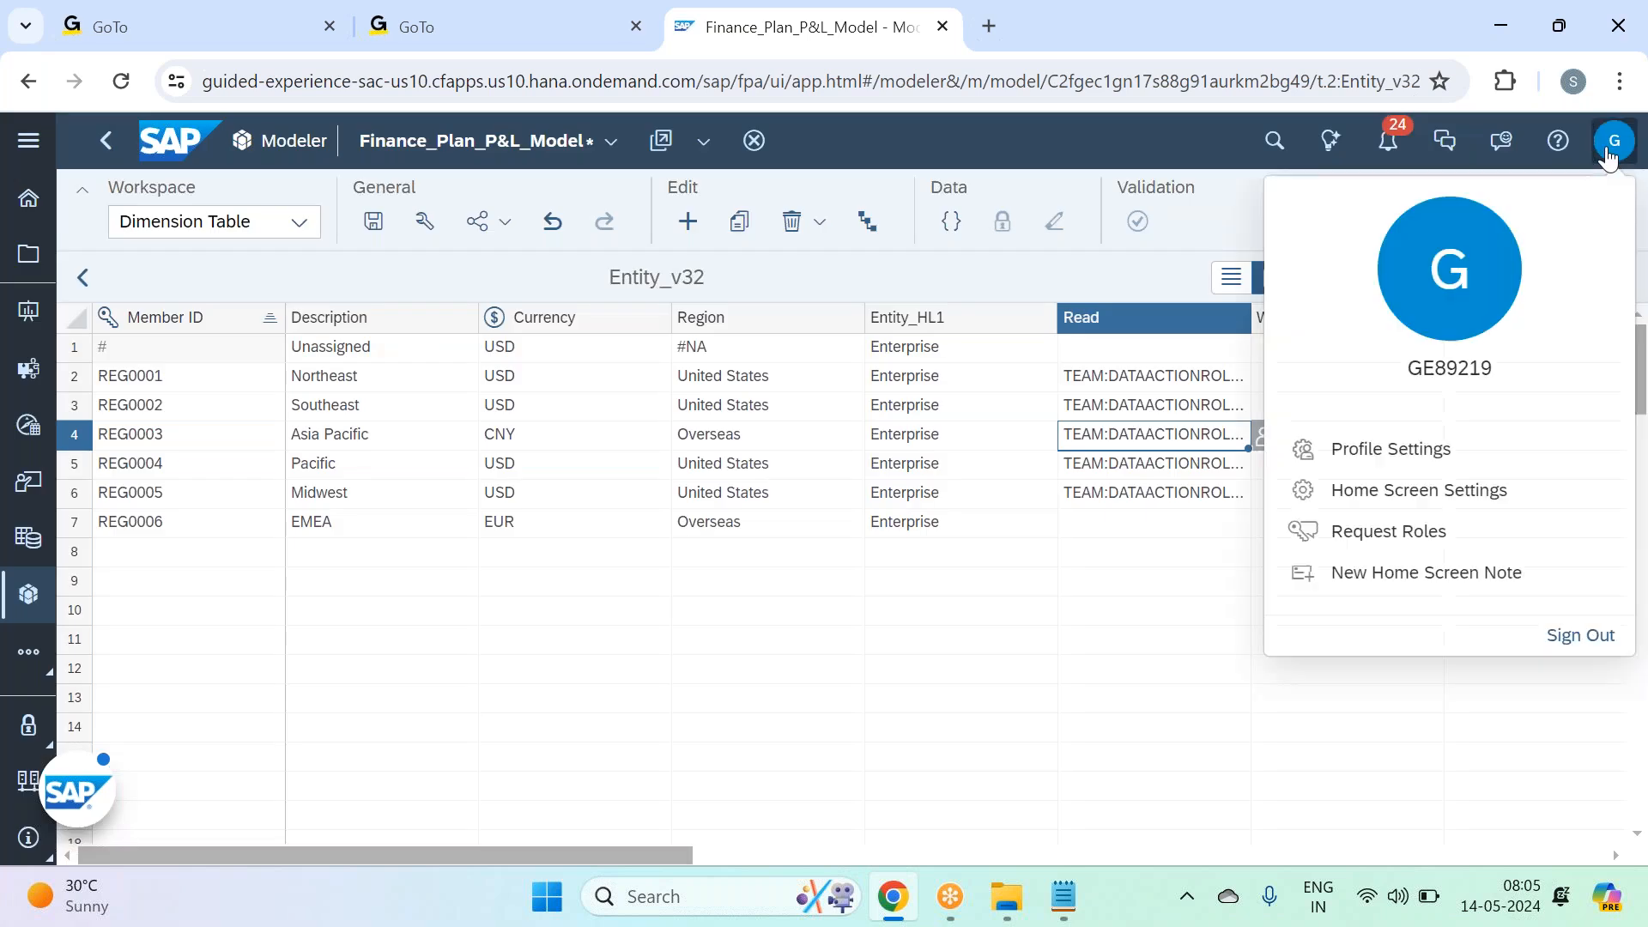
left_click(1261, 448)
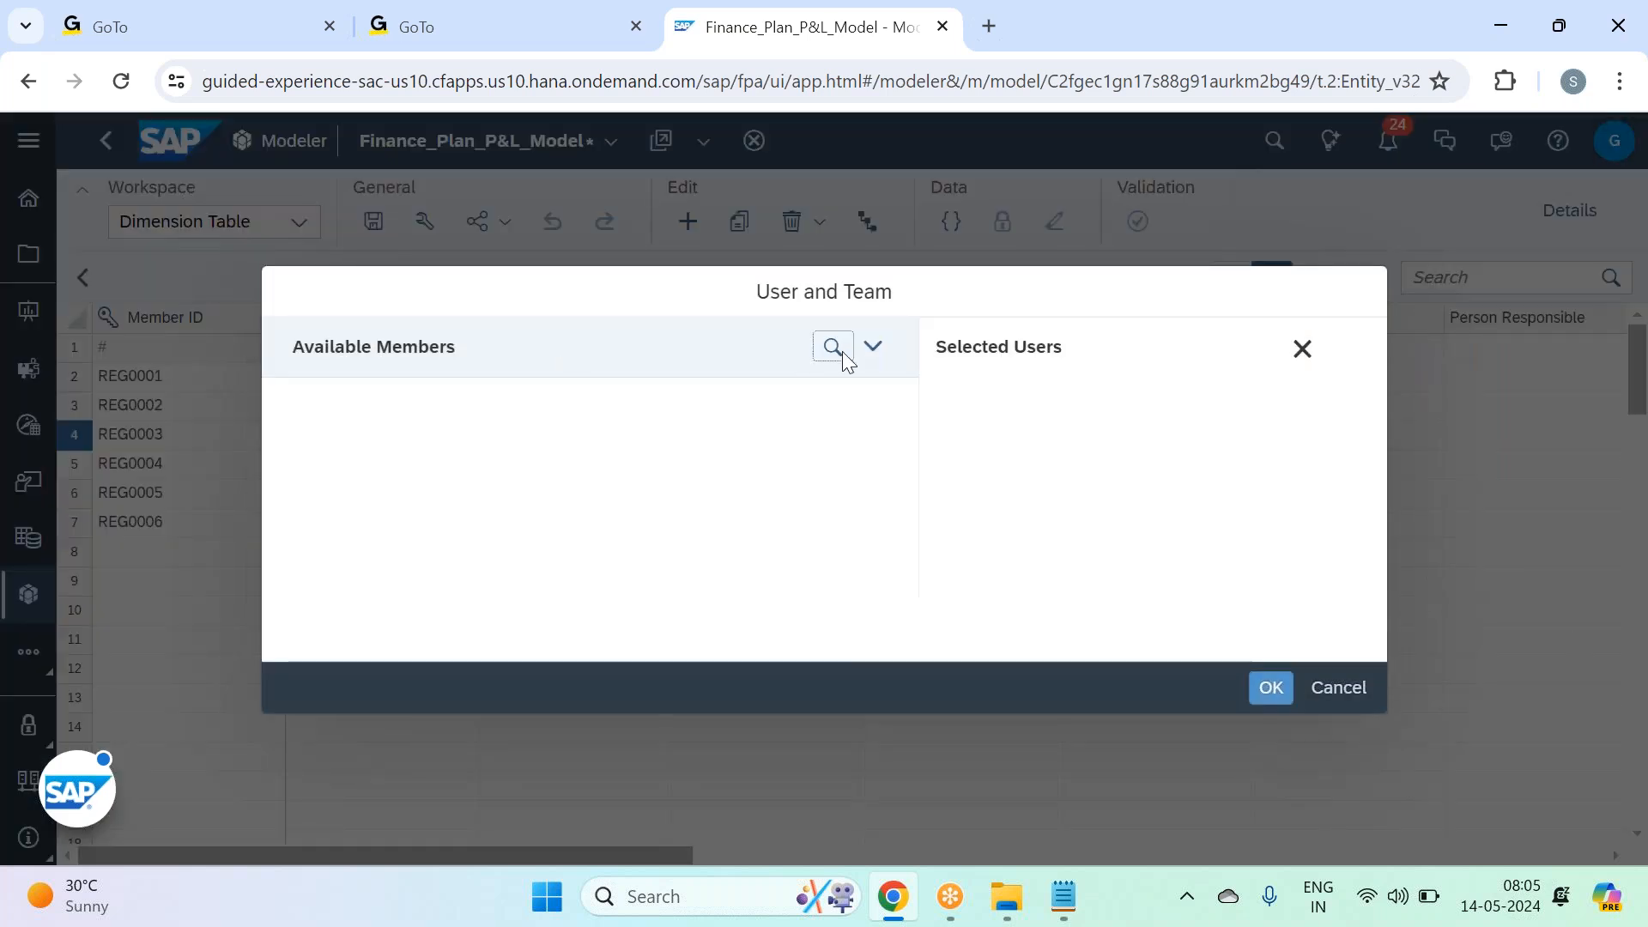
left_click(832, 332)
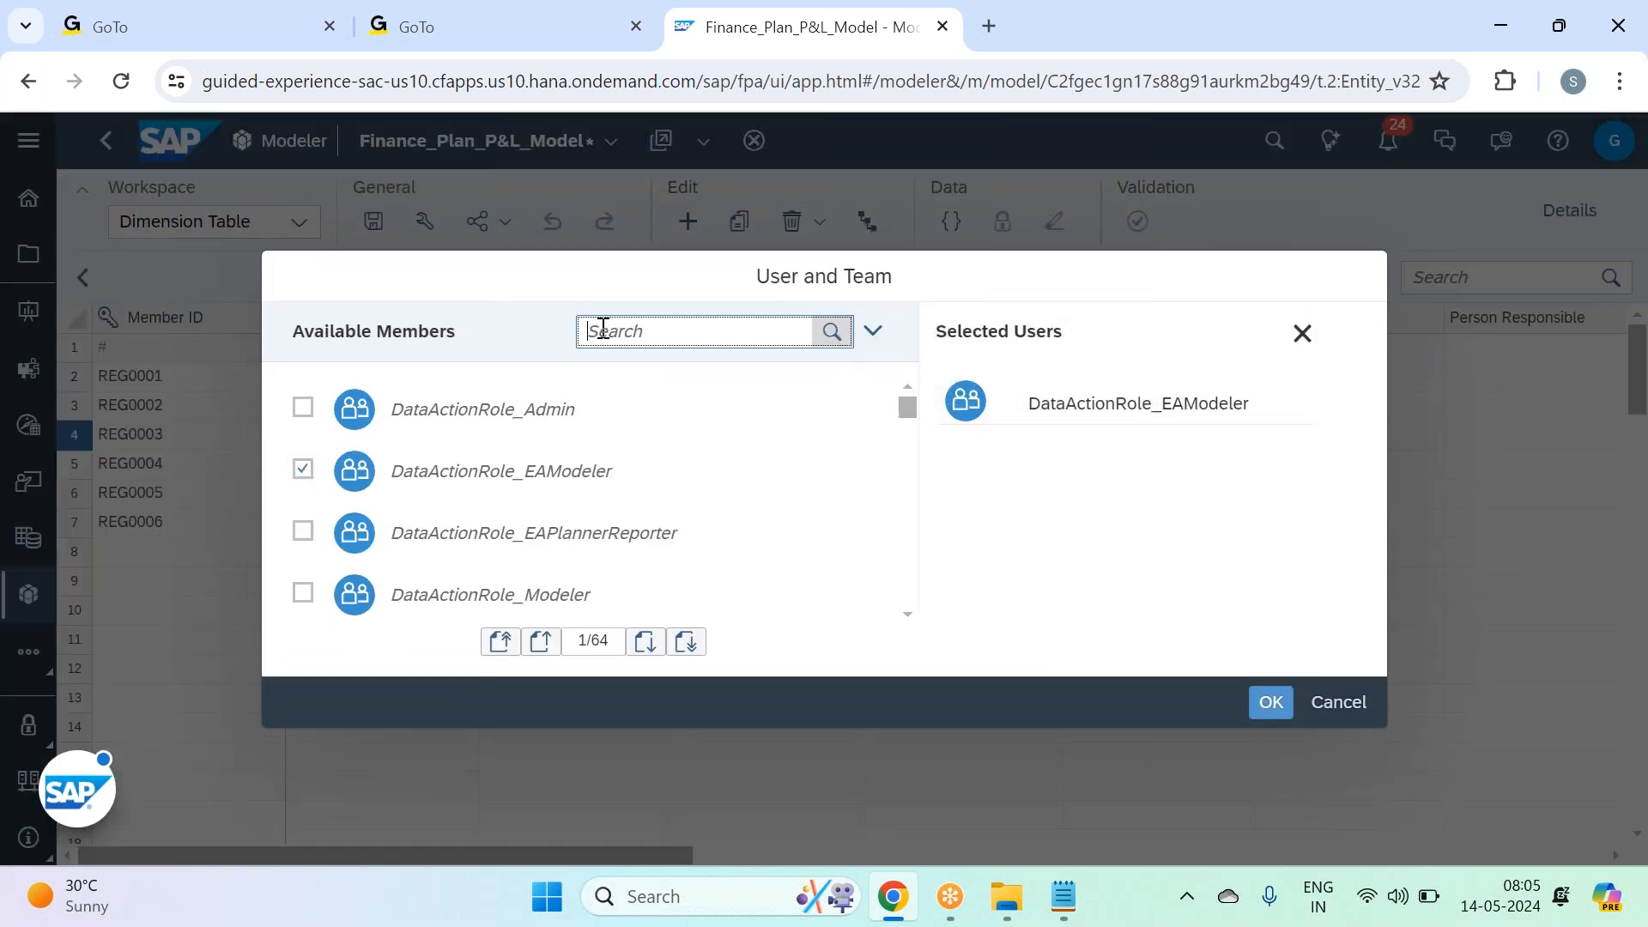
type("89219")
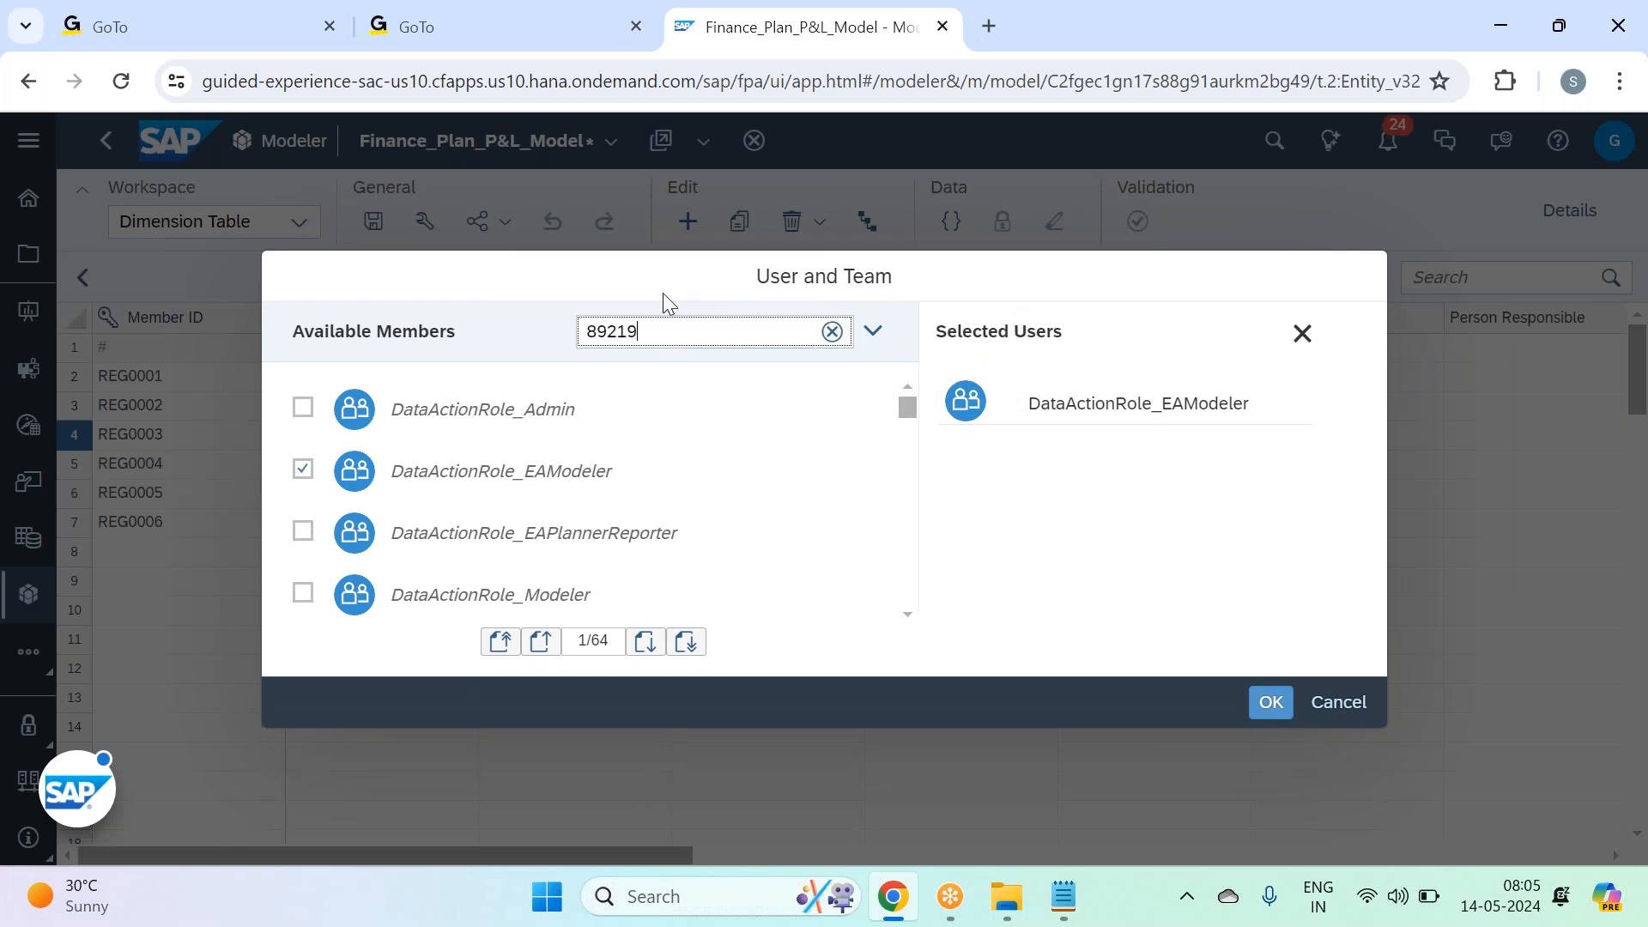
key("Return")
left_click(575, 442)
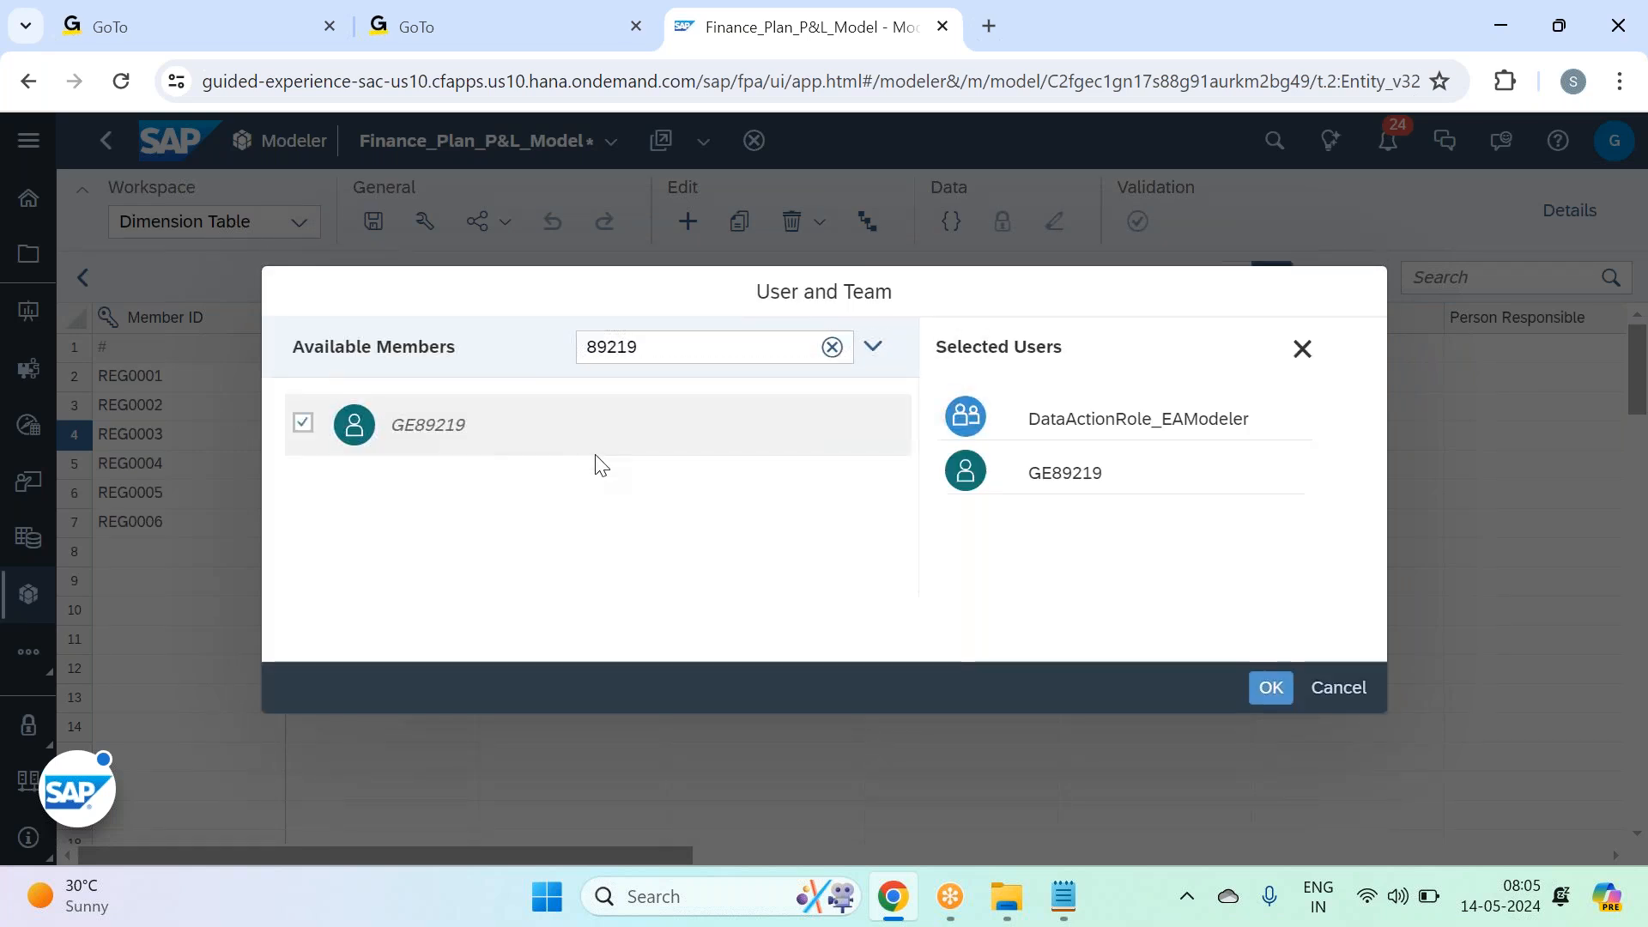
left_click(1288, 689)
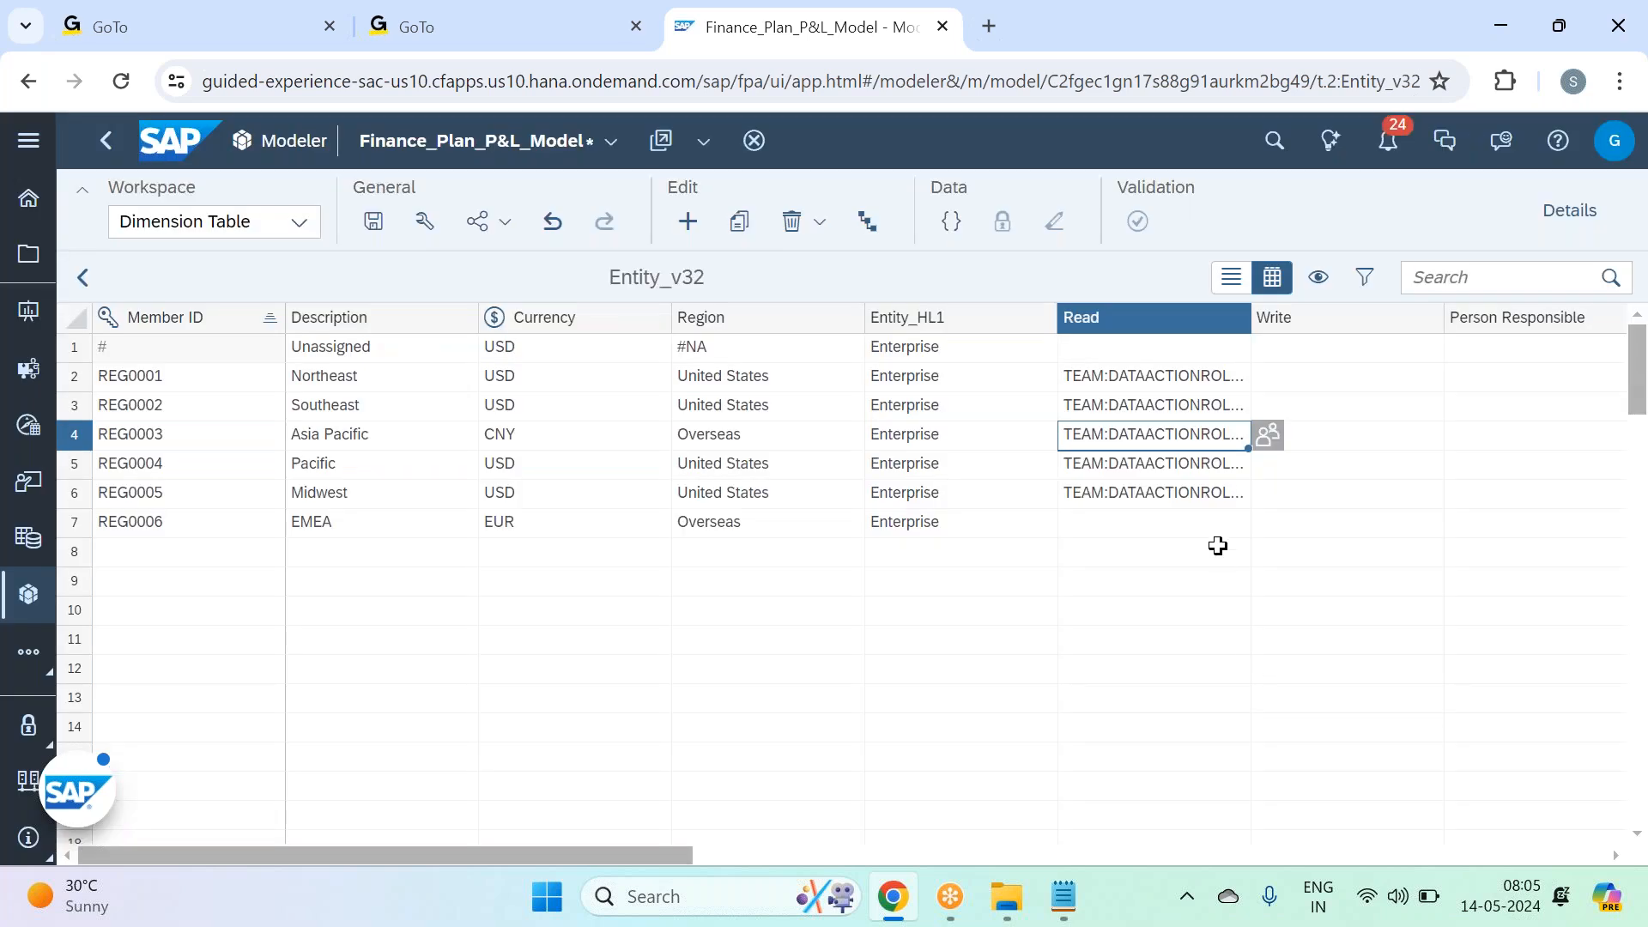
Step: Apply the Asia Pacific member's read access to the EMEA member REG0006, and save the model
left_click(1134, 523)
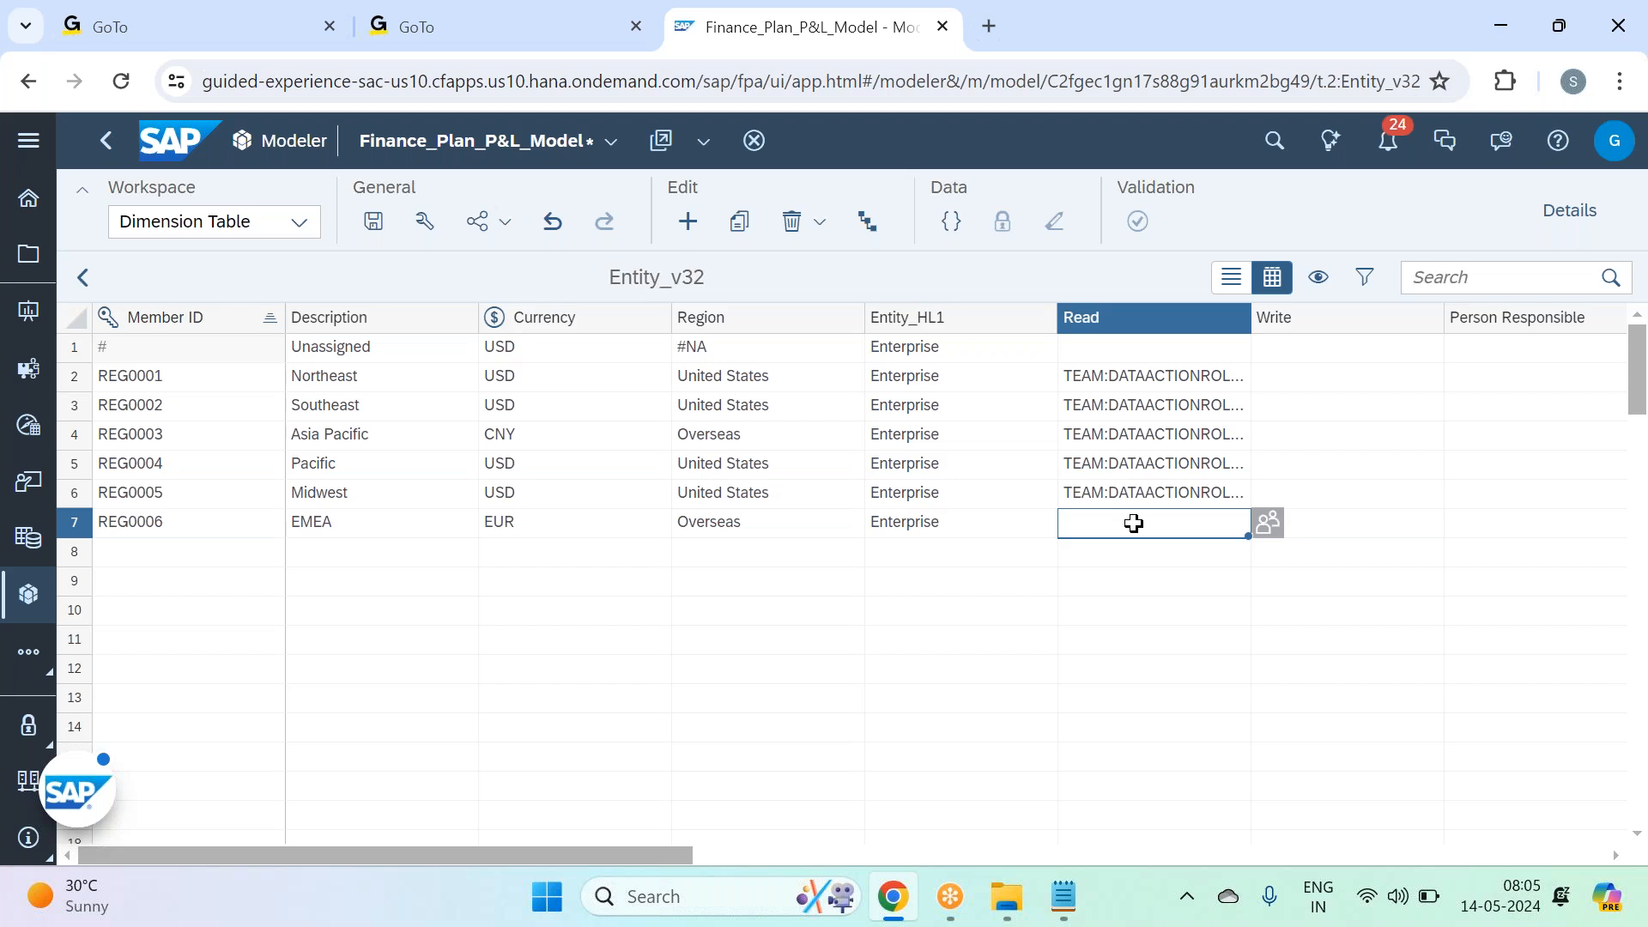
key("ctrl+v")
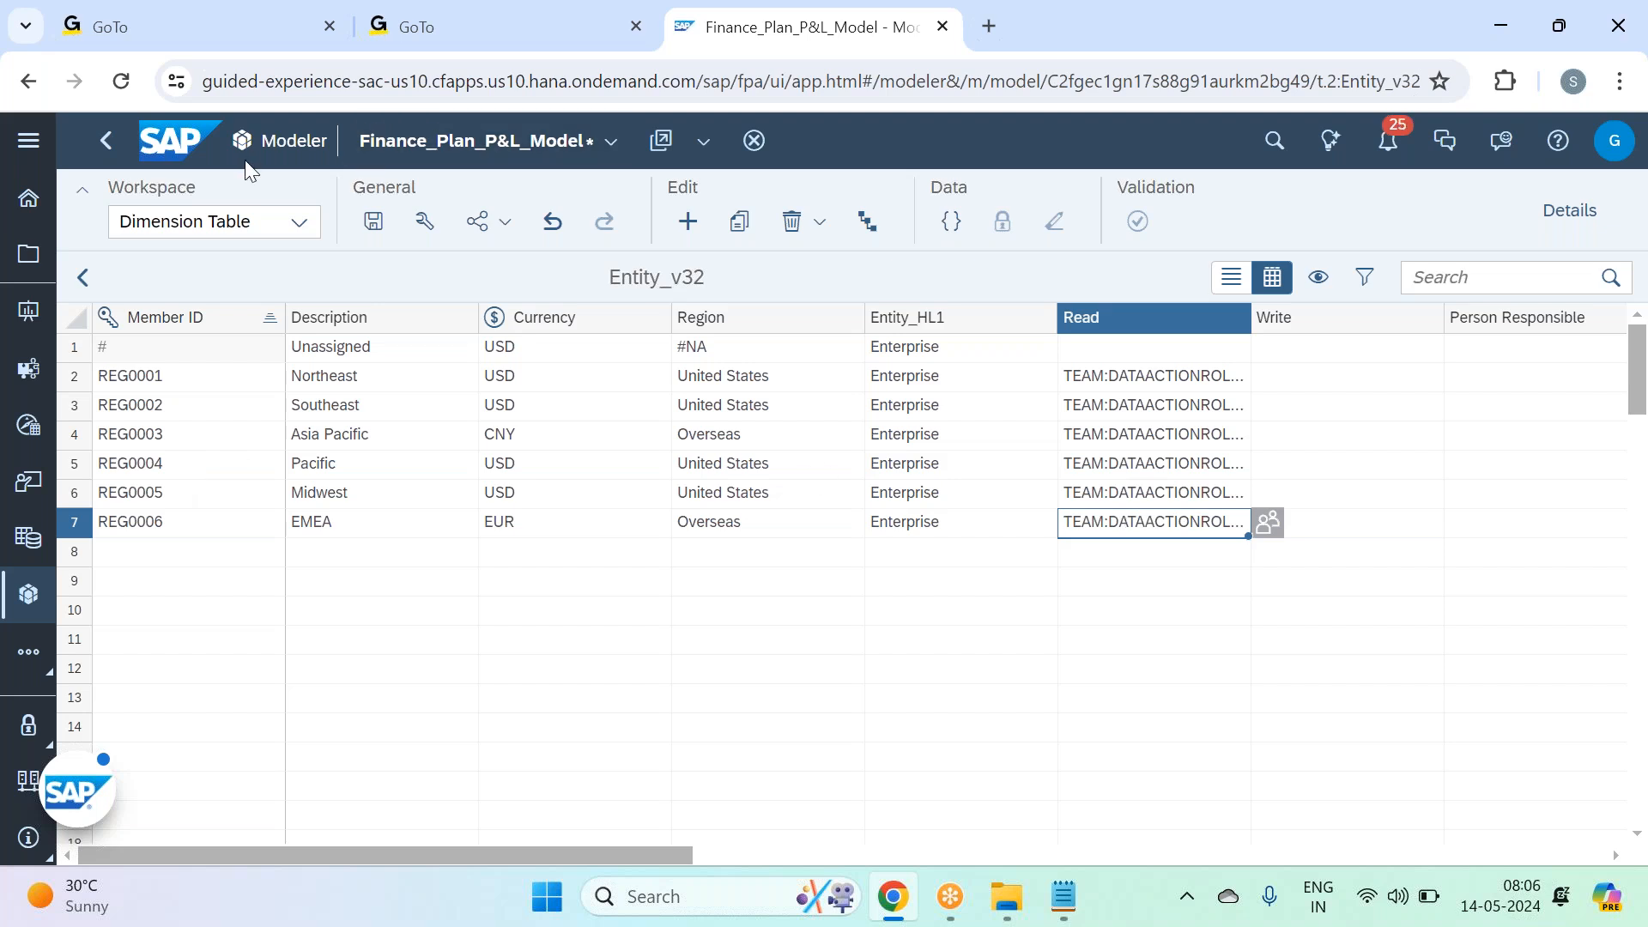
left_click(375, 222)
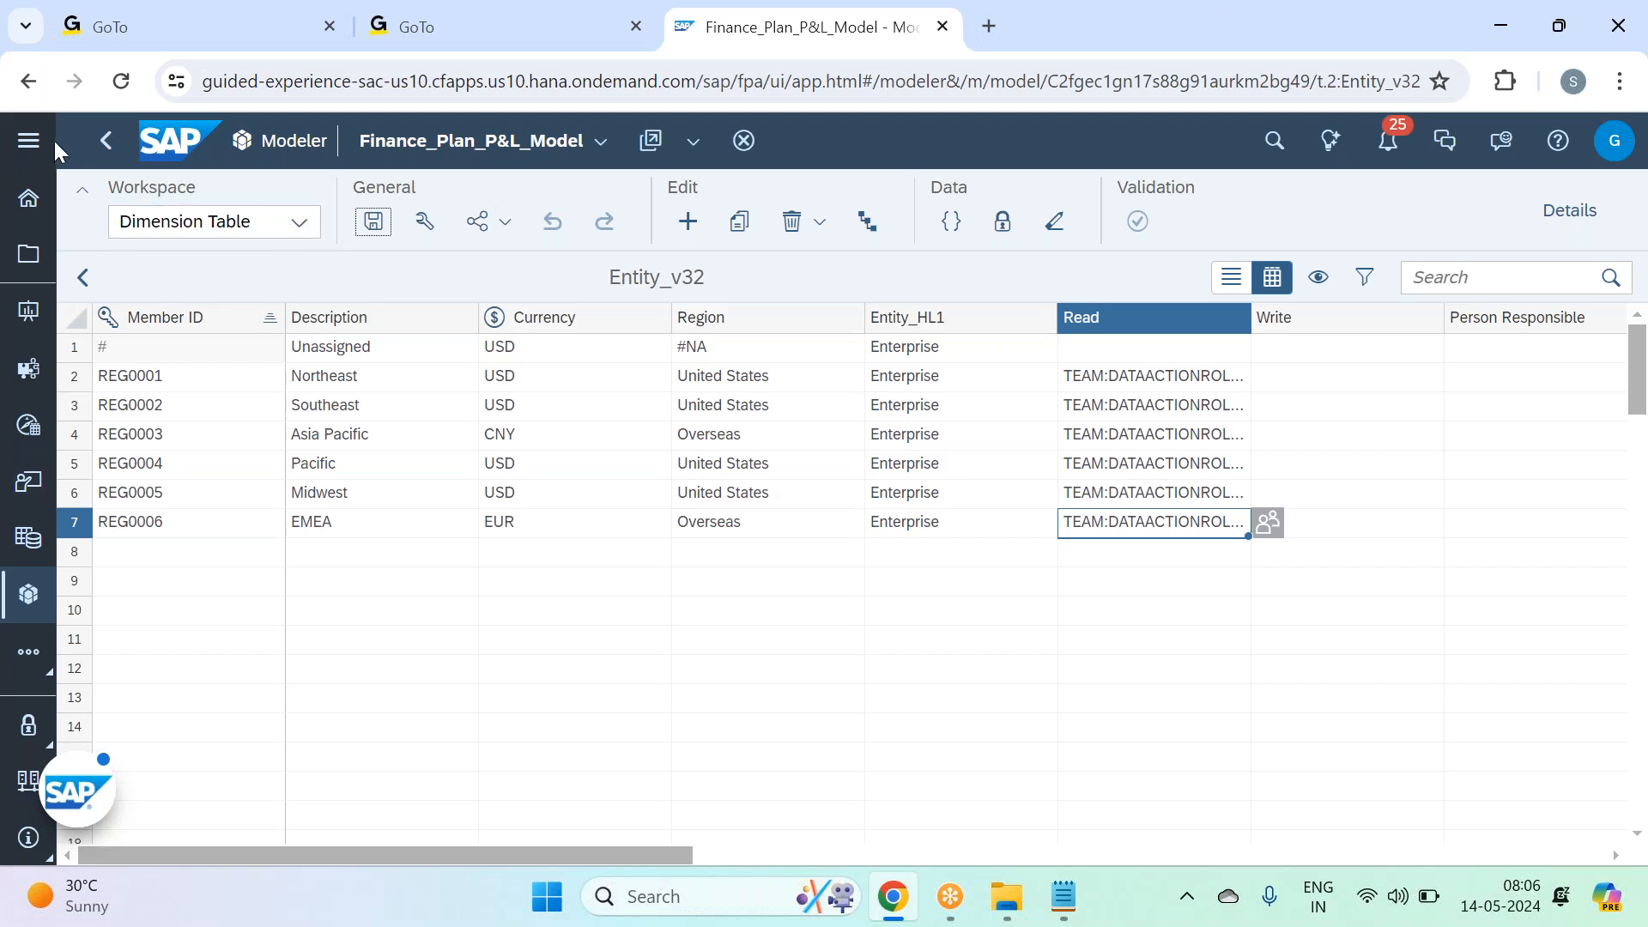
Step: Open the Finance_Plan_P&L_Analysis story for editing and examine the Sales Forecast figures by entity member
left_click(106, 141)
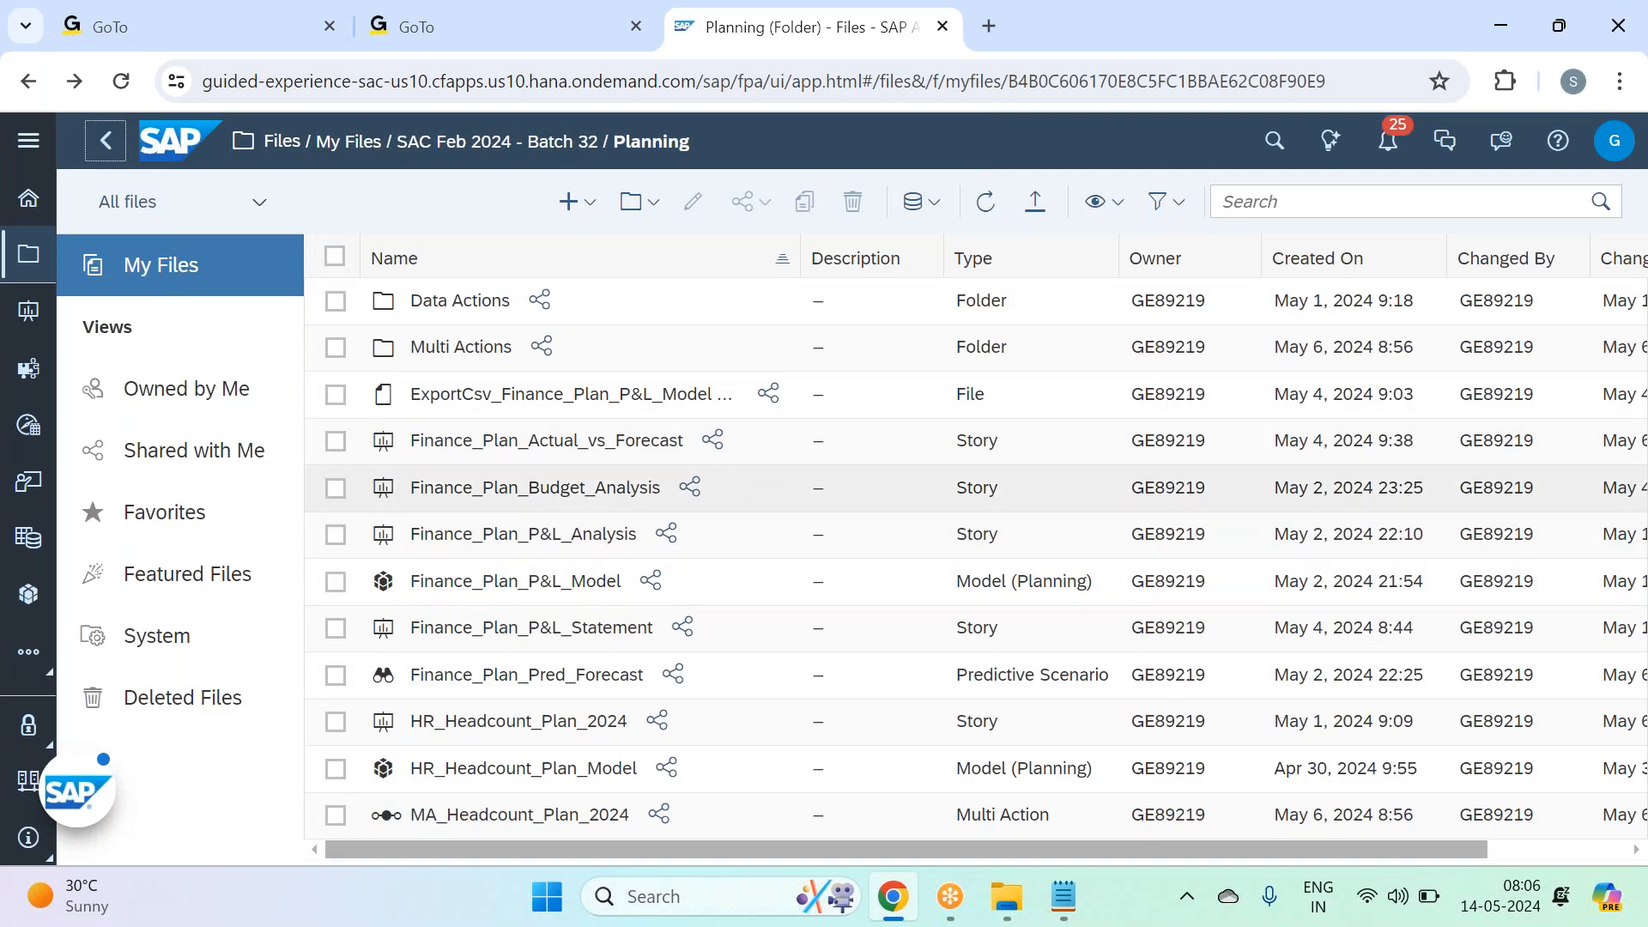
left_click(515, 534)
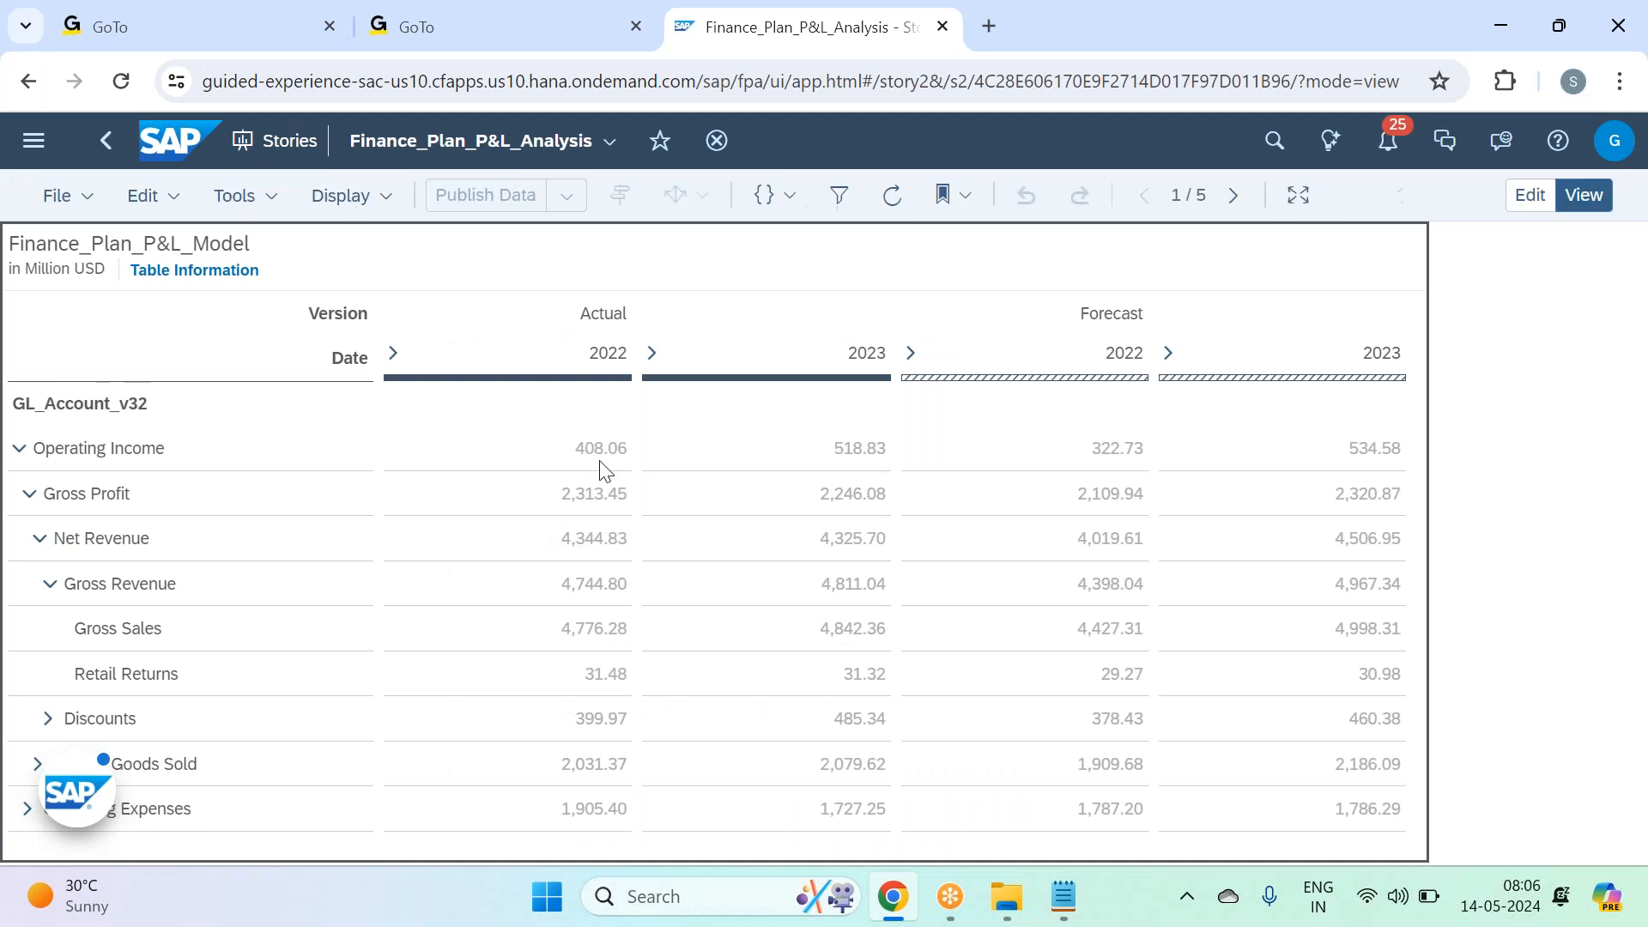
left_click(1534, 206)
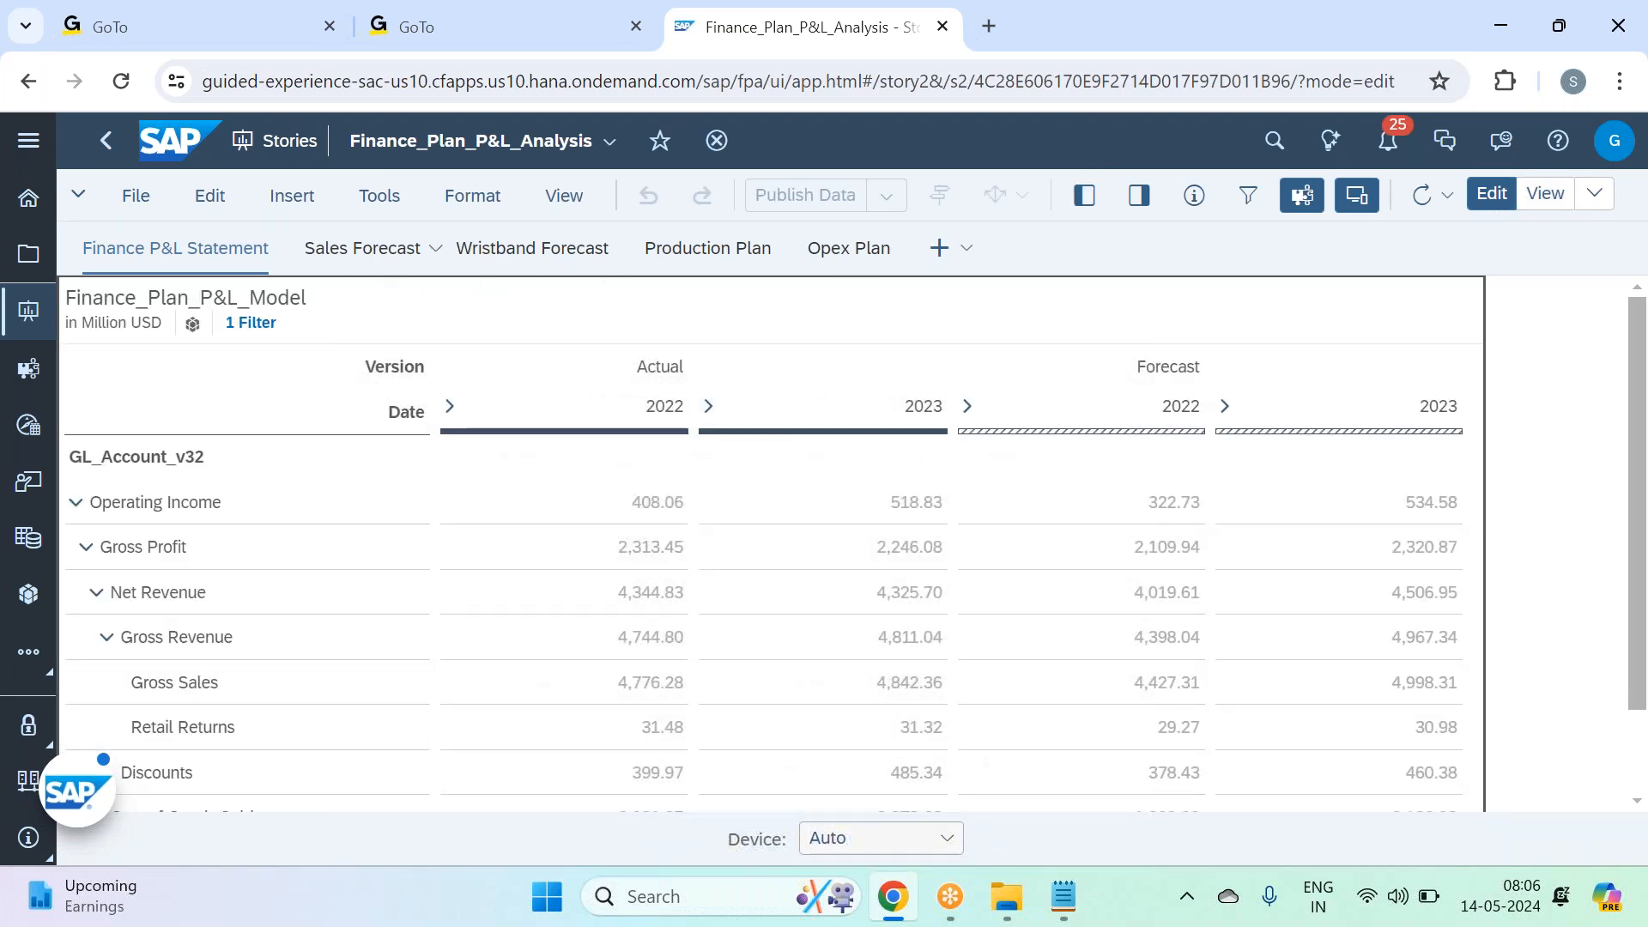
left_click(362, 248)
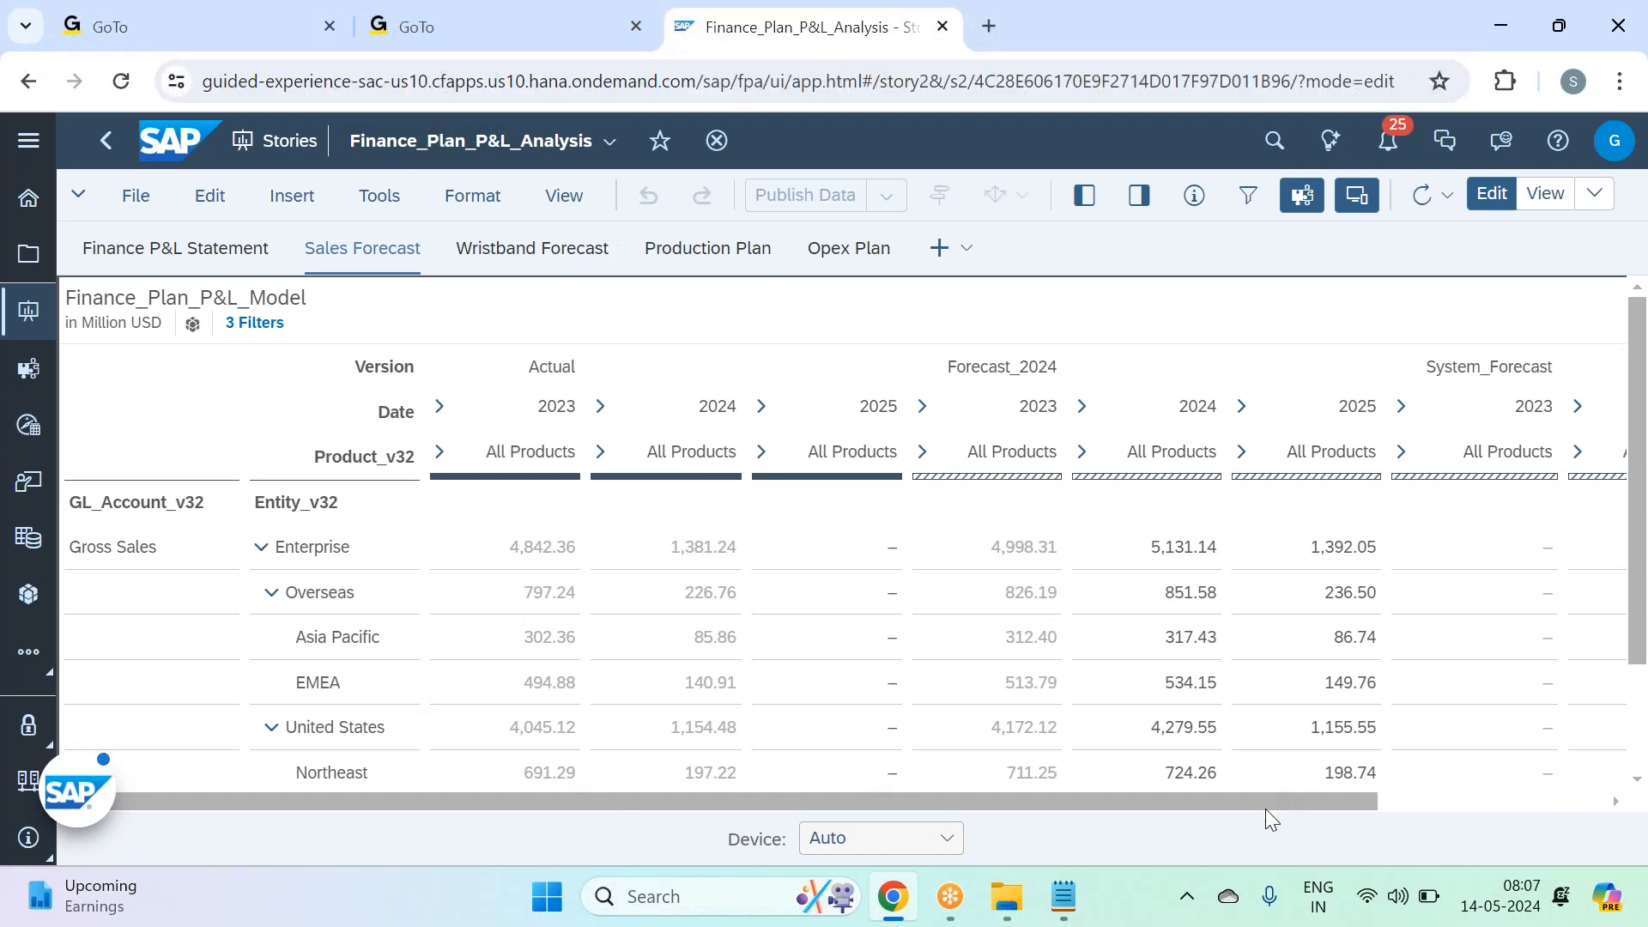
left_click_drag(1279, 807, 928, 754)
scroll(344, 717, "down", 3)
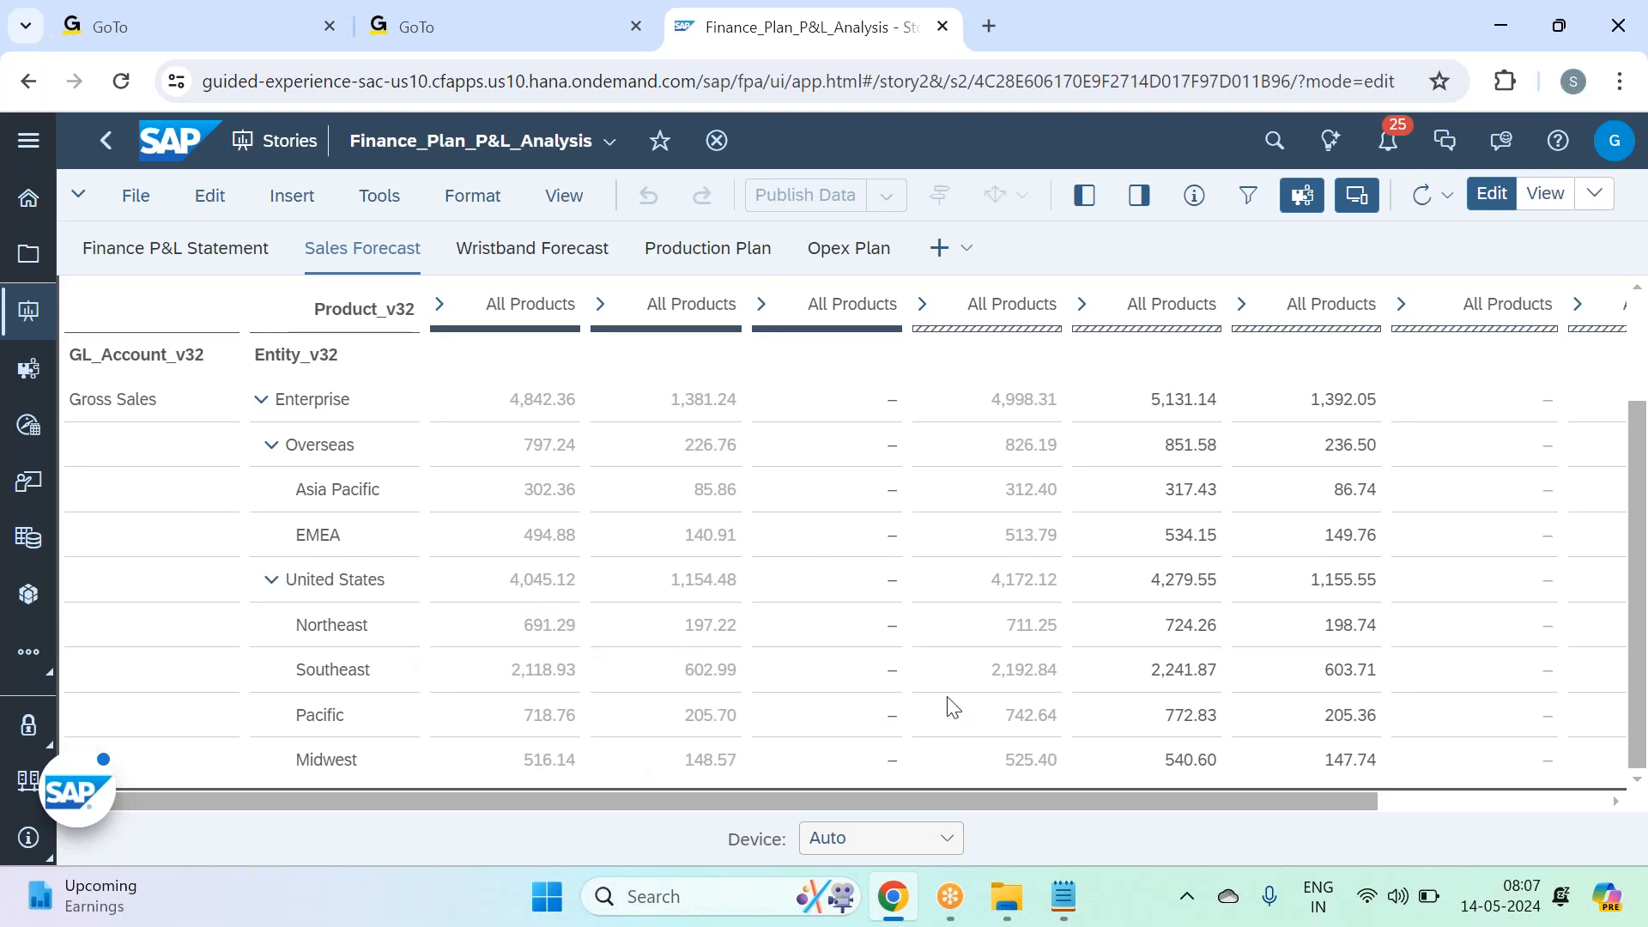
Step: Open Finance_Plan_P&L_Model from the Planning folder and review which users it is shared with and their access levels
left_click(22, 254)
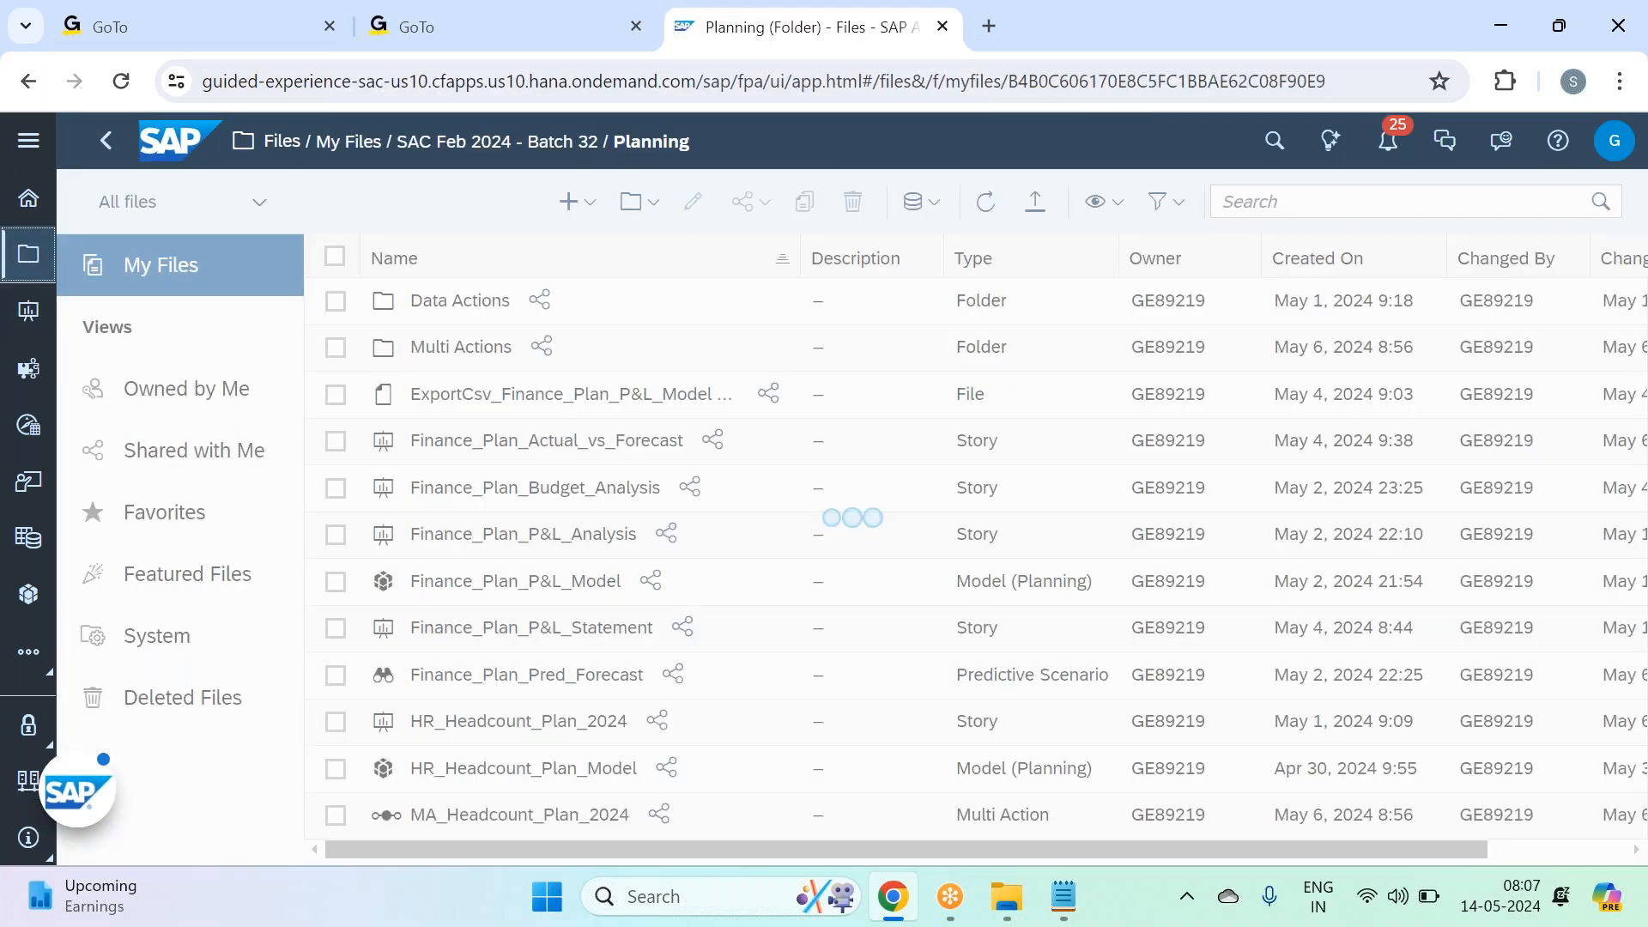
left_click(478, 581)
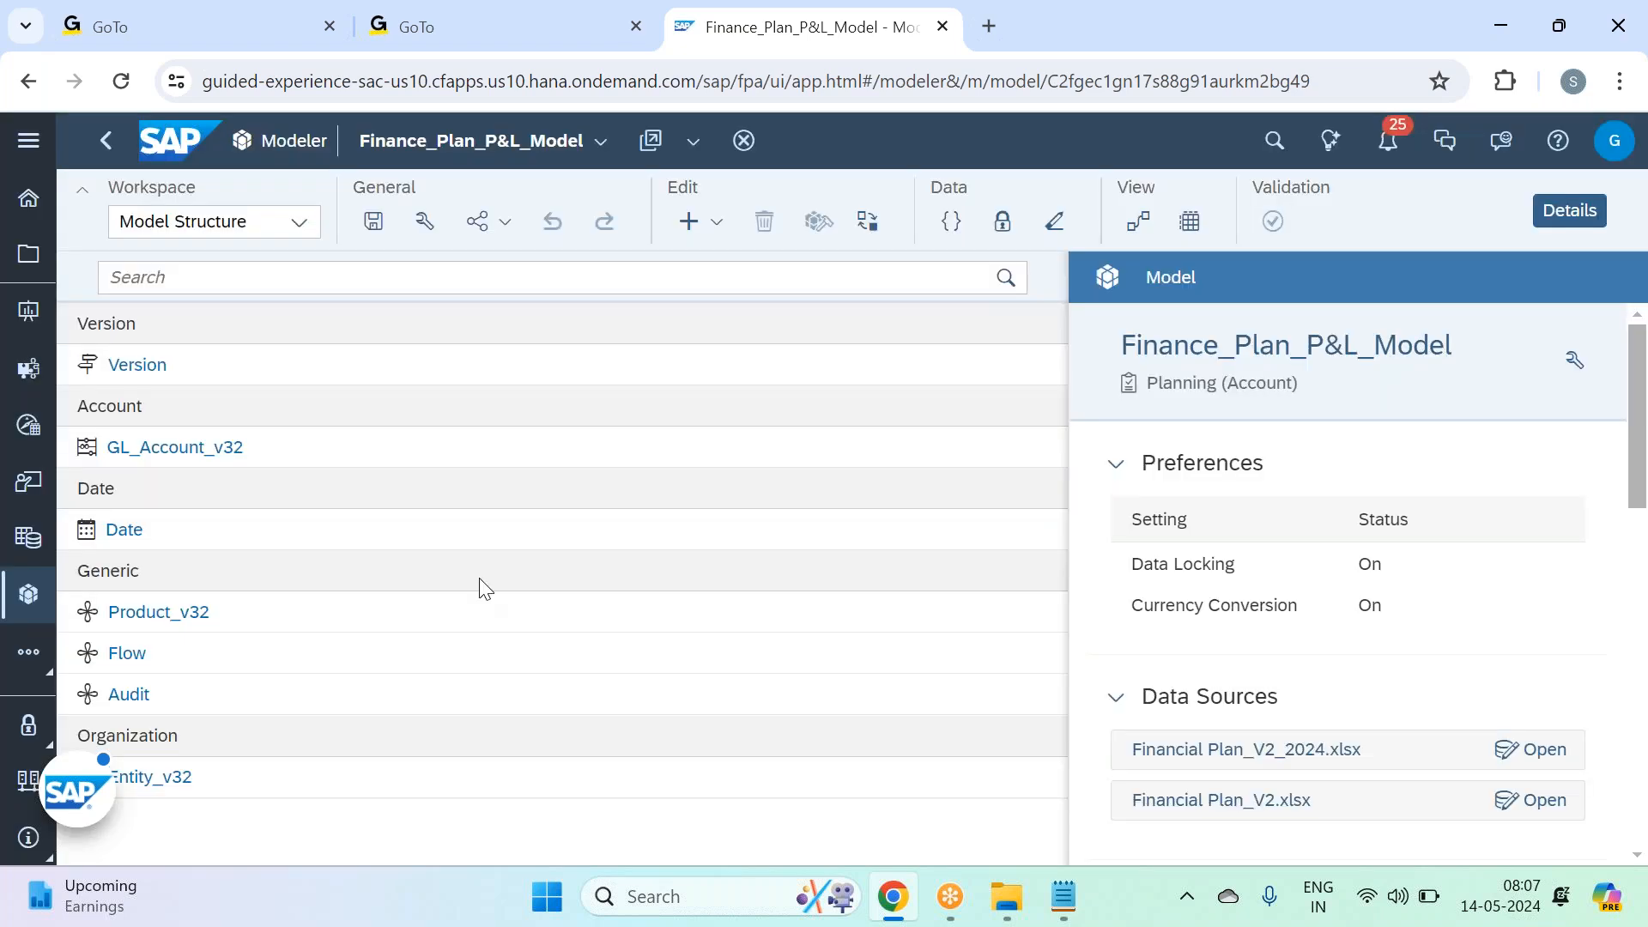
left_click(484, 223)
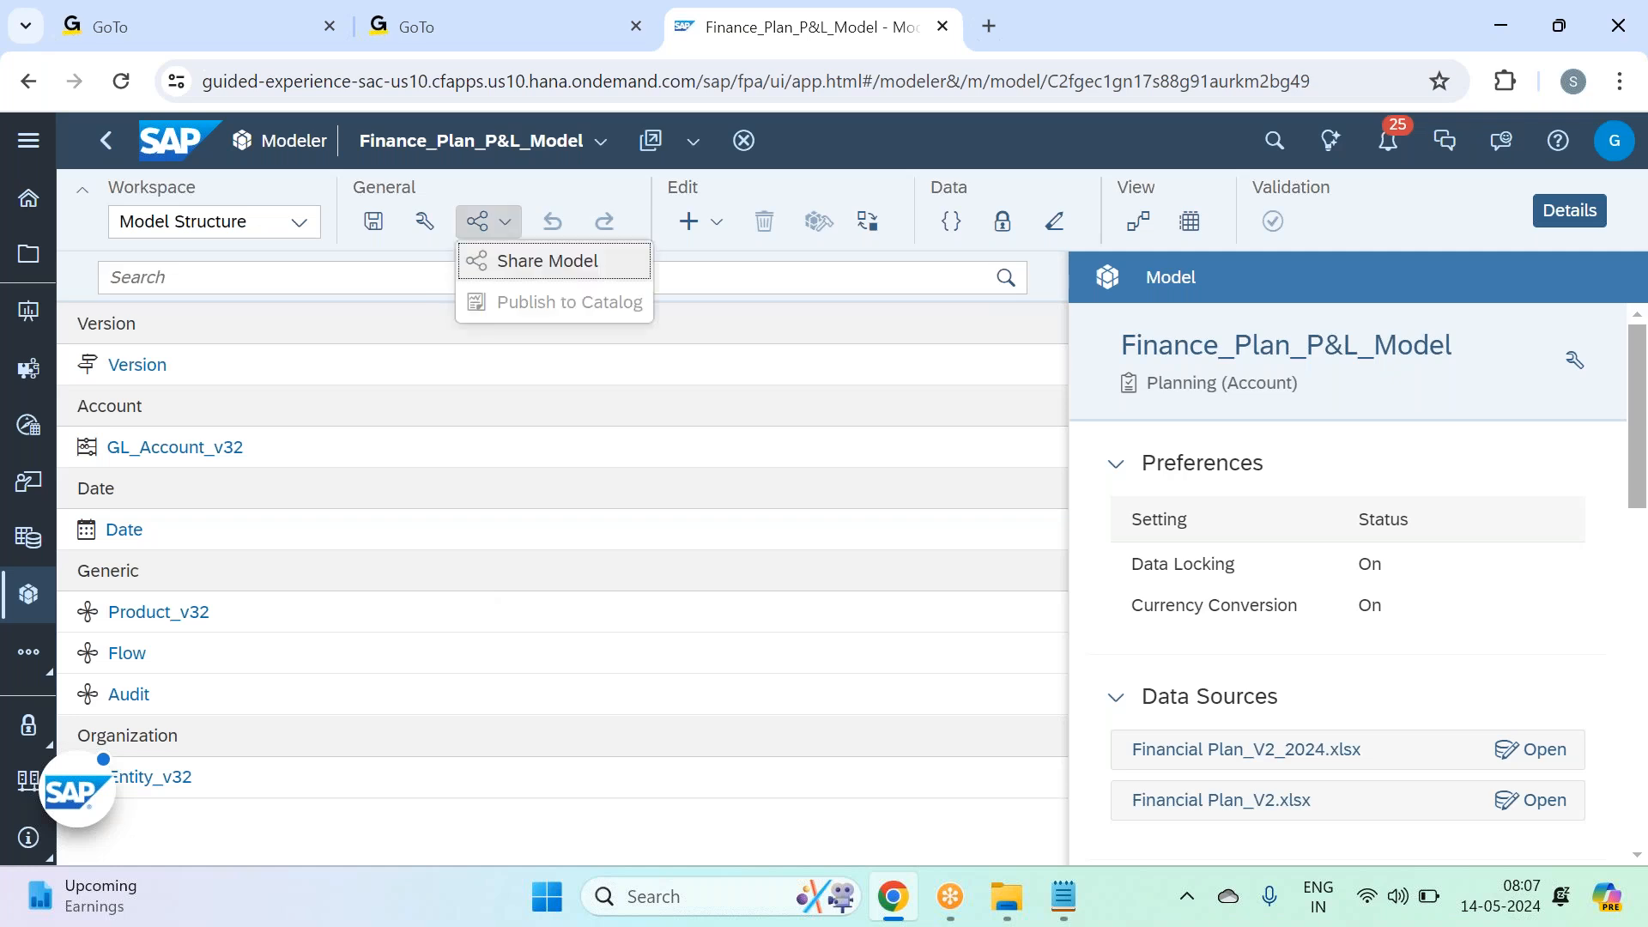
left_click(516, 276)
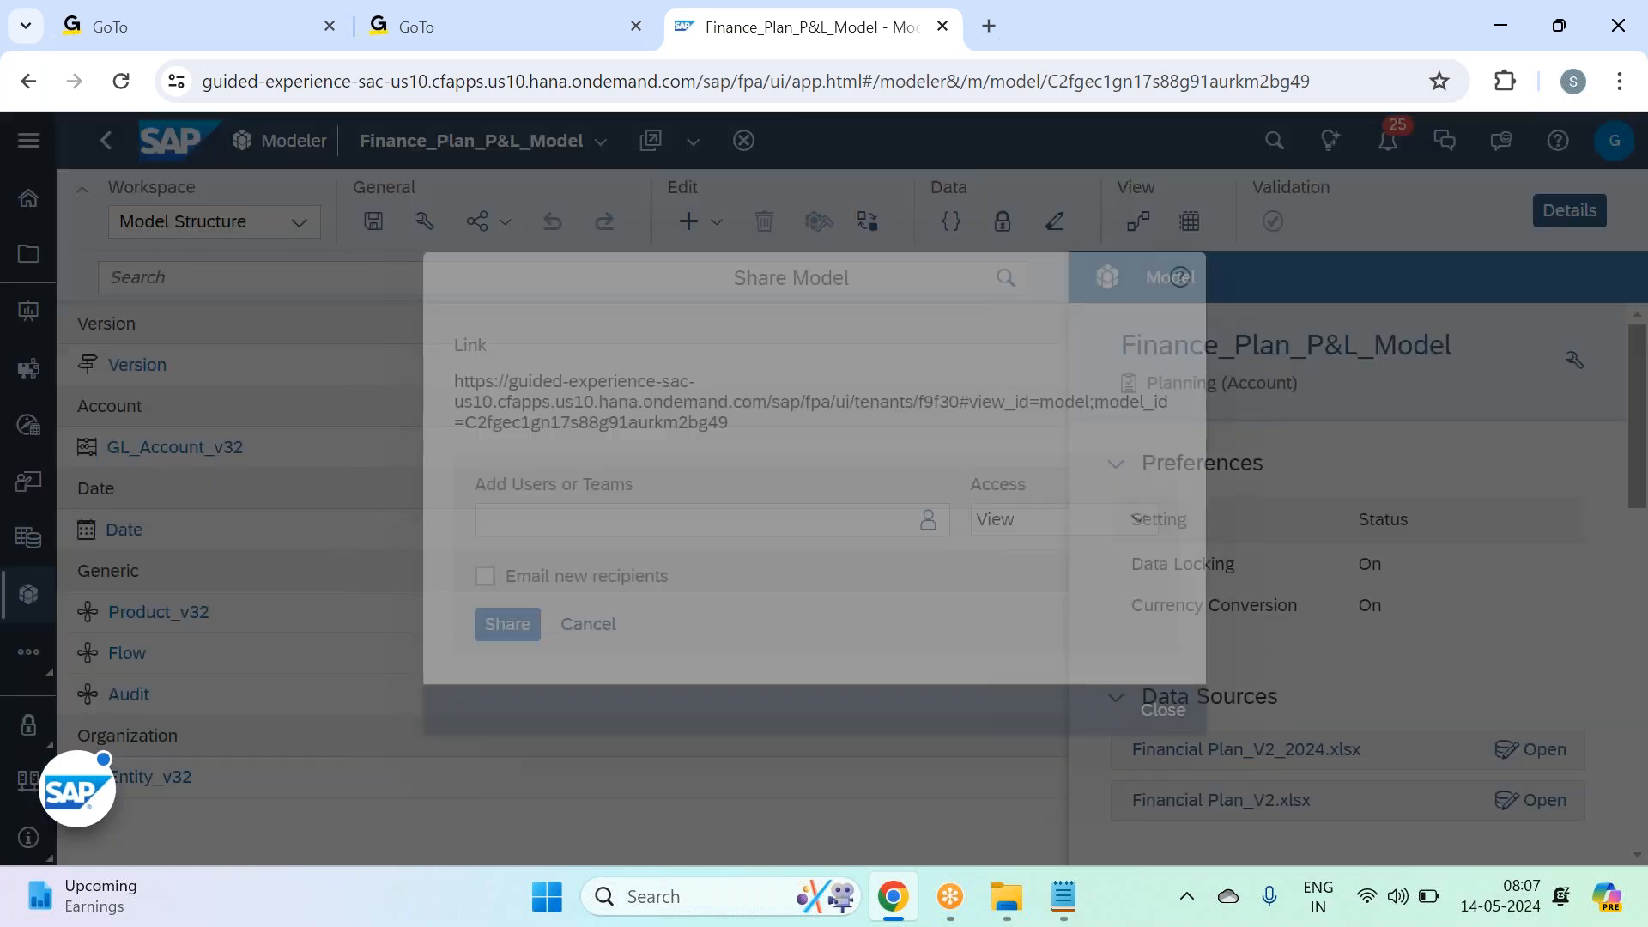
left_click(485, 671)
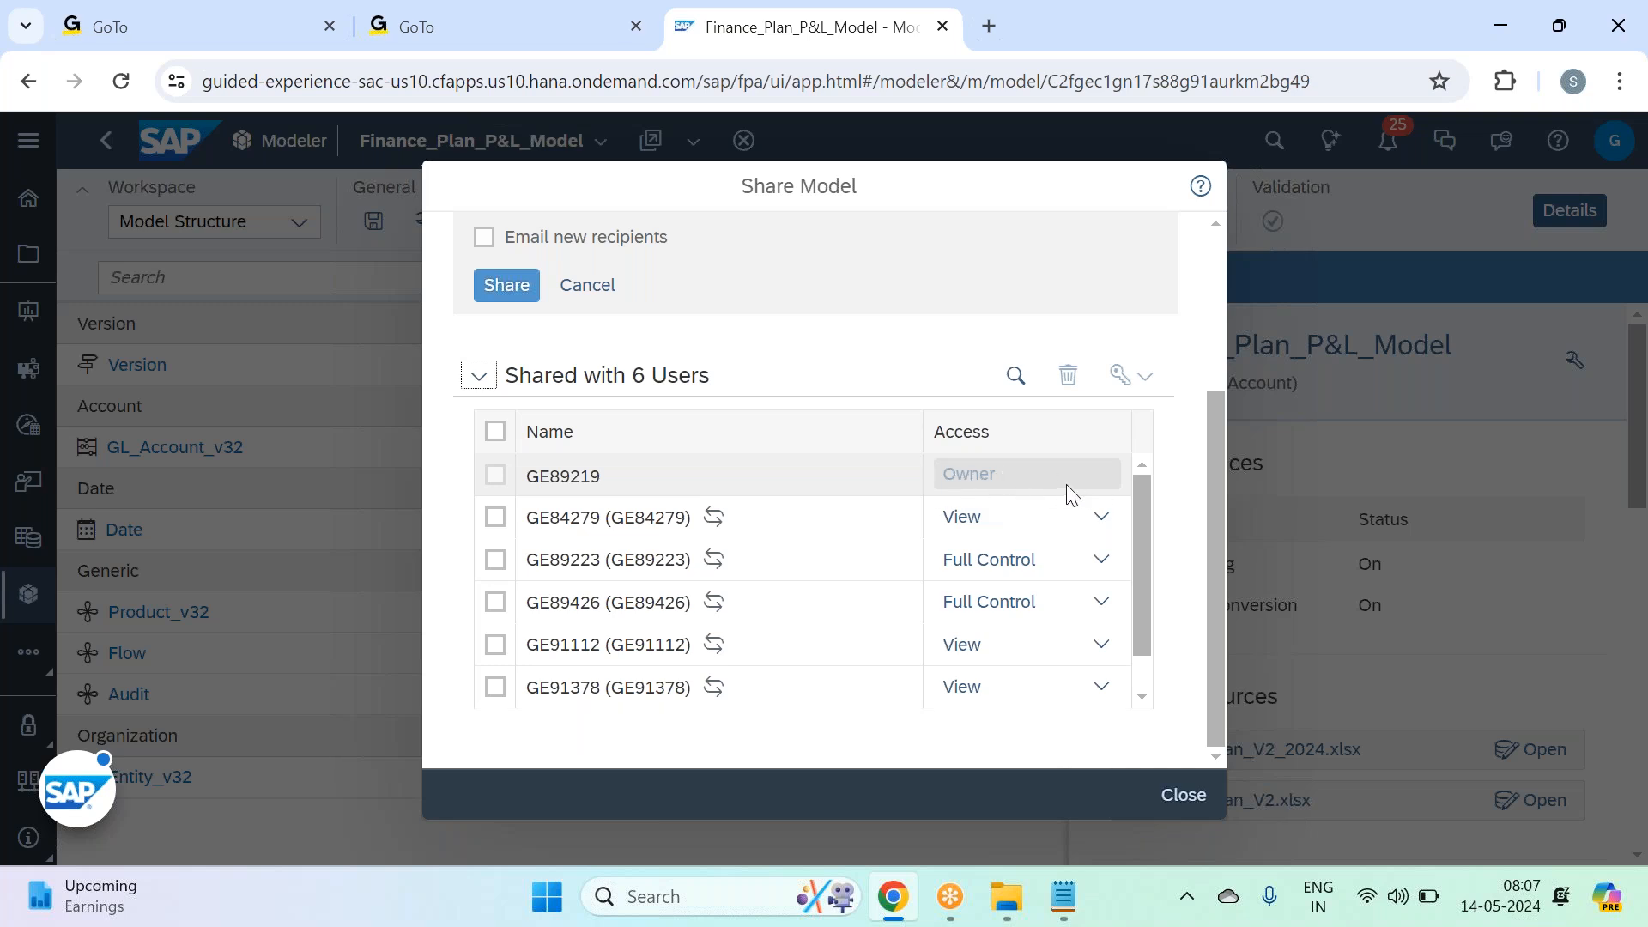
left_click(1181, 795)
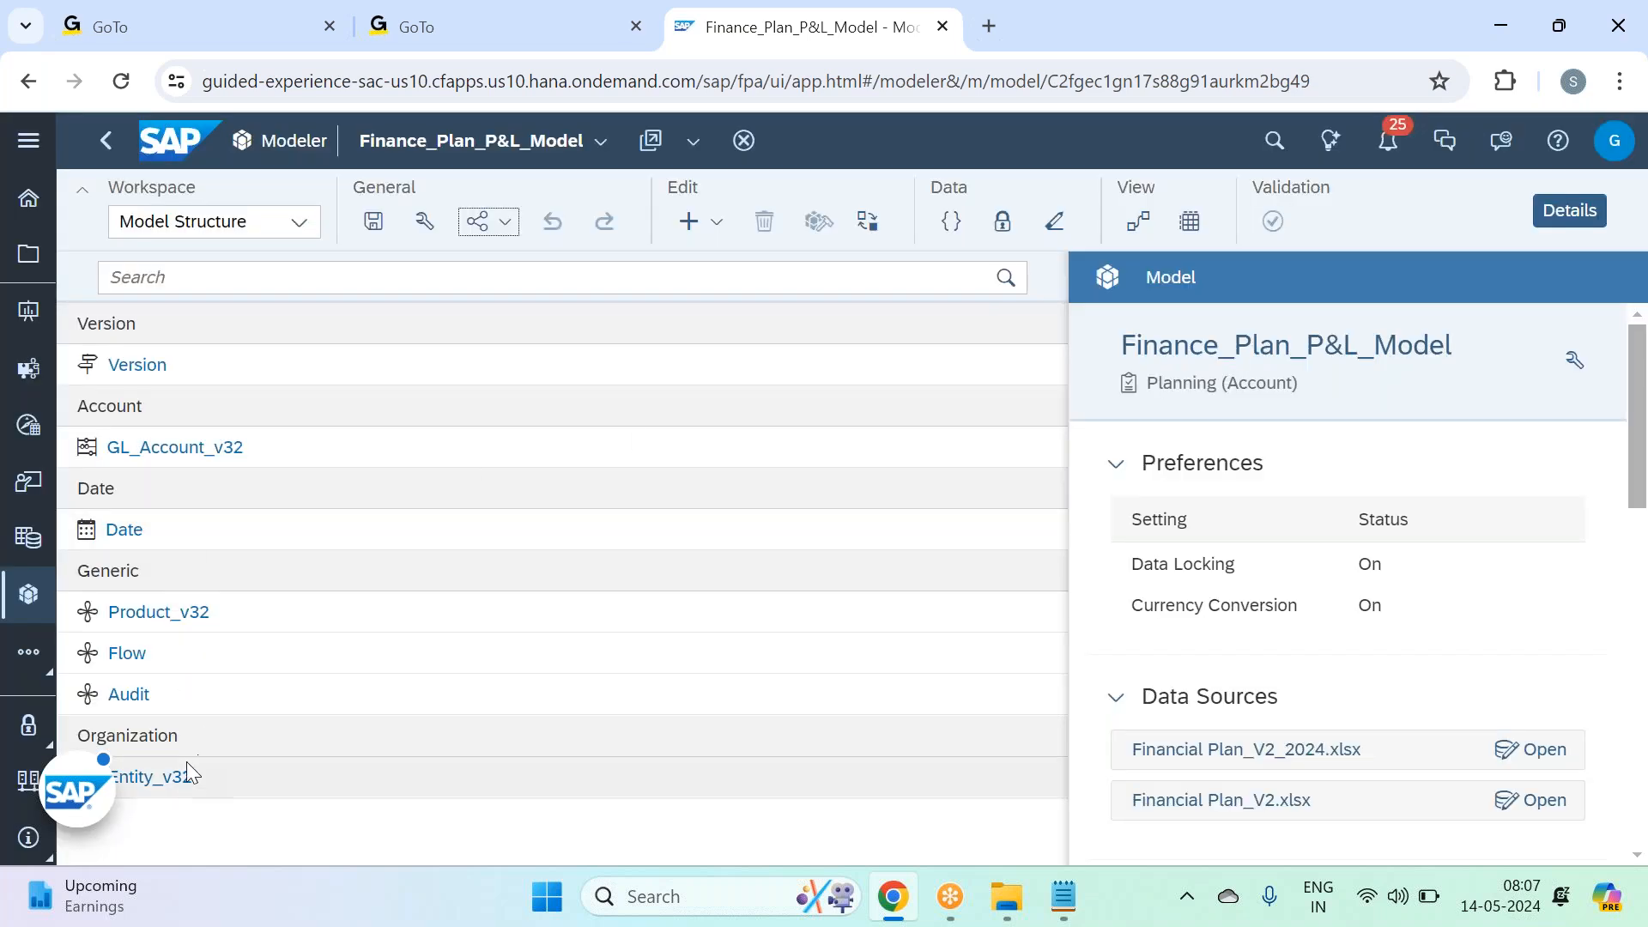
Step: Open the Entity_v32 dimension and widen its Read column to review the full read access entries of each member
left_click(172, 777)
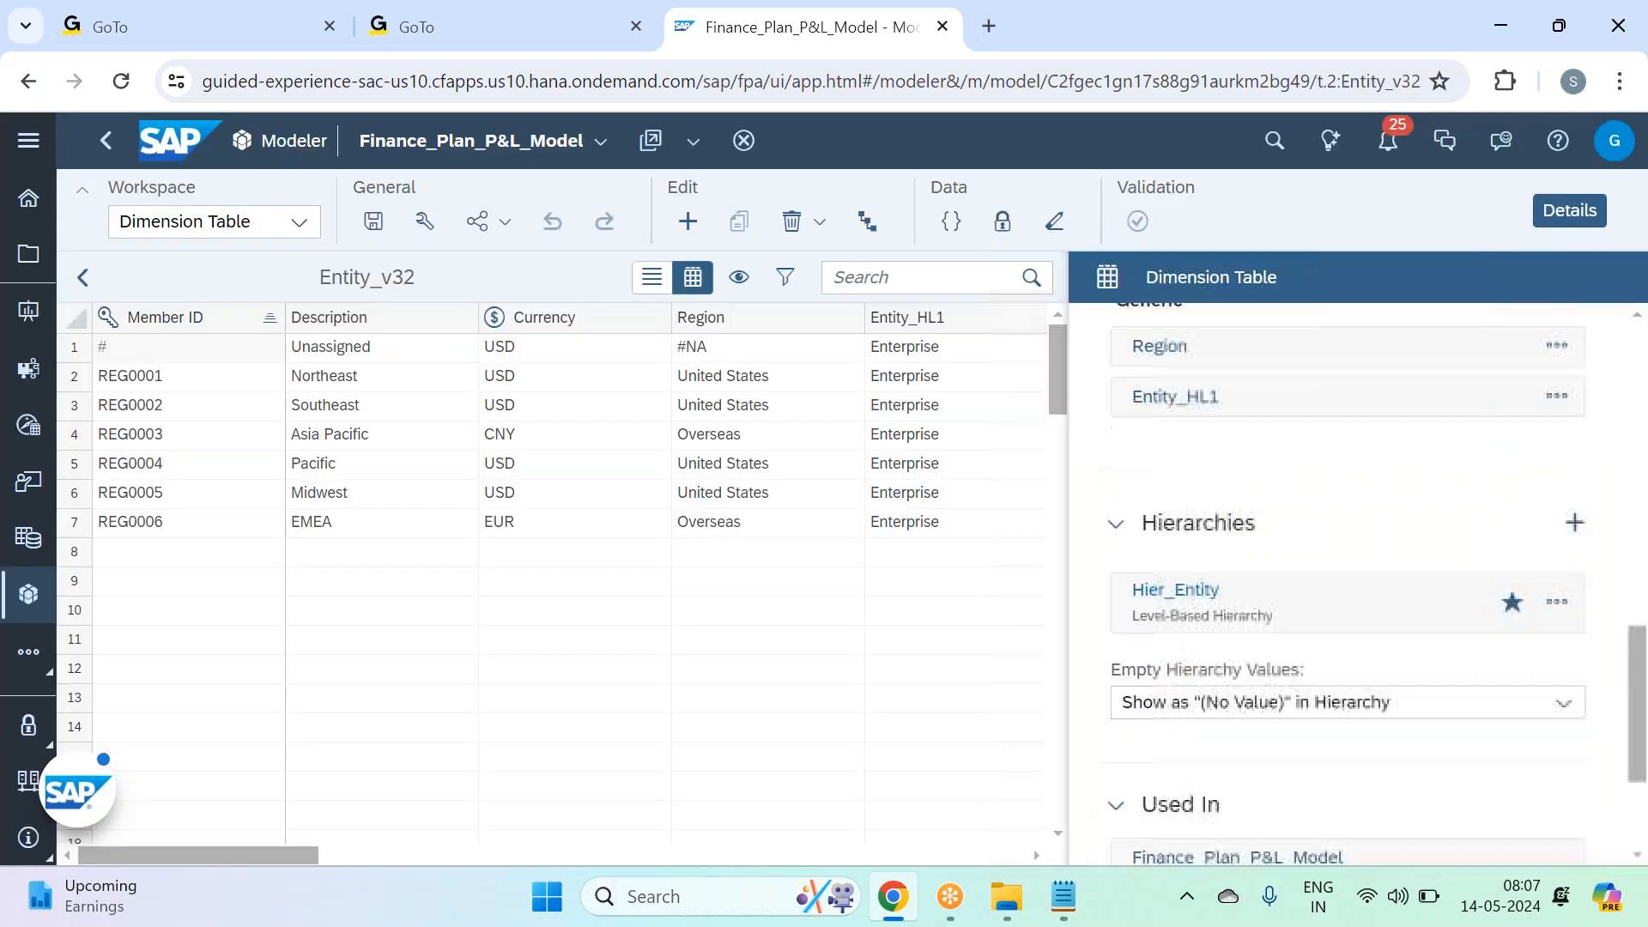
scroll(1306, 545, "down", 3)
scroll(1305, 544, "up", 5)
scroll(1306, 544, "up", 3)
scroll(1114, 434, "up", 2)
left_click(1560, 214)
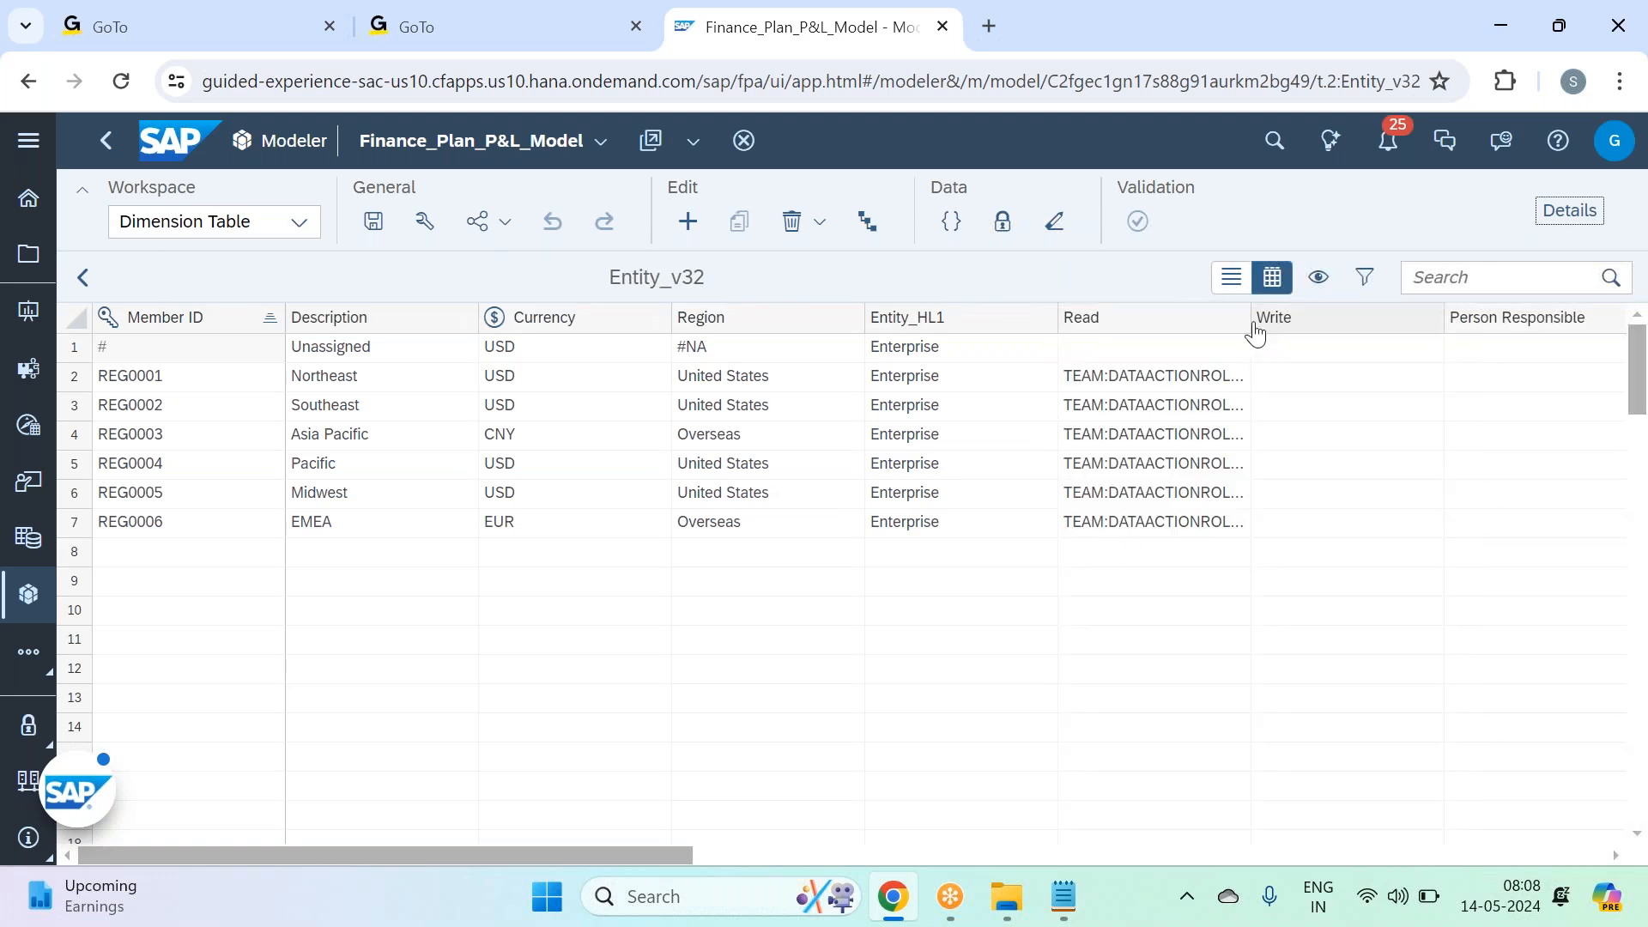
left_click_drag(1250, 327, 1413, 328)
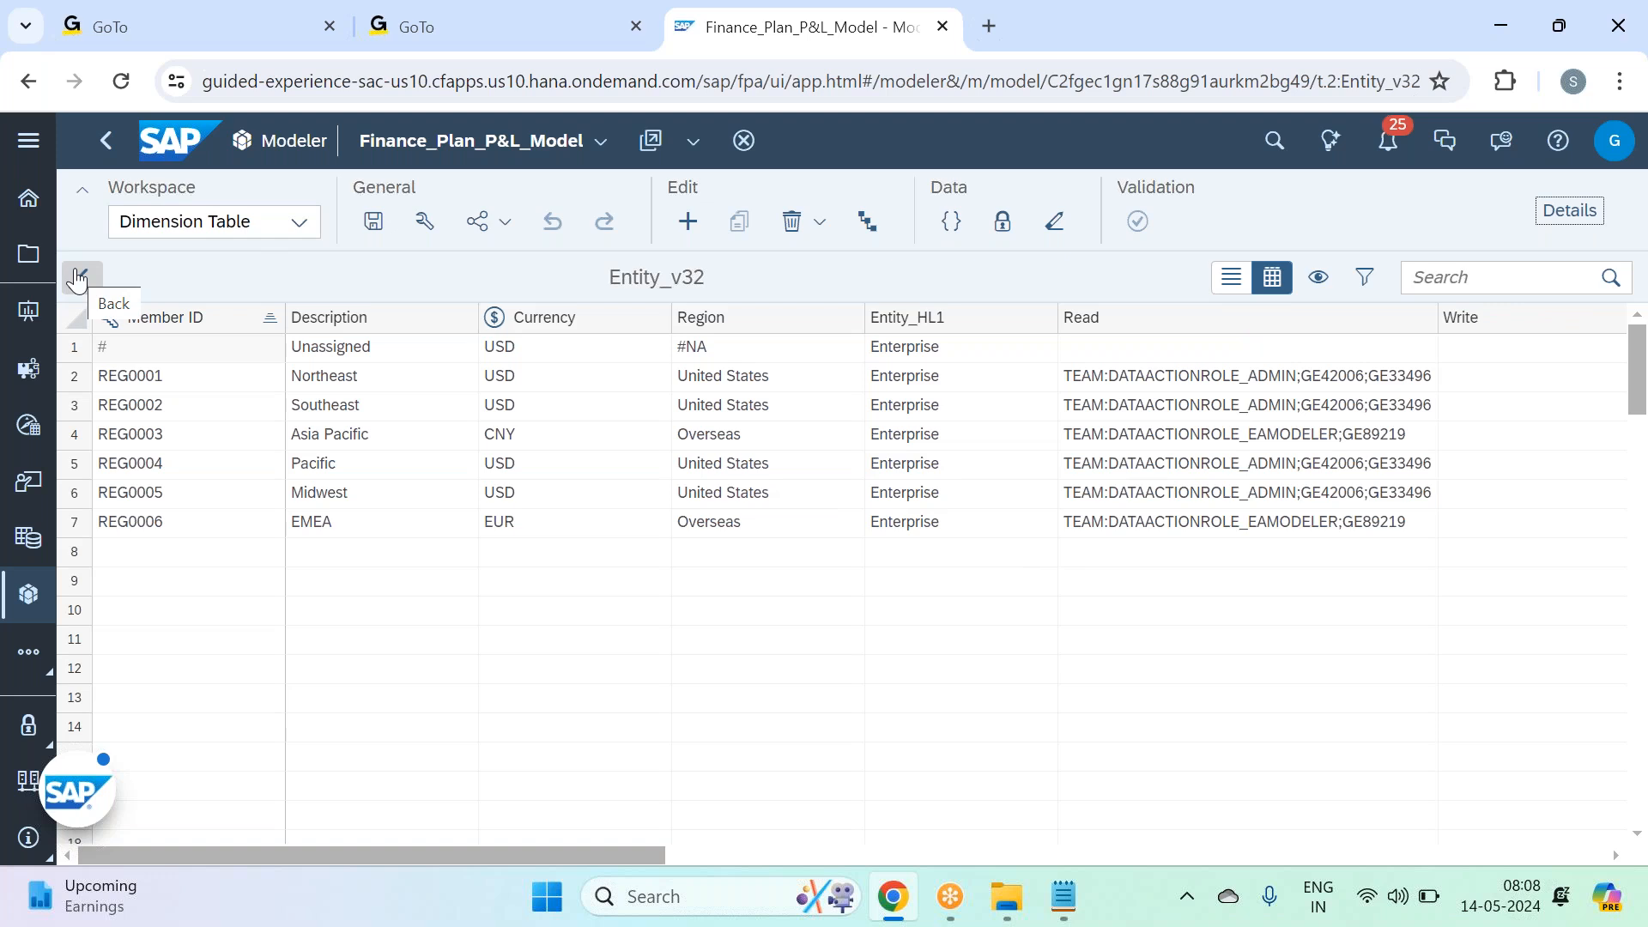
left_click(1195, 379)
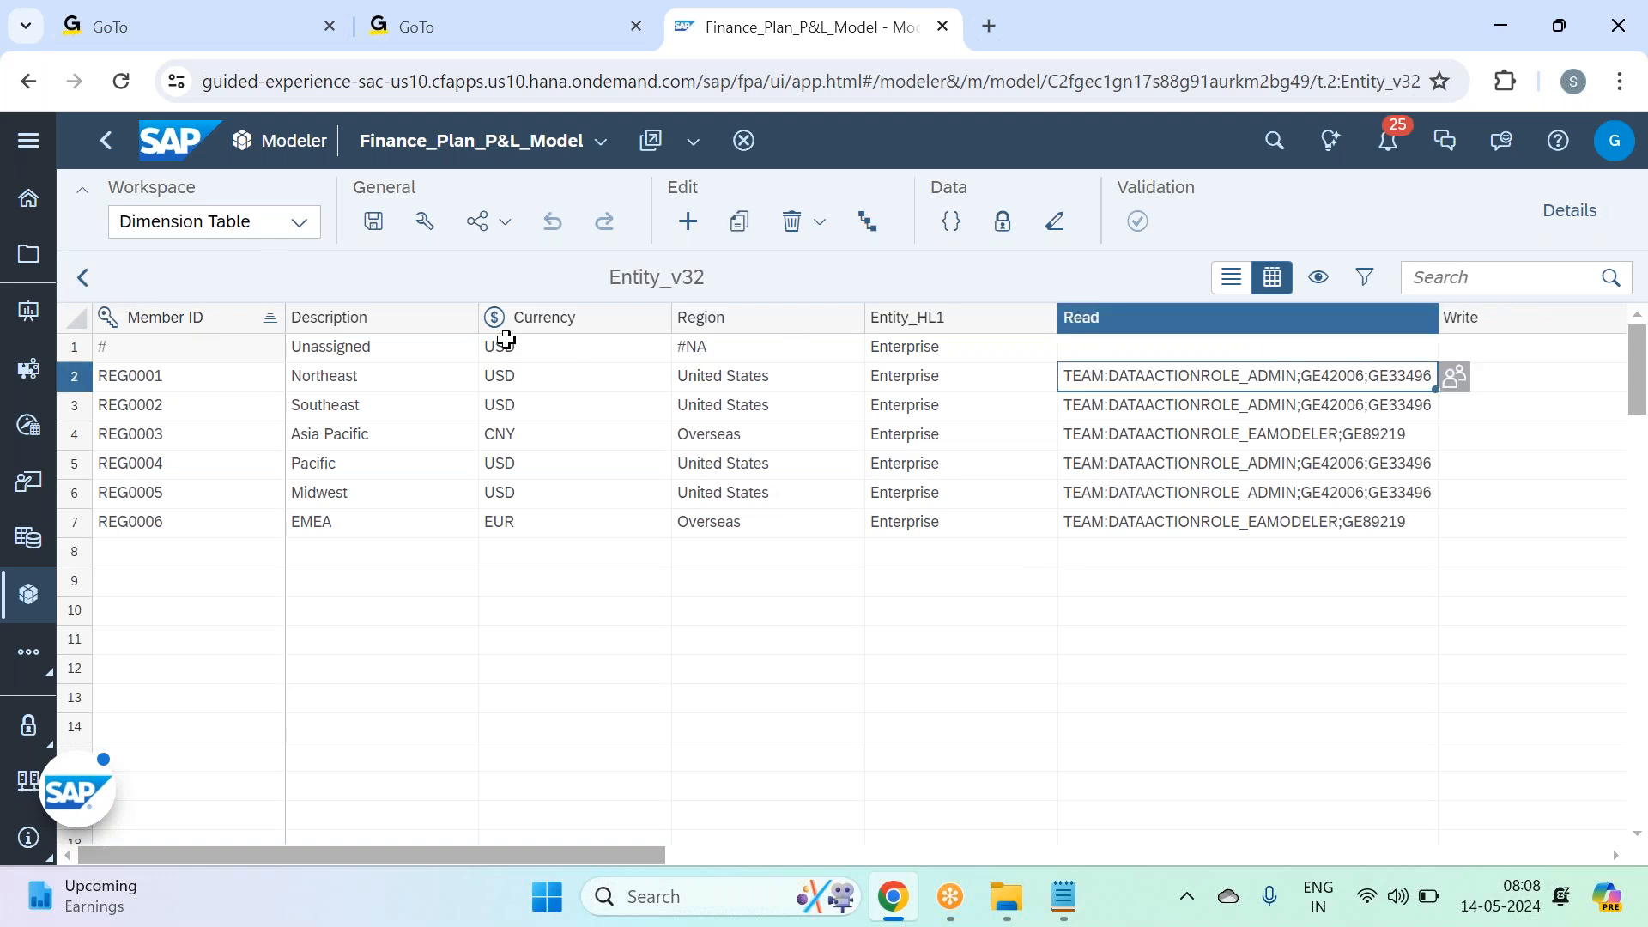
Step: Disable Data Access Control for the Product_v32 dimension, and save the model
left_click(71, 282)
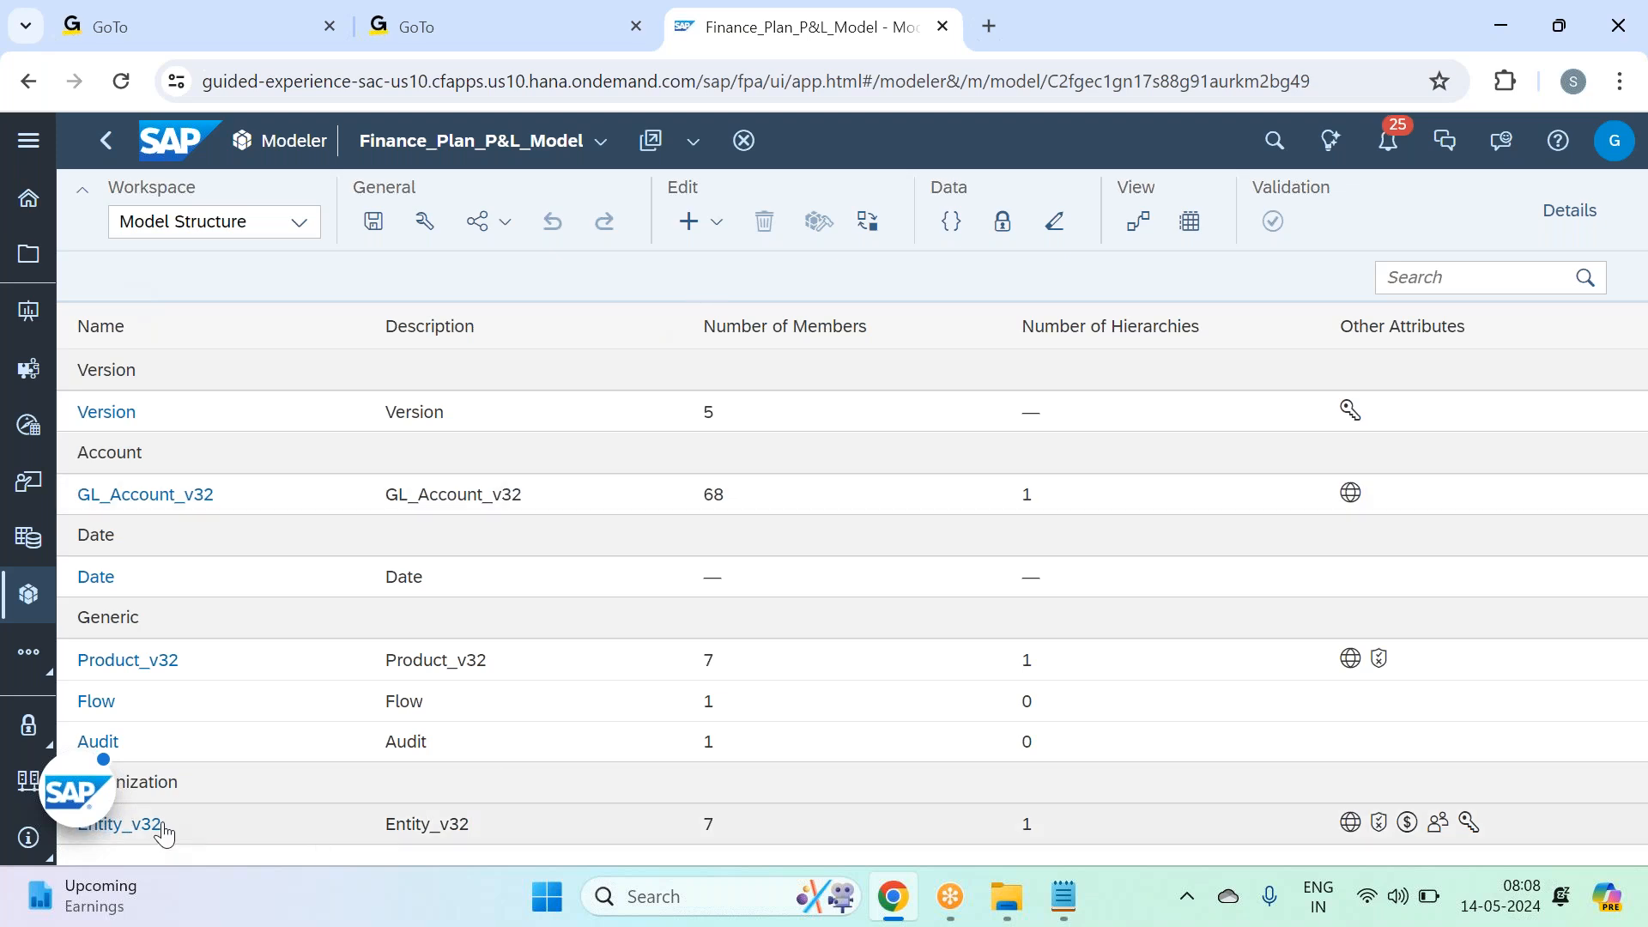
left_click(112, 673)
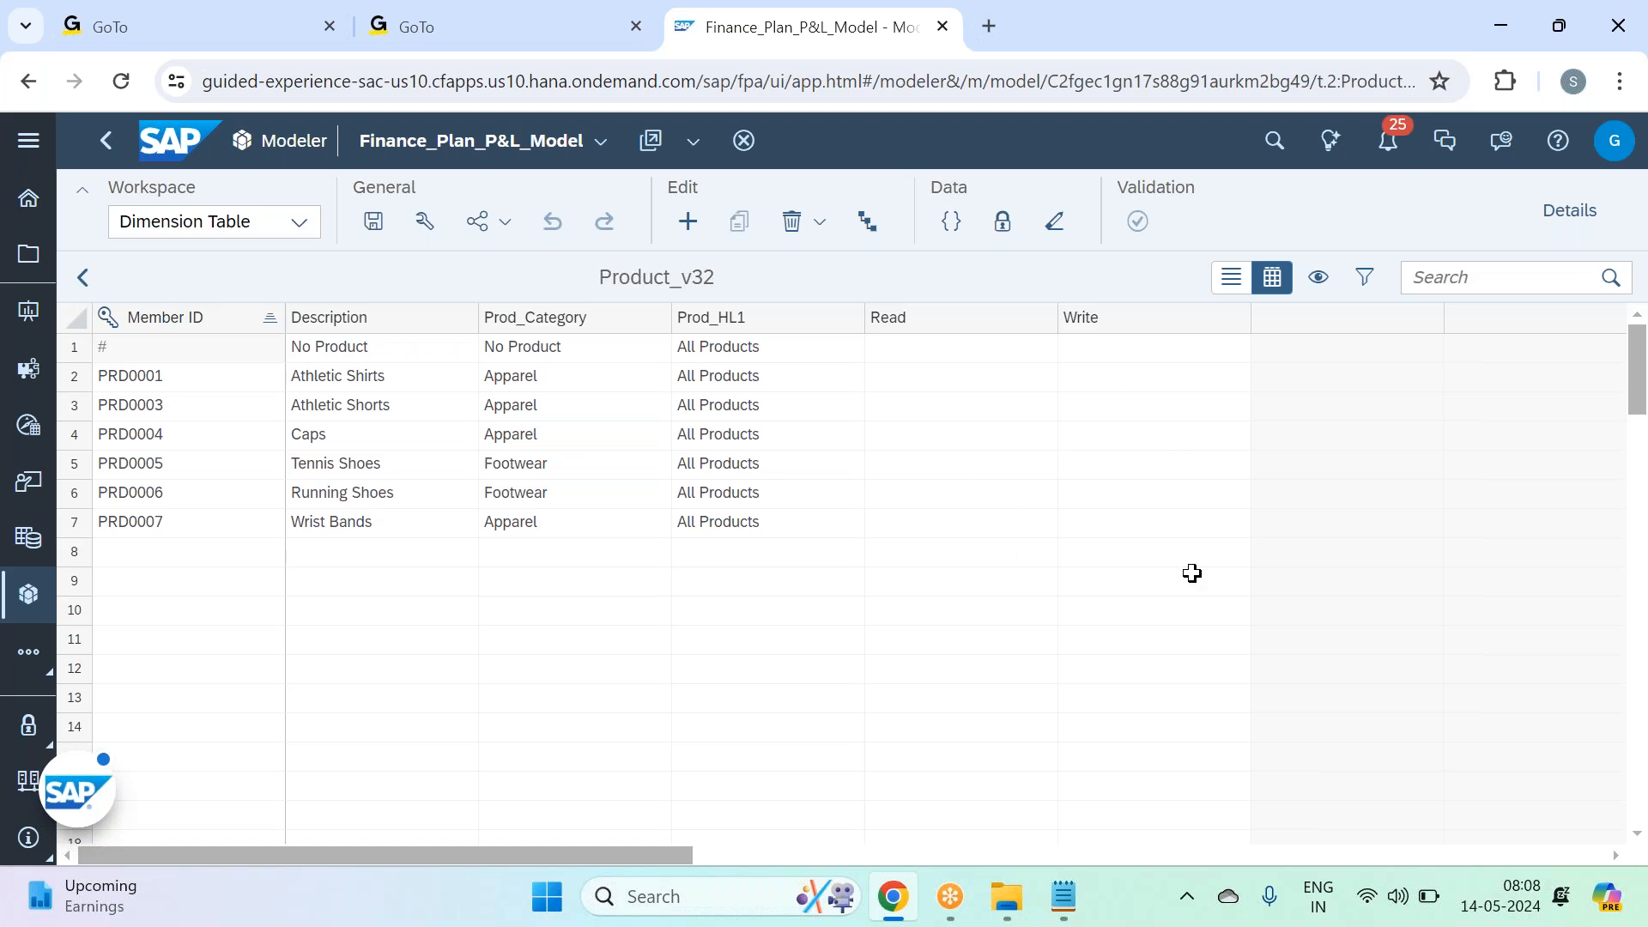
left_click(964, 416)
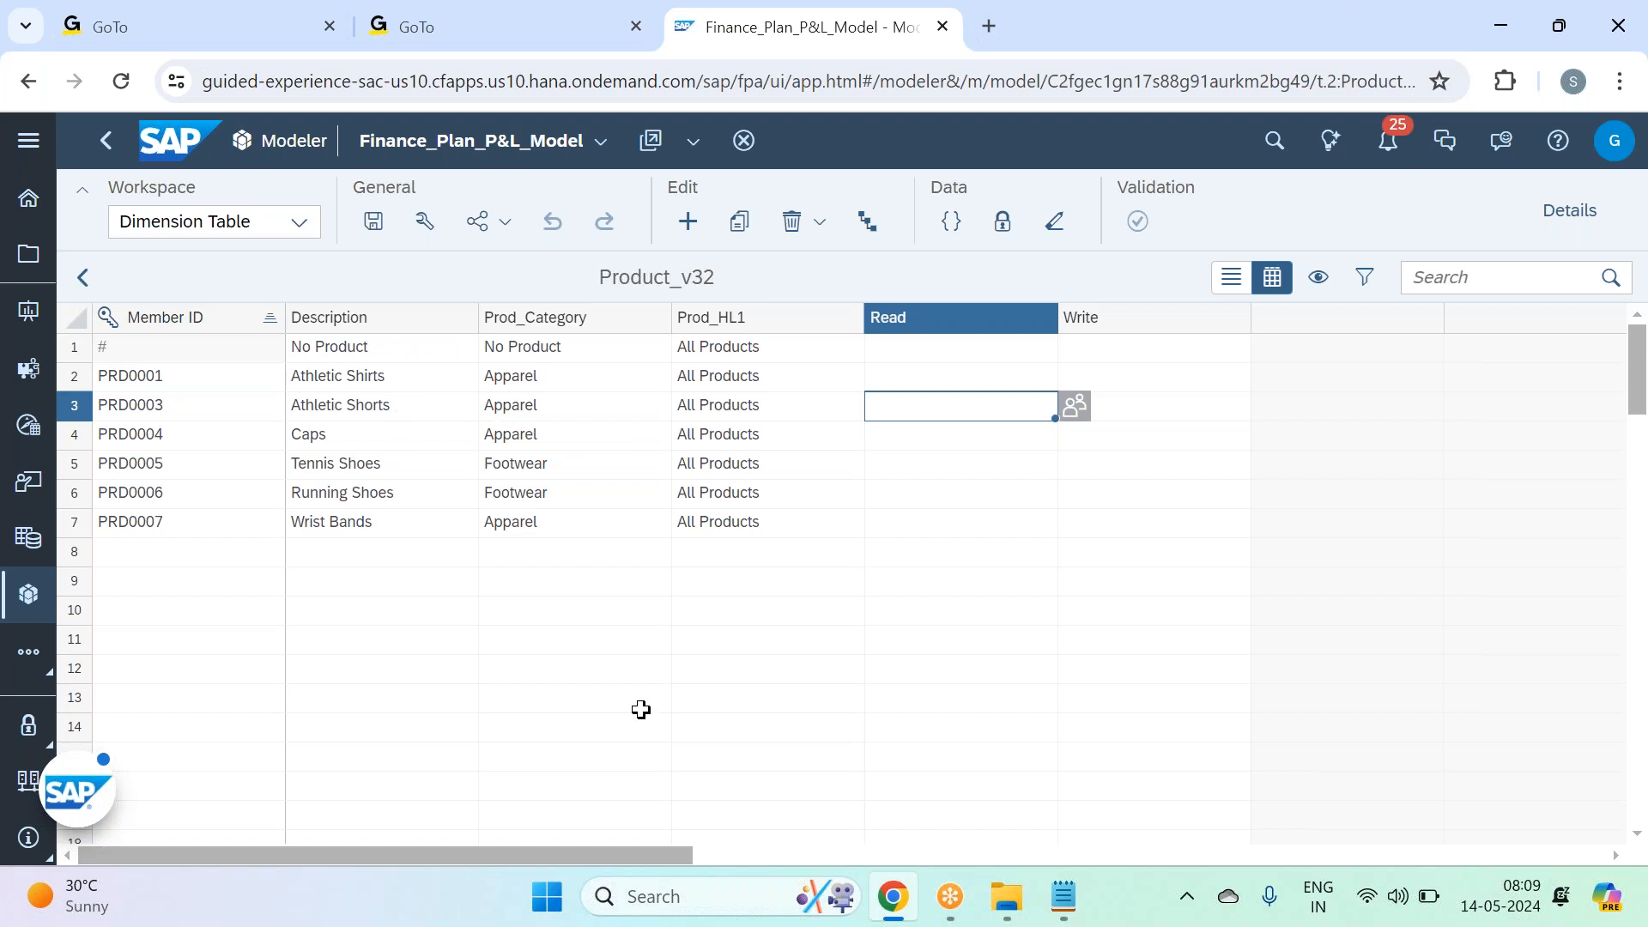
left_click(1591, 215)
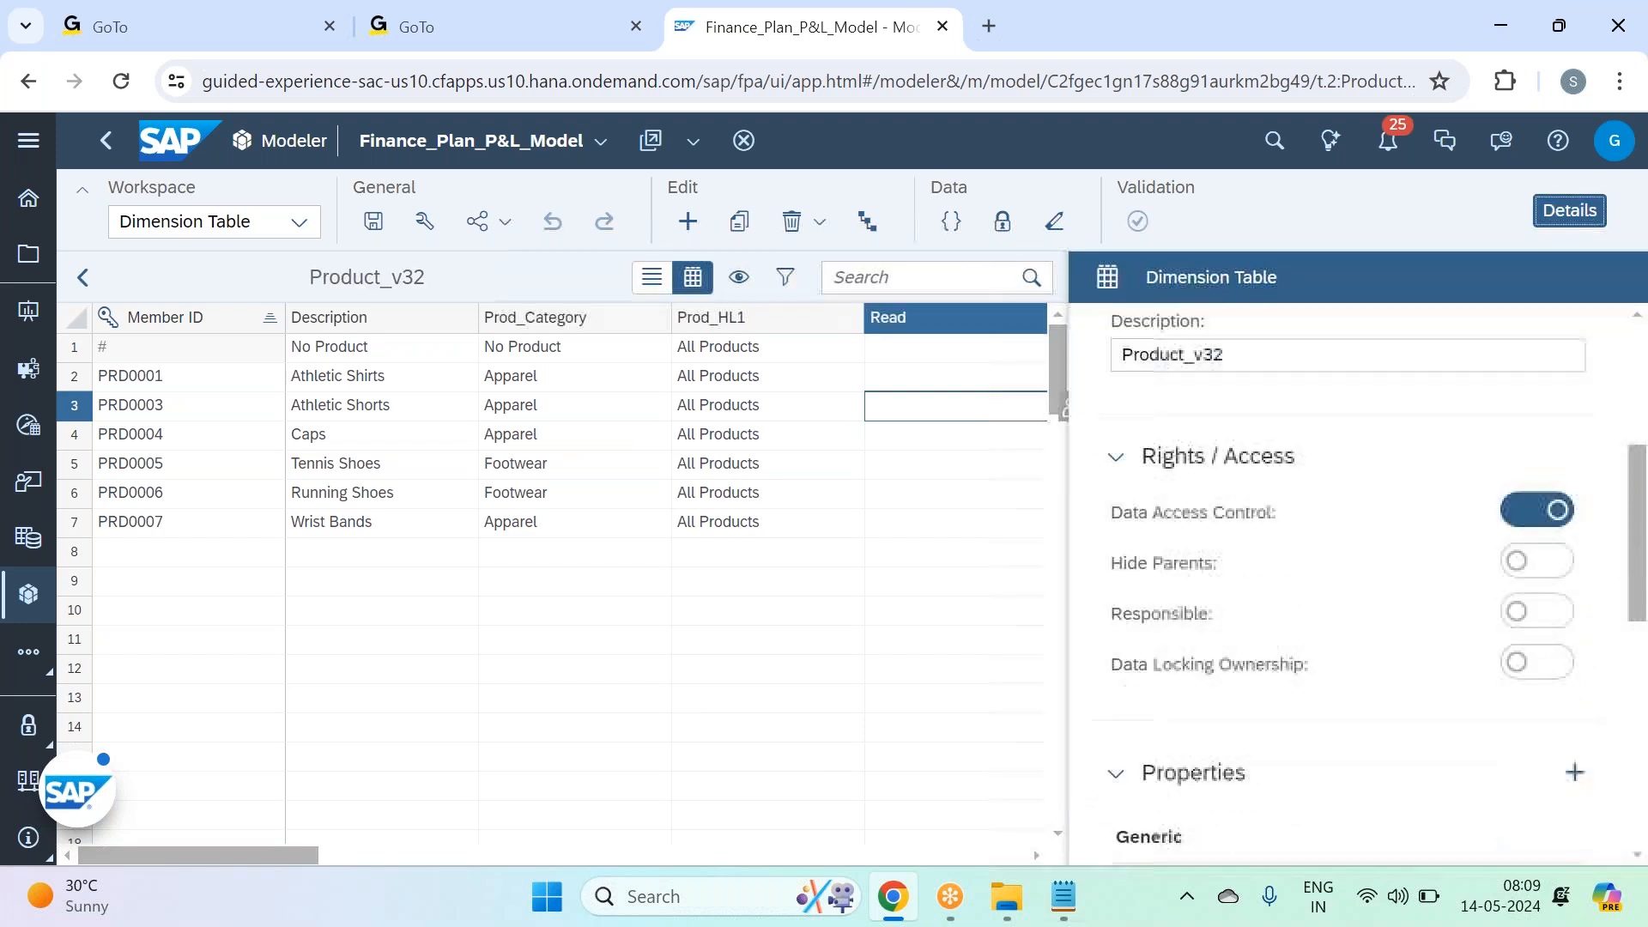
scroll(1582, 427, "down", 1)
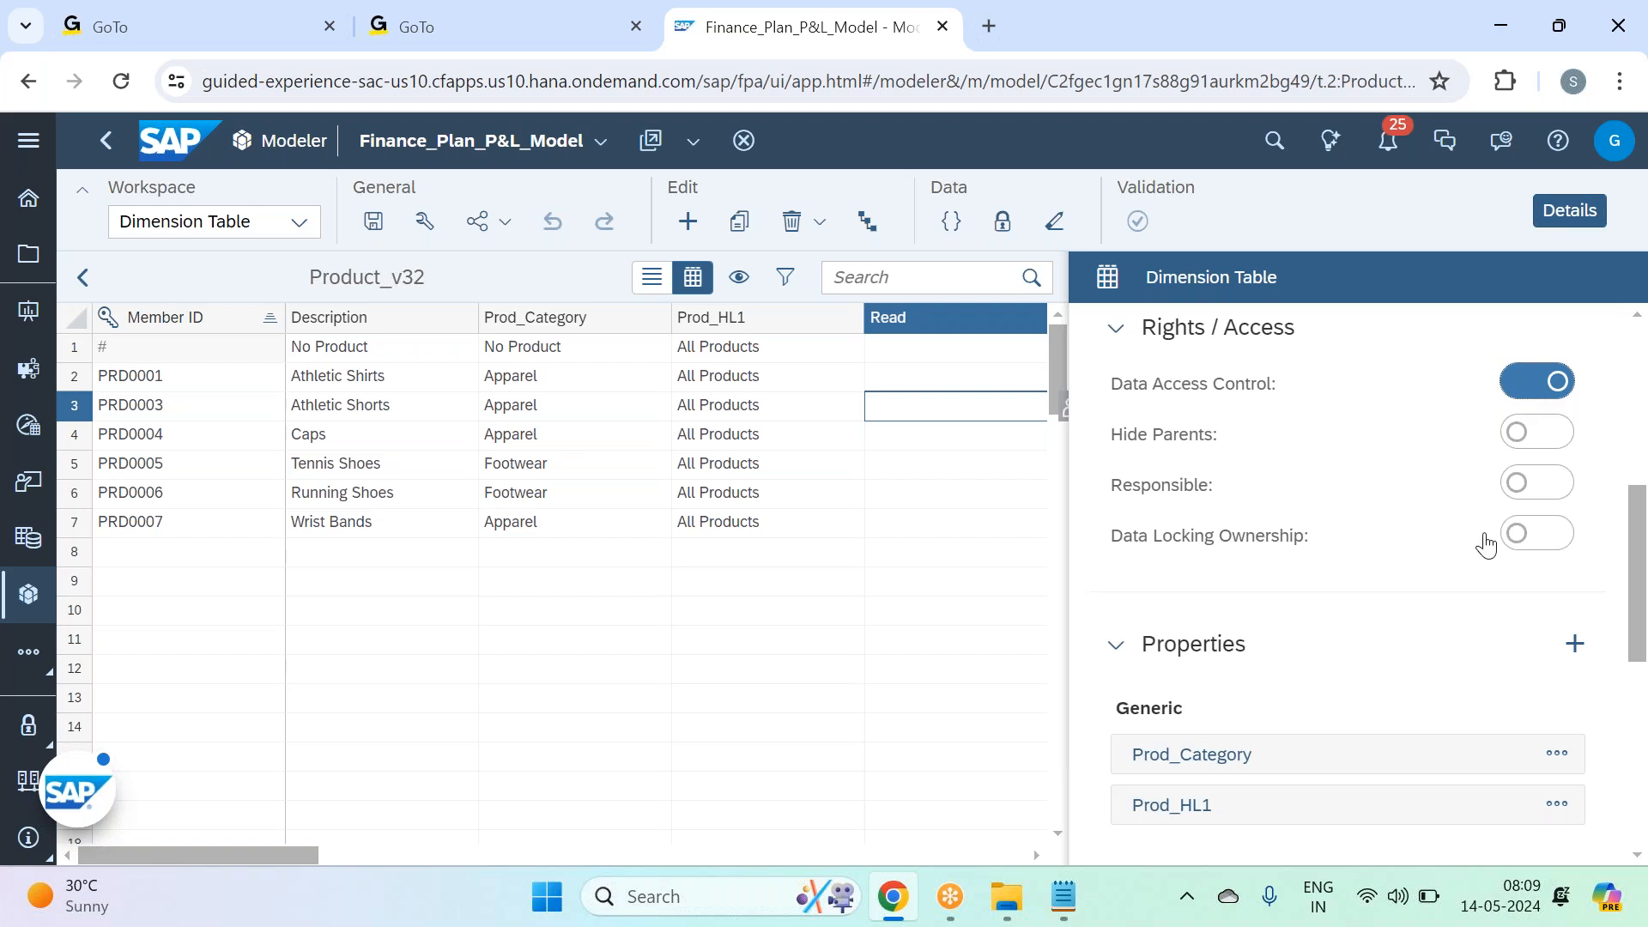
left_click(1537, 381)
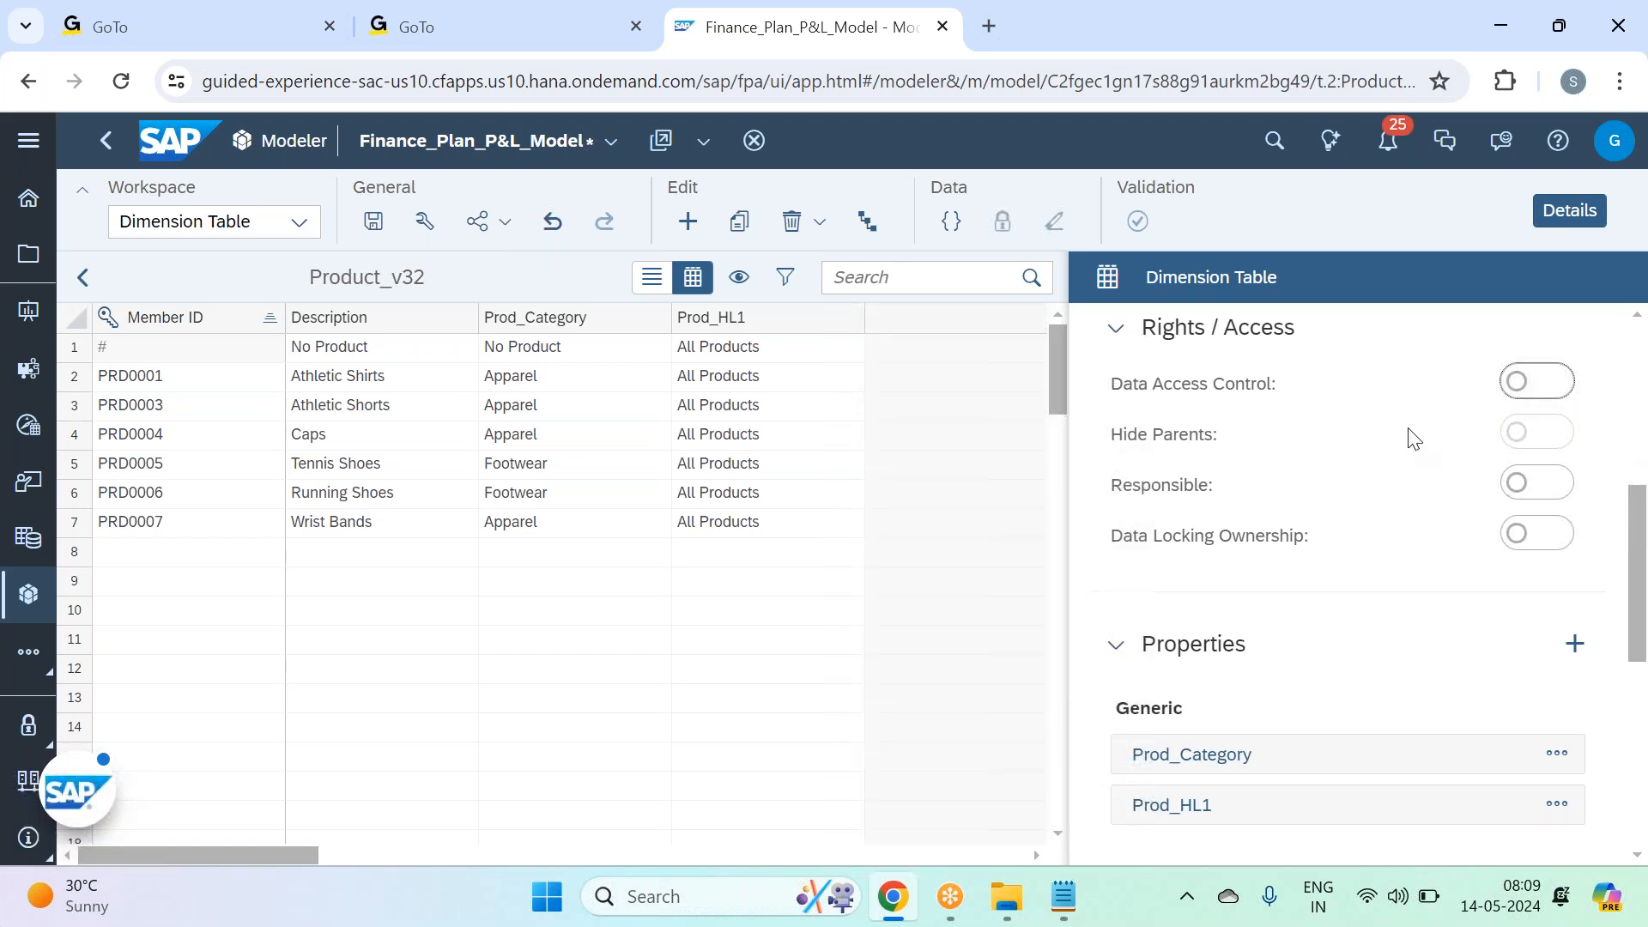
left_click(1561, 396)
left_click(1521, 394)
left_click(1568, 227)
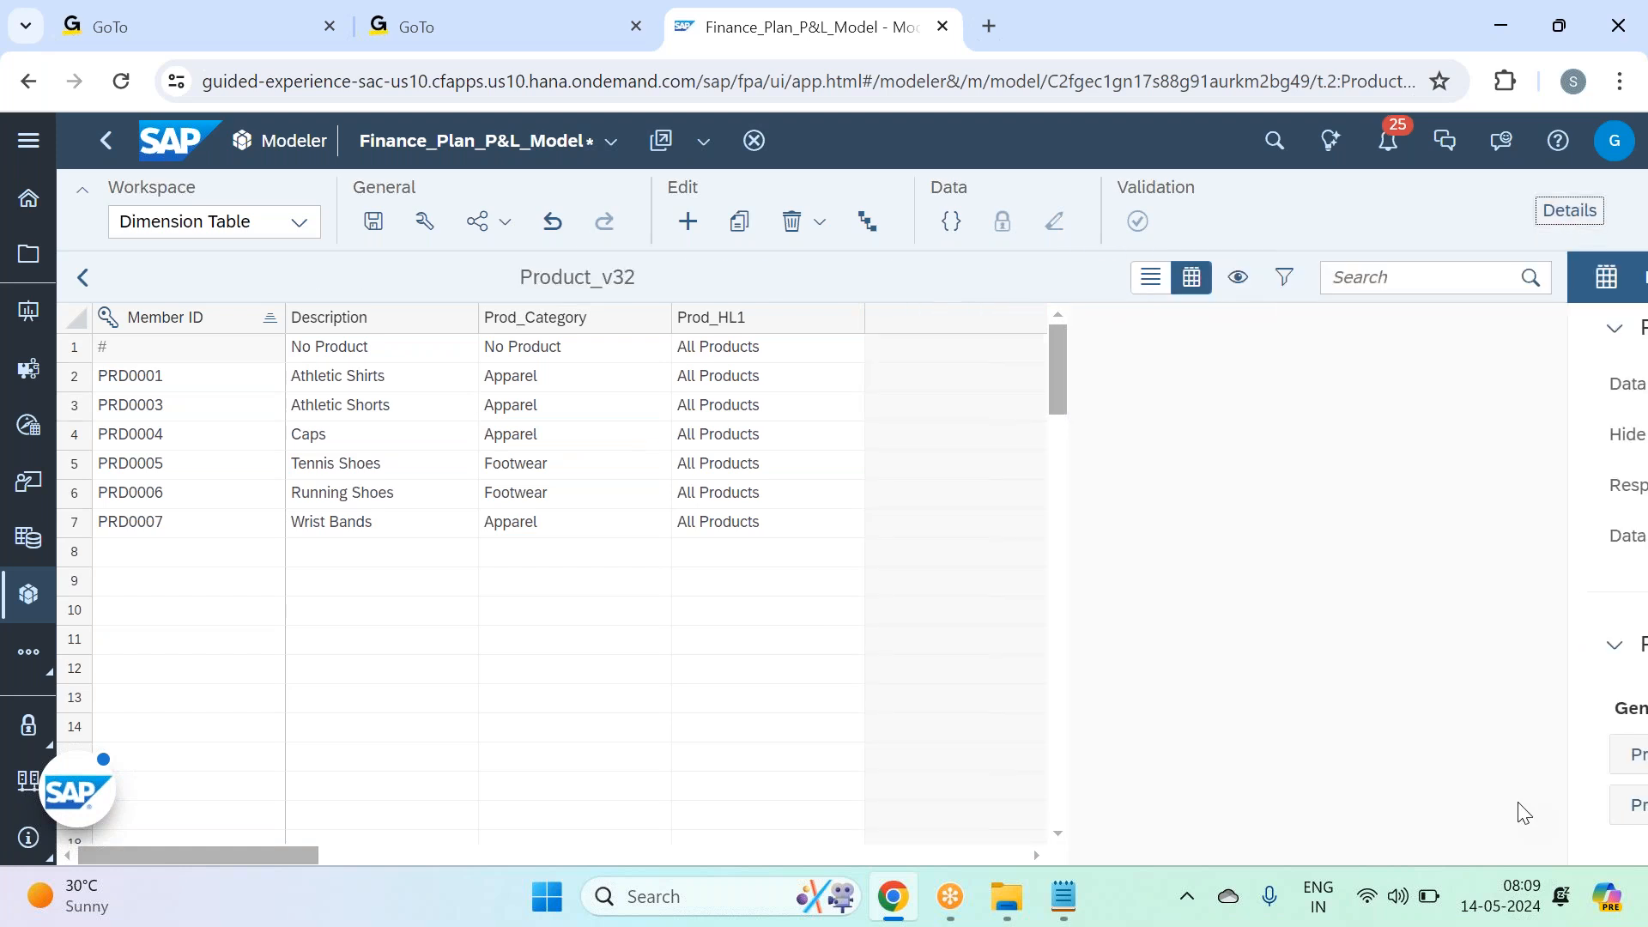
left_click(371, 225)
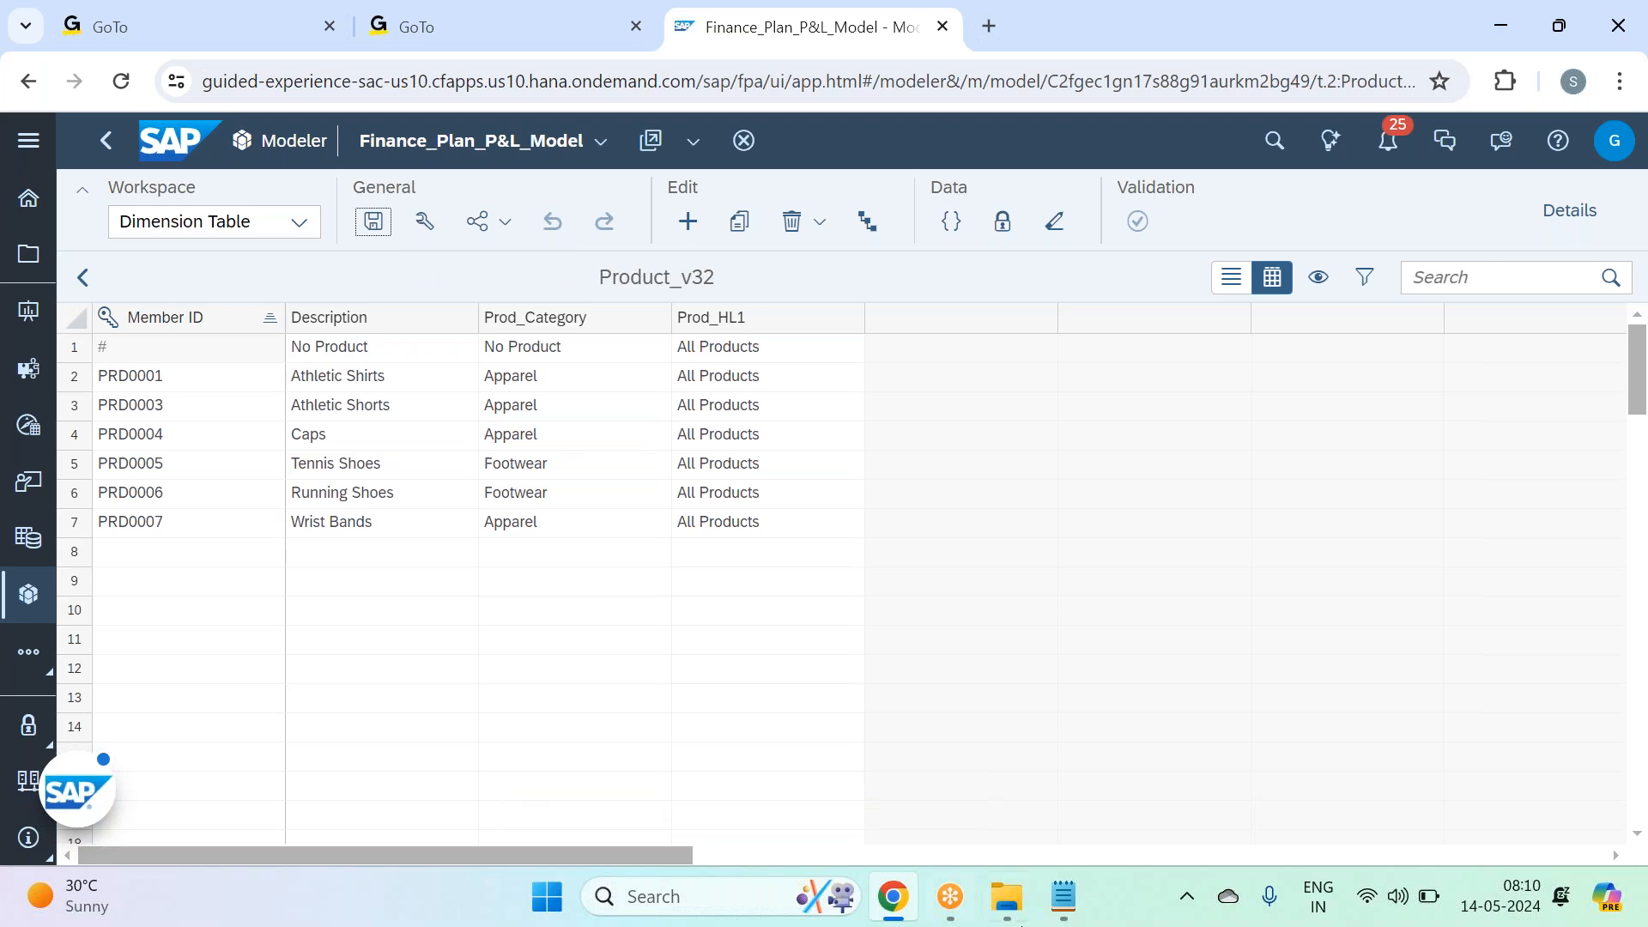
Step: Switch to the Notepad notes and complete the Data level Restrictions (Data Auth) line with "DATA Access Control"
left_click(1064, 896)
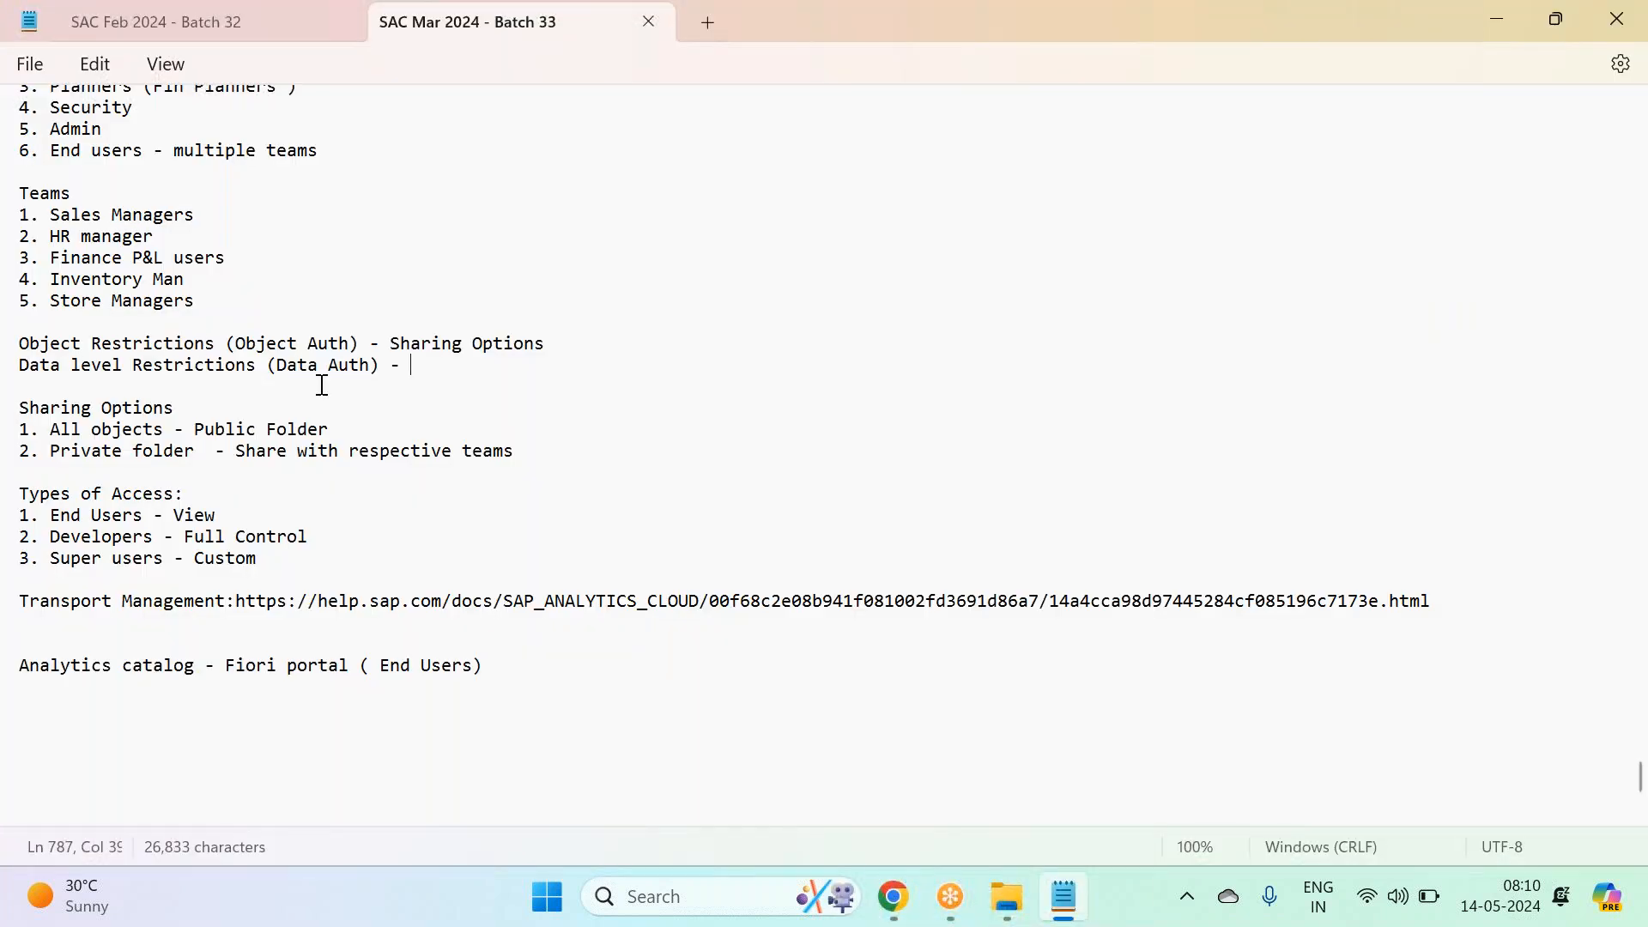
type("DATA Access Contol")
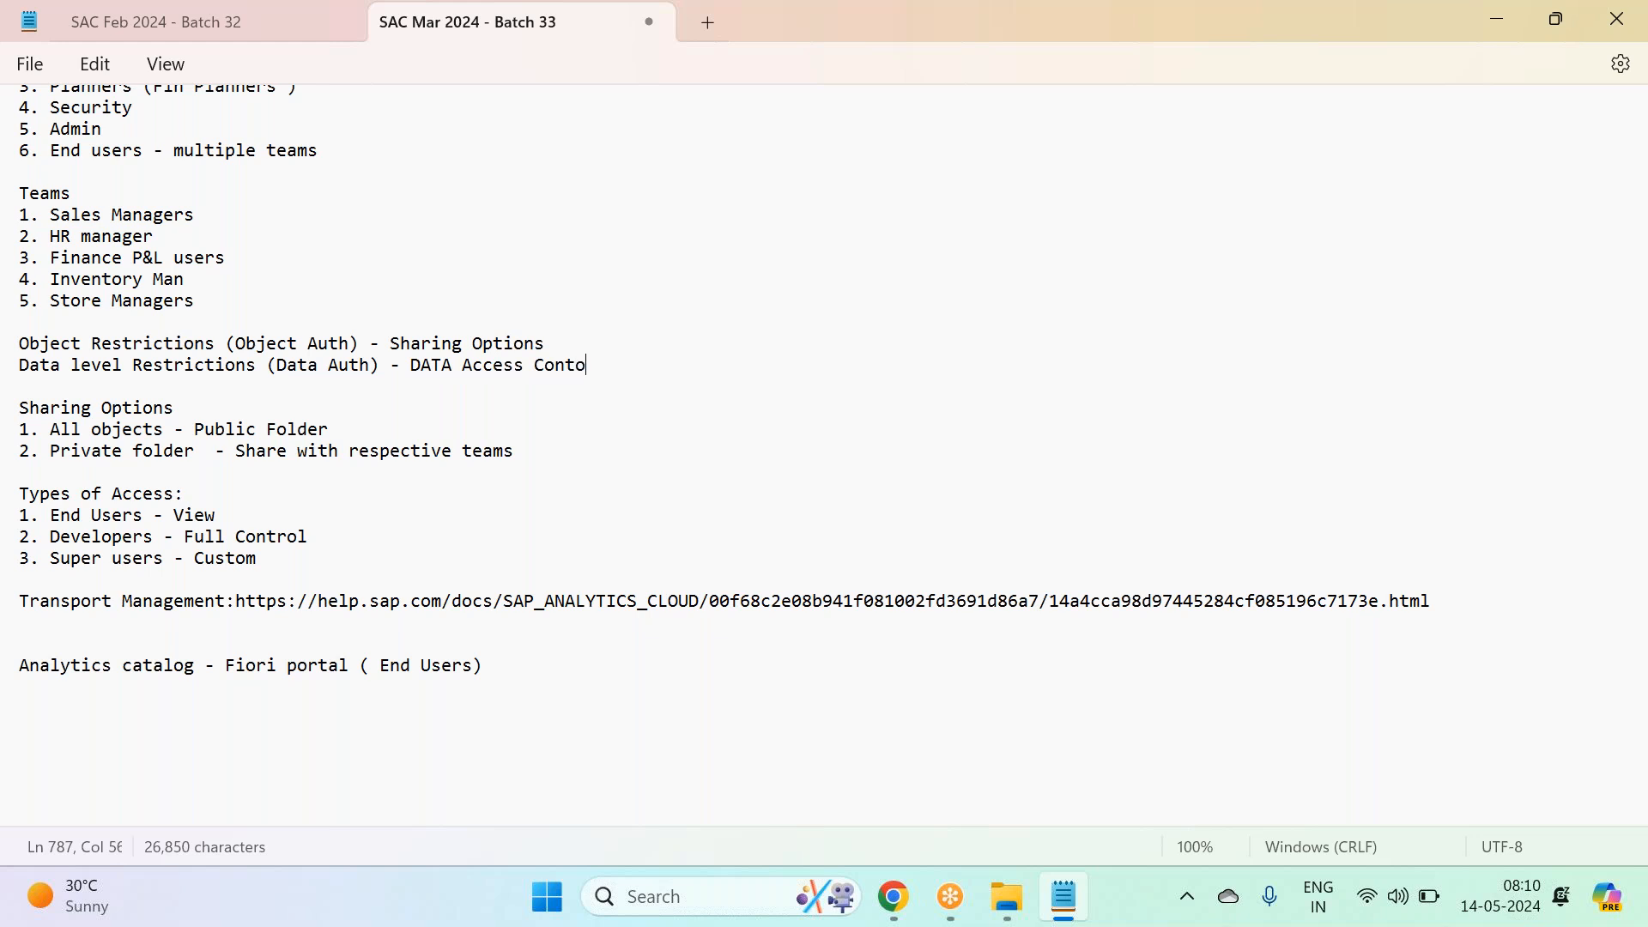
key("BackSpace")
key("BackSpace")
type("rl")
key("BackSpace")
type("ol")
Step: Correct "DATA" to "Data" in the Data level Restrictions (Data Auth) line, and save the notes
left_click(441, 365)
key("Right")
key("BackSpace")
key("BackSpace")
key("BackSpace")
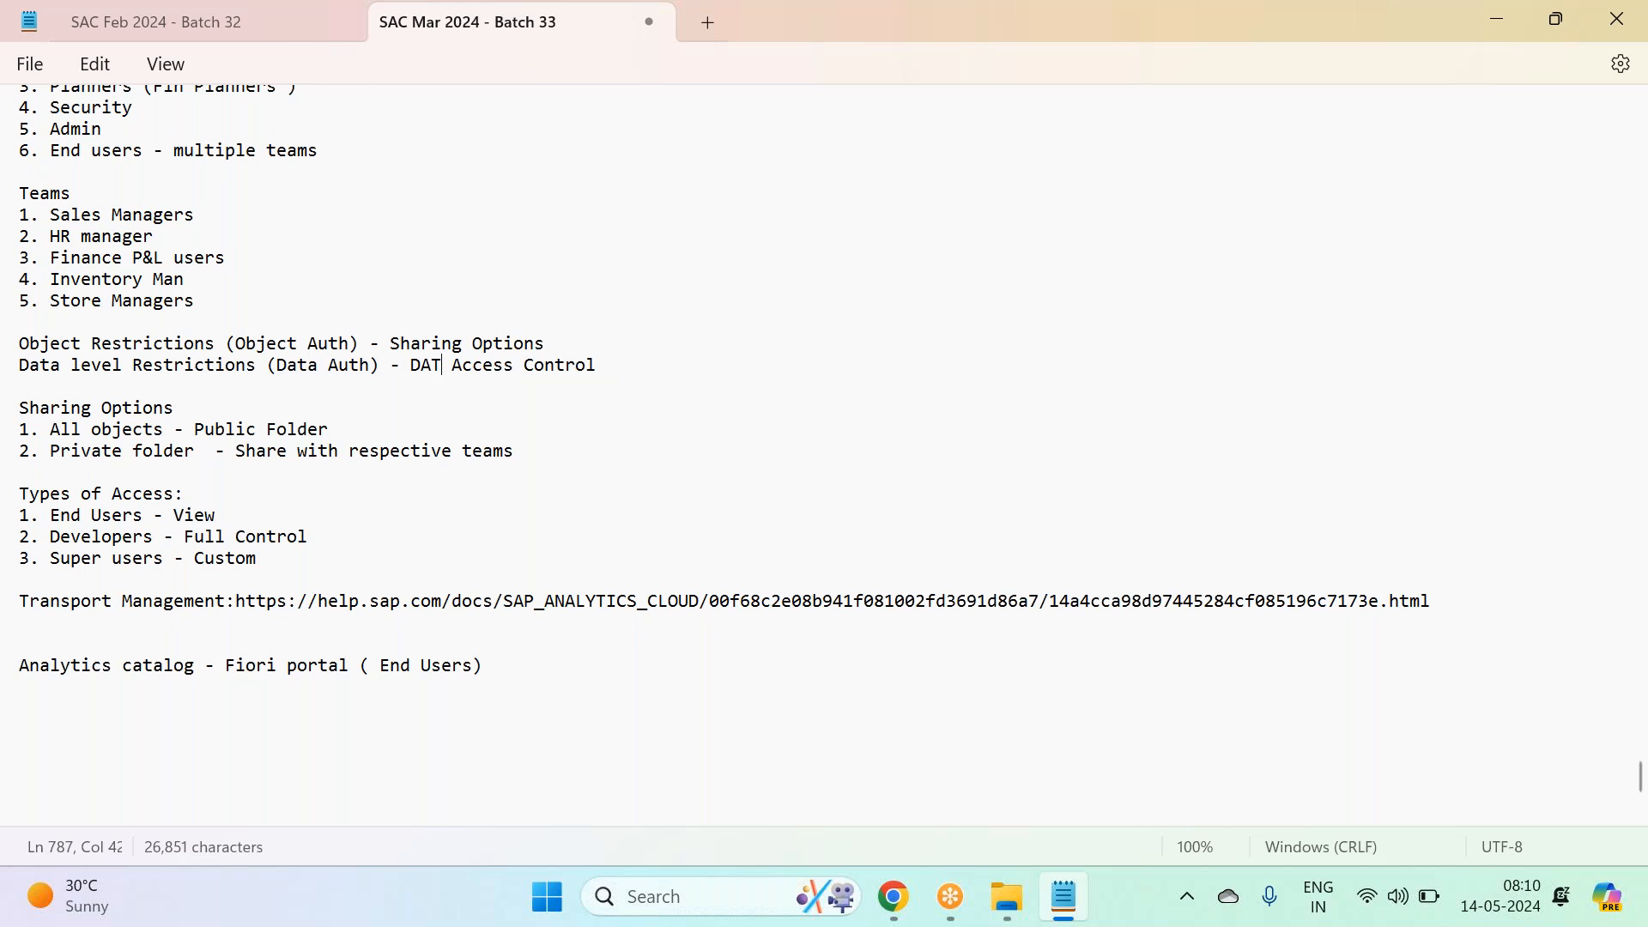
type("ata")
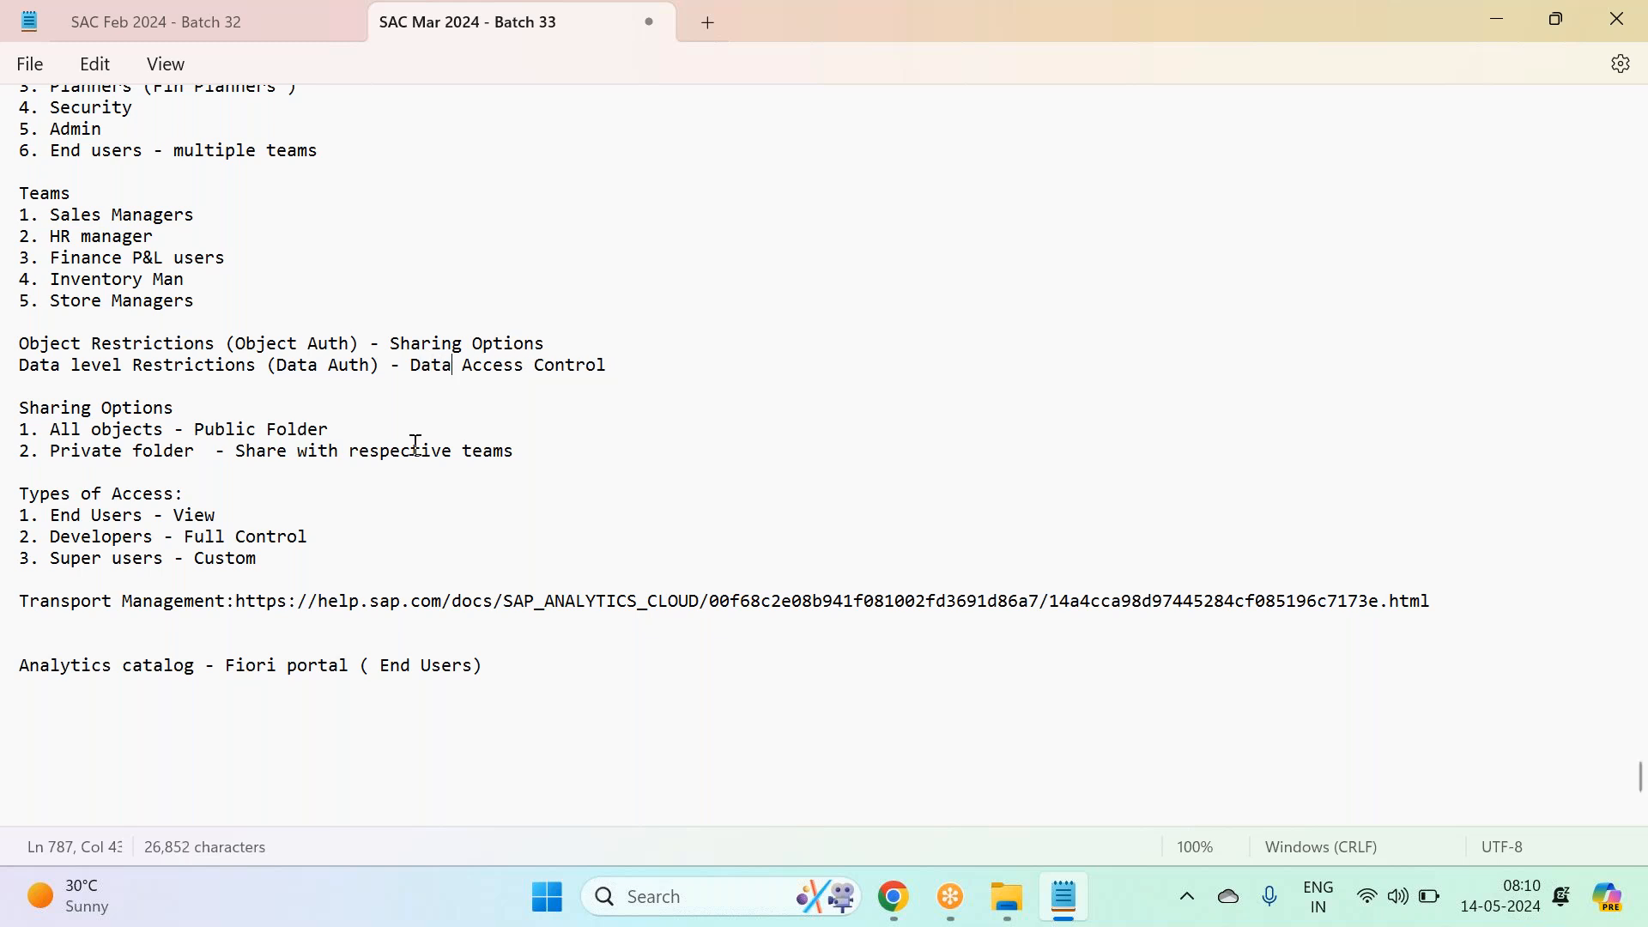
left_click(37, 73)
left_click(111, 236)
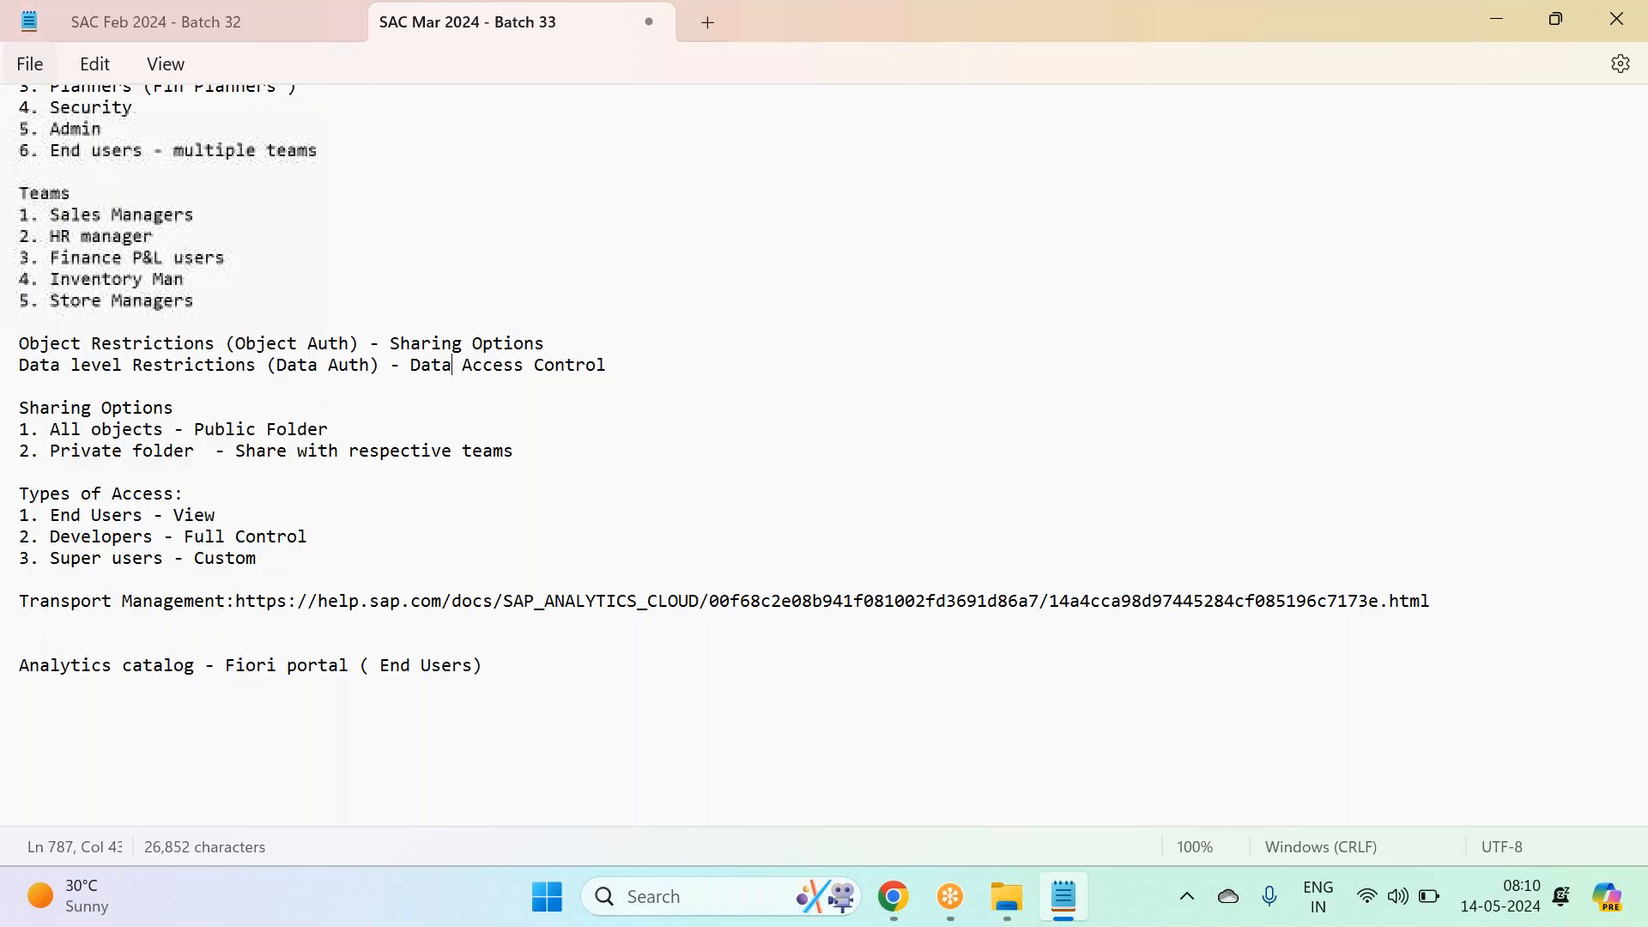
Step: Switch to SAP Analytics Cloud and review the read access entries of the Entity_v32 dimension members in Finance_Plan_P&L_Model
left_click(903, 901)
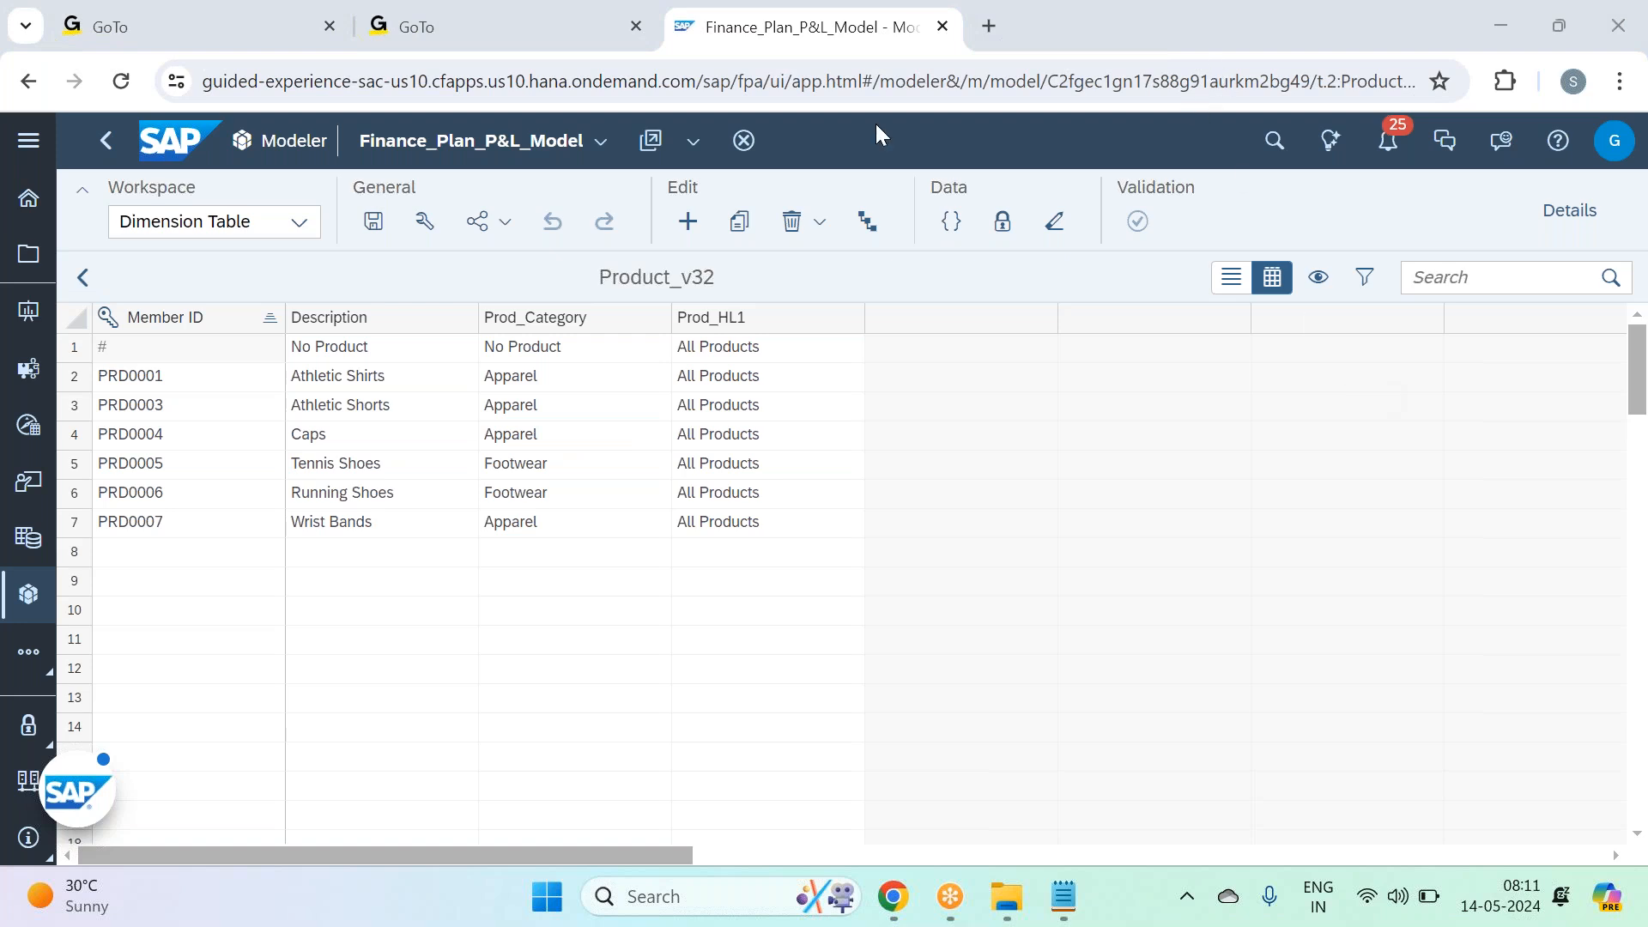
left_click(86, 279)
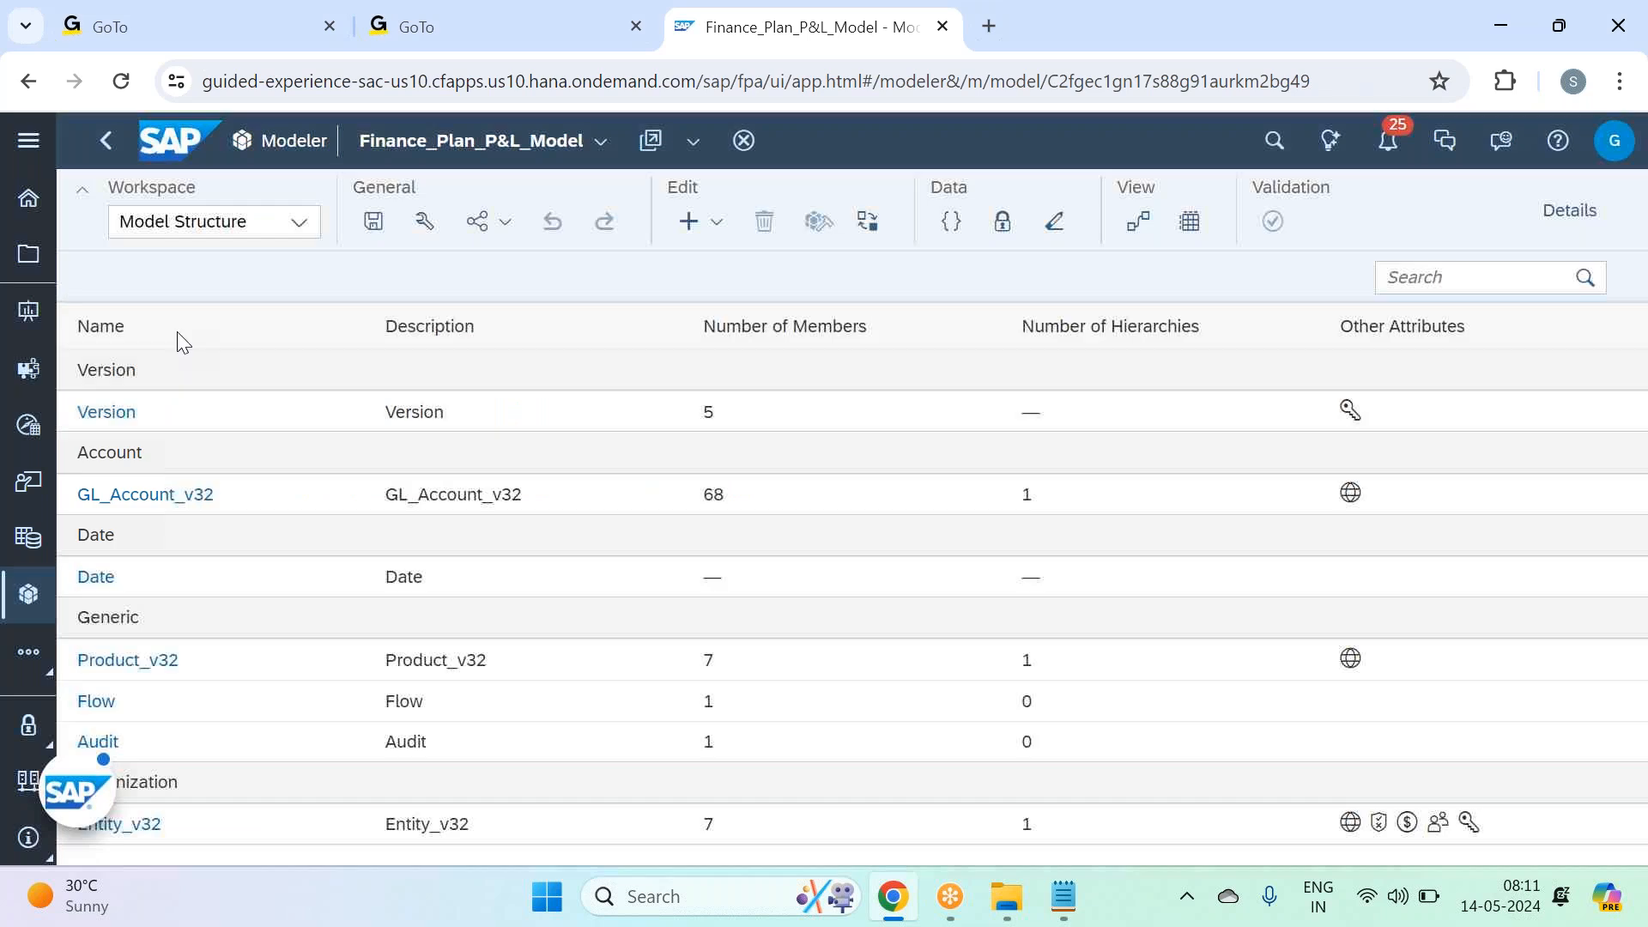
left_click(135, 826)
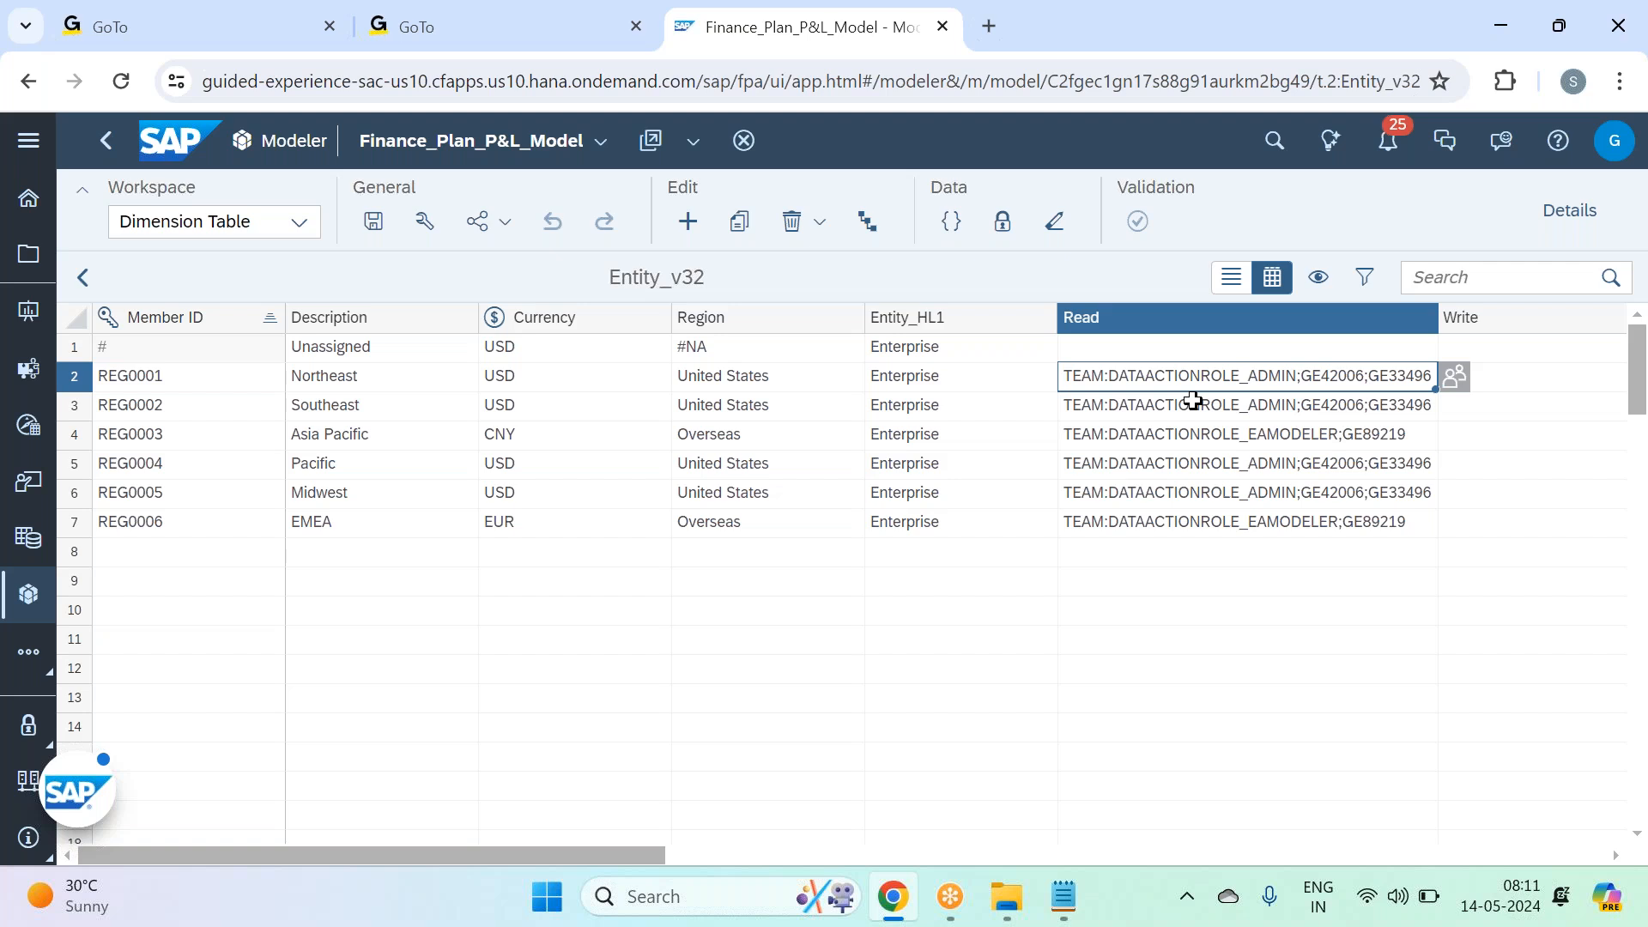
left_click(86, 279)
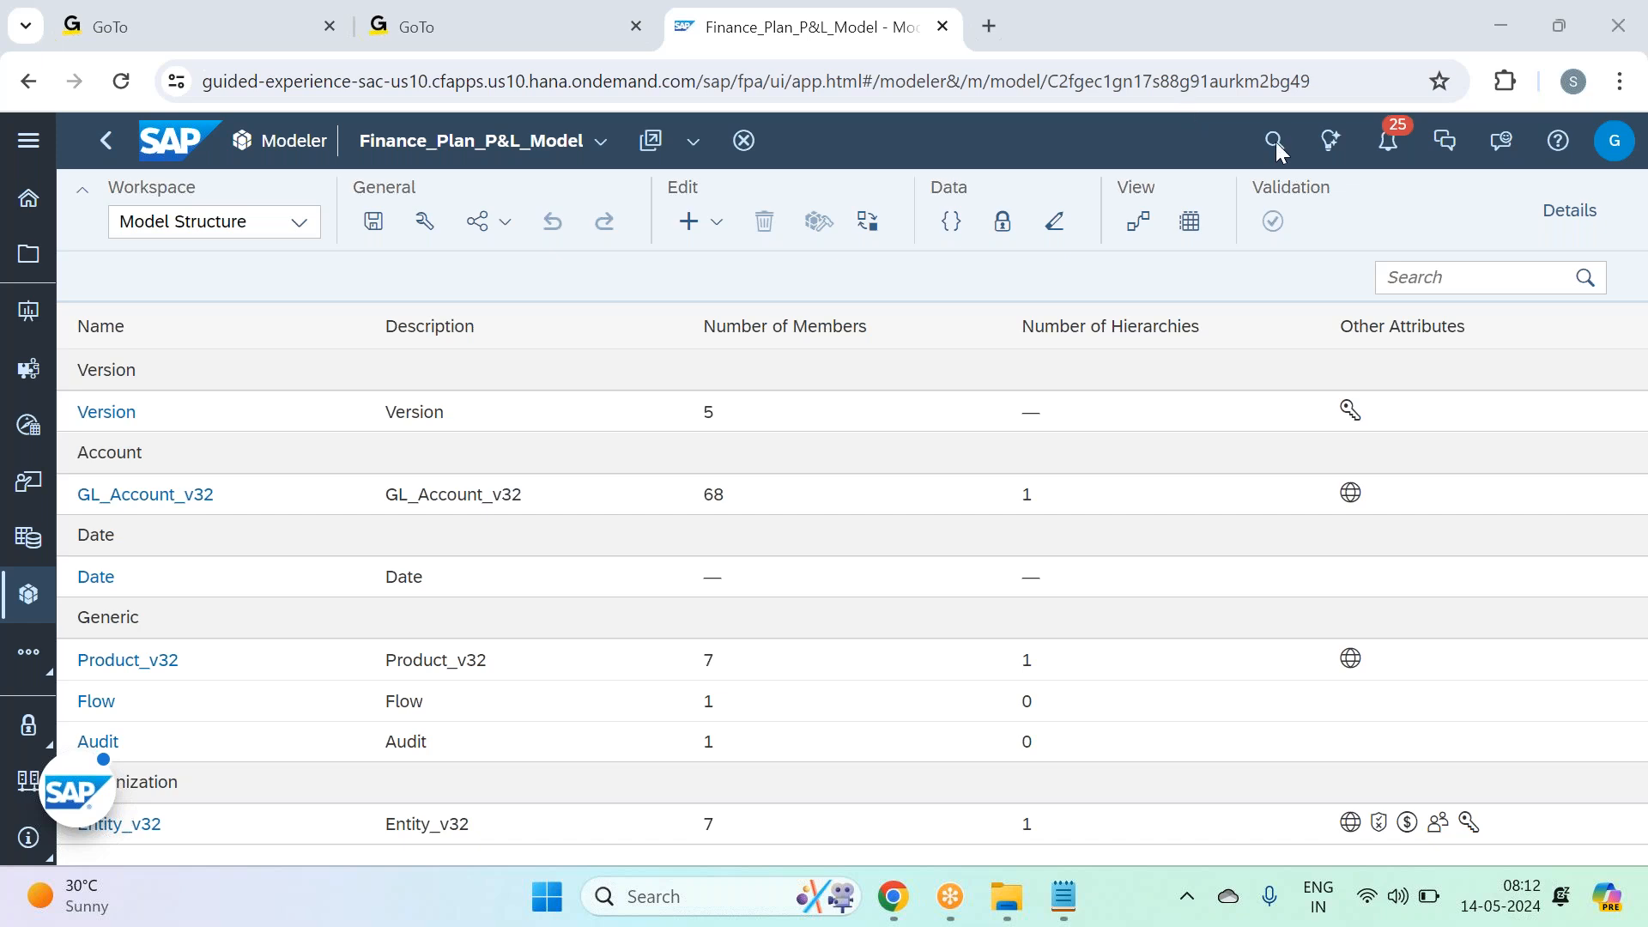
Step: Check the model's details, and enable Data Access Control in the details of the Product_v32 dimension
left_click(1569, 210)
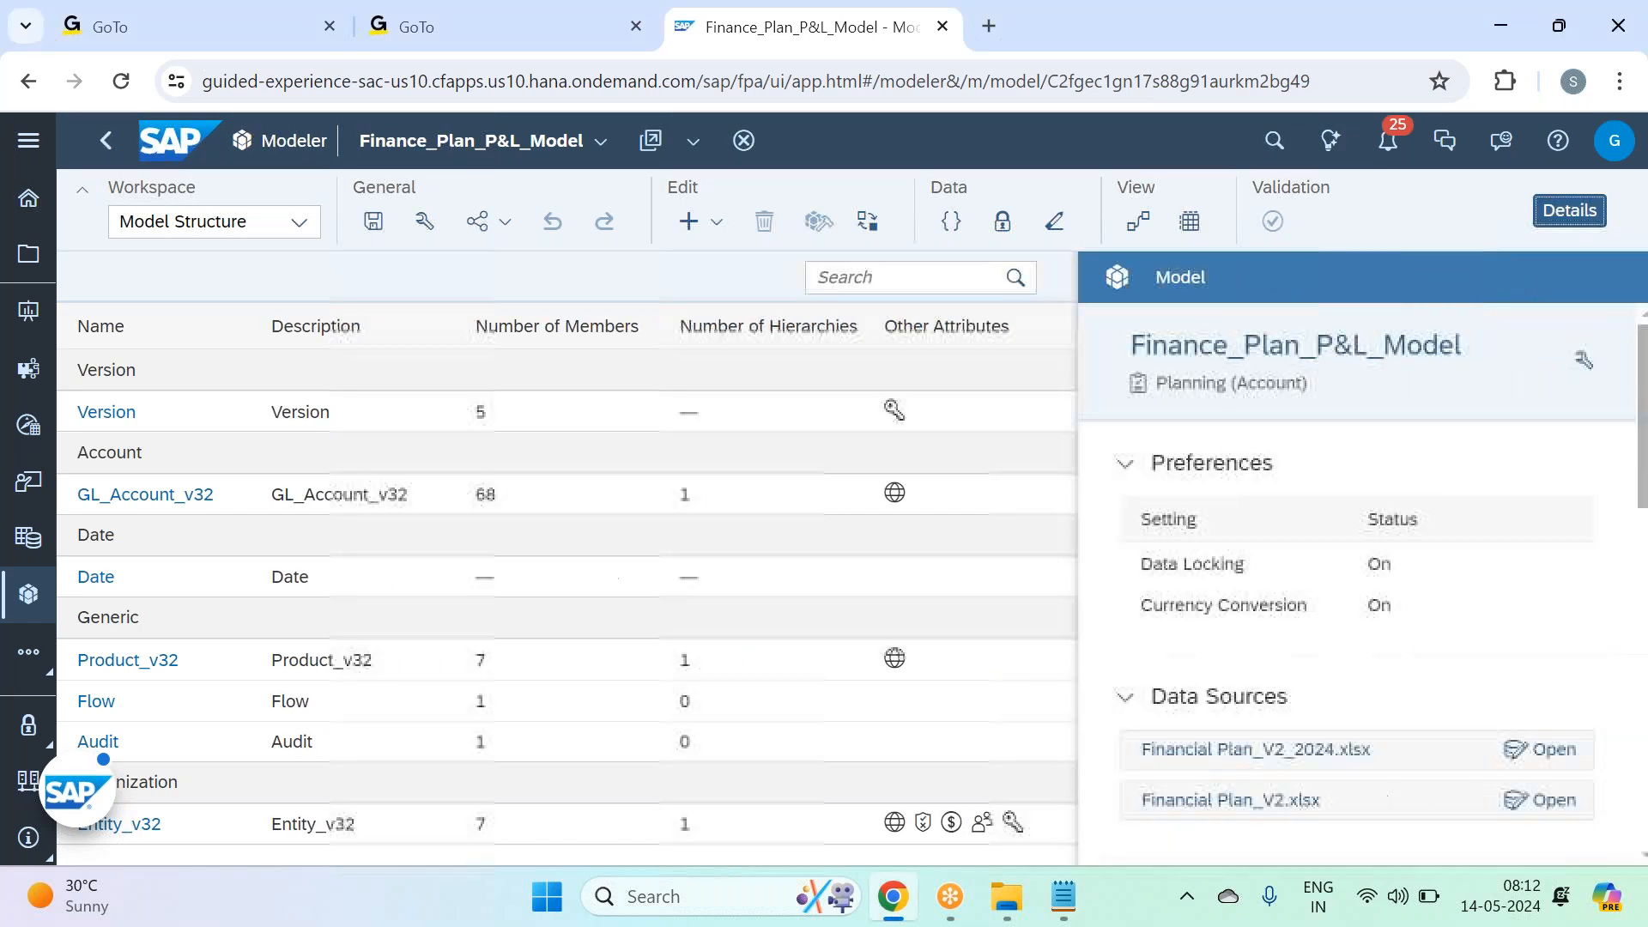
scroll(1319, 485, "down", 10)
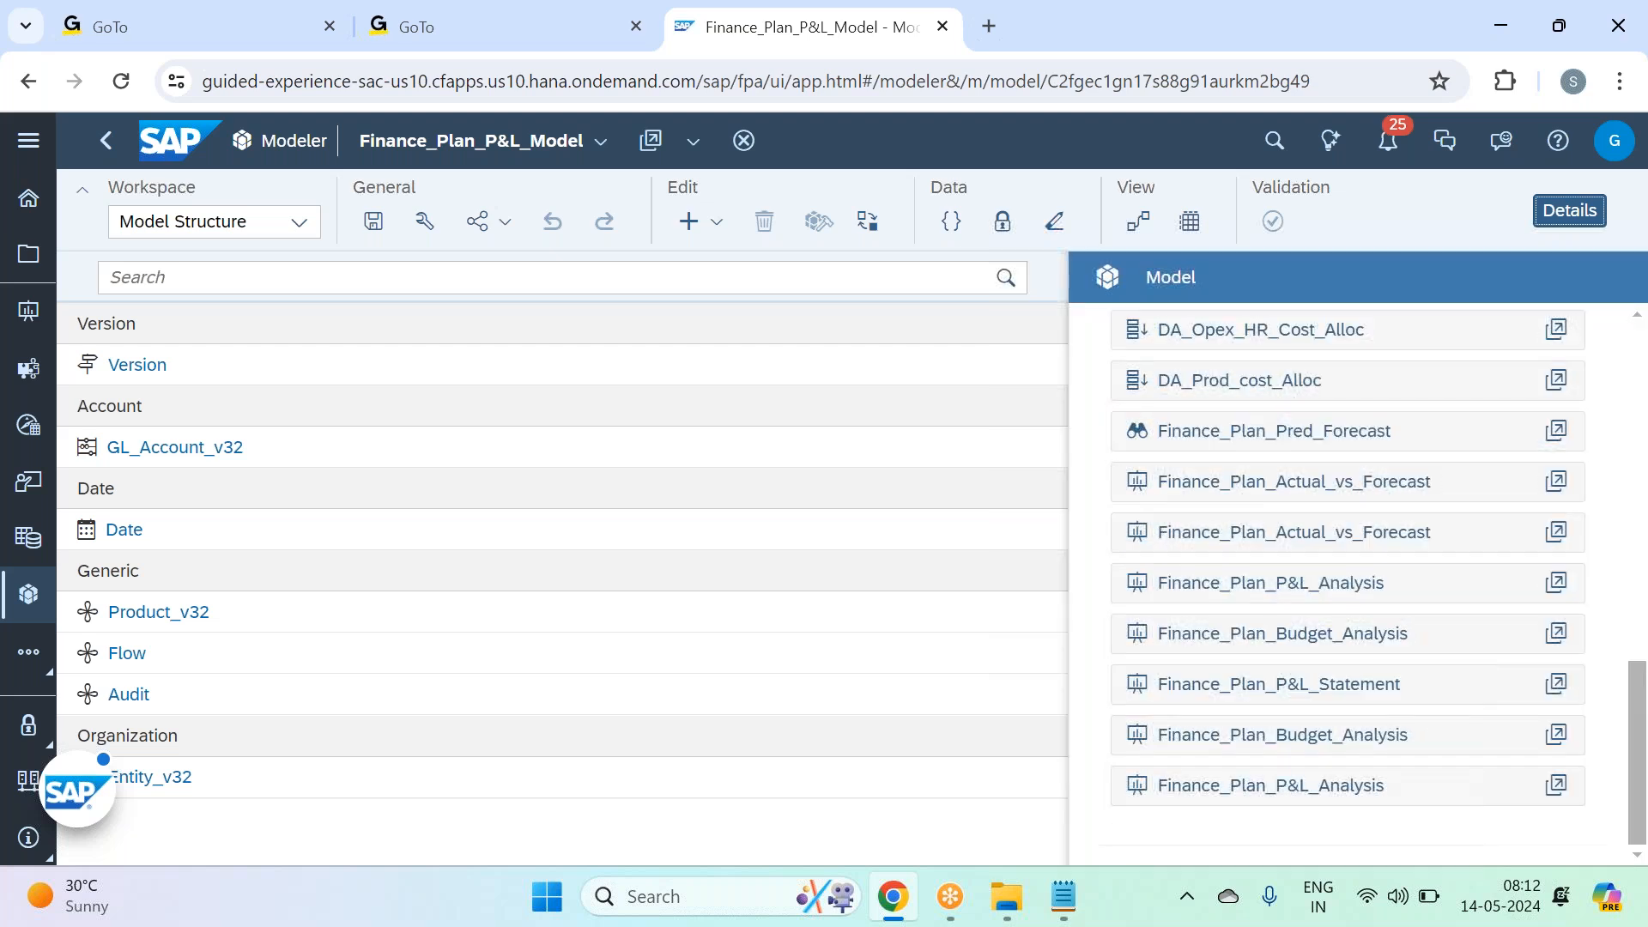
scroll(1348, 575, "up", 10)
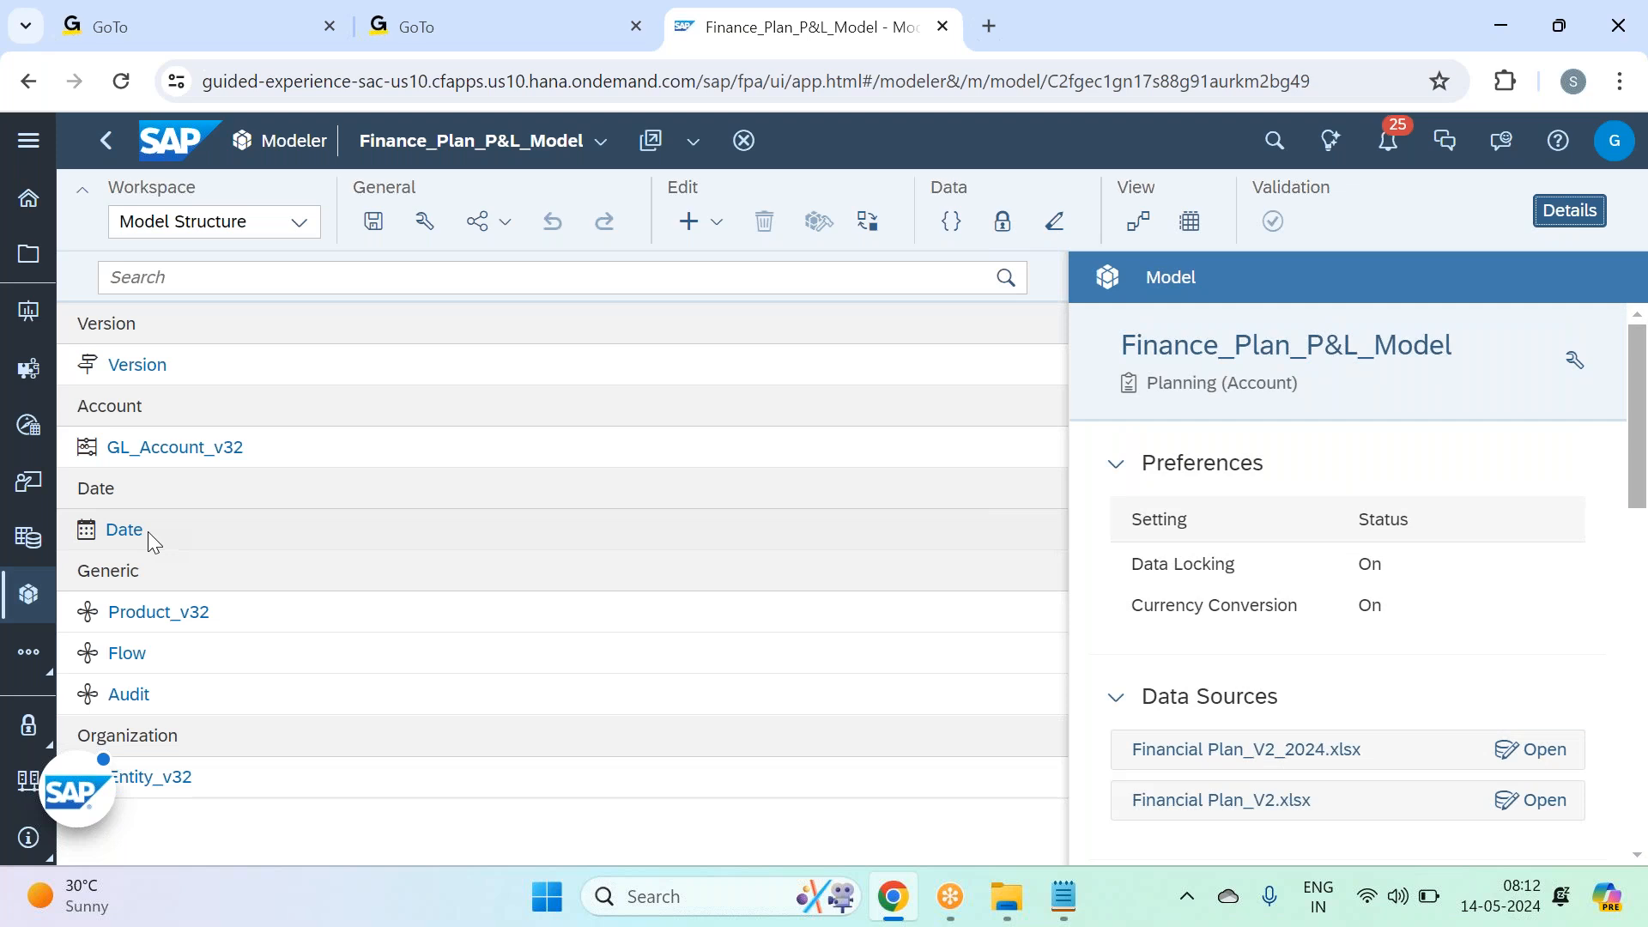
left_click(153, 618)
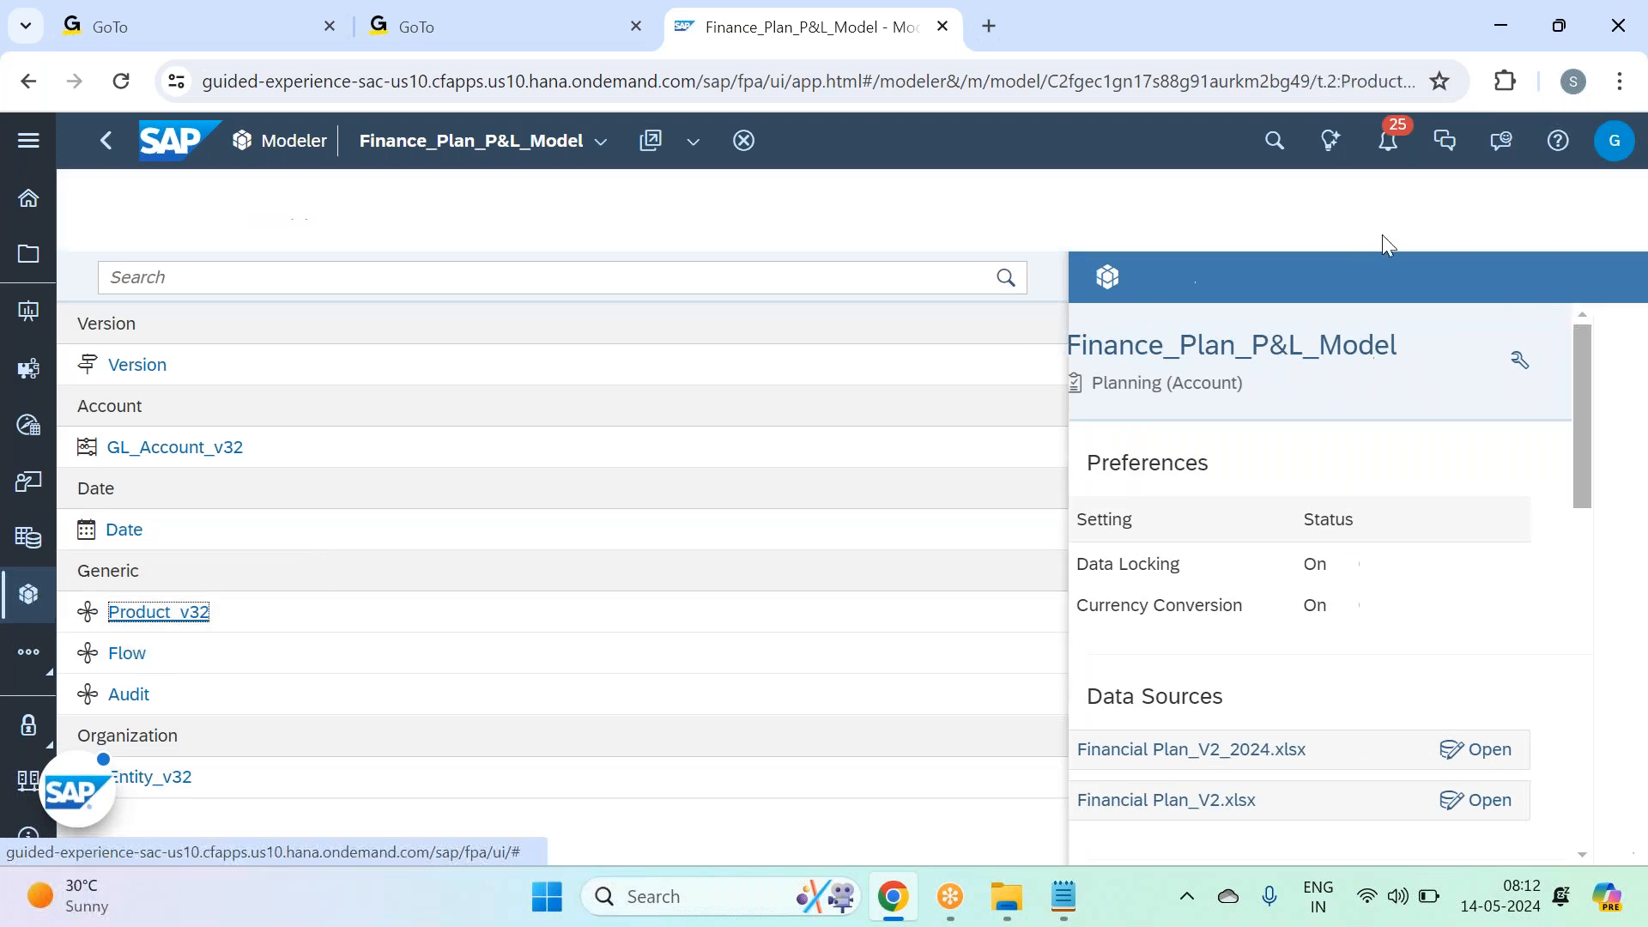
scroll(1438, 578, "down", 6)
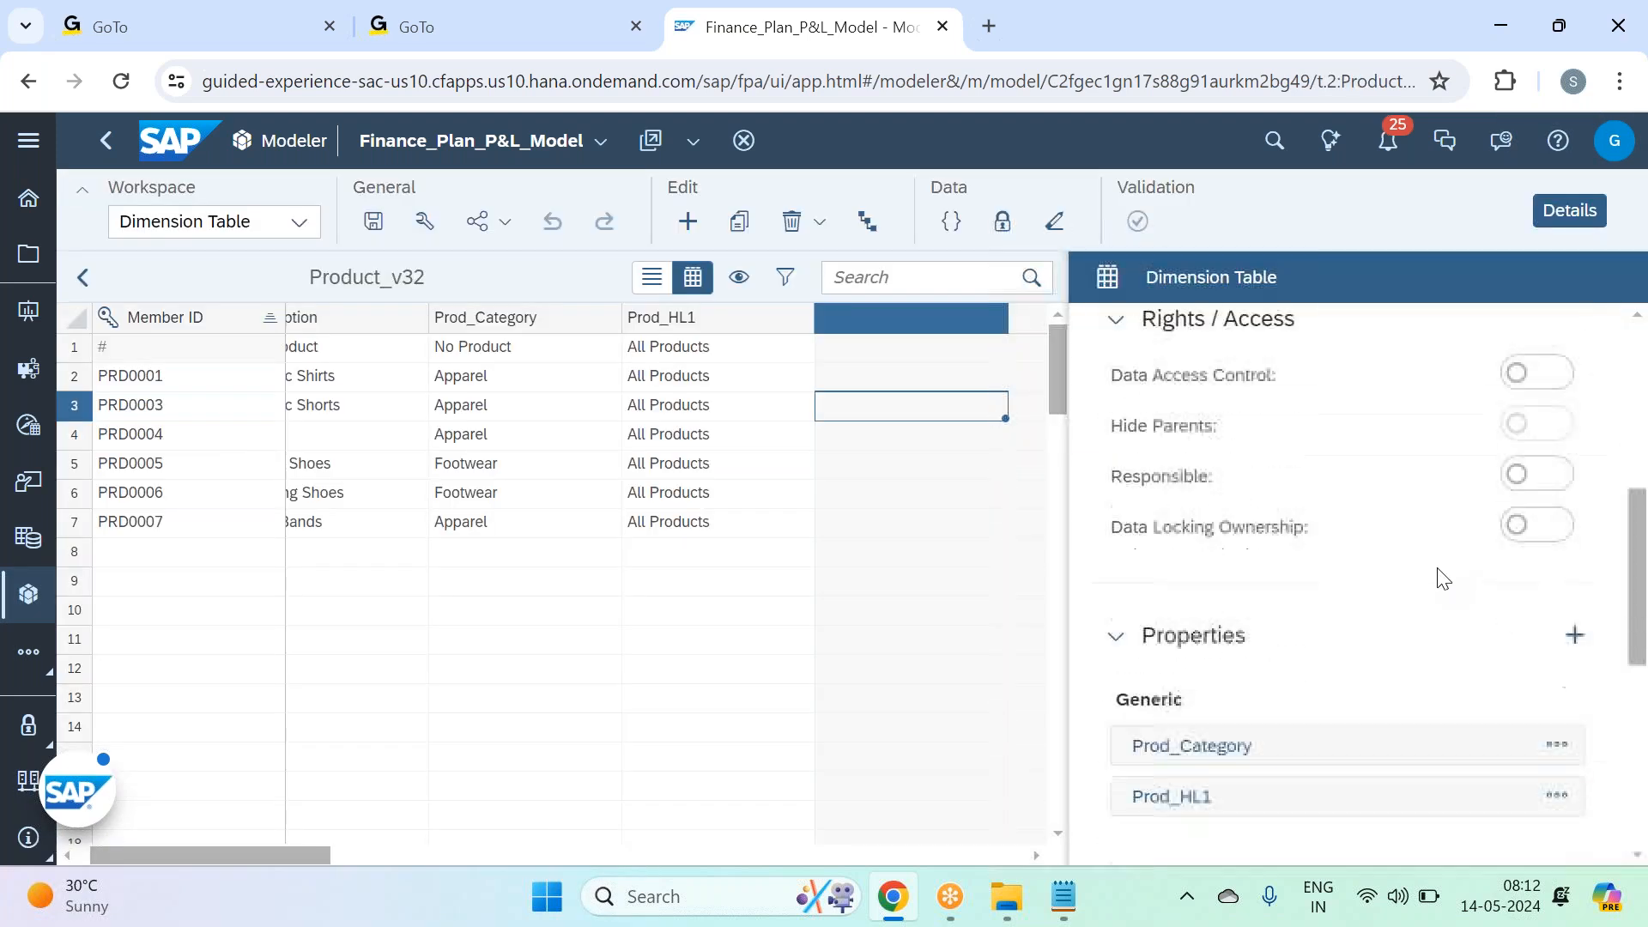
scroll(1435, 578, "up", 3)
left_click(1558, 526)
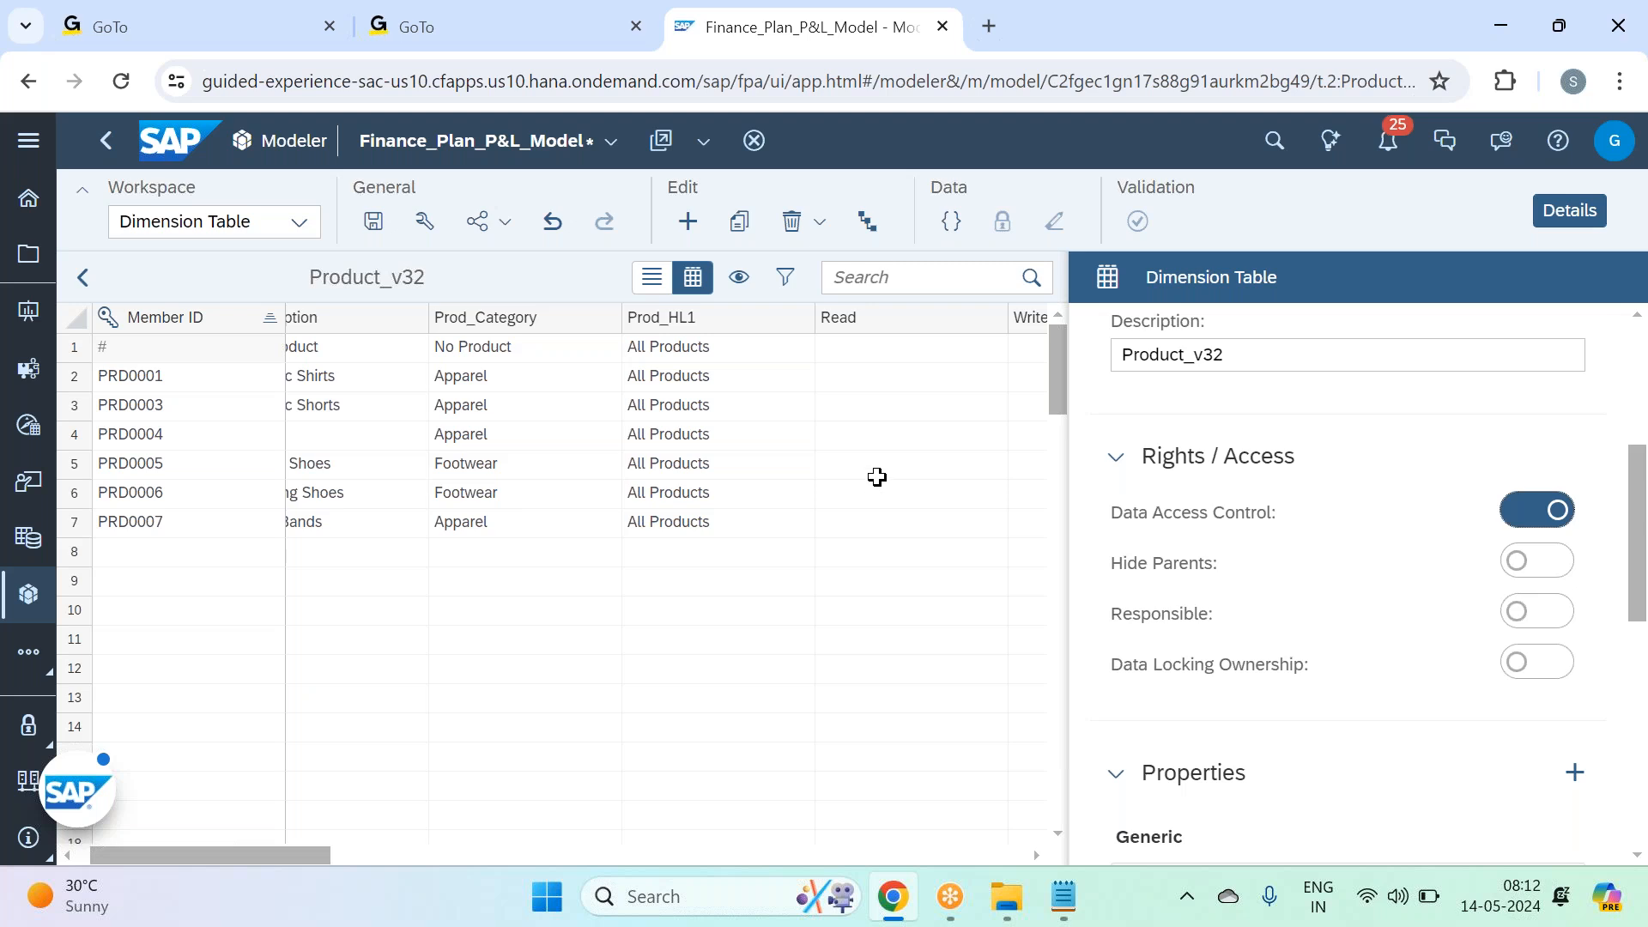
Step: Turn Data Access Control back off in the Product_v32 dimension's details
left_click(1570, 211)
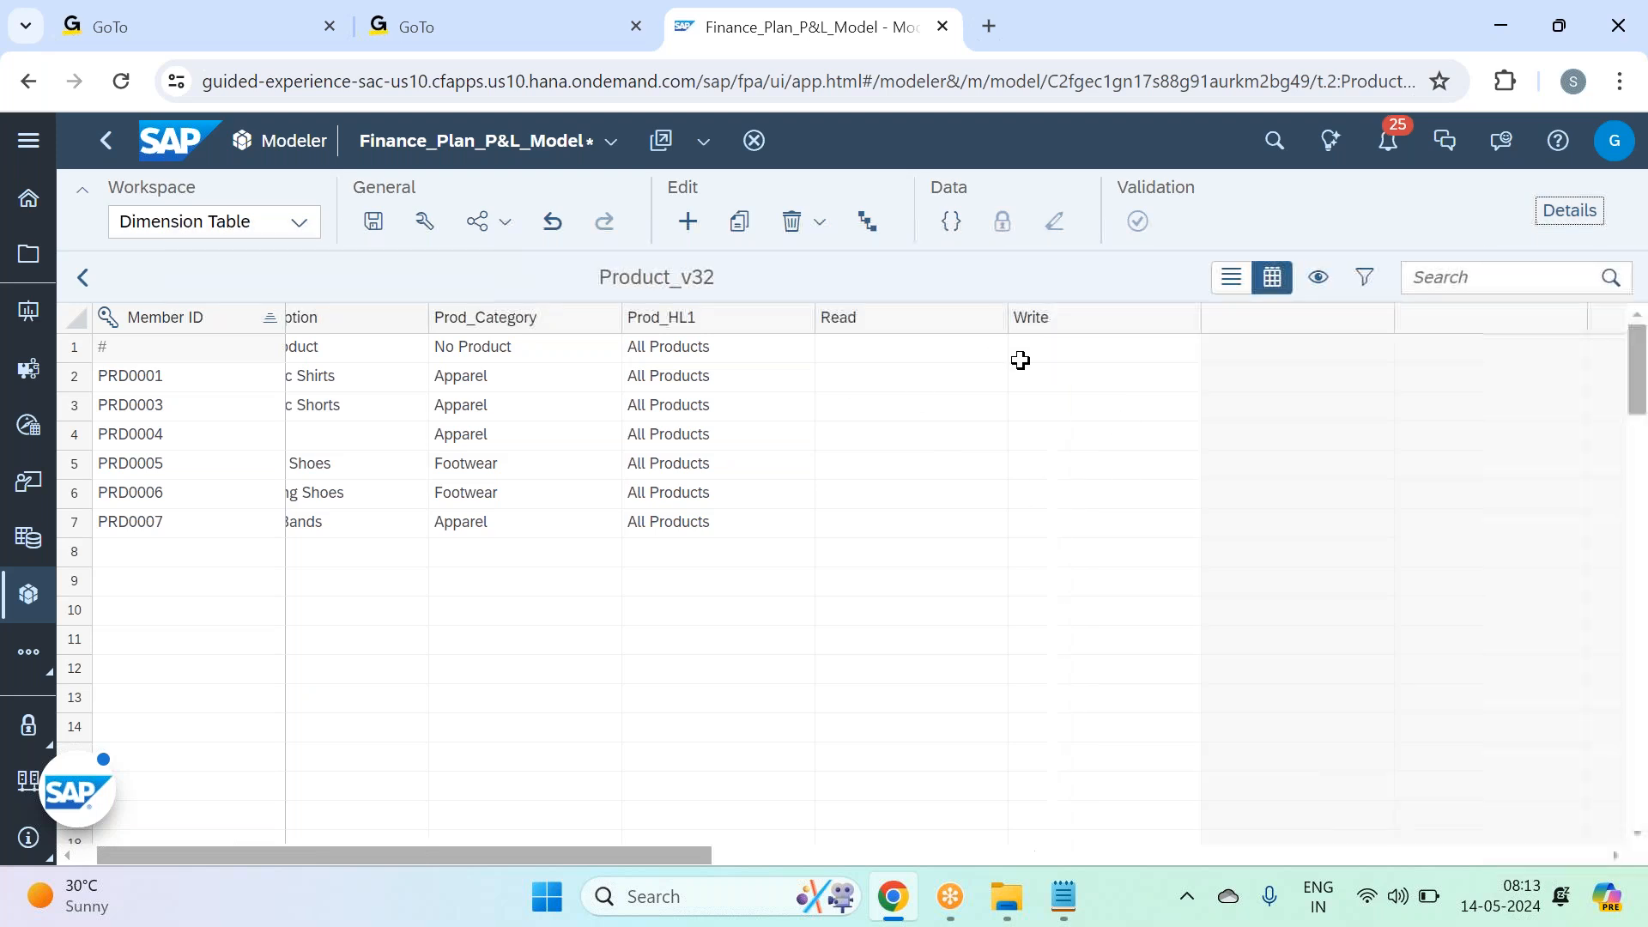
left_click(1569, 210)
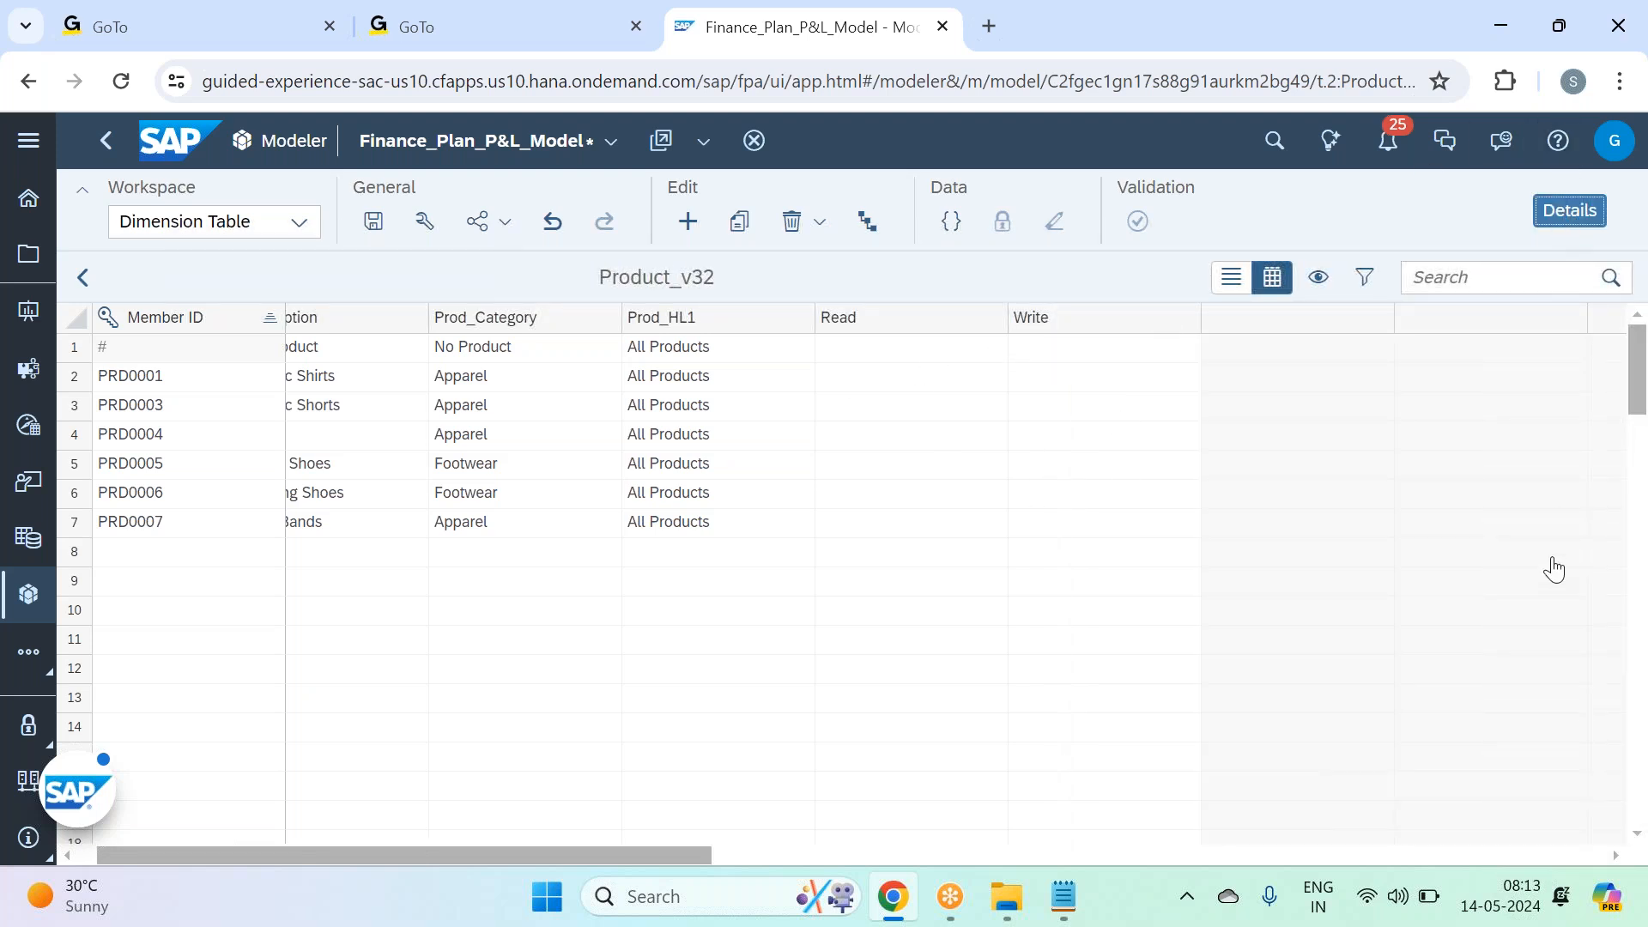
left_click(1523, 505)
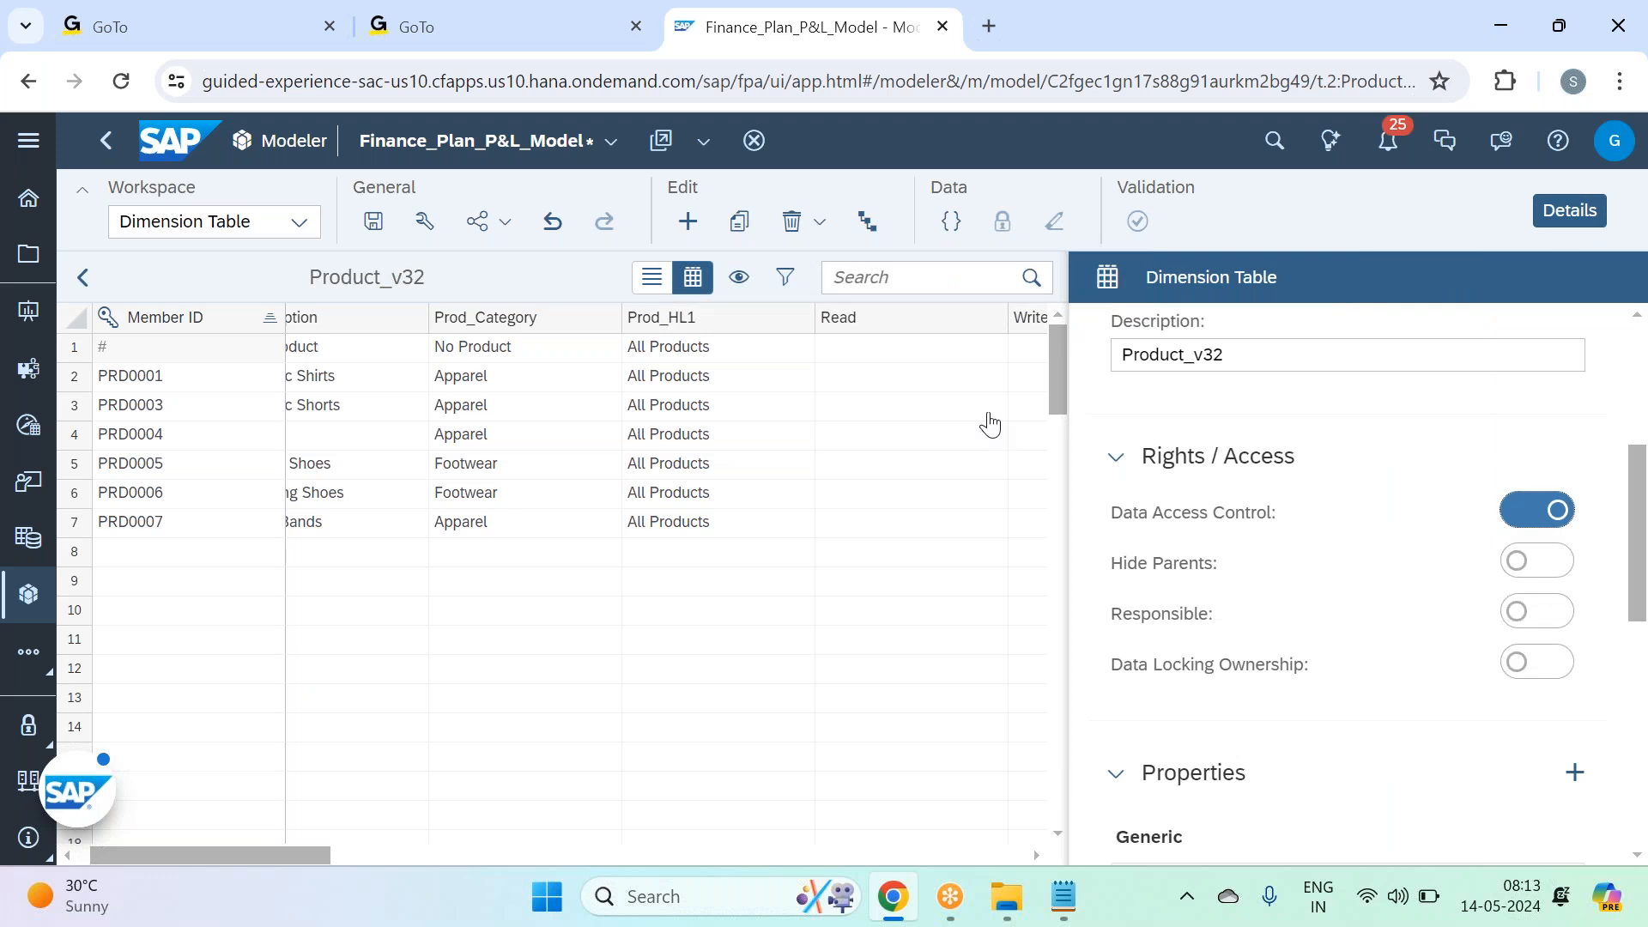
left_click(1570, 210)
Step: Enable Data Access Control for Product_v32 through the model's Access and Privacy preferences, and save the model
left_click(424, 221)
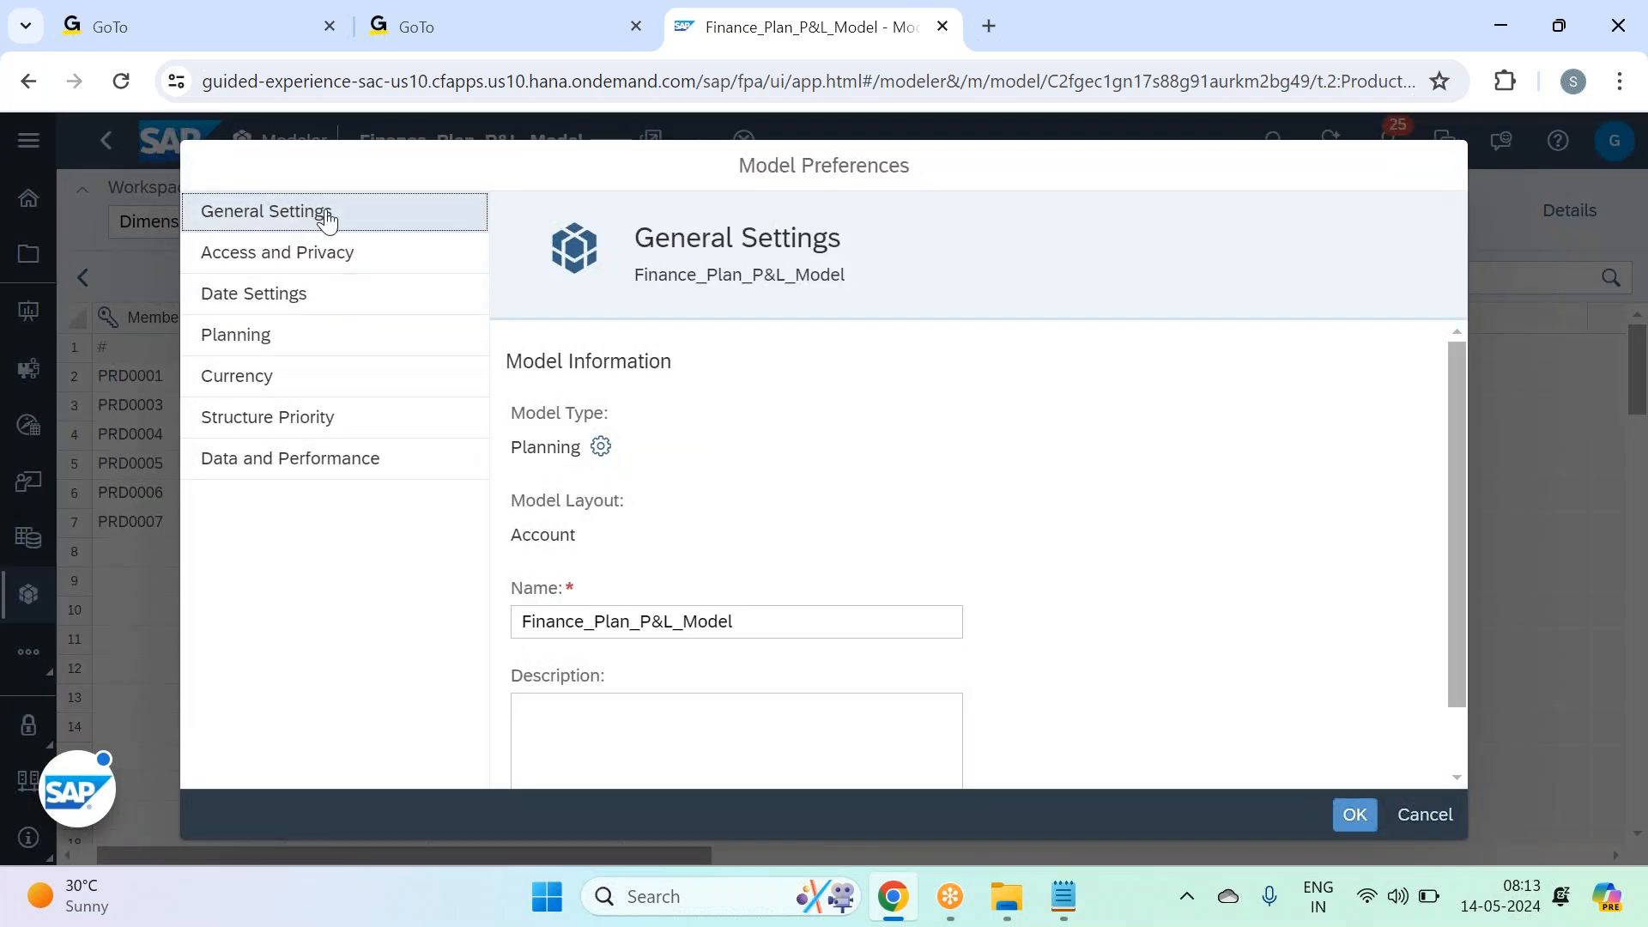
left_click(362, 269)
scroll(965, 644, "down", 6)
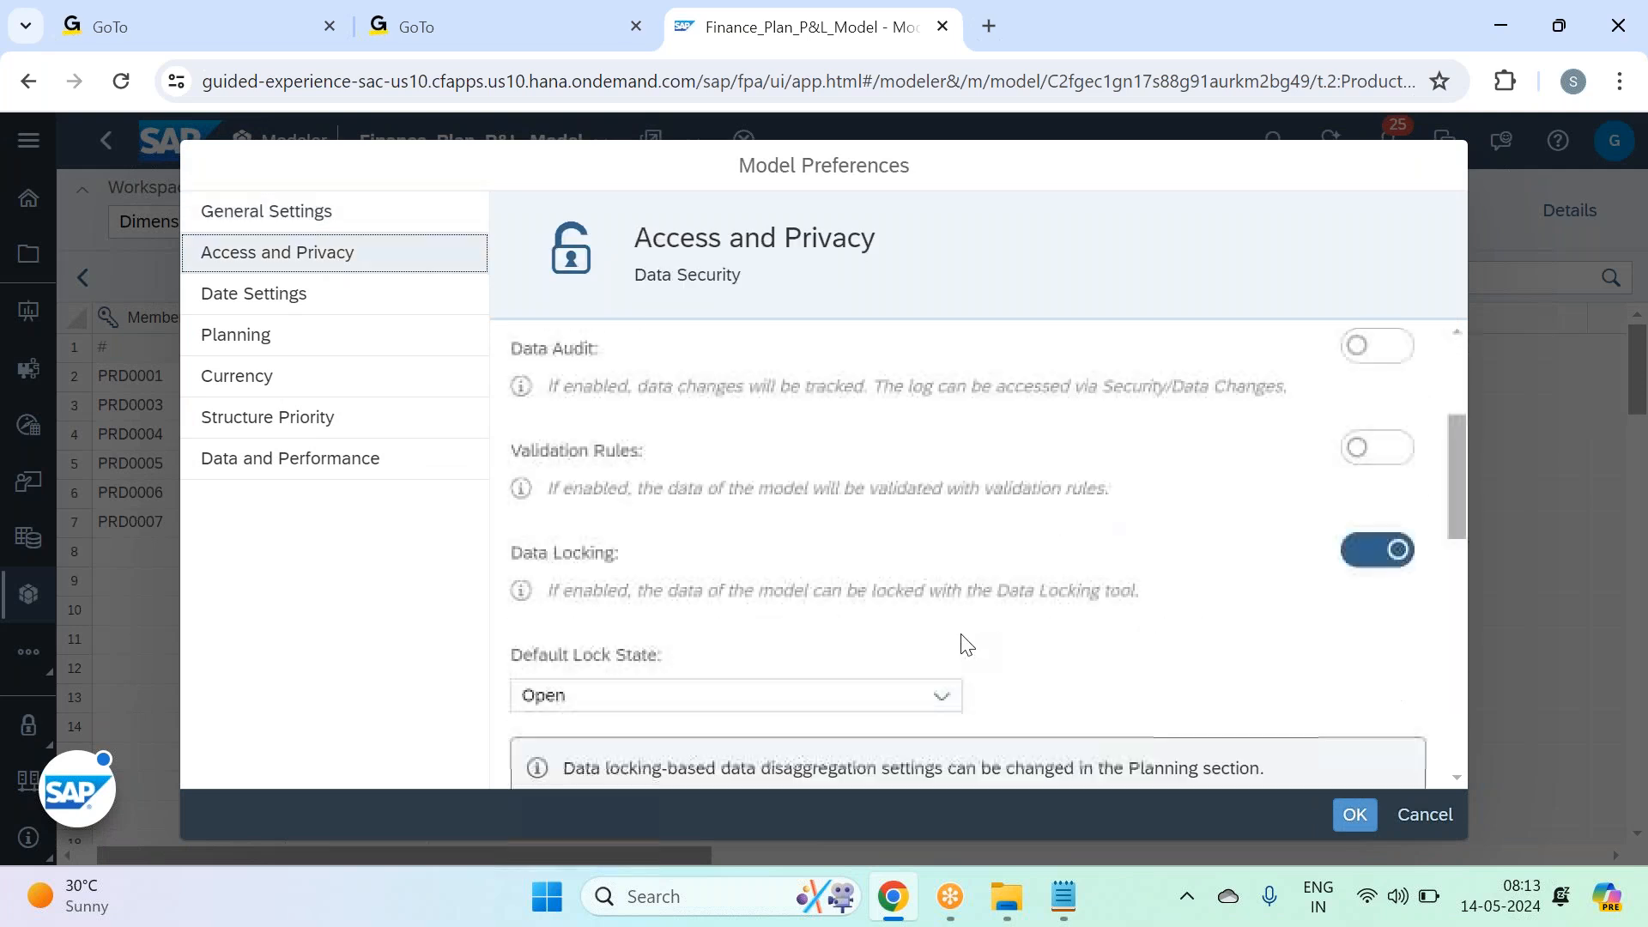
scroll(965, 643, "down", 3)
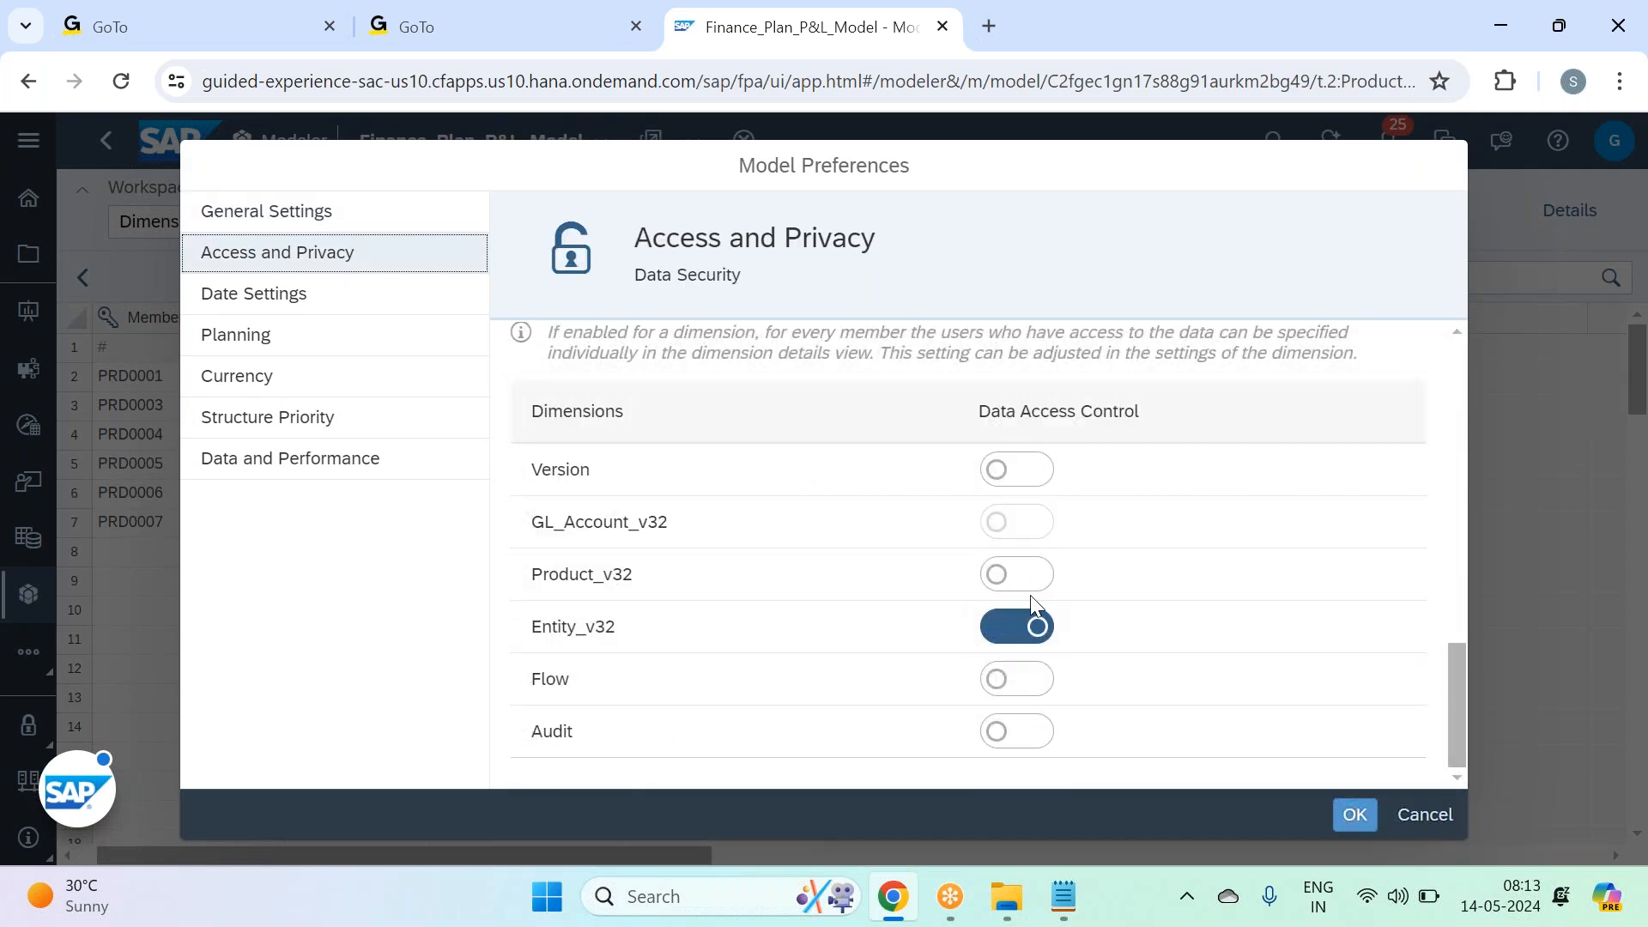
left_click(1017, 574)
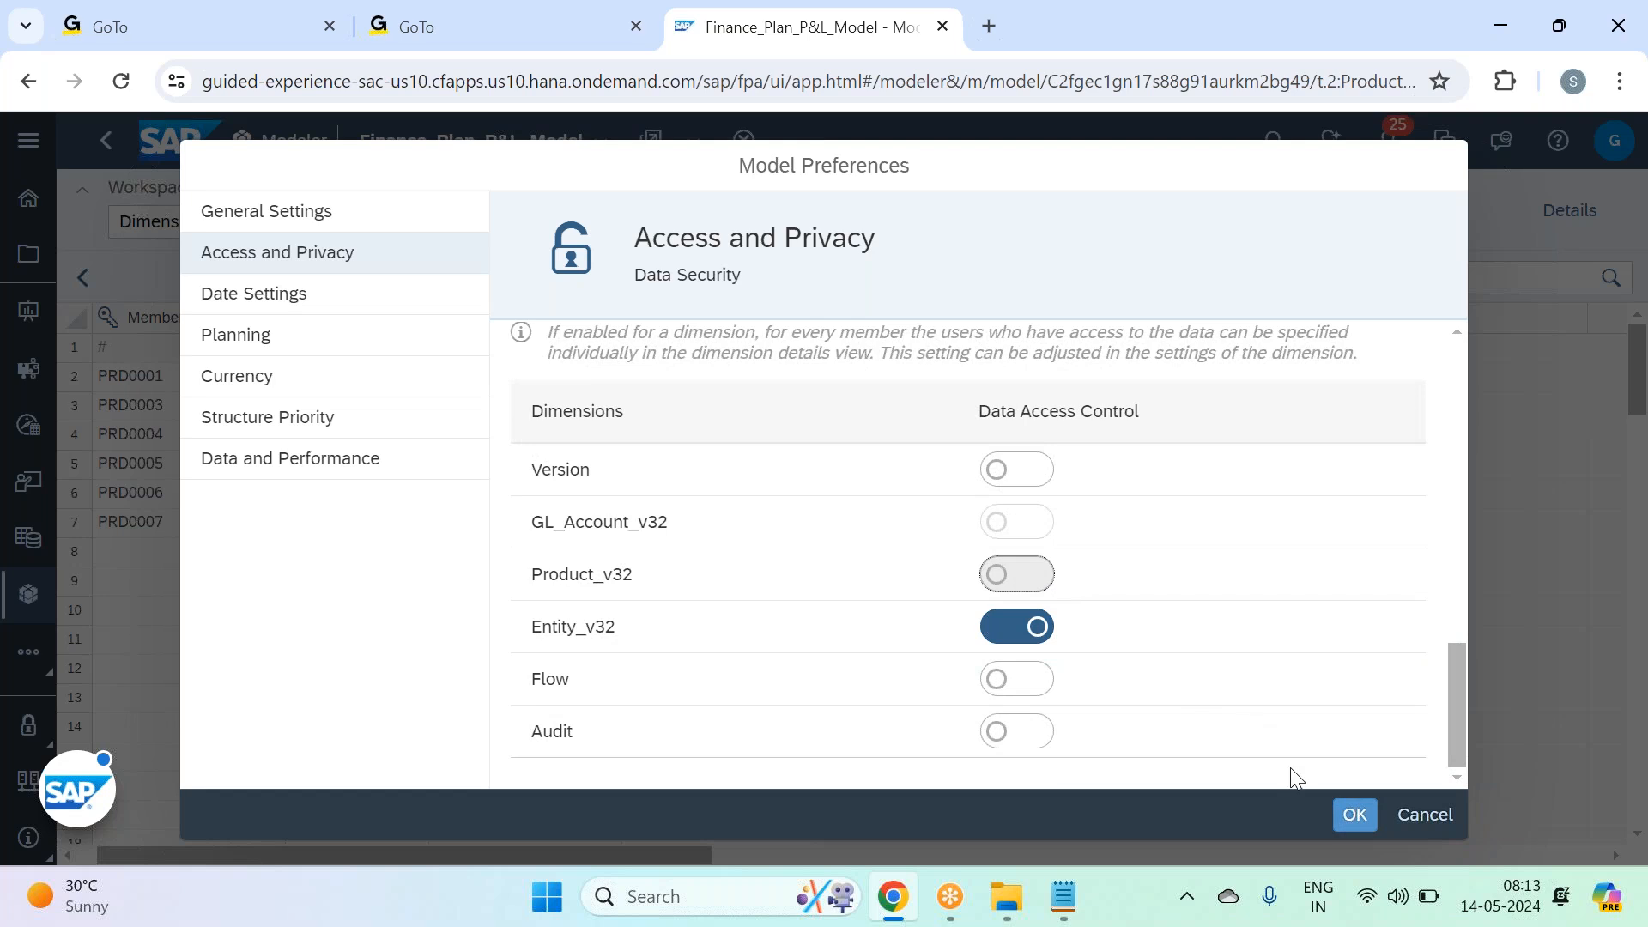
left_click(1354, 816)
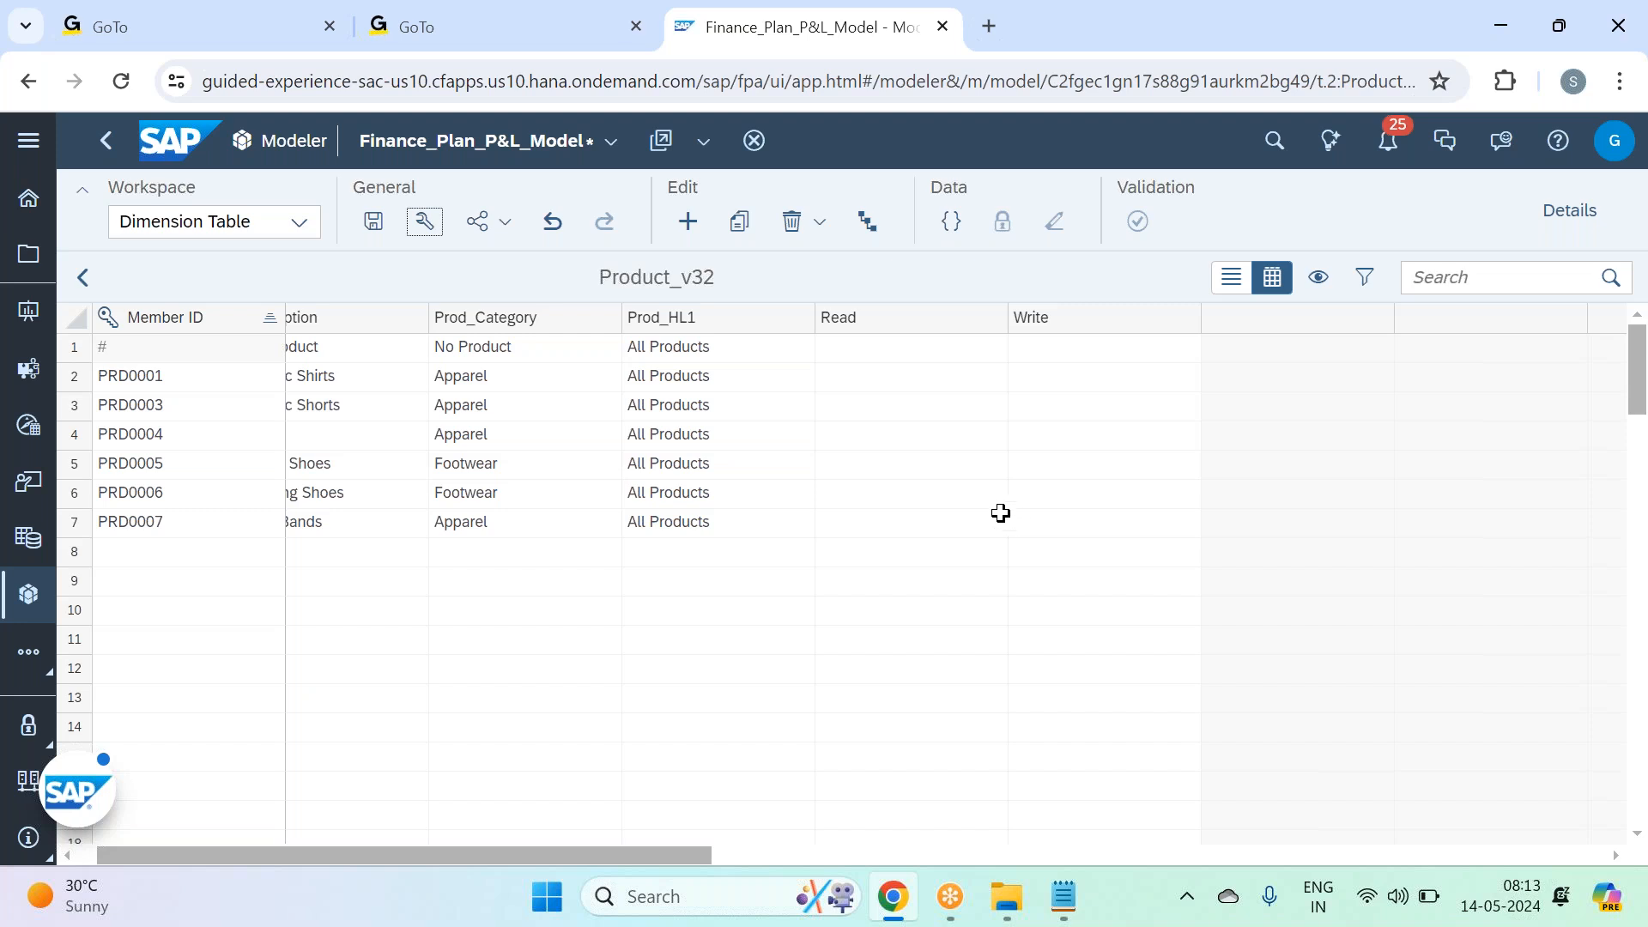
left_click(388, 233)
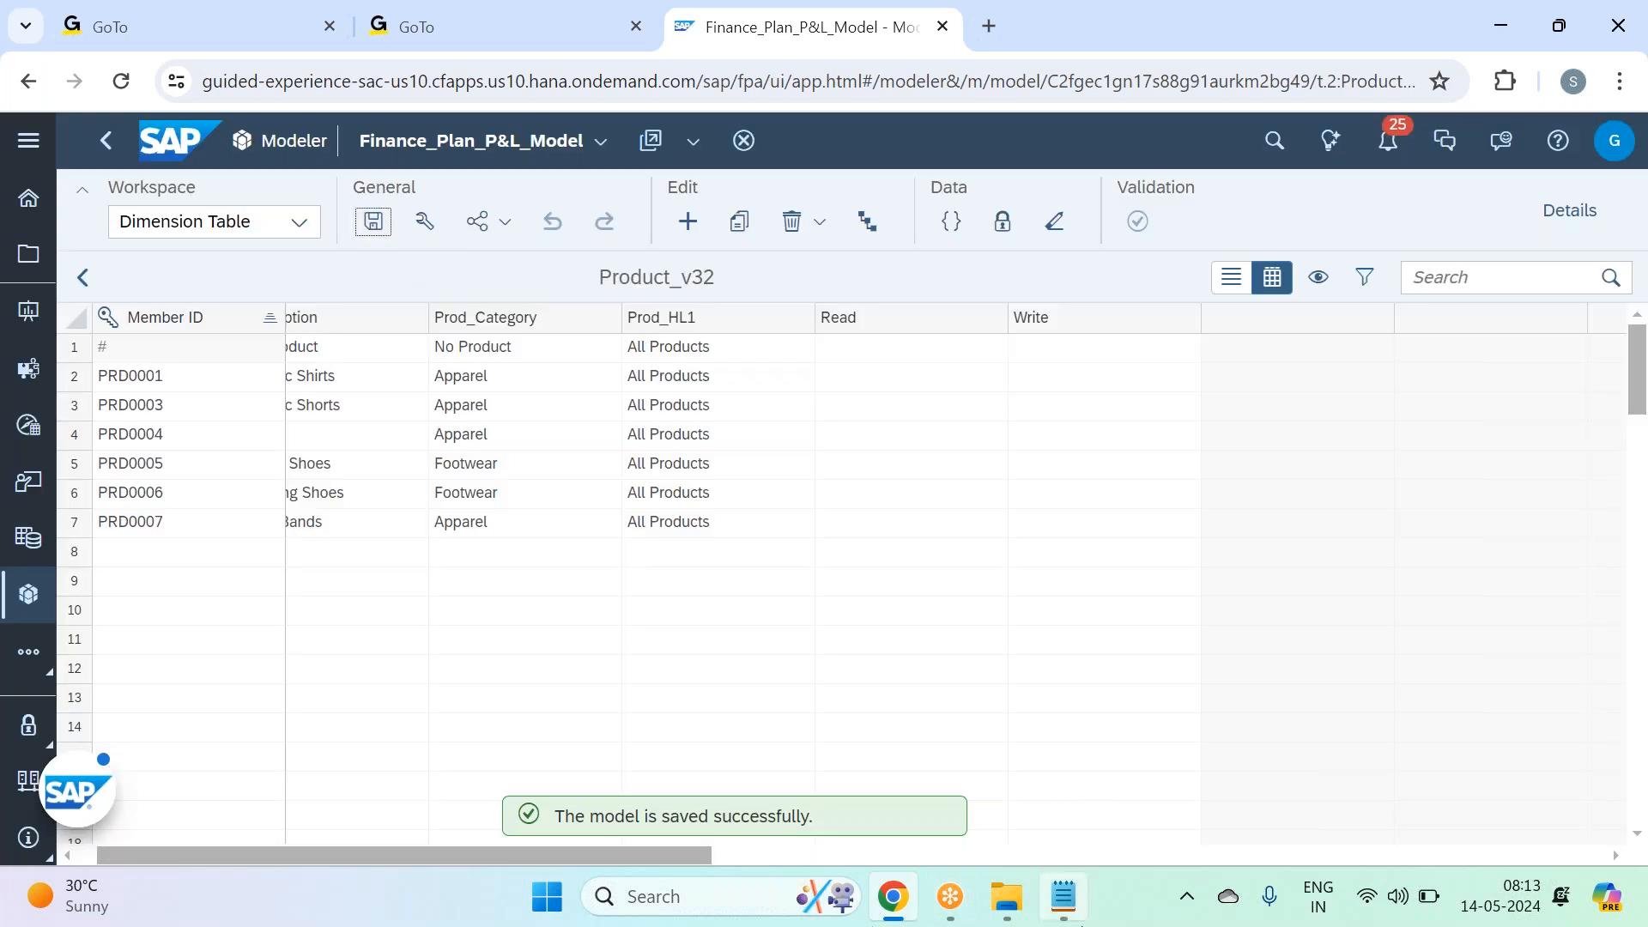
Step: Switch to the Notepad notes and review the Object Restrictions and Data level Restrictions lines and the sections below them
left_click(1083, 917)
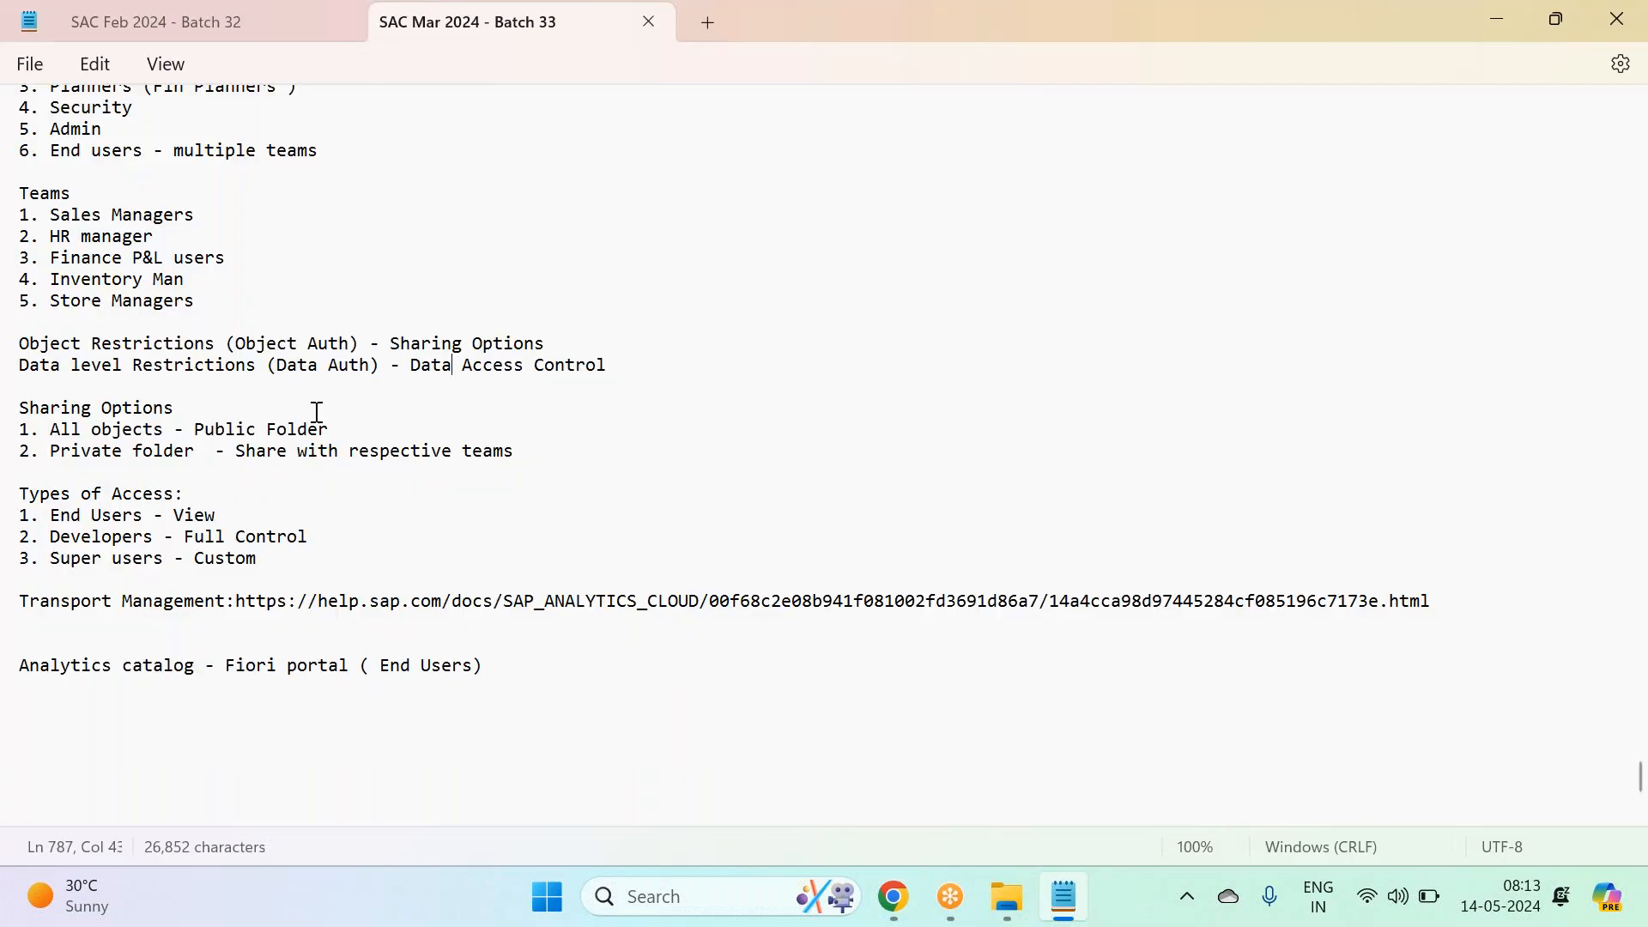
left_click_drag(606, 365, 3, 330)
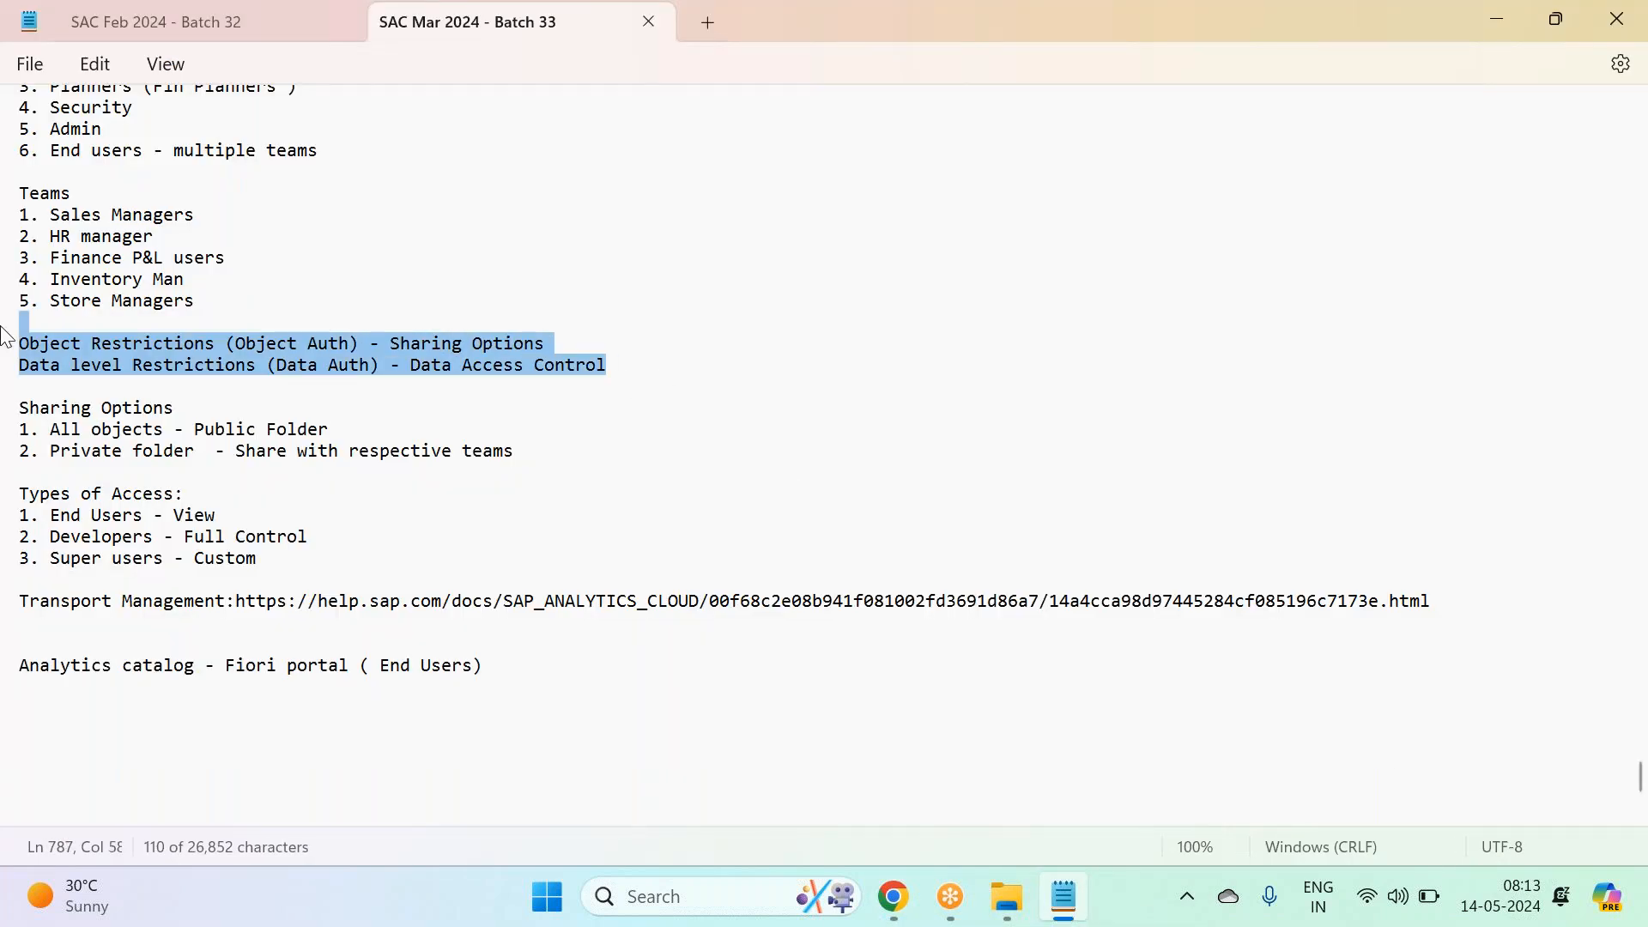
key("Down")
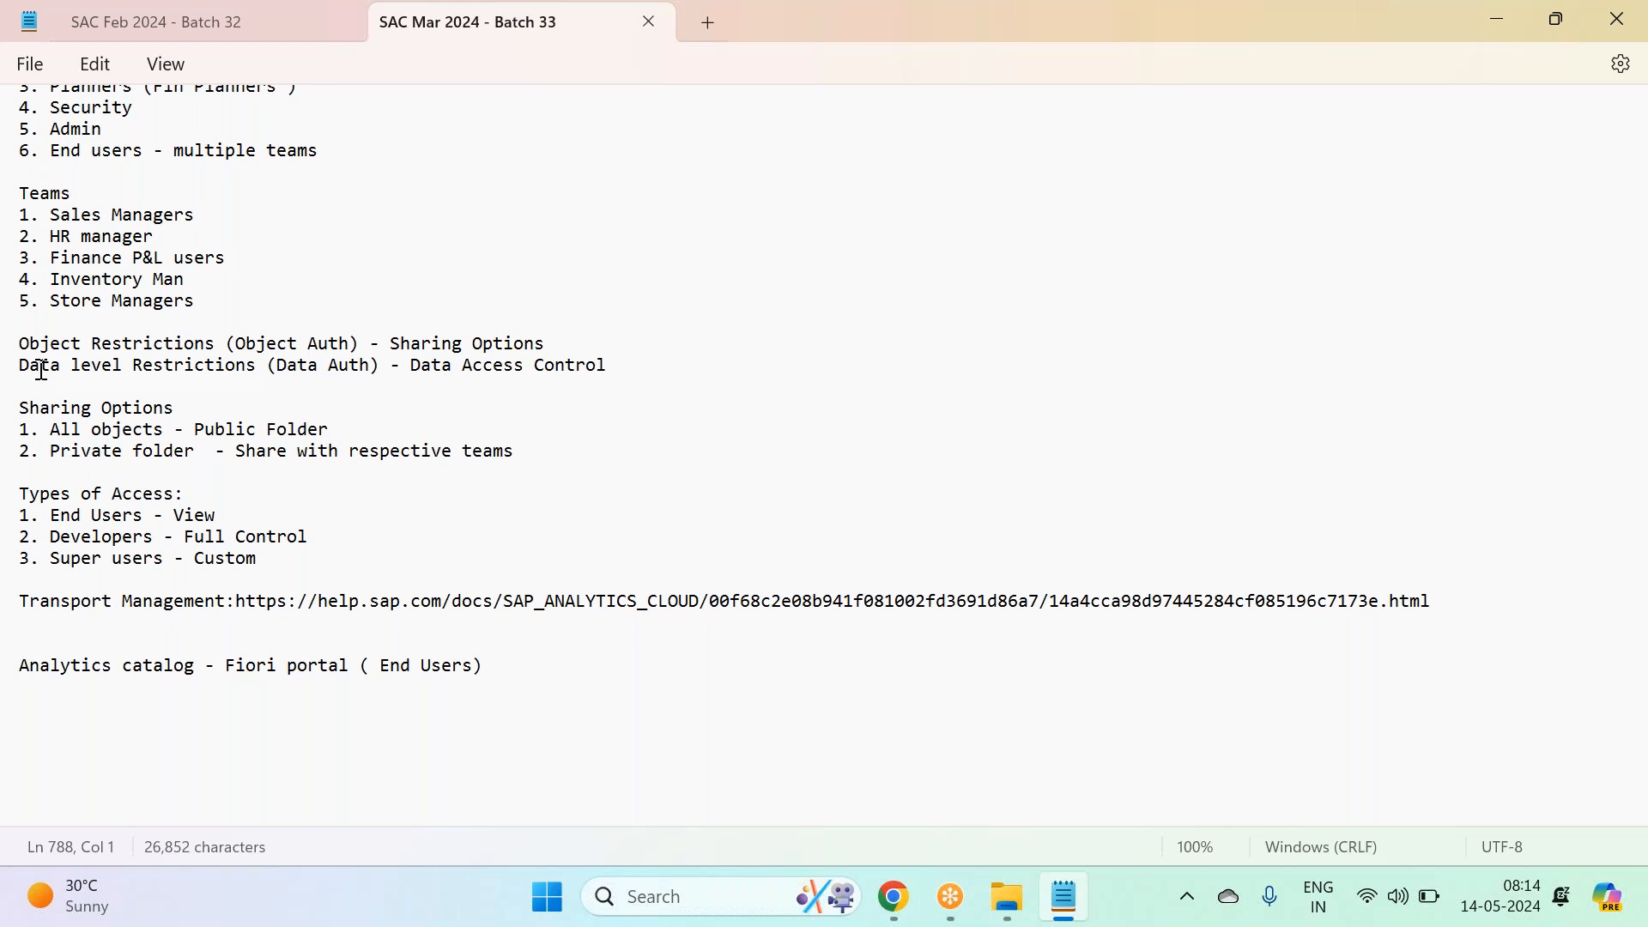
left_click_drag(41, 370, 617, 367)
left_click(612, 358)
scroll(350, 309, "down", 2)
scroll(350, 309, "up", 2)
scroll(262, 315, "down", 2)
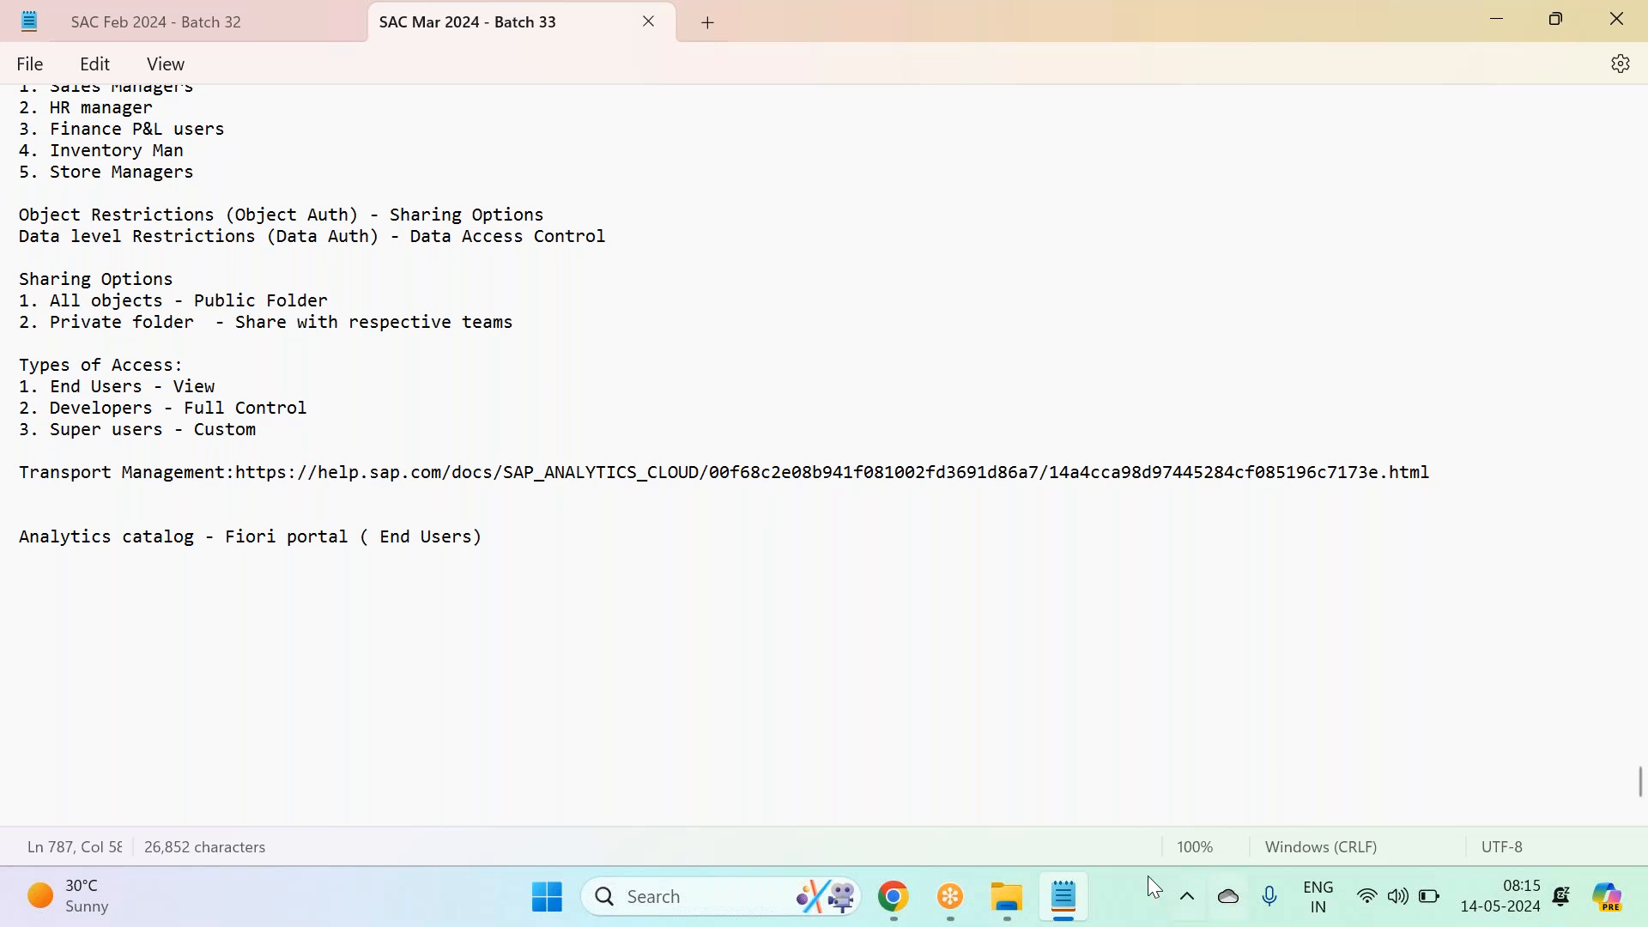
Step: Switch to File Explorer and open the SAC Connections presentation from the Slides folder
mouse_move(1002, 899)
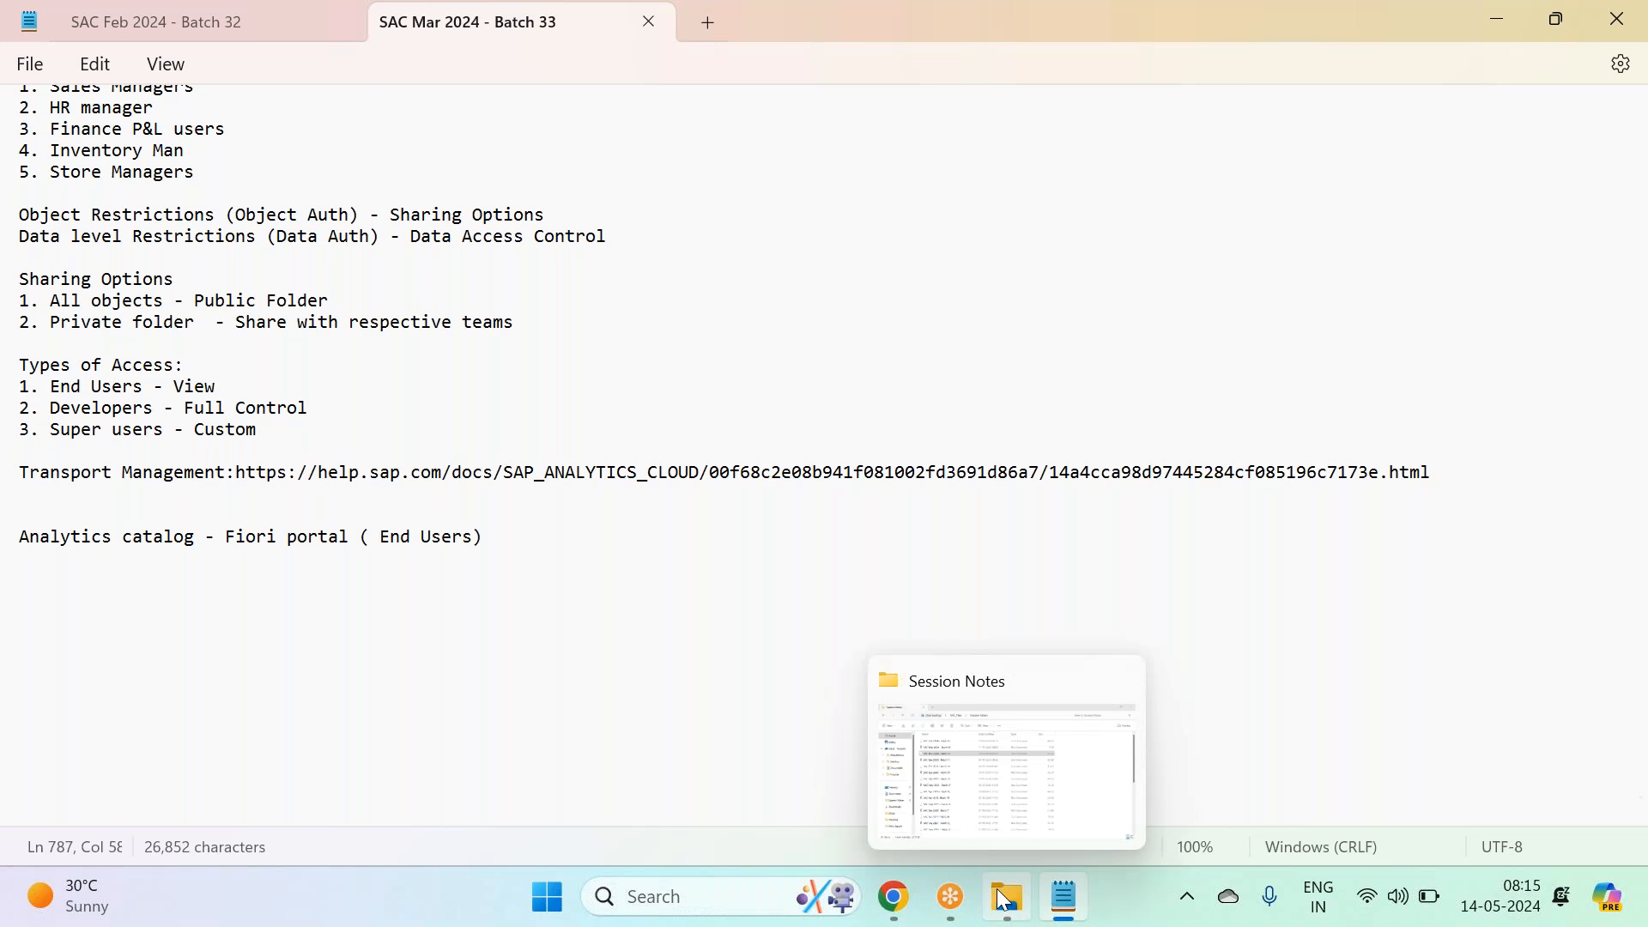
left_click(1003, 898)
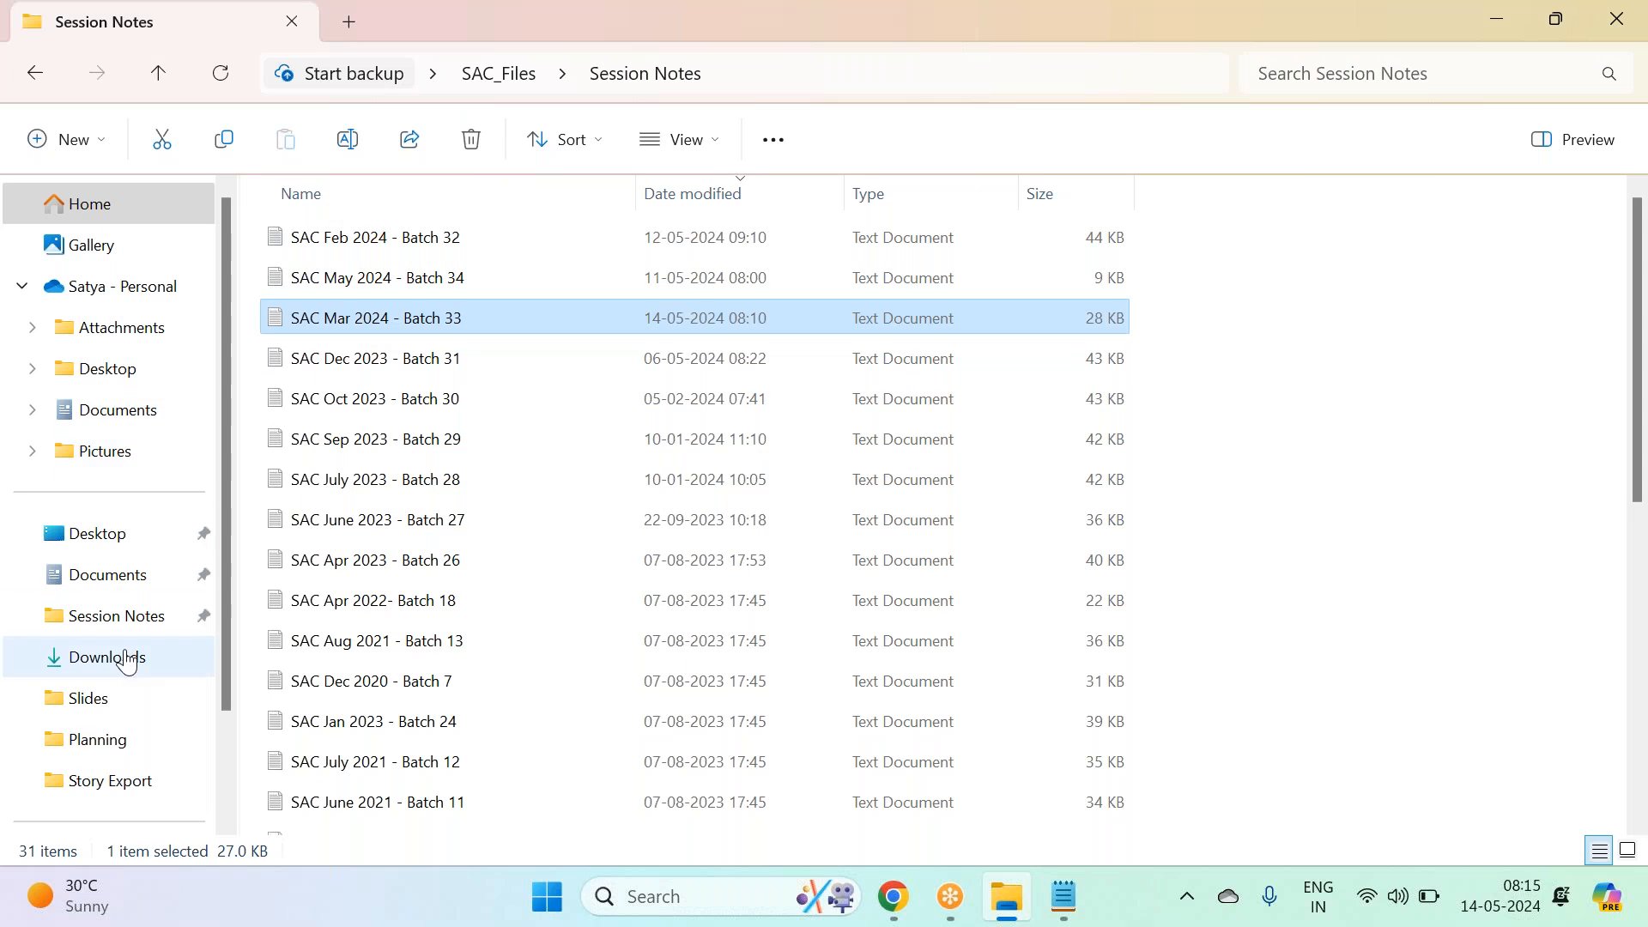
left_click(94, 700)
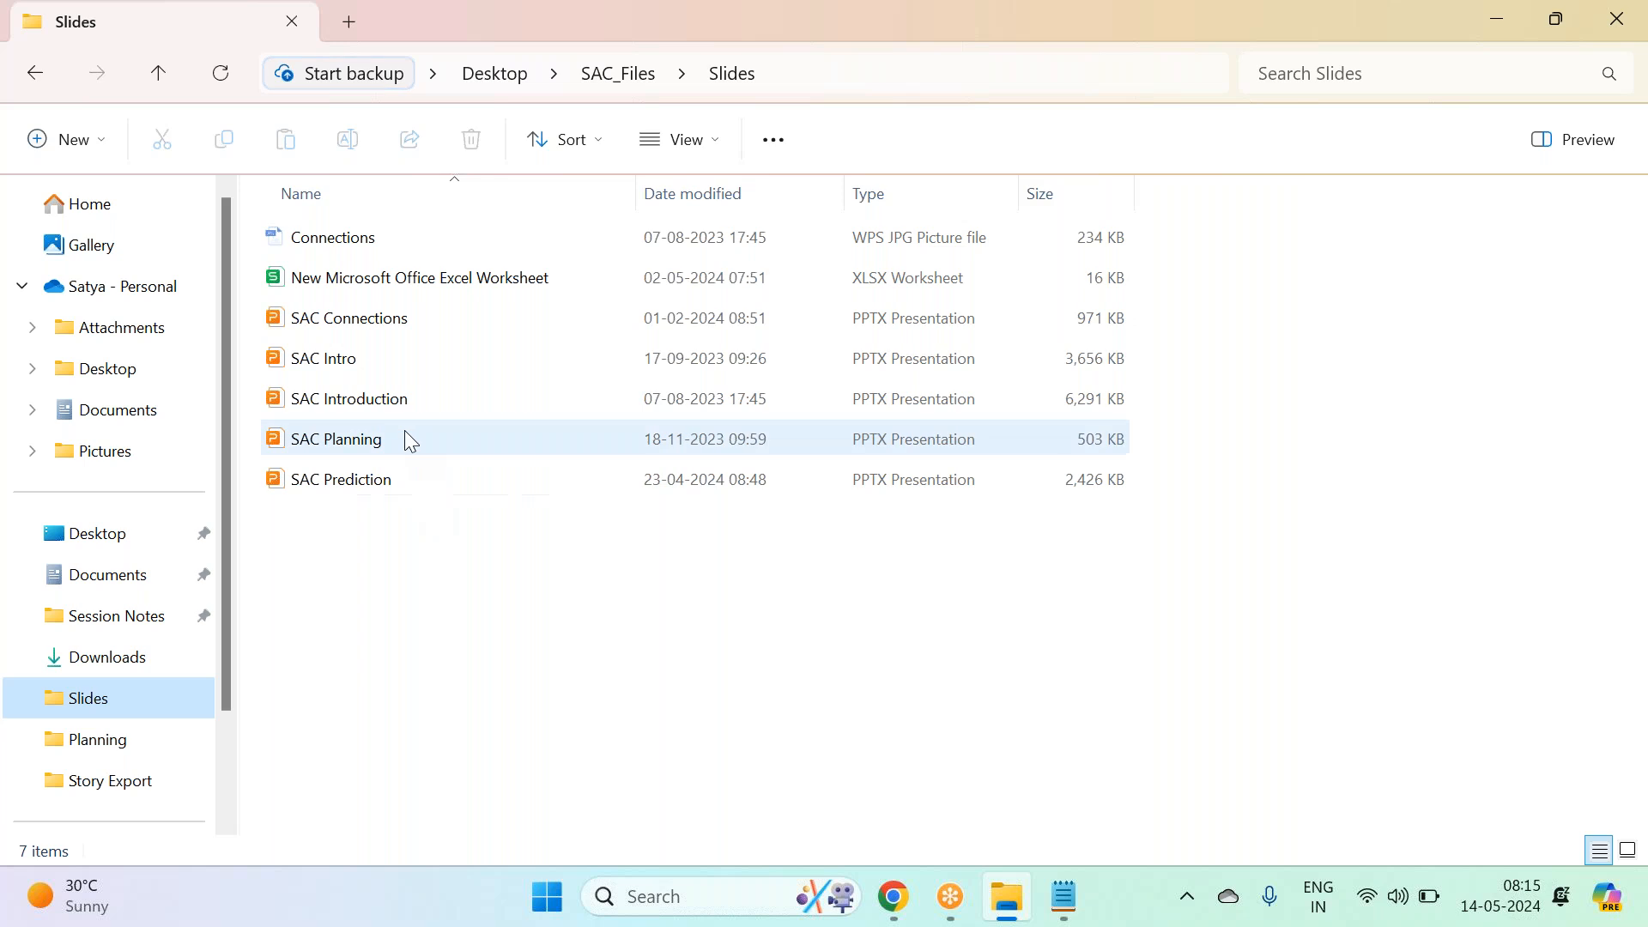
double_click(424, 317)
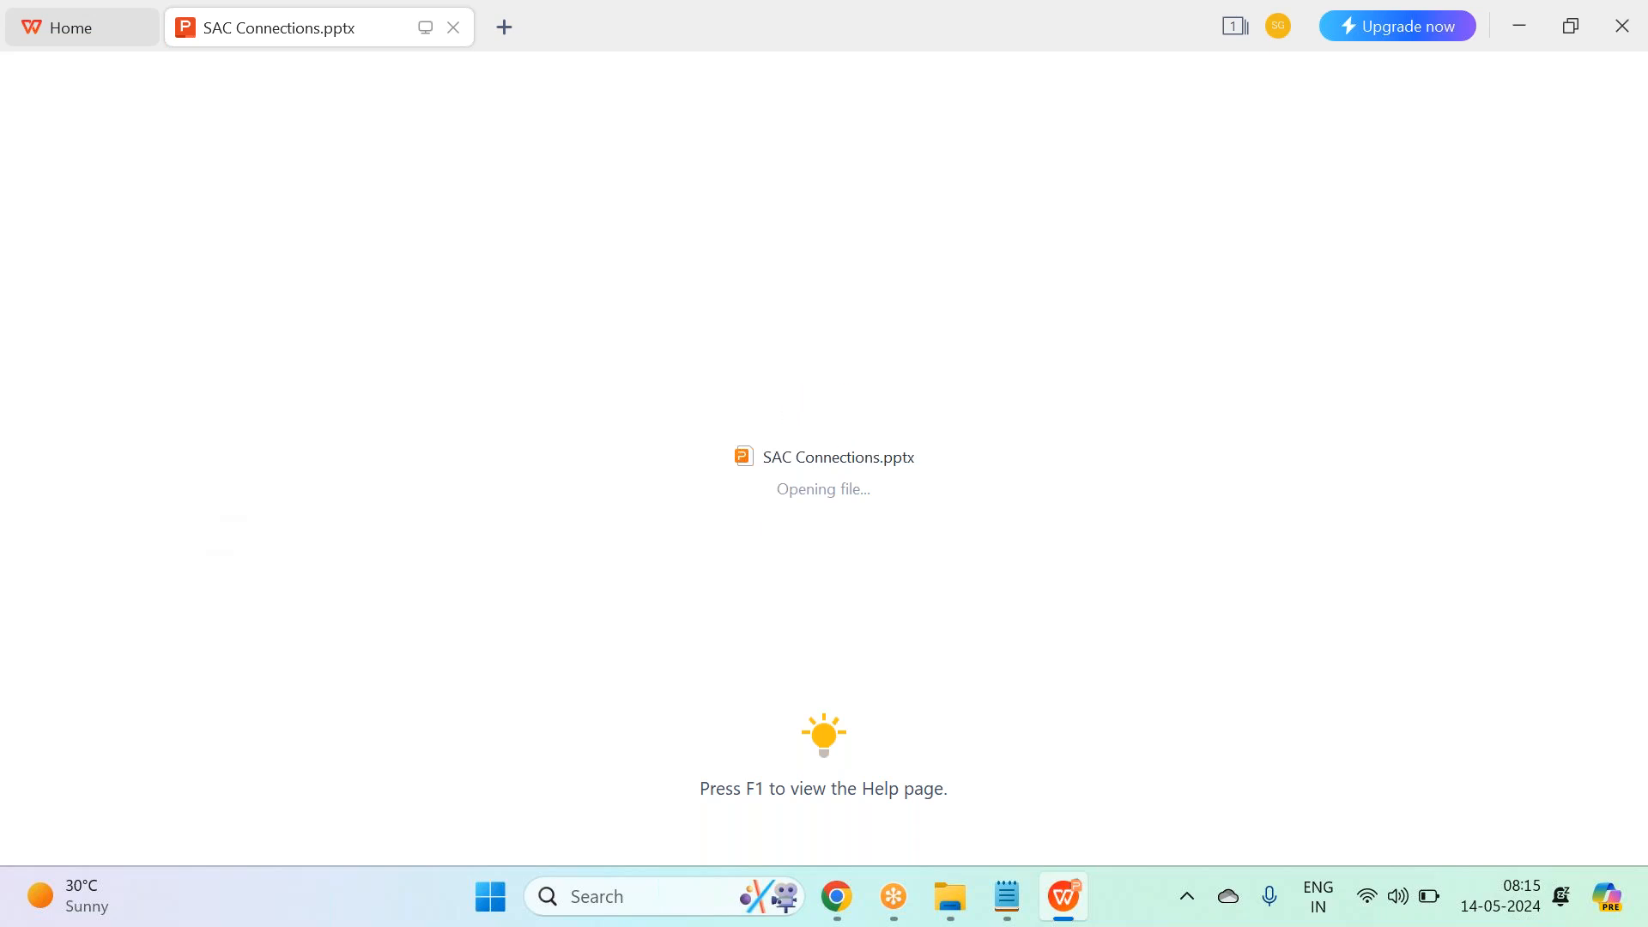
Step: Start the slide show from slide 20, Lifecycle Management - Transport
scroll(148, 584, "down", 5)
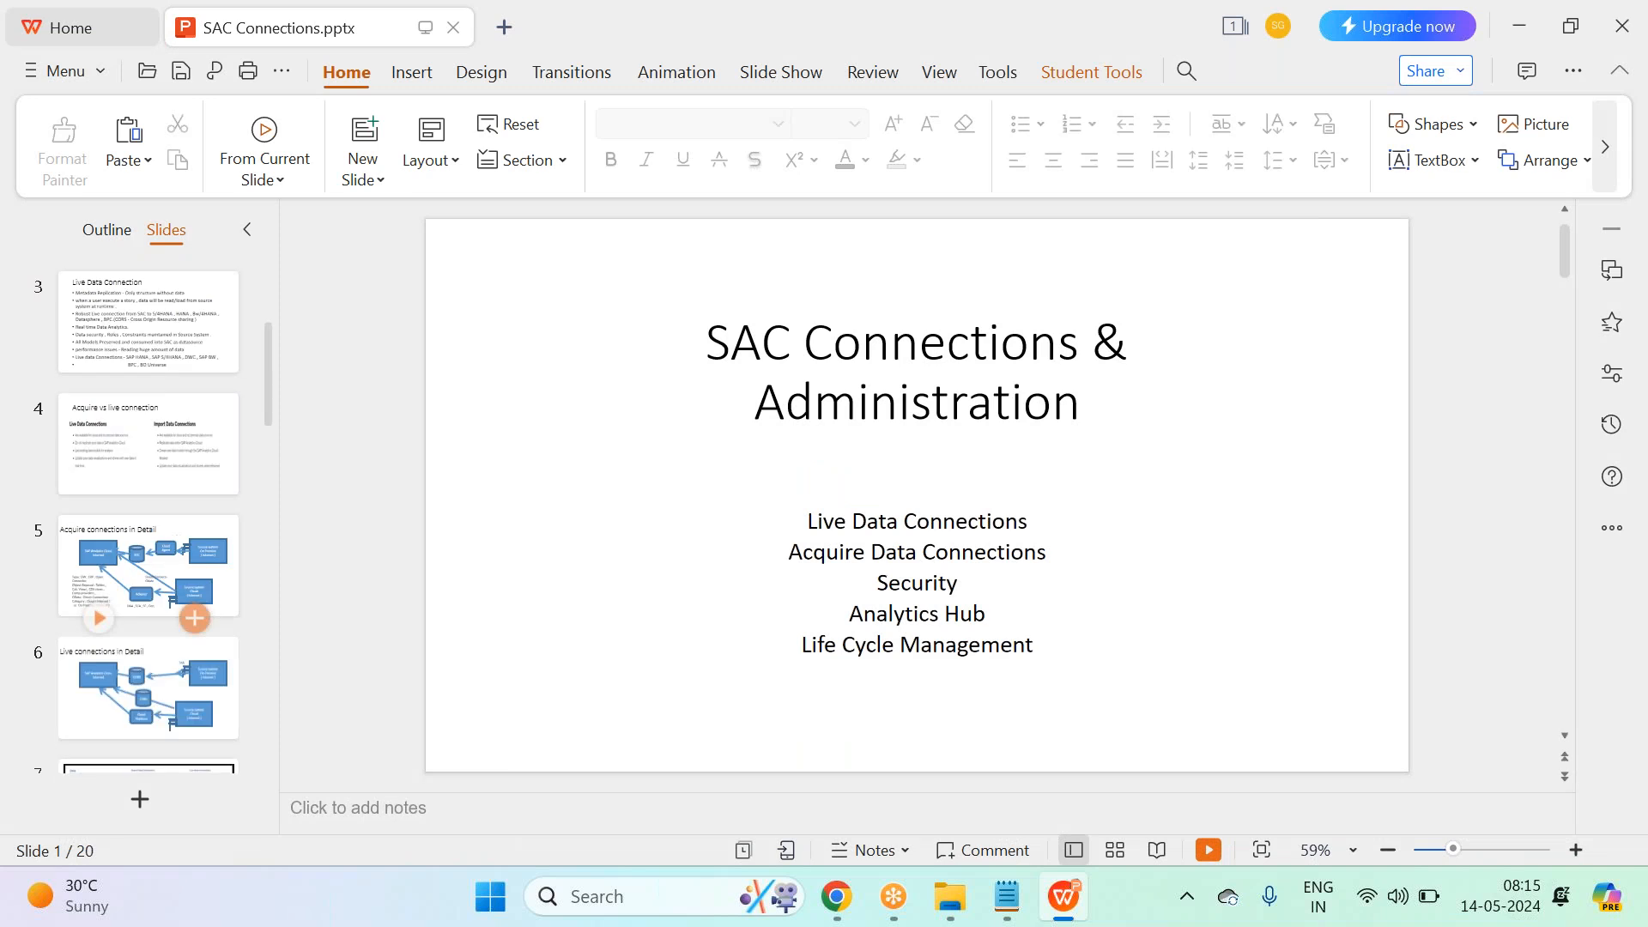
scroll(148, 567, "down", 10)
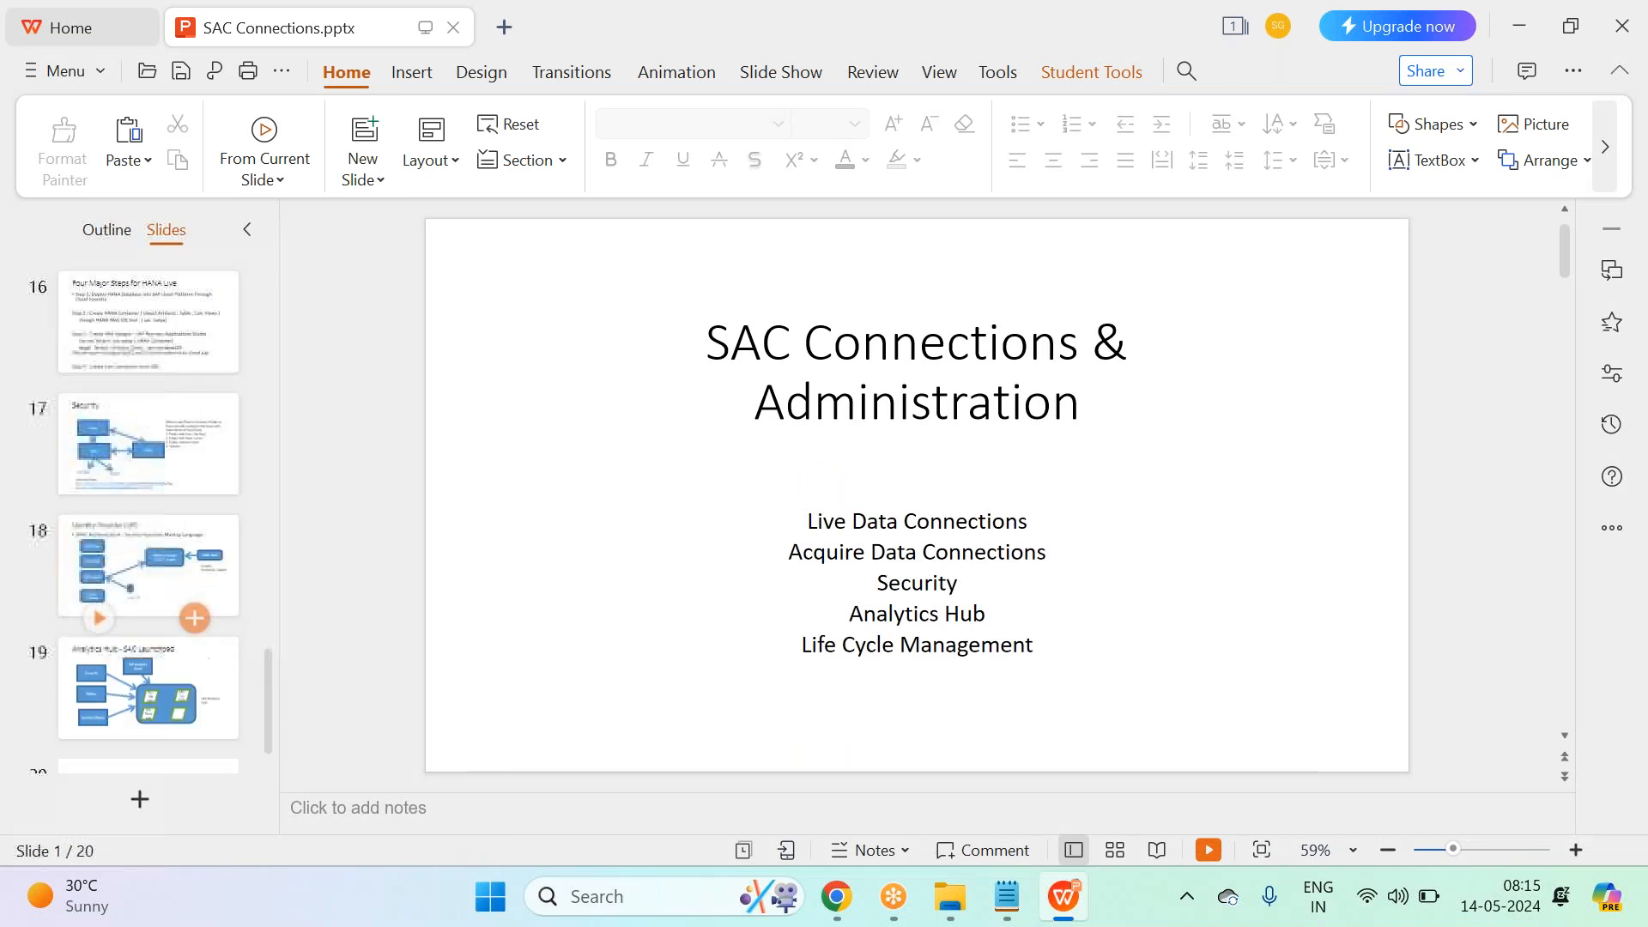
scroll(147, 566, "down", 1)
left_click(158, 702)
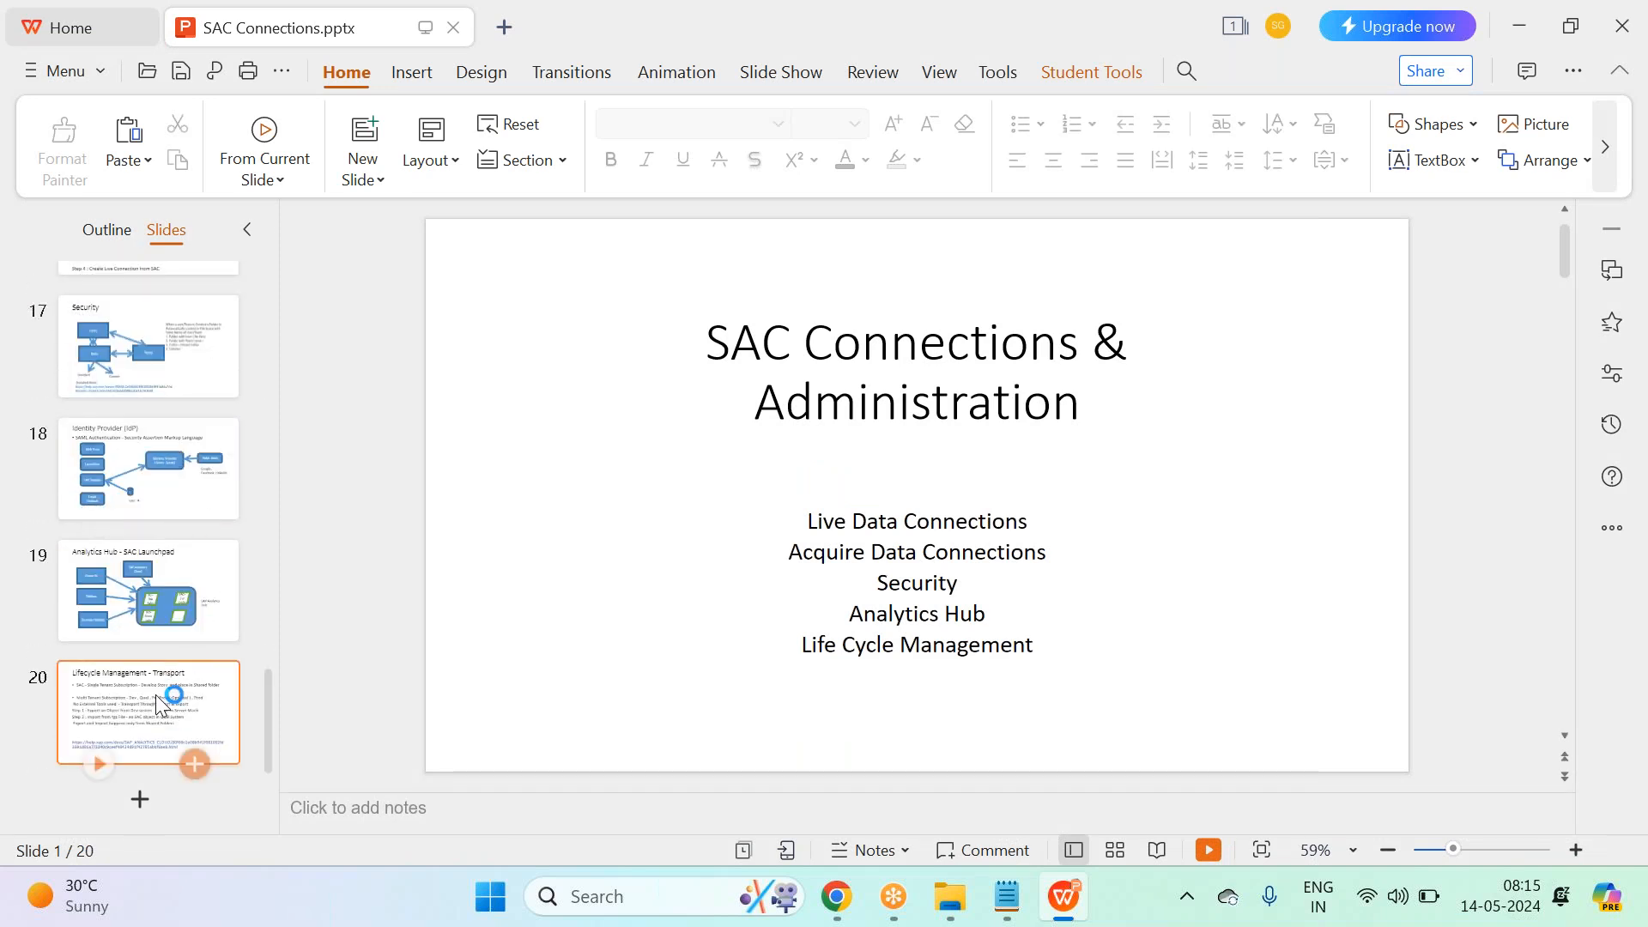
left_click(264, 137)
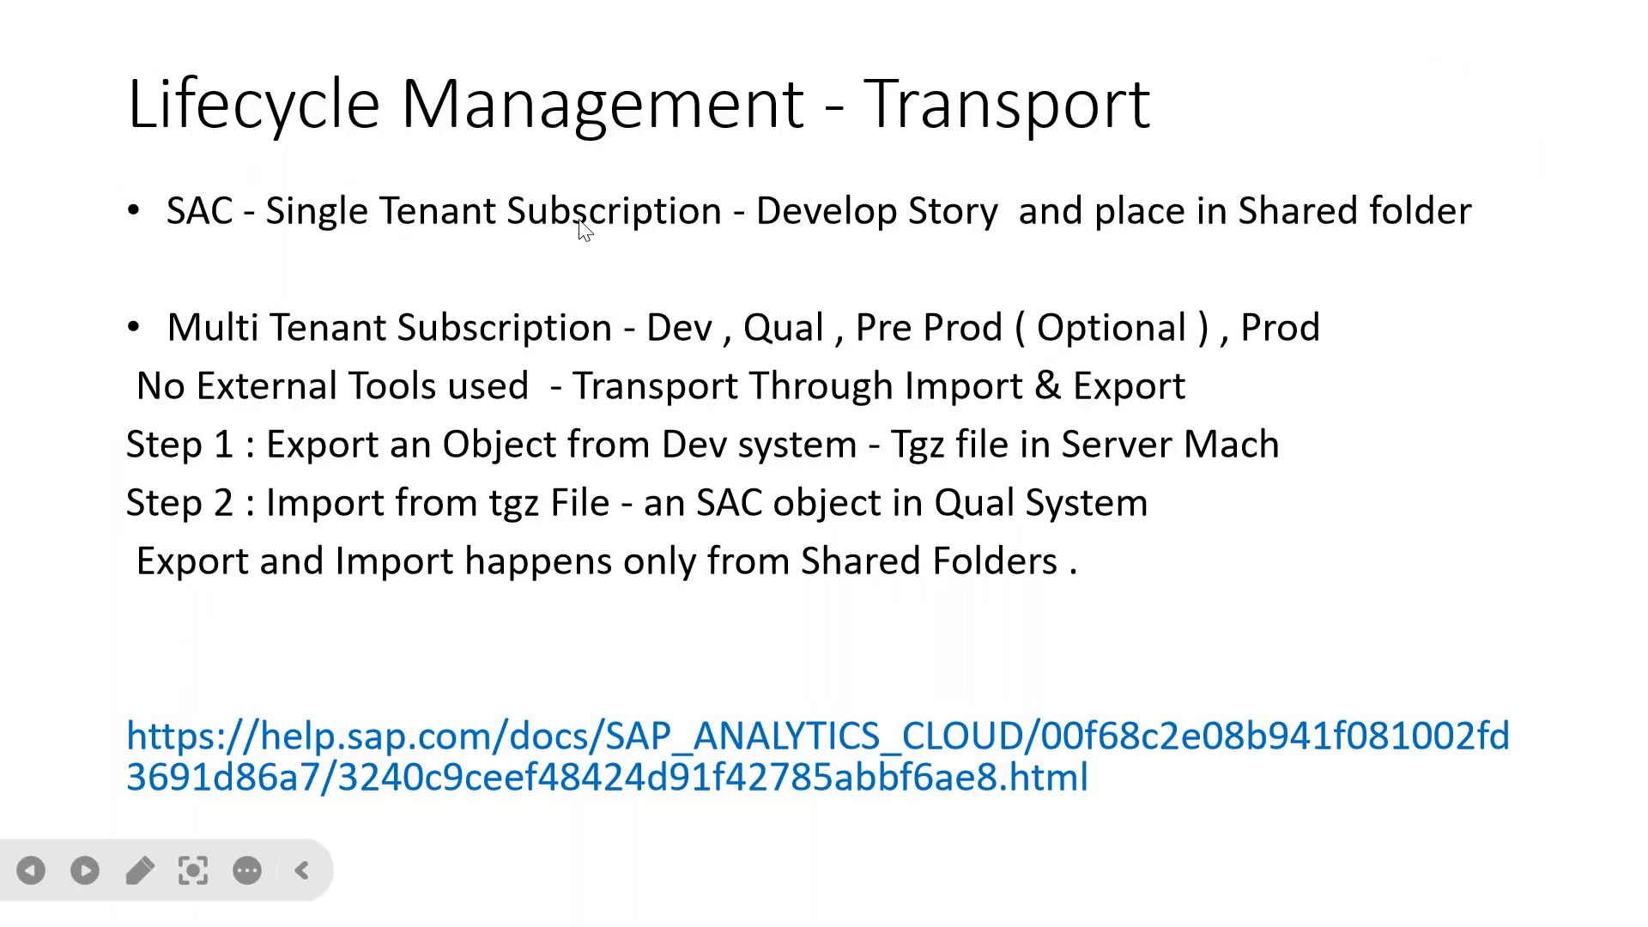
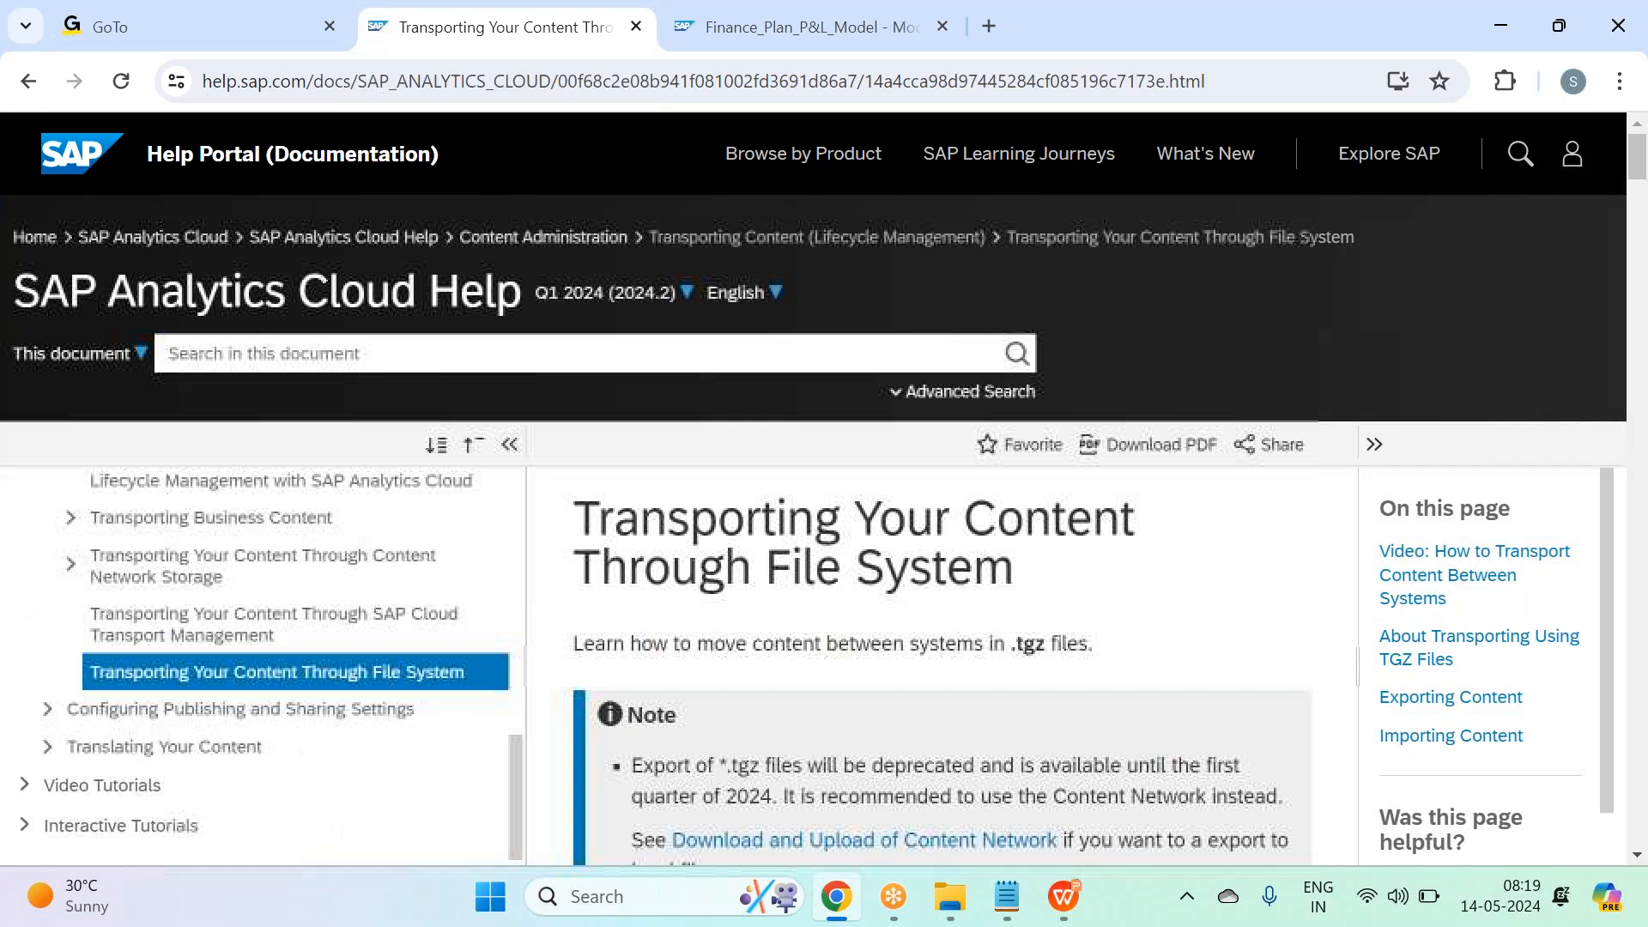
Step: Read the file-system transport help page from the deprecation note through the exportable content list to the export procedure
scroll(1053, 611, "down", 5)
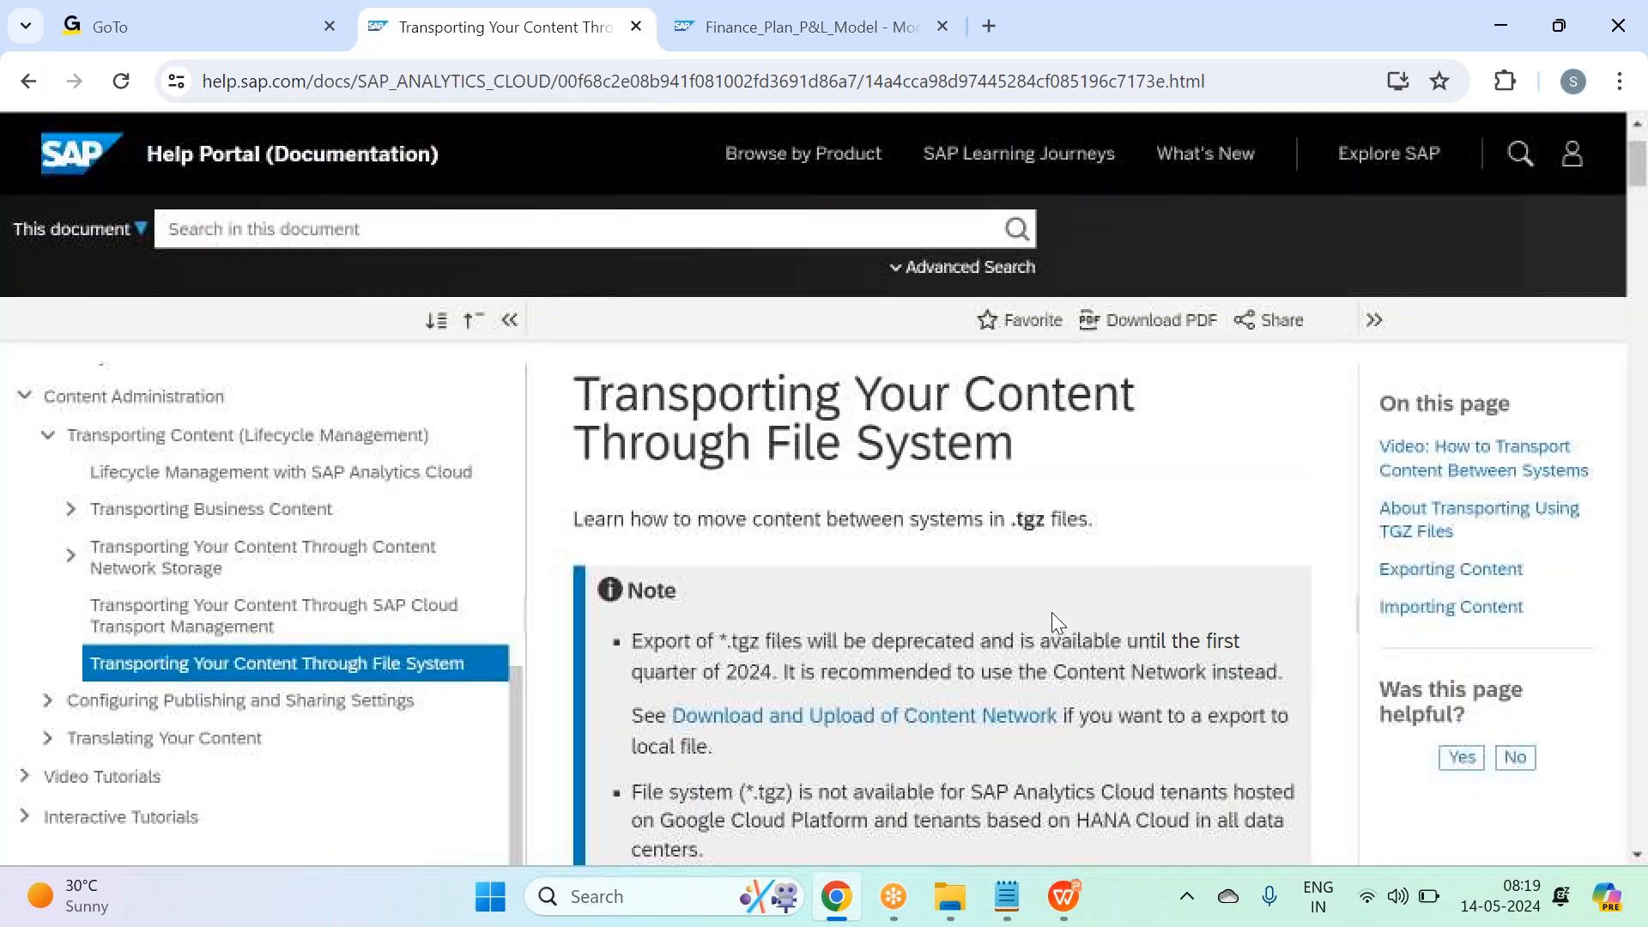
scroll(936, 616, "down", 3)
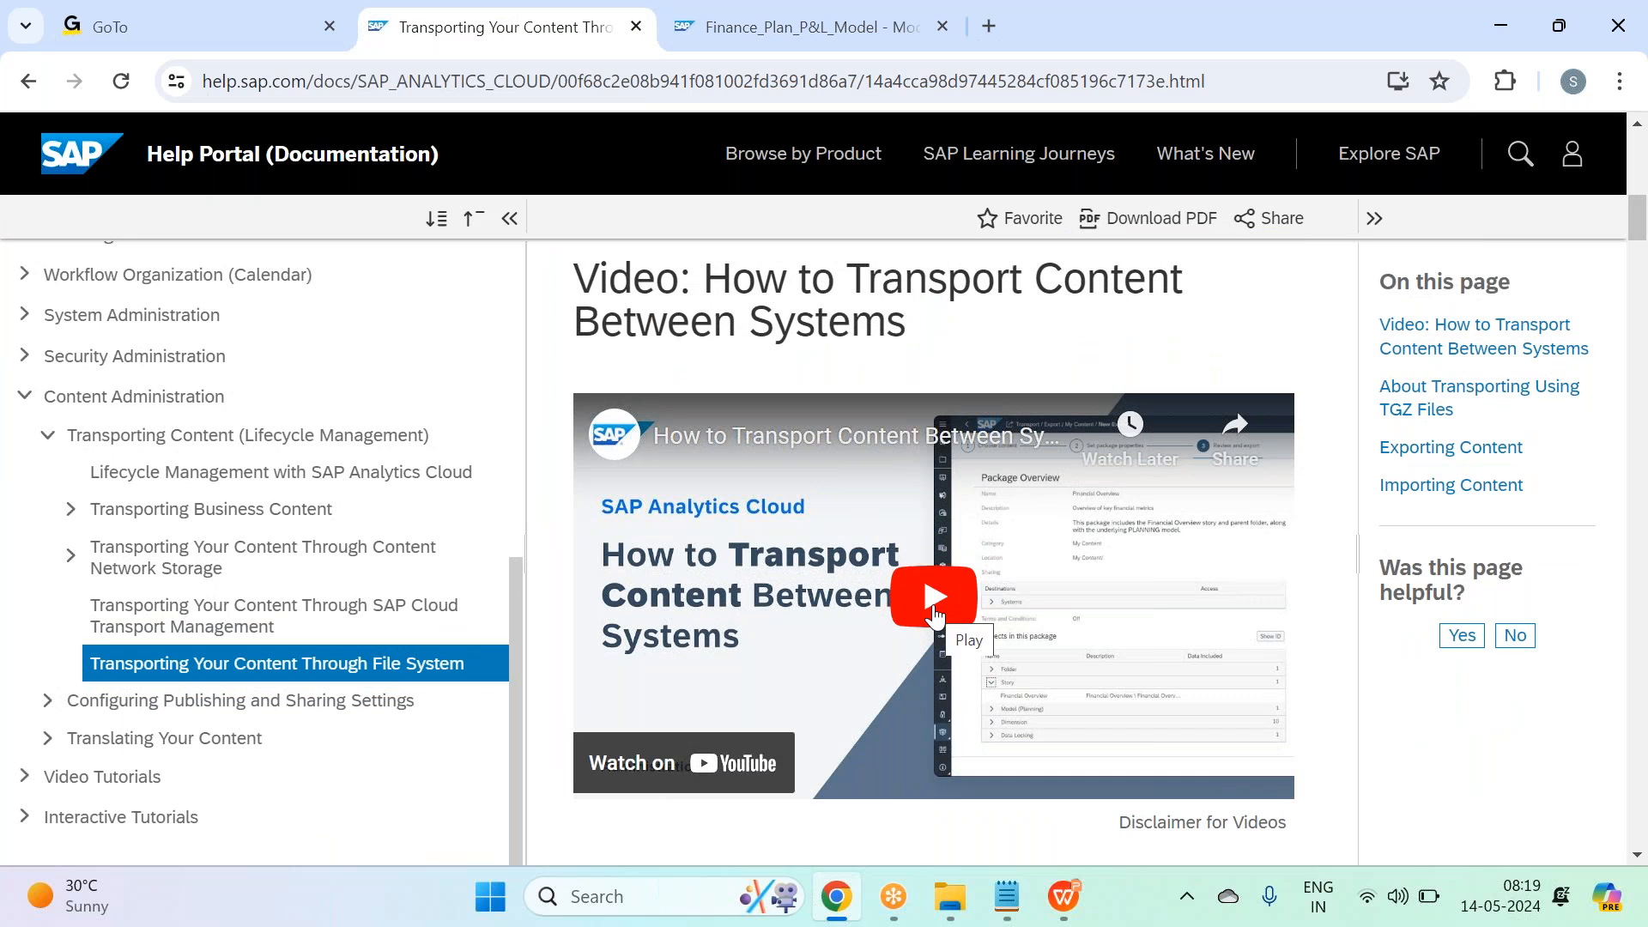
scroll(935, 616, "down", 7)
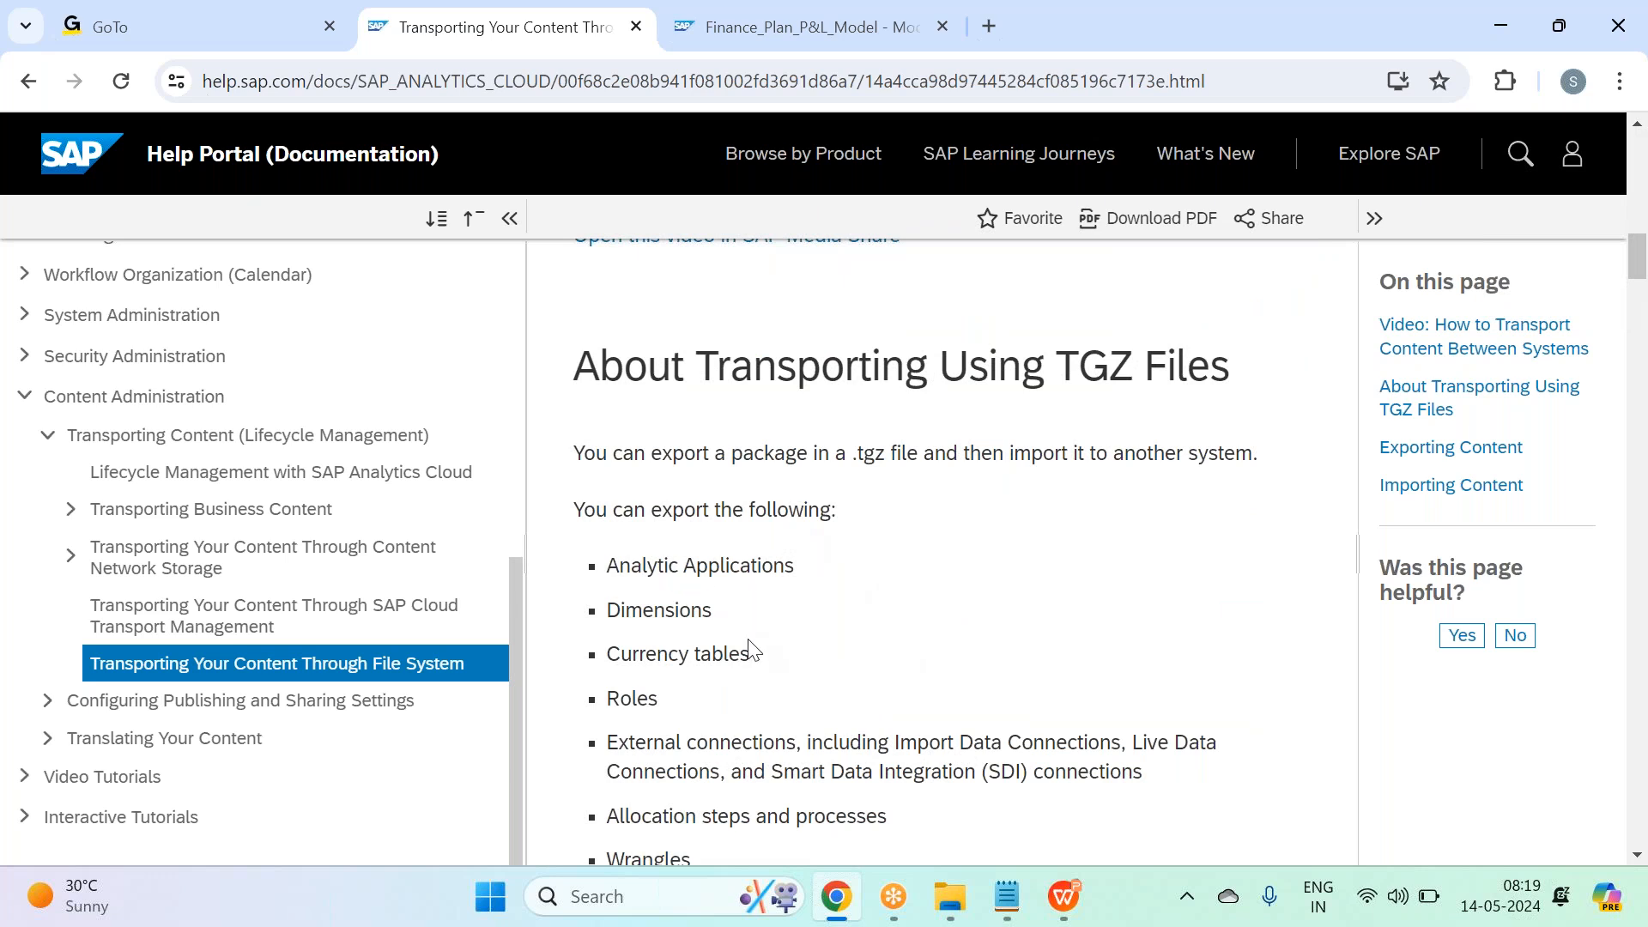
scroll(752, 648, "down", 2)
scroll(873, 653, "down", 2)
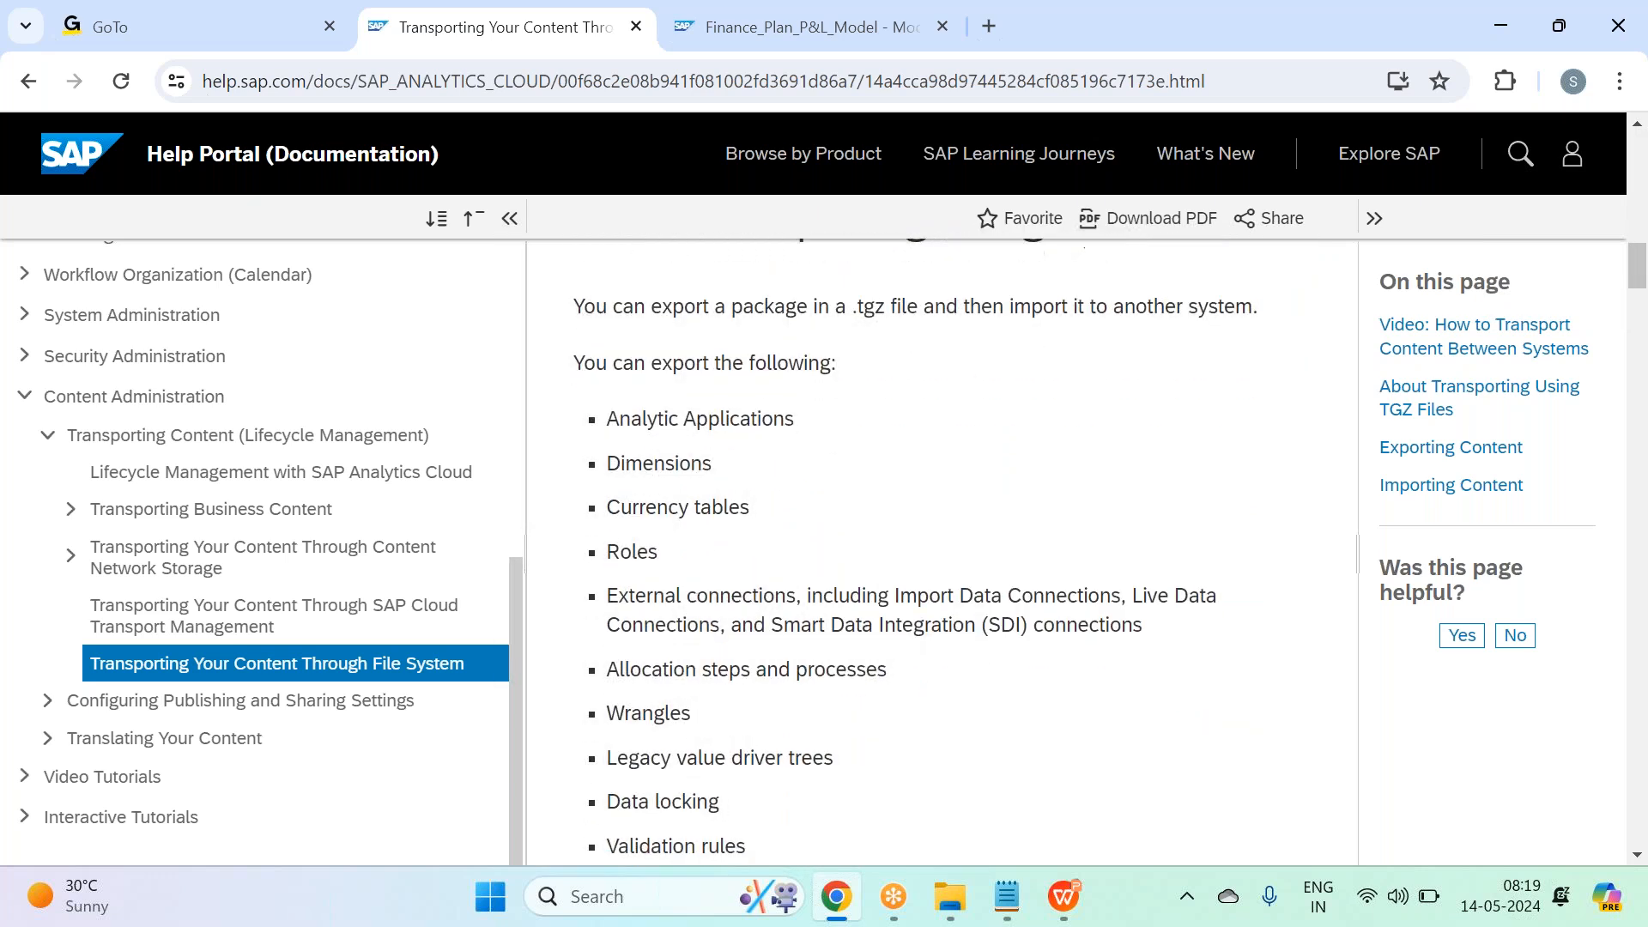
scroll(706, 729, "down", 2)
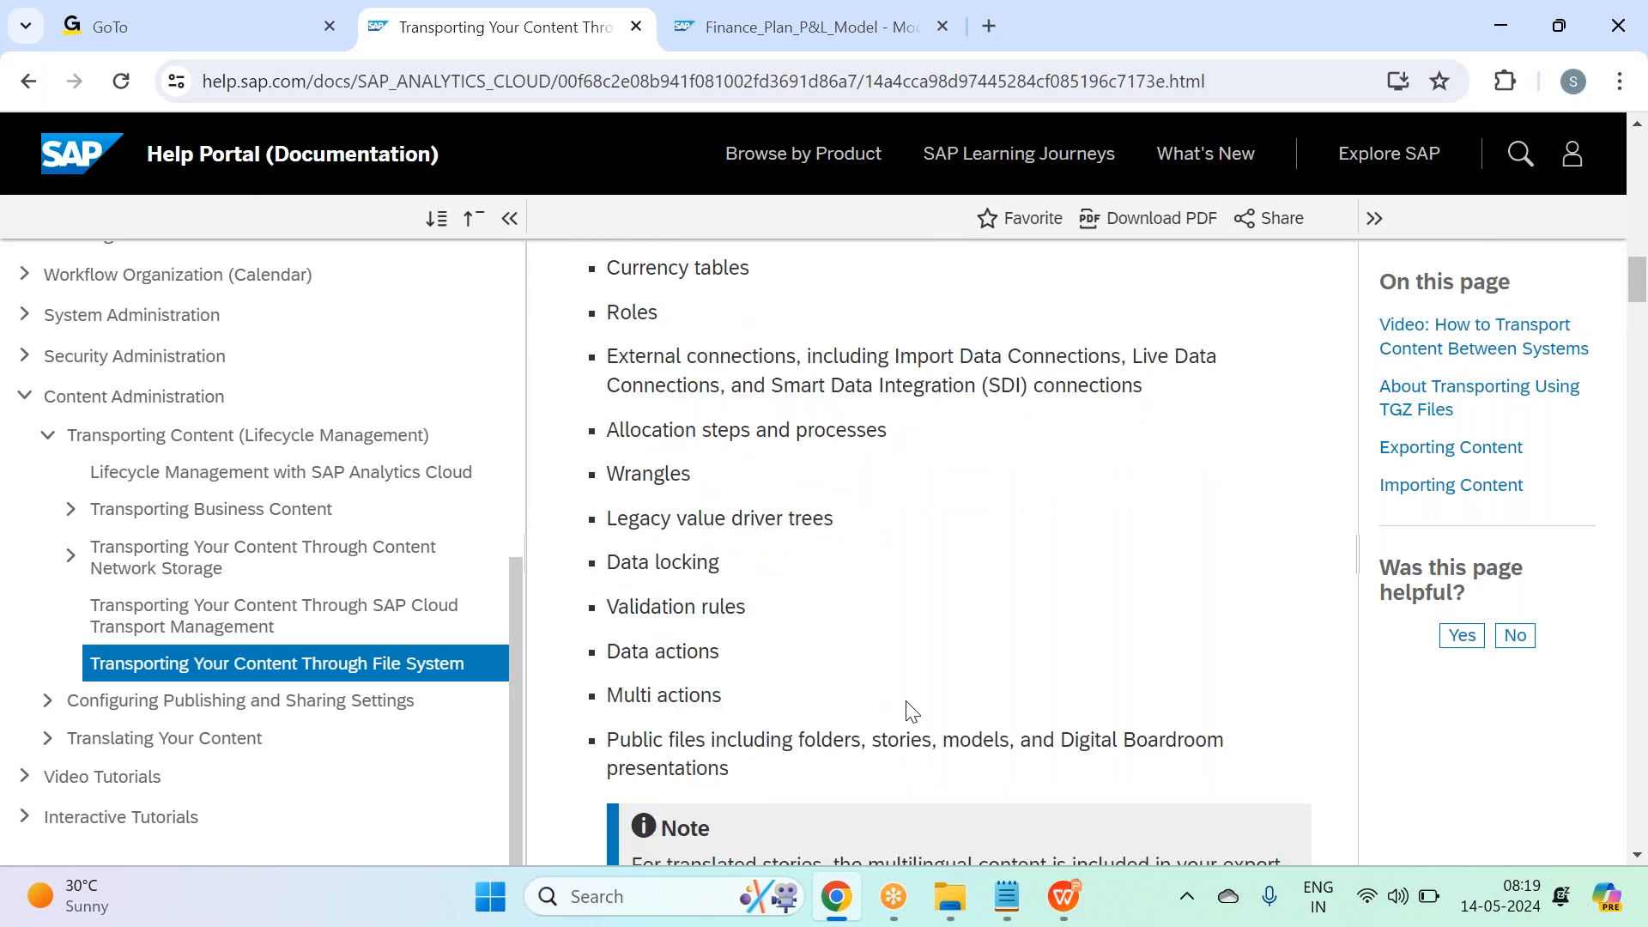
scroll(912, 710, "down", 4)
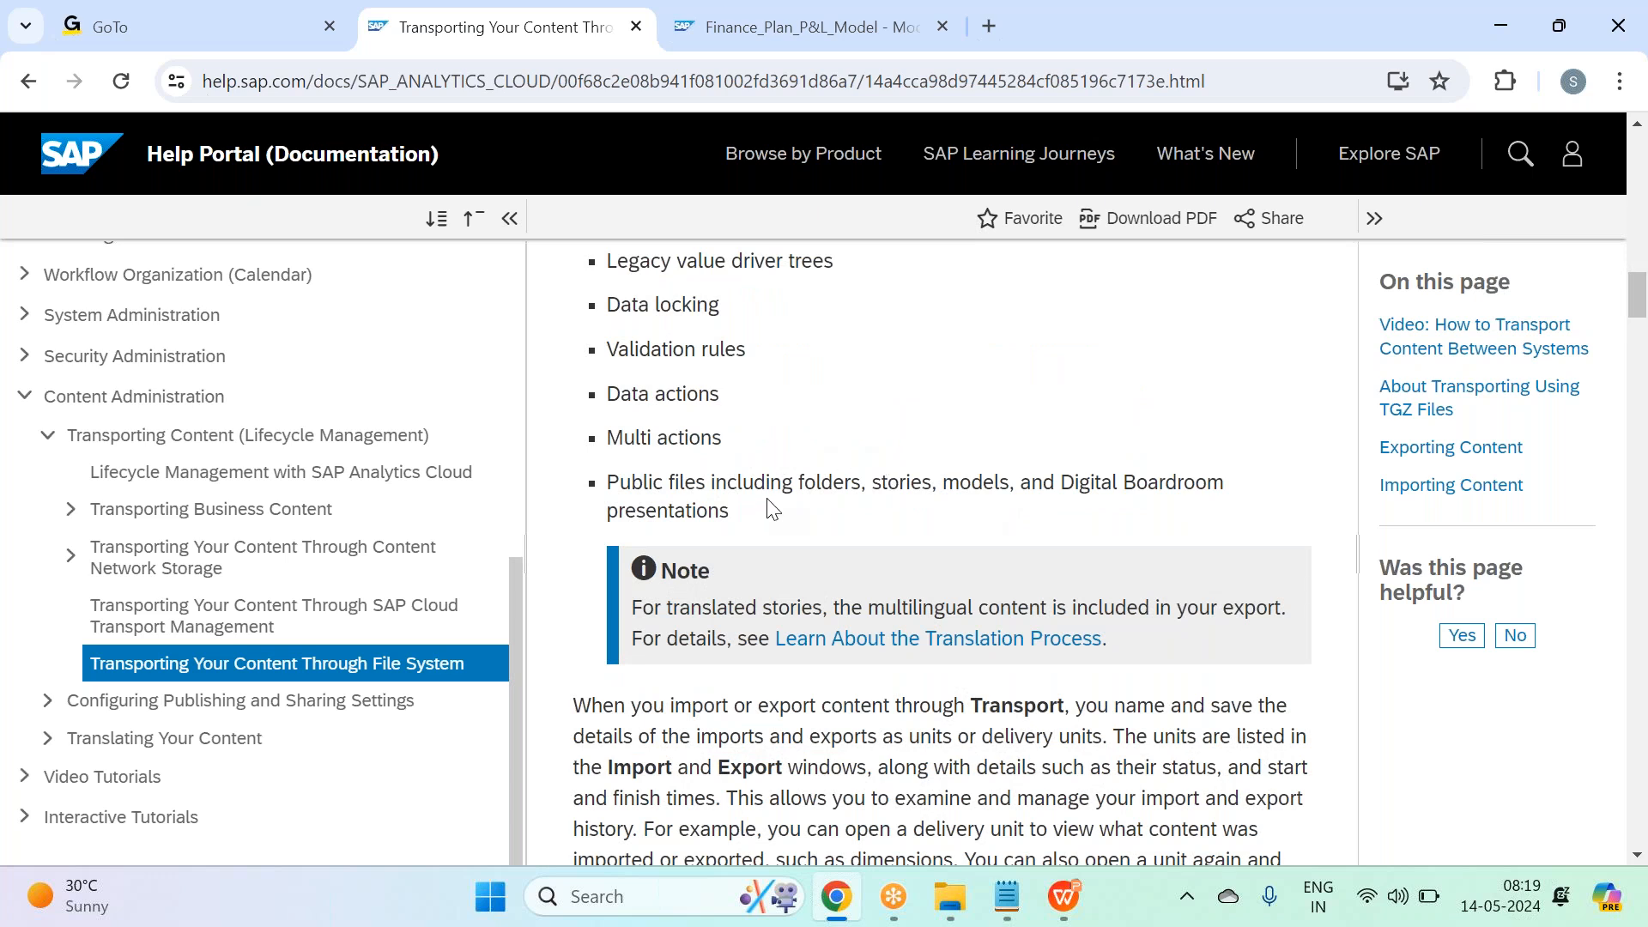
scroll(770, 507, "down", 3)
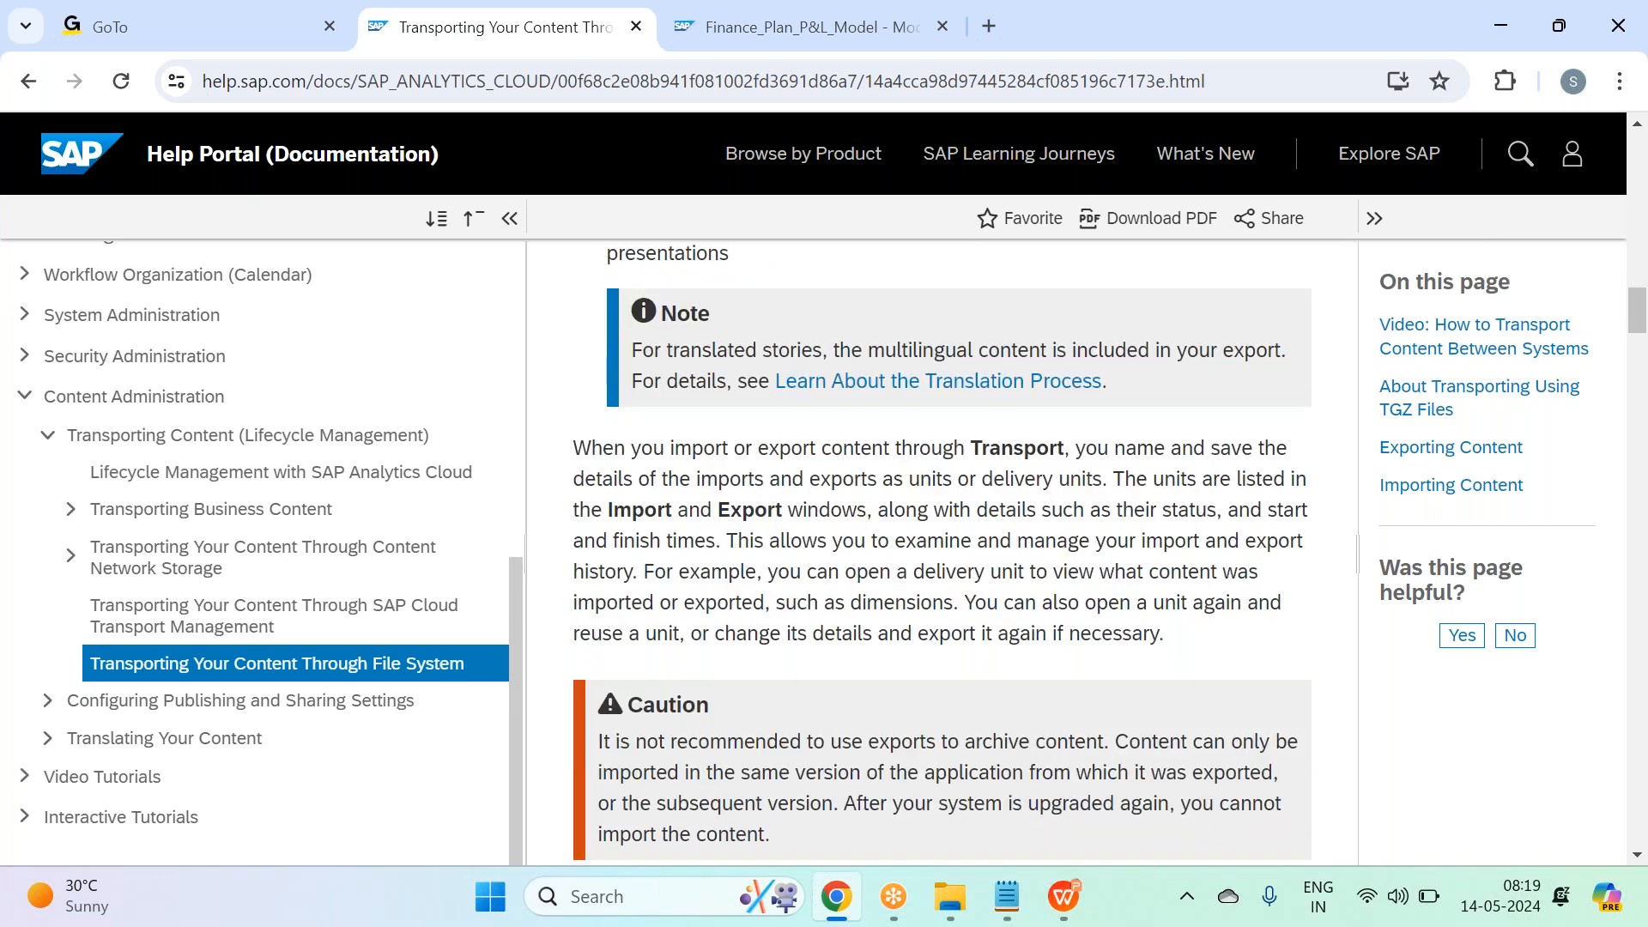
scroll(942, 550, "down", 10)
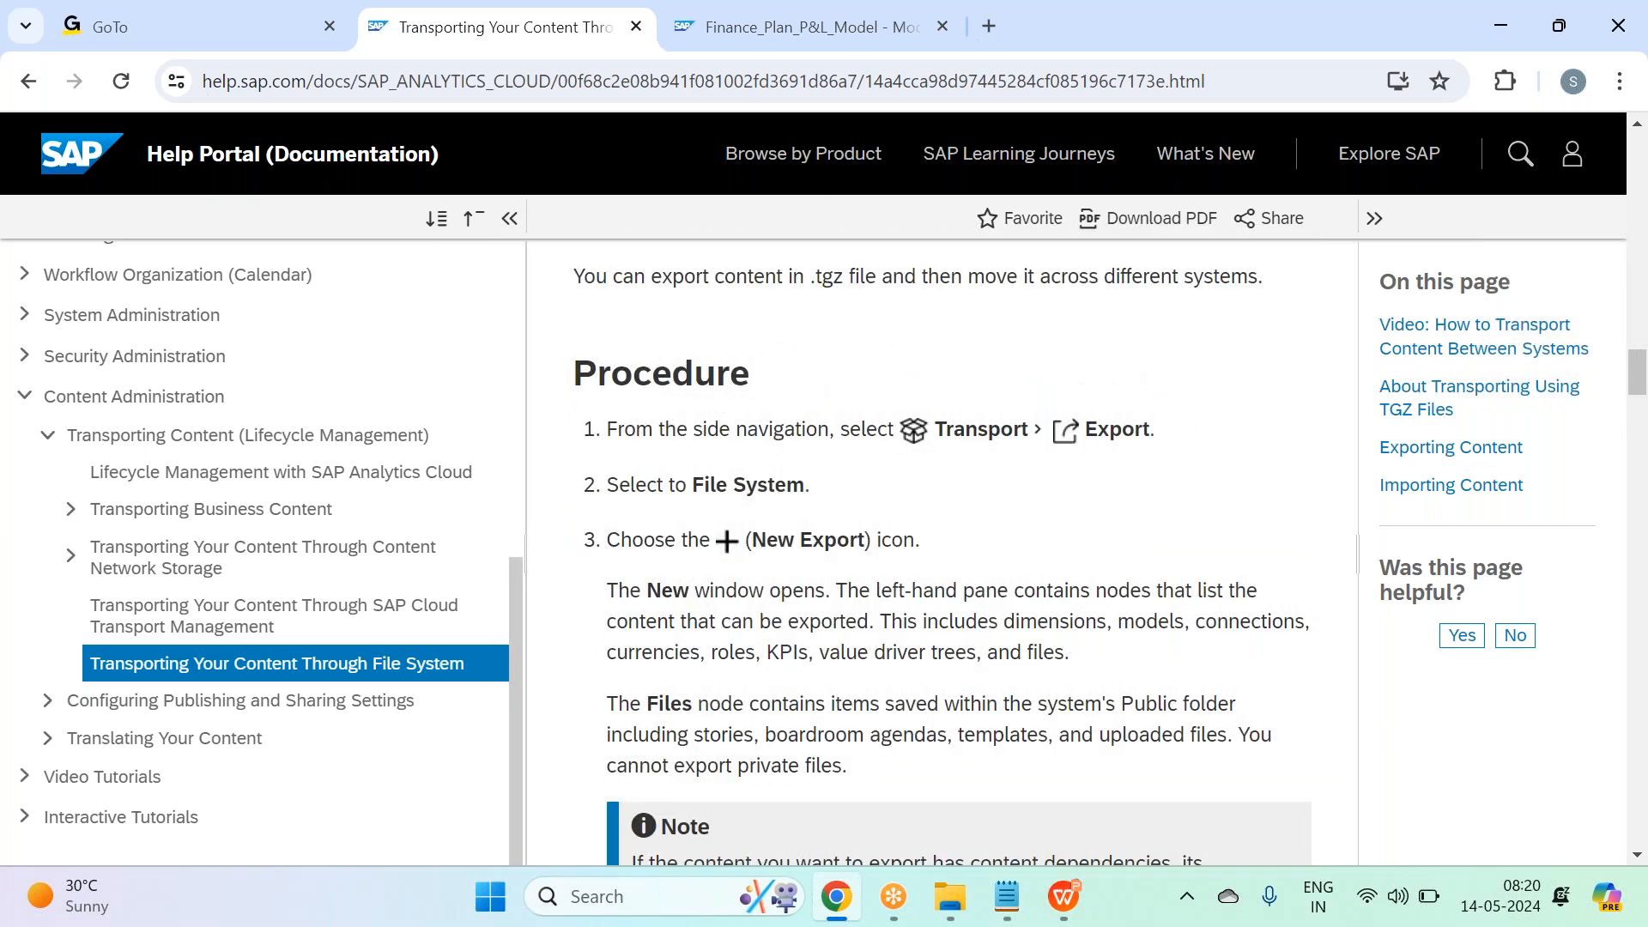
Step: Switch to the Finance_Plan_P&L_Model page, expand the main navigation and move the floating SAP assistant clear of it
left_click(820, 43)
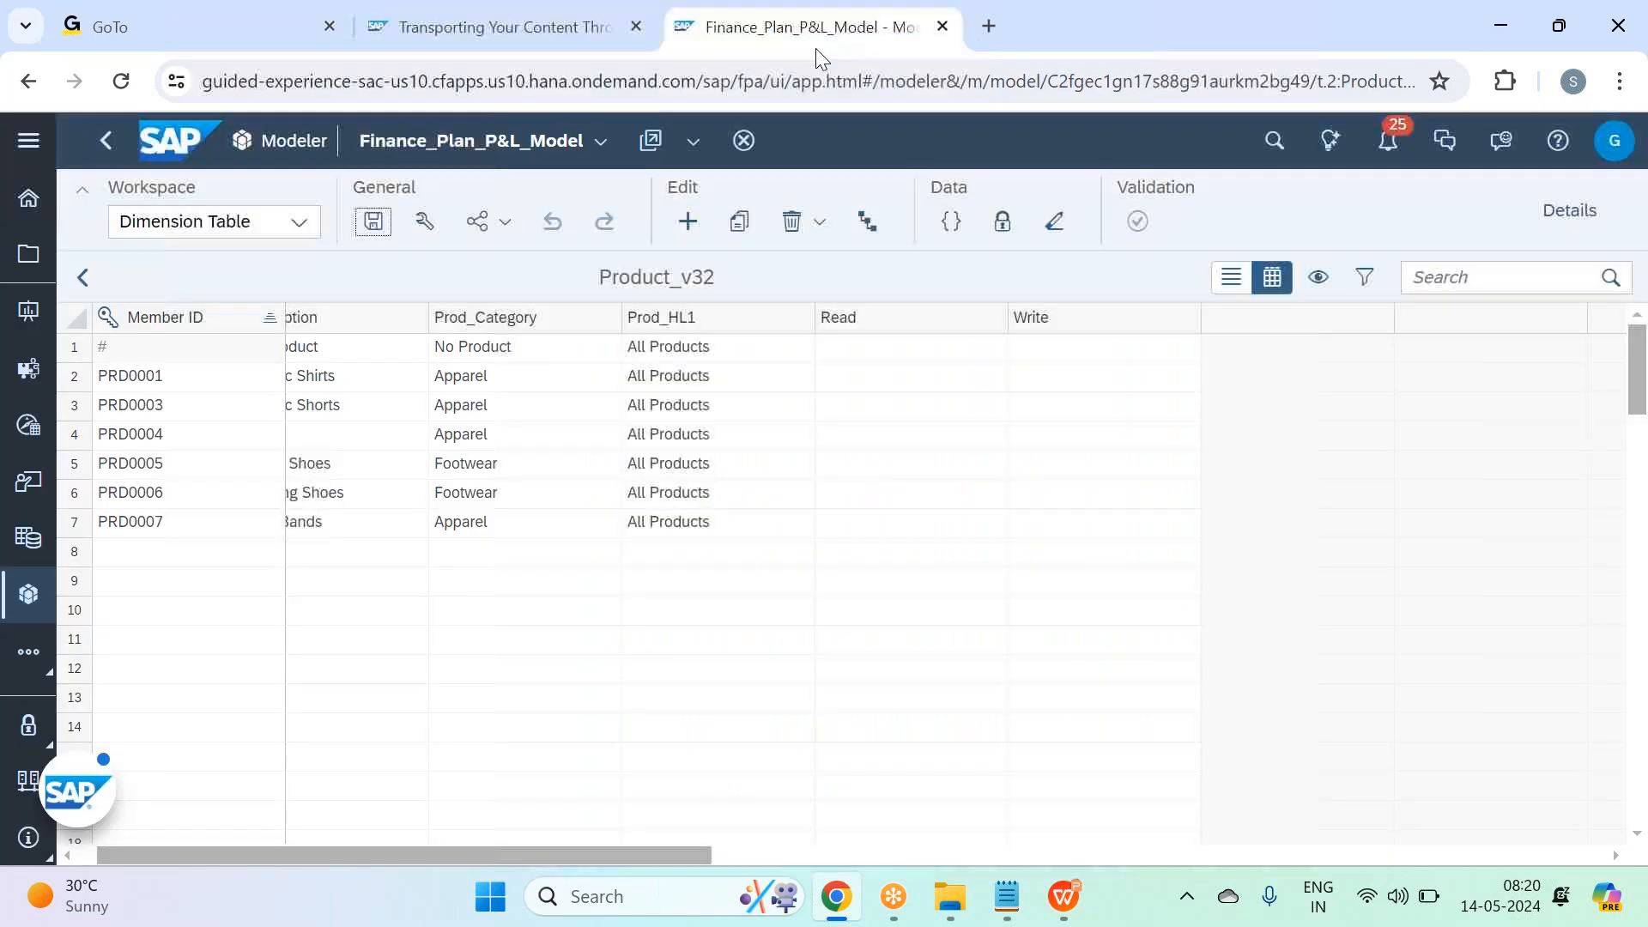
left_click(28, 140)
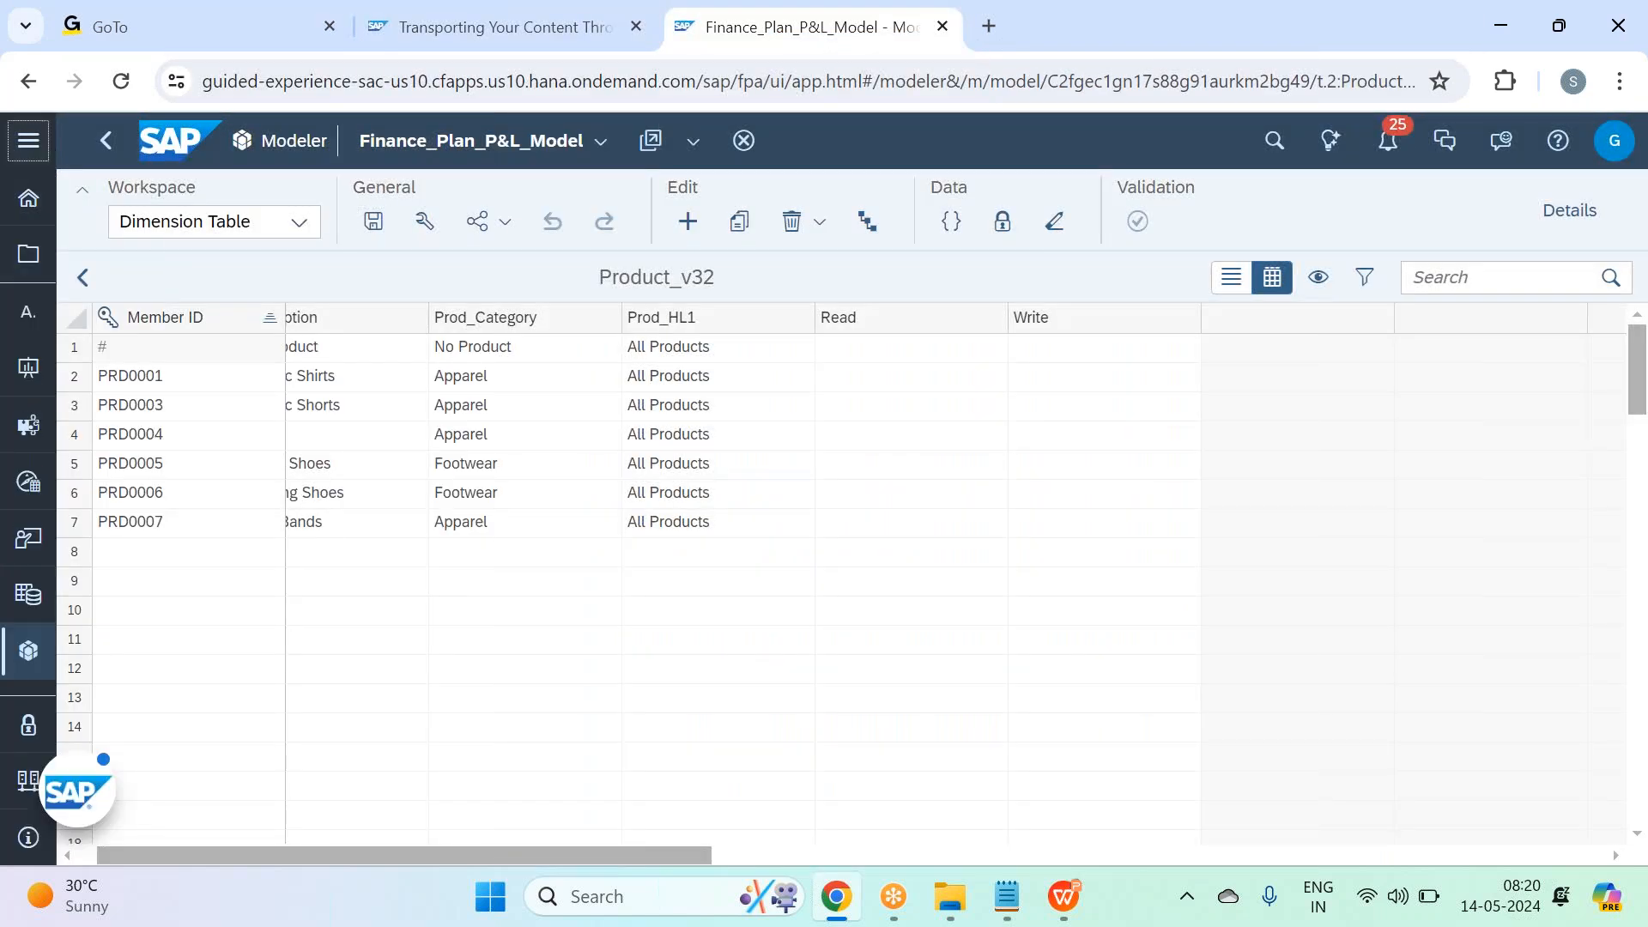
left_click_drag(75, 786, 1571, 790)
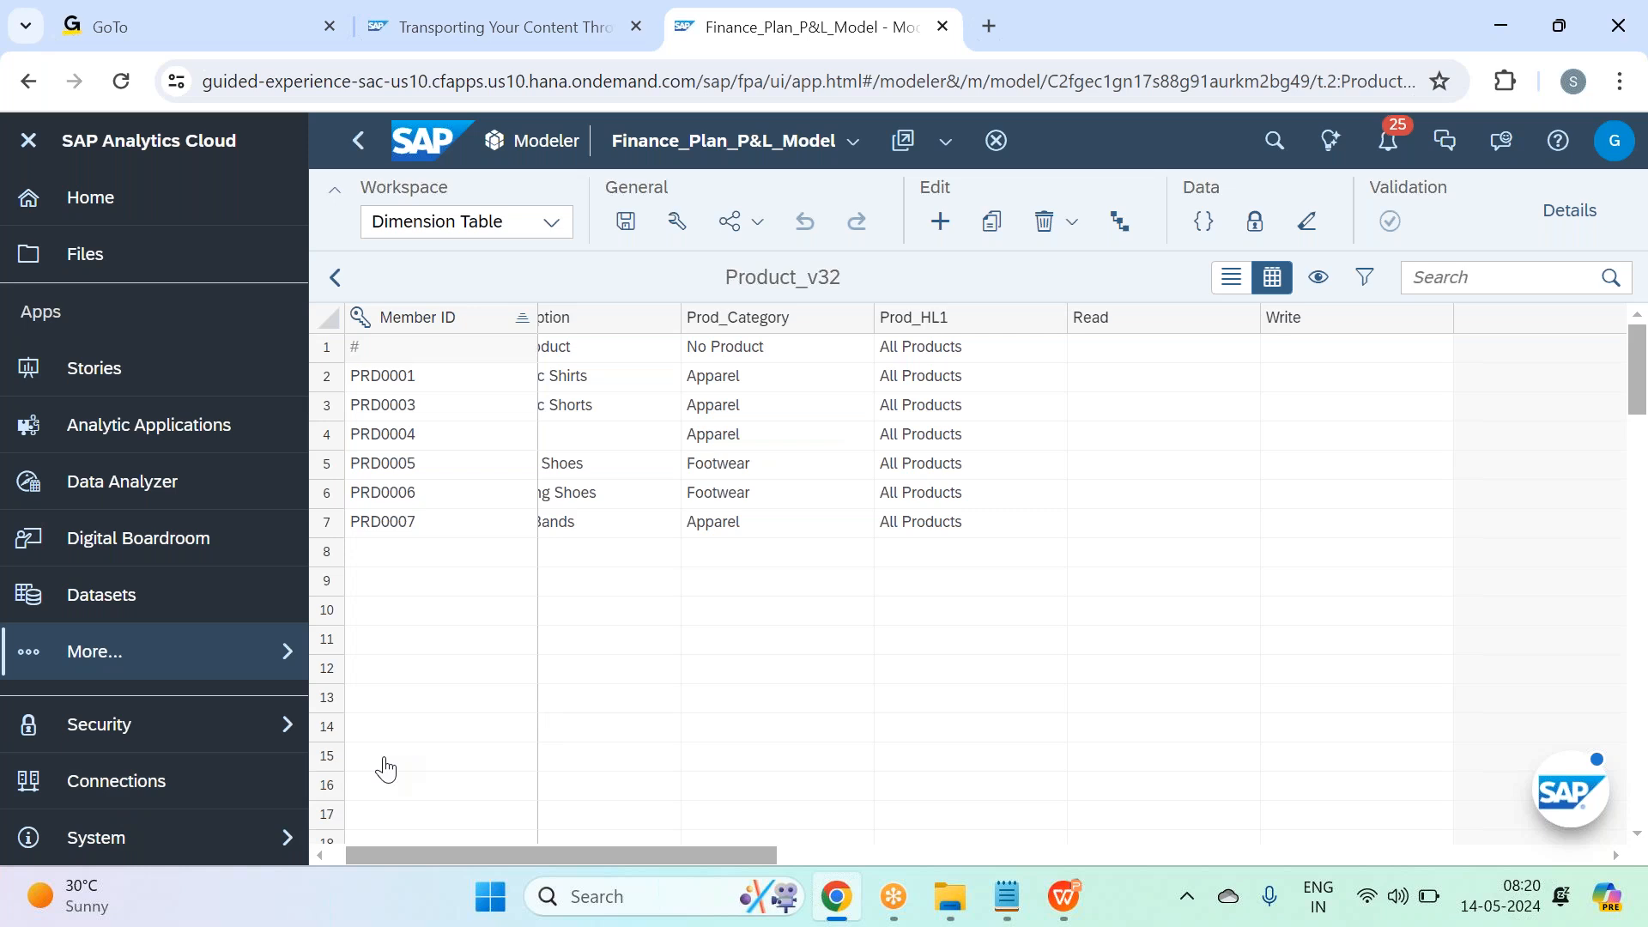
Step: Return to the transport help page and examine the Exporting Content and Importing Content procedures
key("alt+Tab")
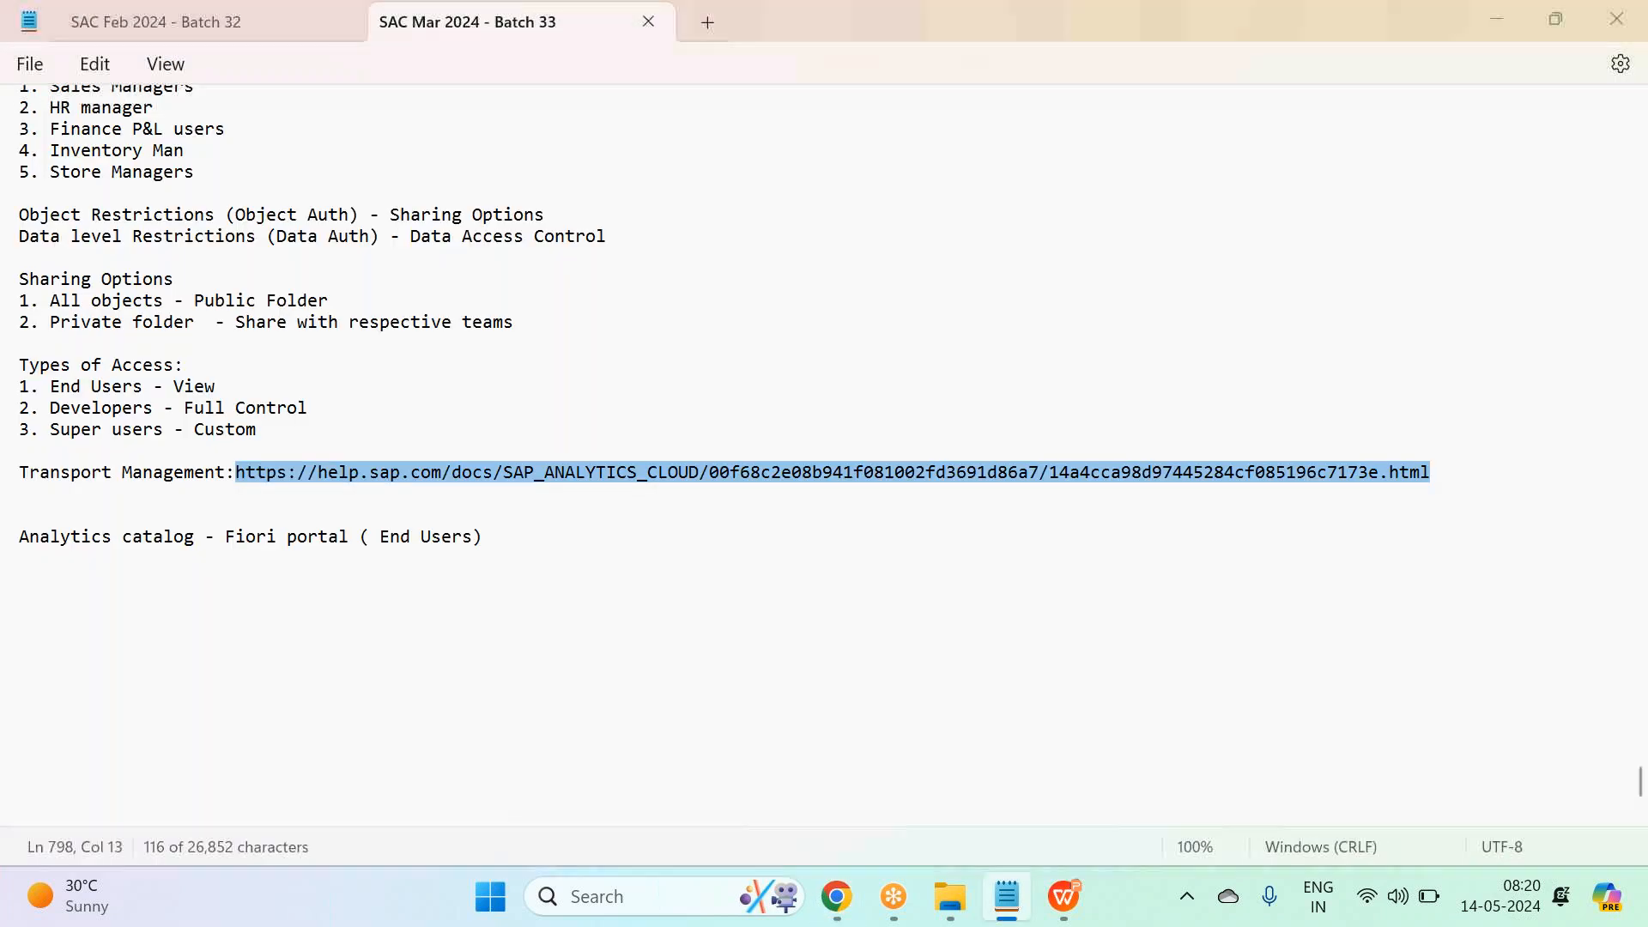
key("alt+Tab")
left_click(426, 29)
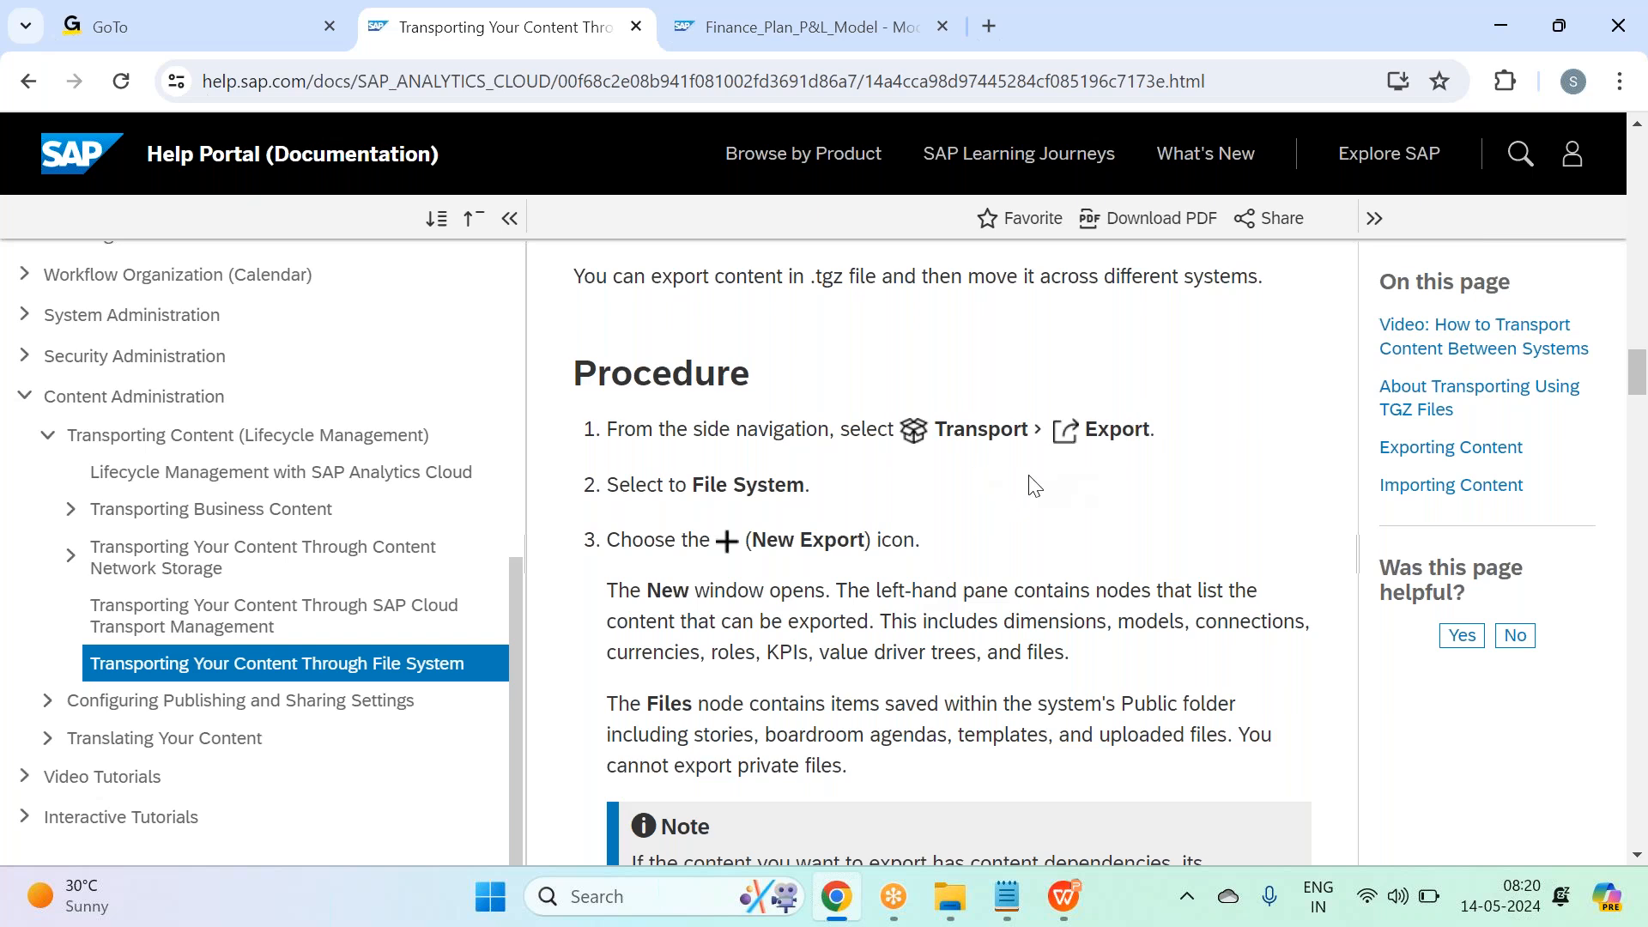
scroll(1032, 486, "down", 3)
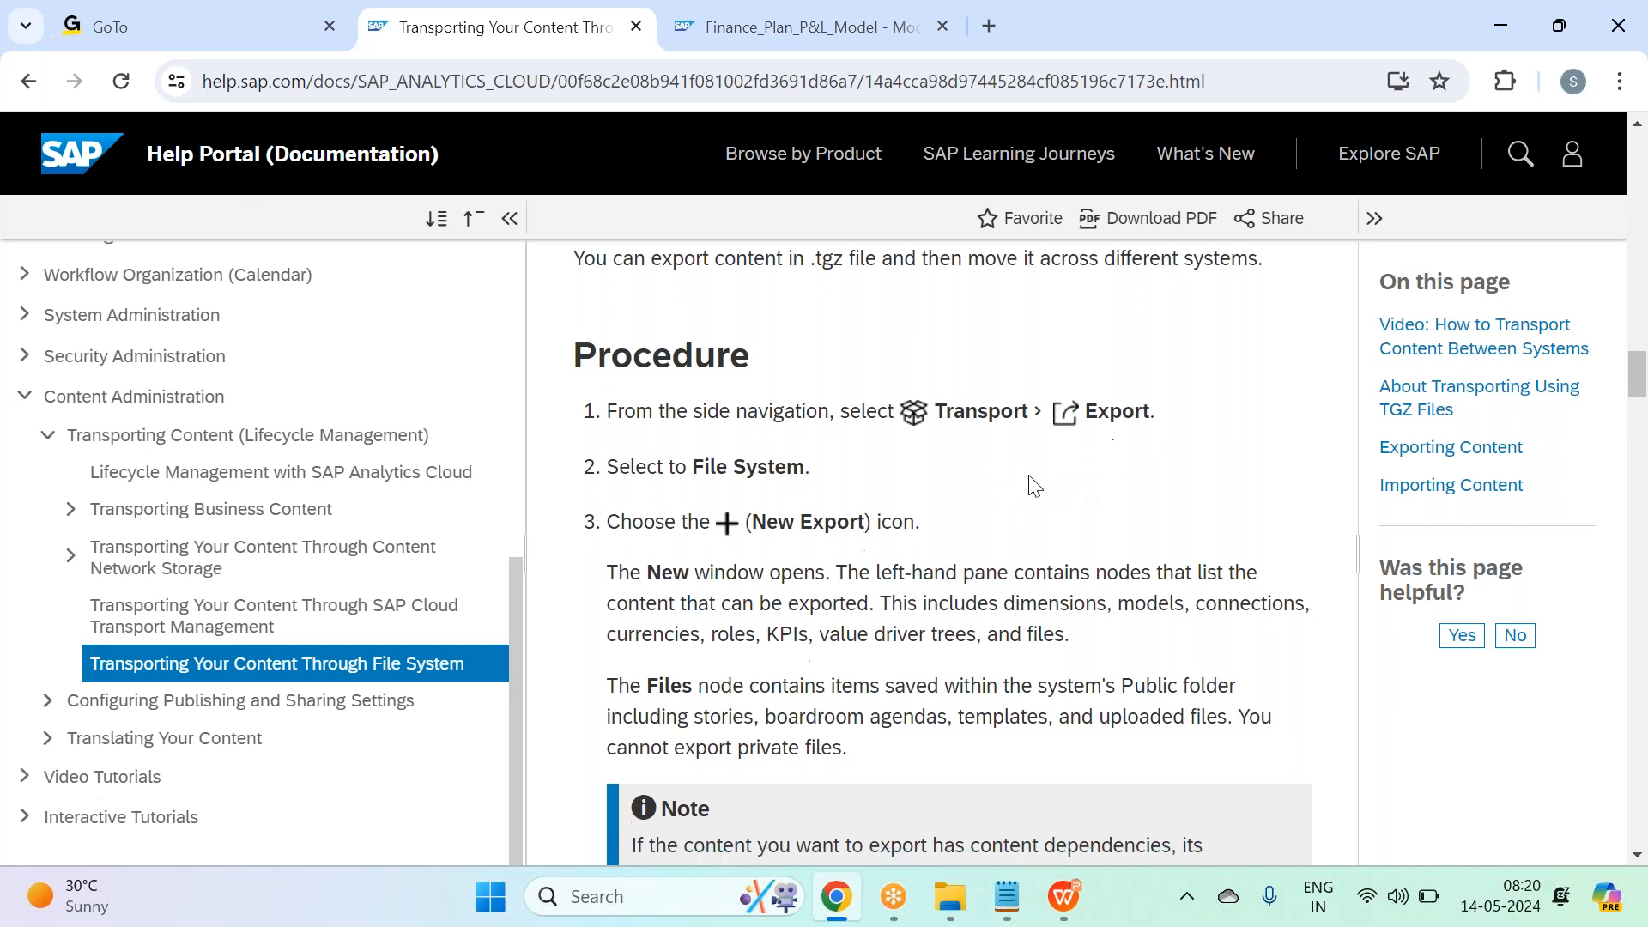
scroll(1032, 486, "down", 12)
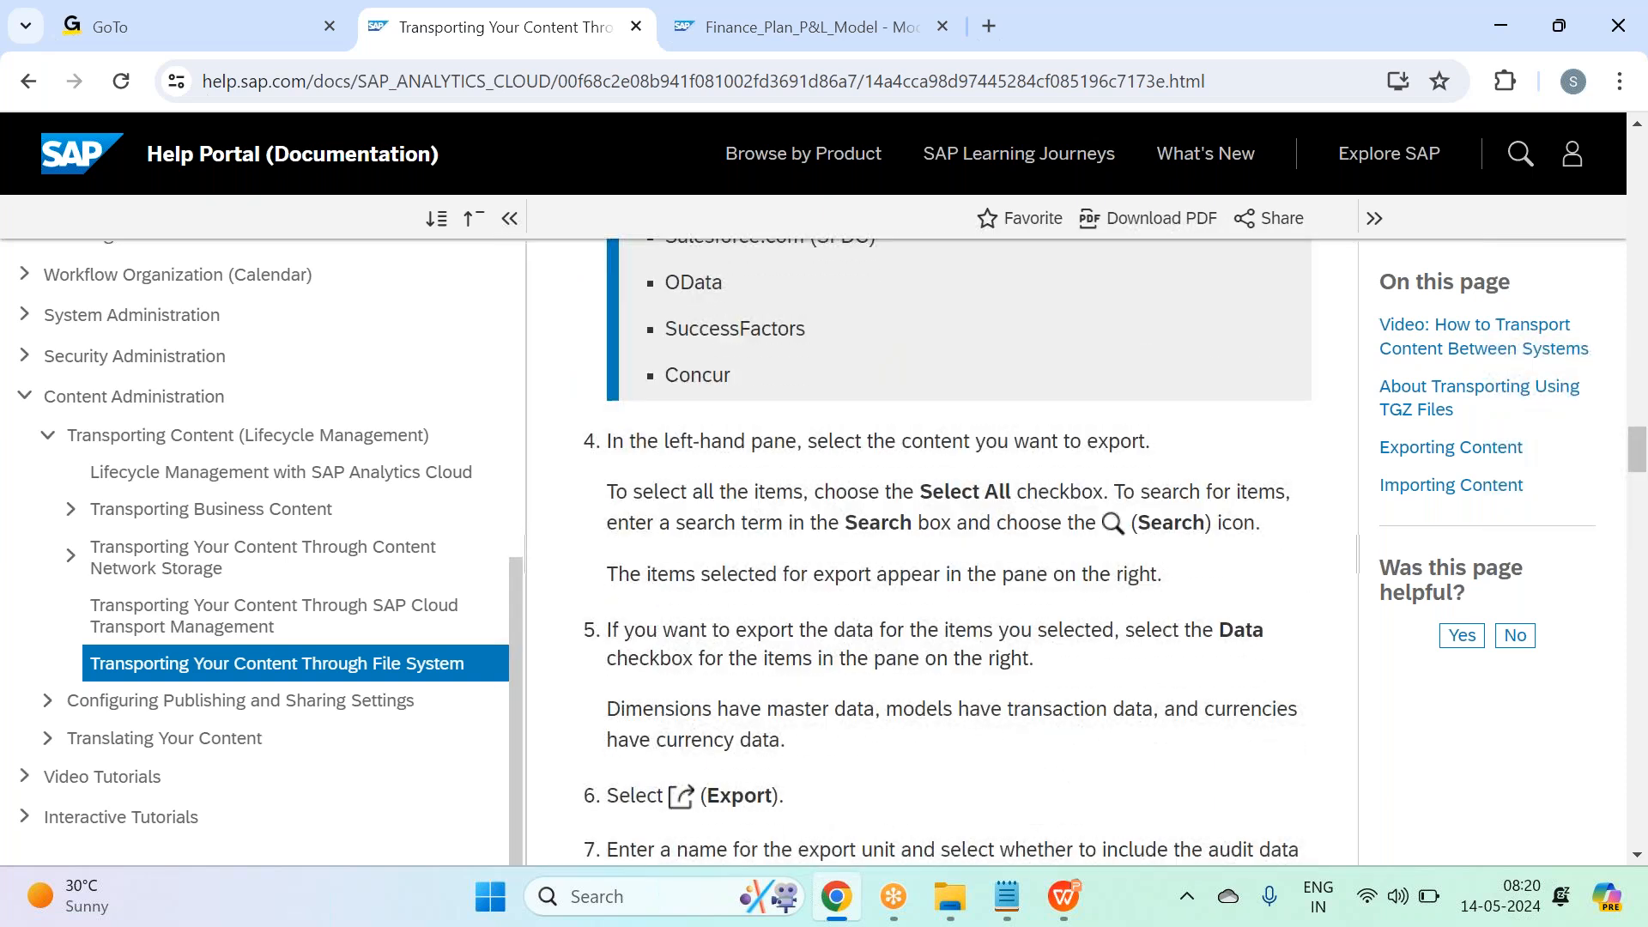
scroll(1033, 486, "down", 10)
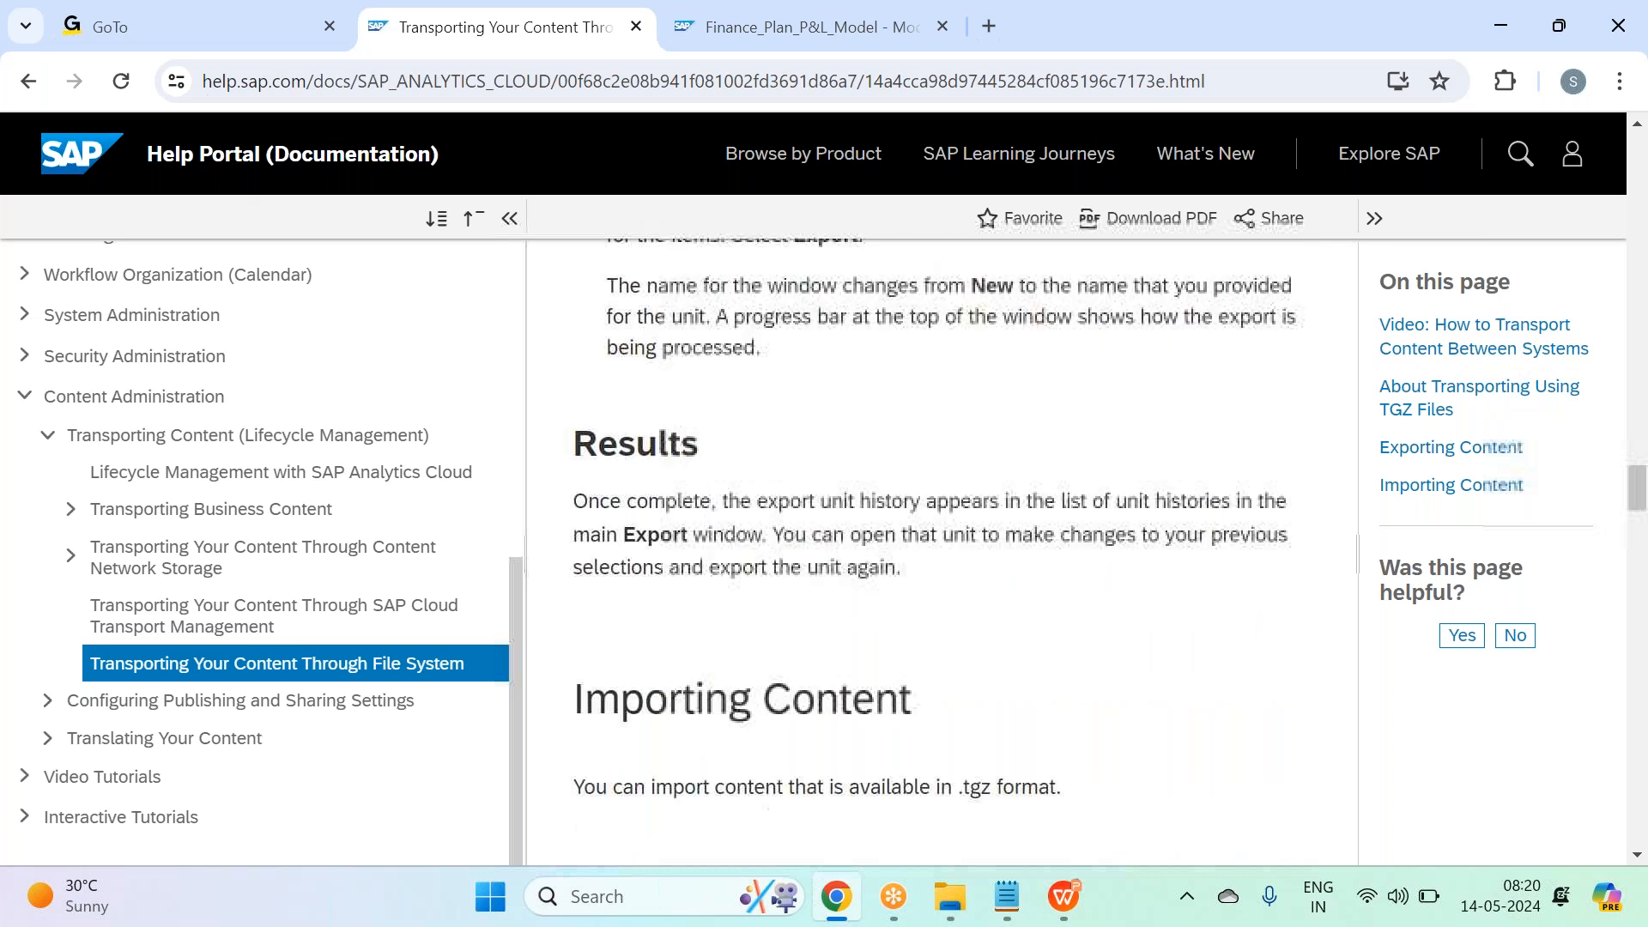
scroll(1033, 486, "down", 3)
scroll(992, 510, "down", 1)
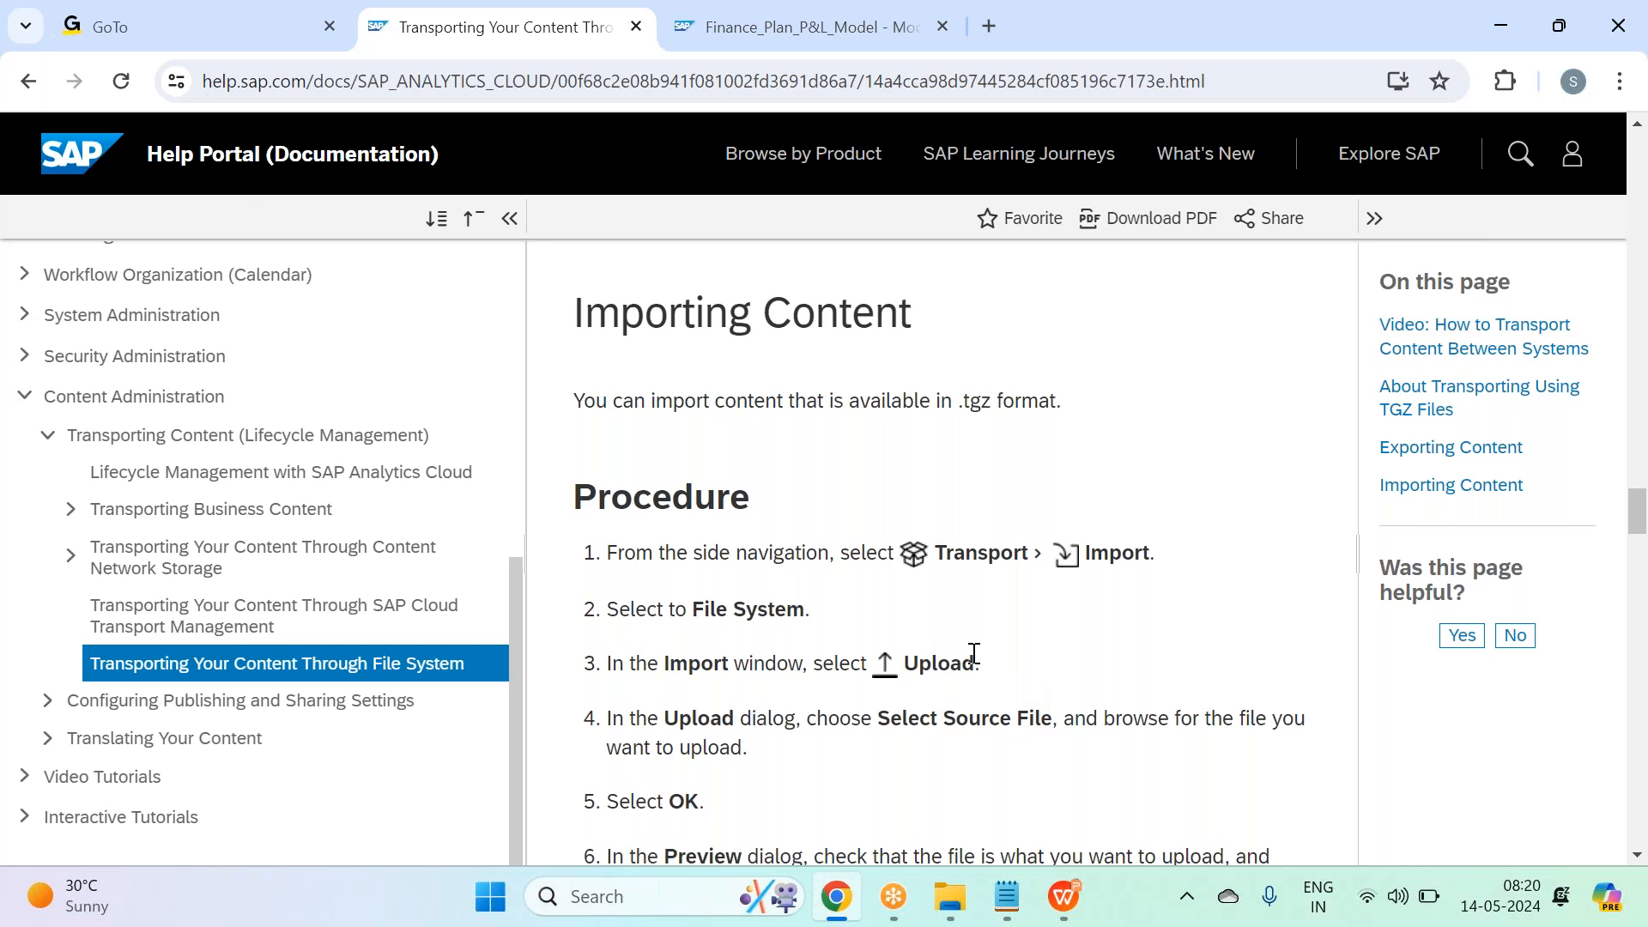
scroll(974, 653, "down", 4)
scroll(974, 652, "up", 12)
scroll(944, 550, "up", 20)
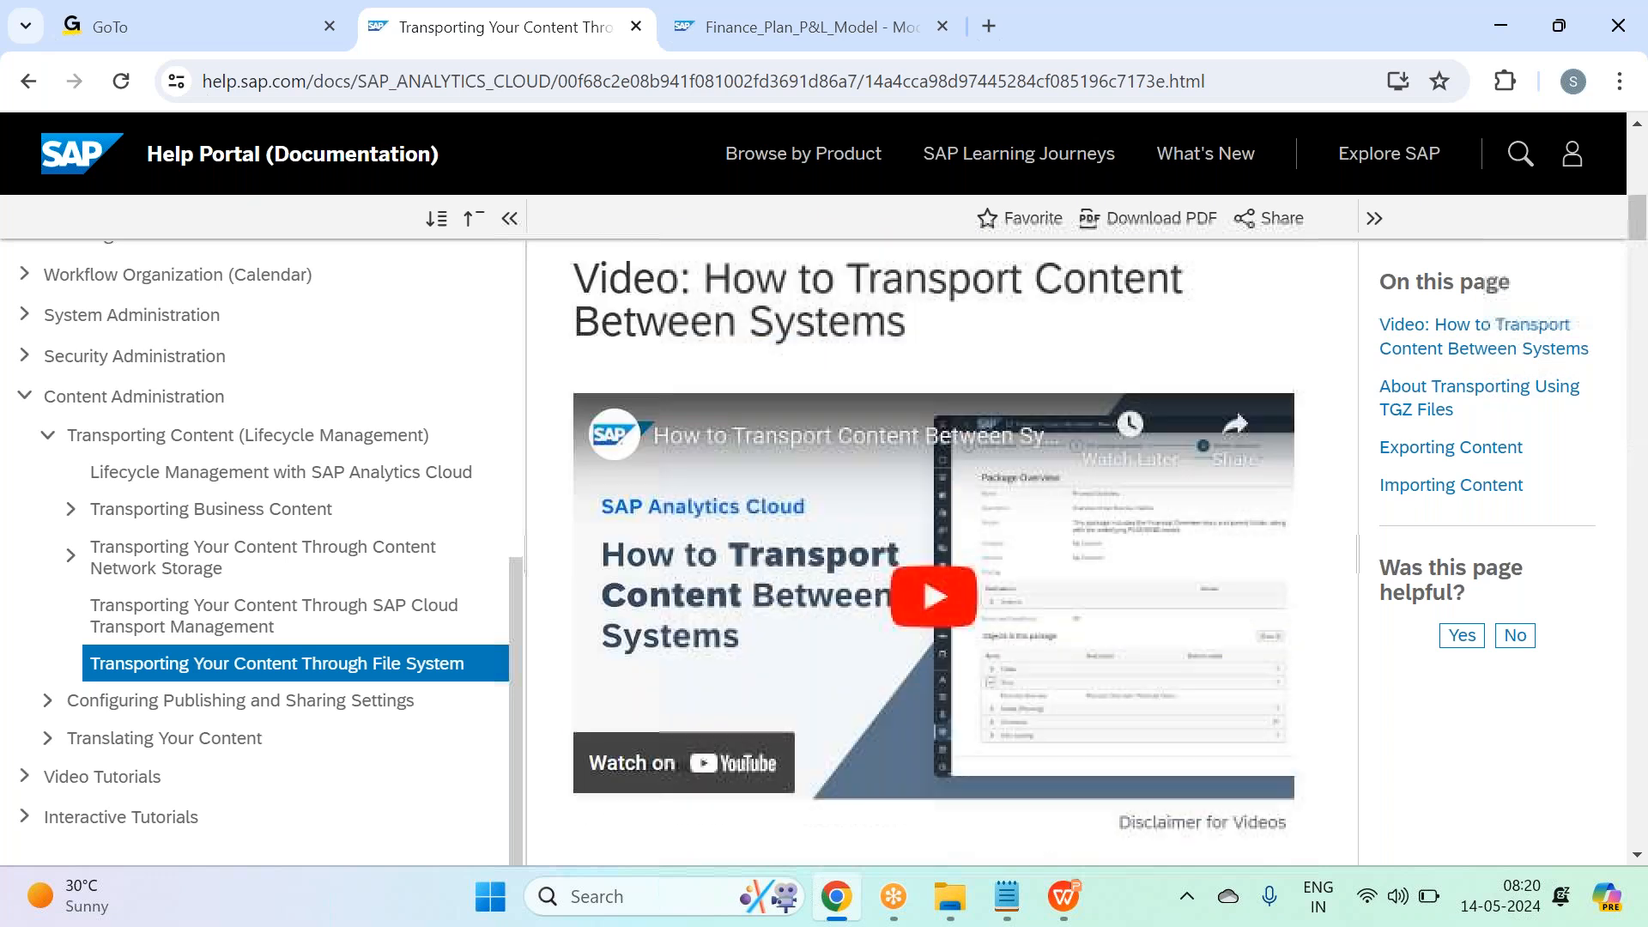
Step: Play the How to Transport Content Between Systems video, pause it at 0:35 and dismiss the suggested videos
left_click(927, 611)
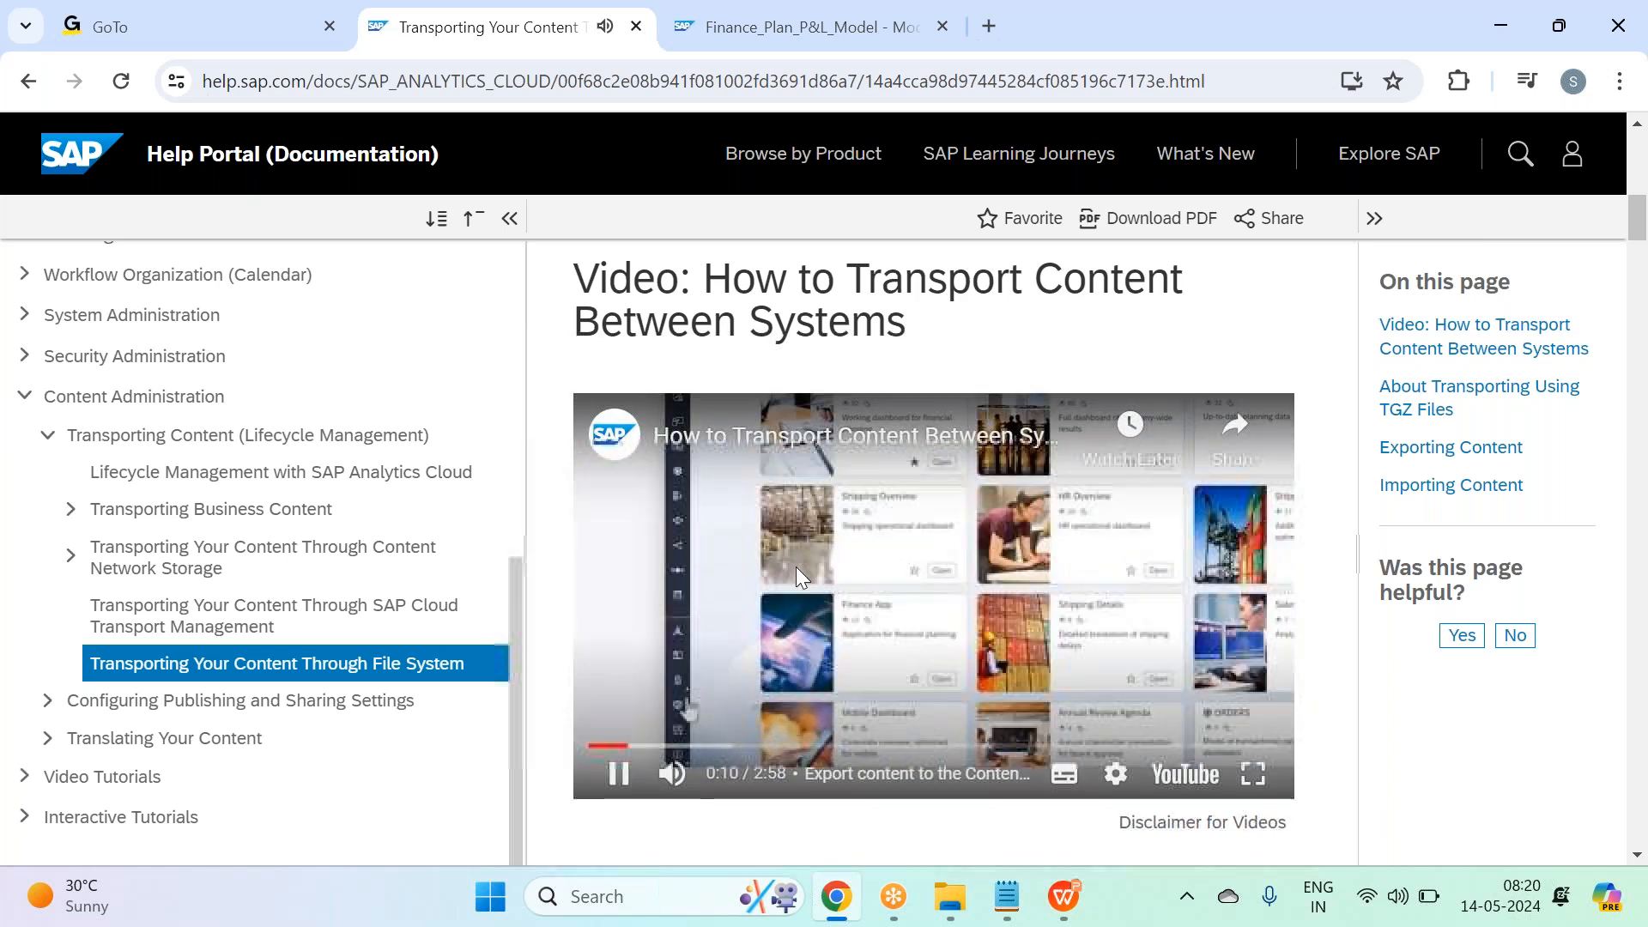
left_click(618, 772)
left_click(697, 745)
left_click(620, 775)
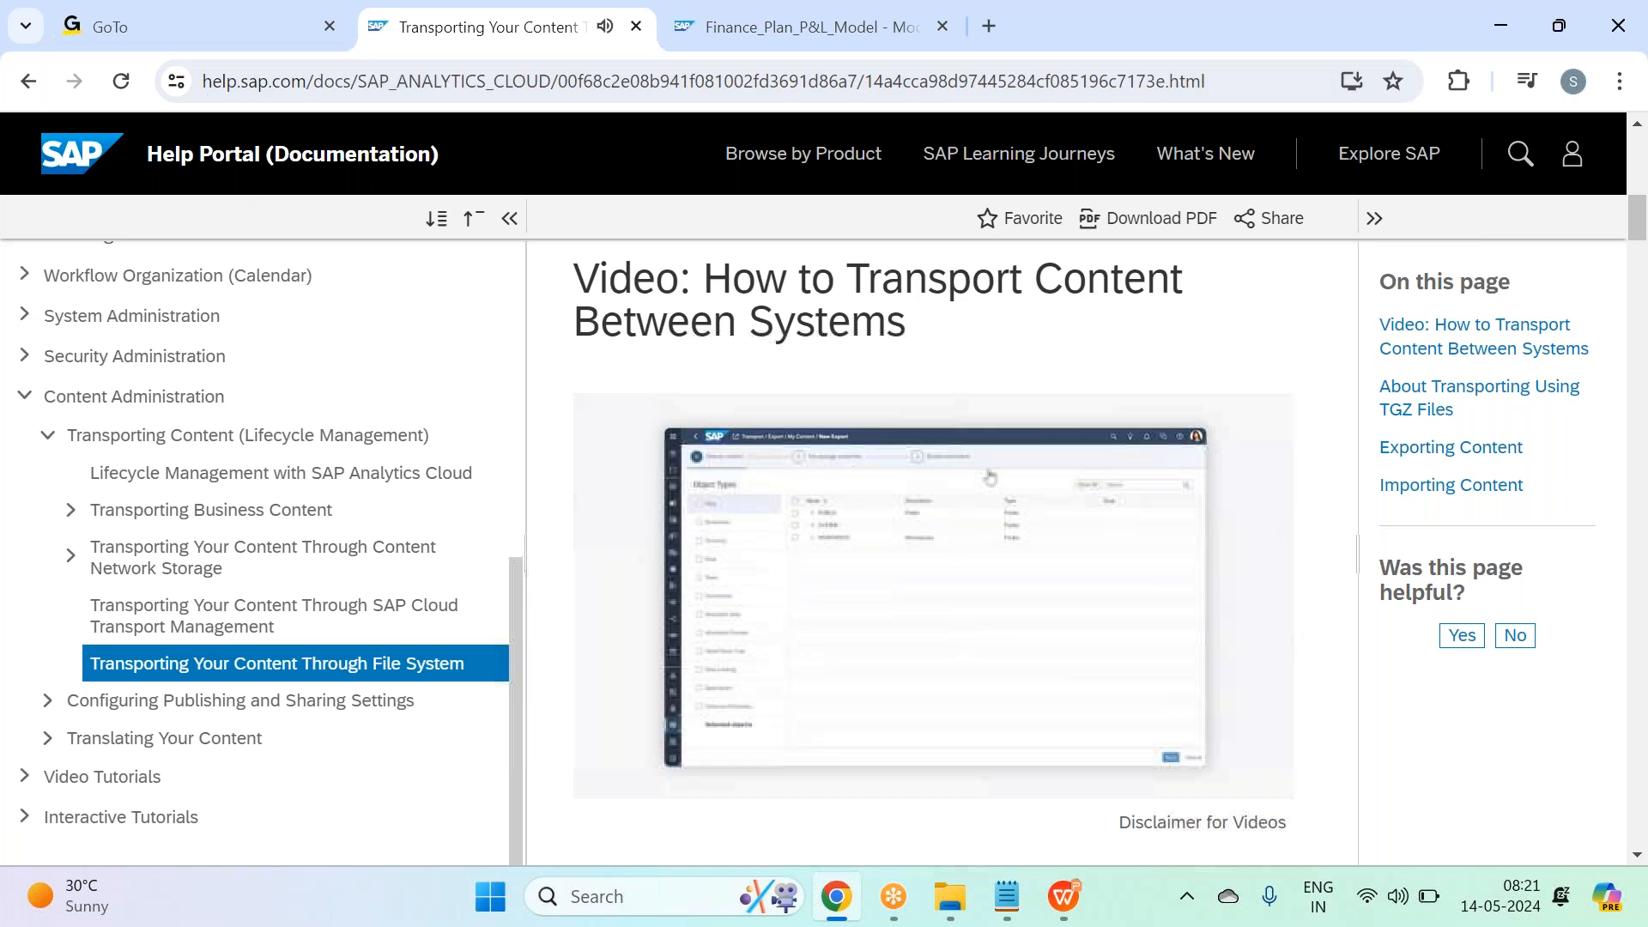
left_click(620, 775)
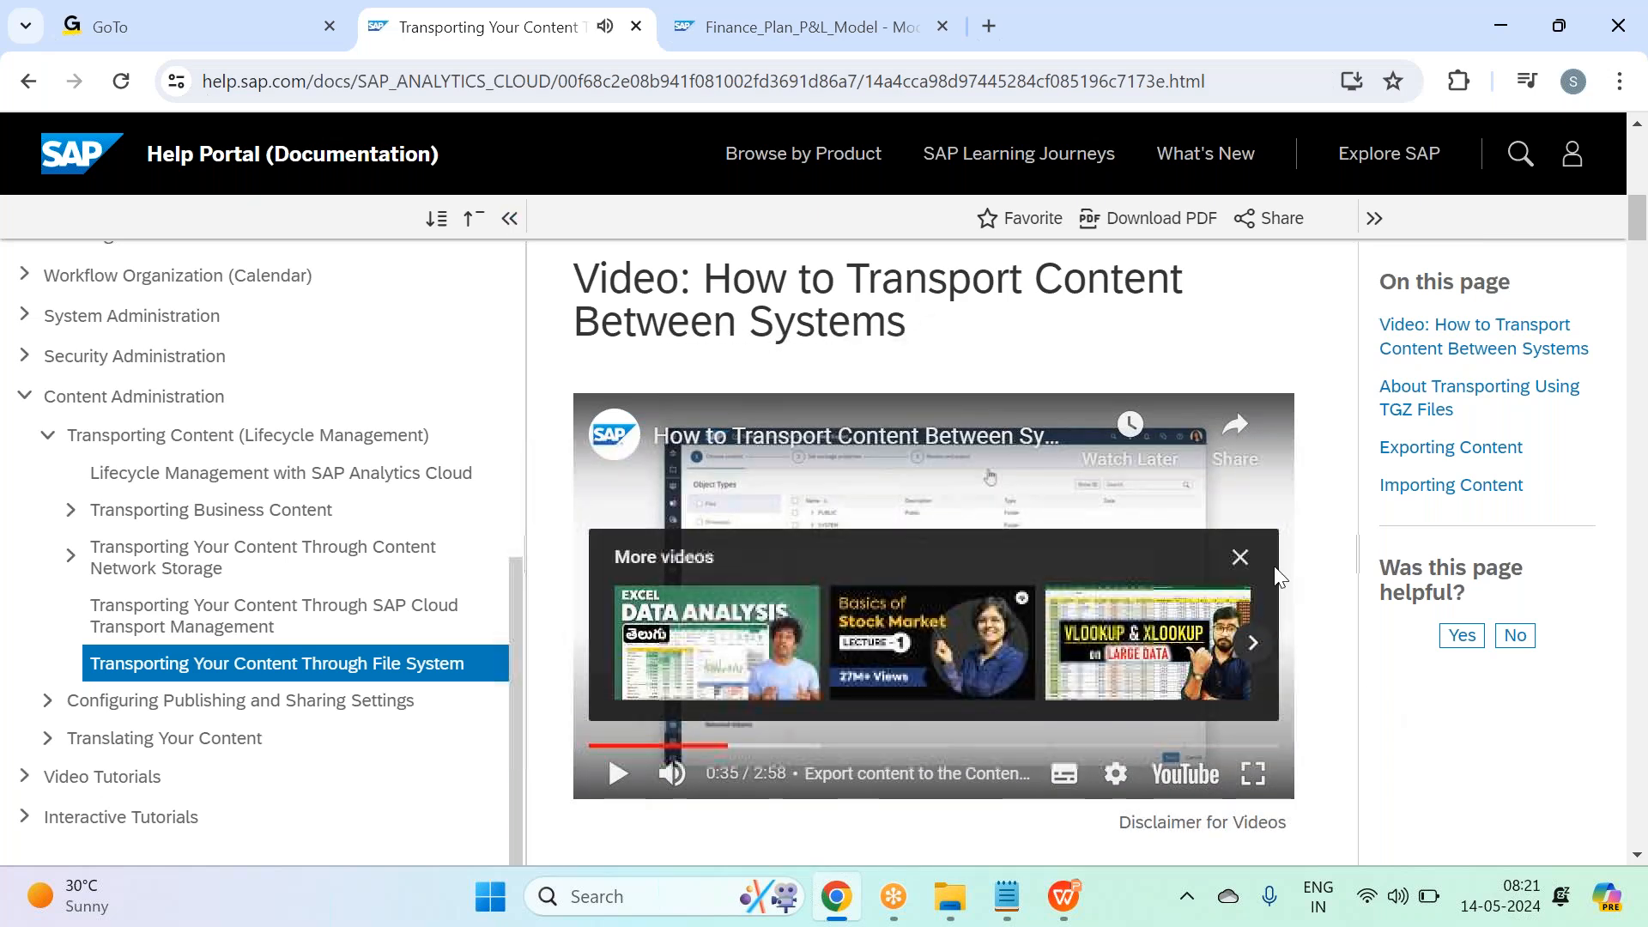
left_click(1240, 557)
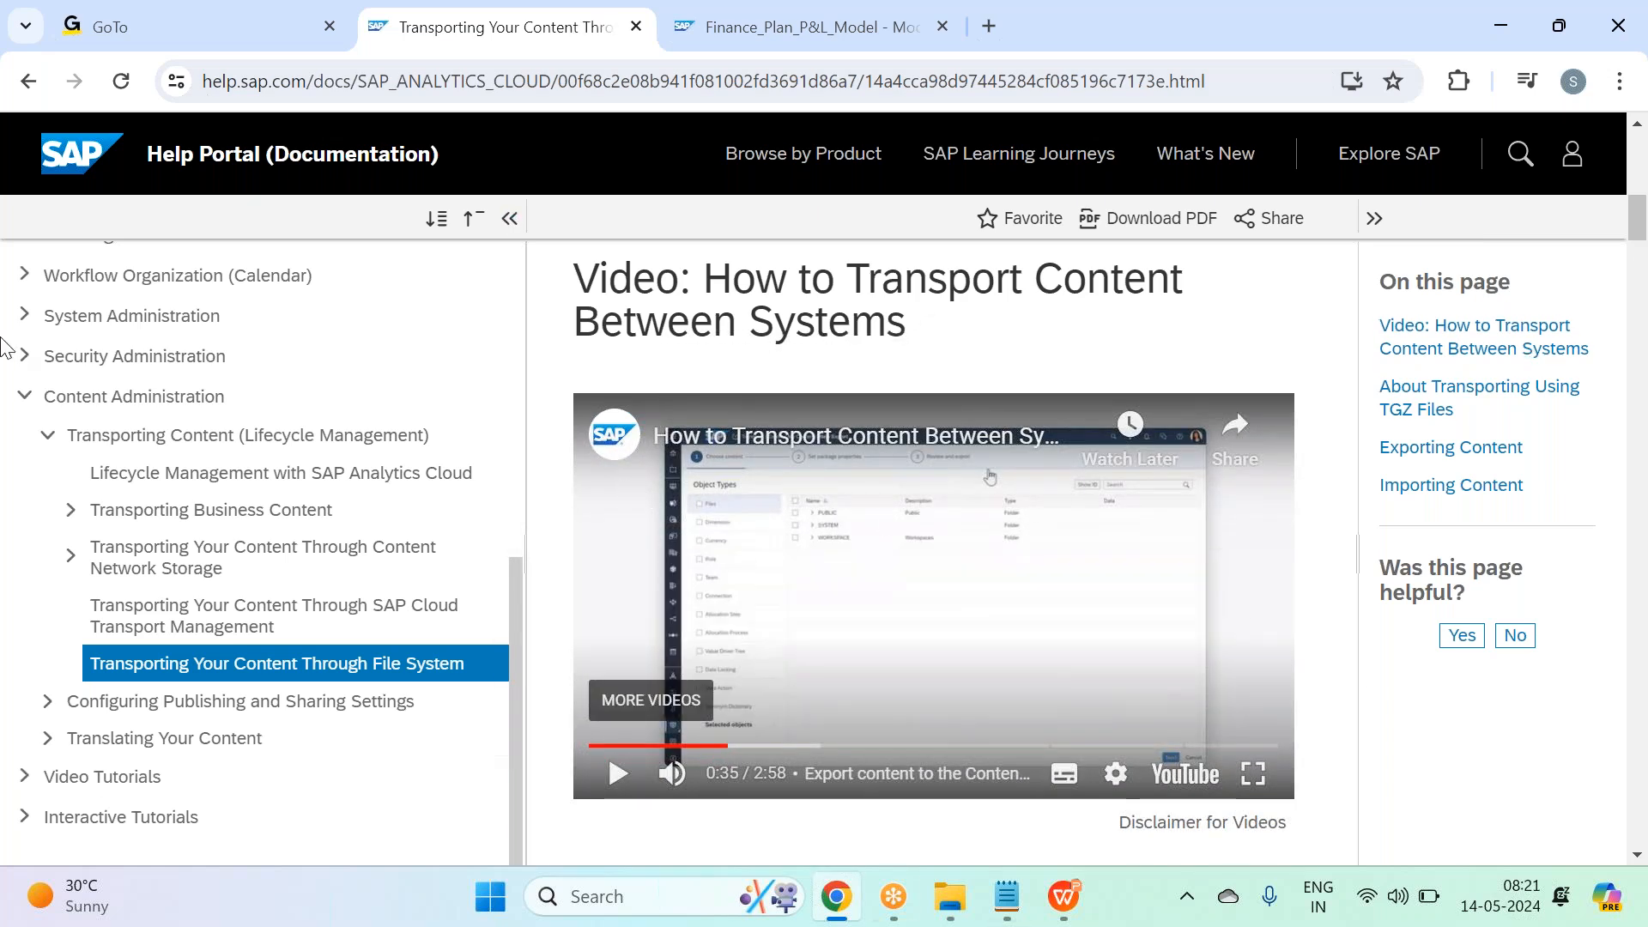
Step: Close the transport help page, switch to the Notepad notes and place the cursor after the Analytics catalog line
left_click(1007, 896)
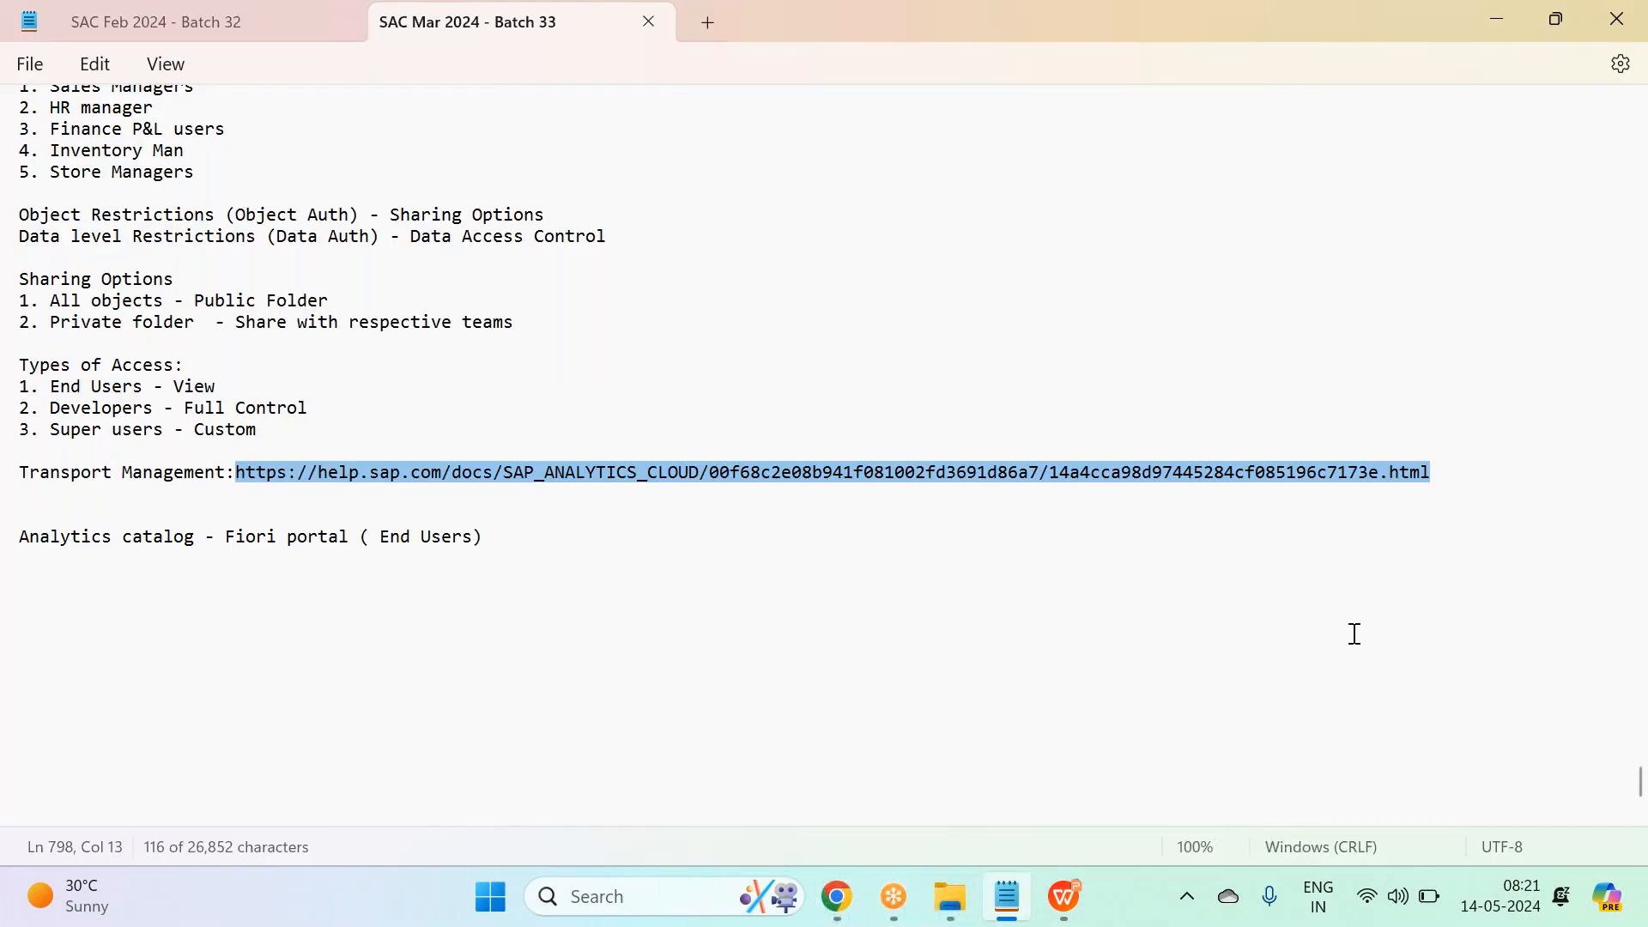
left_click(837, 896)
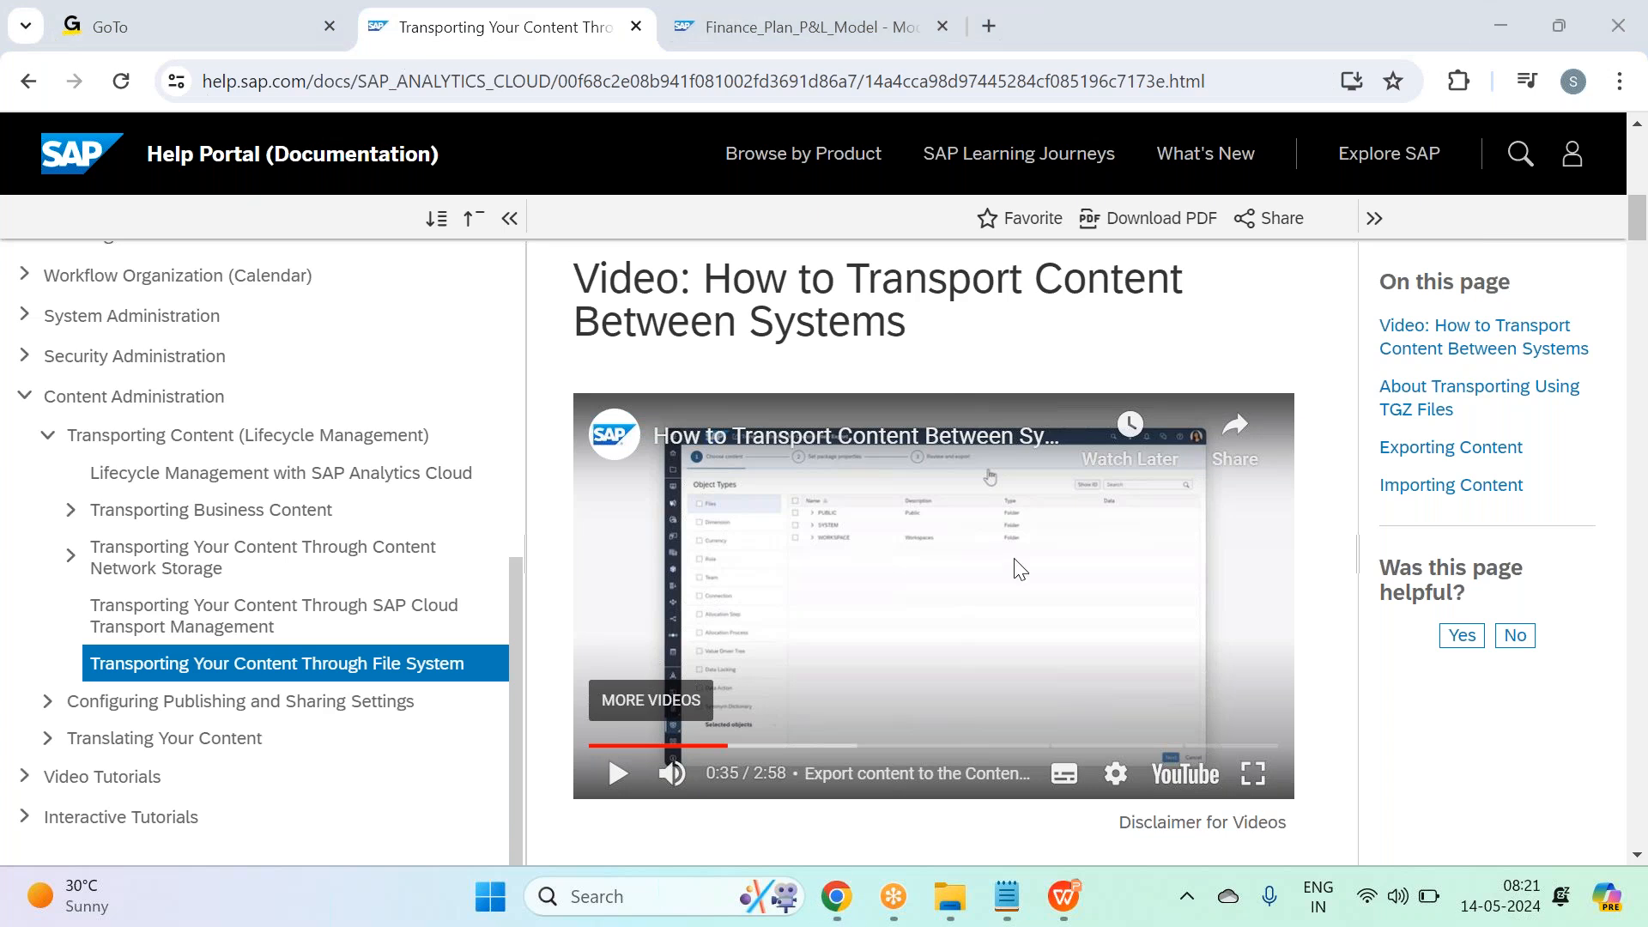
left_click(636, 27)
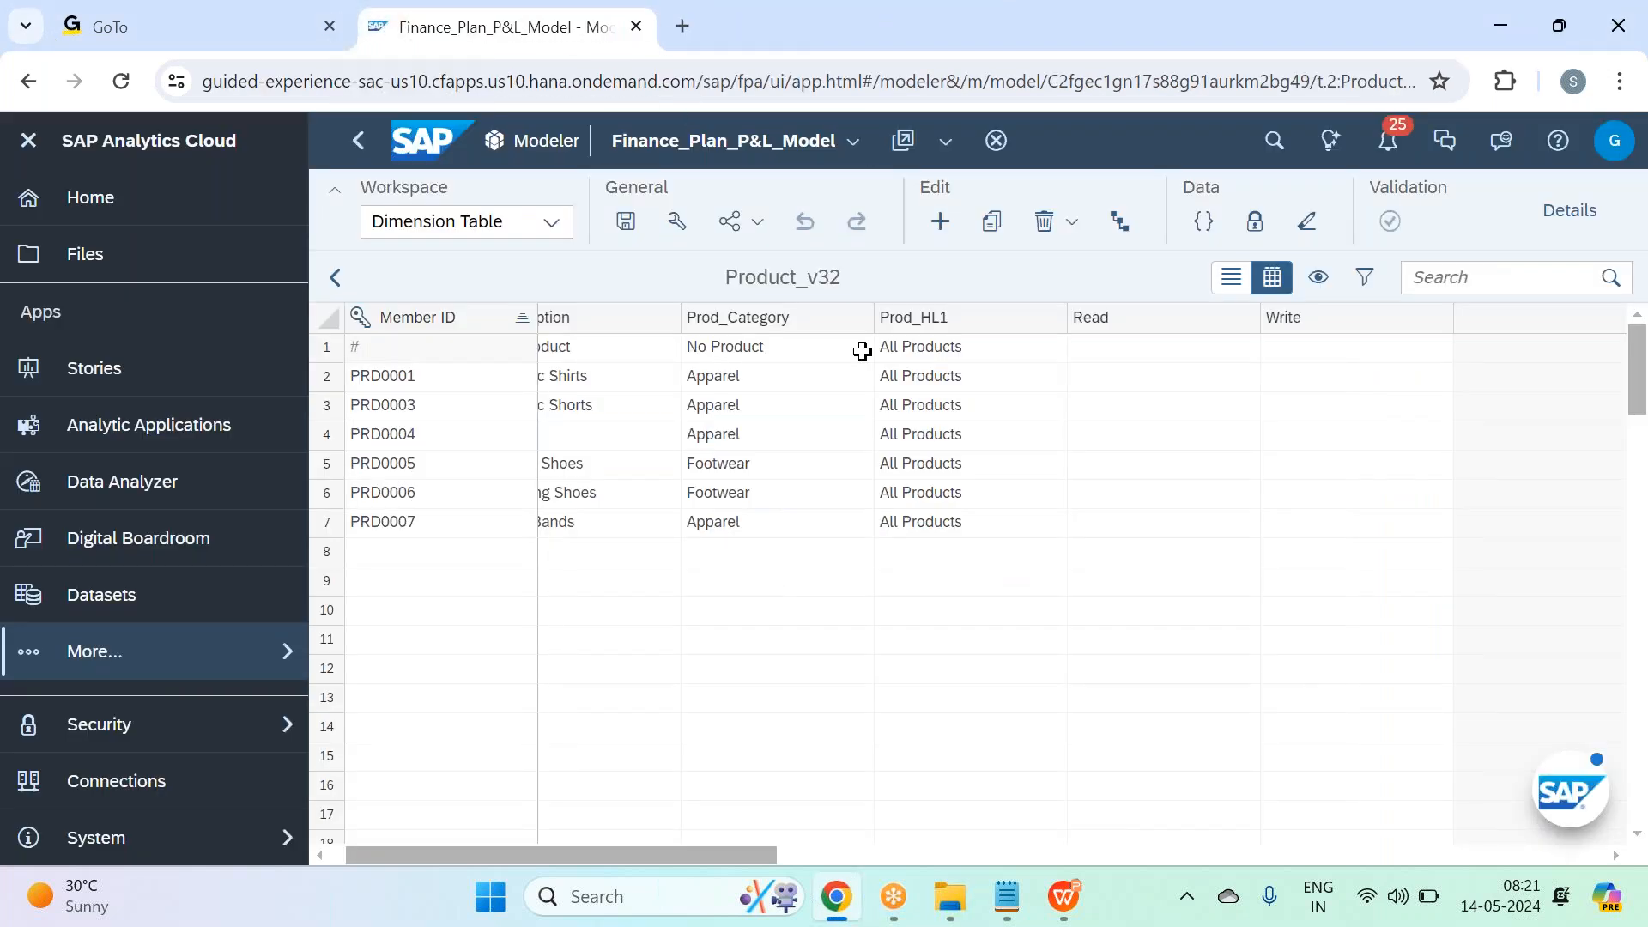
key("alt+Tab")
left_click(1187, 534)
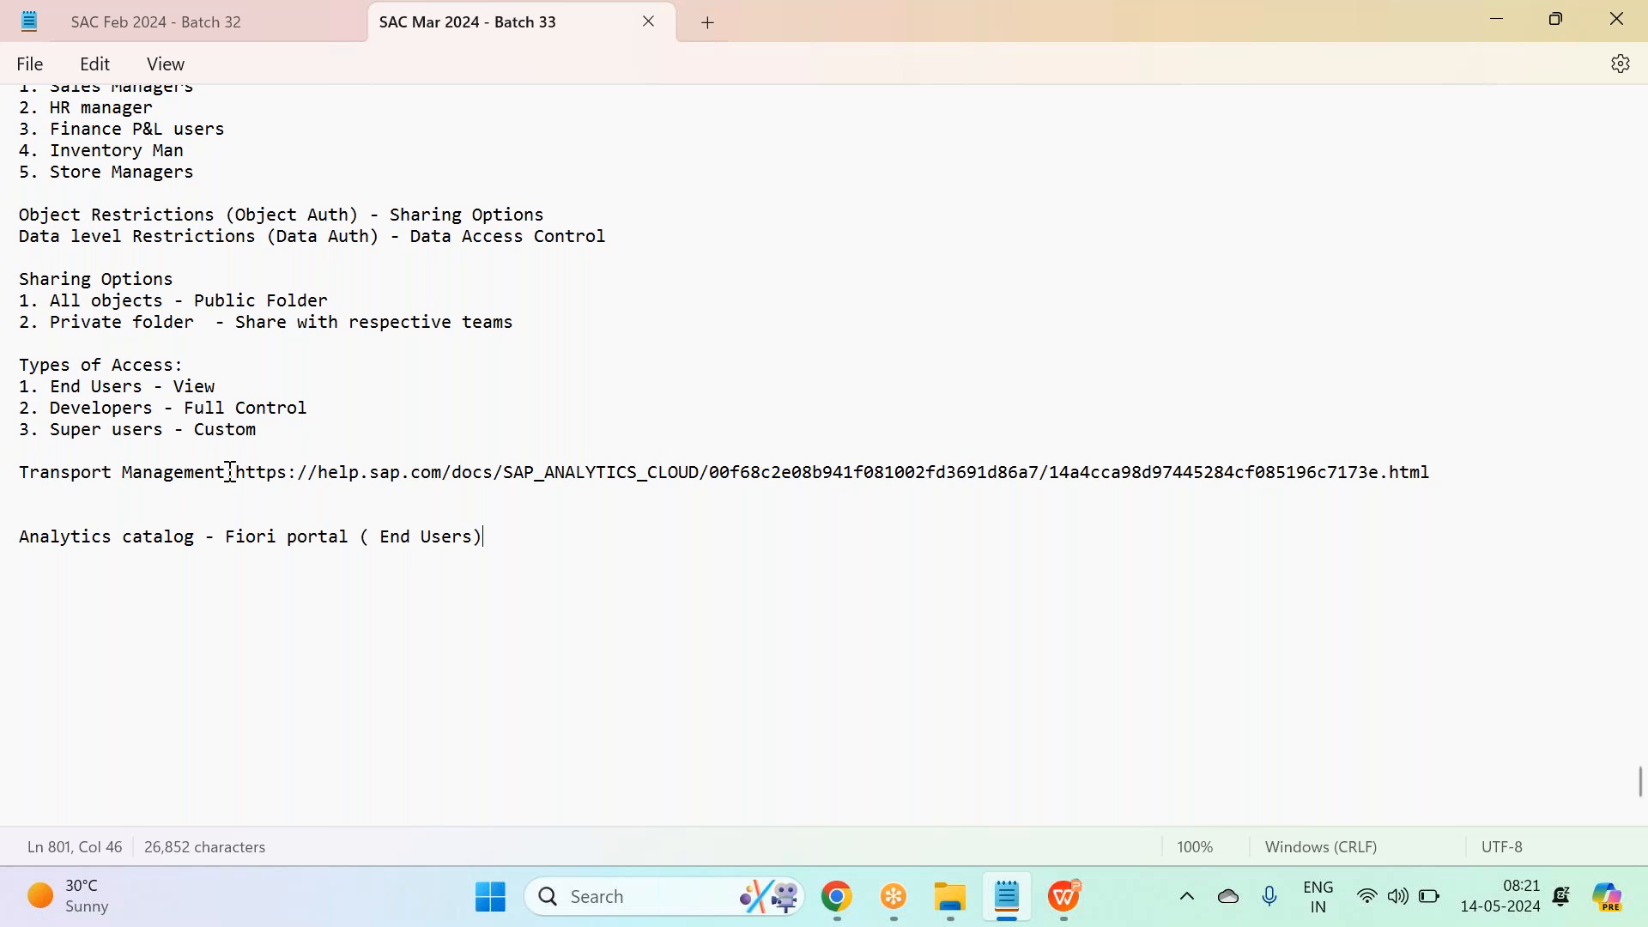
Step: Switch back to SAP Analytics Cloud, open Files at the Planning folder and collapse the main navigation
mouse_move(837, 914)
left_click(838, 899)
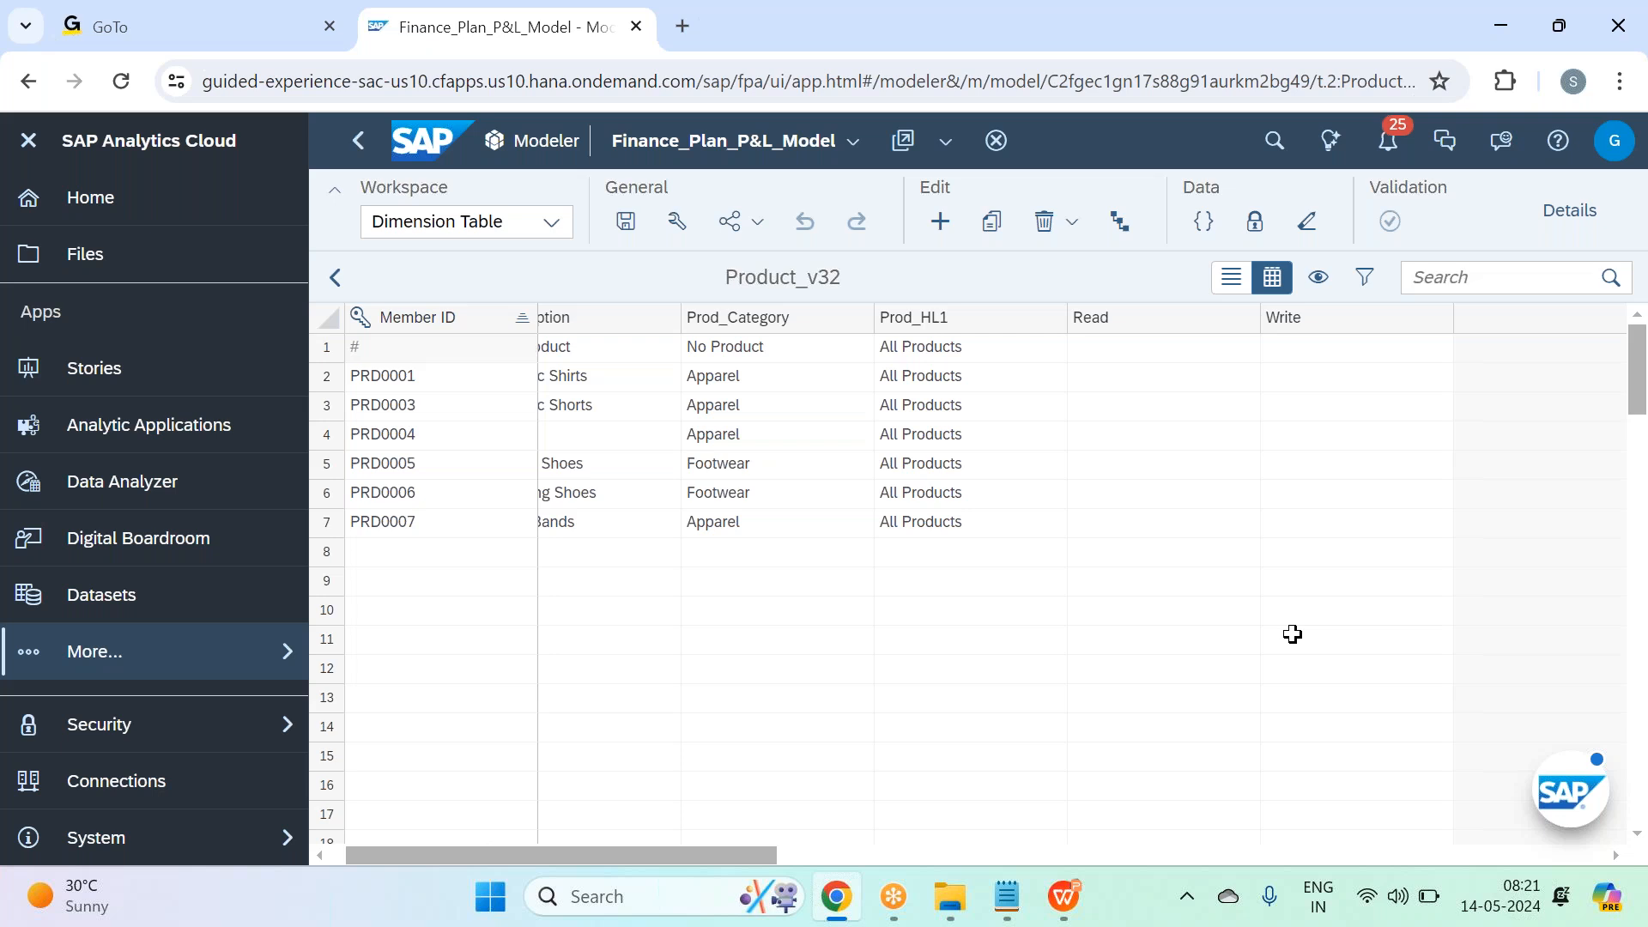
left_click(157, 261)
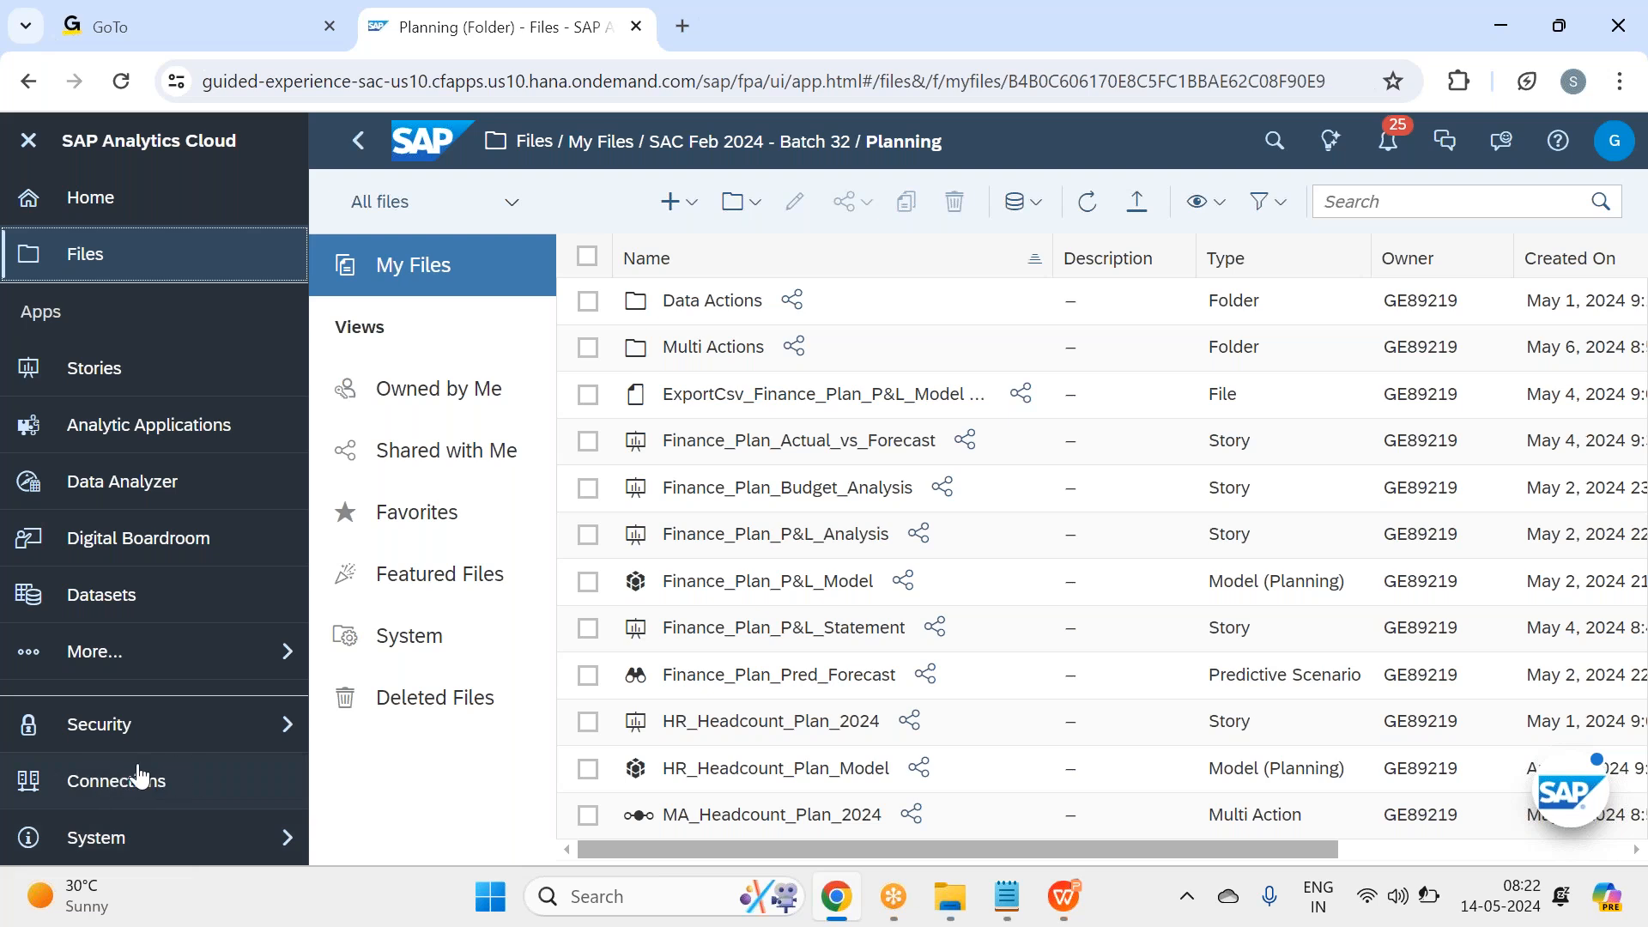
left_click(28, 140)
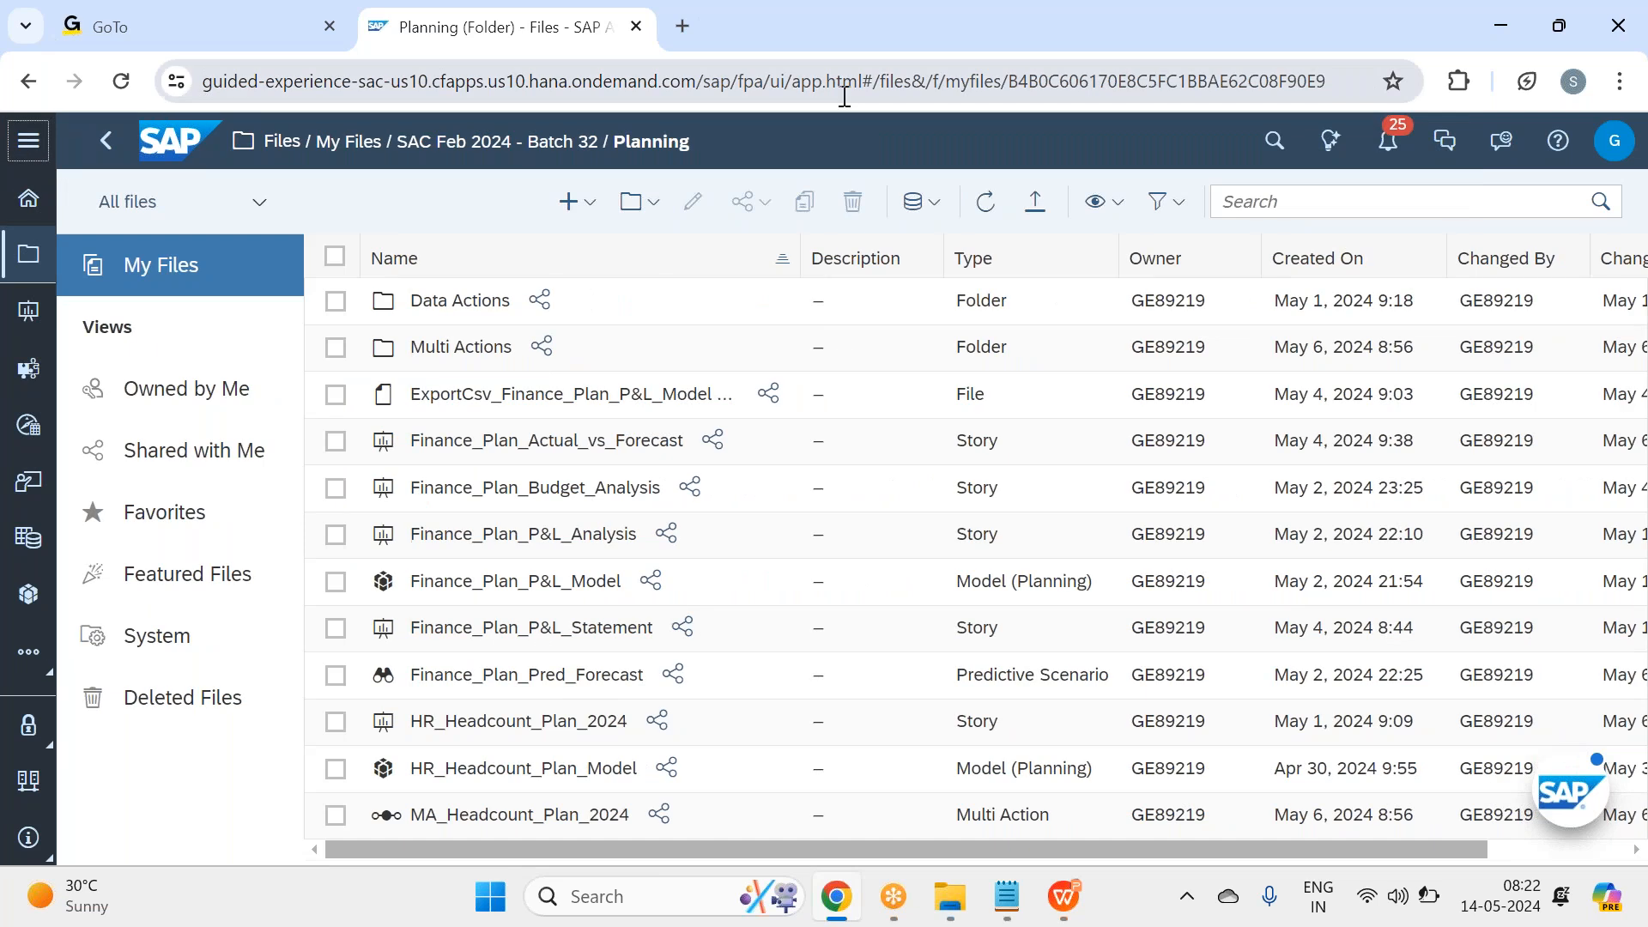
Step: Check the Analytics catalog line in the Notepad notes, open the Catalog on the SAP Analytics Cloud Home page and close its filter pane
left_click(1007, 897)
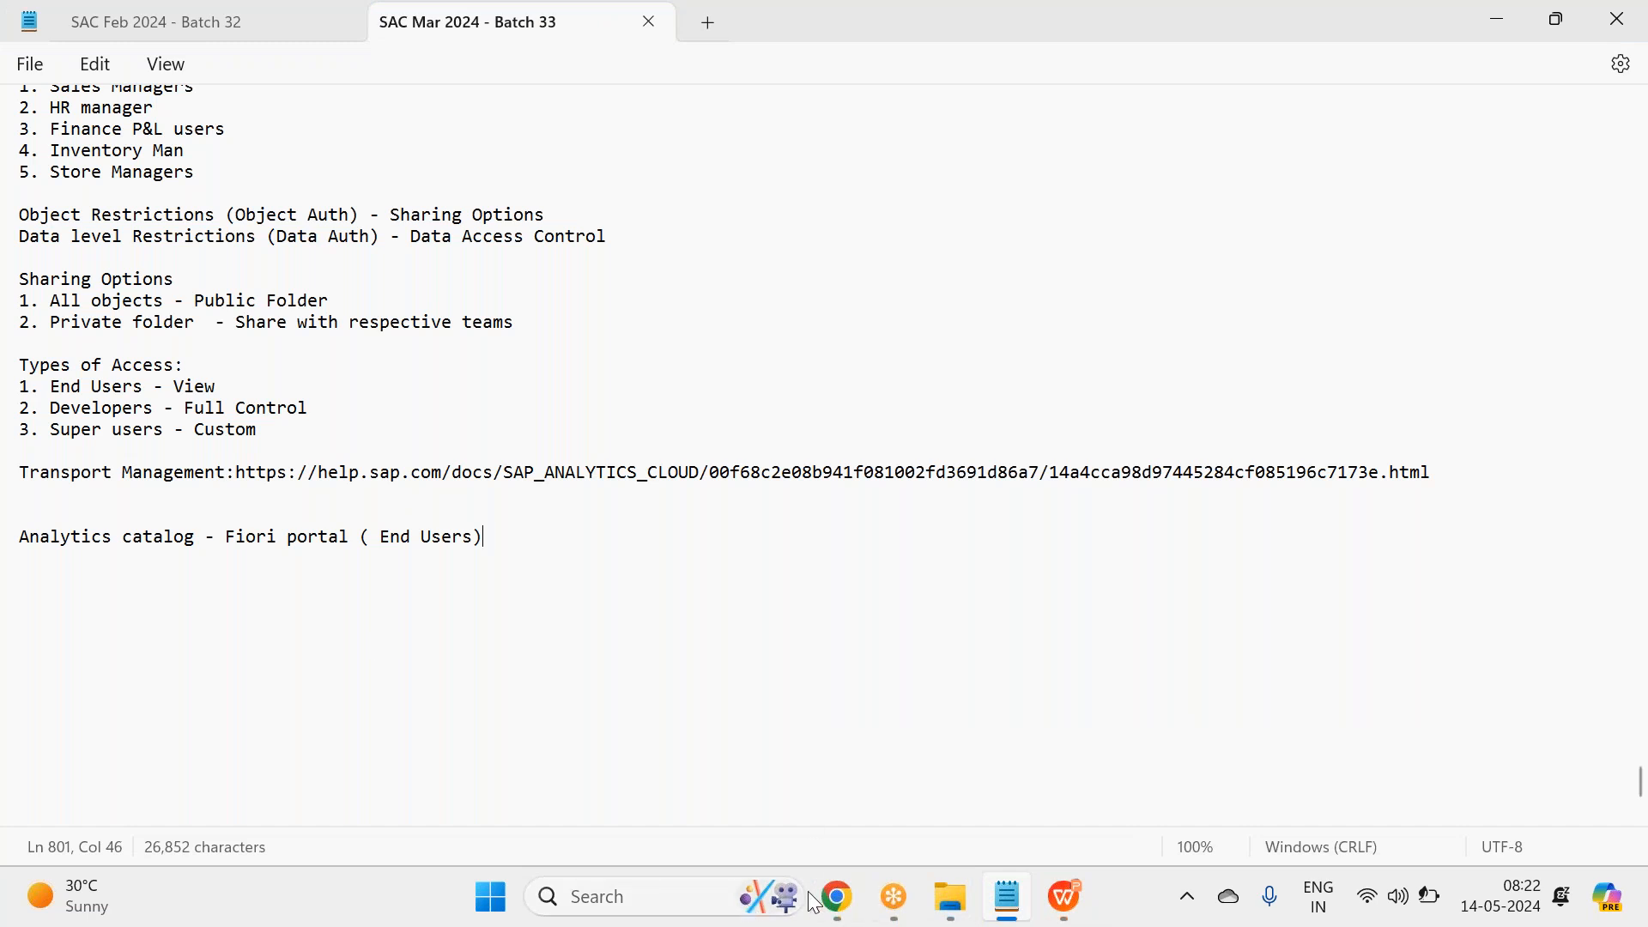
left_click(837, 897)
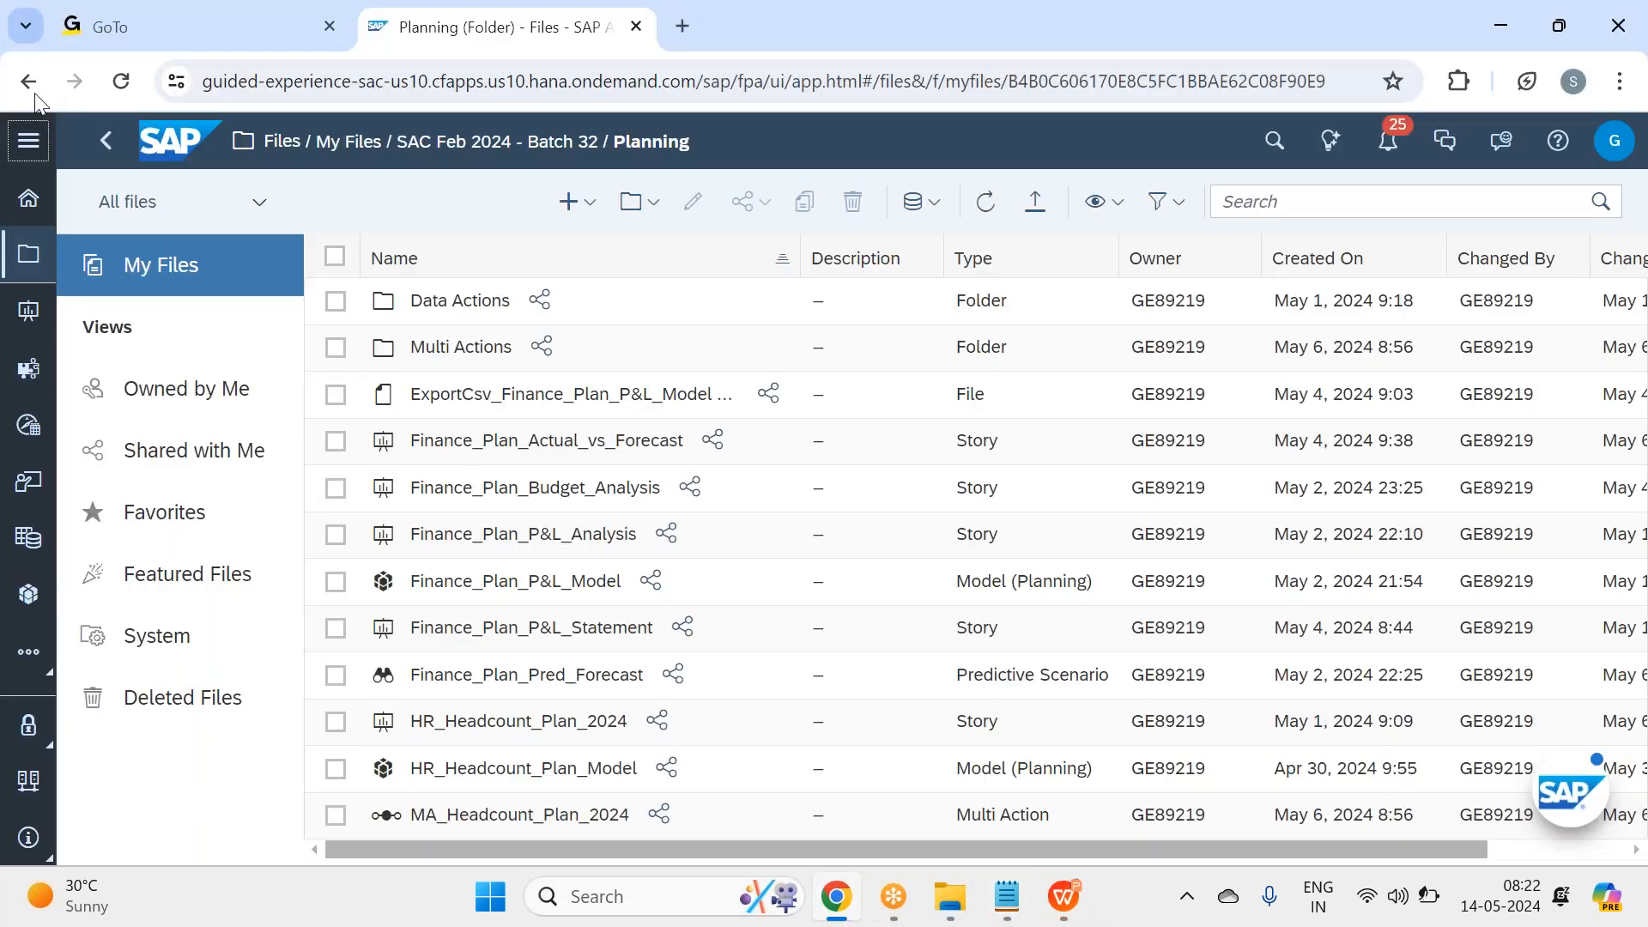
left_click(39, 157)
left_click(128, 202)
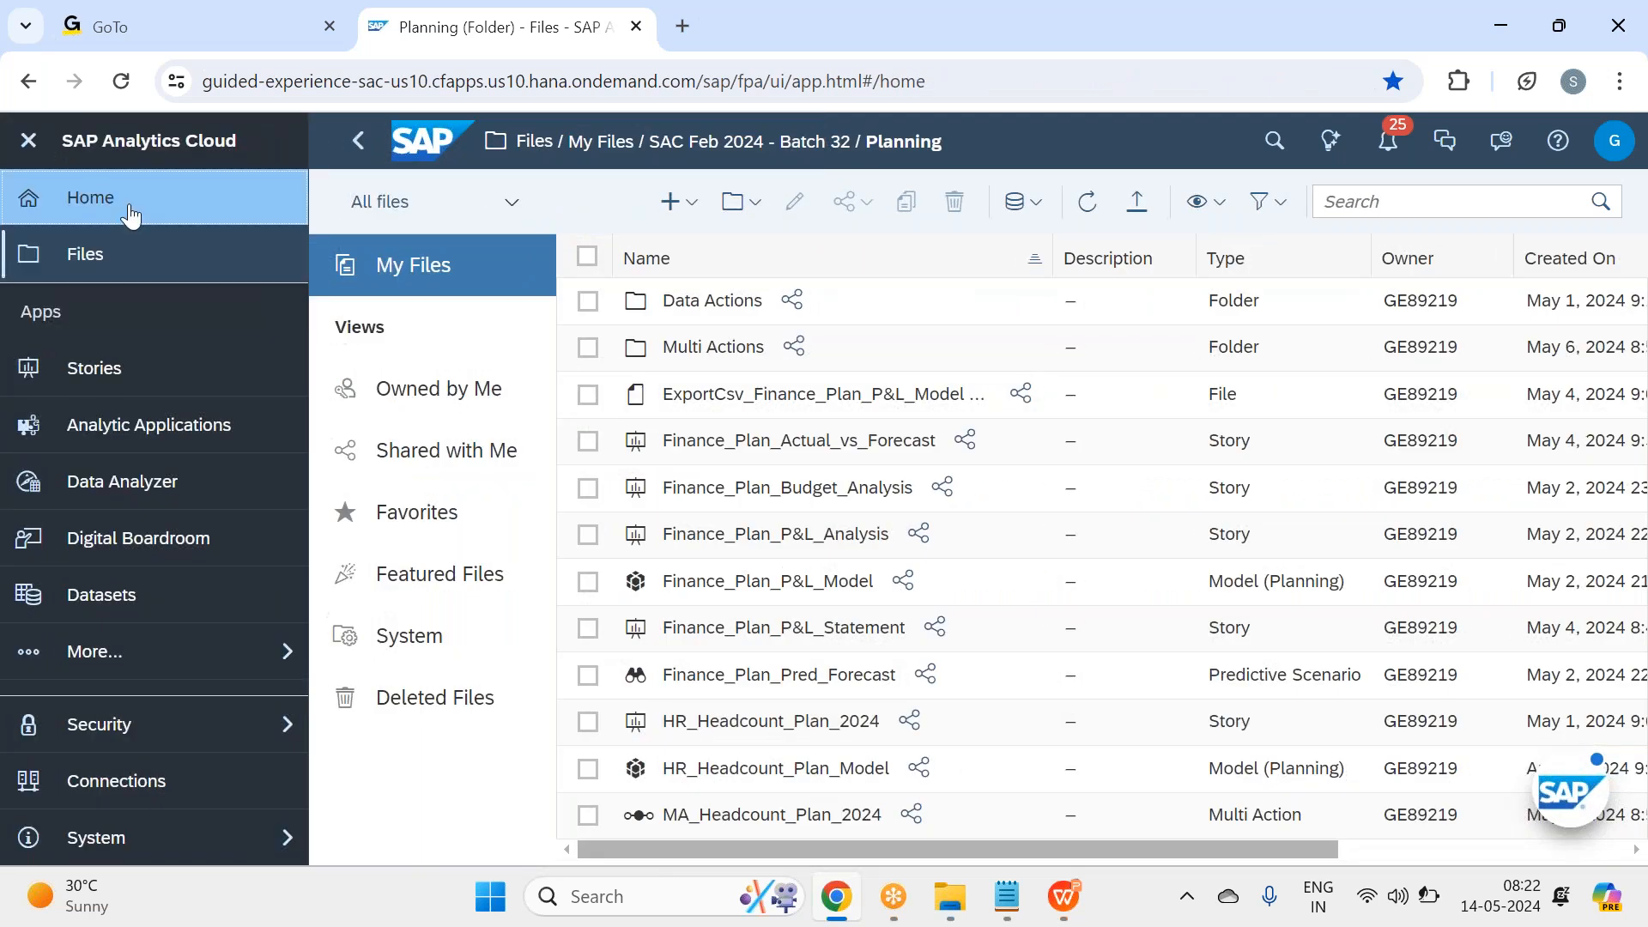
left_click(26, 149)
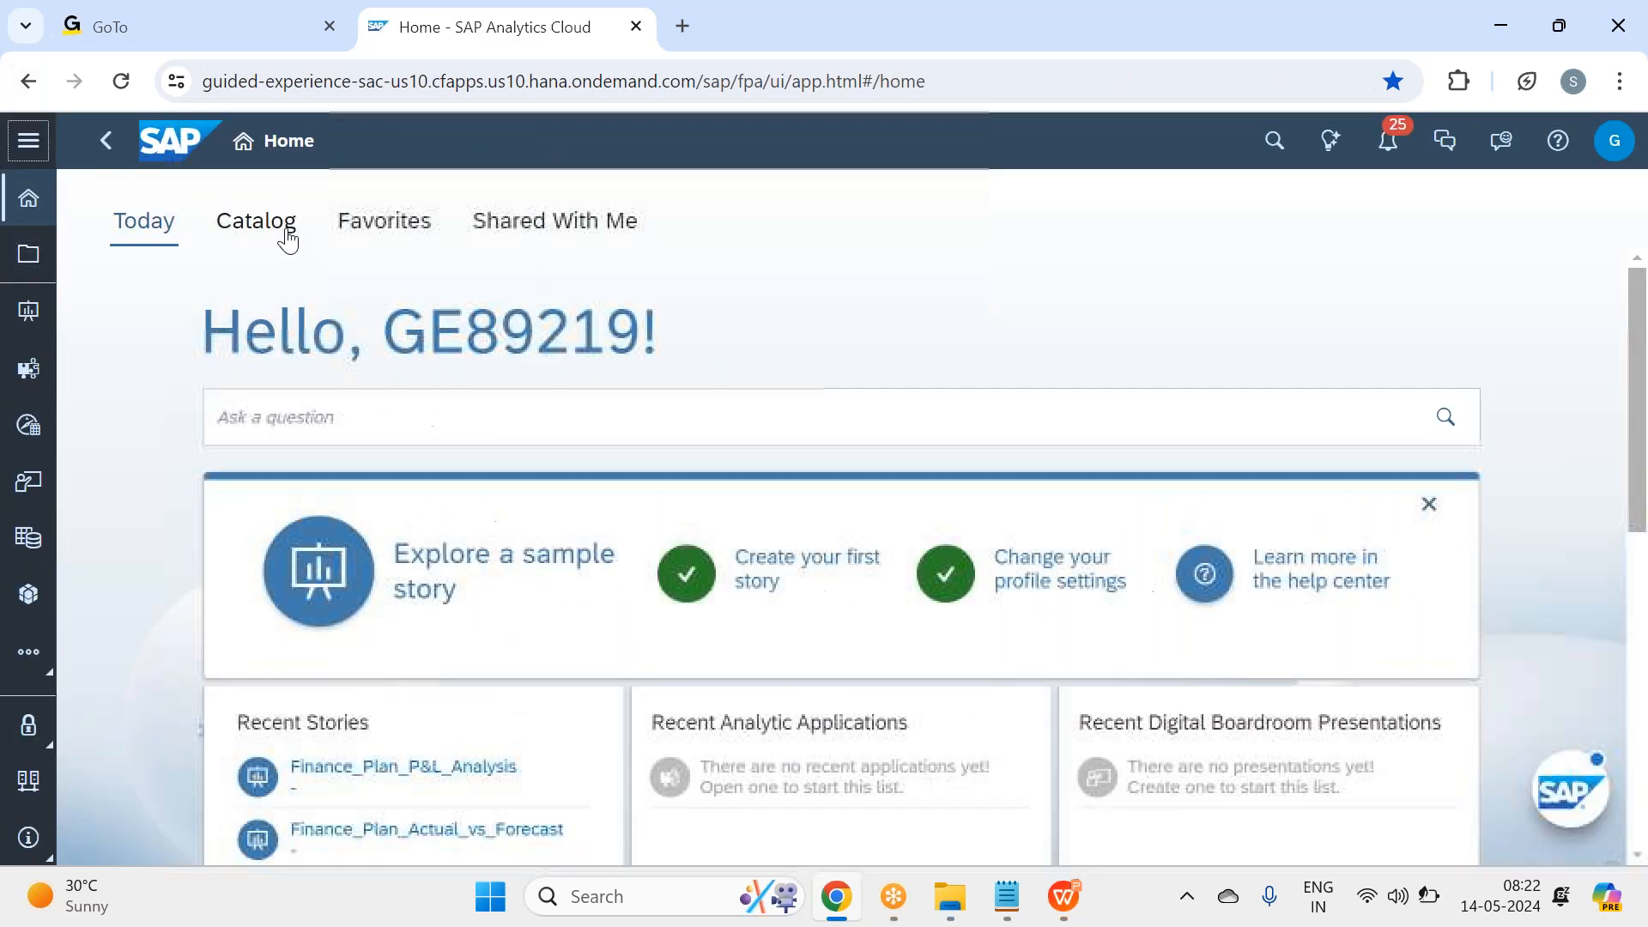
left_click(279, 227)
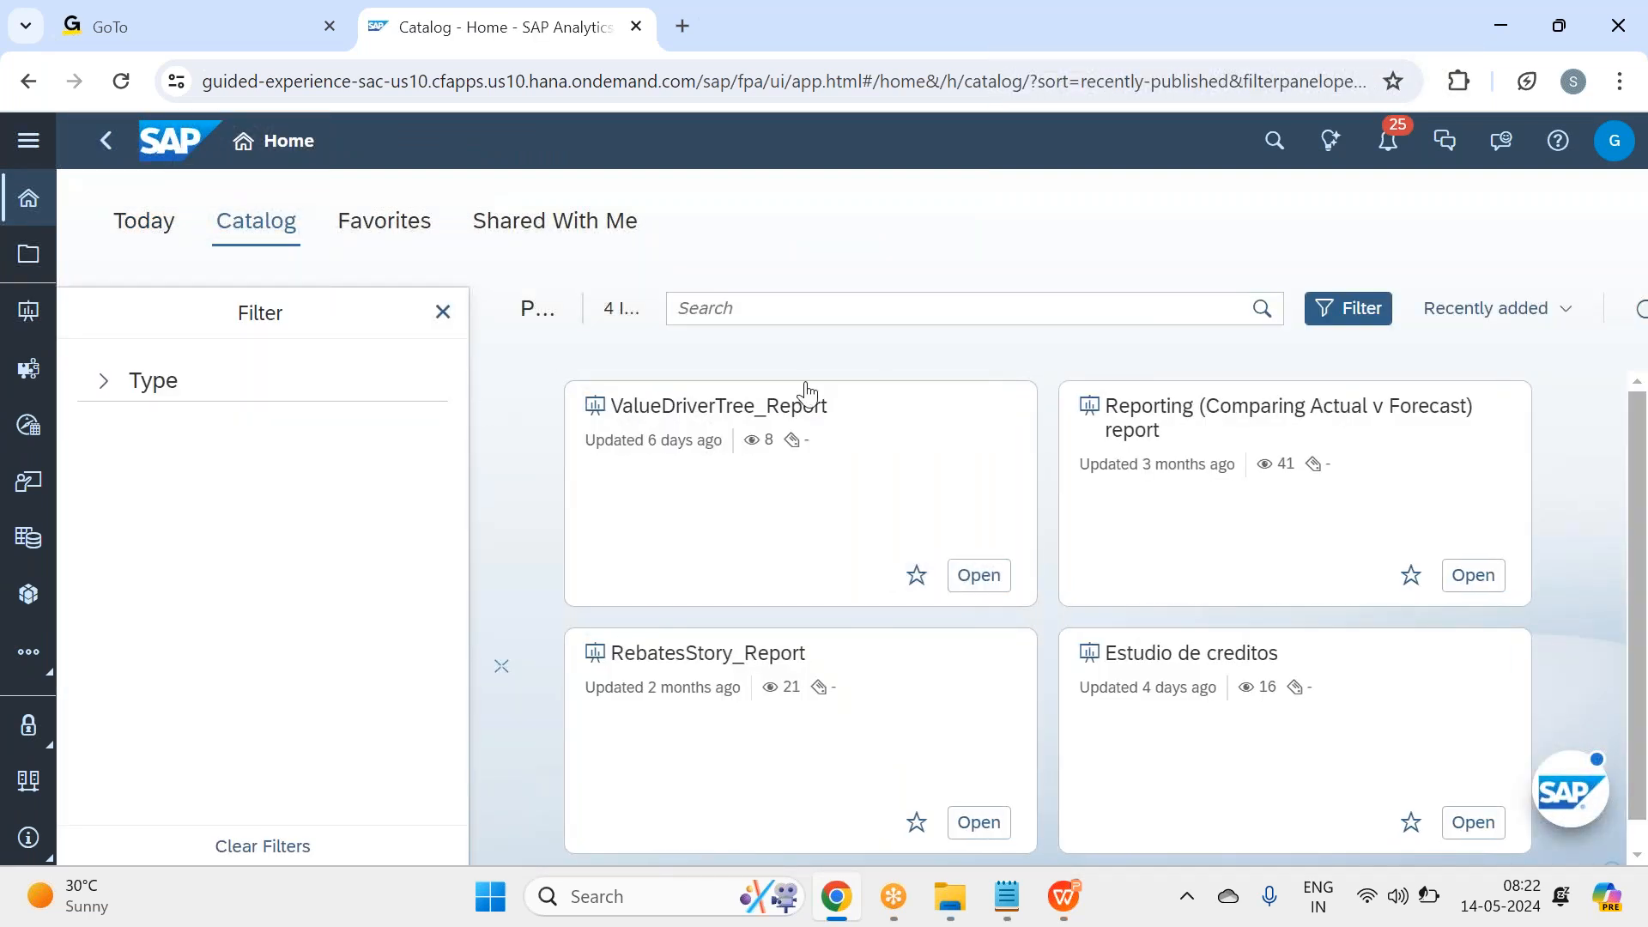
left_click(443, 311)
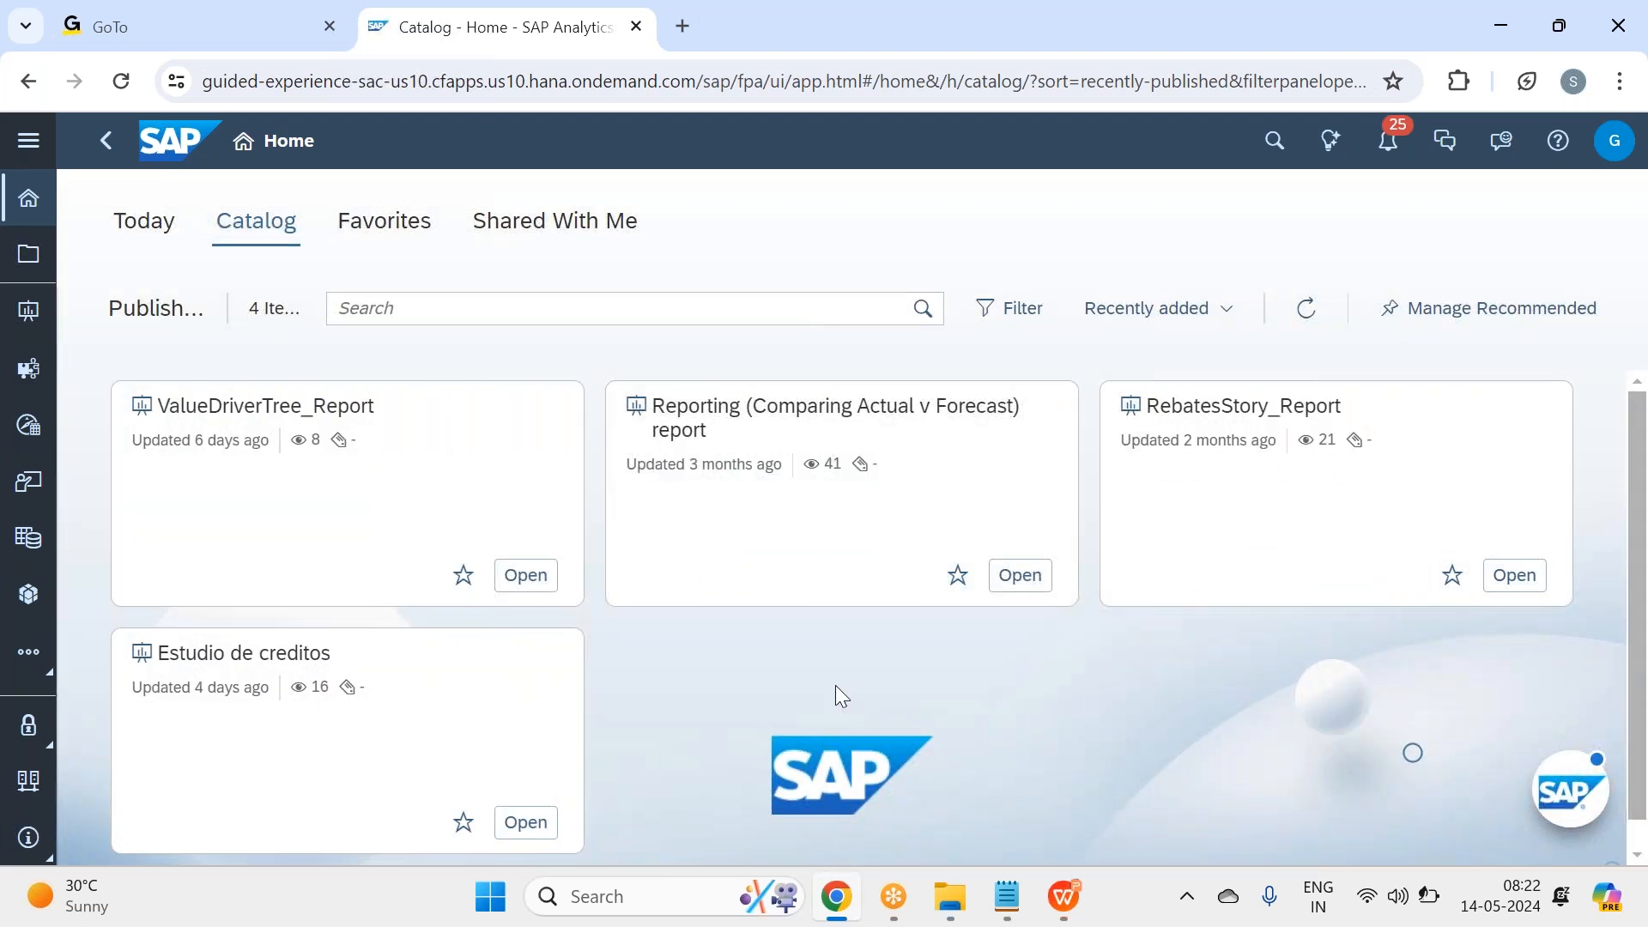
Step: Look over the published catalog items and sort them by Most viewed
scroll(616, 622, "down", 1)
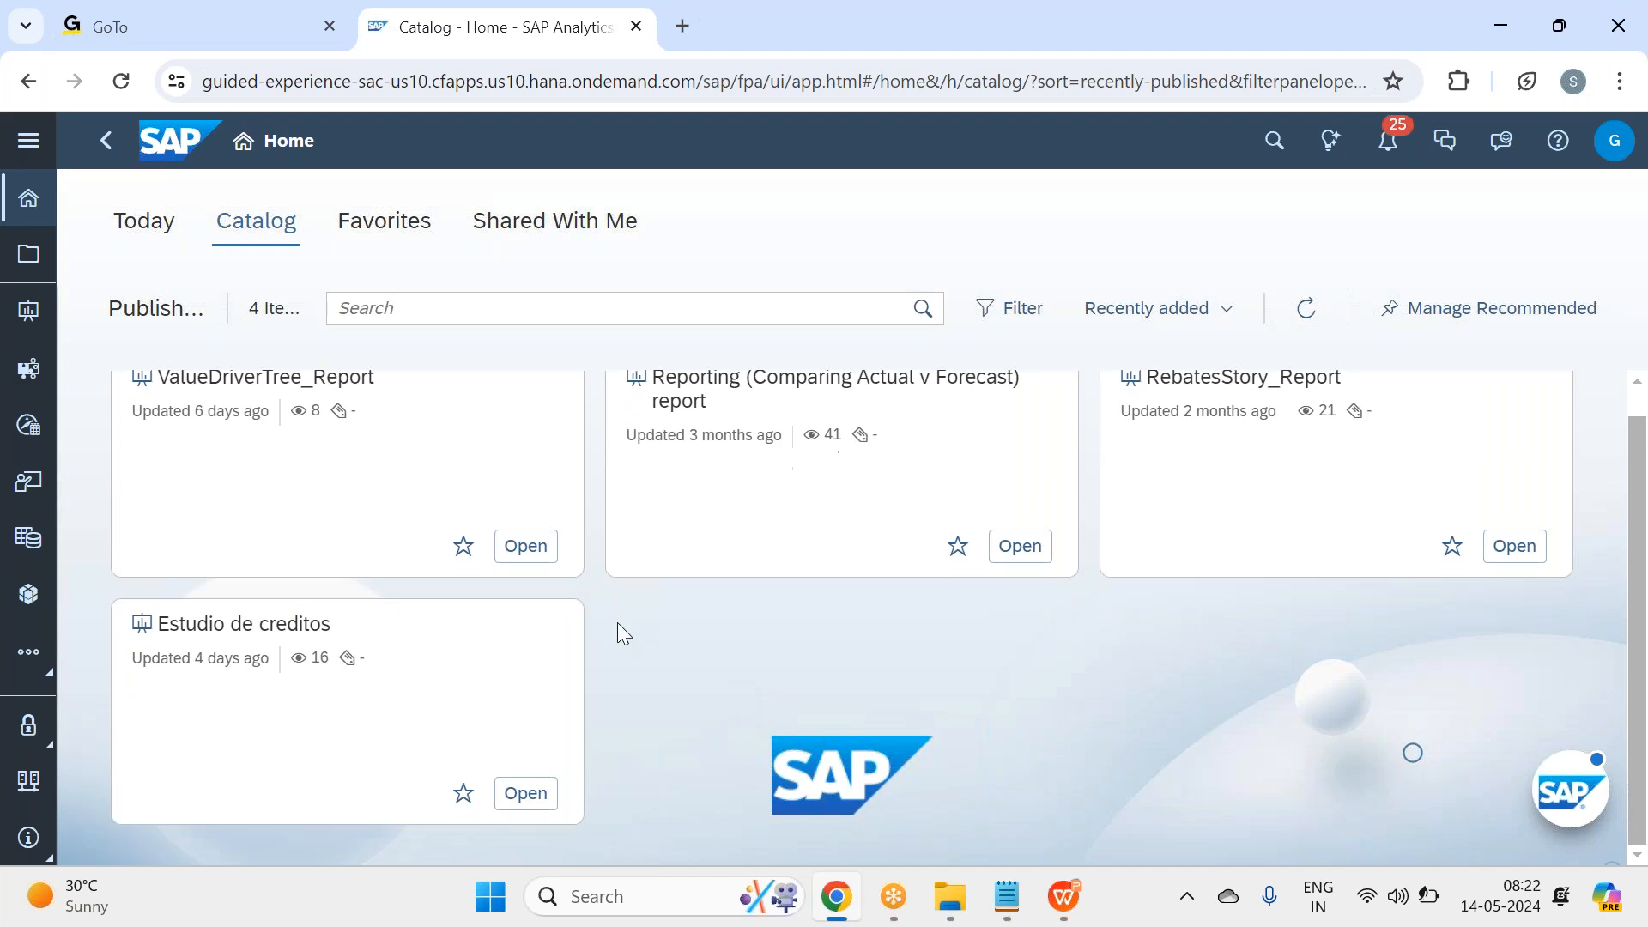
scroll(576, 568, "up", 1)
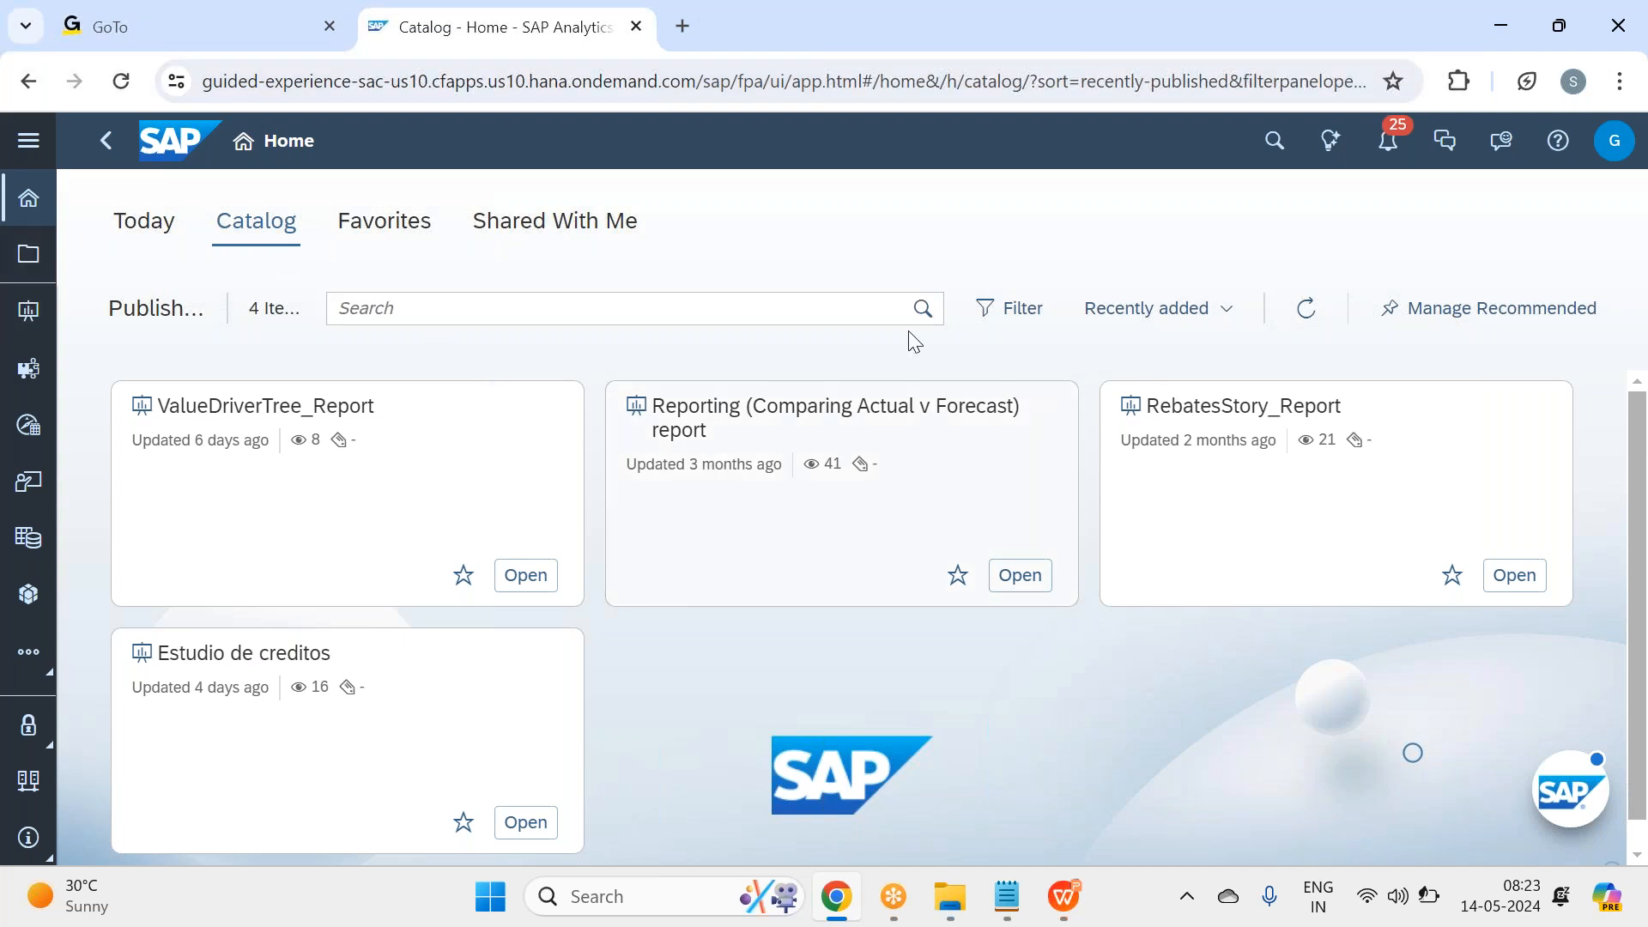
left_click(1150, 308)
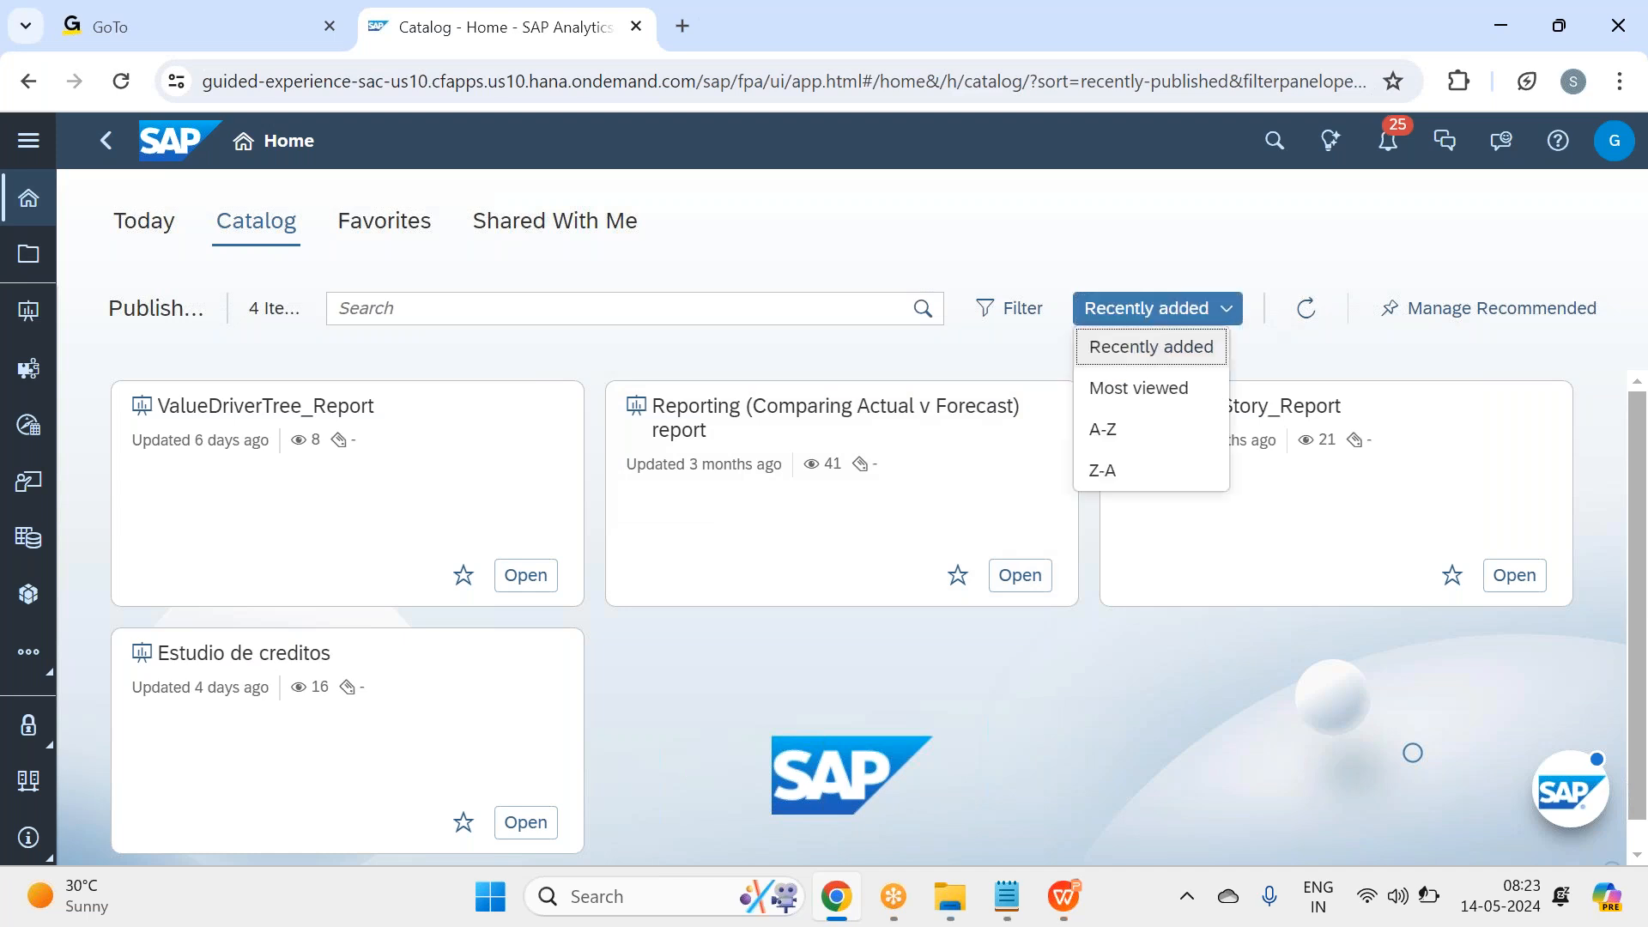
left_click(1162, 389)
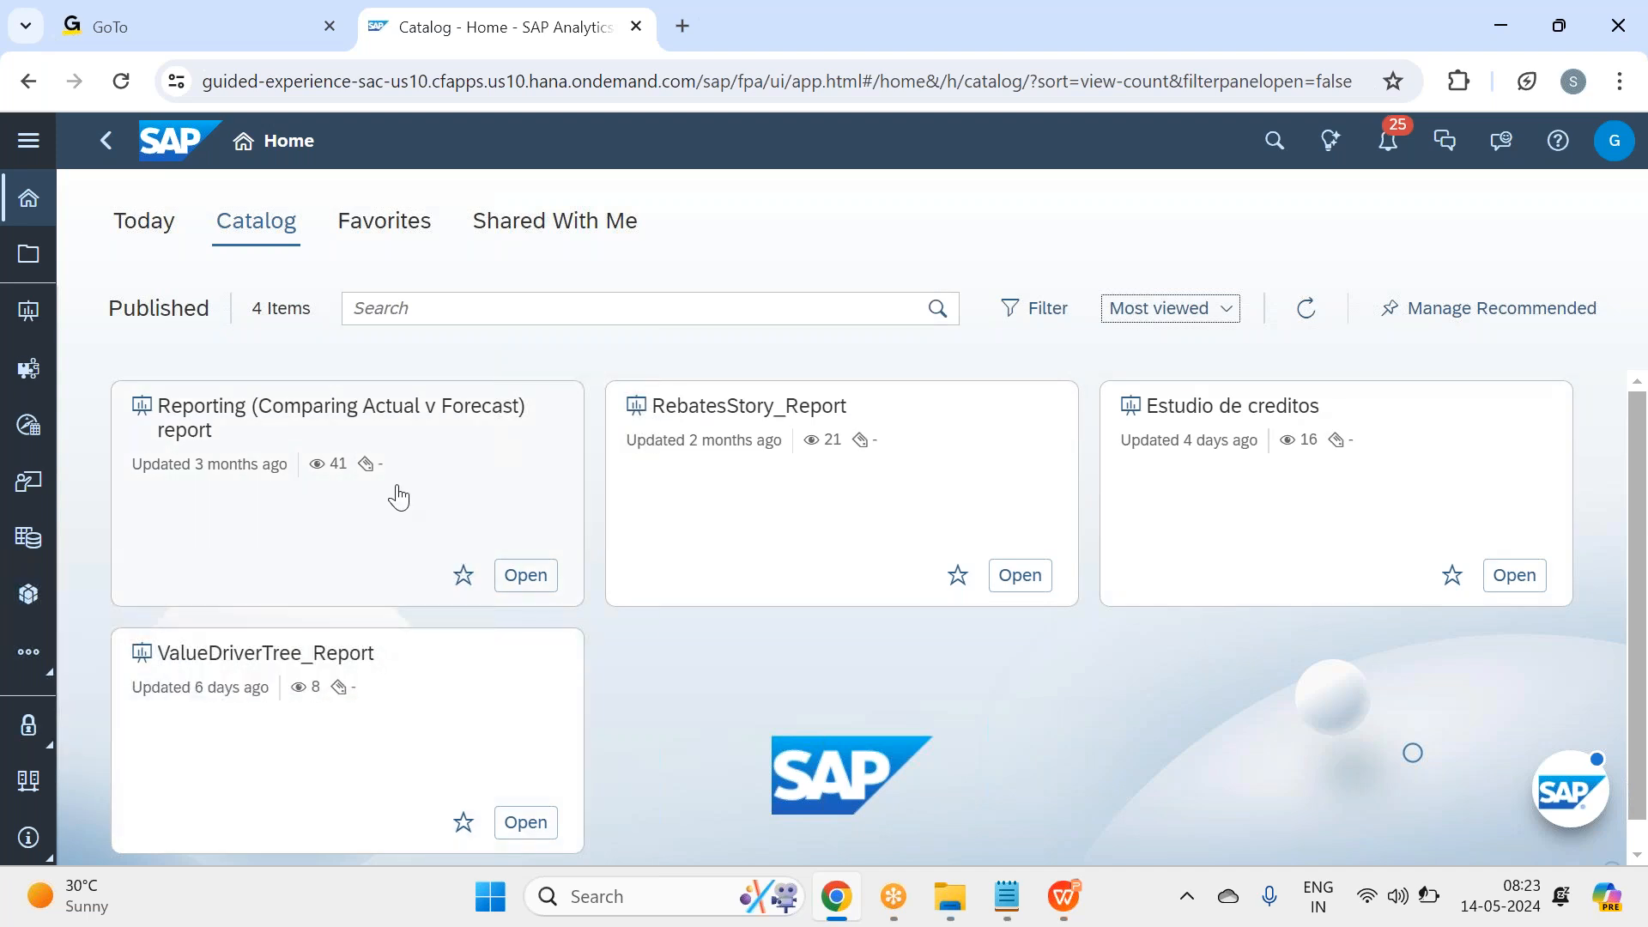
Step: Filter the catalog by the Stories type and close the filter pane
left_click(1032, 323)
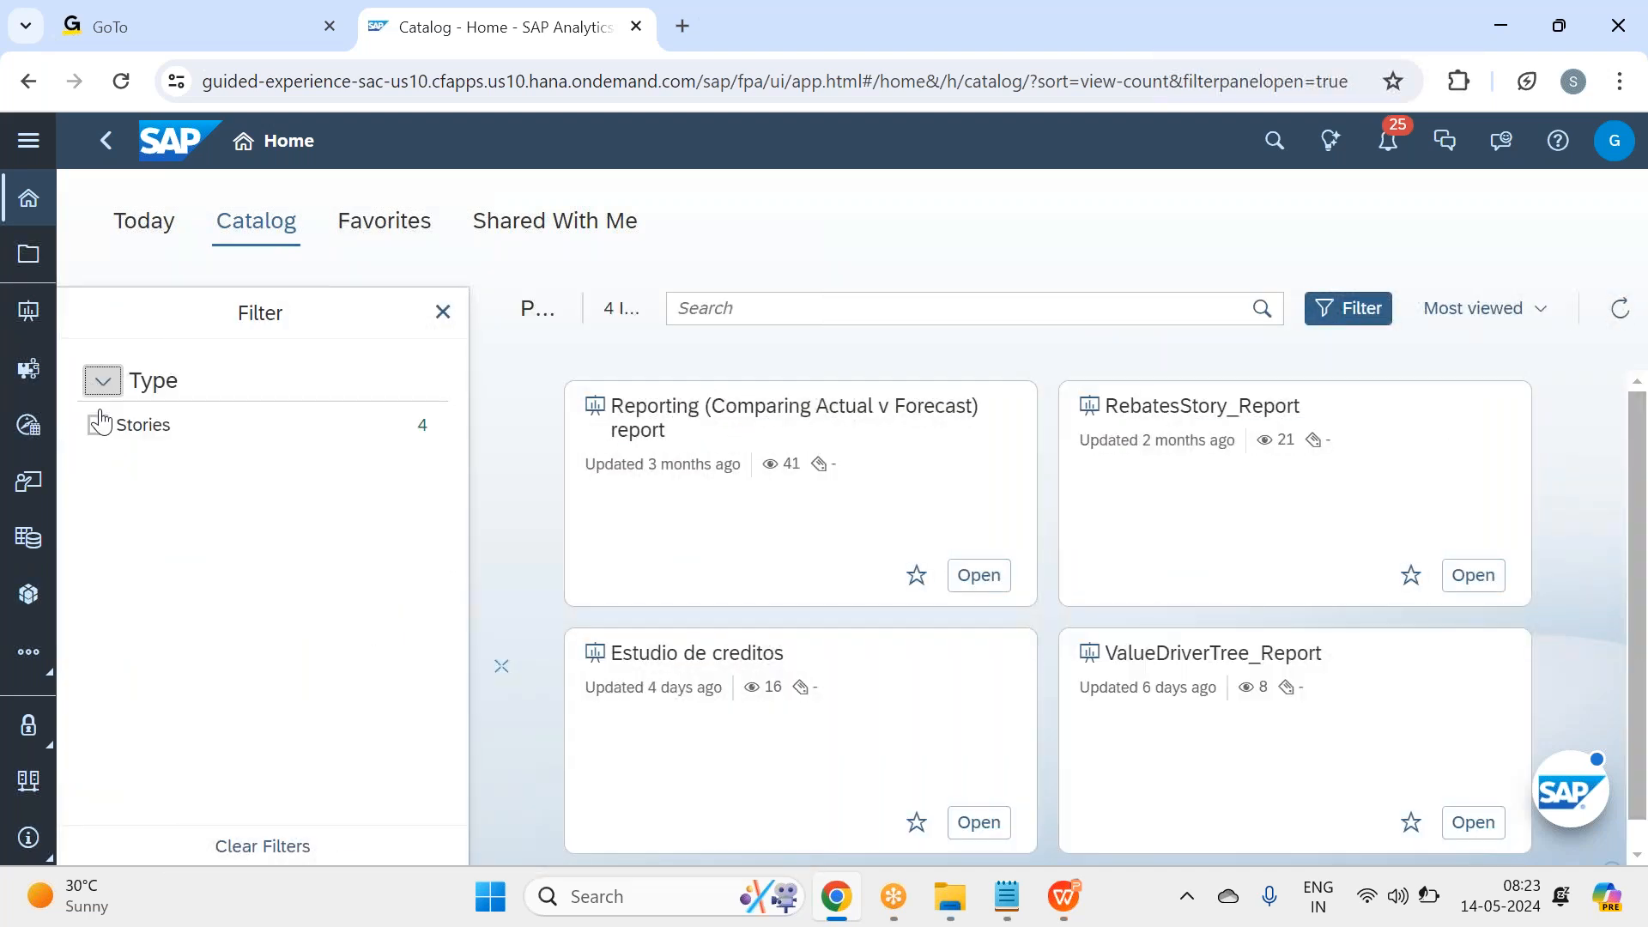
left_click(98, 427)
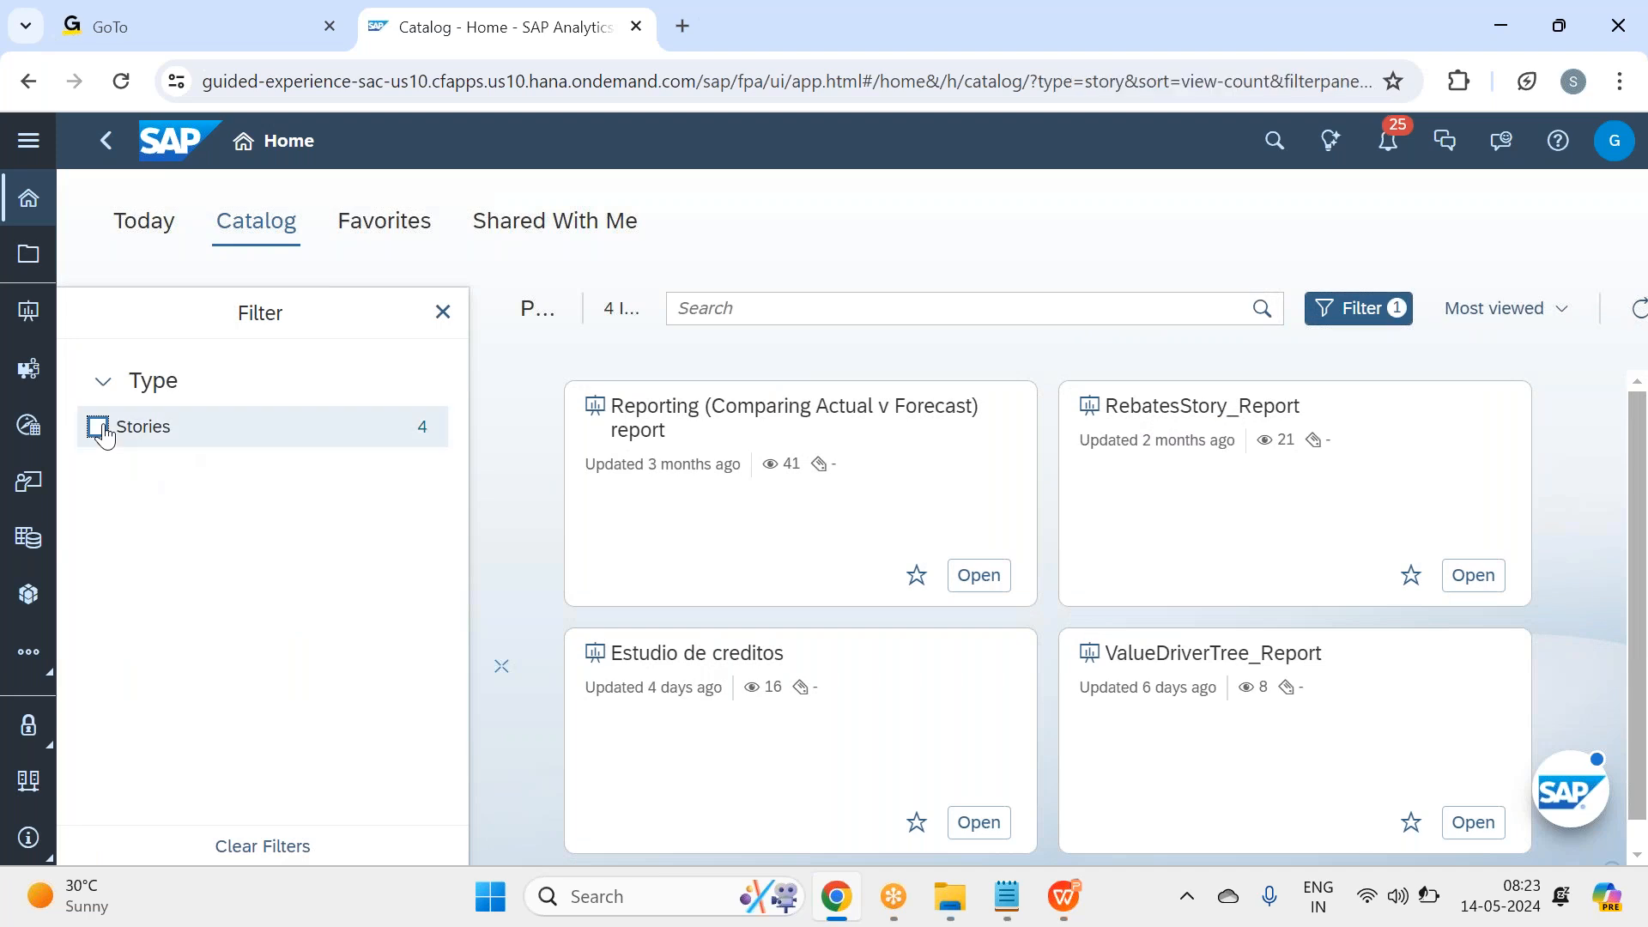
left_click(103, 422)
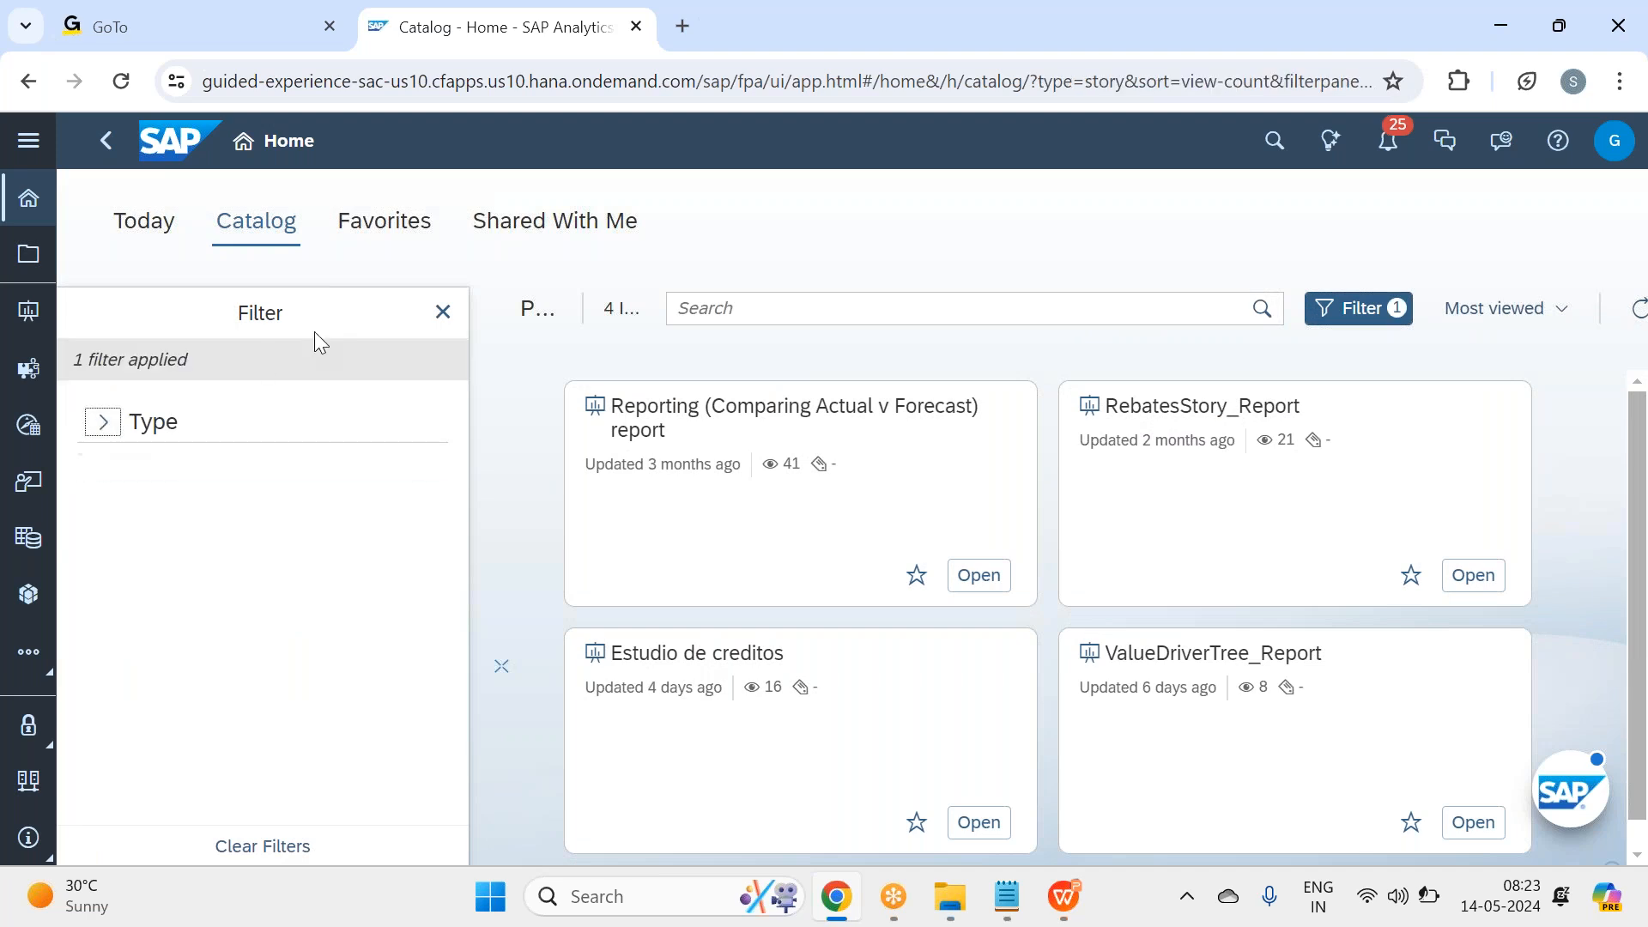
left_click(438, 324)
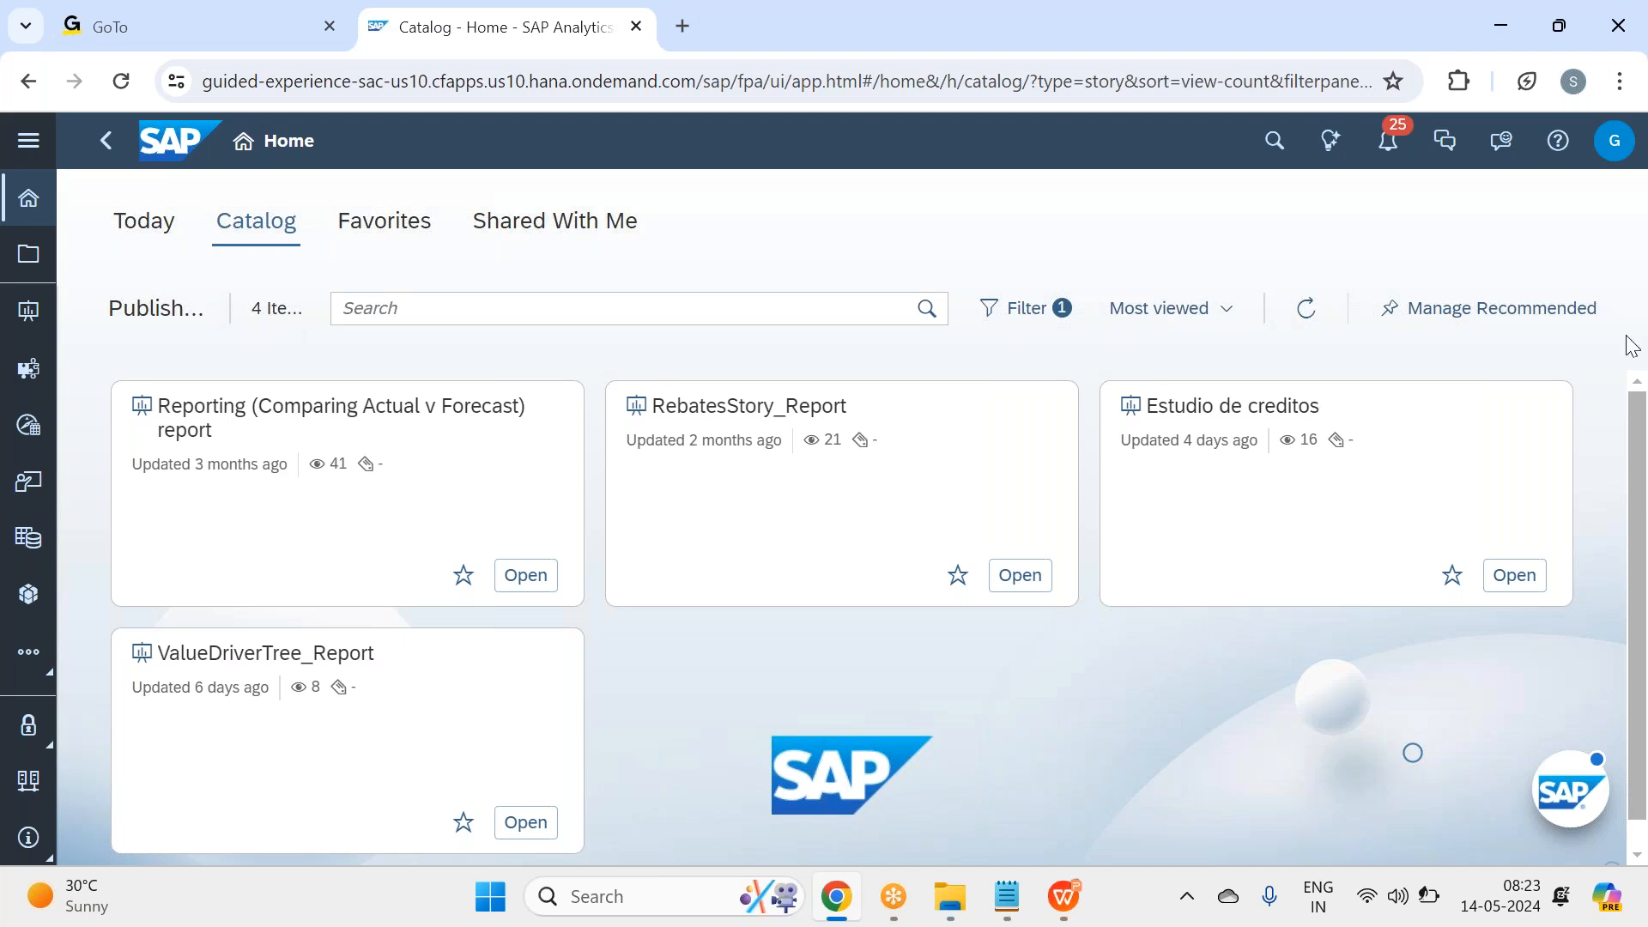
Step: Try to manage the recommended catalog items and check the catalog's sort options and search field
left_click(1471, 309)
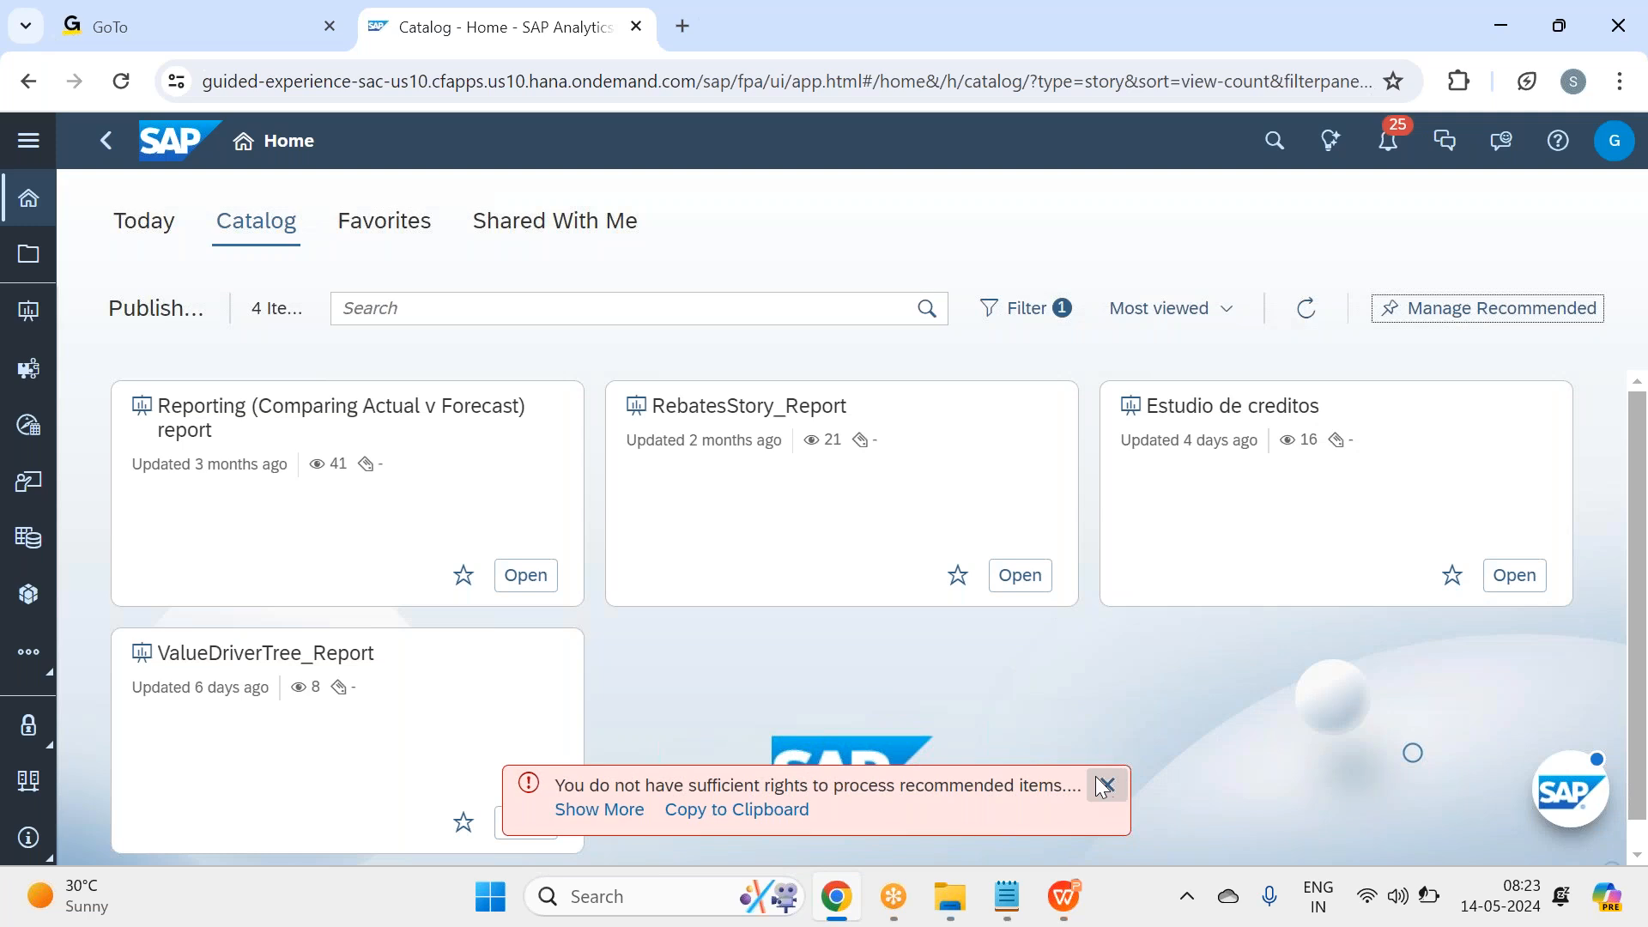
left_click(1107, 786)
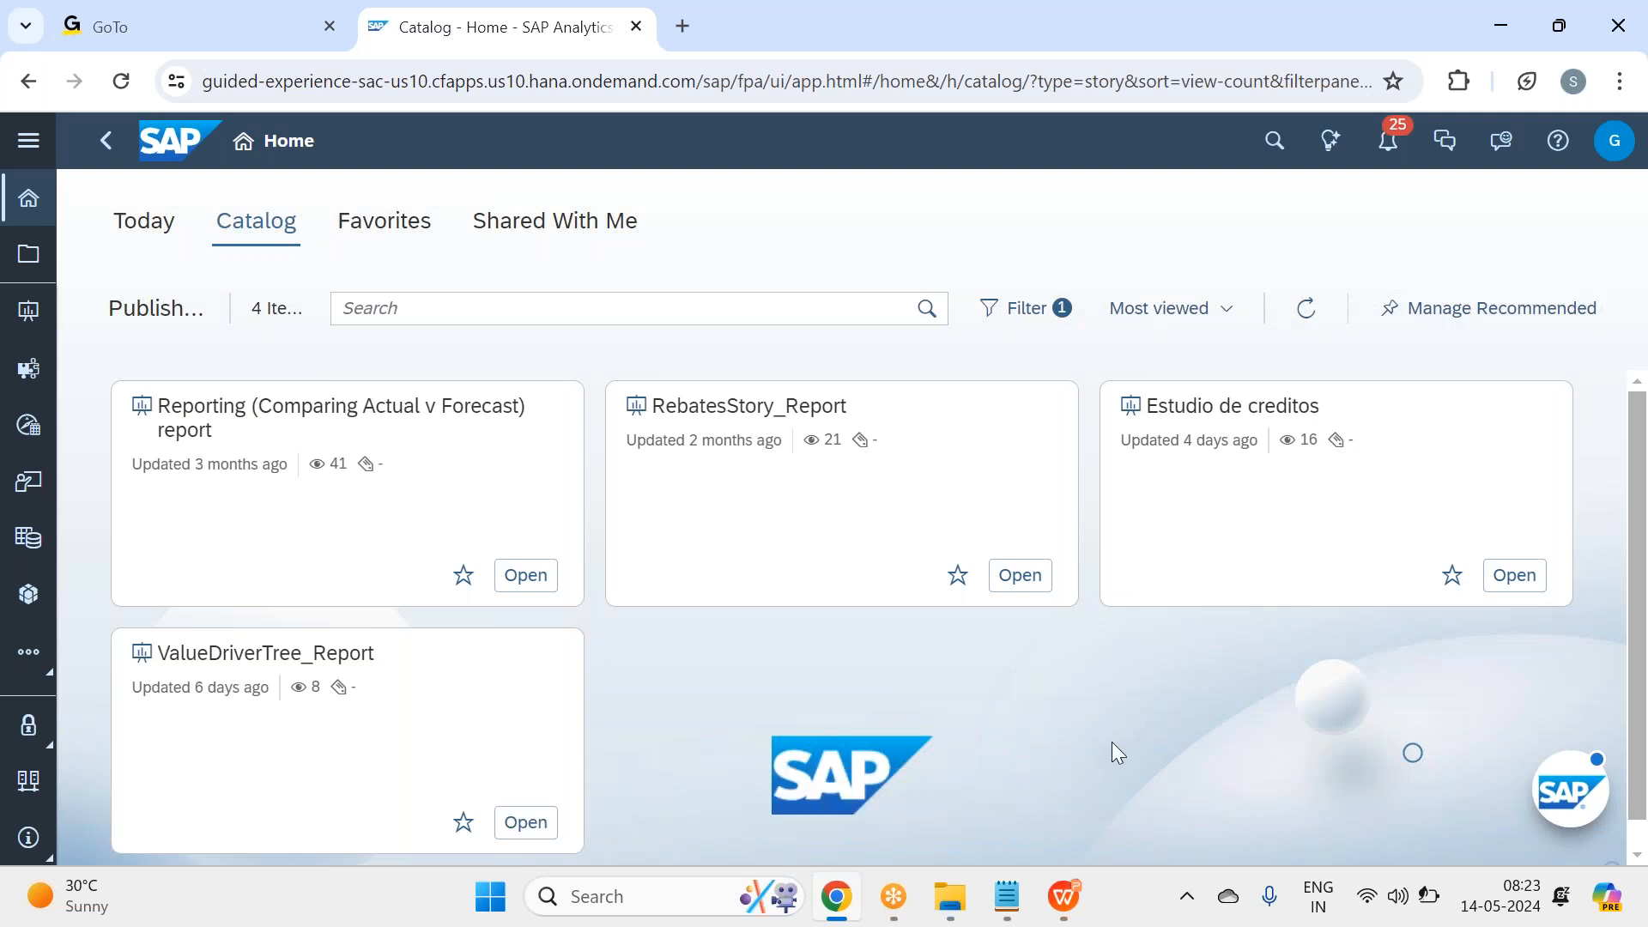
left_click(1230, 316)
left_click(1260, 254)
left_click(600, 308)
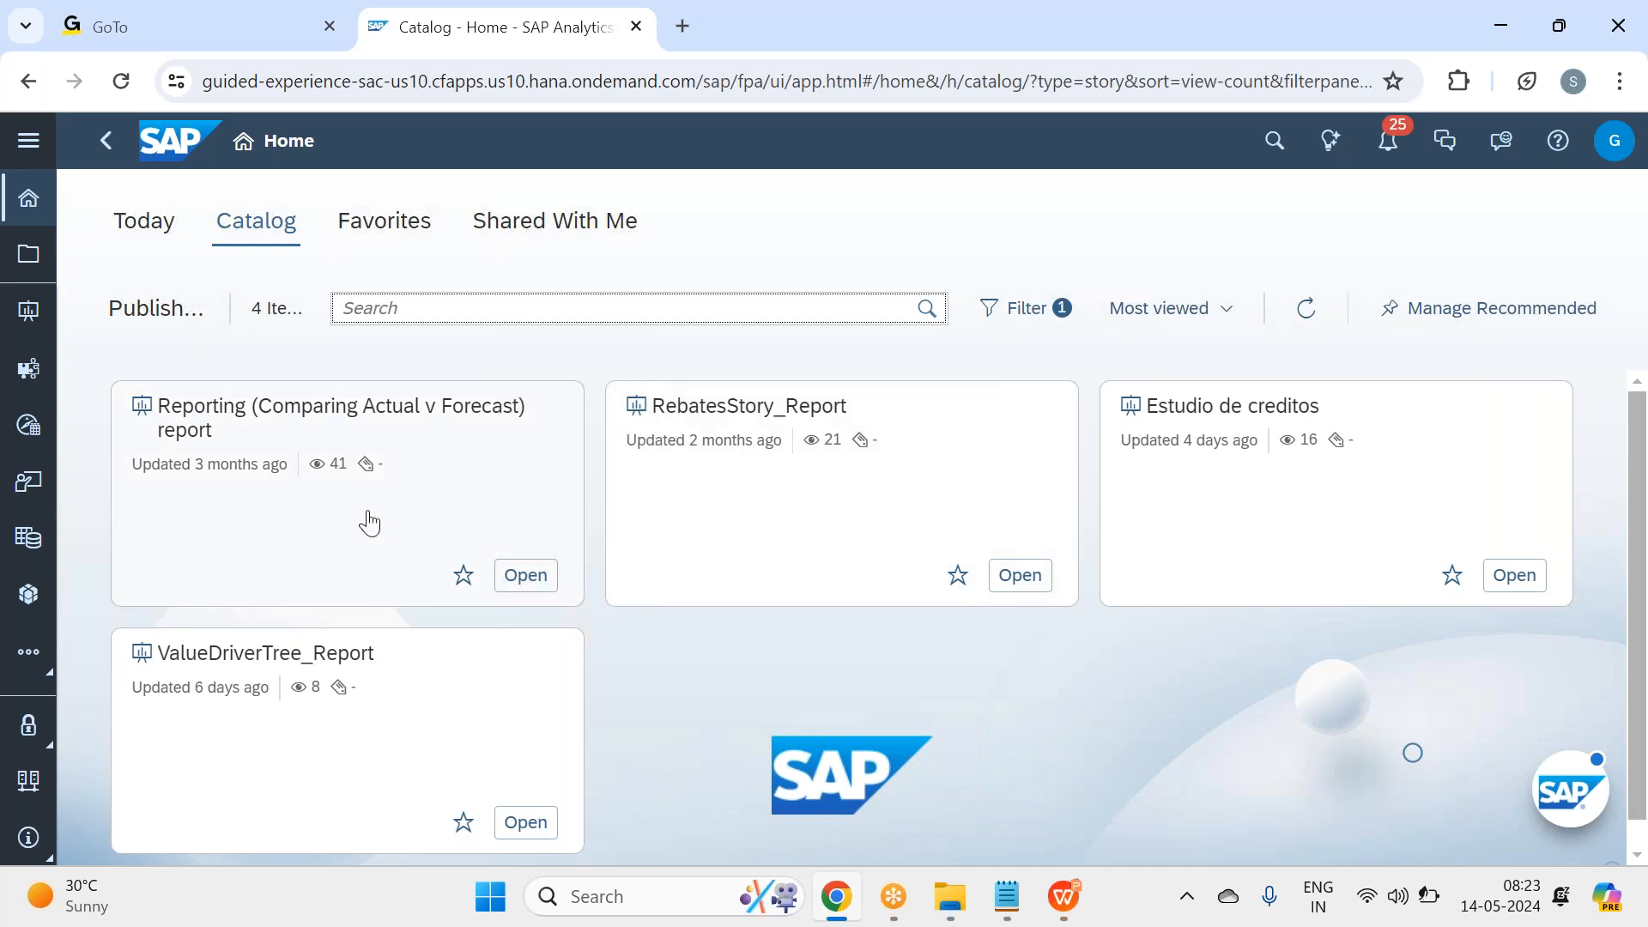
left_click(509, 300)
Step: Open the Finance_Plan_P&L_Analysis story from the Planning folder in edit mode
left_click(30, 255)
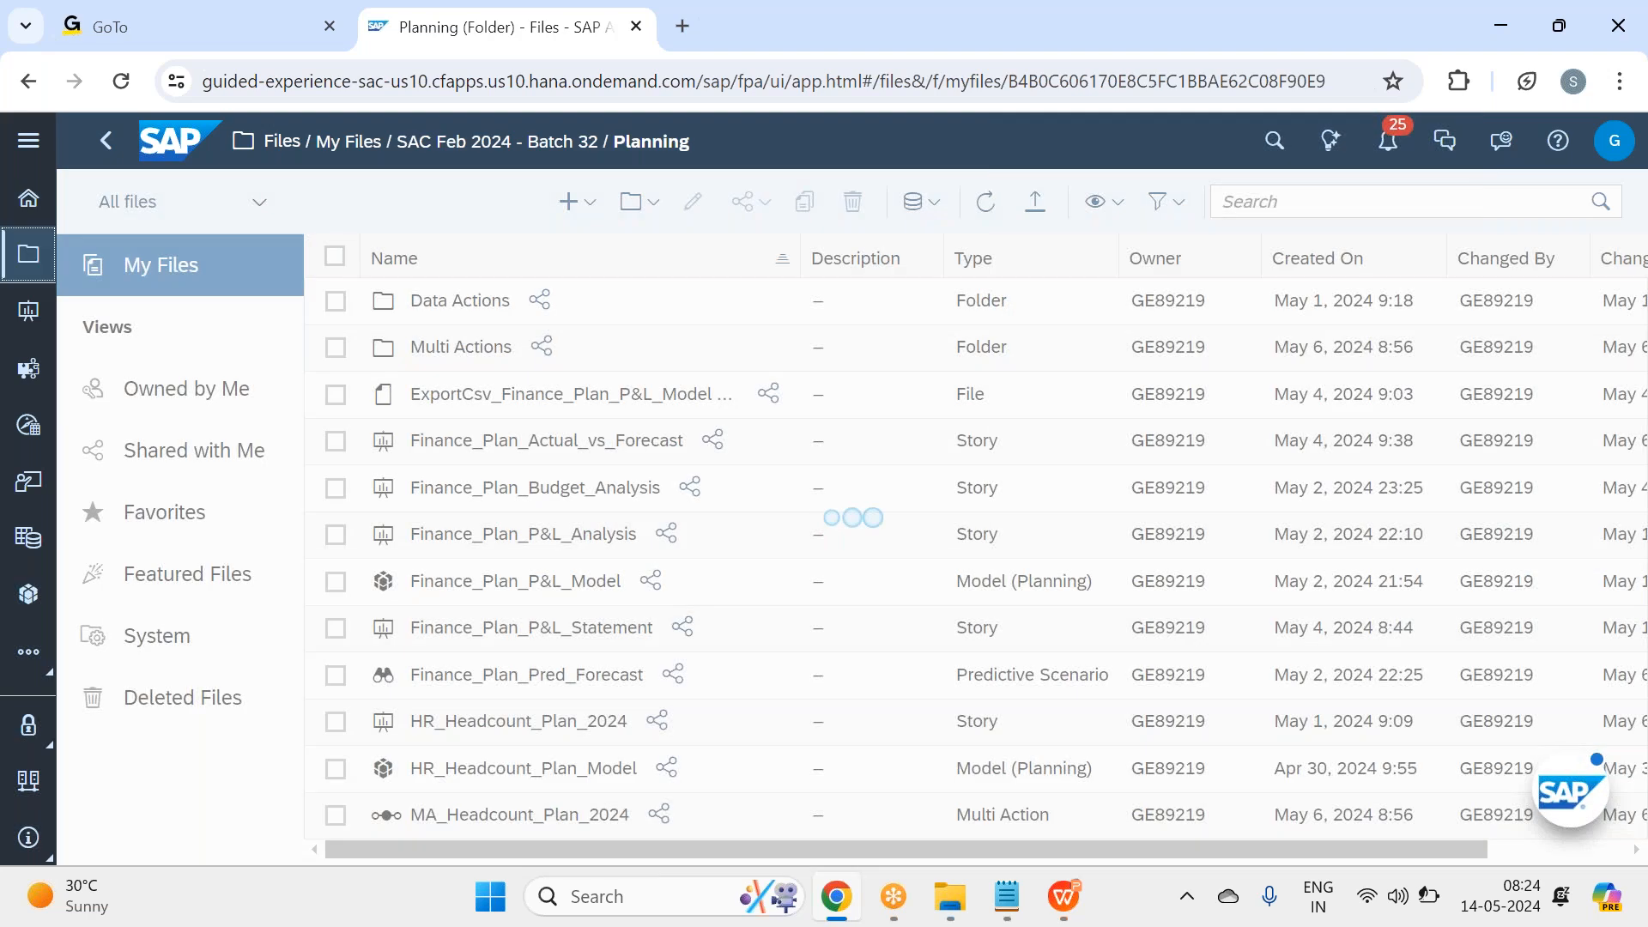
left_click(525, 535)
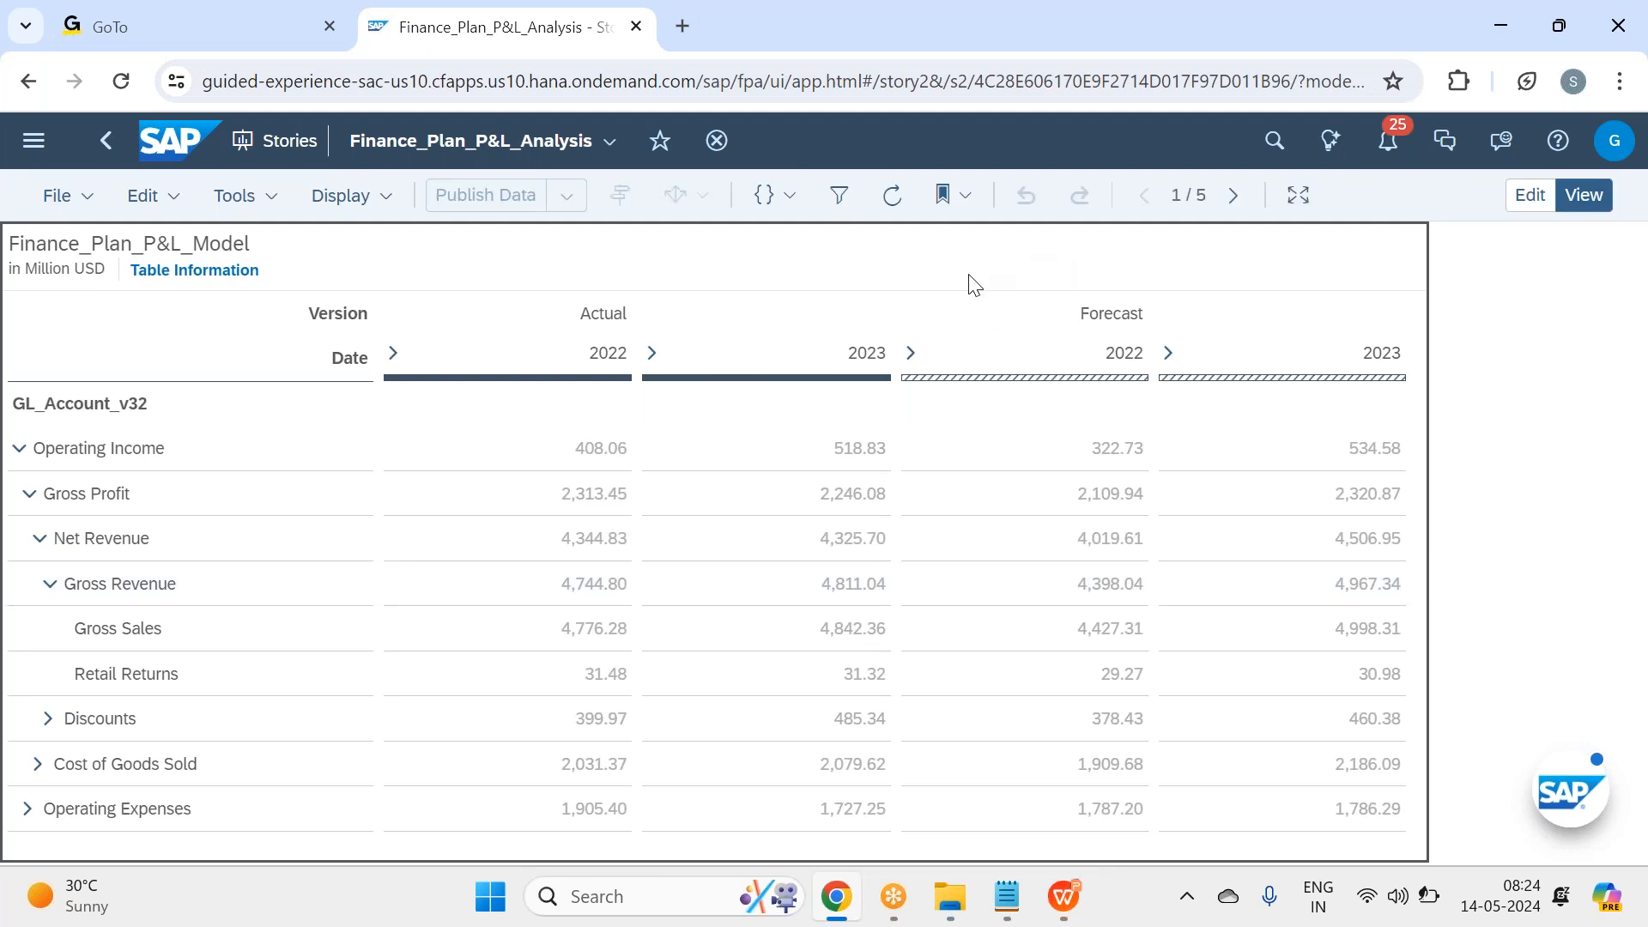
left_click(1531, 214)
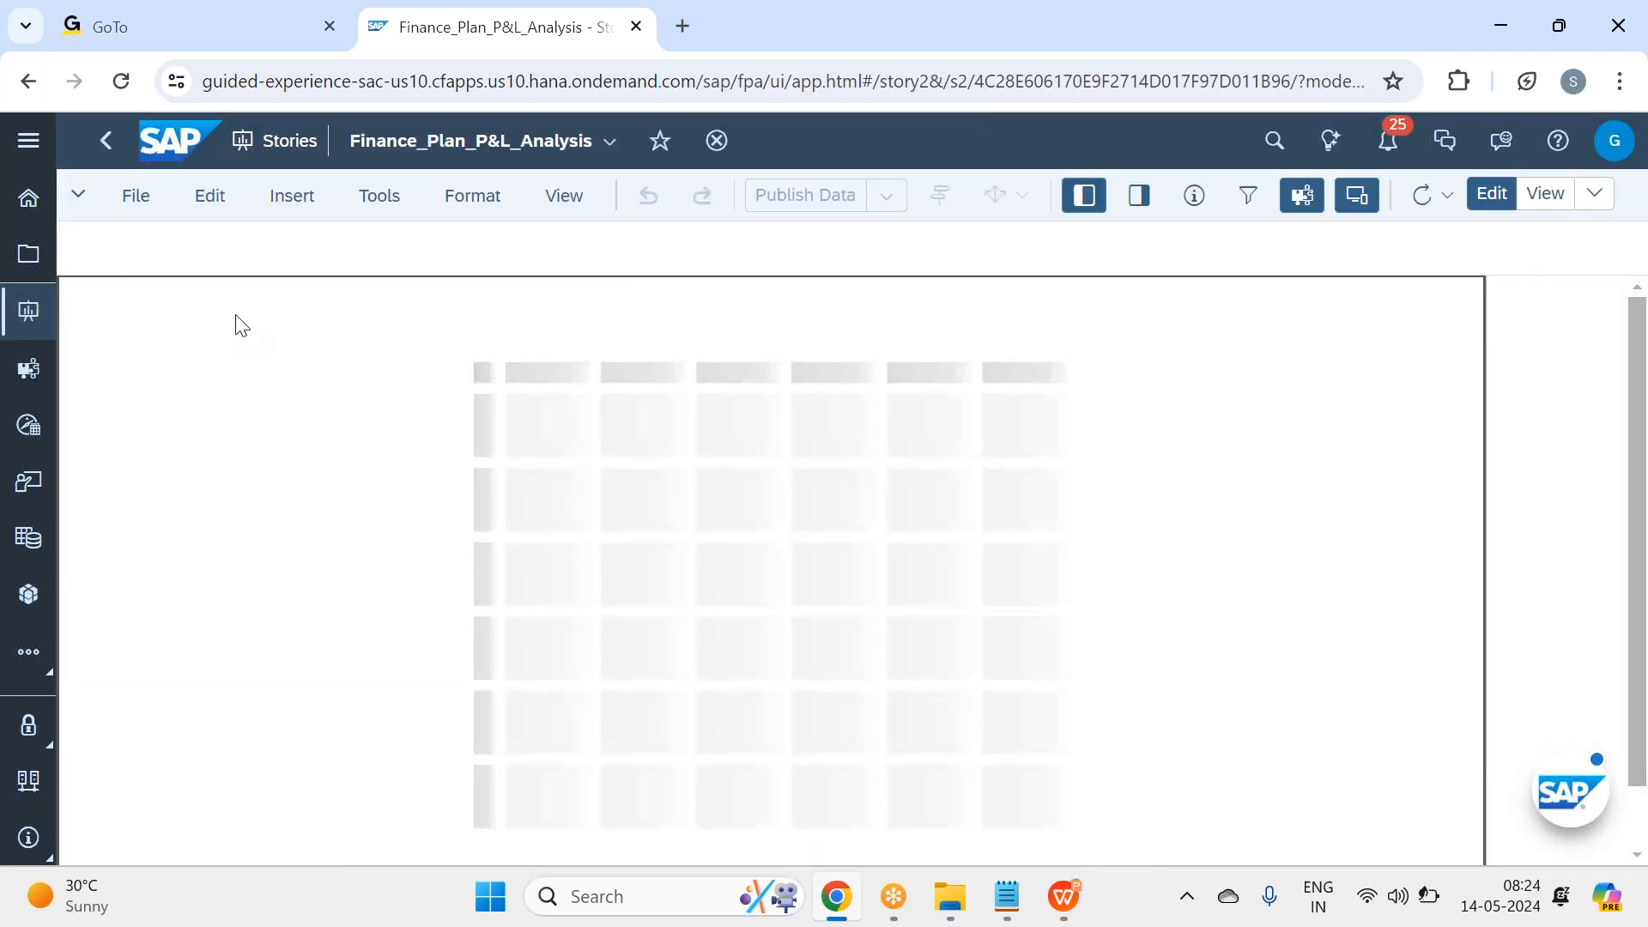
Step: Open the story details and examine the filters, data change insights, data exploration, mobile support and bookmark settings
left_click(131, 206)
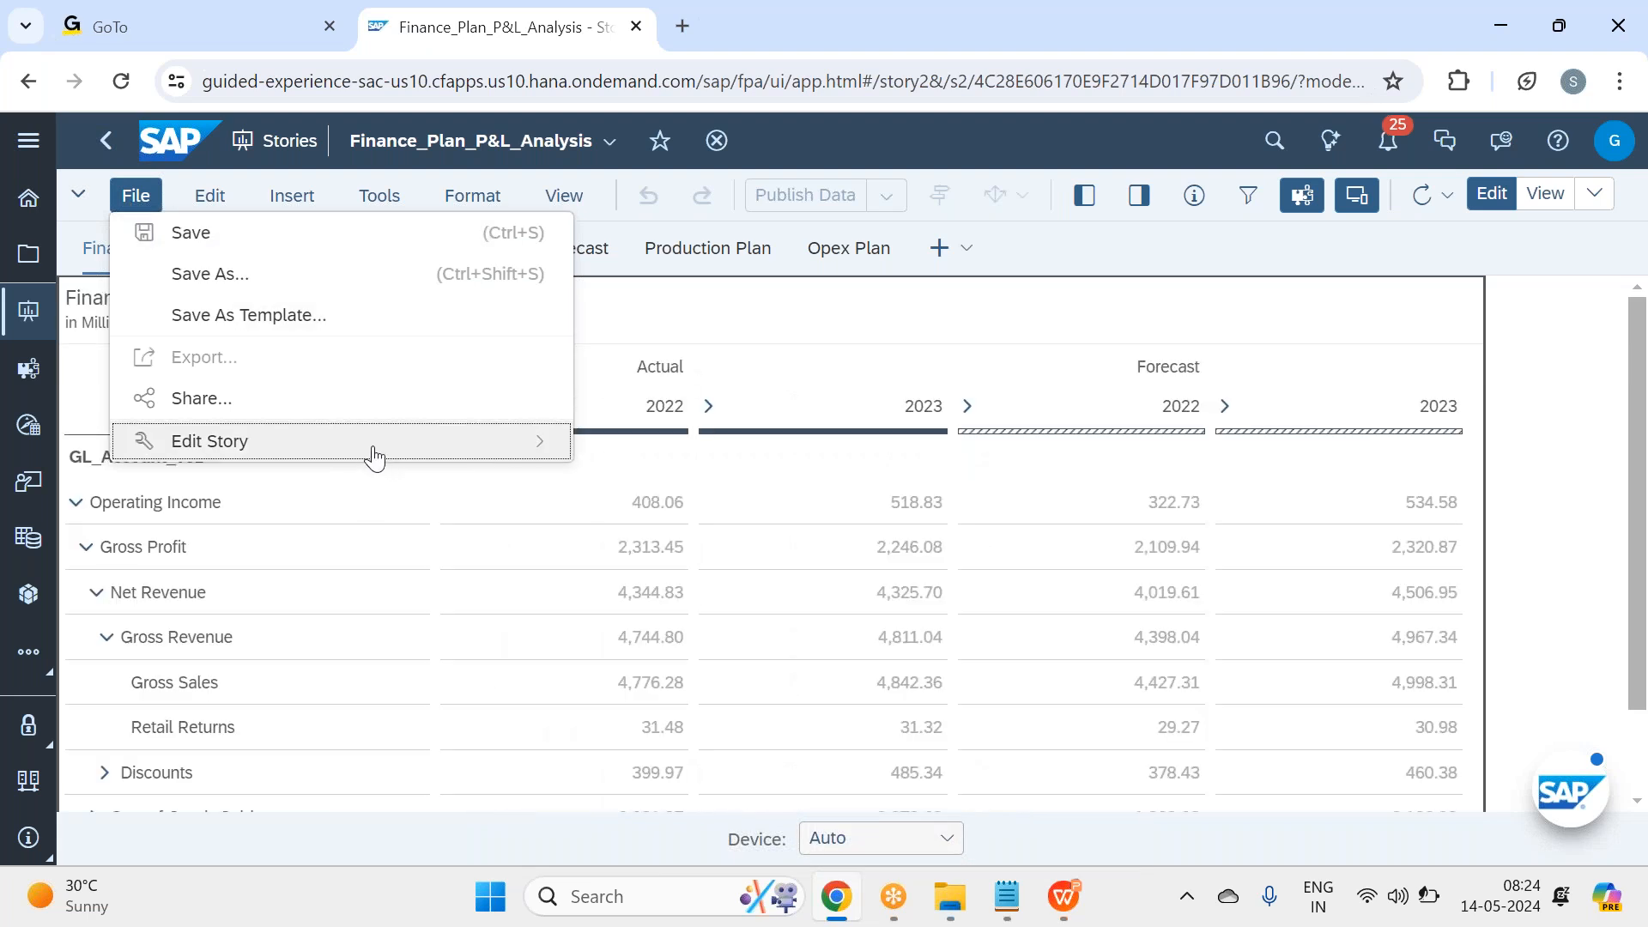
mouse_move(375, 453)
left_click(646, 443)
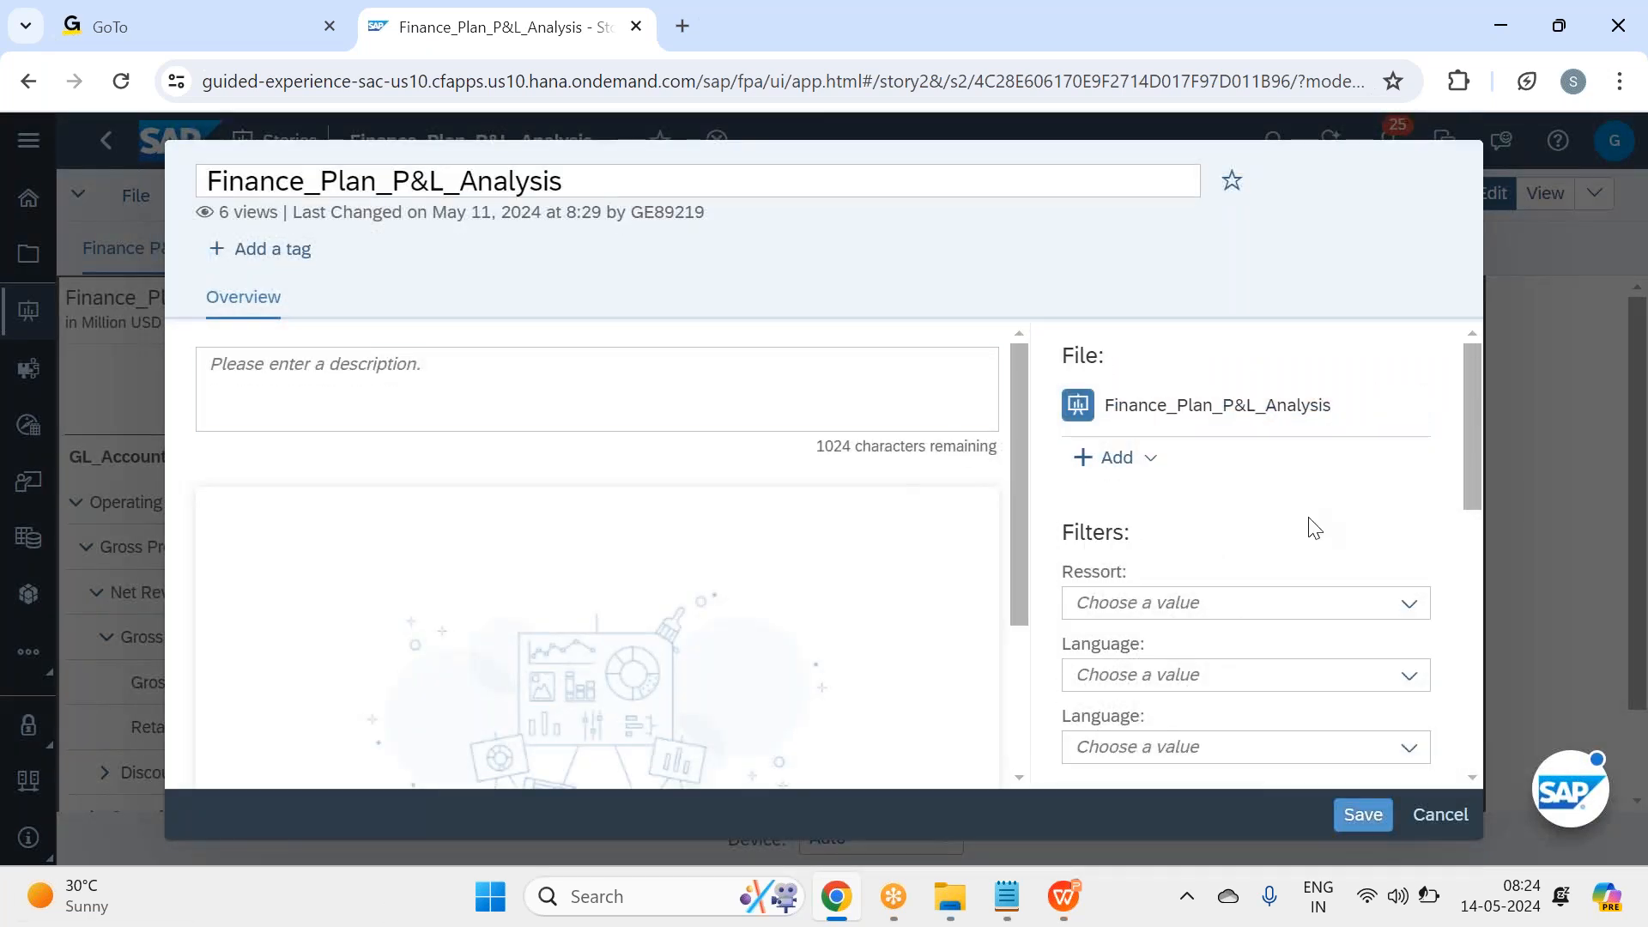
scroll(1315, 527, "down", 3)
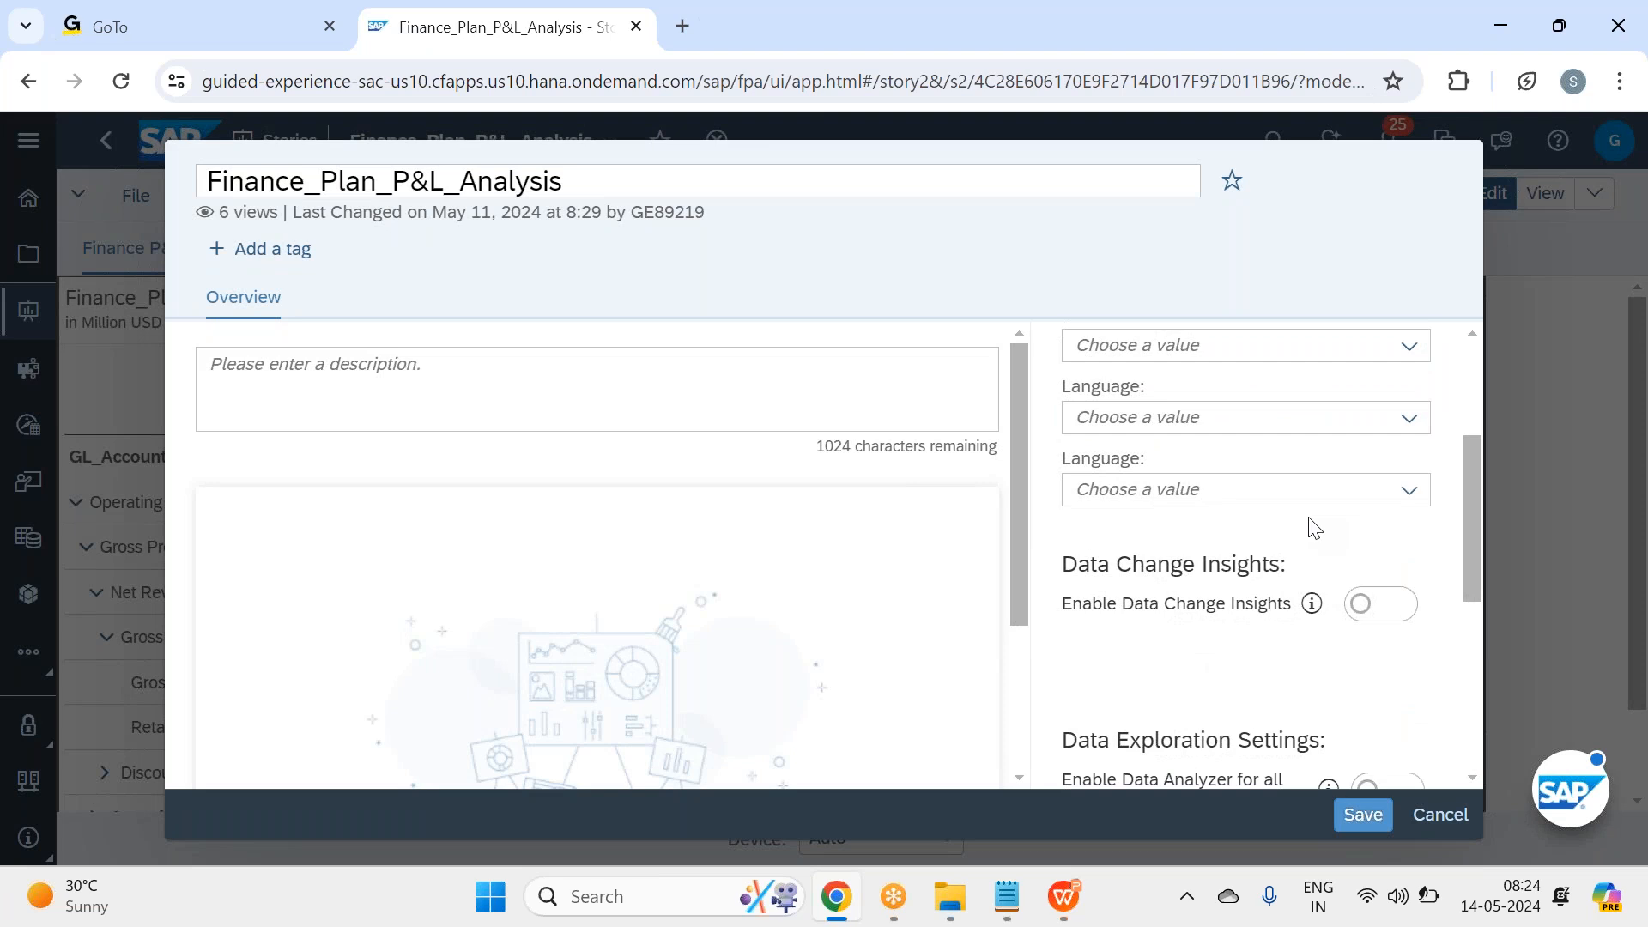
scroll(1314, 527, "down", 5)
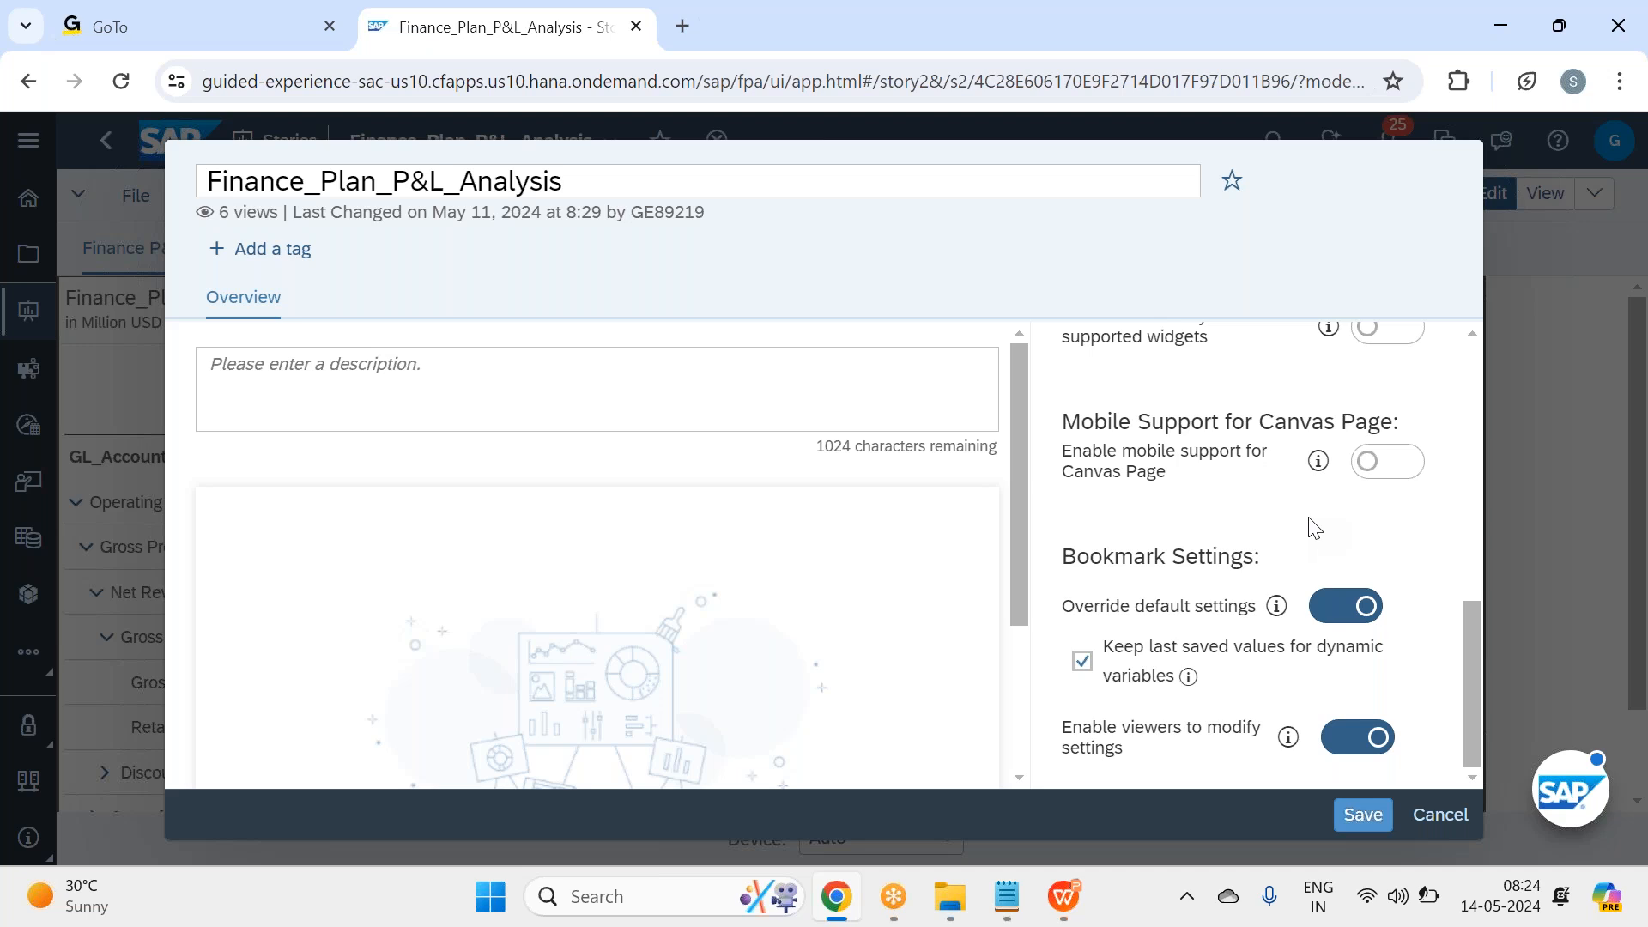
scroll(1315, 527, "up", 4)
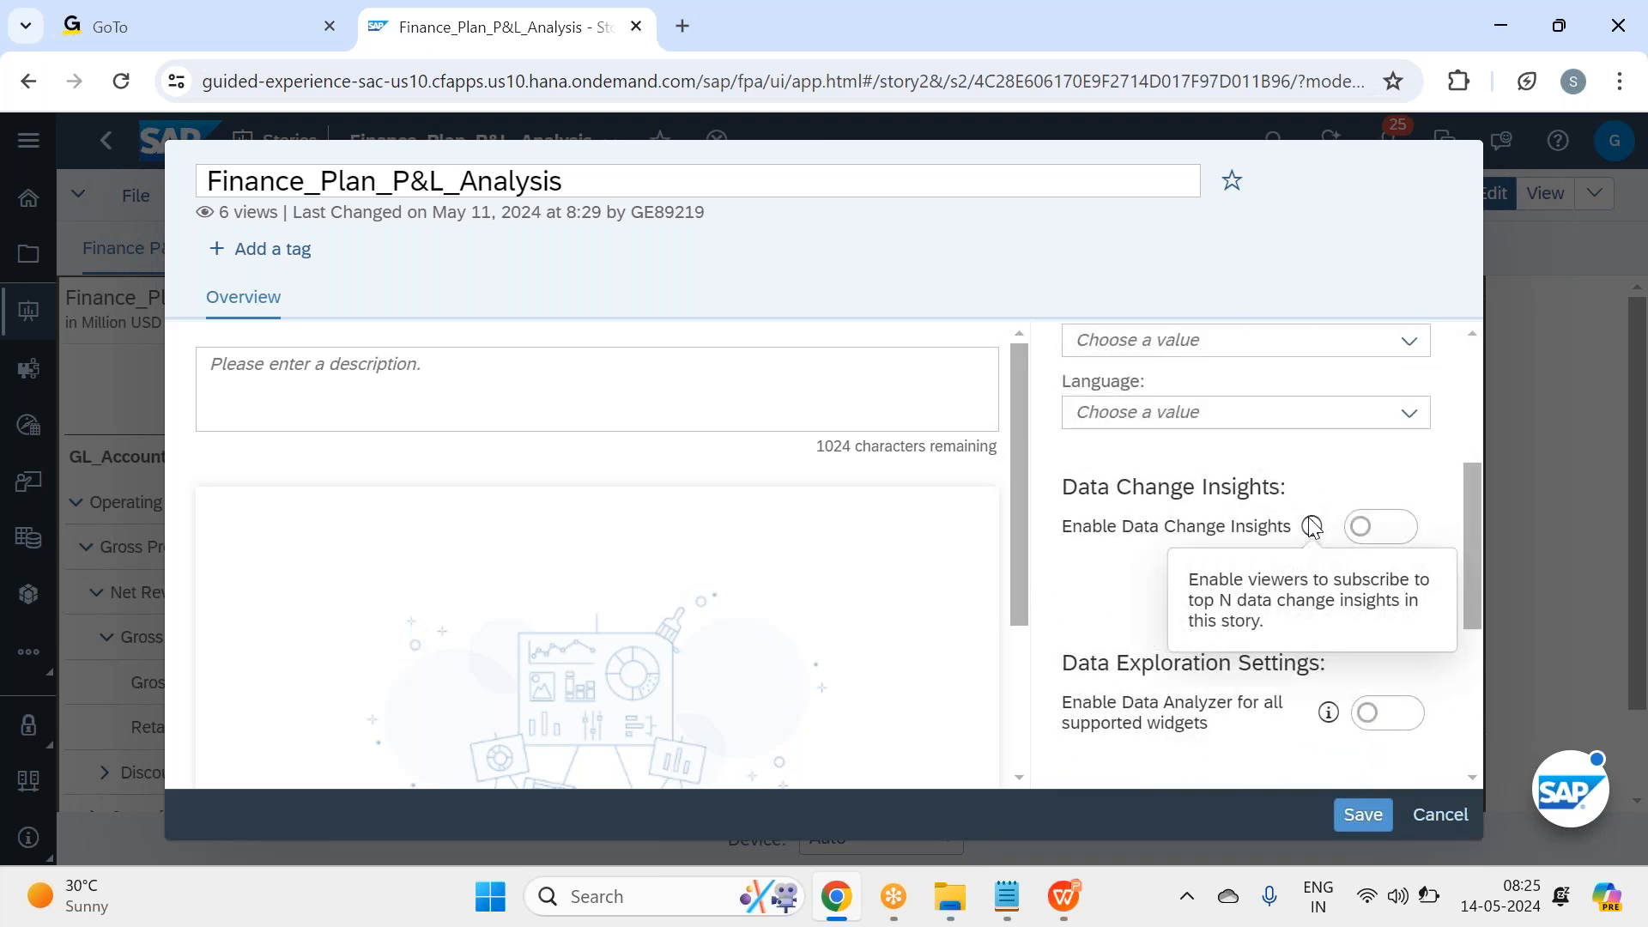
scroll(1313, 526, "up", 3)
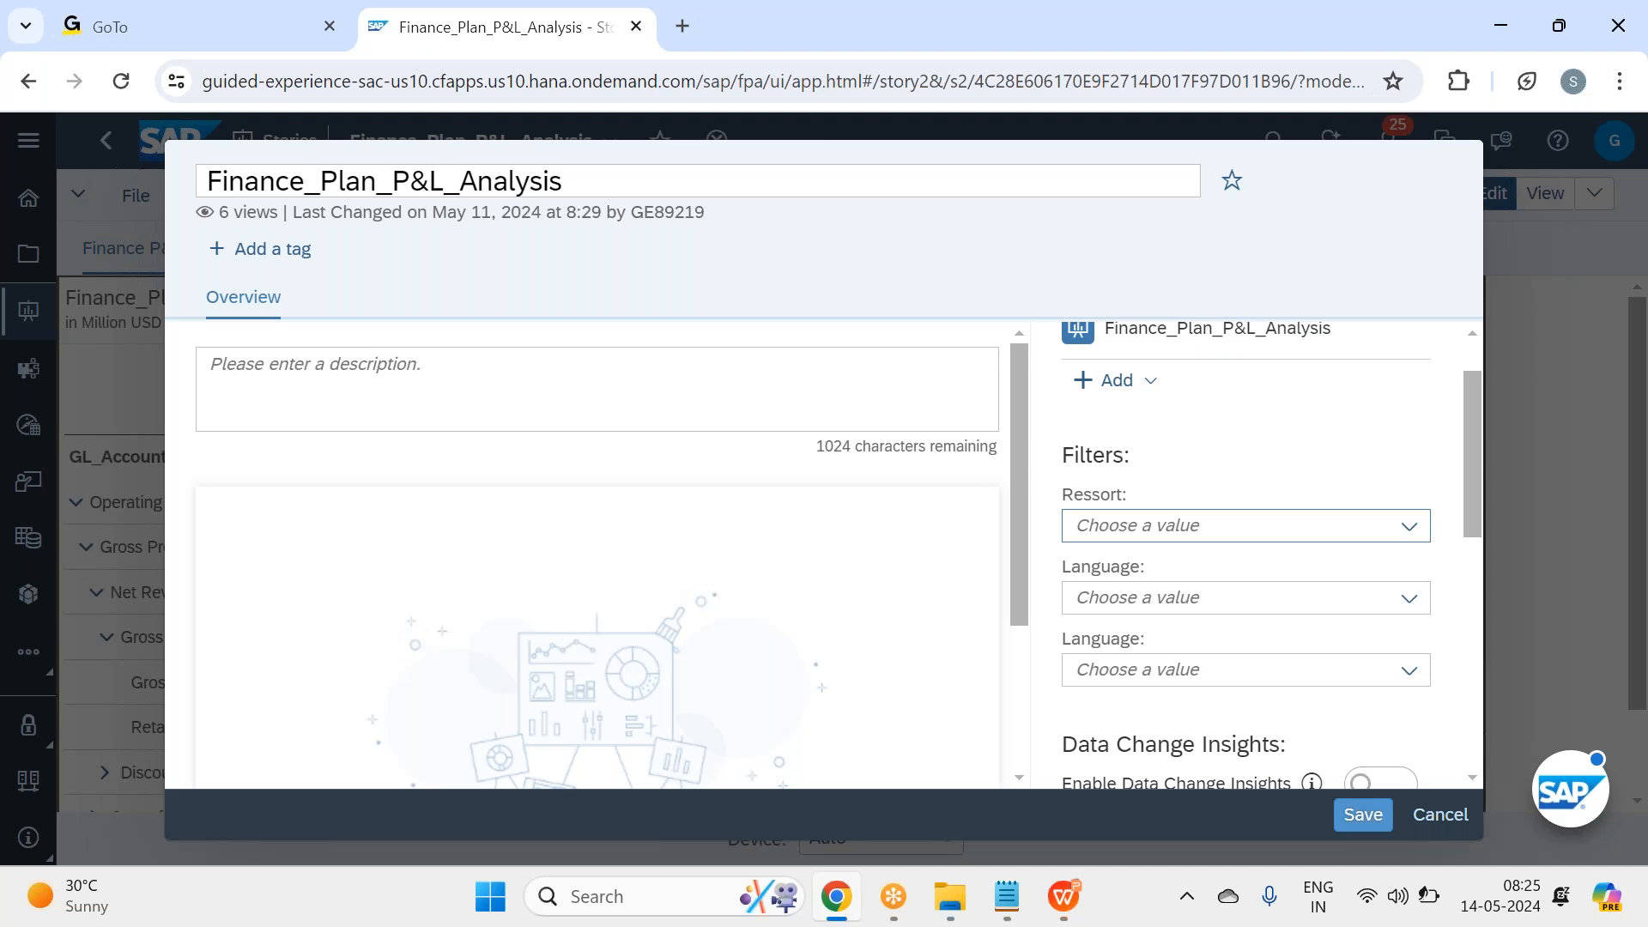
scroll(1312, 526, "up", 1)
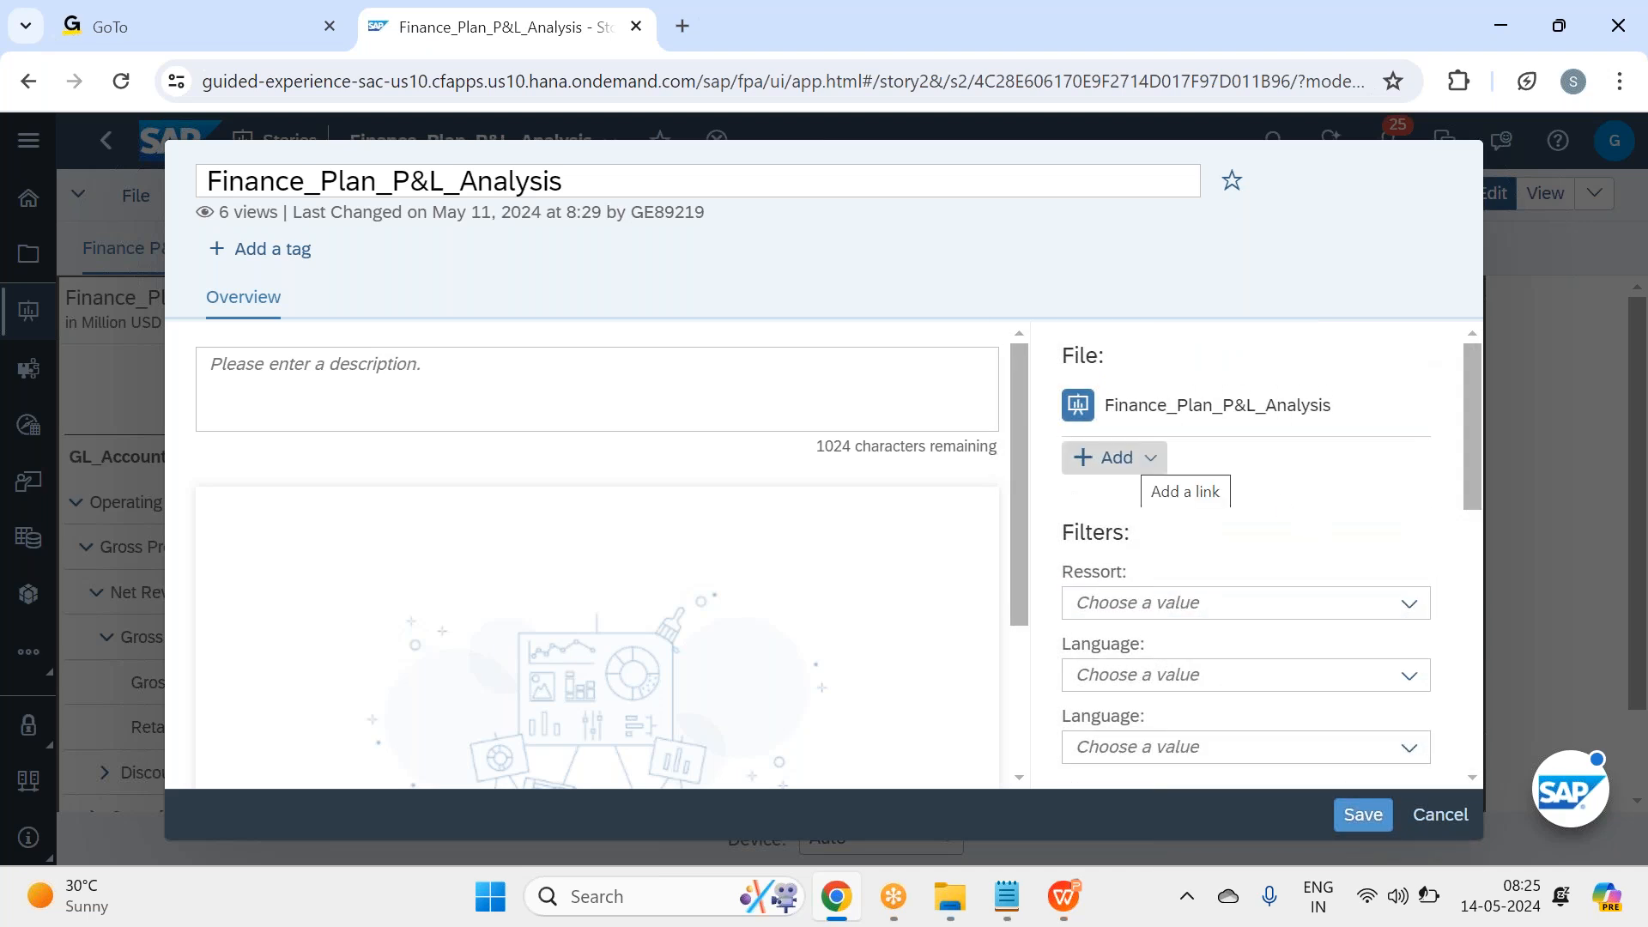
Step: Set the story's Ressort filter to F - Finance and IT and the first Language filter to English, and save the details
left_click(1345, 612)
left_click(1405, 605)
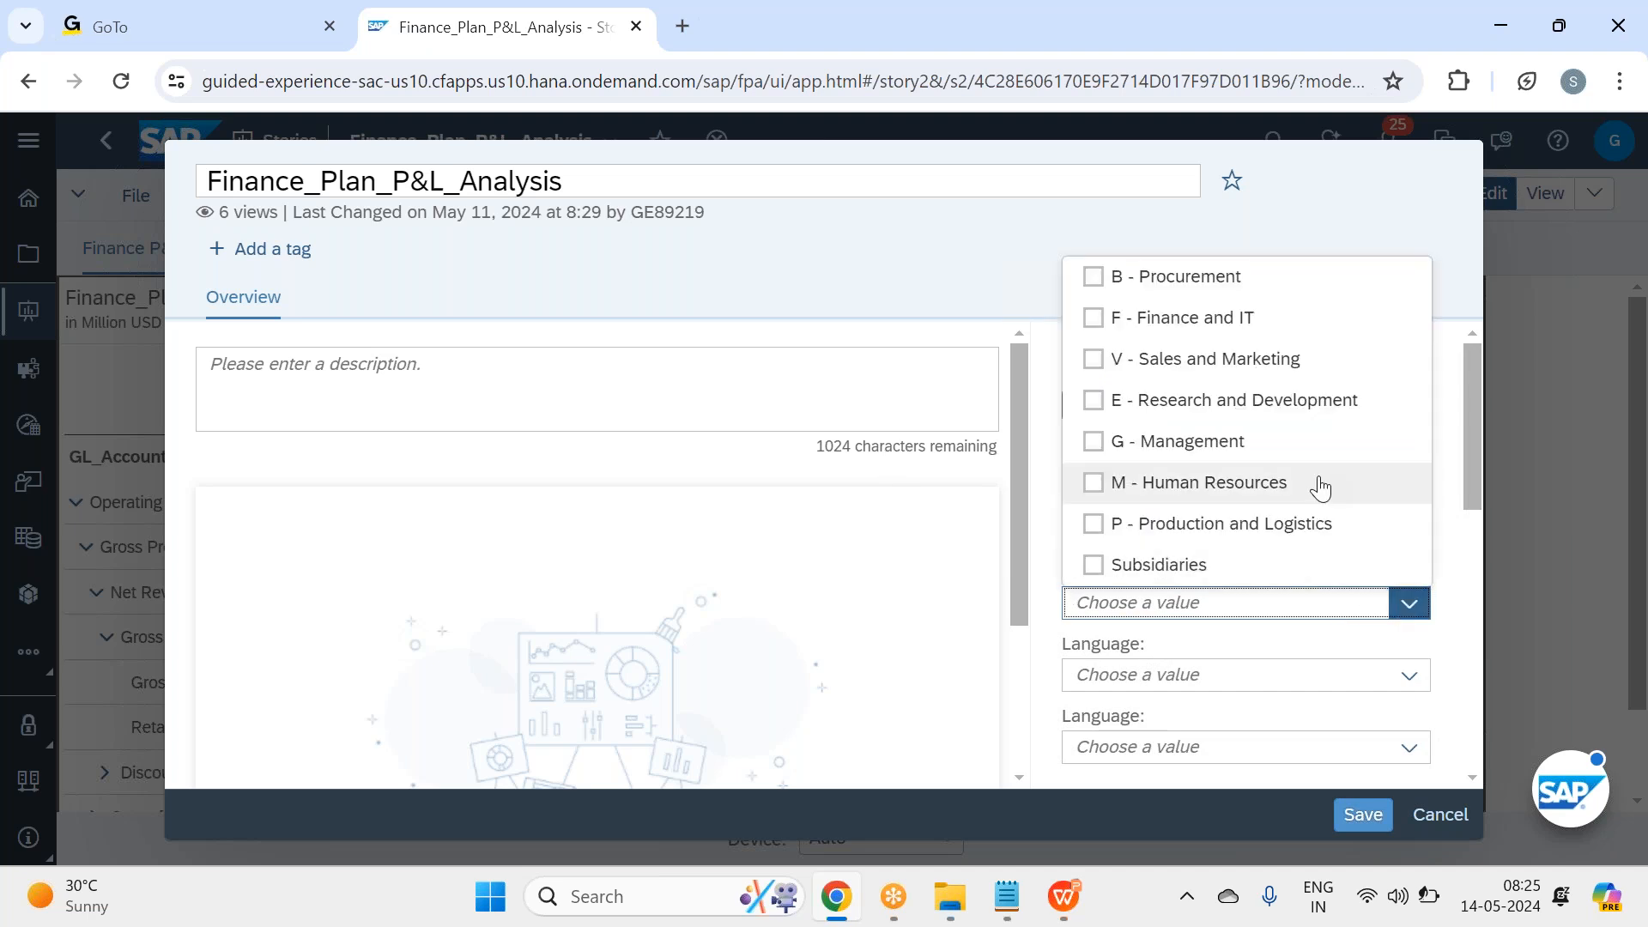
left_click(1216, 317)
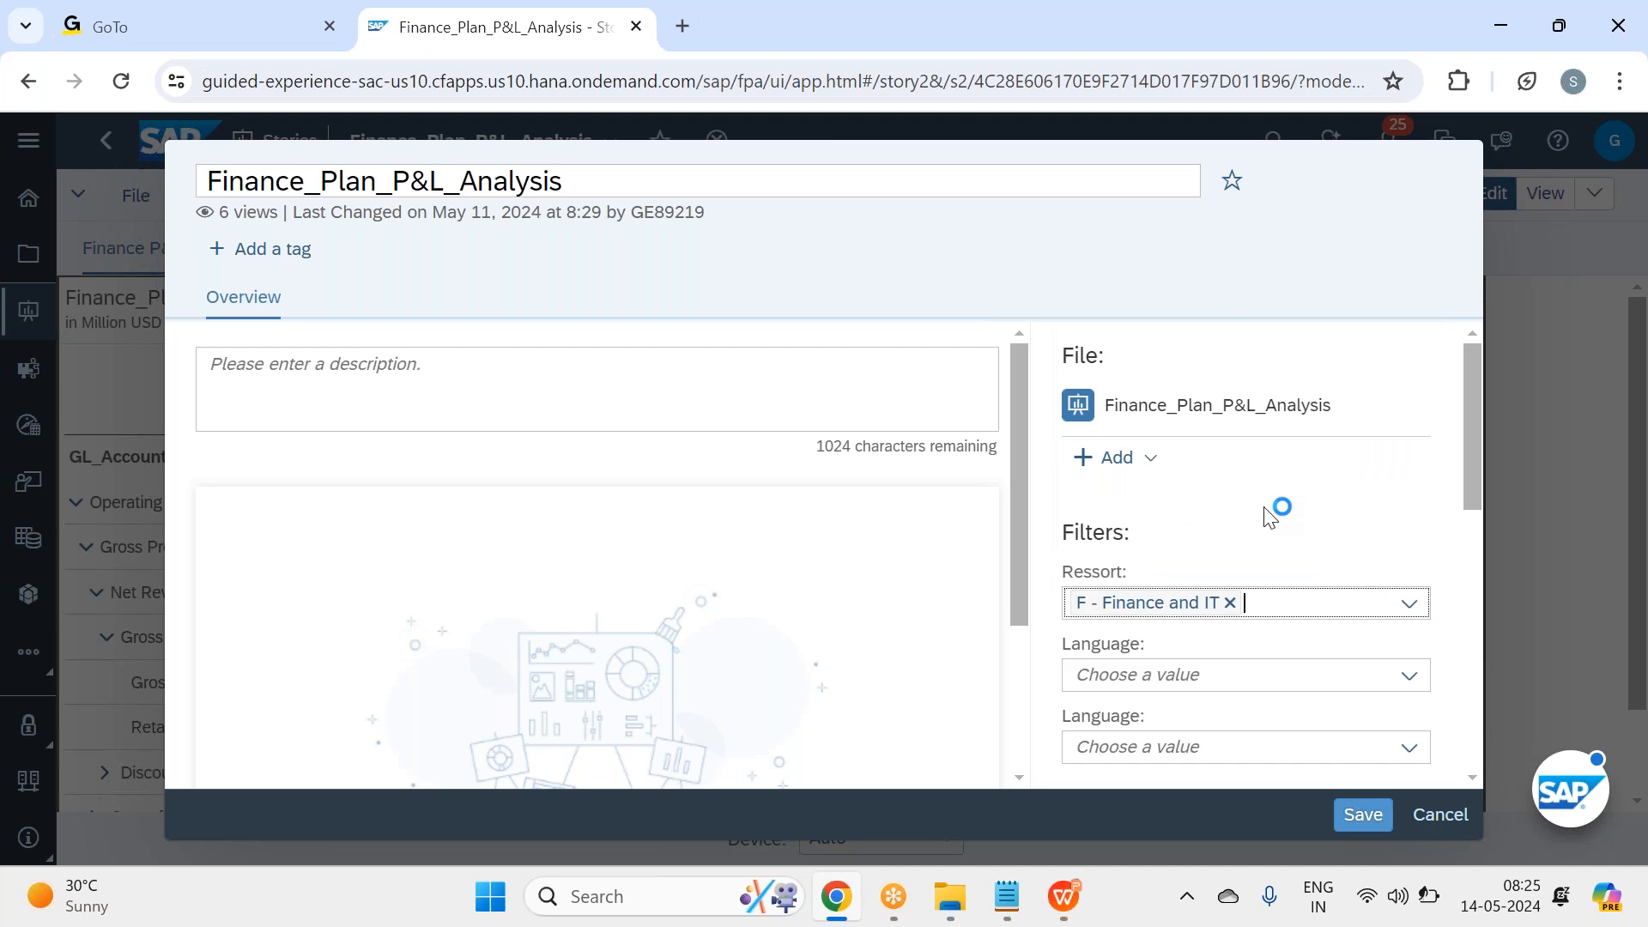
left_click(1409, 674)
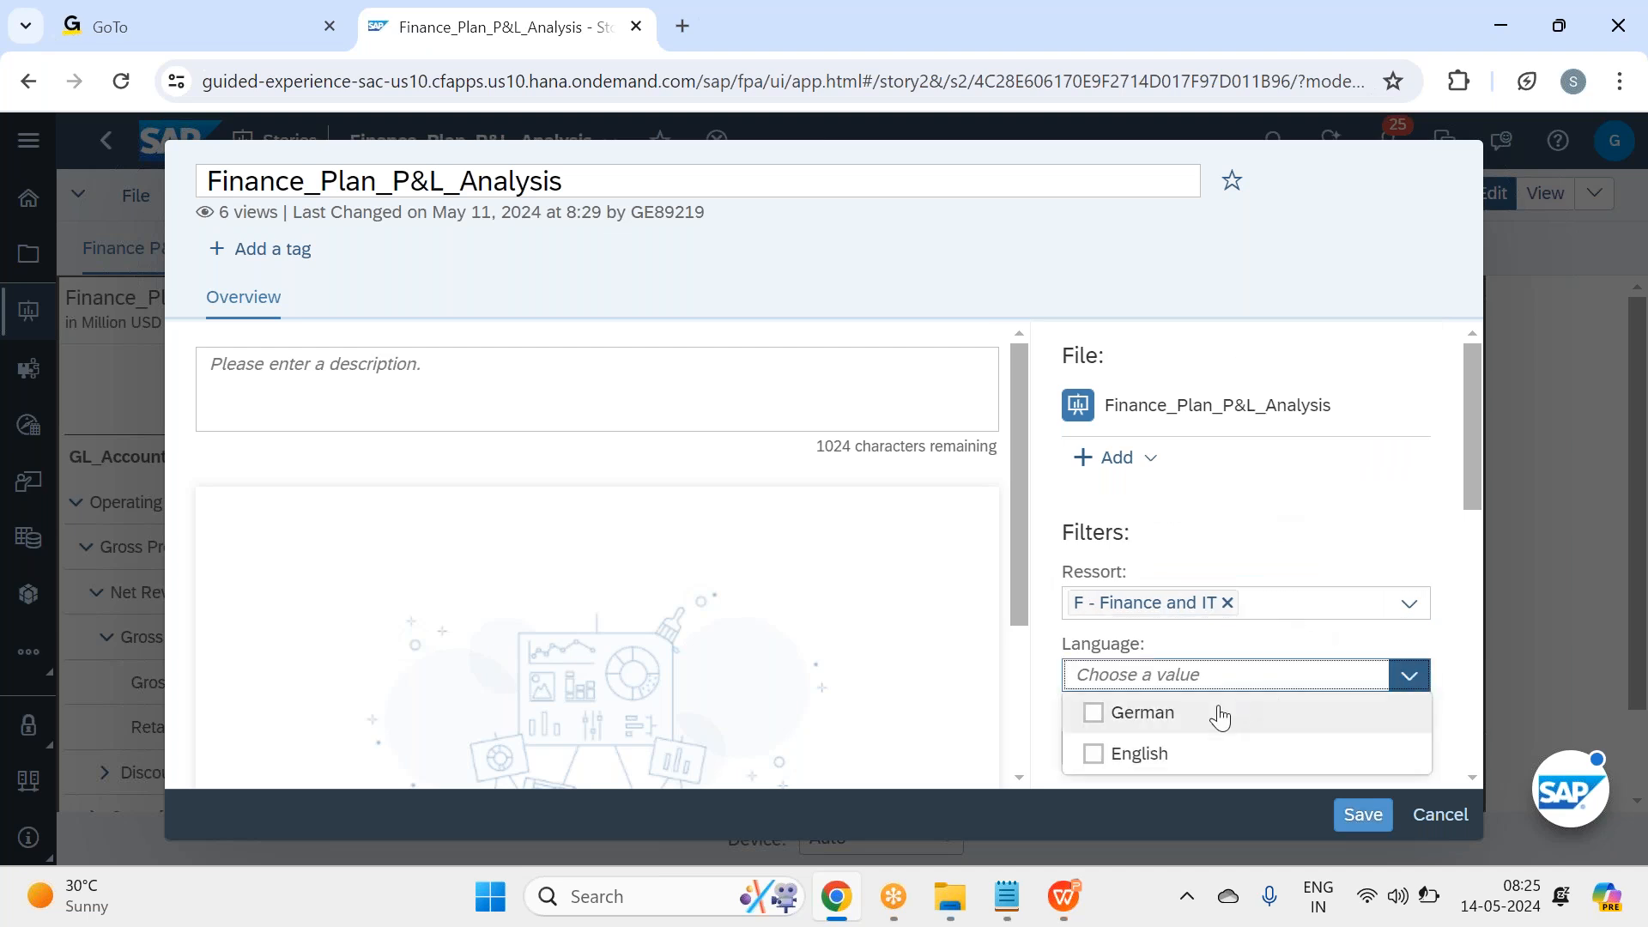
left_click(1170, 755)
scroll(1389, 532, "down", 5)
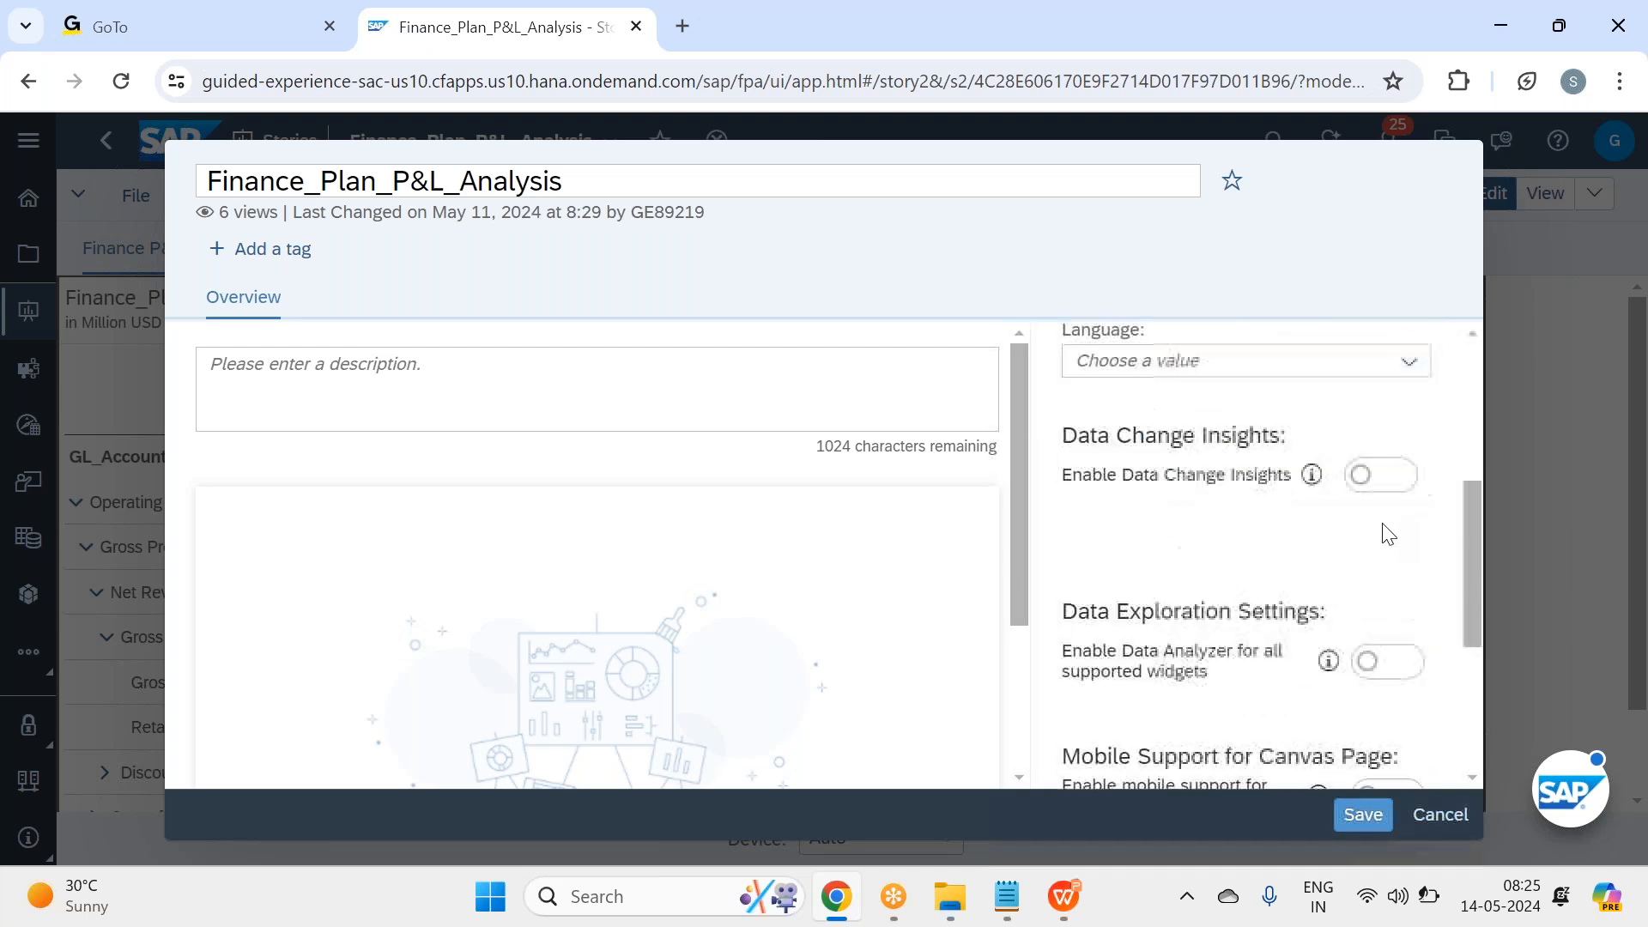
scroll(1389, 534, "up", 3)
scroll(1389, 534, "down", 4)
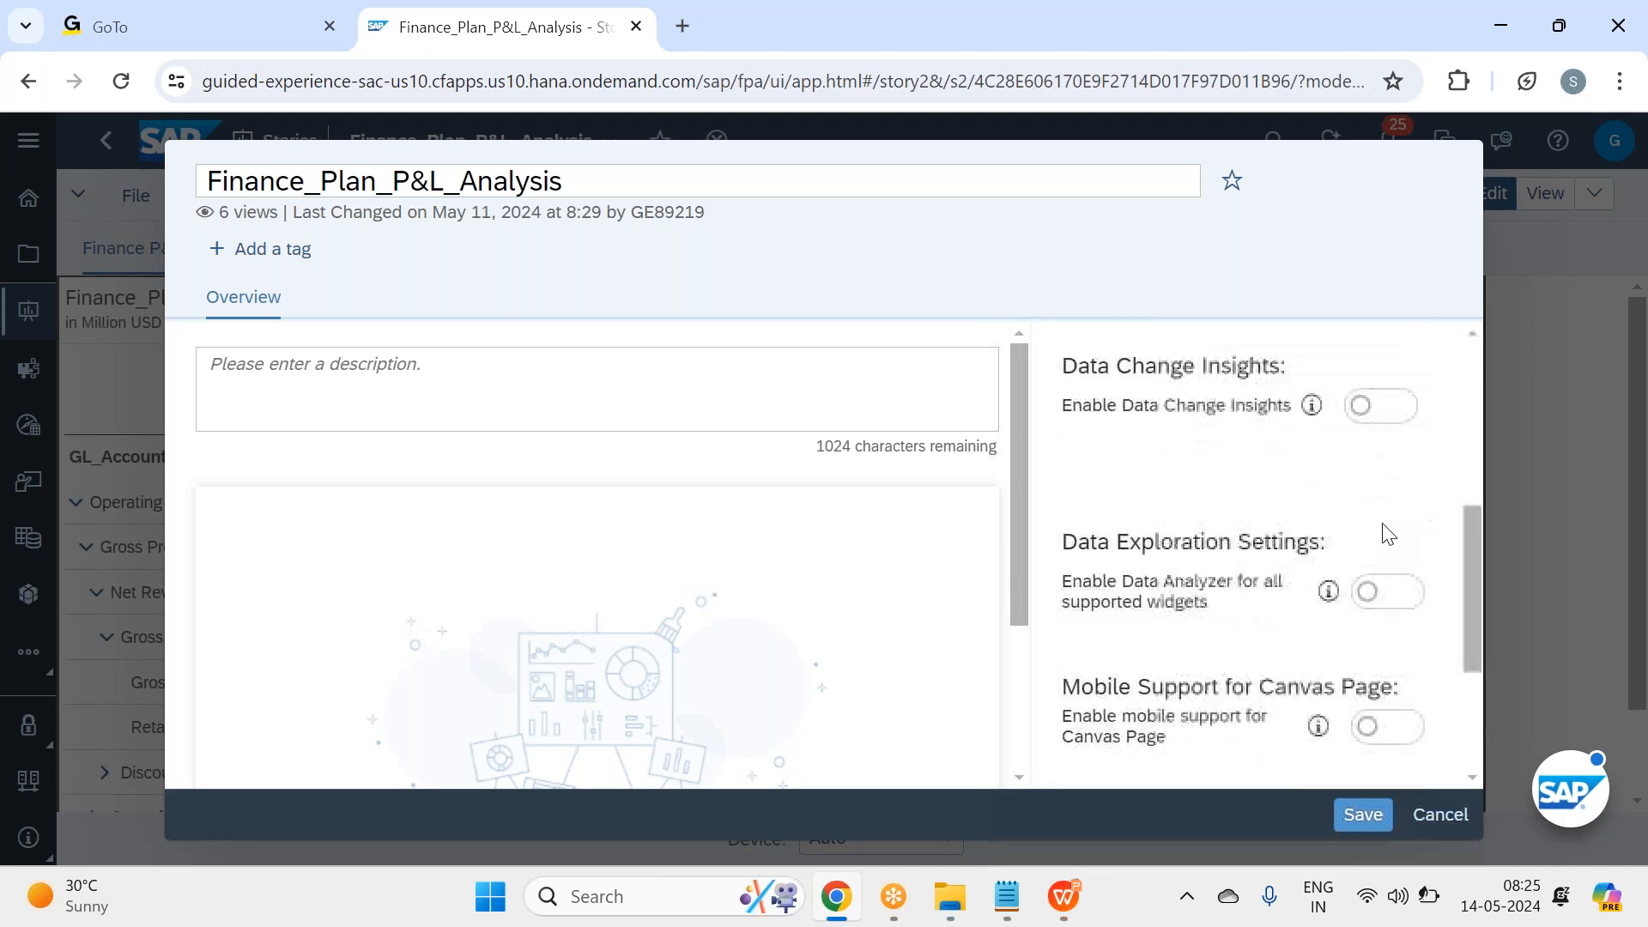
scroll(1389, 534, "down", 1)
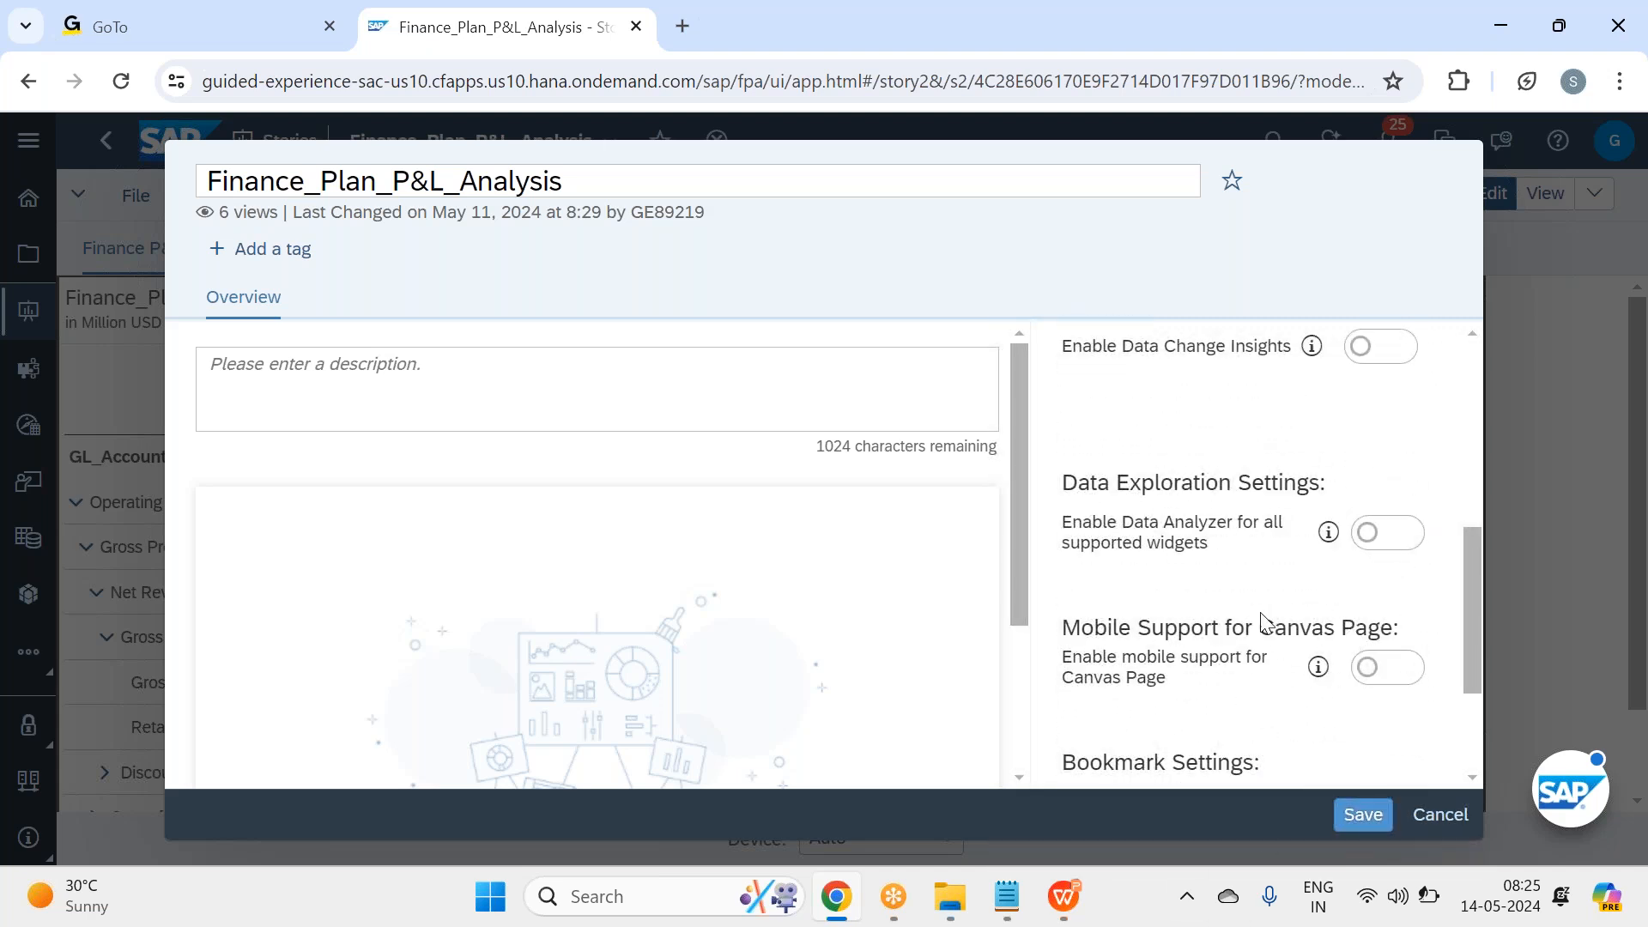
scroll(1253, 623, "down", 3)
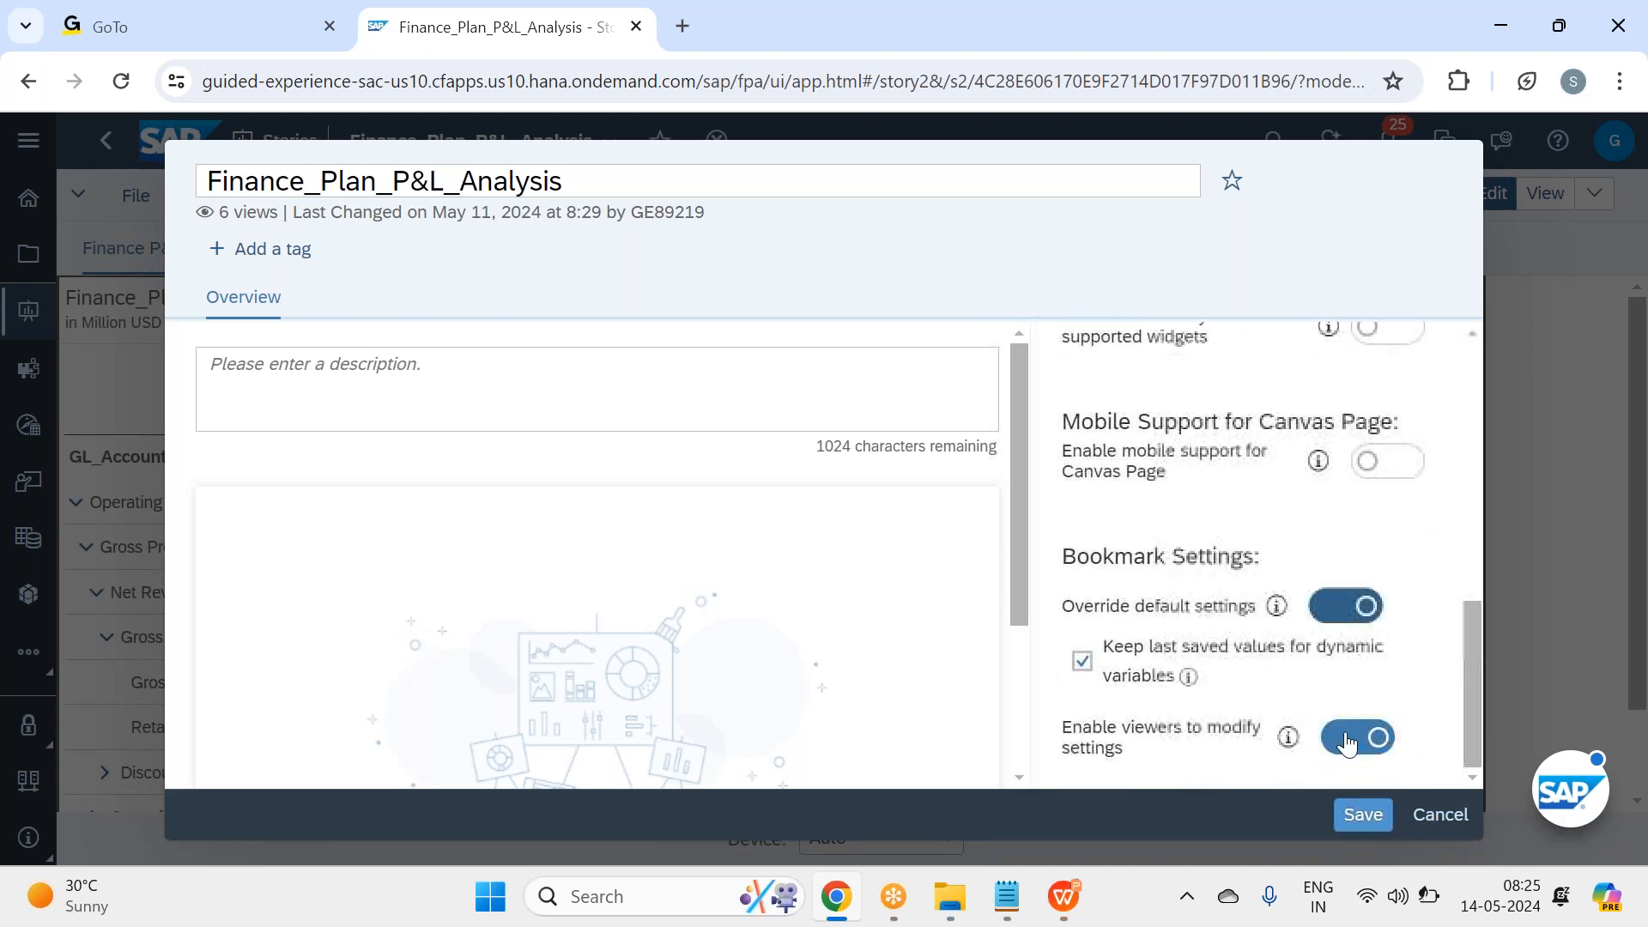
left_click(1363, 817)
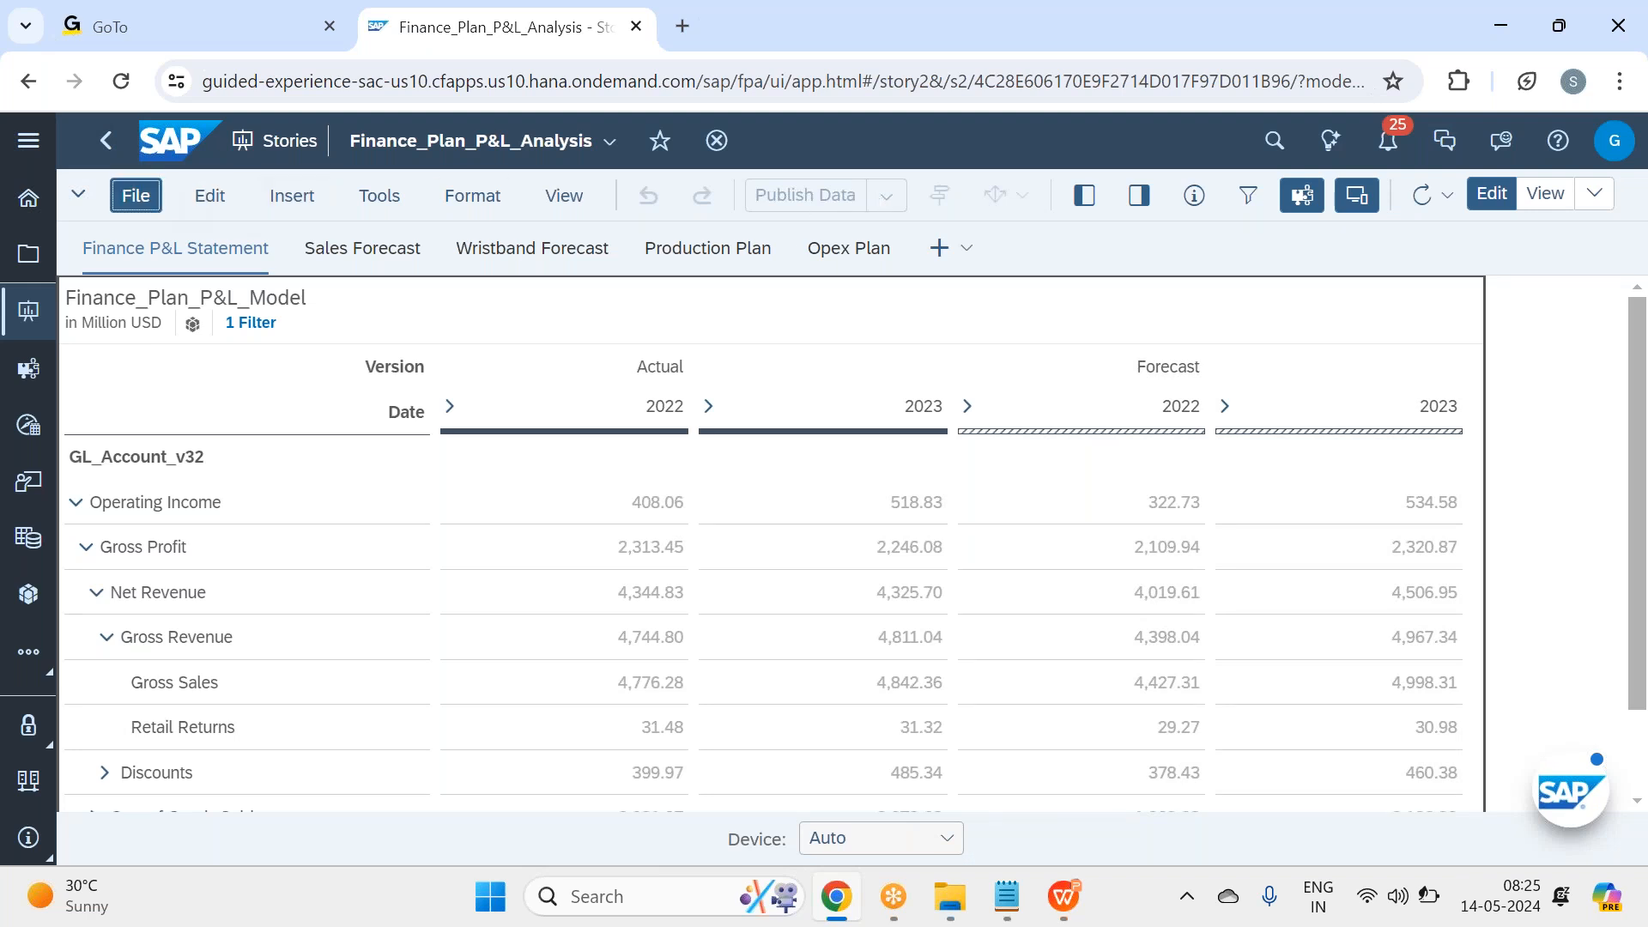
Step: Look through the story's editing and view time settings, and briefly open its query settings
left_click(136, 196)
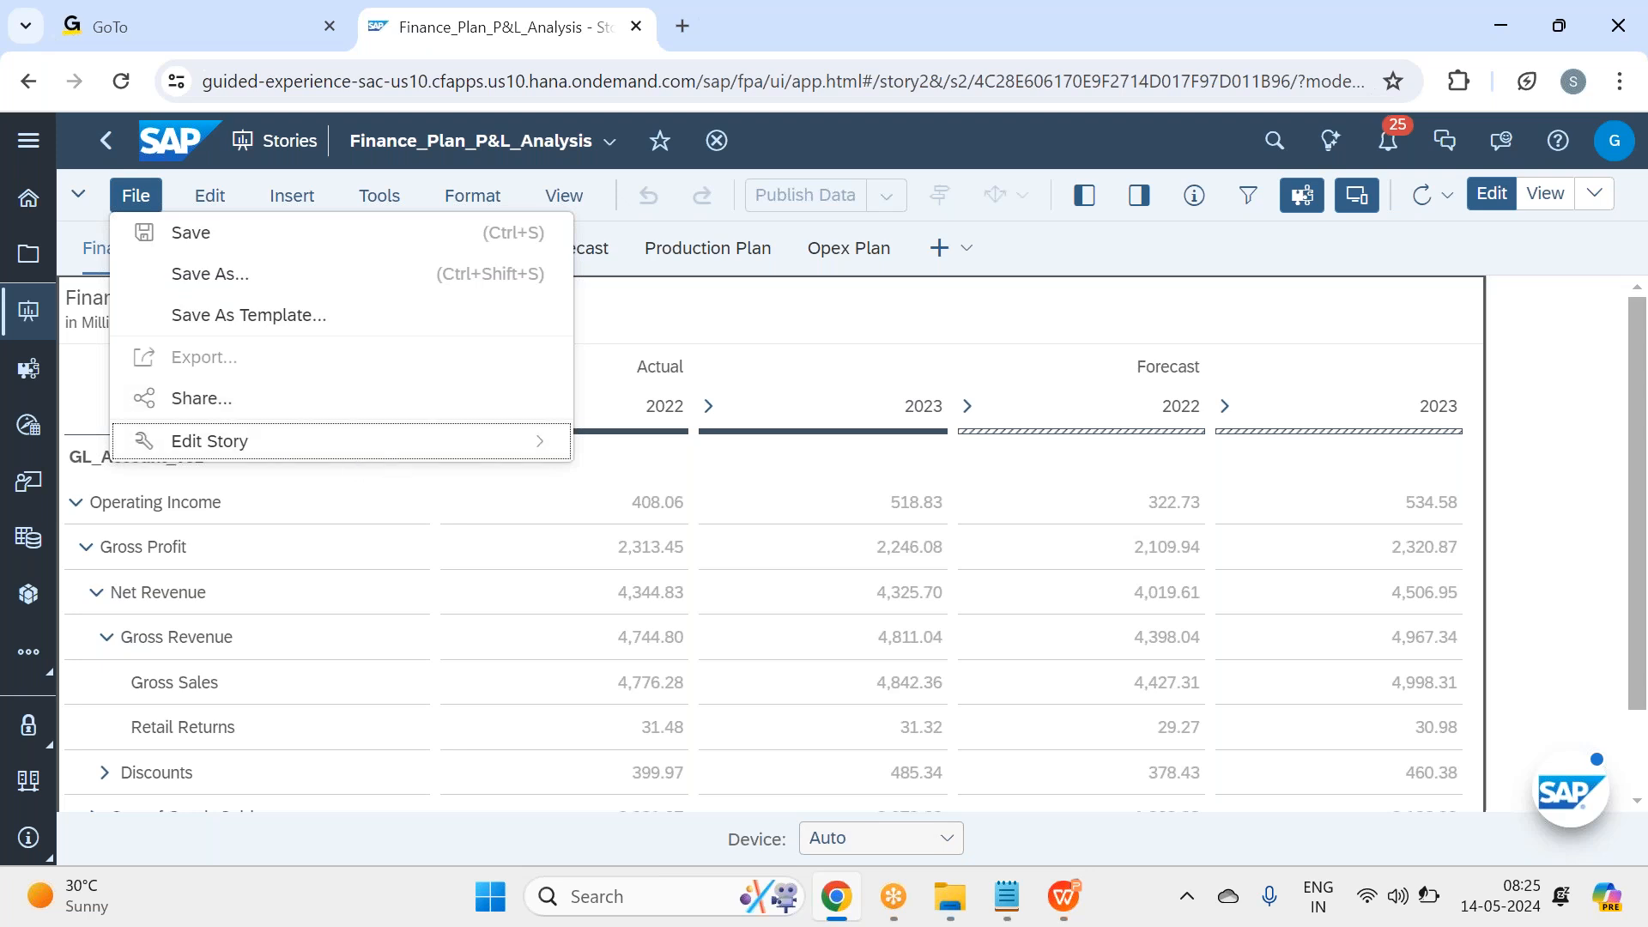
mouse_move(409, 465)
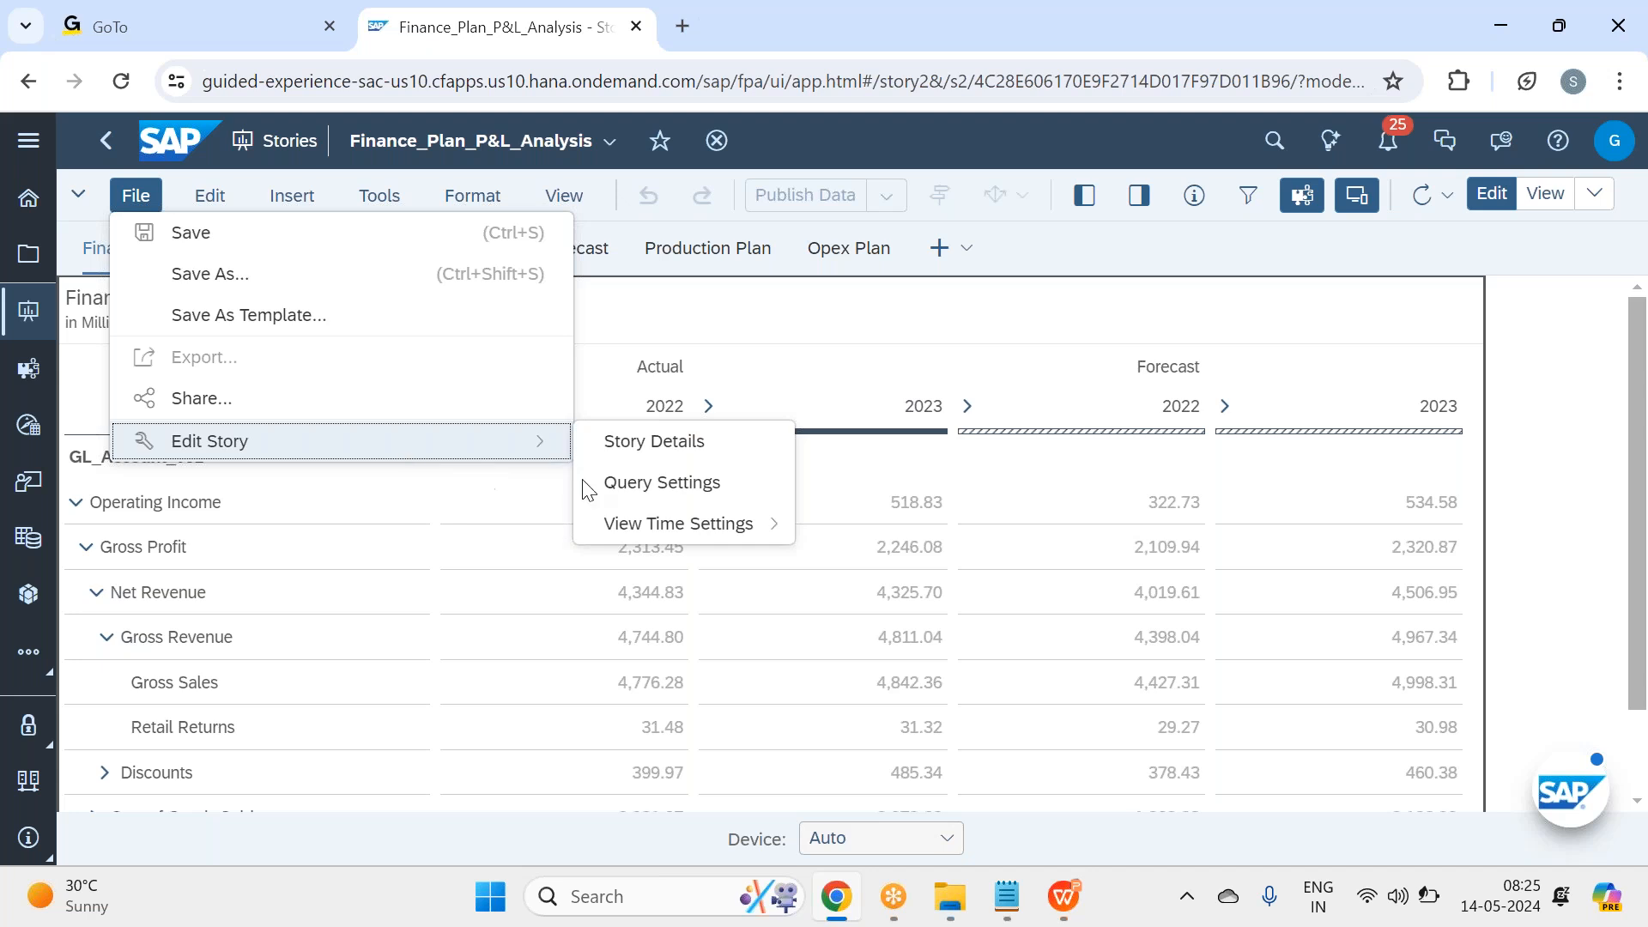
mouse_move(753, 517)
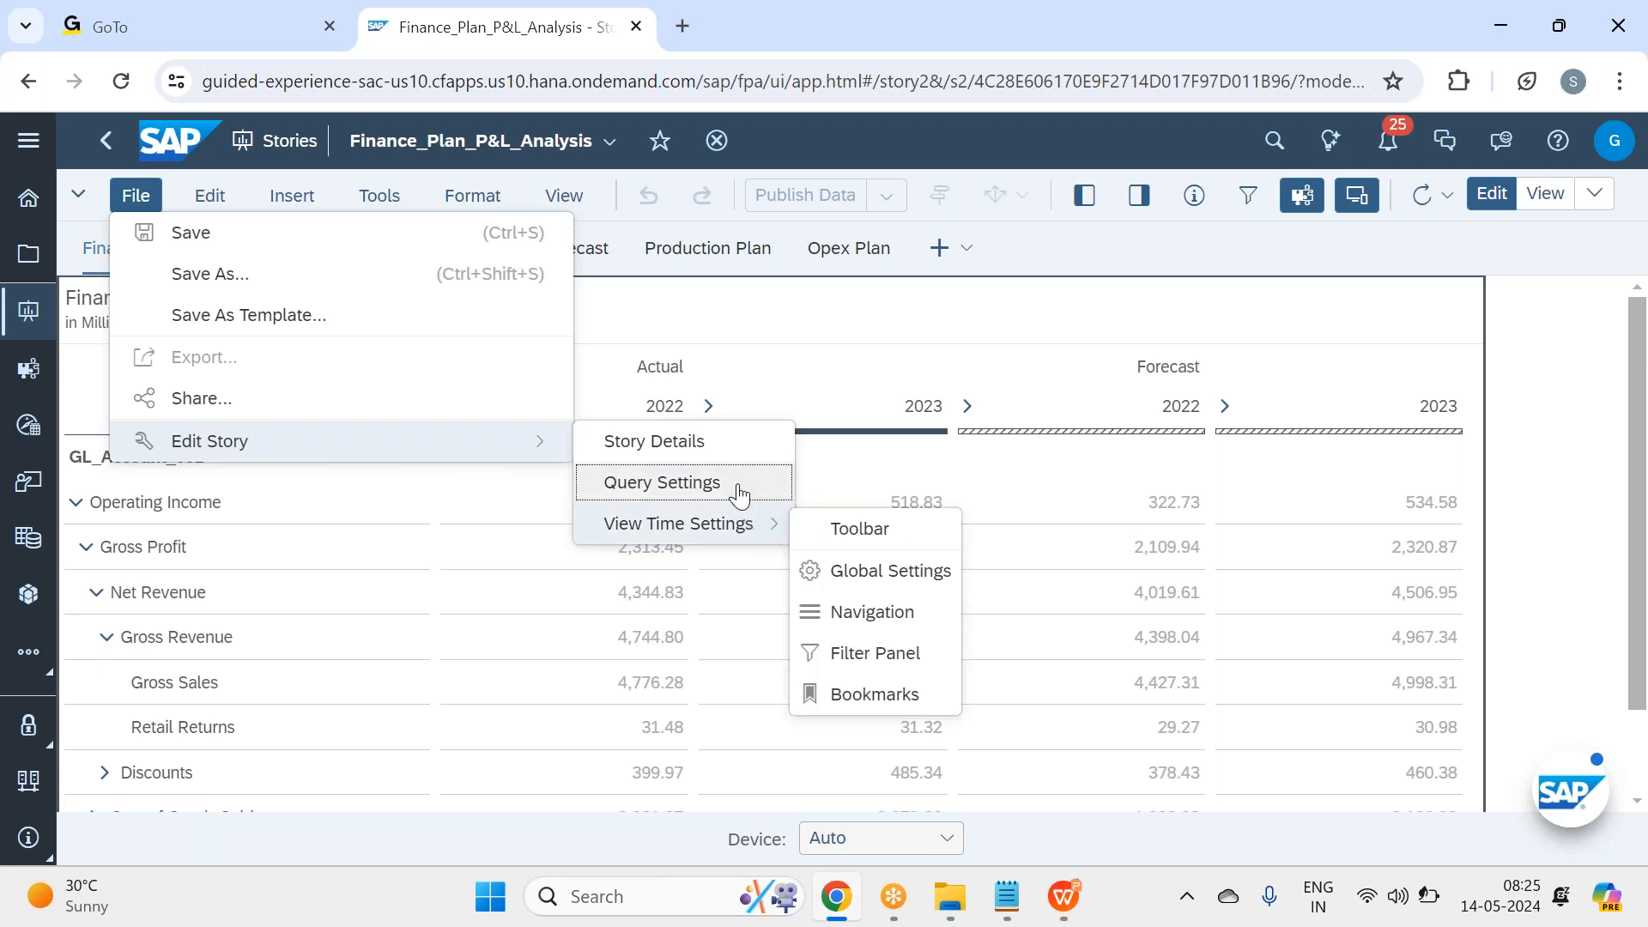
left_click(738, 494)
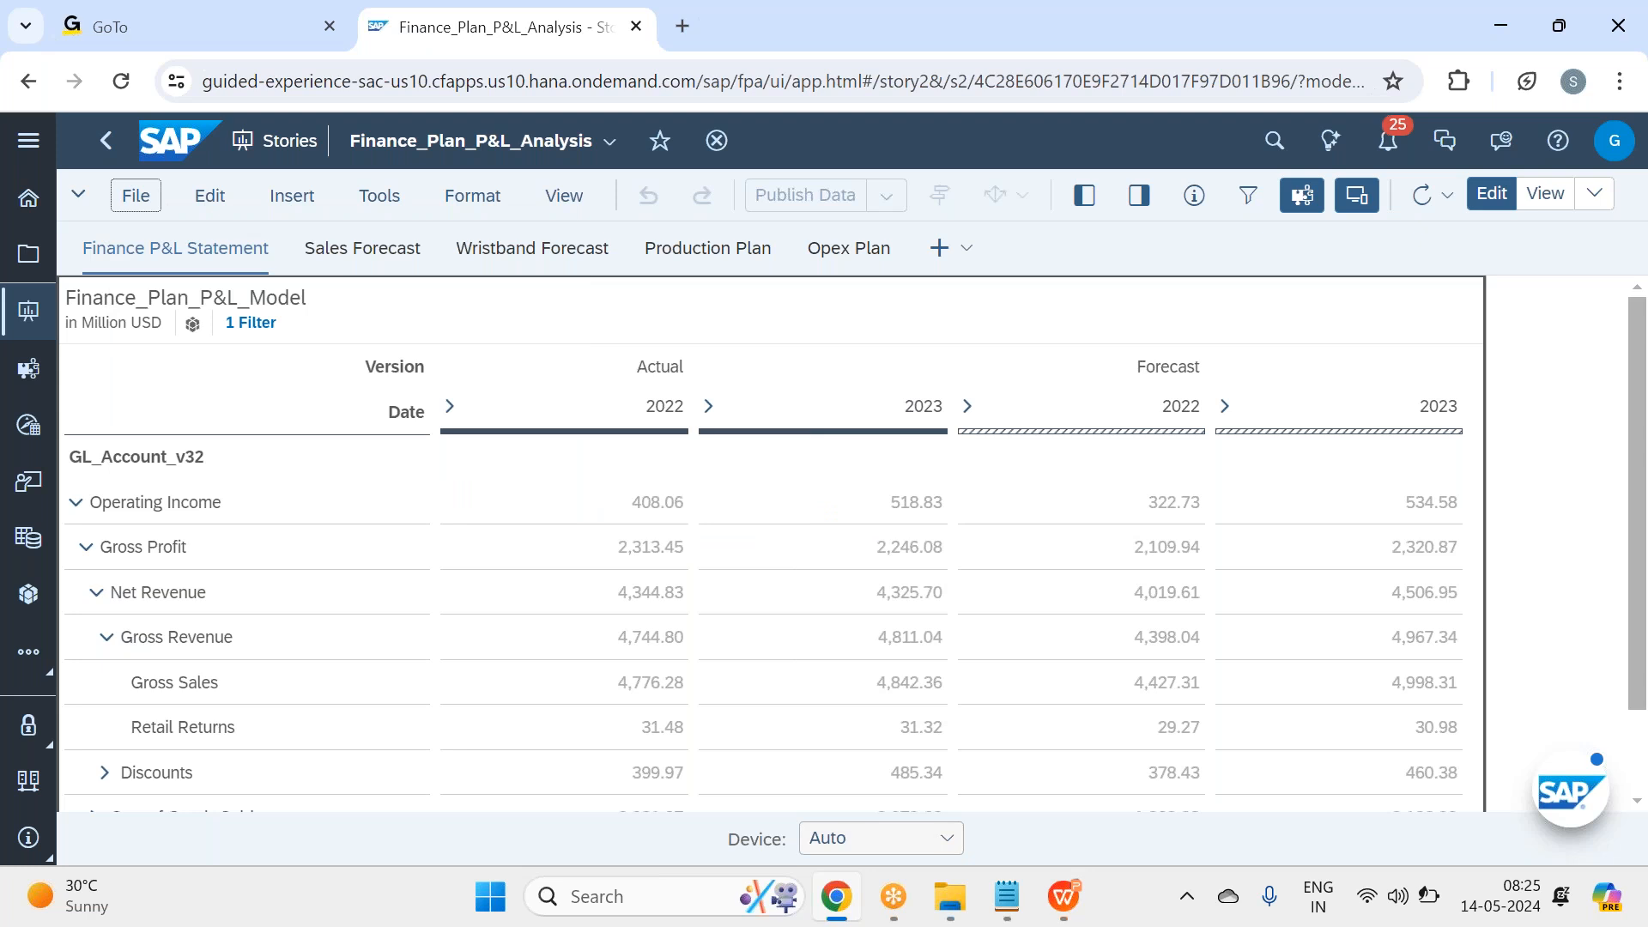
left_click(1029, 699)
Step: Look through the story's available tools and formatting options without applying any
left_click(380, 196)
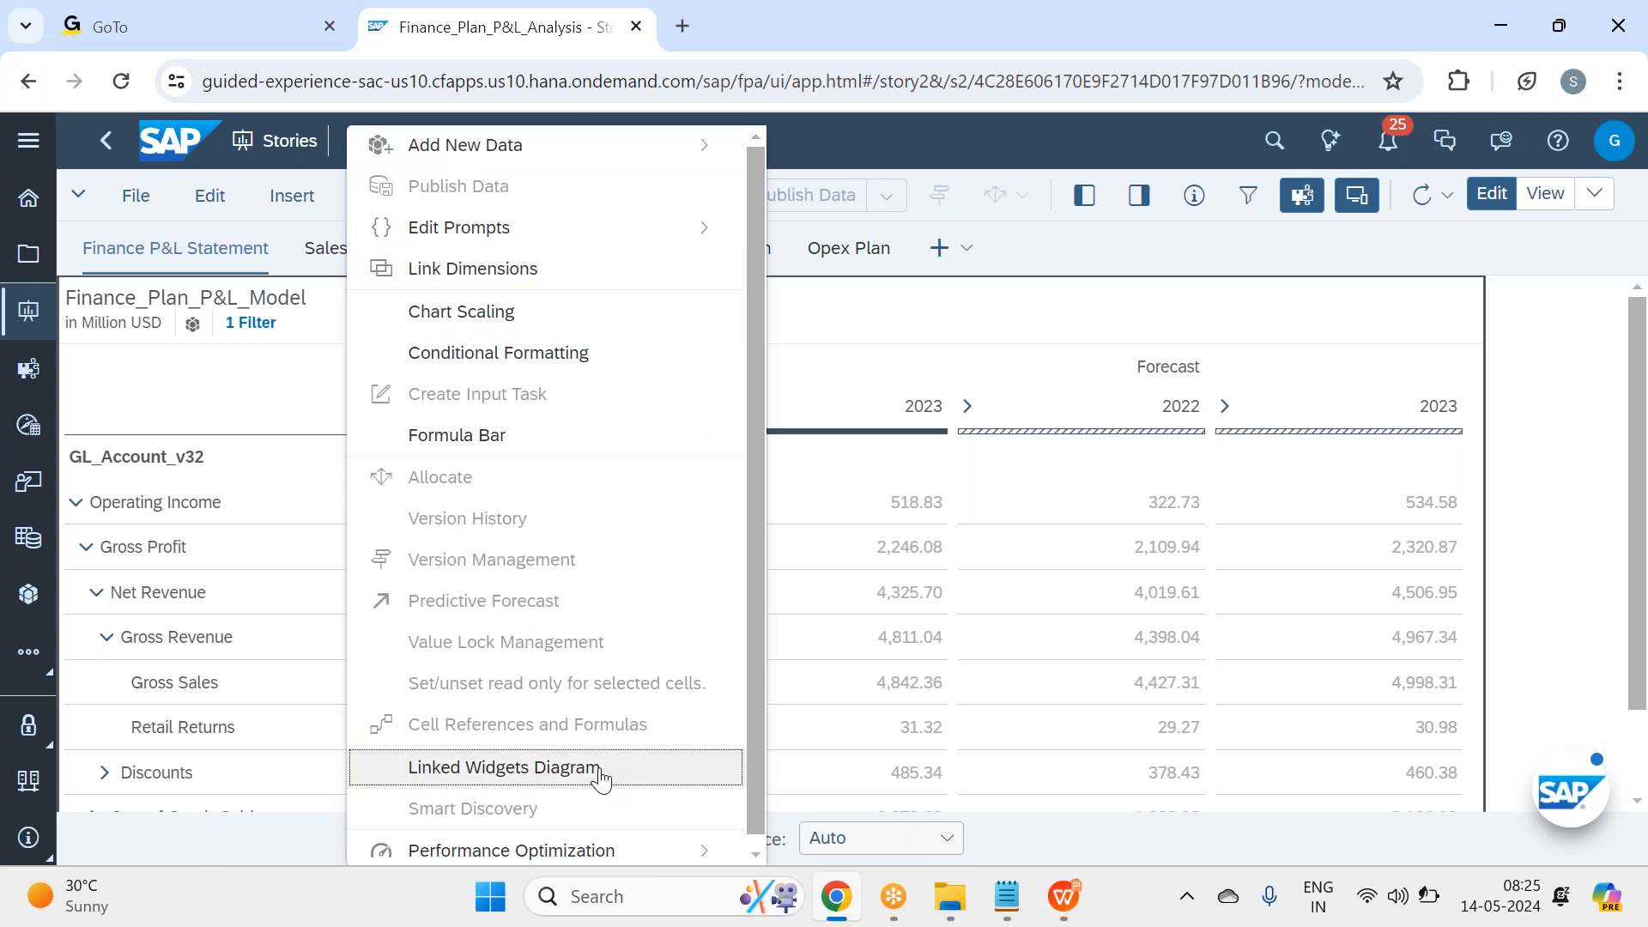
scroll(601, 778, "down", 1)
scroll(601, 778, "up", 1)
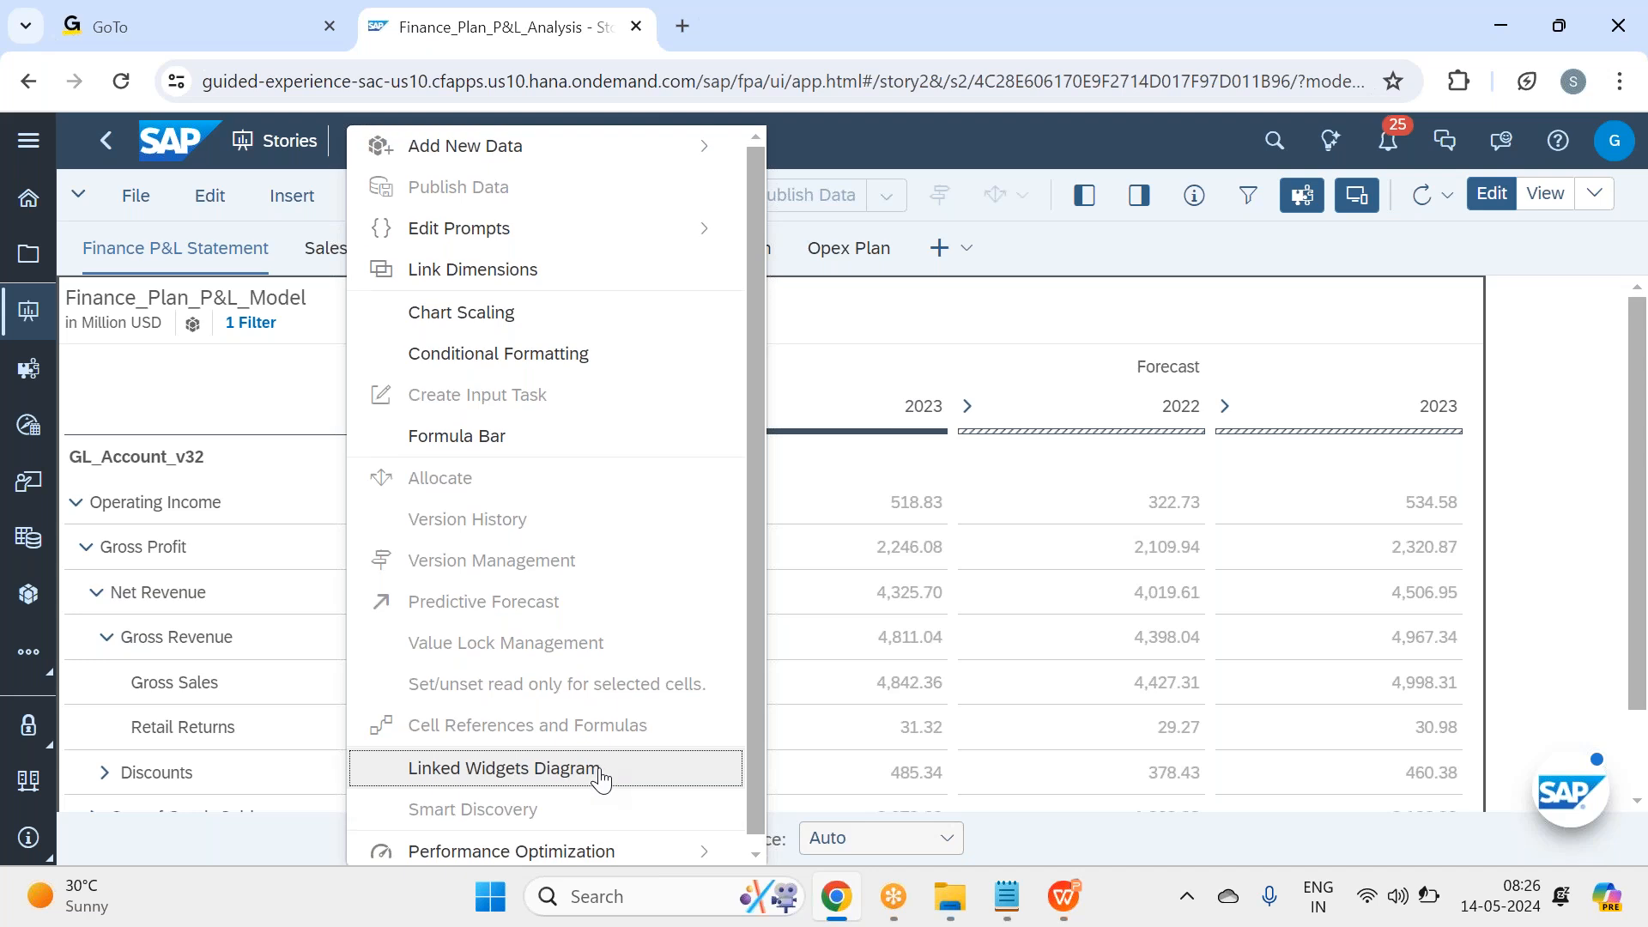
left_click(879, 156)
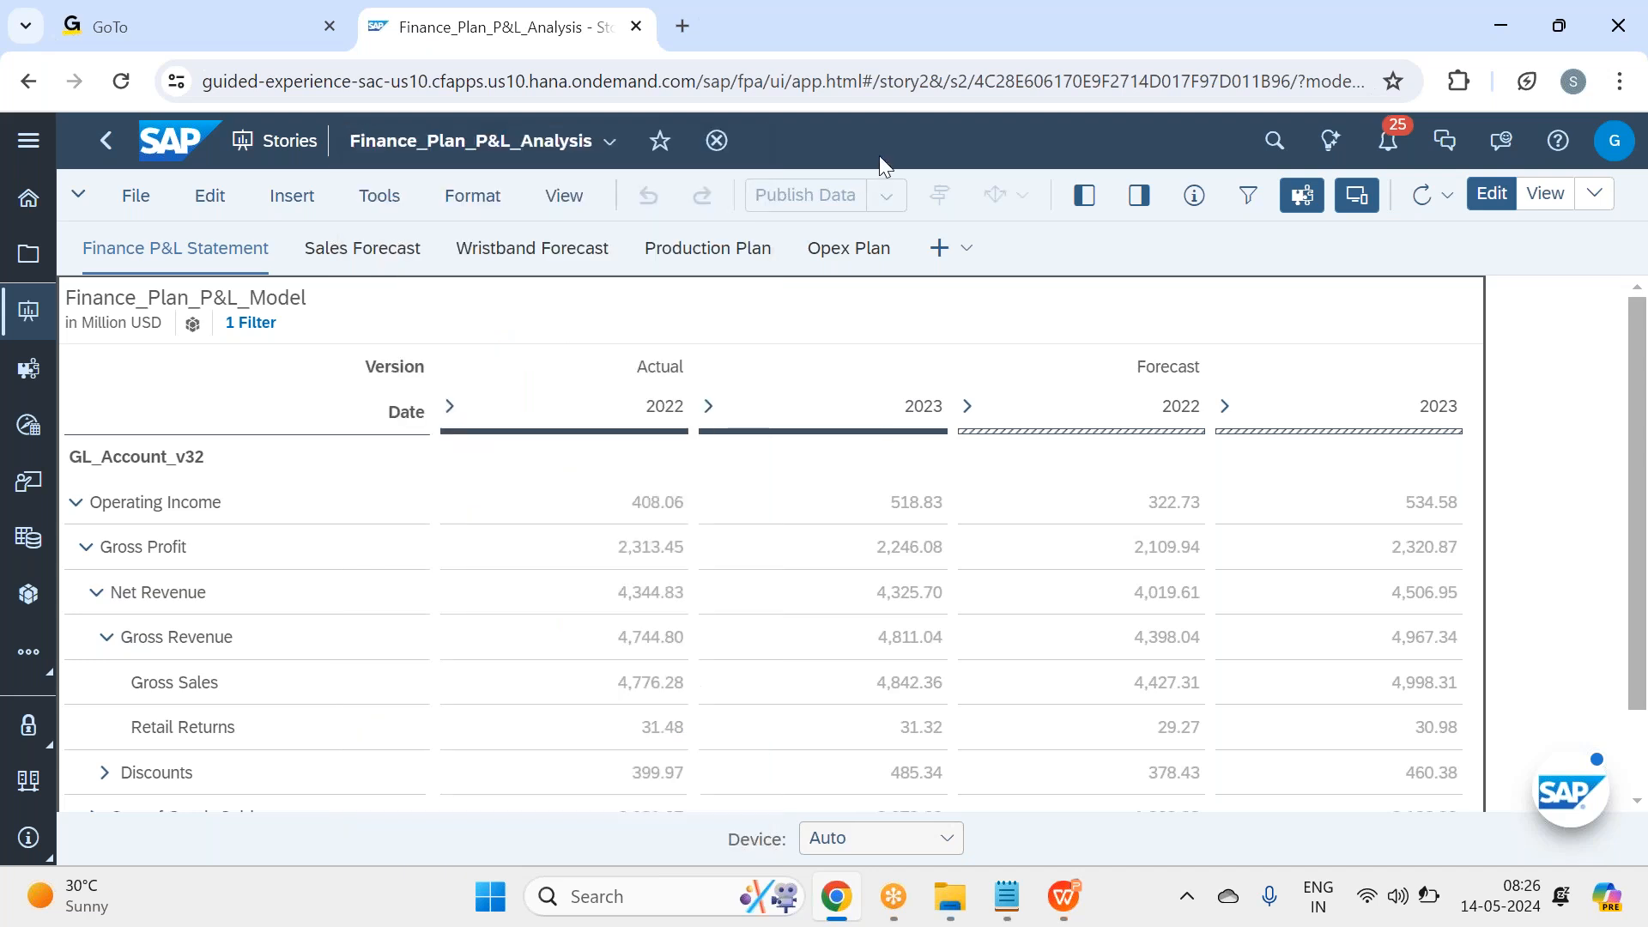
left_click(474, 194)
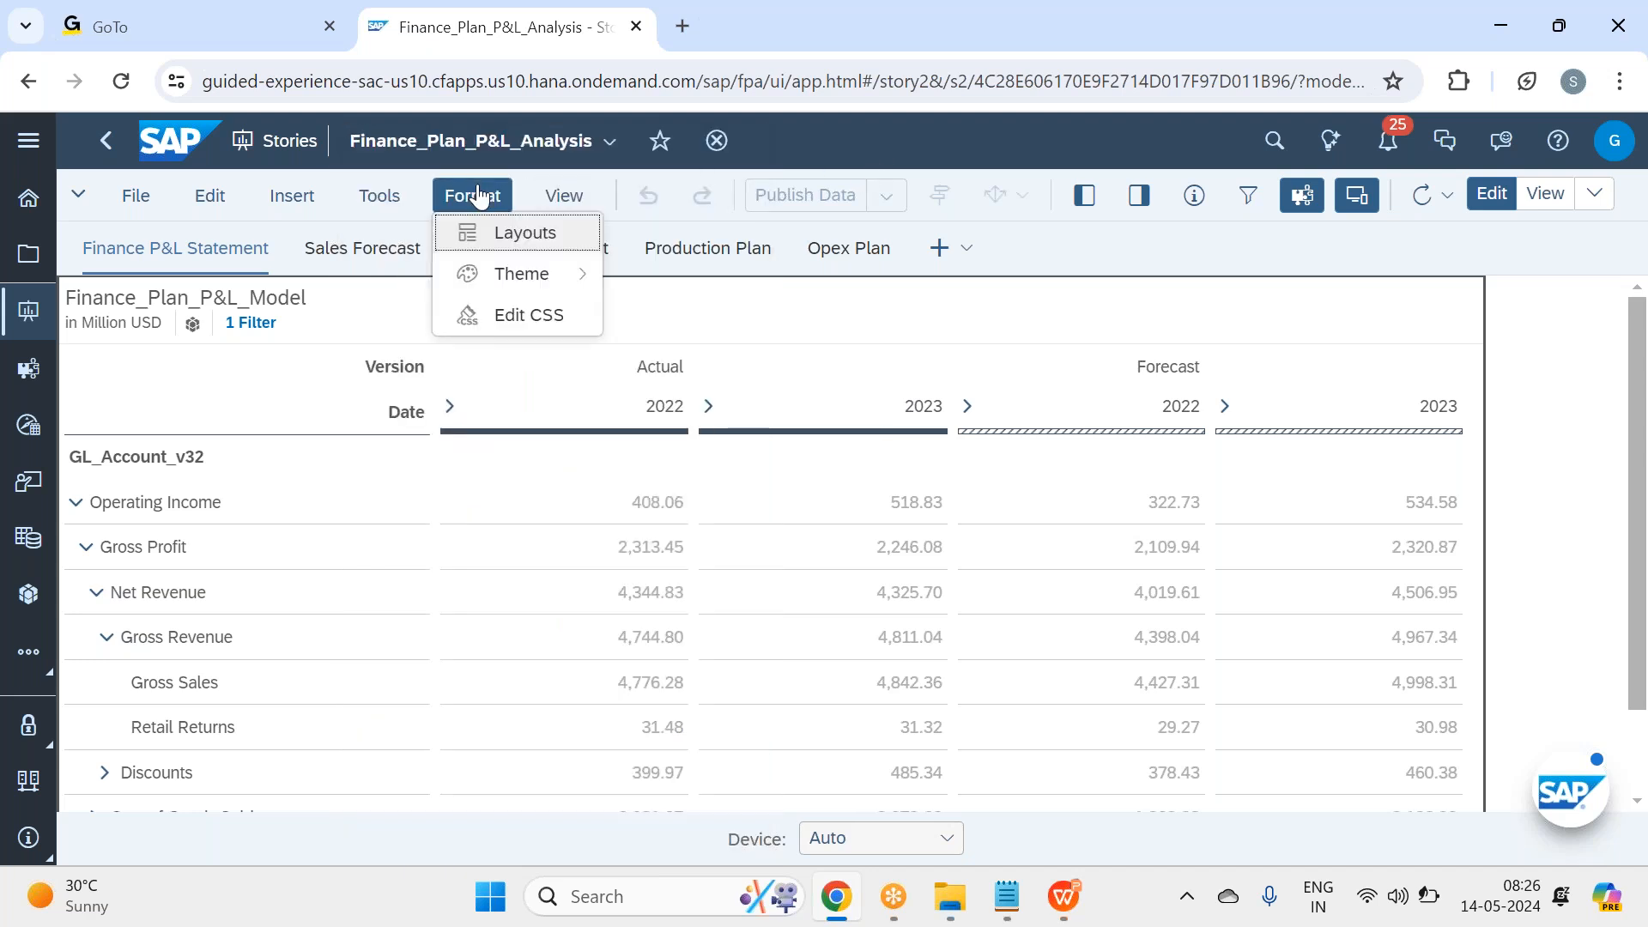
left_click(385, 203)
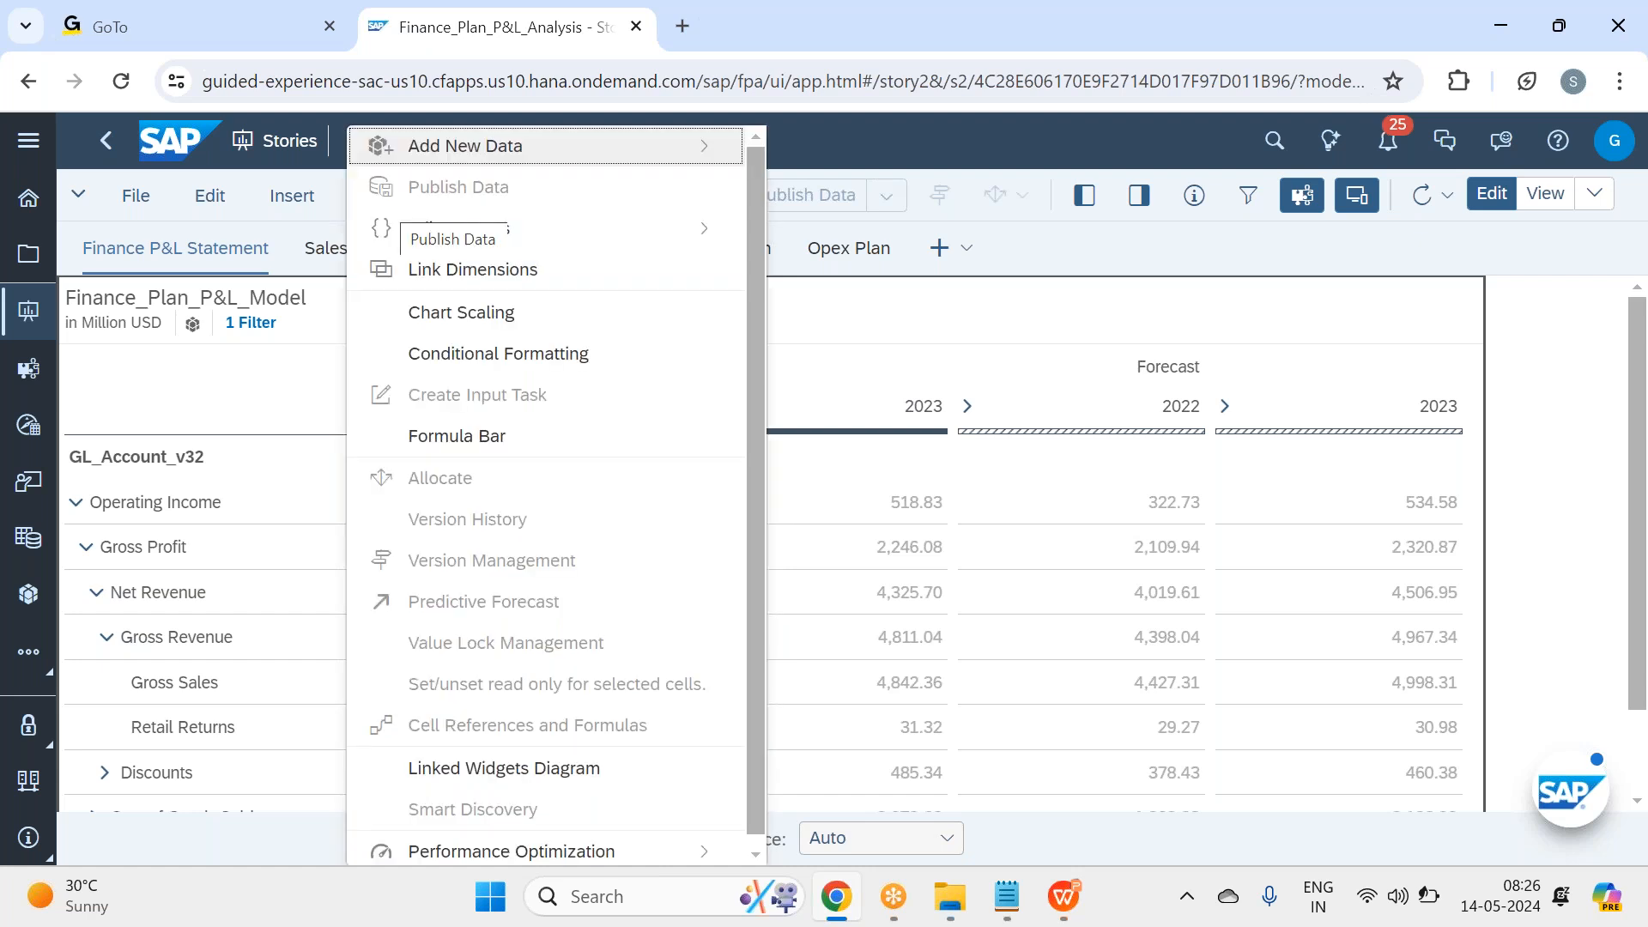
left_click(1023, 236)
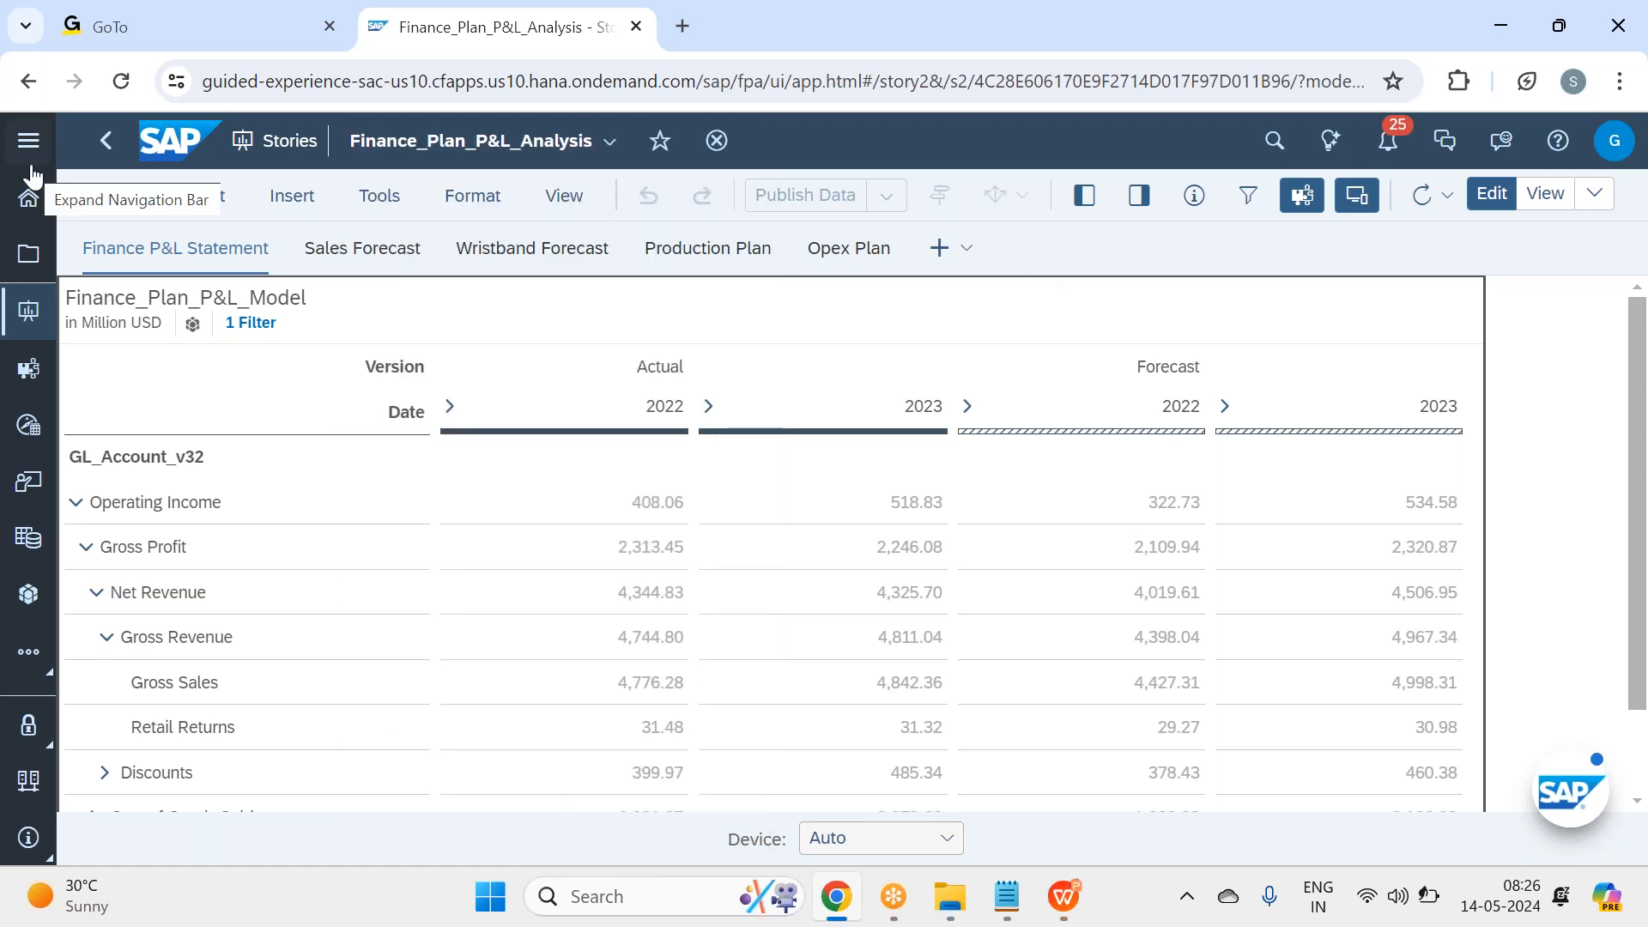
Step: Return to the home page's Catalog and check the favorites, the catalog search field and the sort options
left_click(35, 209)
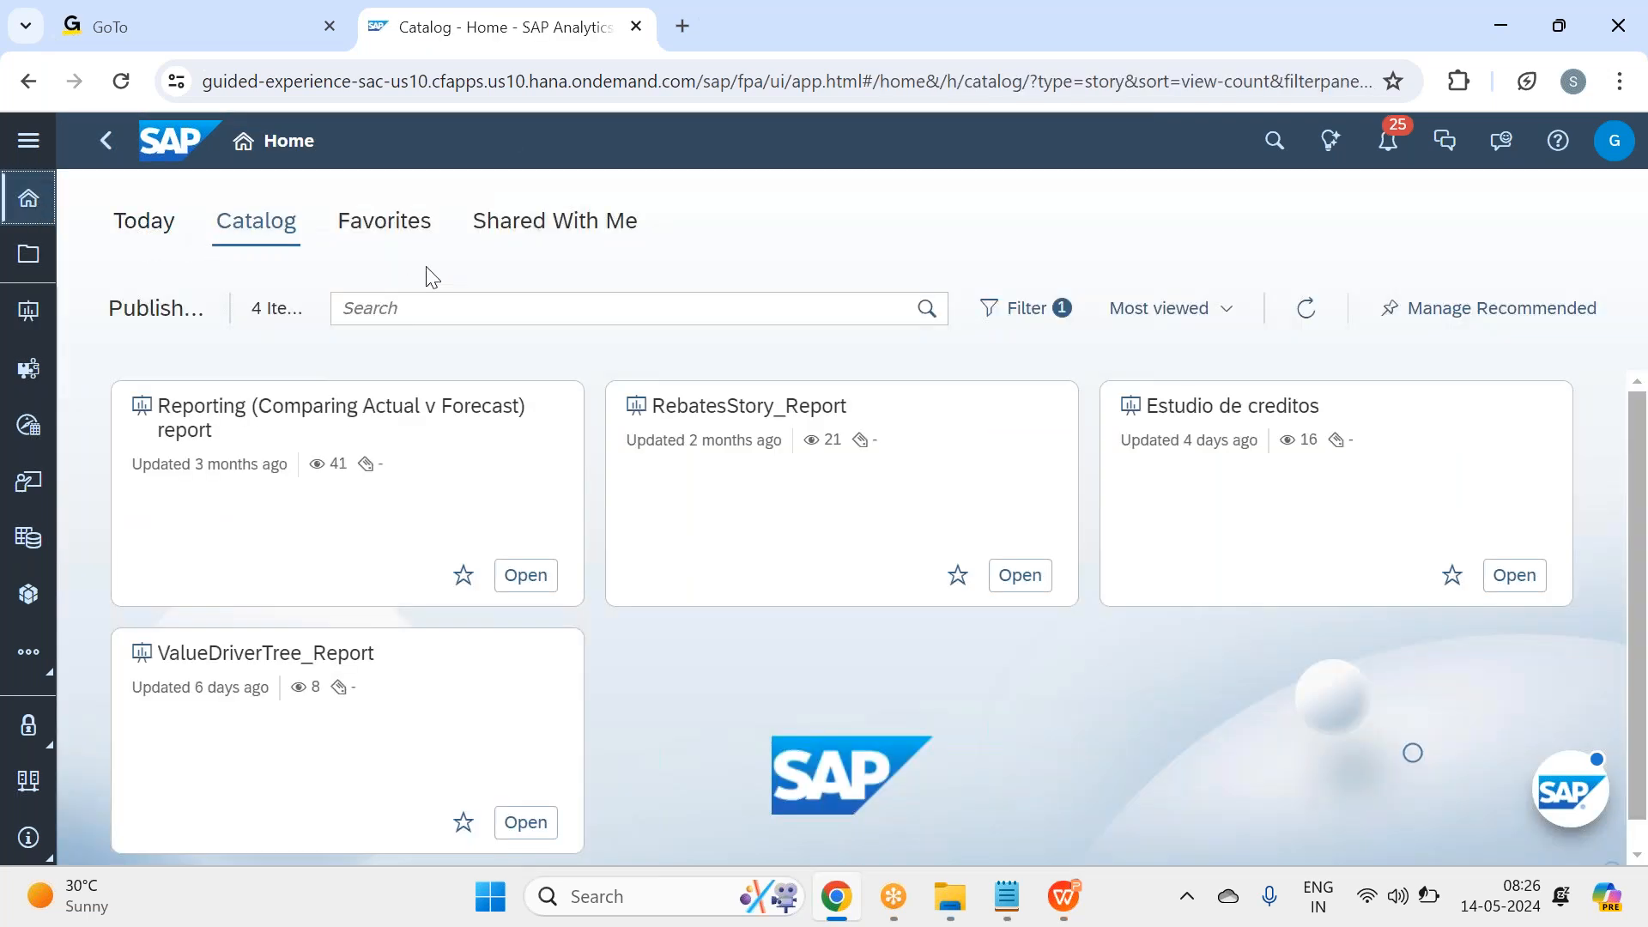
left_click(395, 230)
left_click(253, 221)
left_click(915, 314)
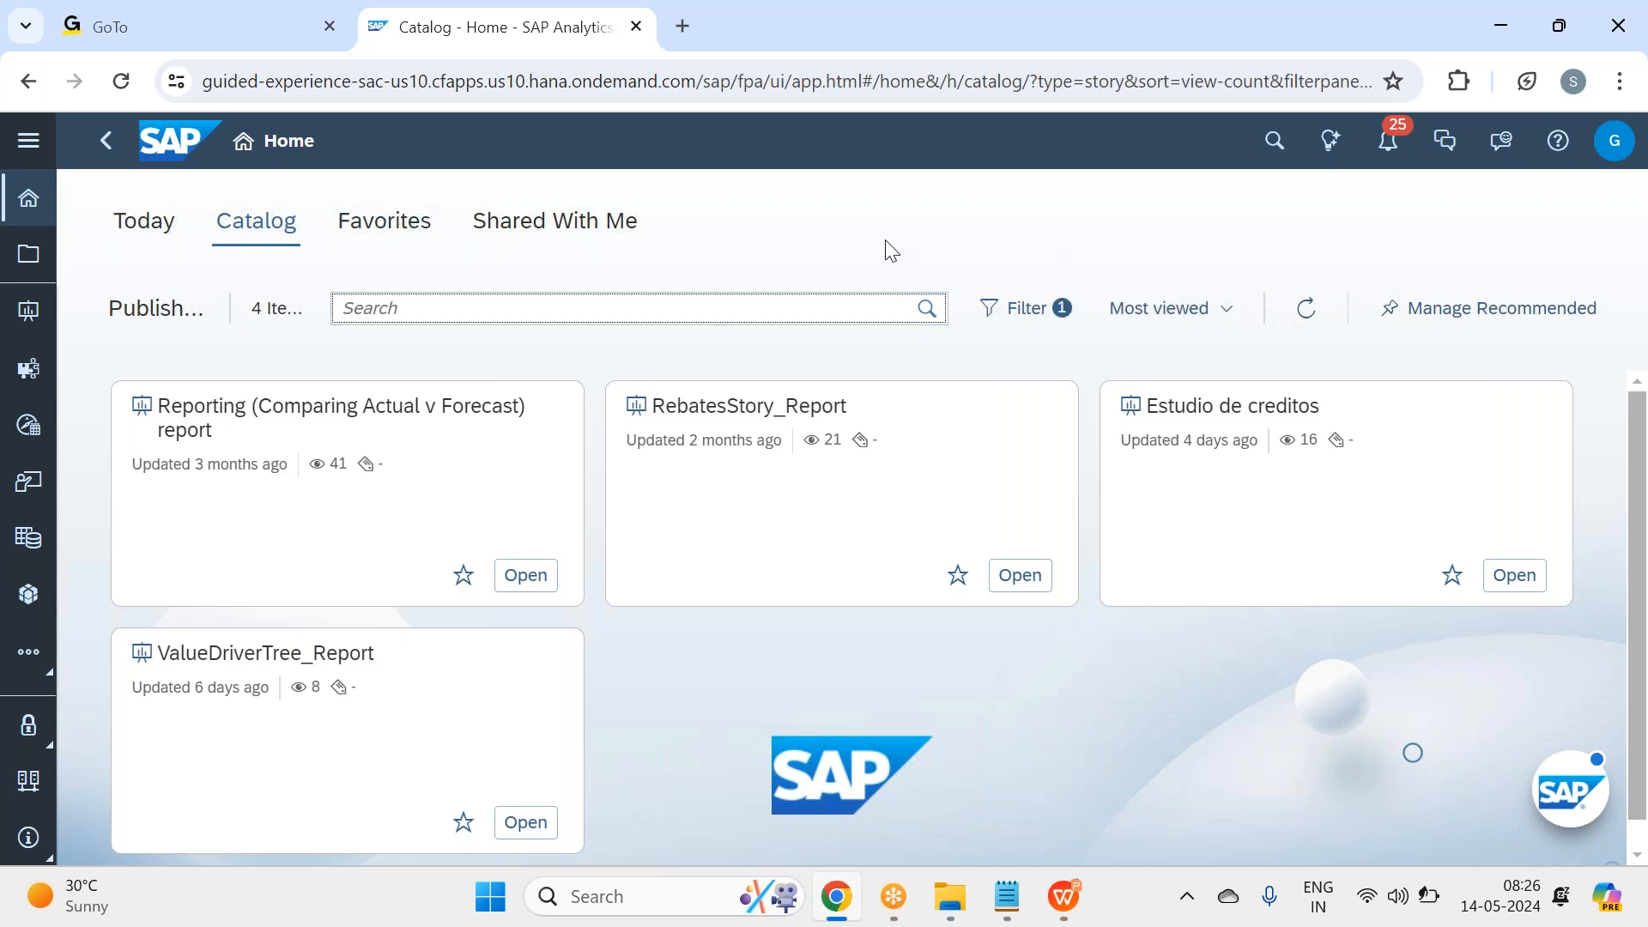
left_click(1200, 307)
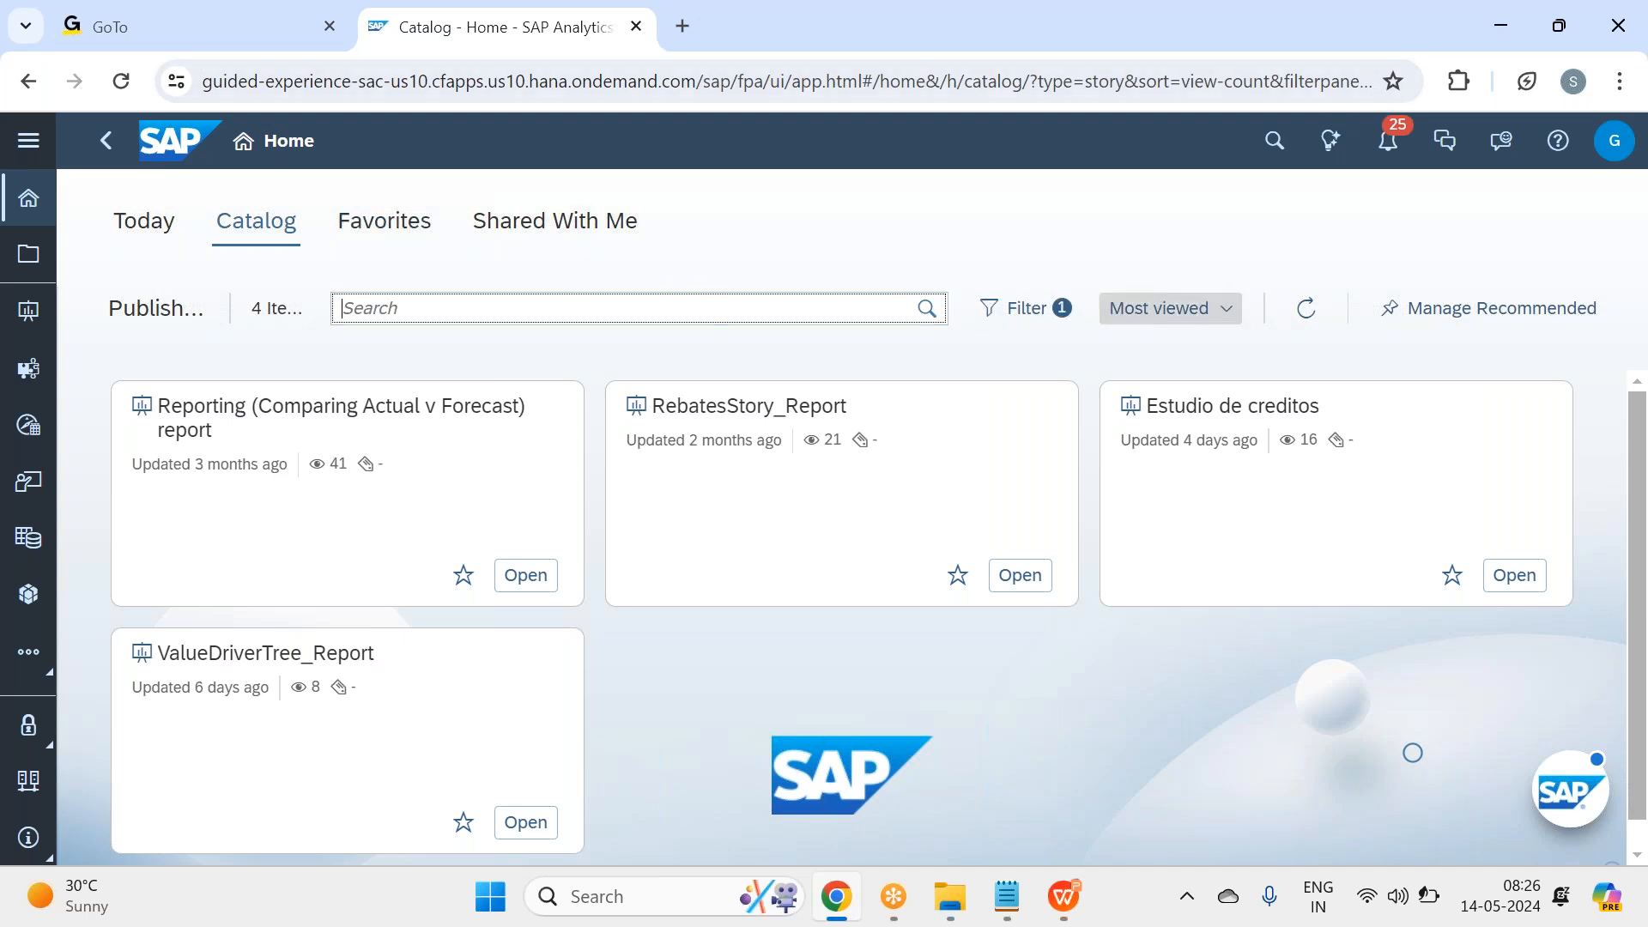
left_click(1190, 258)
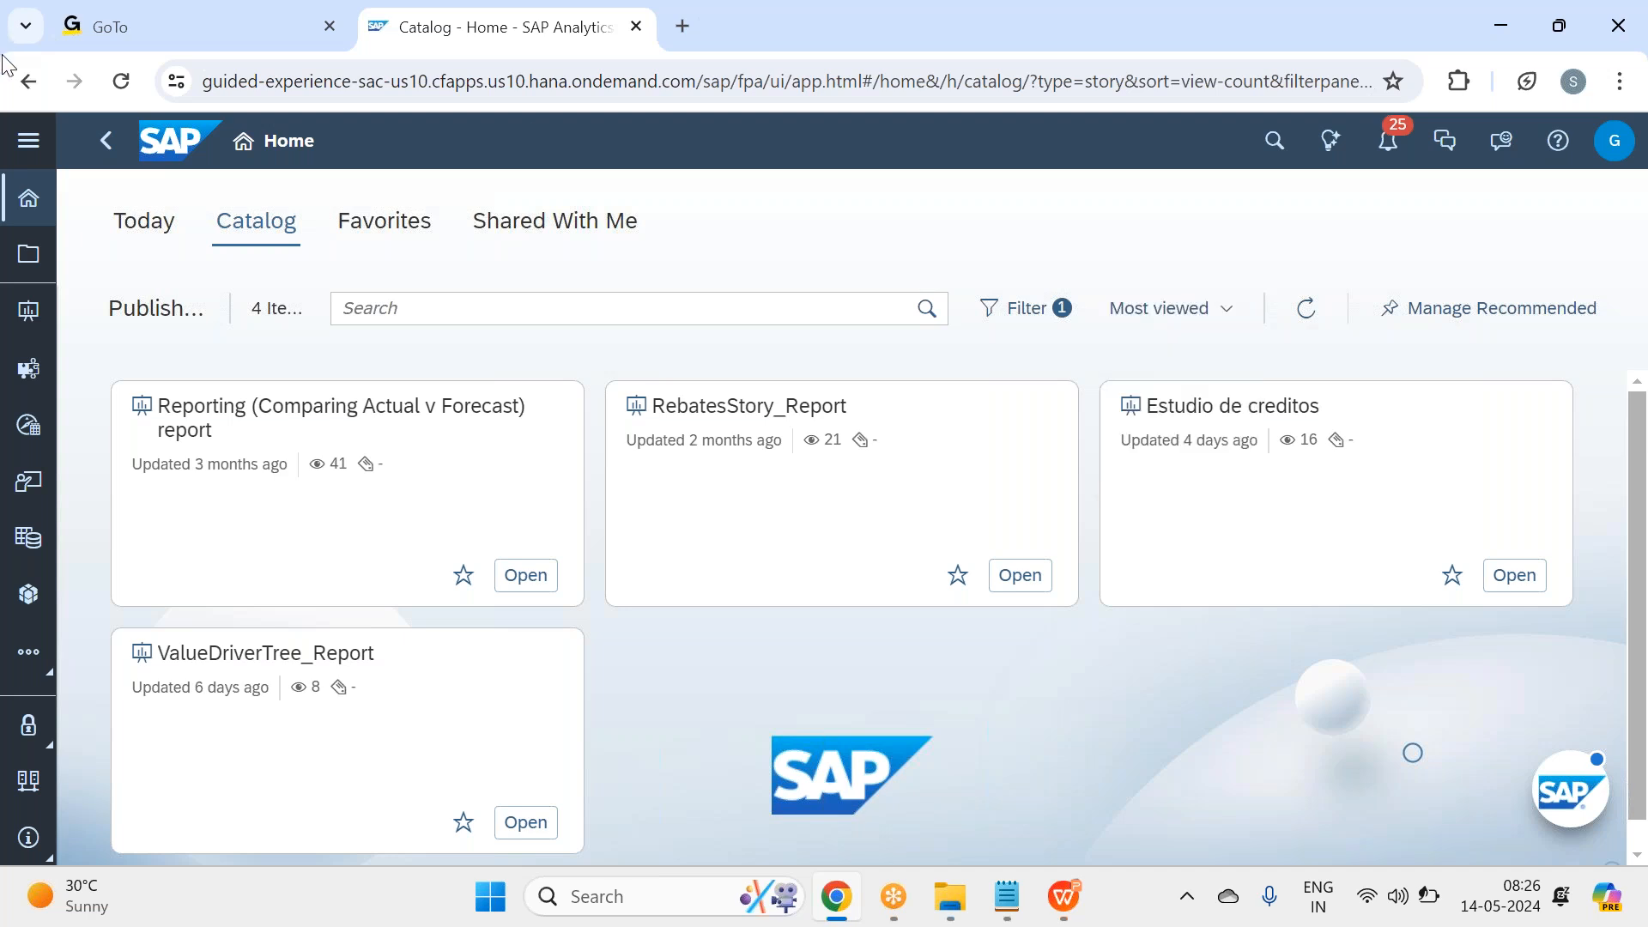
Step: Select the Finance_Plan_P&L_Analysis story in the Planning folder, check its share options, clear the selection and return to My Files
left_click(24, 262)
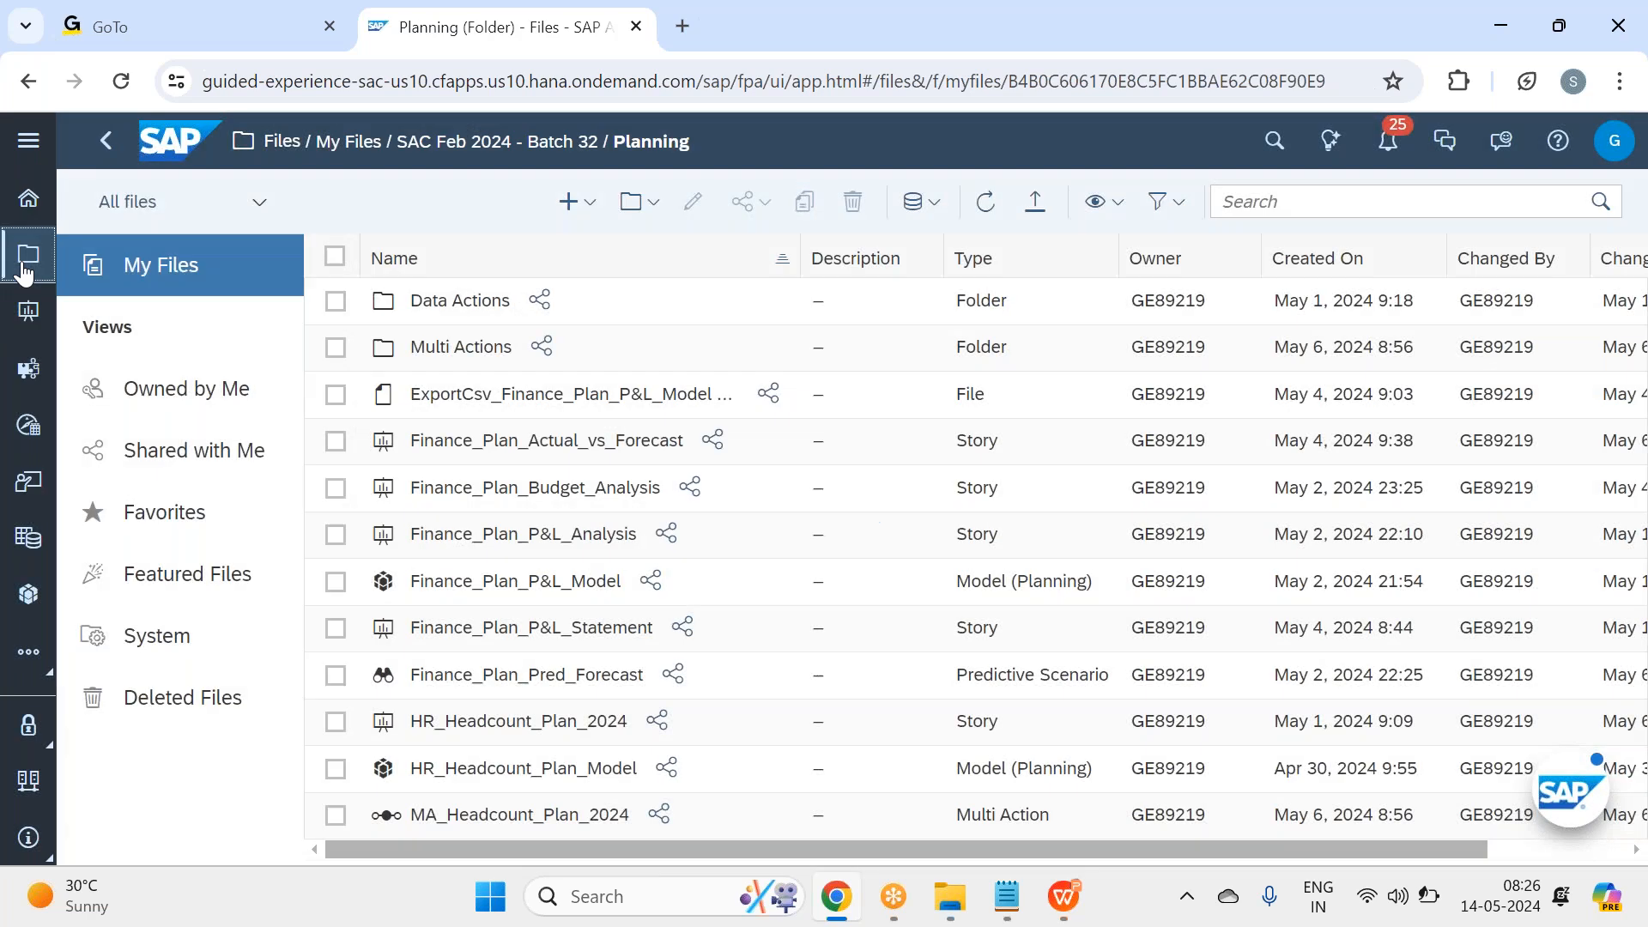
left_click(335, 535)
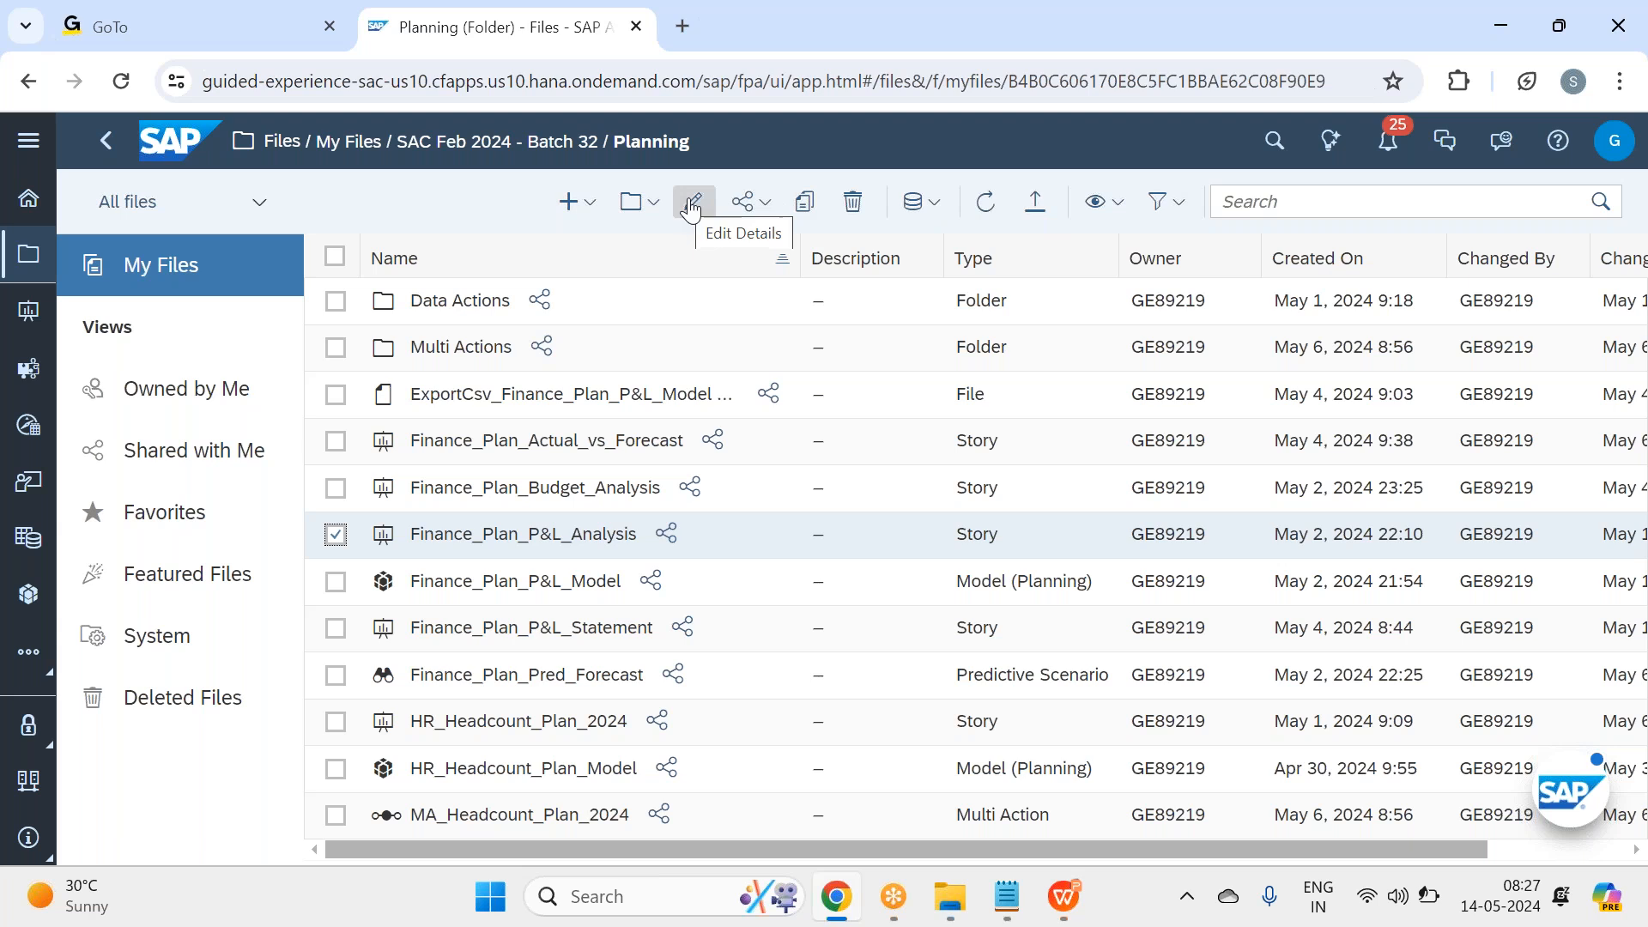
left_click(769, 203)
left_click(768, 204)
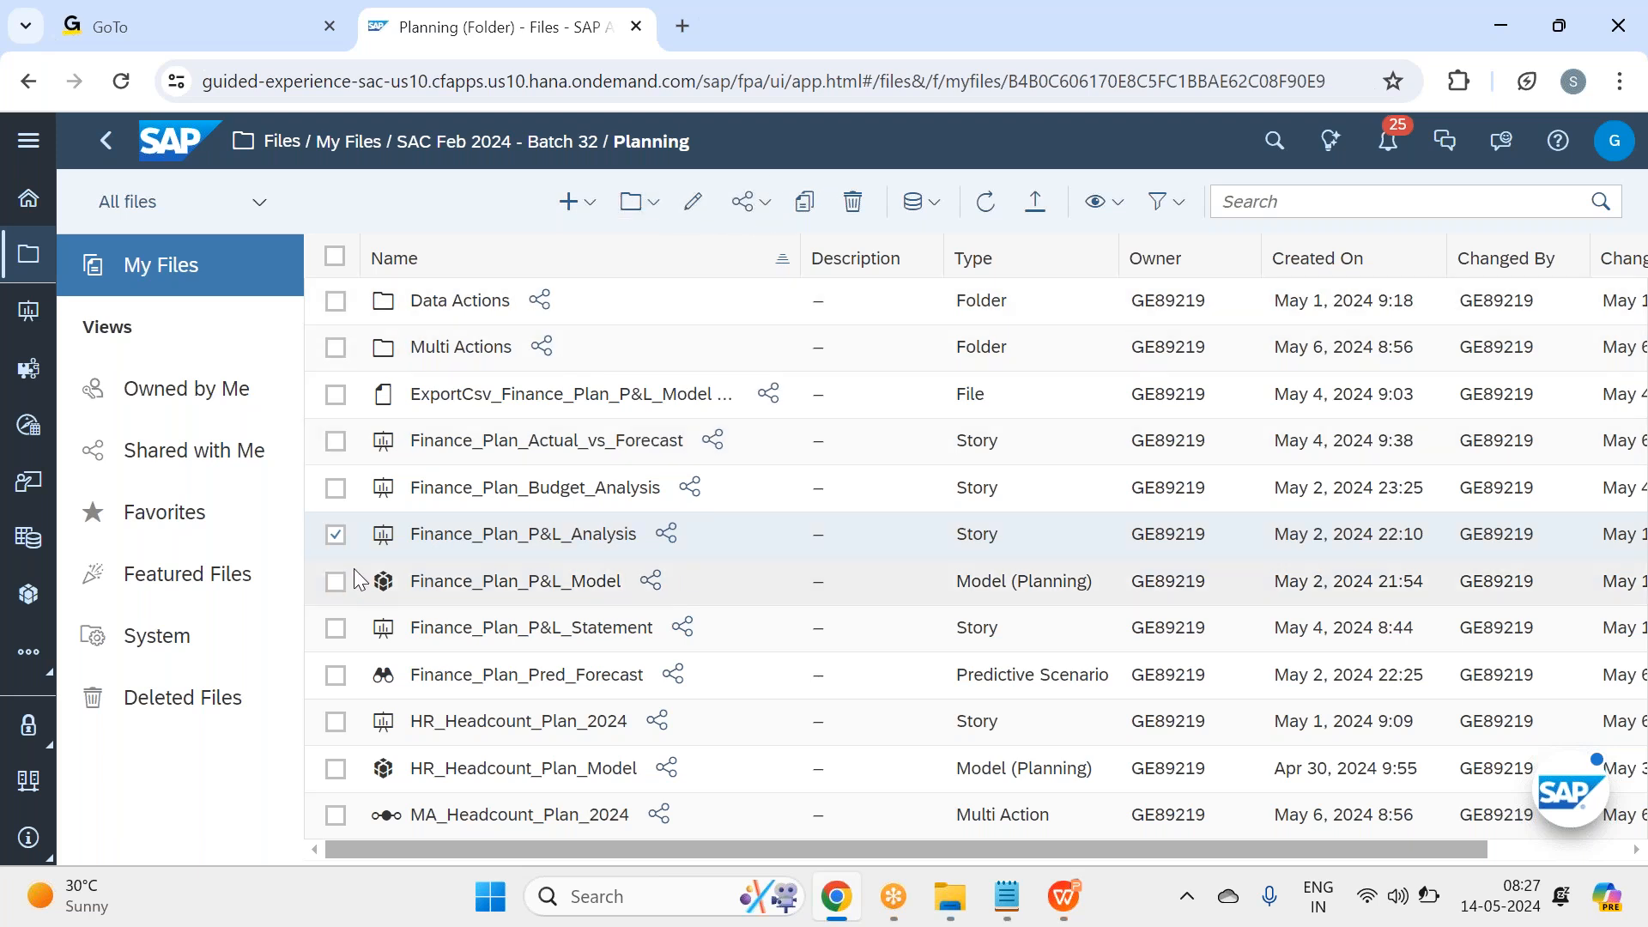
left_click(335, 535)
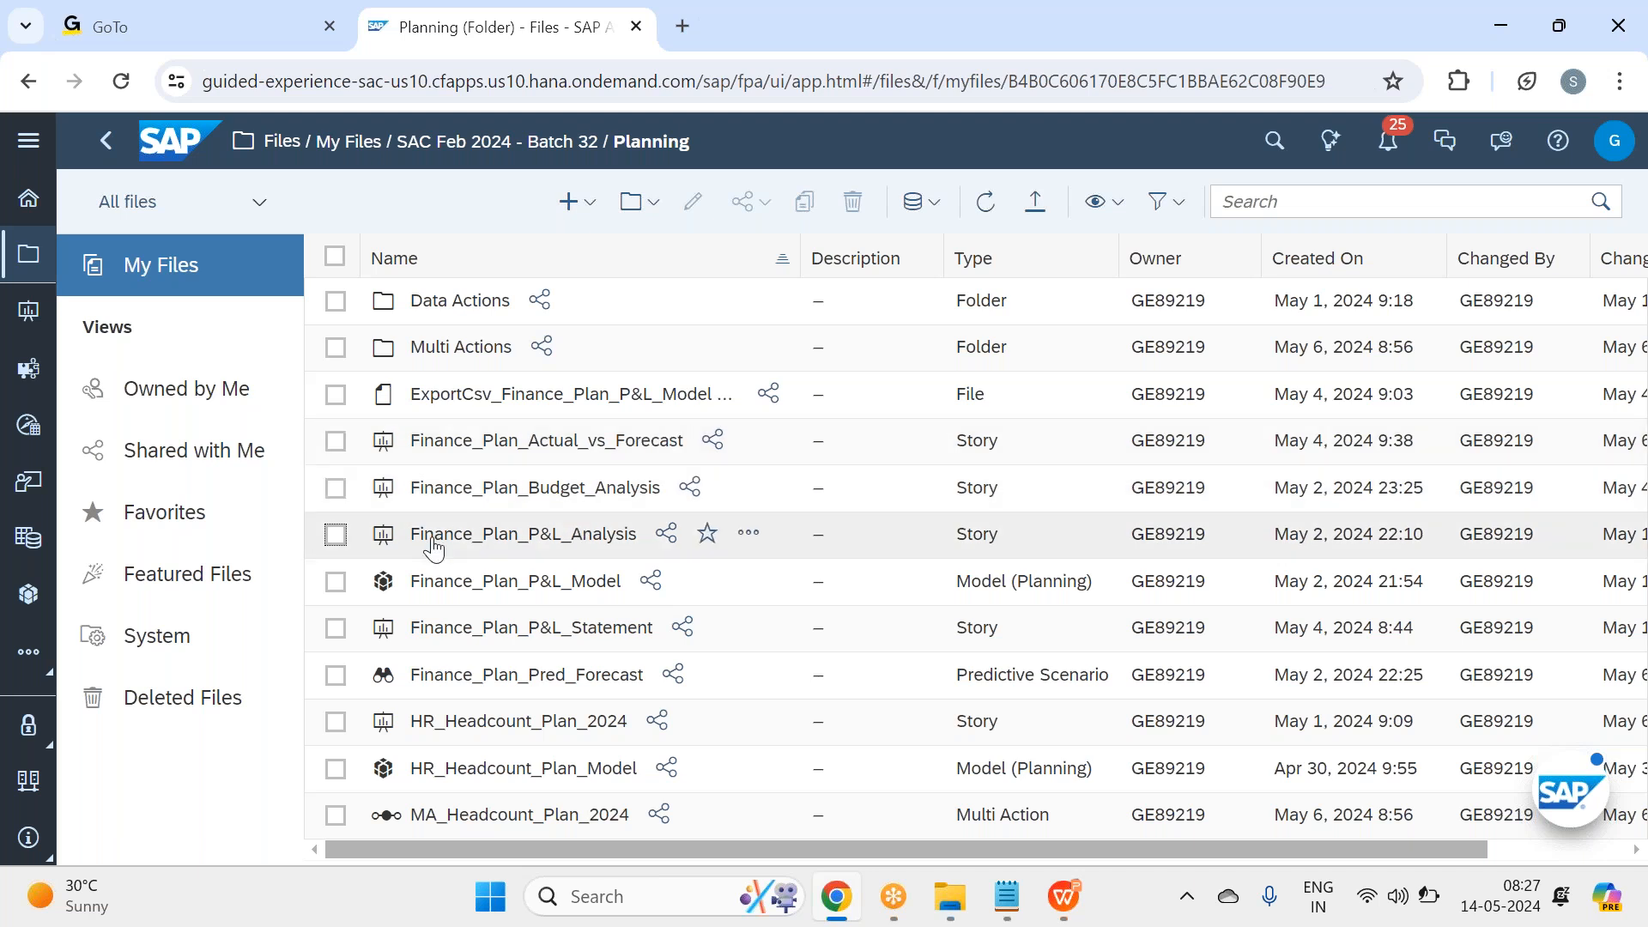
left_click(30, 273)
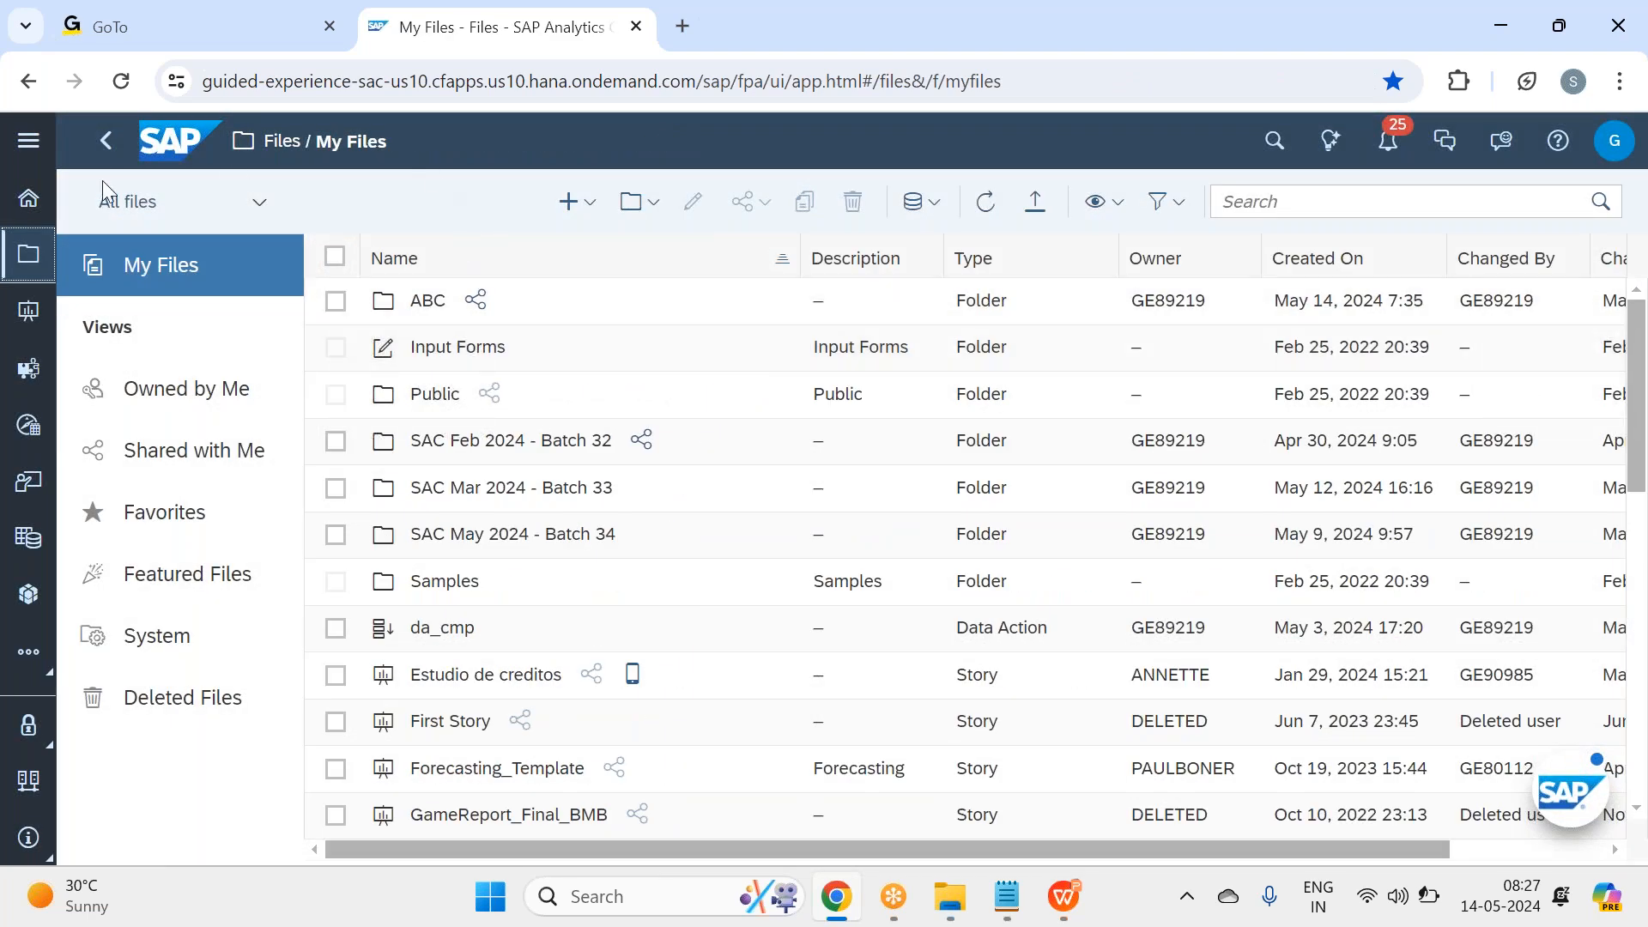
Step: Open the Reporting (Comparing Actual v Forecast) report from the Catalog, go back, and check the Favorites page
left_click(28, 199)
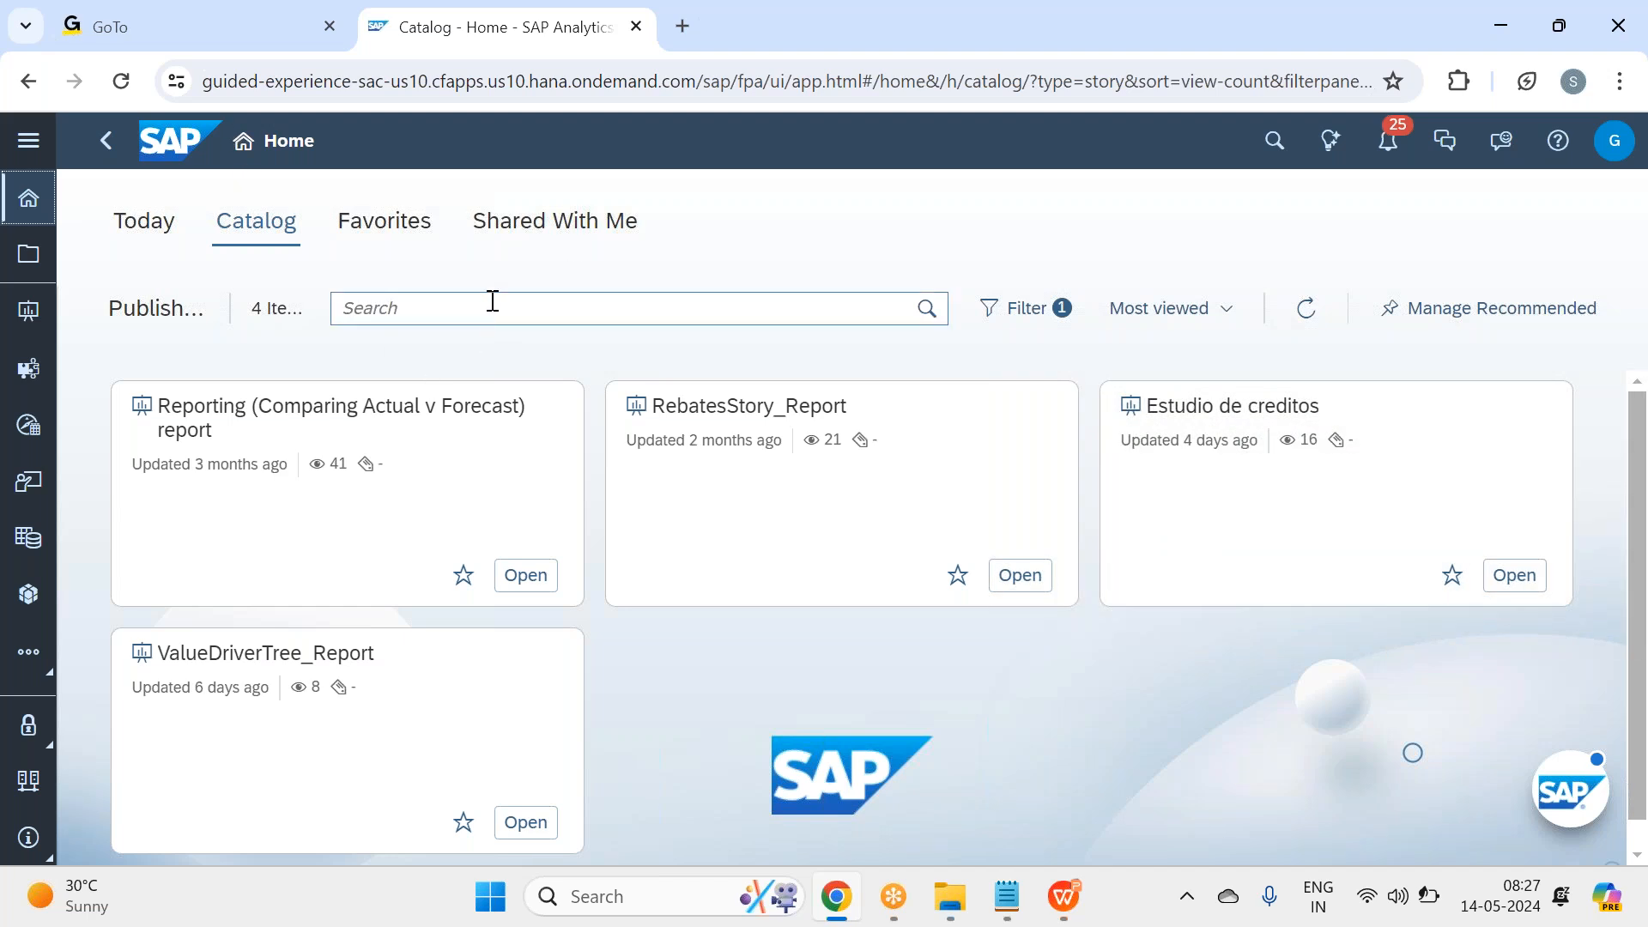
left_click(522, 580)
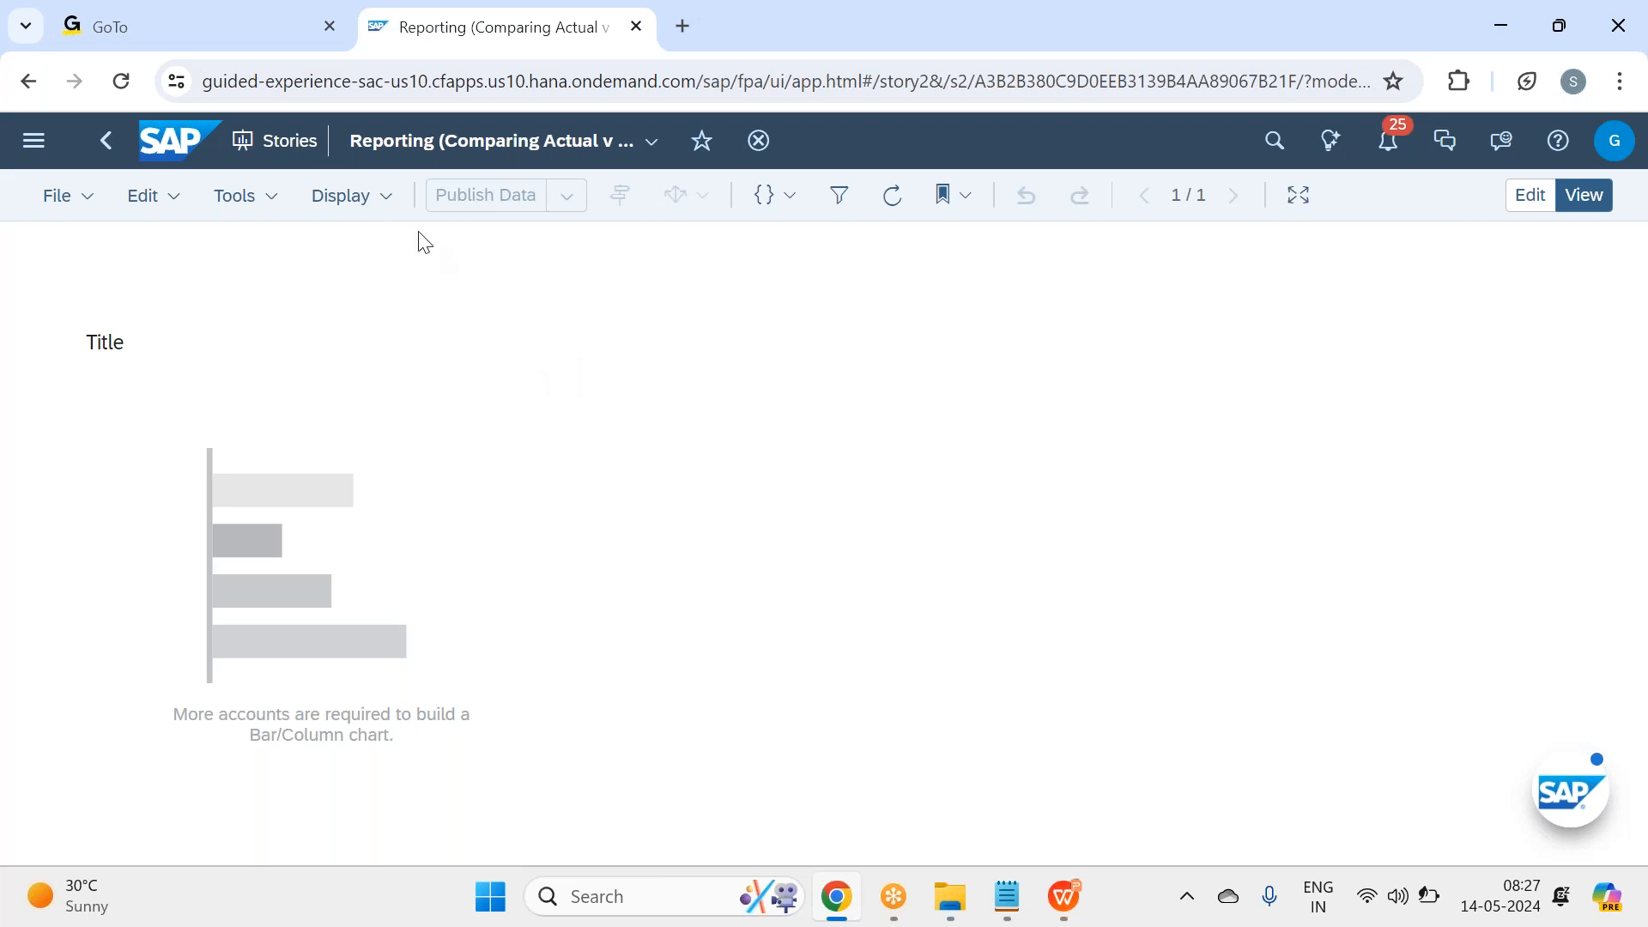
left_click(33, 80)
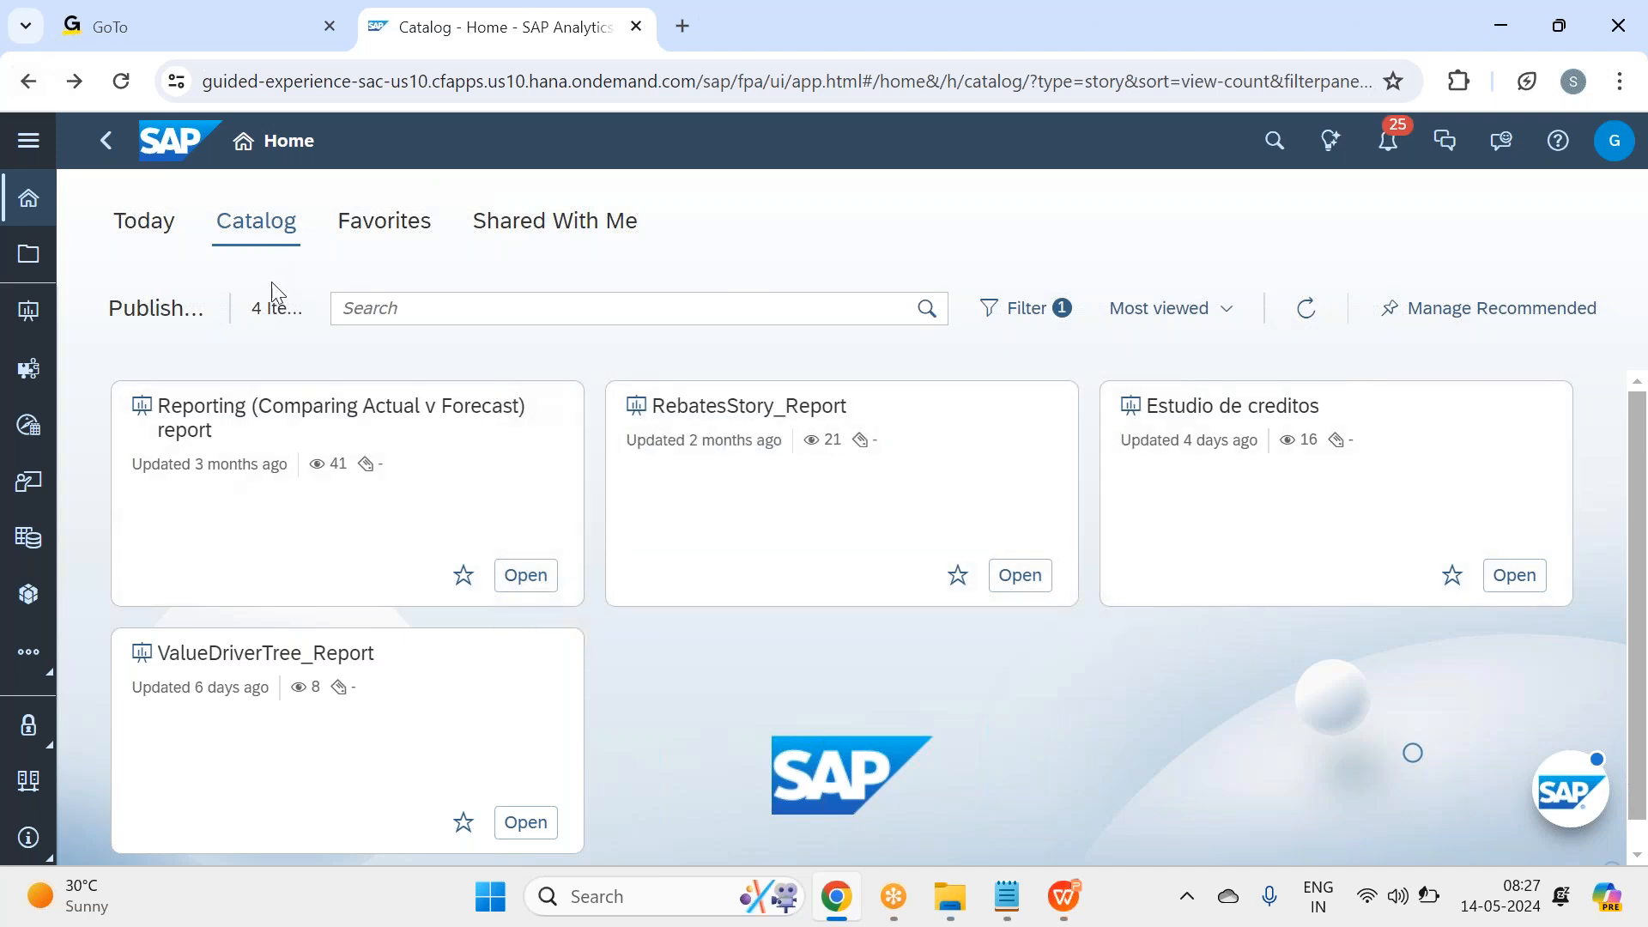
left_click(353, 237)
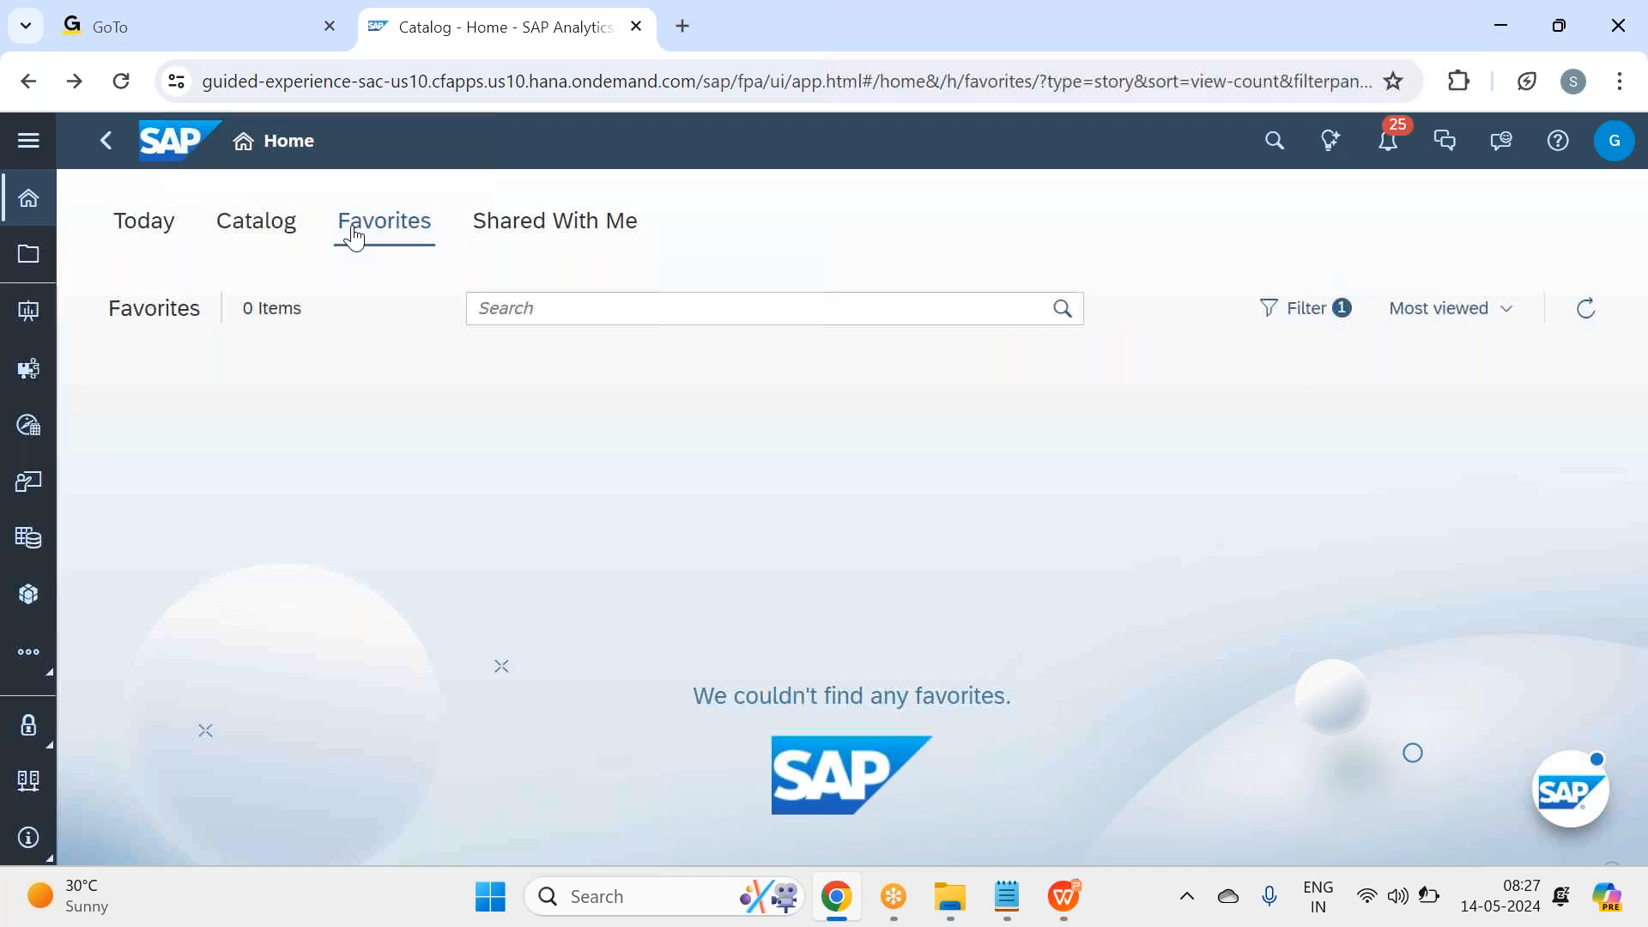
left_click(230, 228)
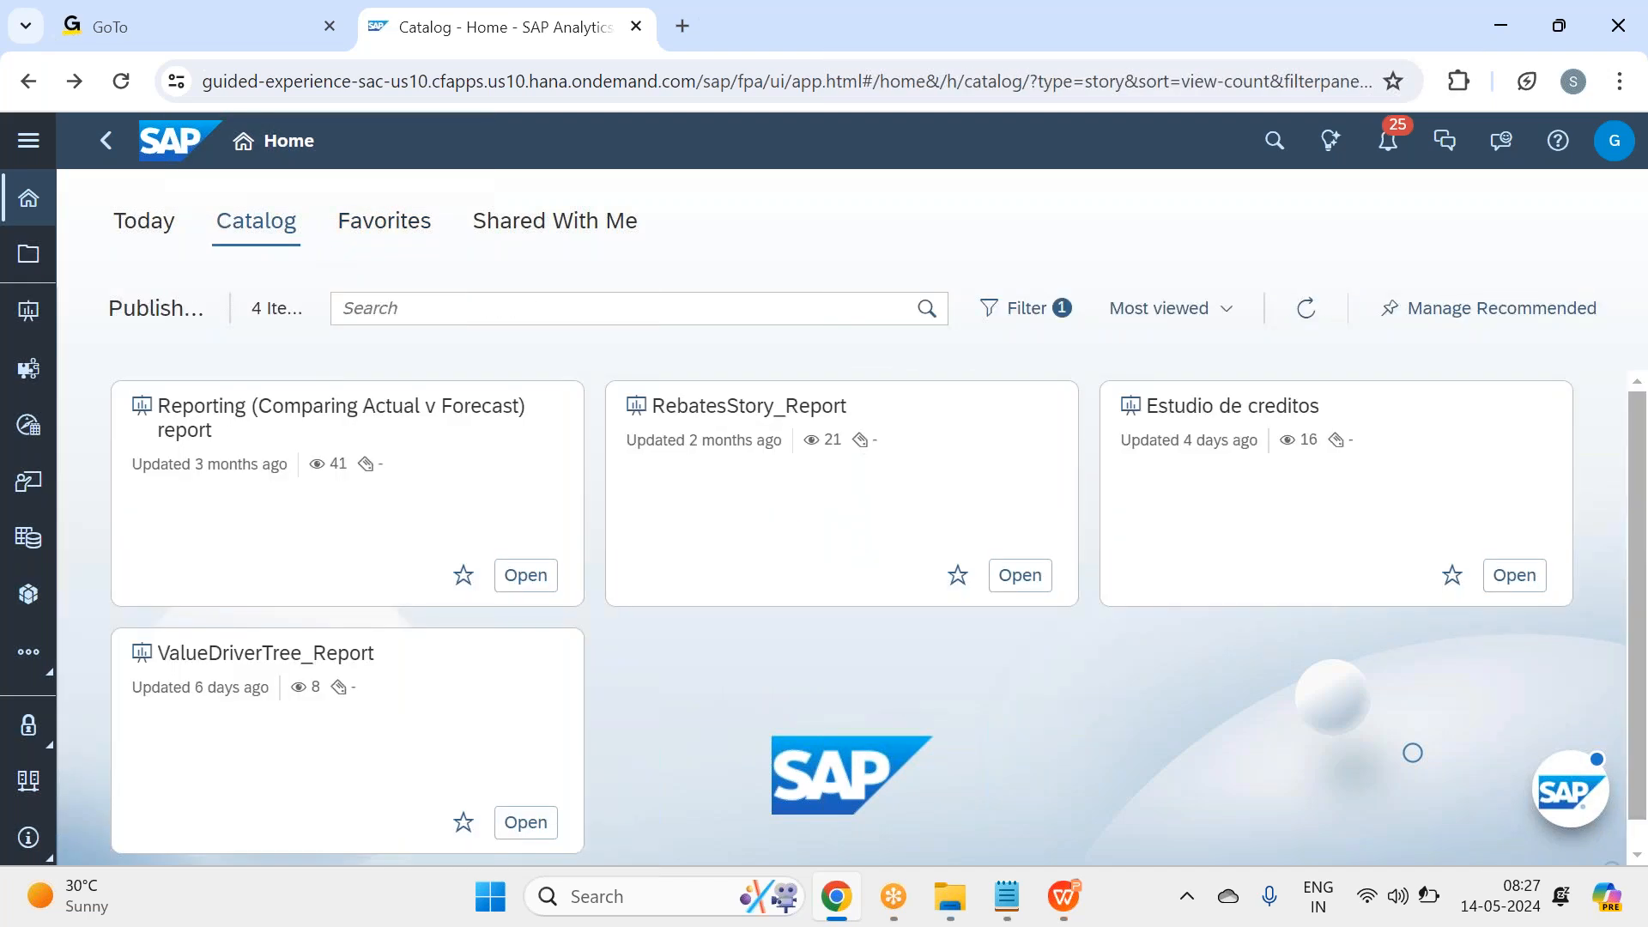
Step: In the Planning folder of SAC Feb 2024 - Batch 32, mark Finance_Plan_Actual_vs_Forecast, Finance_Plan_Budget_Analysis, Finance_Plan_P&L_Analysis and HR_Headcount_Plan_2024 as favorites
left_click(28, 255)
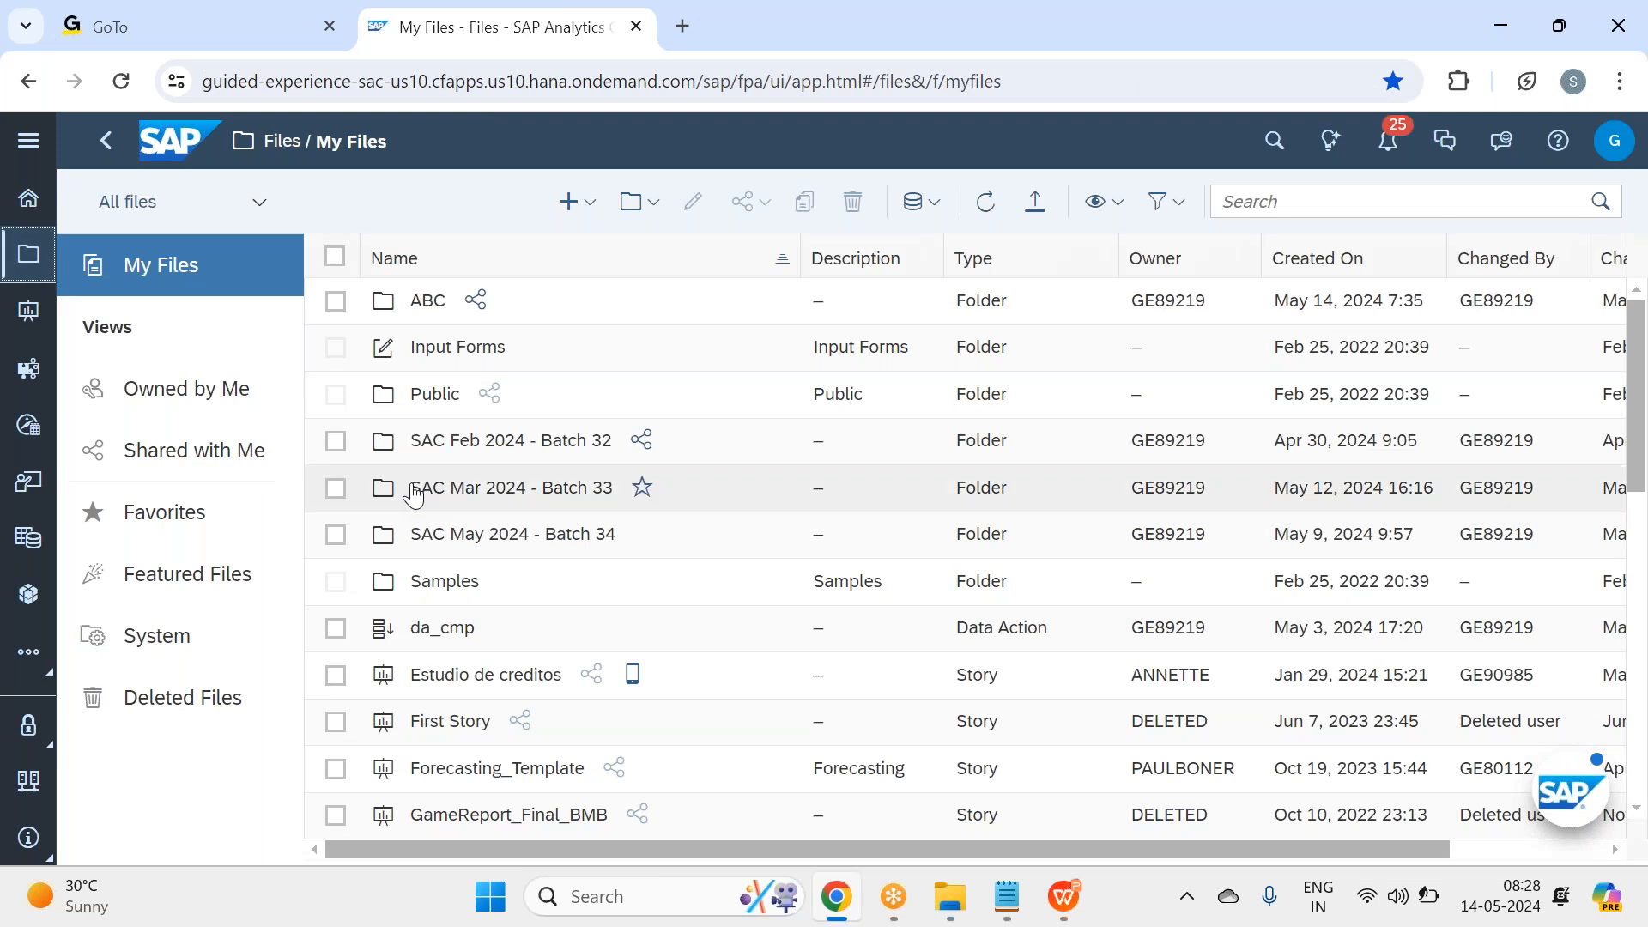
left_click(480, 442)
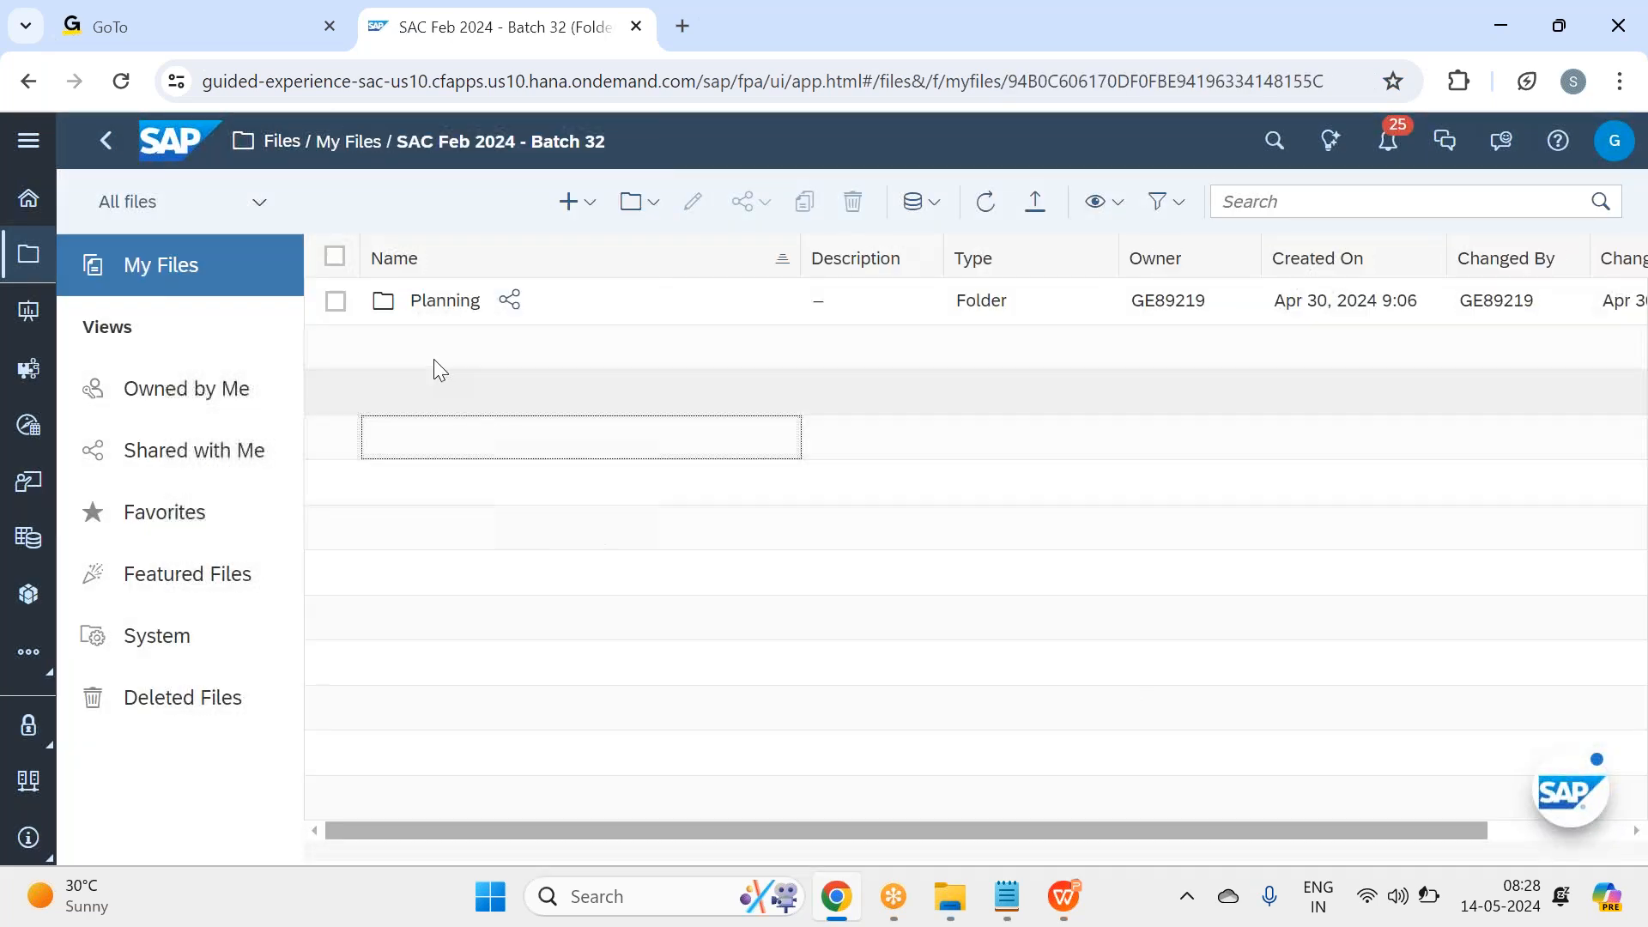
left_click(445, 304)
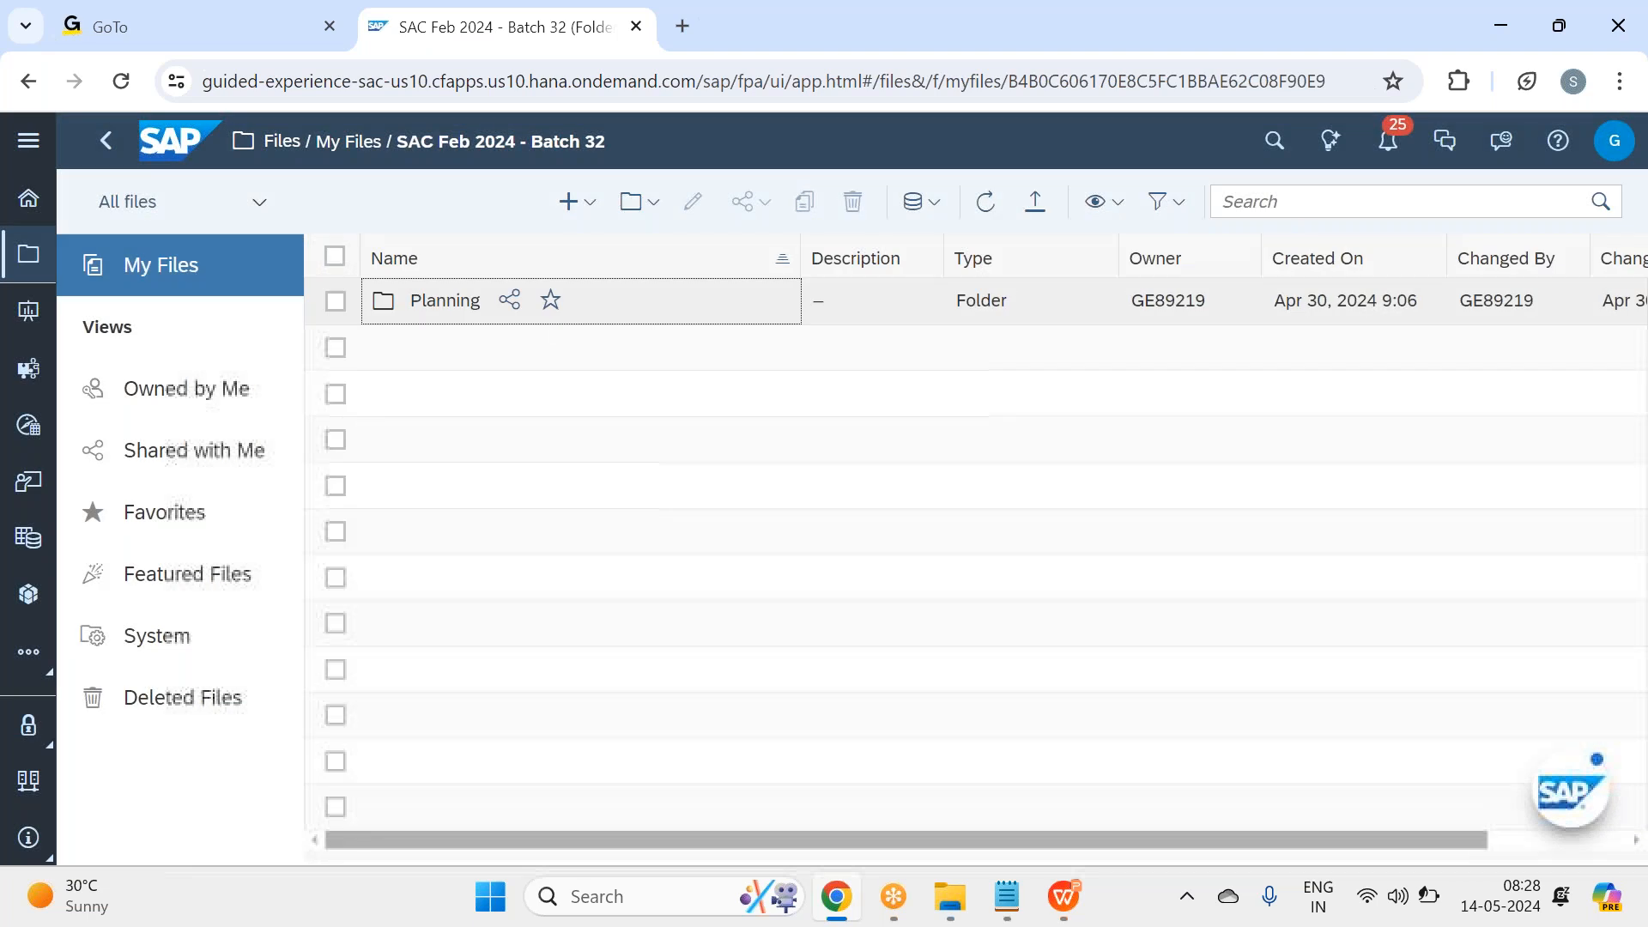
left_click(744, 442)
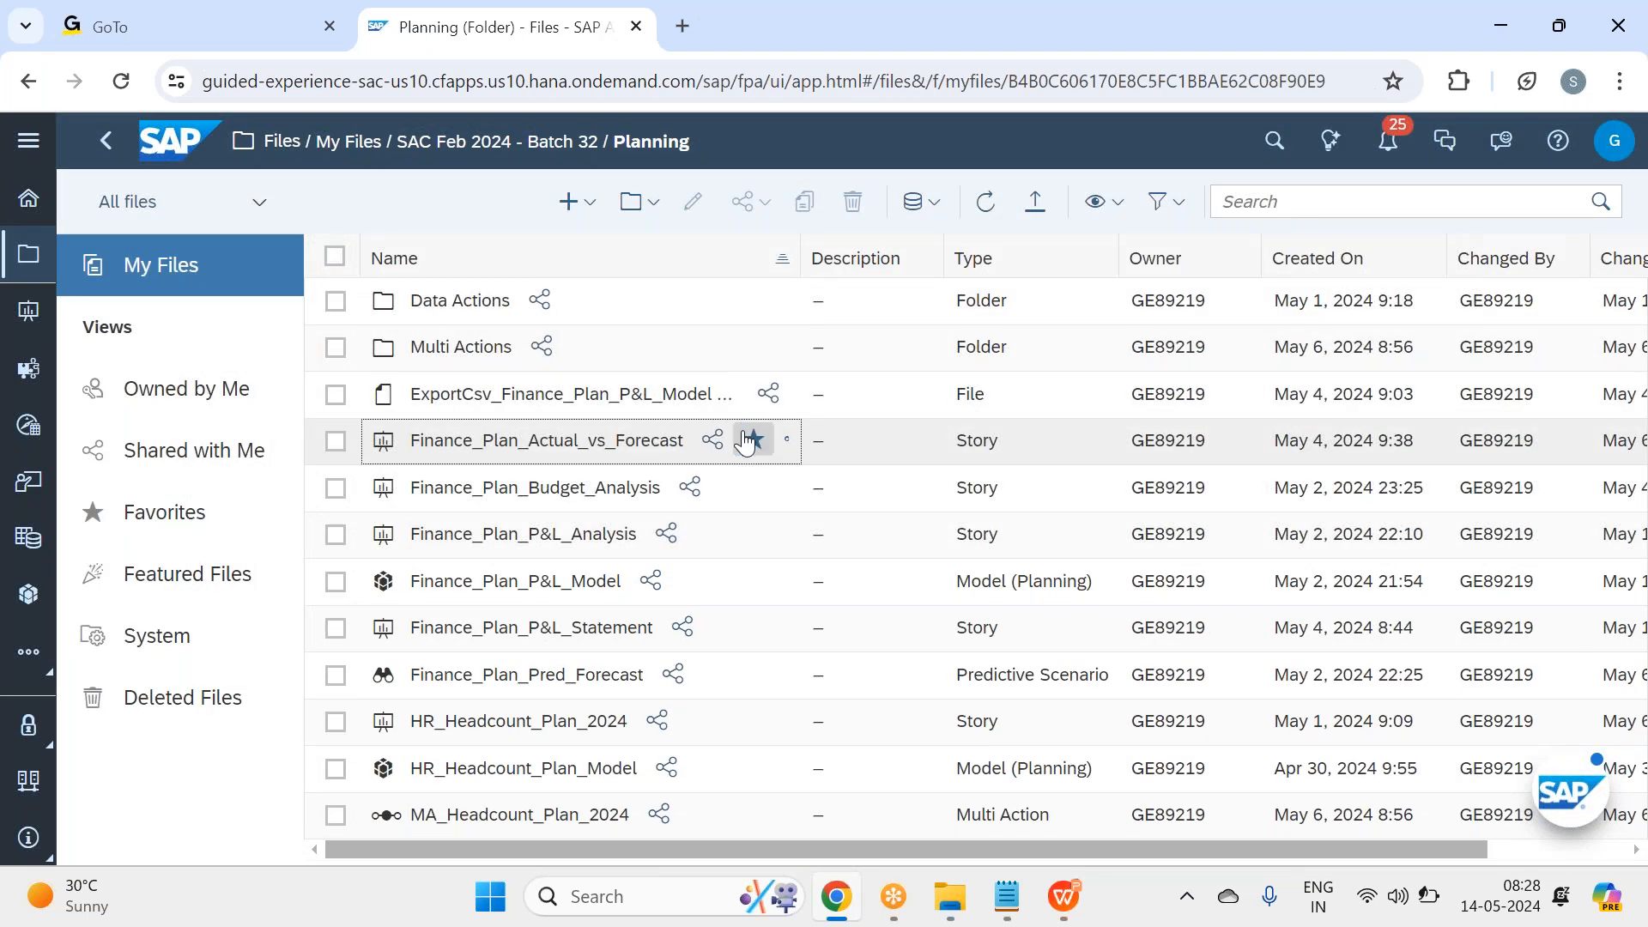
left_click(730, 485)
left_click(707, 533)
left_click(699, 720)
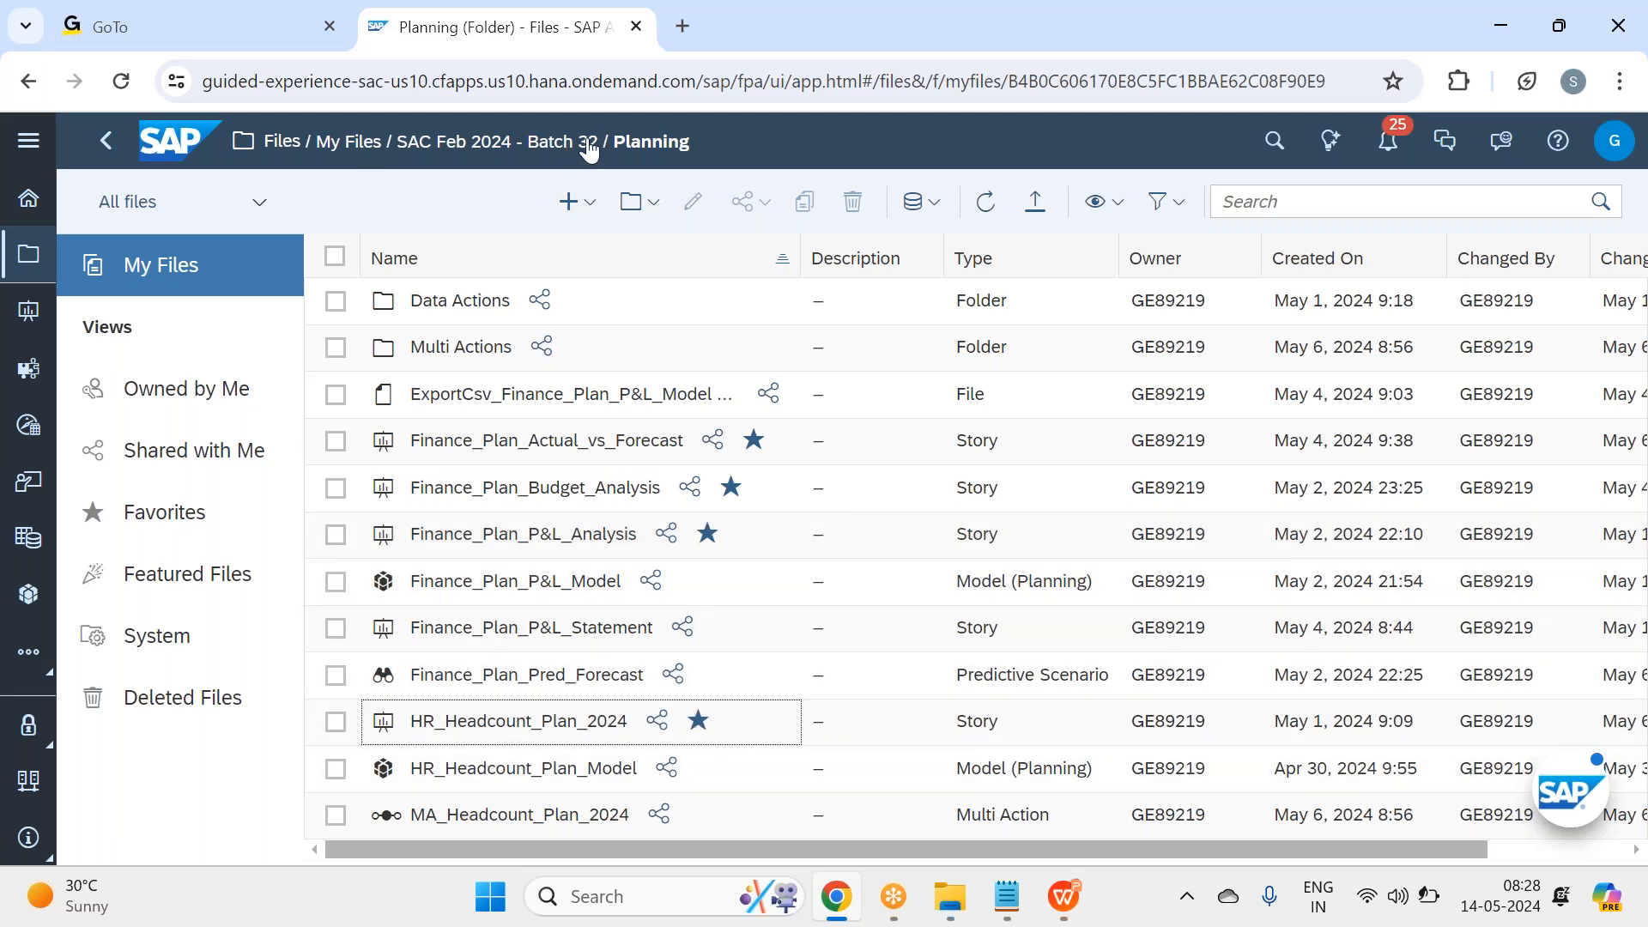
Step: Display the favorite stories on the home page with the navigation bar collapsed
left_click(12, 133)
left_click(128, 206)
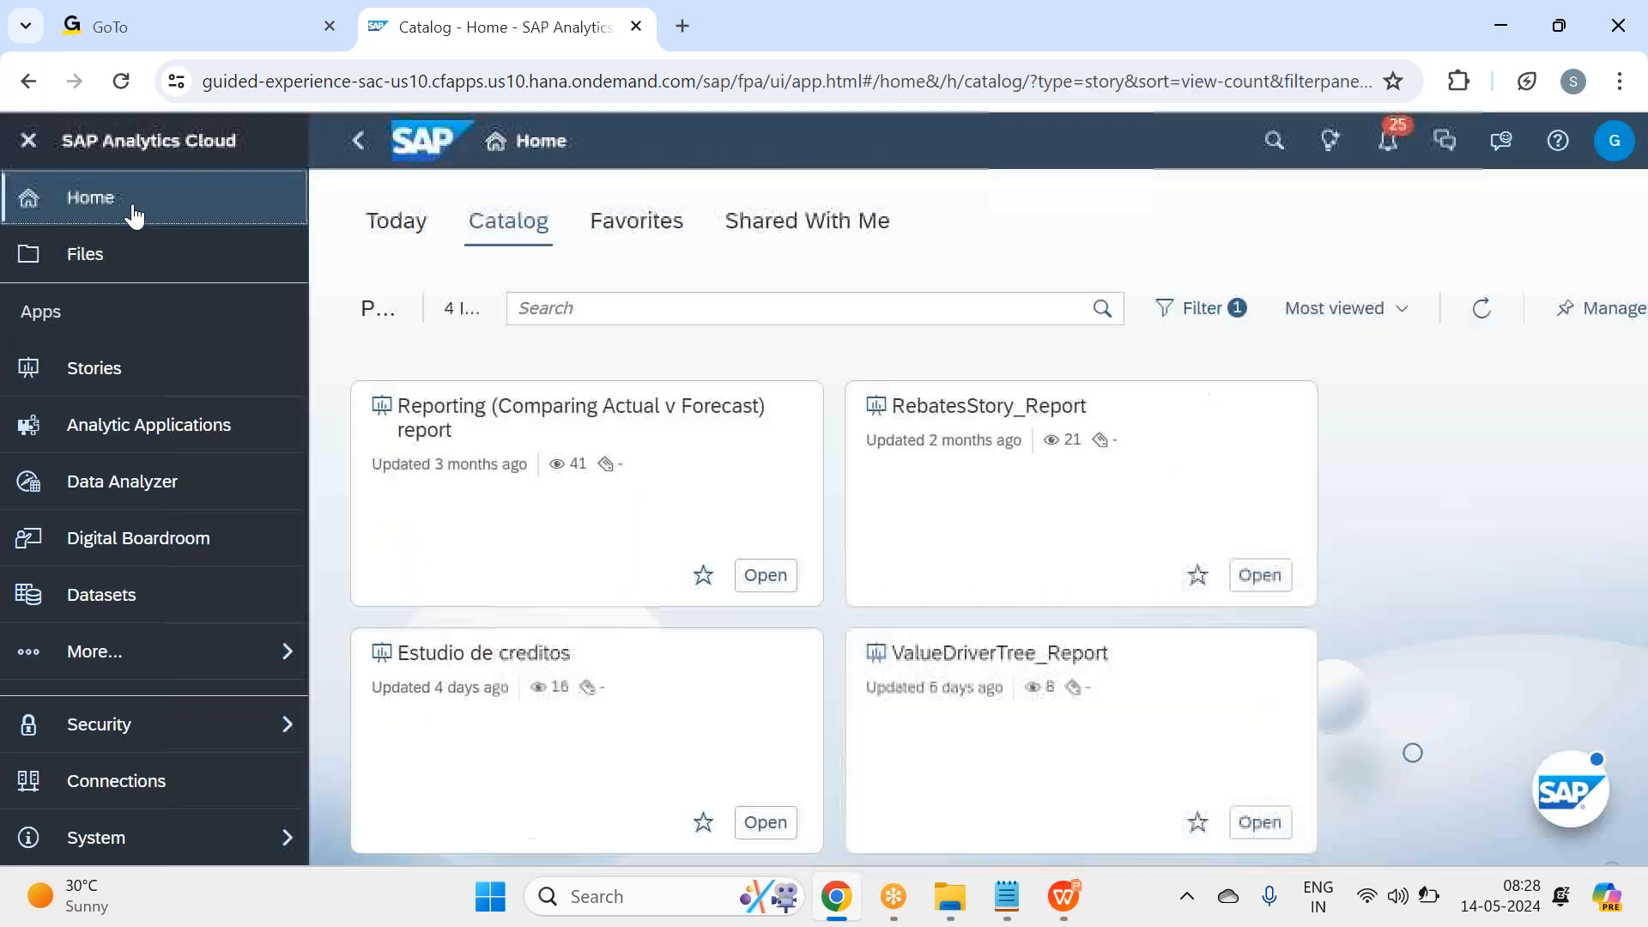
left_click(629, 225)
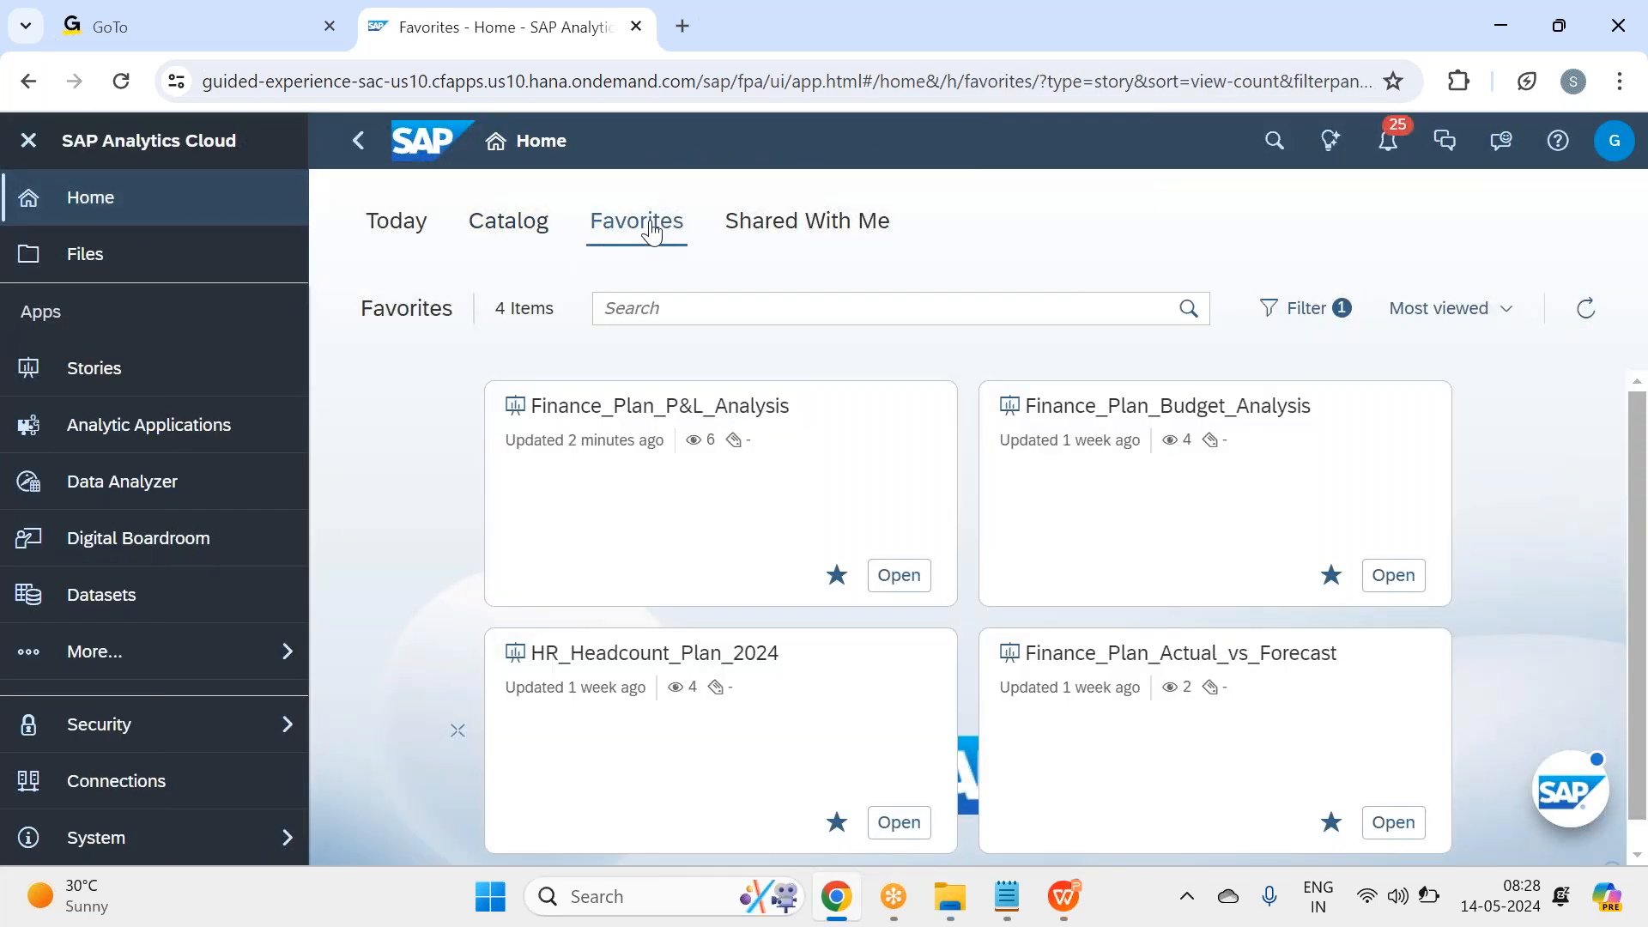
left_click(31, 144)
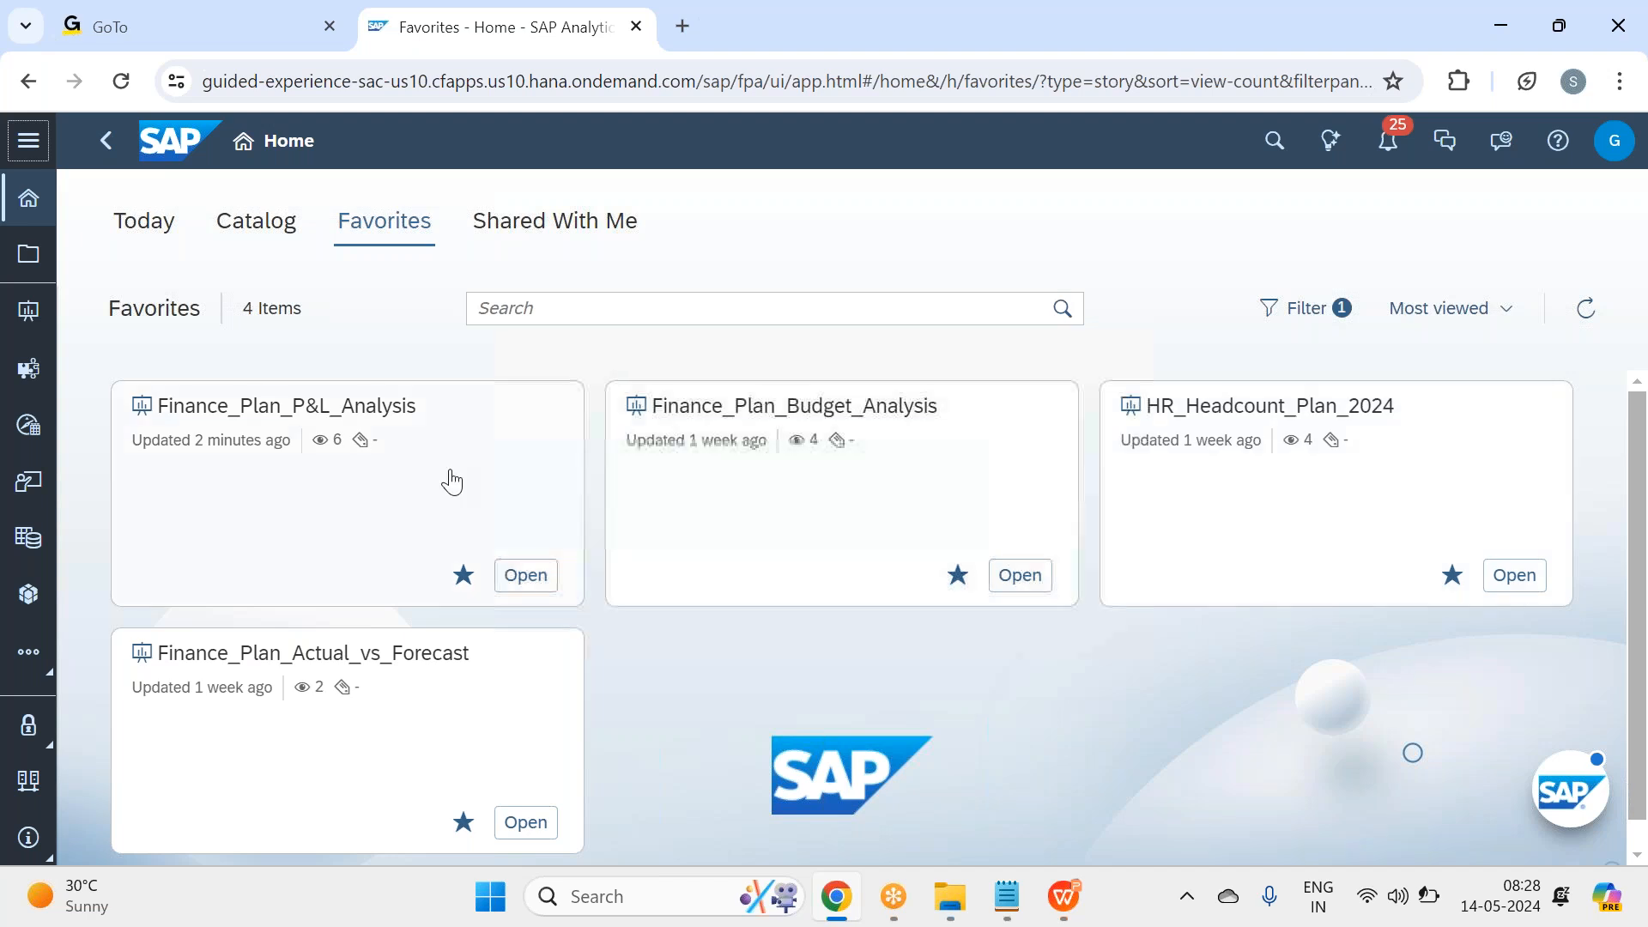
Step: Check the Catalog once more, and open the details of the favorite Finance_Plan_Actual_vs_Forecast story
left_click(230, 230)
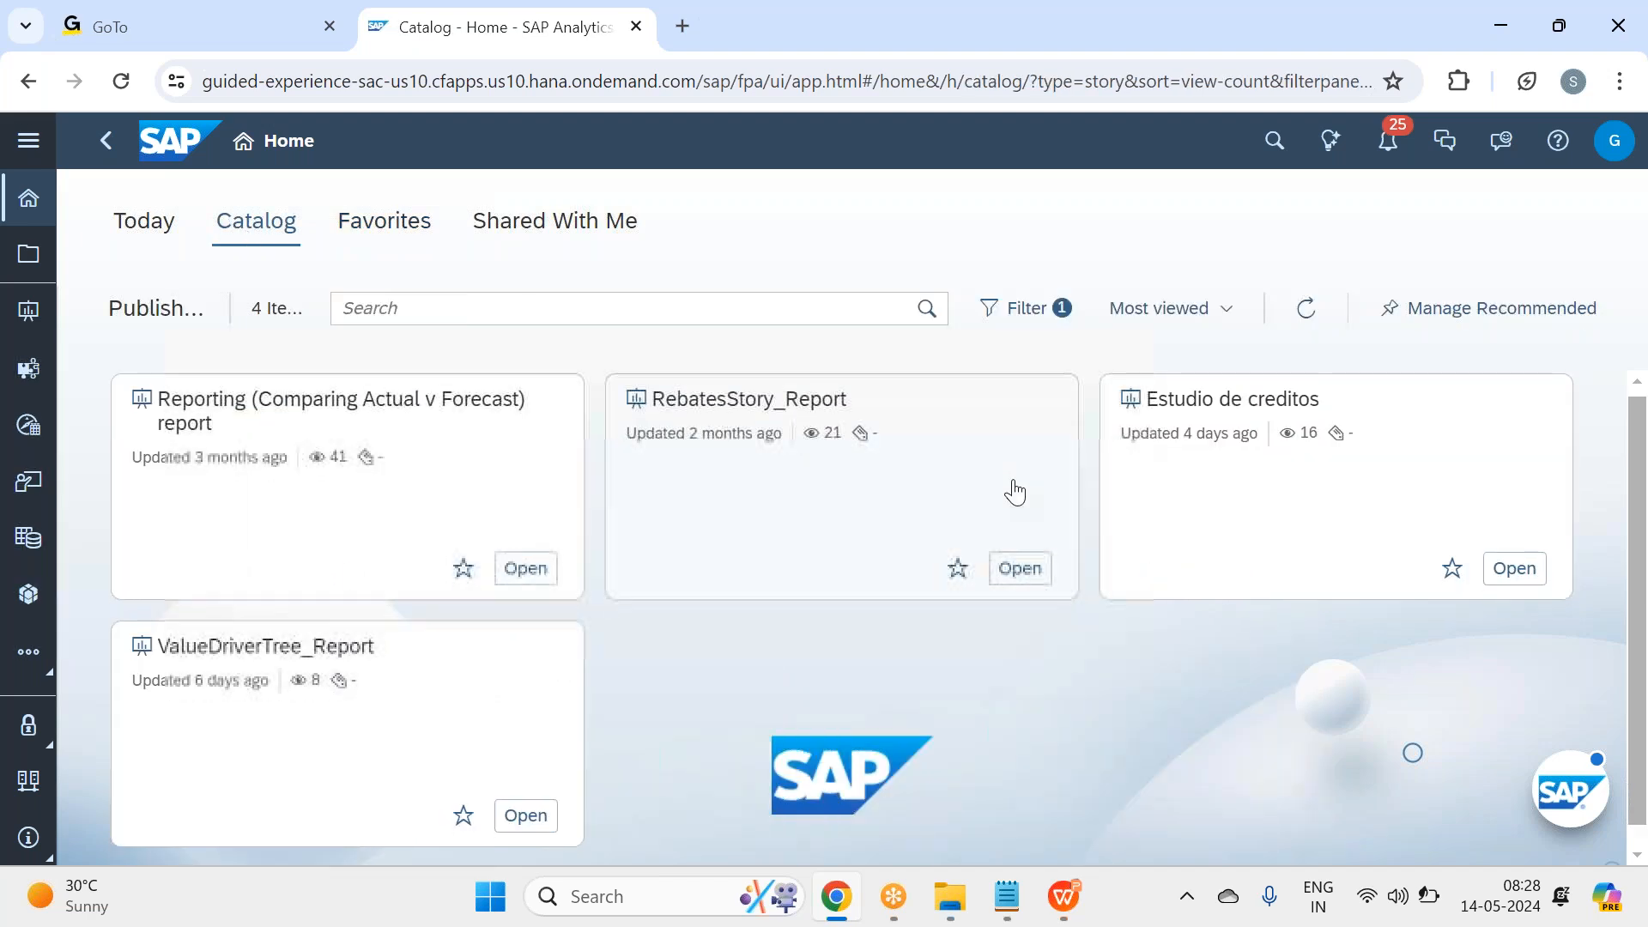
left_click(364, 227)
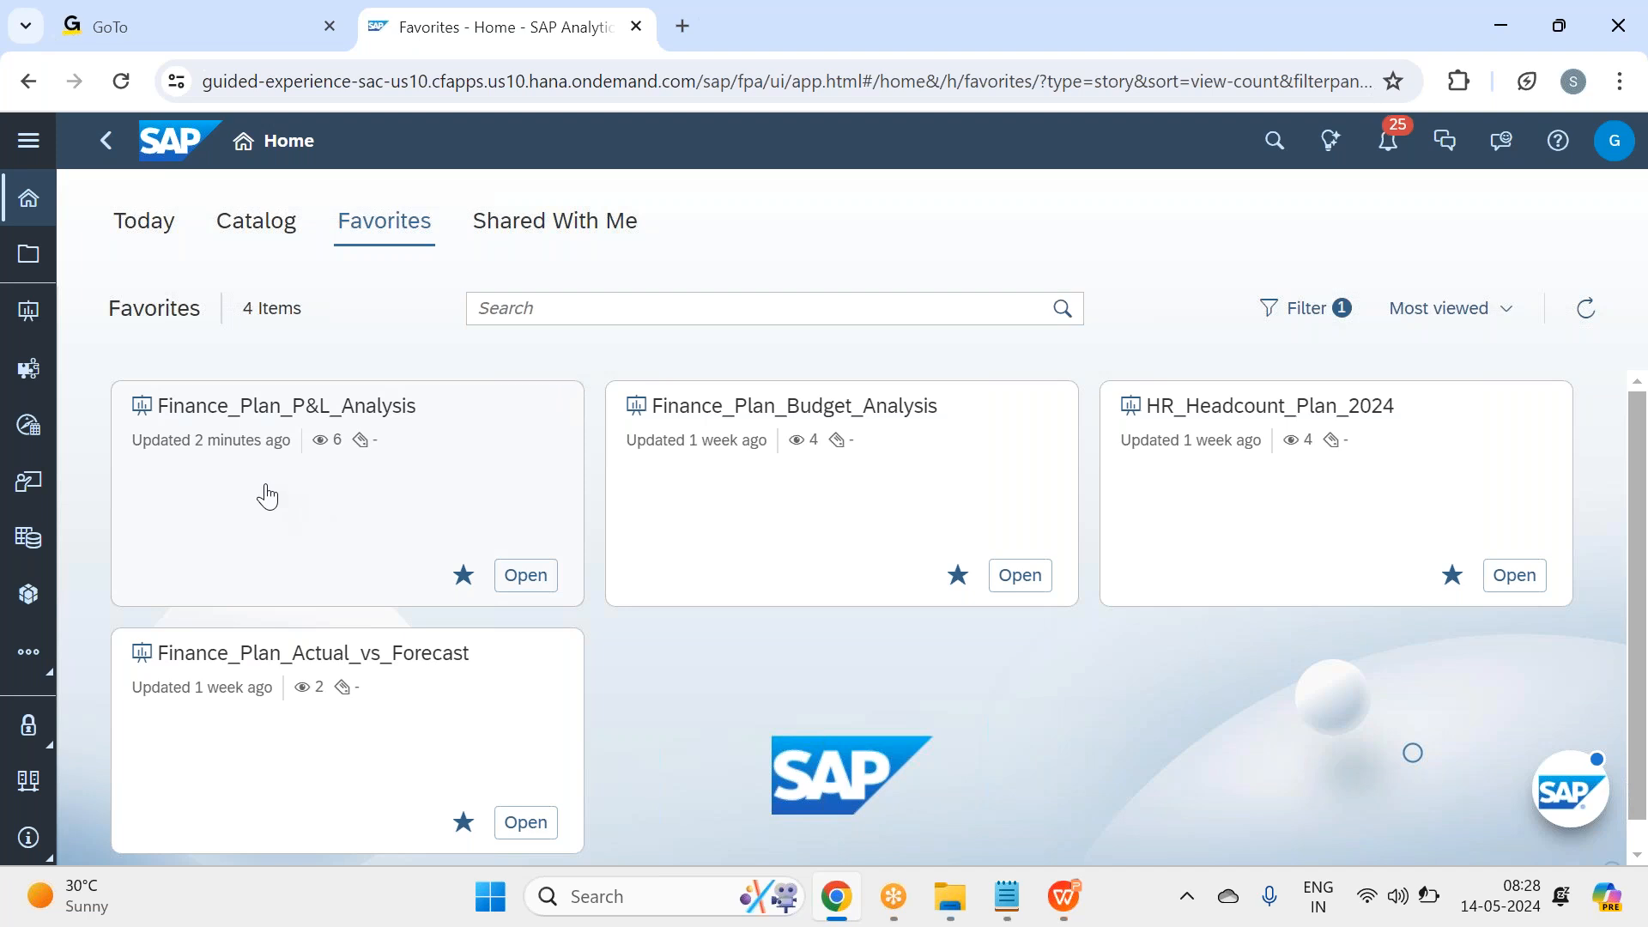
left_click(371, 709)
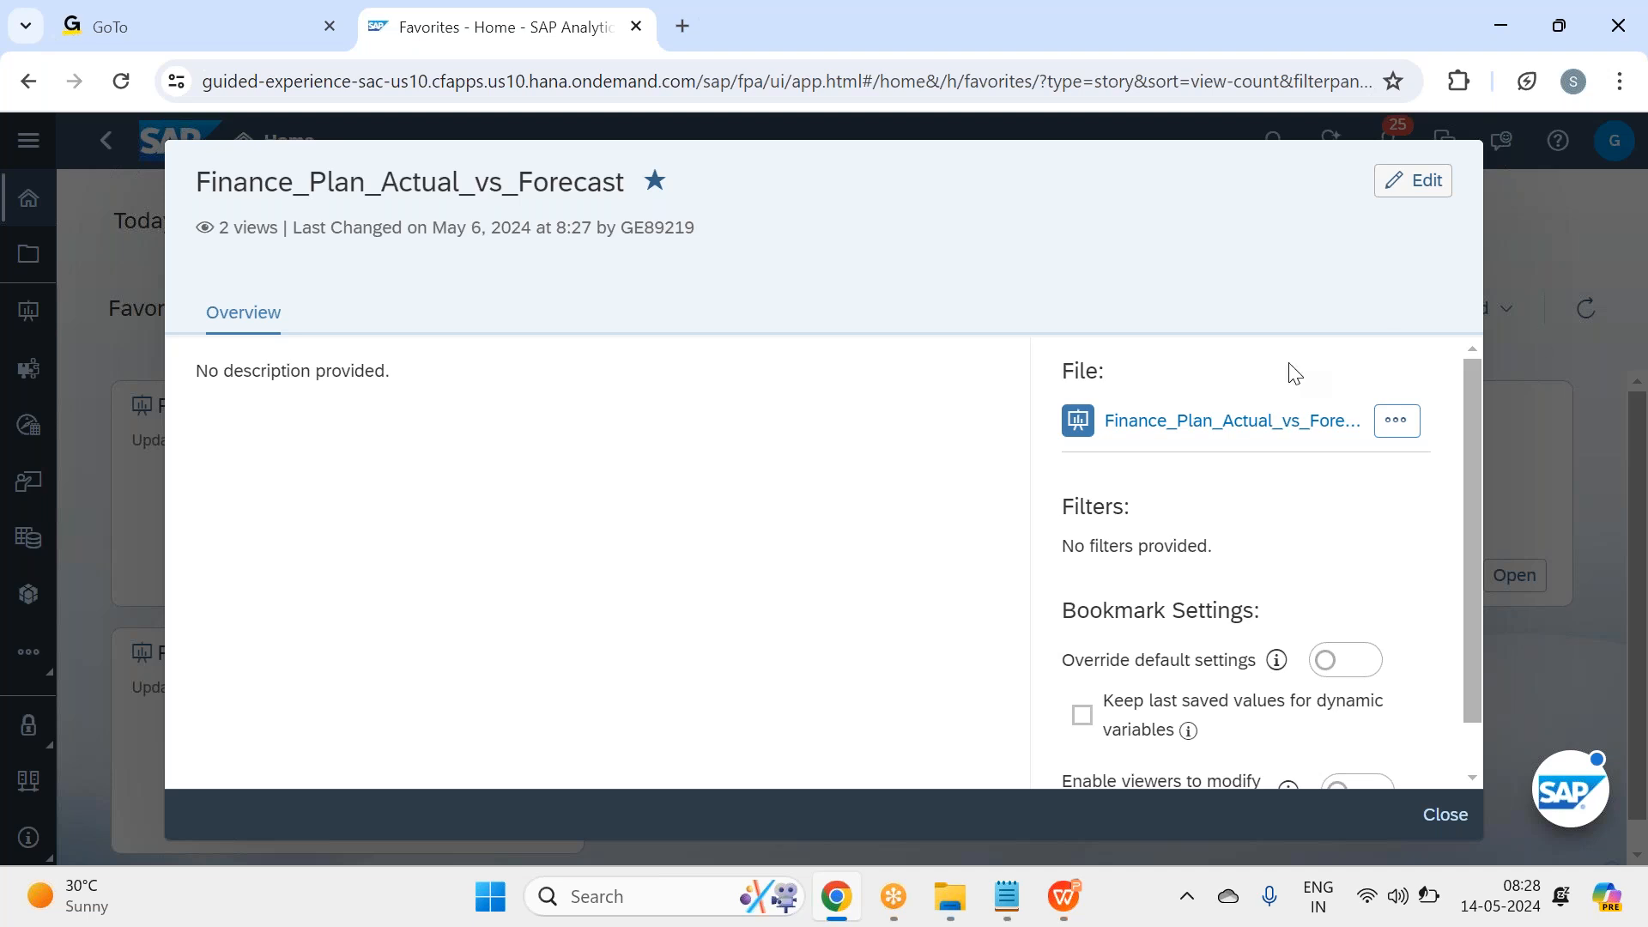
Step: Review the story's file and bookmark settings, open Finance_Plan_Actual_vs_Forecast from its details, and go back to the favorites
scroll(1294, 374, "down", 1)
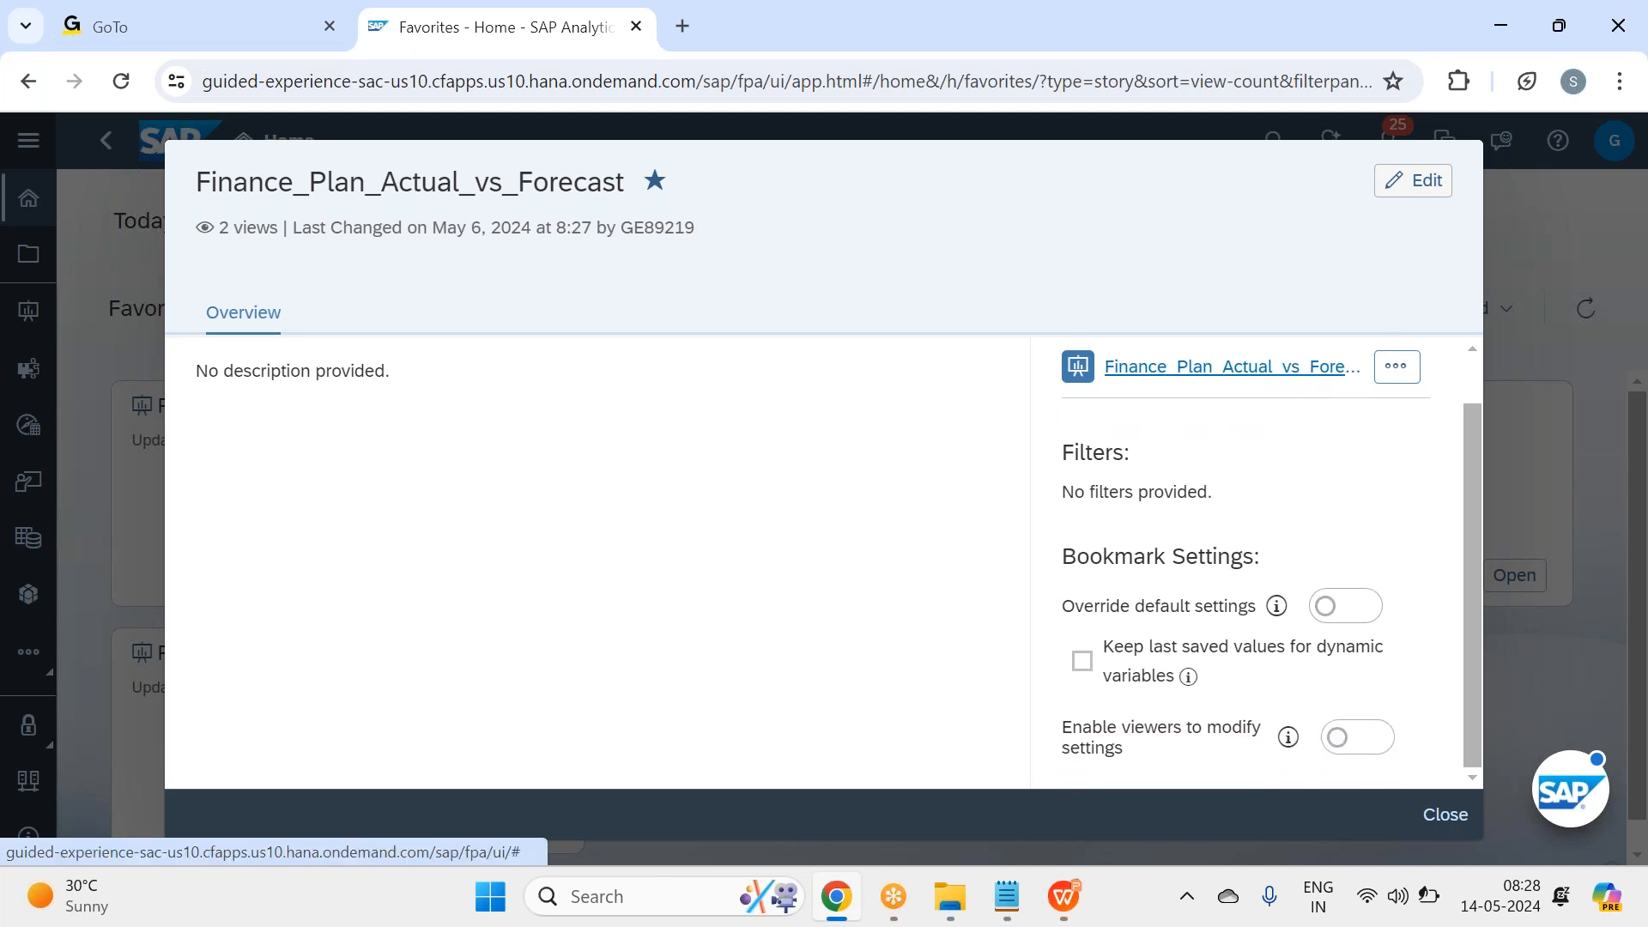
scroll(1262, 472, "up", 1)
left_click(1224, 431)
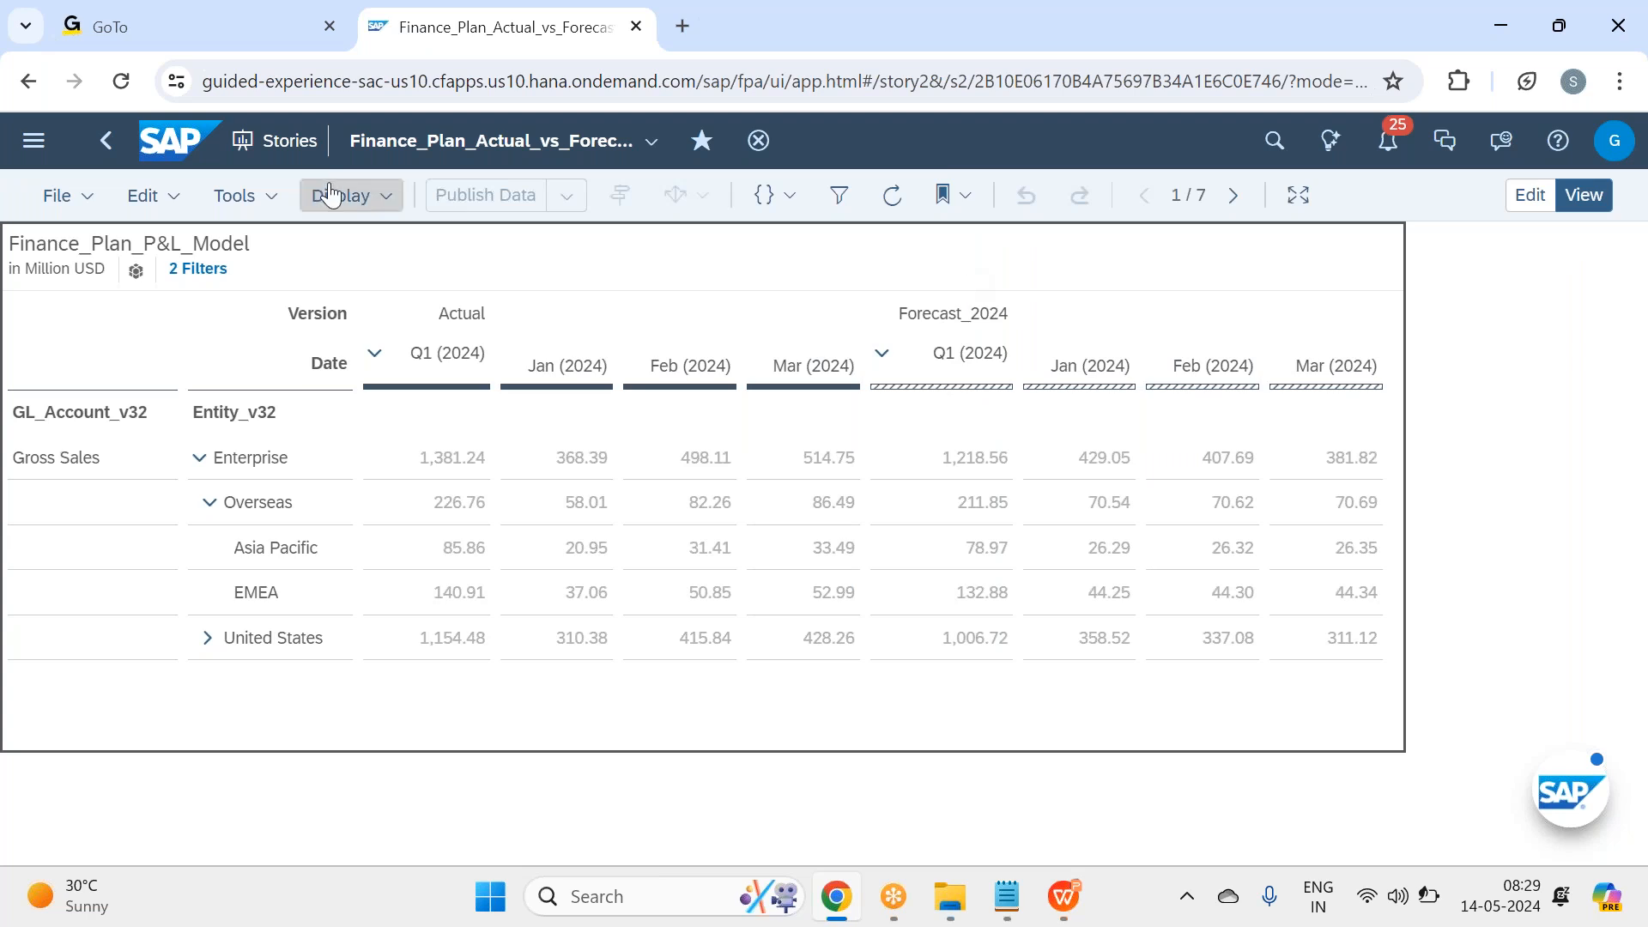
left_click(106, 144)
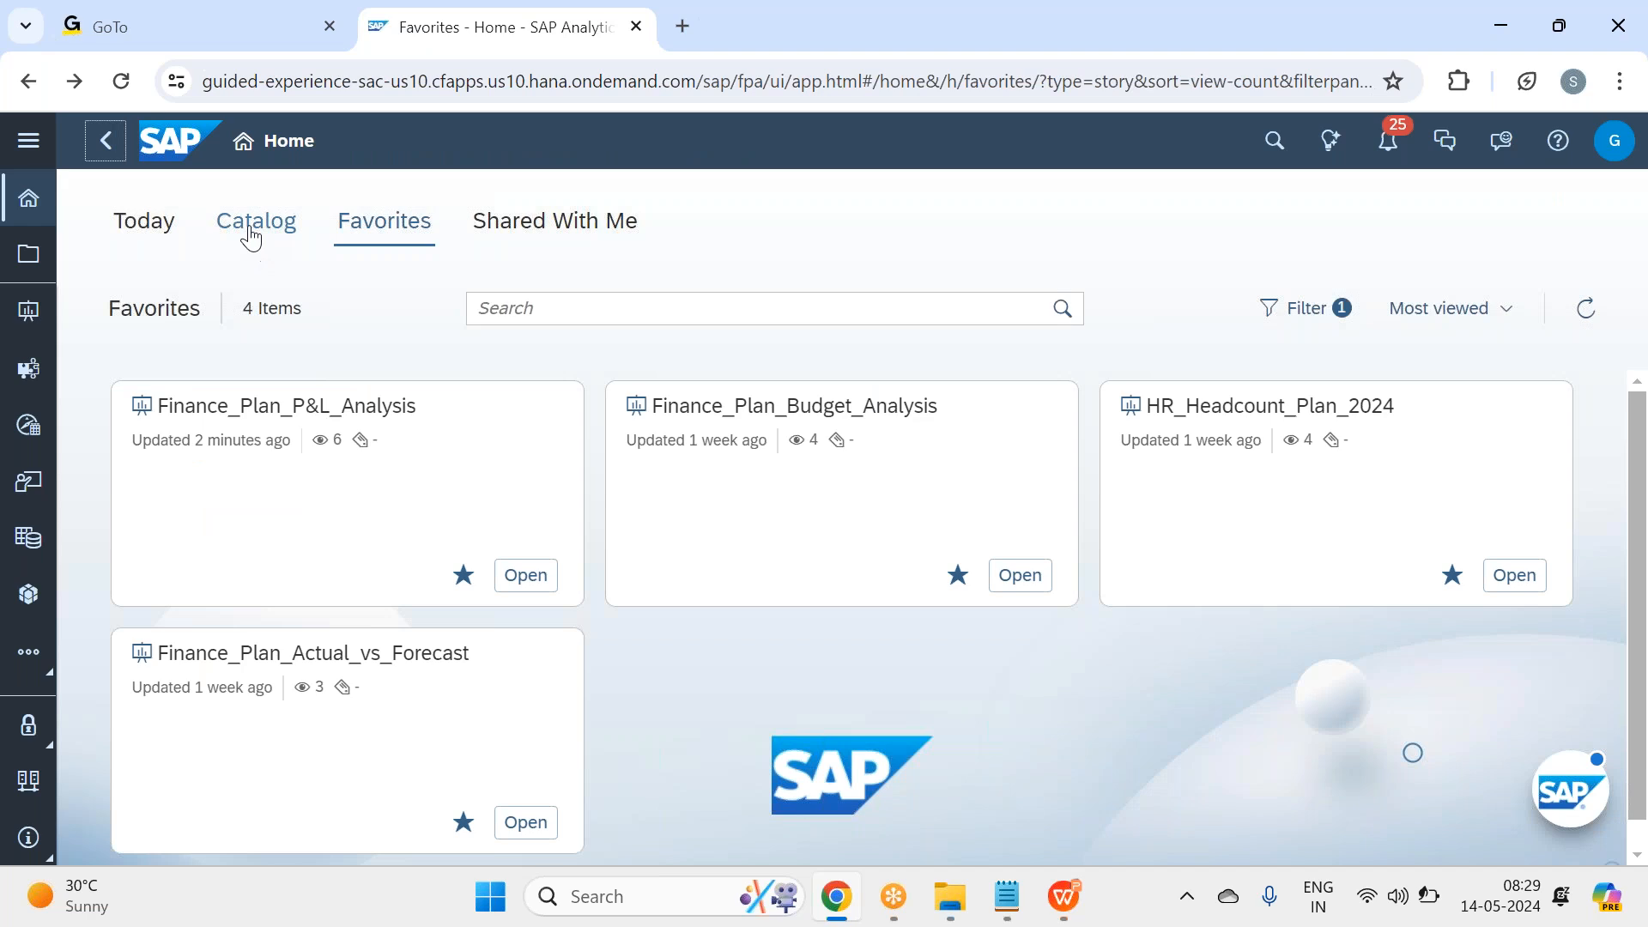
Step: Check the published stories in the Catalog and return to the Favorites page
left_click(250, 236)
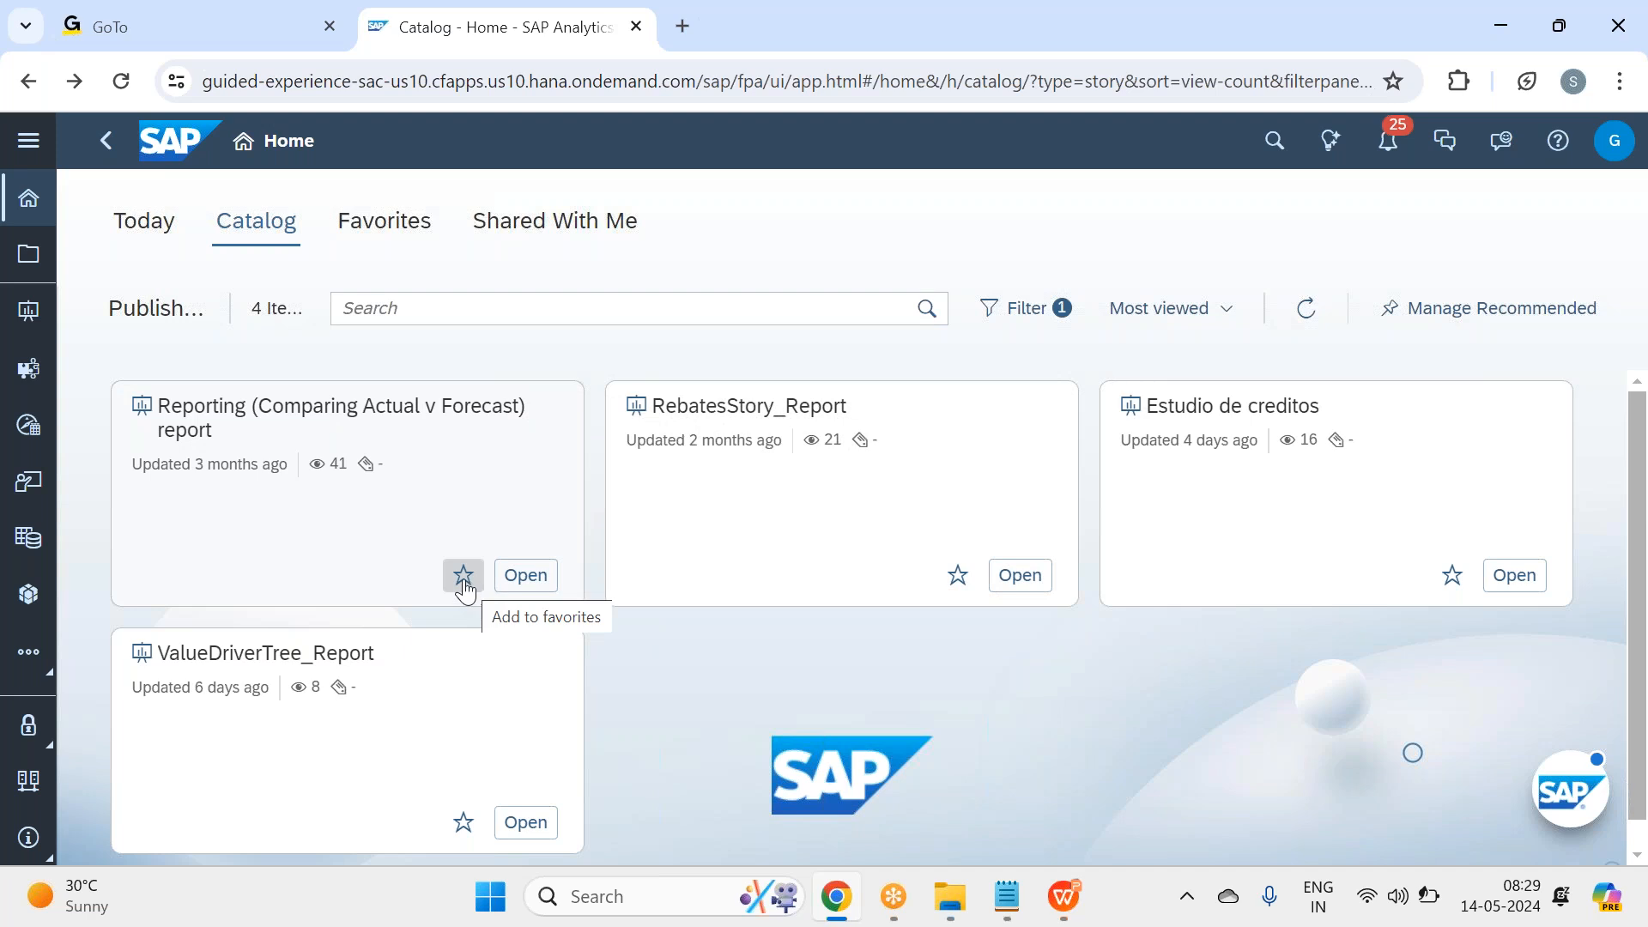
left_click(379, 221)
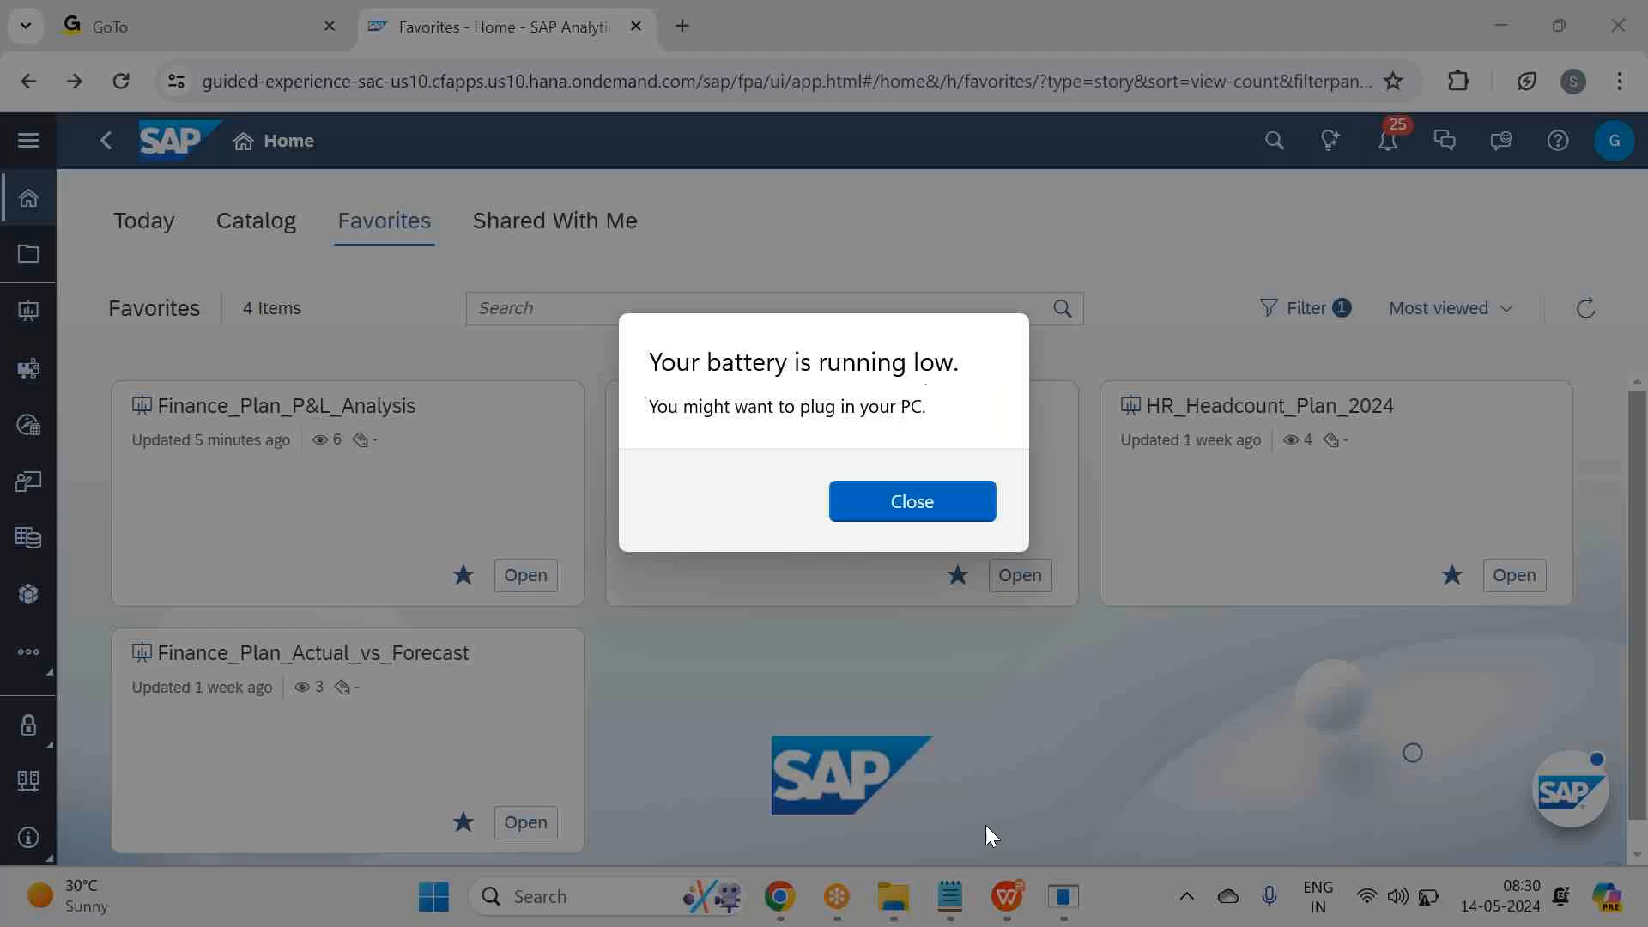
Step: Dismiss the low-battery alert and switch to the Notepad window
left_click(912, 500)
left_click(1005, 885)
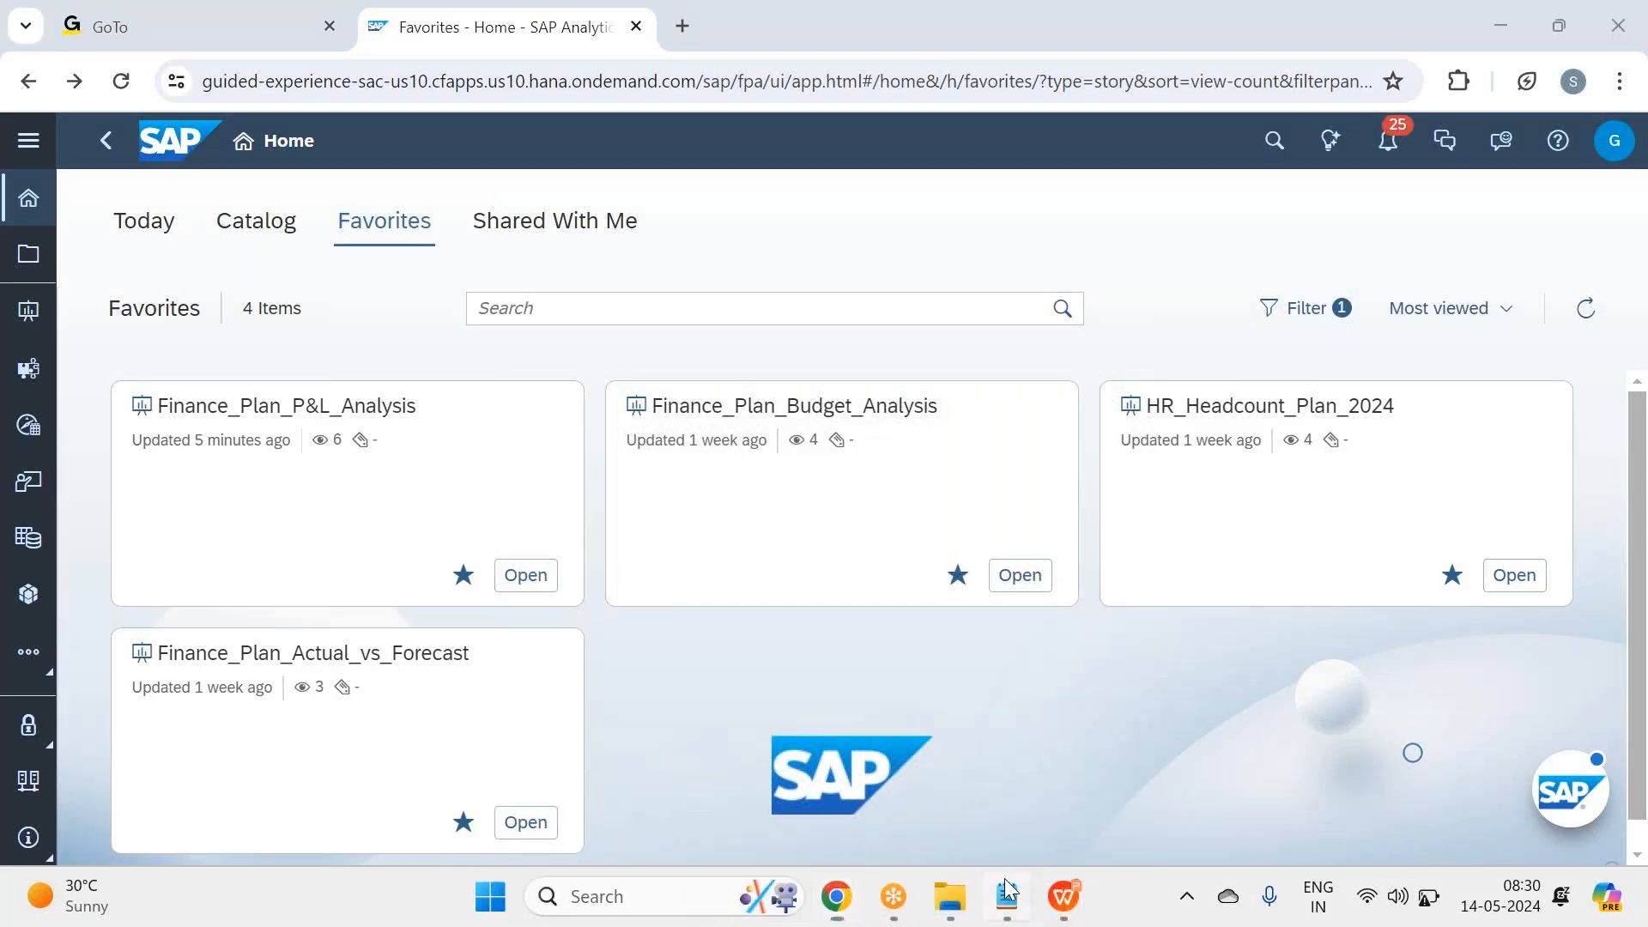